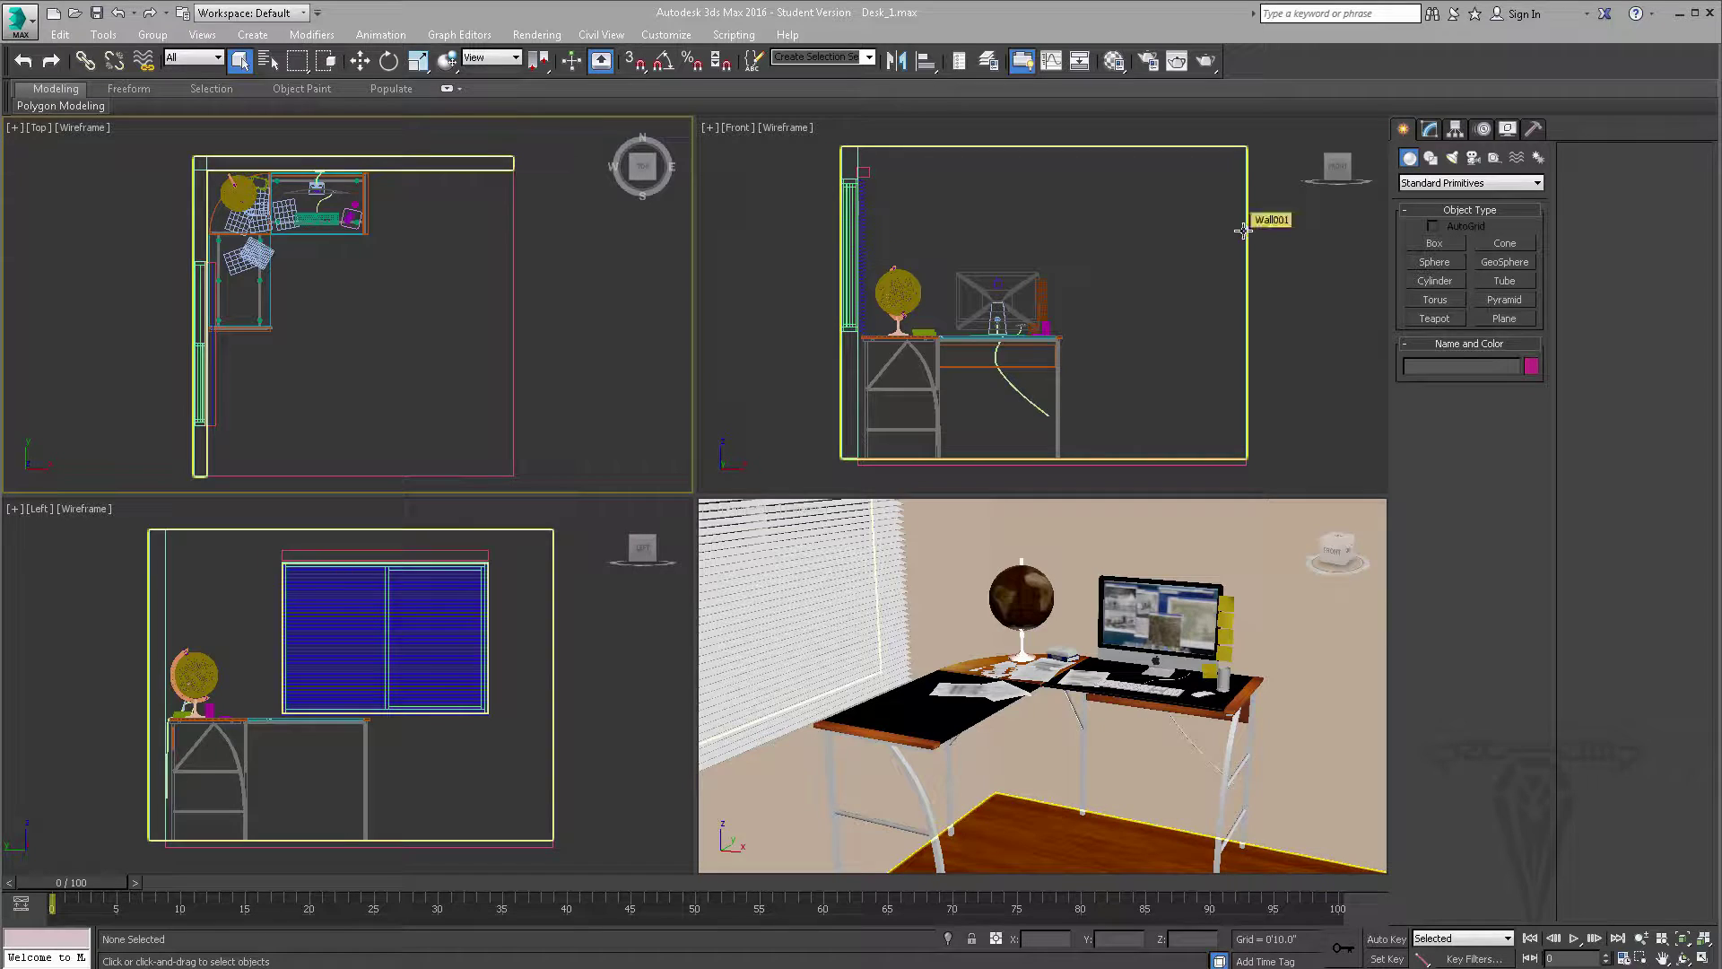
Step: Examine the available renderers and the production renderer assignment in Render Setup
{"action": "left_click", "coordinate": [1149, 63]}
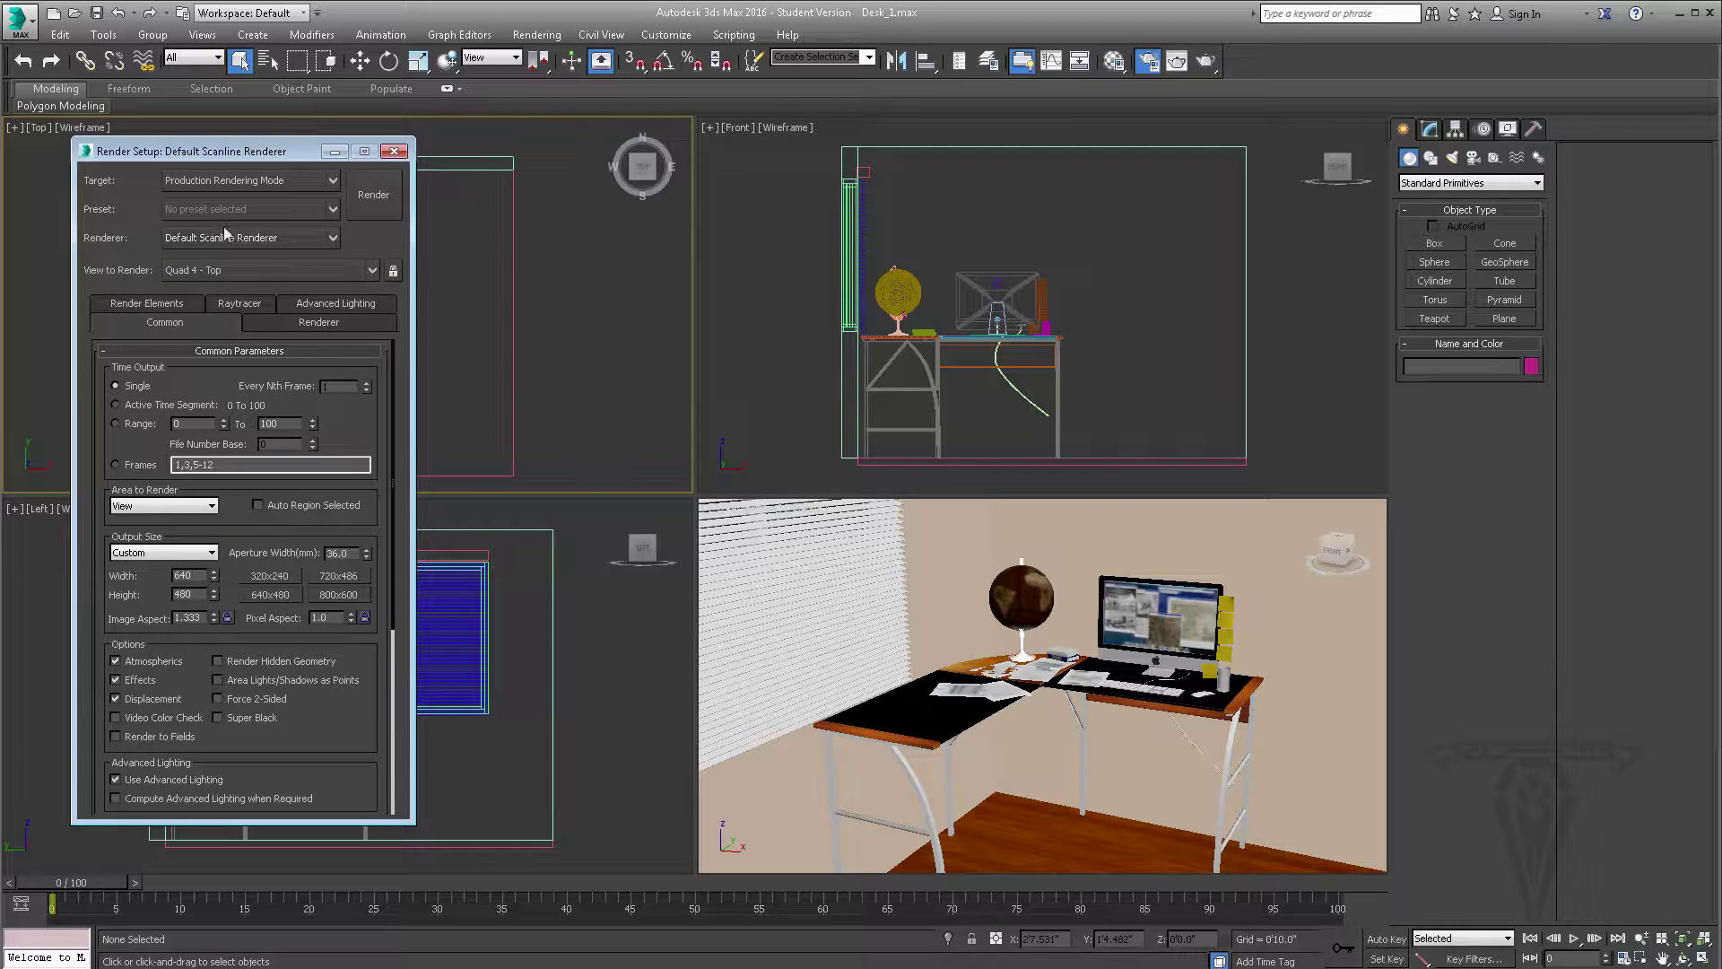
{"action": "left_click", "coordinate": [326, 239]}
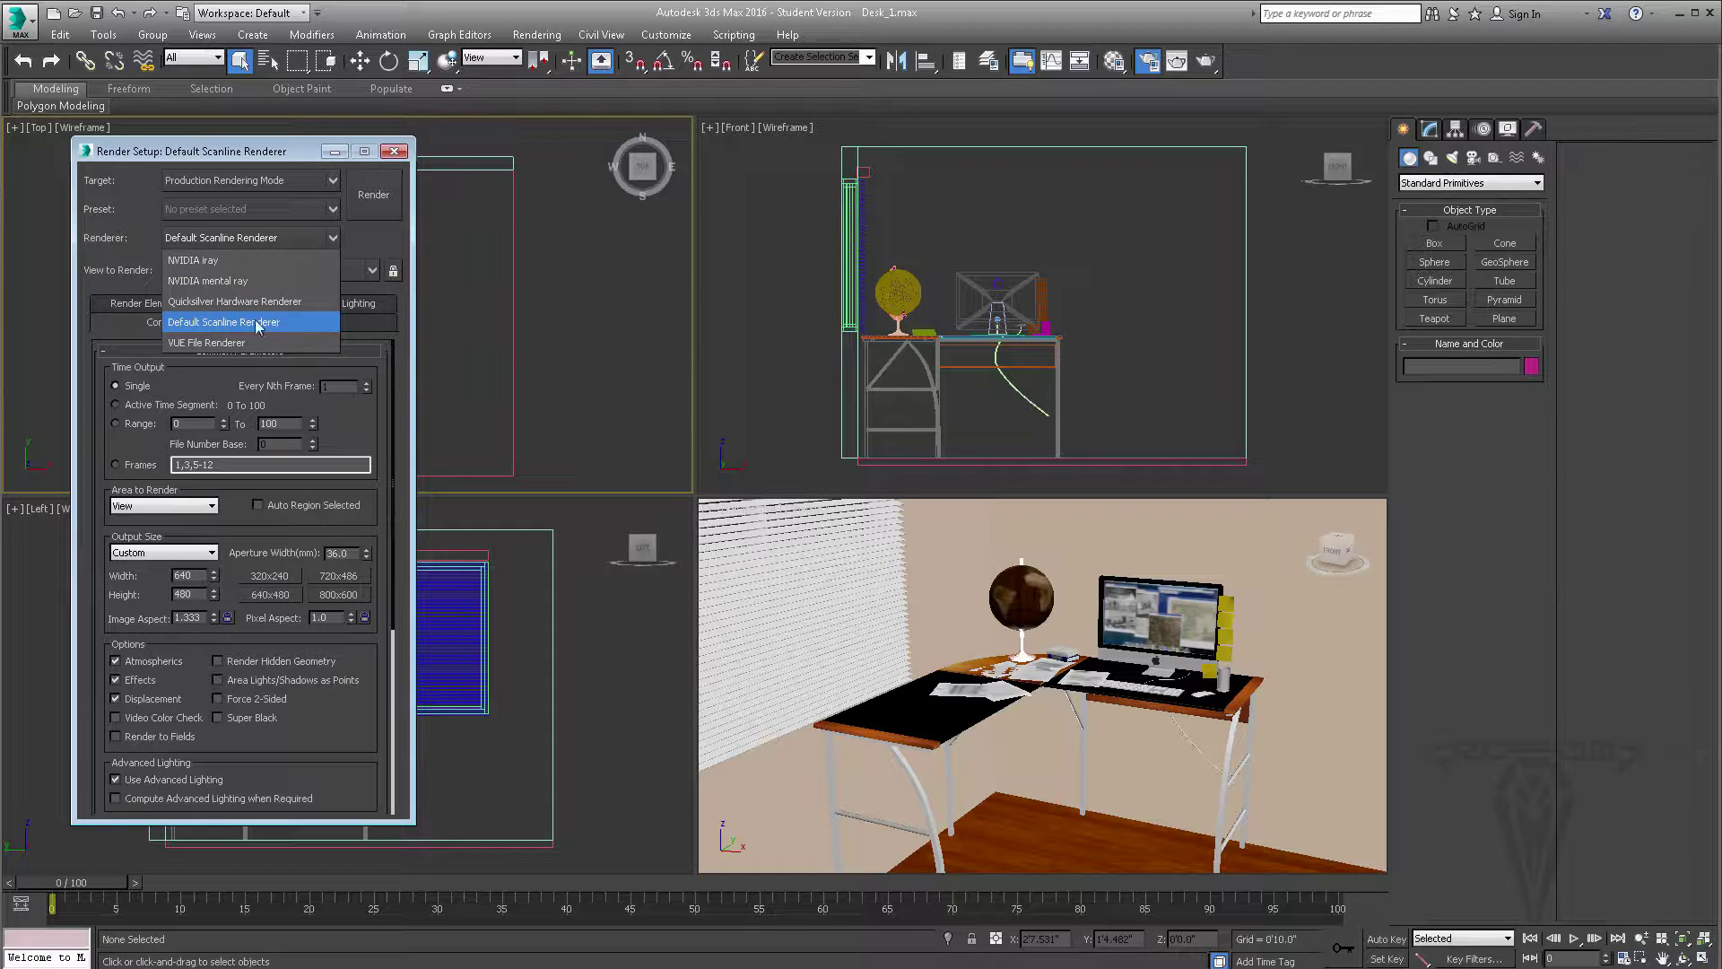
{"action": "left_click", "coordinate": [360, 234]}
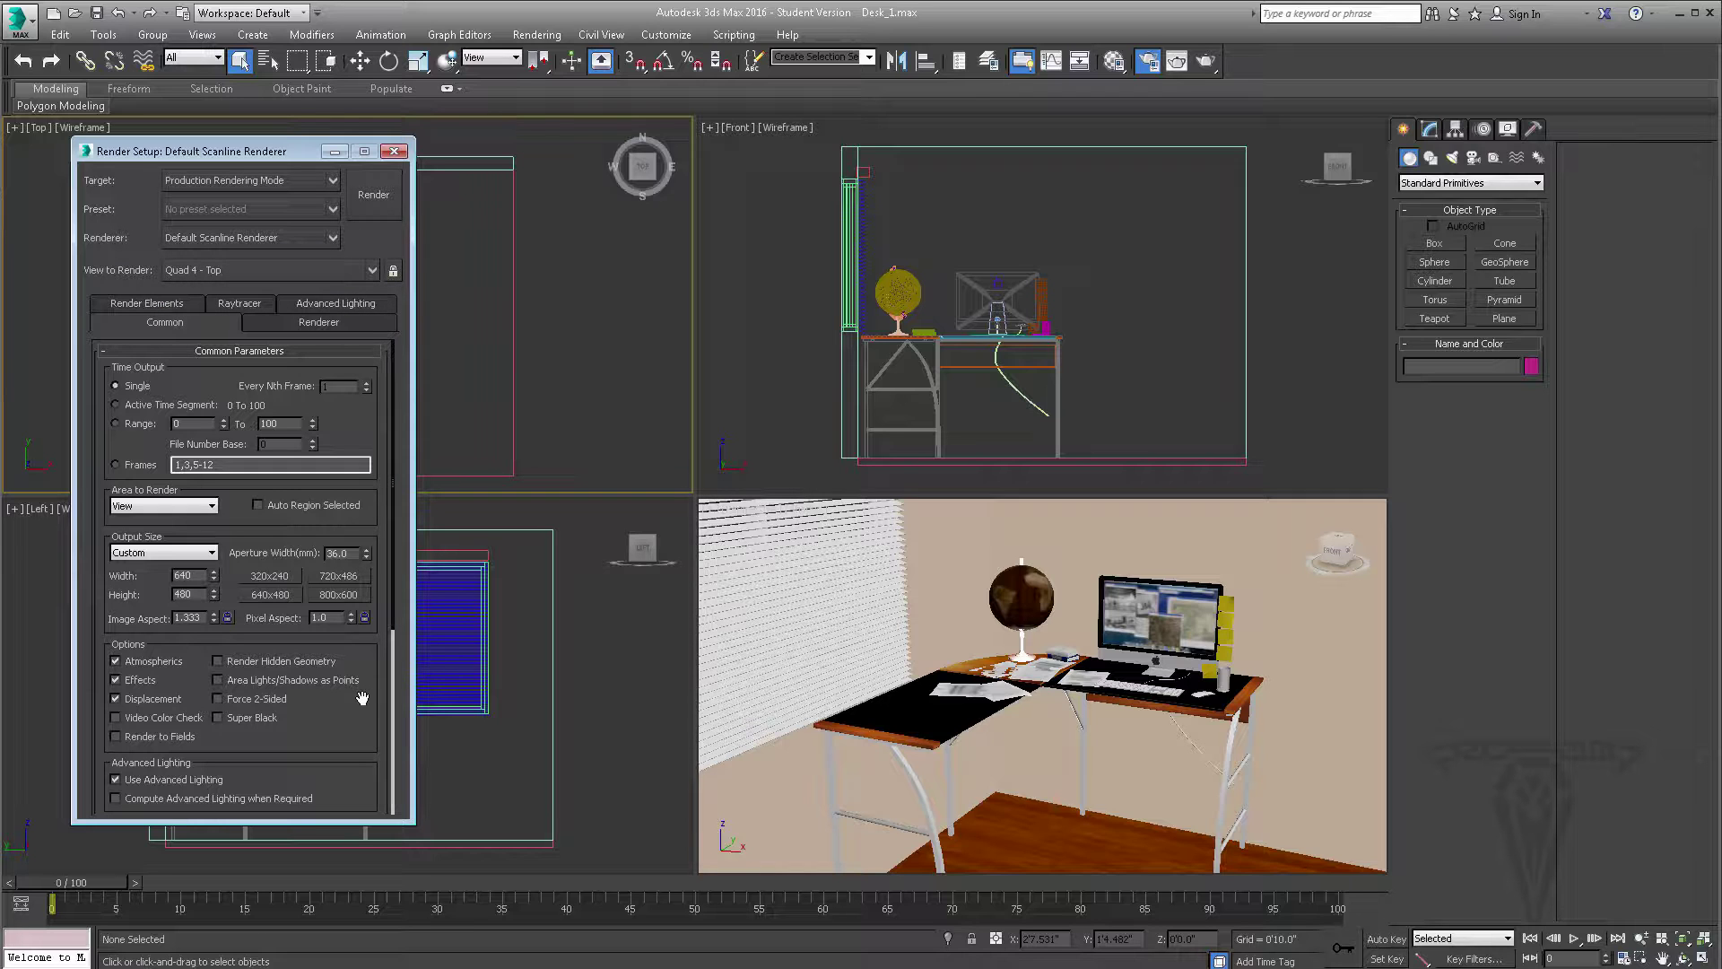
{"action": "scroll", "coordinate": [367, 699], "scroll_direction": "down", "scroll_amount": 5}
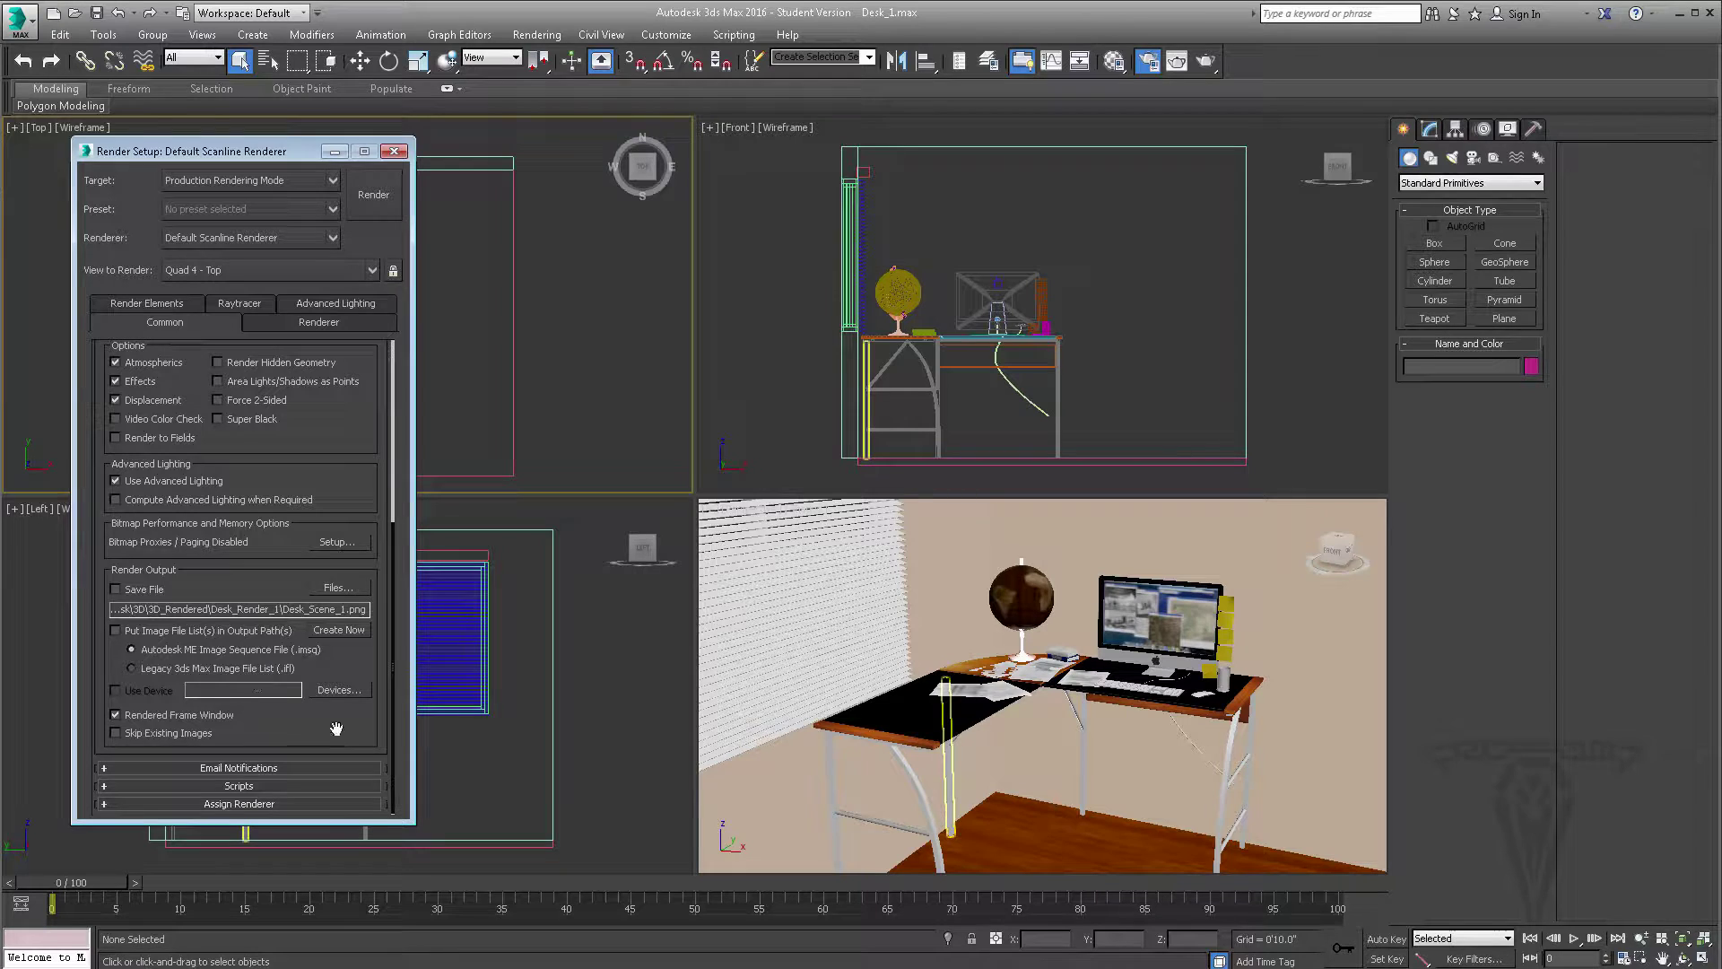
{"action": "scroll", "coordinate": [339, 684], "scroll_direction": "up", "scroll_amount": 1}
{"action": "scroll", "coordinate": [284, 710], "scroll_direction": "down", "scroll_amount": 1}
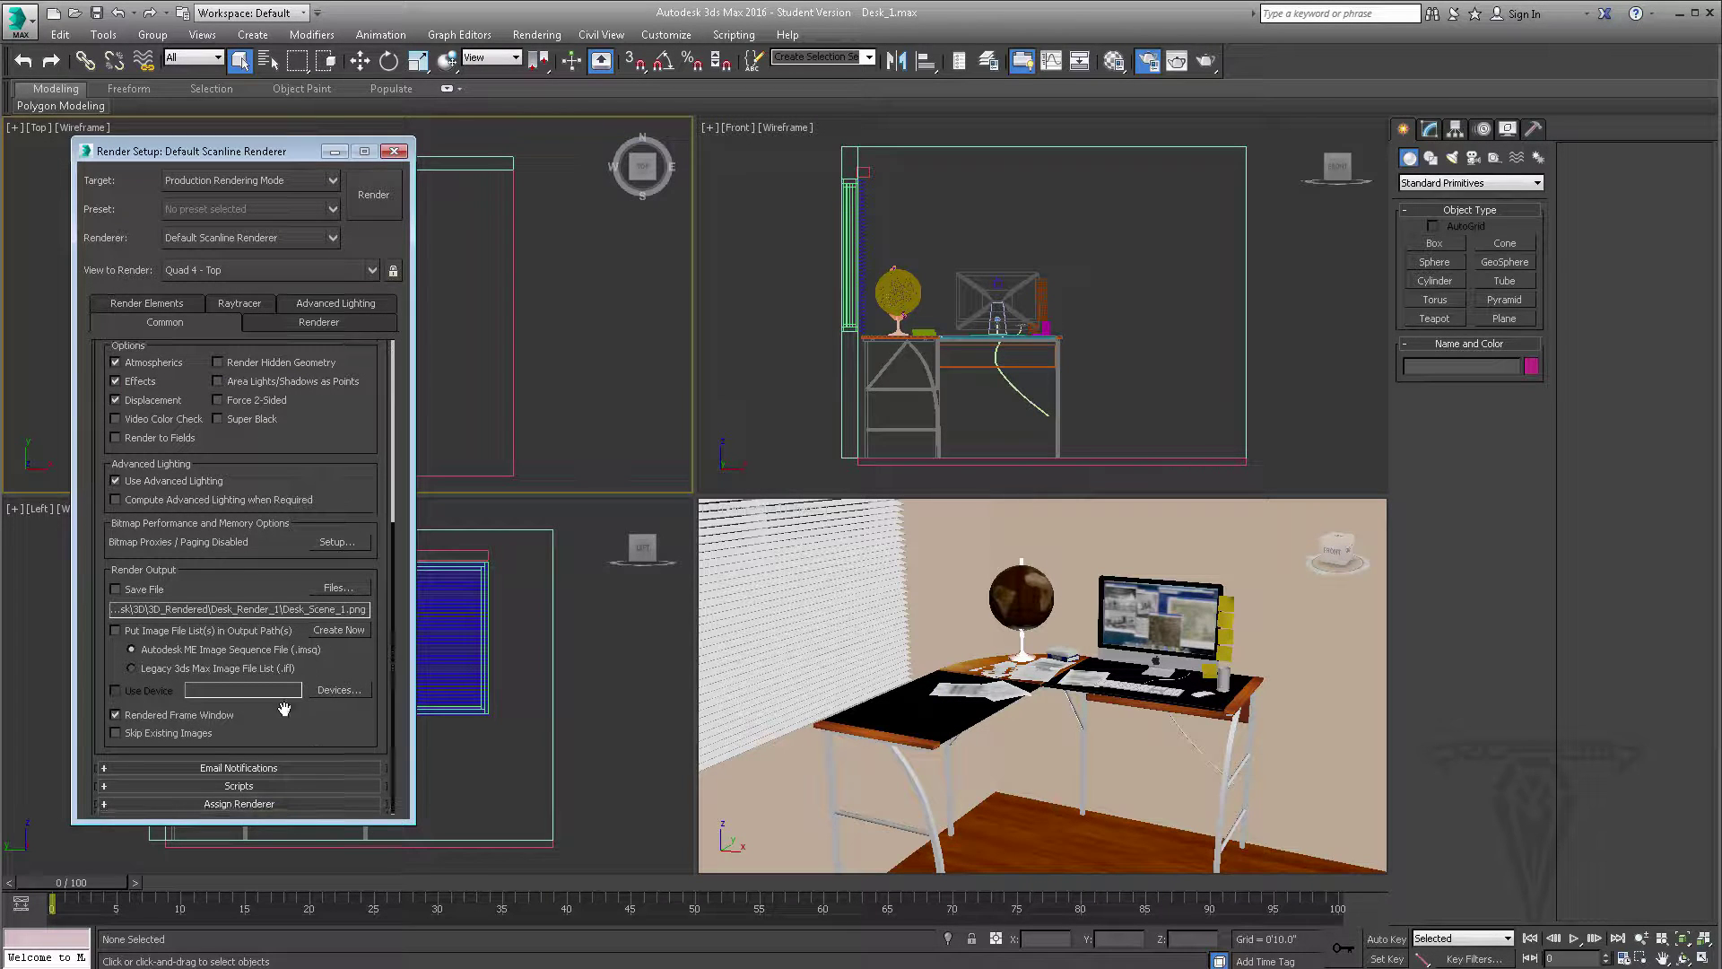
{"action": "left_click", "coordinate": [254, 801]}
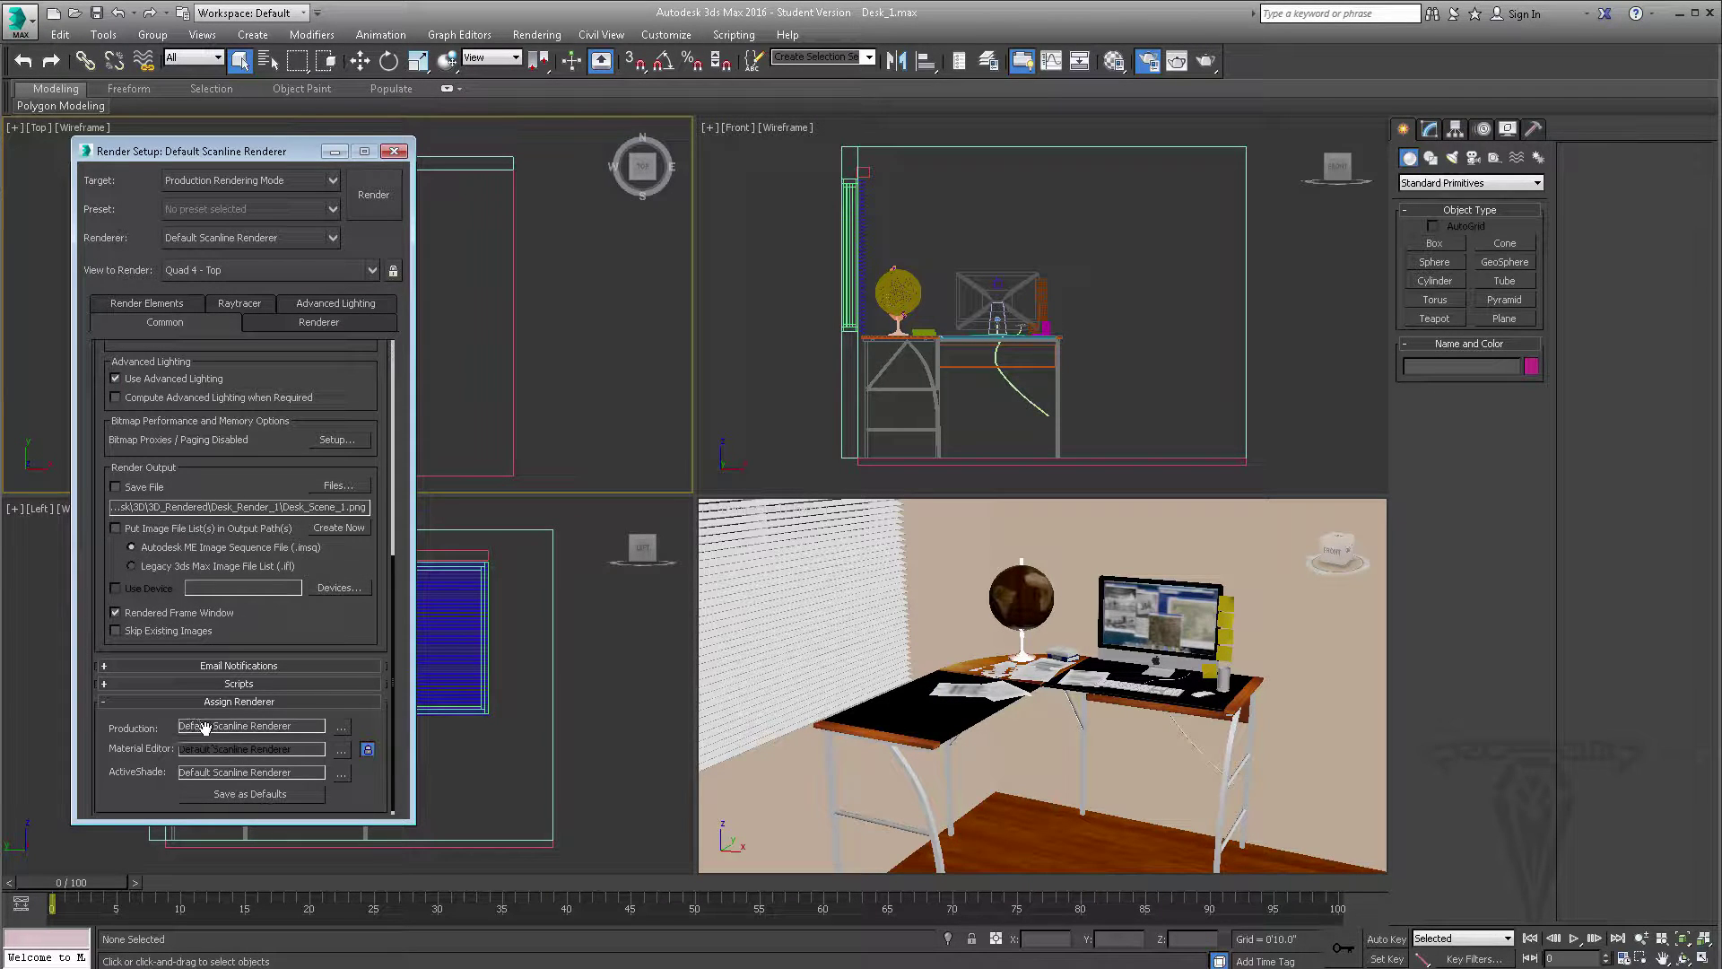
{"action": "left_click", "coordinate": [344, 728]}
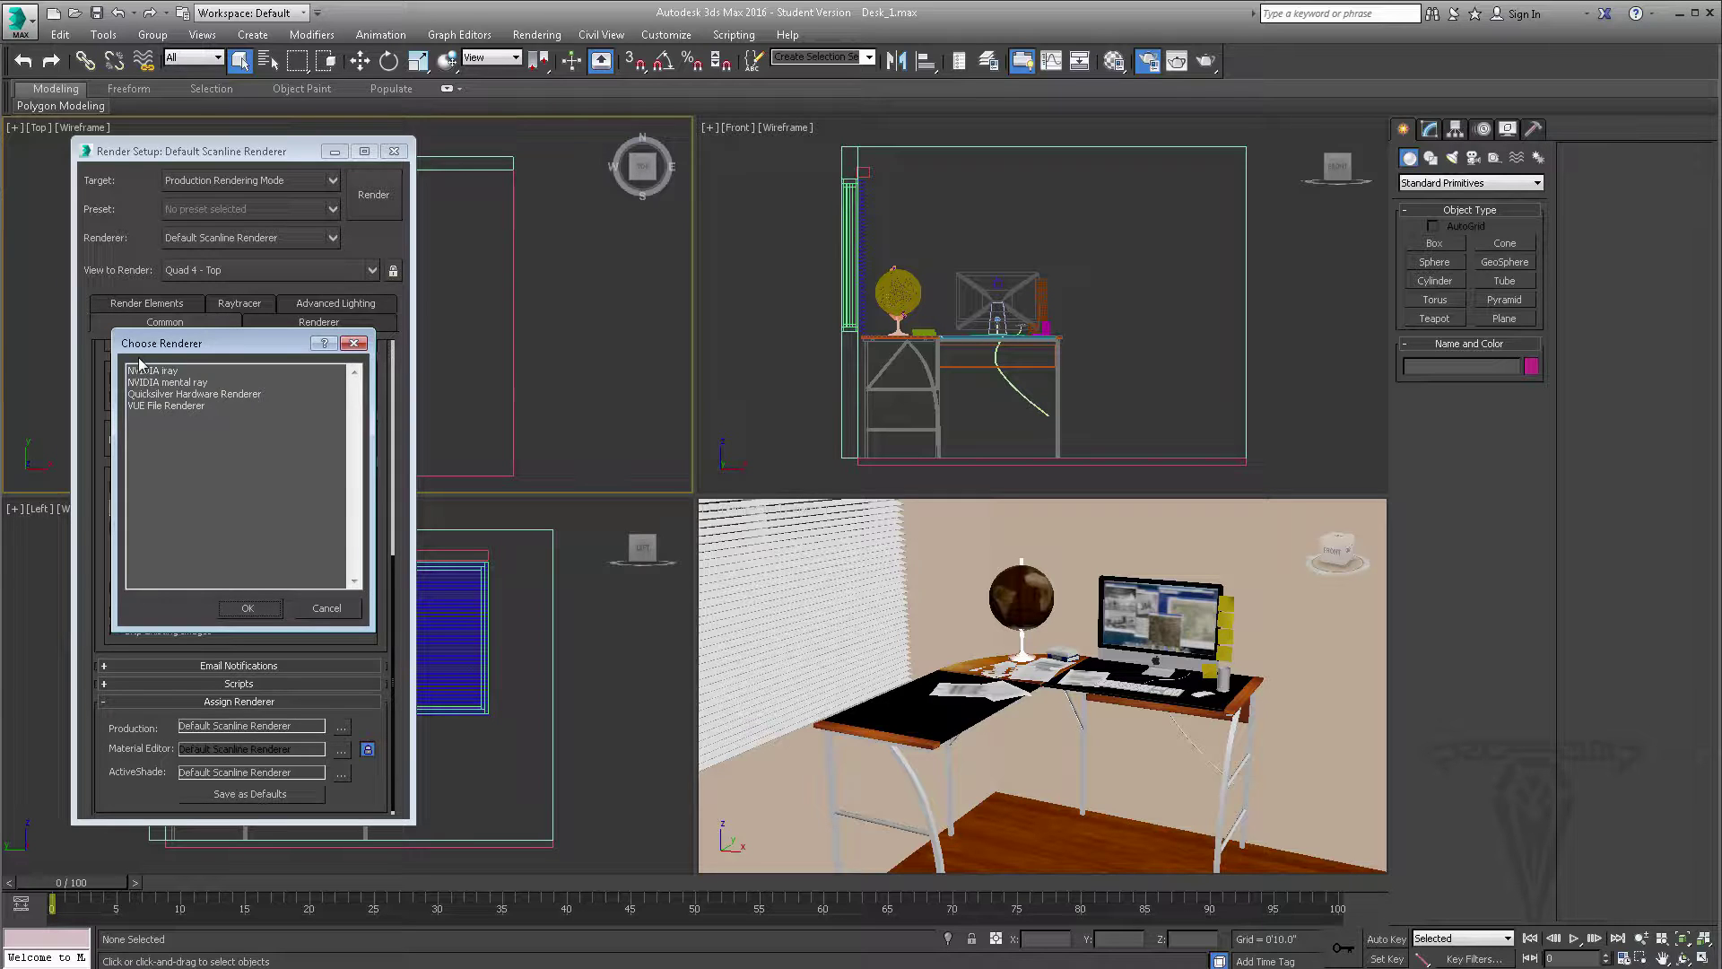
{"action": "left_click", "coordinate": [324, 608]}
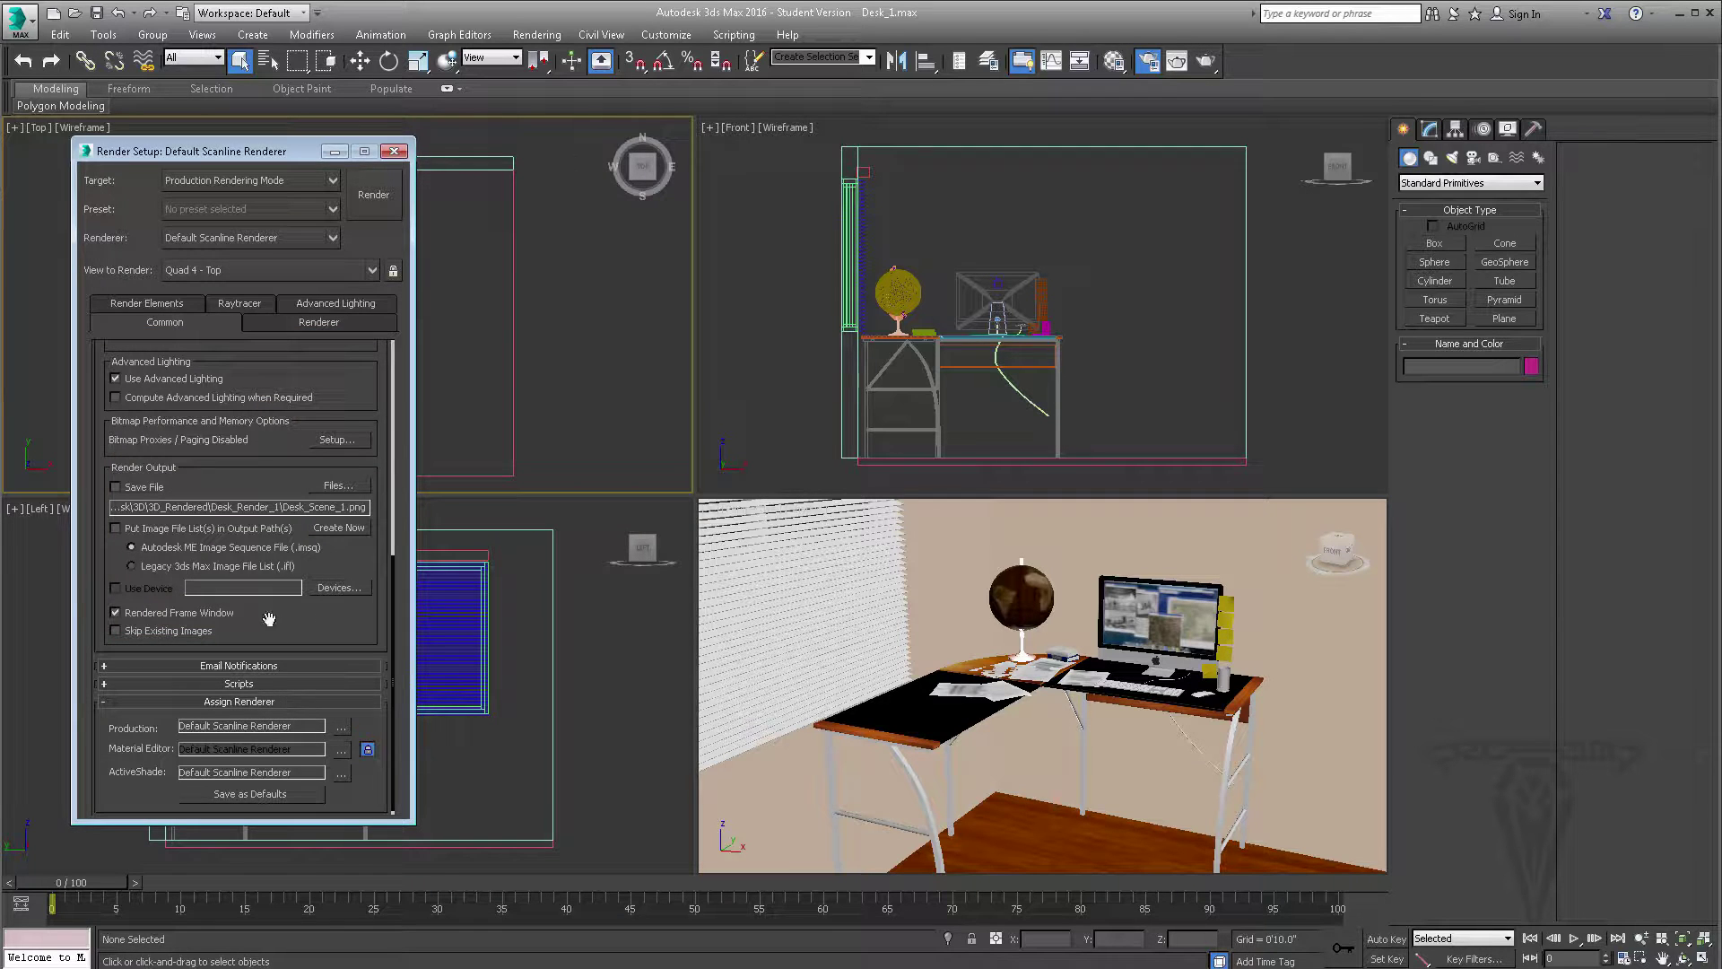
{"action": "left_click", "coordinate": [394, 151]}
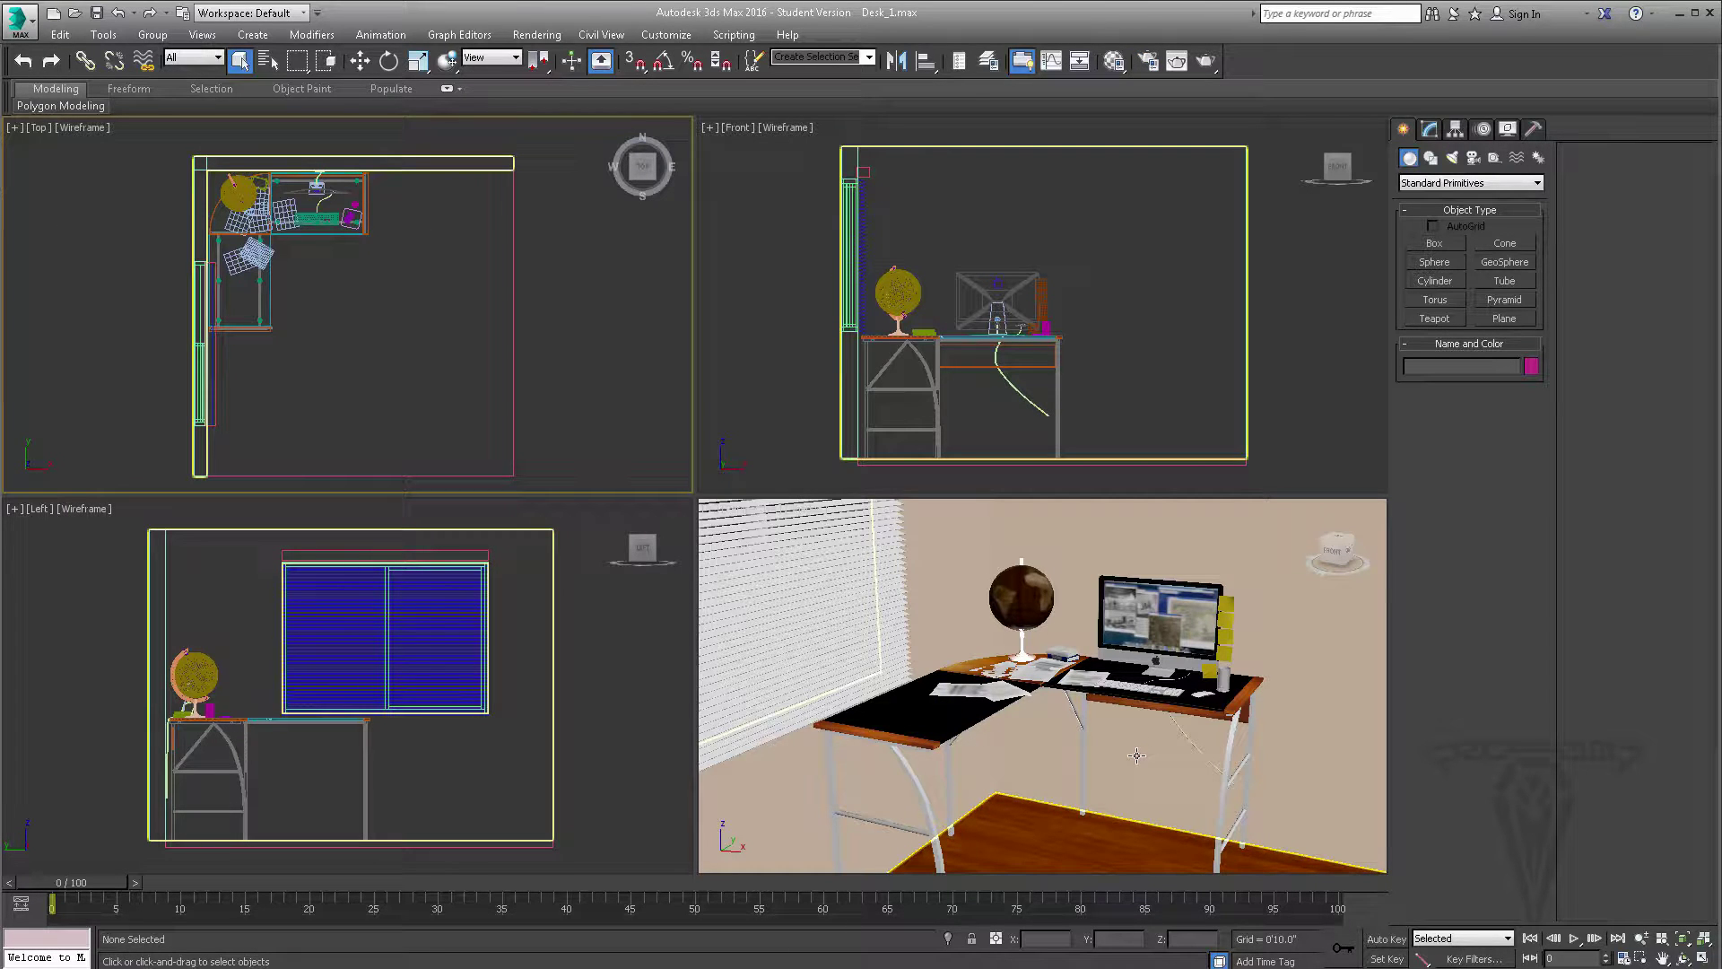
Step: Place a standard Omni light at floor level in front of the desk, at about X -1'4.8", Y 1'1.8"
{"action": "left_click", "coordinate": [1452, 159]}
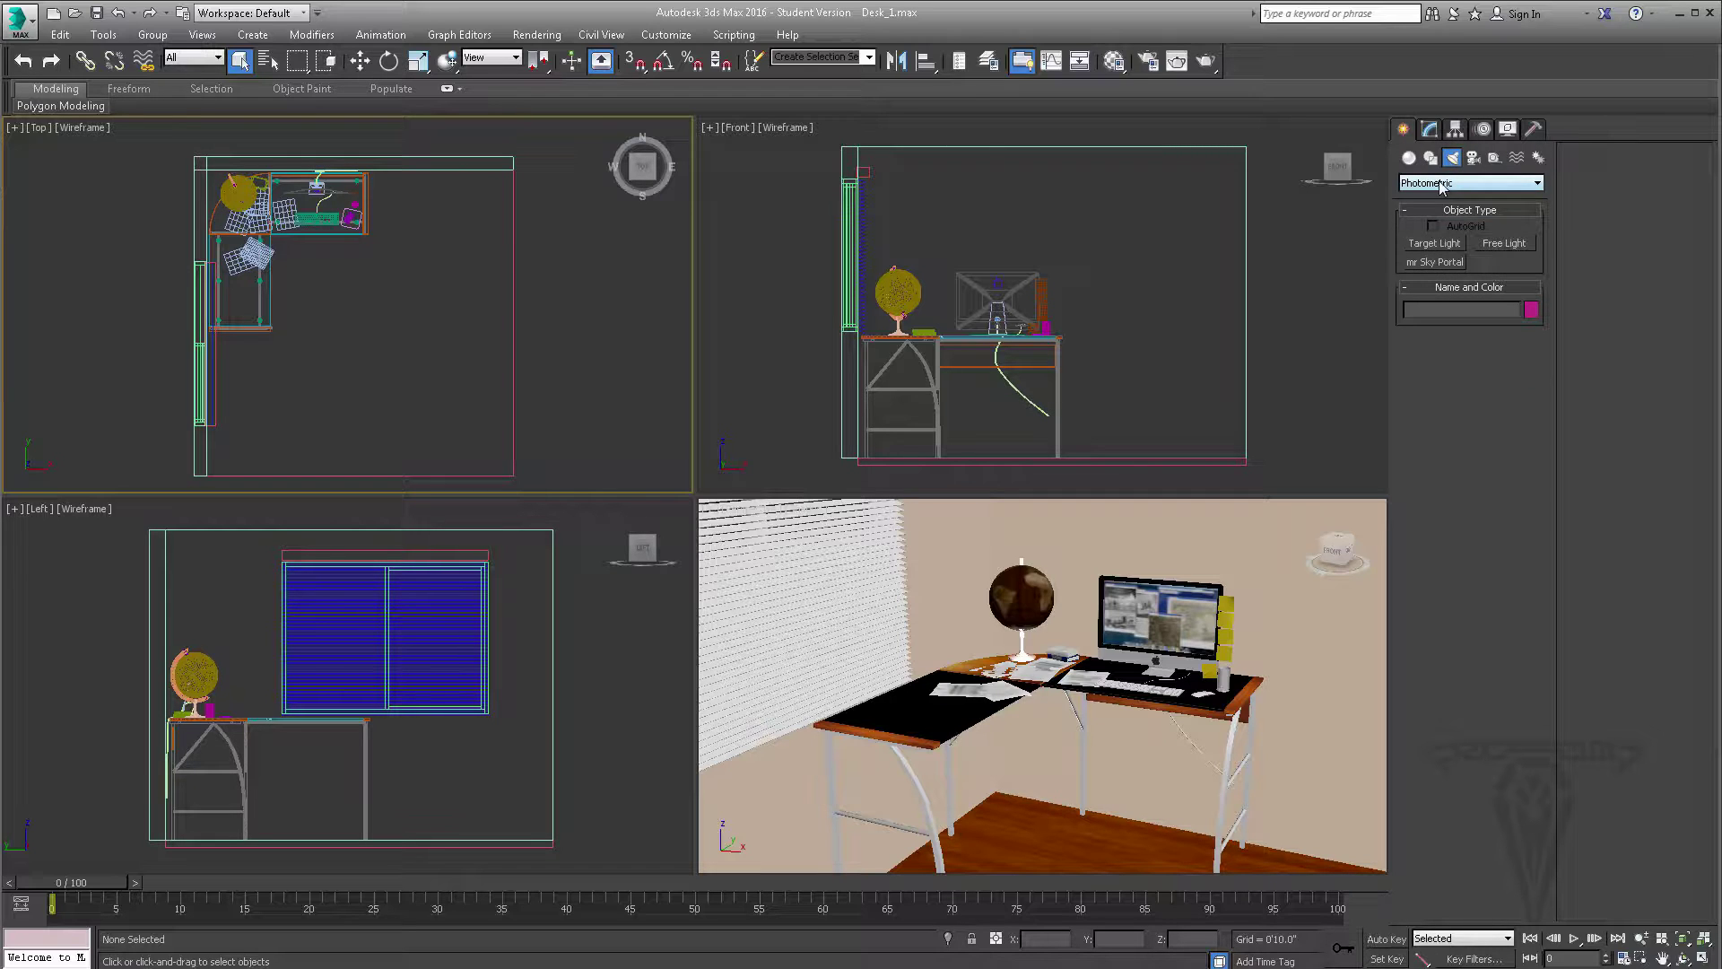
{"action": "left_click", "coordinate": [1440, 184]}
{"action": "left_click", "coordinate": [1434, 212]}
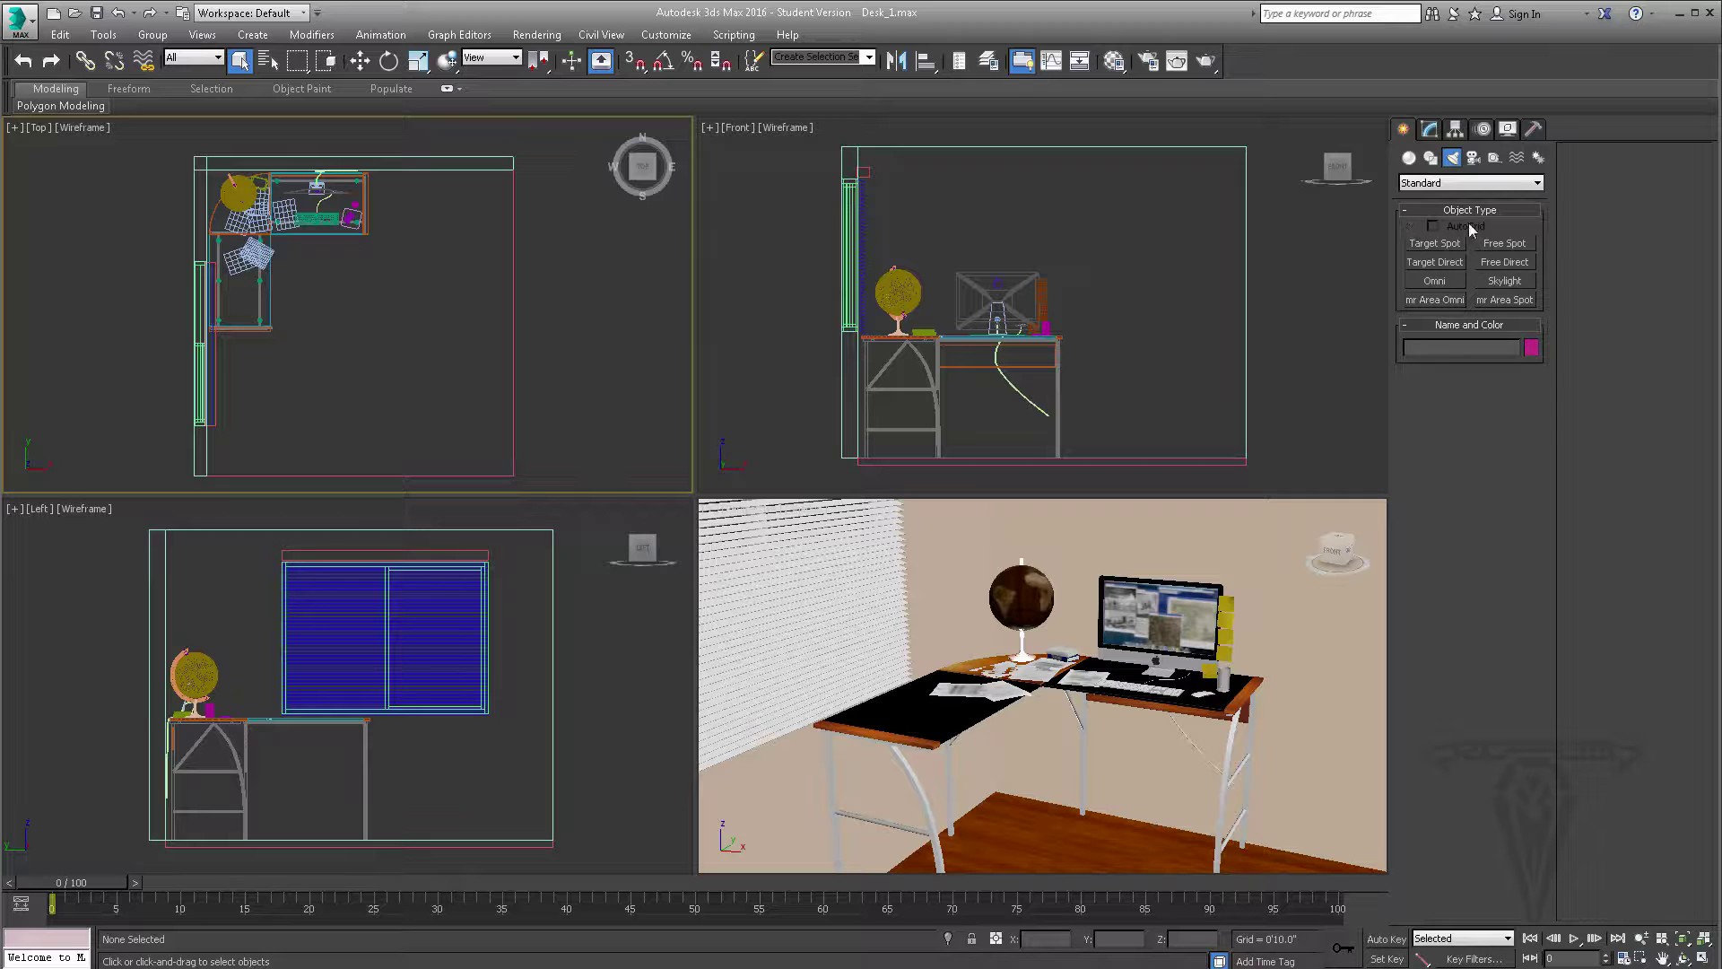
{"action": "left_click", "coordinate": [1435, 281]}
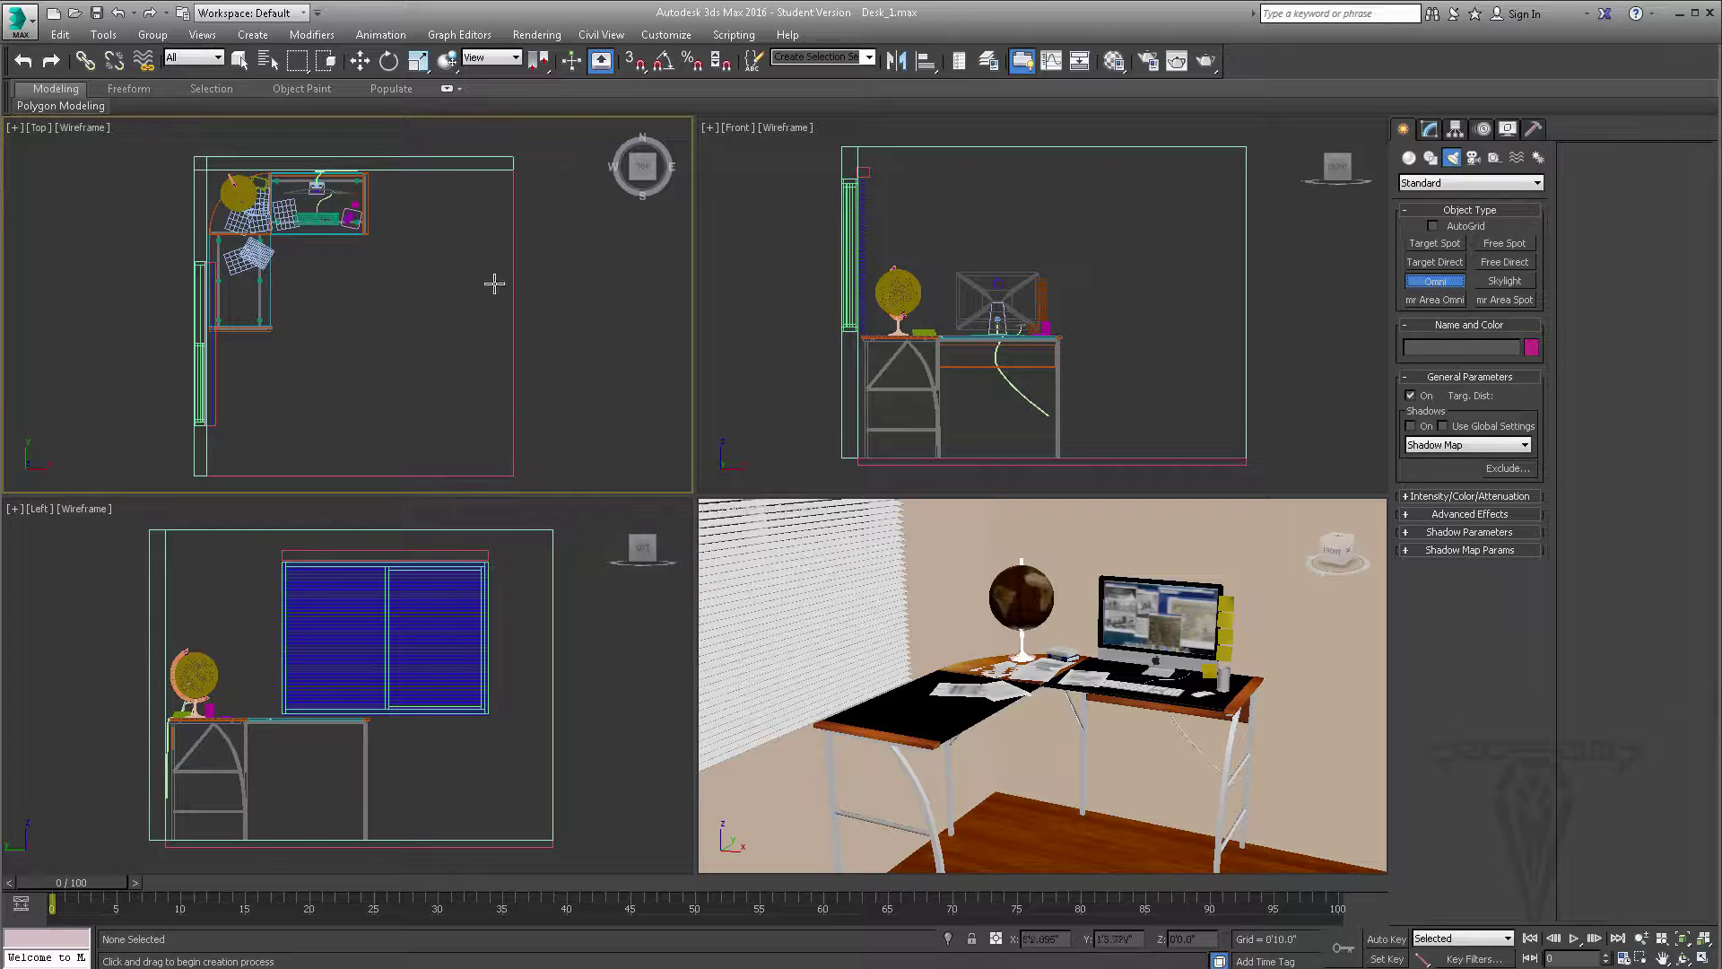
{"action": "left_click", "coordinate": [317, 288]}
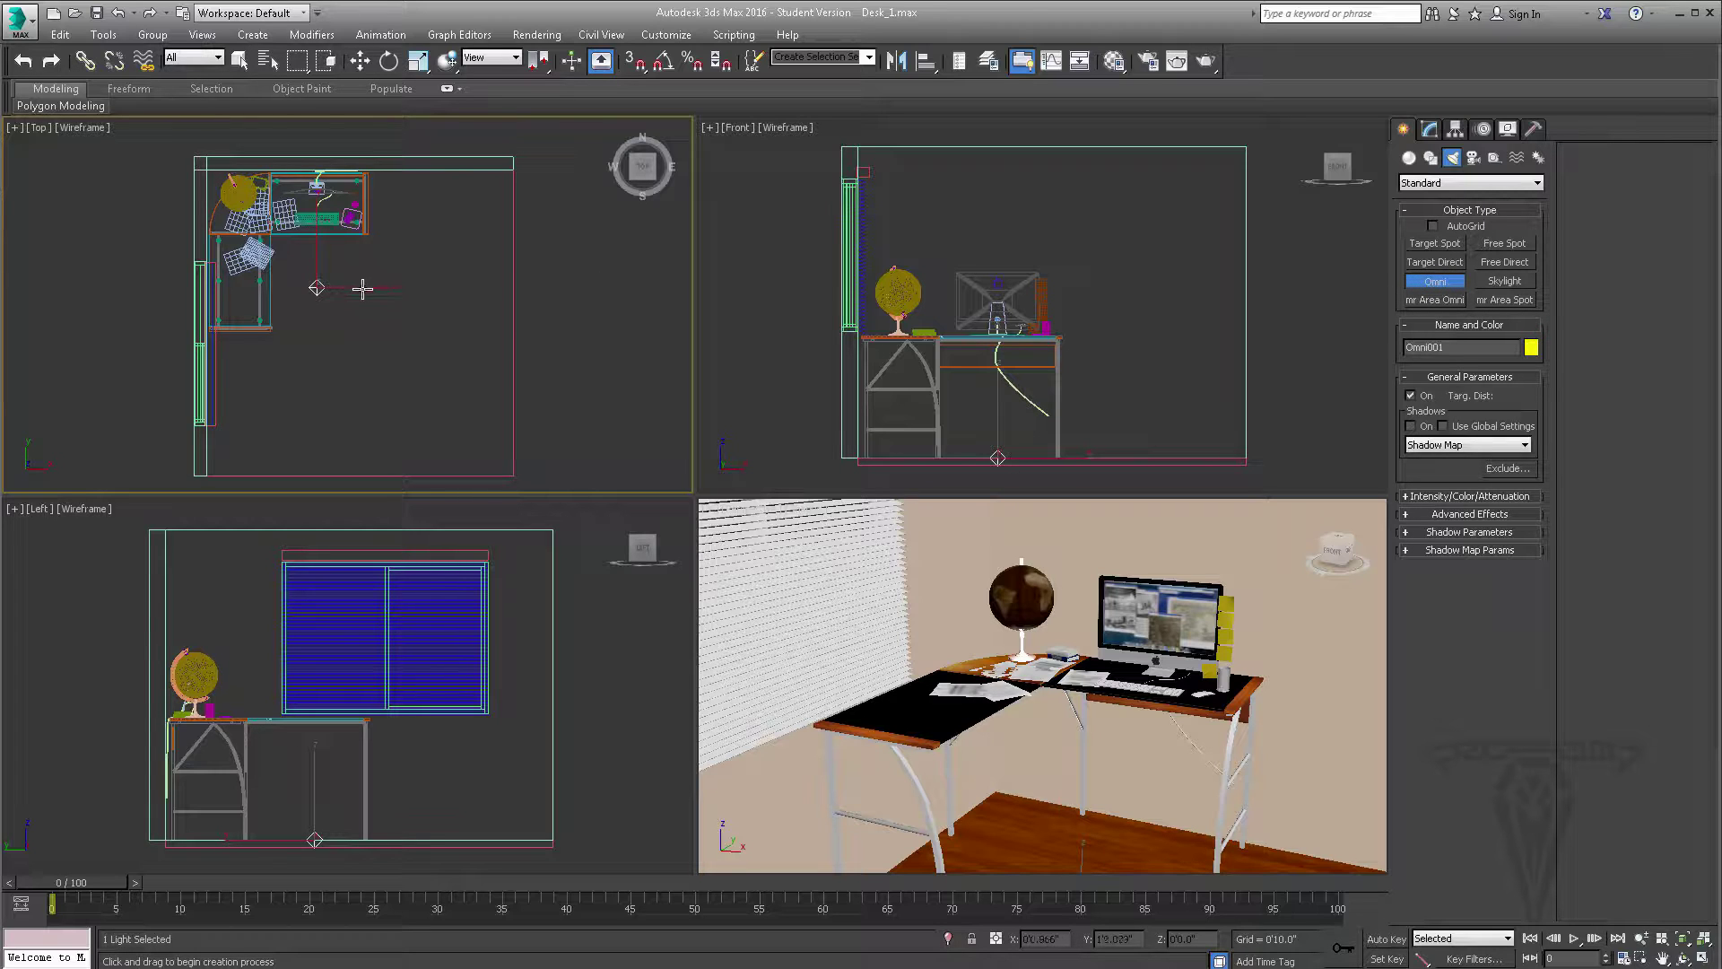
Step: Move the Omni light up in front of the monitor, to about X -1'6.9", Y 2'2.2", Z 4'11.3"
{"action": "left_click", "coordinate": [360, 60]}
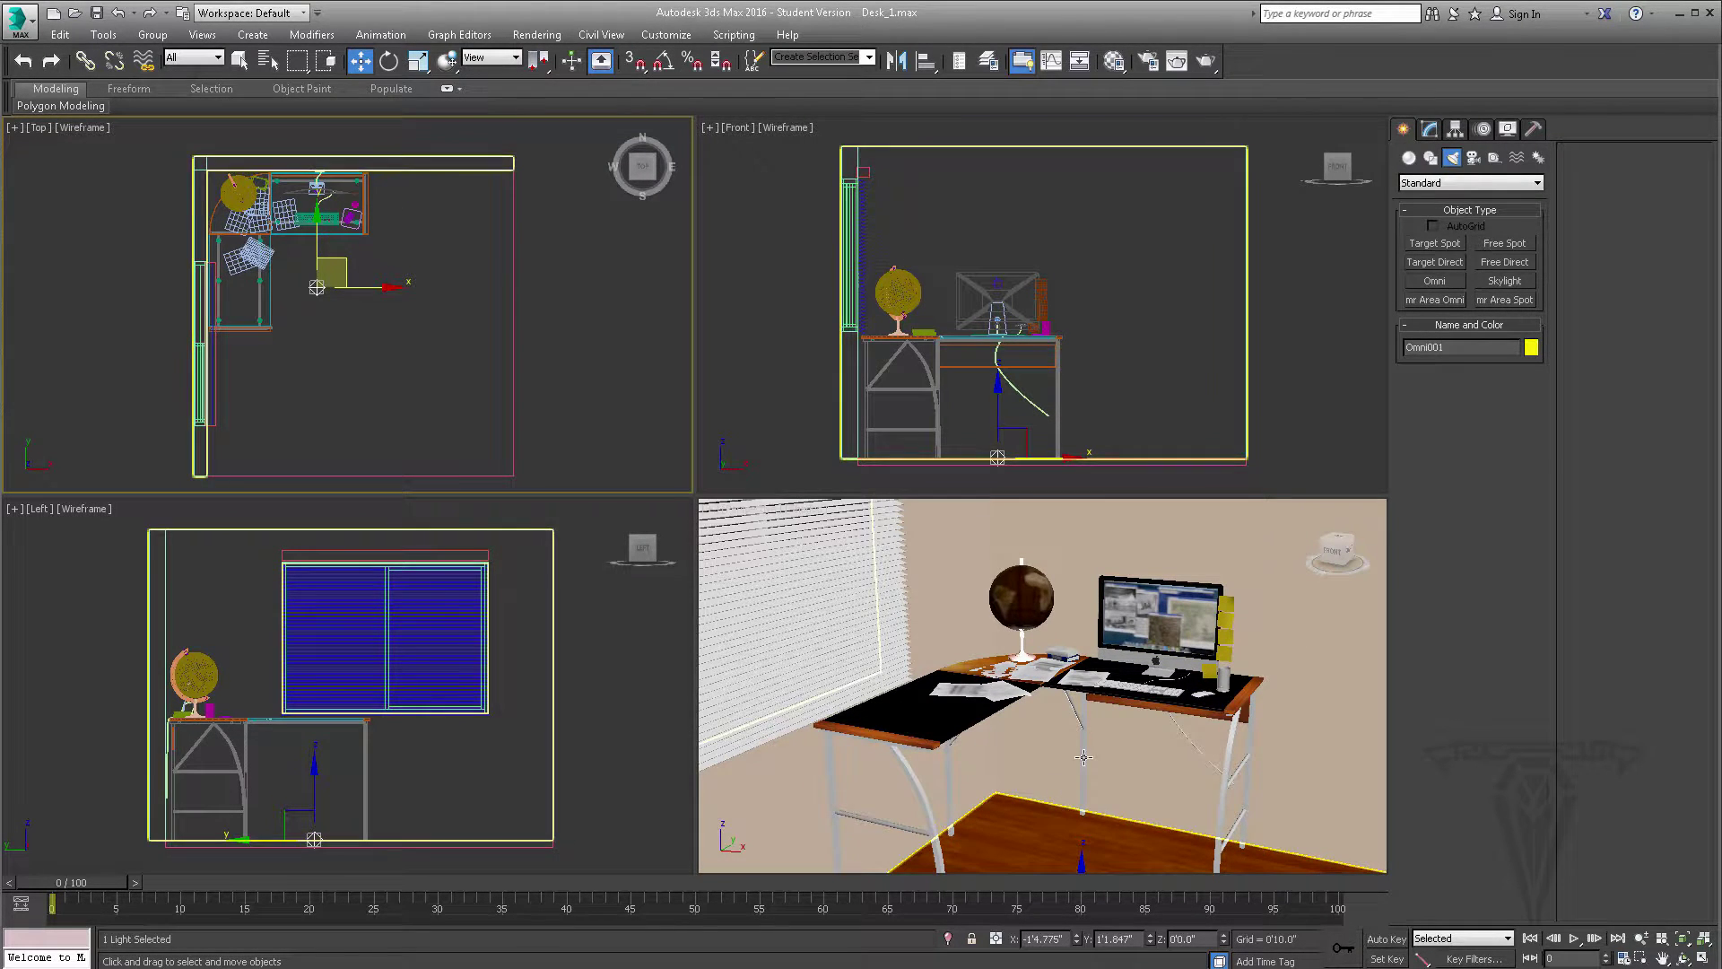
{"action": "left_click", "coordinate": [315, 786]}
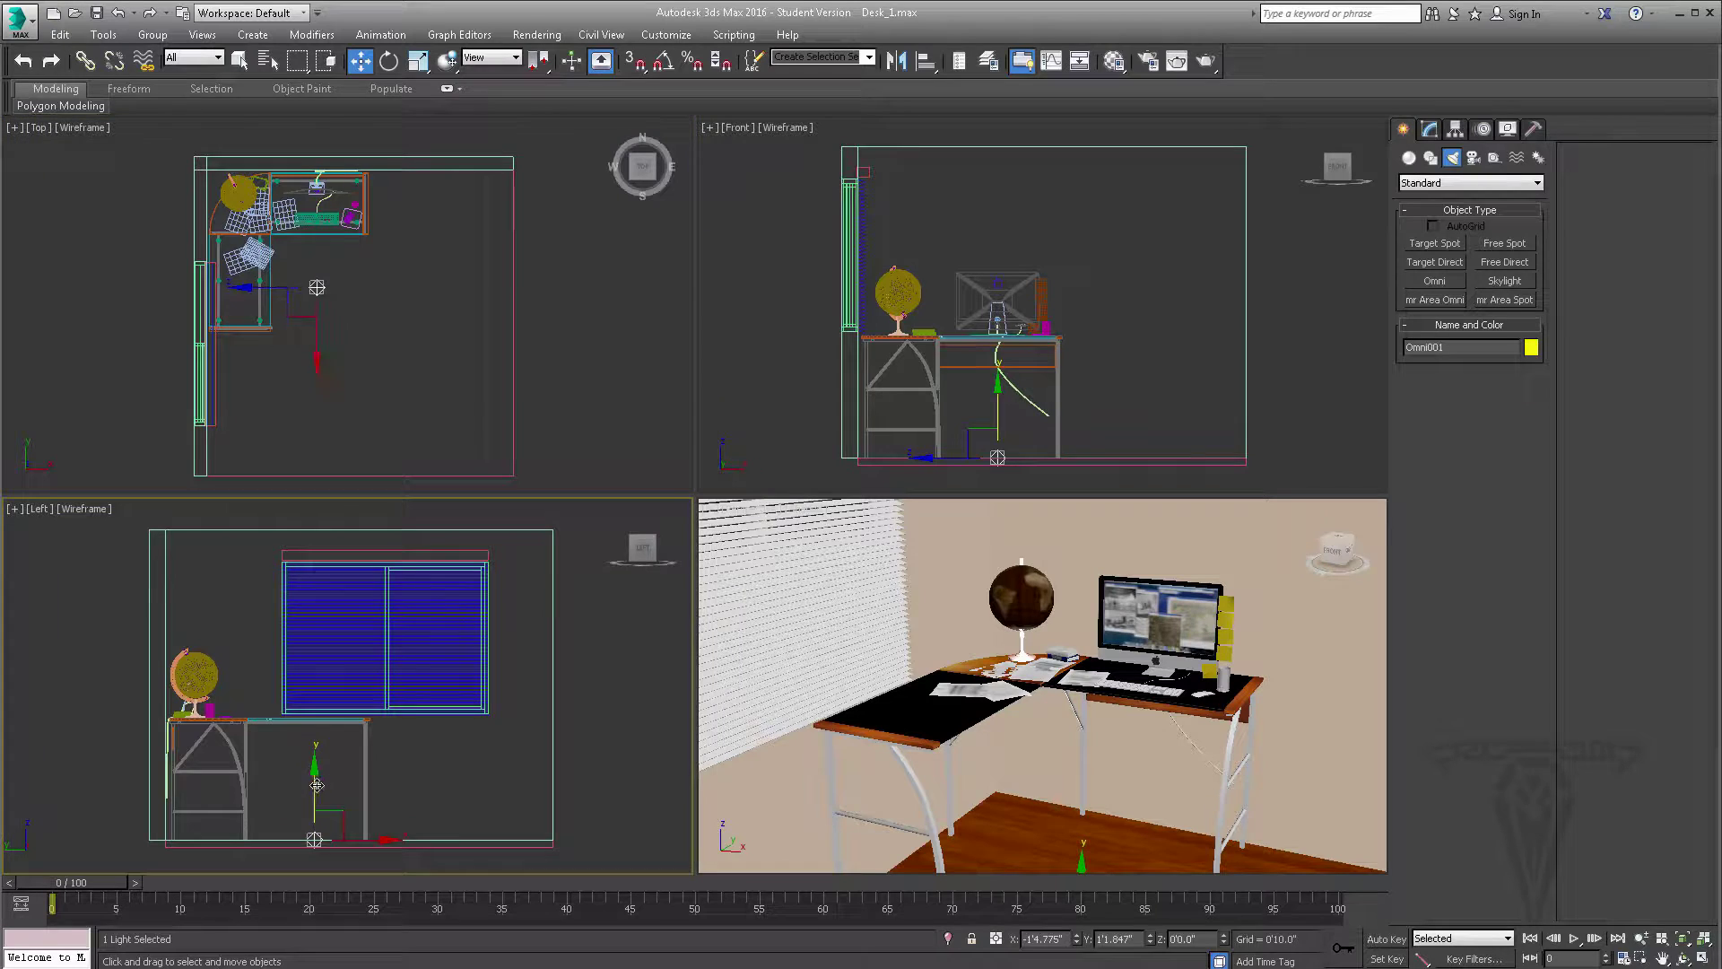
{"action": "left_click_drag", "start_coordinate": [317, 784], "coordinate": [312, 594]}
{"action": "middle_click_drag", "start_coordinate": [452, 268], "coordinate": [438, 300]}
{"action": "left_click_drag", "start_coordinate": [318, 304], "coordinate": [312, 274]}
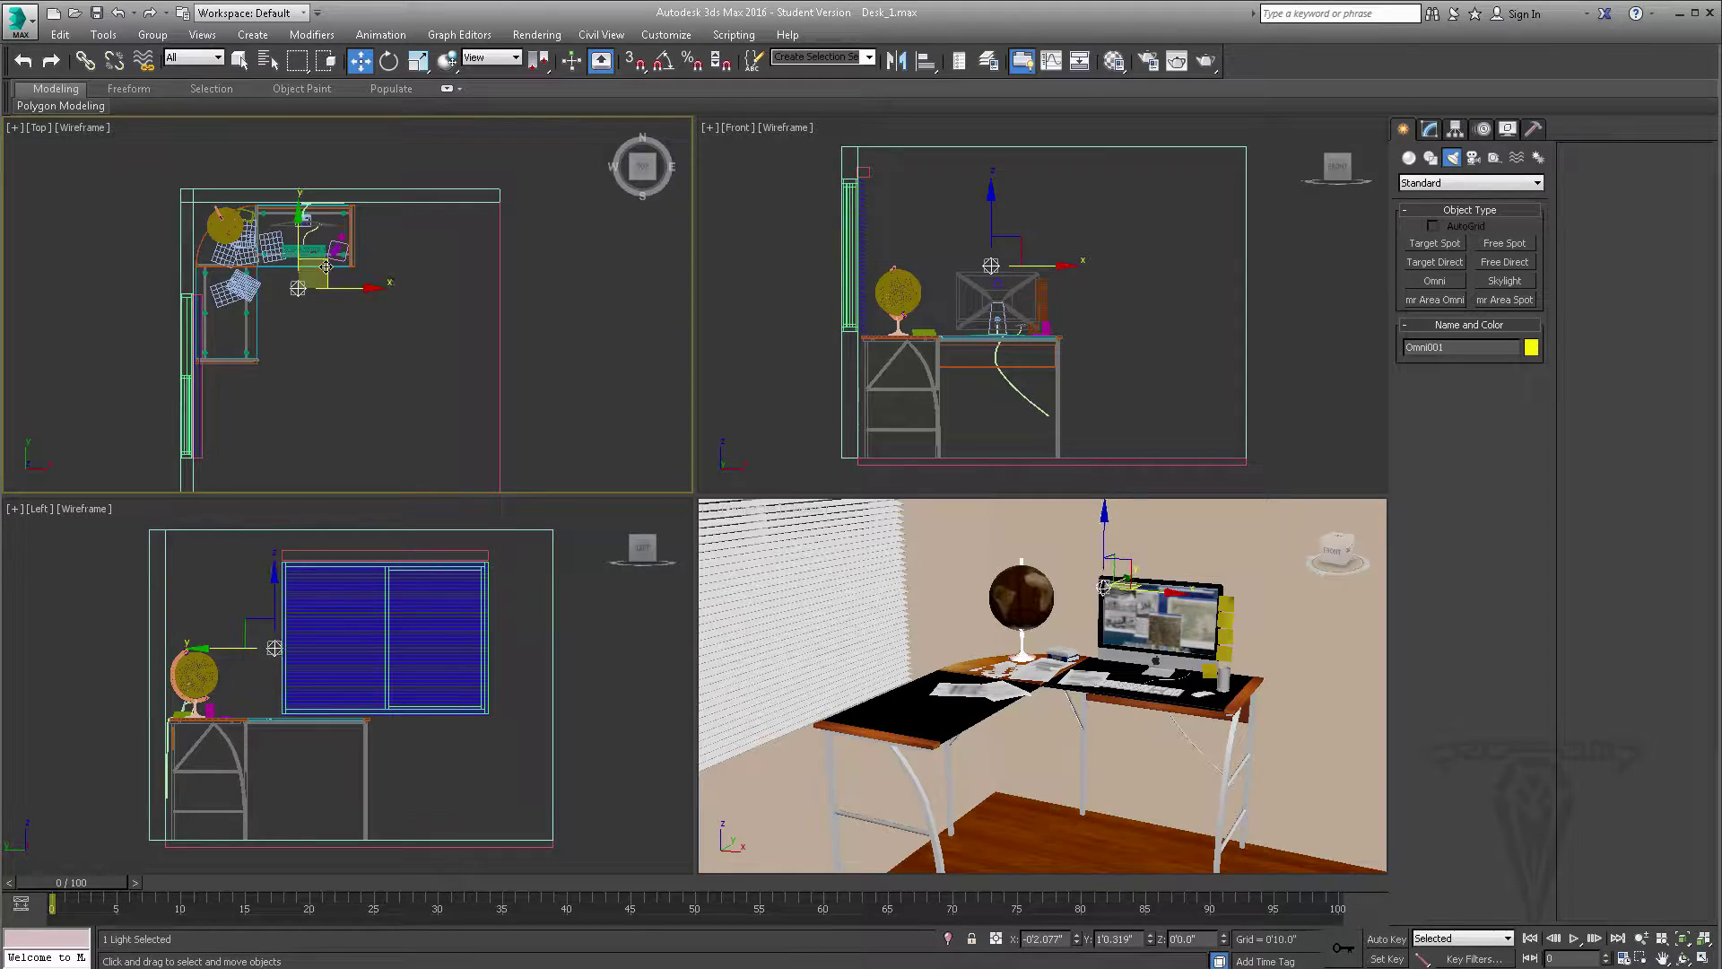
Step: Check the Omni light's type options and test-render the maximized perspective view of the desk with shadows off
{"action": "right_click", "coordinate": [1159, 667]}
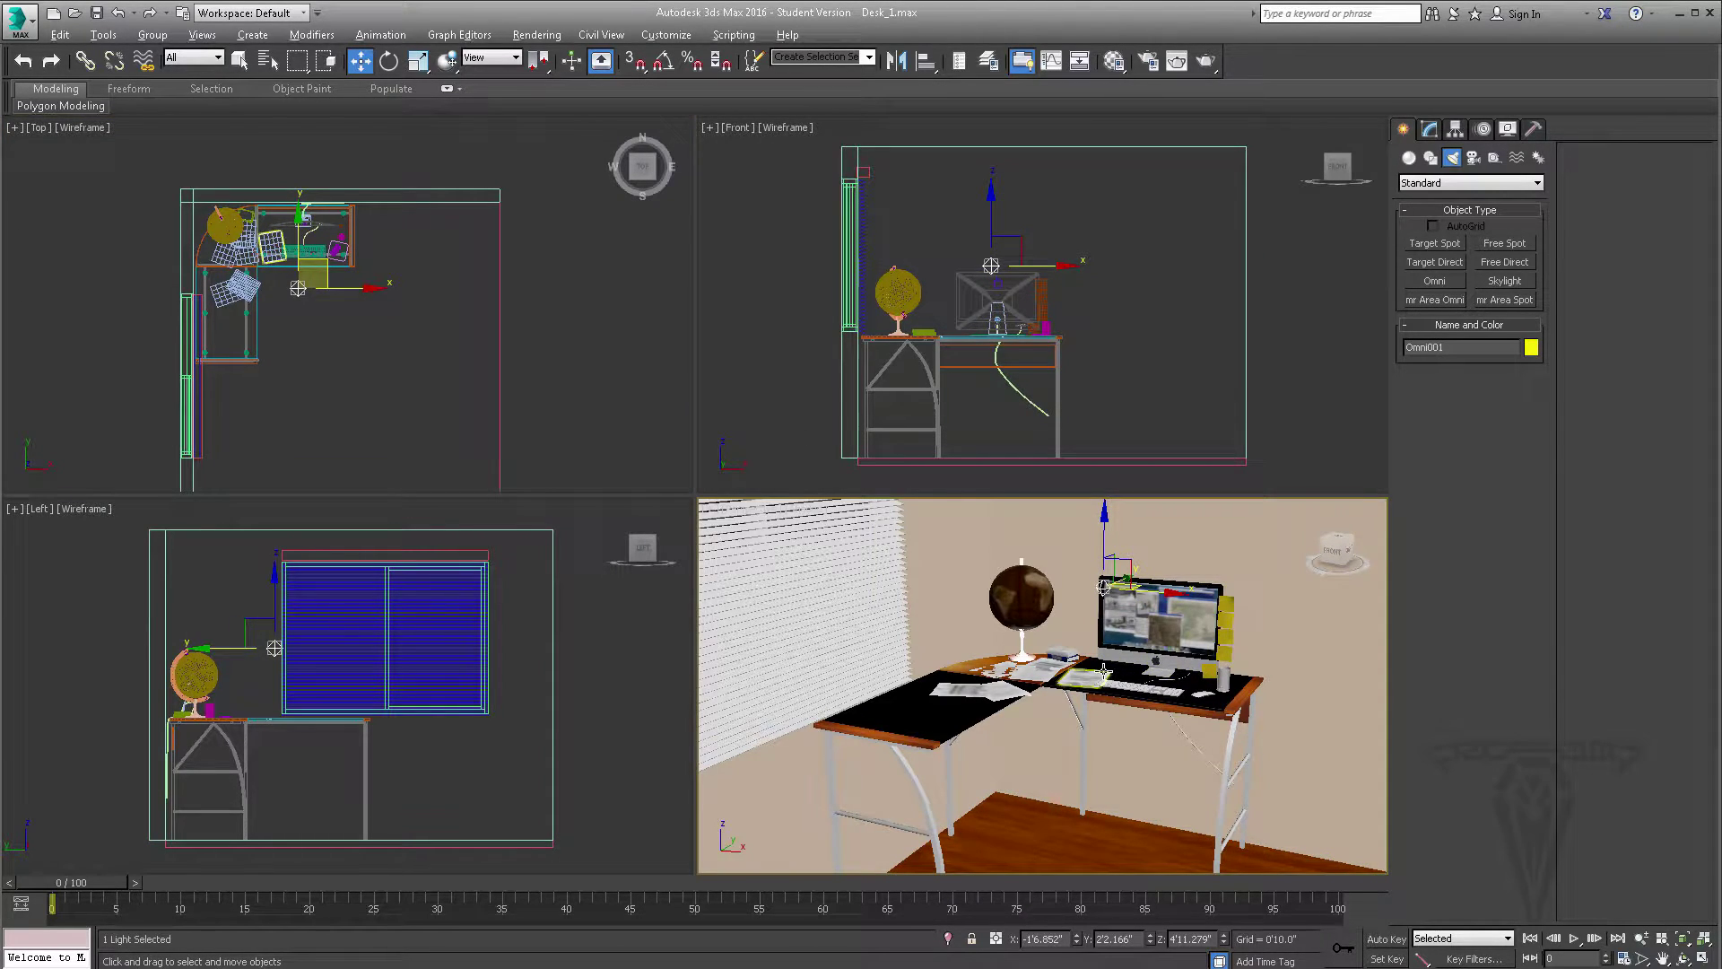
{"action": "key", "text": "alt+w"}
{"action": "scroll", "coordinate": [897, 502], "scroll_direction": "up", "scroll_amount": 3}
{"action": "middle_click_drag", "start_coordinate": [919, 481], "coordinate": [758, 597]}
{"action": "scroll", "coordinate": [859, 511], "scroll_direction": "up", "scroll_amount": 3}
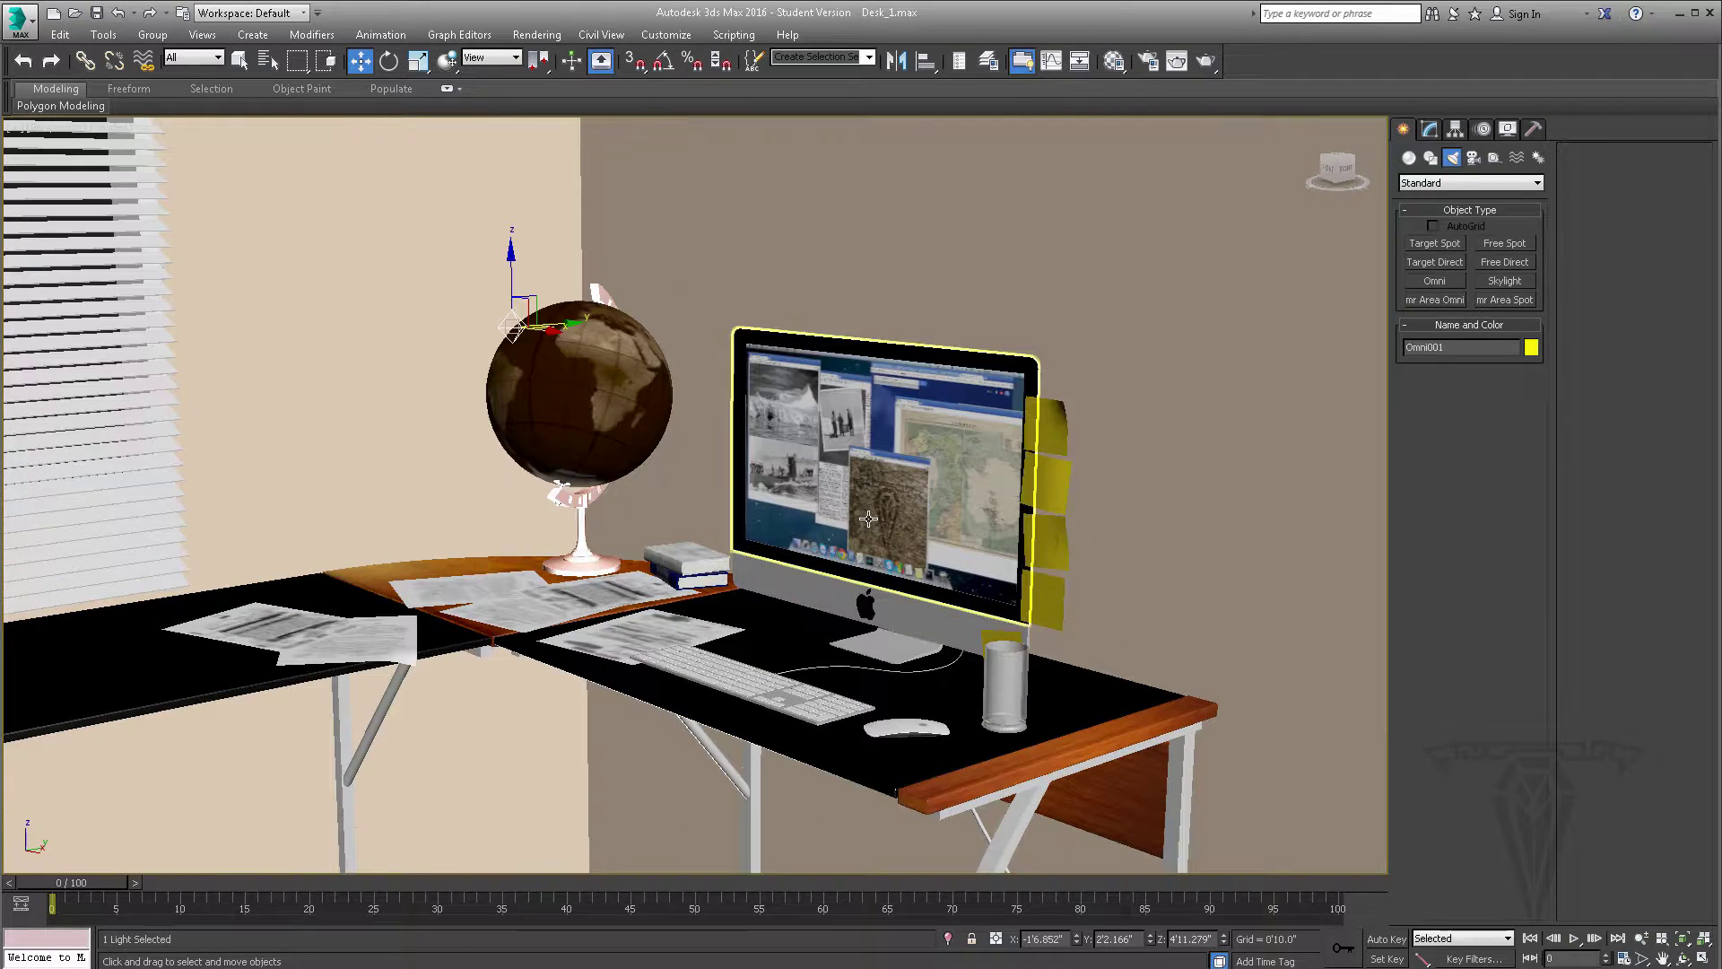
{"action": "left_click", "coordinate": [1427, 131]}
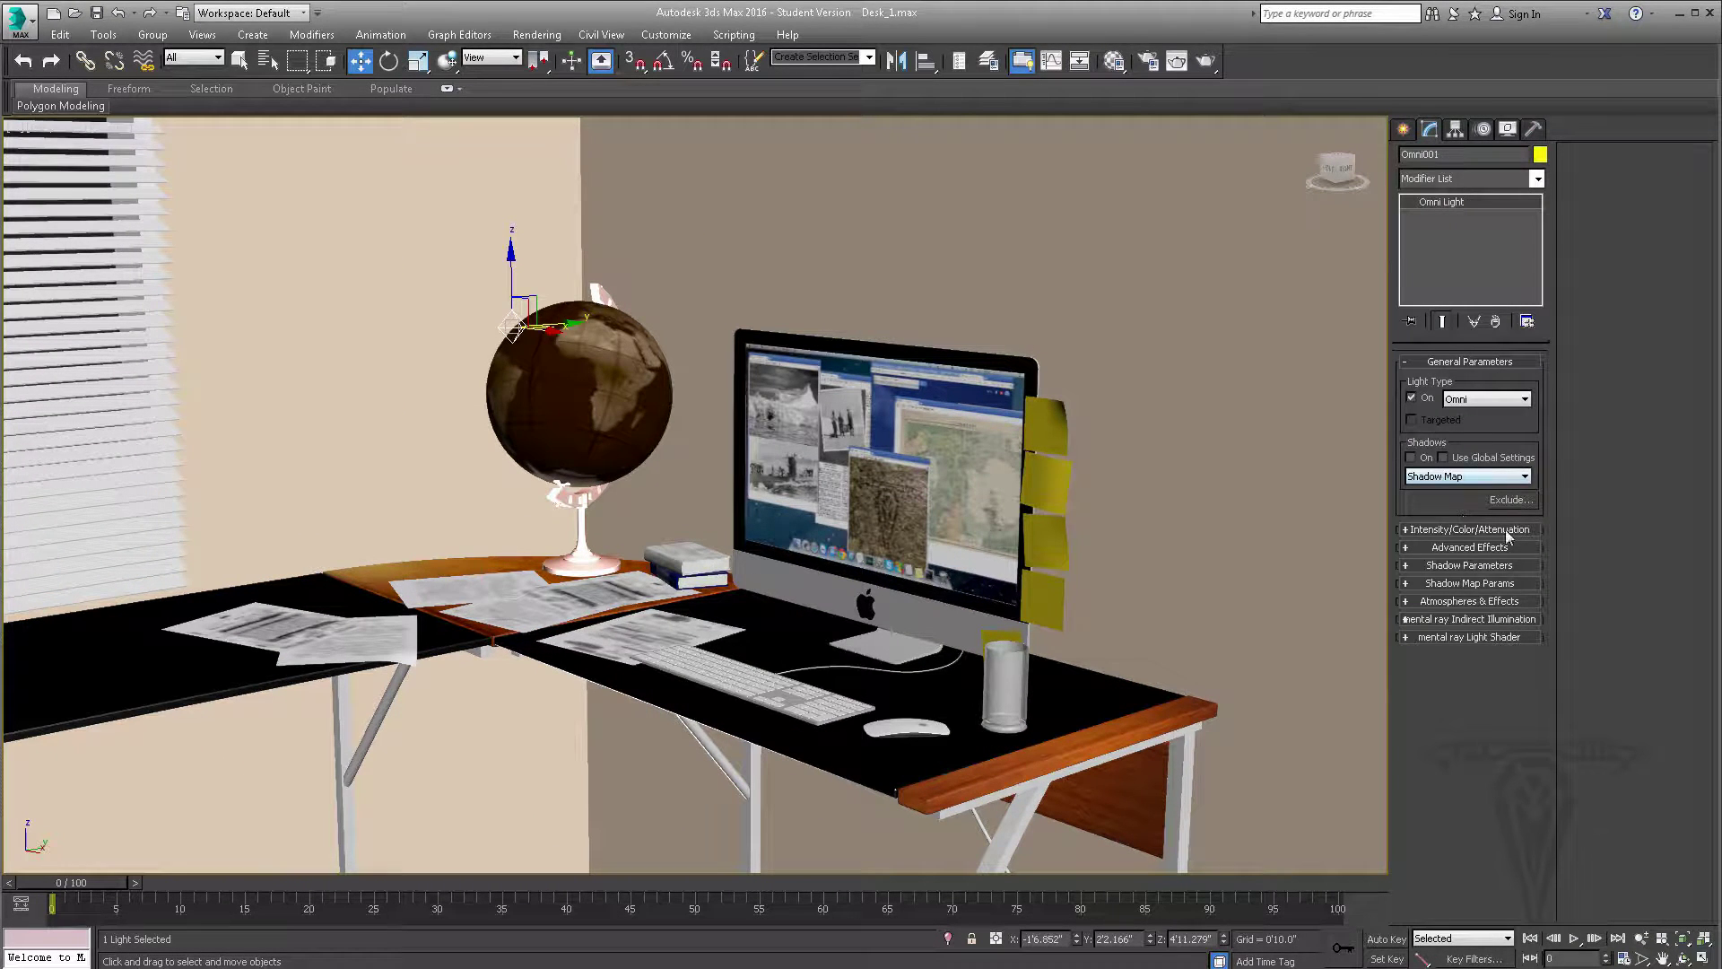
{"action": "left_click", "coordinate": [1489, 400]}
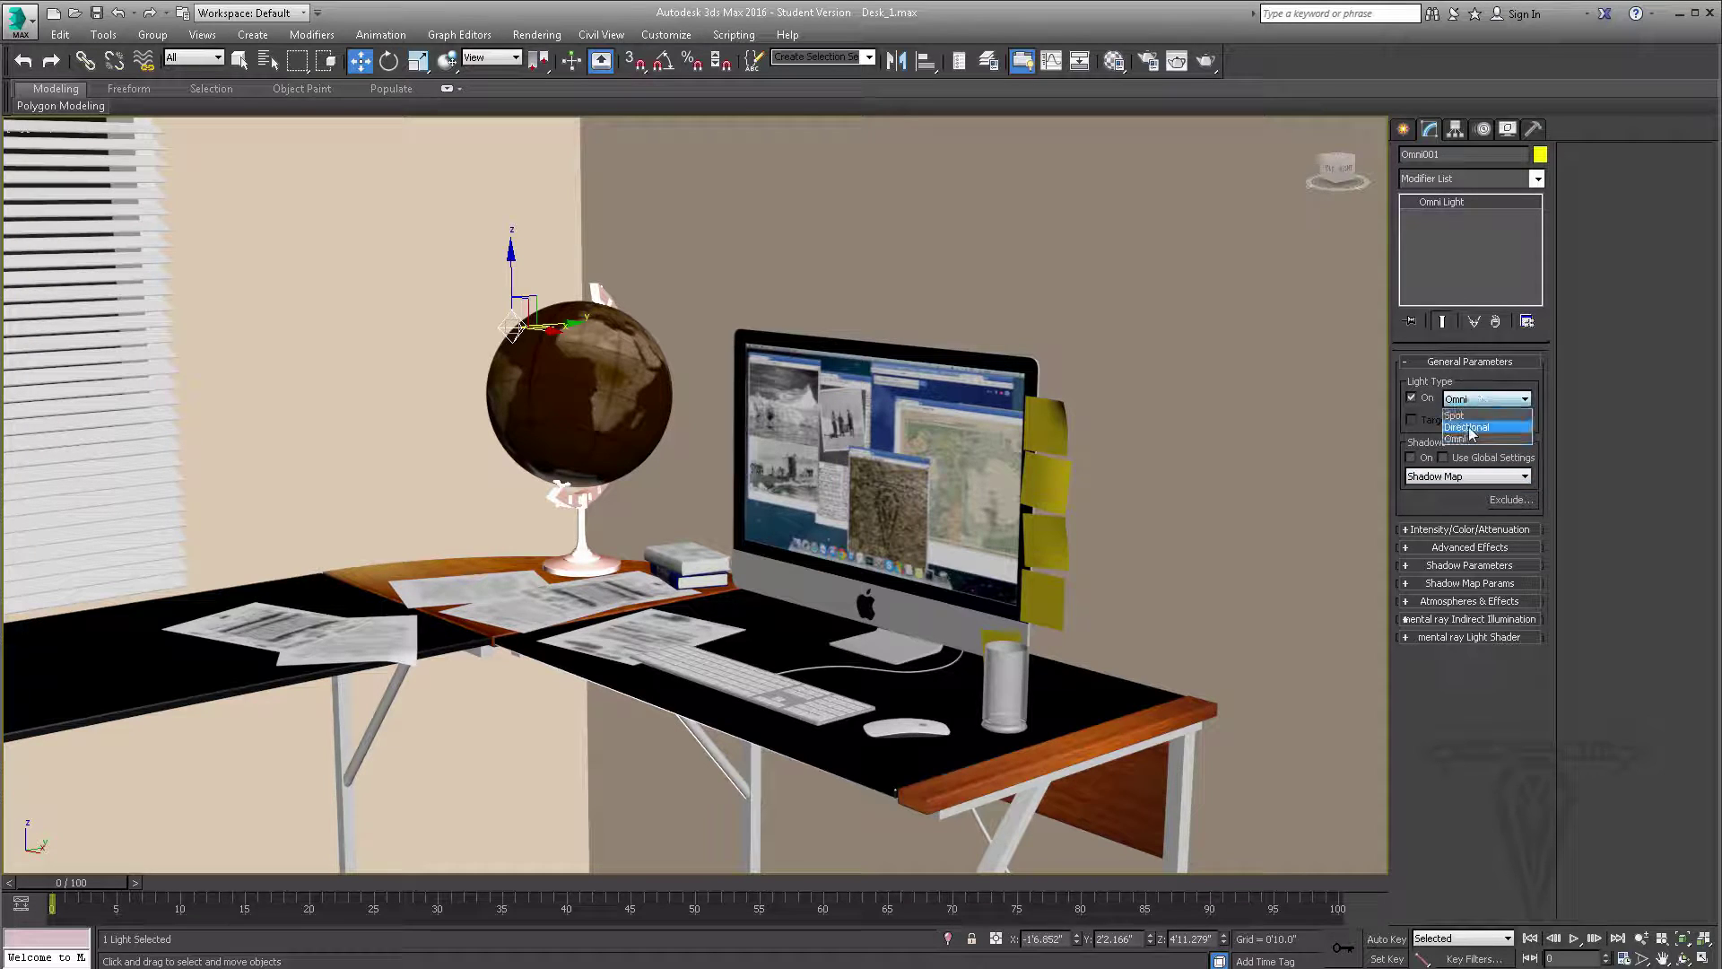
{"action": "left_click", "coordinate": [1437, 501]}
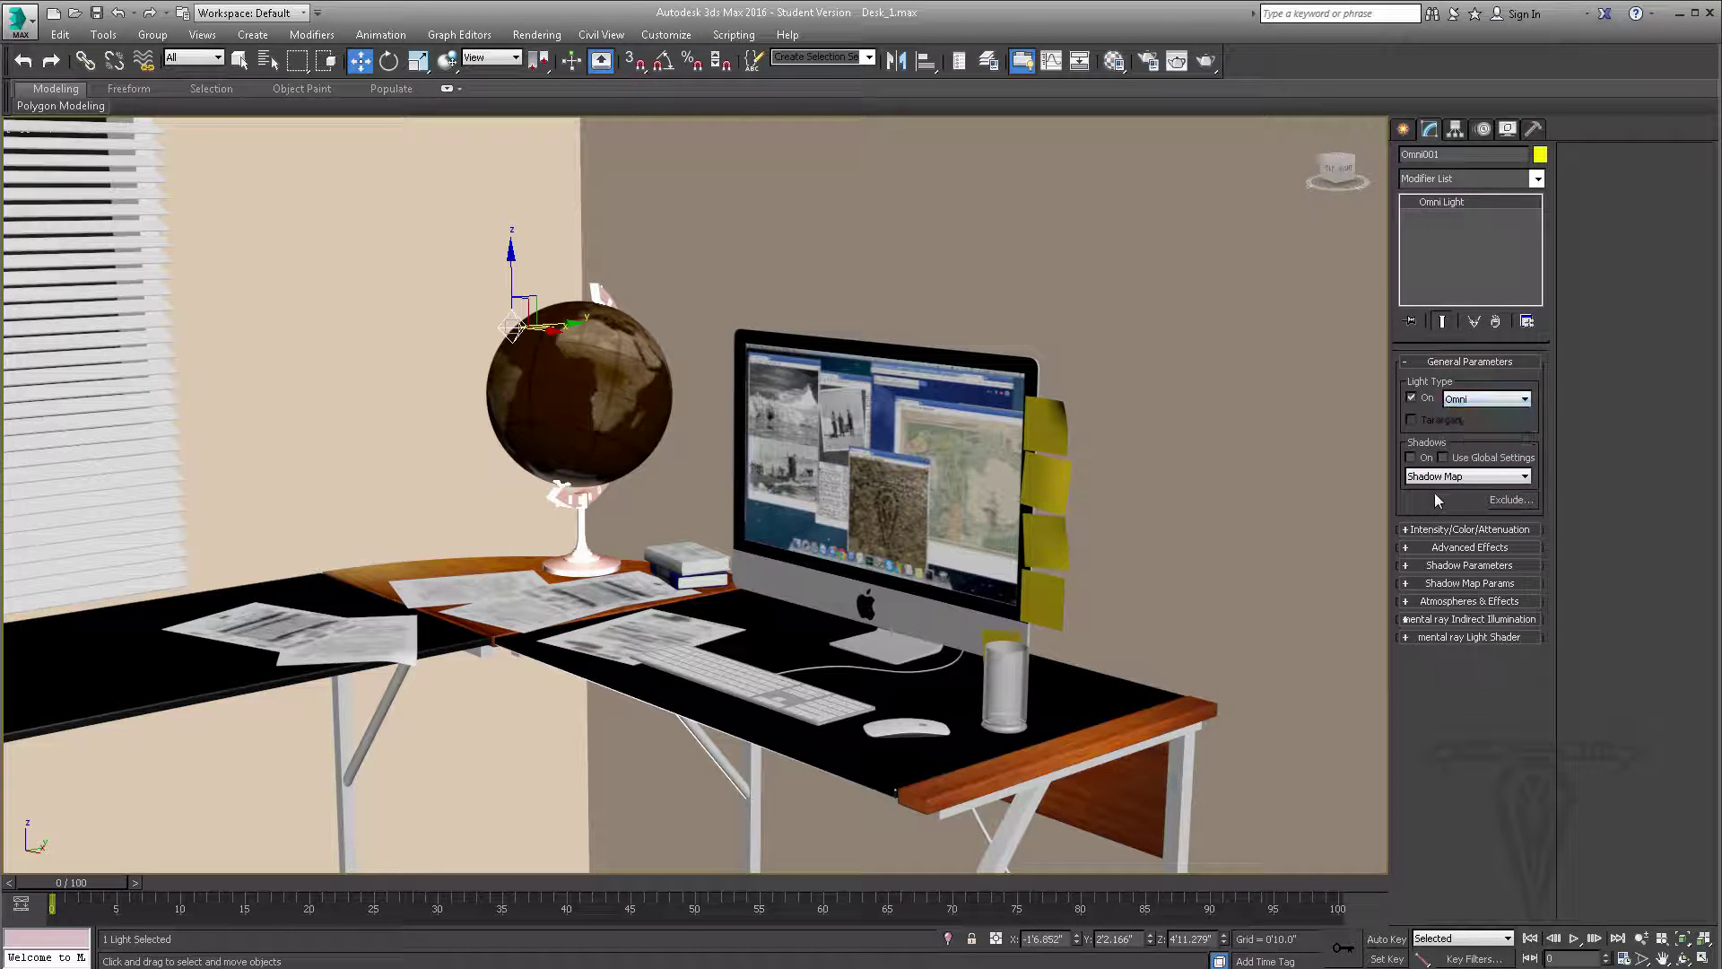
{"action": "left_click", "coordinate": [1203, 62]}
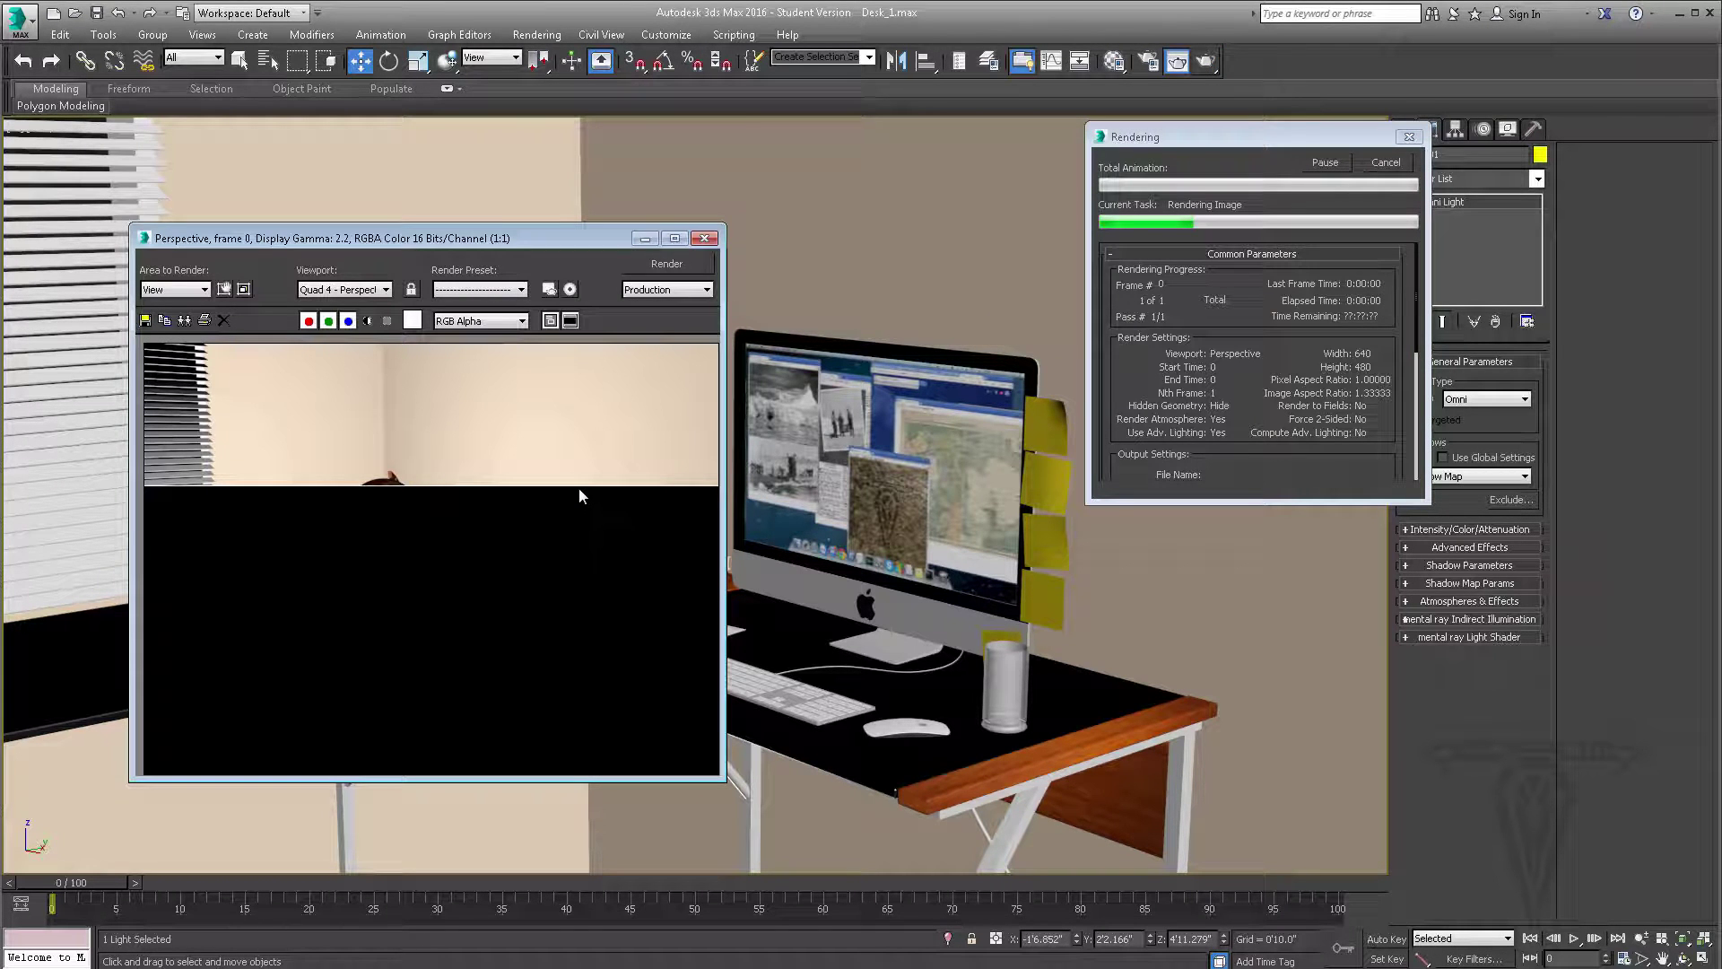
{"action": "left_click", "coordinate": [1385, 162]}
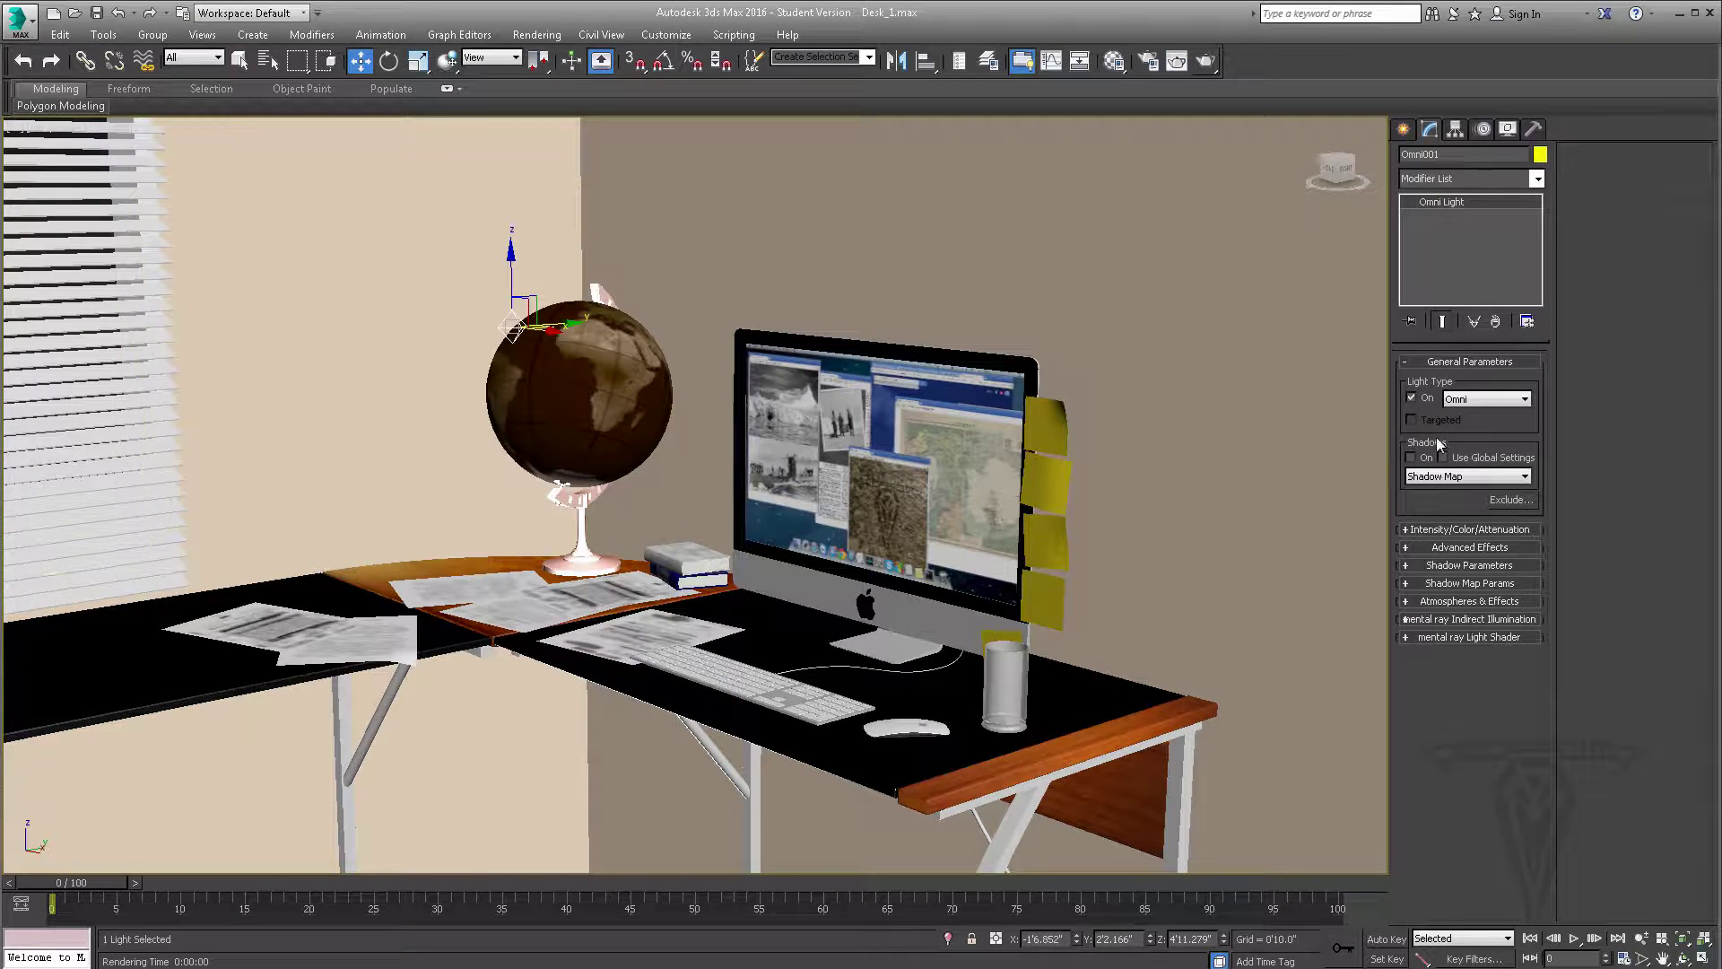
Step: Turn on shadows for the Omni light and test-render the perspective view
{"action": "left_click", "coordinate": [1411, 457]}
{"action": "left_click", "coordinate": [1189, 66]}
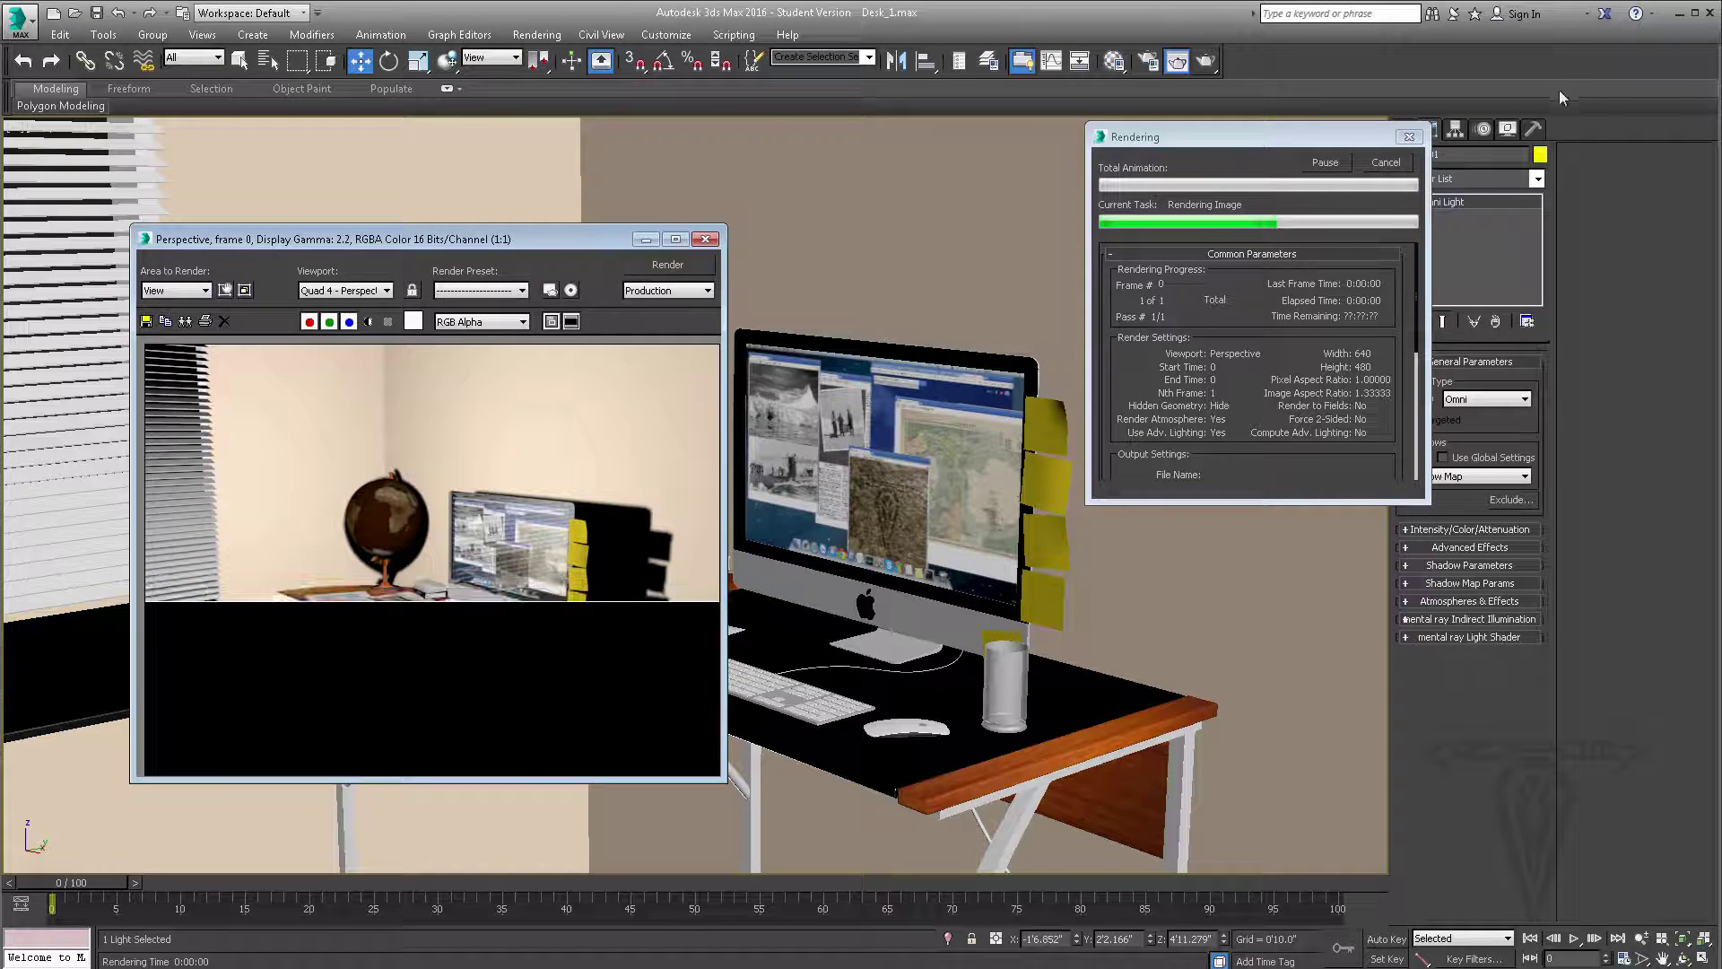
{"action": "left_click", "coordinate": [705, 238]}
Step: Test-render the Omni light with Ray Traced Shadows and return its shadow type to Shadow Map
{"action": "left_click", "coordinate": [1424, 480]}
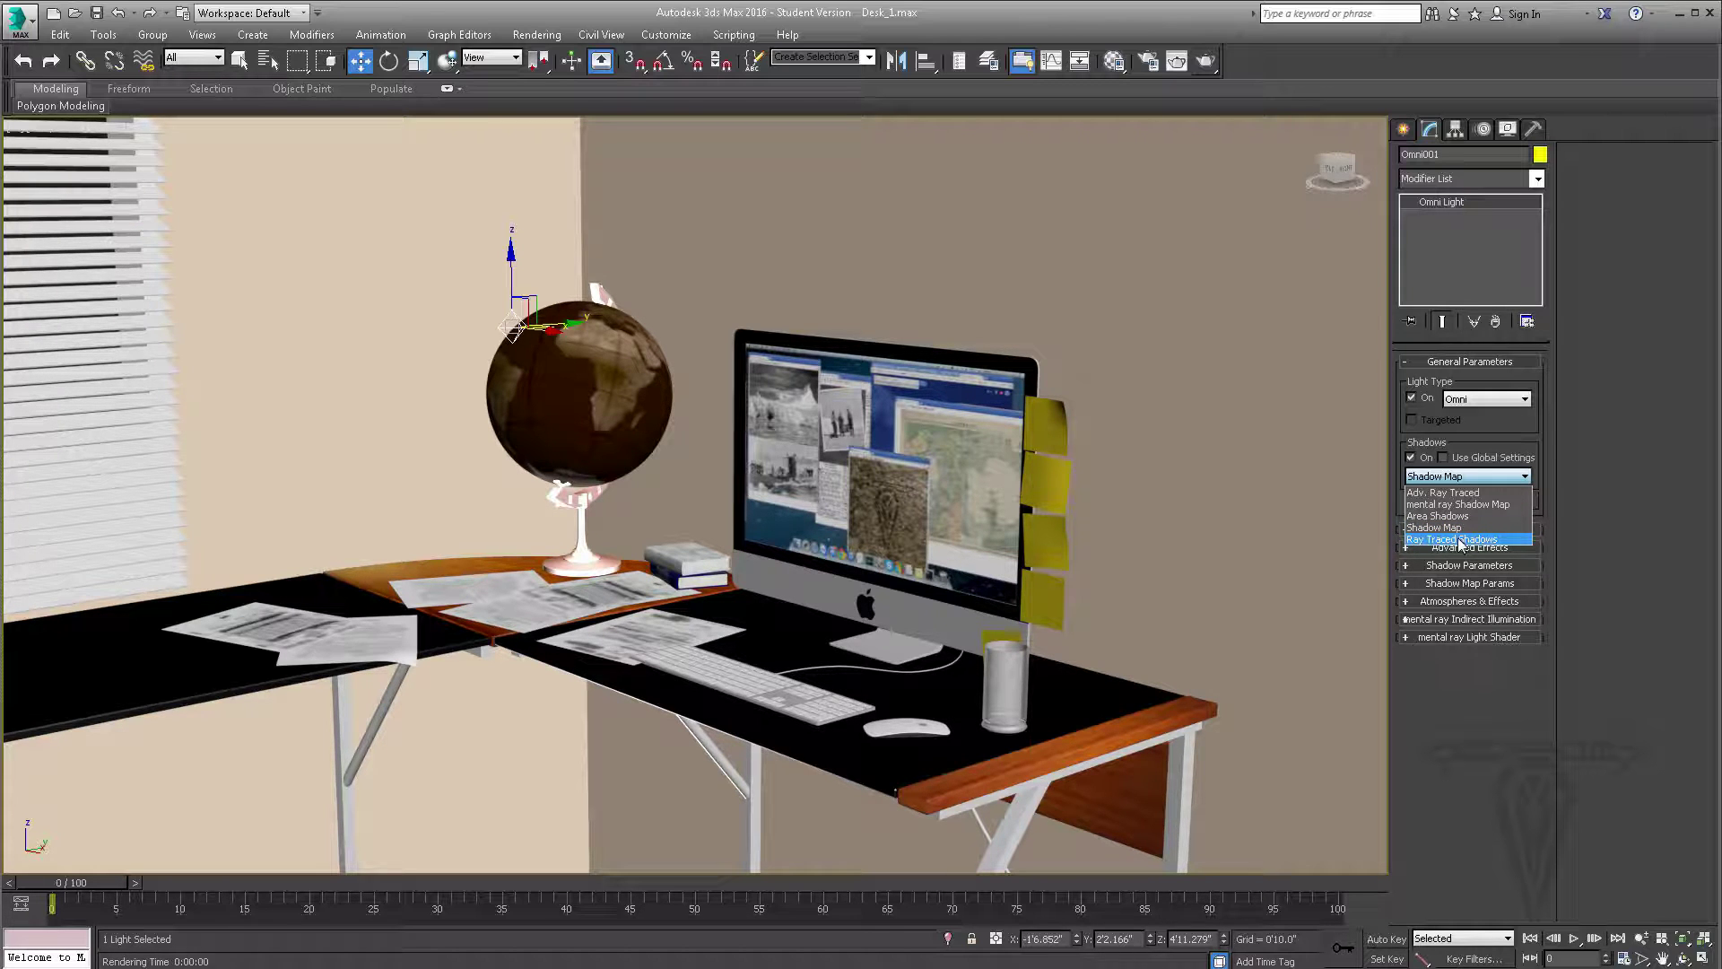
{"action": "left_click", "coordinate": [1437, 540]}
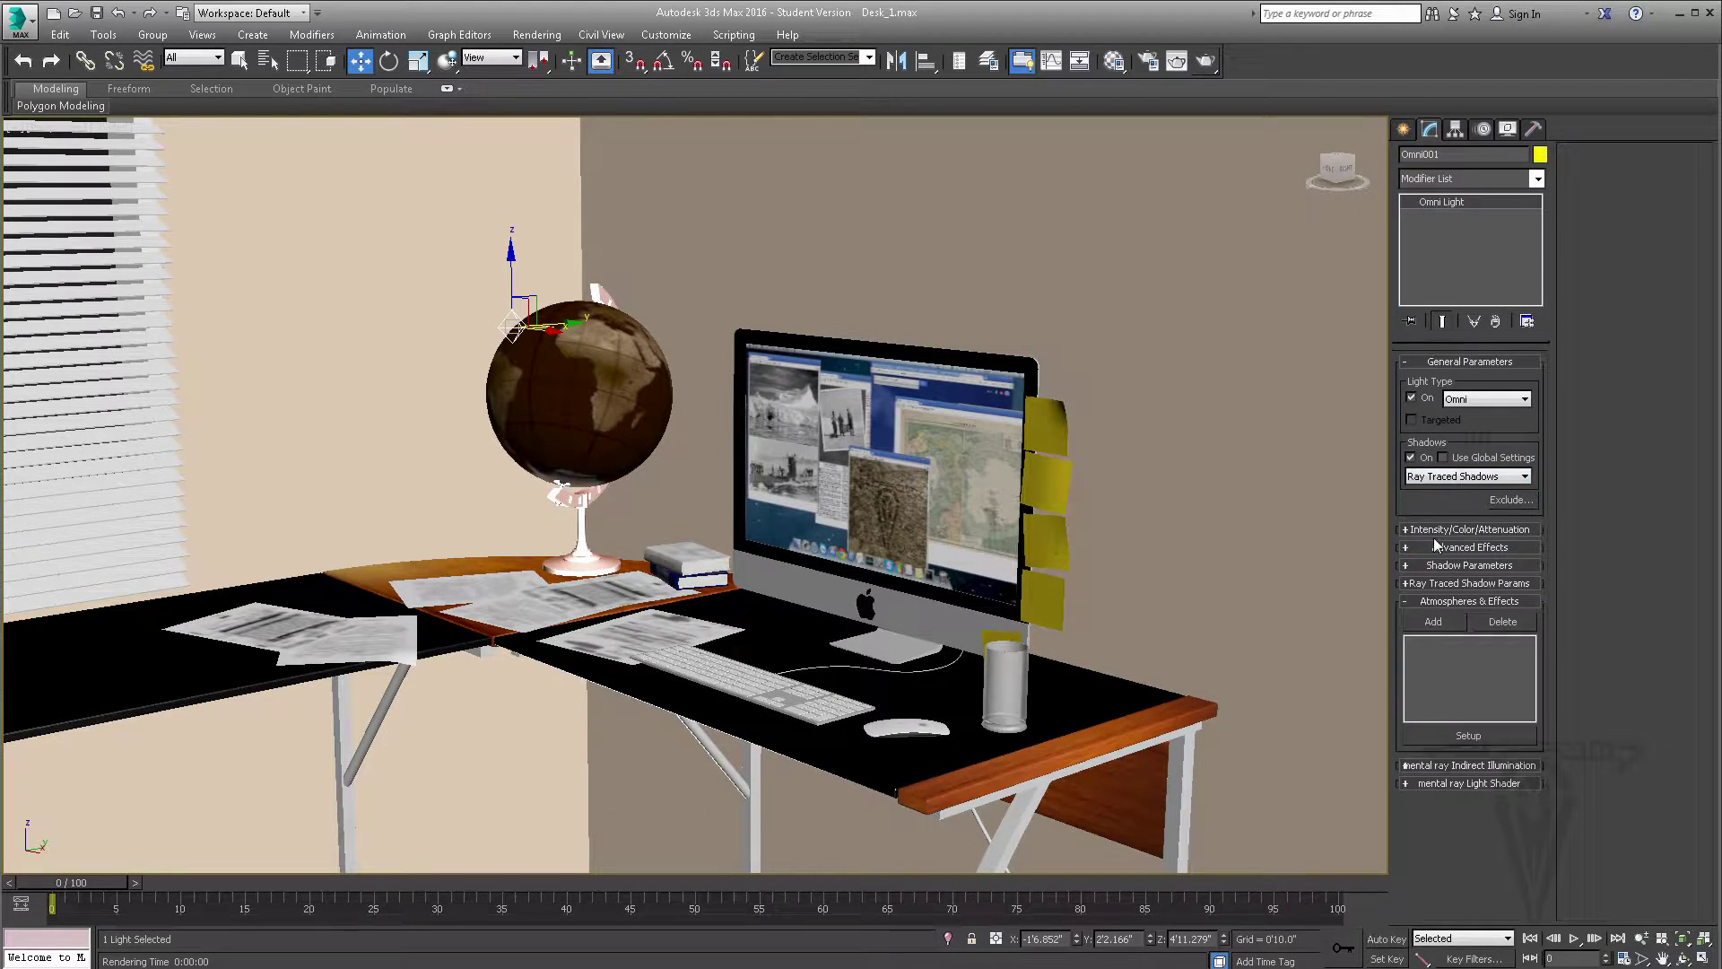
{"action": "left_click", "coordinate": [1205, 61]}
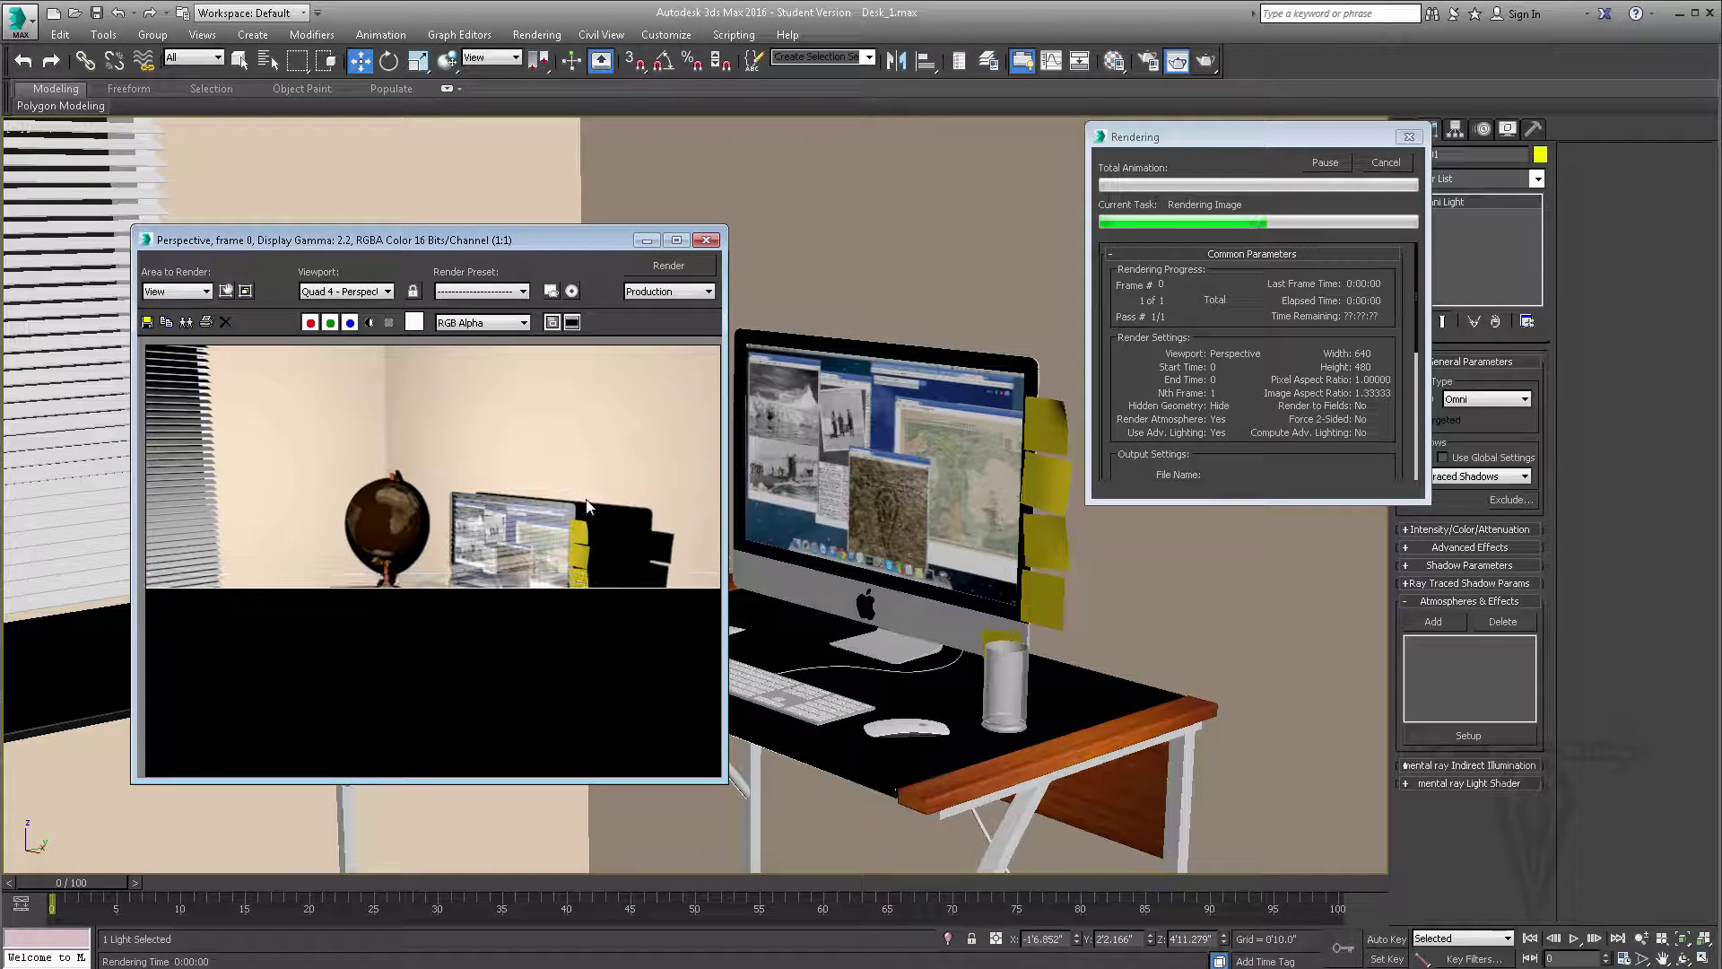
{"action": "left_click", "coordinate": [1384, 164]}
{"action": "left_click", "coordinate": [707, 240]}
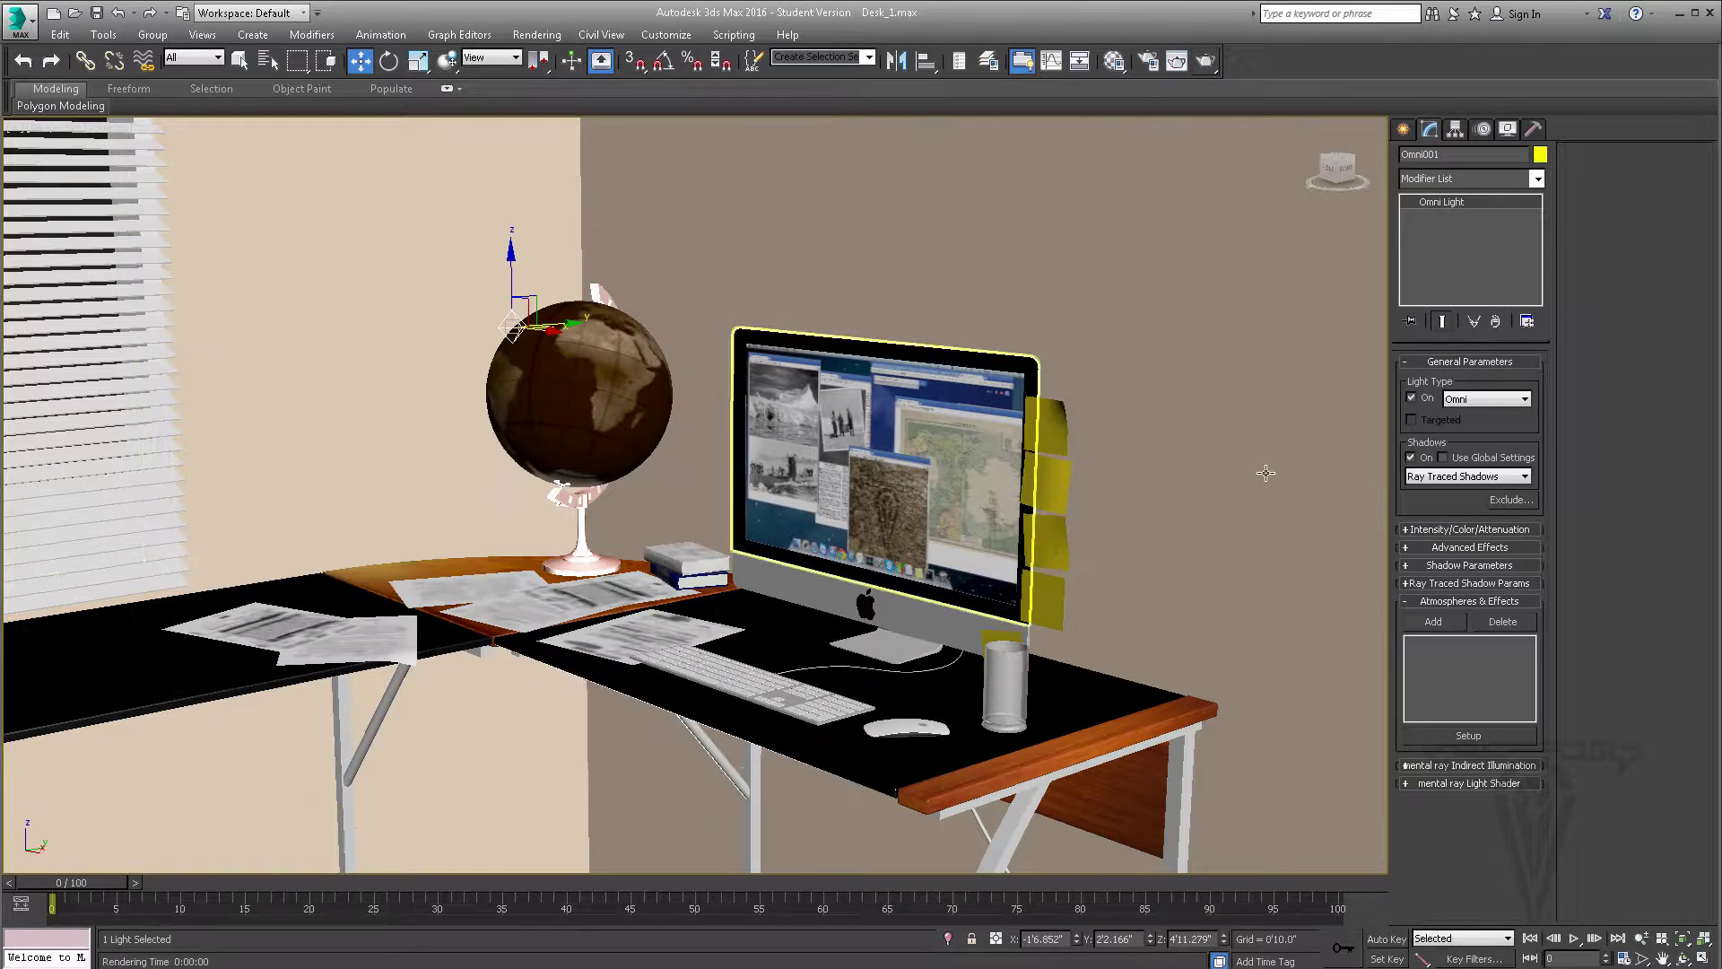
{"action": "left_click", "coordinate": [1439, 477]}
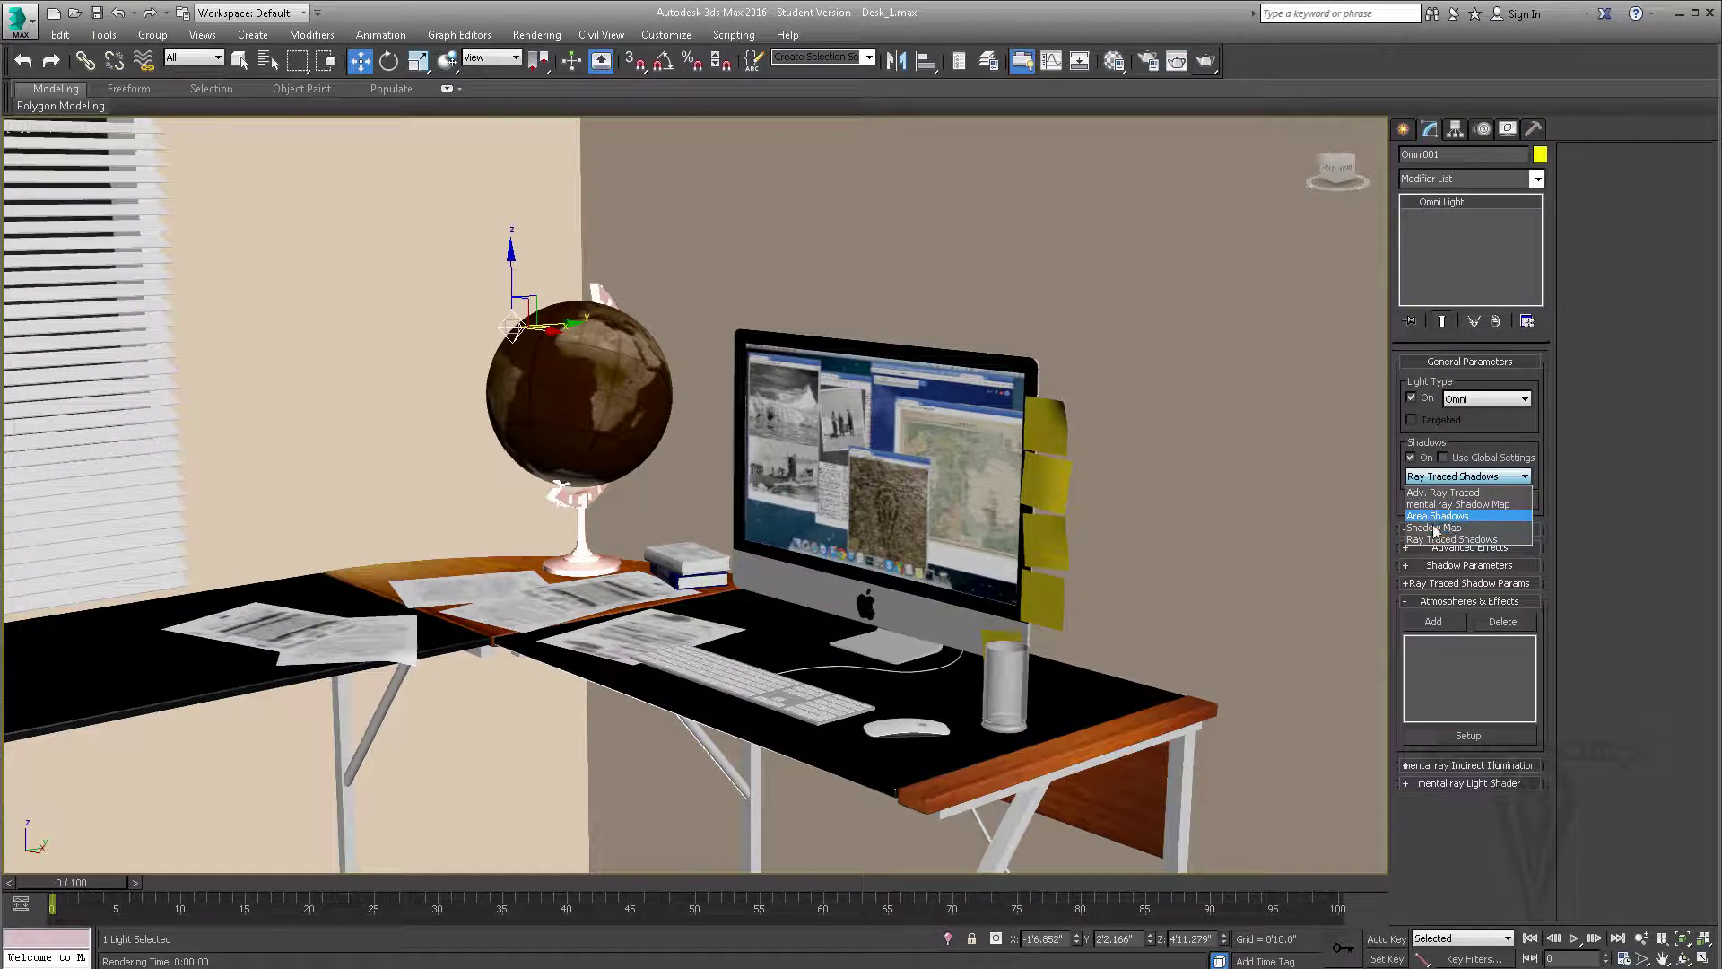
{"action": "left_click", "coordinate": [1433, 528]}
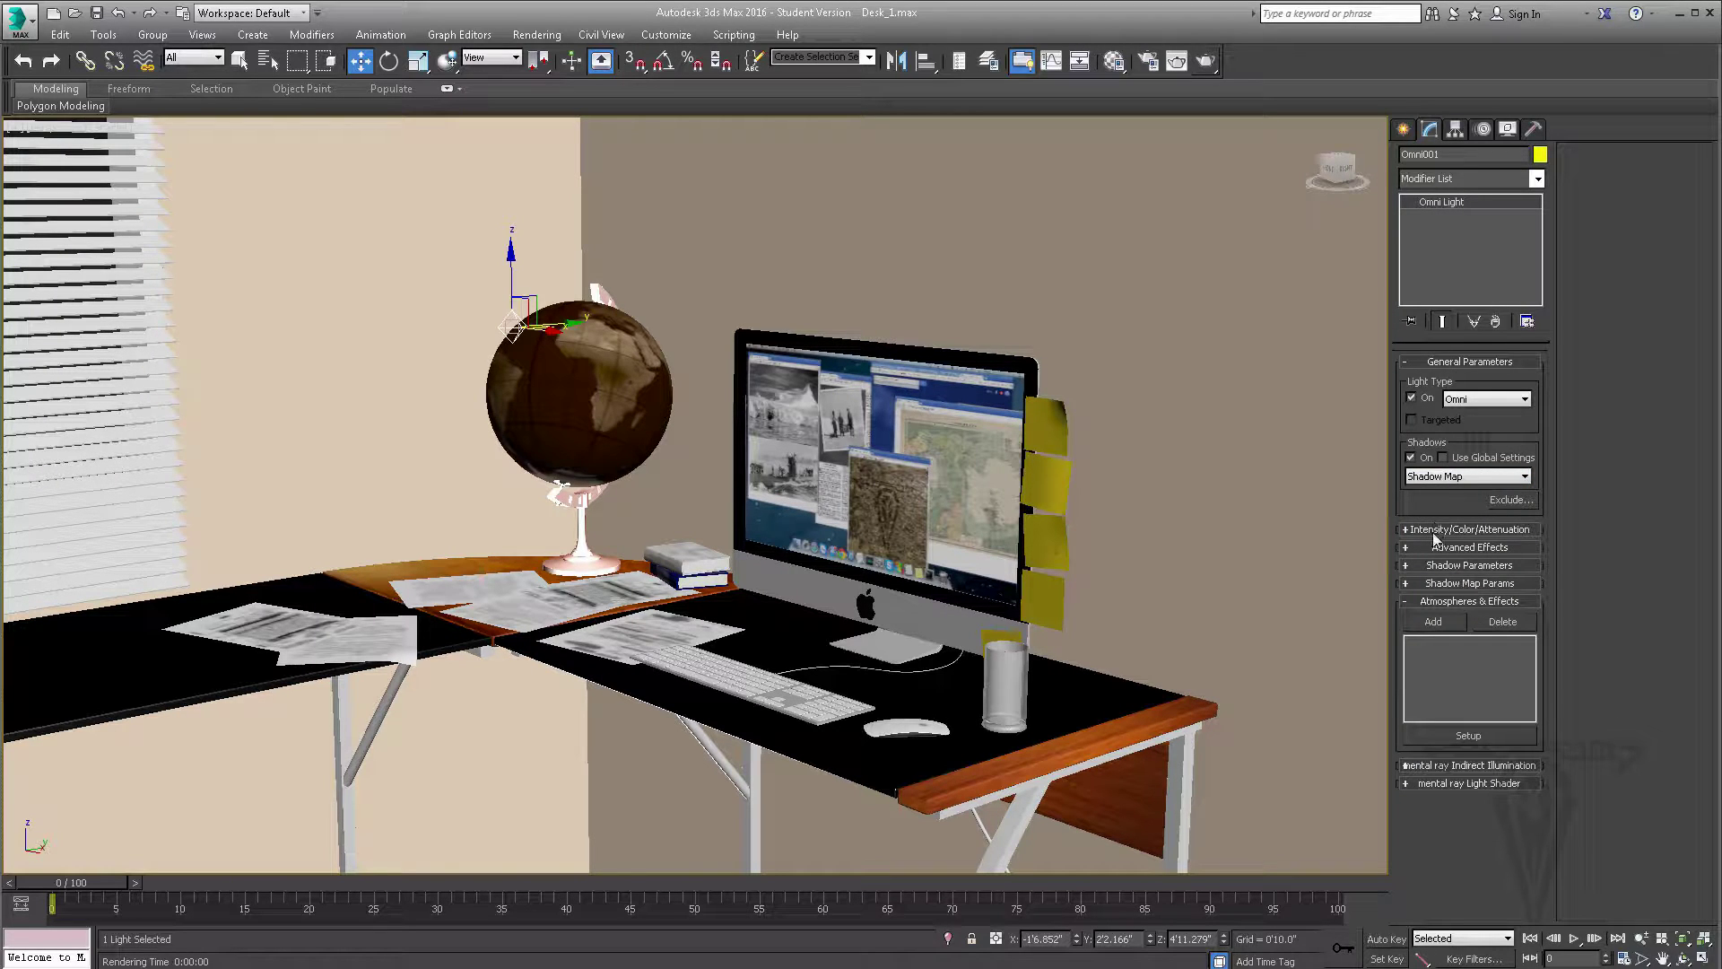
Step: Inspect the Omni light's intensity and colour settings and rename the light M_Light
{"action": "left_click", "coordinate": [1433, 529]}
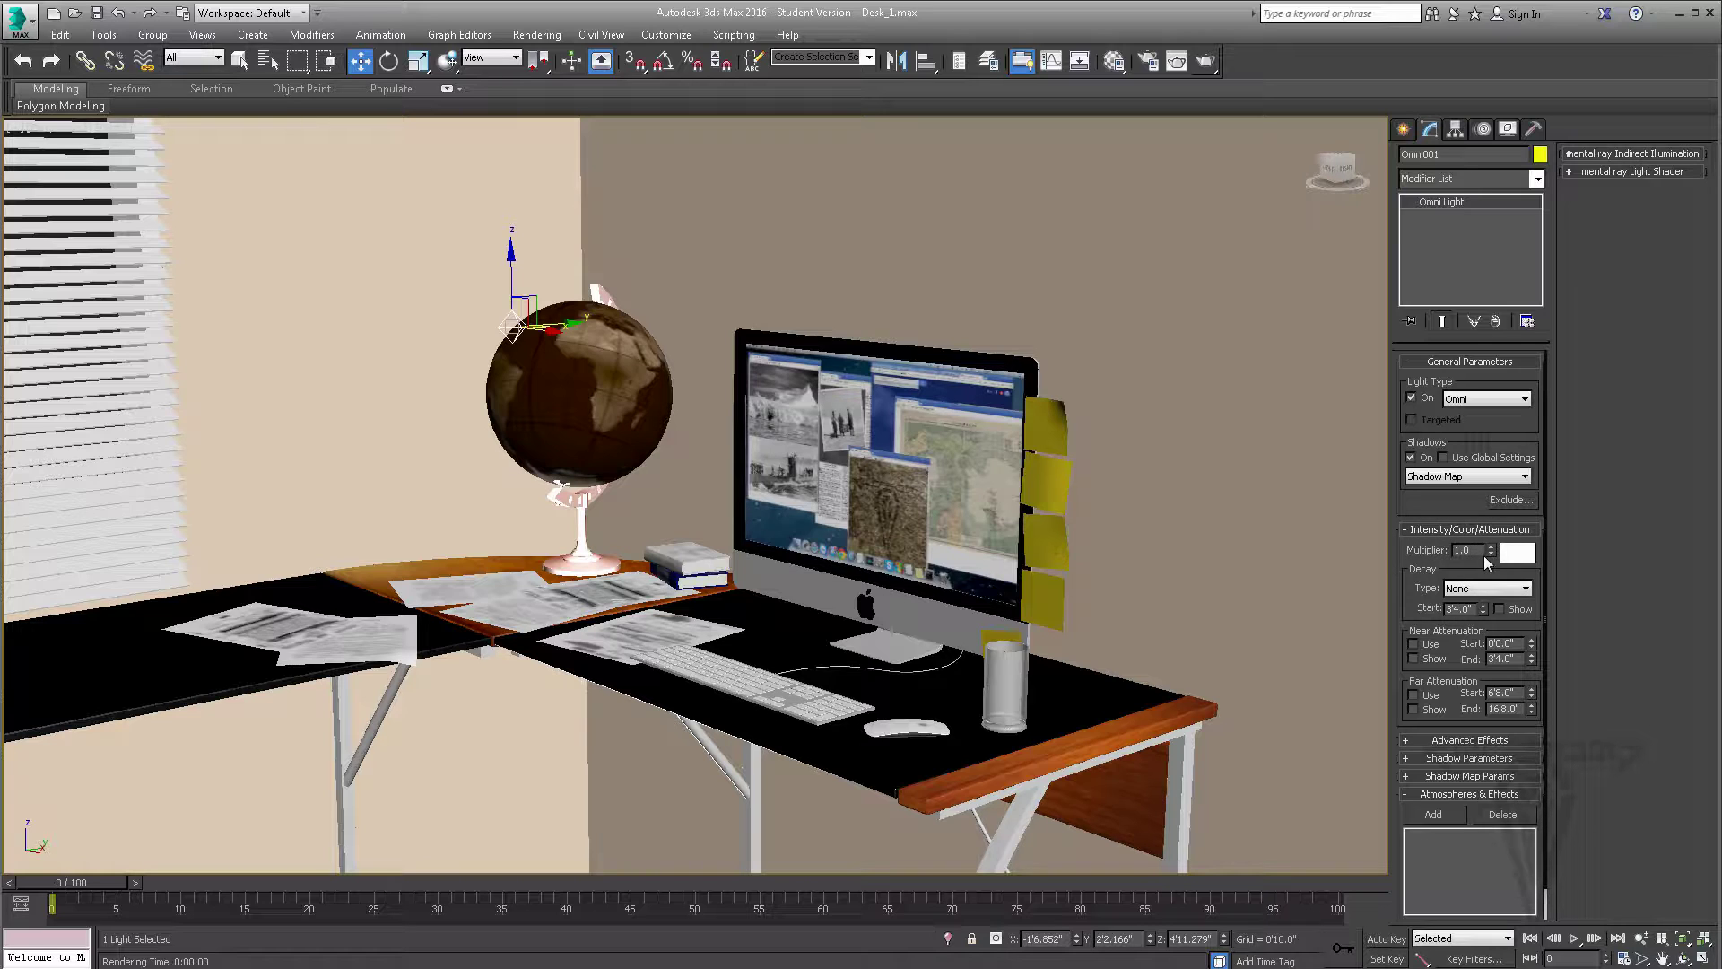
{"action": "left_click", "coordinate": [1525, 556]}
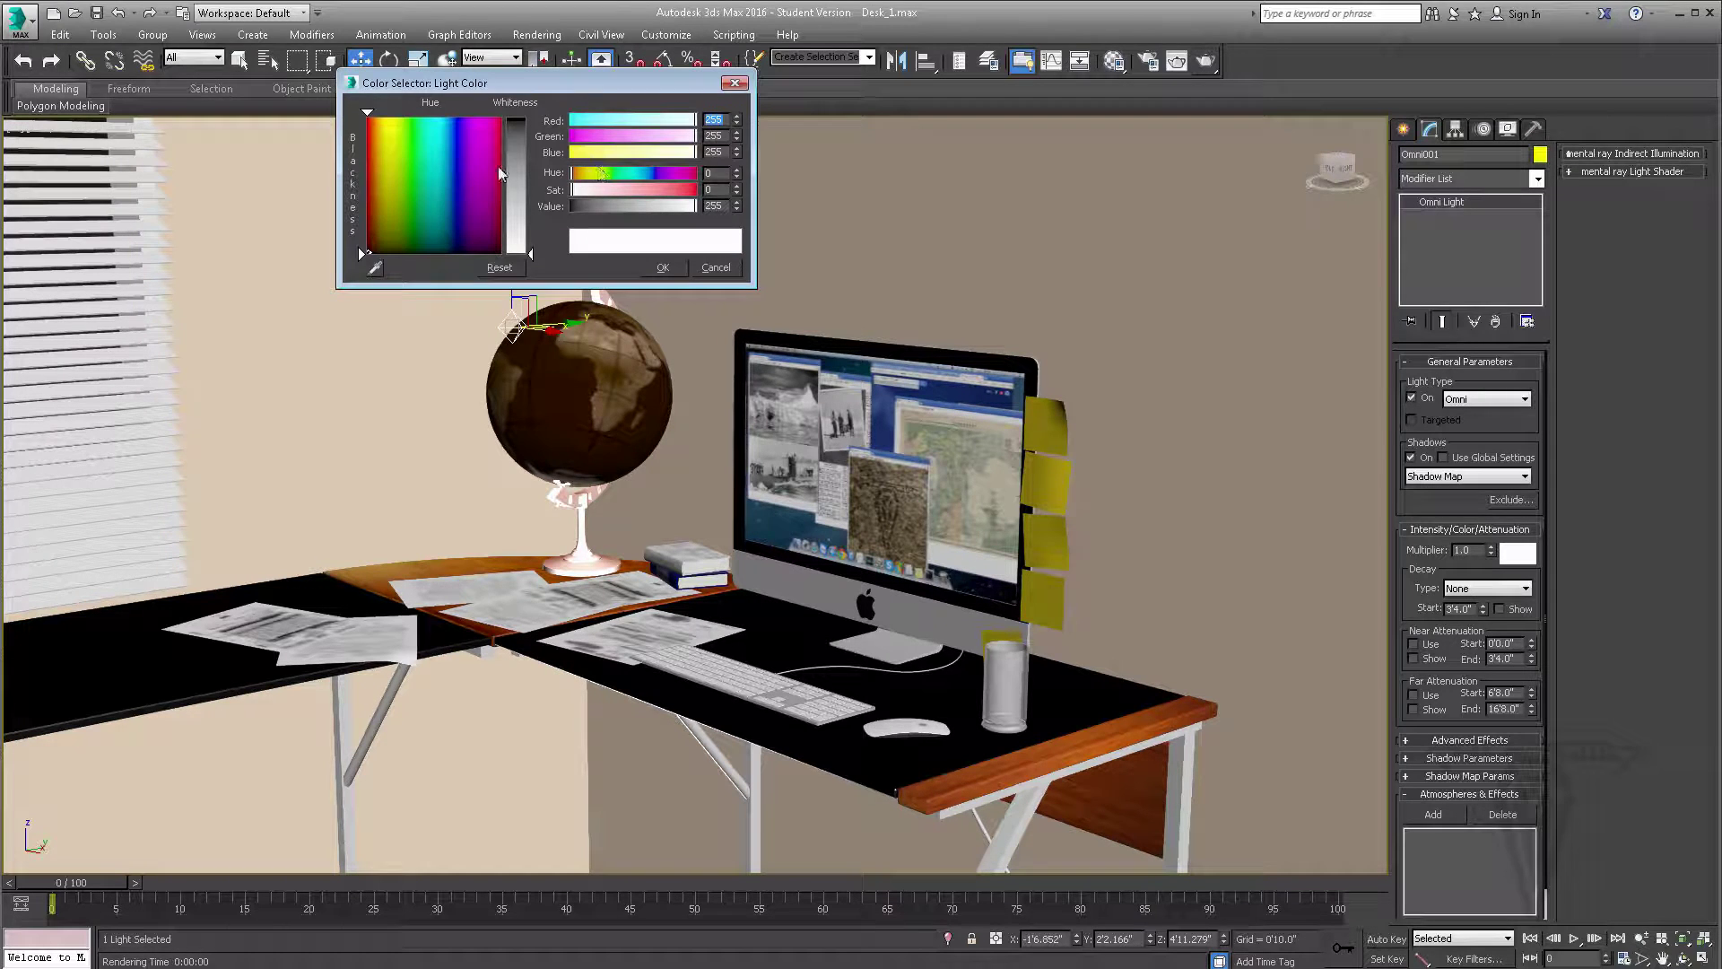
{"action": "left_click", "coordinate": [733, 84]}
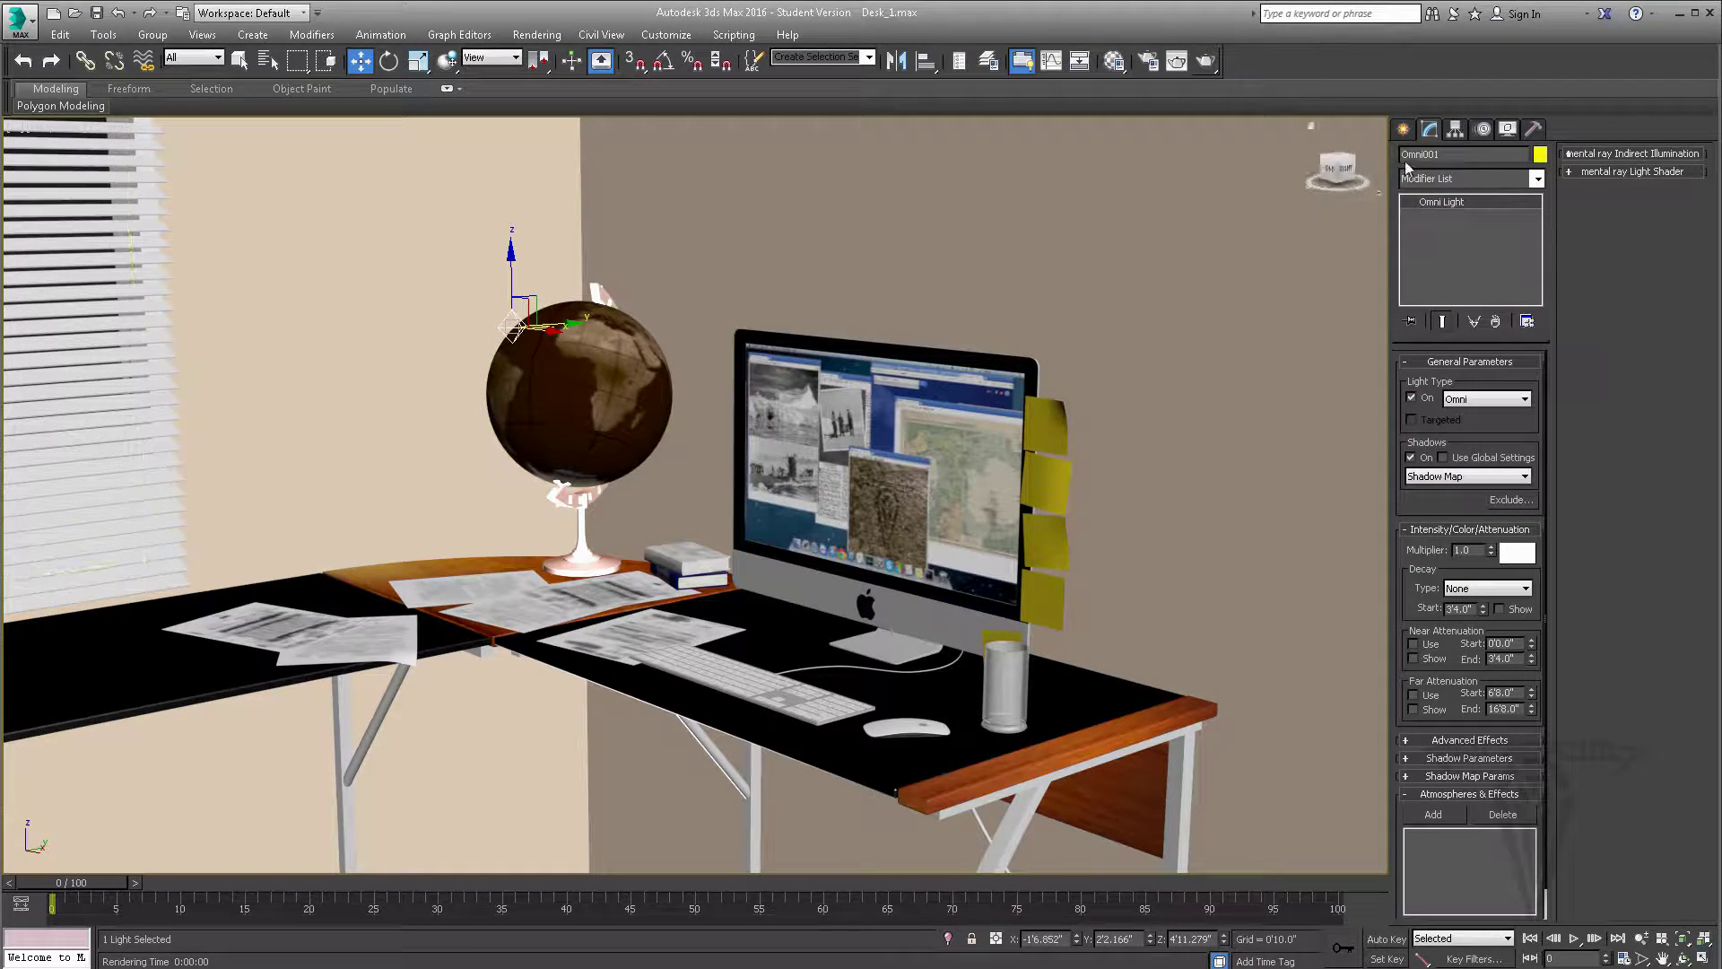
{"action": "type", "text": "M"}
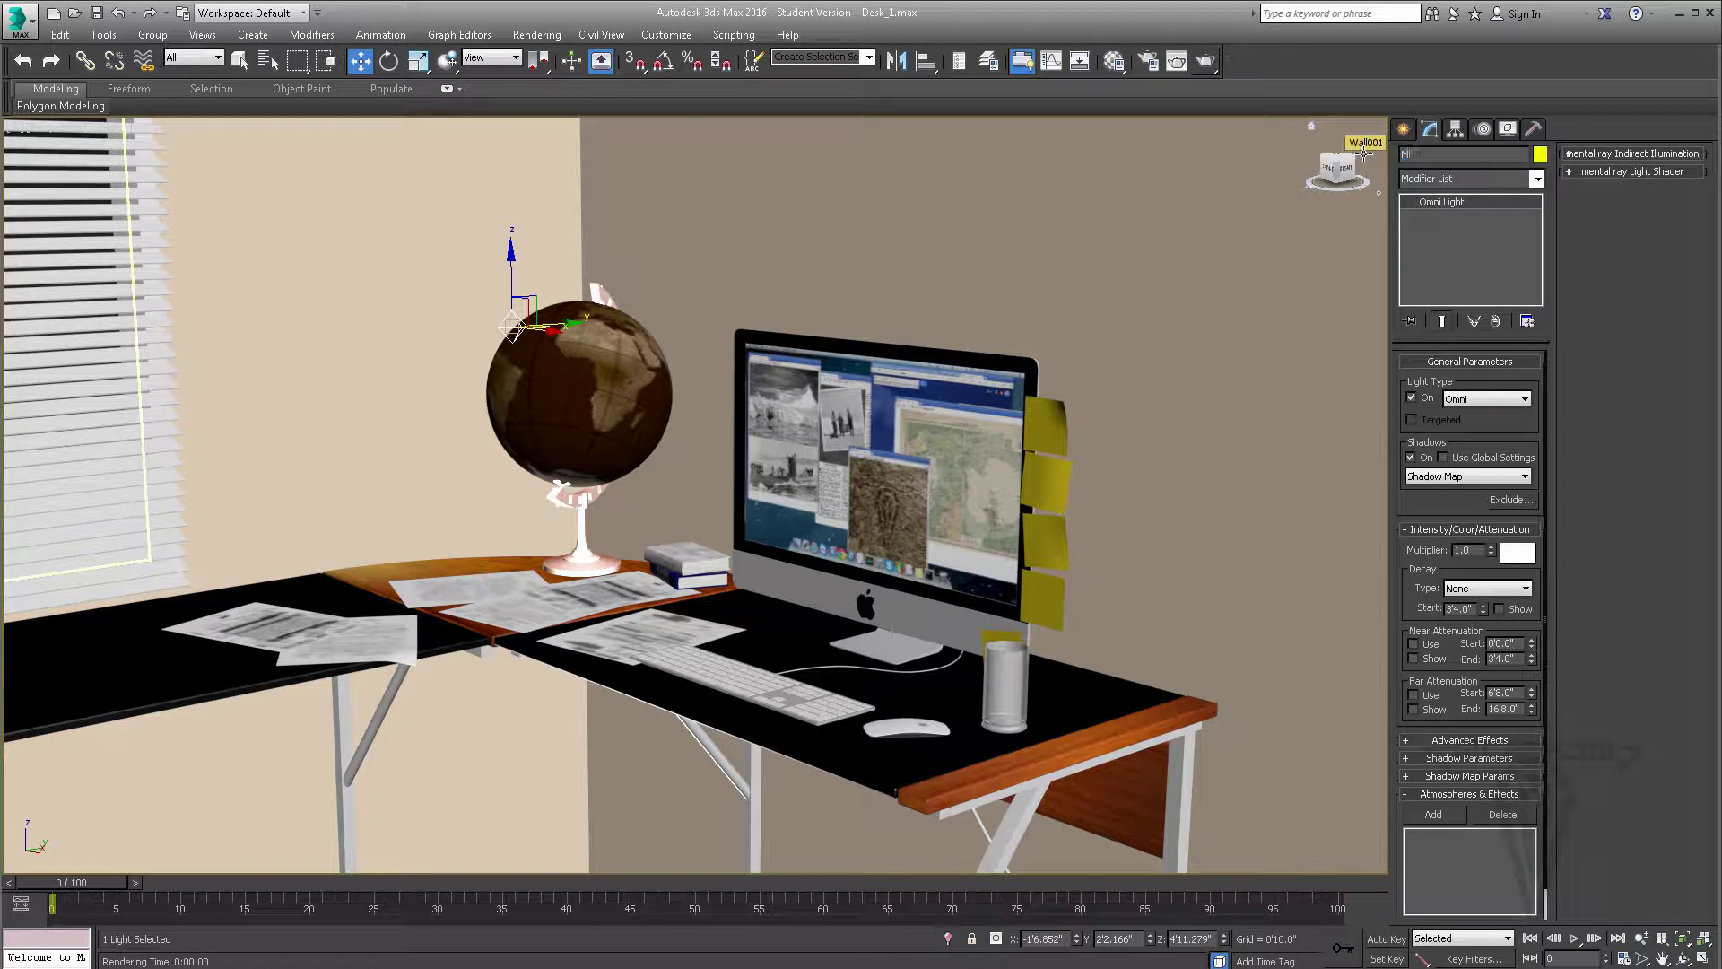
{"action": "type", "text": "_Light"}
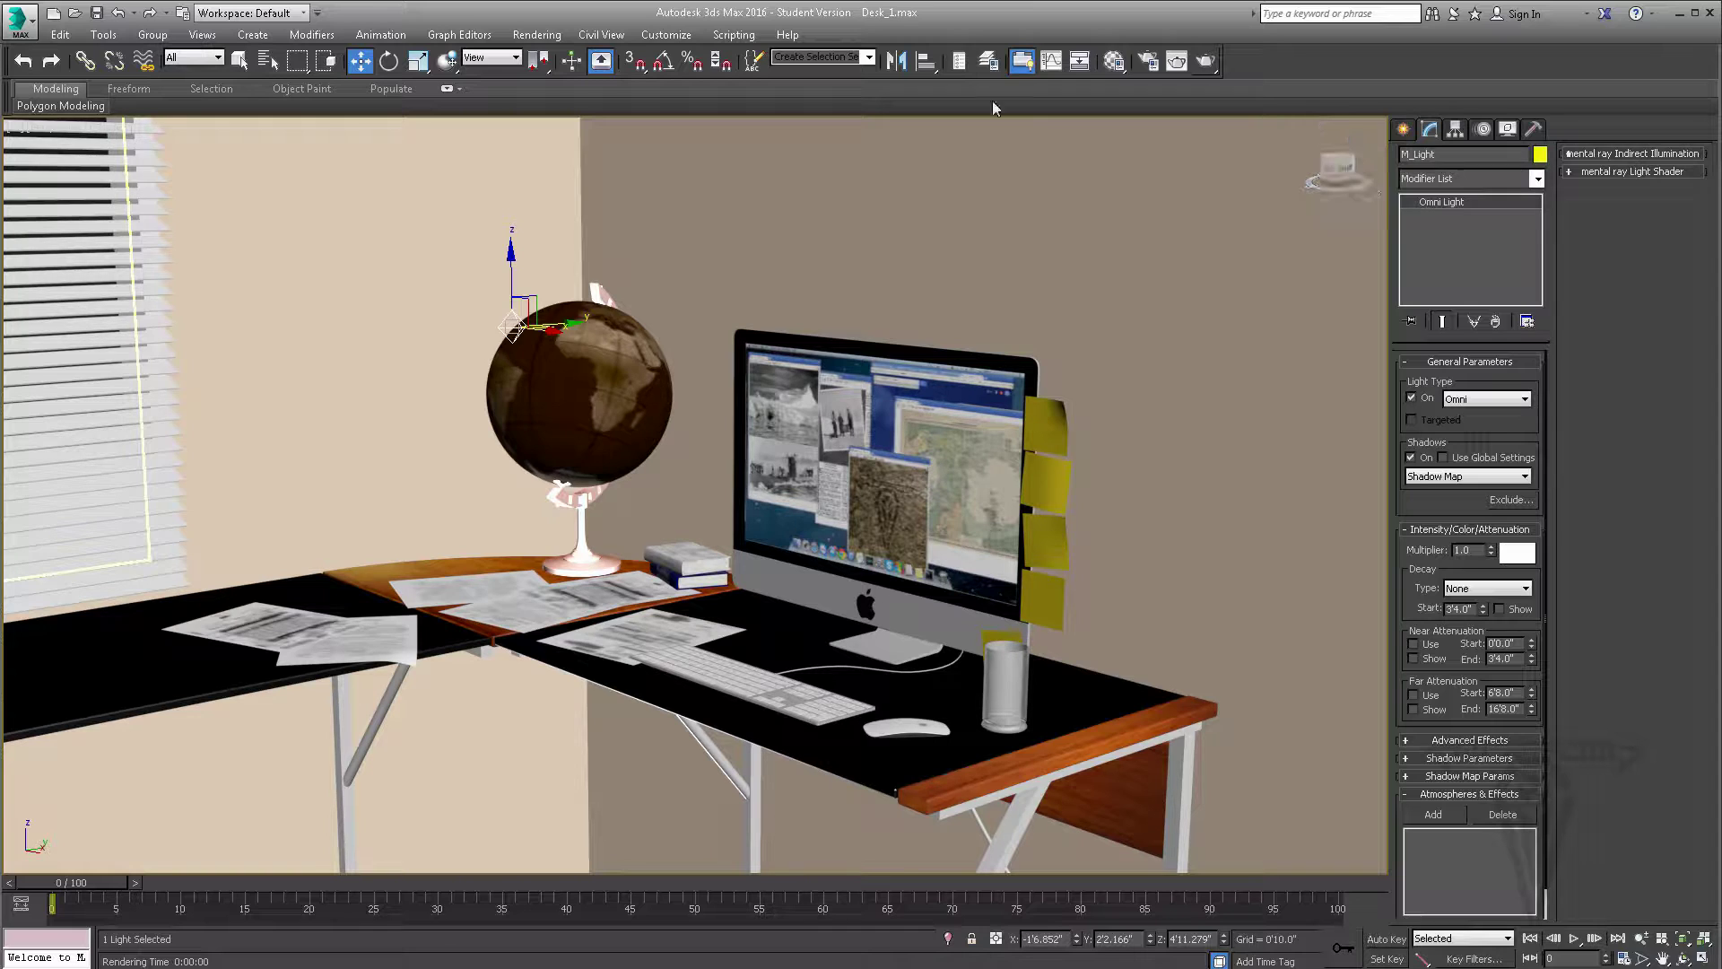
Step: Lower M_Light in the Front view to the middle of the monitor, at a height of about 4'1.9"
{"action": "key", "text": "alt+w"}
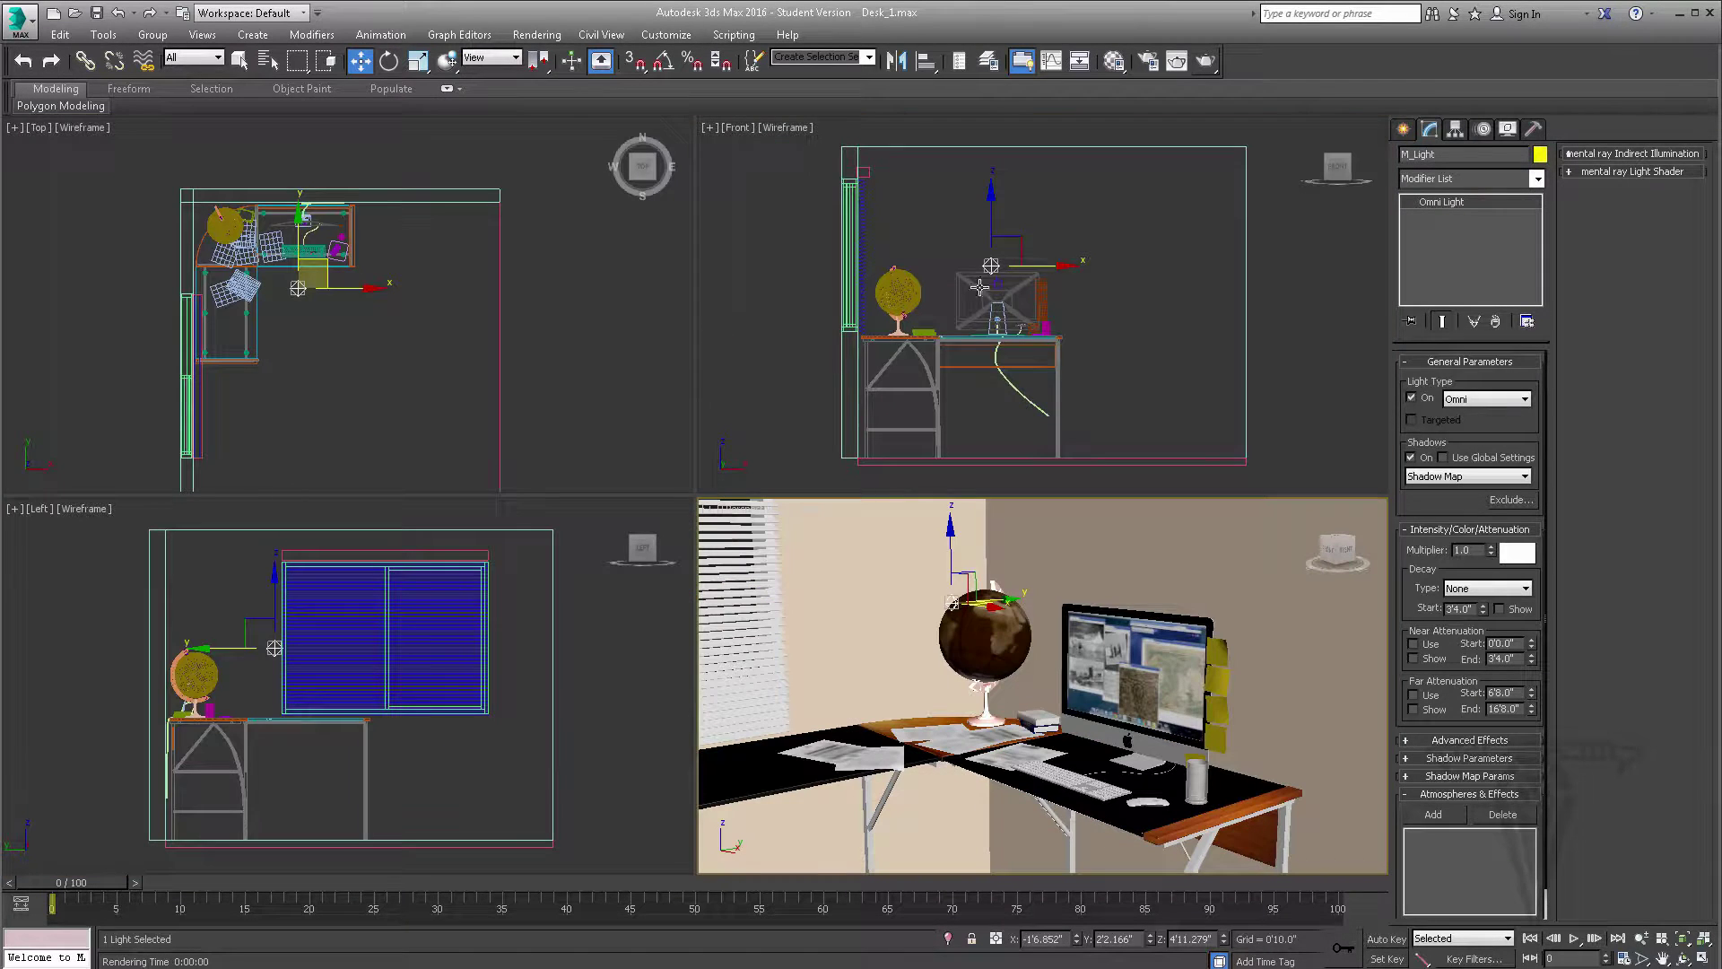
{"action": "scroll", "coordinate": [1045, 247], "scroll_direction": "up", "scroll_amount": 6}
{"action": "left_click_drag", "start_coordinate": [934, 285], "coordinate": [951, 369]}
{"action": "scroll", "coordinate": [320, 281], "scroll_direction": "up", "scroll_amount": 5}
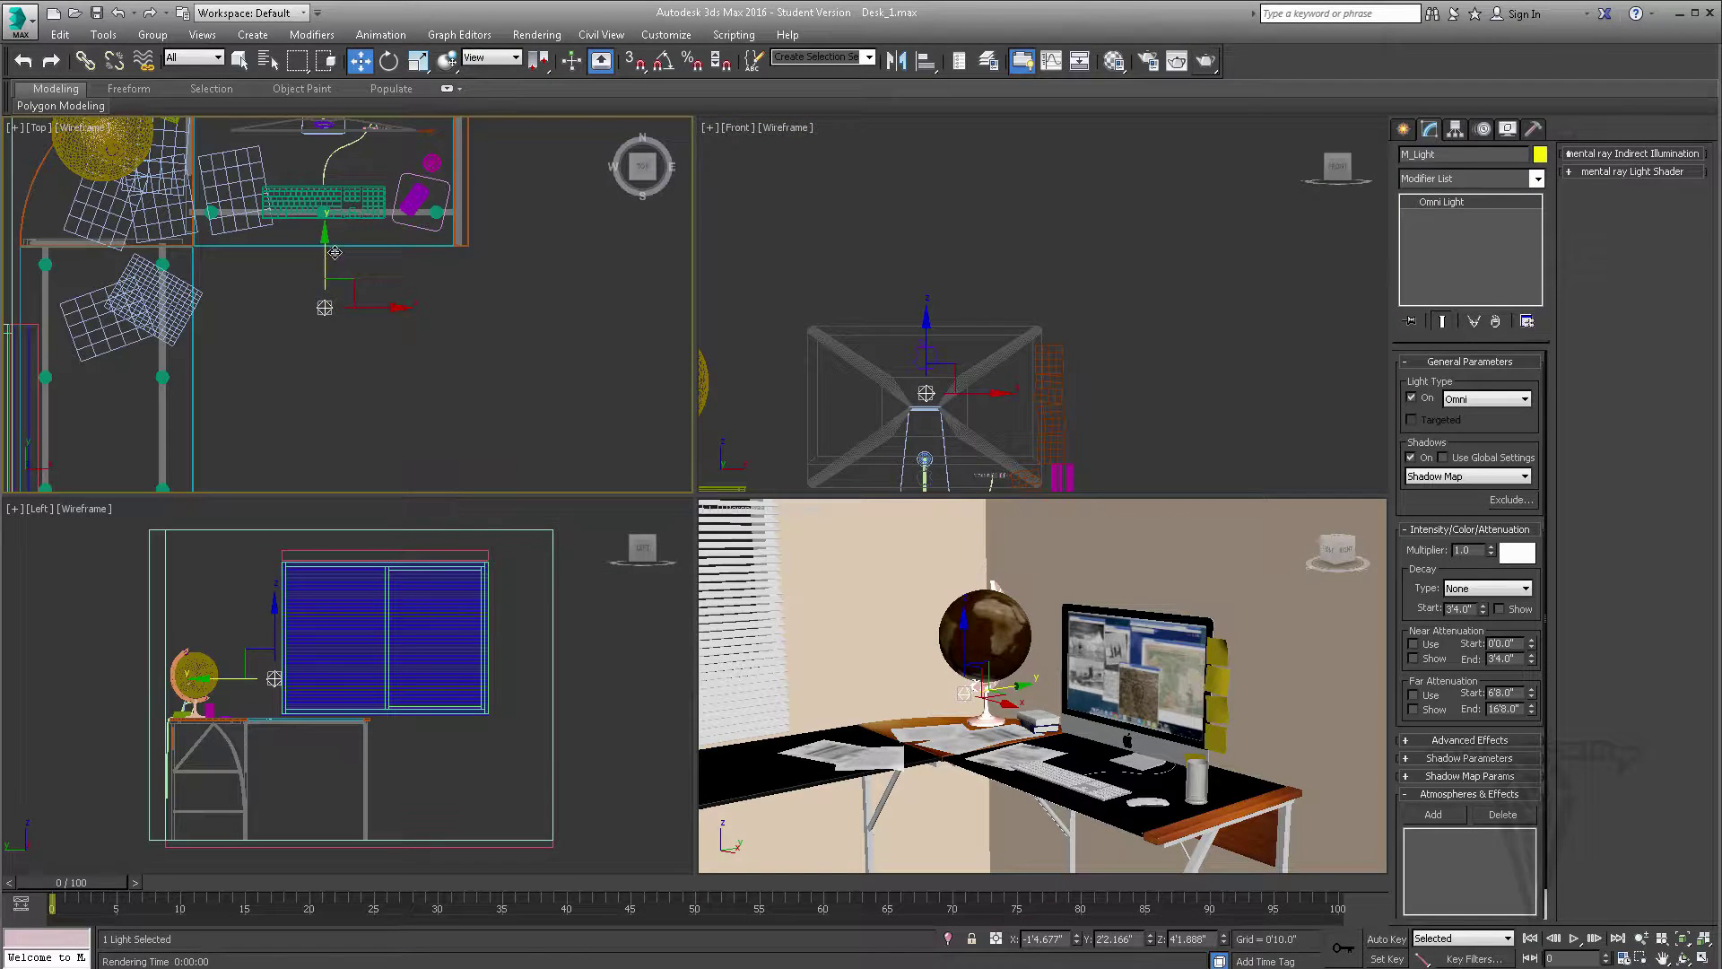
Step: Move M_Light in the Top view to just in front of the monitor glass, at about X -1'4.8", Y 4'2.5", and frame the maximized perspective view
{"action": "left_click_drag", "start_coordinate": [335, 252], "coordinate": [337, 129]}
{"action": "middle_click_drag", "start_coordinate": [337, 129], "coordinate": [336, 401]}
{"action": "scroll", "coordinate": [321, 224], "scroll_direction": "up", "scroll_amount": 5}
{"action": "scroll", "coordinate": [336, 401], "scroll_direction": "up", "scroll_amount": 2}
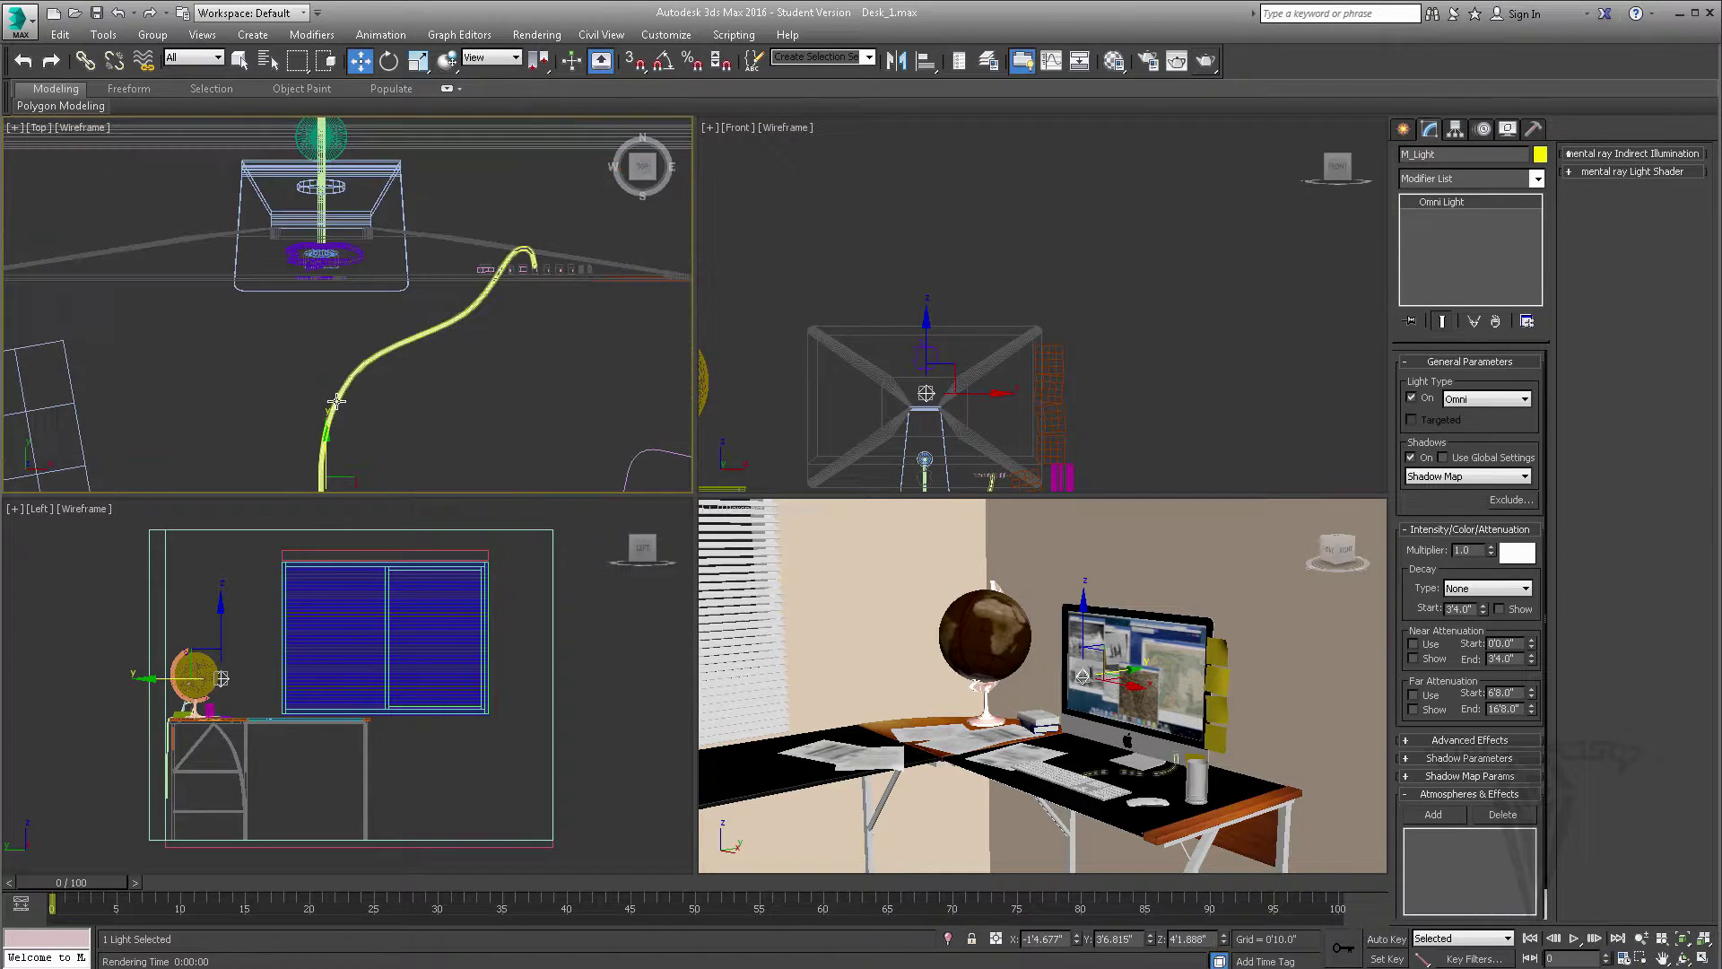
{"action": "left_click_drag", "start_coordinate": [336, 404], "coordinate": [263, 213]}
{"action": "scroll", "coordinate": [341, 287], "scroll_direction": "up", "scroll_amount": 5}
{"action": "scroll", "coordinate": [296, 260], "scroll_direction": "up", "scroll_amount": 3}
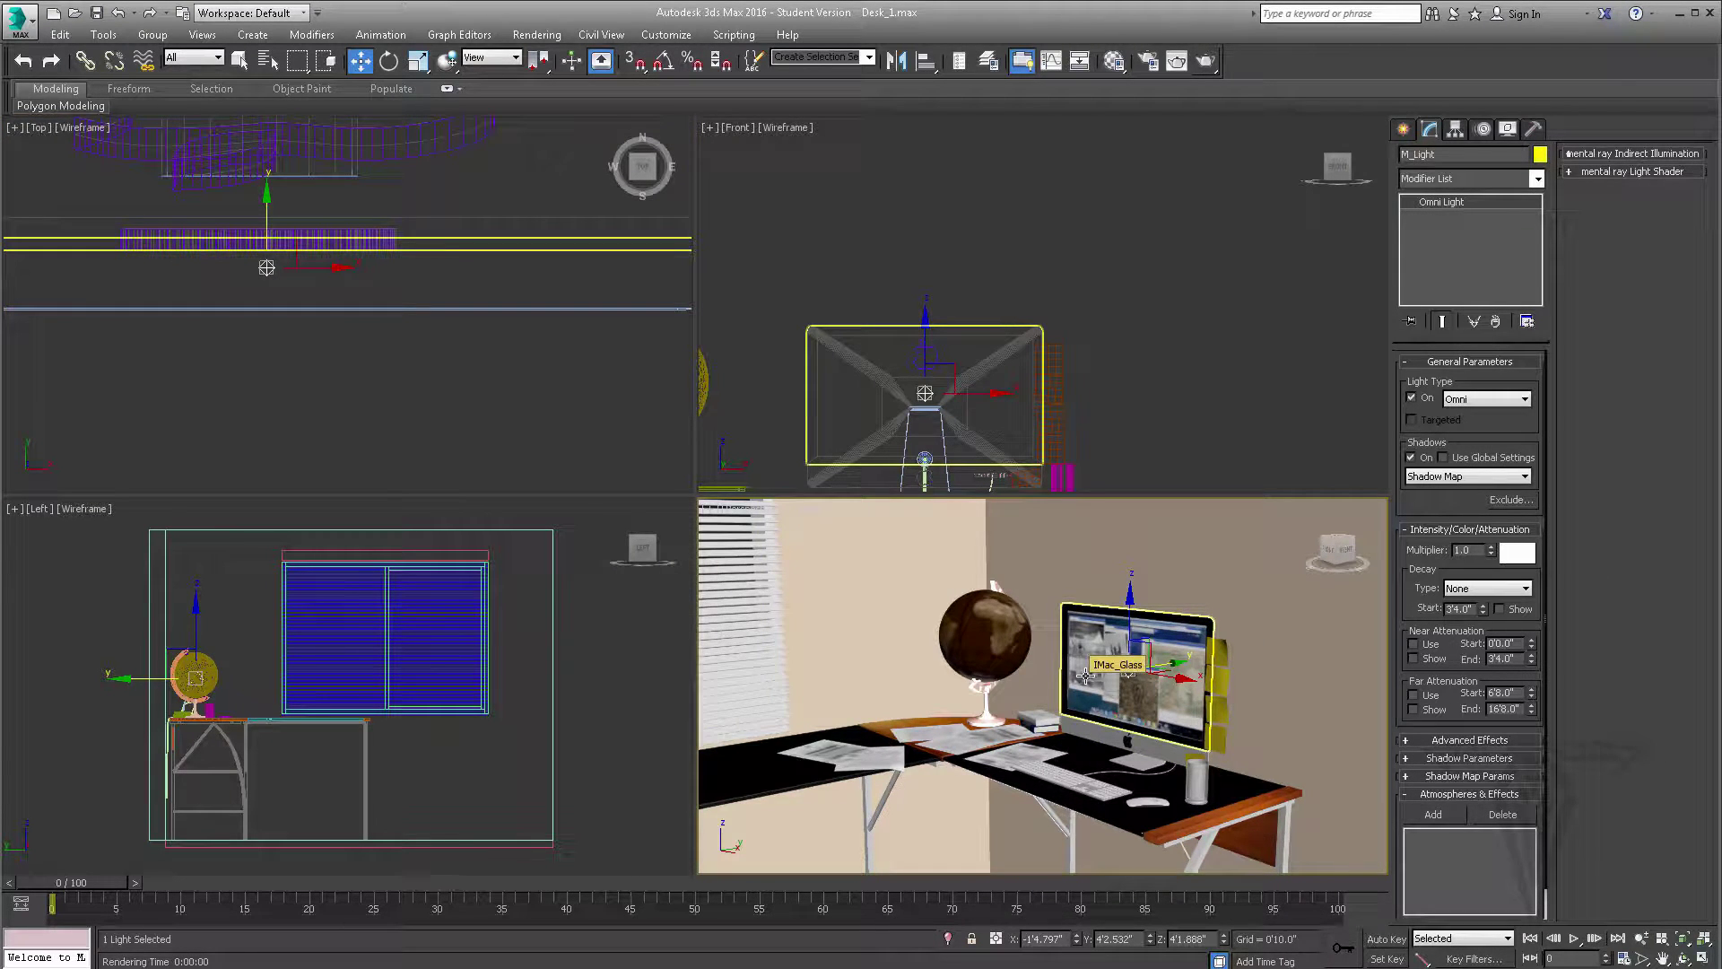
{"action": "key", "text": "alt+w"}
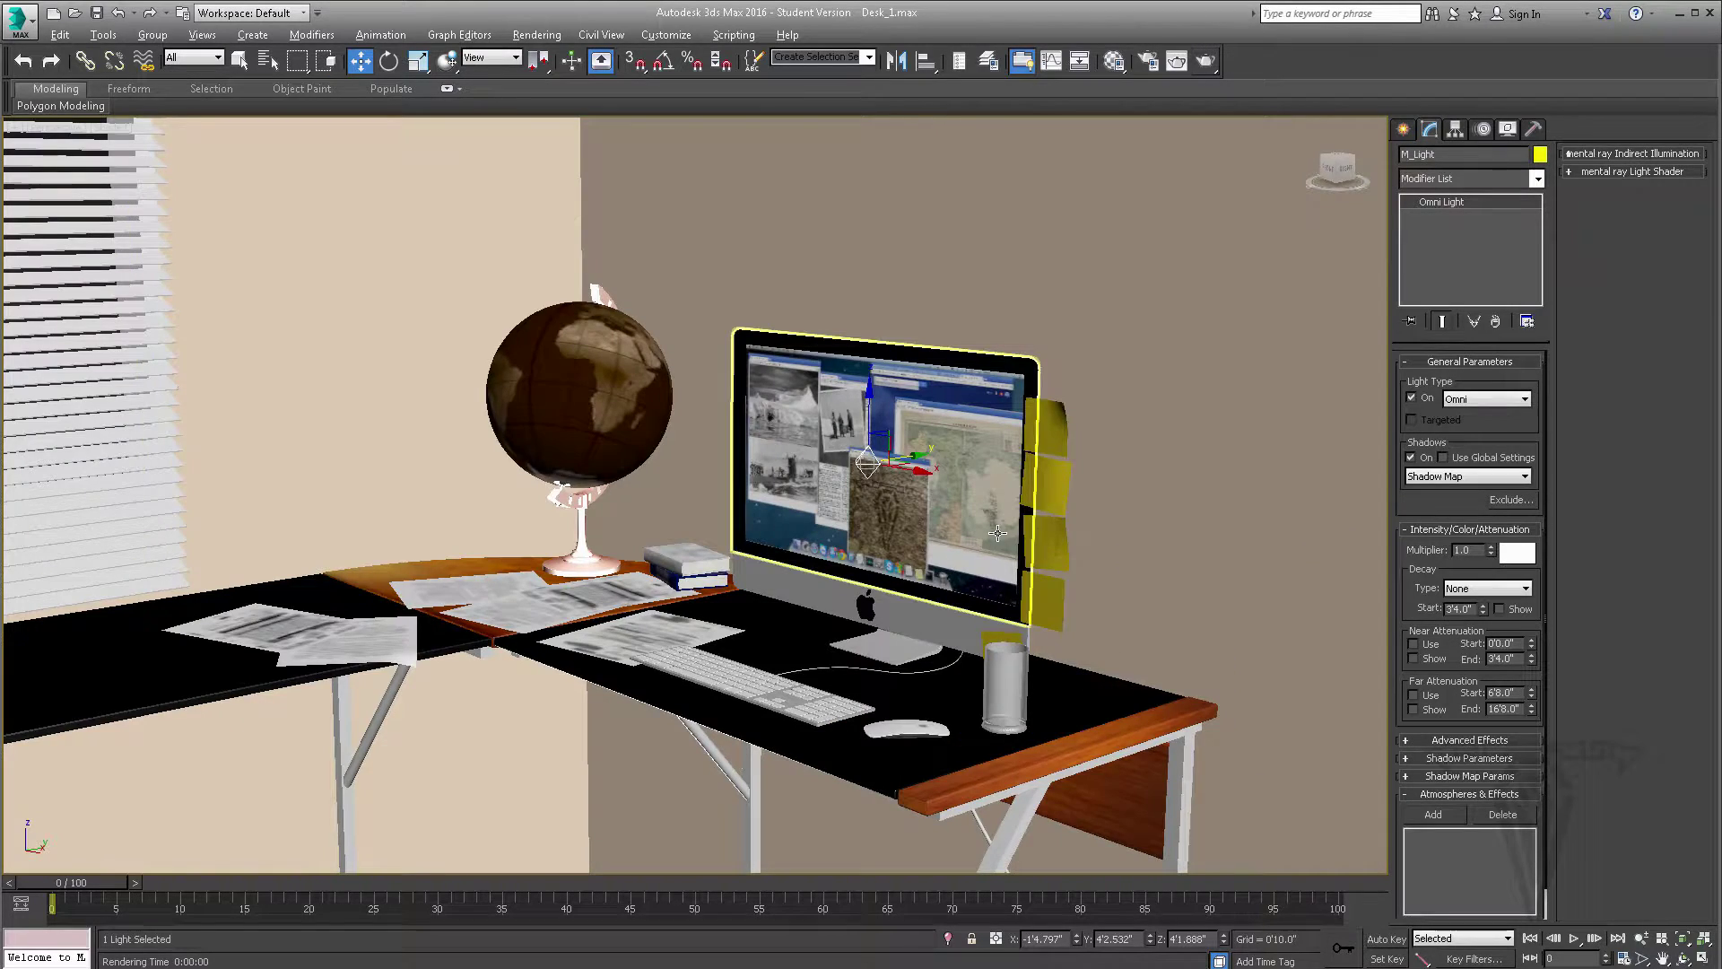
{"action": "scroll", "coordinate": [929, 491], "scroll_direction": "up", "scroll_amount": 3}
{"action": "middle_click_drag", "start_coordinate": [929, 491], "coordinate": [941, 487], "text": "alt"}
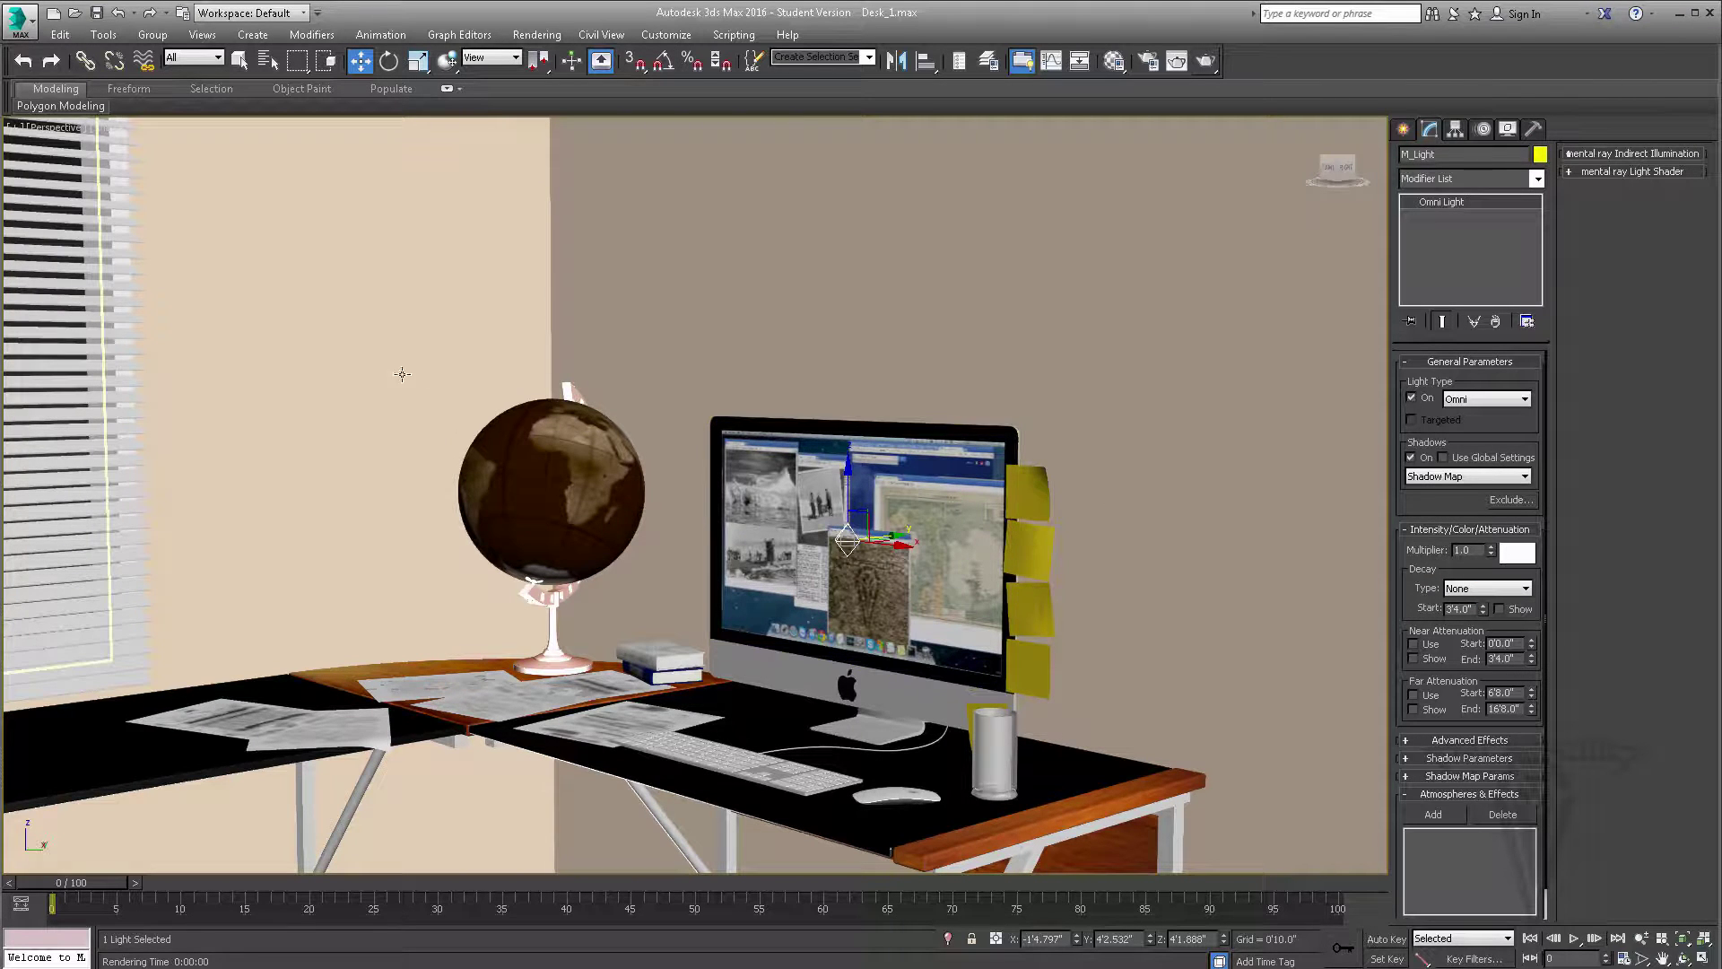
Step: Set M_Light's decay type to Inverse Square with a start of 6 inches and show its decay range
{"action": "left_click", "coordinate": [1478, 590]}
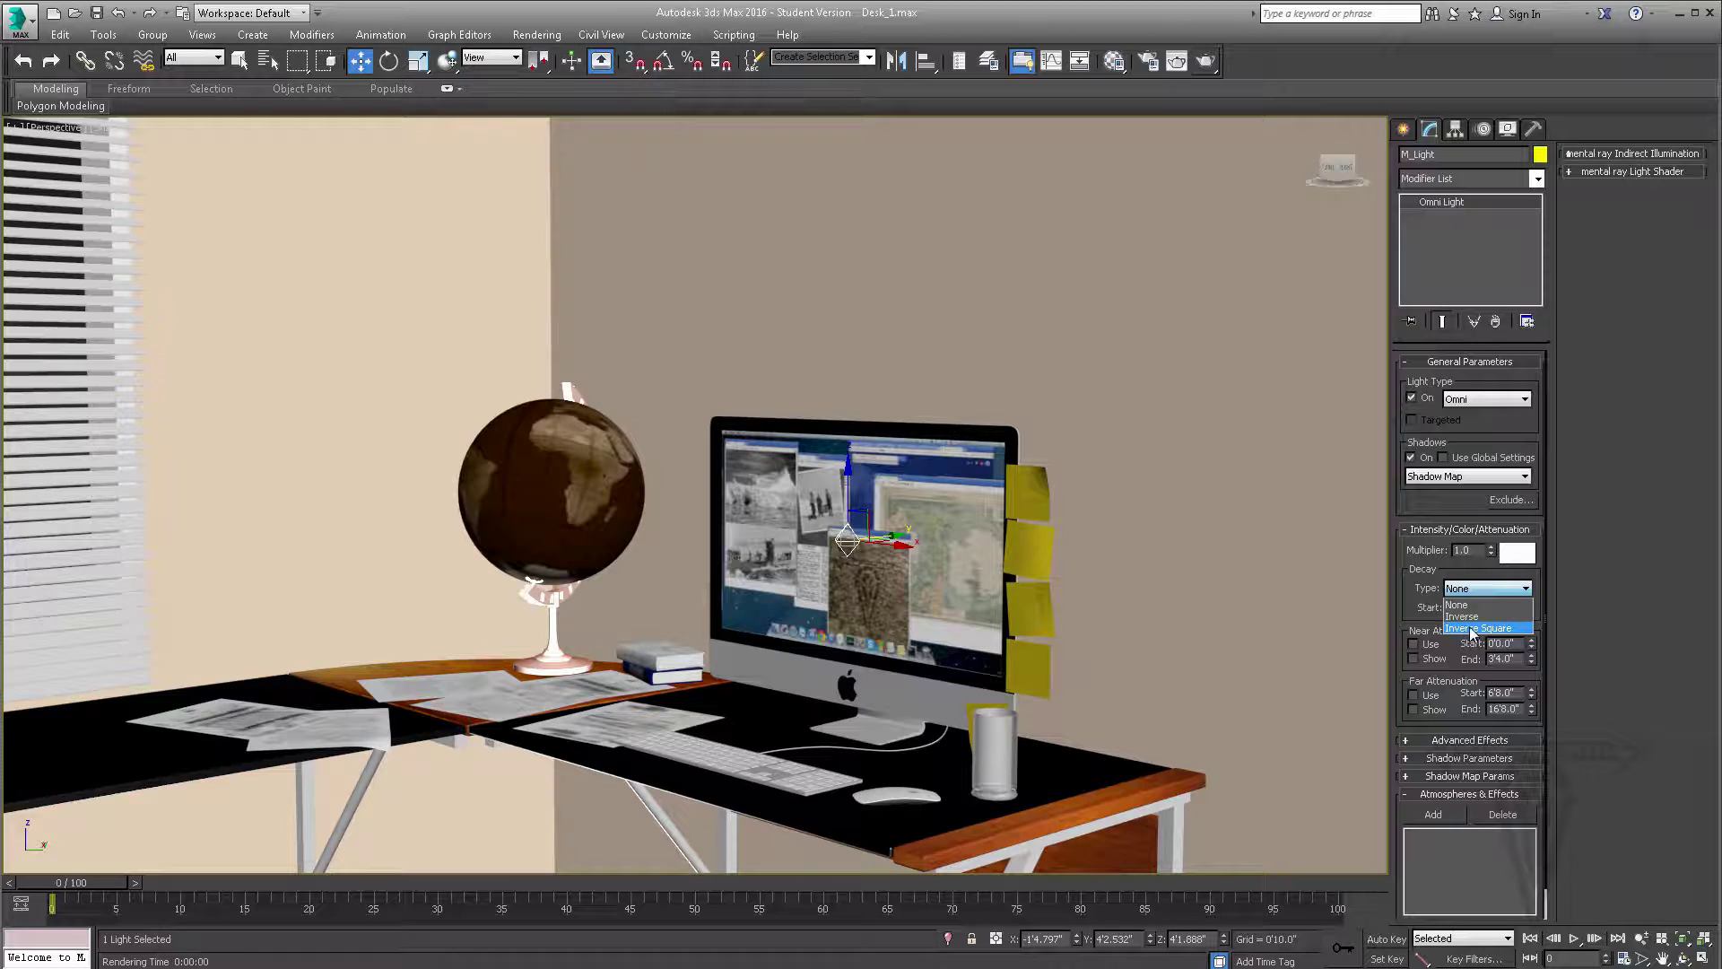
{"action": "left_click", "coordinate": [1472, 629]}
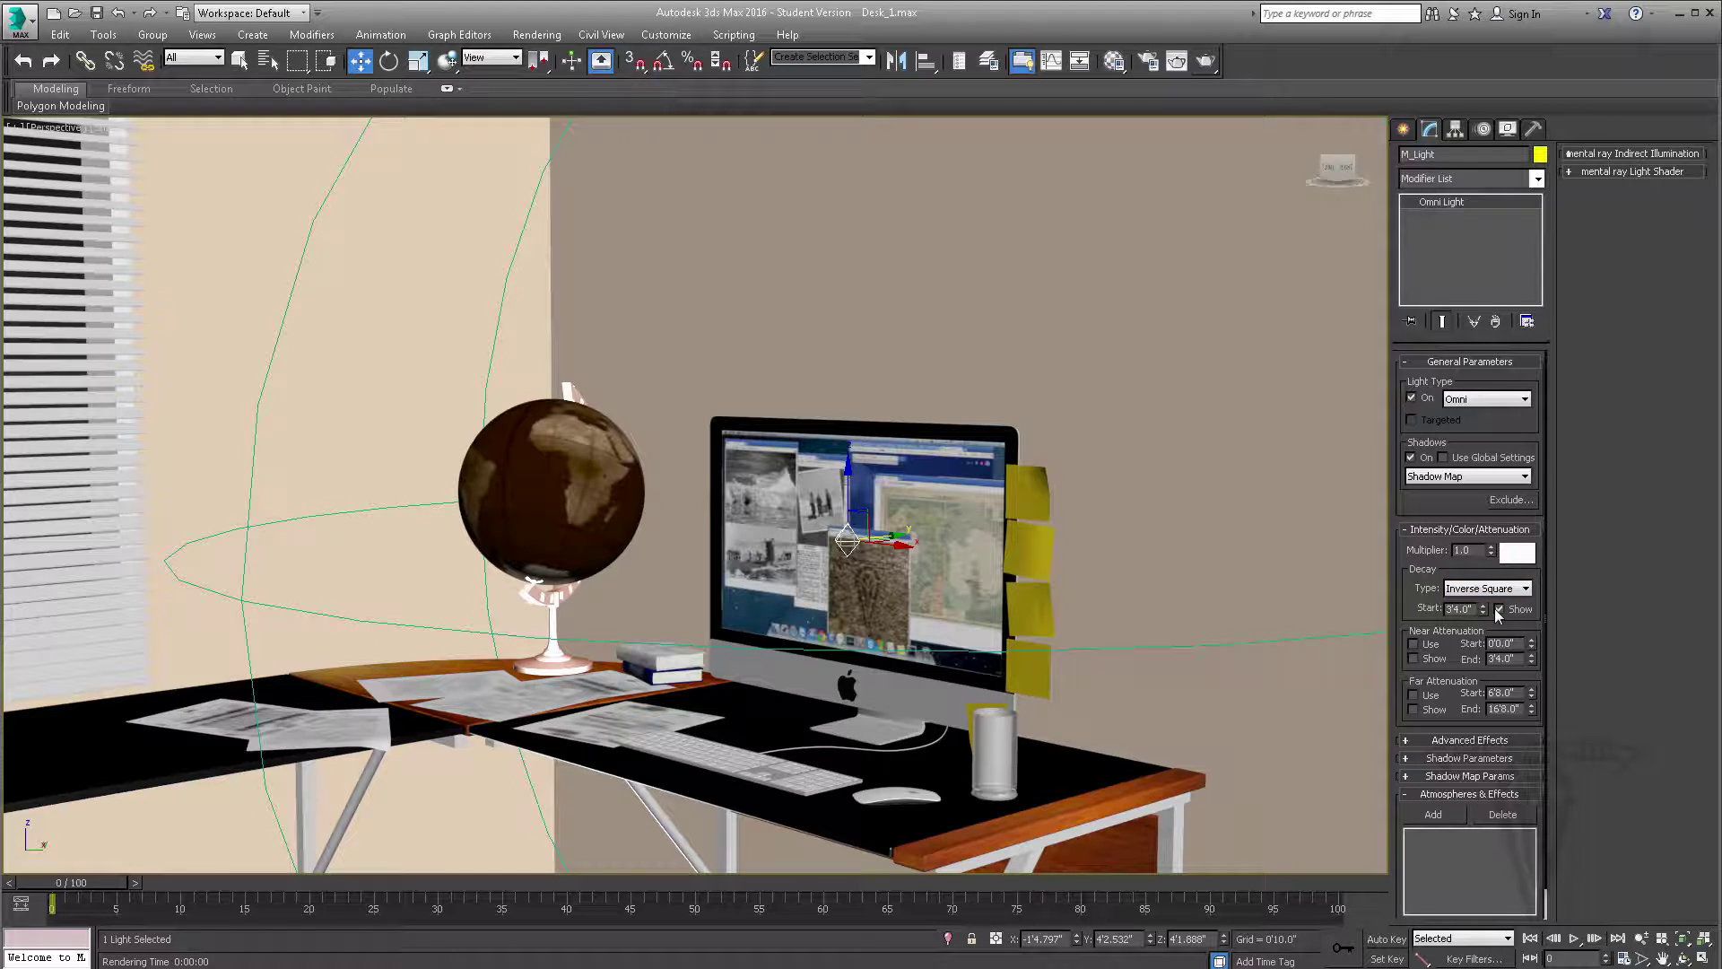
{"action": "left_click", "coordinate": [1460, 608]}
{"action": "type", "text": "6"}
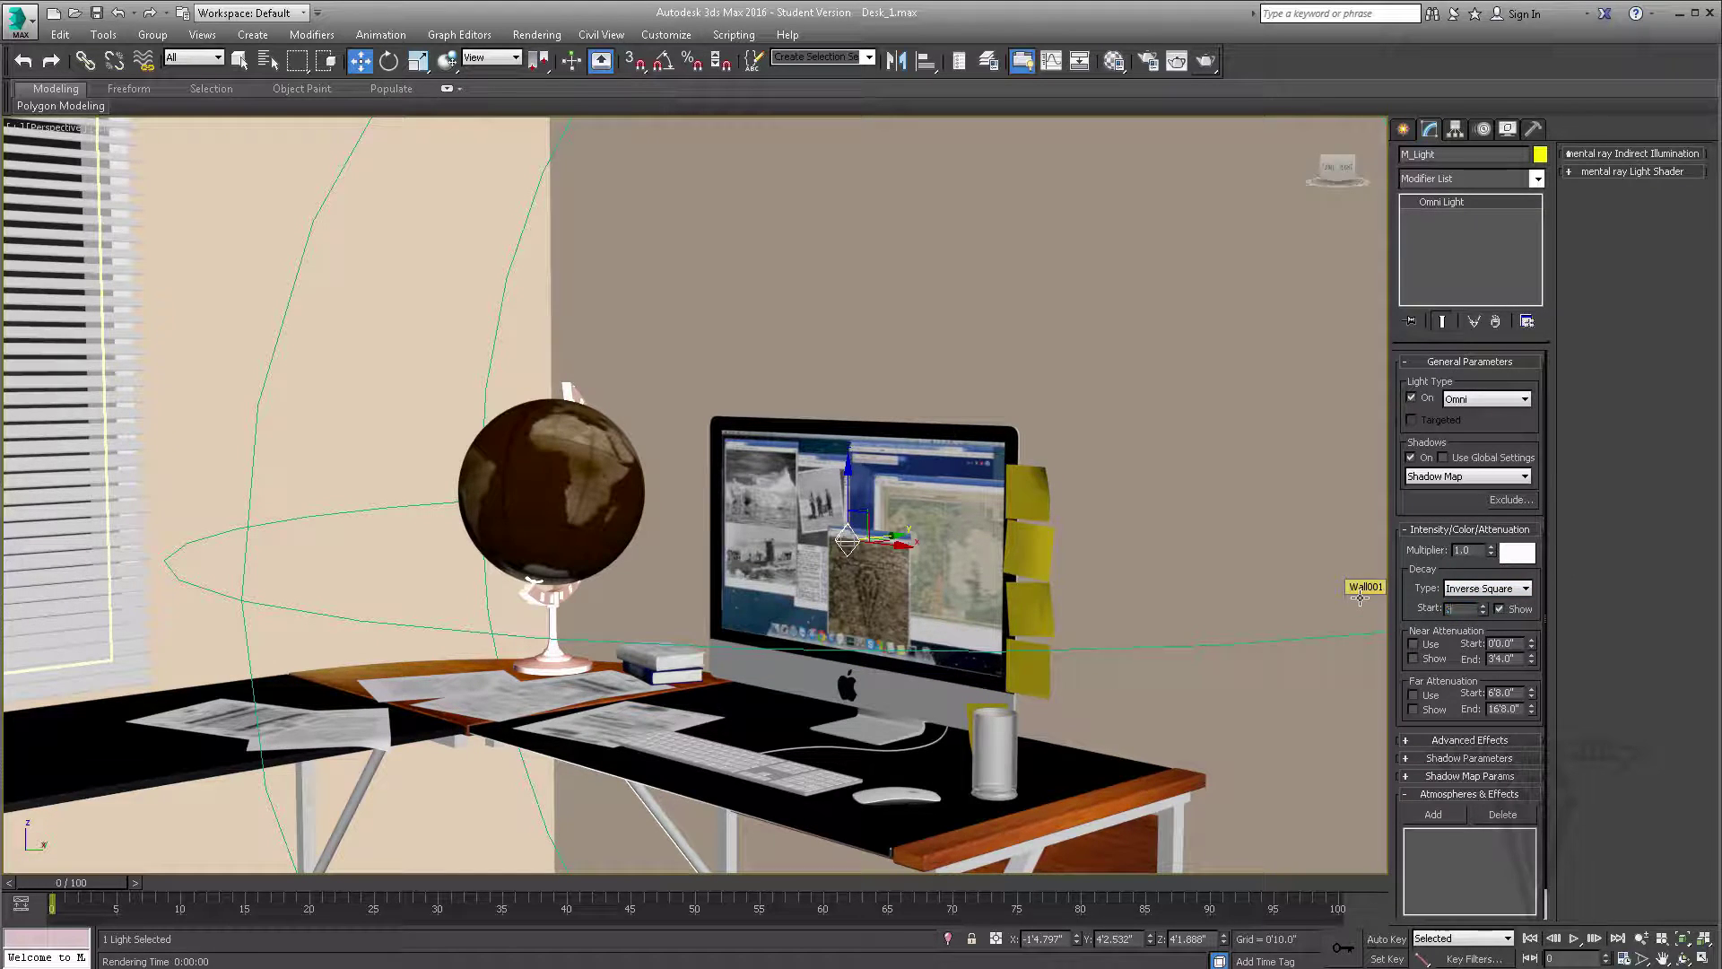
{"action": "key", "text": "Return"}
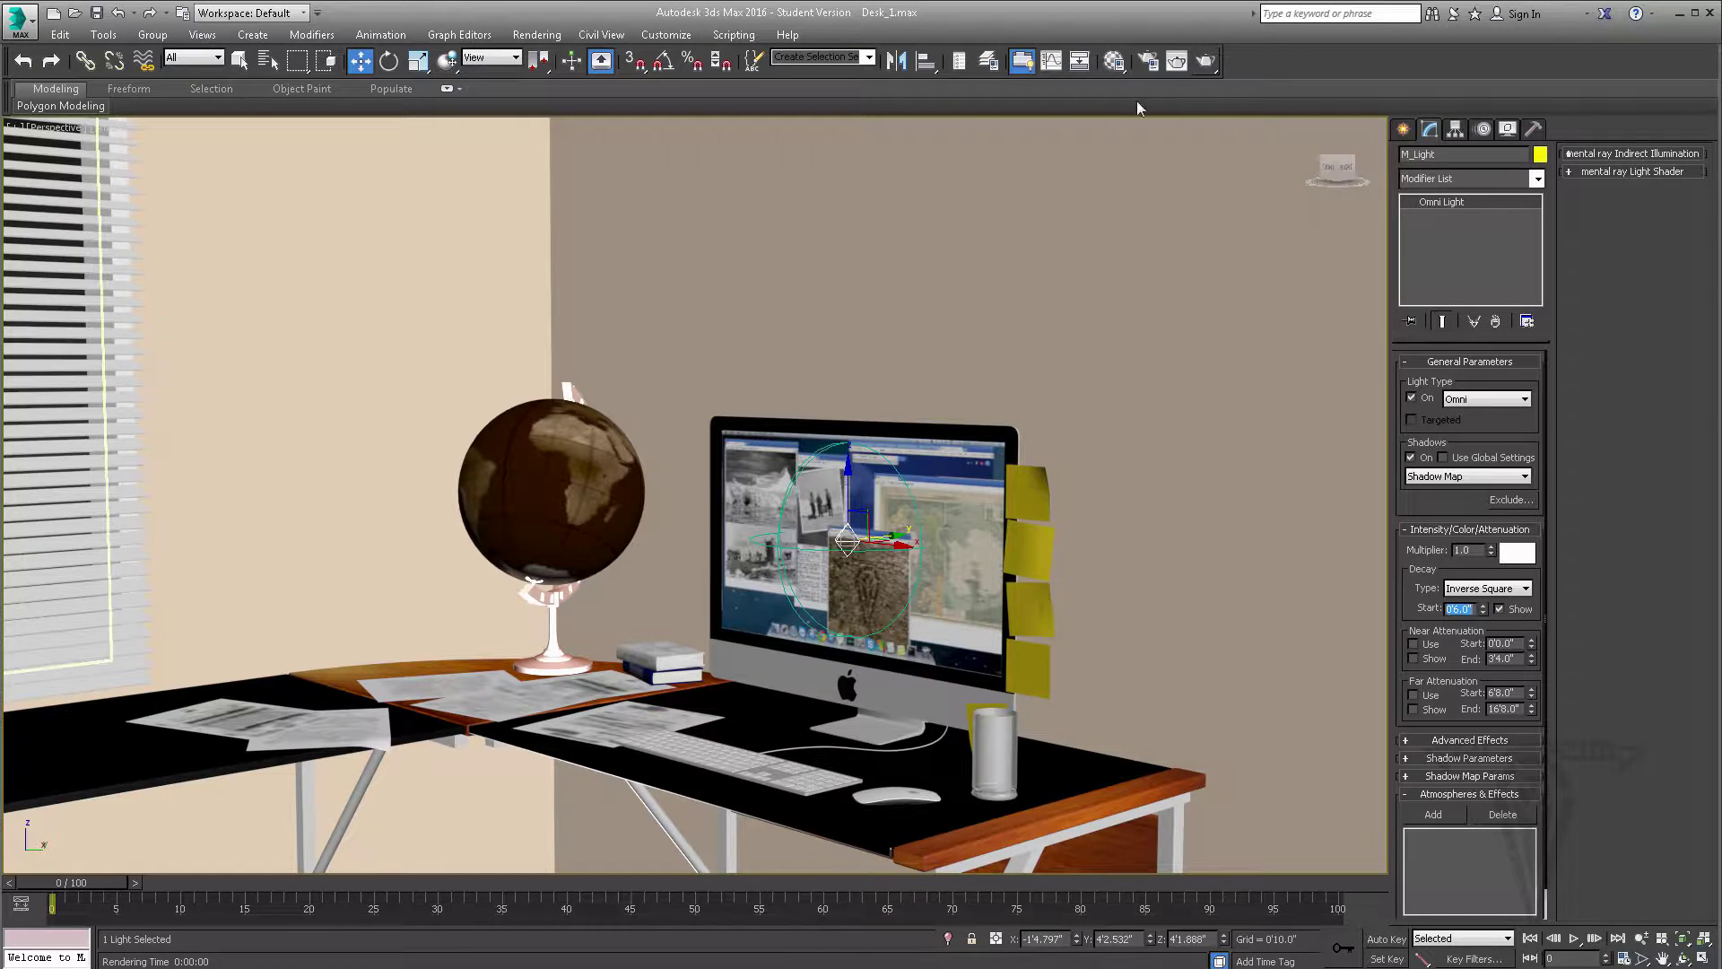
Step: Test-render the perspective view with the 6-inch decay start, stopping the render partway and closing its window
{"action": "left_click", "coordinate": [1205, 62]}
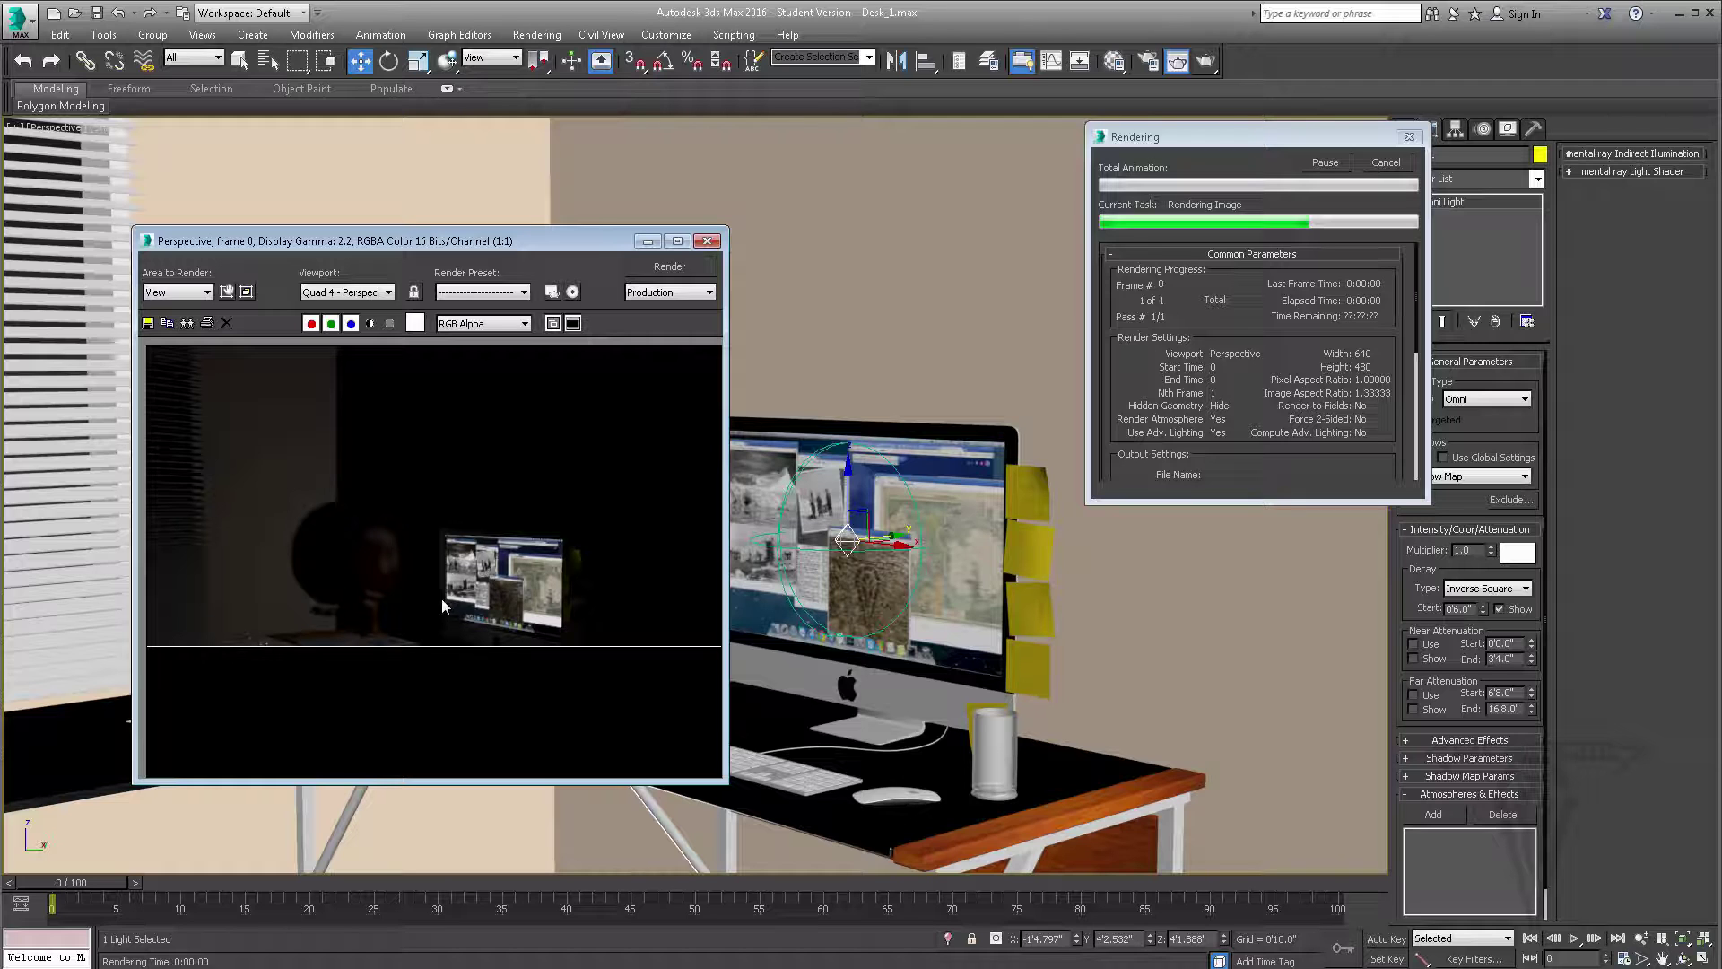
{"action": "left_click", "coordinate": [1393, 162]}
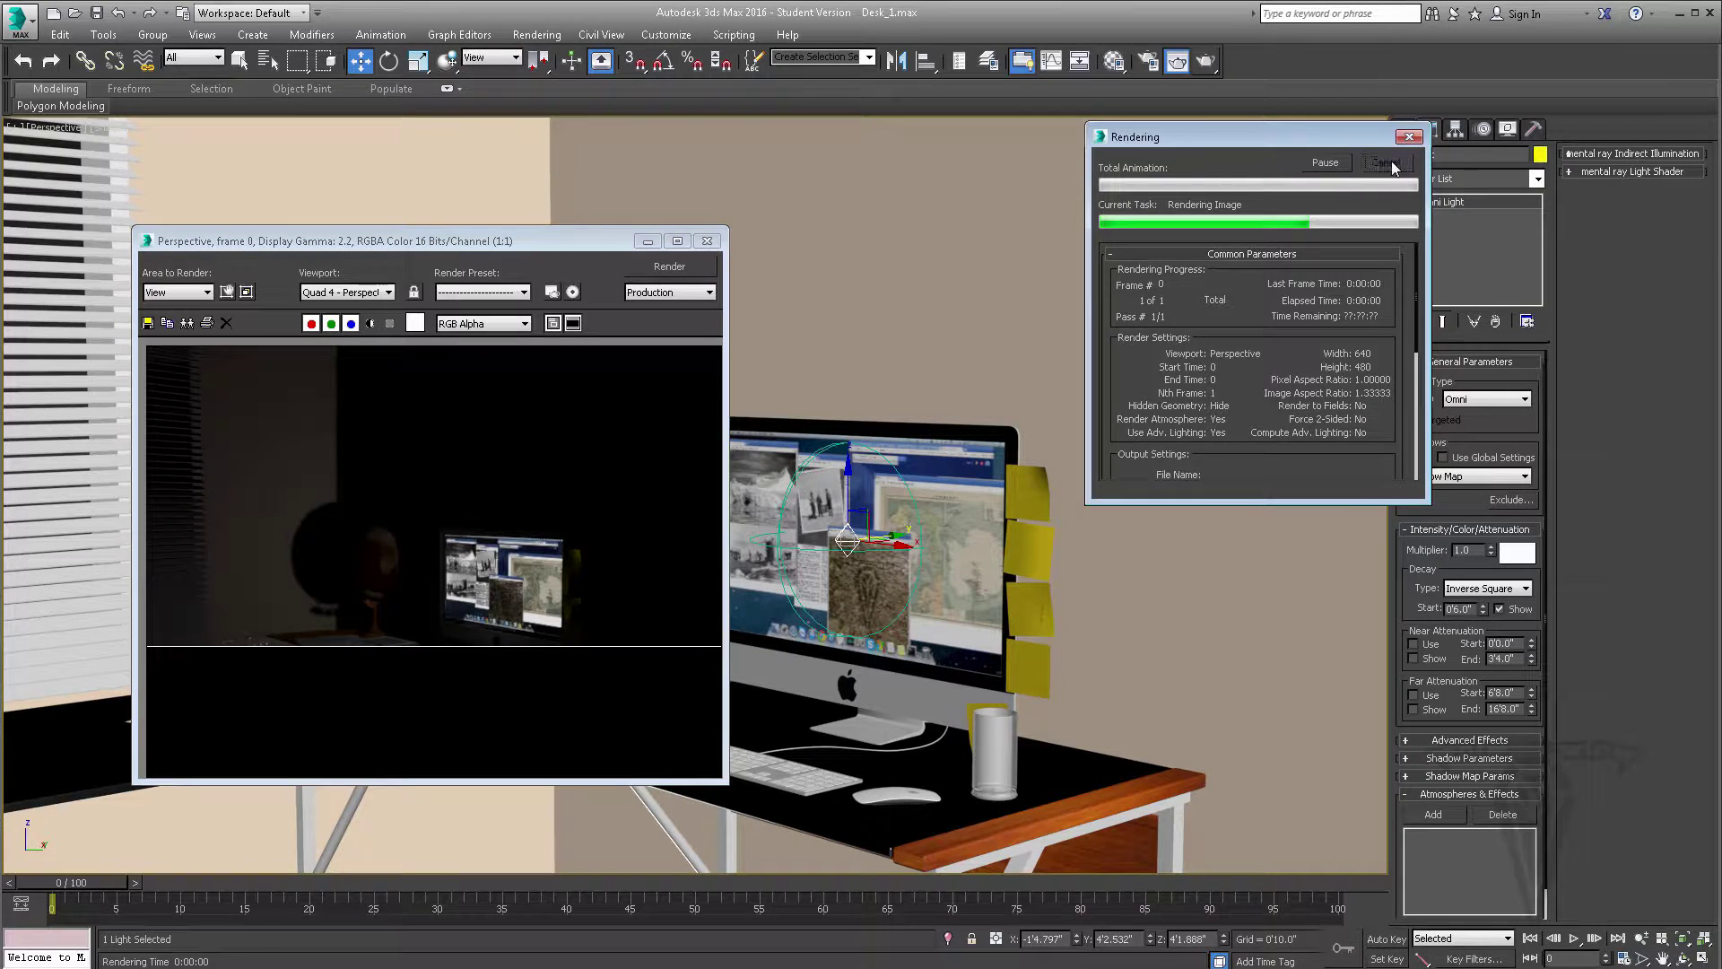
{"action": "left_click", "coordinate": [709, 243]}
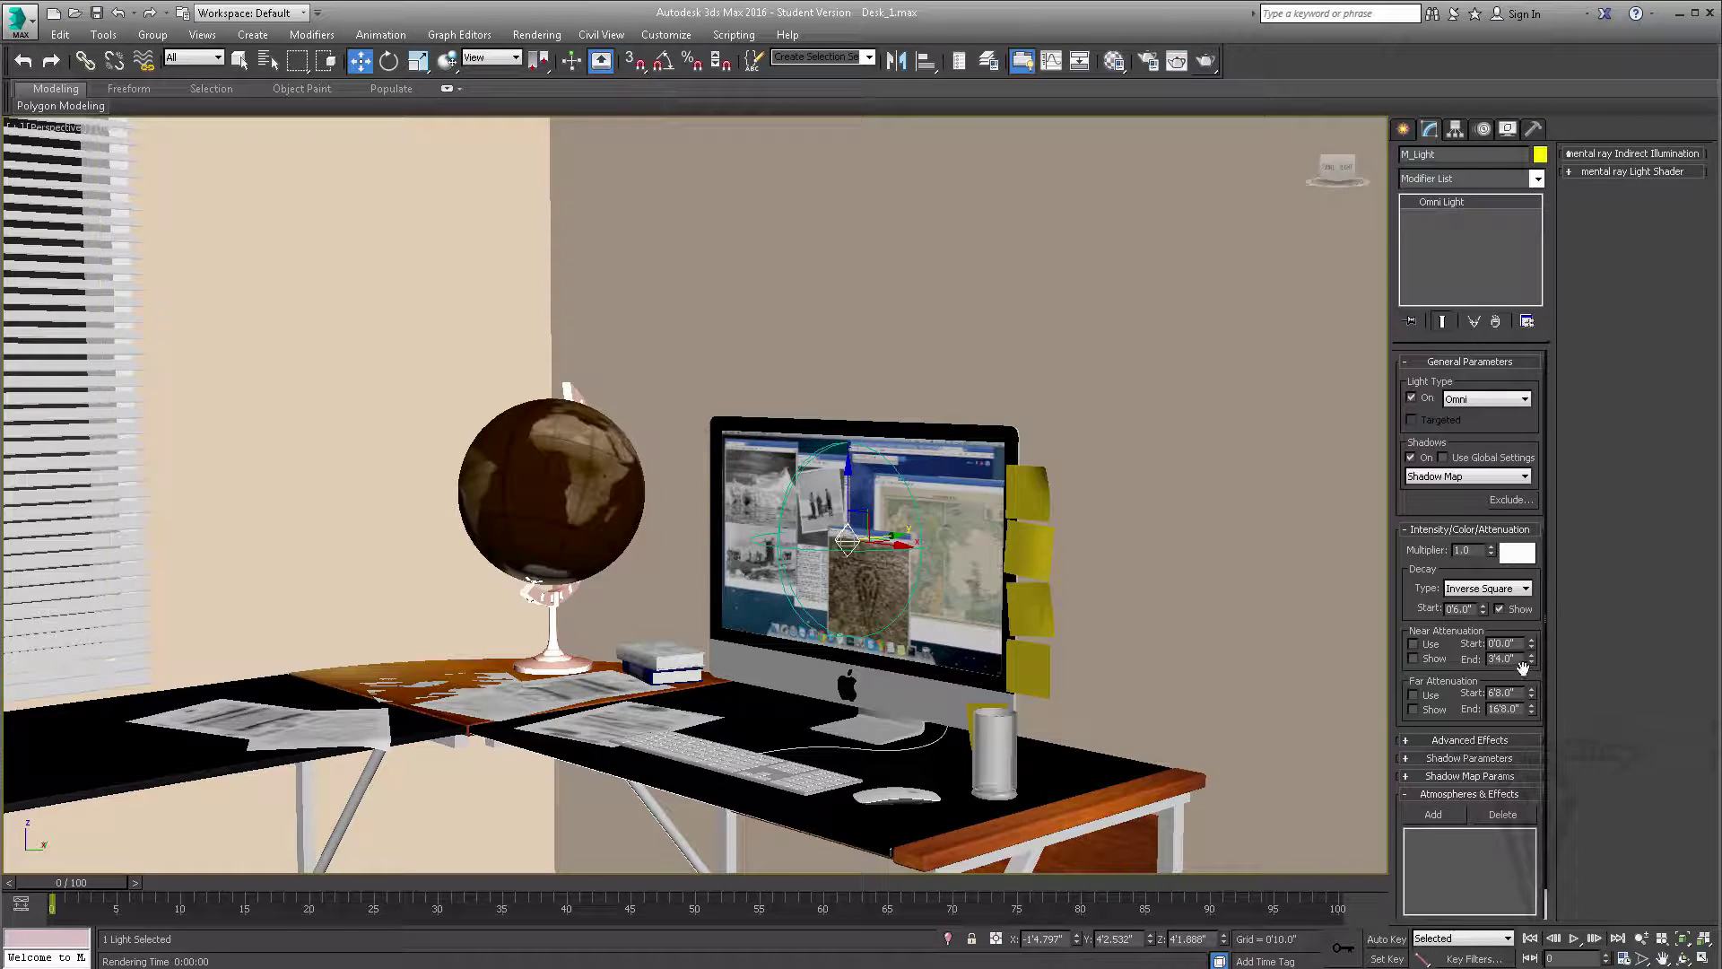
Step: Set M_Light's decay start to 2.4 inches and test-render the perspective view
{"action": "double_click", "coordinate": [1460, 609]}
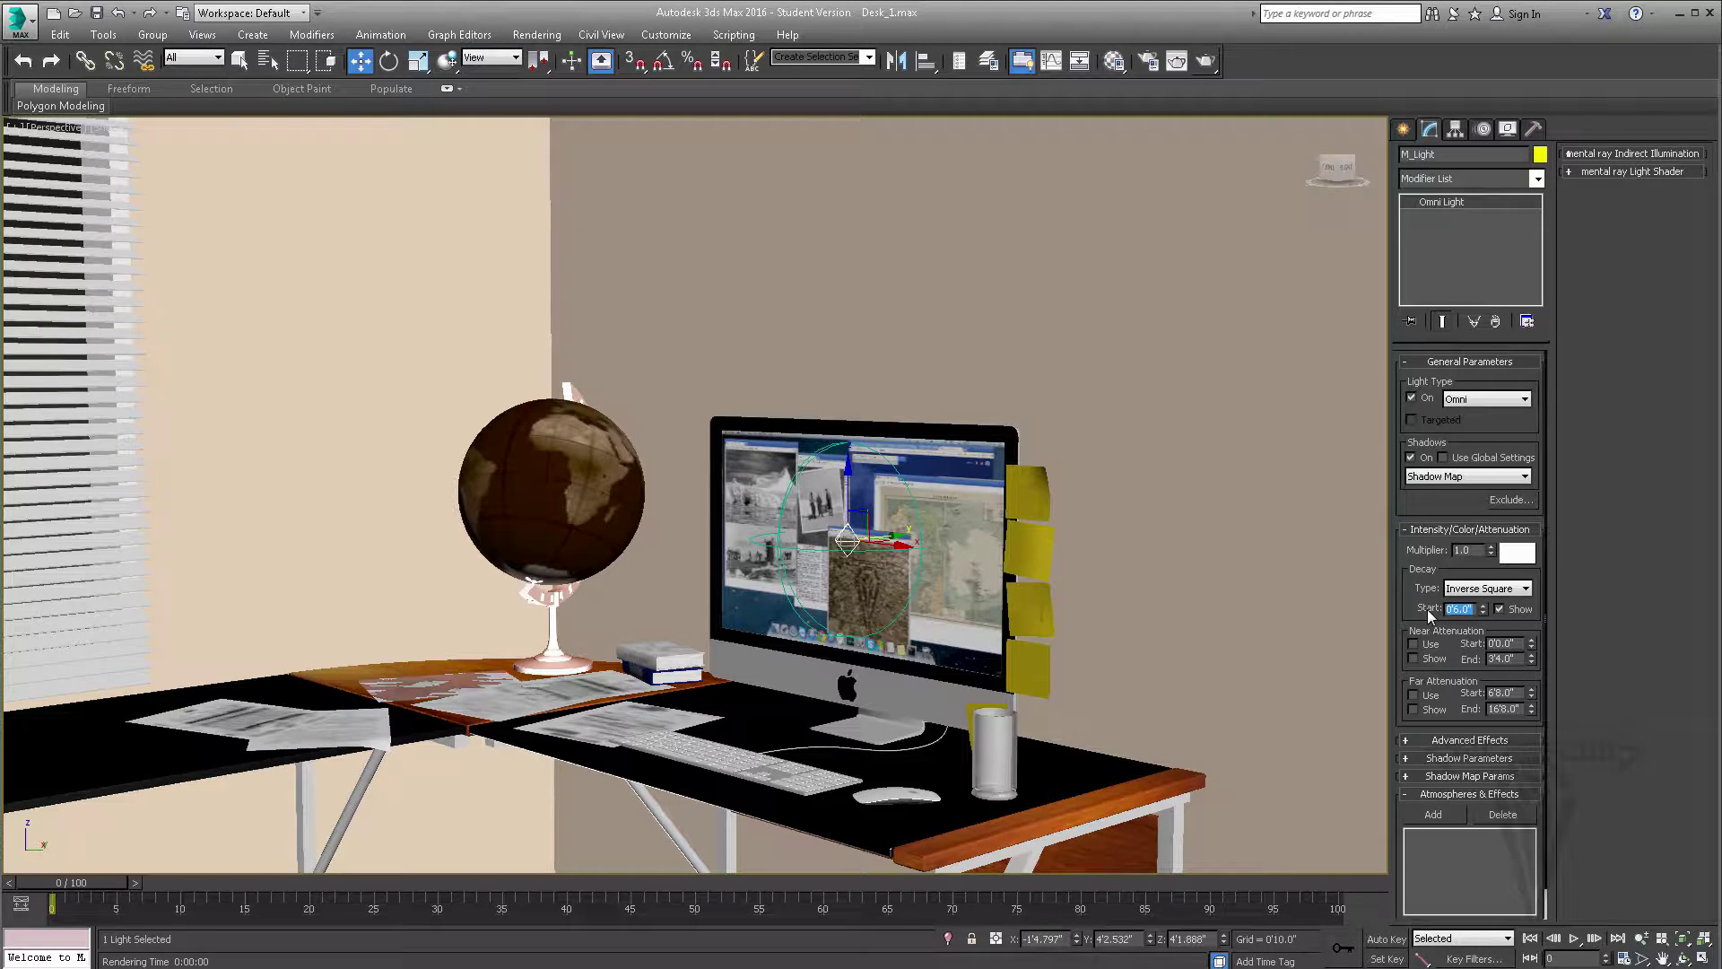
{"action": "key", "text": "BackSpace"}
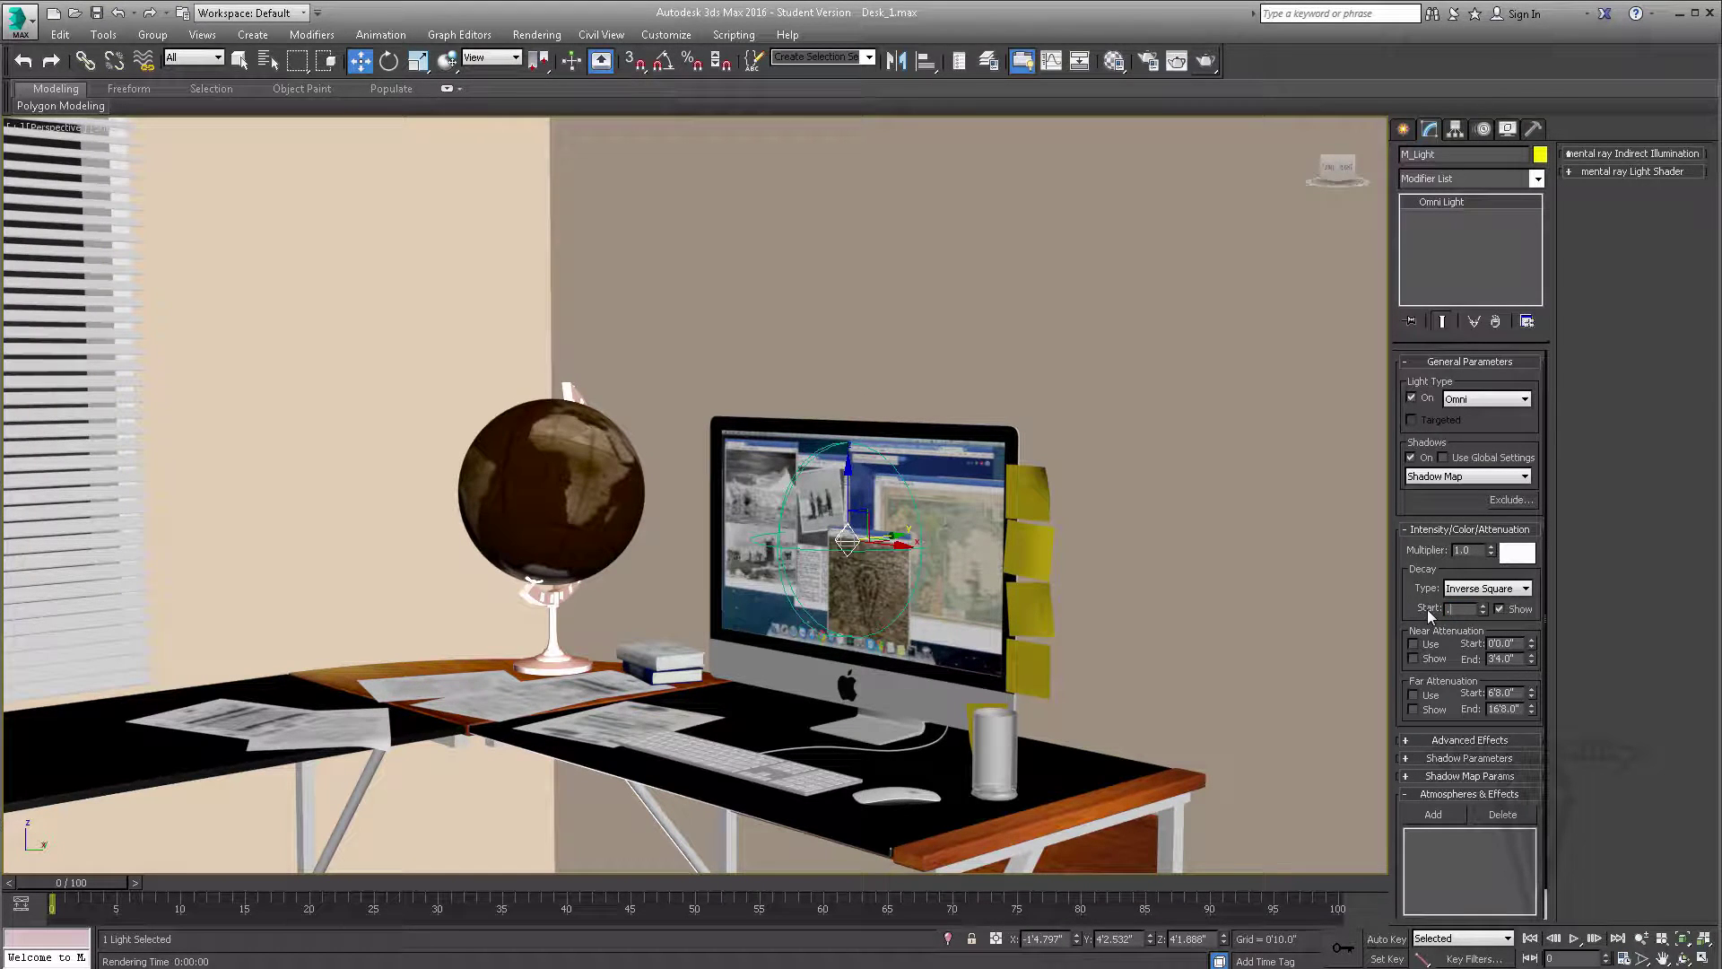
{"action": "type", "text": "2.4"}
{"action": "key", "text": "Return"}
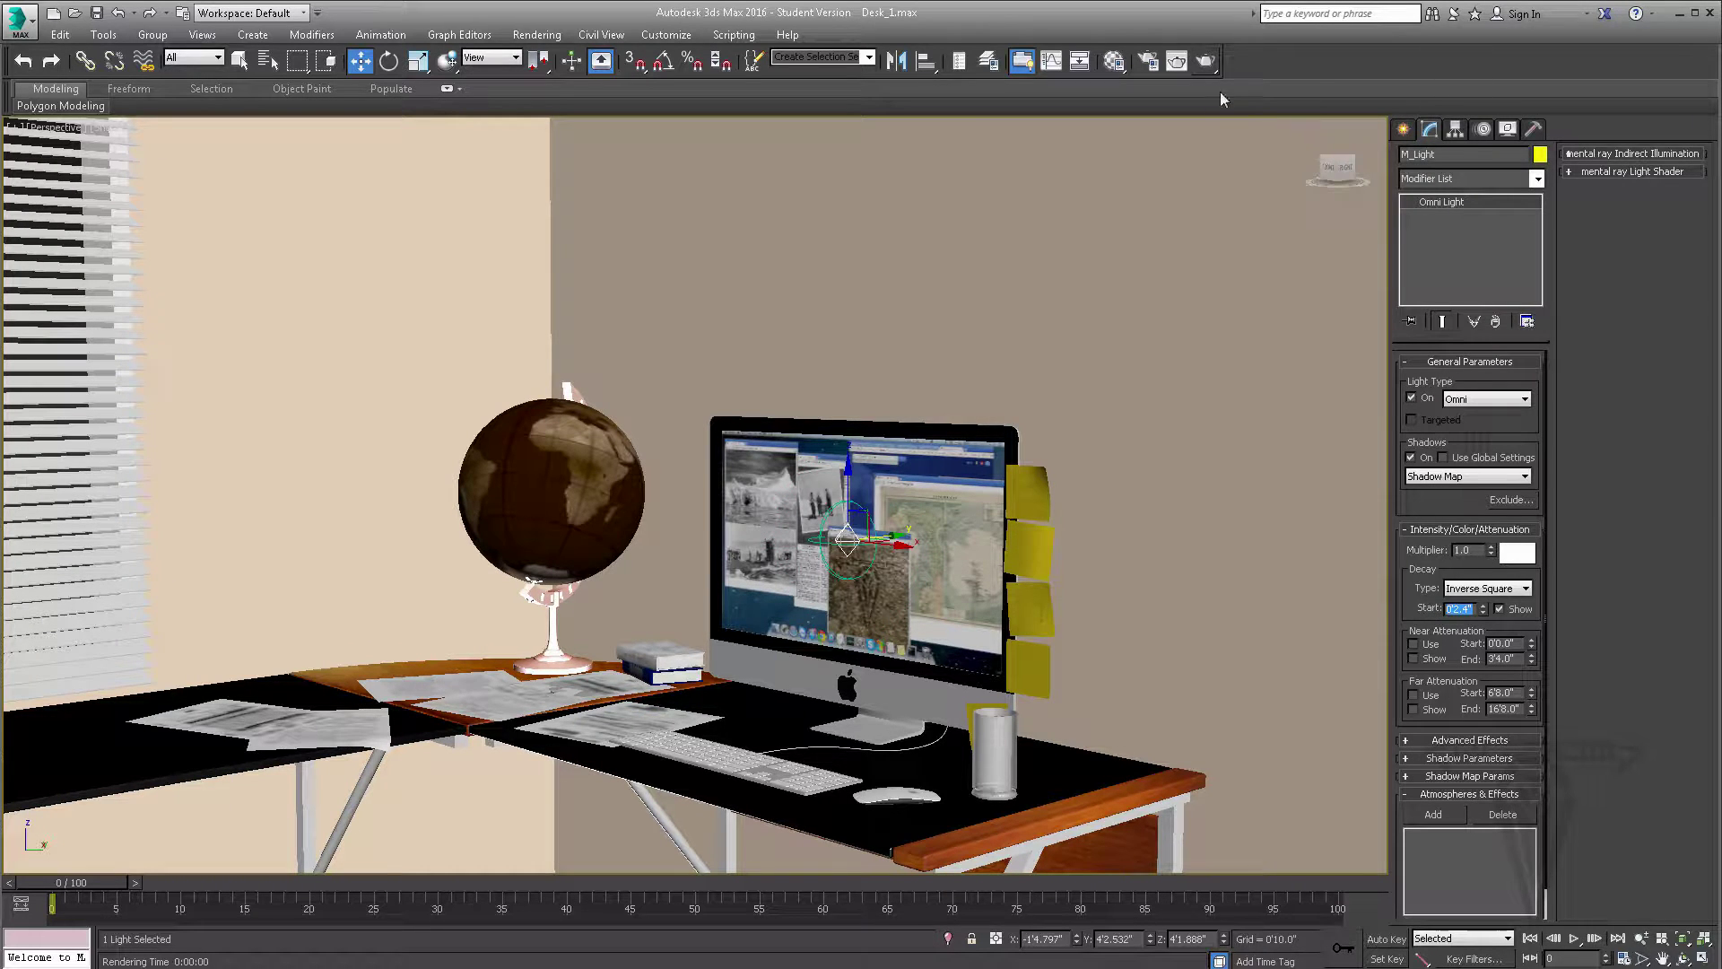
{"action": "left_click", "coordinate": [1207, 61]}
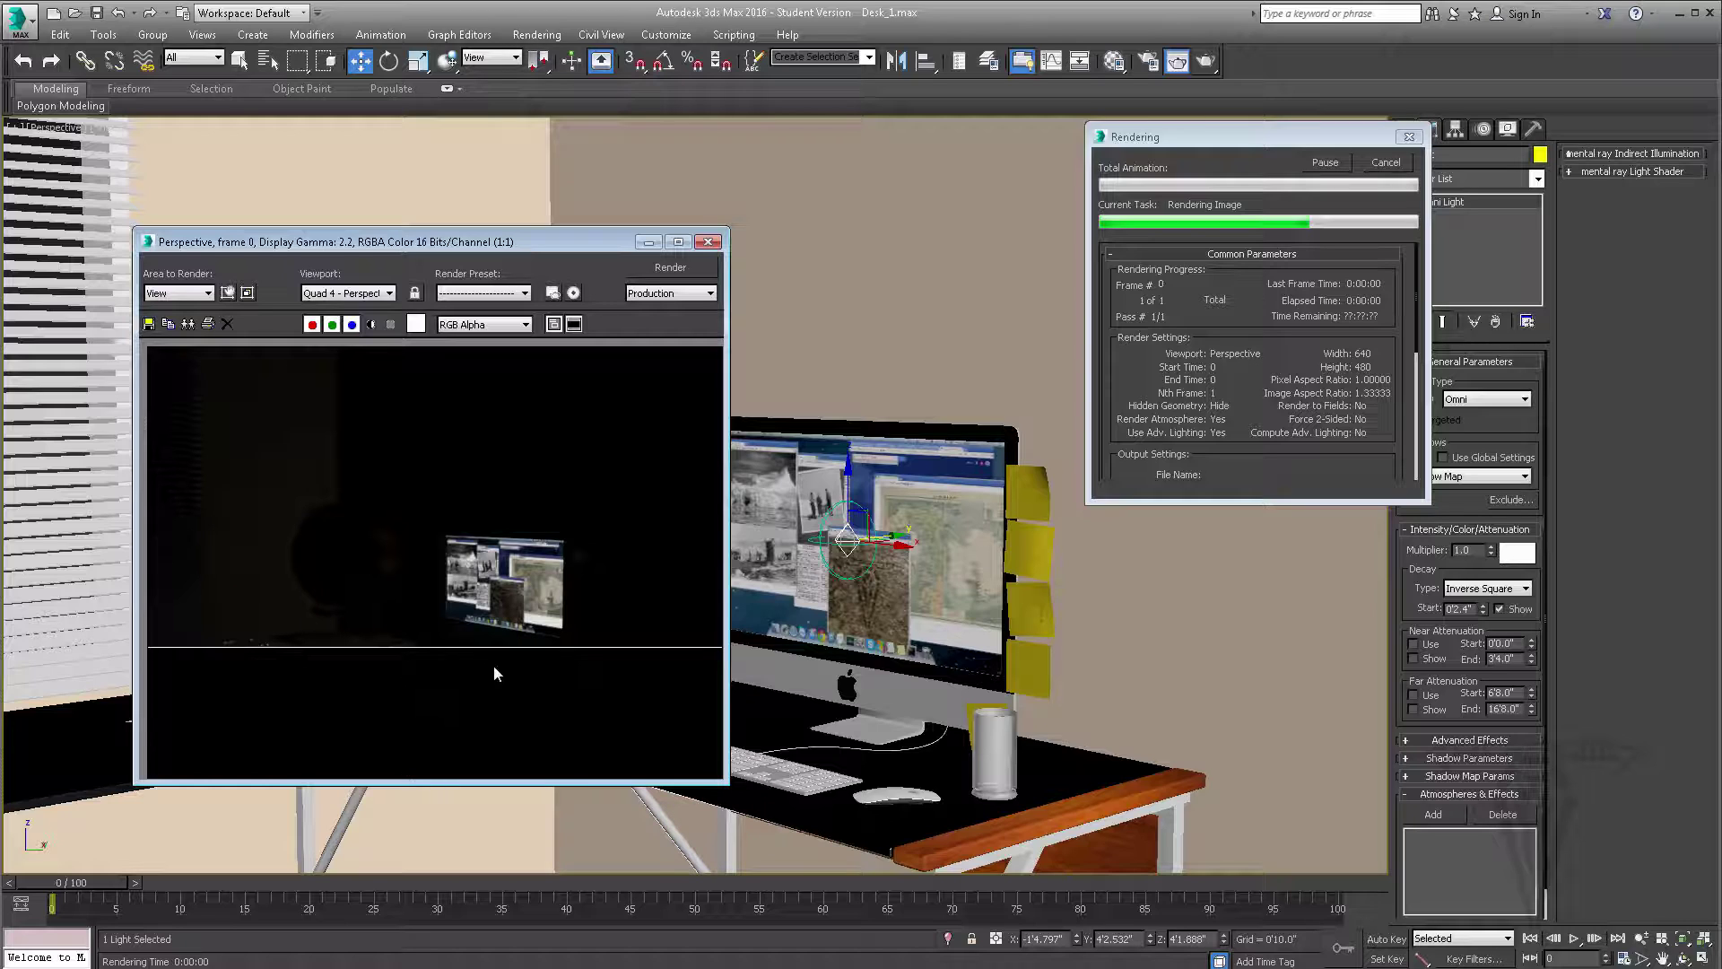
{"action": "left_click", "coordinate": [1384, 164]}
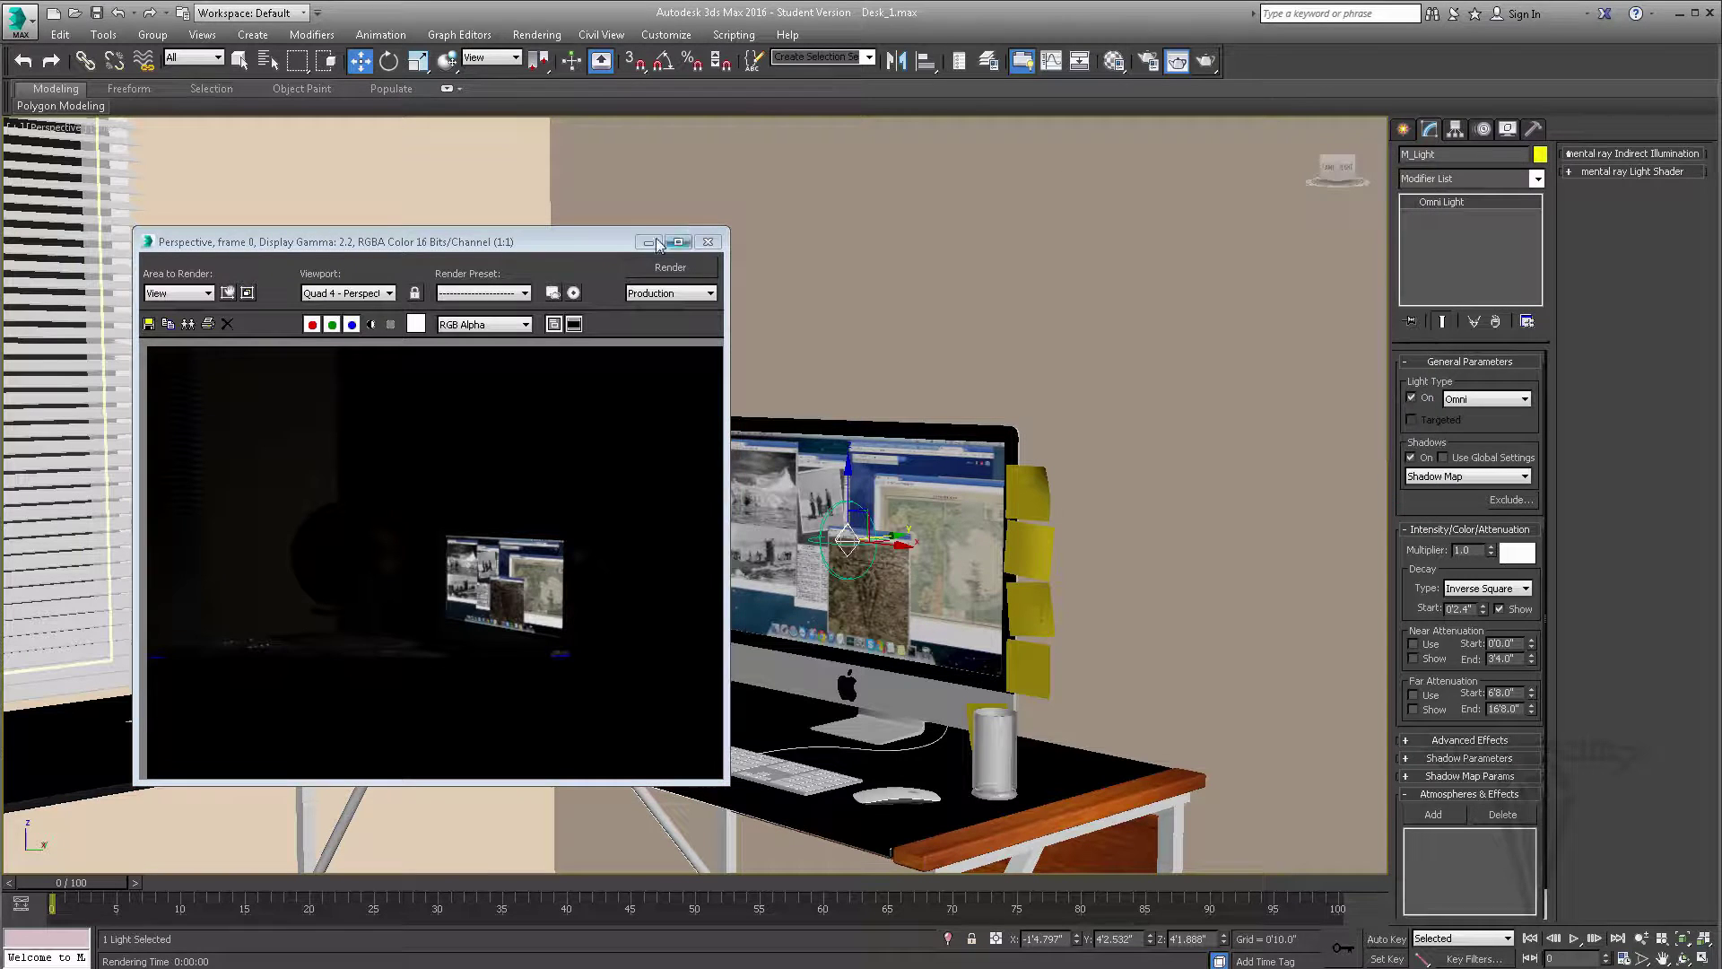
{"action": "left_click", "coordinate": [708, 242]}
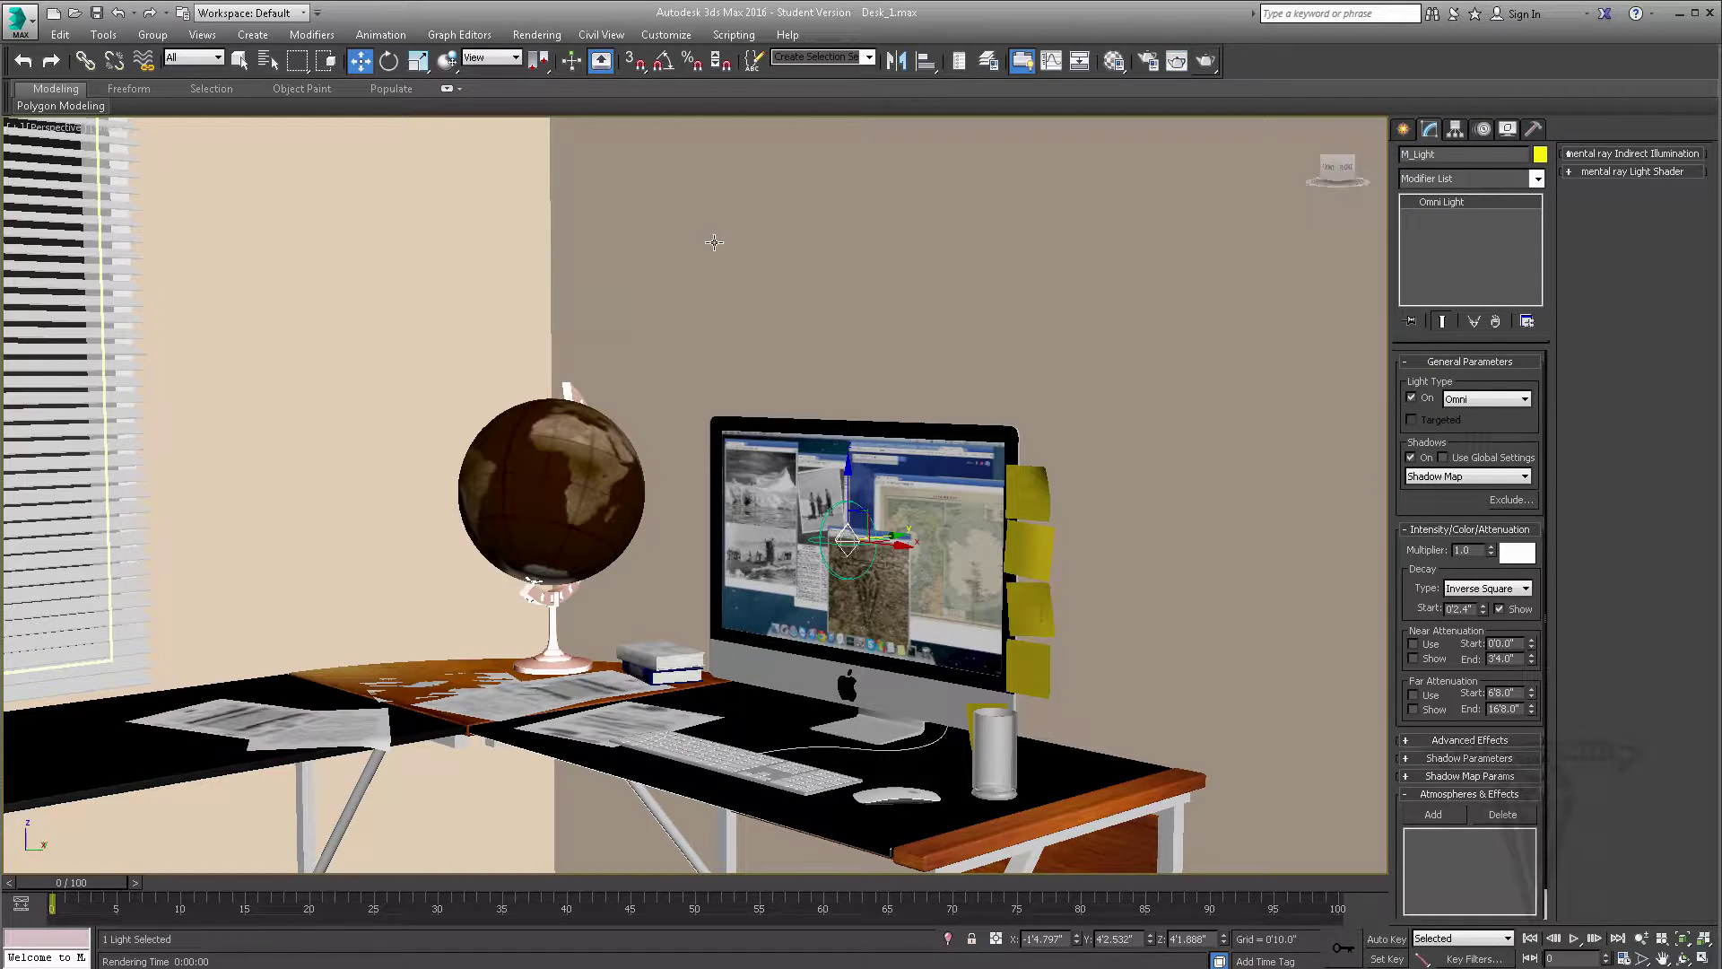
Step: Set M_Light's decay type to None with its range hidden, and enable and show Far Attenuation
{"action": "left_click", "coordinate": [1478, 589]}
{"action": "left_click", "coordinate": [1465, 608]}
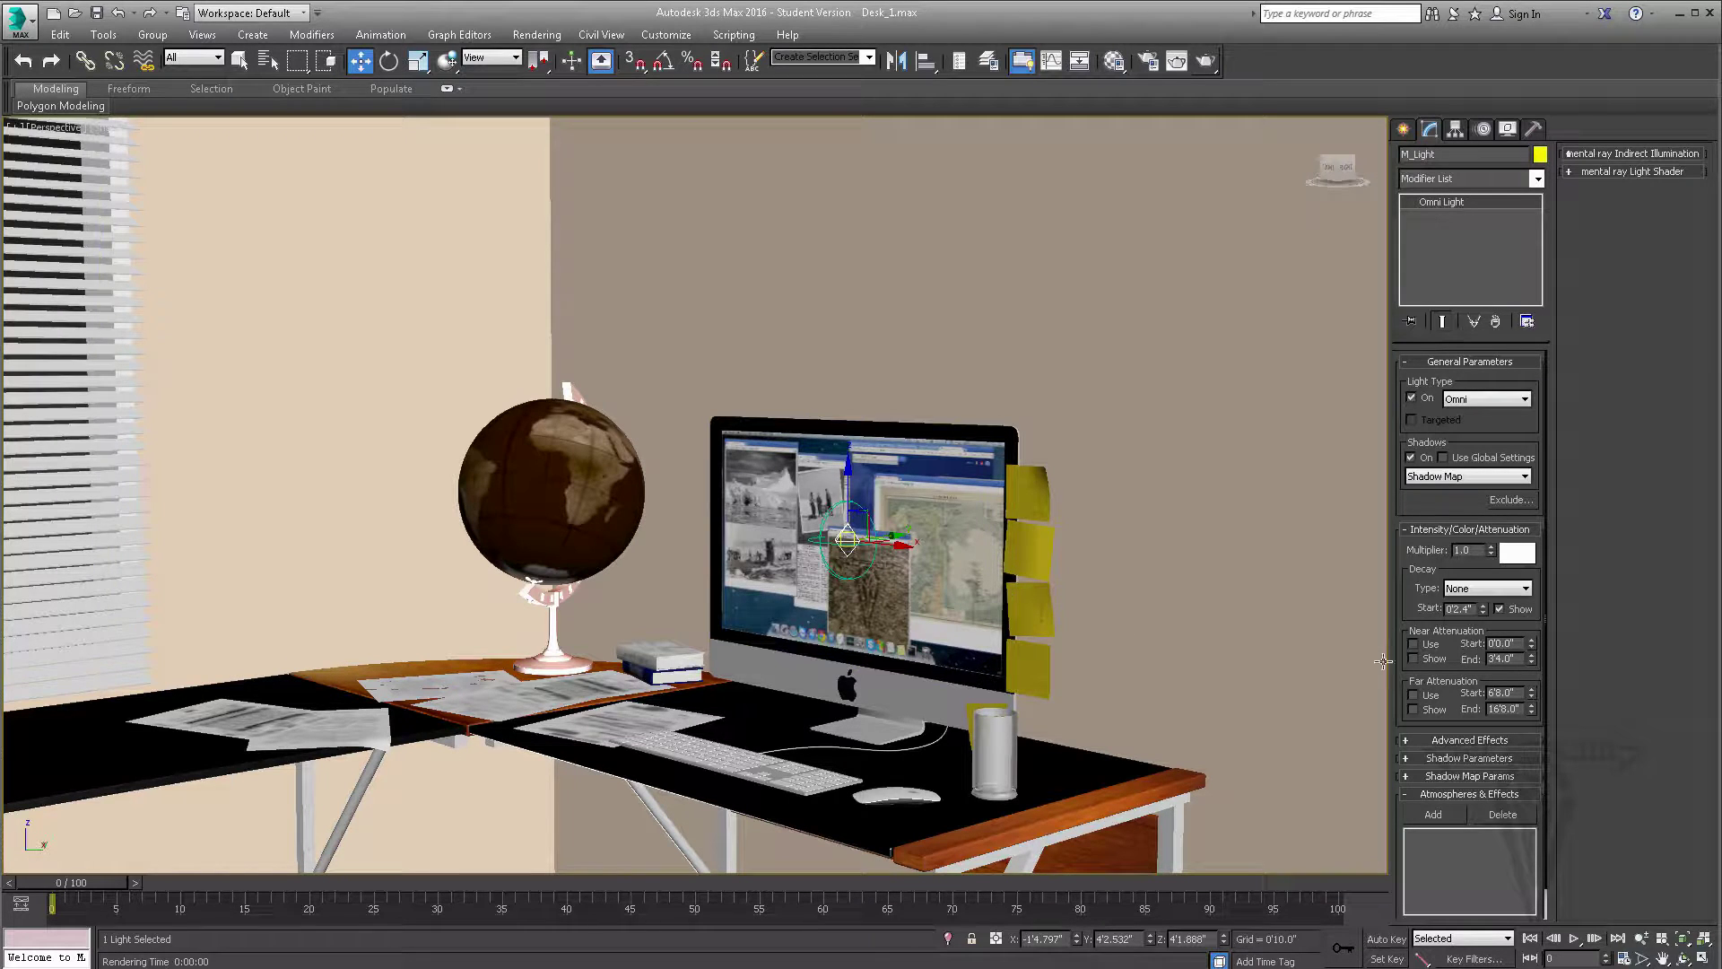
{"action": "left_click", "coordinate": [1417, 695]}
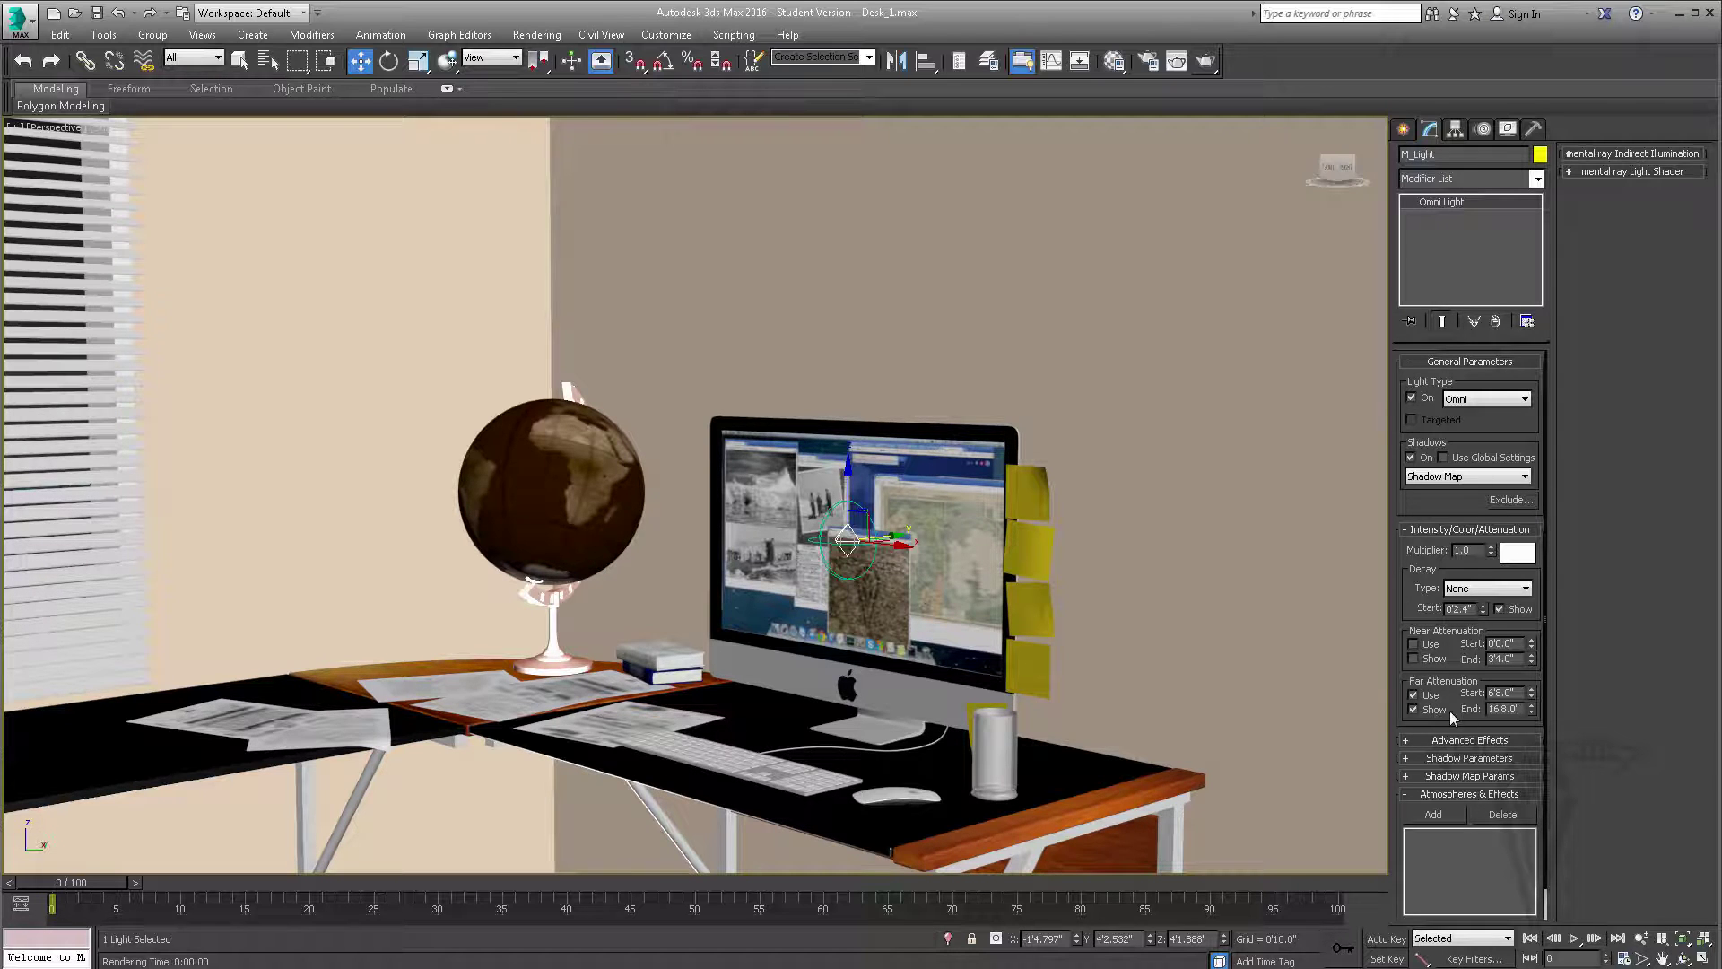
{"action": "left_click", "coordinate": [1511, 608]}
Step: Set M_Light's Far Attenuation start to 0 and its end to about 3'9.8"
{"action": "right_click", "coordinate": [1532, 693]}
{"action": "left_click_drag", "start_coordinate": [1533, 707], "coordinate": [1529, 677]}
{"action": "left_click_drag", "start_coordinate": [1500, 475], "coordinate": [1622, 965]}
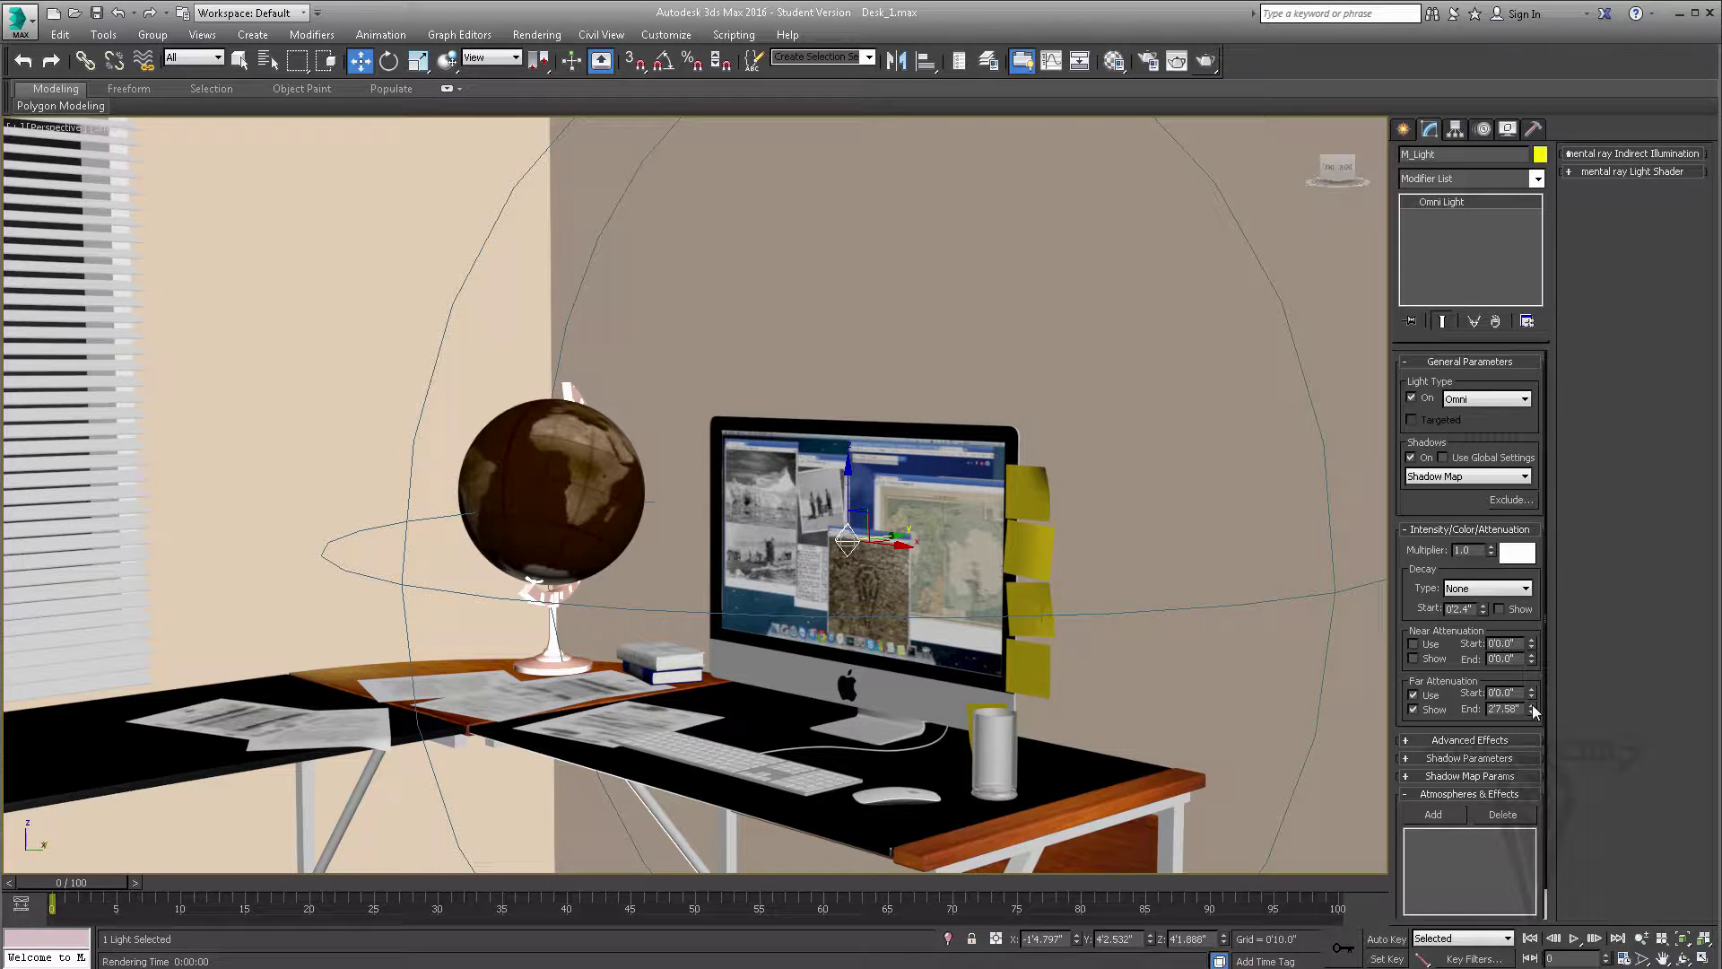
{"action": "left_click_drag", "start_coordinate": [1532, 708], "coordinate": [1504, 660]}
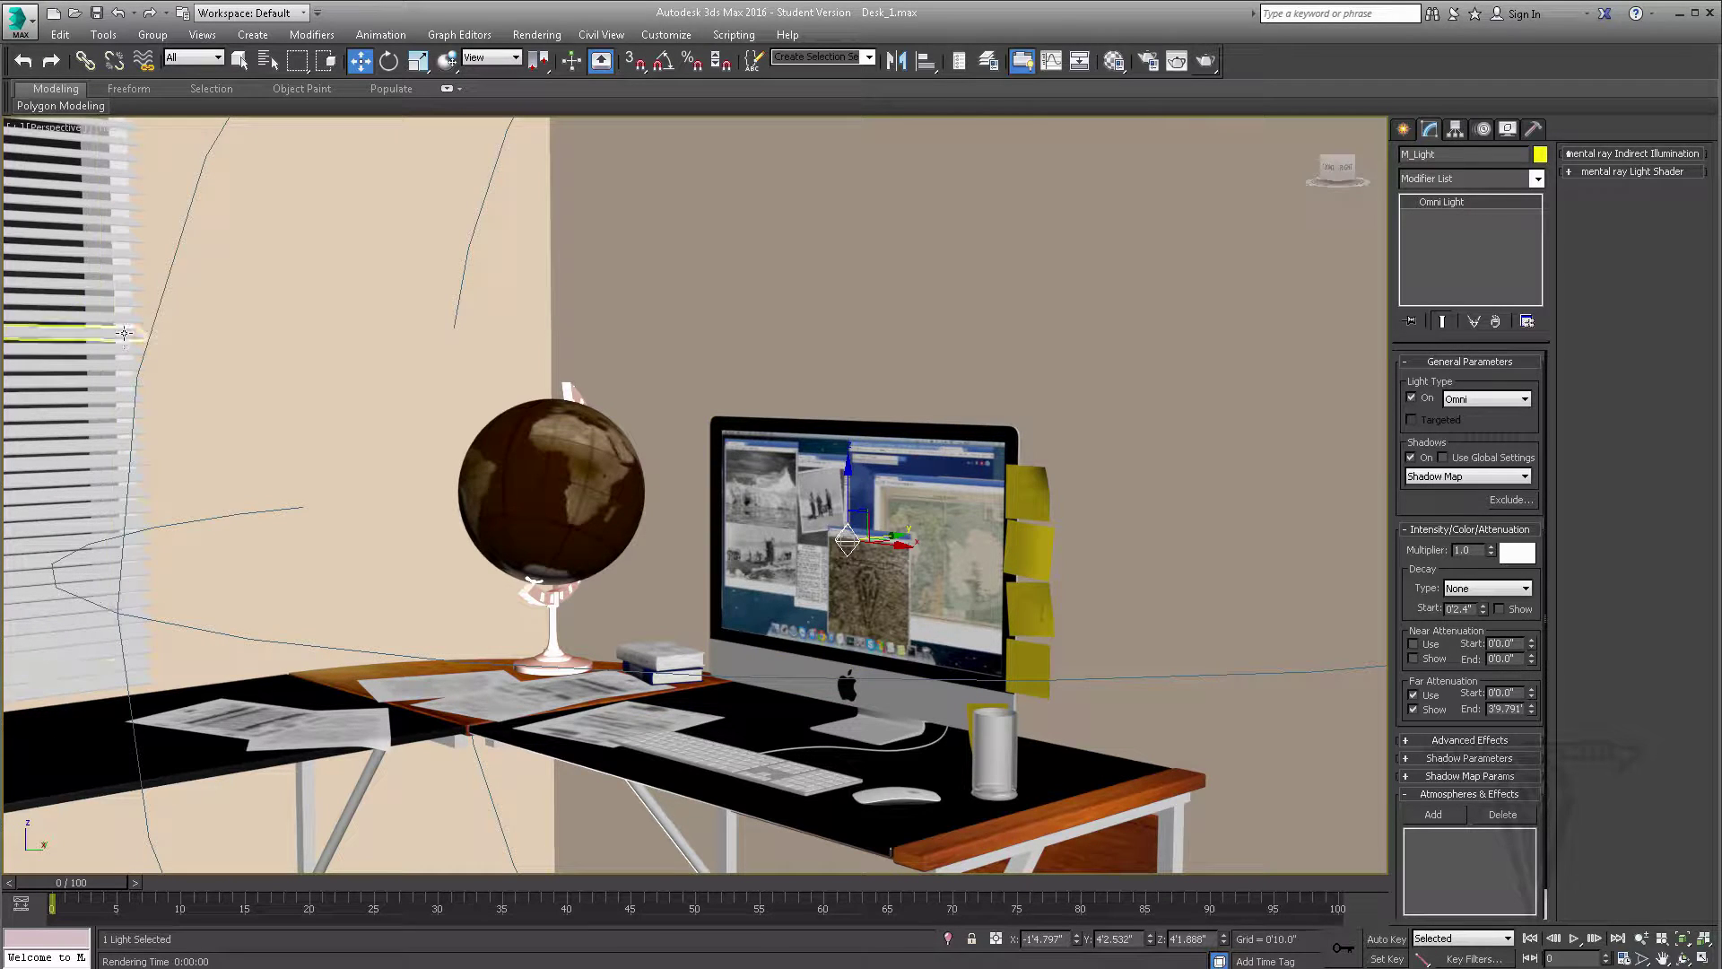
Step: Test-render the perspective view with far attenuation starting at 0, then cancel the render and close its window
{"action": "left_click", "coordinate": [1208, 61]}
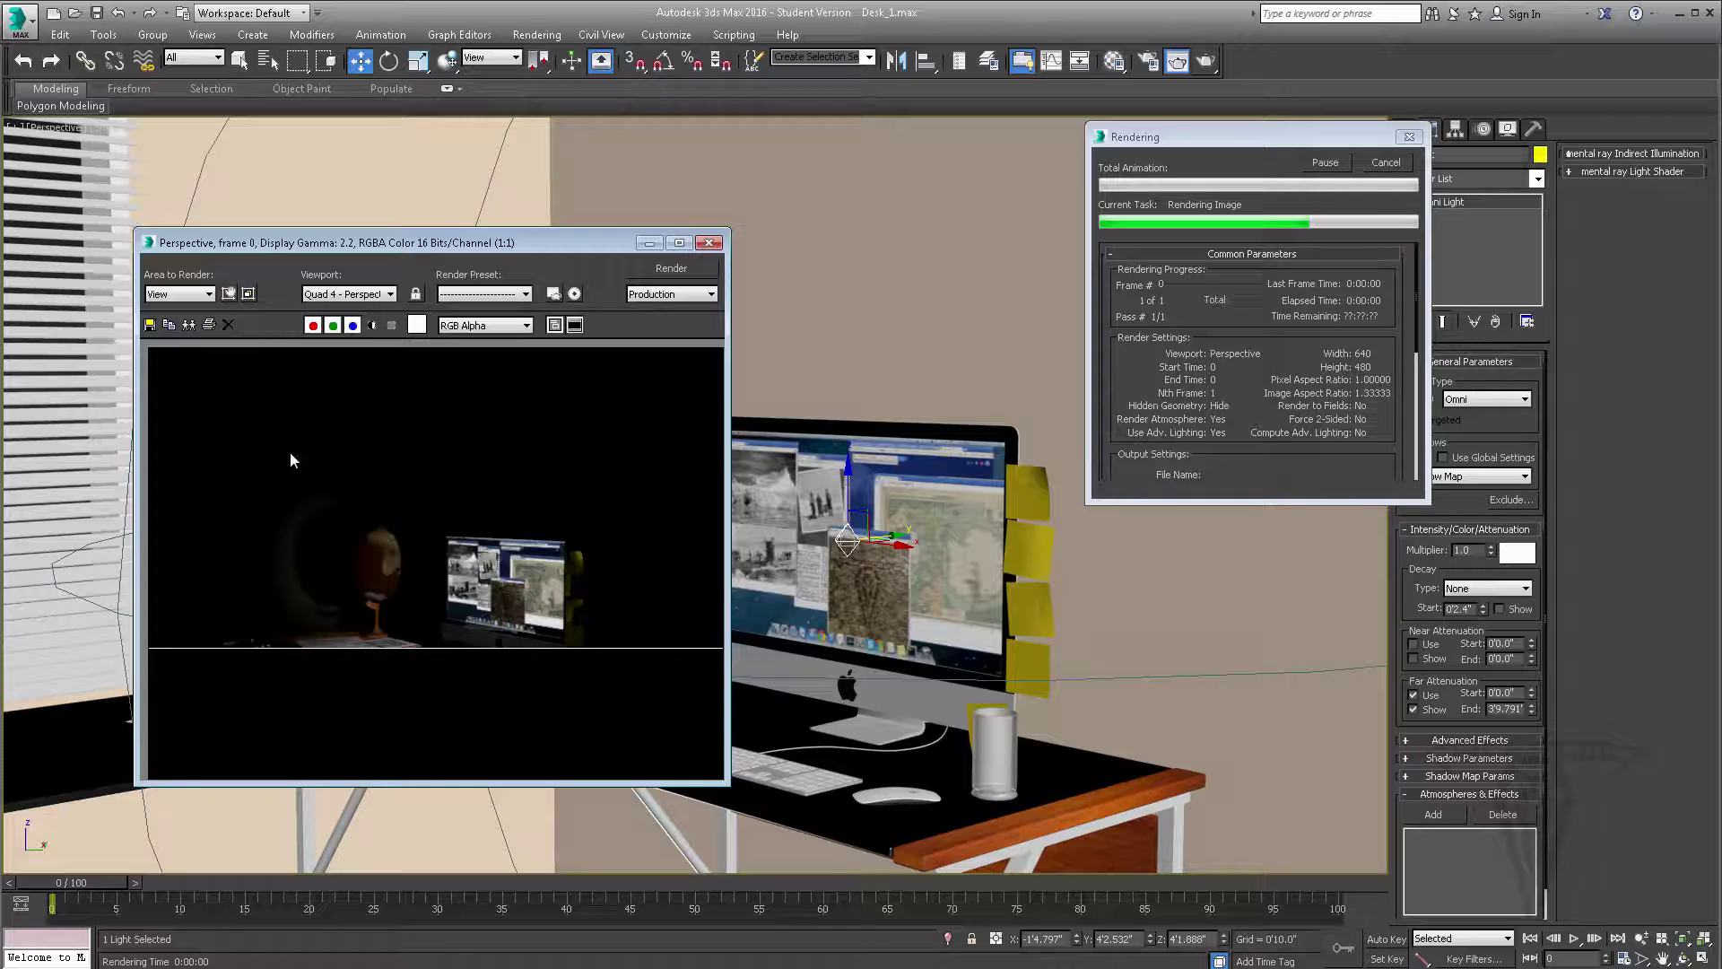
{"action": "left_click_drag", "start_coordinate": [540, 244], "coordinate": [928, 493]}
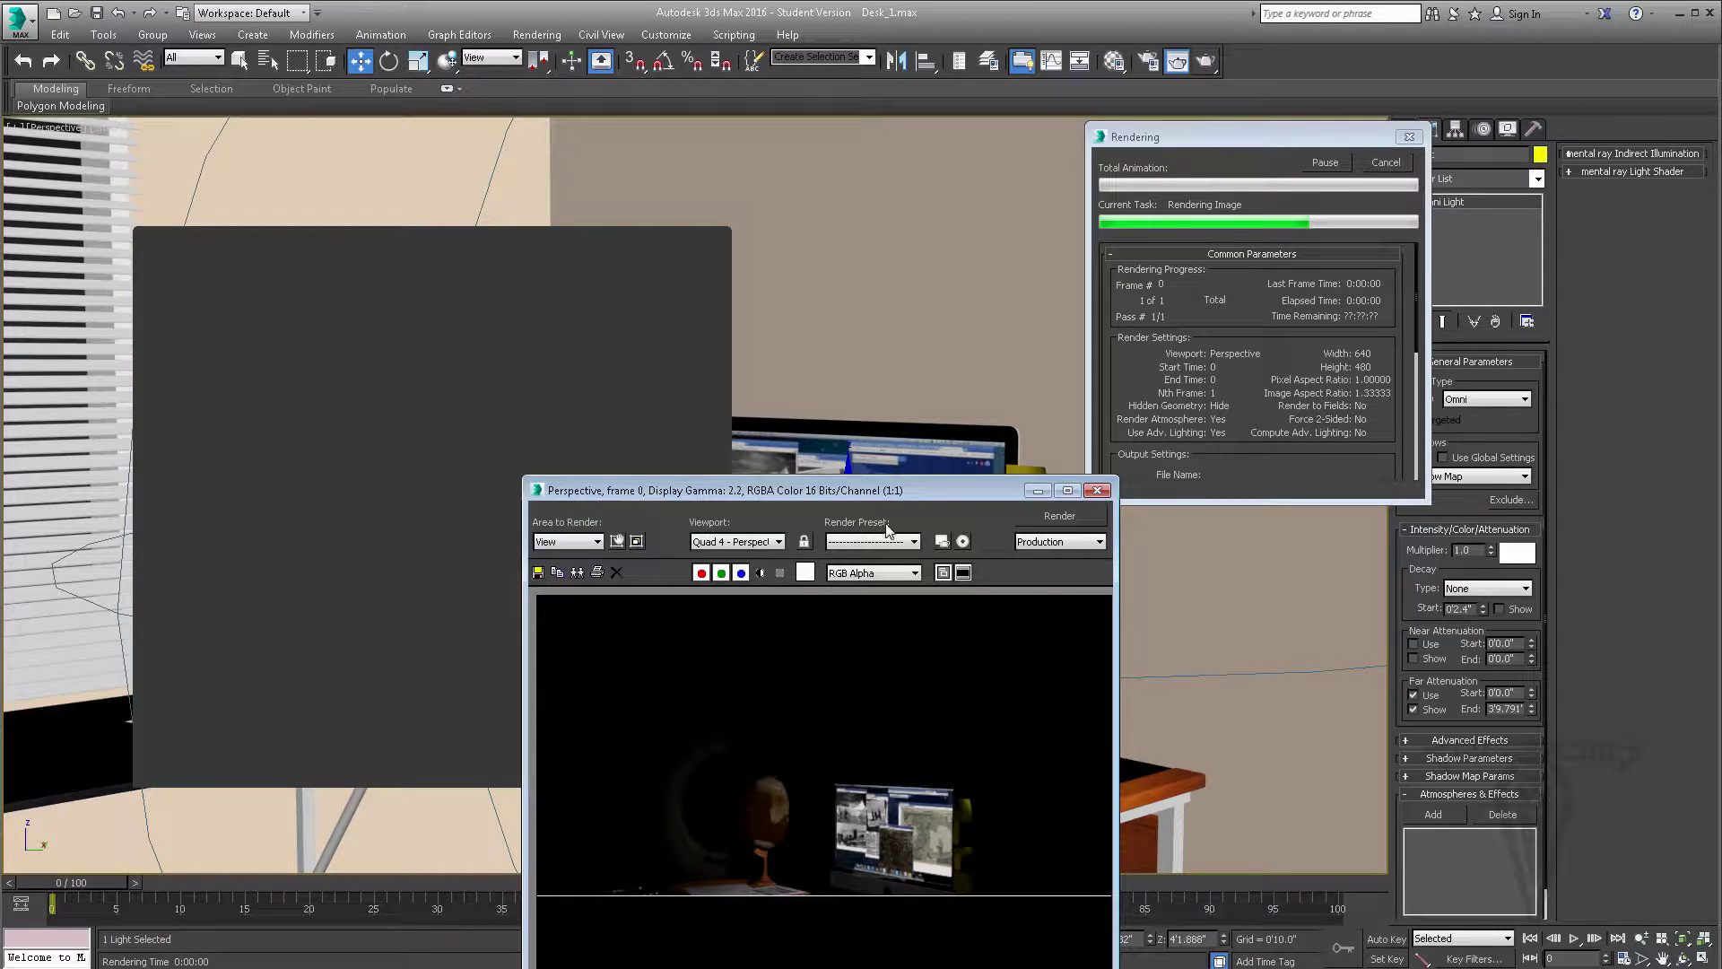
{"action": "left_click", "coordinate": [1394, 166]}
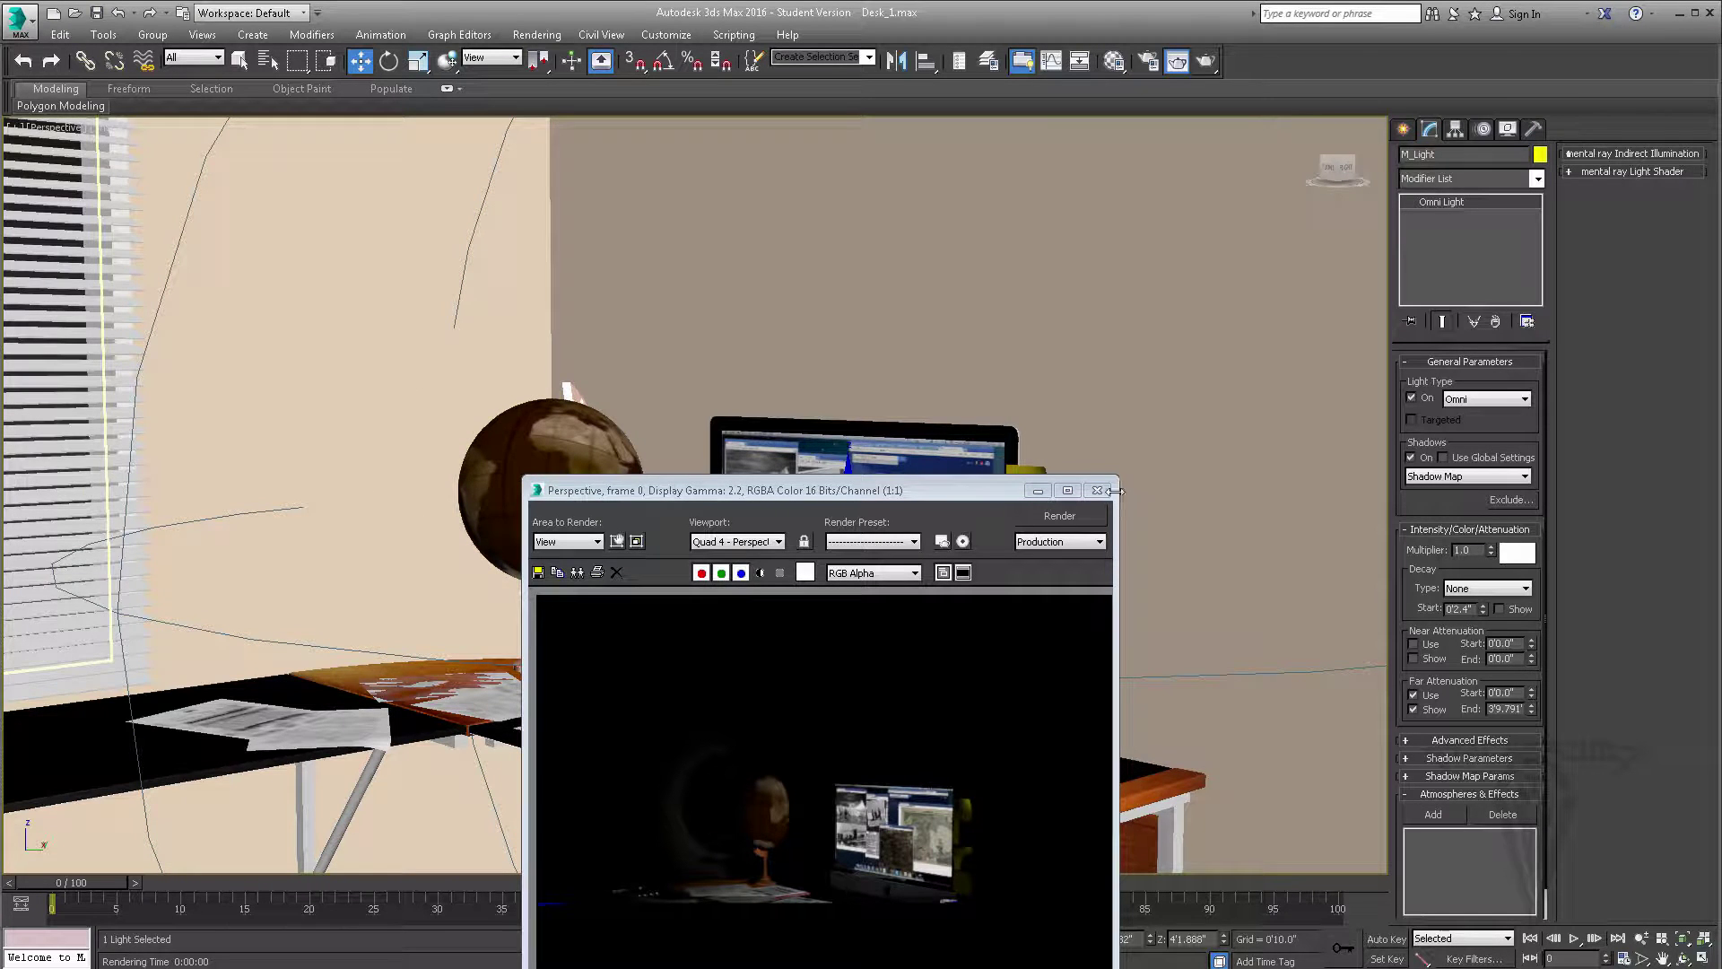
{"action": "left_click", "coordinate": [1098, 491]}
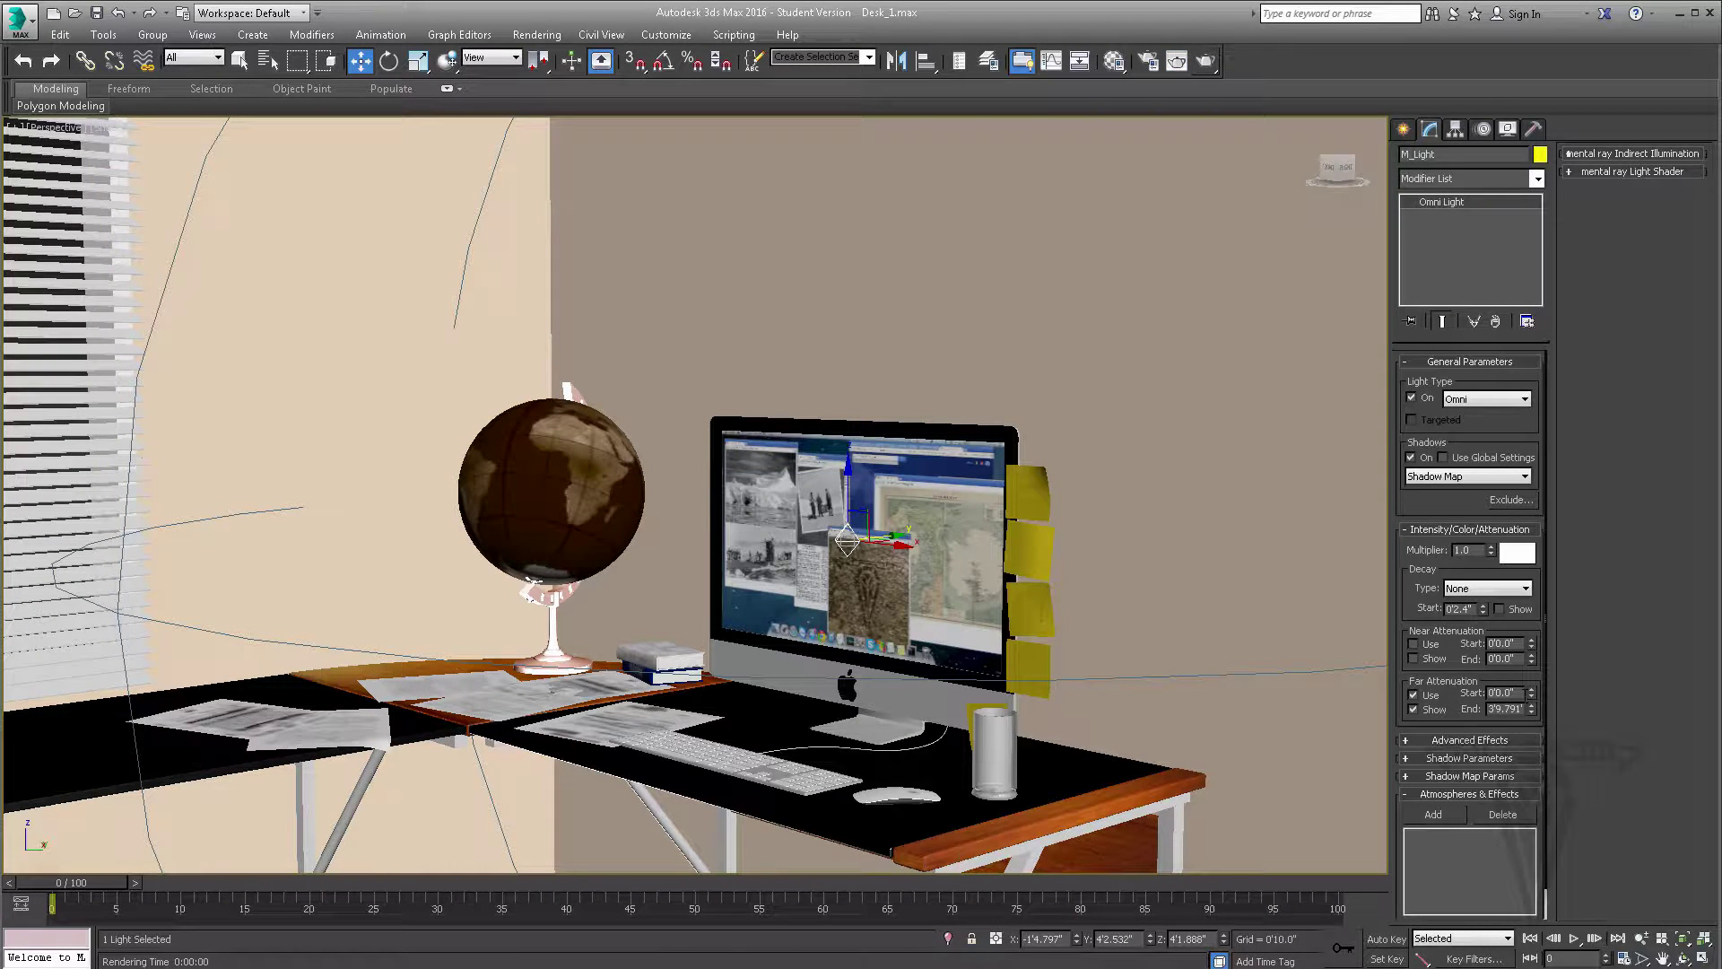
Step: Raise M_Light's Far Attenuation start to about 2'5.75" and test-render the perspective view
{"action": "left_click_drag", "start_coordinate": [1532, 691], "coordinate": [1088, 126]}
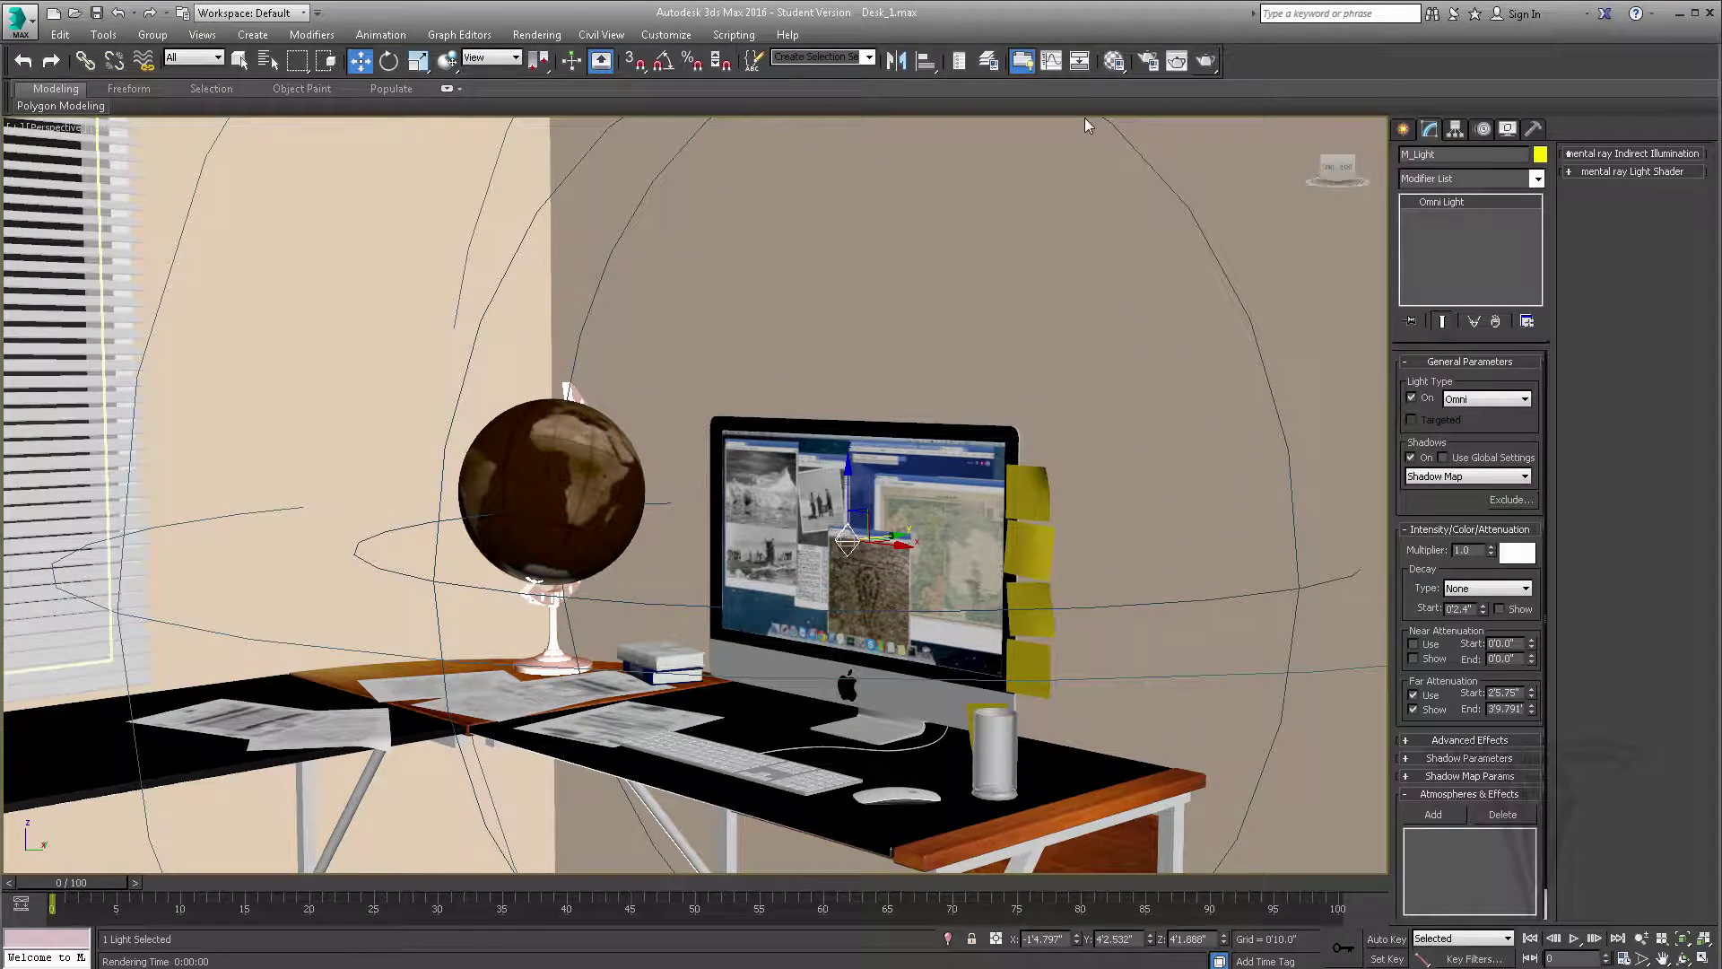
{"action": "left_click", "coordinate": [1205, 60]}
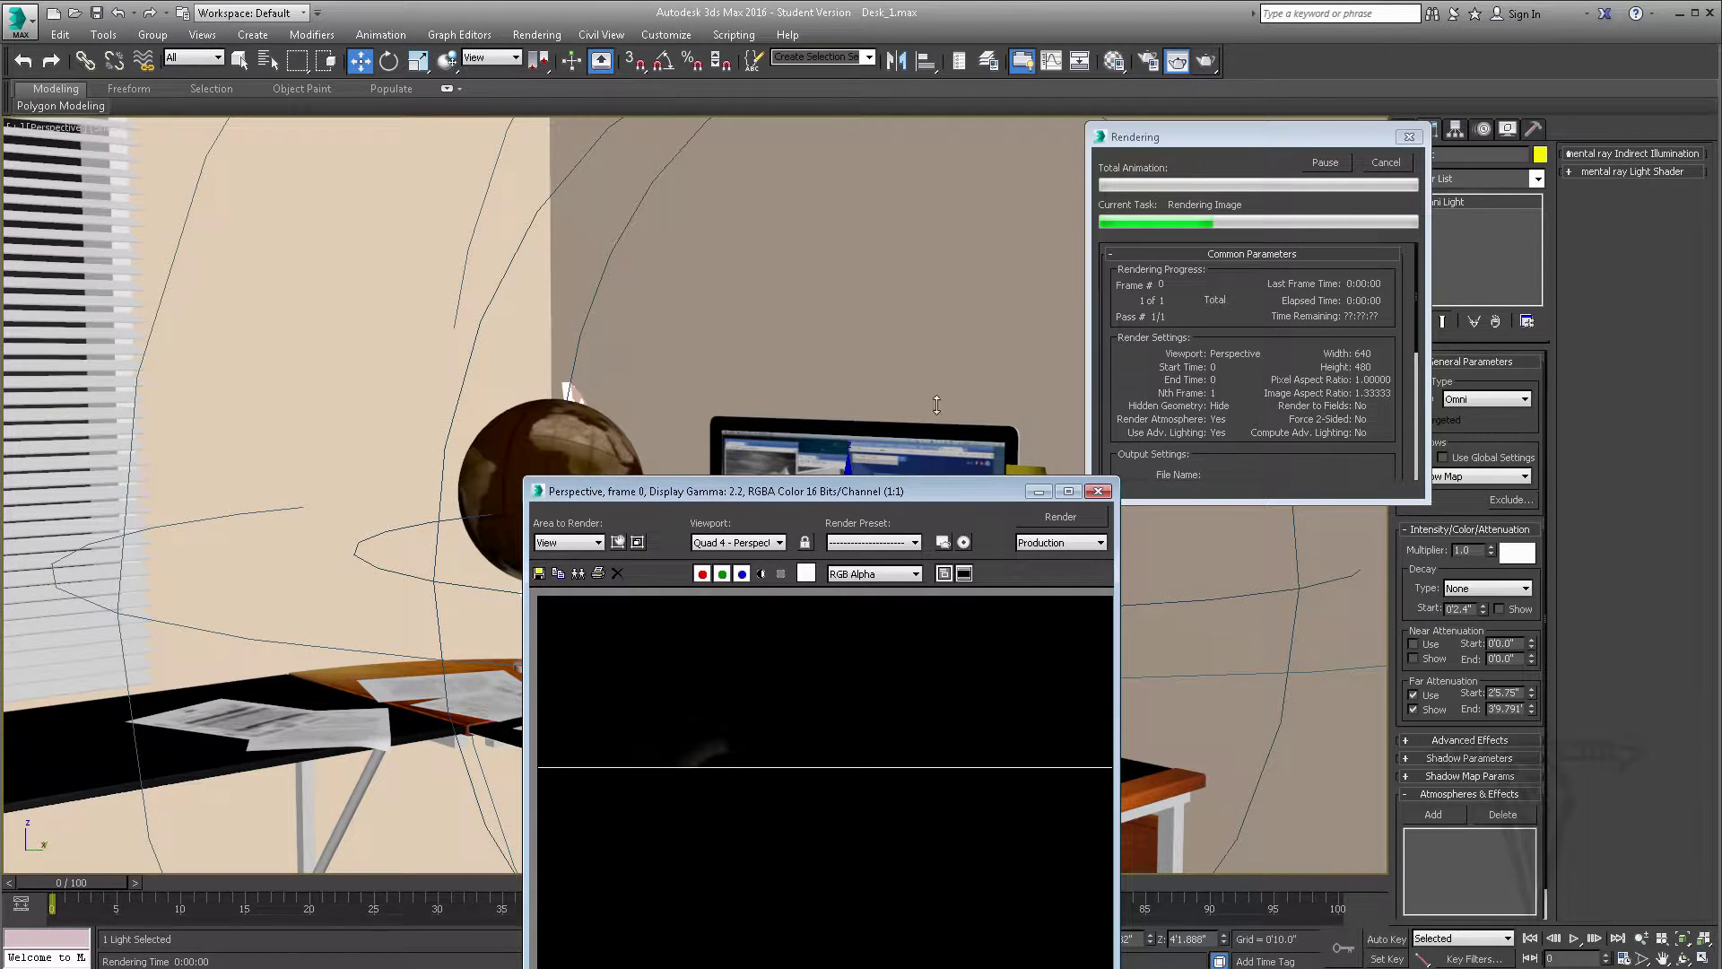
{"action": "left_click_drag", "start_coordinate": [888, 498], "coordinate": [762, 366]}
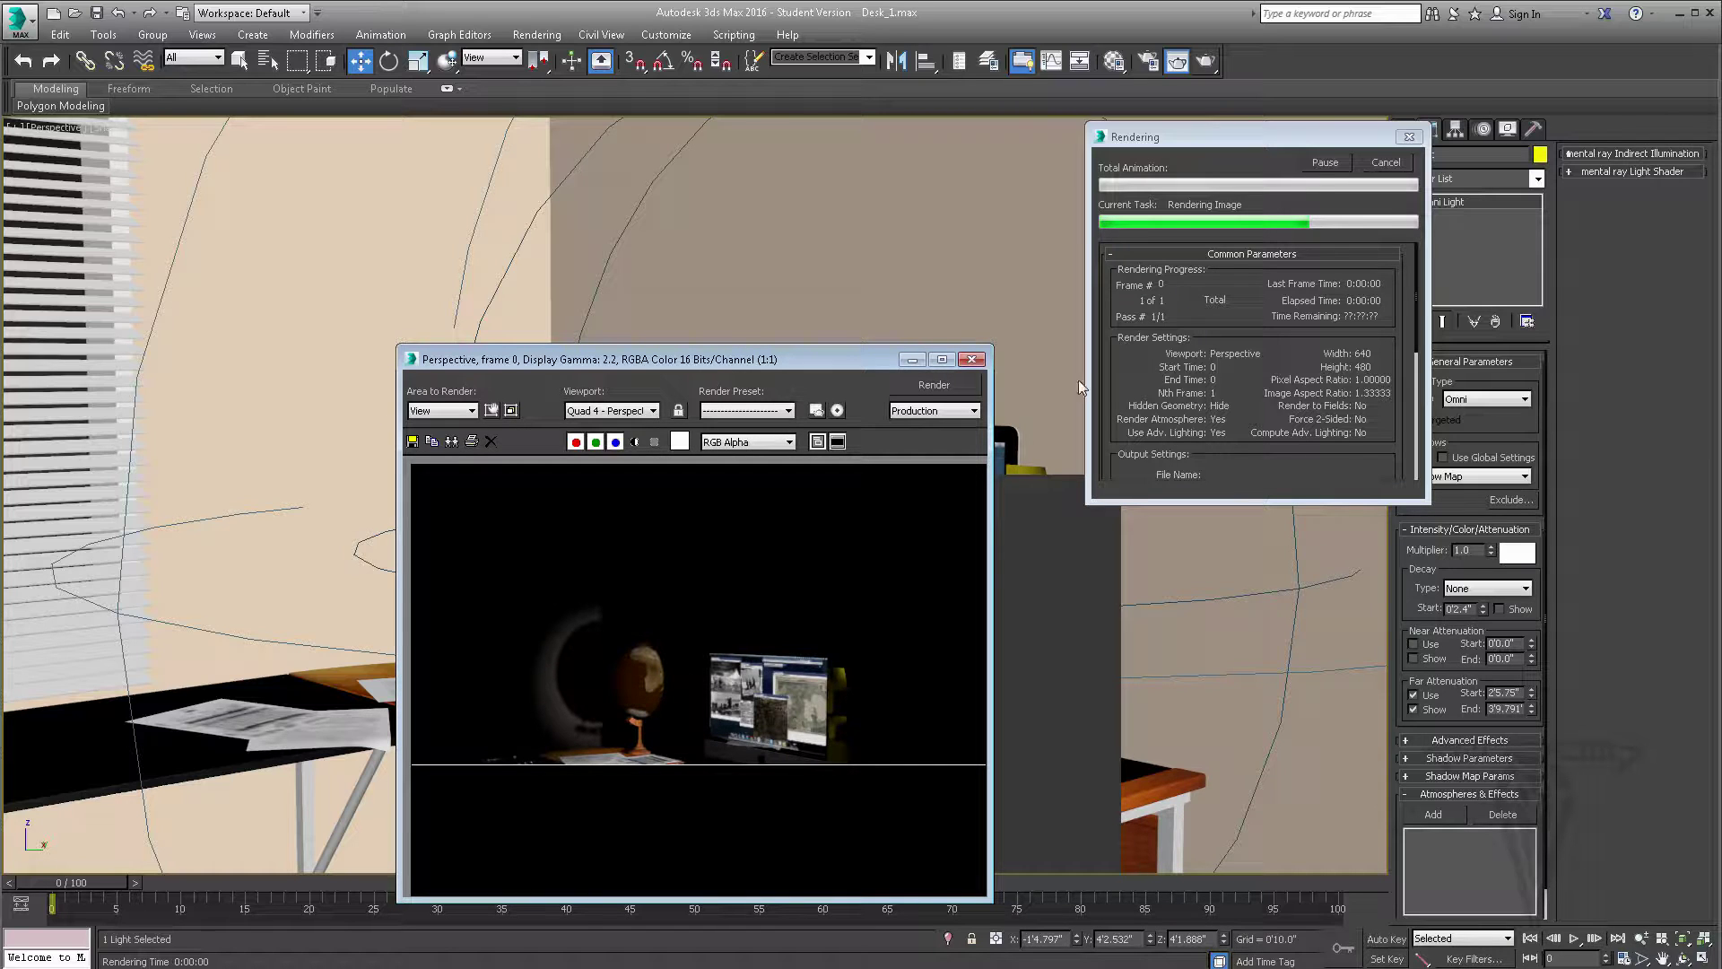
{"action": "left_click", "coordinate": [1386, 163]}
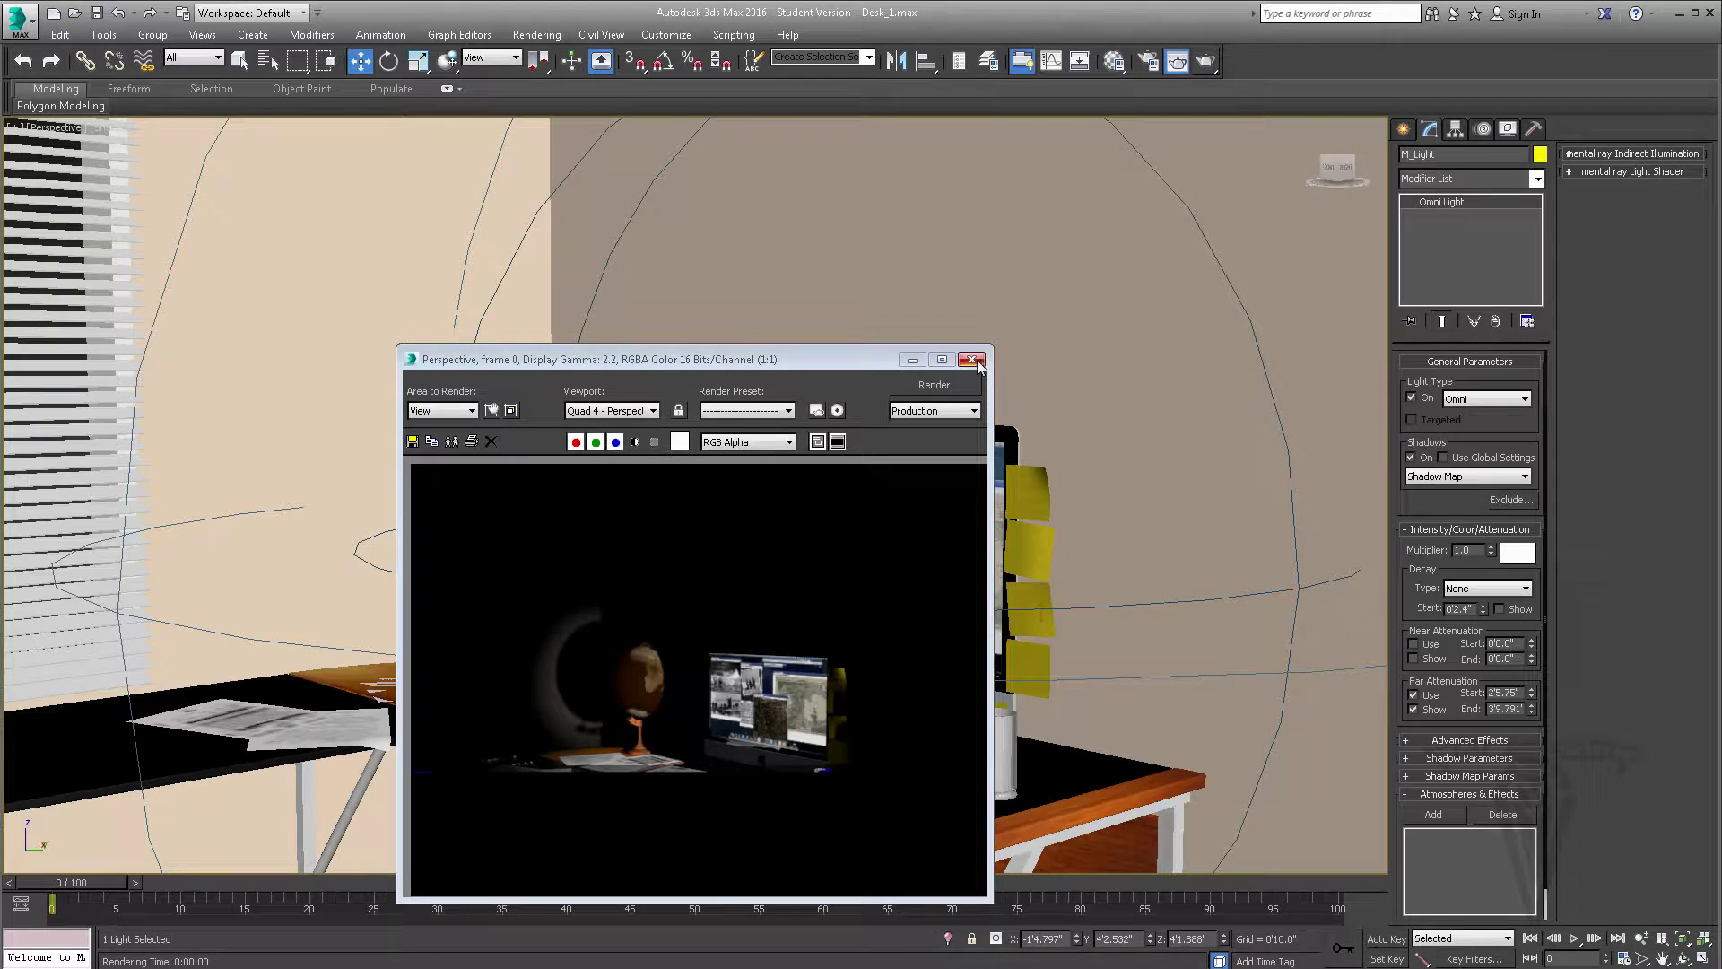
{"action": "left_click", "coordinate": [972, 359]}
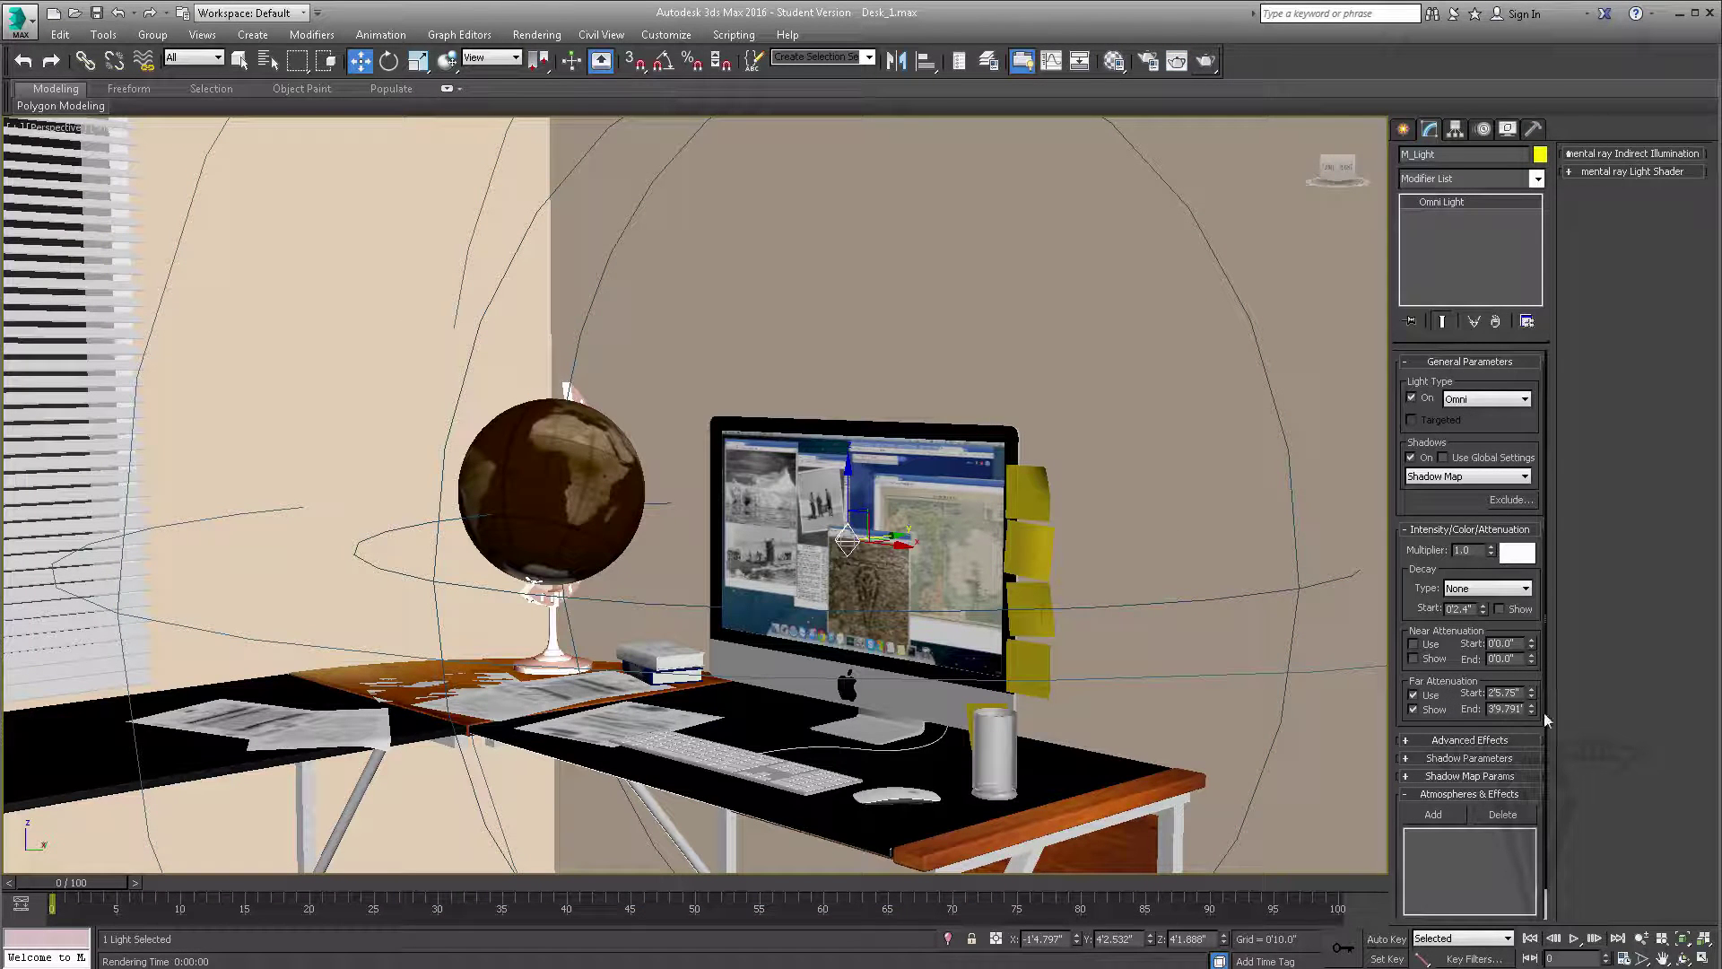
Step: Reduce M_Light's Far Attenuation start to about 1'5" and test-render the perspective view
{"action": "left_click_drag", "start_coordinate": [1532, 696], "coordinate": [1542, 734]}
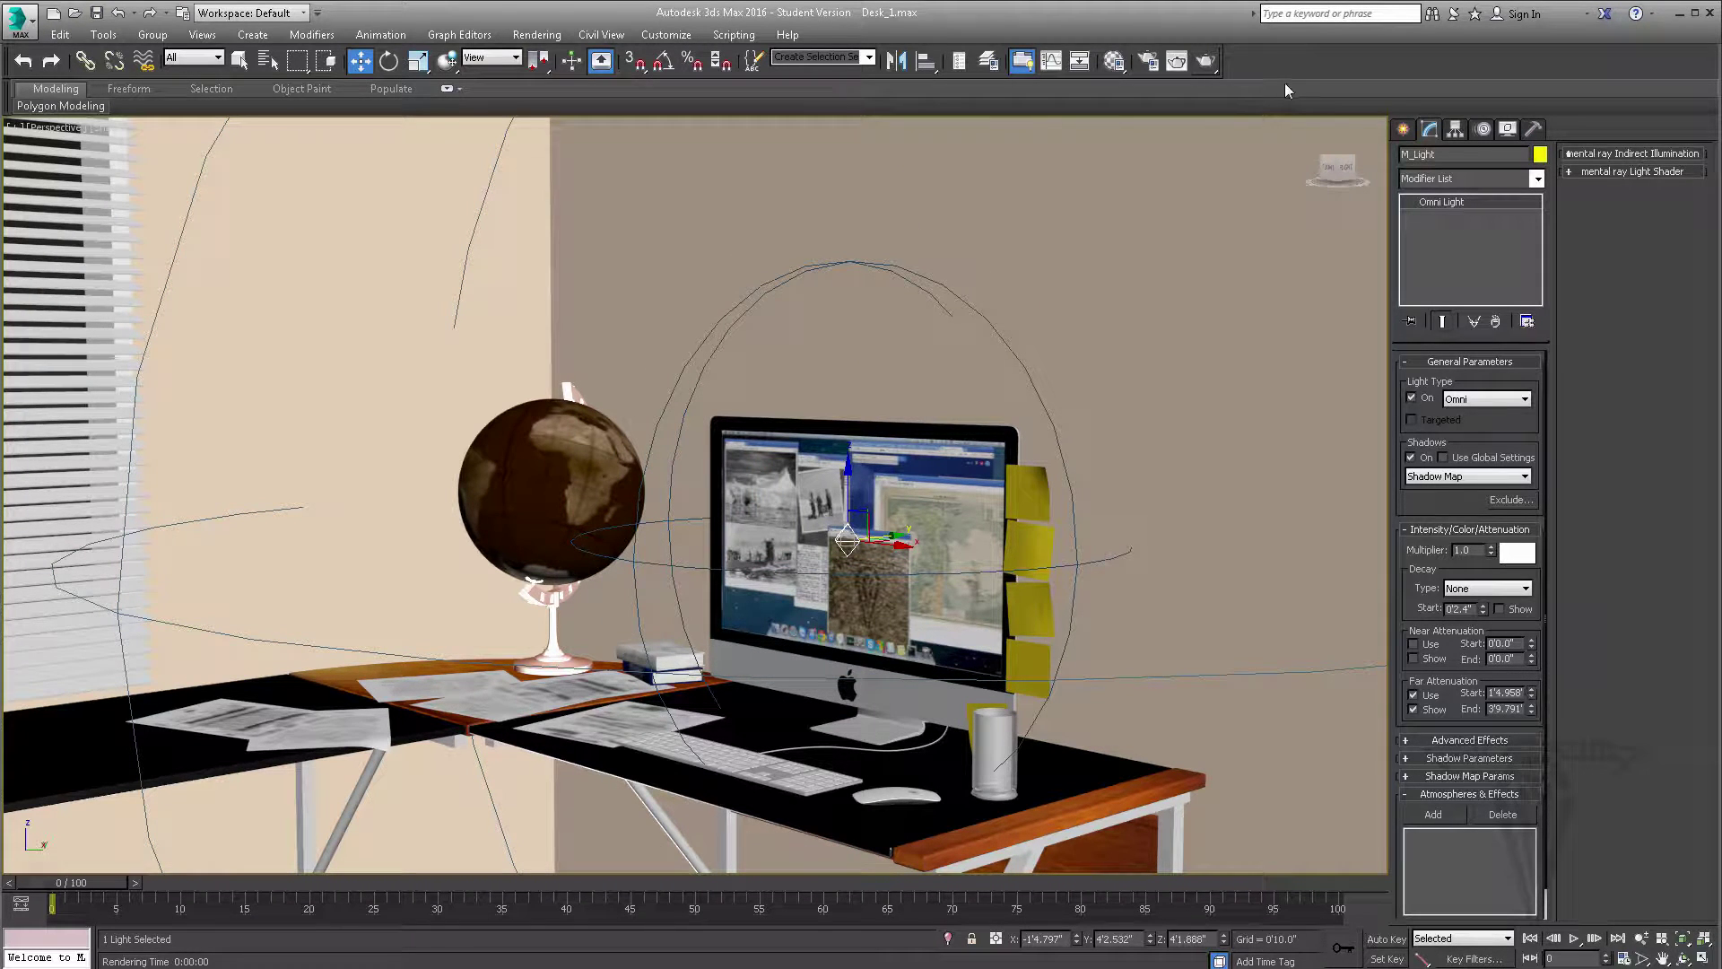
{"action": "left_click", "coordinate": [1206, 61]}
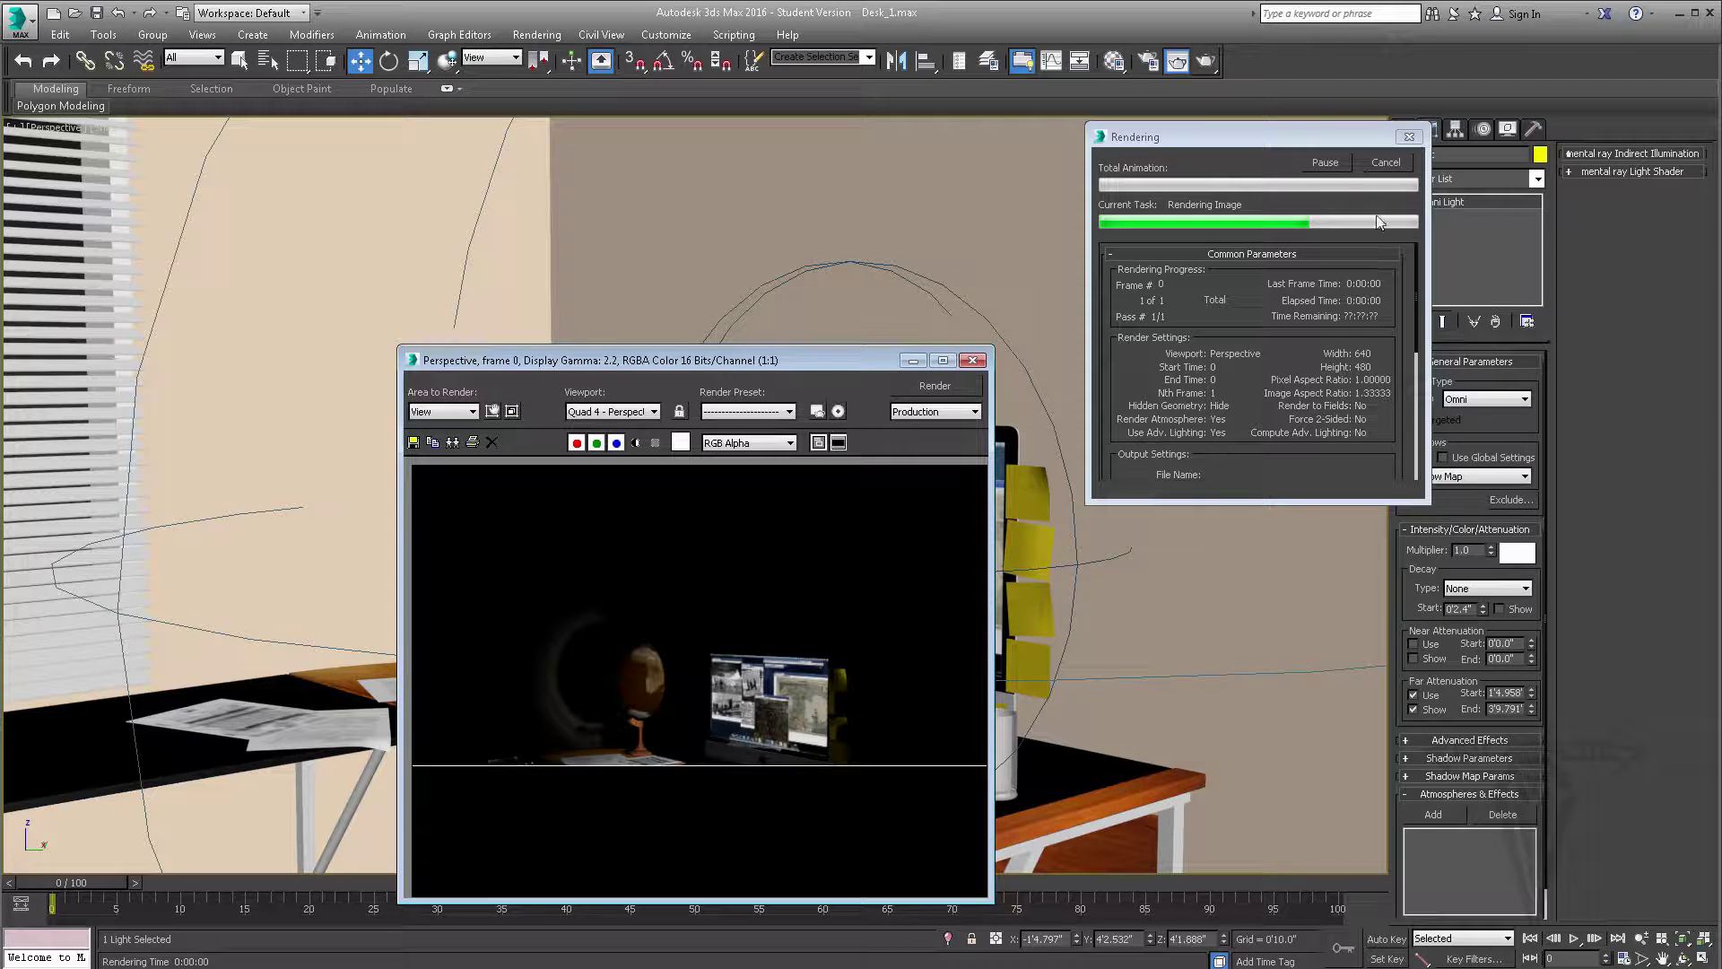
{"action": "left_click", "coordinate": [1385, 162]}
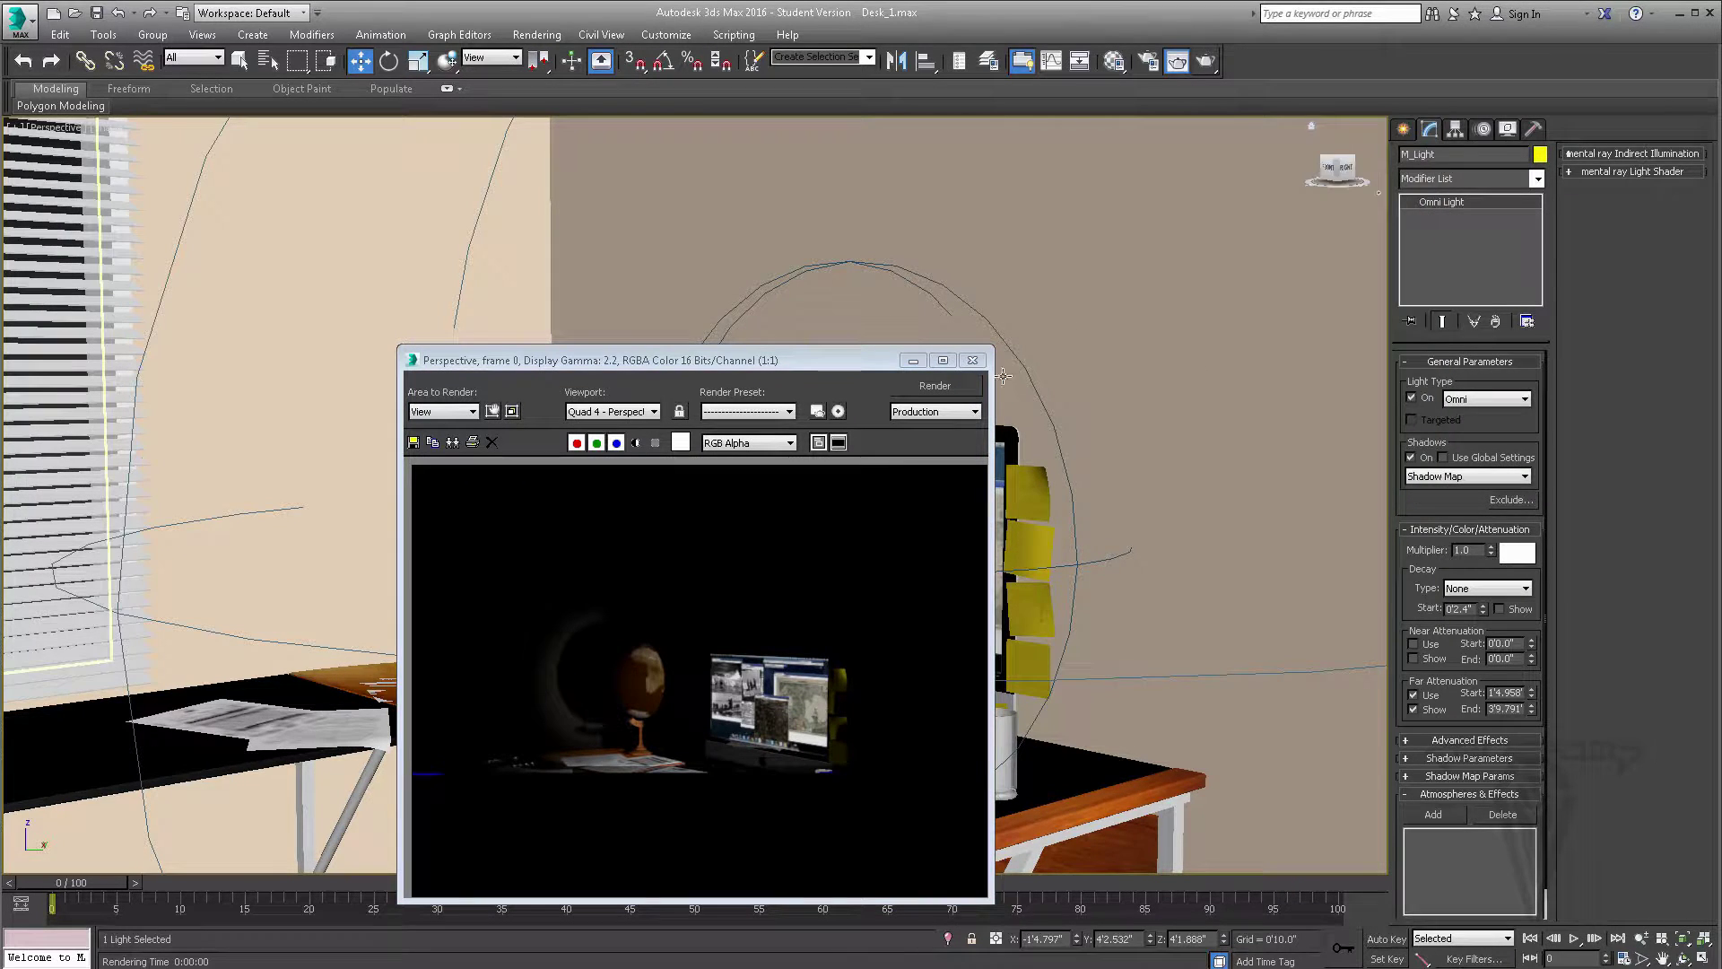
Step: Close the render window and set M_Light's colour to pale blue with Red 153, Green 213 and Blue 255
{"action": "left_click", "coordinate": [972, 359]}
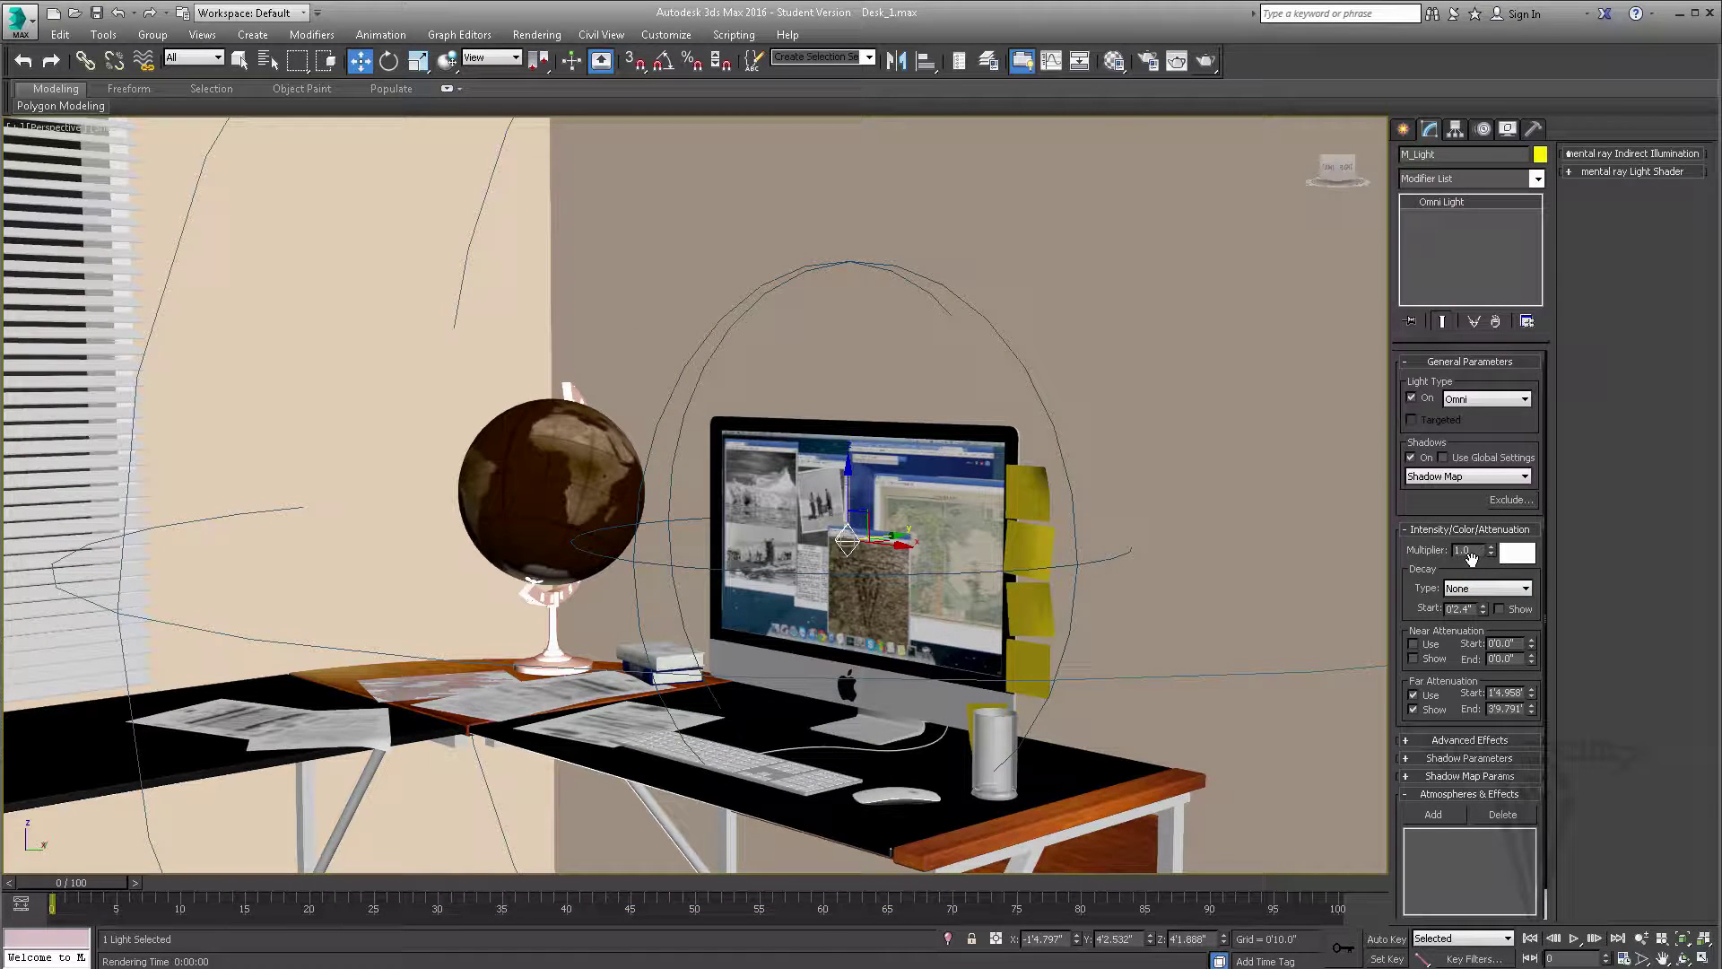
{"action": "left_click", "coordinate": [1518, 556]}
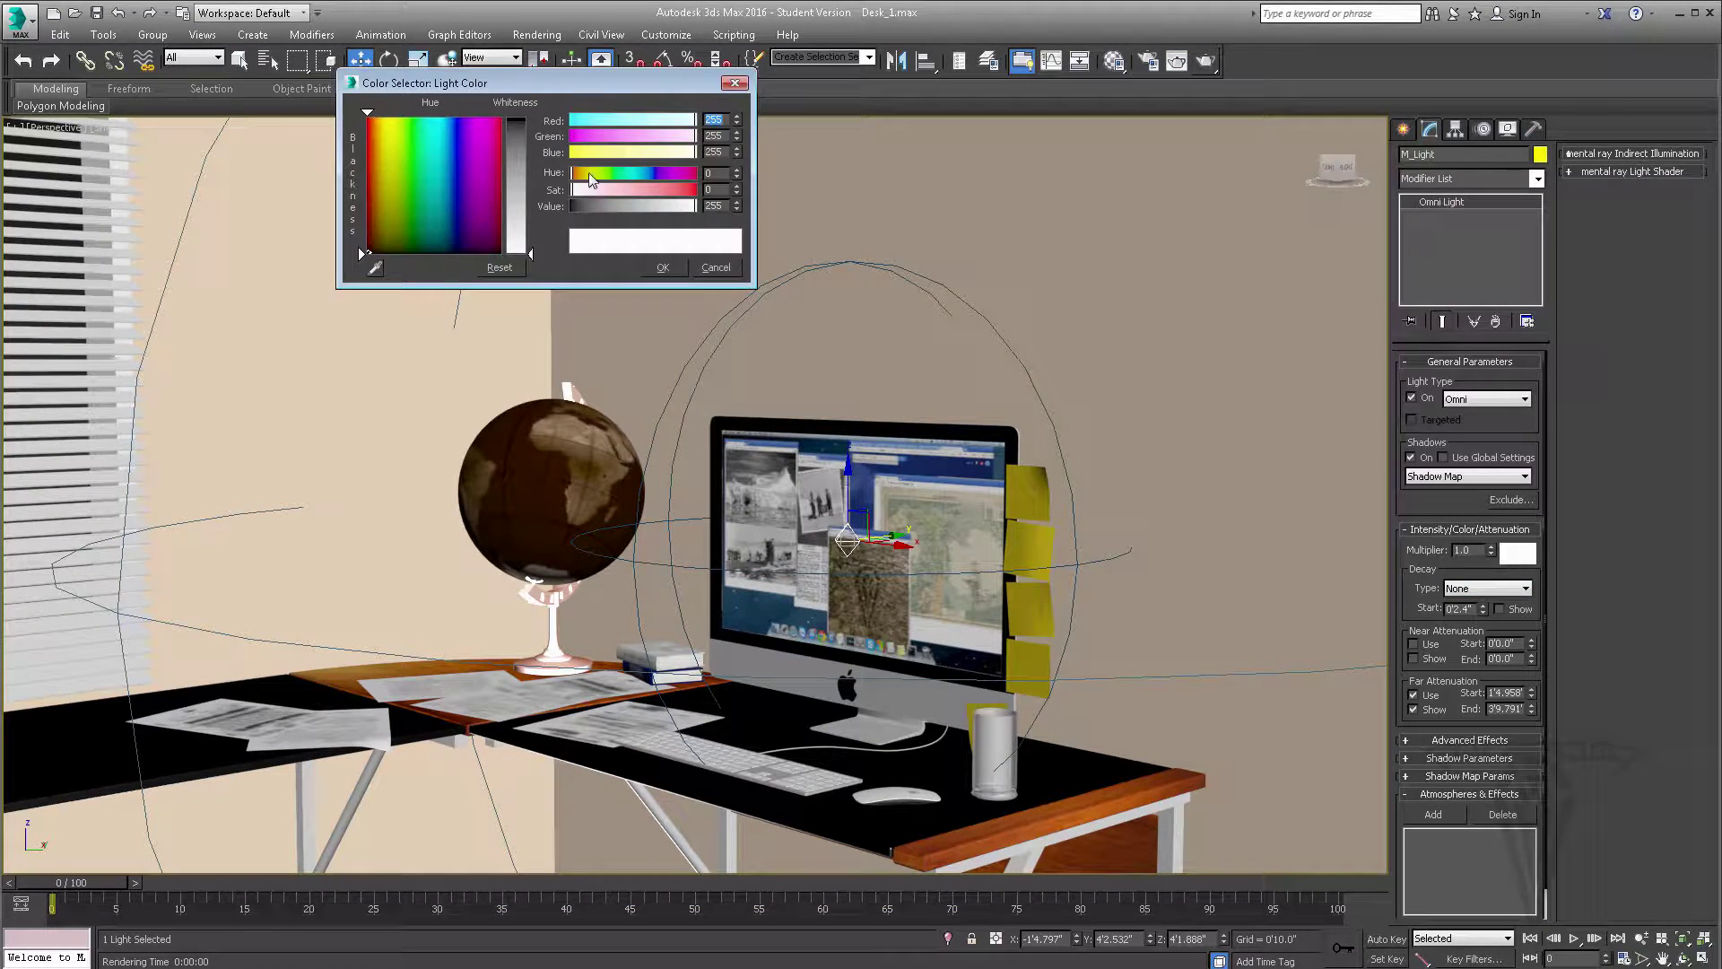
{"action": "left_click", "coordinate": [433, 117]}
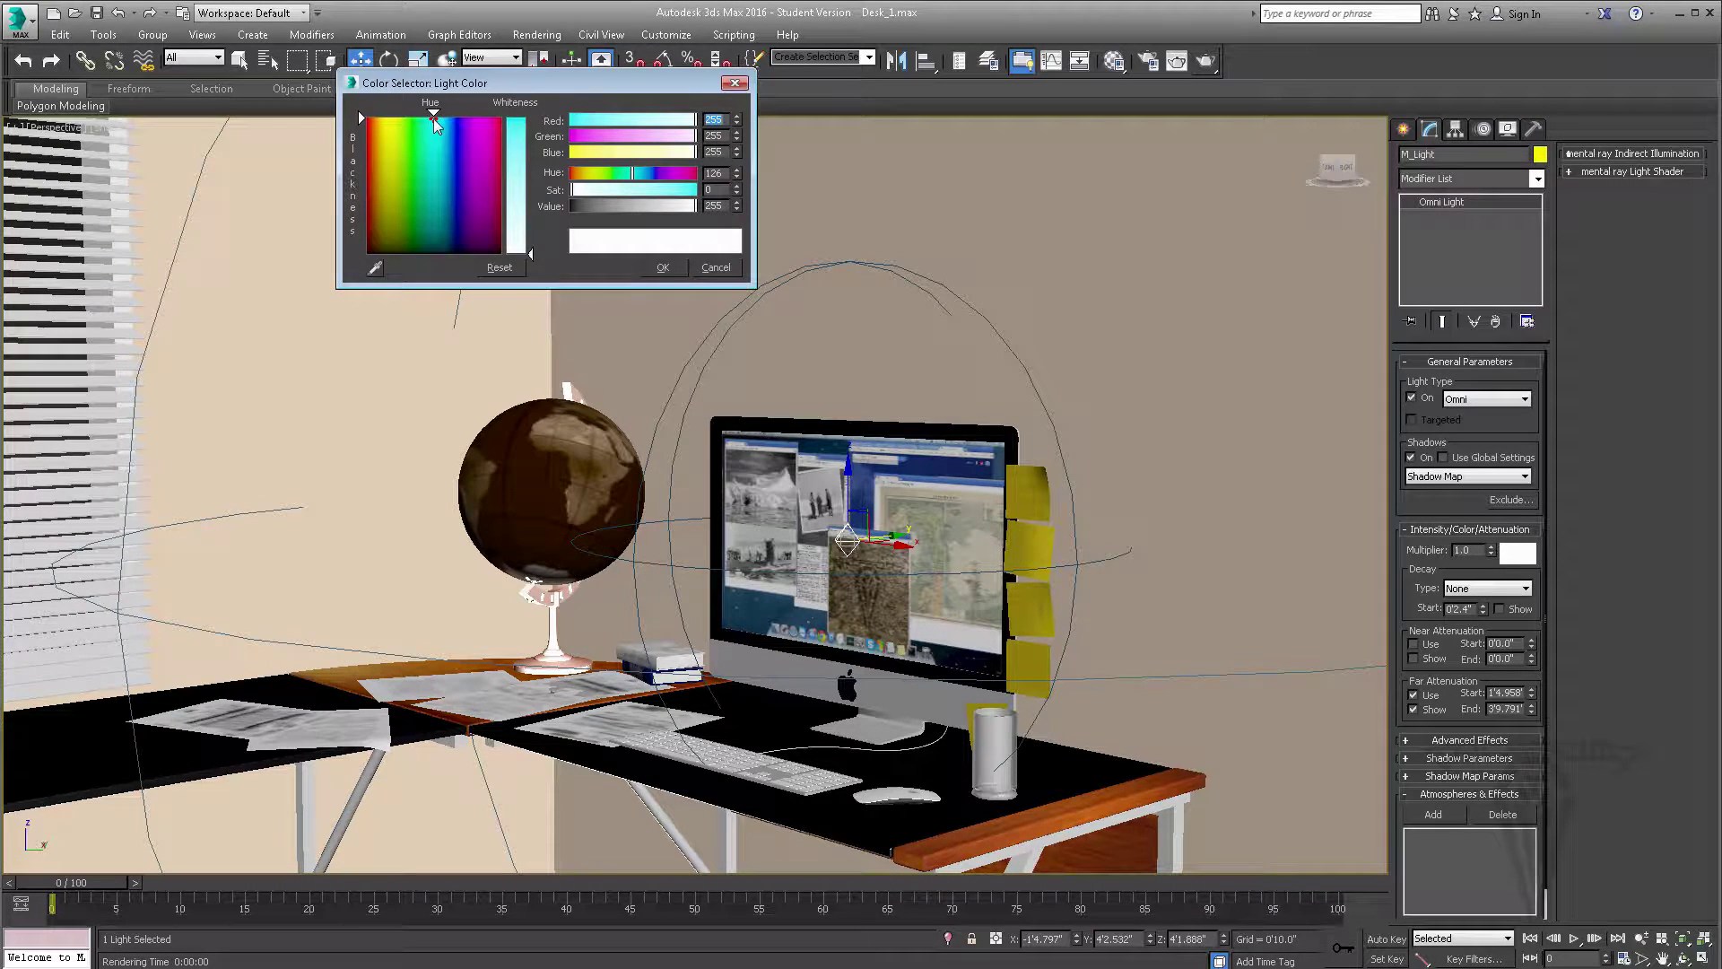
{"action": "left_click_drag", "start_coordinate": [437, 117], "coordinate": [444, 118]}
{"action": "left_click_drag", "start_coordinate": [531, 205], "coordinate": [532, 202]}
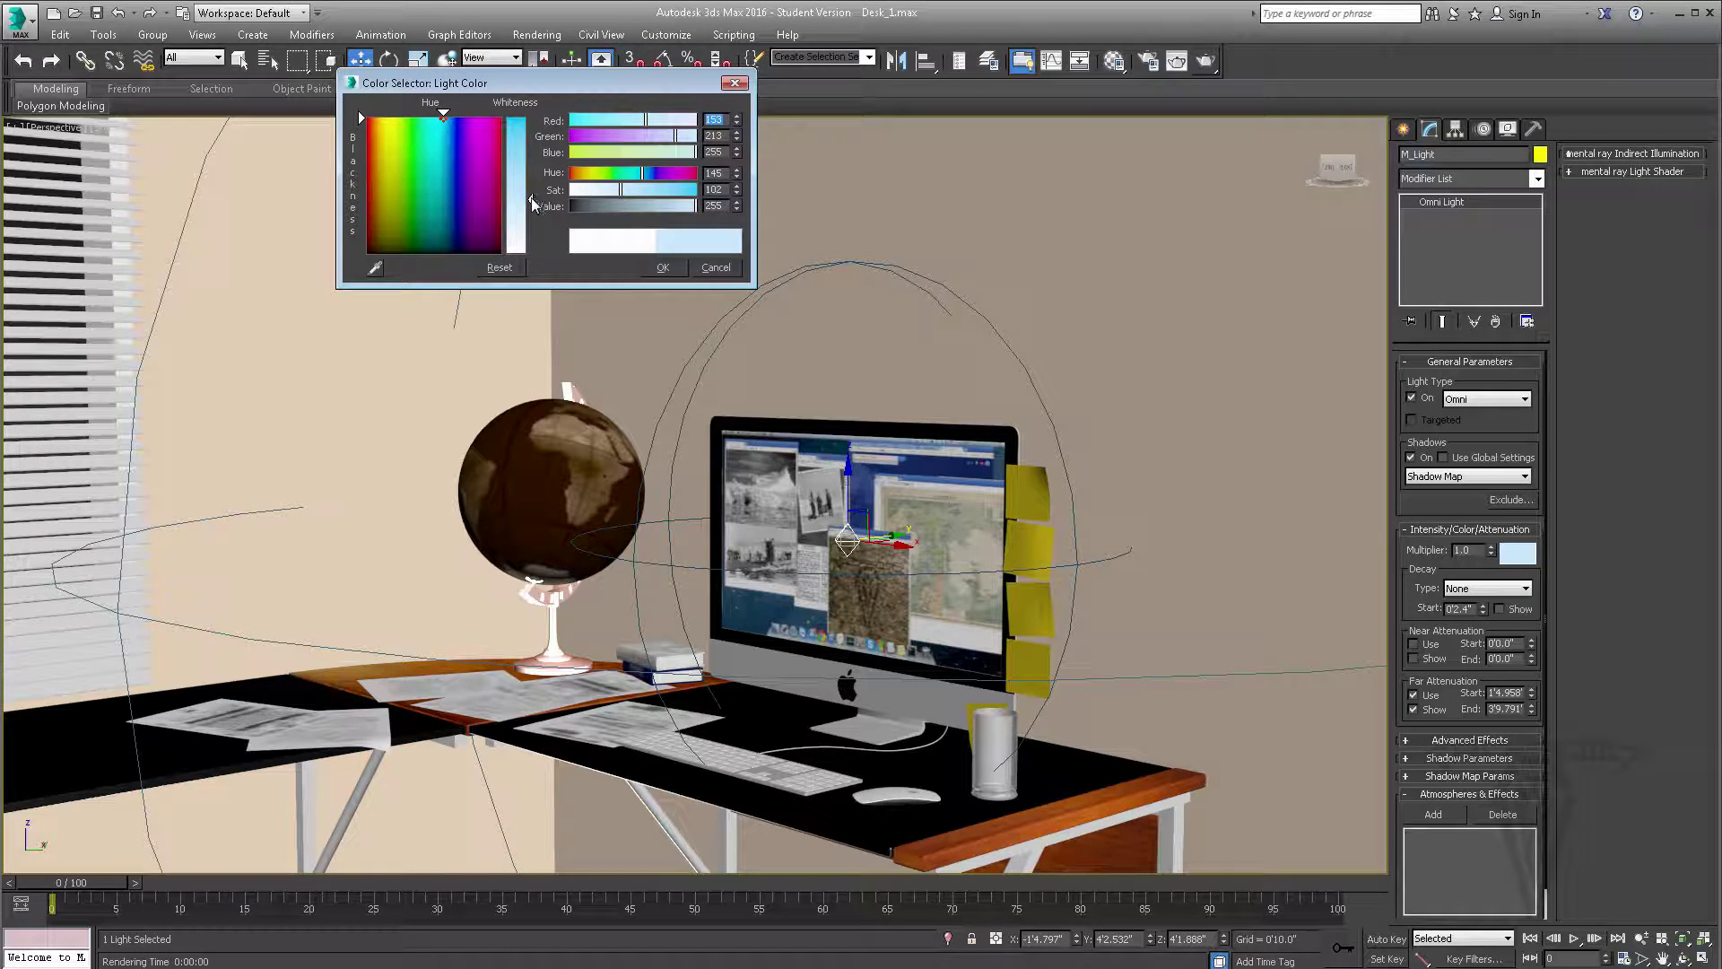
{"action": "left_click", "coordinate": [666, 268]}
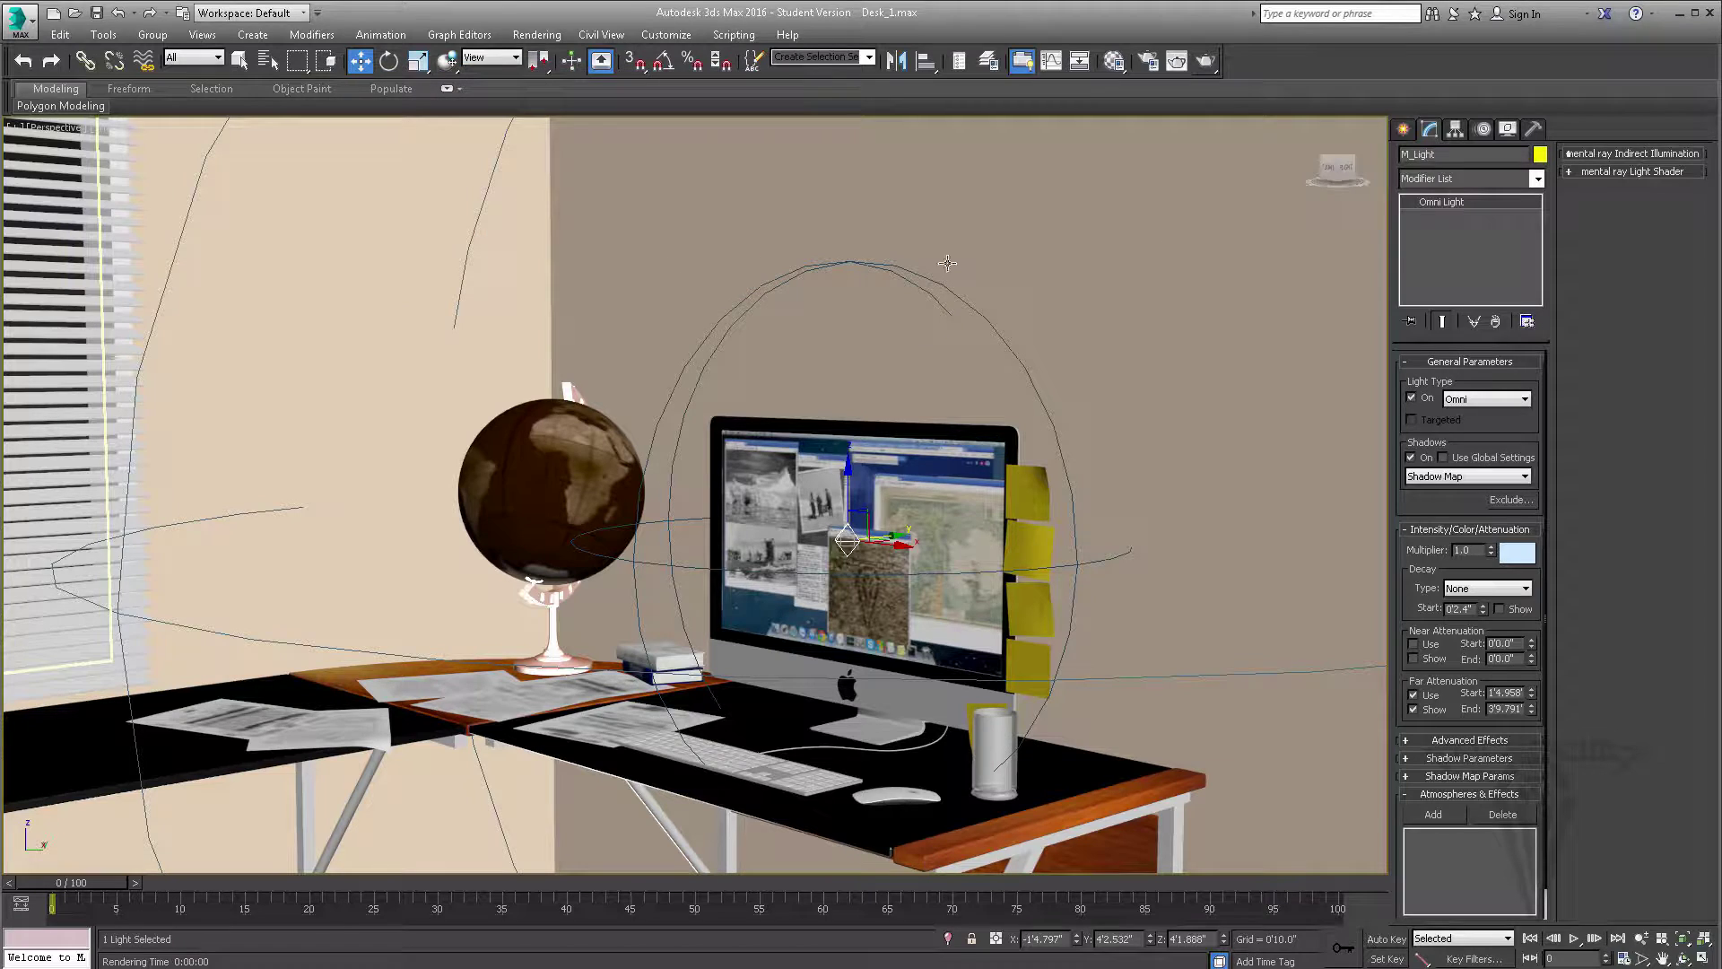
Step: Test-render the perspective view with the pale blue light colour, then cancel the render and close its window
{"action": "left_click", "coordinate": [1206, 61]}
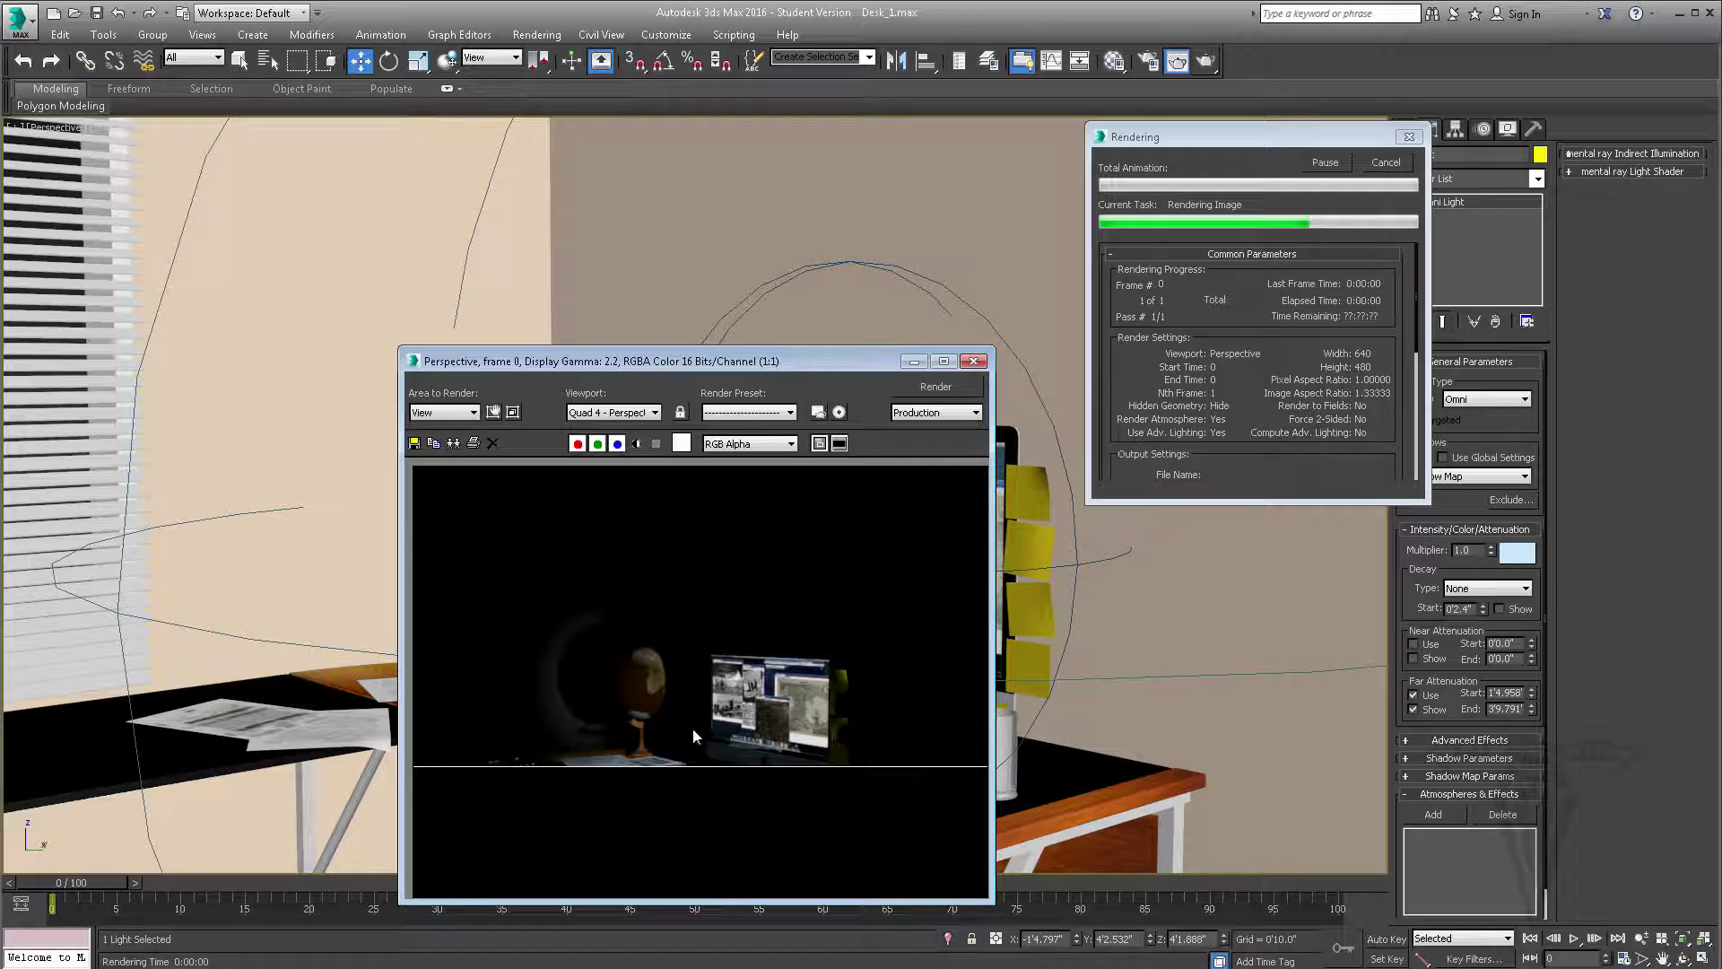
{"action": "left_click", "coordinate": [1370, 161]}
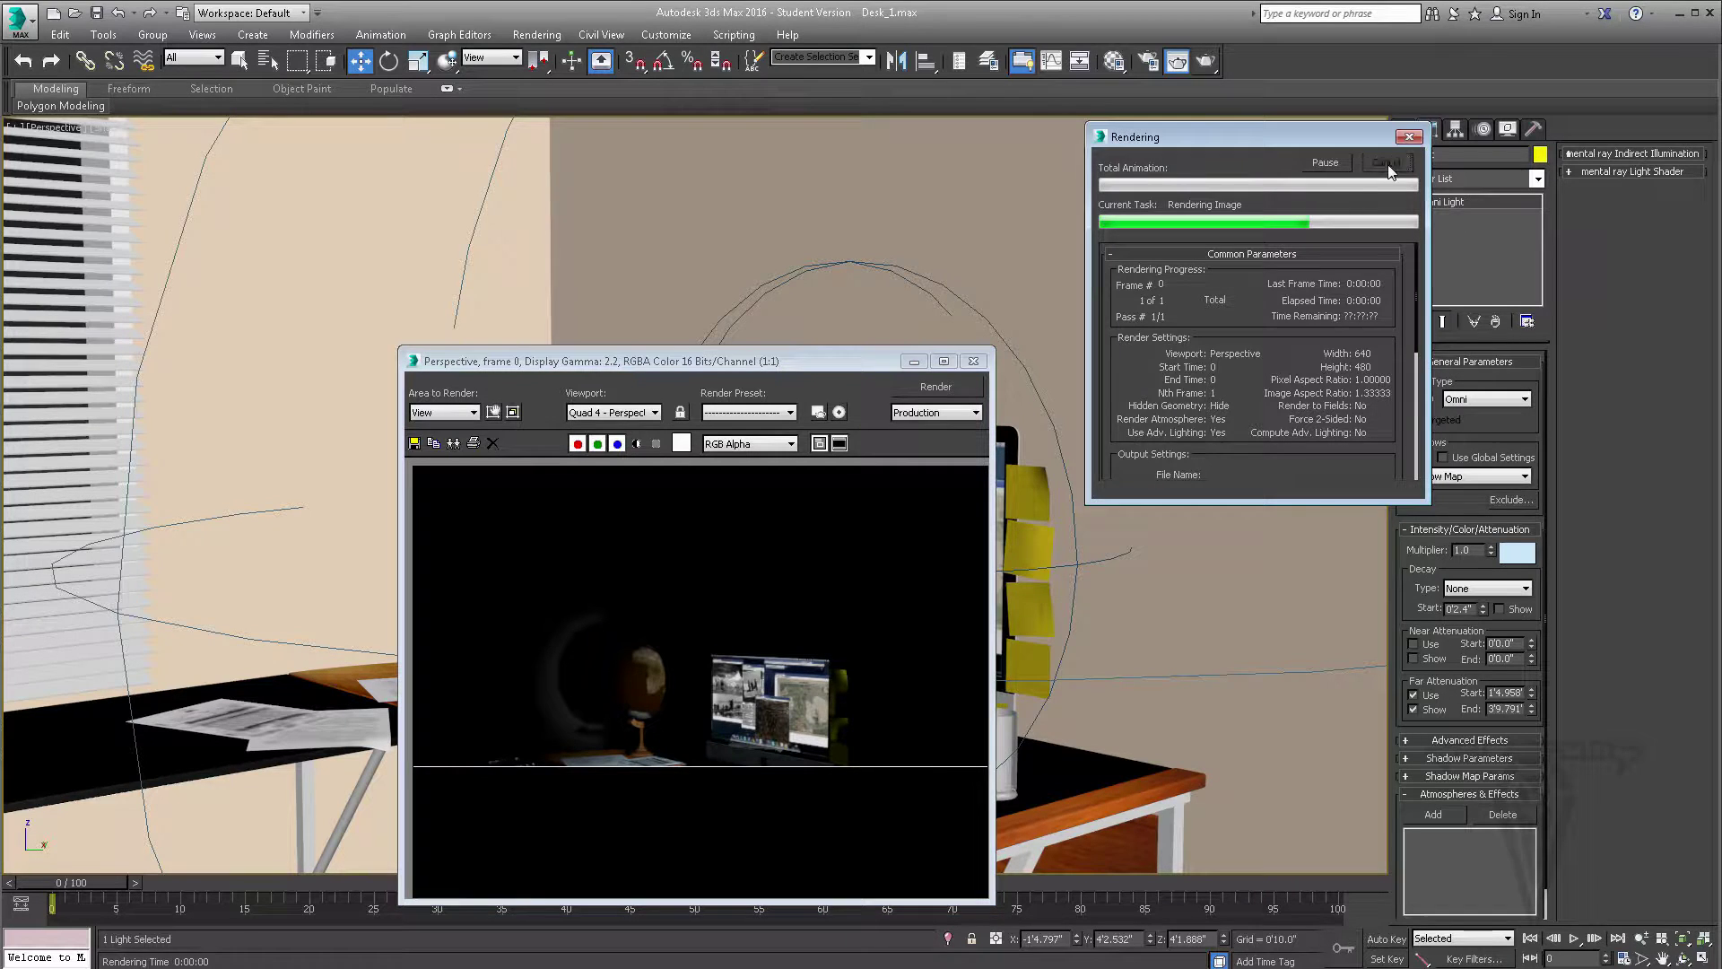
{"action": "left_click", "coordinate": [974, 361]}
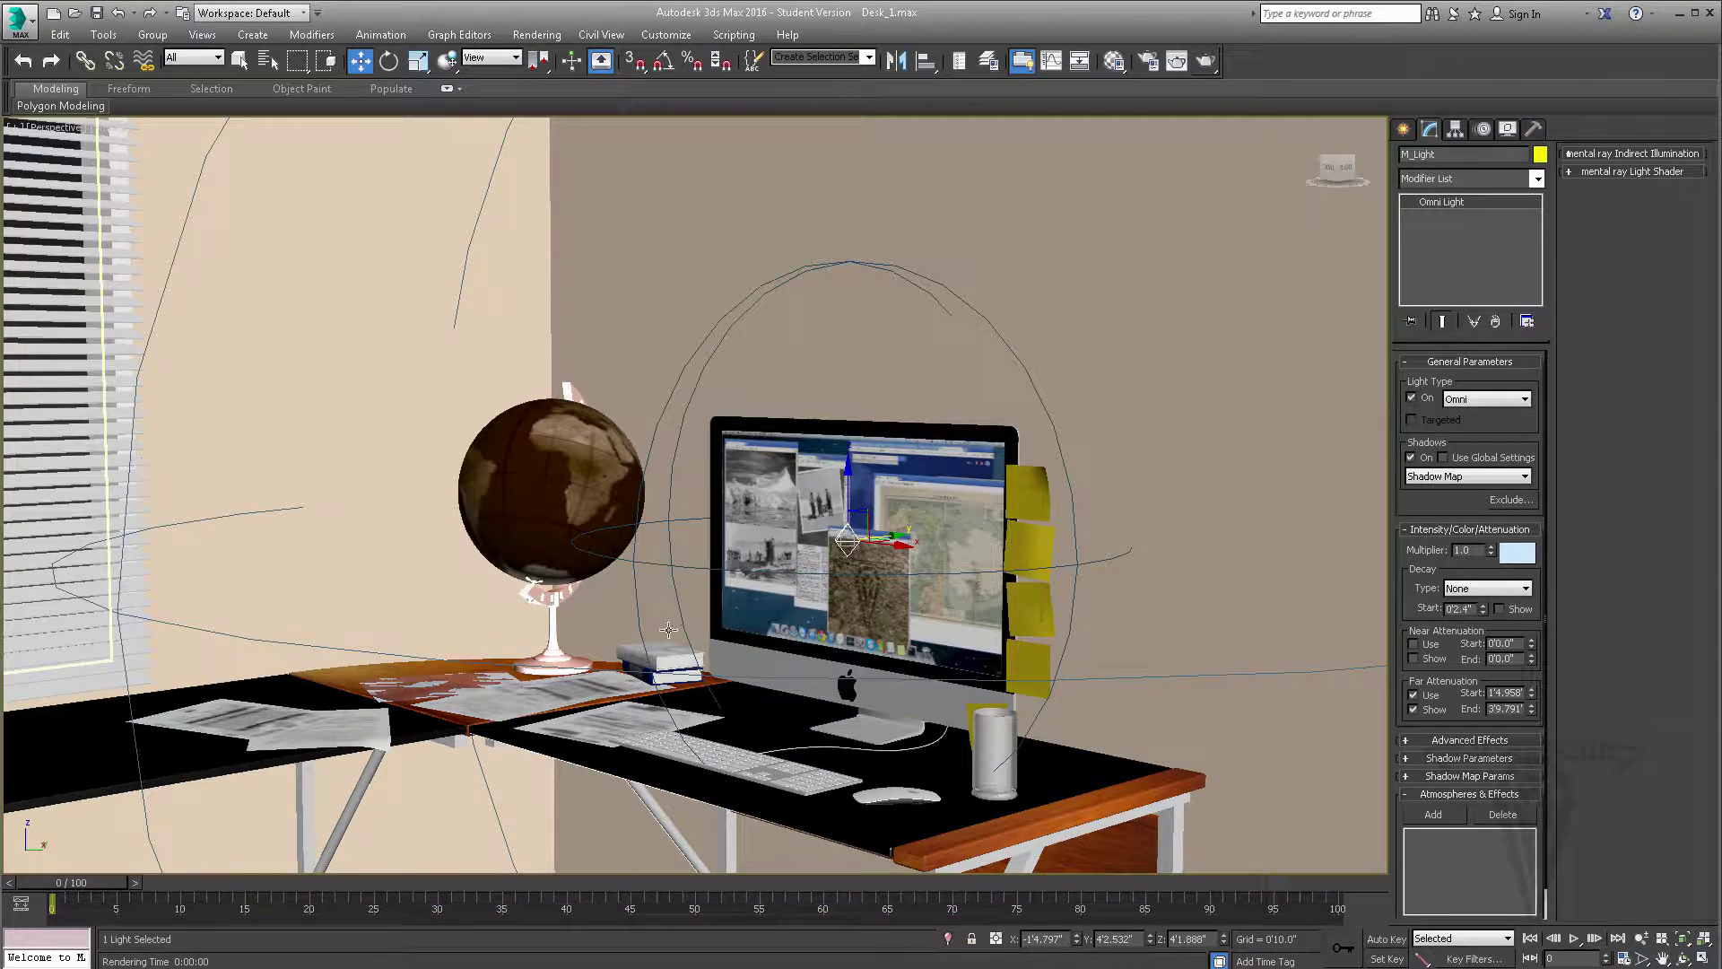
Step: Create a box in the Top view covering the room's whole footprint, about 10'5" by 10'5" and about 5.6" high
{"action": "scroll", "coordinate": [669, 638], "scroll_direction": "down", "scroll_amount": 6}
{"action": "middle_click_drag", "start_coordinate": [669, 644], "coordinate": [700, 660], "text": "alt"}
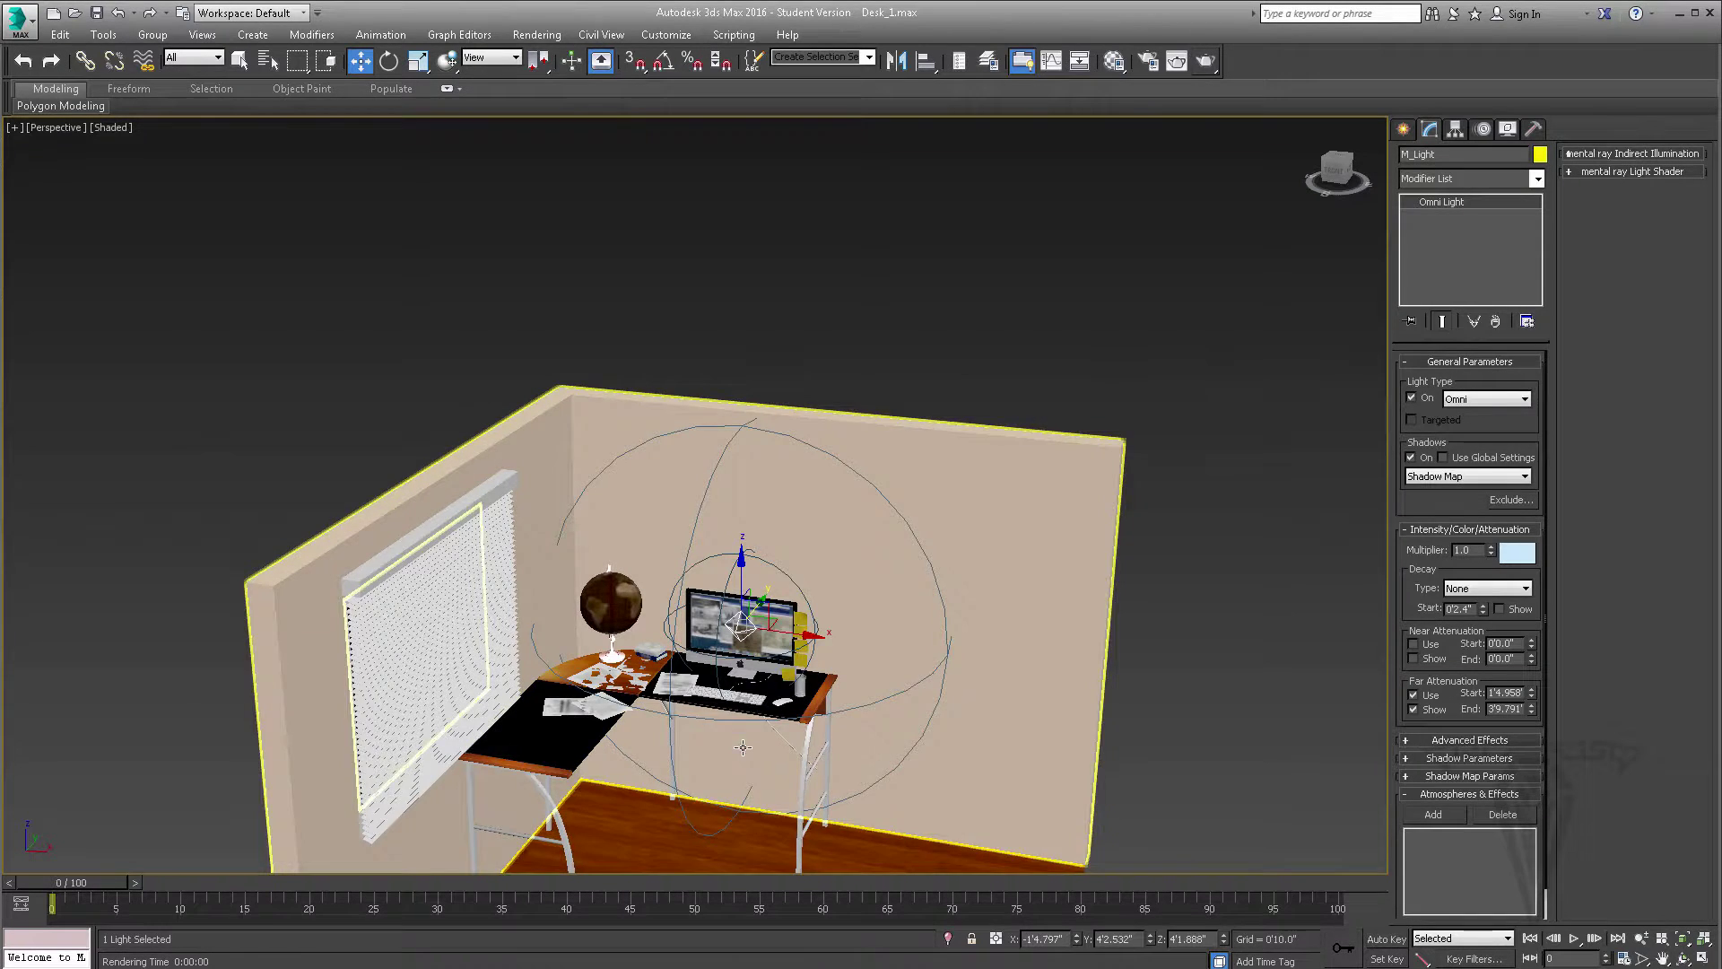
{"action": "middle_click_drag", "start_coordinate": [644, 733], "coordinate": [585, 652]}
{"action": "scroll", "coordinate": [585, 652], "scroll_direction": "down", "scroll_amount": 3}
{"action": "scroll", "coordinate": [585, 652], "scroll_direction": "up", "scroll_amount": 3}
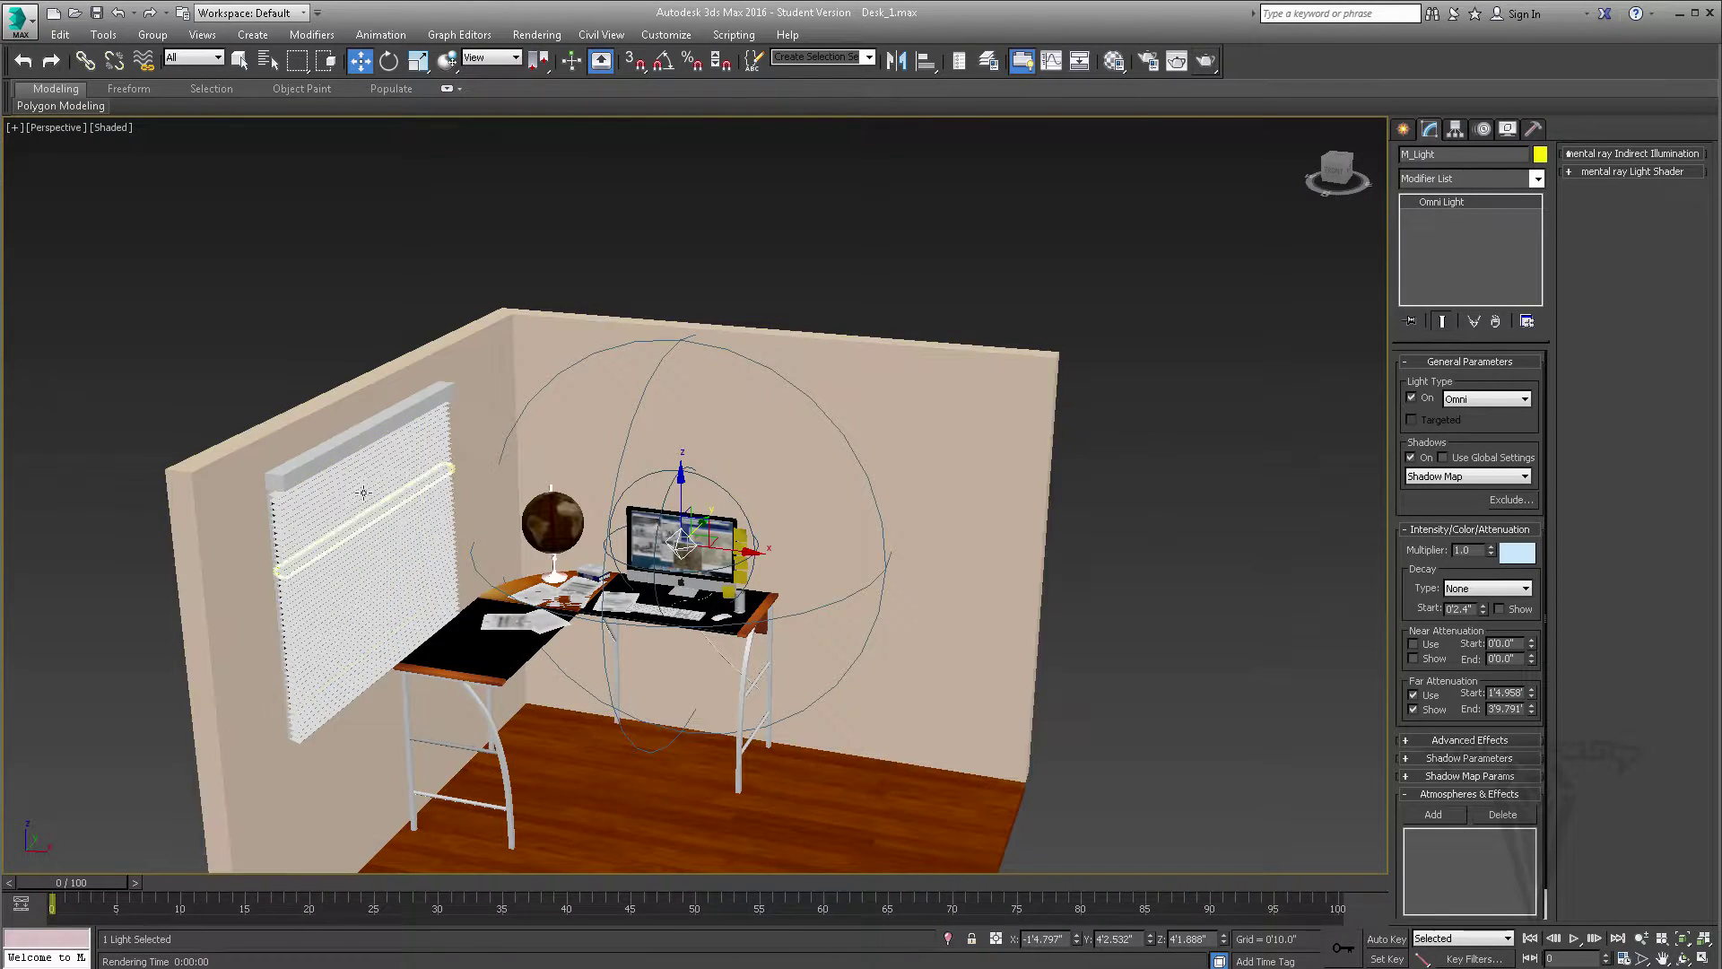
{"action": "middle_click_drag", "start_coordinate": [530, 473], "coordinate": [541, 446]}
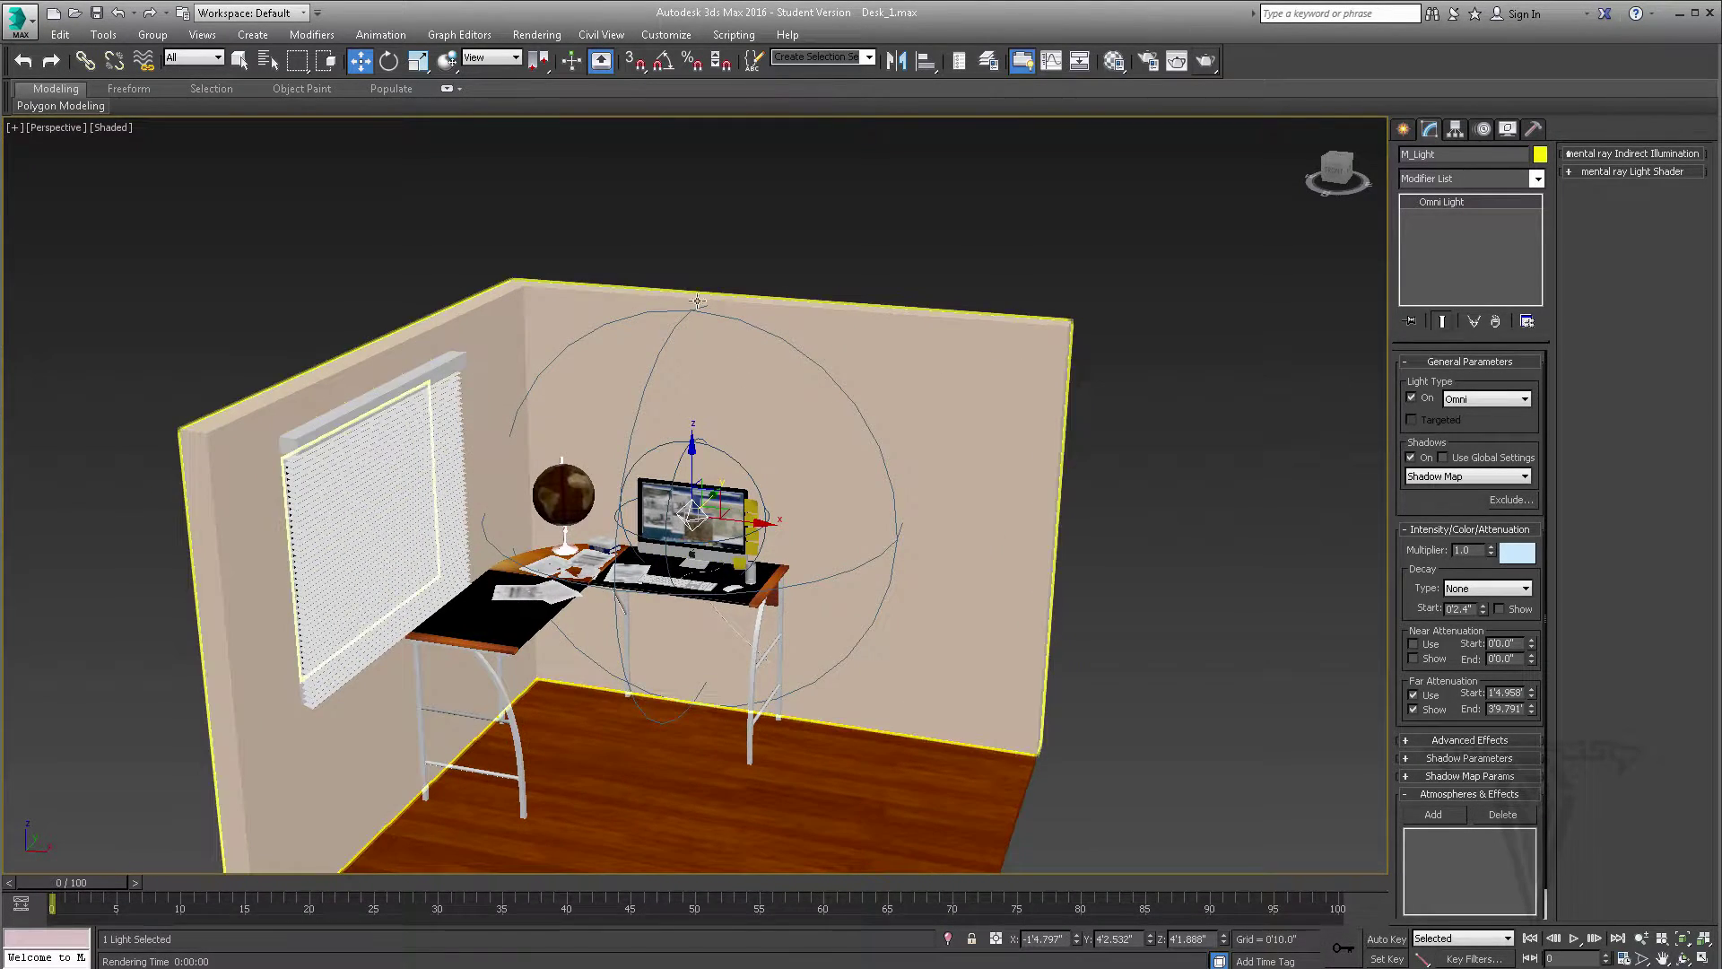
{"action": "key", "text": "alt+w"}
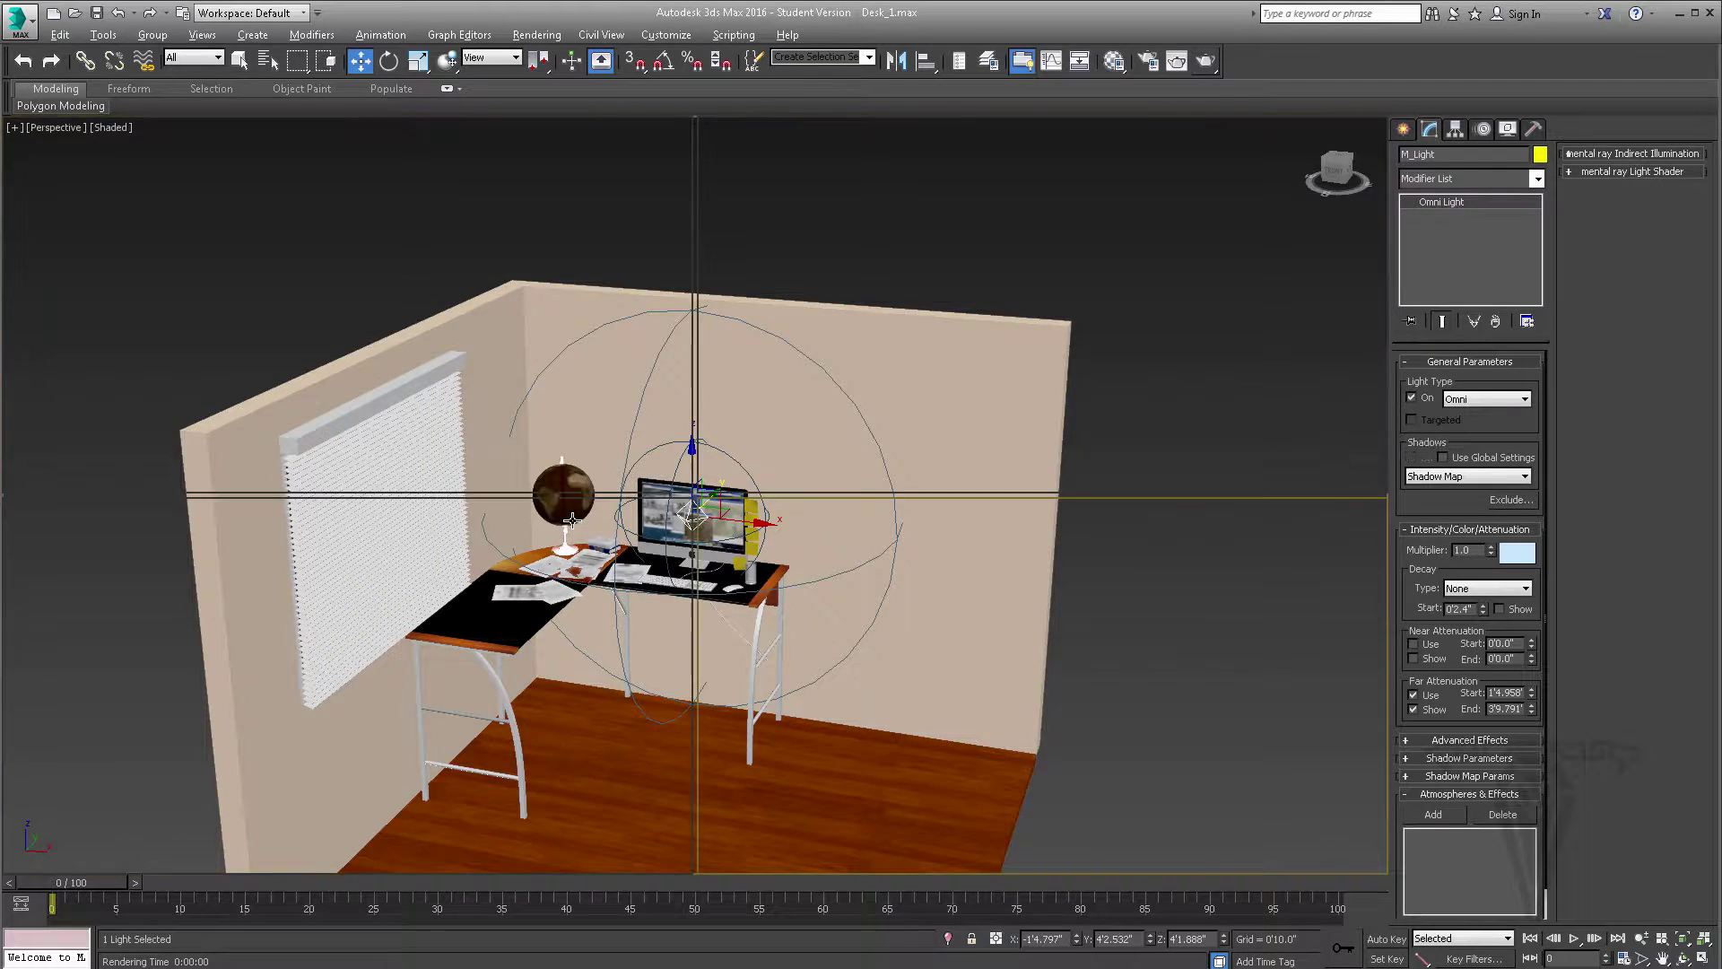
{"action": "middle_click_drag", "start_coordinate": [332, 303], "coordinate": [342, 292]}
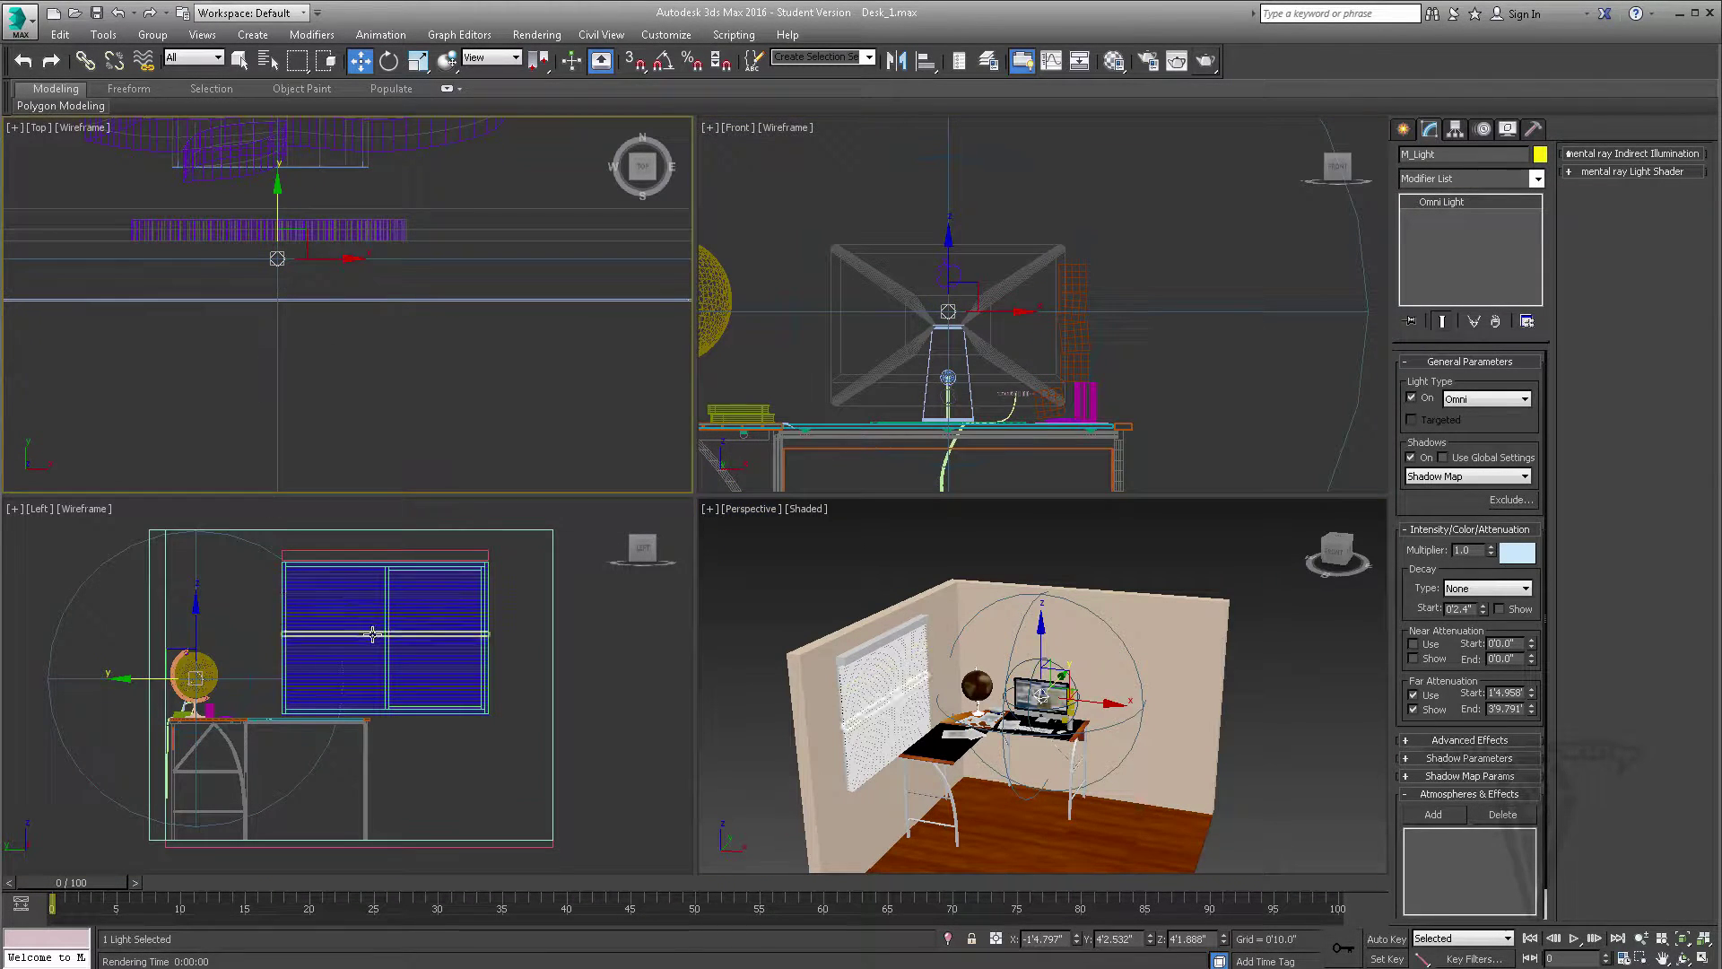
{"action": "middle_click_drag", "start_coordinate": [373, 634], "coordinate": [376, 632]}
{"action": "middle_click_drag", "start_coordinate": [392, 361], "coordinate": [357, 446]}
{"action": "scroll", "coordinate": [357, 446], "scroll_direction": "down", "scroll_amount": 7}
{"action": "middle_click_drag", "start_coordinate": [967, 375], "coordinate": [925, 387]}
{"action": "middle_click_drag", "start_coordinate": [474, 358], "coordinate": [414, 307]}
{"action": "scroll", "coordinate": [474, 334], "scroll_direction": "down", "scroll_amount": 5}
{"action": "scroll", "coordinate": [368, 193], "scroll_direction": "down", "scroll_amount": 8}
{"action": "scroll", "coordinate": [388, 224], "scroll_direction": "up", "scroll_amount": 4}
{"action": "scroll", "coordinate": [414, 307], "scroll_direction": "up", "scroll_amount": 3}
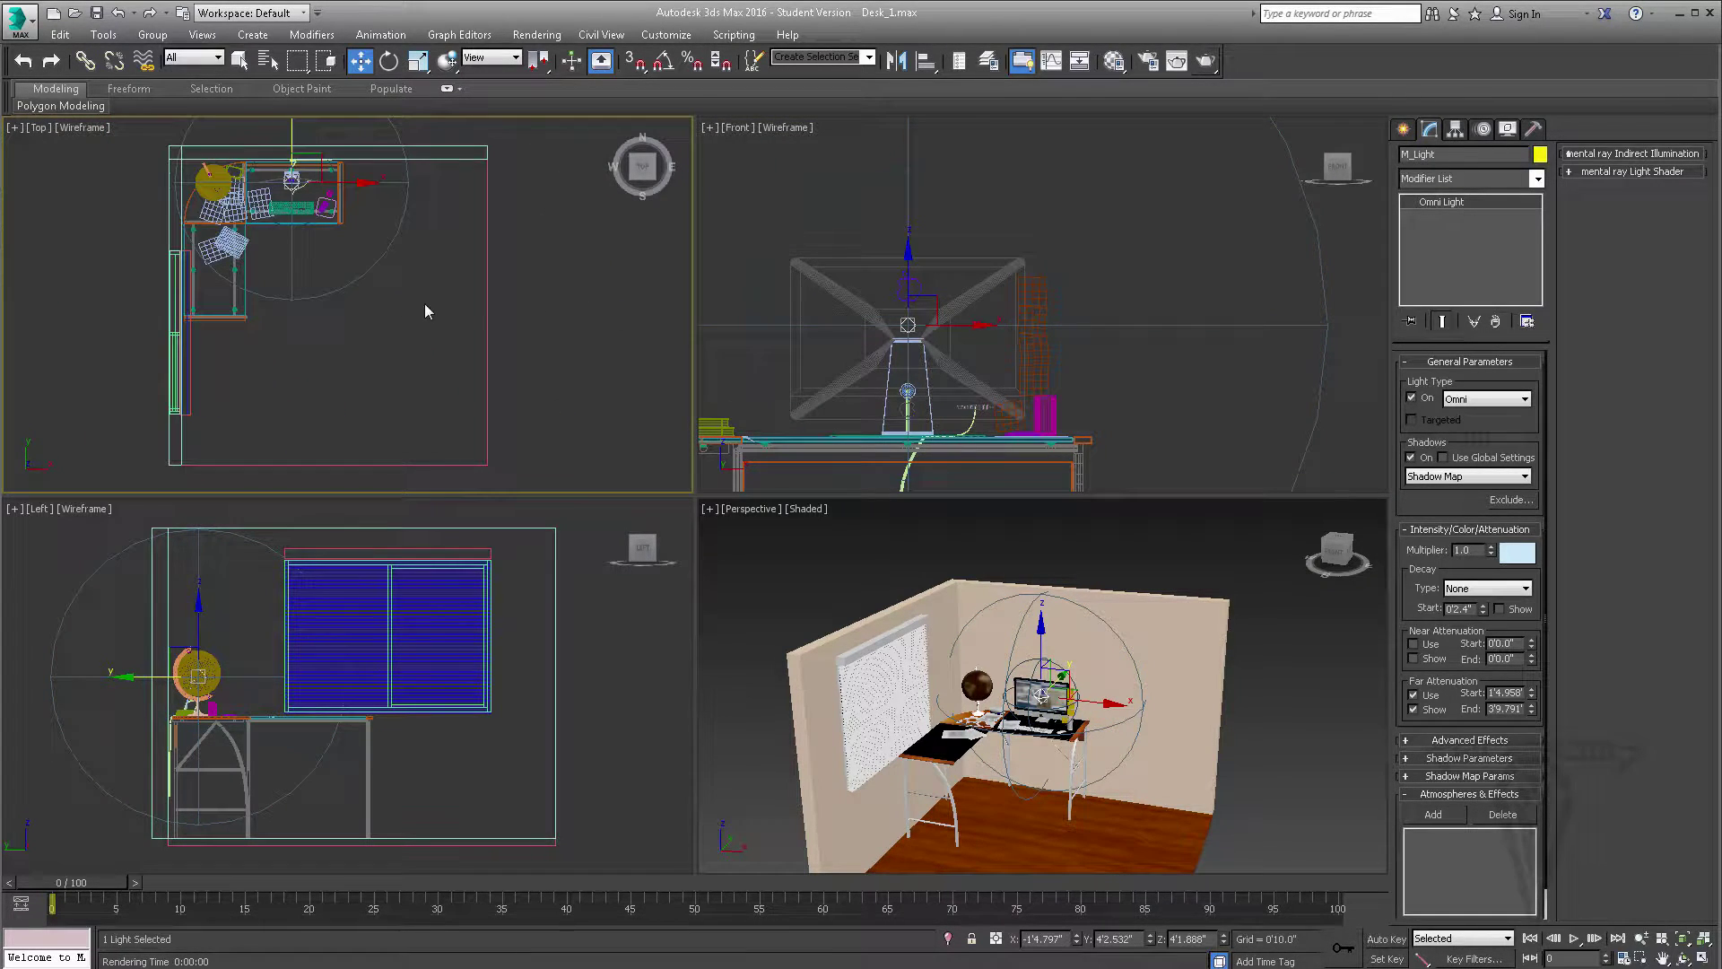
{"action": "left_click", "coordinate": [1404, 128]}
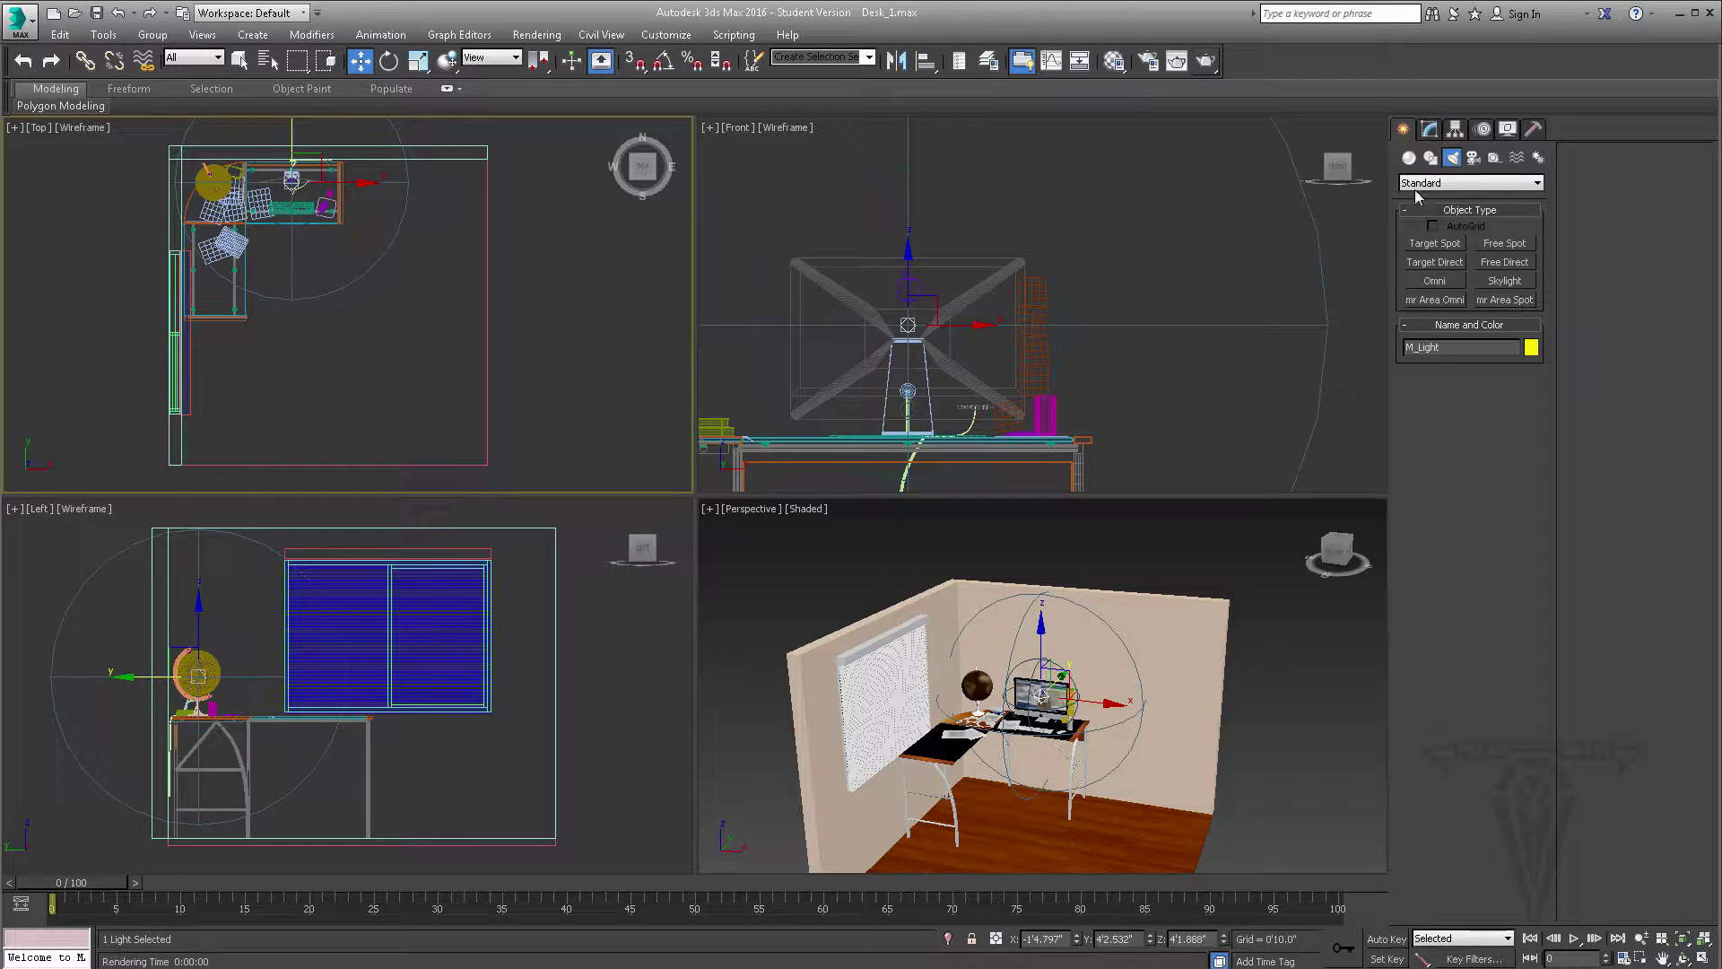
{"action": "left_click", "coordinate": [1409, 158]}
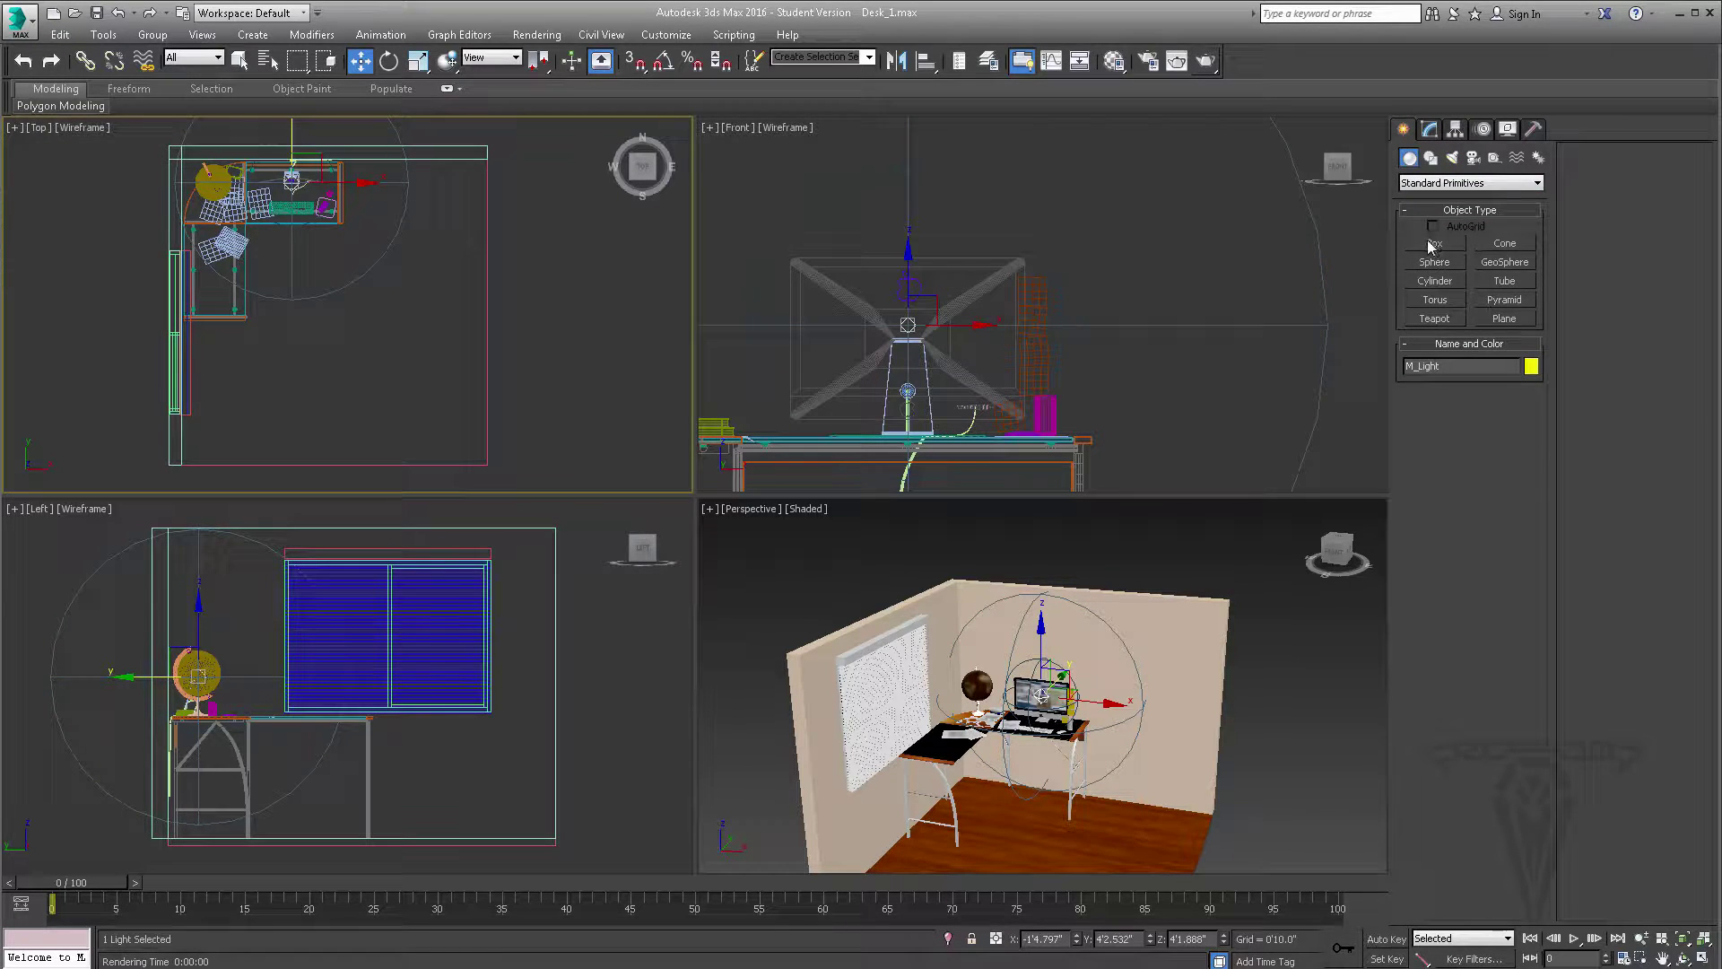
{"action": "left_click", "coordinate": [1435, 243]}
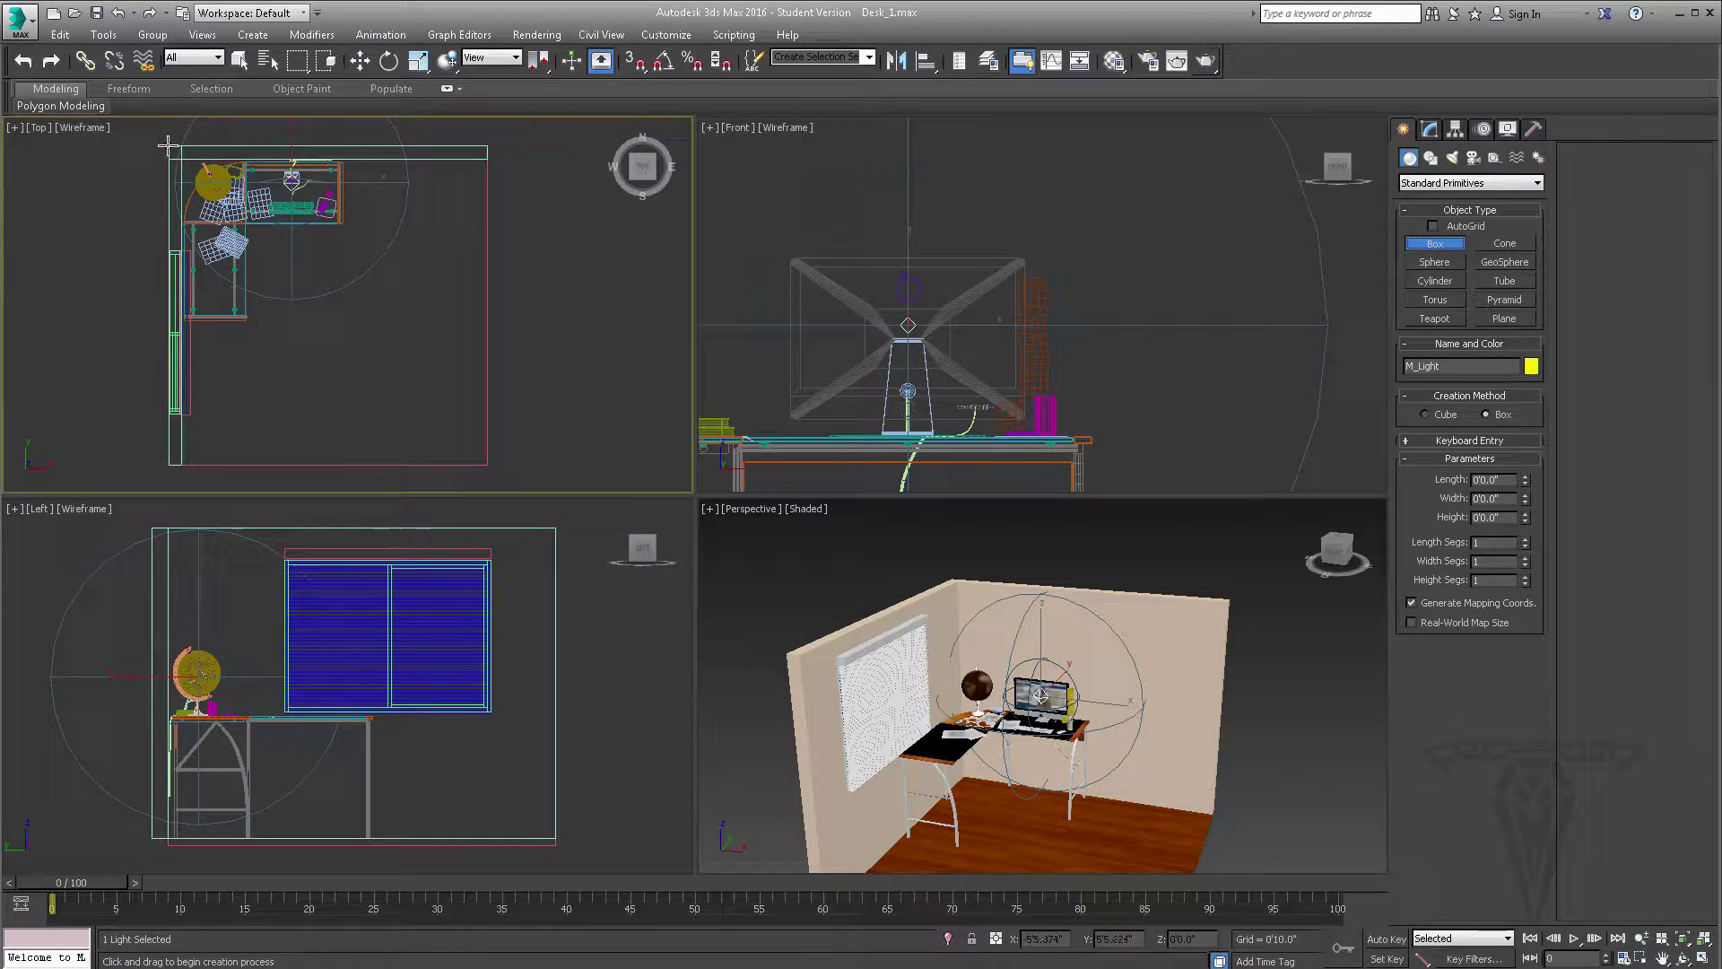
{"action": "left_click_drag", "start_coordinate": [167, 146], "coordinate": [487, 464]}
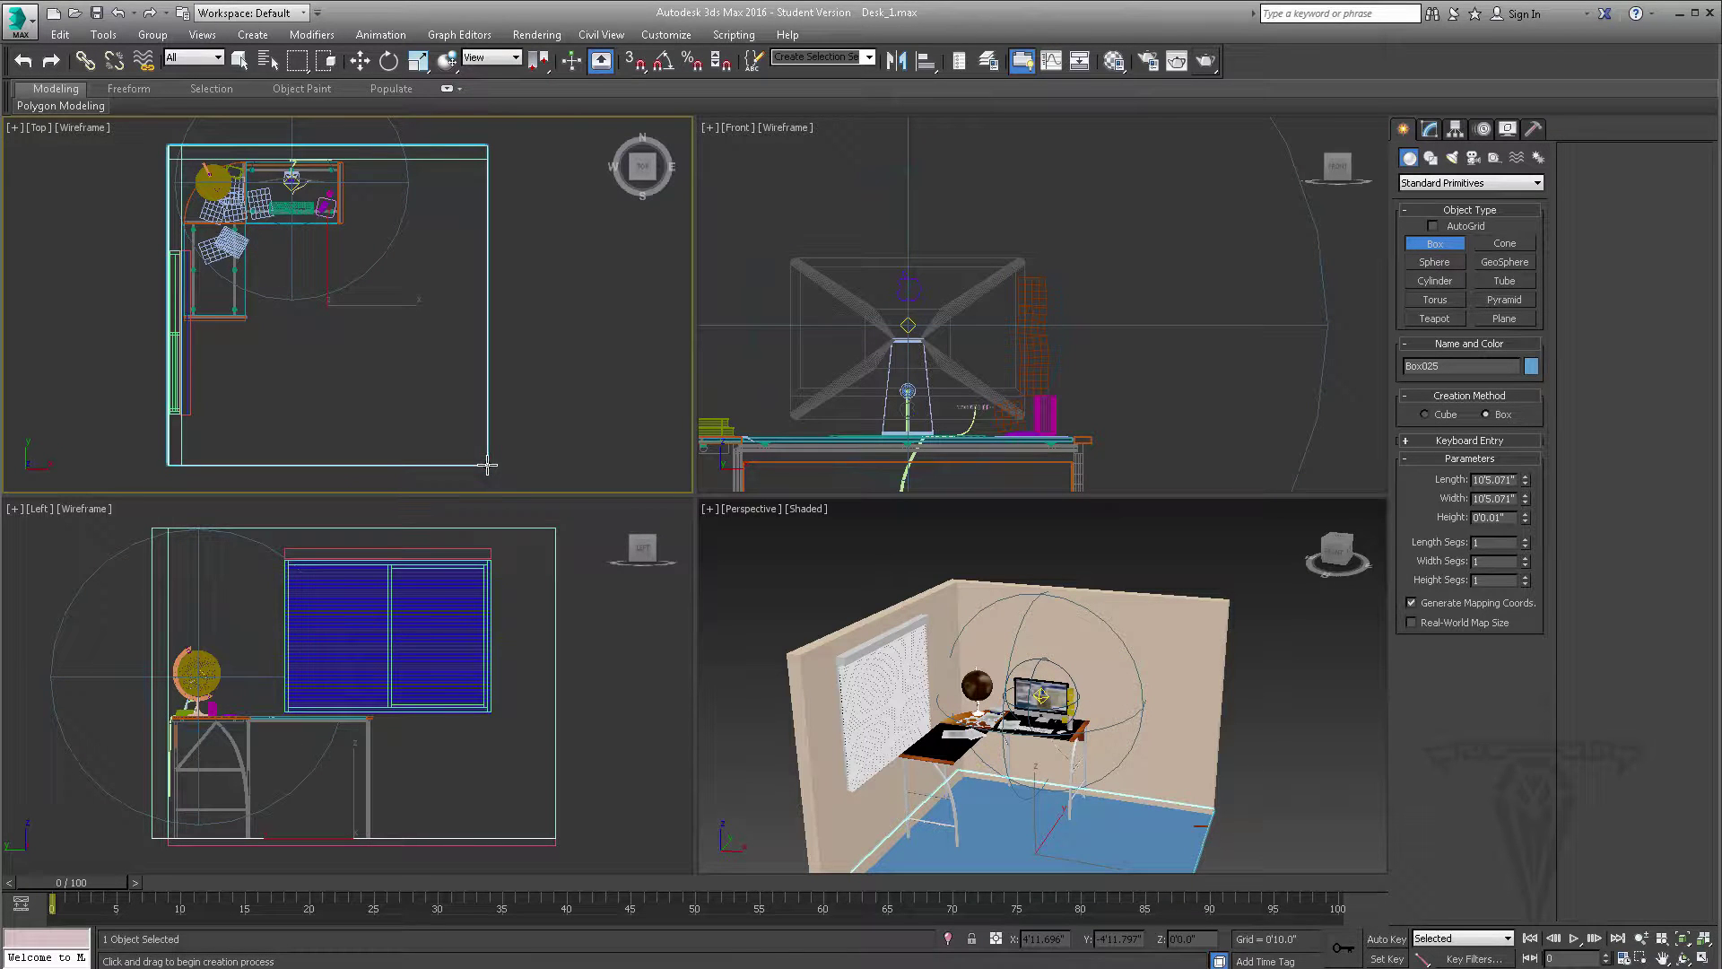
{"action": "left_click", "coordinate": [480, 450]}
Step: Raise the new box to the top of the walls as a ceiling, at a height of about 7'11.4"
{"action": "left_click", "coordinate": [359, 60]}
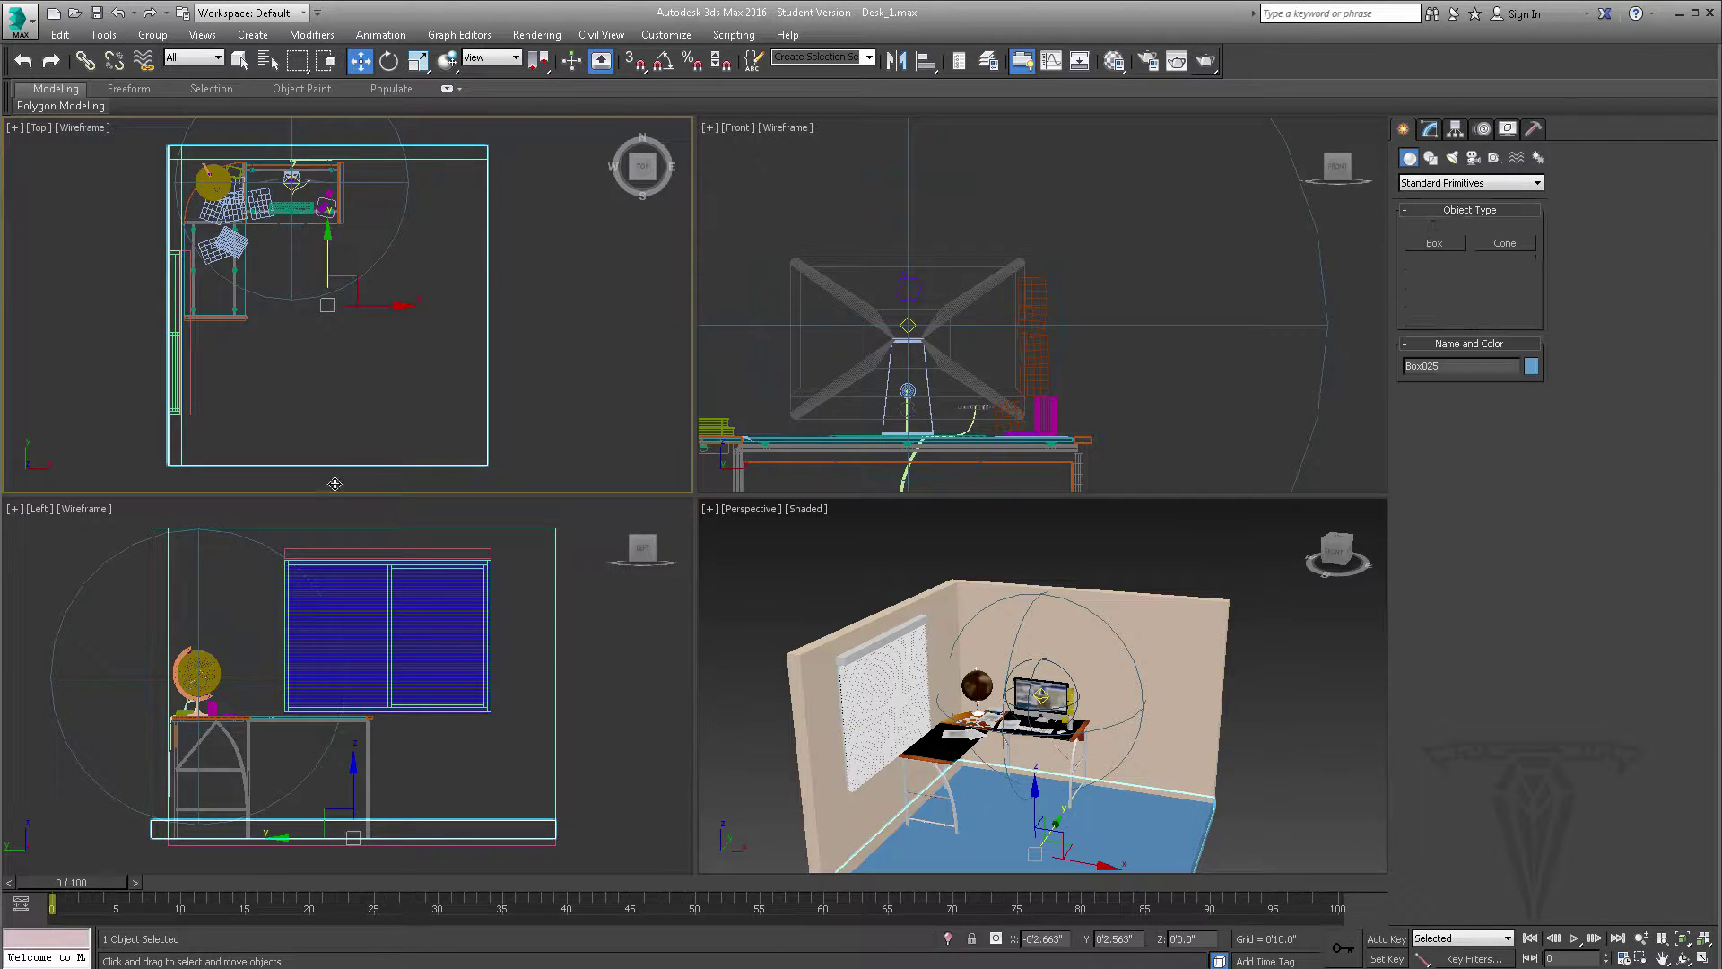
{"action": "left_click_drag", "start_coordinate": [357, 786], "coordinate": [346, 468]}
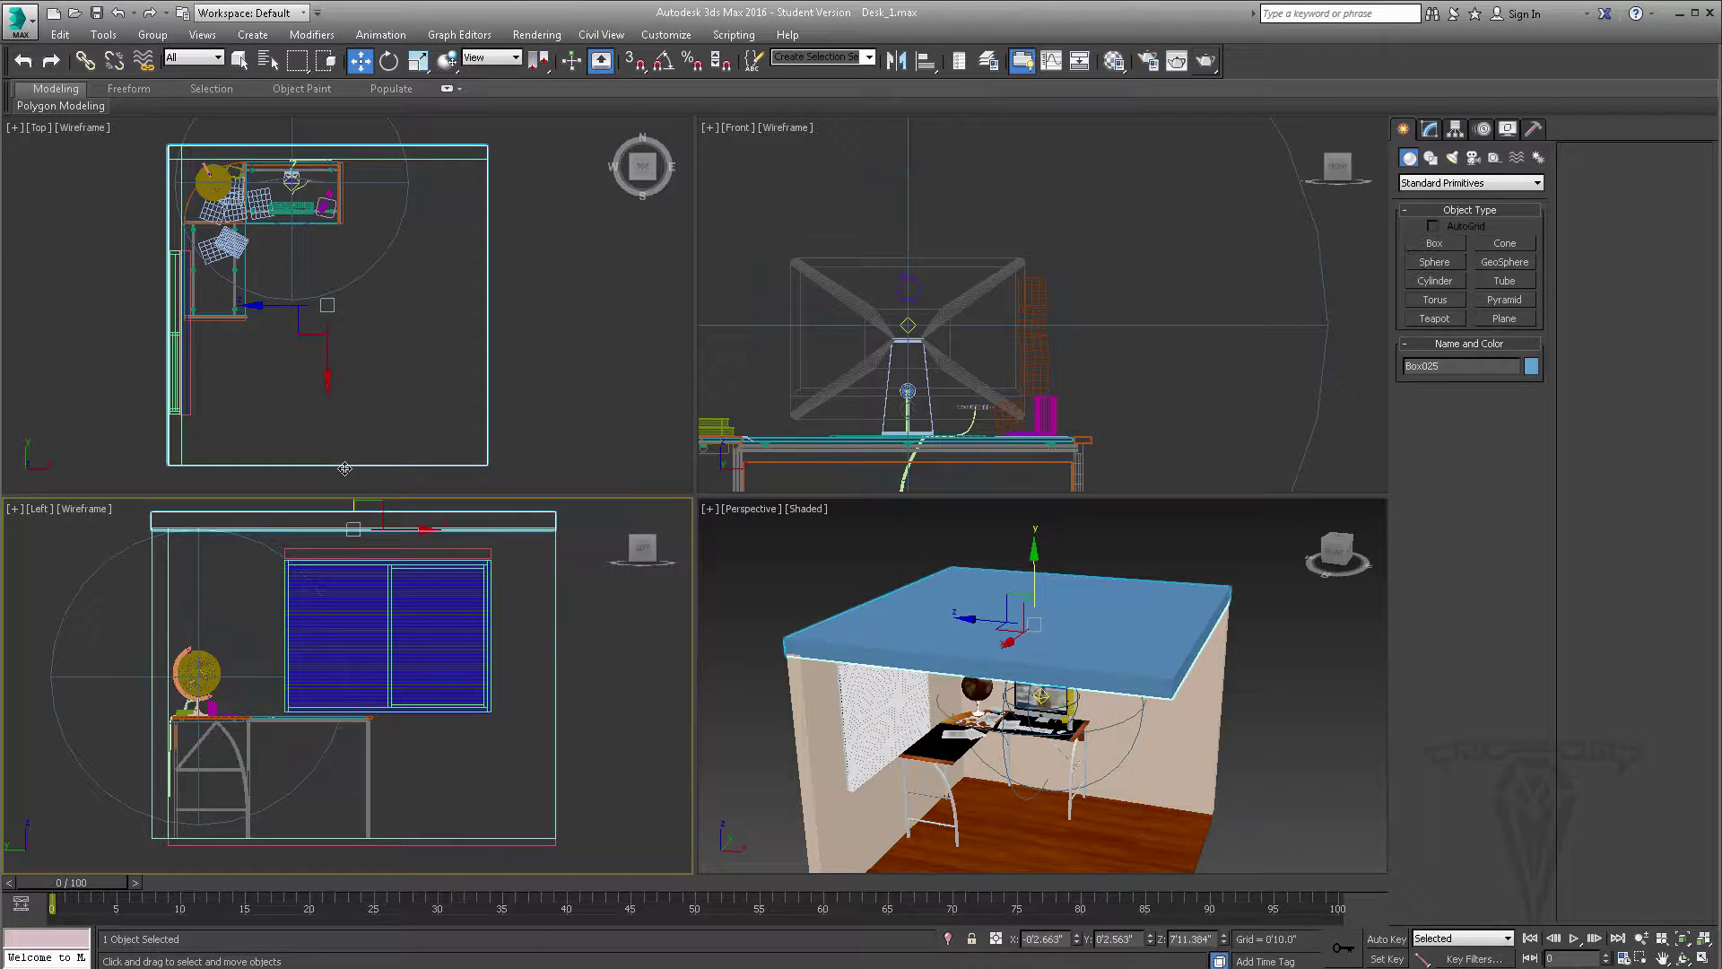
{"action": "right_click", "coordinate": [987, 783]}
{"action": "middle_click_drag", "start_coordinate": [988, 783], "coordinate": [1002, 718], "text": "alt"}
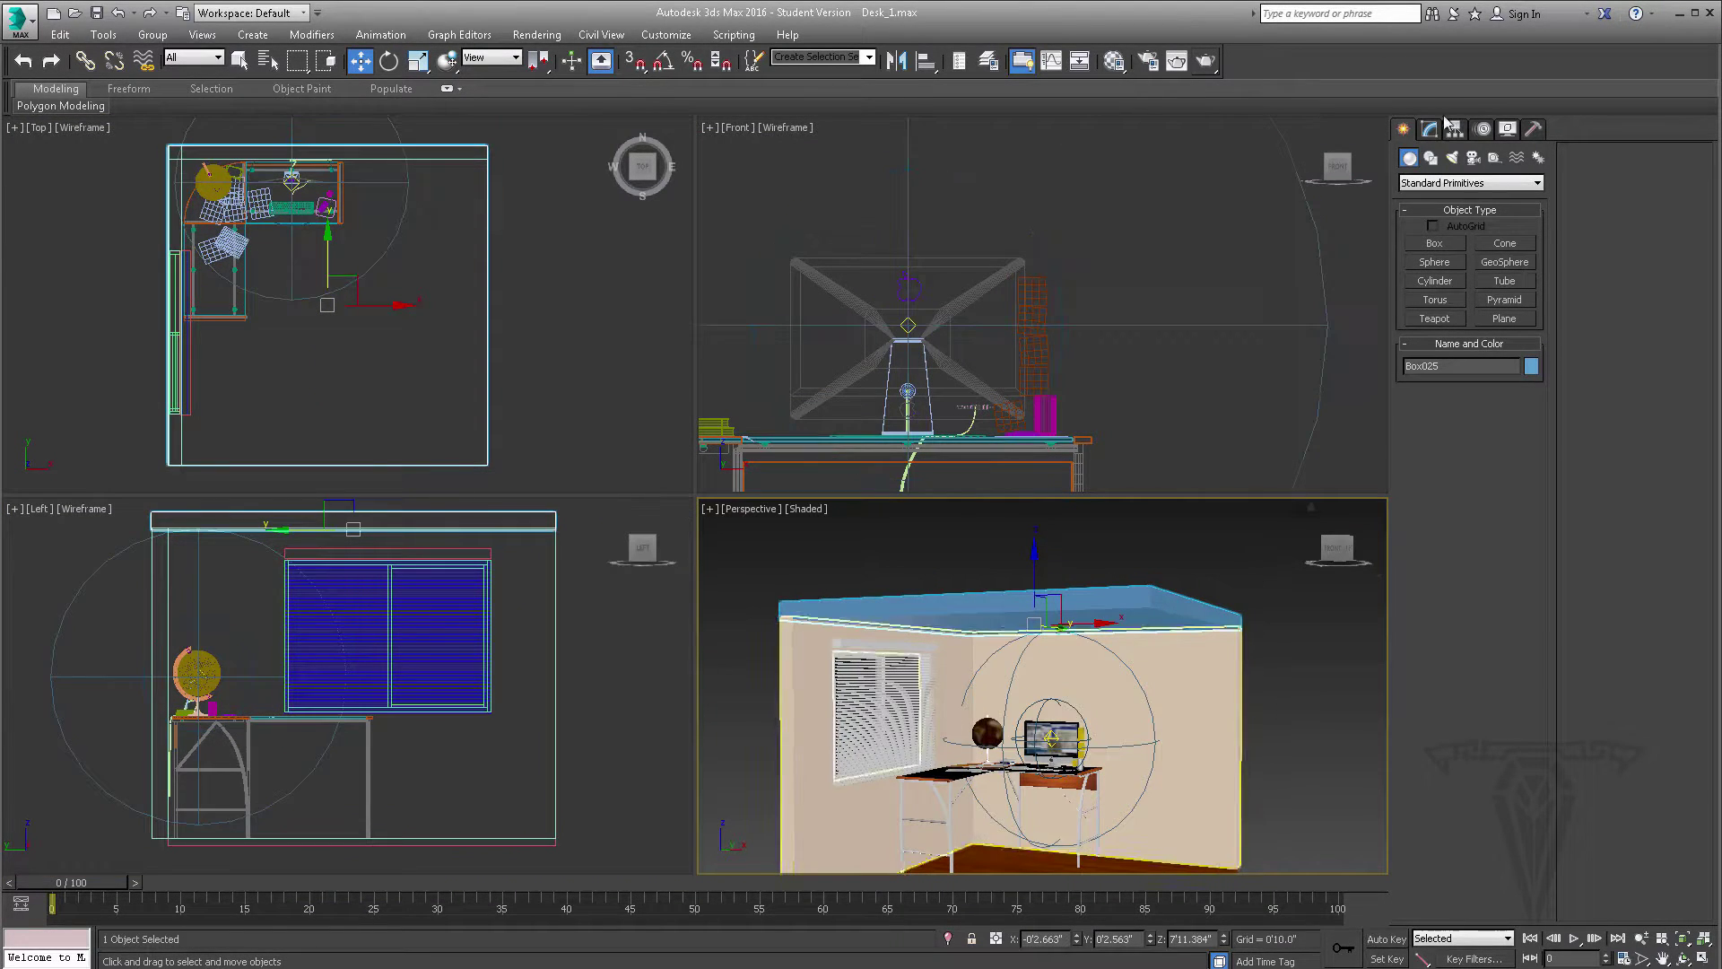
Step: Apply the beige wall material named standard to the ceiling box and close the Material Editor
{"action": "left_click", "coordinate": [1429, 130]}
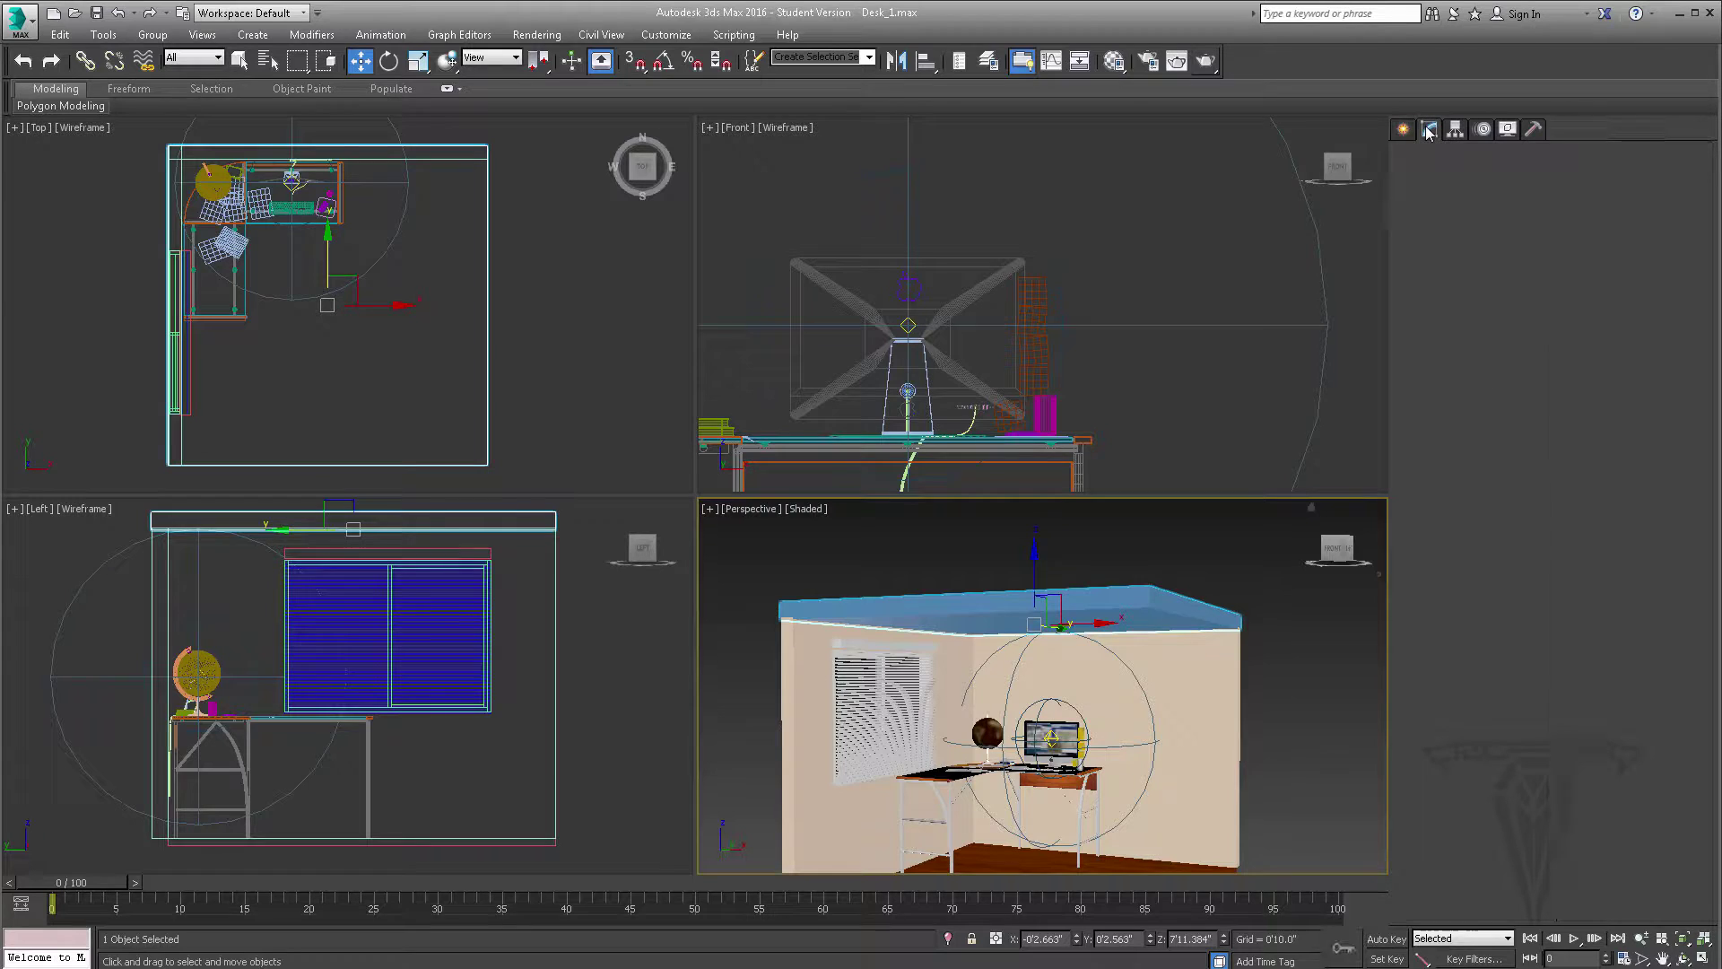
{"action": "left_click", "coordinate": [1113, 61]}
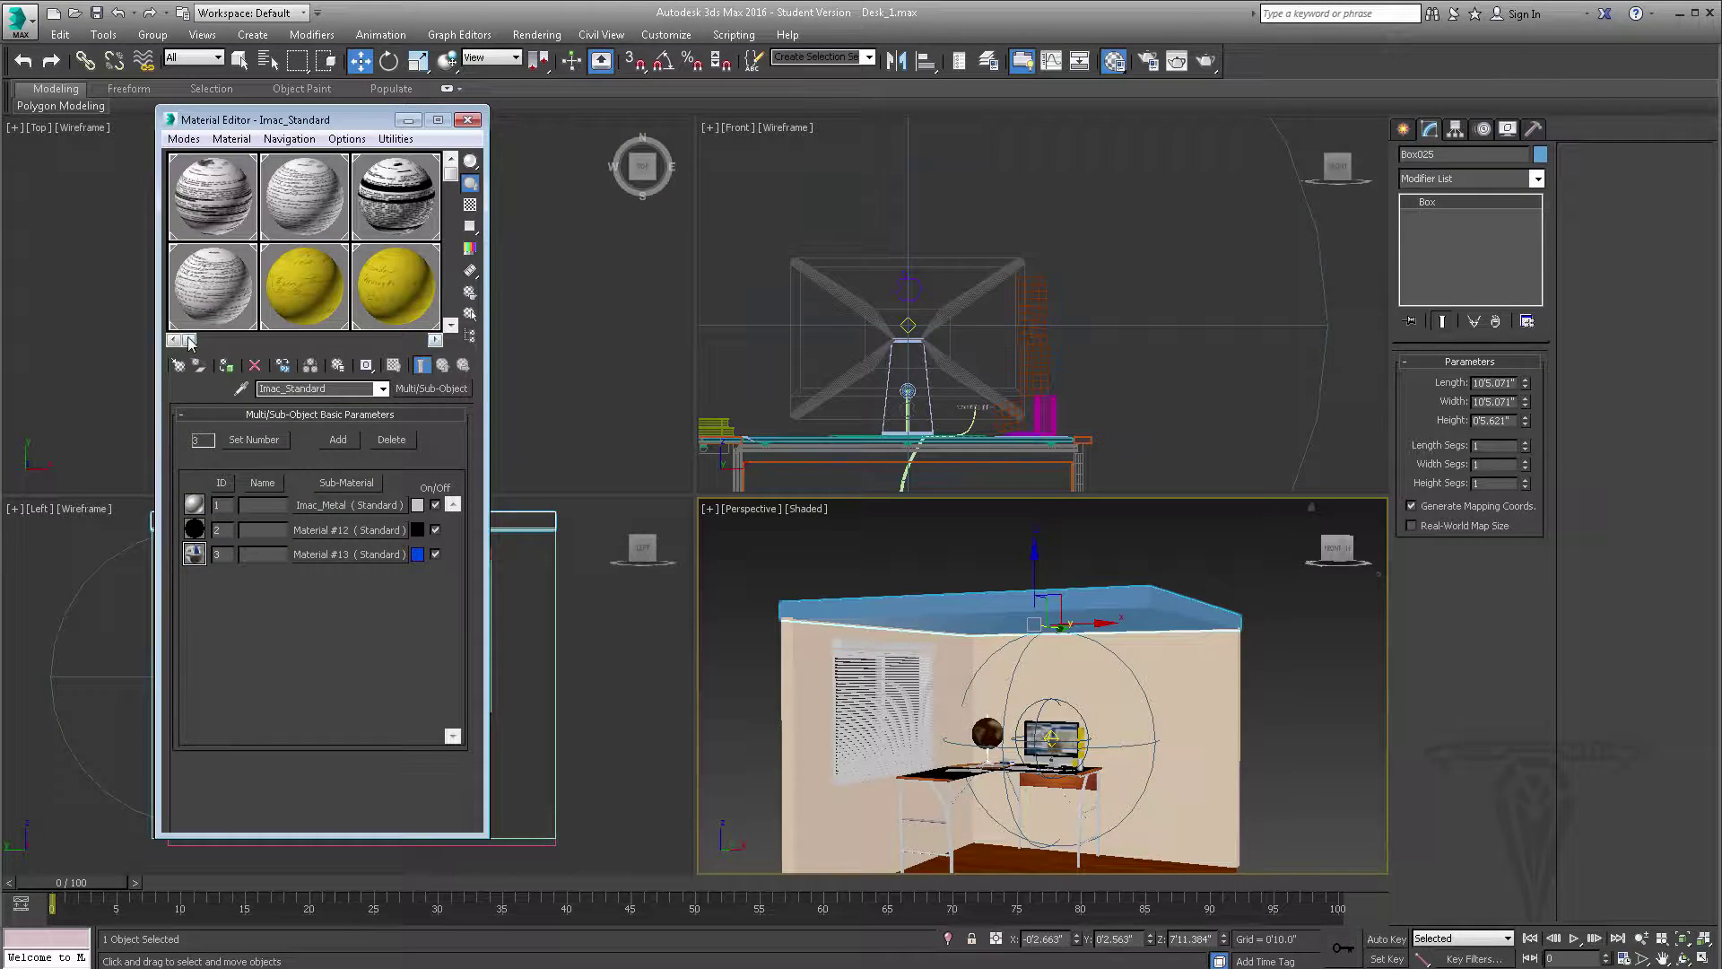
{"action": "left_click_drag", "start_coordinate": [332, 339], "coordinate": [440, 341]}
{"action": "left_click_drag", "start_coordinate": [451, 174], "coordinate": [468, 335]}
{"action": "left_click", "coordinate": [218, 288]}
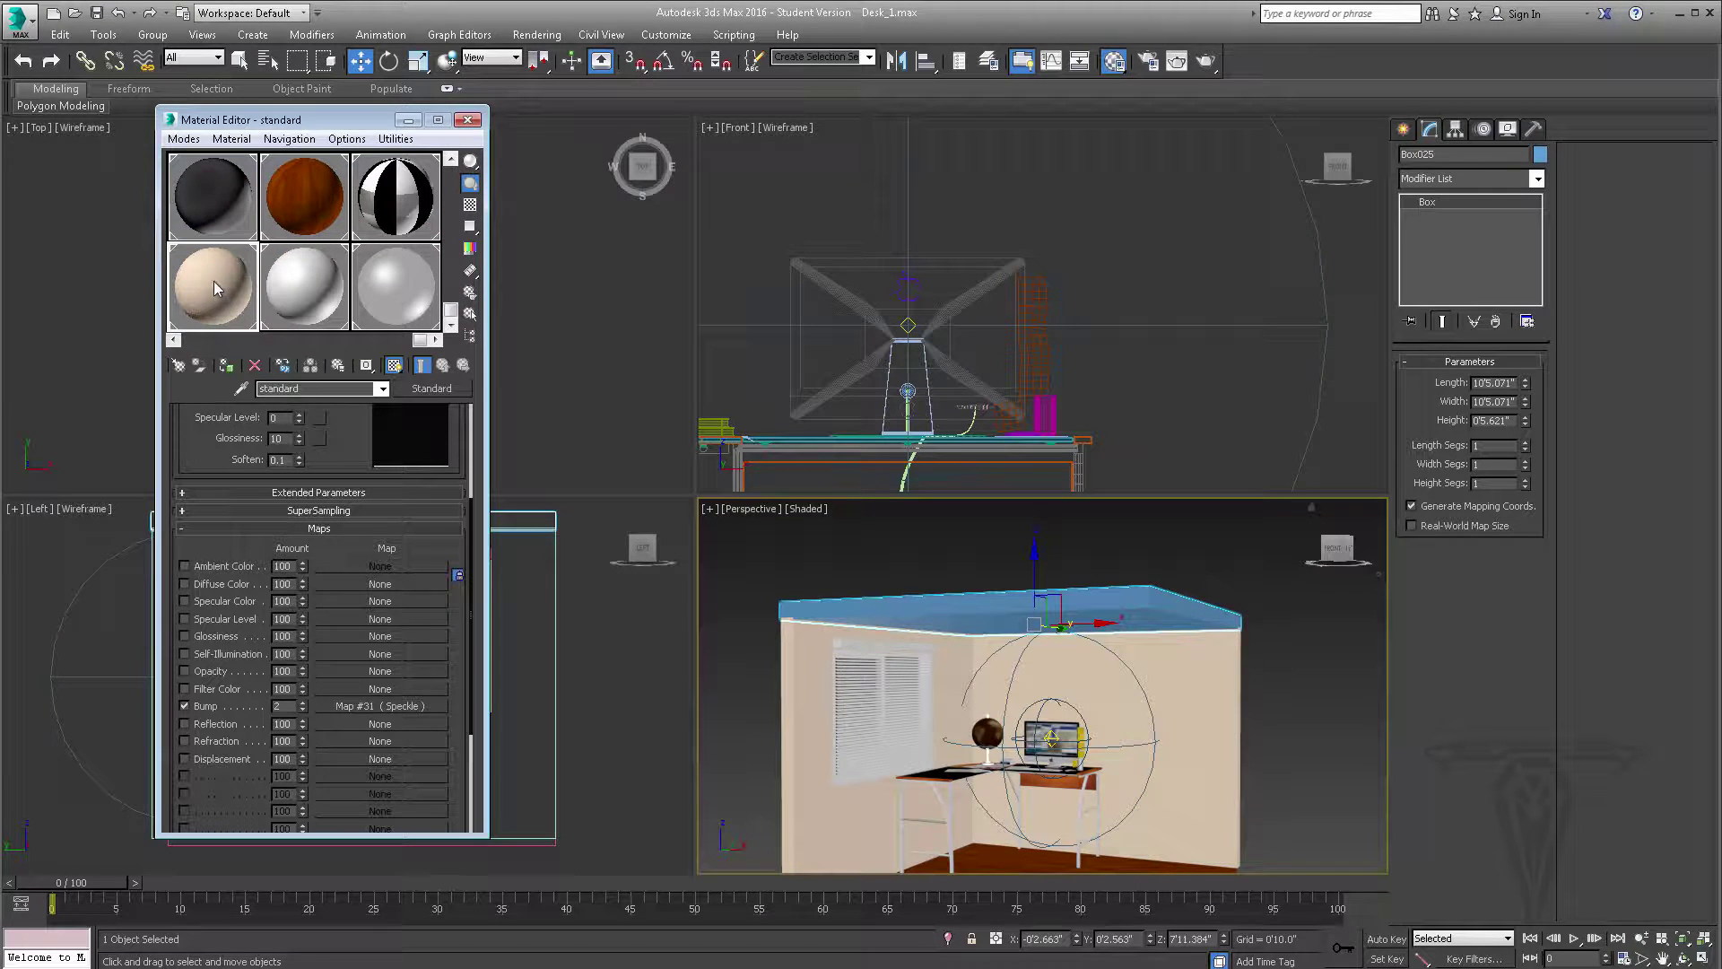
{"action": "left_click_drag", "start_coordinate": [215, 283], "coordinate": [895, 533]}
{"action": "left_click_drag", "start_coordinate": [961, 616], "coordinate": [960, 616]}
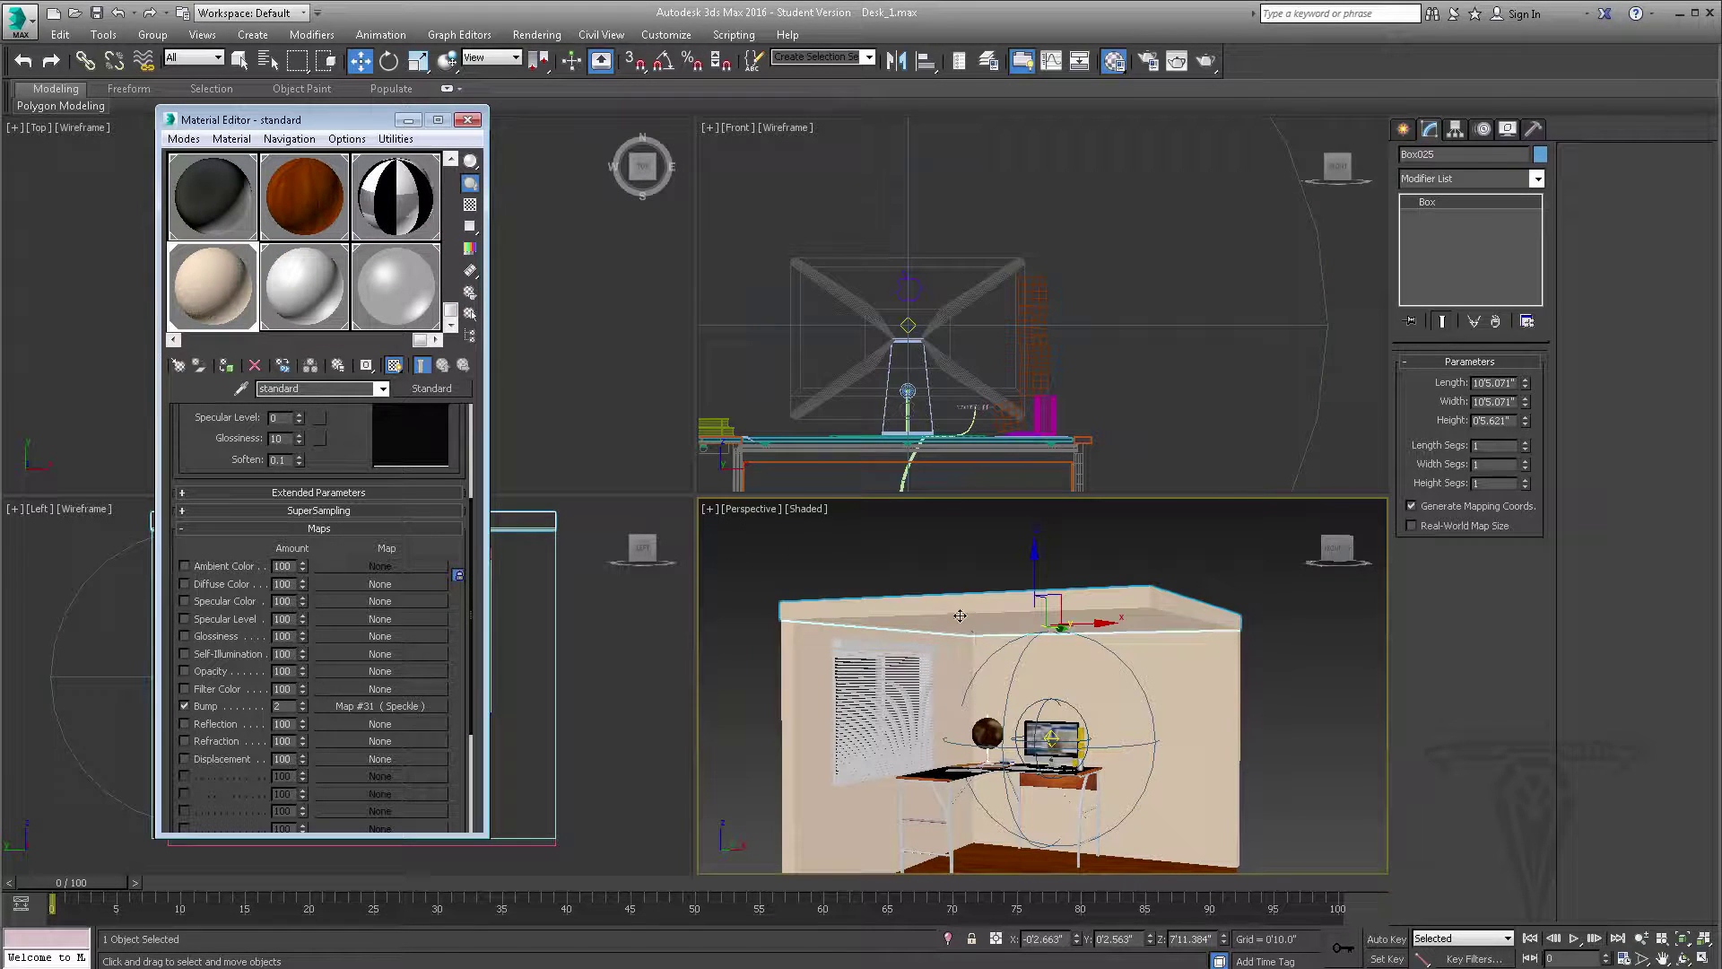
{"action": "left_click", "coordinate": [470, 121]}
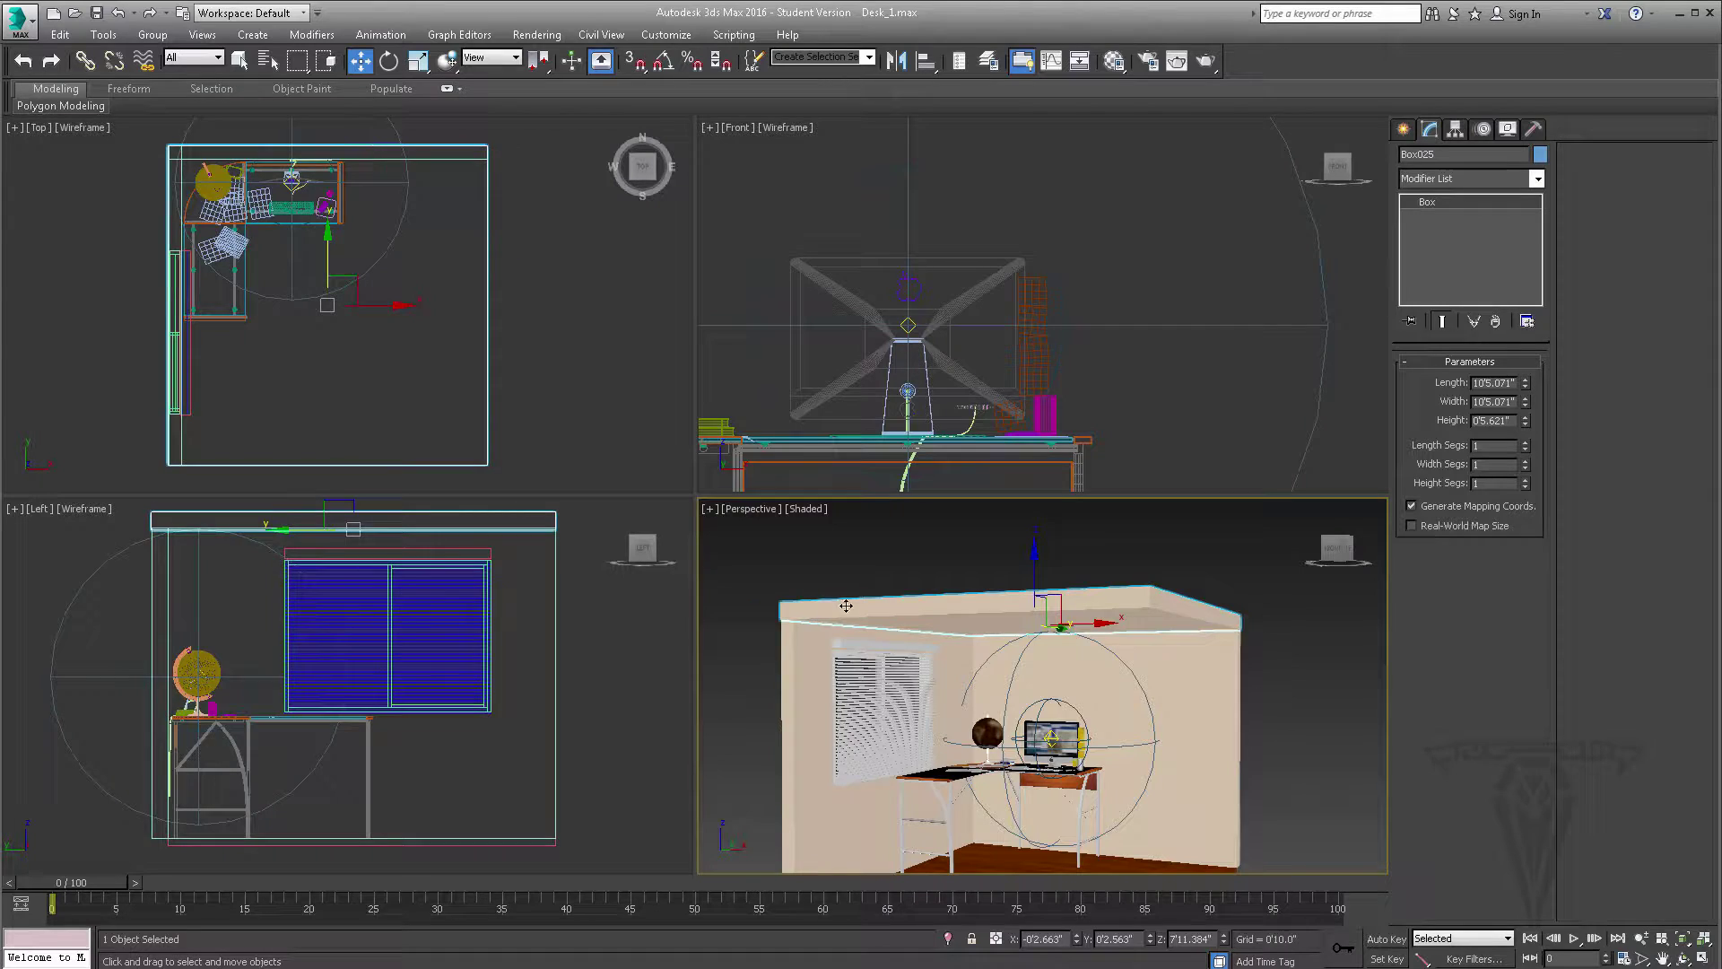
{"action": "middle_click_drag", "start_coordinate": [846, 606], "coordinate": [890, 639], "text": "alt"}
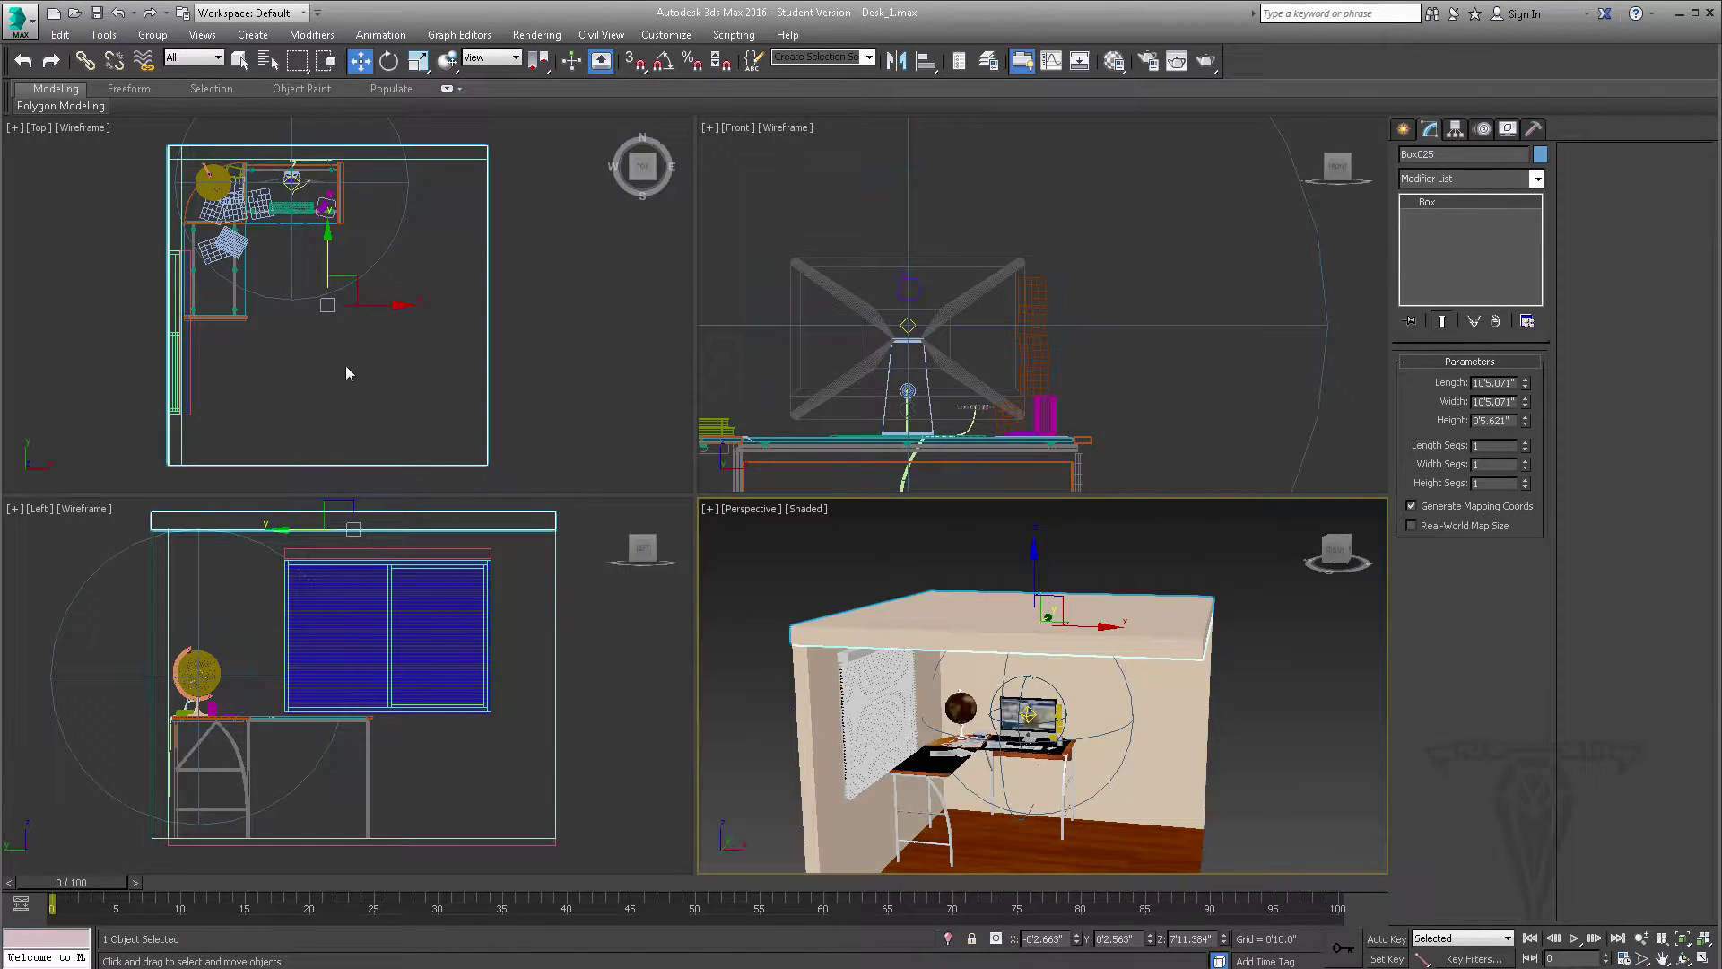
Step: Try placing a standard Target Spot in the Left view, aimed from above and outside the back wall into the room, and undo it
{"action": "left_click", "coordinate": [1402, 130]}
{"action": "left_click", "coordinate": [1452, 159]}
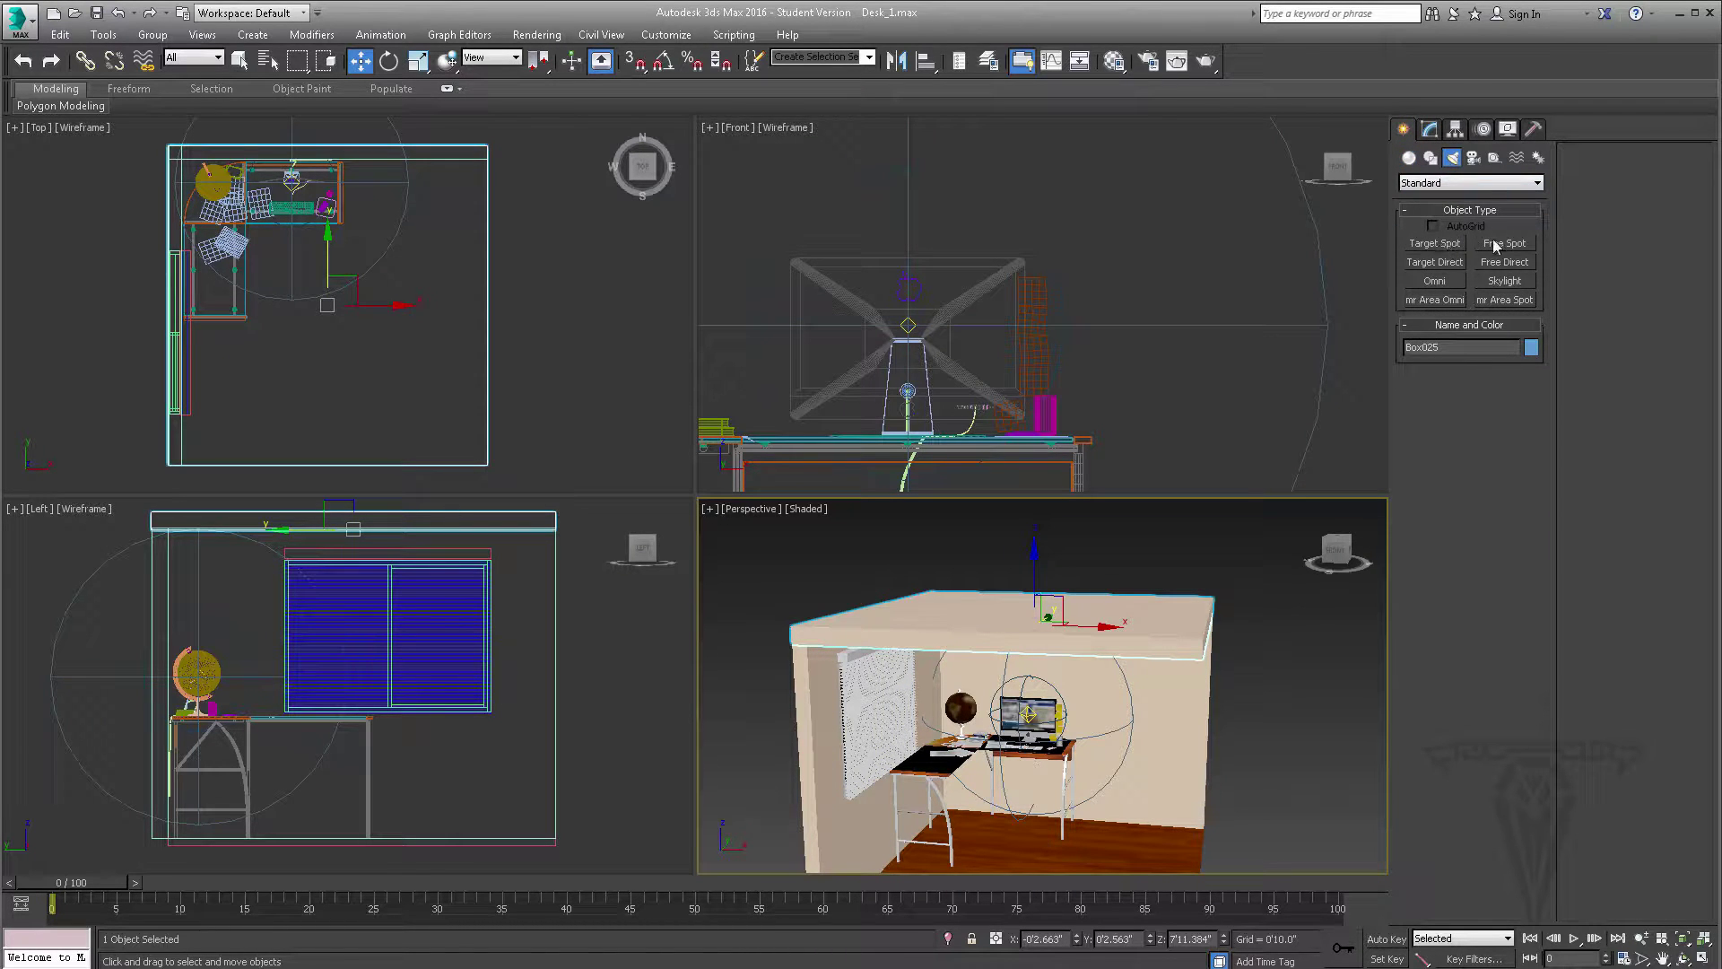
{"action": "left_click", "coordinate": [1441, 244]}
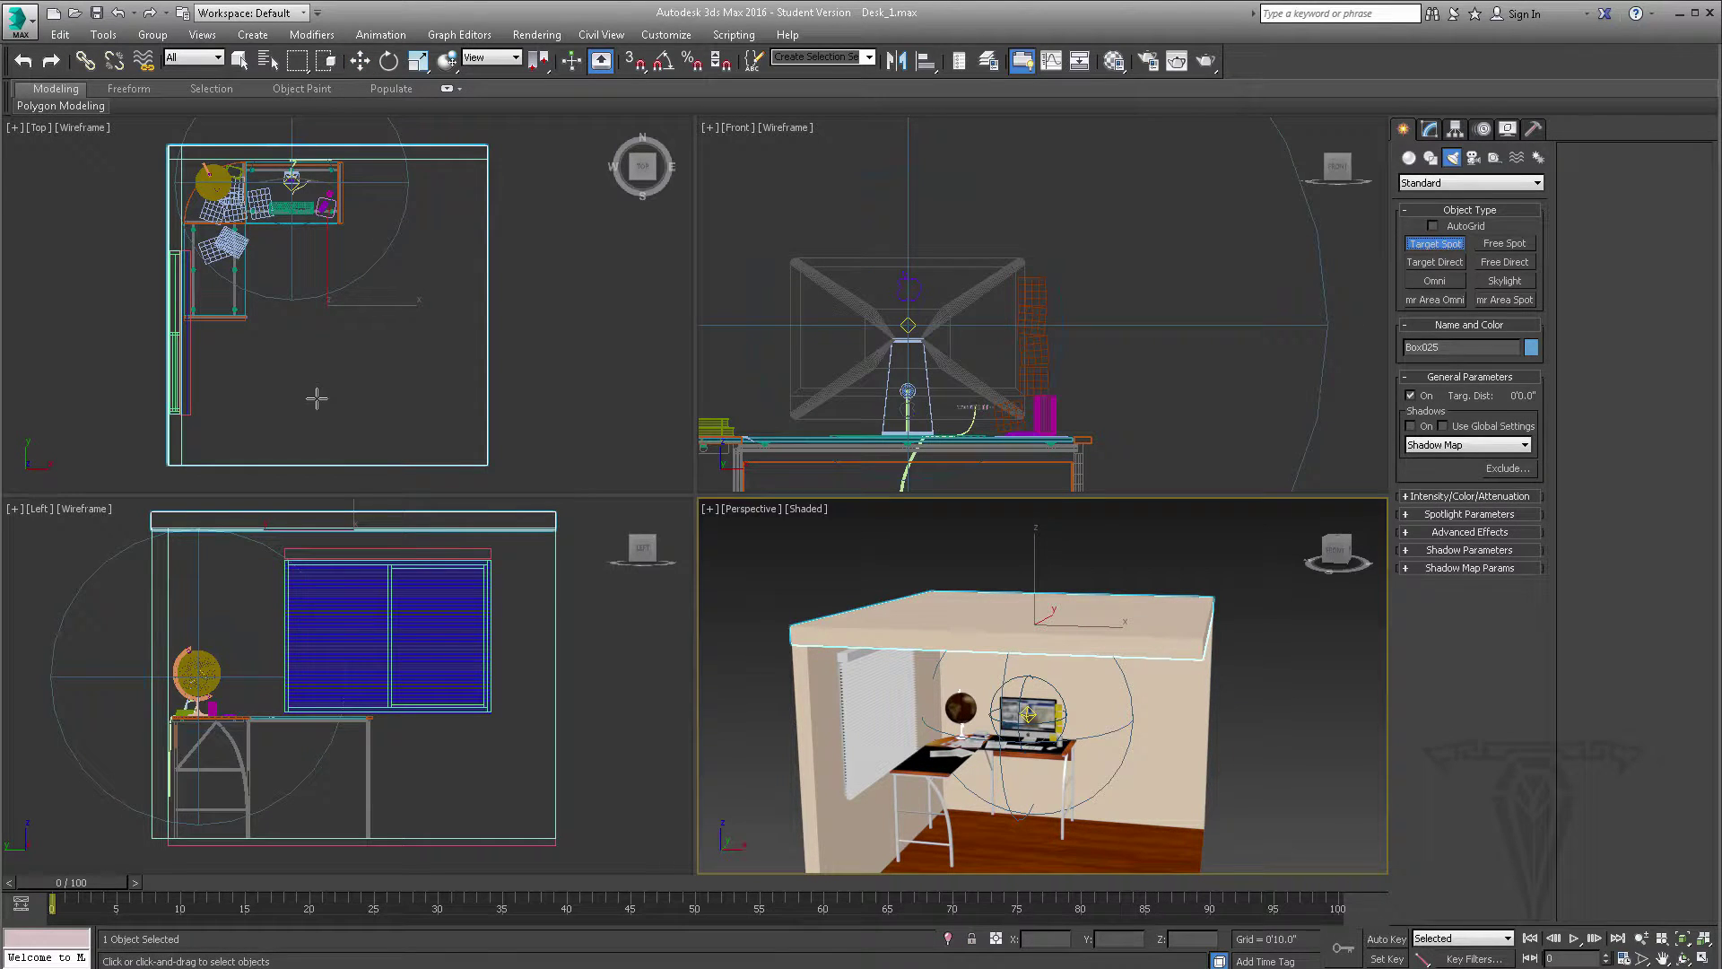
{"action": "scroll", "coordinate": [404, 727], "scroll_direction": "down", "scroll_amount": 5}
{"action": "scroll", "coordinate": [240, 635], "scroll_direction": "up", "scroll_amount": 3}
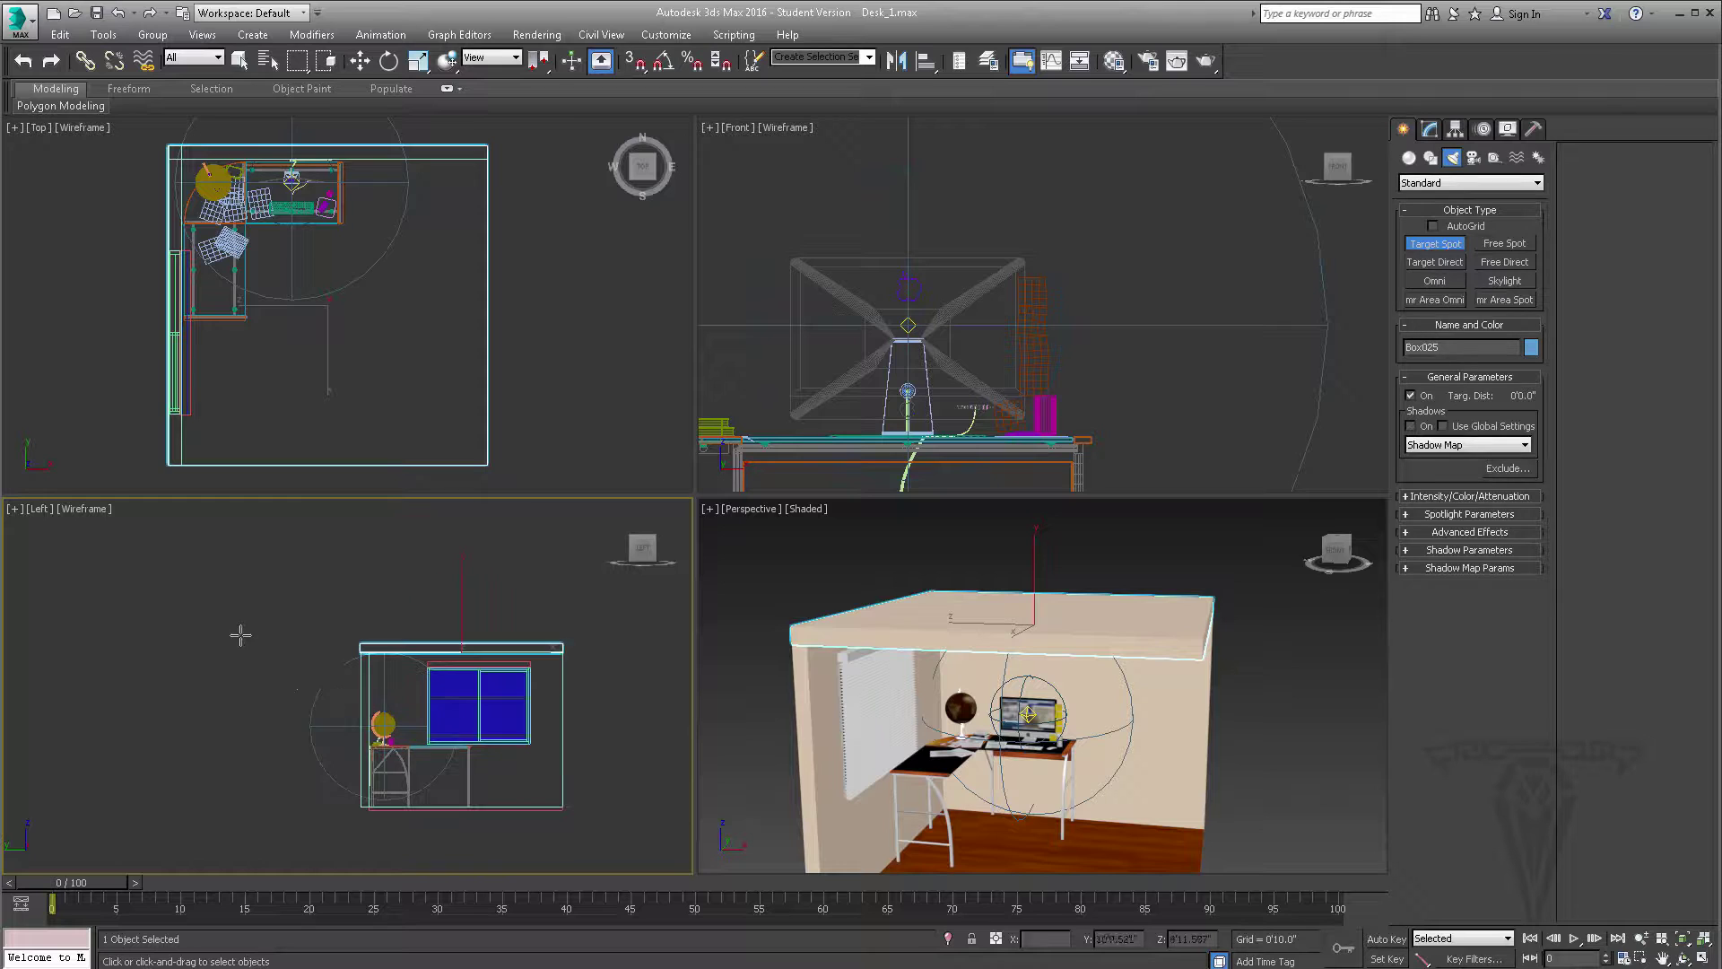
{"action": "left_click_drag", "start_coordinate": [245, 610], "coordinate": [474, 772]}
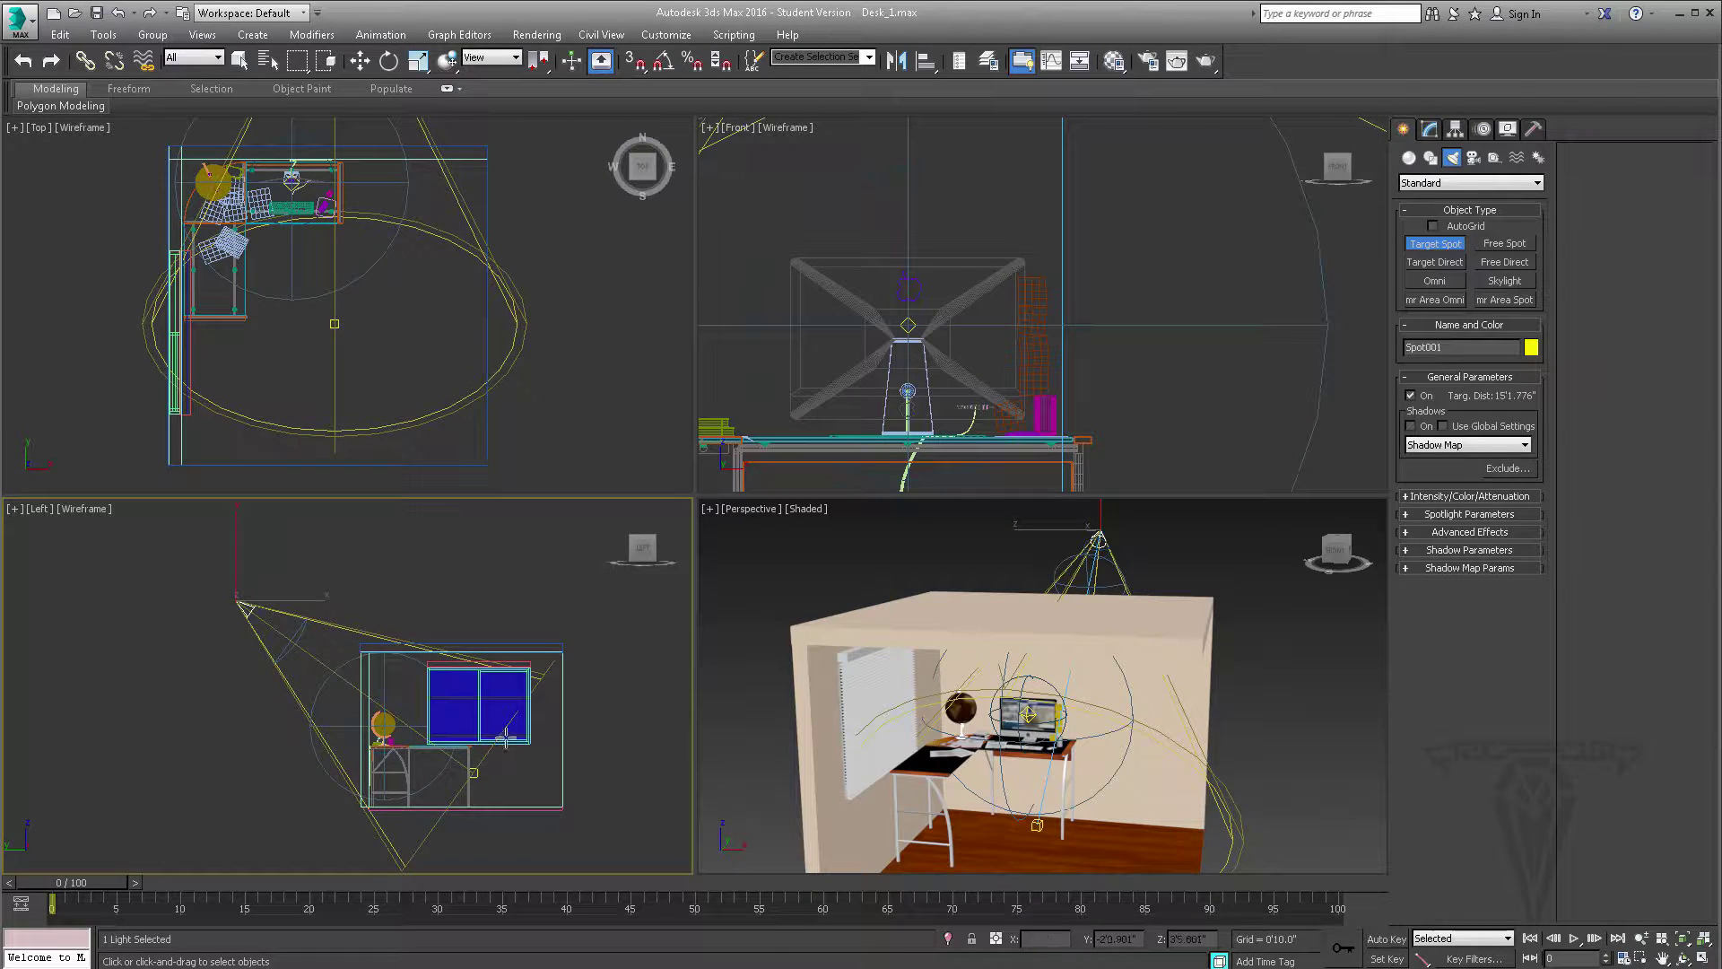
{"action": "key", "text": "ctrl+z"}
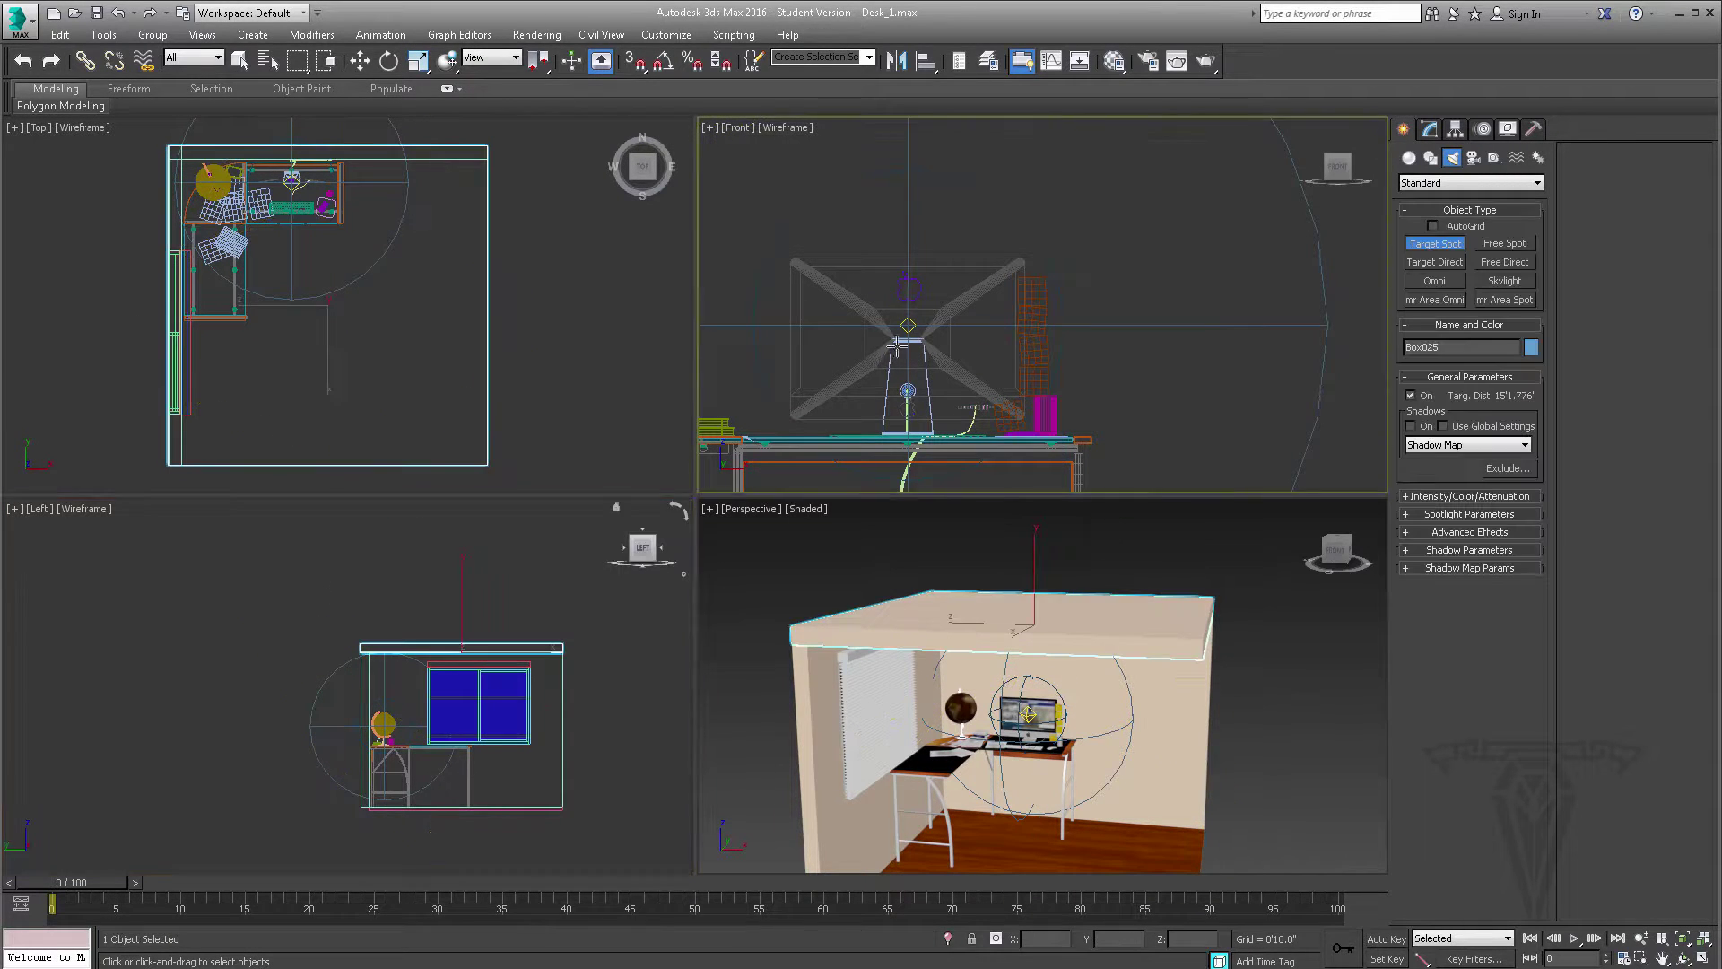
Step: Place a Target Spot in the Front view, from above and outside the window wall to the room's floor, with about 18'0.7" target distance
{"action": "scroll", "coordinate": [1007, 320], "scroll_direction": "down", "scroll_amount": 5}
{"action": "middle_click_drag", "start_coordinate": [1006, 320], "coordinate": [999, 336]}
{"action": "scroll", "coordinate": [992, 327], "scroll_direction": "down", "scroll_amount": 3}
{"action": "middle_click_drag", "start_coordinate": [974, 395], "coordinate": [1057, 362]}
{"action": "left_click_drag", "start_coordinate": [838, 196], "coordinate": [1140, 368]}
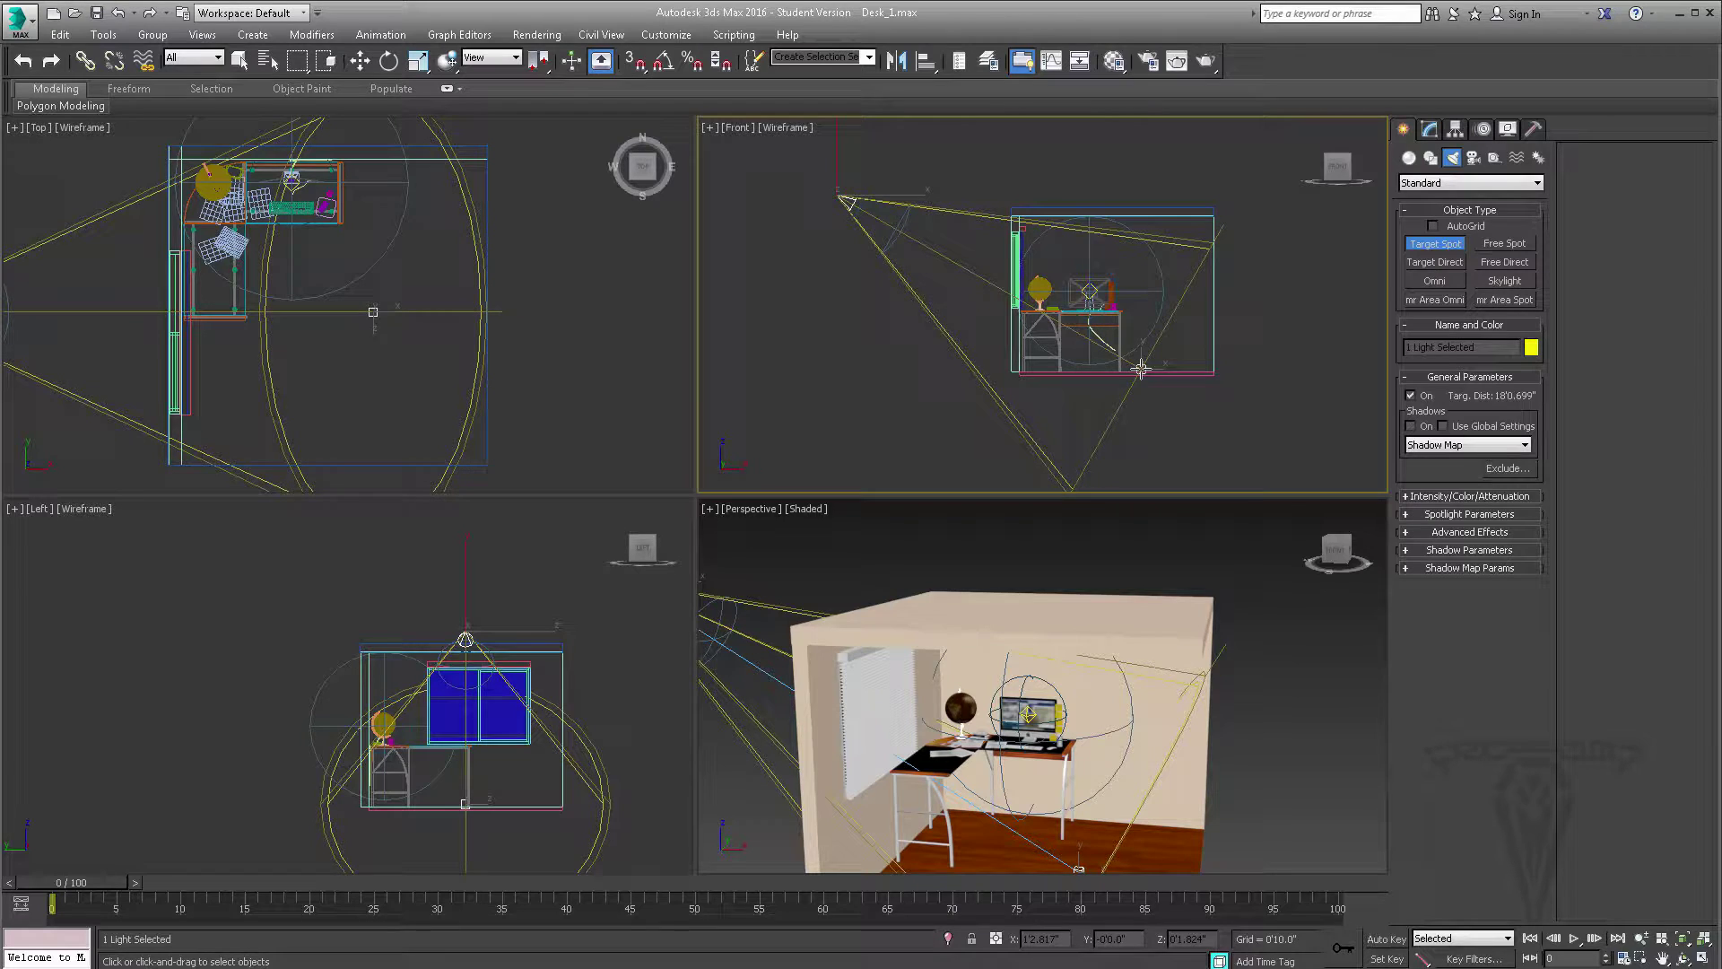
Step: Select the spotlight's source without its target and move it straight up by about 1'2" in the Front view
{"action": "left_click", "coordinate": [360, 60]}
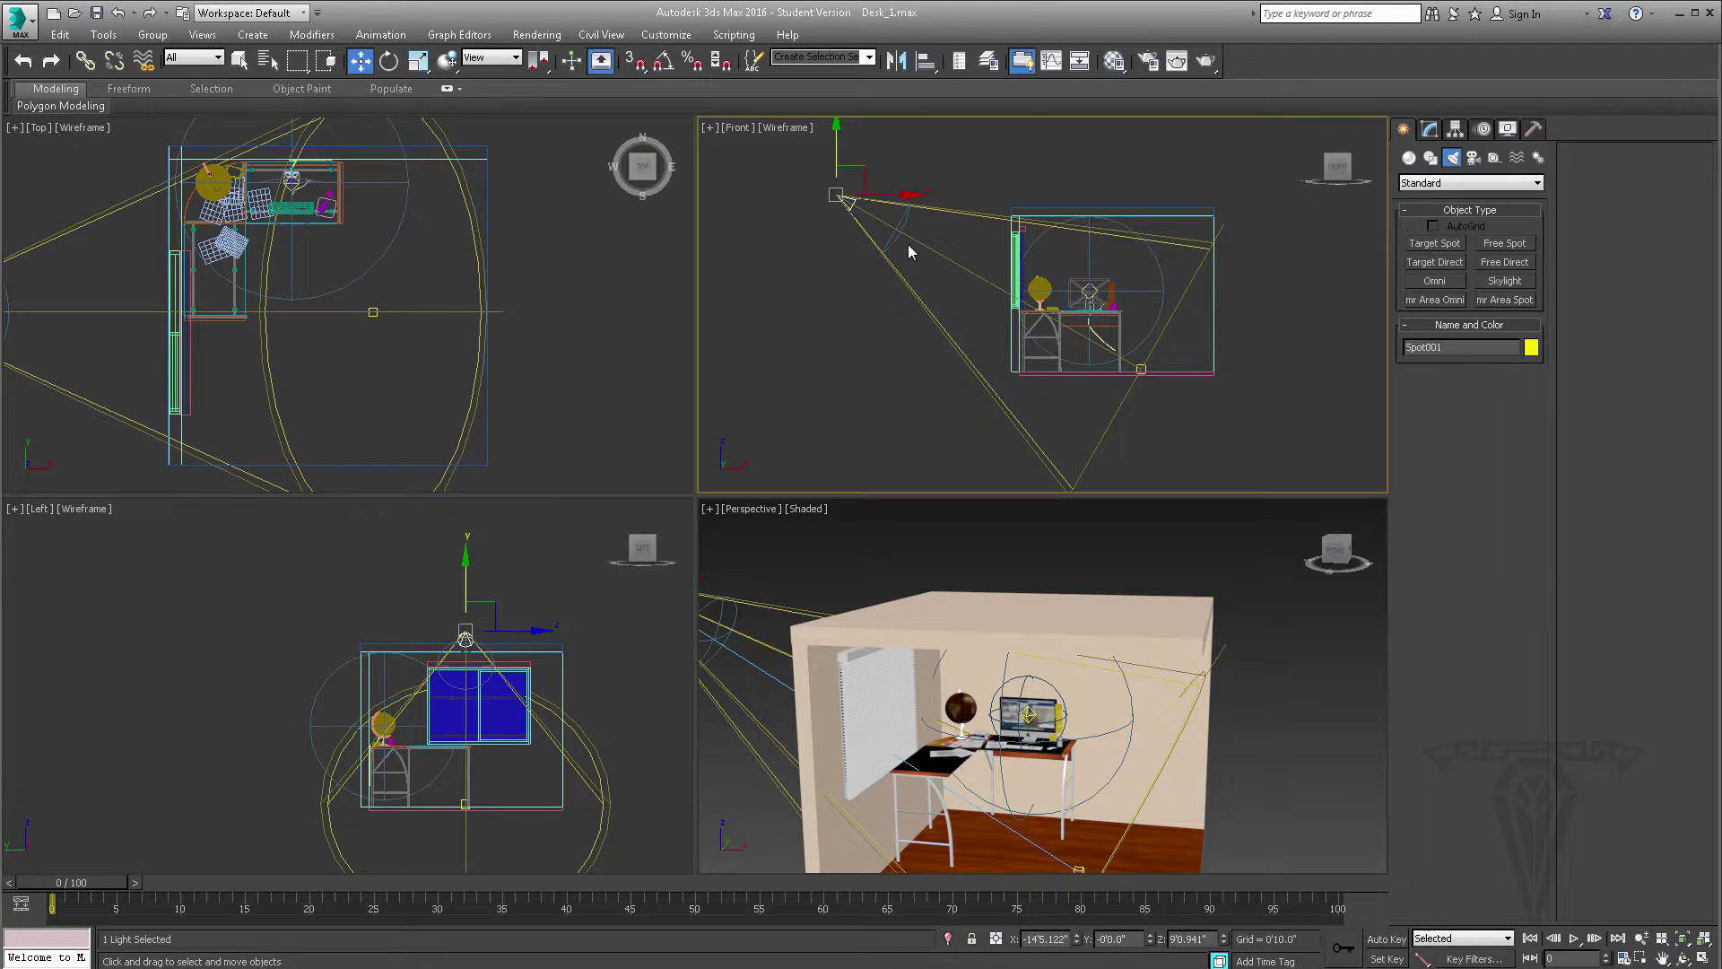
{"action": "left_click", "coordinate": [815, 247]}
{"action": "left_click", "coordinate": [838, 196]}
{"action": "left_click_drag", "start_coordinate": [840, 146], "coordinate": [841, 122]}
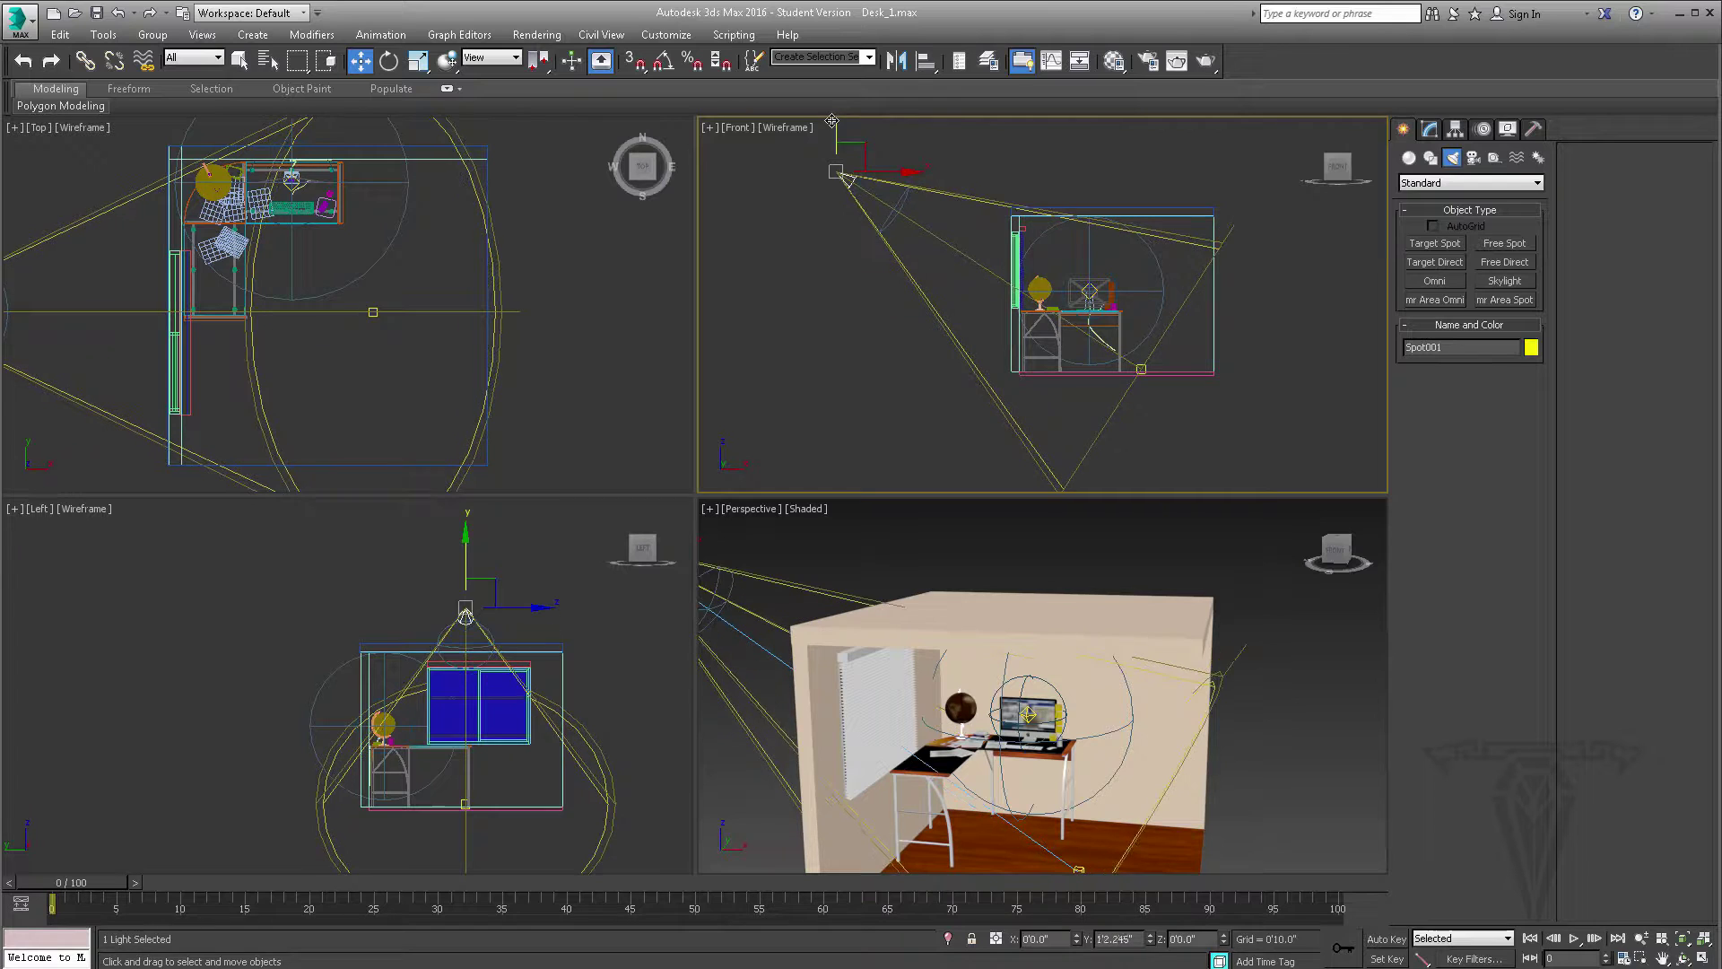
Step: Move the spotlight's target along the floor away from the window wall to about X 1'8.8" in the Front view
{"action": "left_click", "coordinate": [1140, 365]}
{"action": "scroll", "coordinate": [1110, 367], "scroll_direction": "up", "scroll_amount": 4}
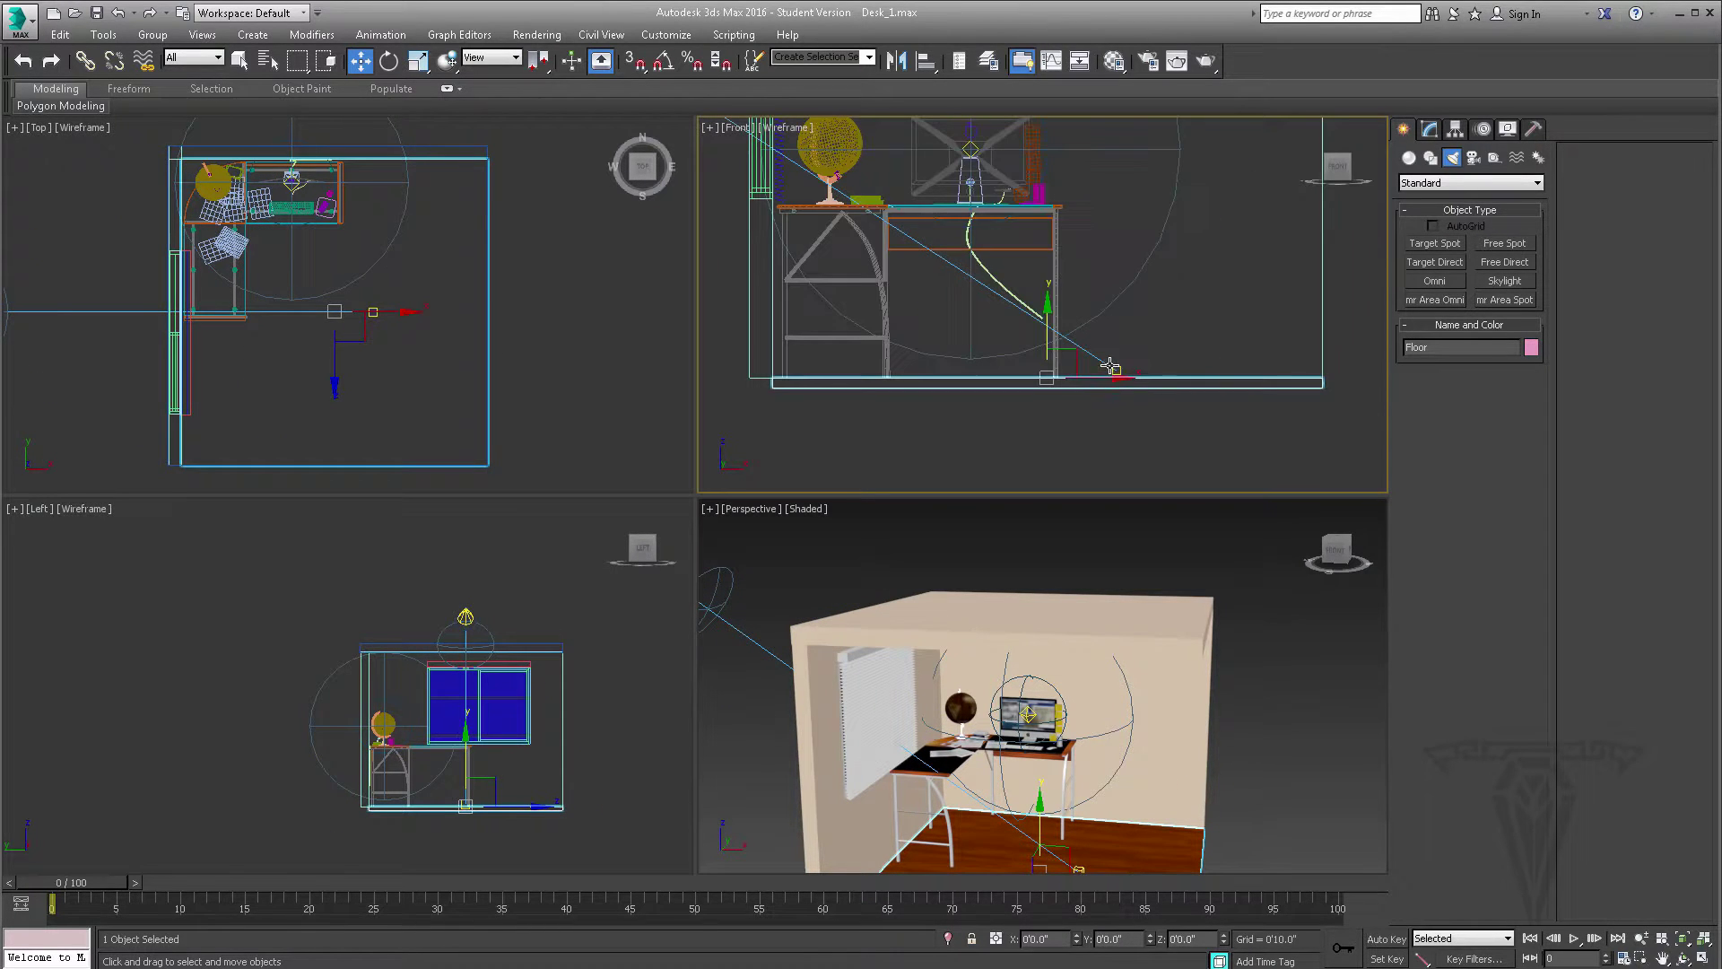
{"action": "left_click", "coordinate": [1119, 369]}
{"action": "left_click_drag", "start_coordinate": [1173, 371], "coordinate": [1200, 371]}
{"action": "scroll", "coordinate": [1144, 362], "scroll_direction": "down", "scroll_amount": 4}
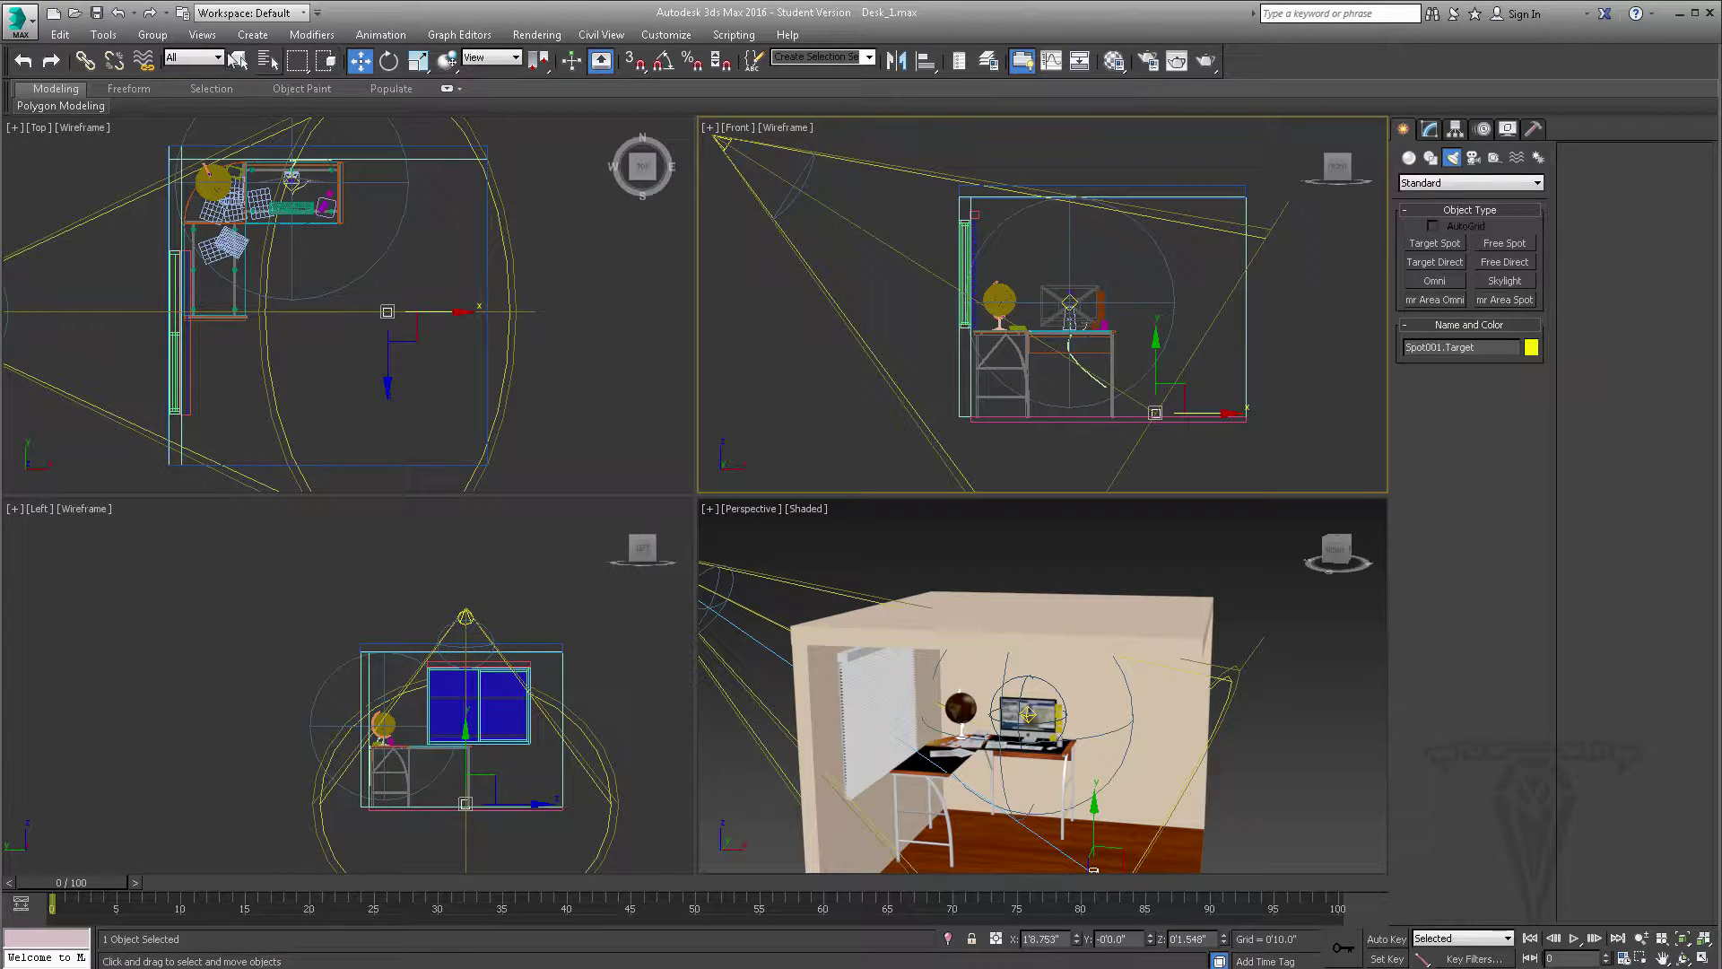
Step: Restrict selection to lights and raise the spotlight's source in the Front view to about X -15'6.3" and Z 13'10.9"
{"action": "left_click", "coordinate": [189, 58]}
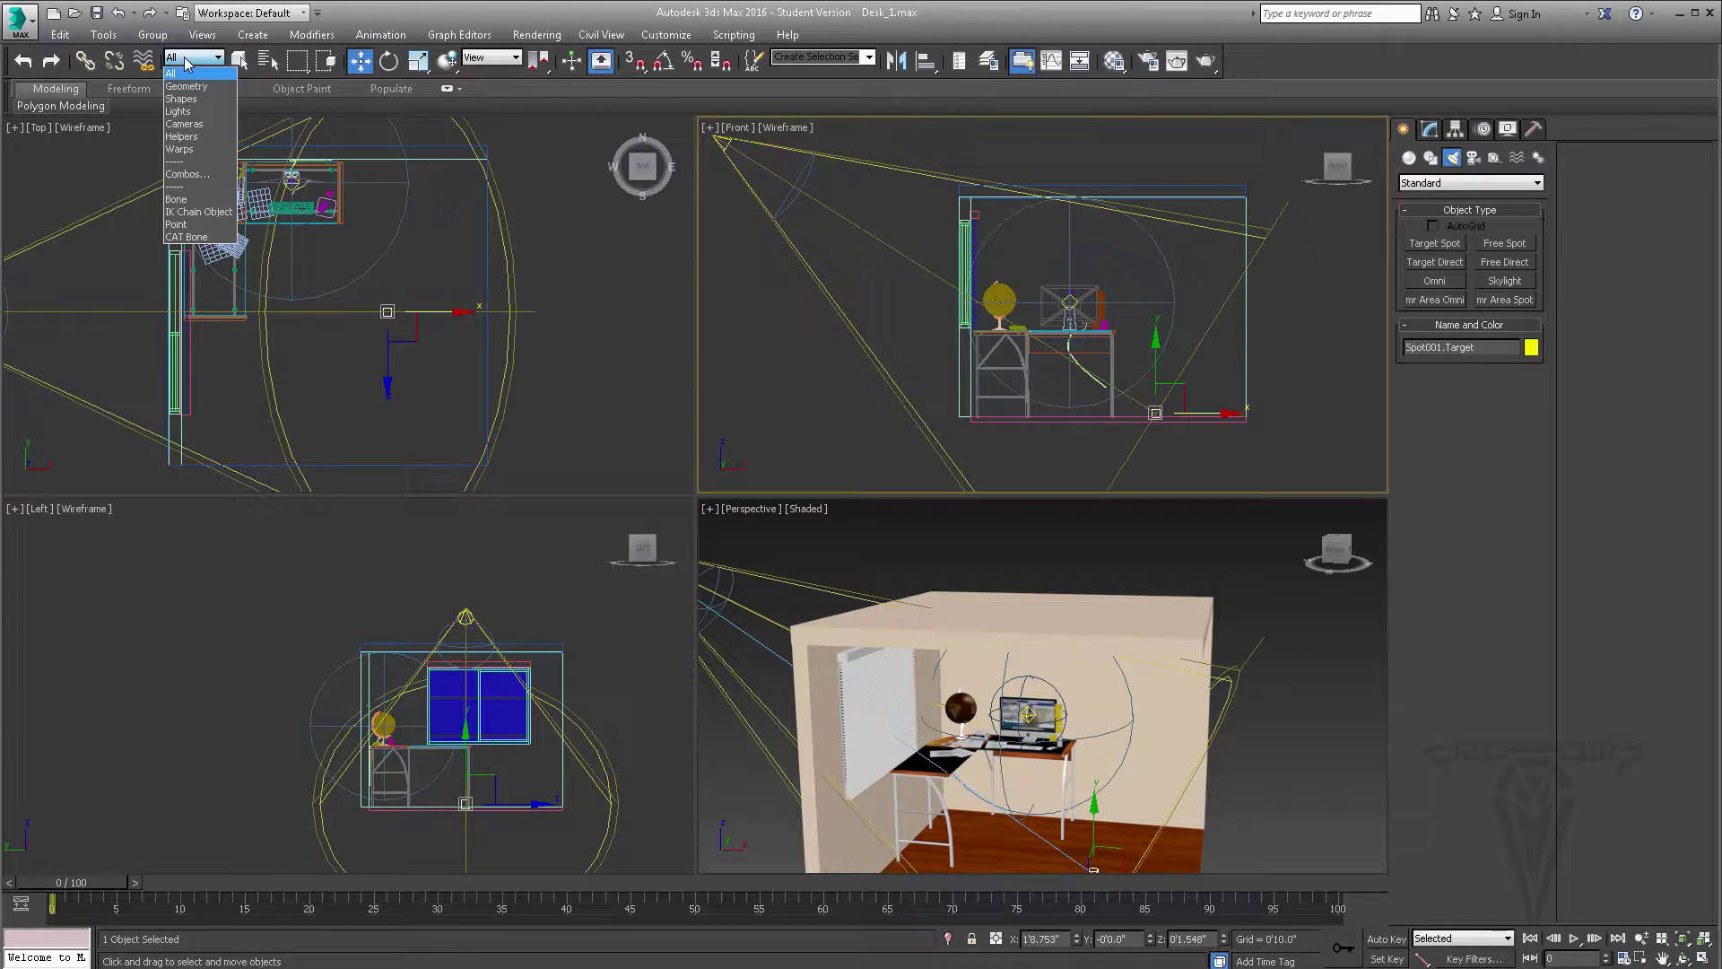
{"action": "left_click", "coordinate": [179, 111]}
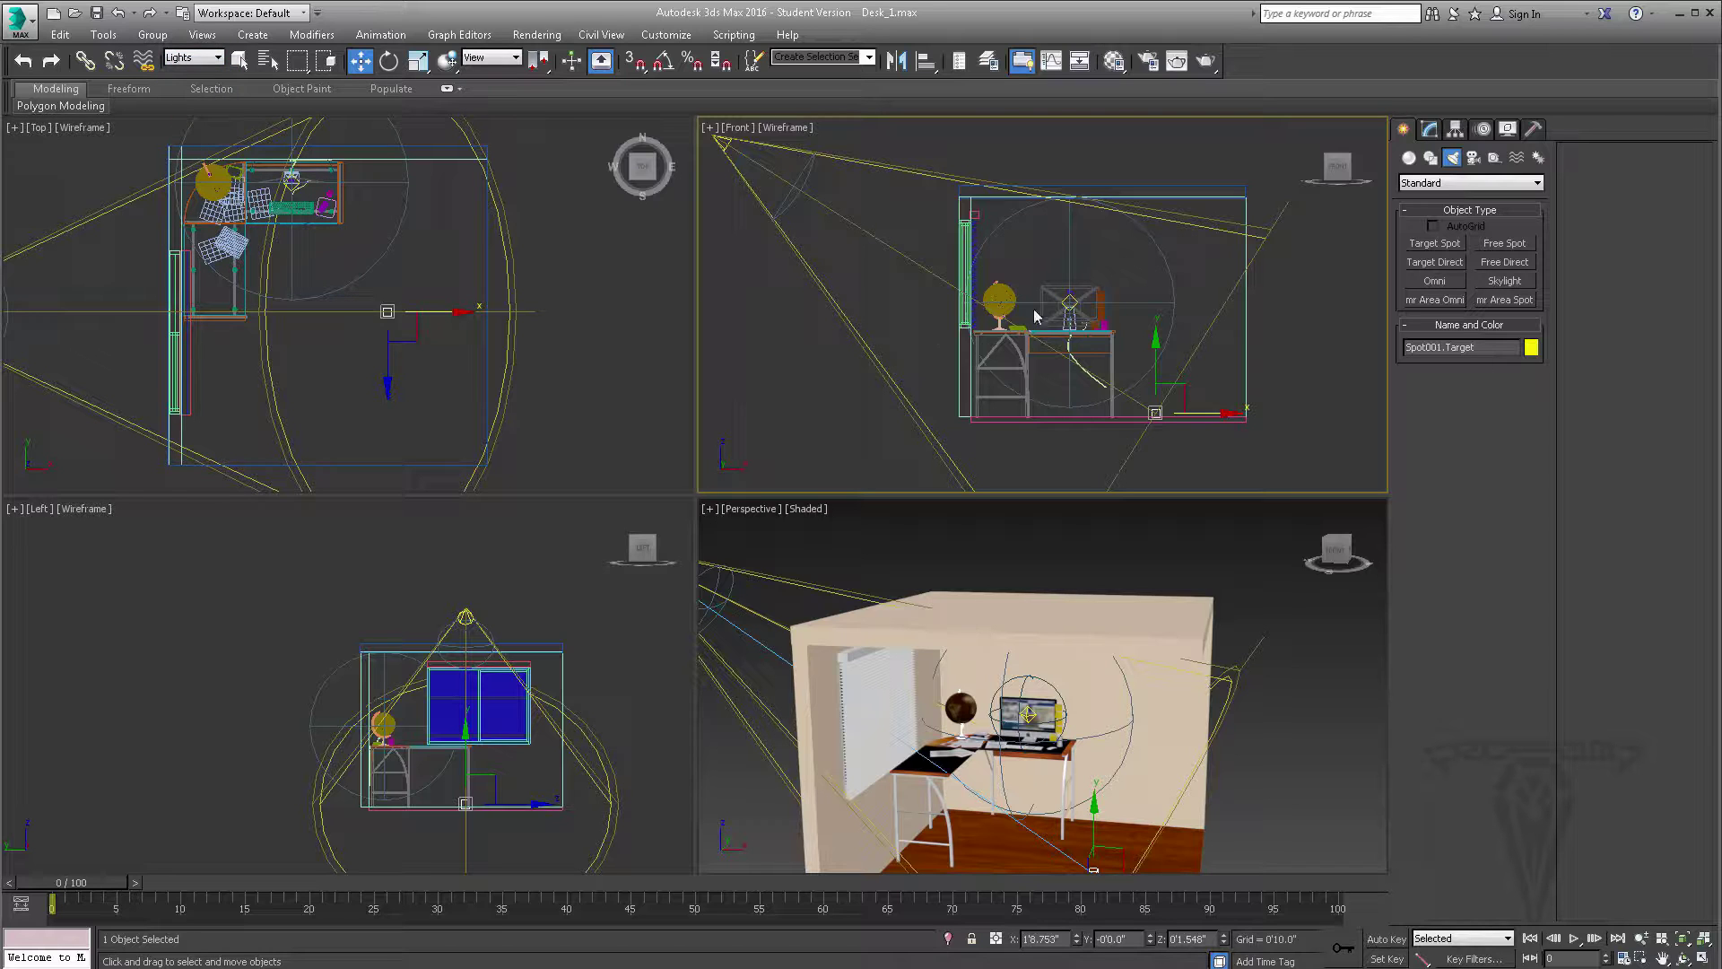
{"action": "left_click", "coordinate": [1069, 304]}
{"action": "left_click_drag", "start_coordinate": [884, 250], "coordinate": [1046, 344]}
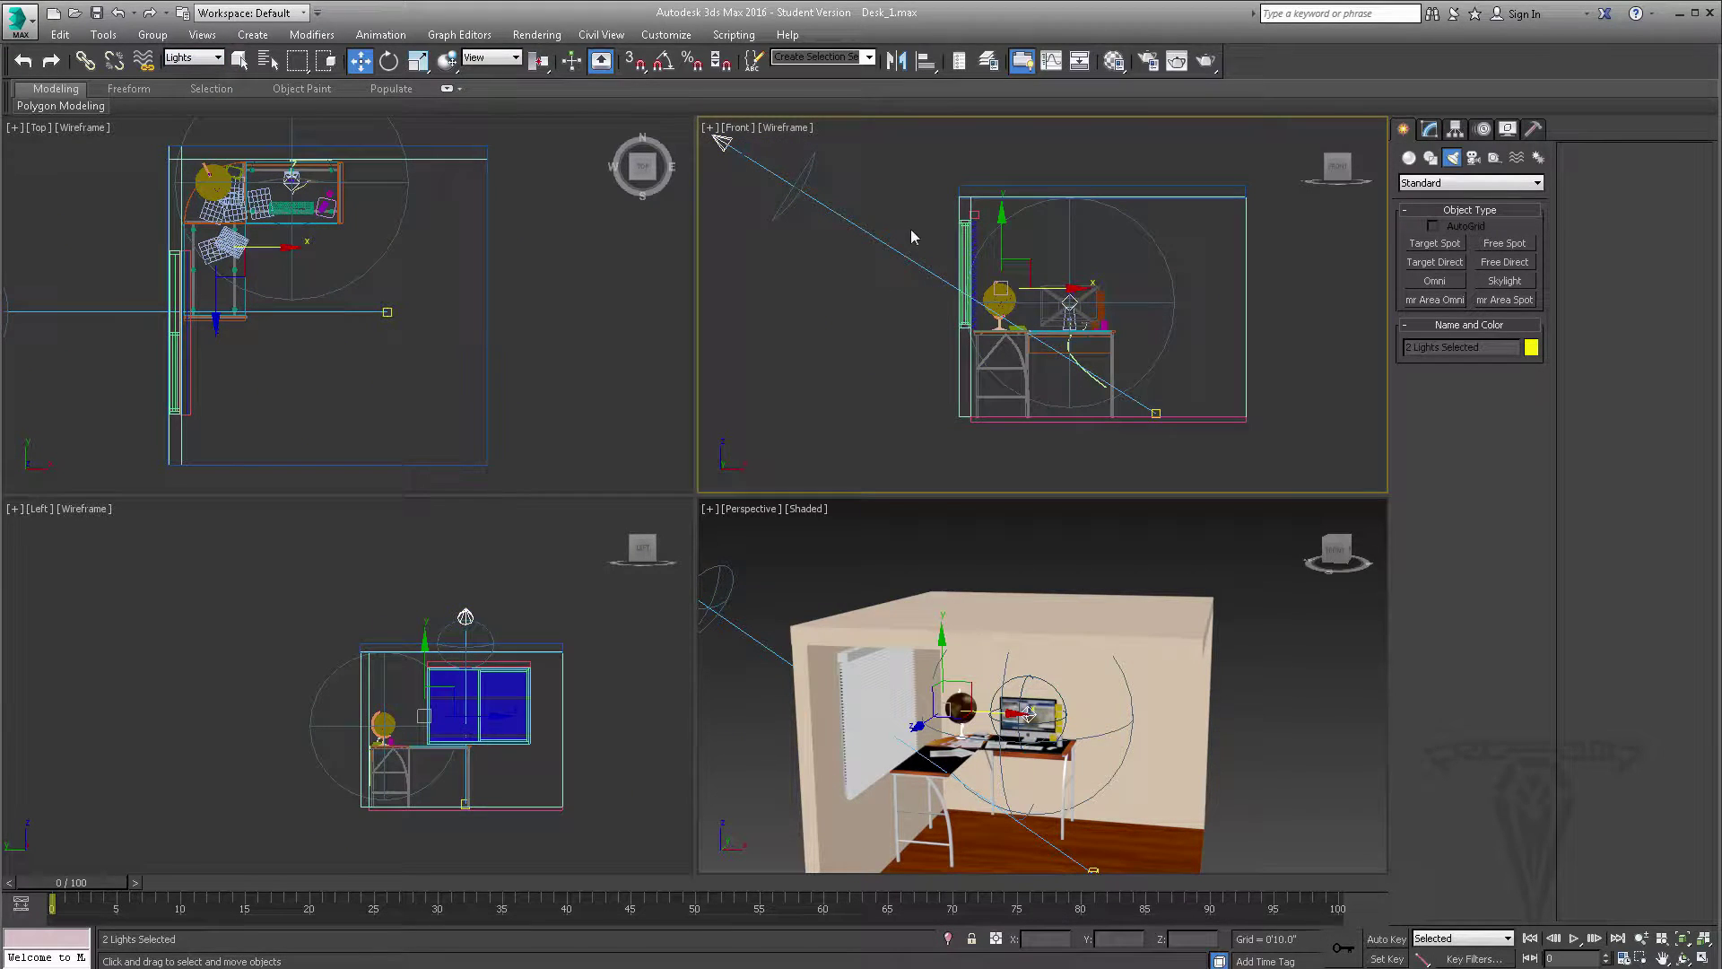
{"action": "left_click", "coordinate": [994, 255]}
{"action": "left_click", "coordinate": [1069, 301]}
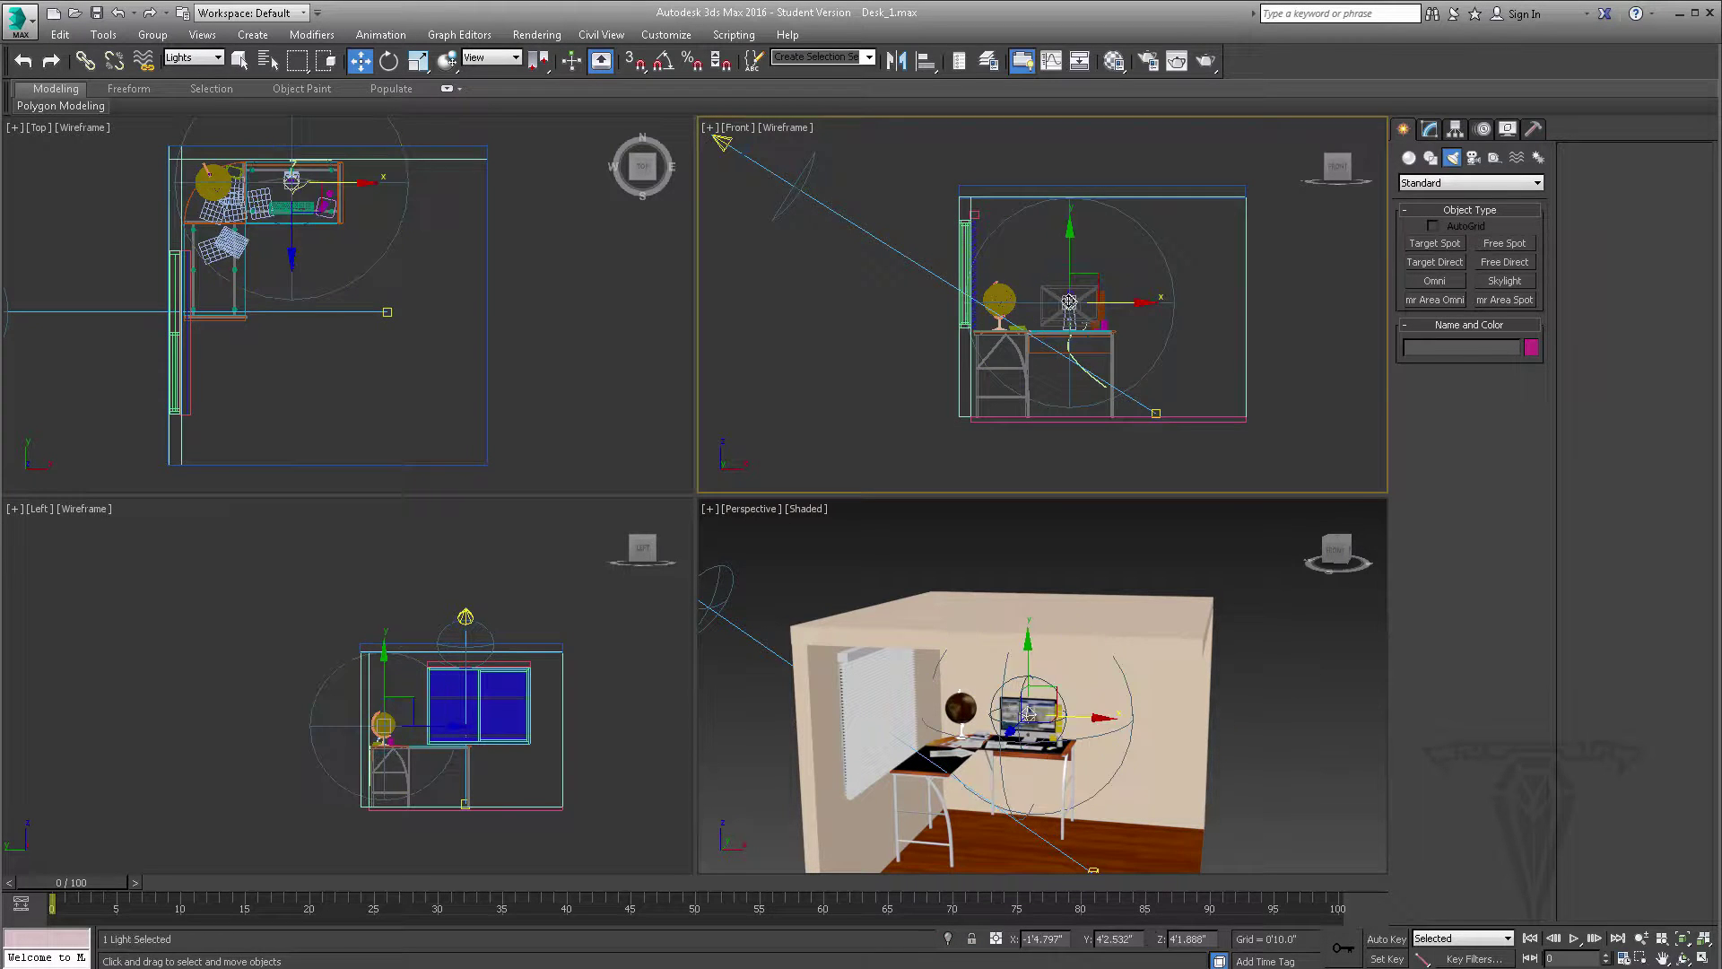
{"action": "left_click", "coordinate": [1135, 399]}
{"action": "middle_click_drag", "start_coordinate": [826, 218], "coordinate": [986, 314]}
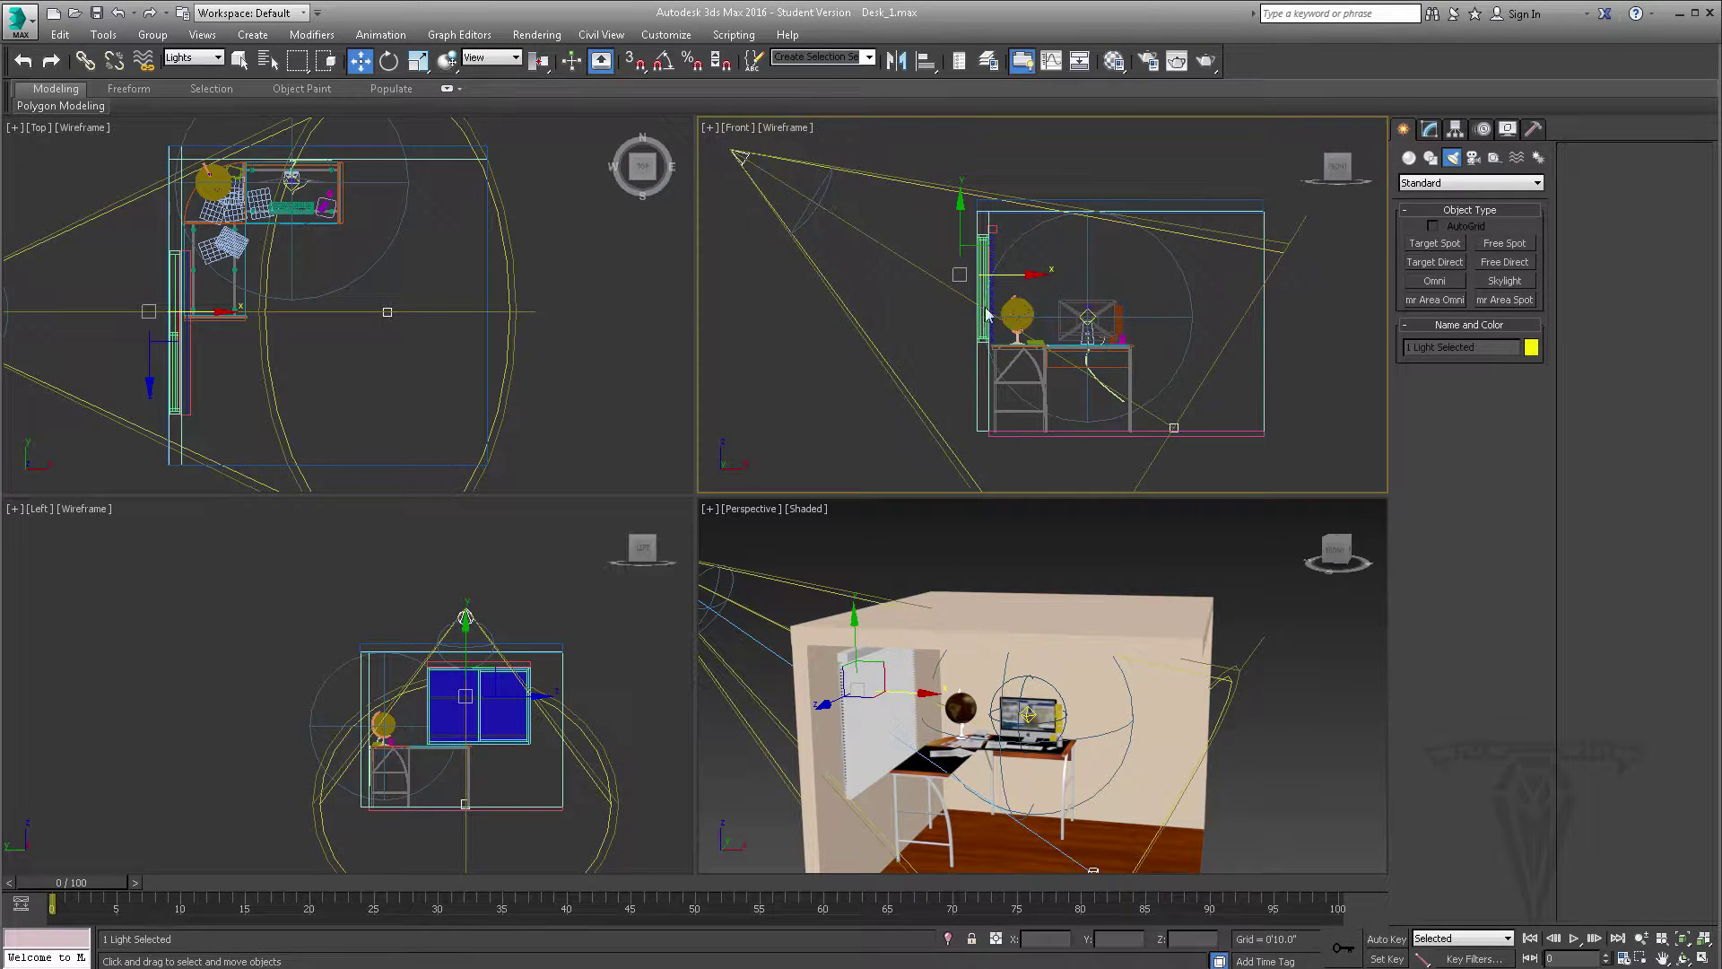
{"action": "middle_click_drag", "start_coordinate": [780, 182], "coordinate": [809, 214]}
{"action": "left_click", "coordinate": [768, 185]}
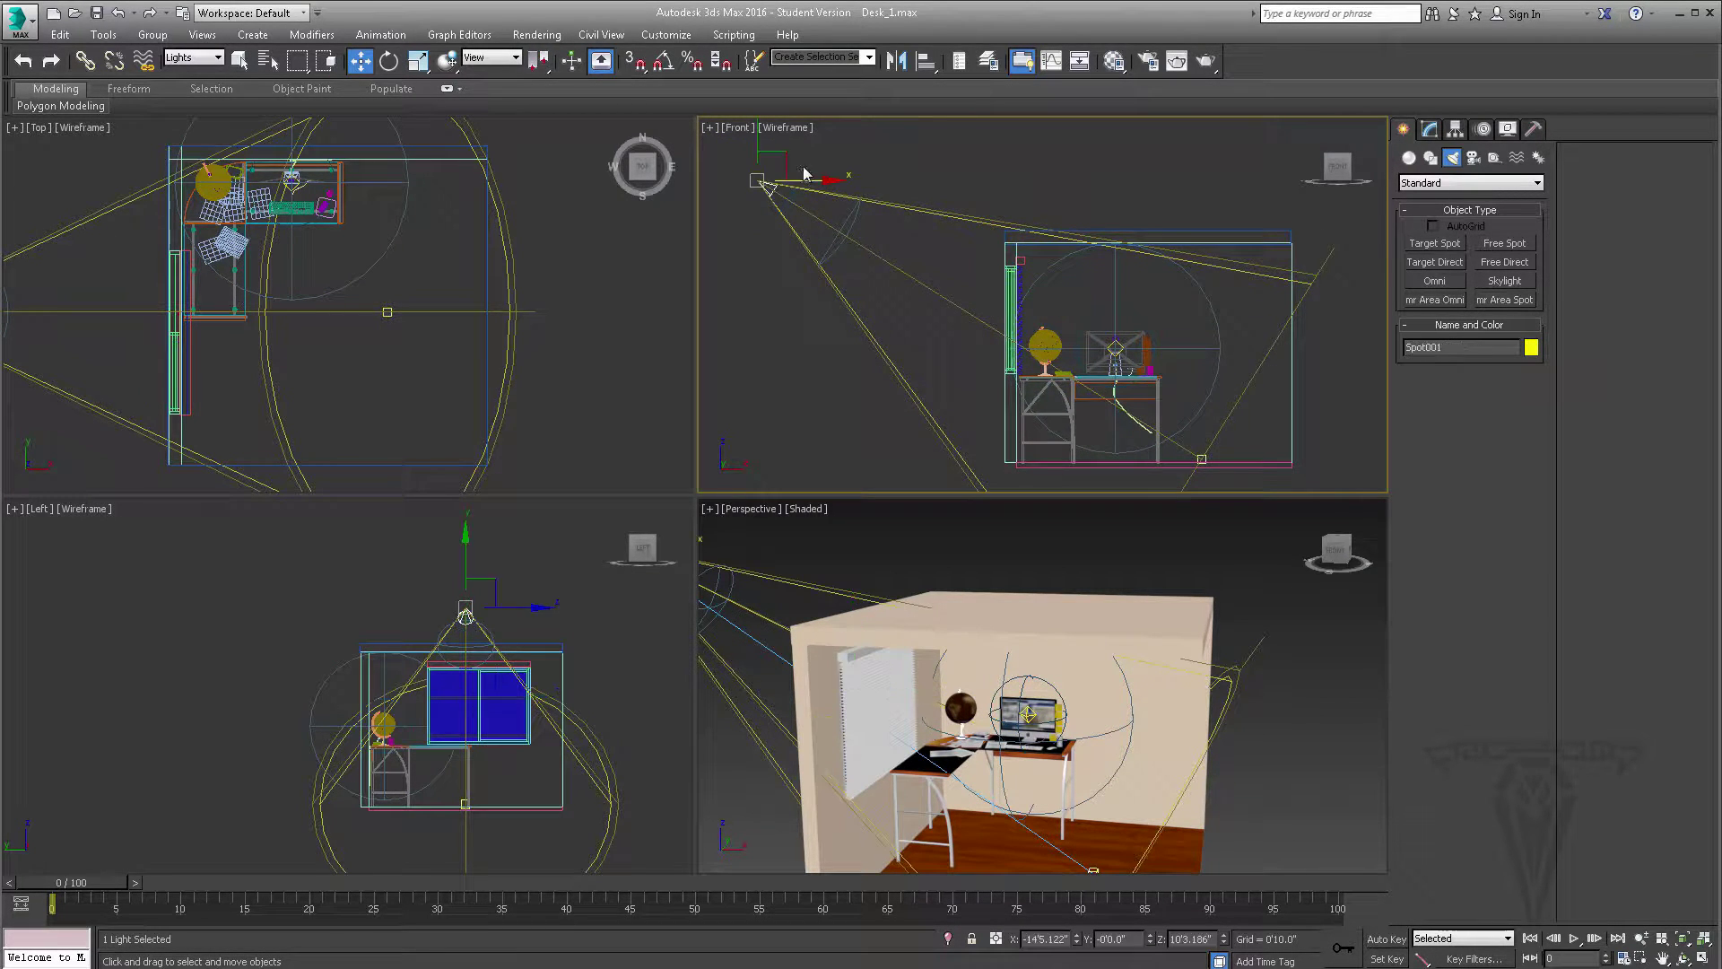
{"action": "left_click_drag", "start_coordinate": [786, 151], "coordinate": [754, 63]}
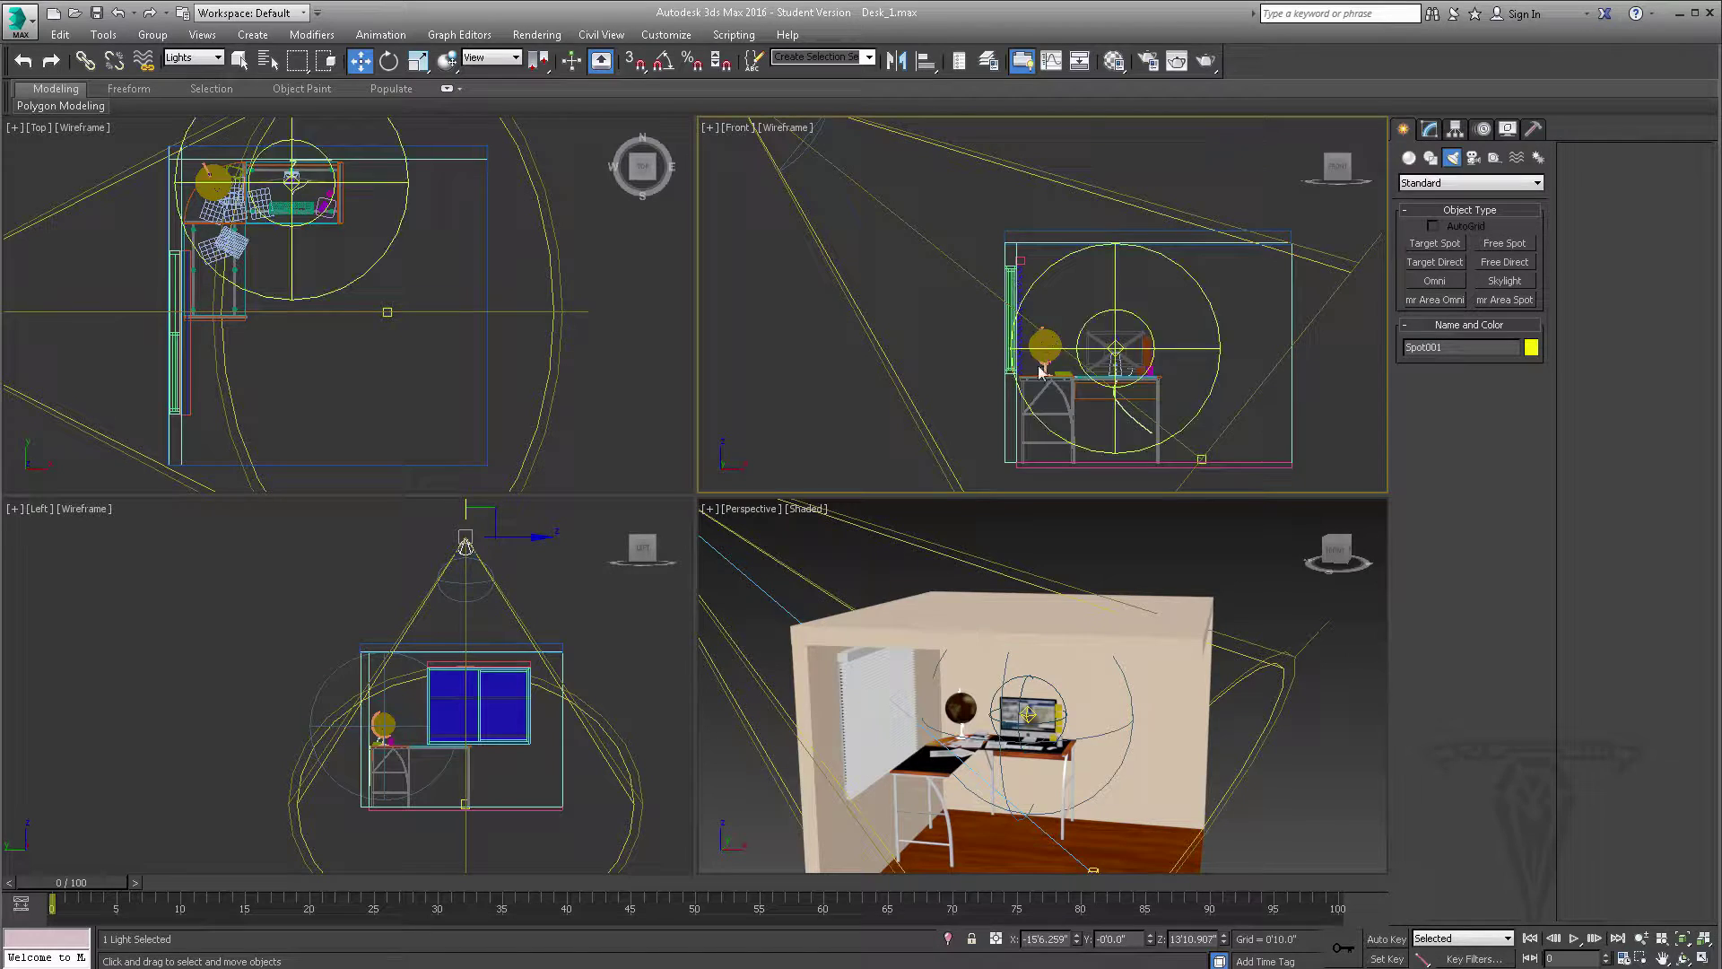
Step: Rename the spotlight Moon Light and turn on its shadows with the Shadow Map type
{"action": "left_click", "coordinate": [1430, 129]}
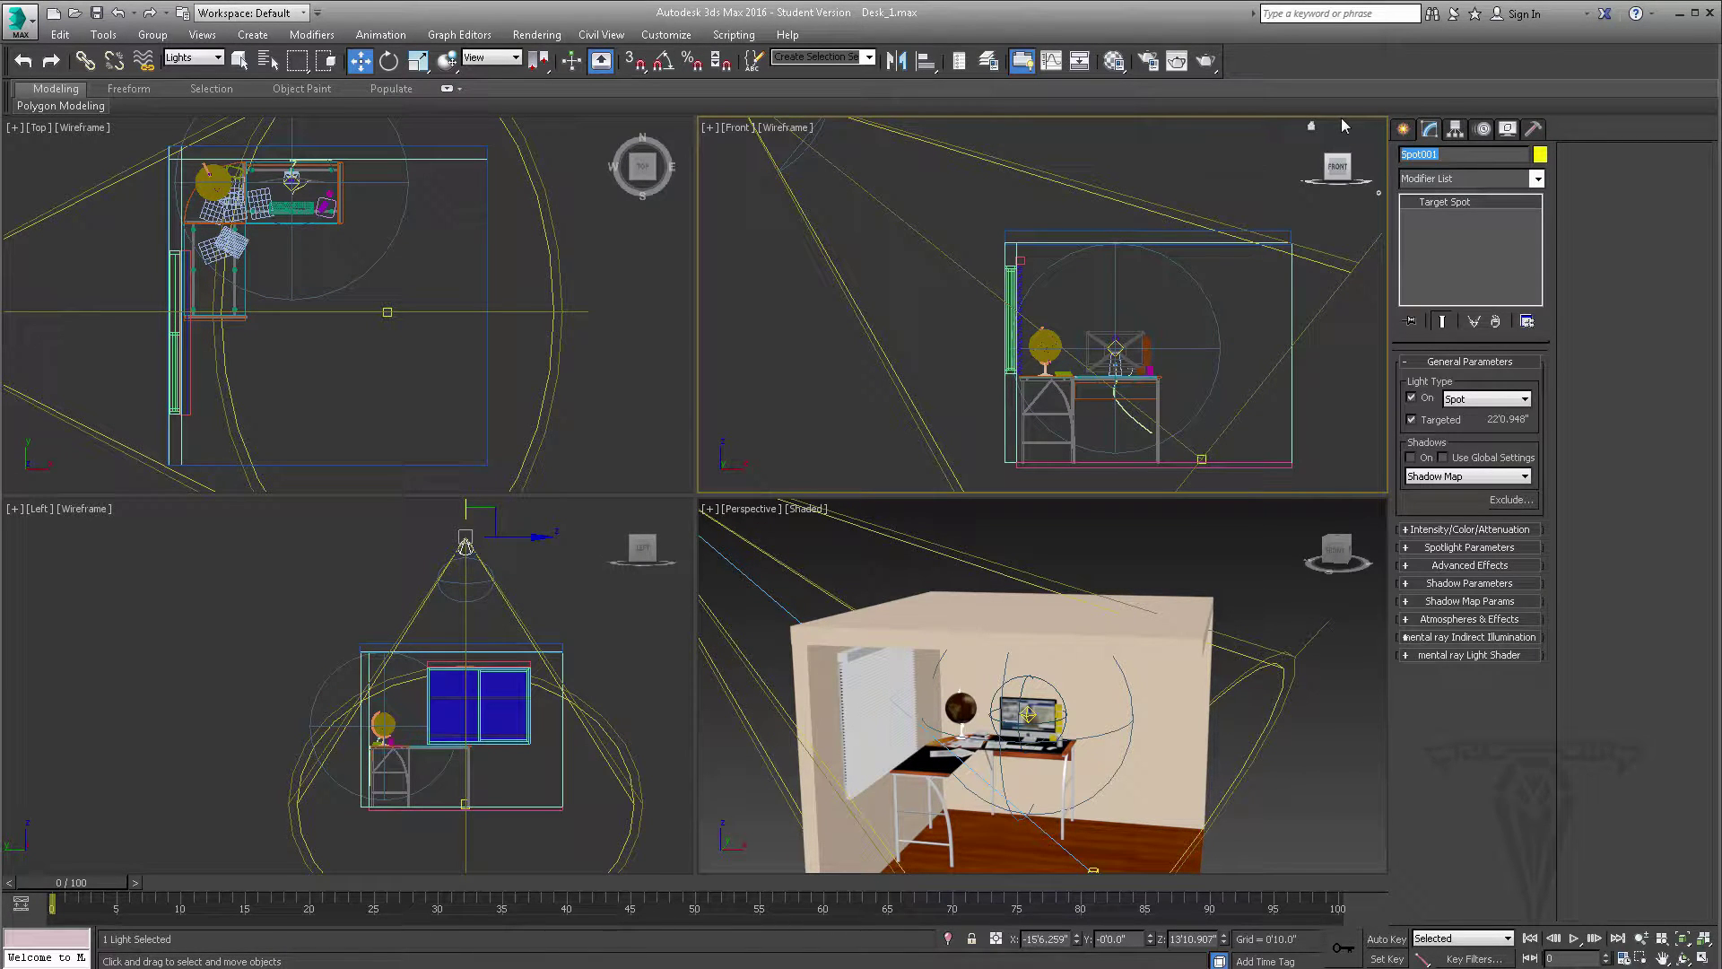
{"action": "type", "text": "Moon Light"}
{"action": "left_click", "coordinate": [1412, 458]}
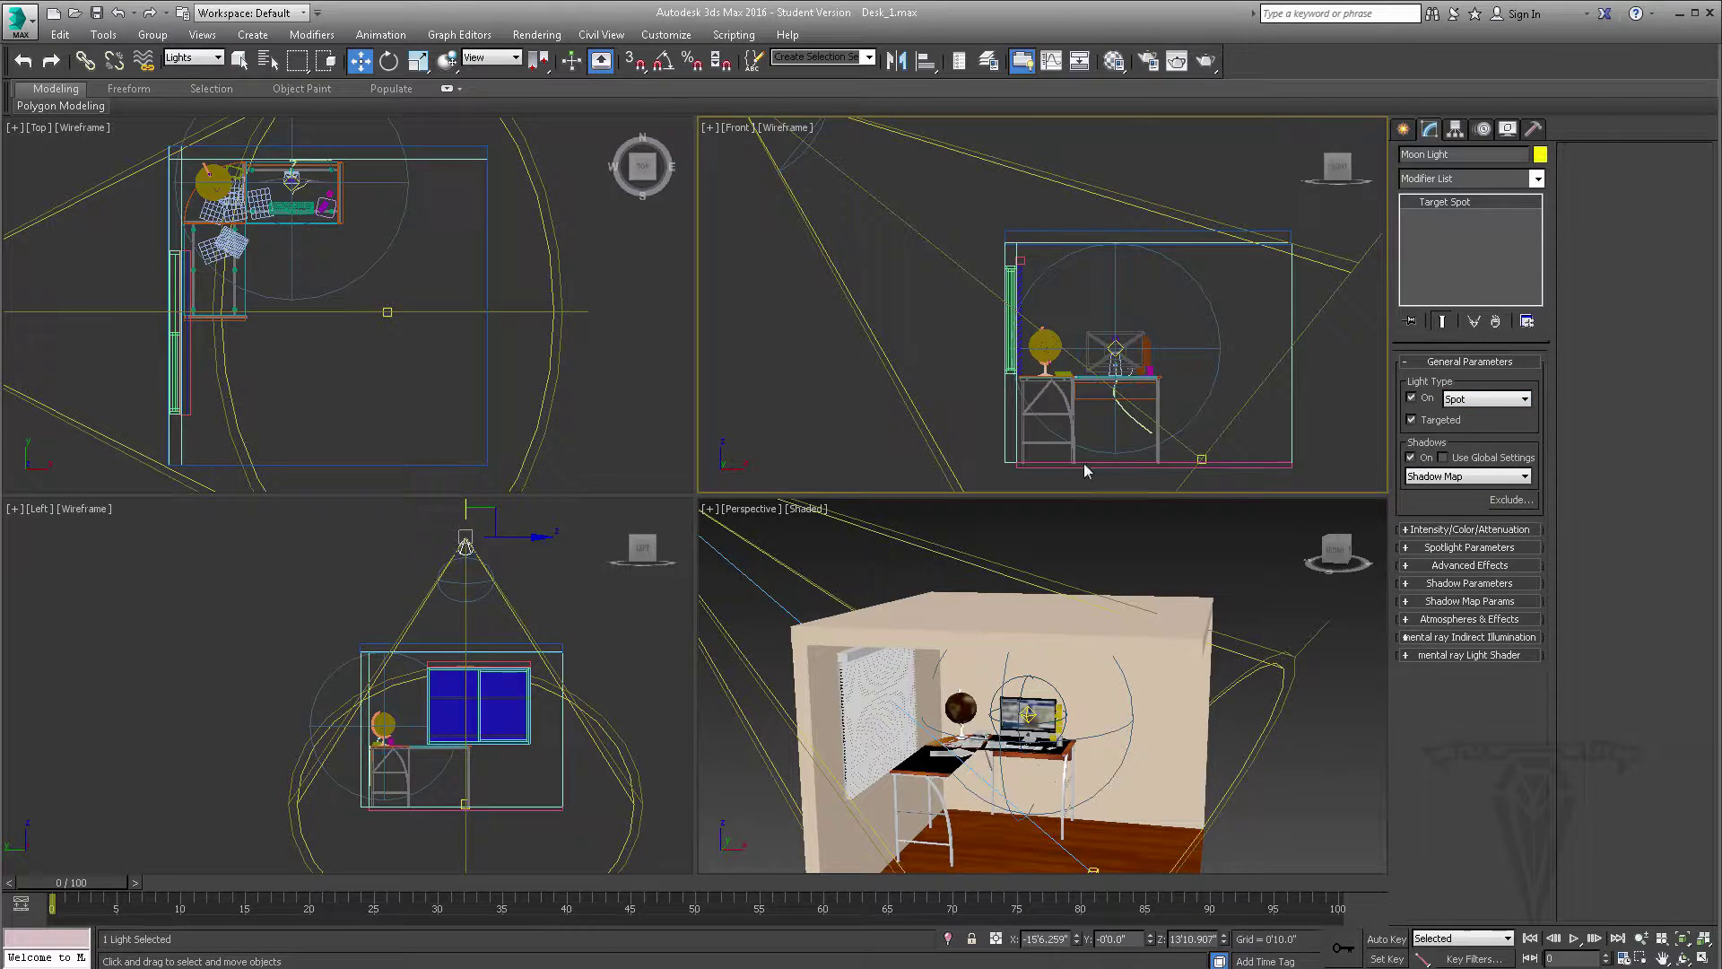
Step: Set Moon Light's color to a paler blue with Red 200, Green 232 and Blue 255
{"action": "scroll", "coordinate": [995, 704], "scroll_direction": "up", "scroll_amount": 5}
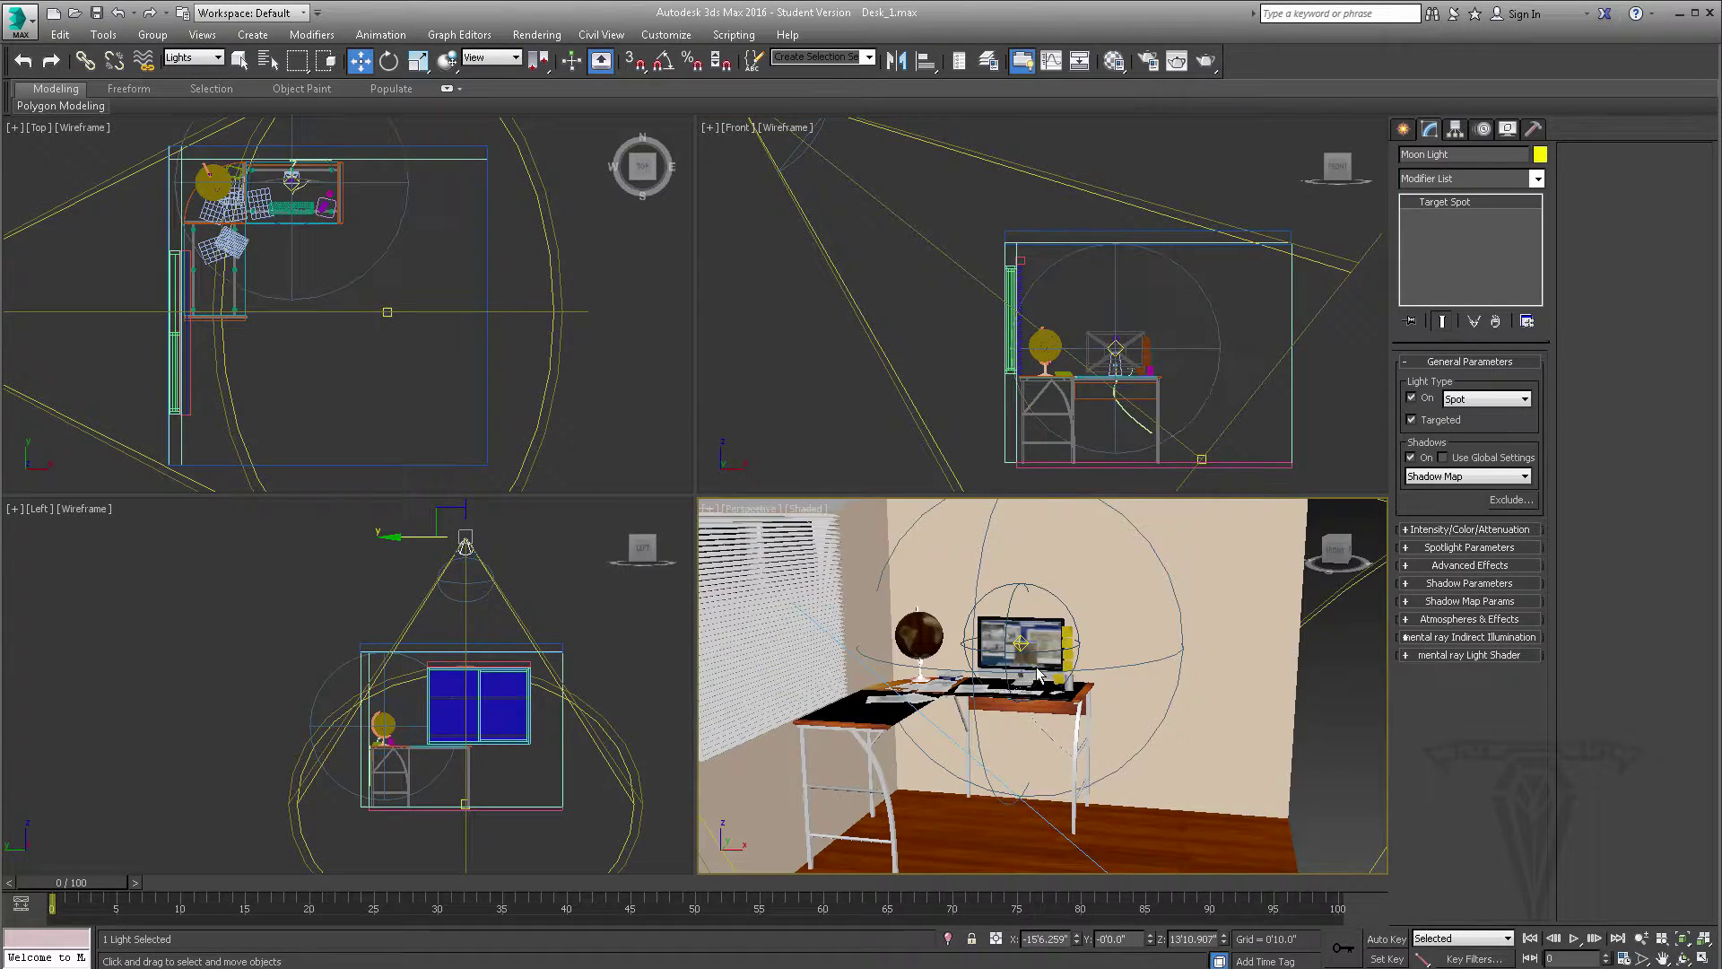
{"action": "middle_click_drag", "start_coordinate": [1037, 675], "coordinate": [985, 683], "text": "alt"}
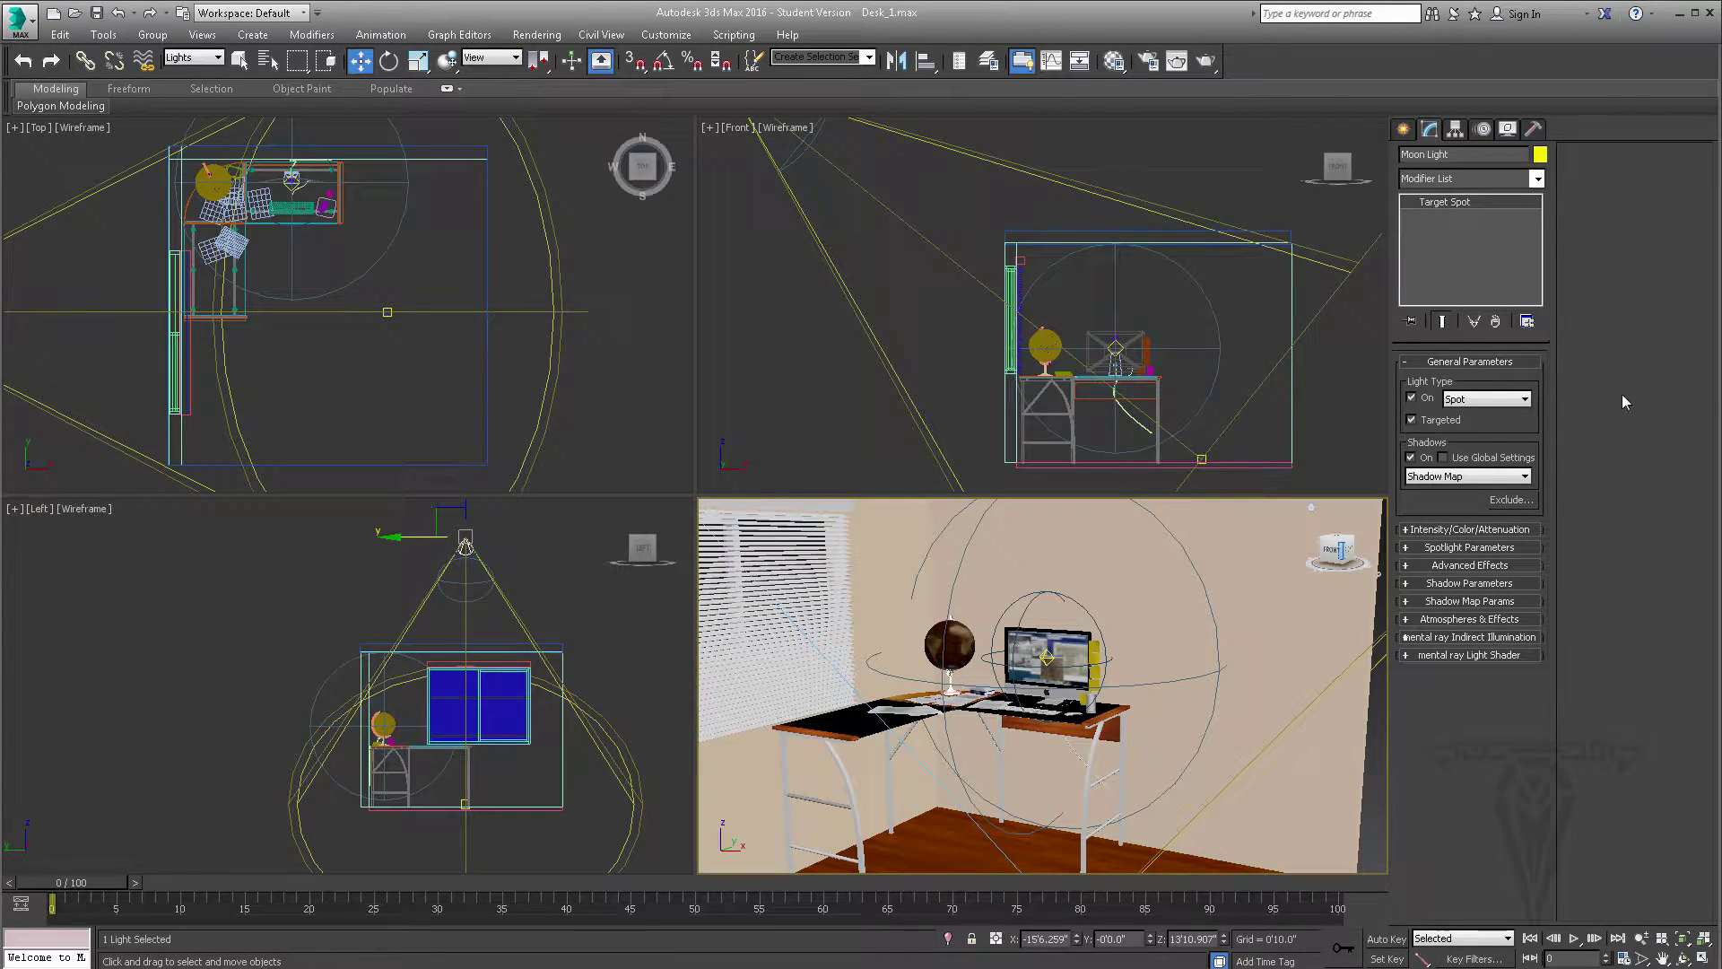
{"action": "left_click", "coordinate": [1435, 529]}
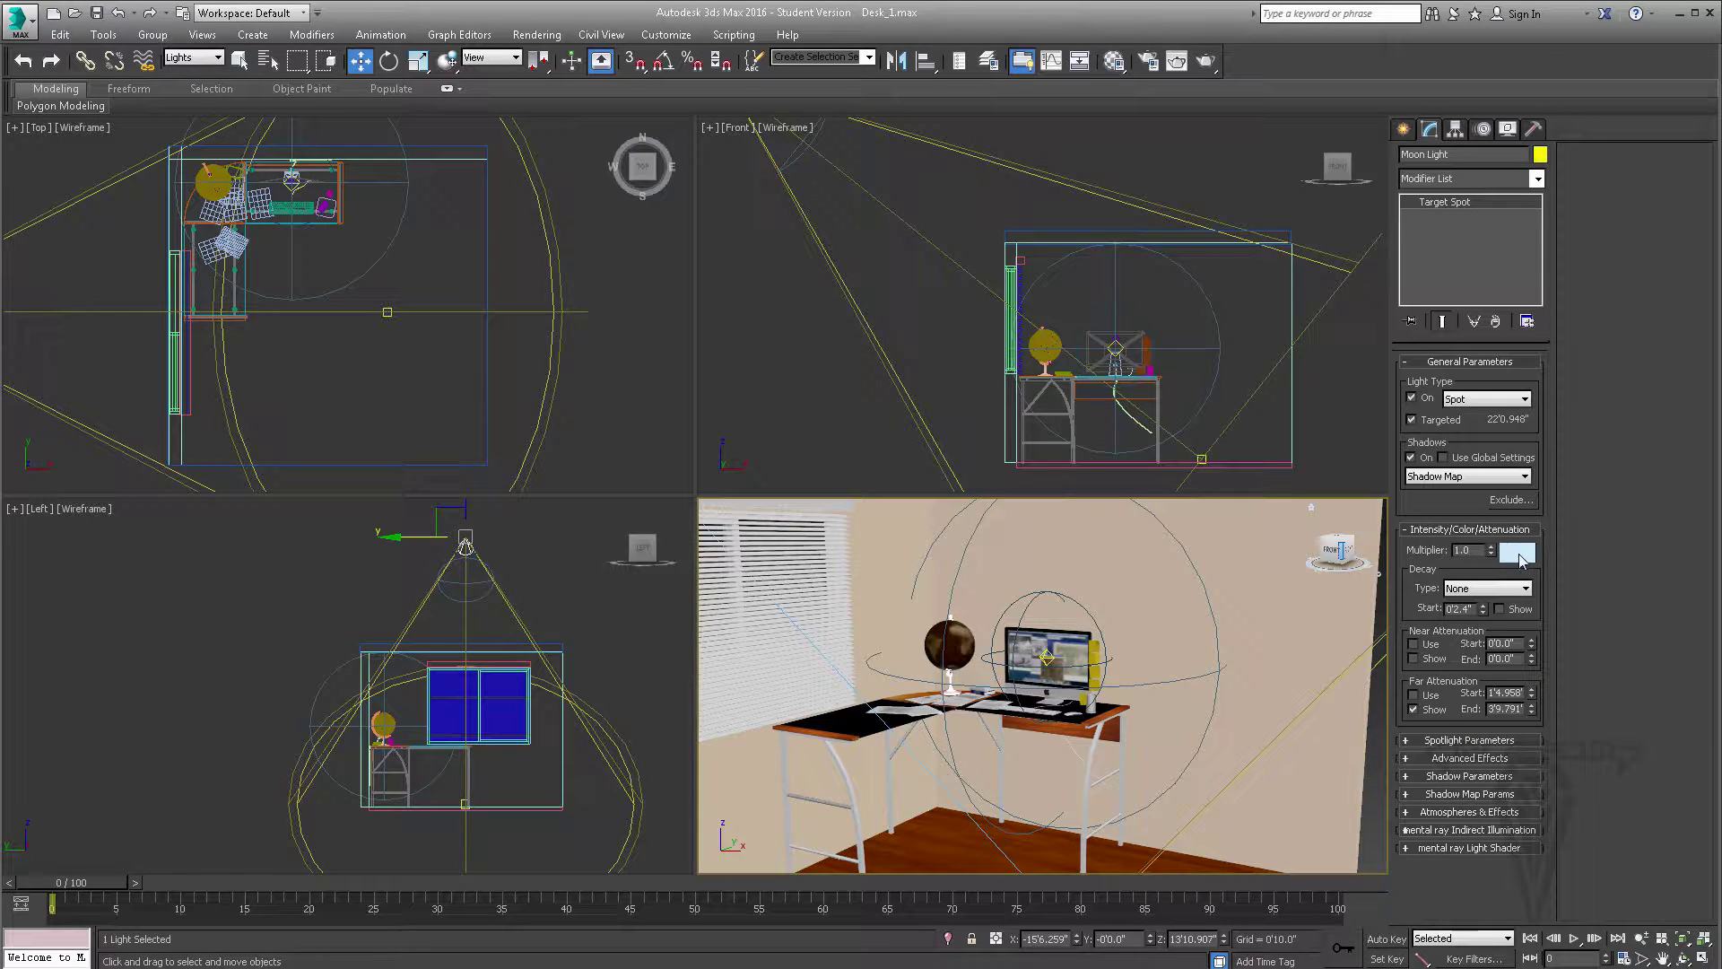
{"action": "left_click", "coordinate": [1517, 554]}
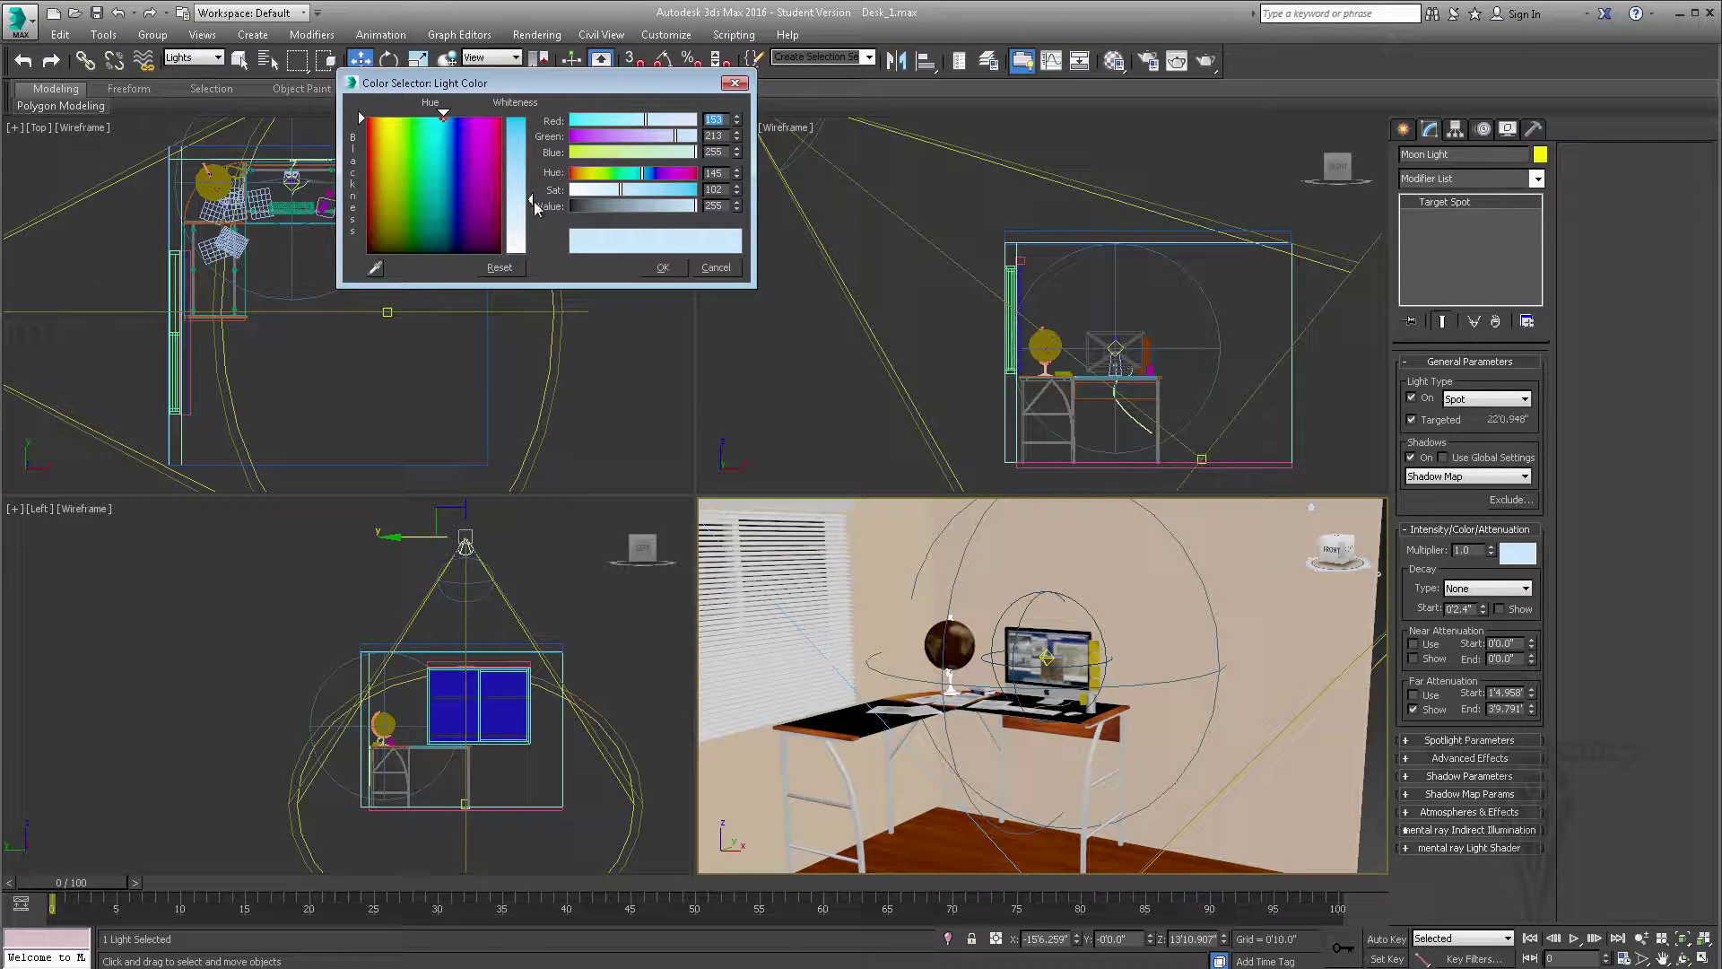
{"action": "left_click_drag", "start_coordinate": [532, 226], "coordinate": [532, 224]}
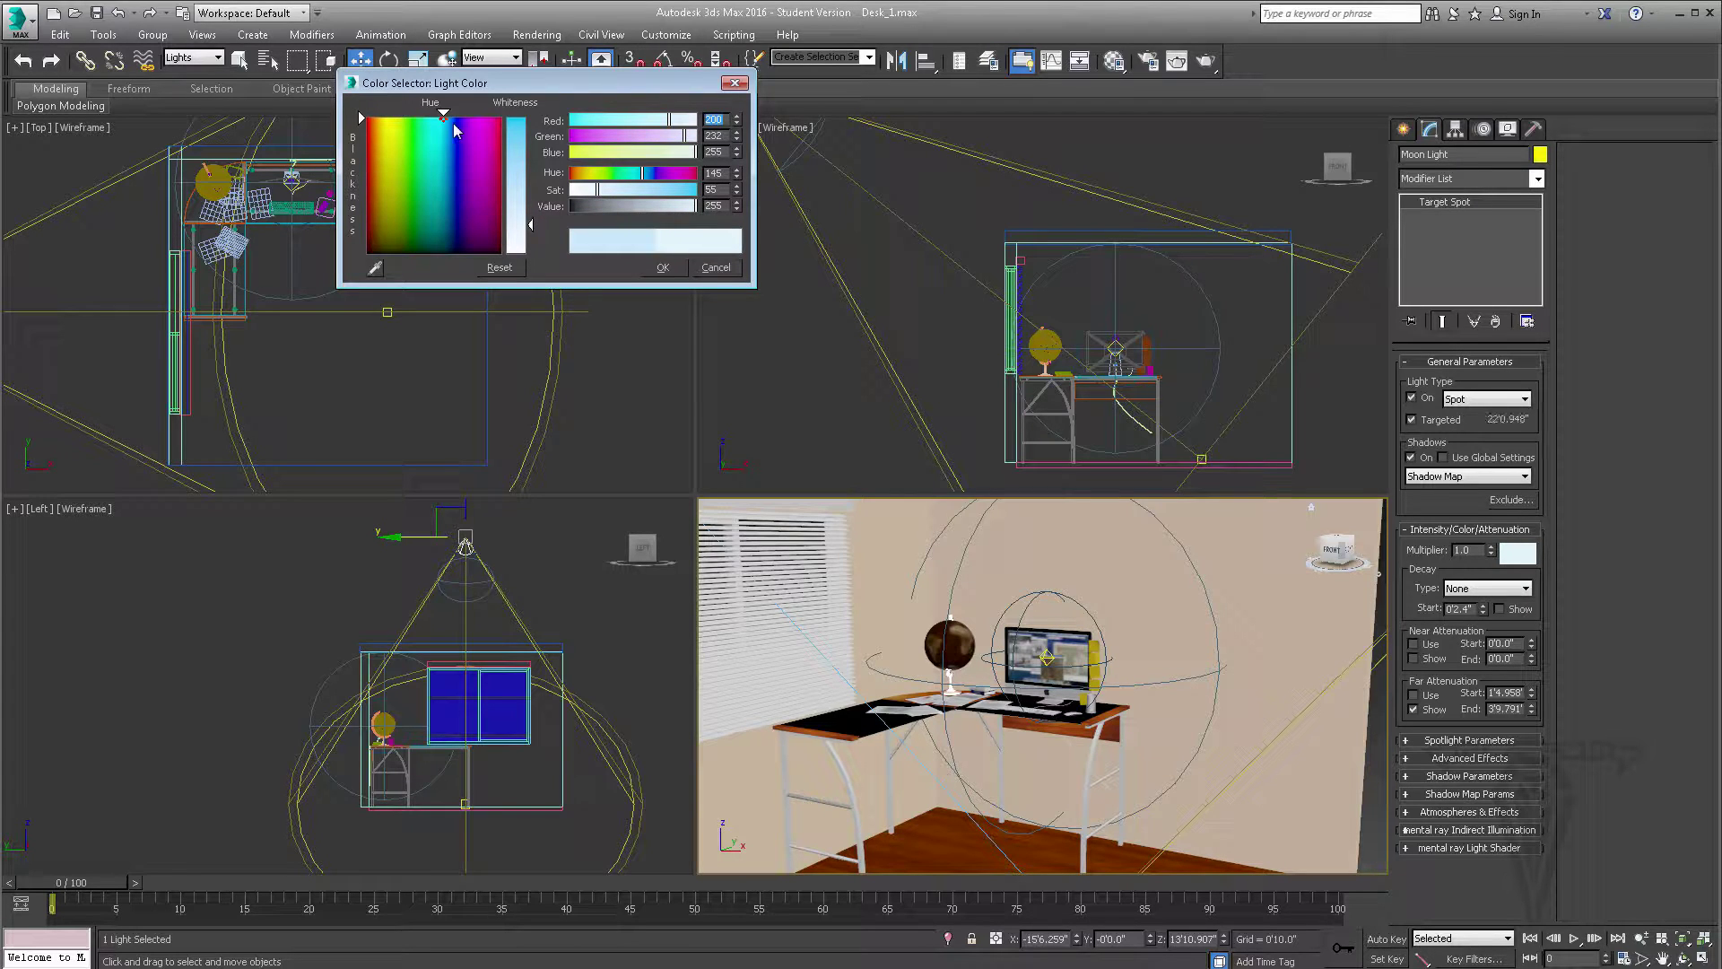
{"action": "left_click", "coordinate": [663, 269]}
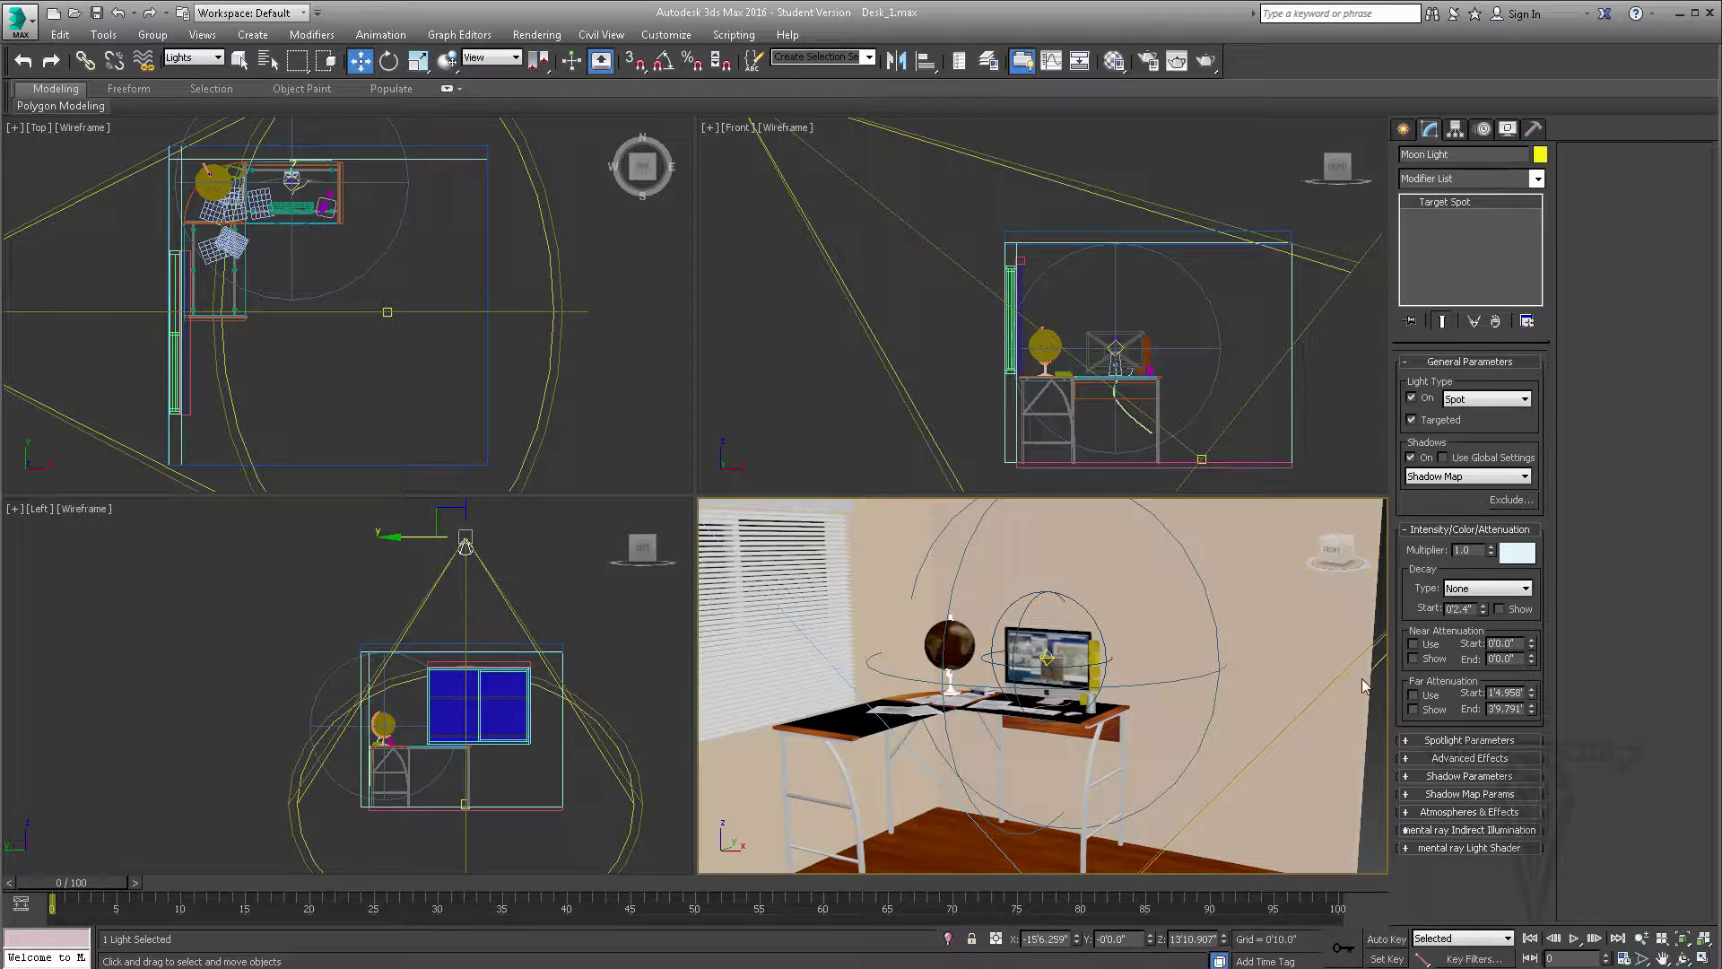
Step: Test-render the Perspective view framed closer on the desk and blinds, then cancel and close the render
{"action": "middle_click_drag", "start_coordinate": [984, 700], "coordinate": [989, 662]}
{"action": "scroll", "coordinate": [1009, 689], "scroll_direction": "up", "scroll_amount": 3}
{"action": "left_click", "coordinate": [1204, 61]}
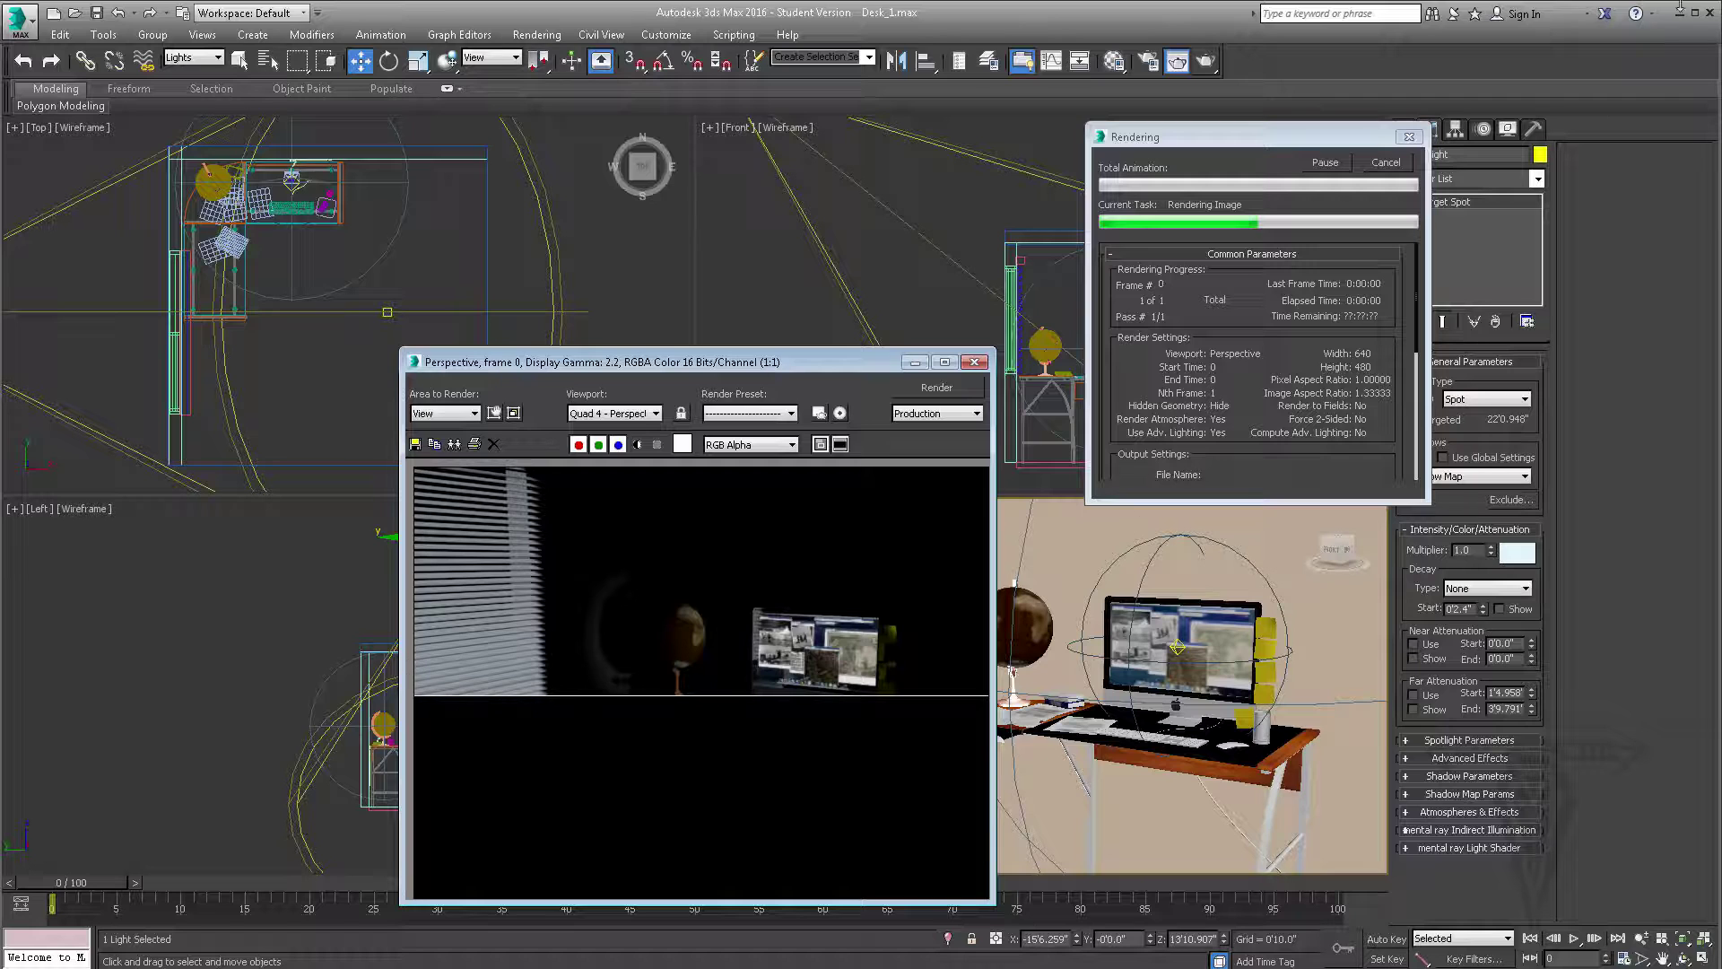
{"action": "left_click", "coordinate": [1386, 164]}
{"action": "left_click", "coordinate": [975, 362]}
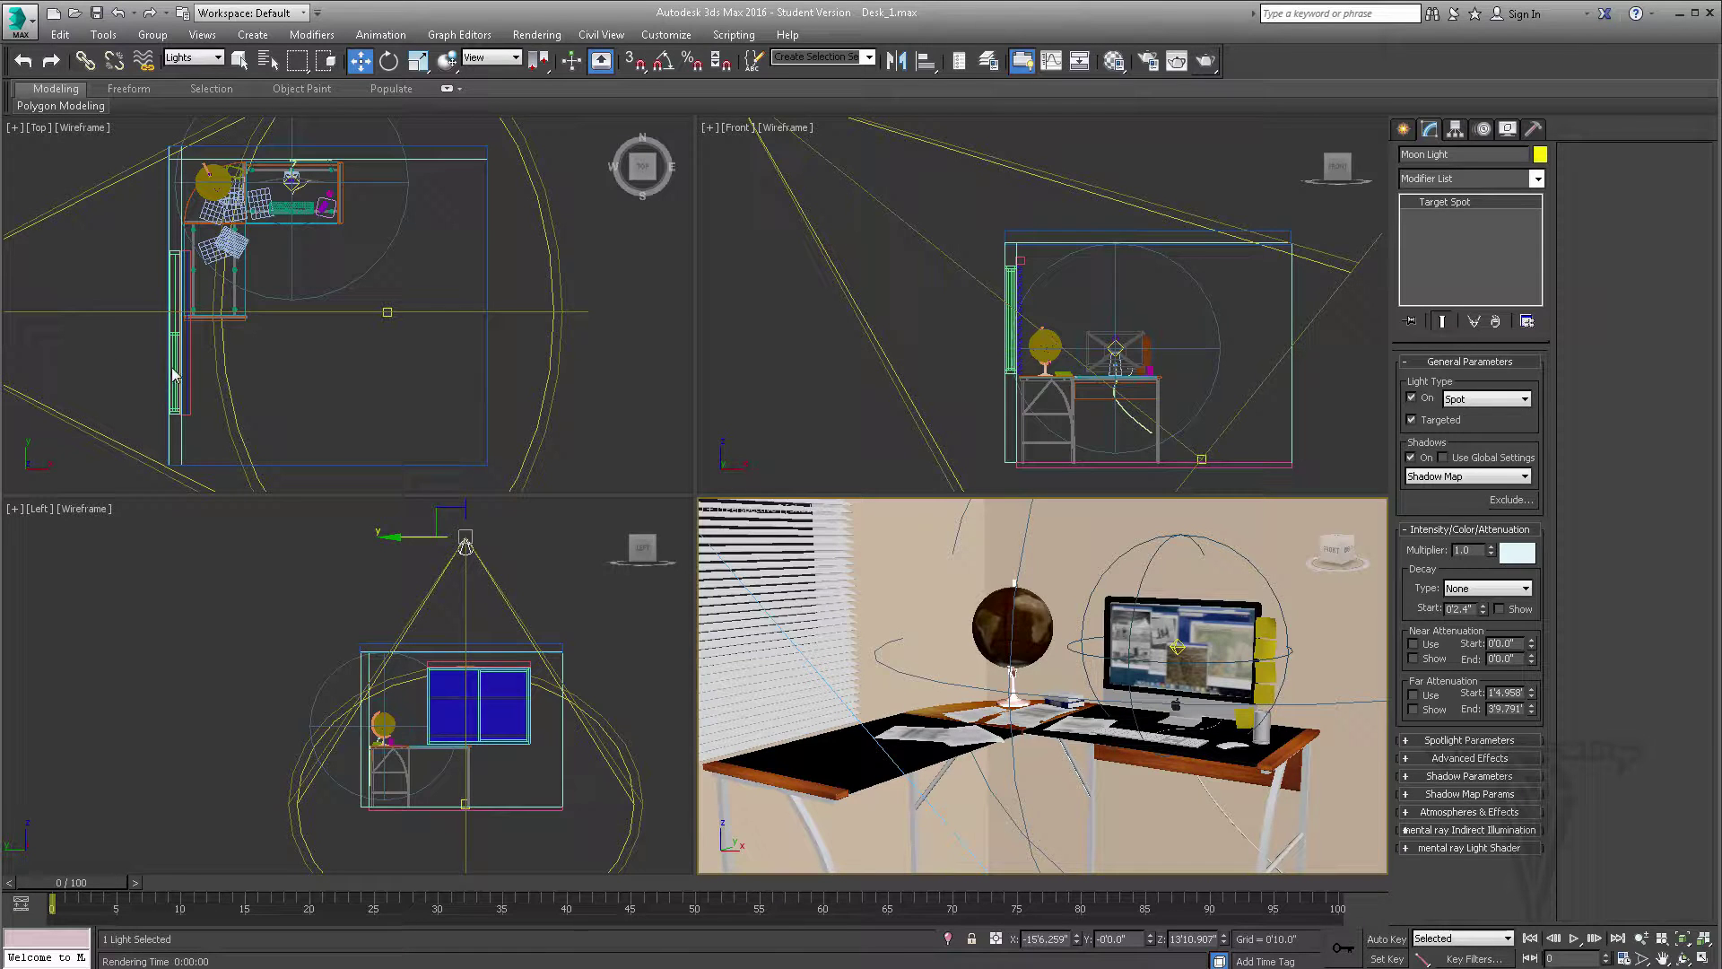
Step: Set the selection filter back to All and select the sliding window in the wall
{"action": "left_click", "coordinate": [1011, 323]}
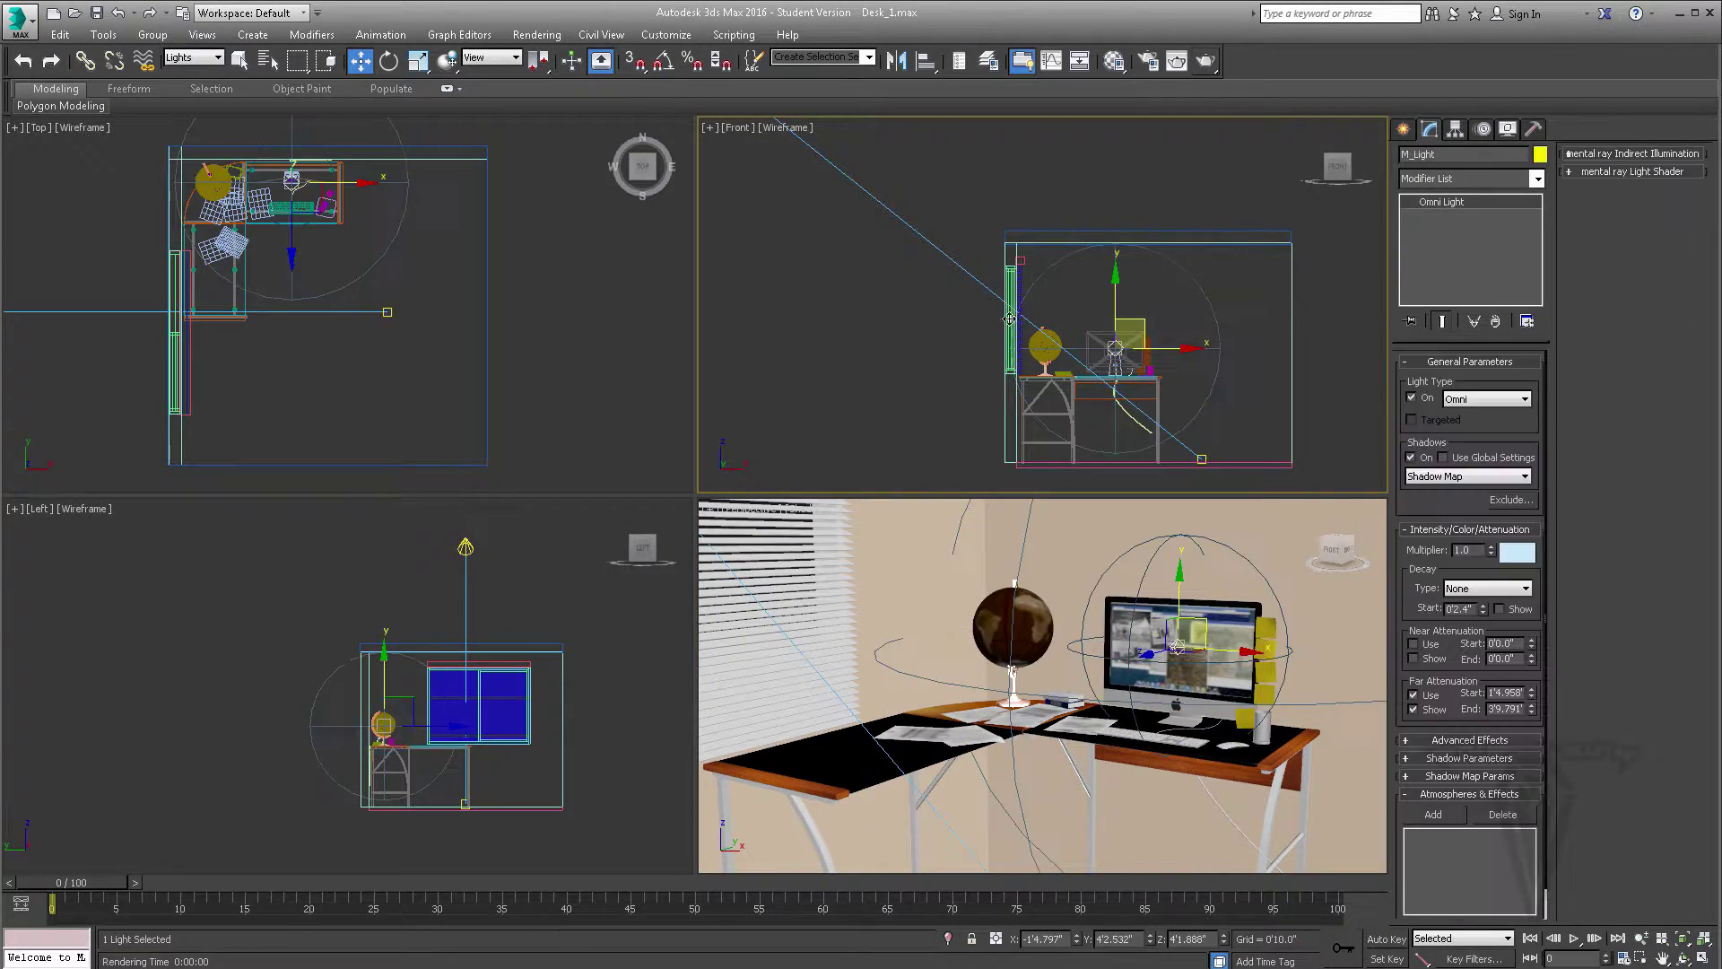
{"action": "left_click", "coordinate": [193, 57]}
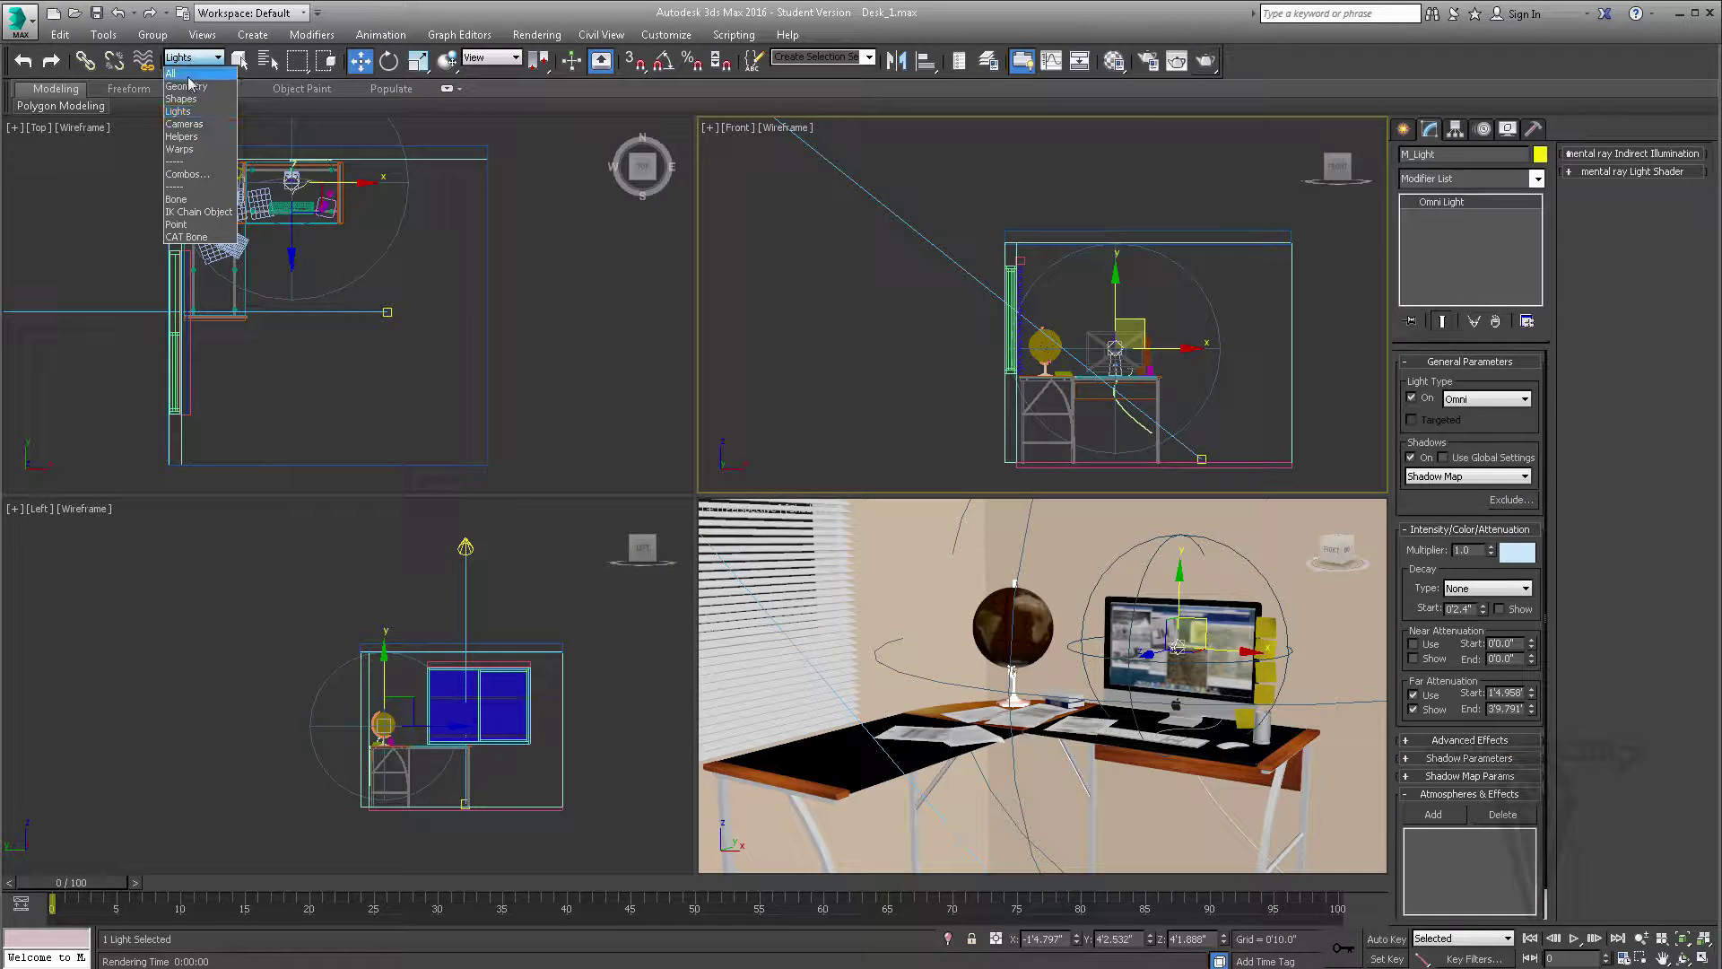
{"action": "left_click", "coordinate": [188, 74]}
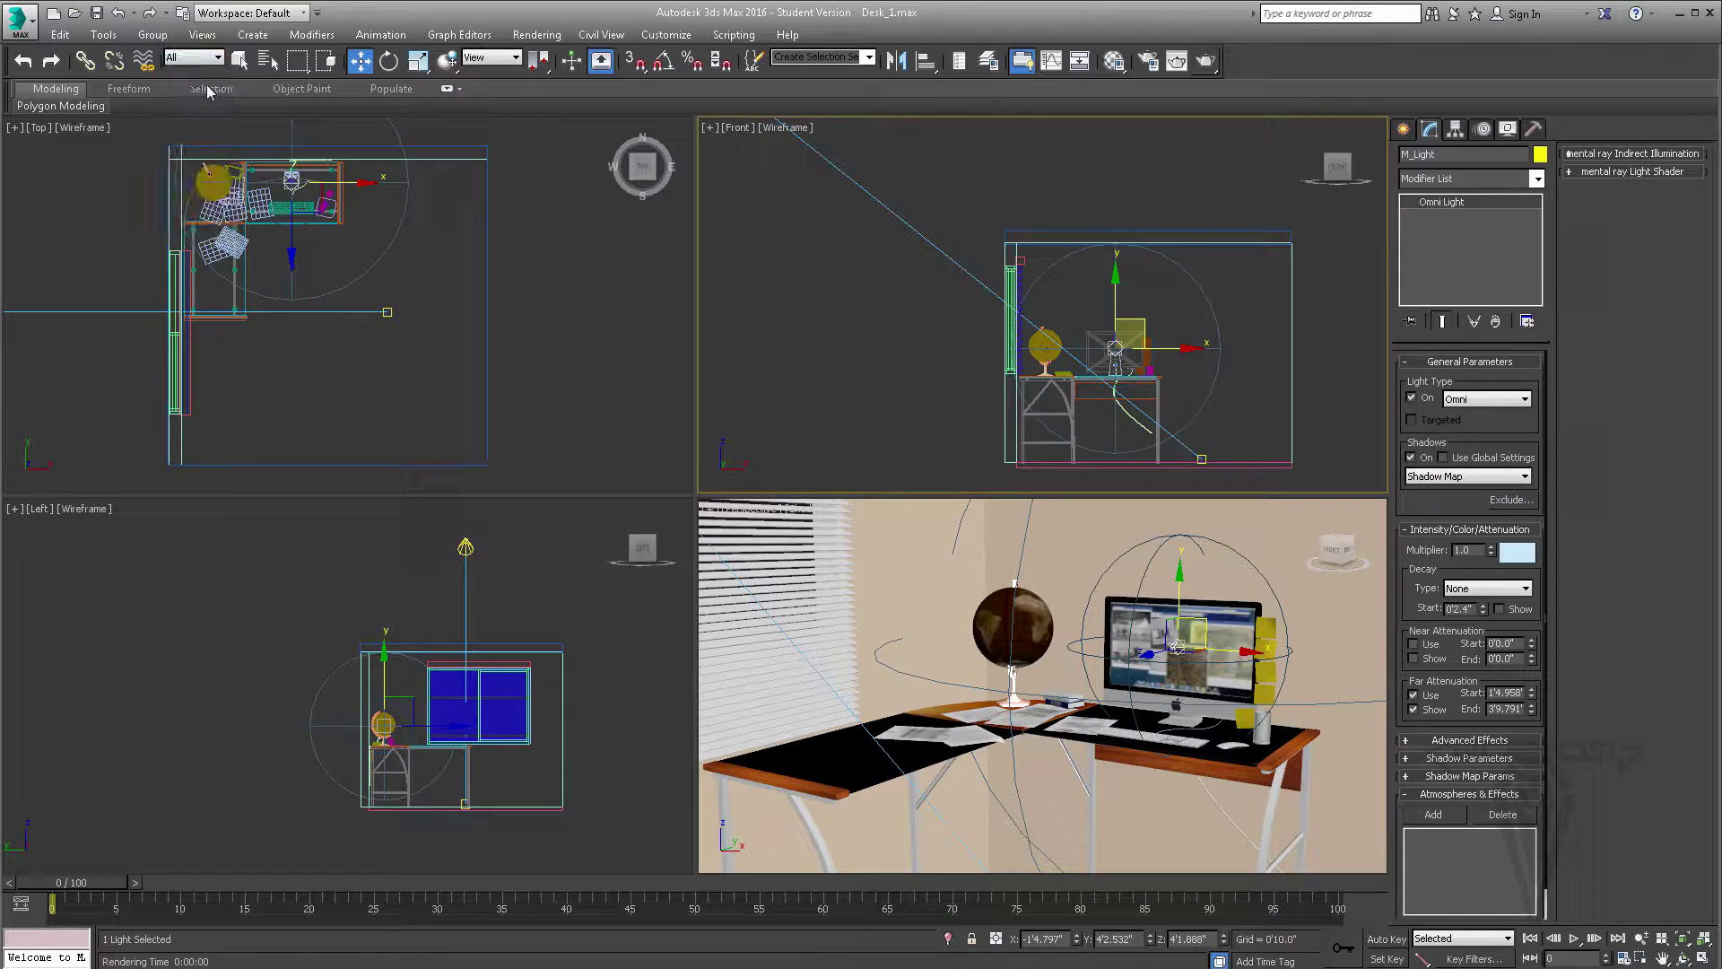
{"action": "left_click", "coordinate": [1007, 326]}
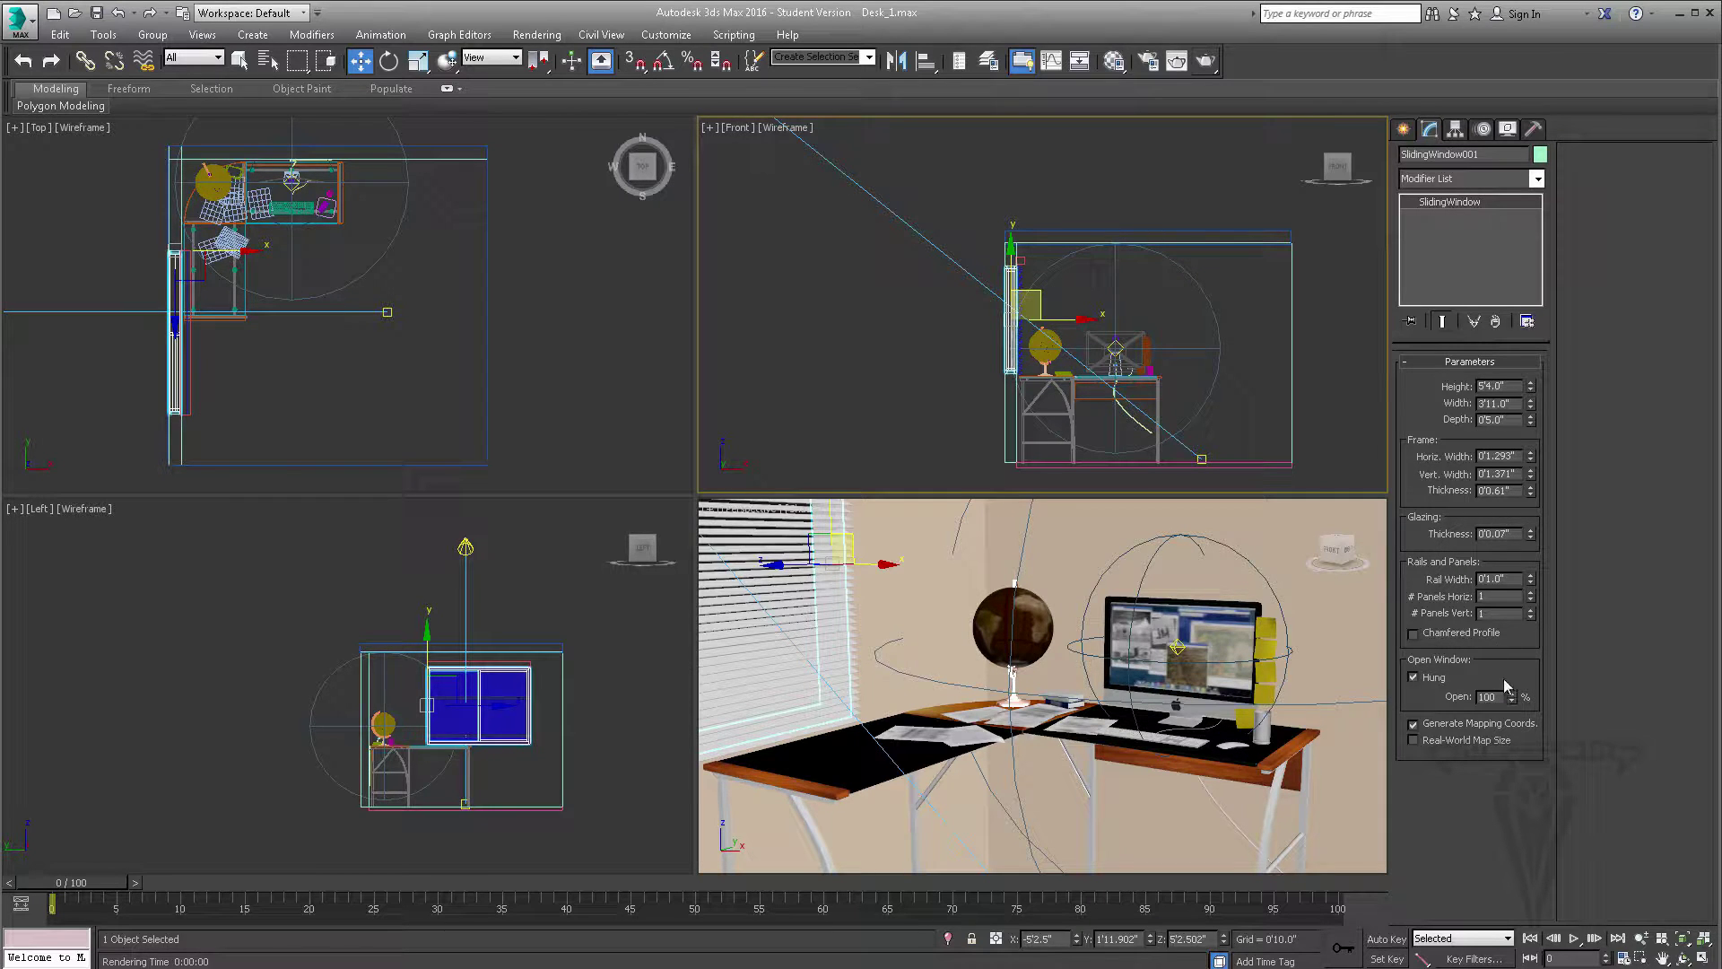
{"action": "left_click_drag", "start_coordinate": [1509, 725], "coordinate": [1487, 633]}
{"action": "scroll", "coordinate": [1131, 377], "scroll_direction": "down", "scroll_amount": 2}
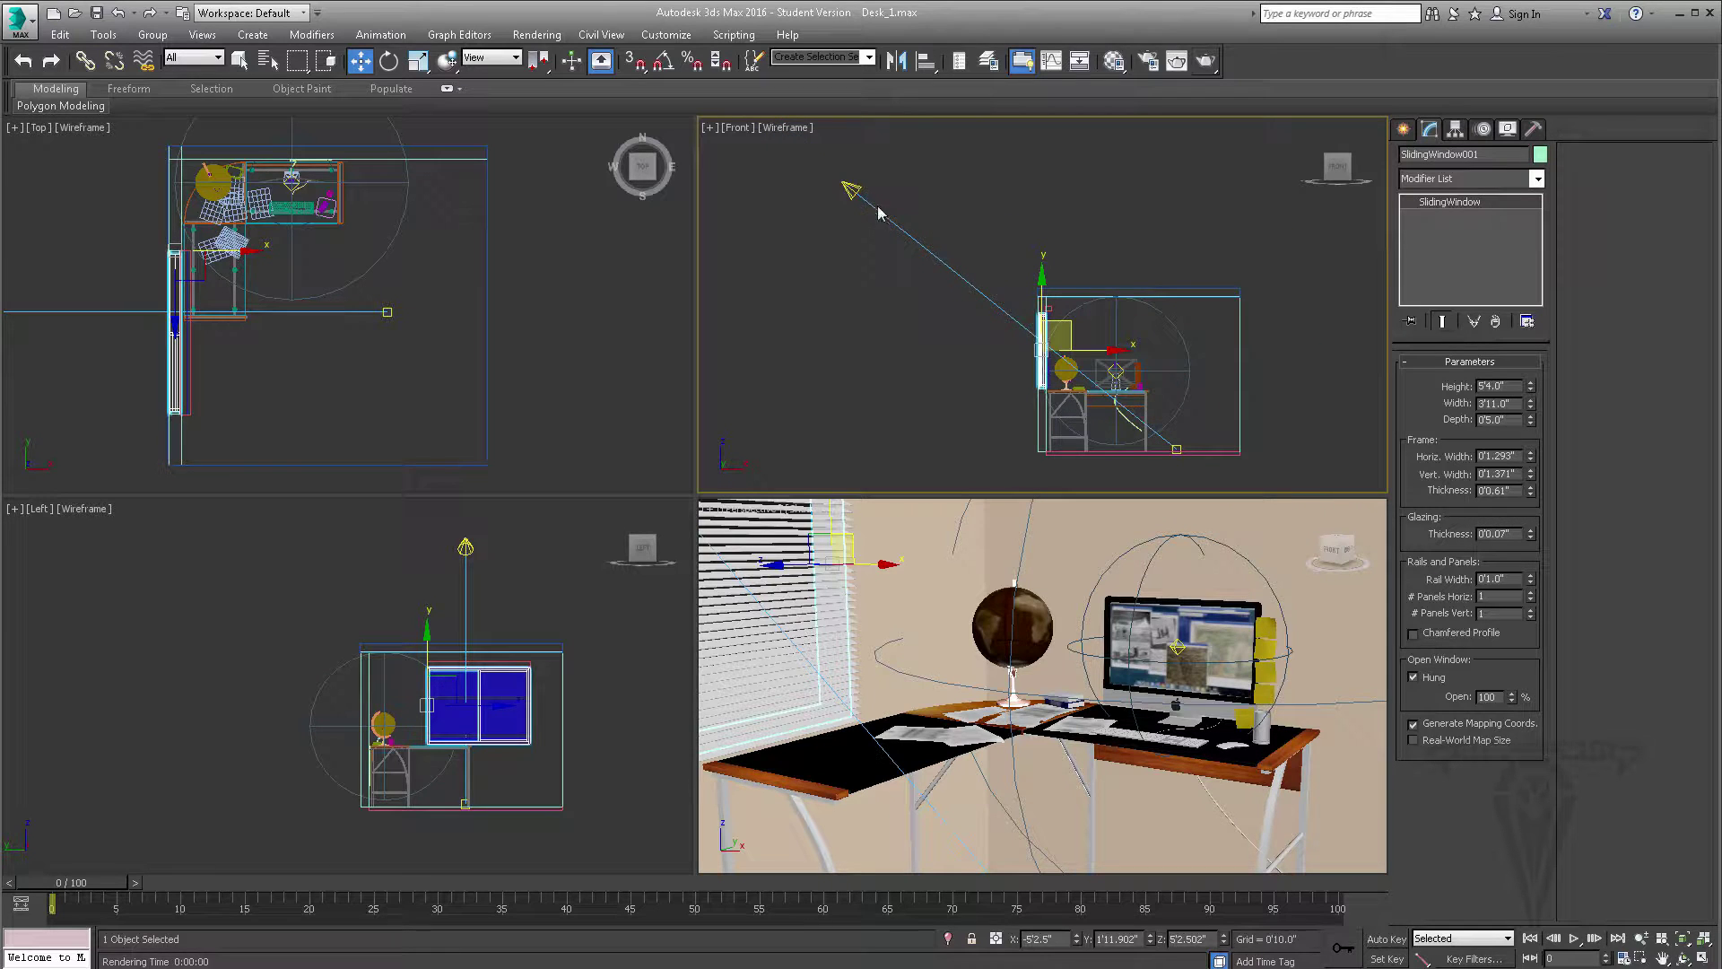
{"action": "left_click", "coordinate": [850, 188]}
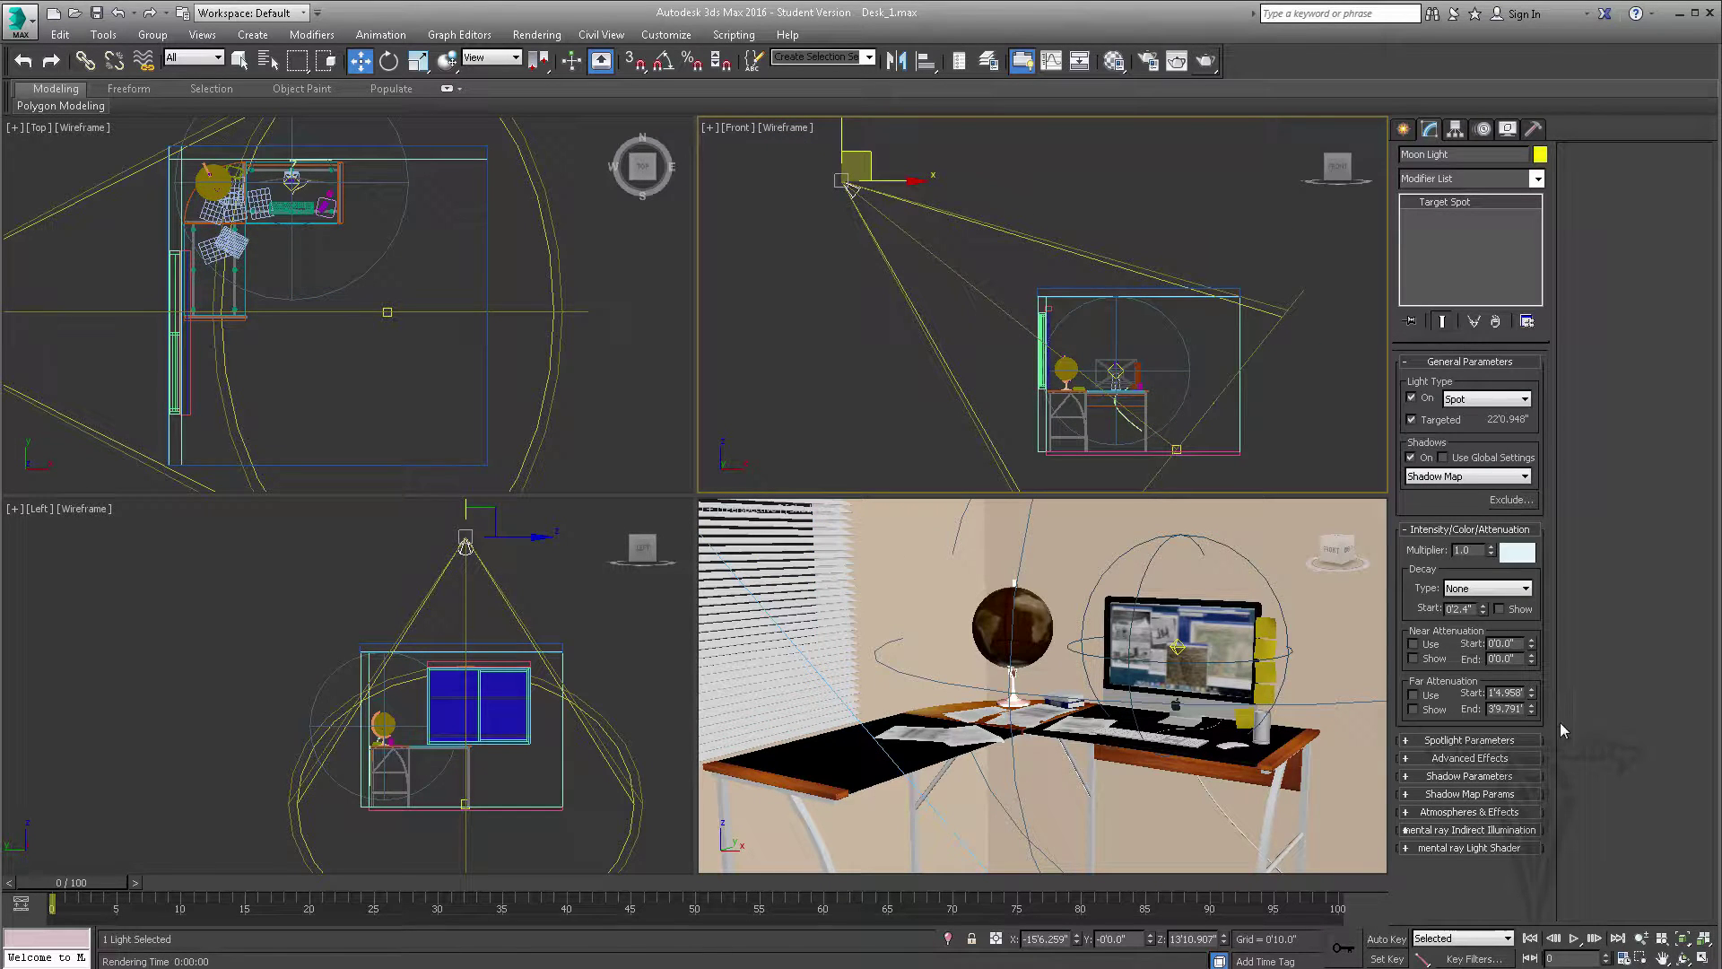
{"action": "left_click", "coordinate": [1509, 501]}
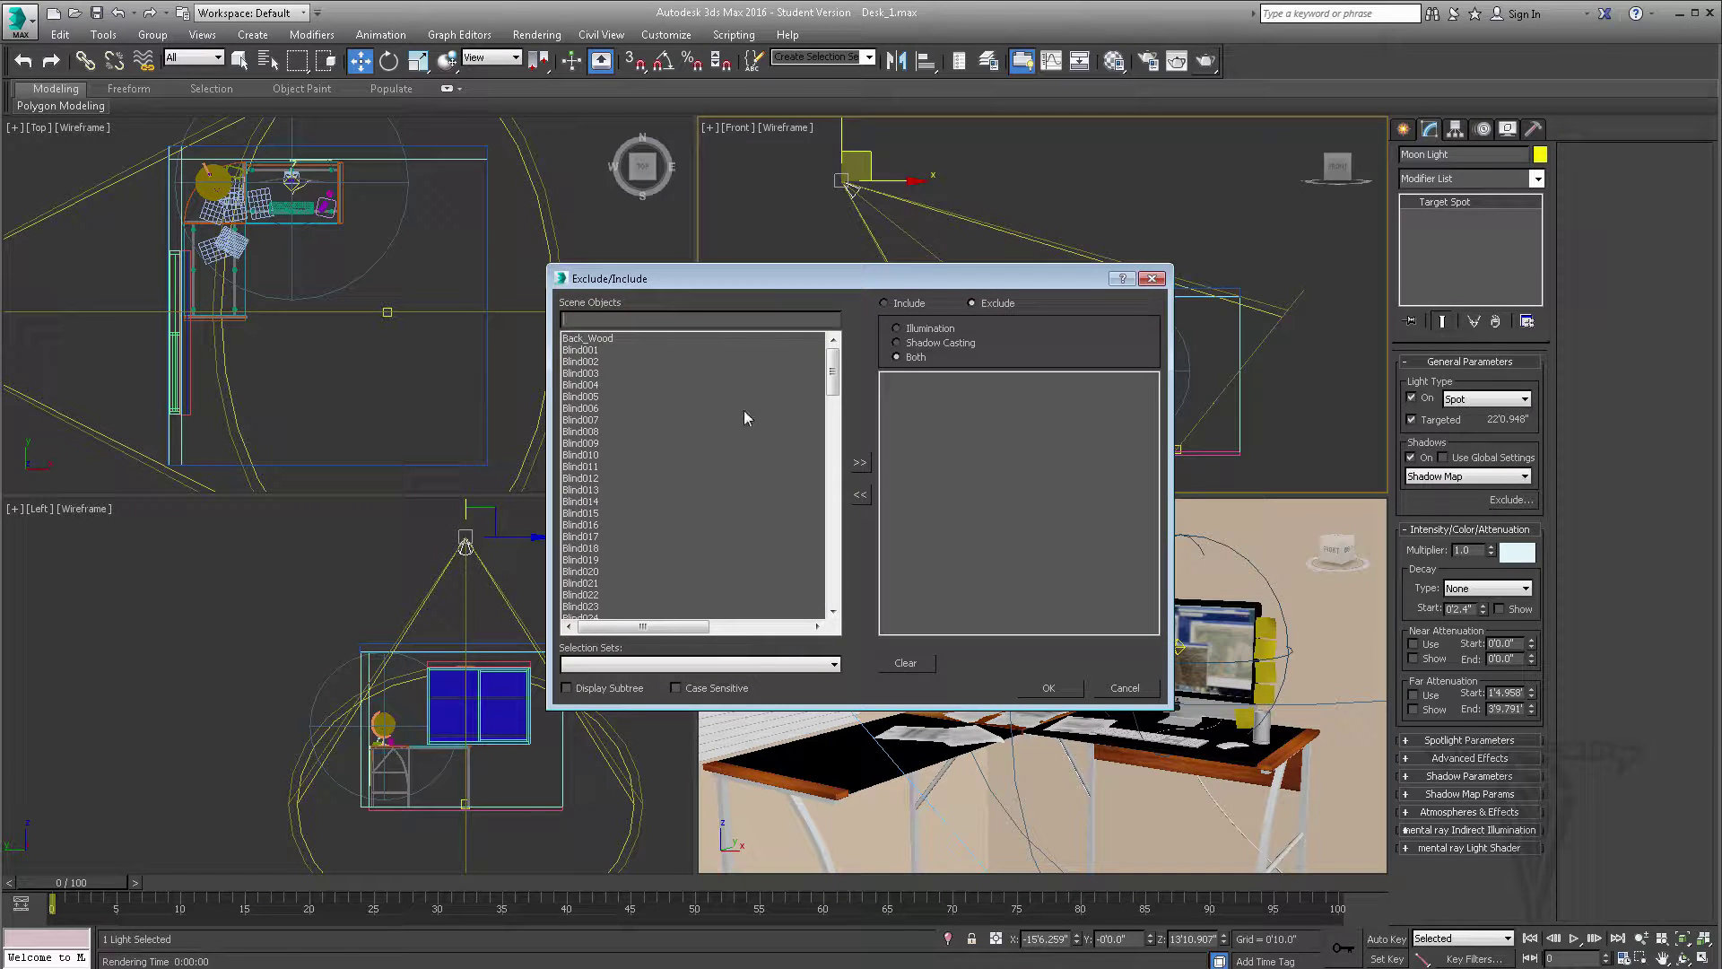
{"action": "left_click_drag", "start_coordinate": [829, 372], "coordinate": [610, 599]}
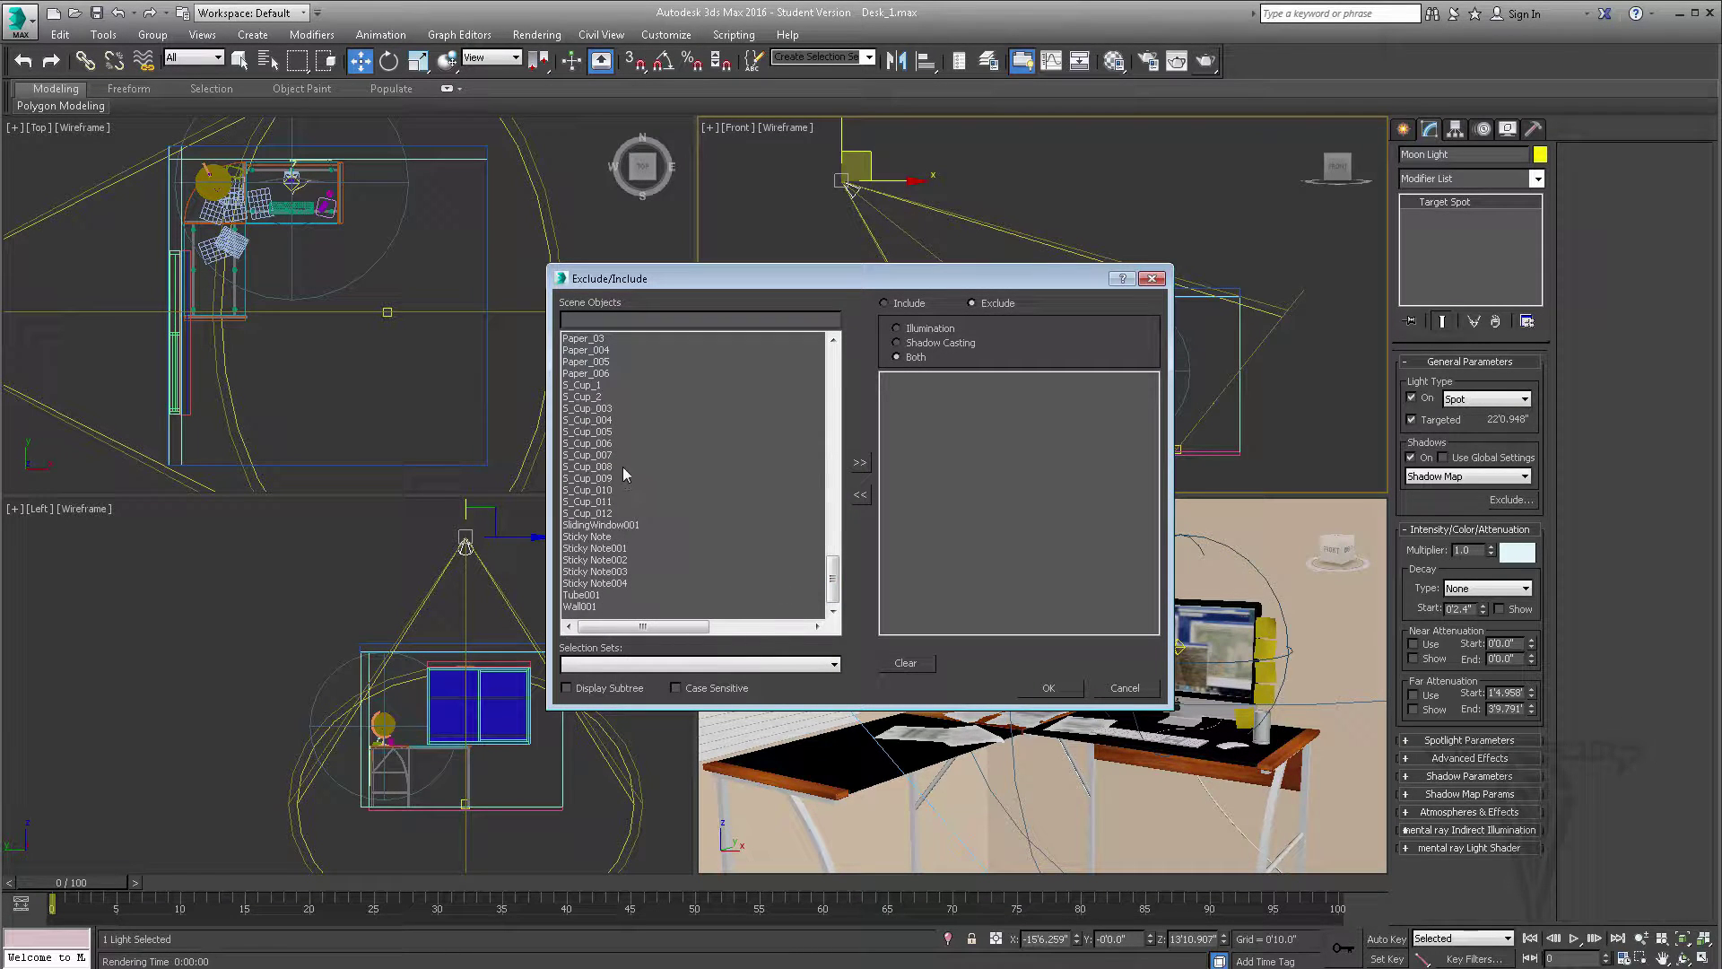
{"action": "left_click", "coordinate": [1149, 691]}
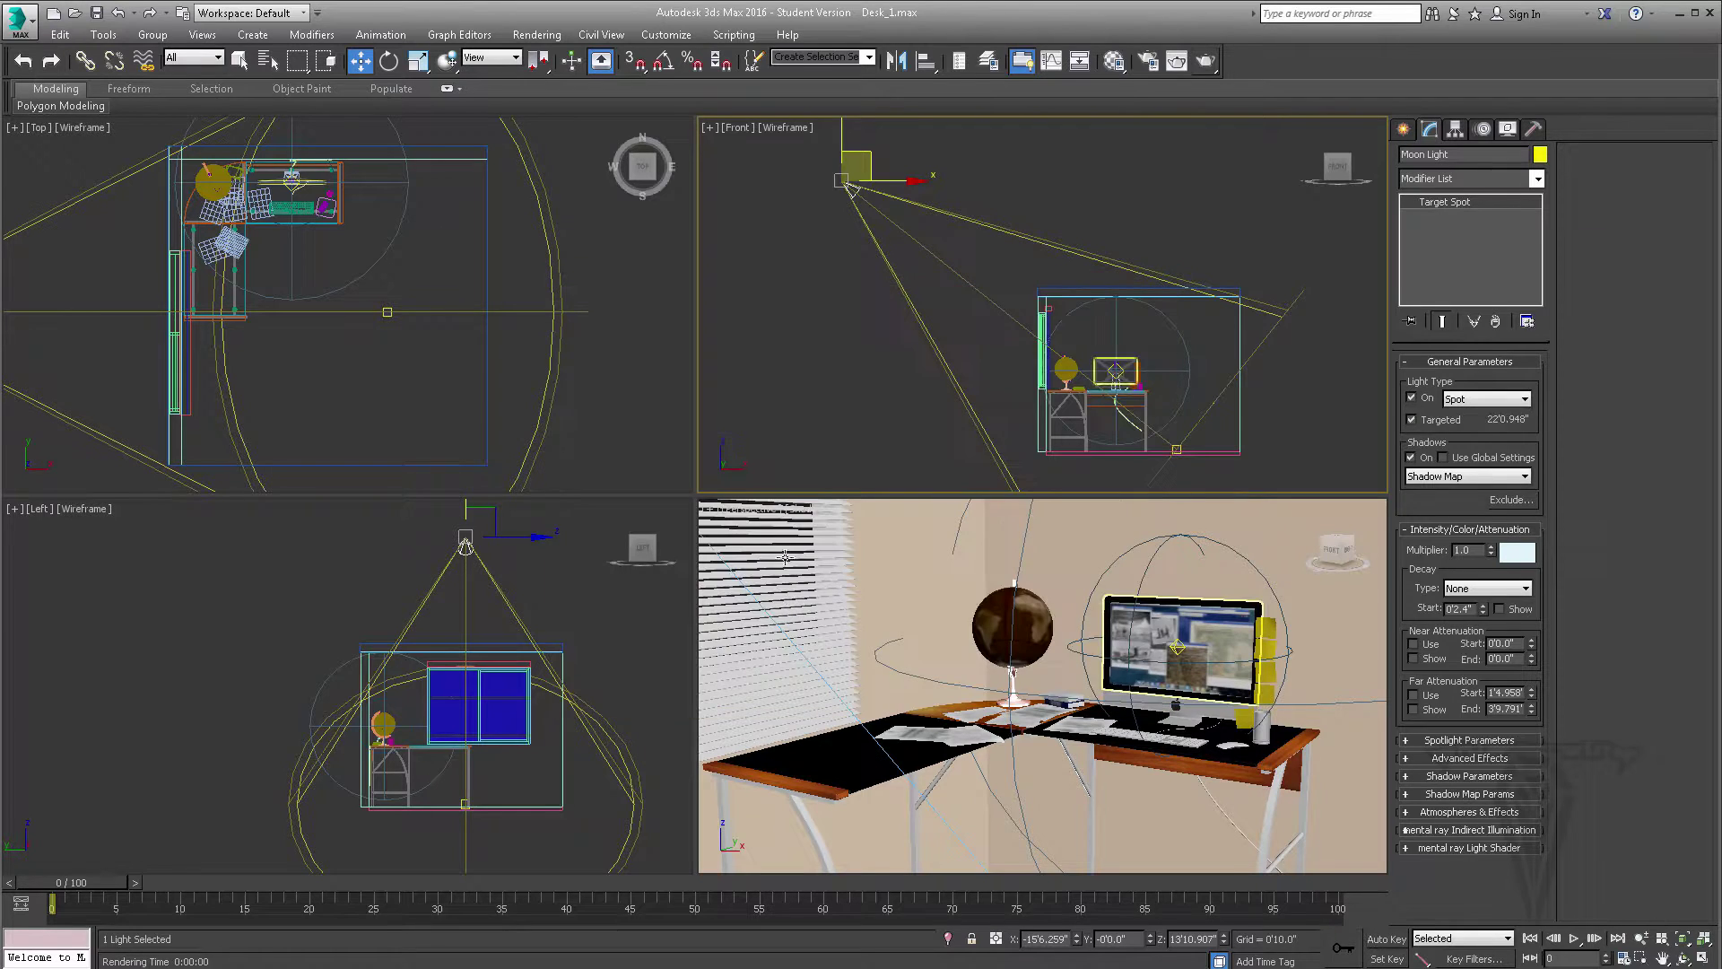
Step: Check the sliding window's object name and exclude SlidingWindow001 from Moon Light's shadow casting
{"action": "left_click", "coordinate": [176, 341]}
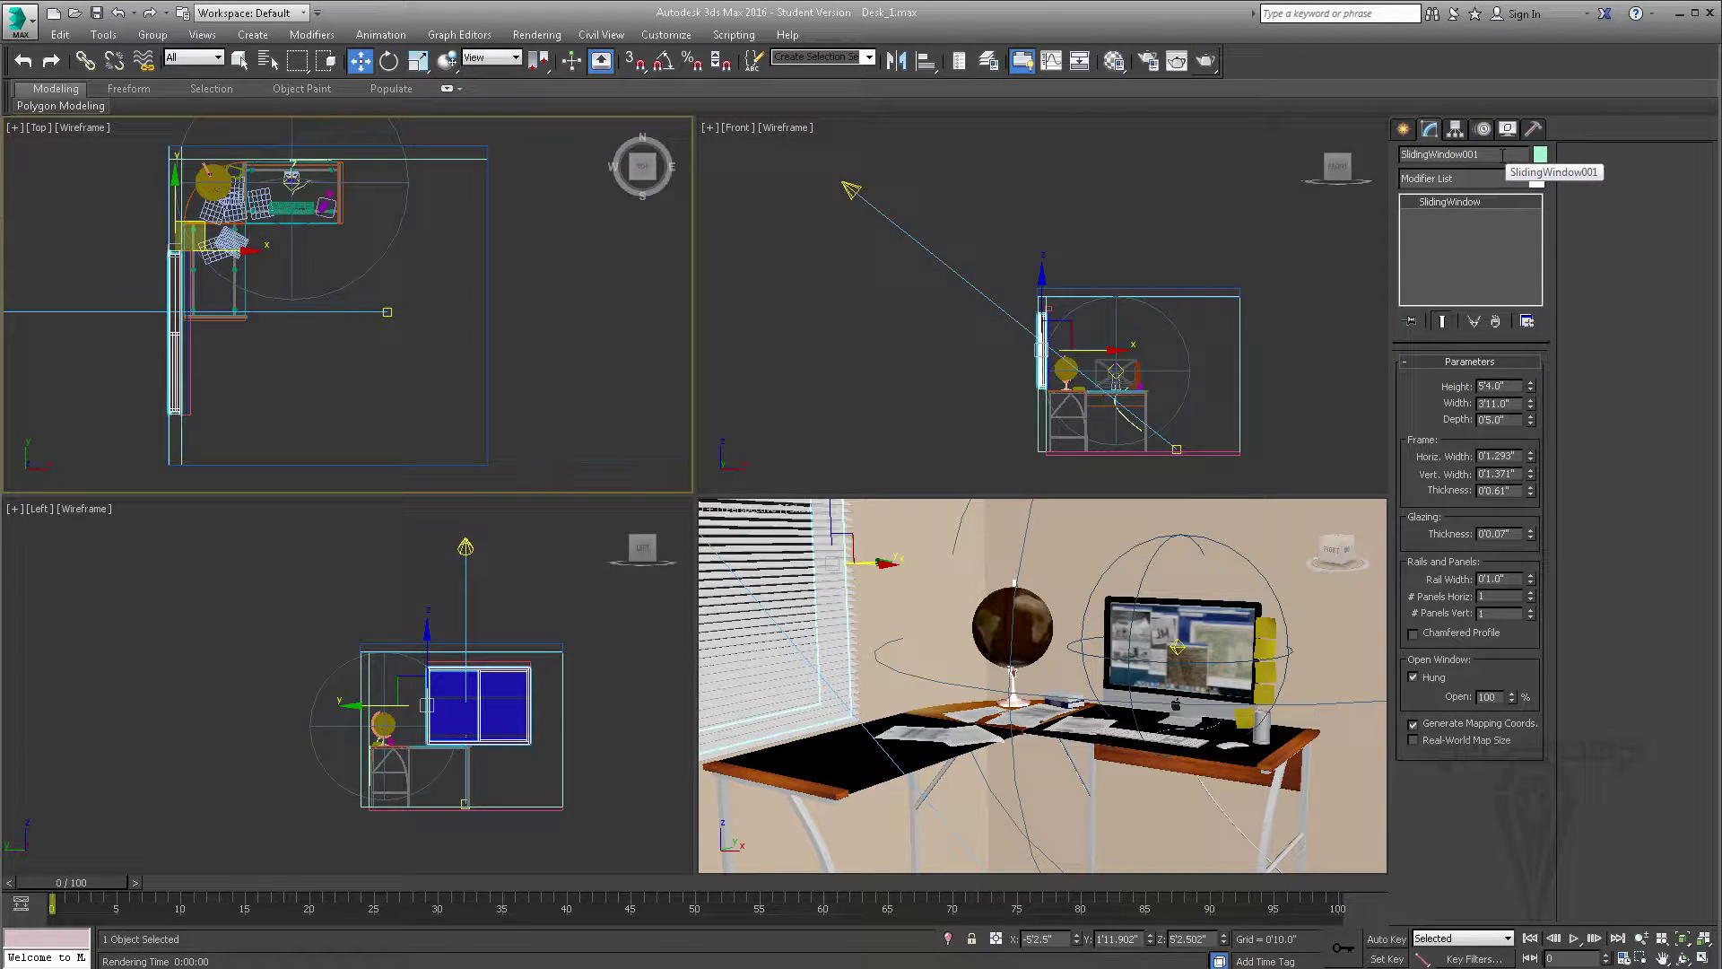
{"action": "left_click", "coordinate": [850, 190]}
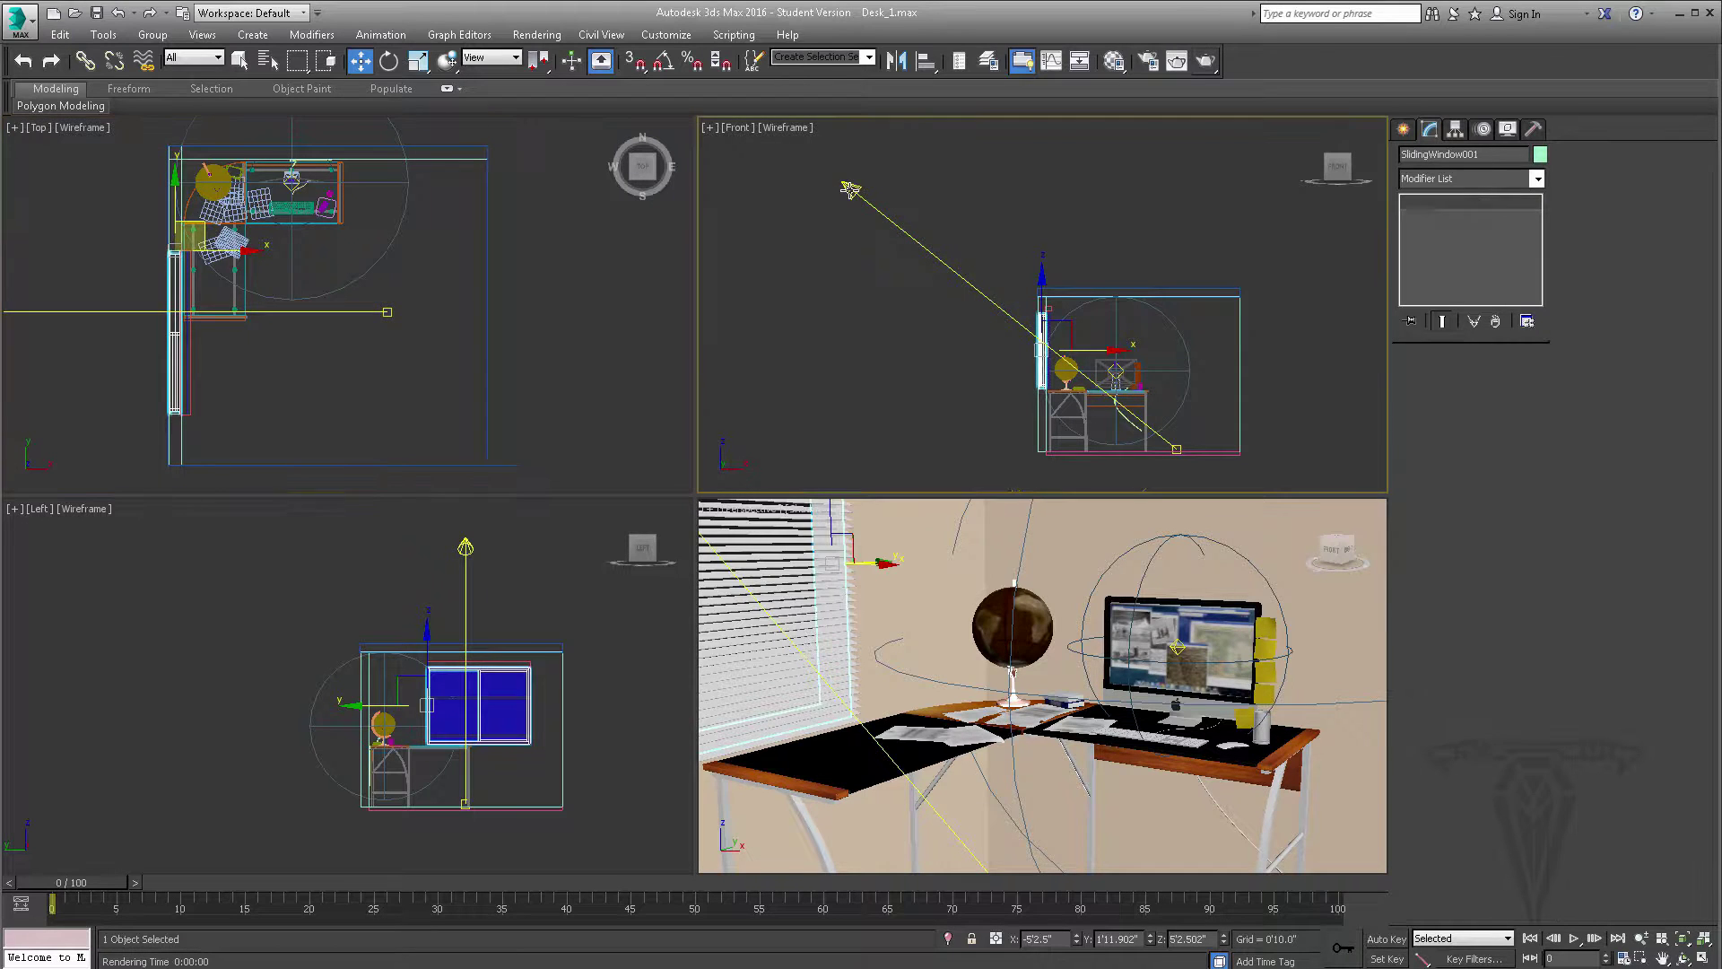
{"action": "left_click", "coordinate": [1511, 499]}
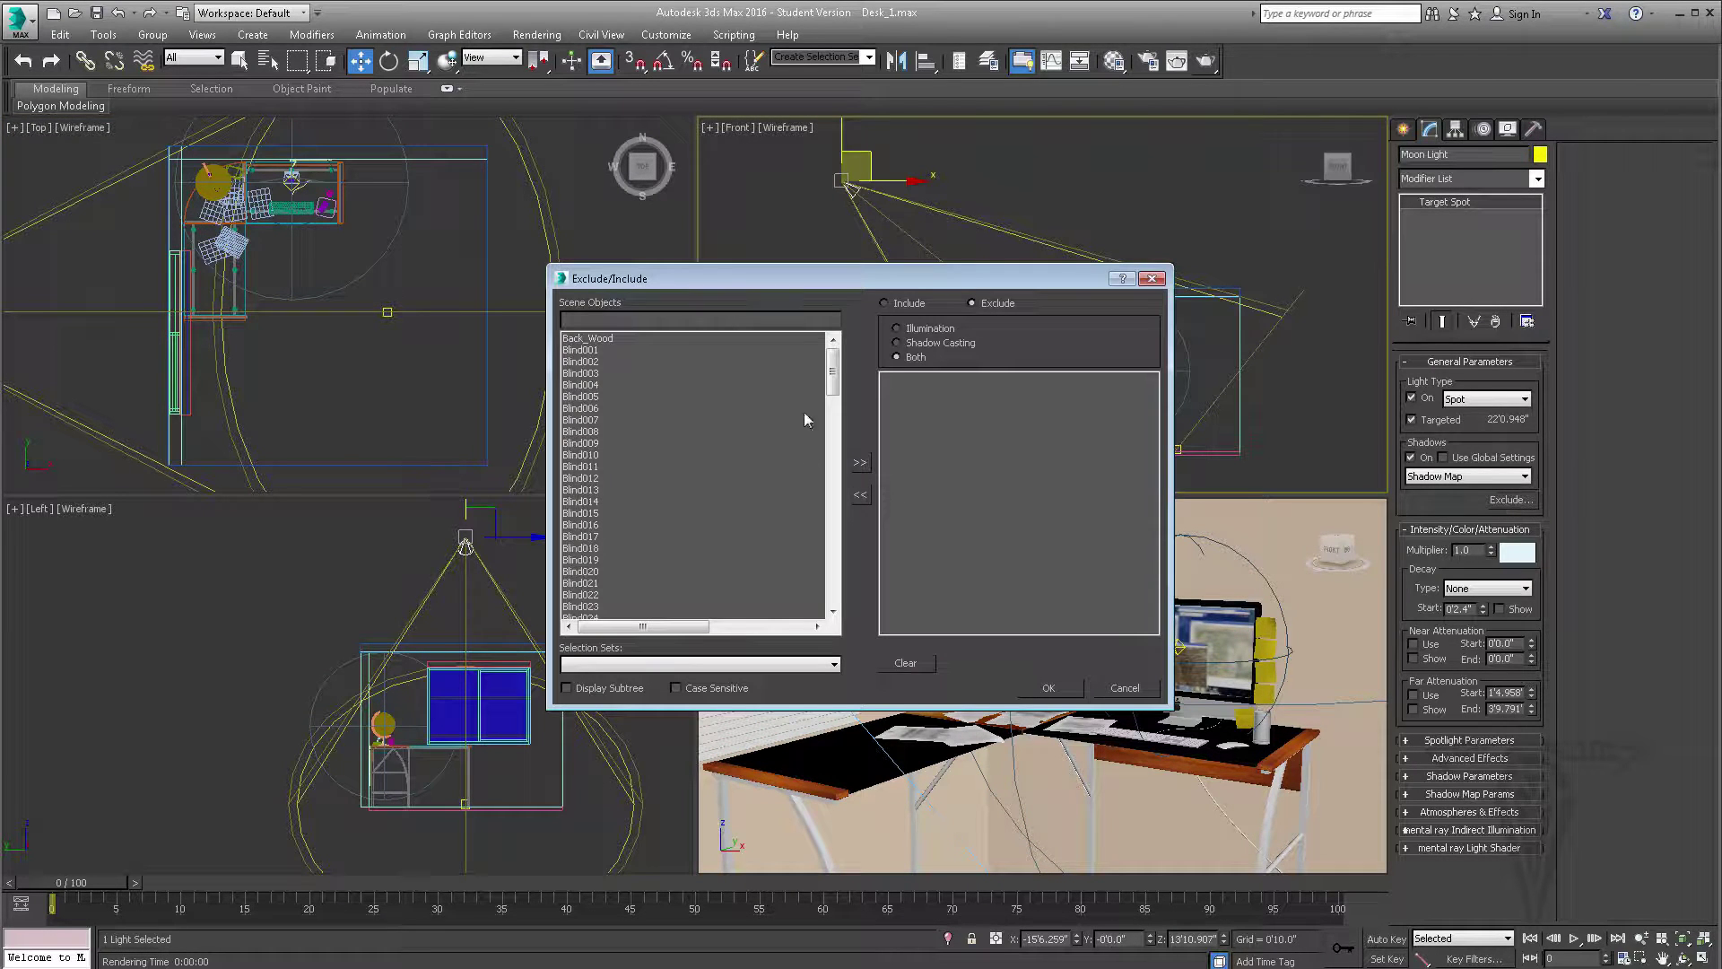
{"action": "left_click_drag", "start_coordinate": [827, 372], "coordinate": [801, 556]}
{"action": "left_click", "coordinate": [619, 572]}
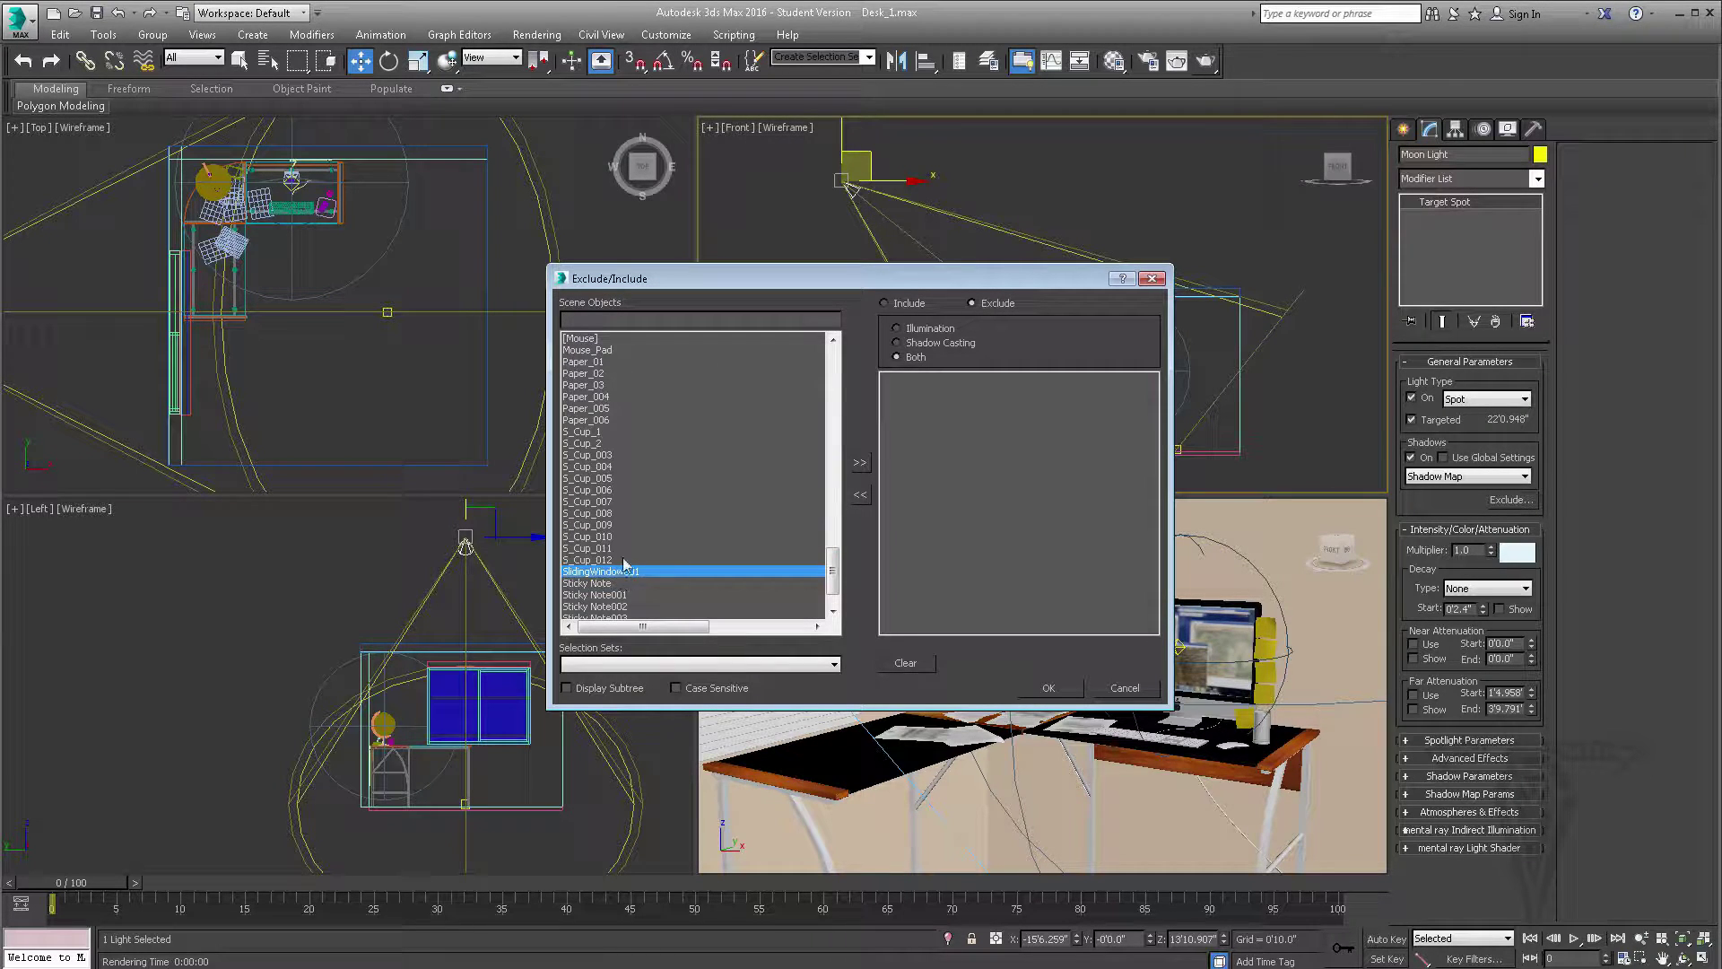
{"action": "left_click", "coordinate": [860, 465]}
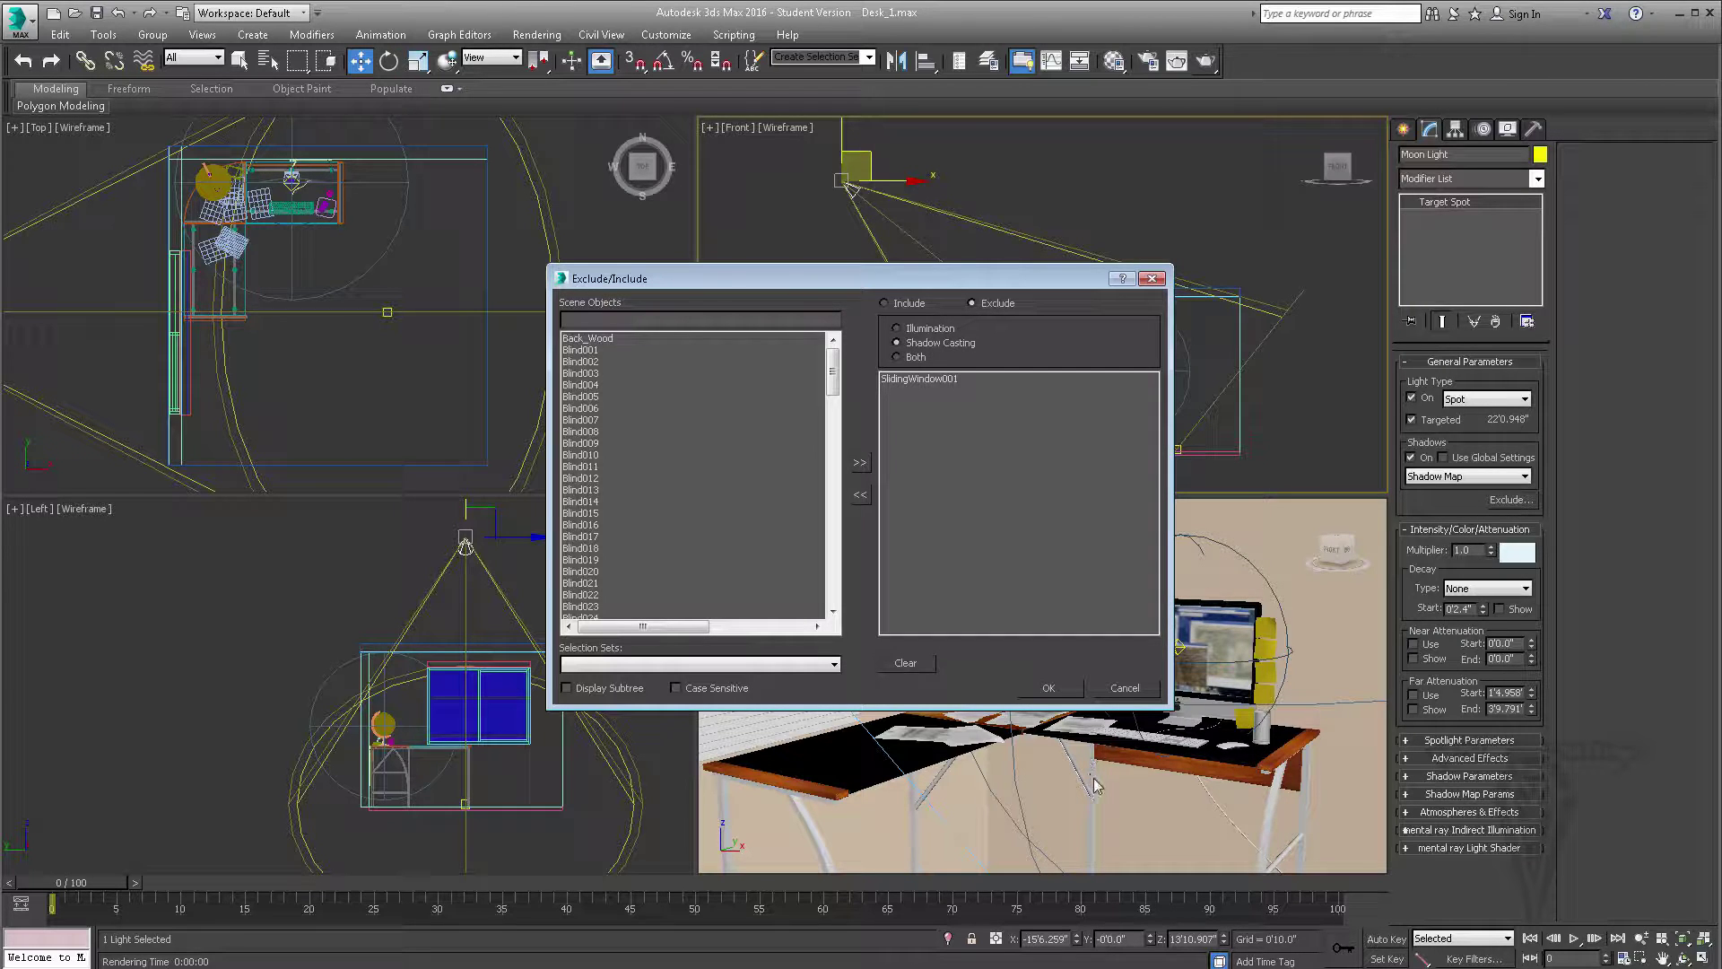
{"action": "left_click", "coordinate": [1050, 689]}
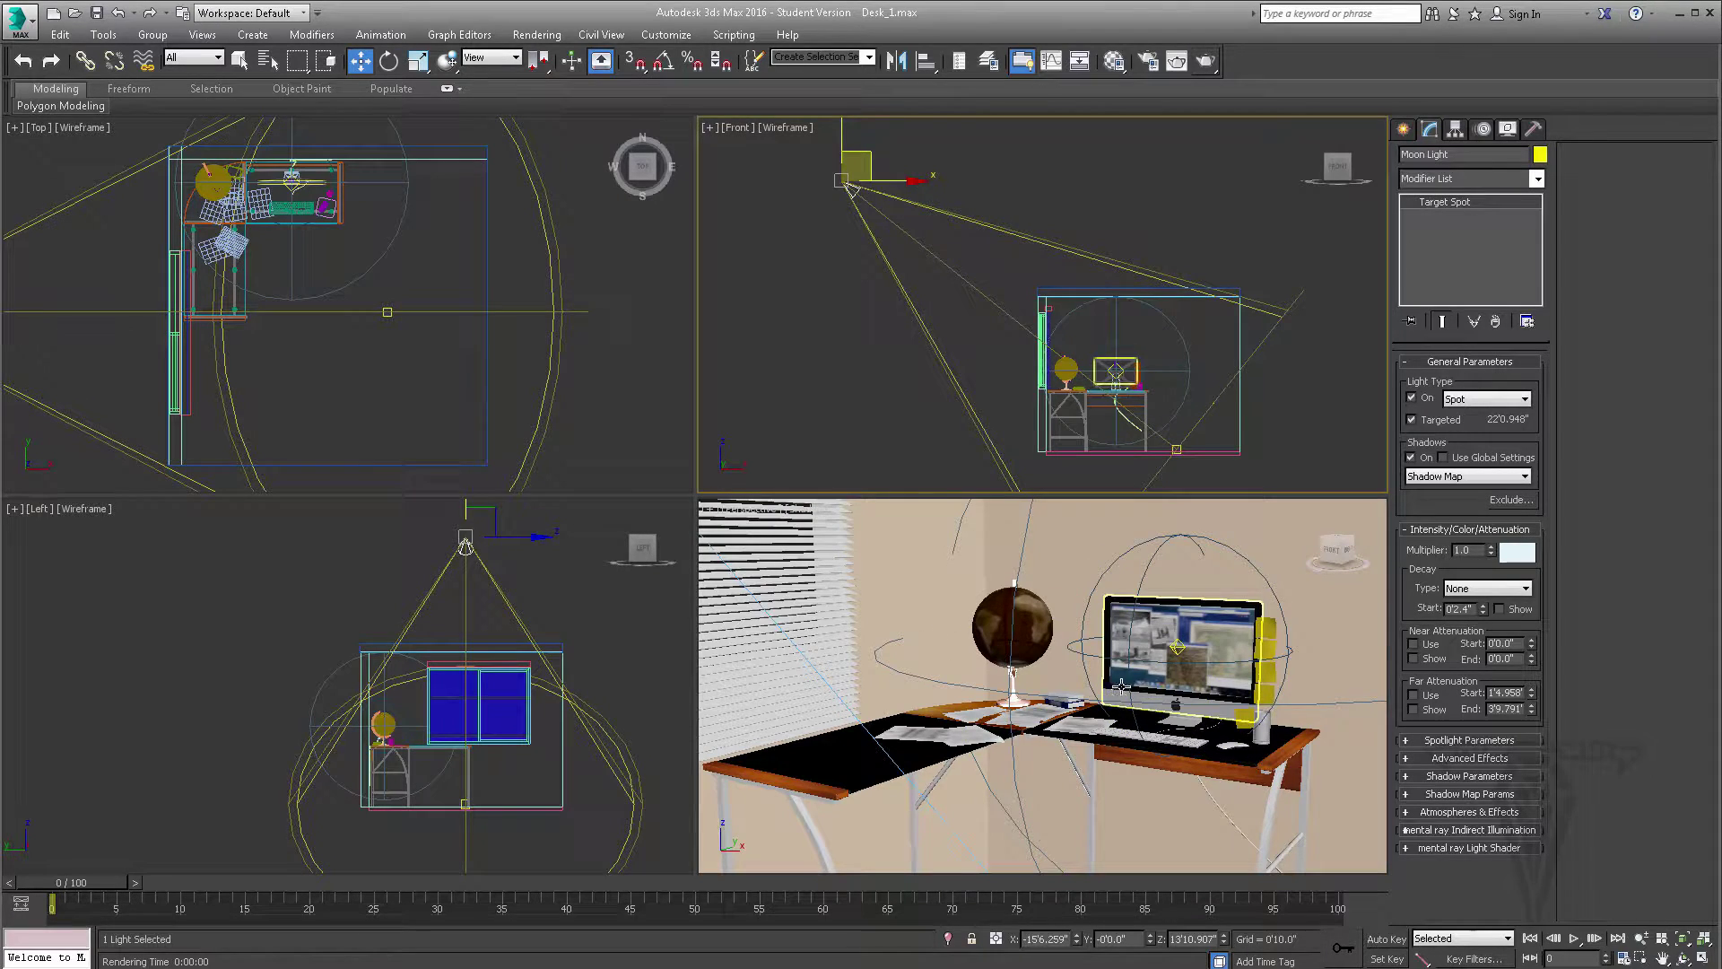
{"action": "scroll", "coordinate": [1140, 684], "scroll_direction": "up", "scroll_amount": 5}
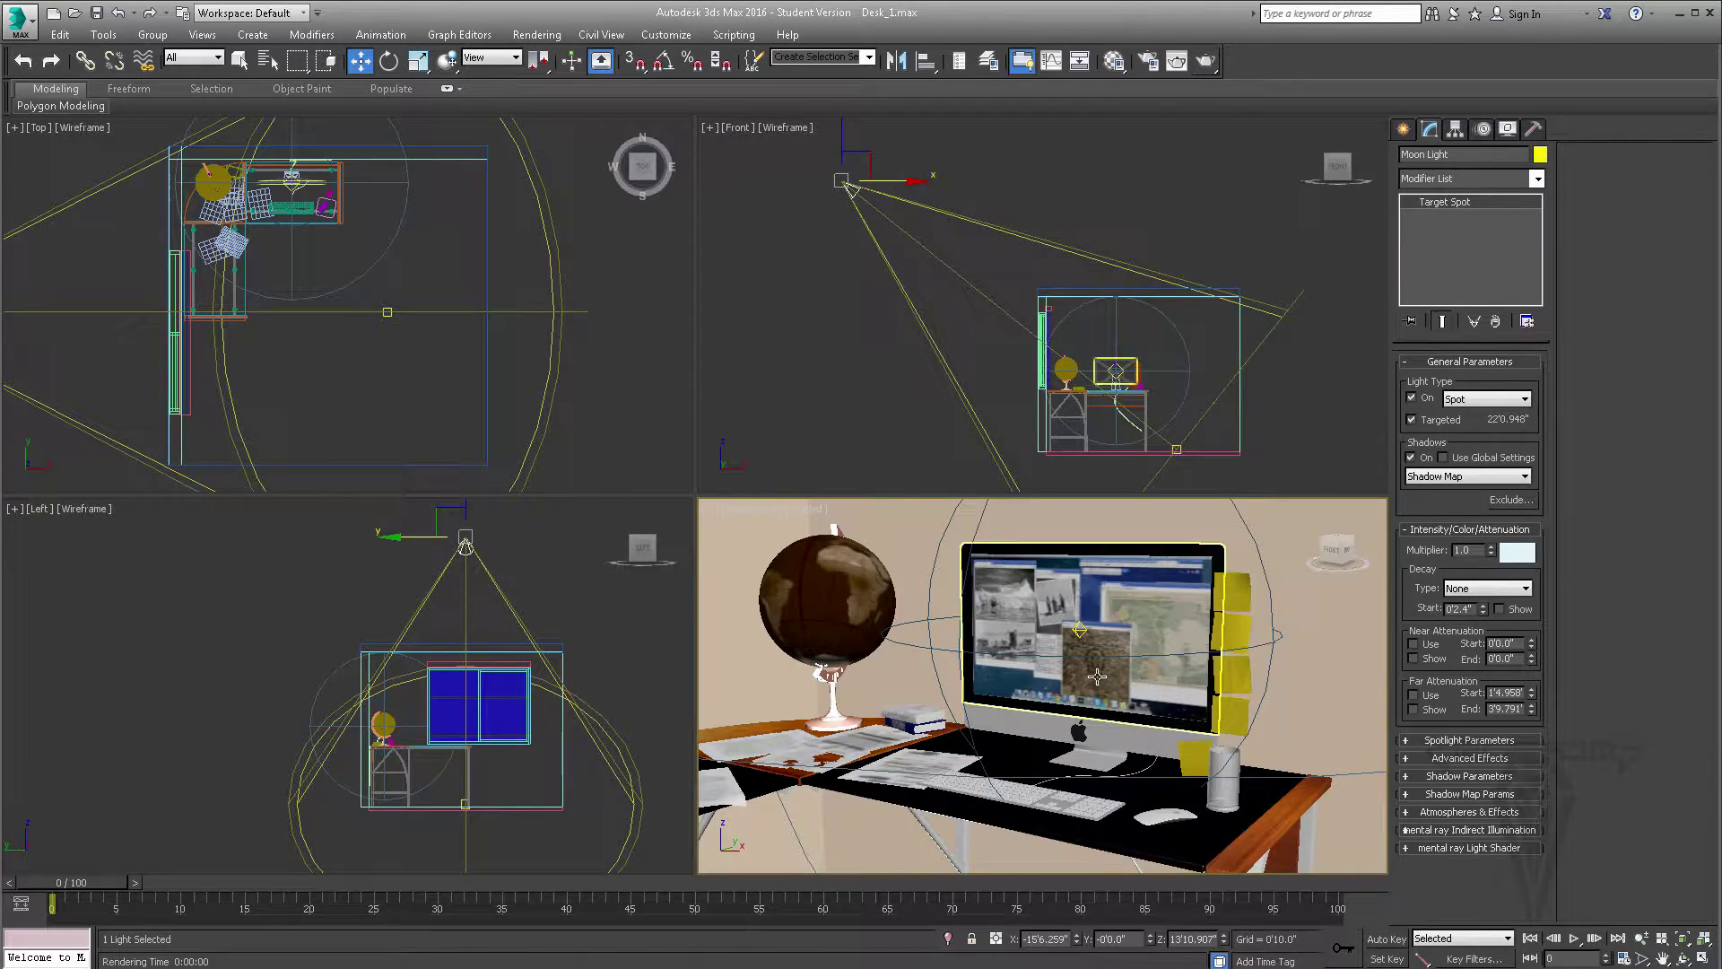
Step: Test-render the Perspective view orbited slightly around the desk and monitor, cancel the render partway and close its result
{"action": "mouse_move", "coordinate": [1098, 676]}
{"action": "middle_mouse_down", "text": "alt"}
{"action": "mouse_move", "coordinate": [1121, 689]}
{"action": "mouse_move", "coordinate": [1094, 686]}
{"action": "mouse_move", "coordinate": [1081, 660]}
{"action": "middle_mouse_up", "text": "alt"}
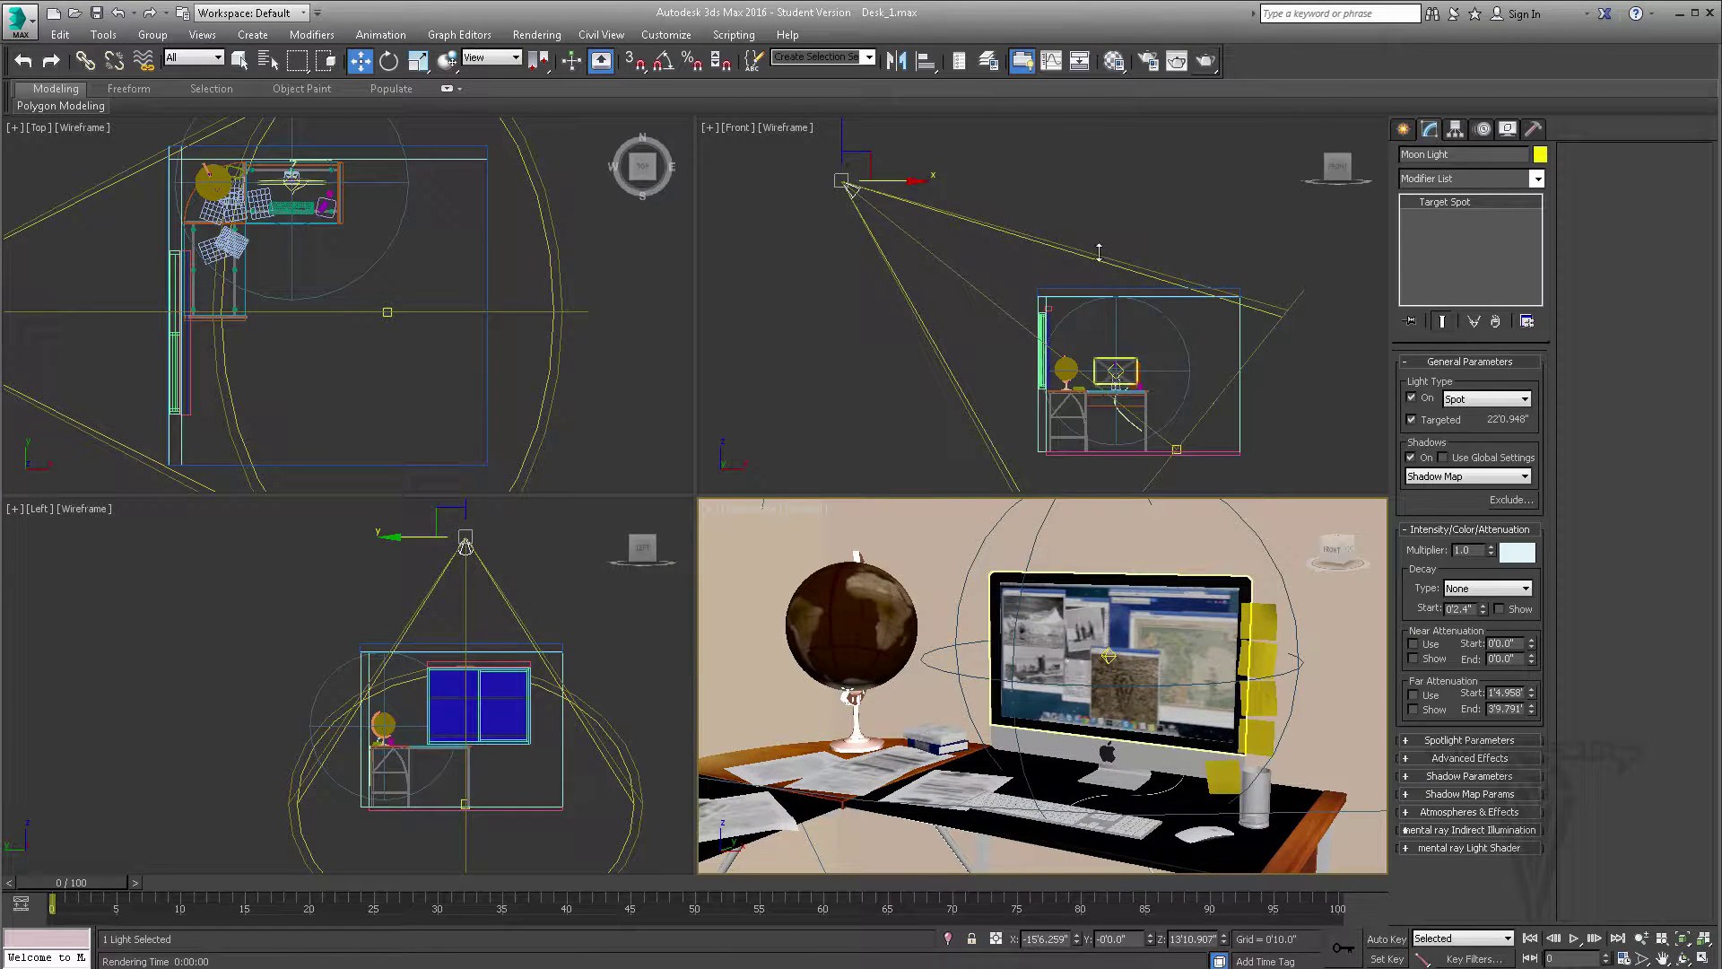
{"action": "left_click", "coordinate": [1207, 64]}
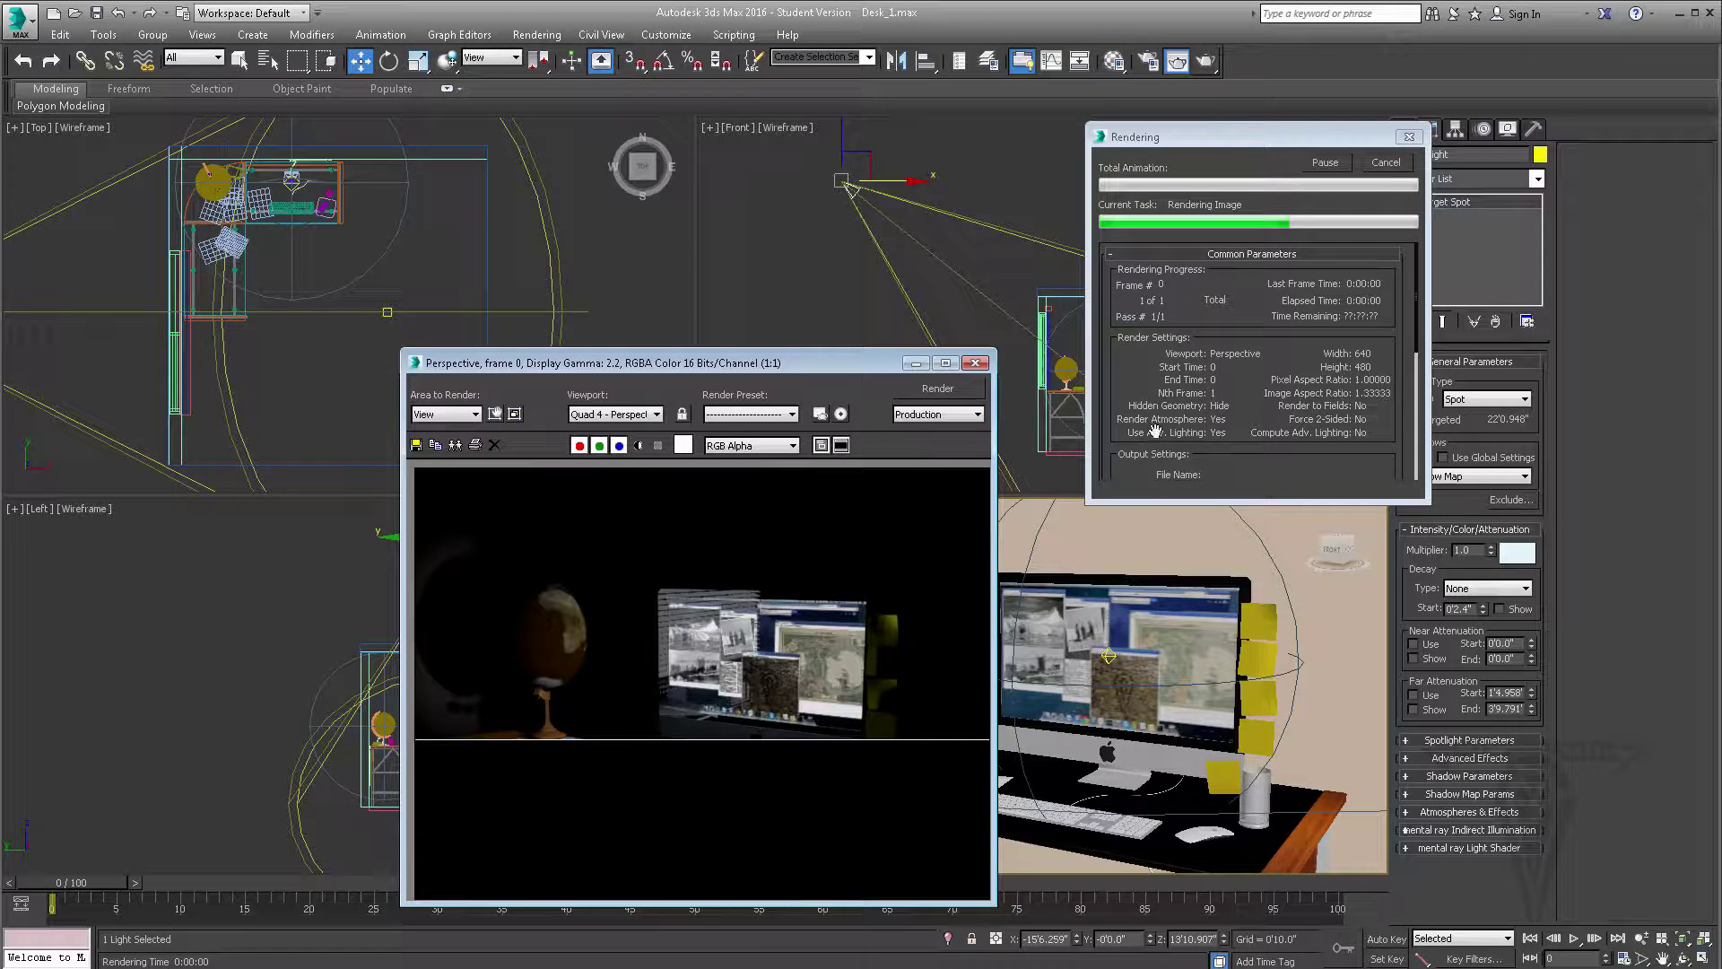
{"action": "left_click", "coordinate": [1409, 136]}
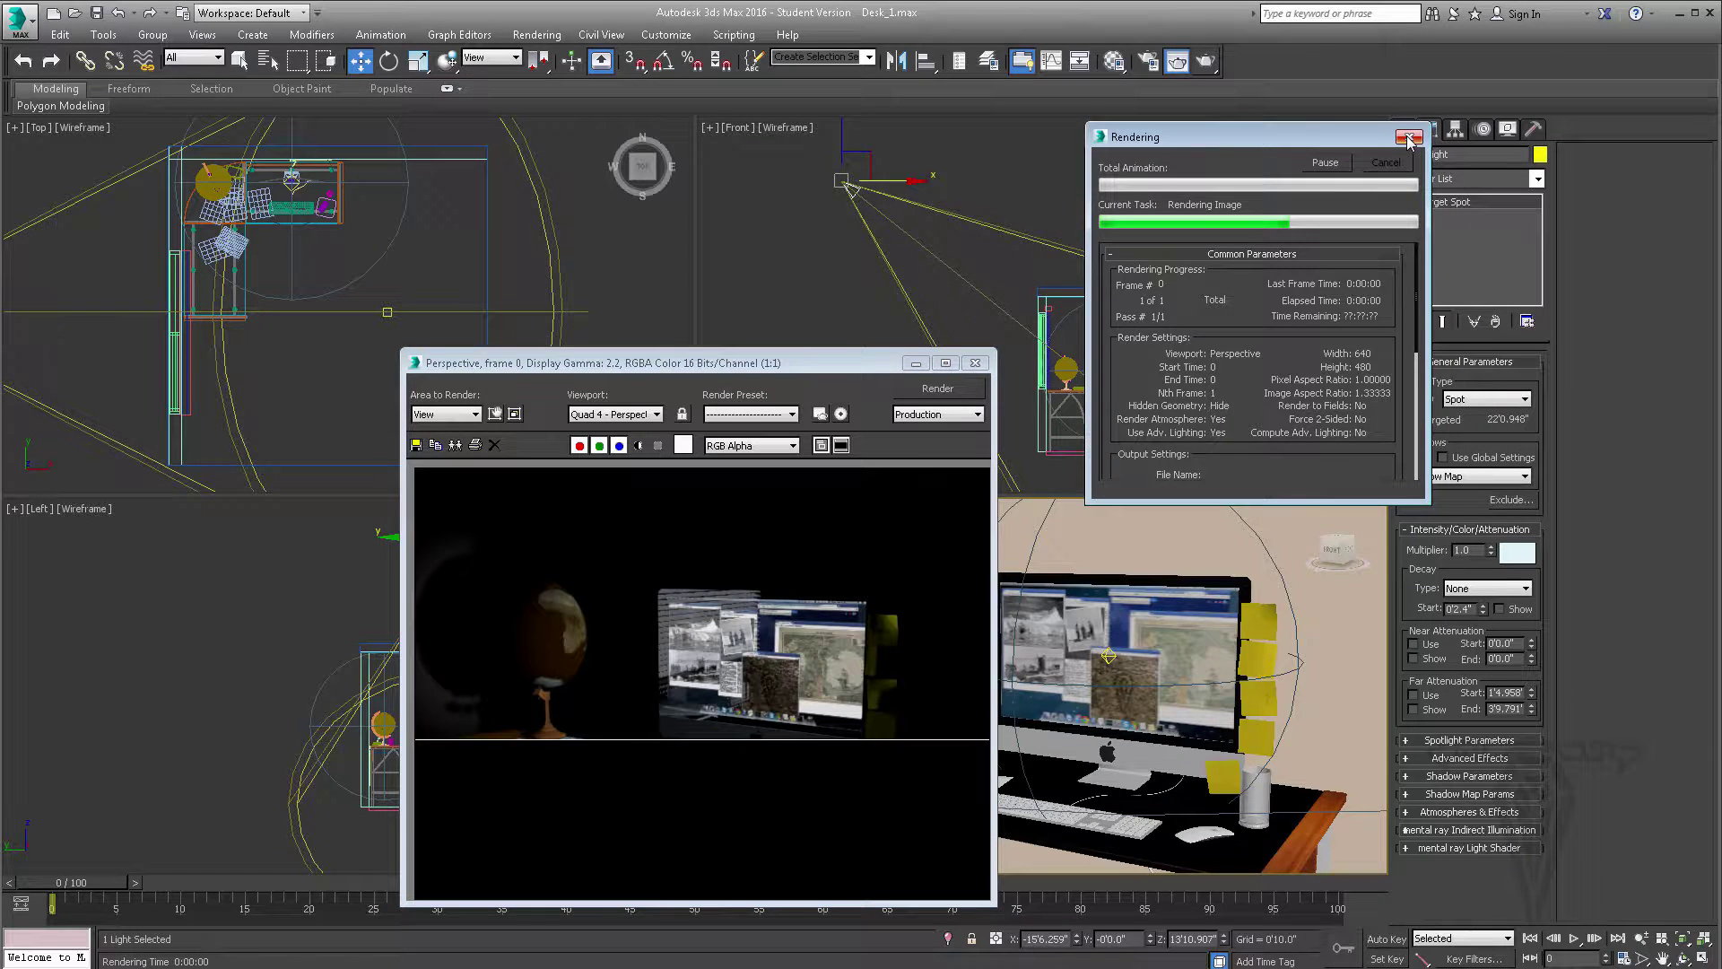
{"action": "left_click", "coordinate": [975, 362]}
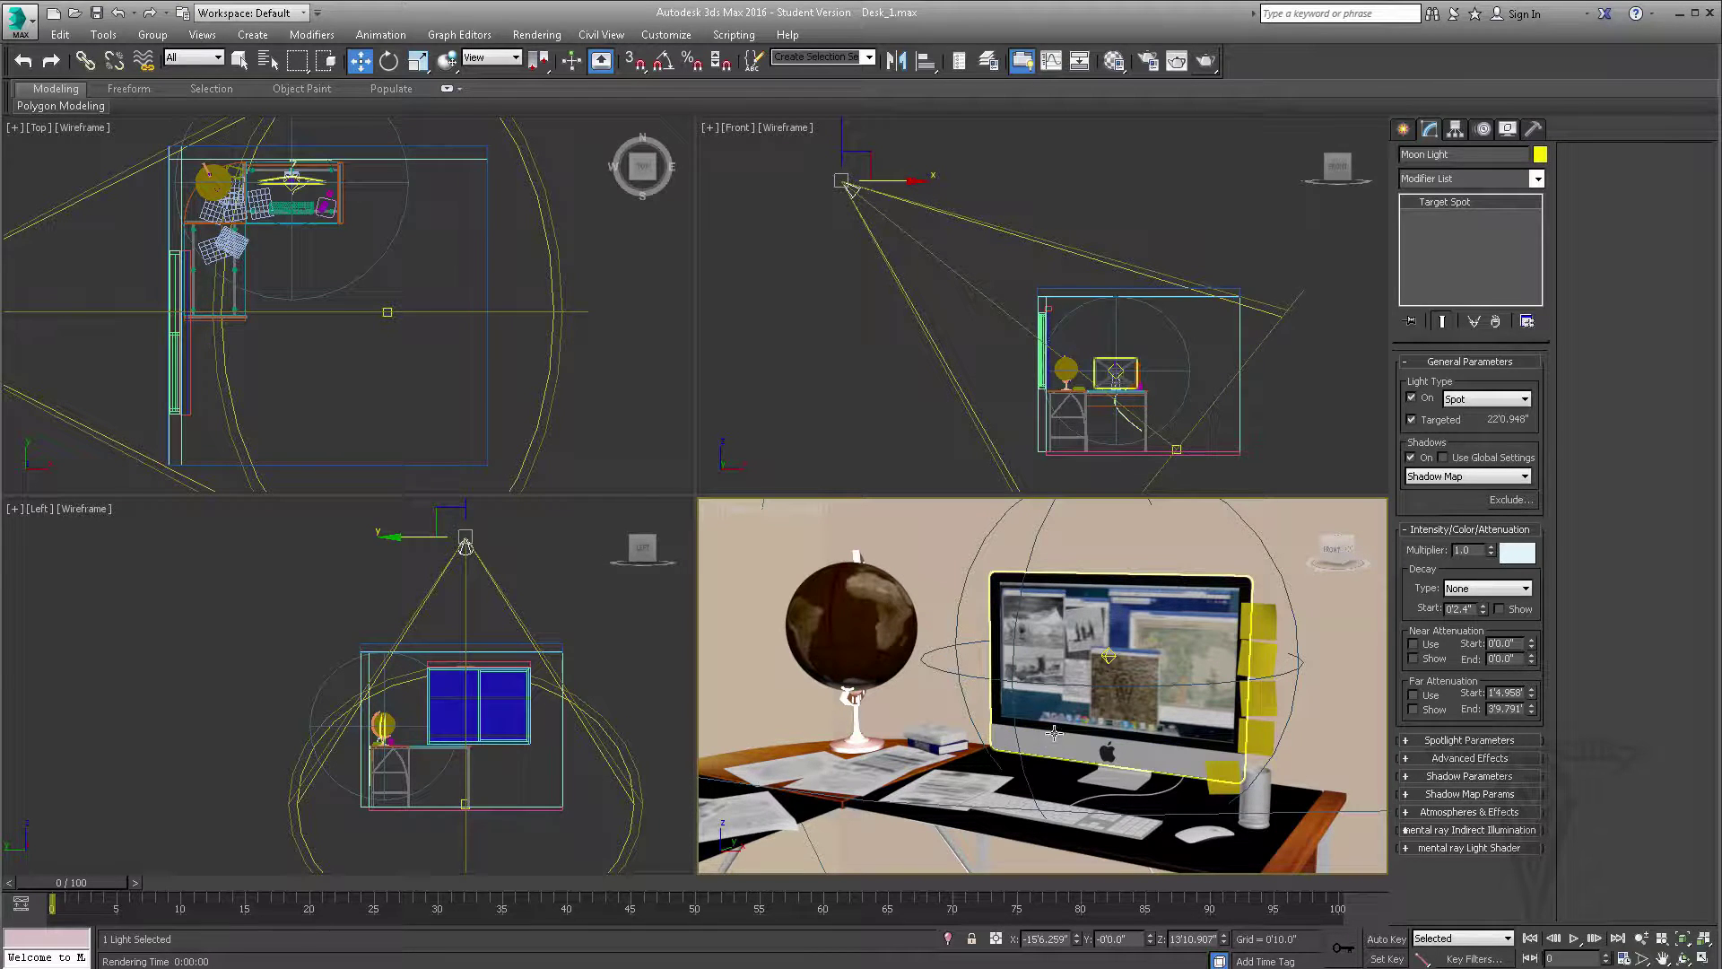
Step: Create a standard Omni light on the room floor in front of the desk and raise it to a height of about 4'1"
{"action": "left_click", "coordinate": [1403, 130]}
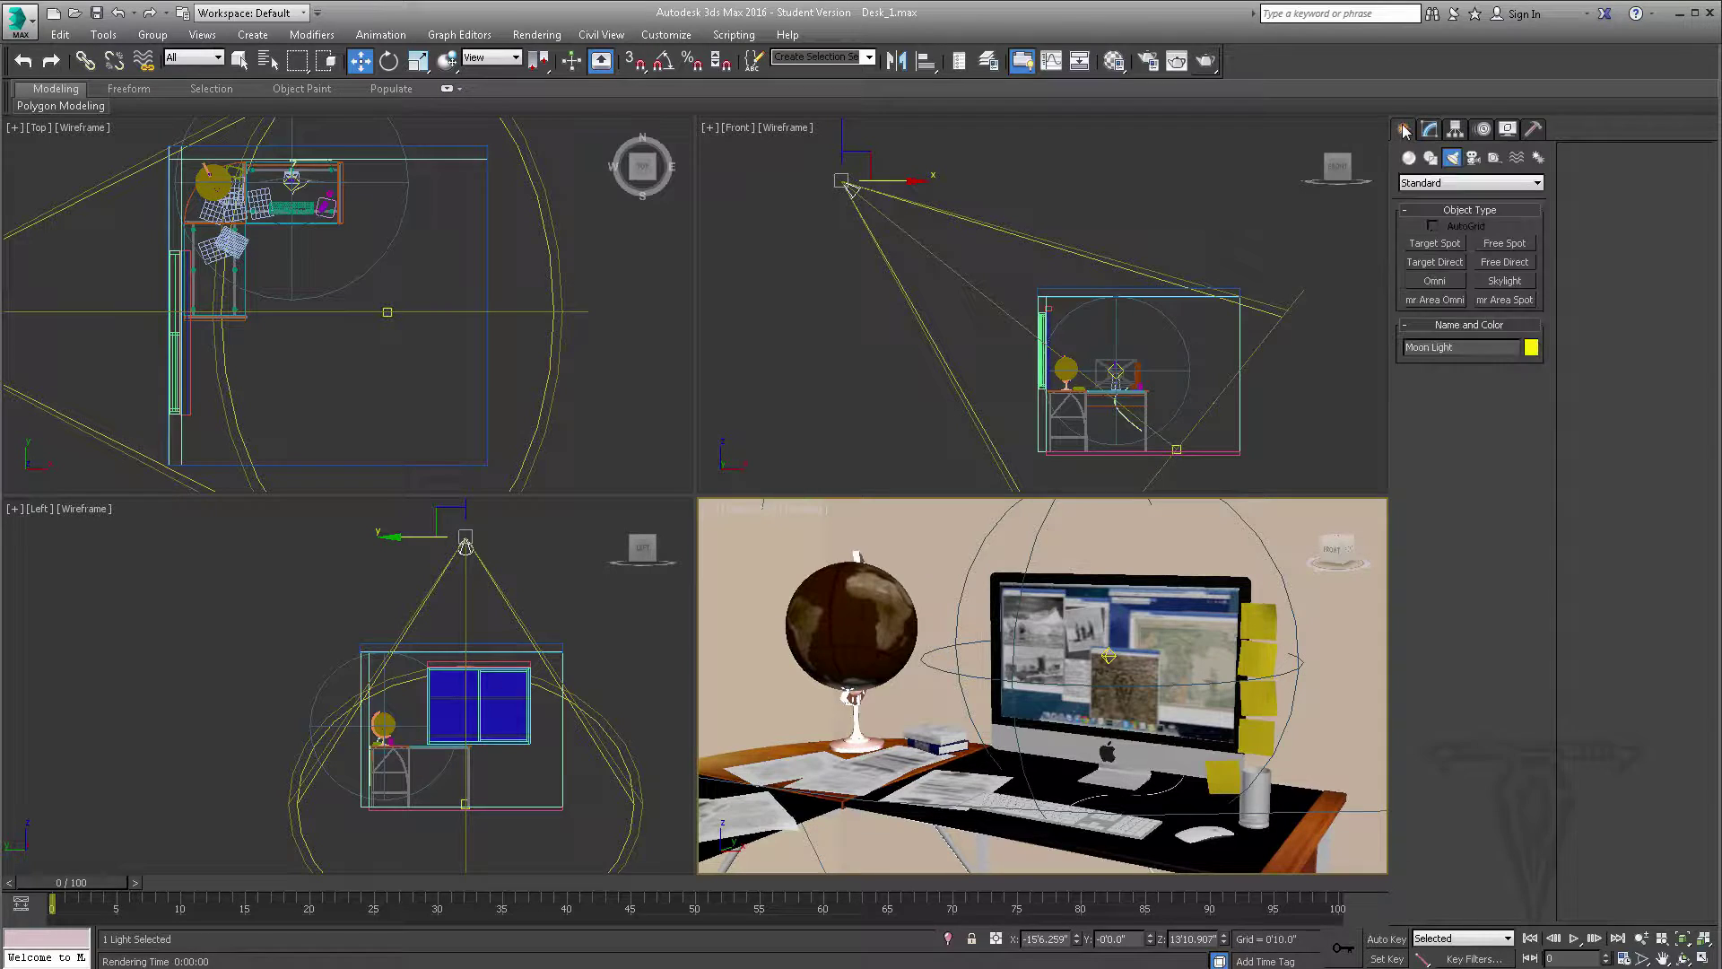
{"action": "left_click", "coordinate": [1434, 282]}
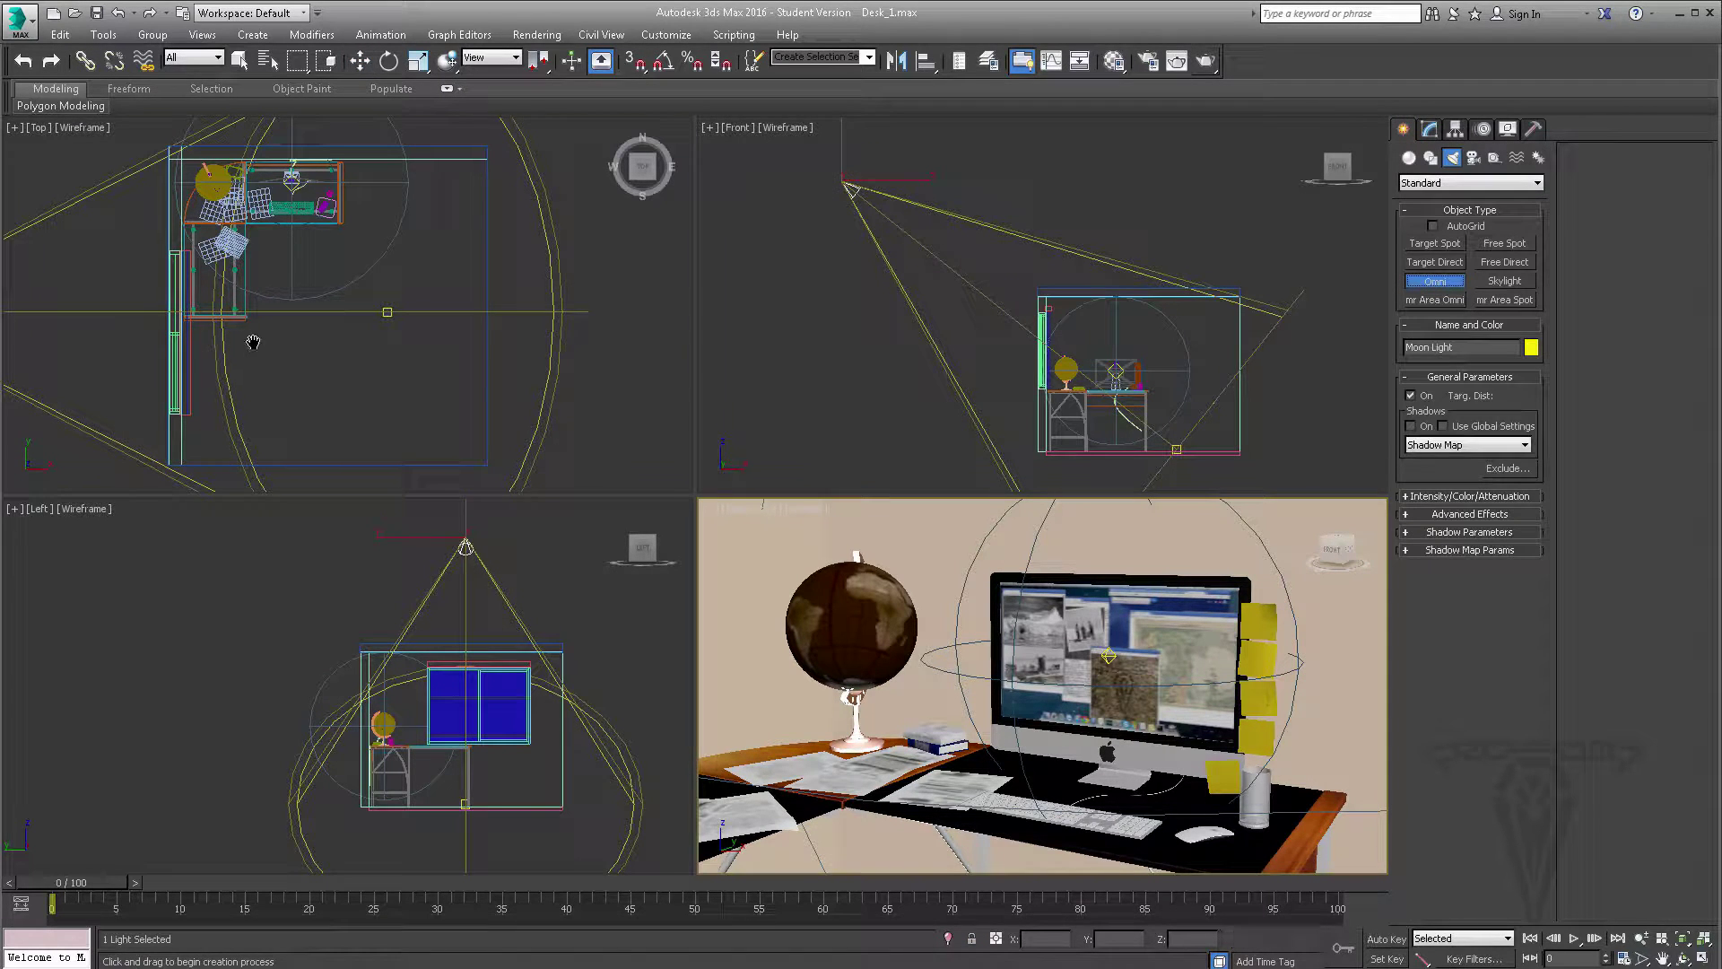
{"action": "middle_click_drag", "start_coordinate": [293, 330], "coordinate": [334, 346]}
{"action": "left_click", "coordinate": [329, 342]}
{"action": "left_click", "coordinate": [360, 62]}
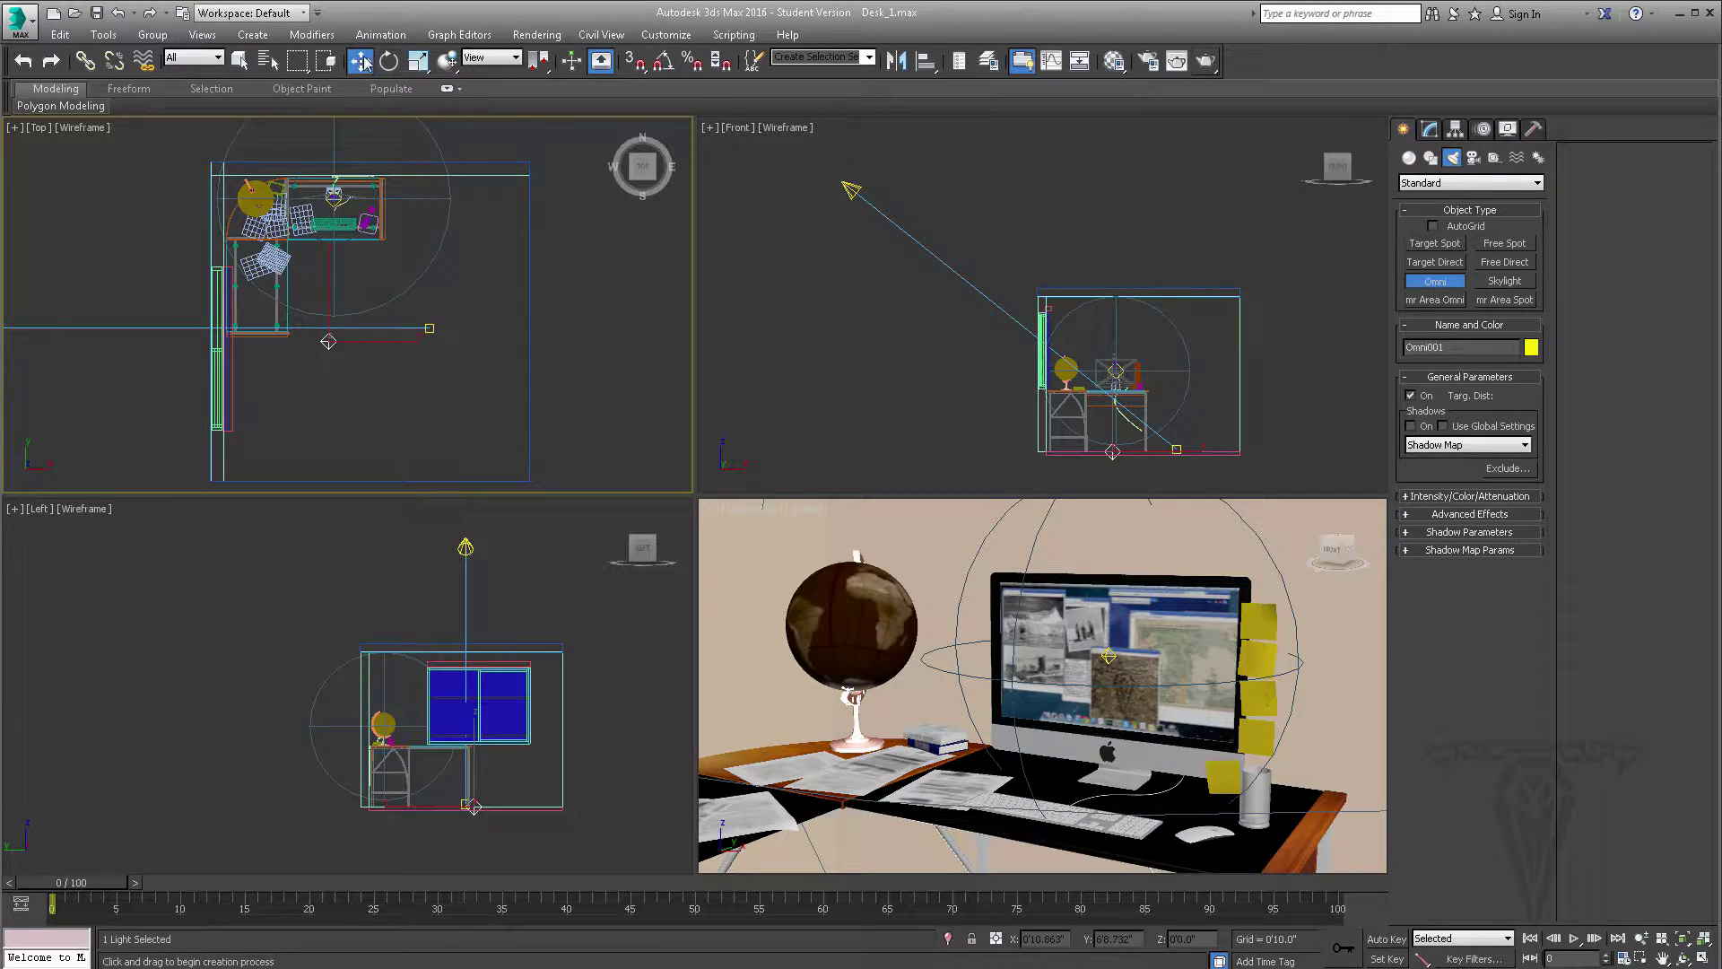
{"action": "middle_click_drag", "start_coordinate": [470, 762], "coordinate": [470, 754]}
{"action": "left_click_drag", "start_coordinate": [469, 743], "coordinate": [470, 675]}
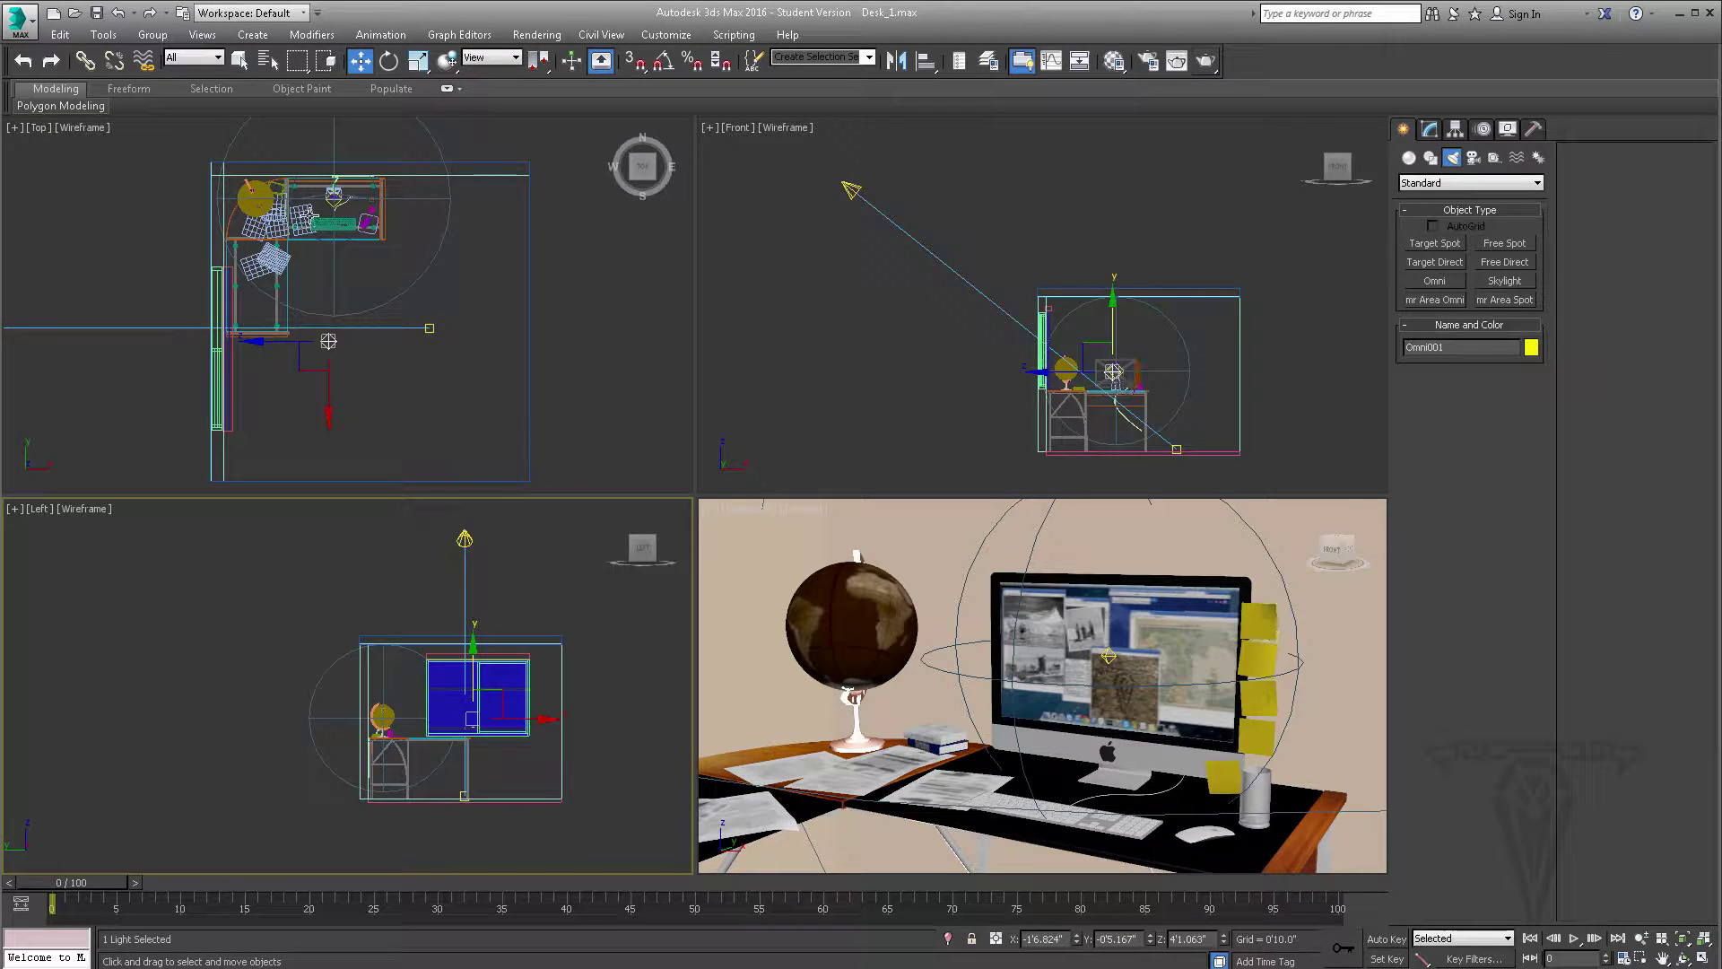
Step: Center the new Omni light on the monitor in the Front view and move it toward the desk to about Y 2'4"
{"action": "scroll", "coordinate": [1110, 378], "scroll_direction": "up", "scroll_amount": 2}
{"action": "scroll", "coordinate": [1112, 378], "scroll_direction": "up", "scroll_amount": 6}
{"action": "mouse_move", "coordinate": [1144, 352]}
{"action": "left_mouse_down"}
{"action": "mouse_move", "coordinate": [1110, 297]}
{"action": "mouse_move", "coordinate": [1171, 344]}
{"action": "left_mouse_up"}
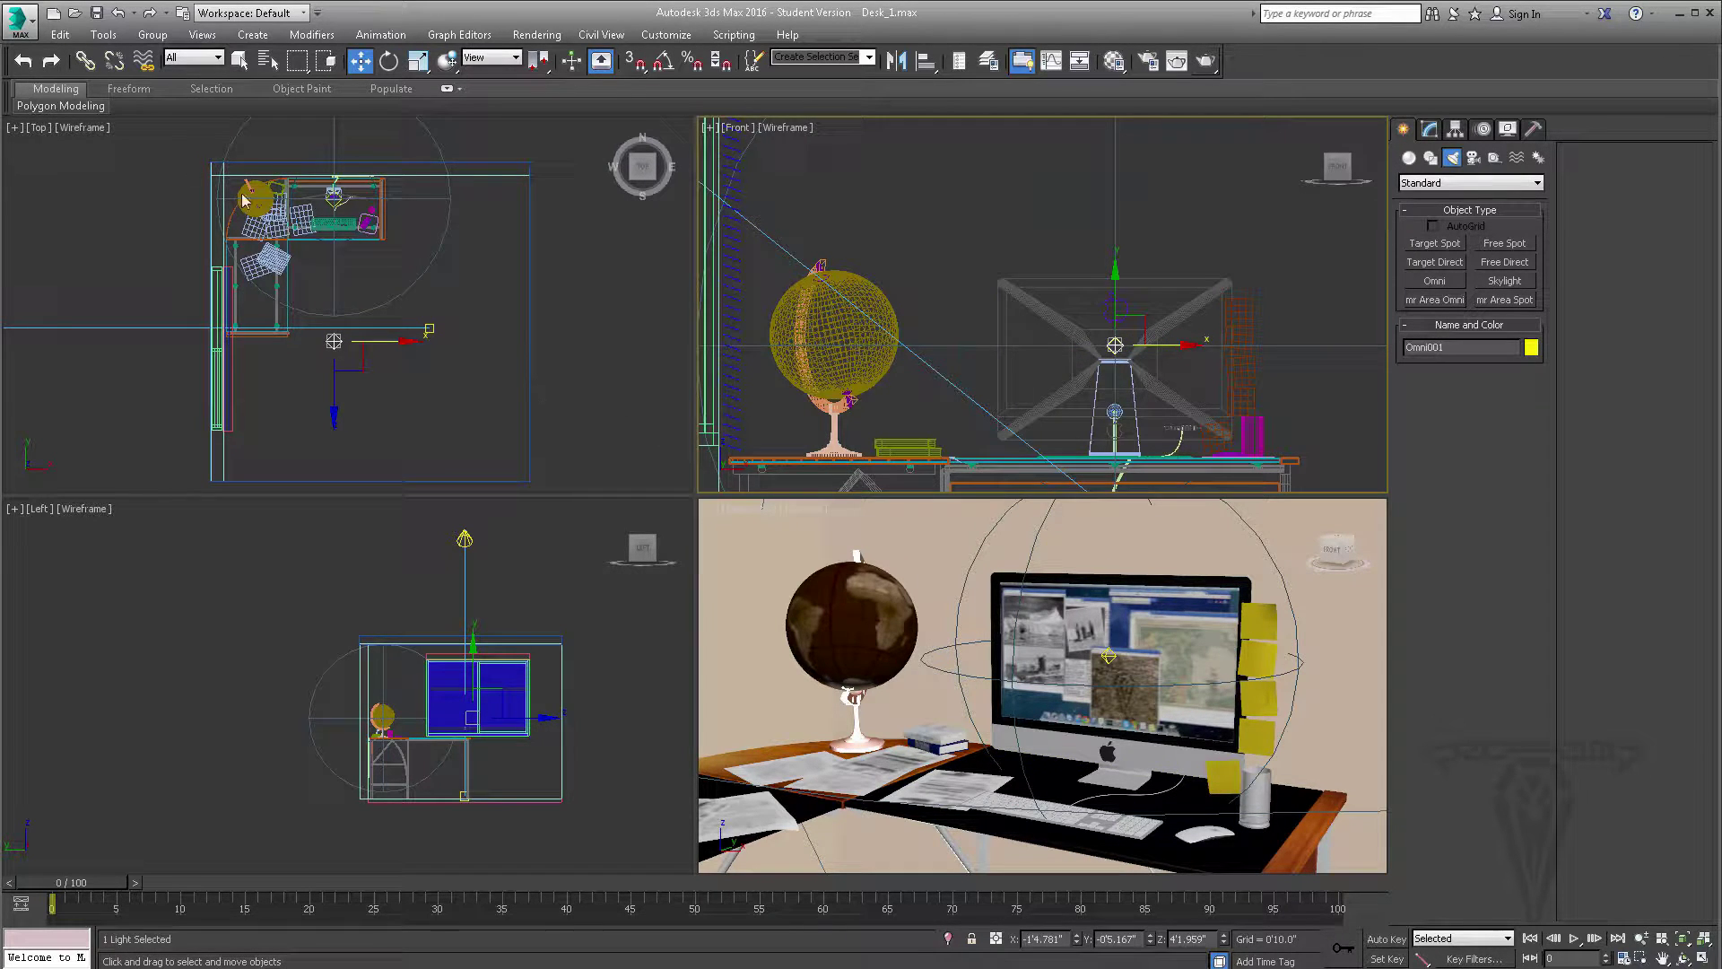
{"action": "middle_click_drag", "start_coordinate": [329, 205], "coordinate": [332, 228]}
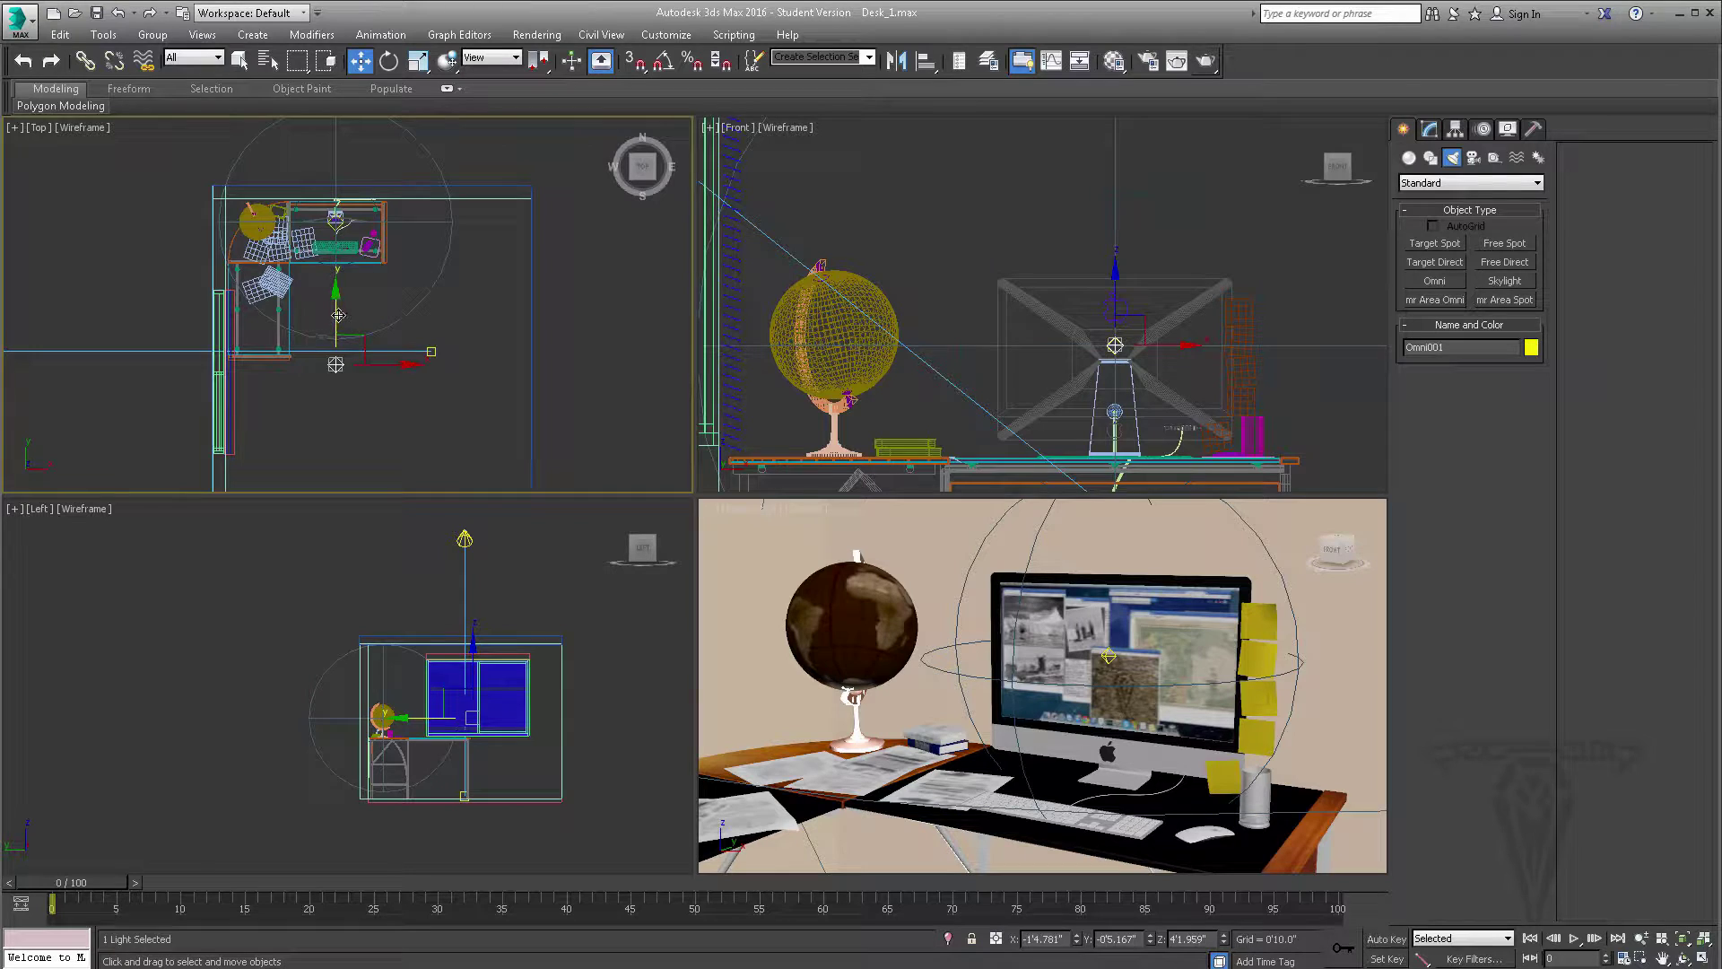
{"action": "left_click_drag", "start_coordinate": [339, 315], "coordinate": [335, 226]}
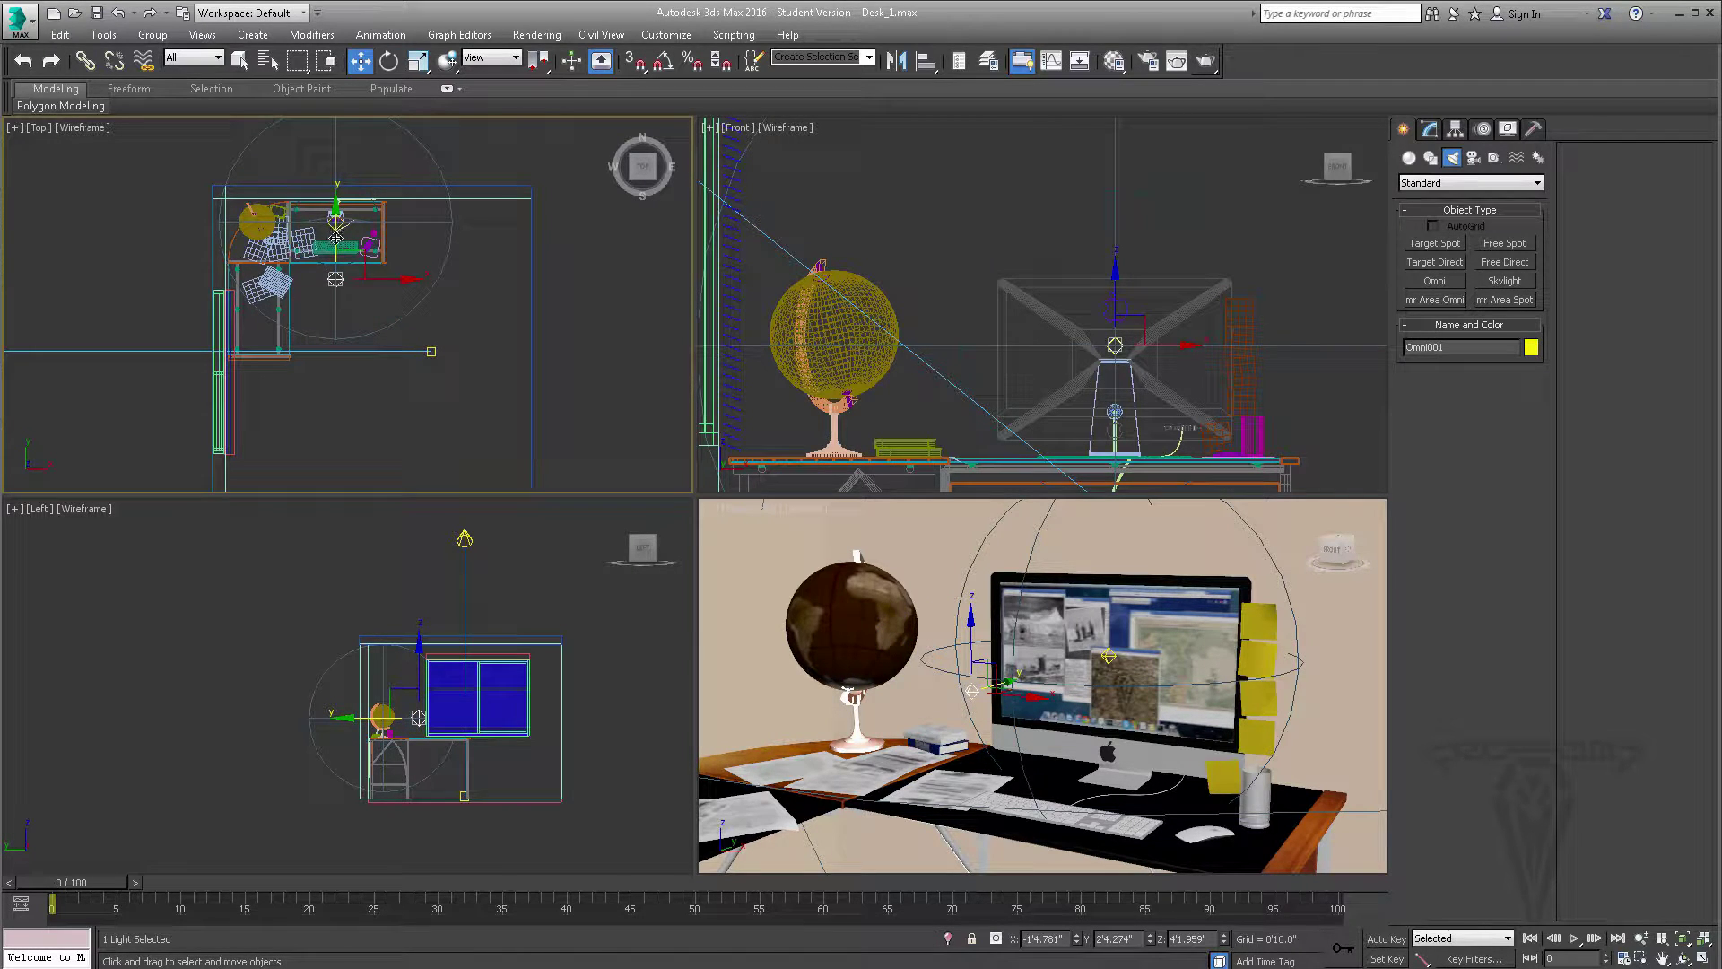
Step: Use and show the Omni light's far attenuation, raise its start to about 3'7.92" and end to 3'11.31", and set the multiplier to 0.2
{"action": "left_click", "coordinate": [1429, 131]}
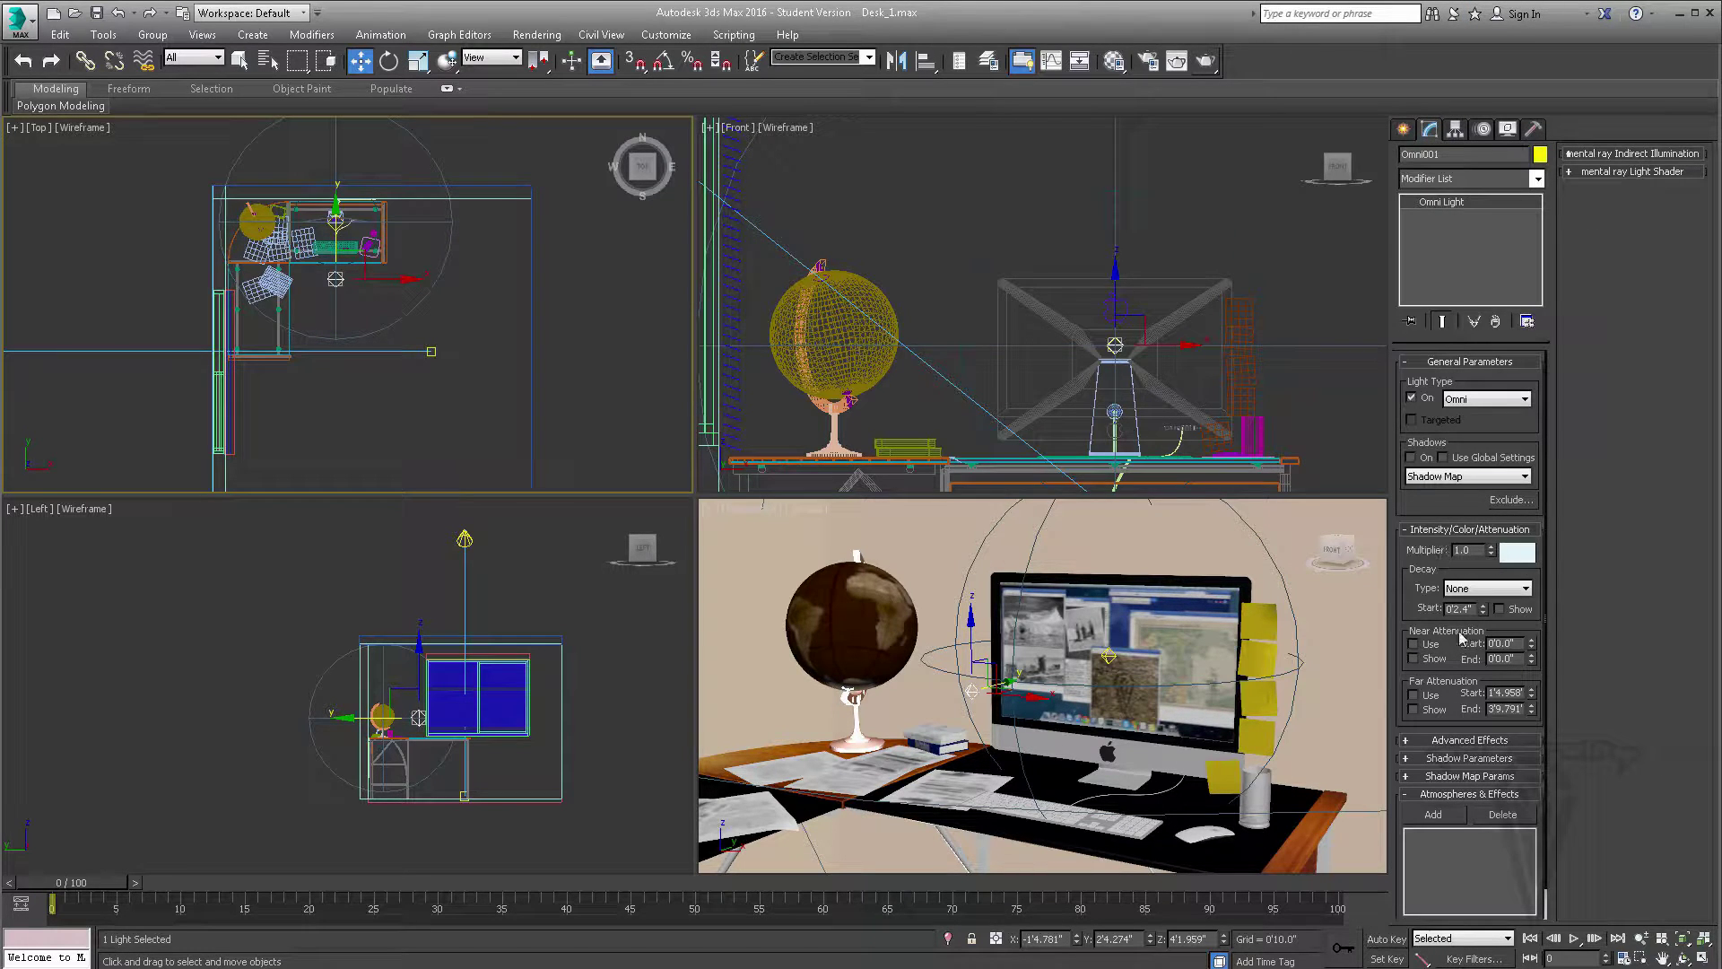
{"action": "left_click", "coordinate": [1414, 709]}
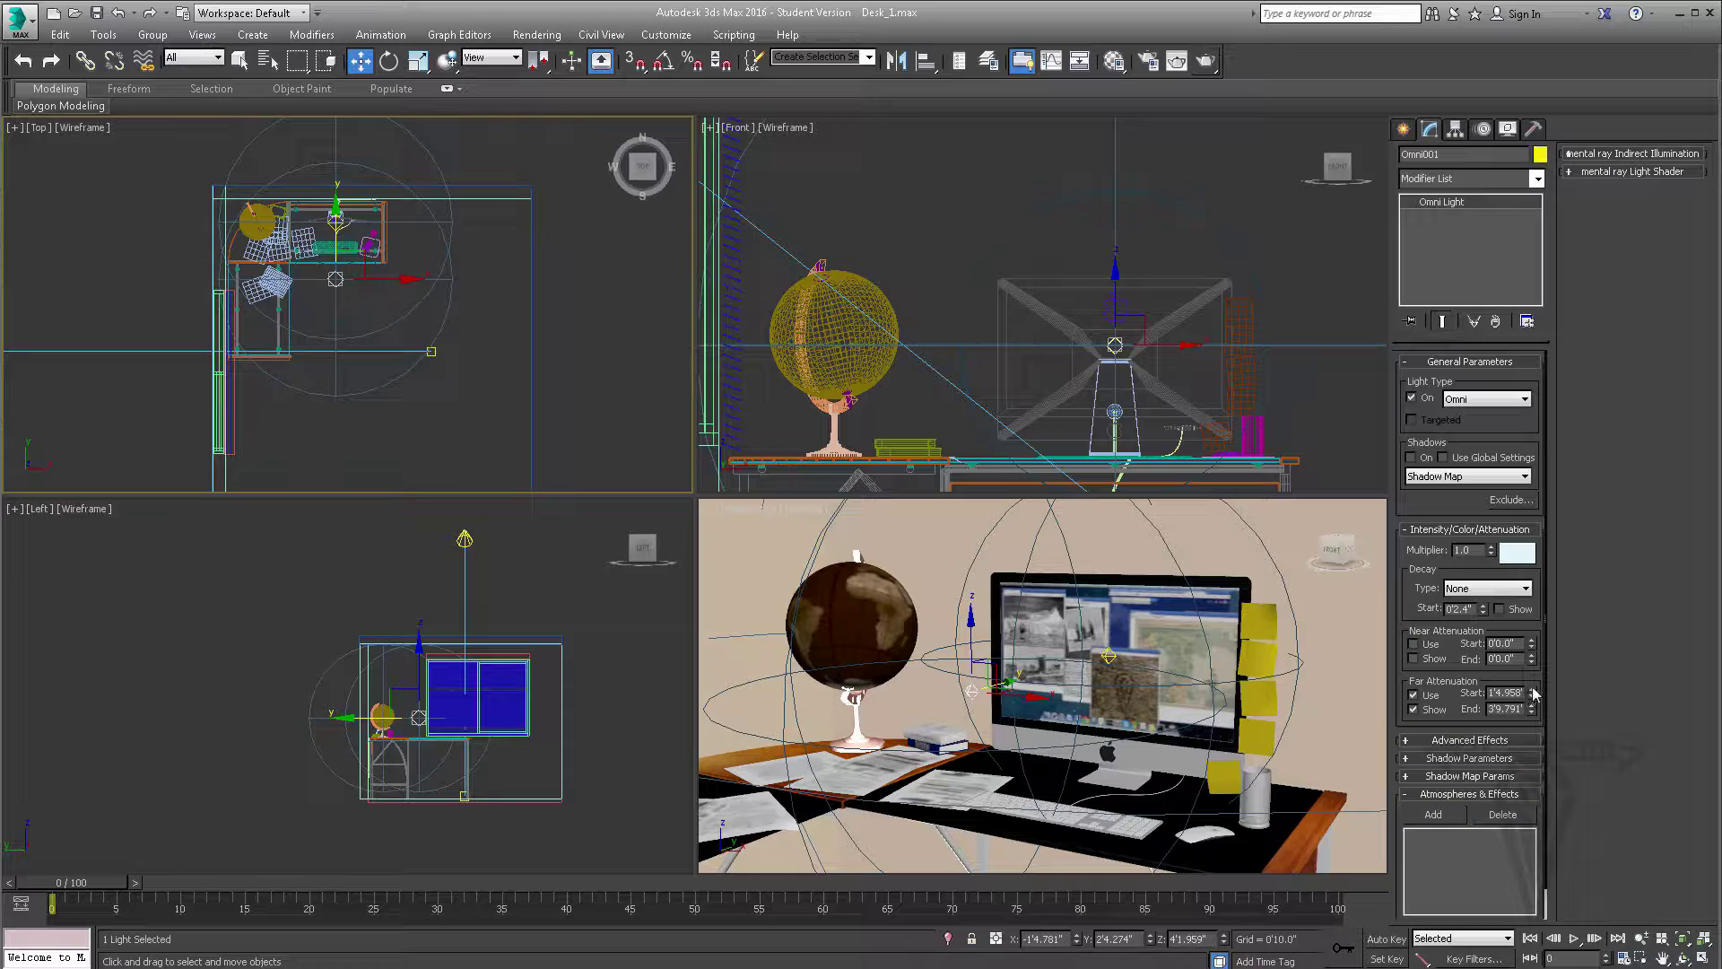
{"action": "left_click_drag", "start_coordinate": [1534, 693], "coordinate": [1442, 540]}
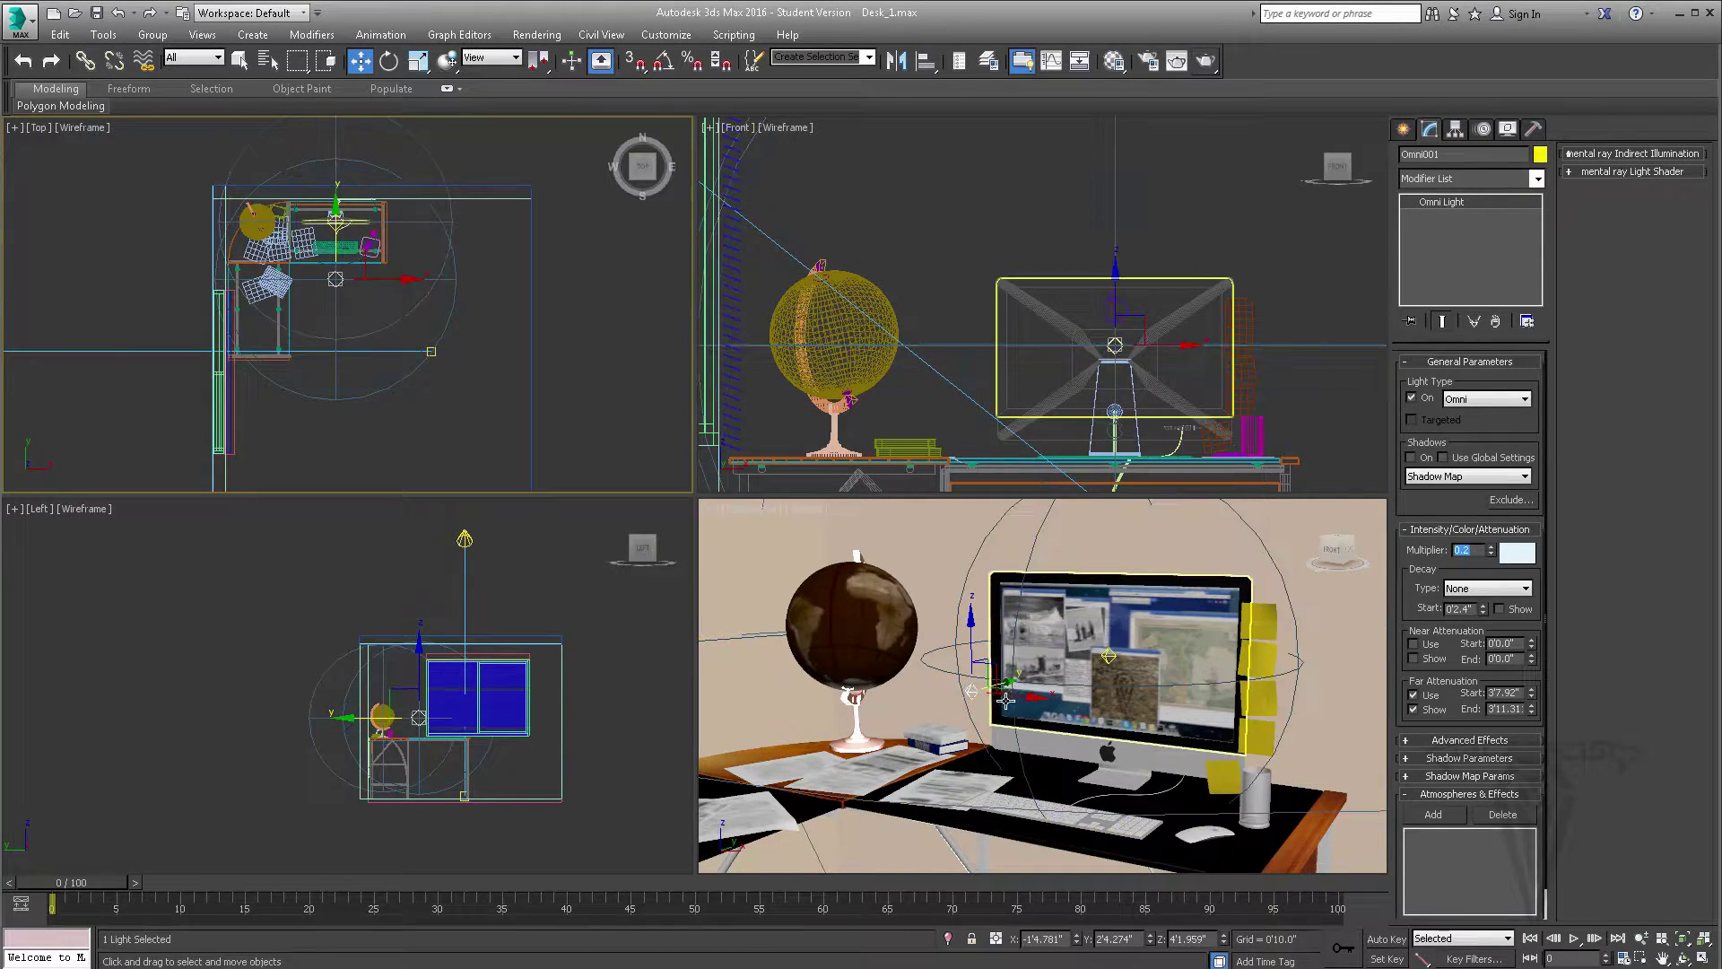
Step: Orbit the Perspective view to include the wall corner, test-render it and close the render
{"action": "middle_click_drag", "start_coordinate": [1009, 679], "coordinate": [947, 722], "text": "alt"}
{"action": "left_click", "coordinate": [1203, 61]}
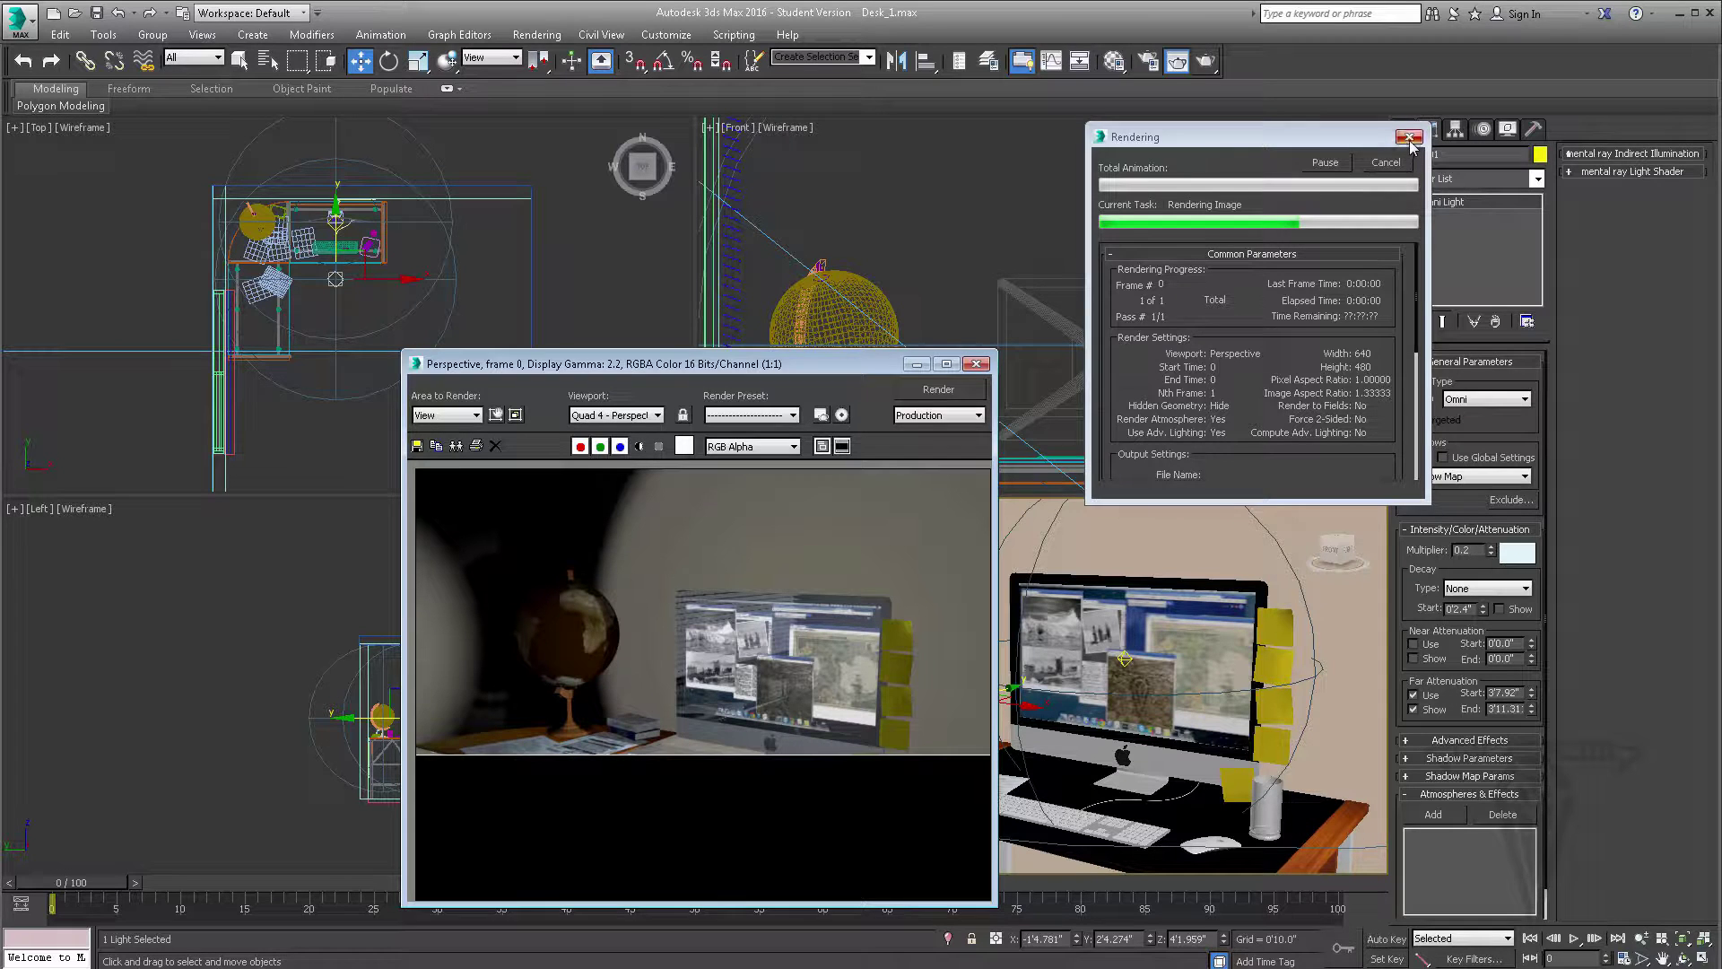
{"action": "left_click", "coordinate": [977, 364]}
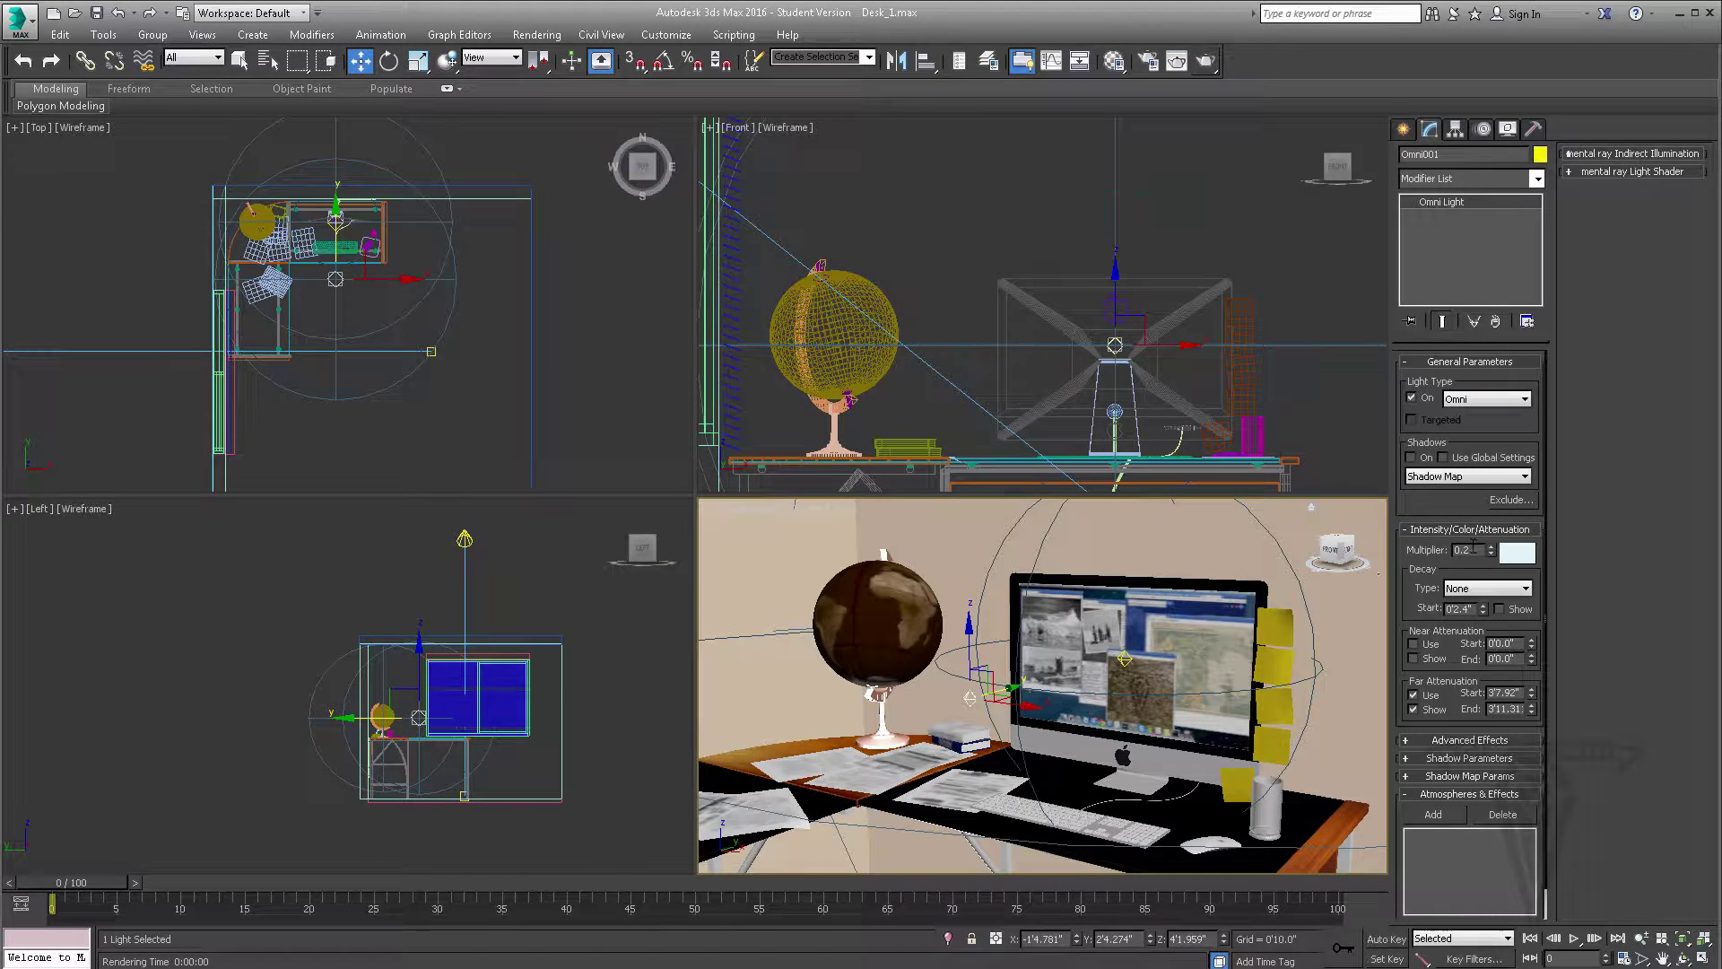
Step: Set the Omni light's multiplier to 0.05 and test-render the Perspective view, closing the result
{"action": "double_click", "coordinate": [1465, 550]}
{"action": "key", "text": "Return"}
{"action": "left_click", "coordinate": [1207, 60]}
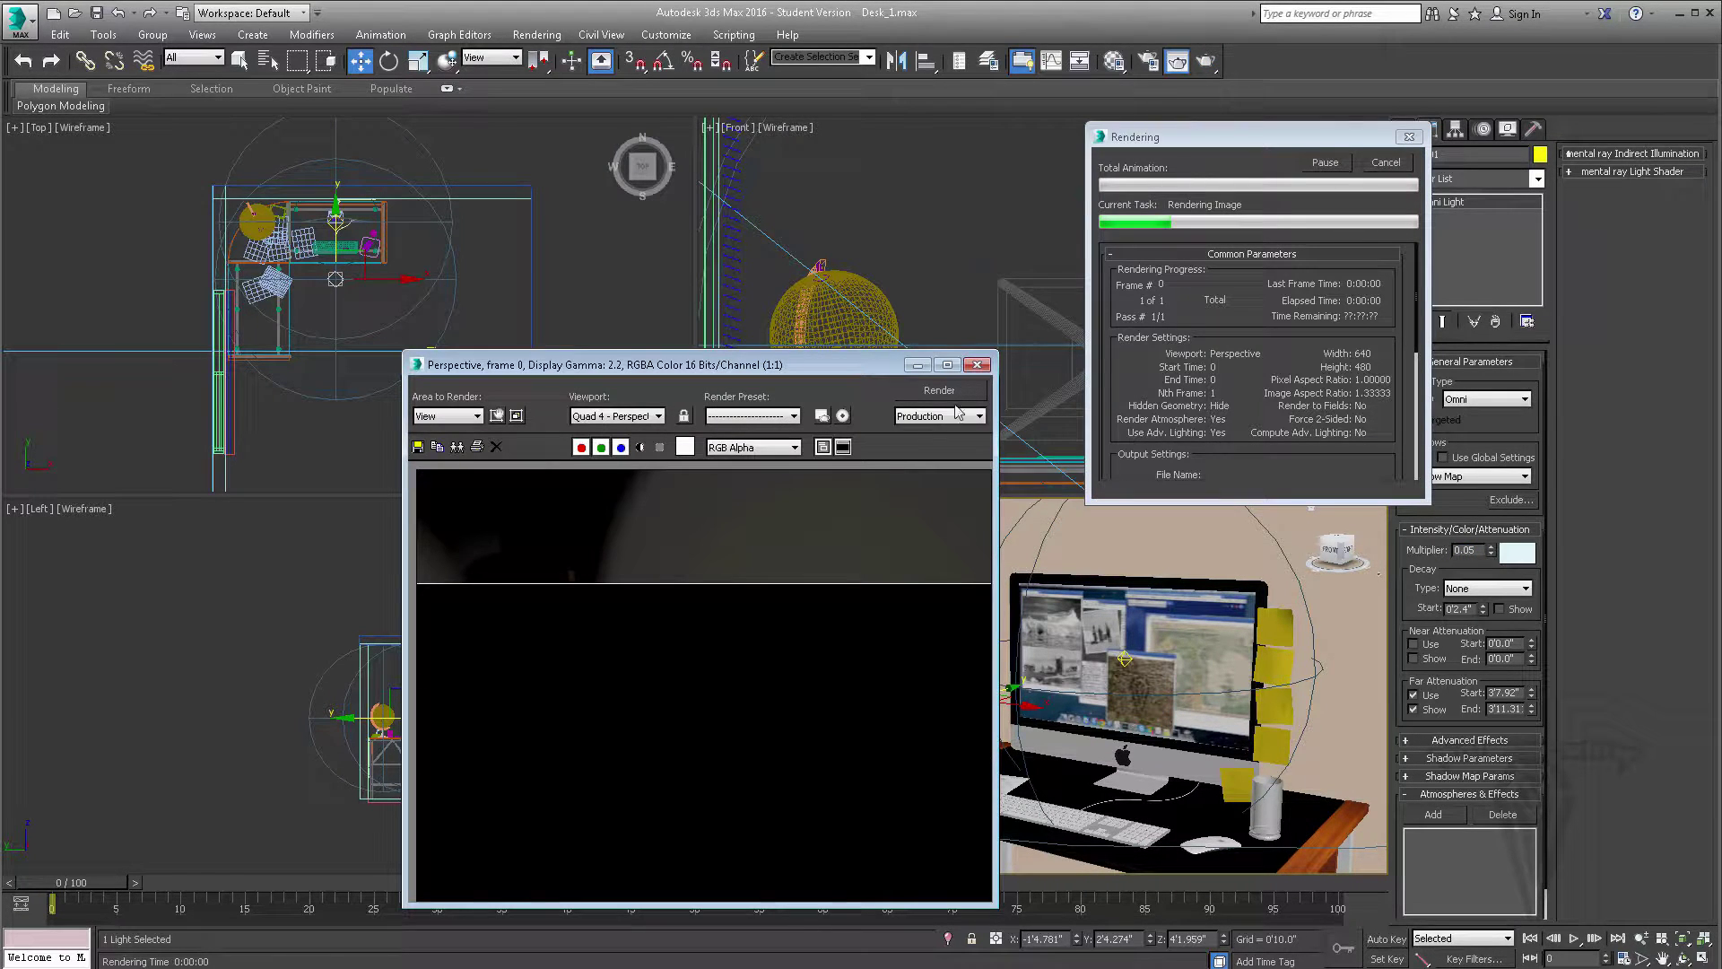
{"action": "left_click", "coordinate": [1386, 164]}
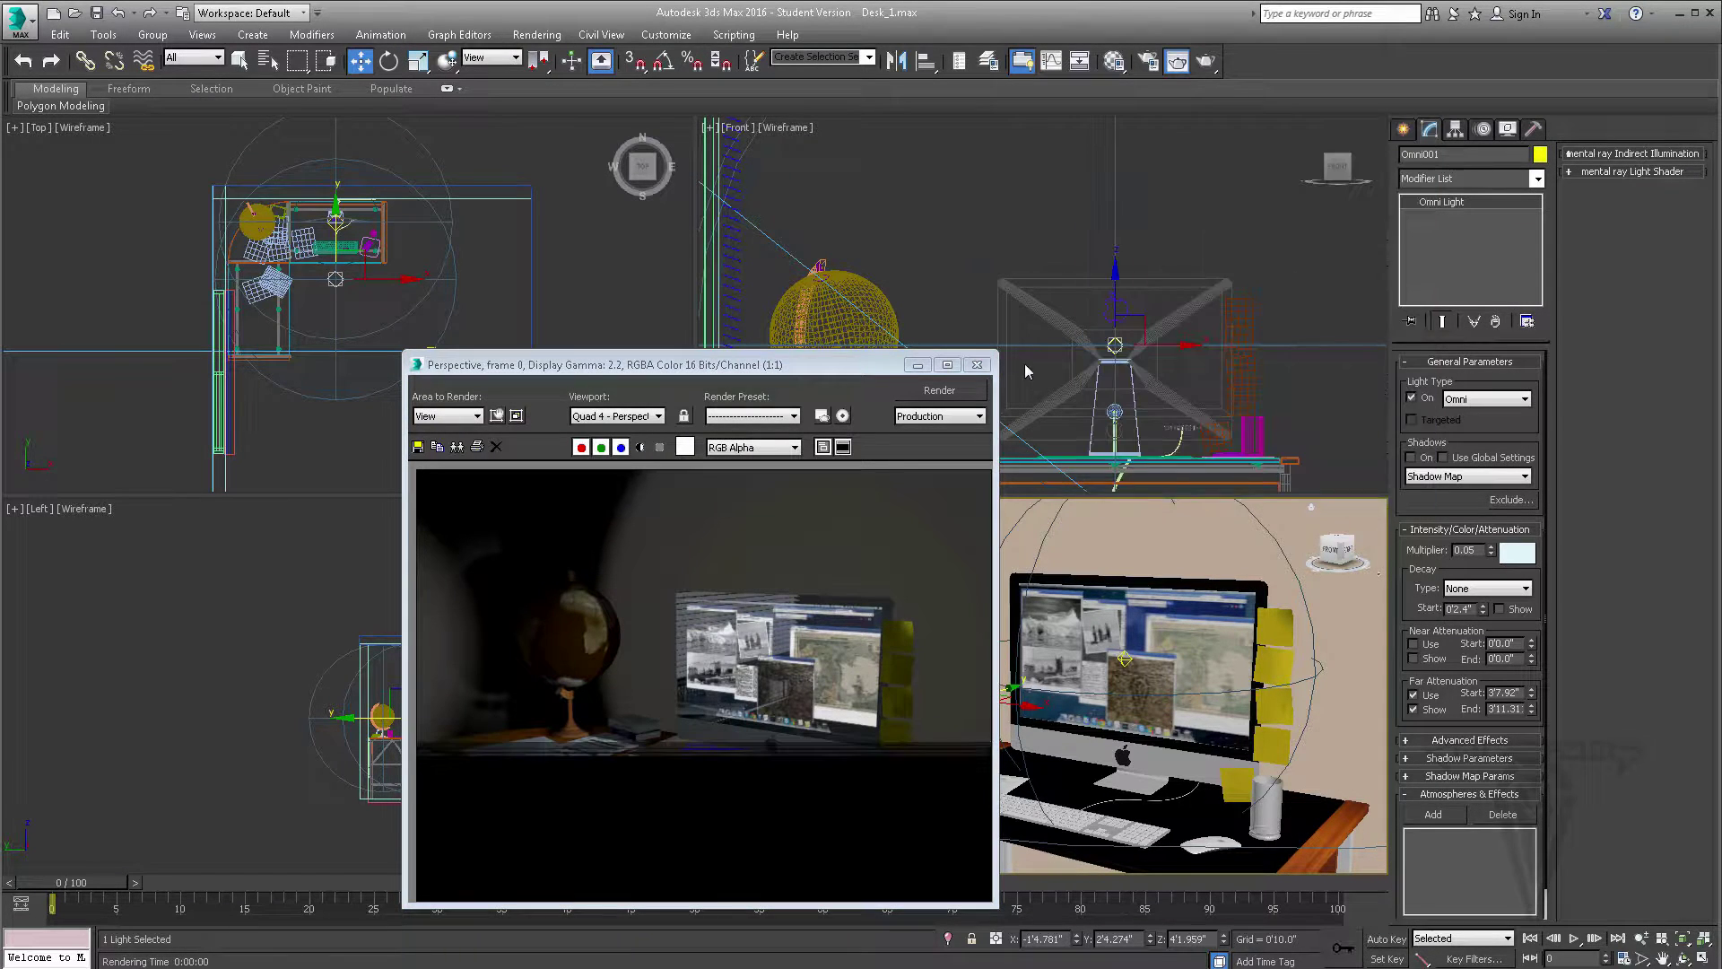
{"action": "left_click", "coordinate": [977, 364]}
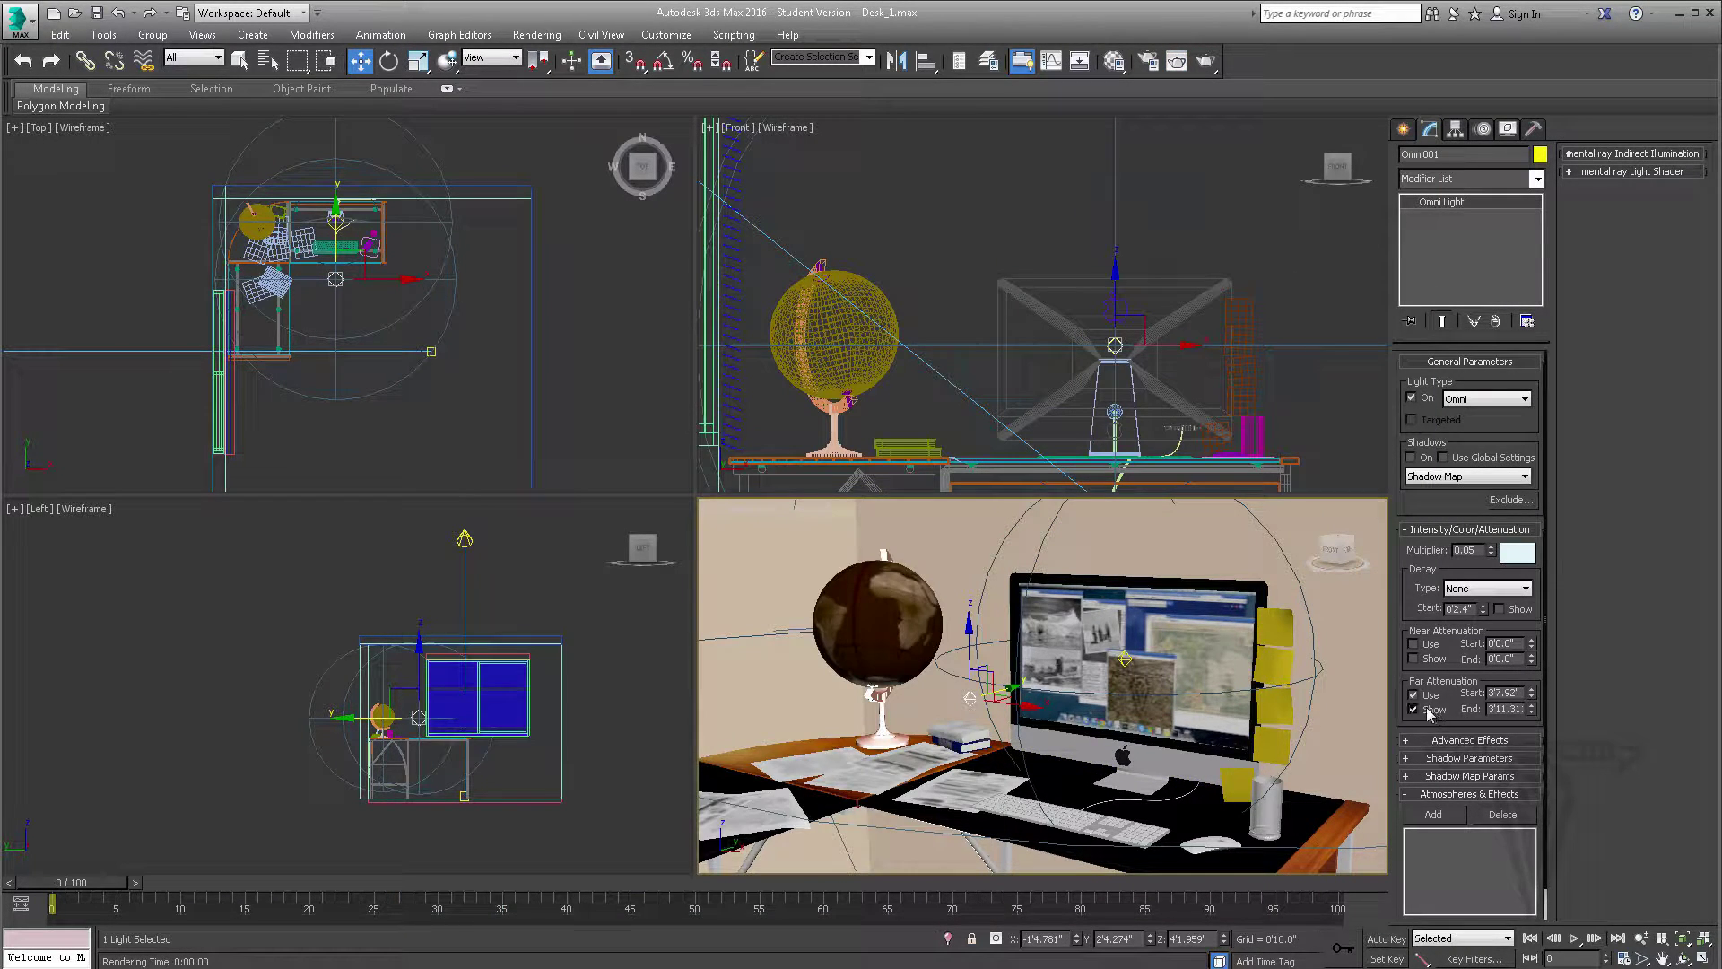
Step: Replace the Omni light's far attenuation with a visible Inverse Square decay starting at about 1'4.48", and test-render the Perspective view
{"action": "left_click", "coordinate": [1430, 710]}
{"action": "left_click", "coordinate": [1430, 695]}
{"action": "left_click", "coordinate": [1525, 587]}
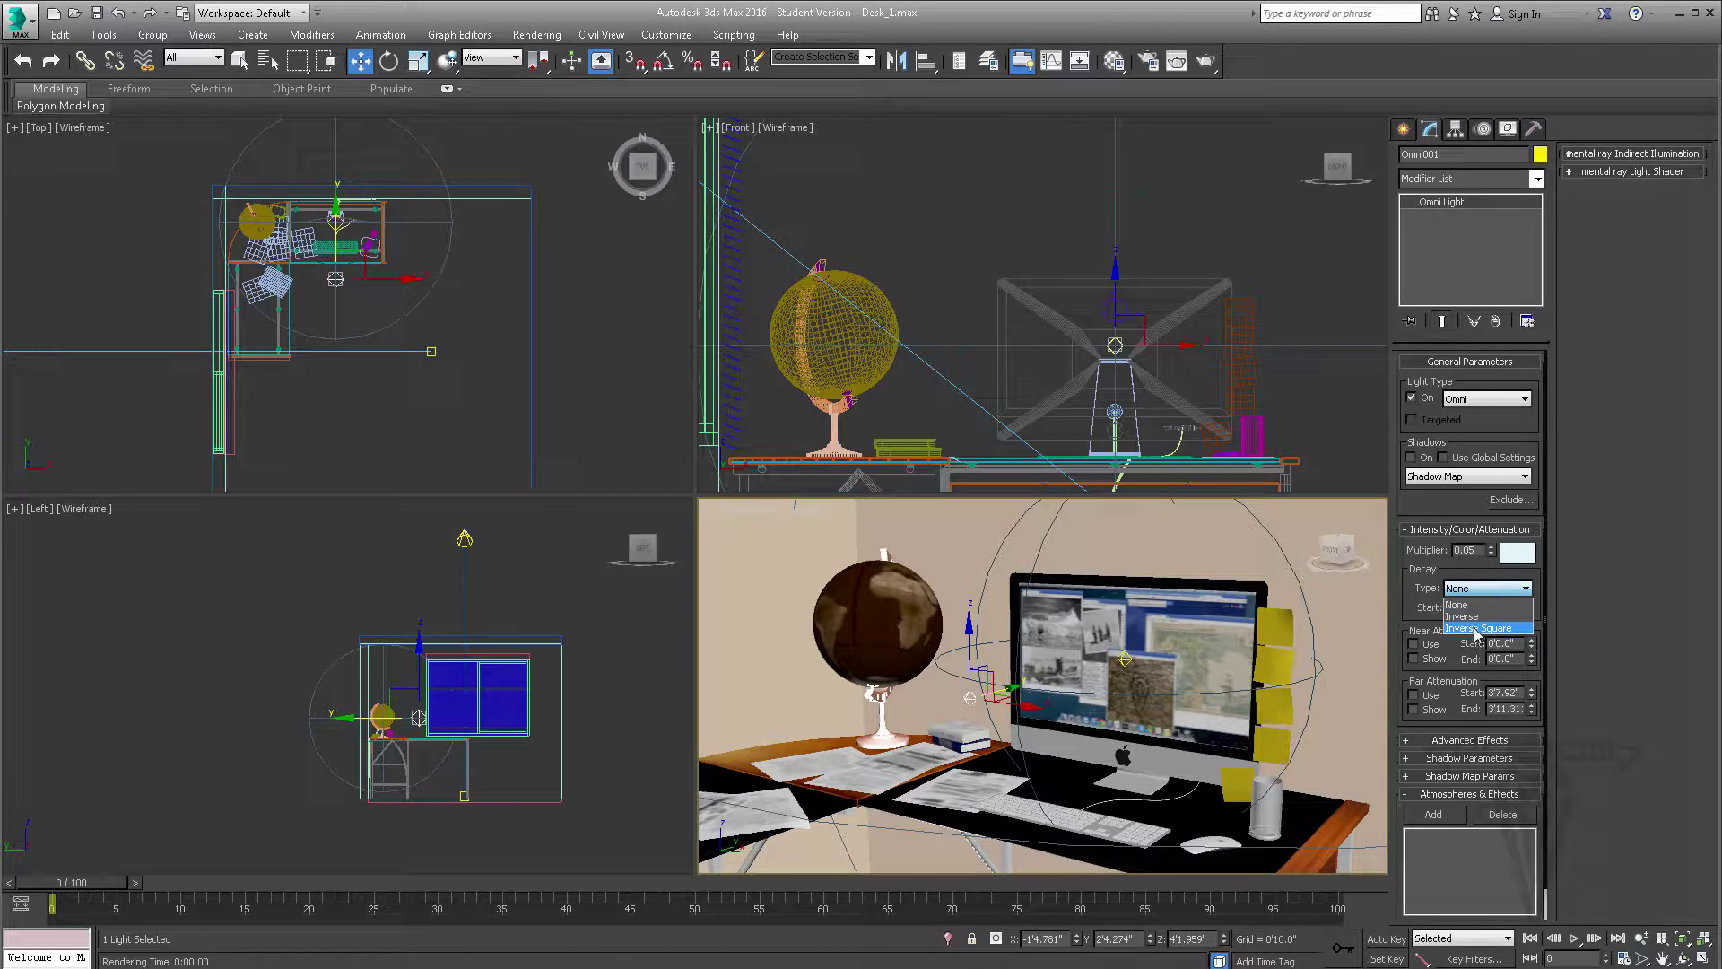
{"action": "left_click", "coordinate": [1477, 631]}
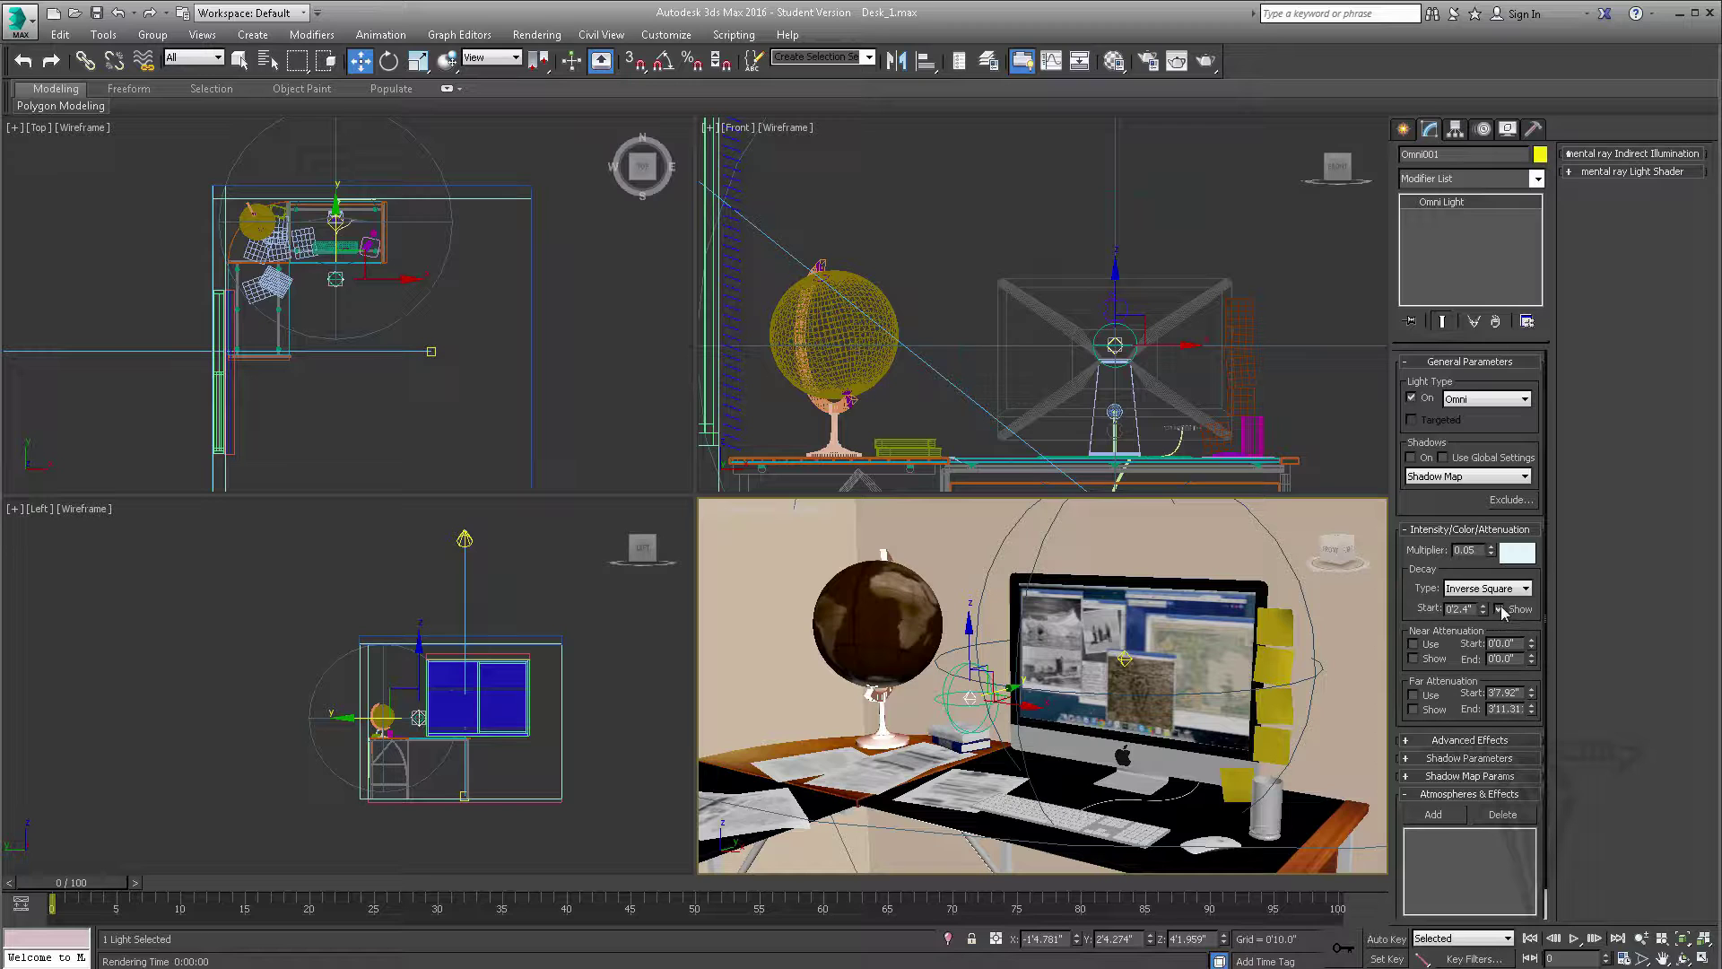
{"action": "left_click", "coordinate": [1499, 609]}
{"action": "left_click_drag", "start_coordinate": [1485, 611], "coordinate": [1373, 97]}
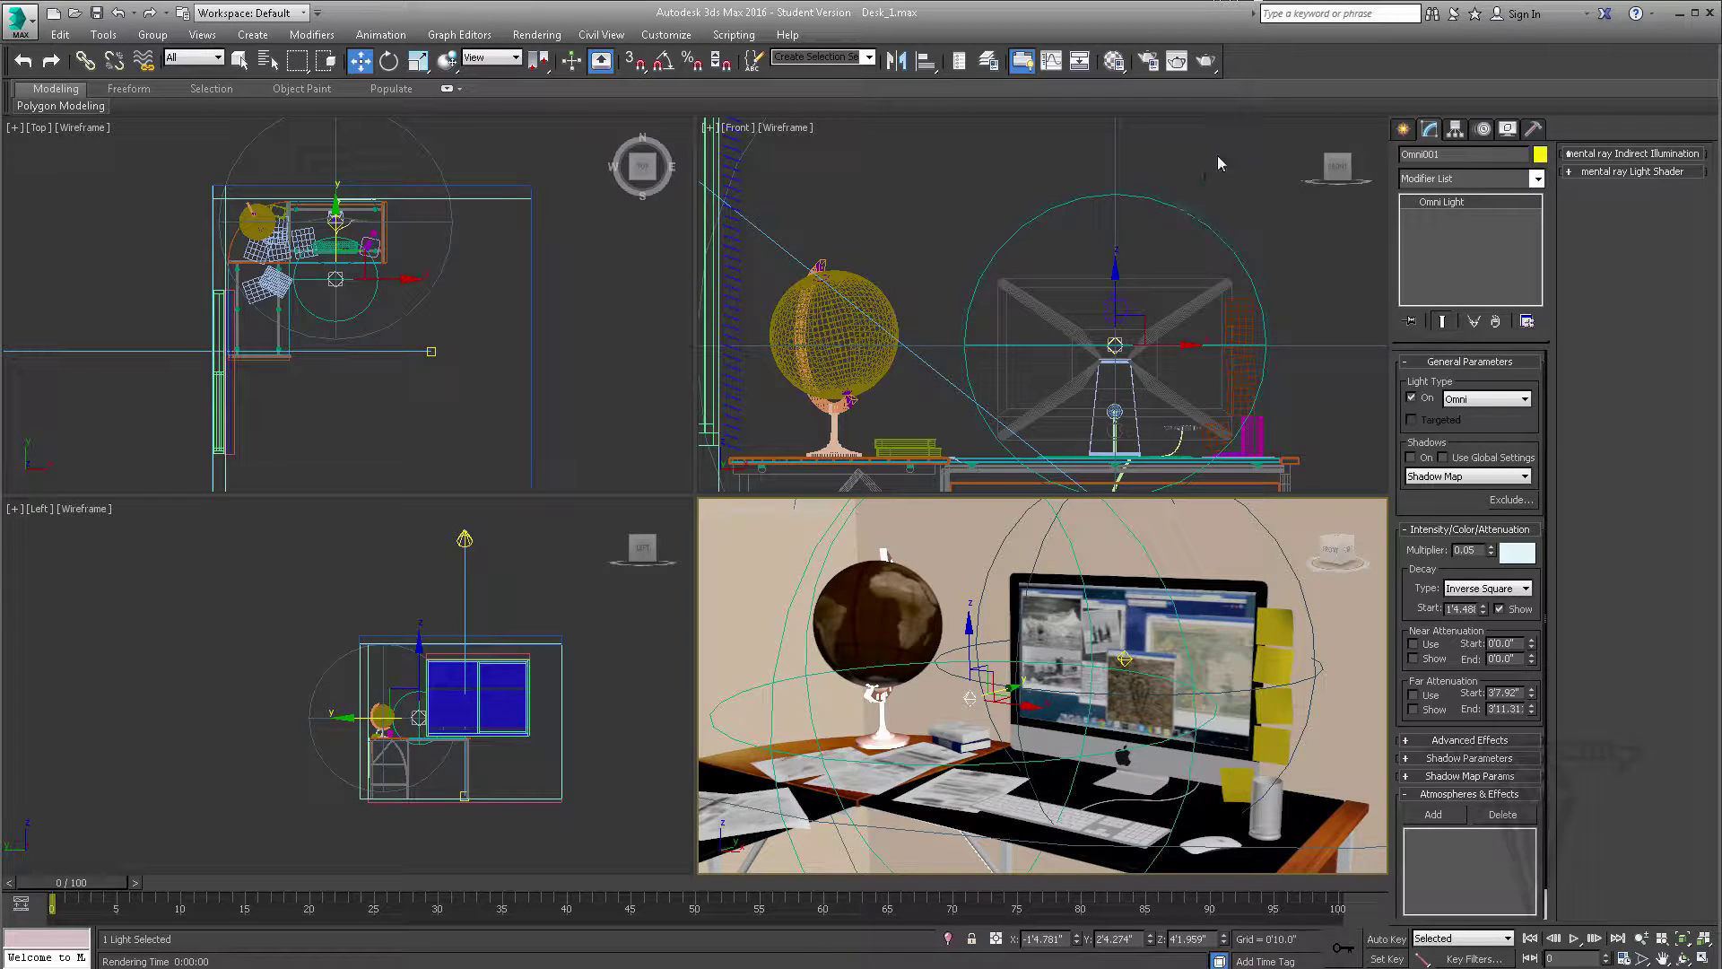
{"action": "left_click", "coordinate": [1207, 60]}
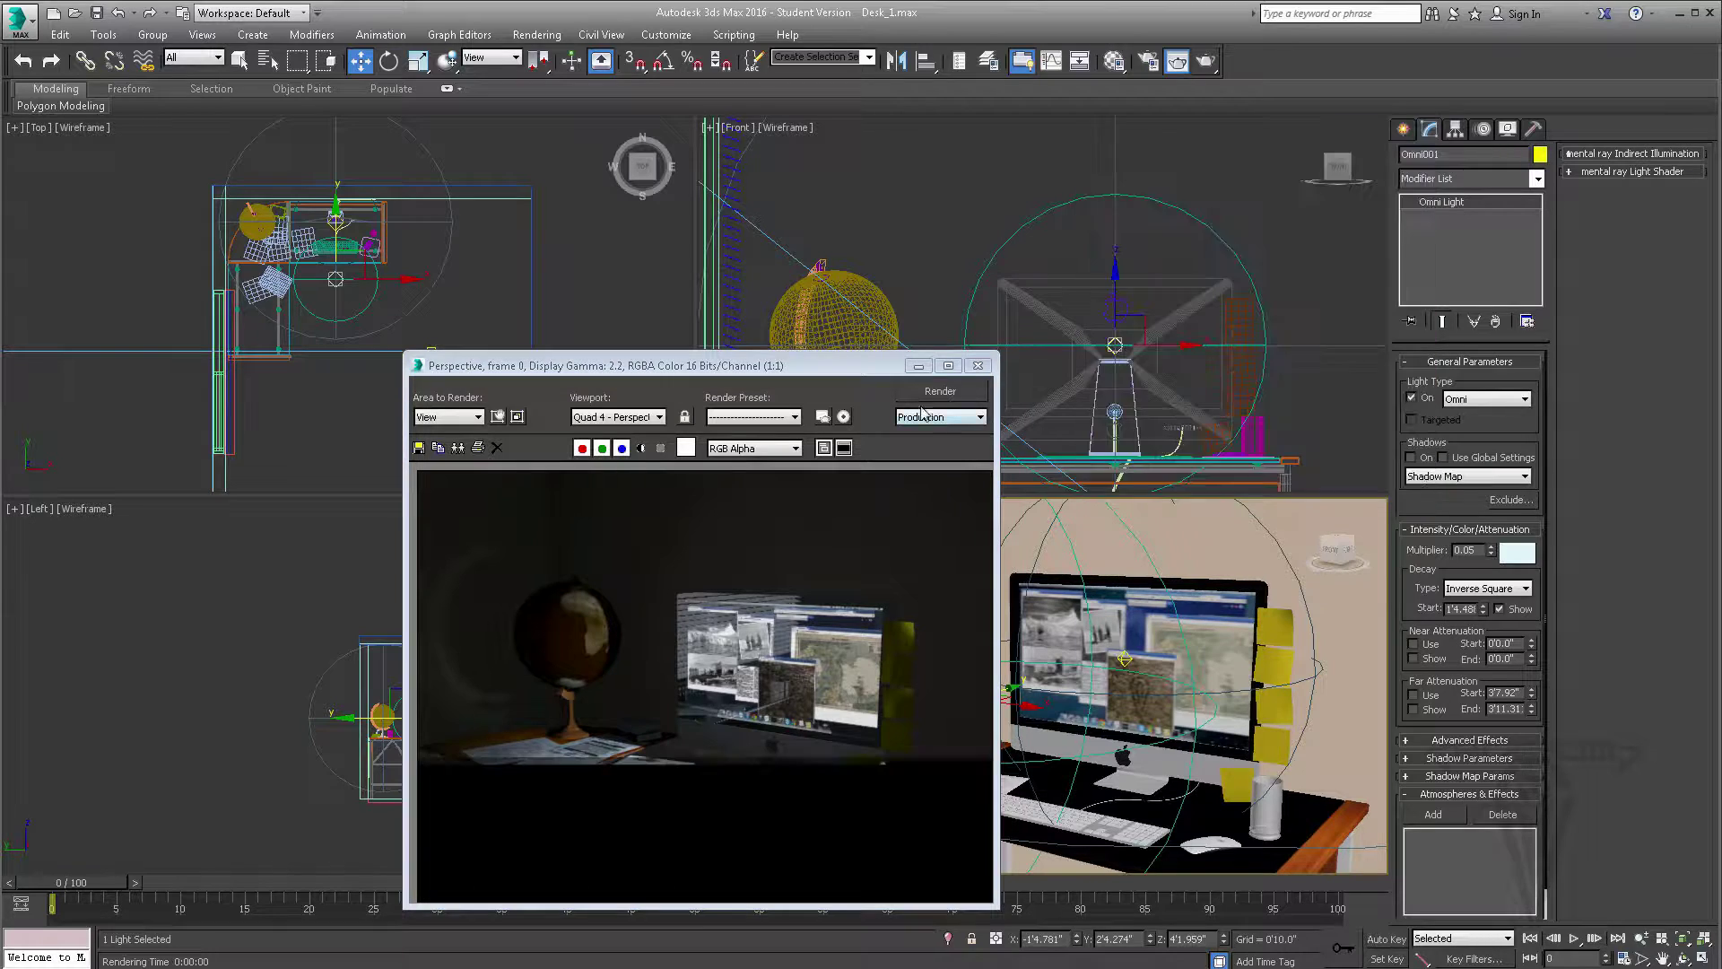
{"action": "left_click", "coordinate": [978, 366]}
Step: Change the Omni light's color from pale blue to white and test-render the Perspective view, cancelling and closing the render
{"action": "left_click", "coordinate": [1518, 551]}
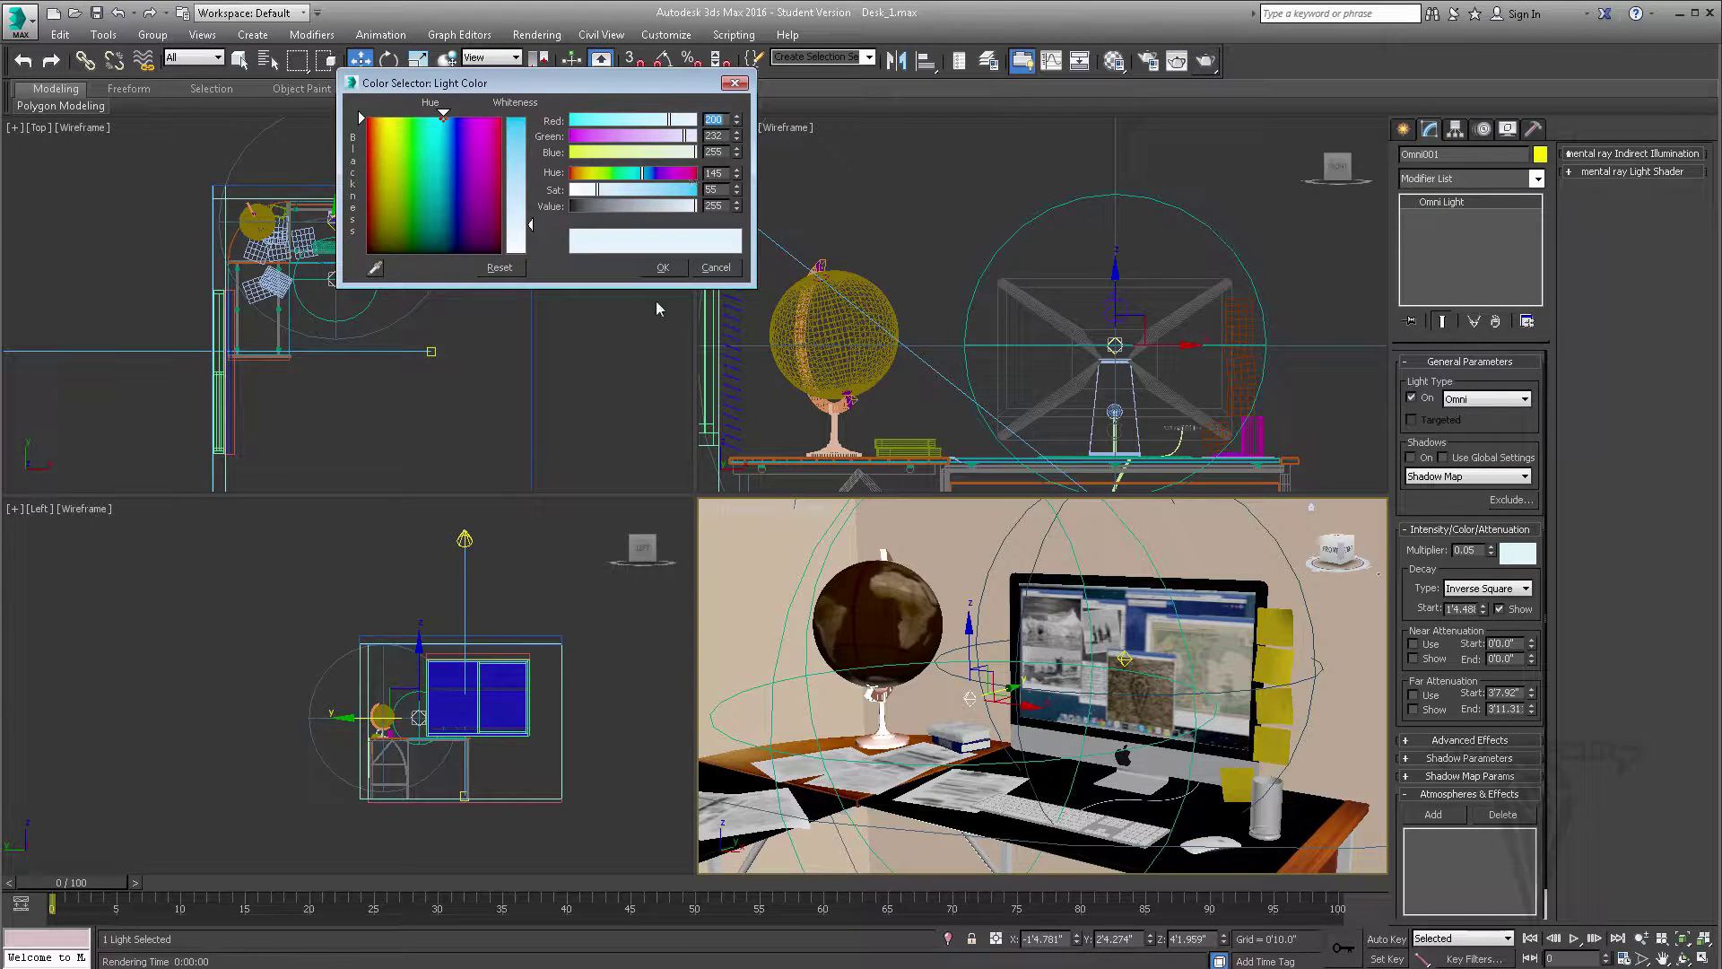
{"action": "left_click_drag", "start_coordinate": [531, 224], "coordinate": [541, 260]}
{"action": "left_click", "coordinate": [662, 264]}
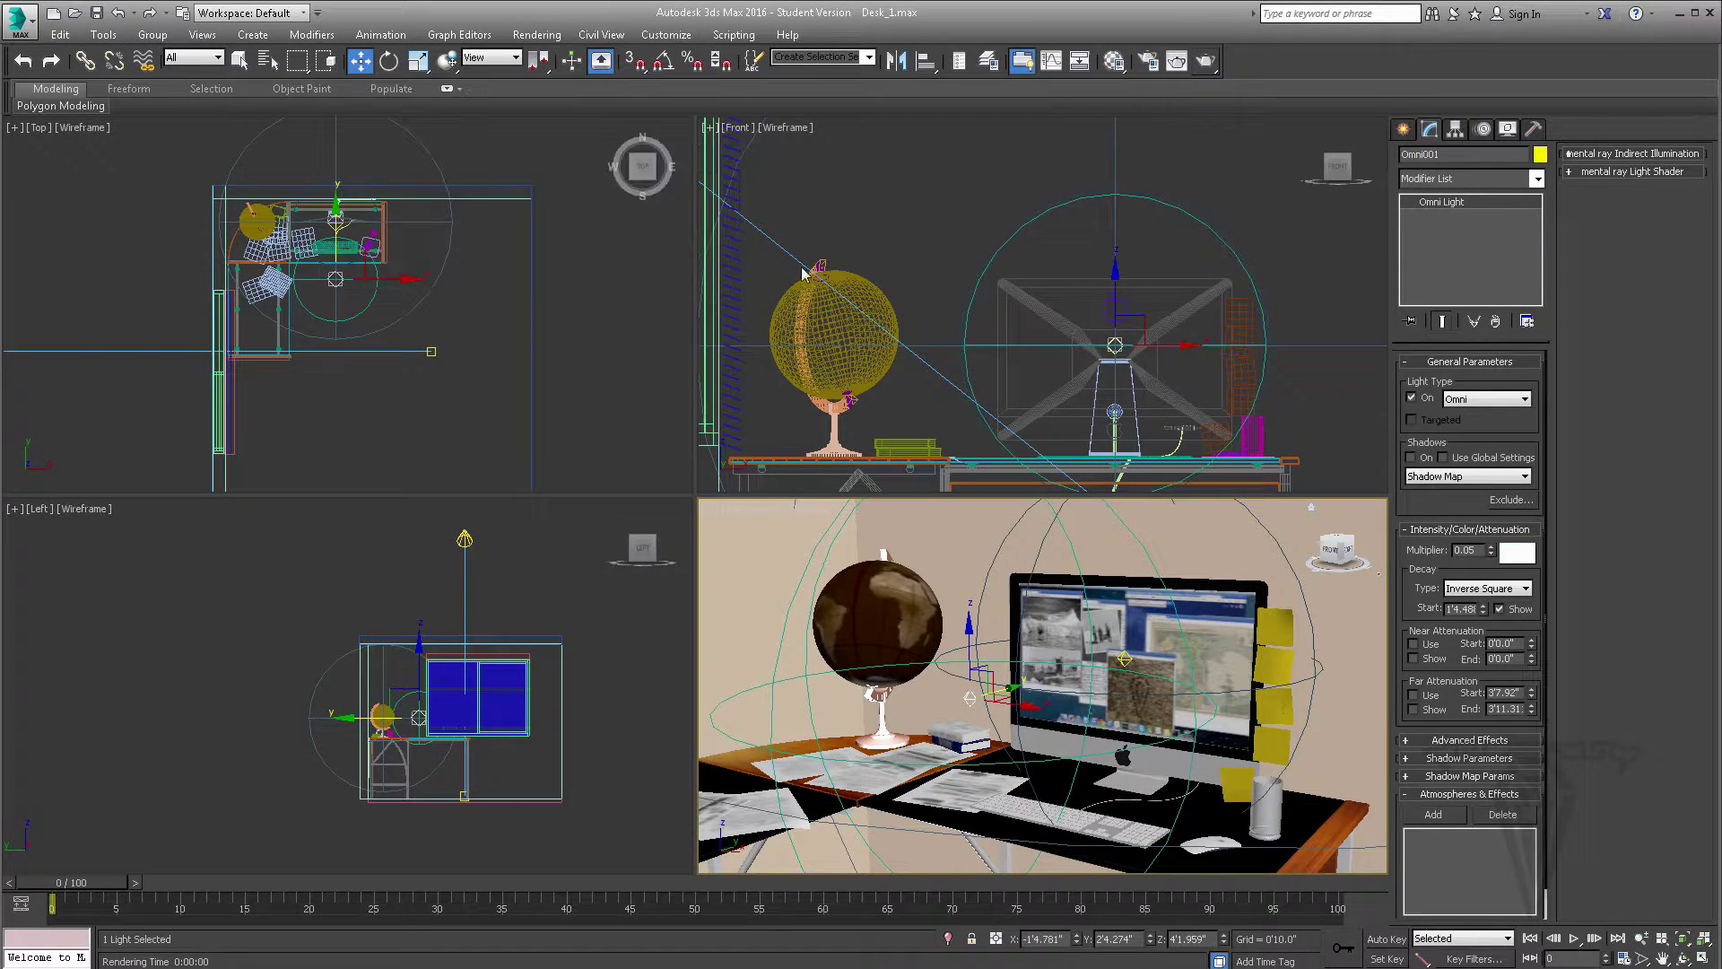
{"action": "left_click", "coordinate": [1204, 62]}
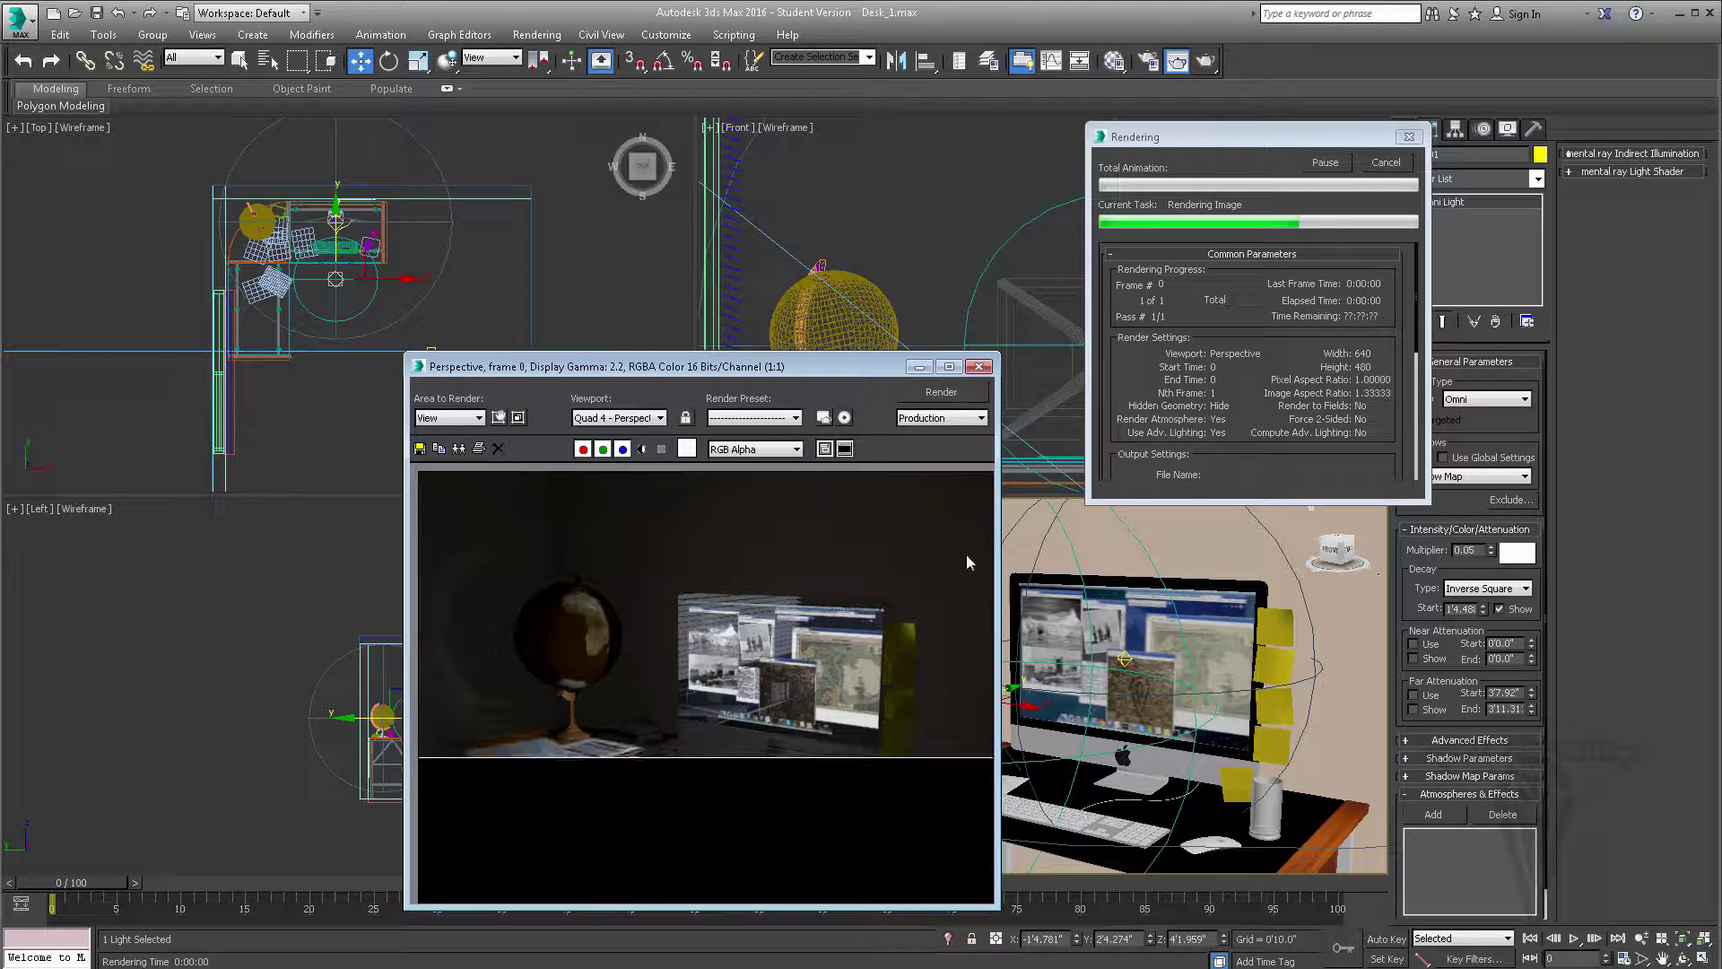
{"action": "left_click", "coordinate": [1394, 167]}
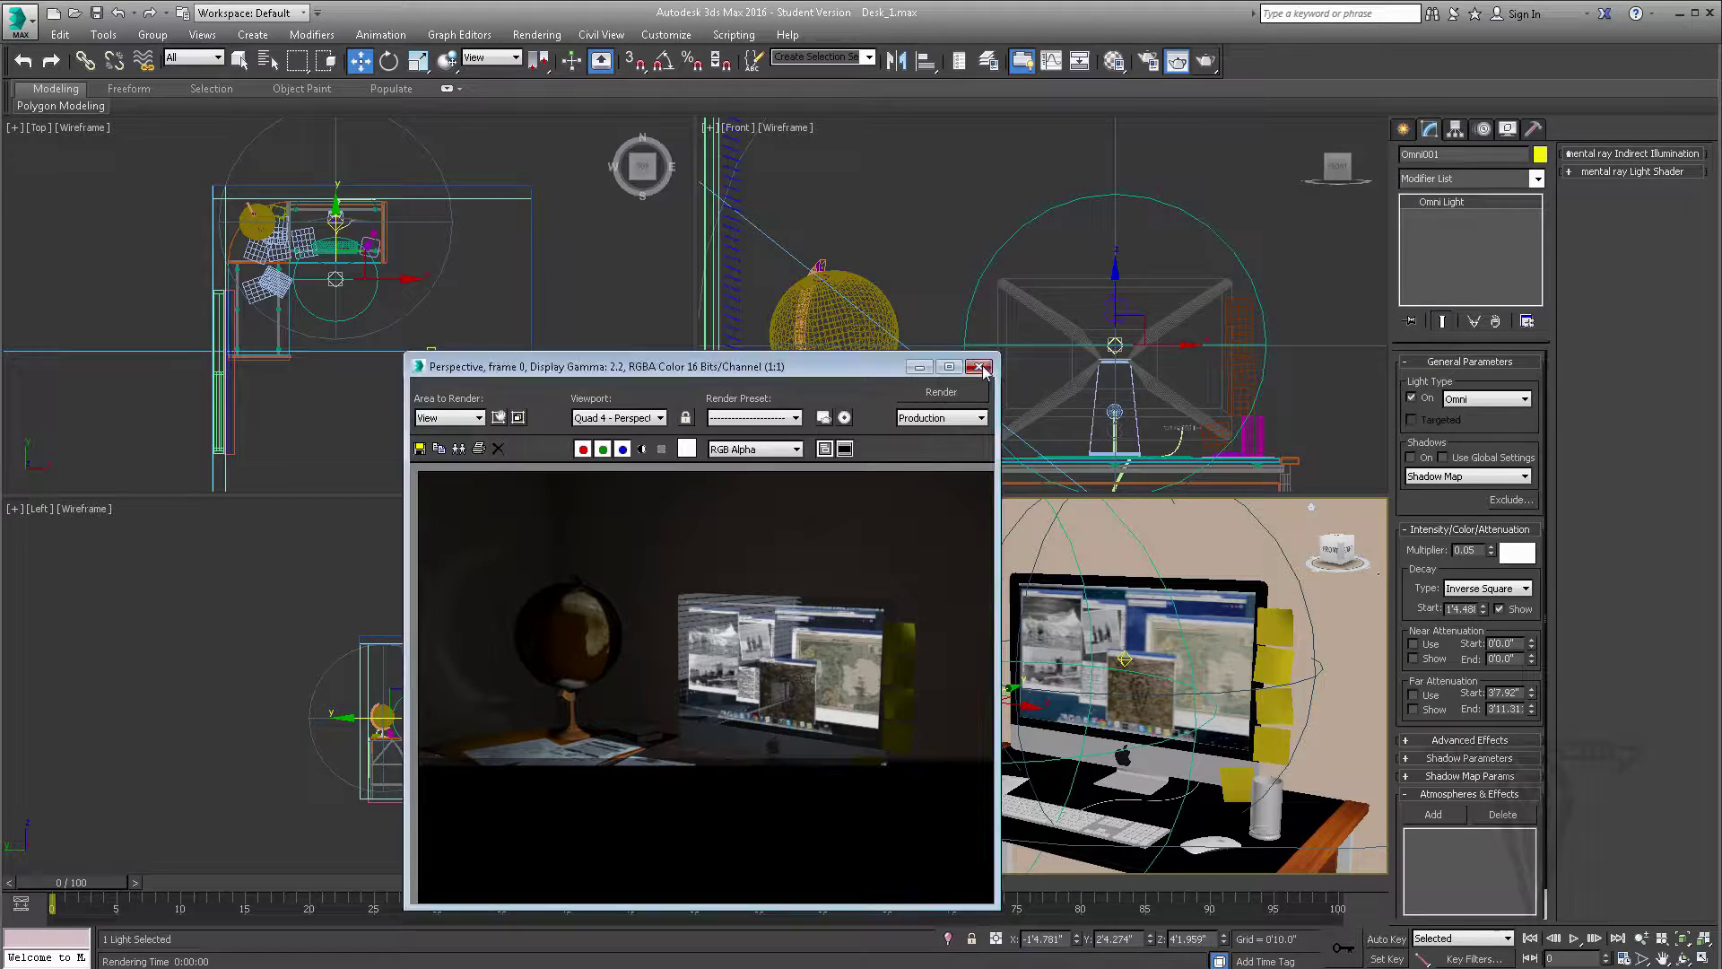
{"action": "left_click", "coordinate": [979, 366]}
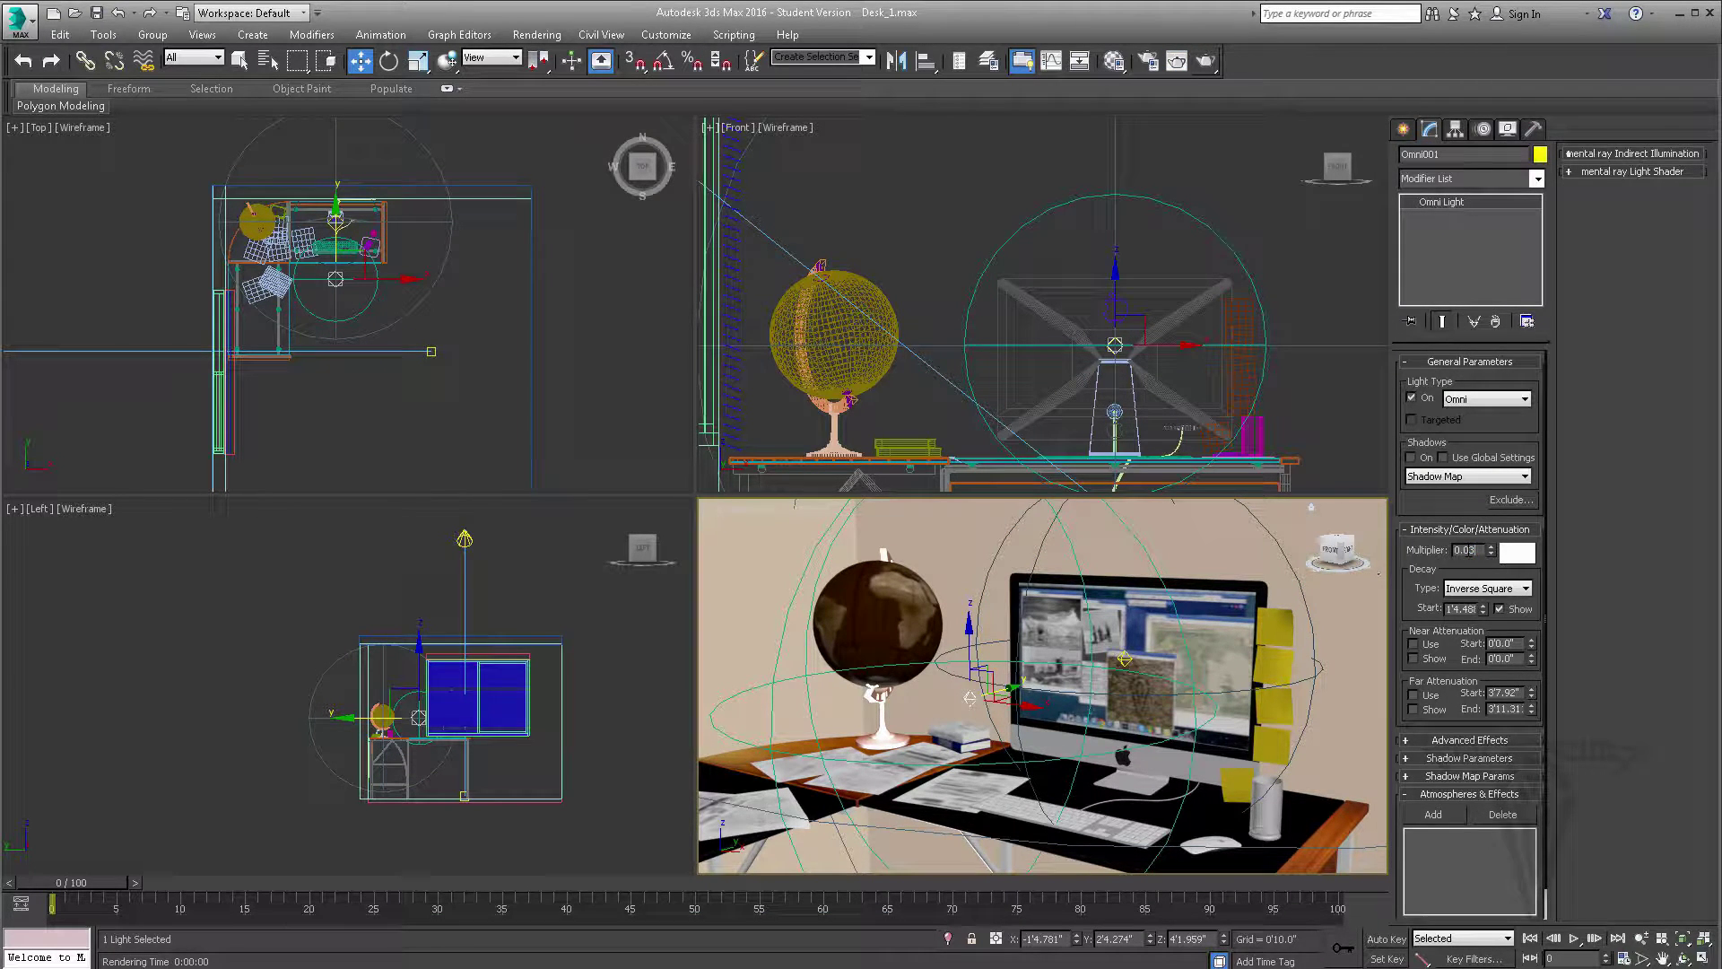
Step: Set the Omni light's multiplier to 0.03 and test-render the Perspective view, cancelling and closing the render
{"action": "double_click", "coordinate": [1473, 550]}
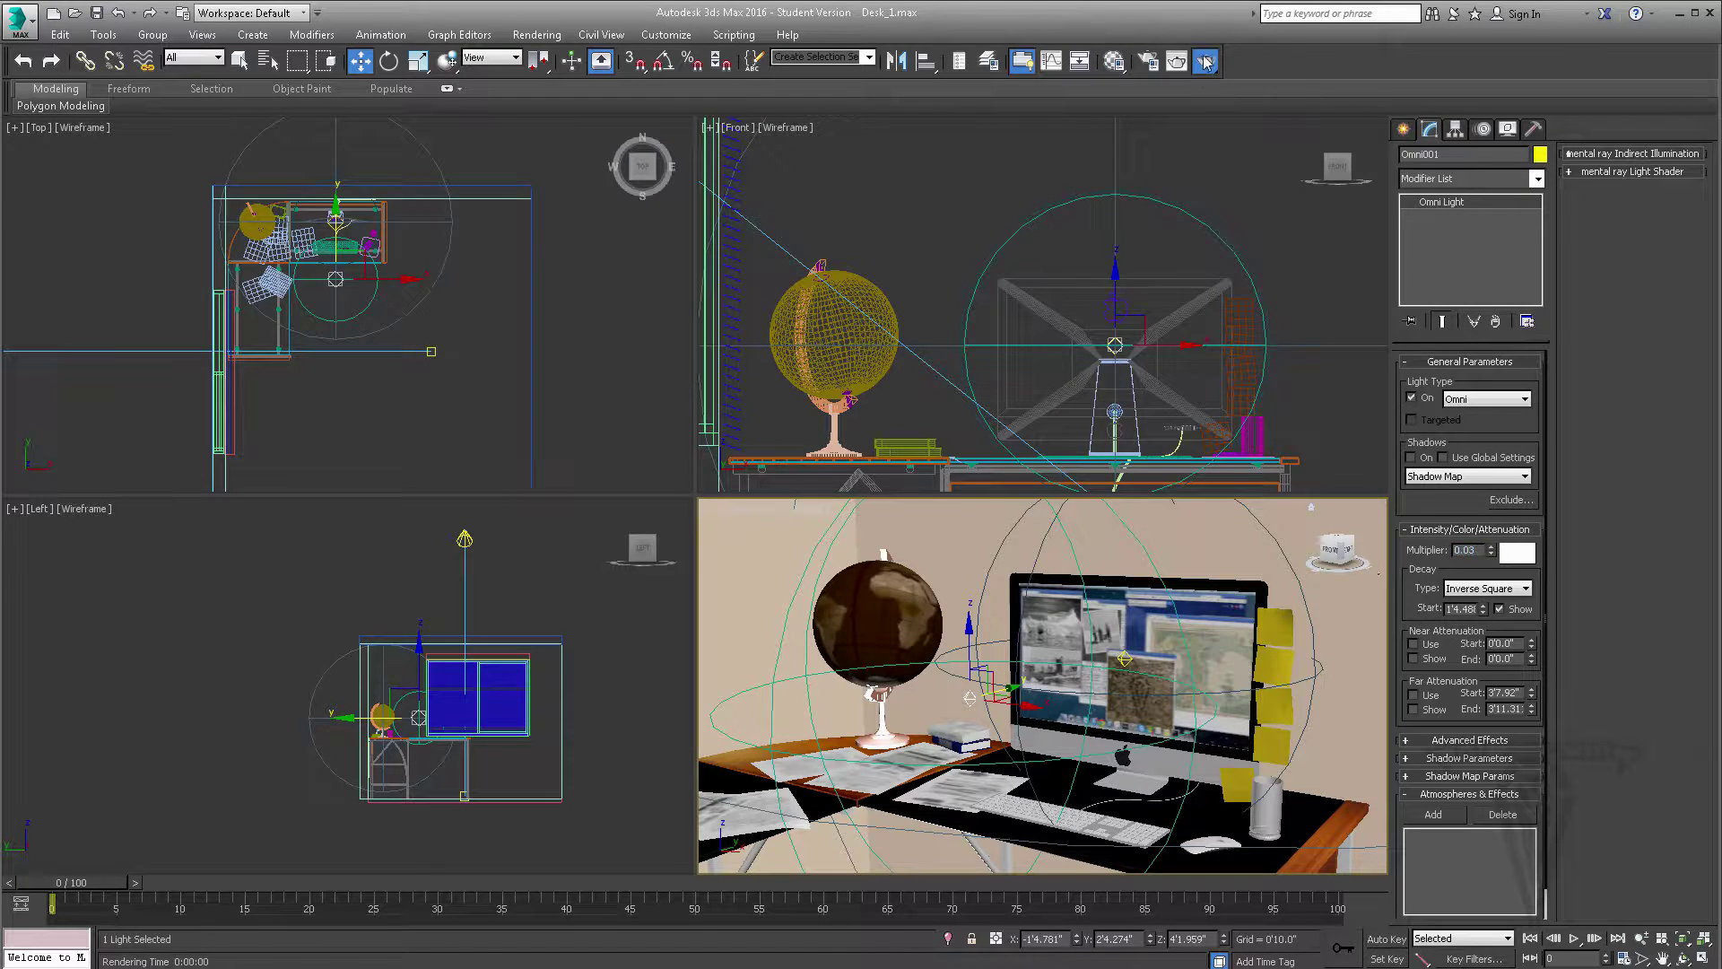
{"action": "left_click", "coordinate": [1206, 60]}
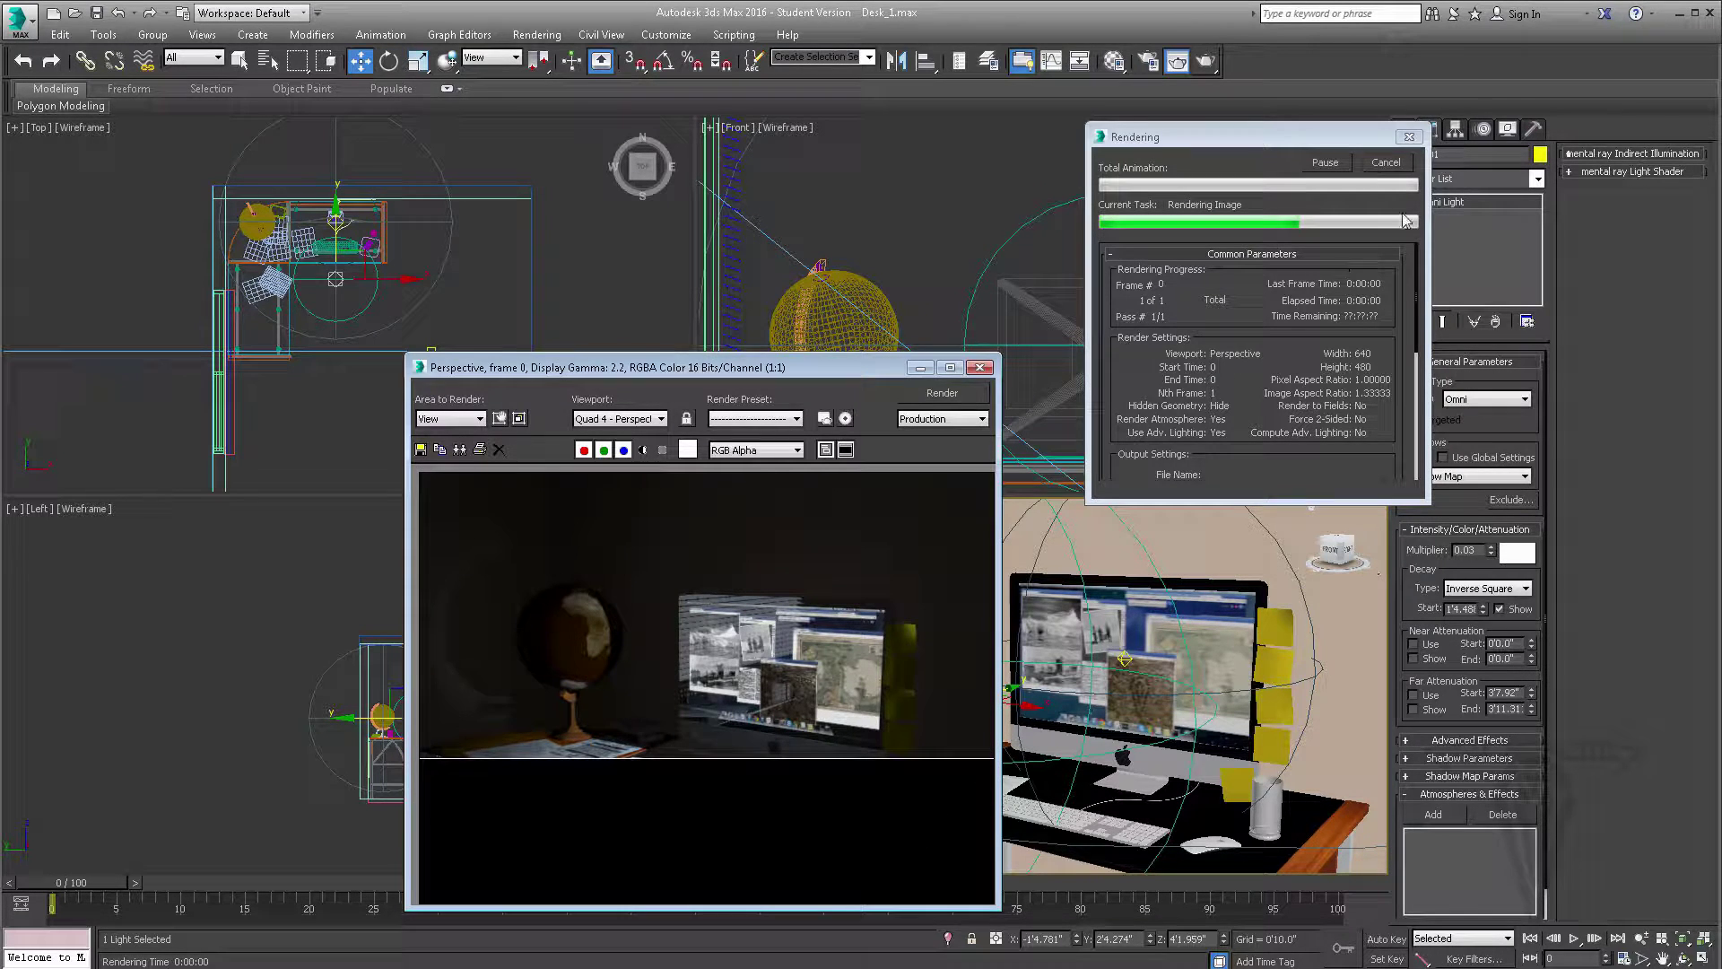
{"action": "left_click", "coordinate": [1408, 136]}
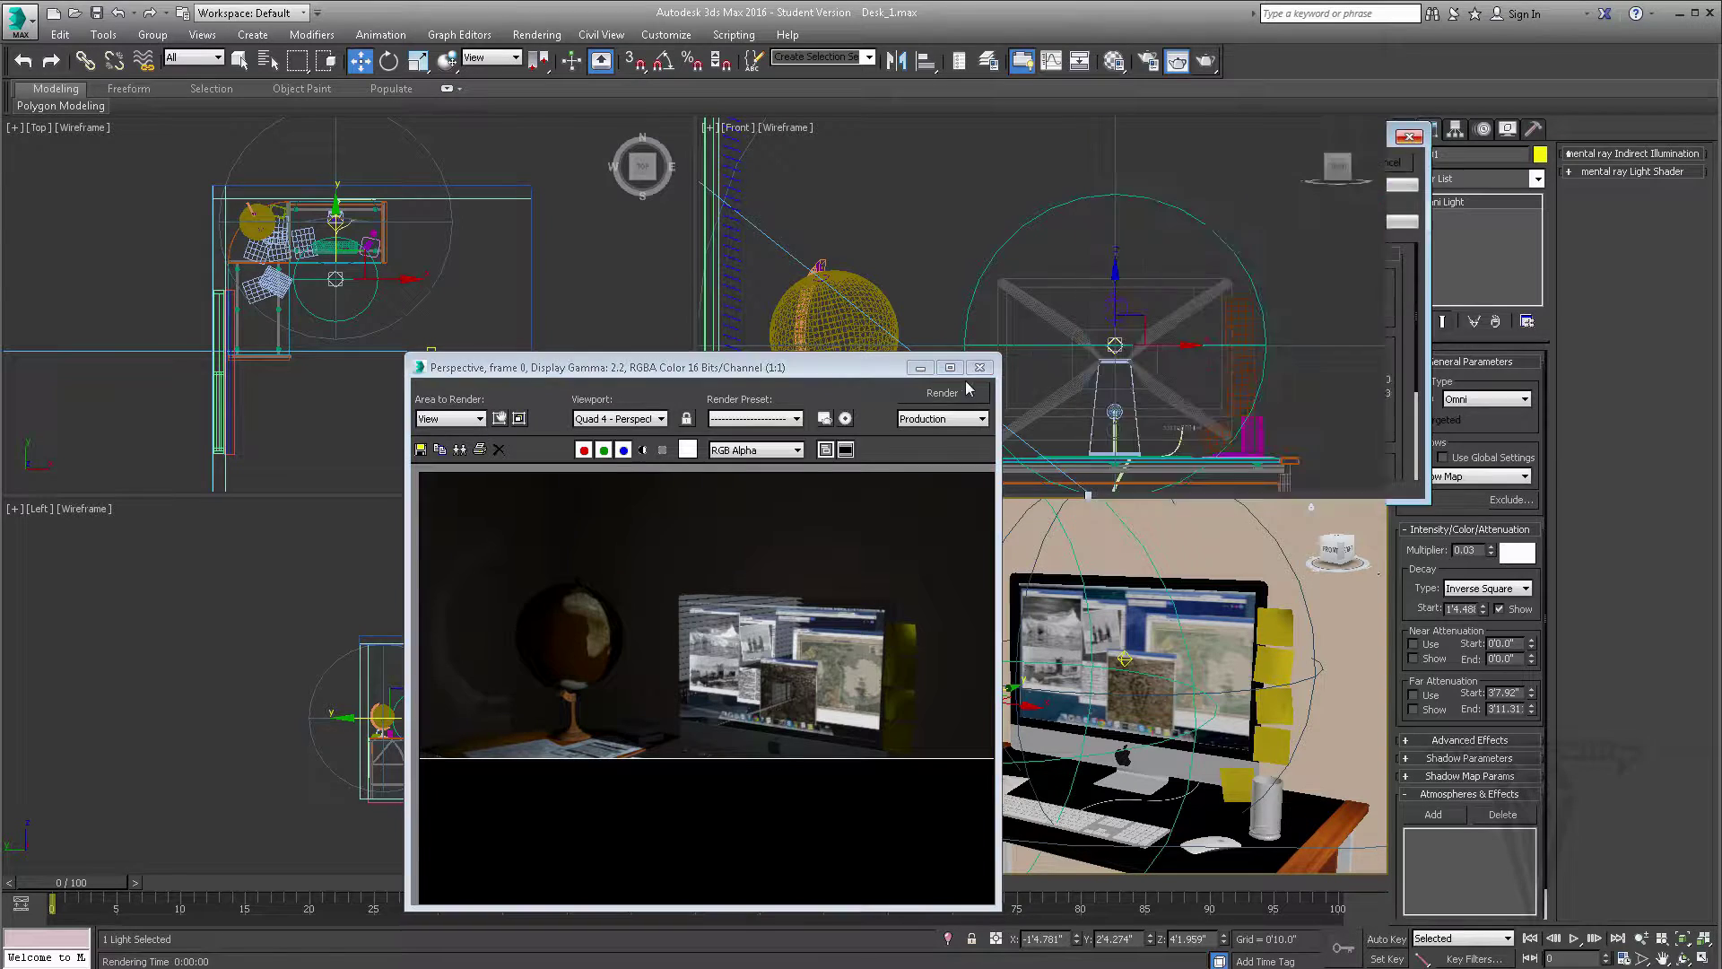
{"action": "left_click", "coordinate": [979, 367]}
Step: Set the Omni light's multiplier to 0.02 and test-render the Perspective view, cancelling the render partway
{"action": "double_click", "coordinate": [1469, 550]}
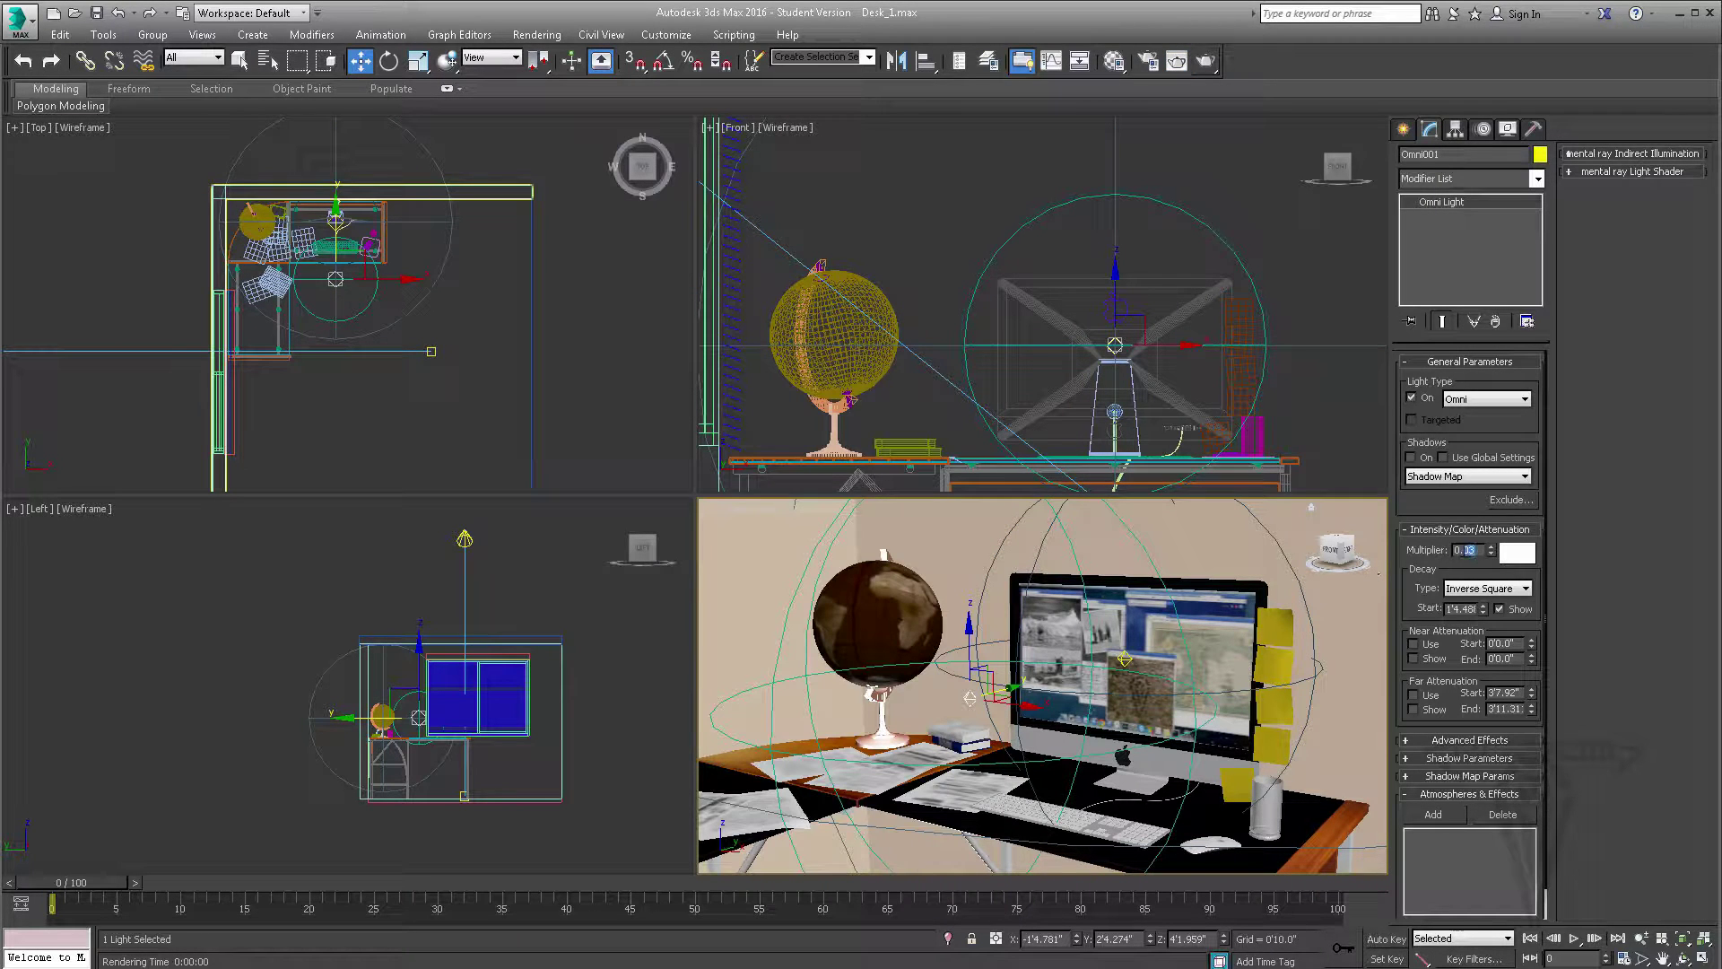
{"action": "type", "text": "0.1"}
{"action": "key", "text": "Return"}
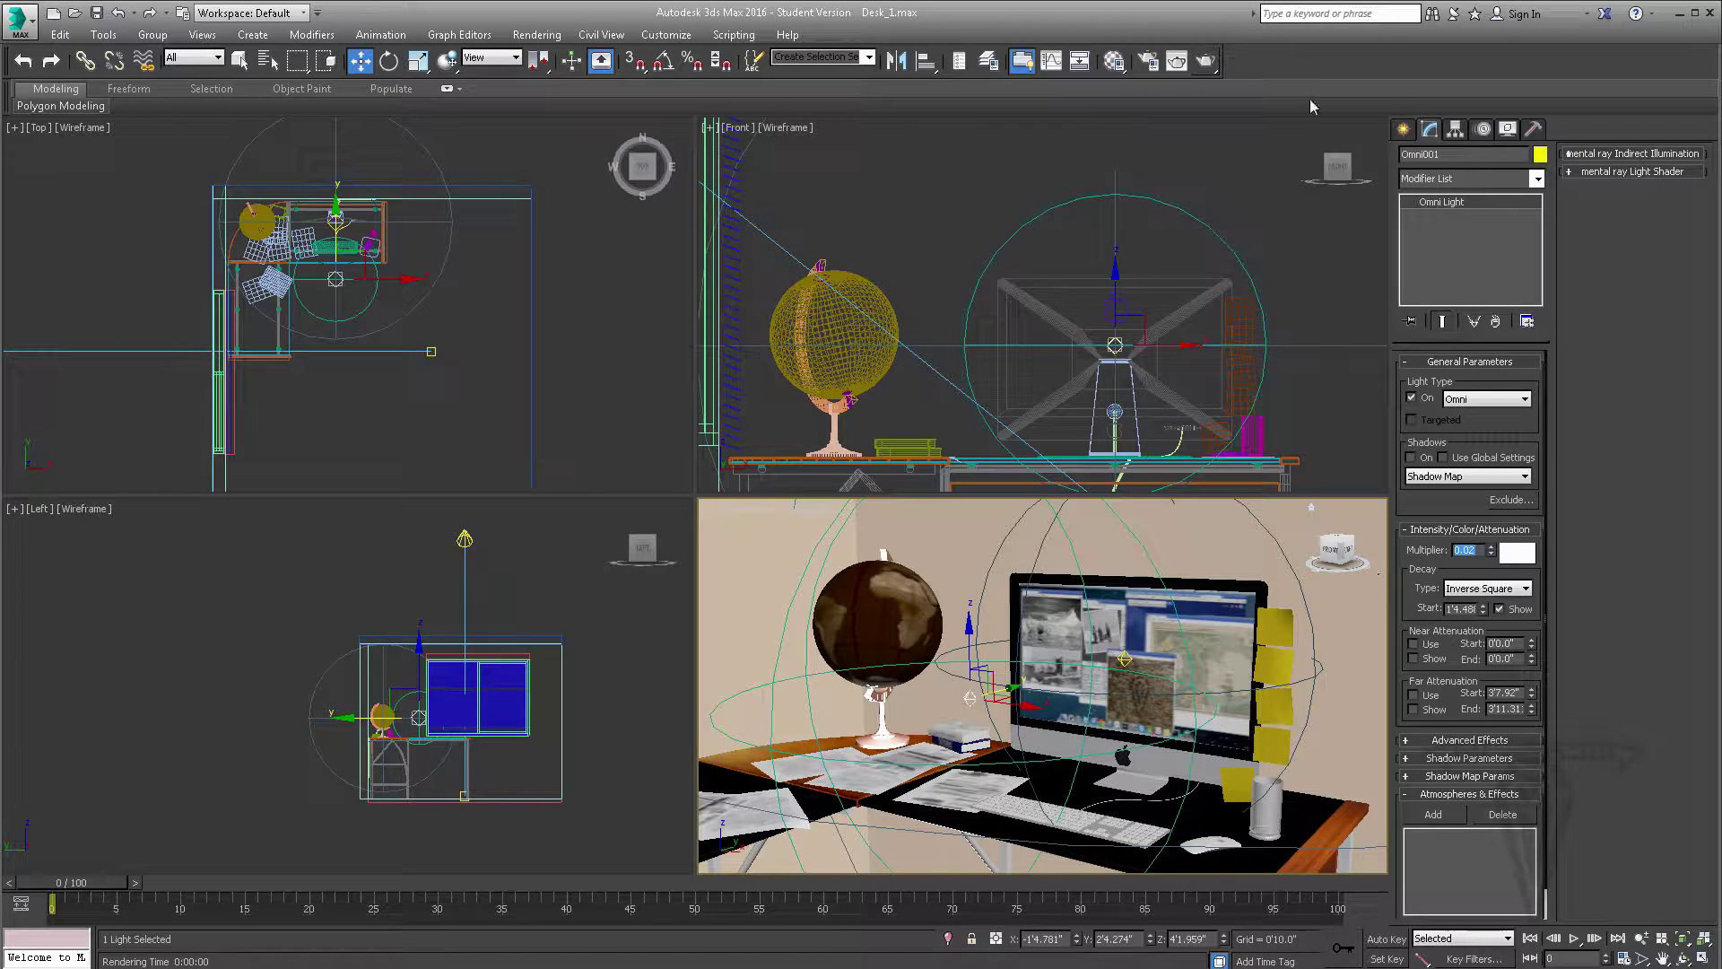
{"action": "left_click", "coordinate": [1205, 61]}
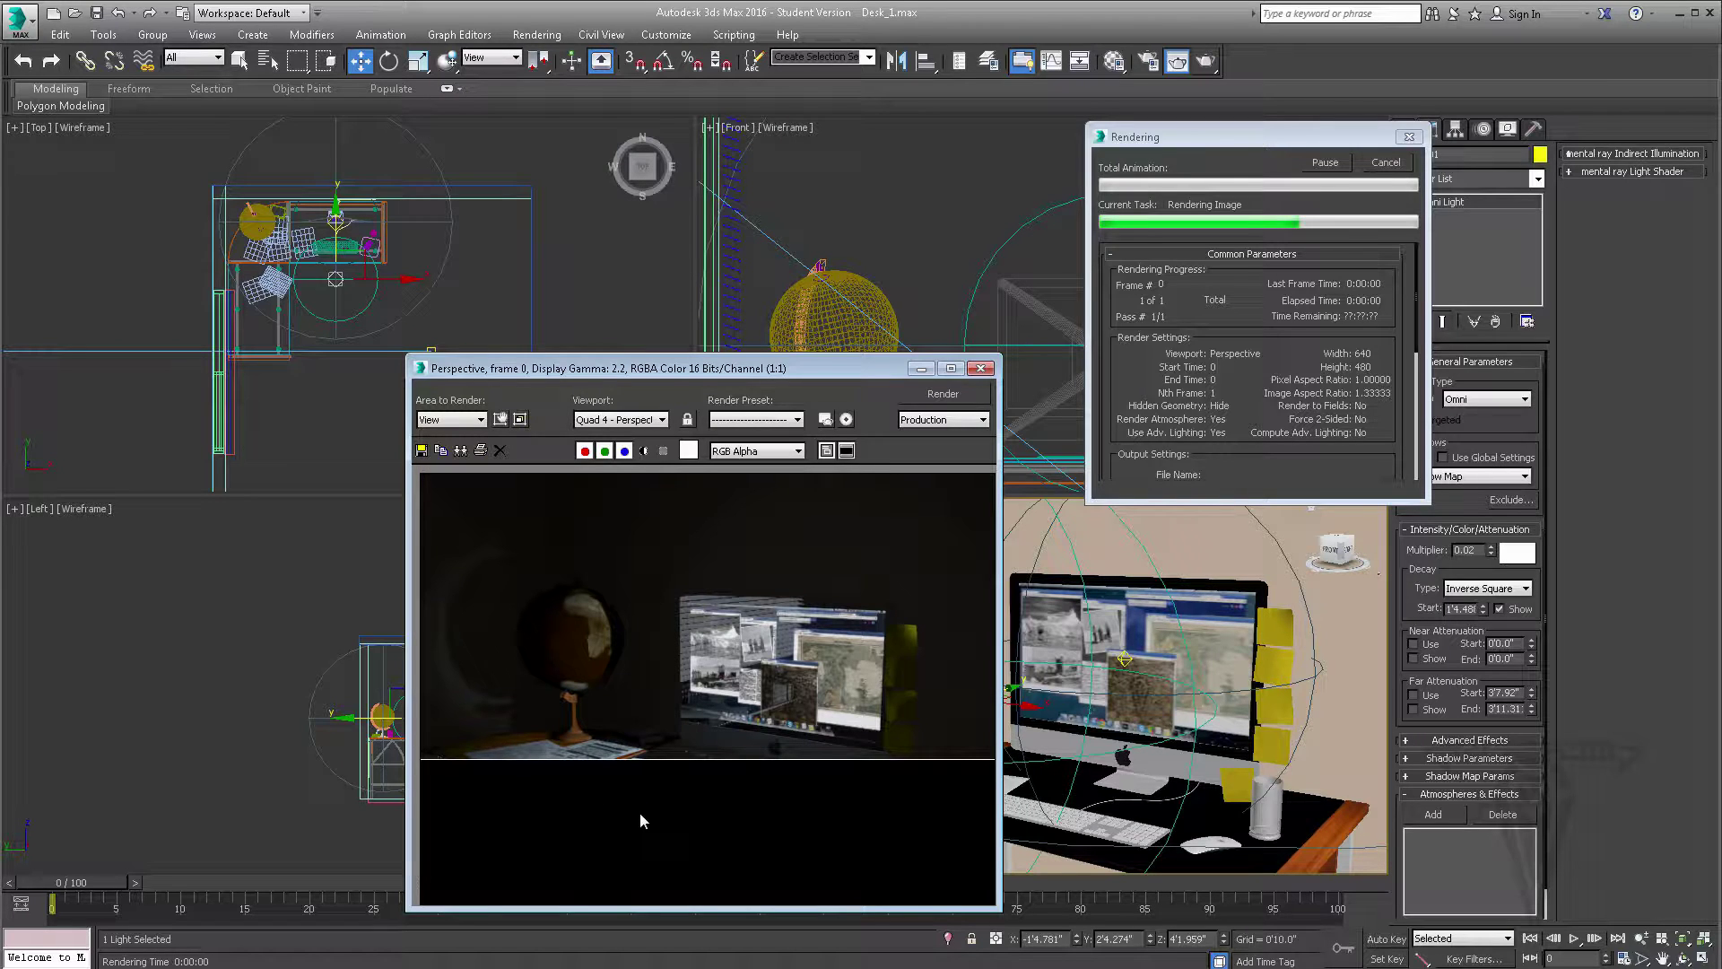
{"action": "left_click", "coordinate": [1403, 166]}
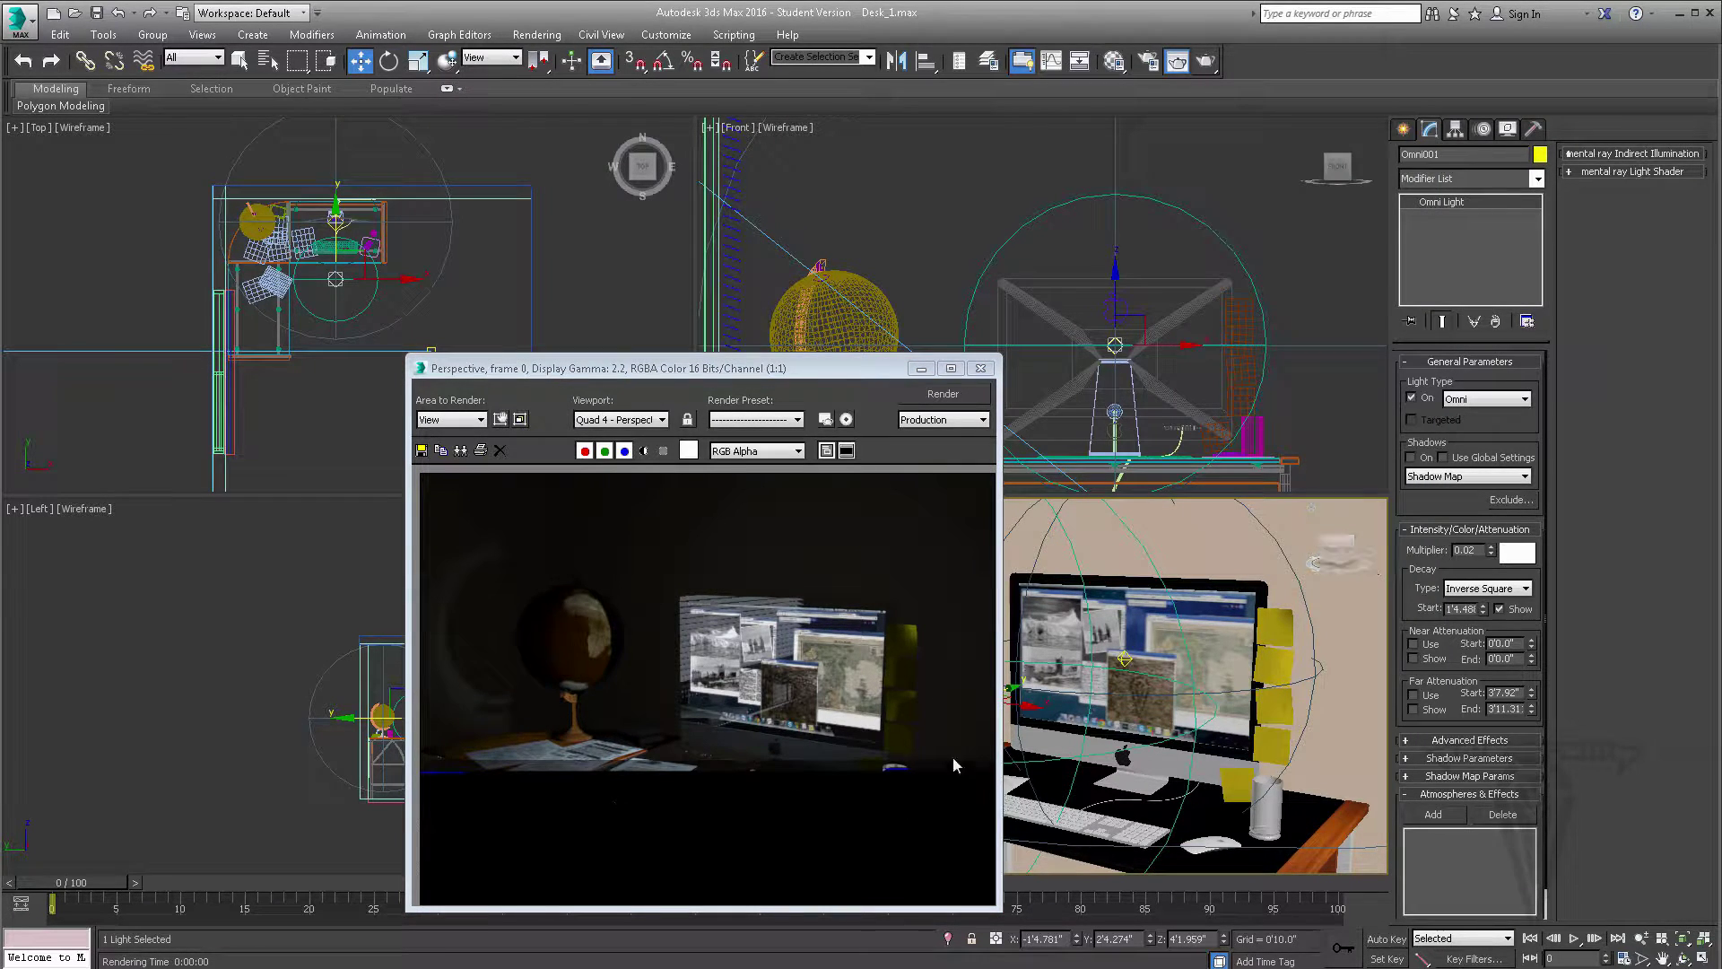
Step: Close the render window, save the scene, and rename the white fill Omni light to B_Light
{"action": "left_click", "coordinate": [981, 369]}
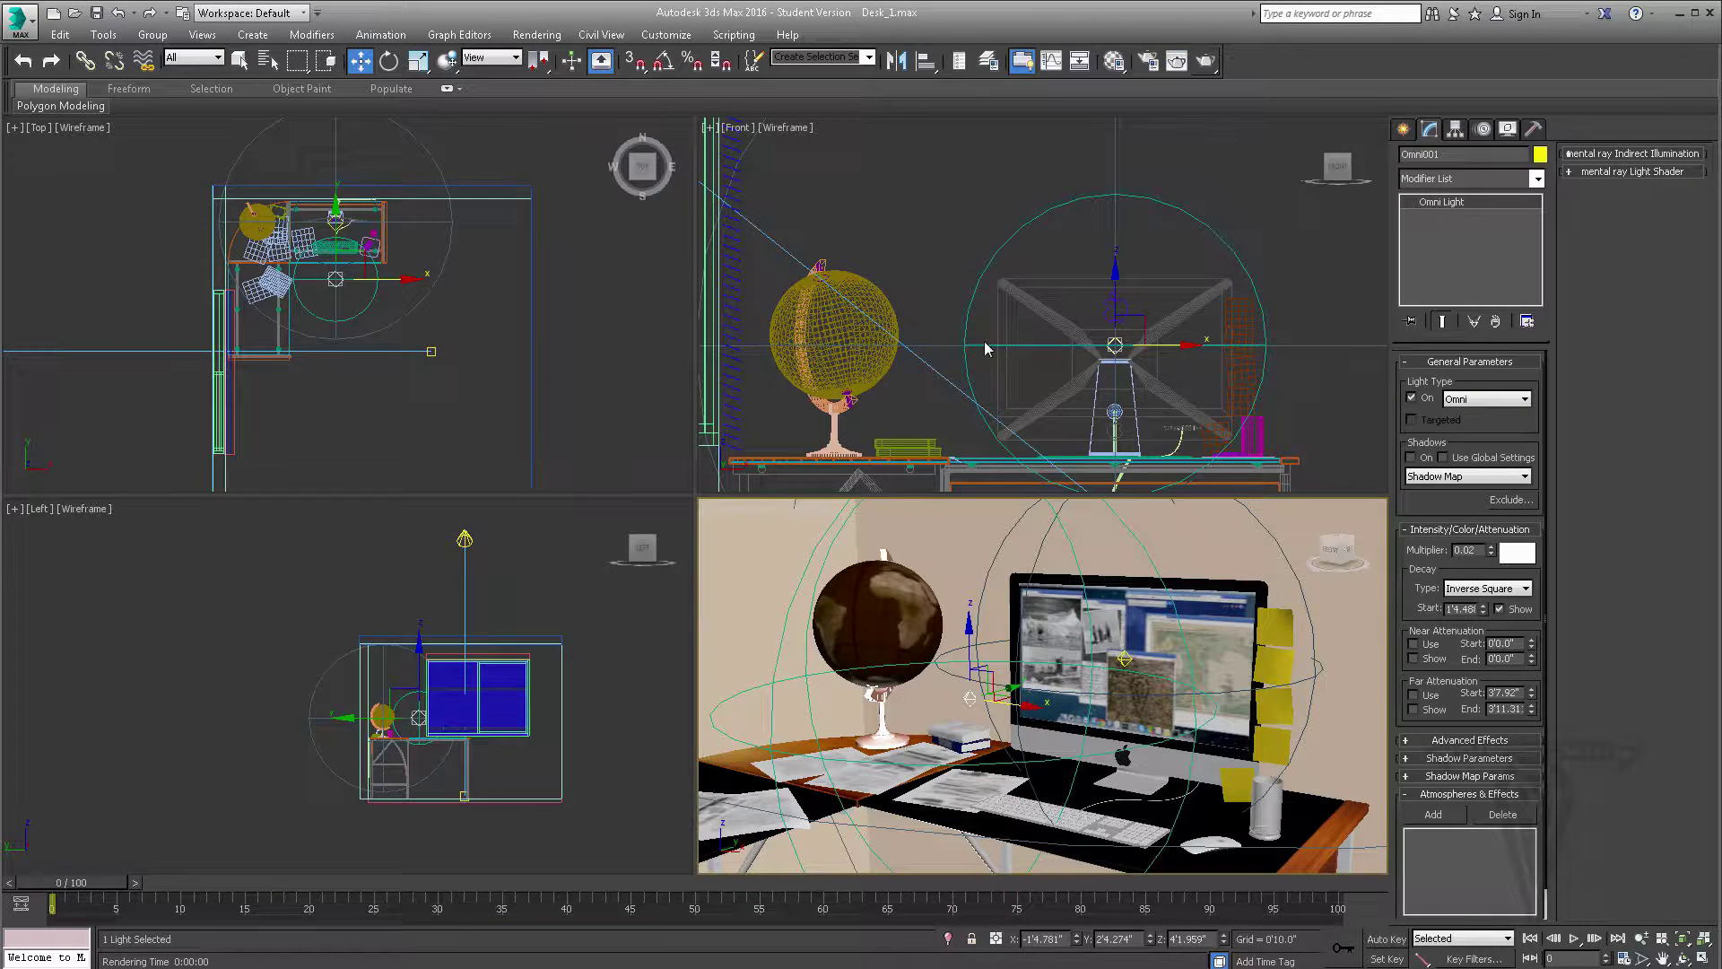
{"action": "left_click", "coordinate": [97, 14]}
{"action": "key", "text": "q"}
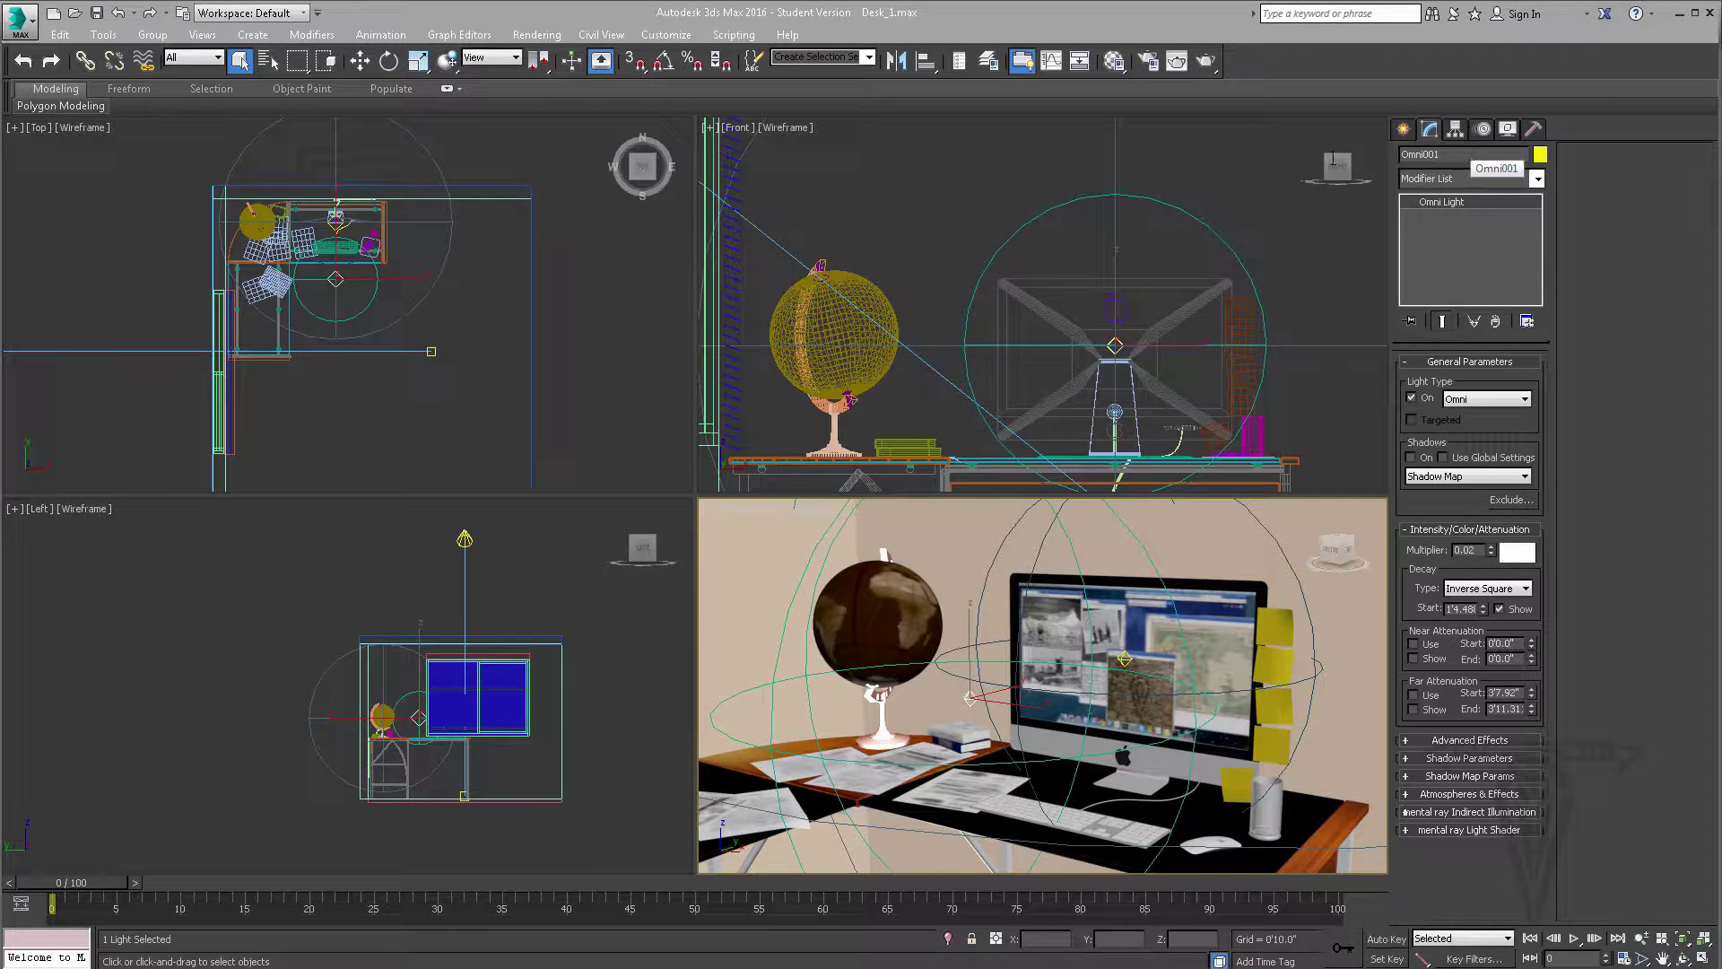
{"action": "type", "text": "B_Light"}
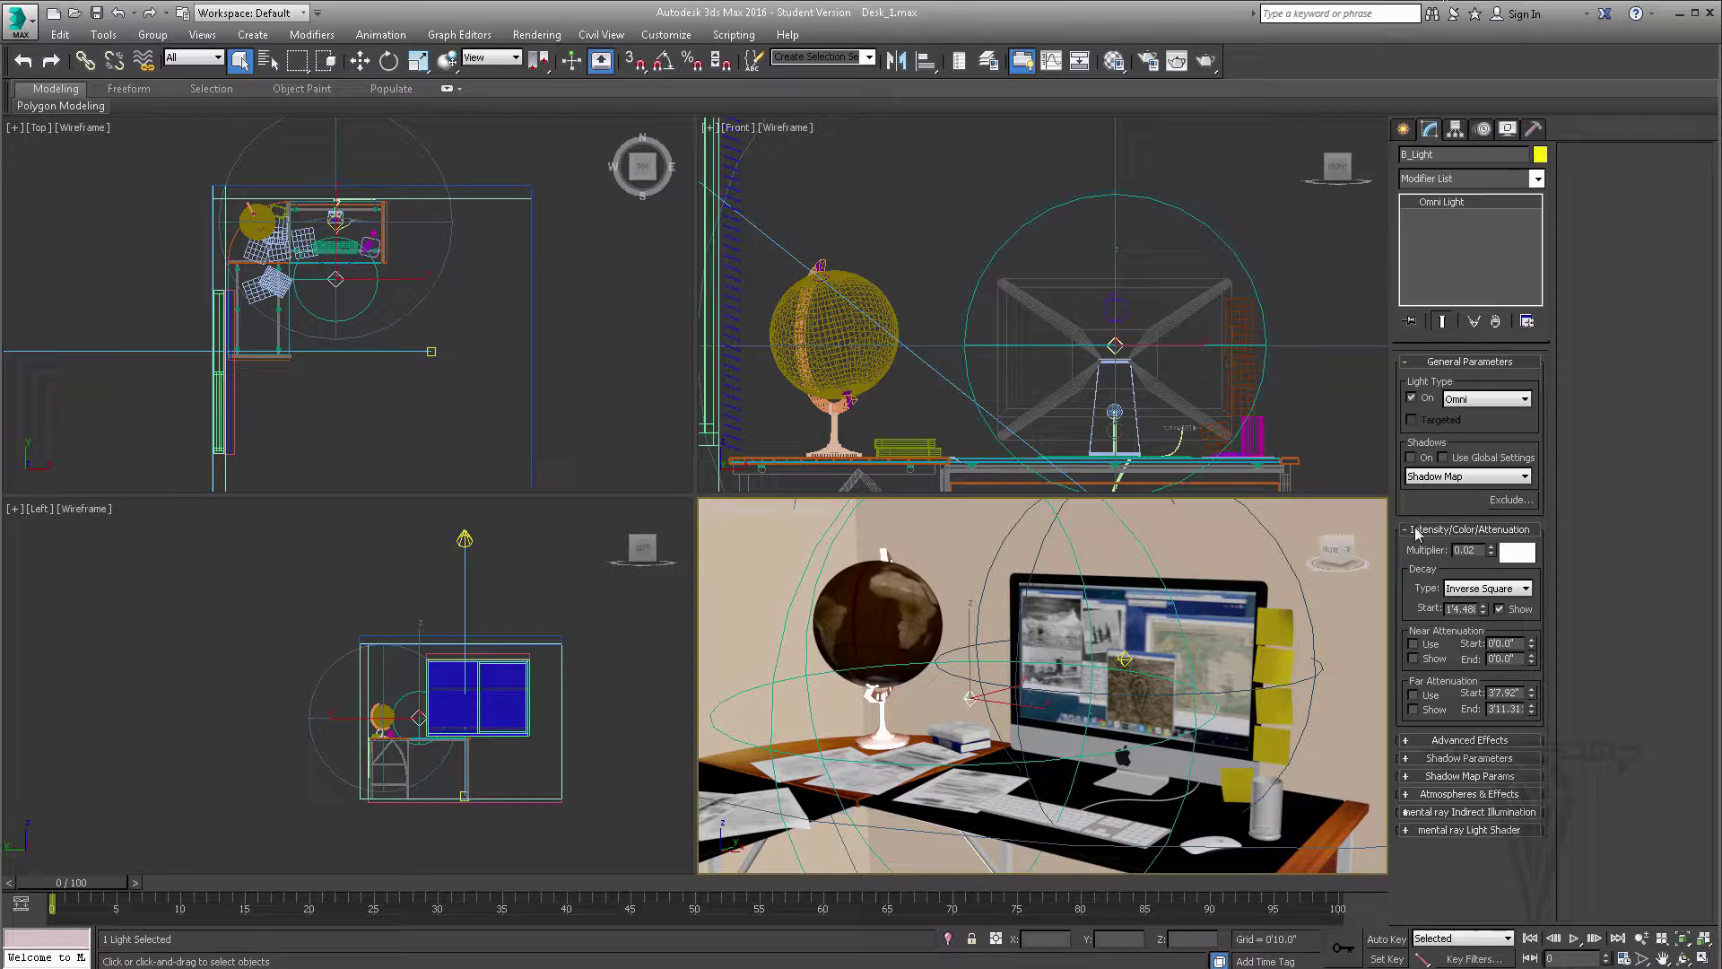
Step: Turn on Shadow Map shadows for B_Light and test-render the Perspective view, cancelling and closing the render
{"action": "left_click", "coordinate": [1411, 457]}
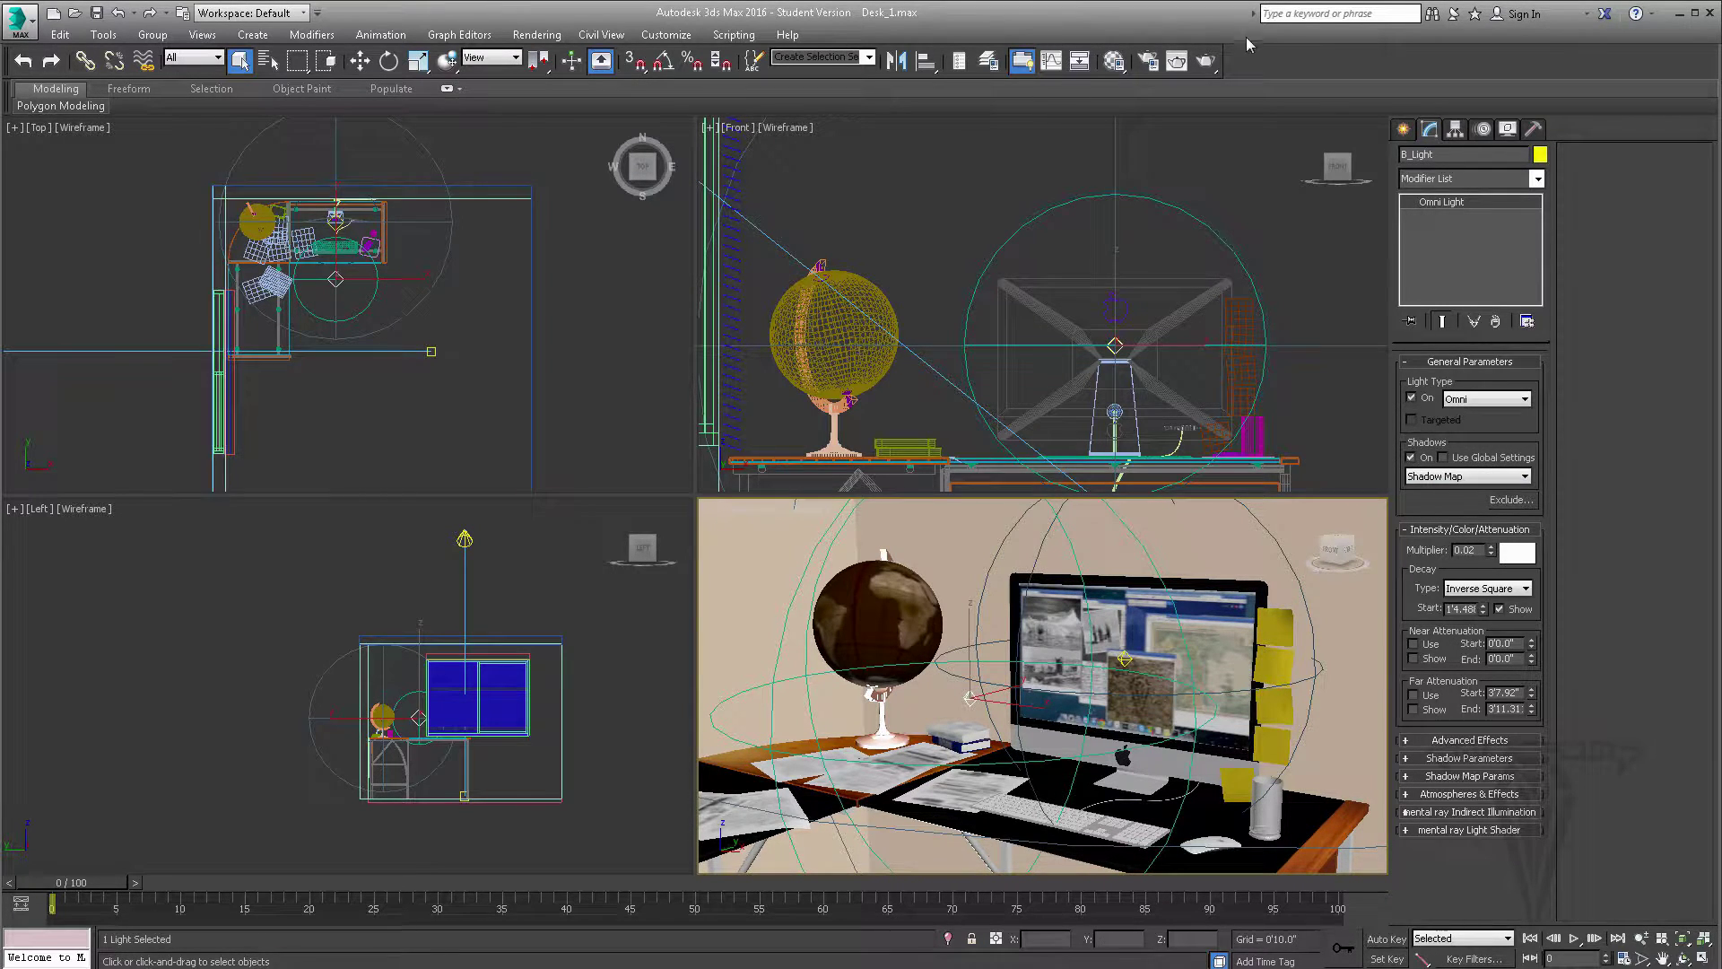
{"action": "left_click", "coordinate": [1206, 61]}
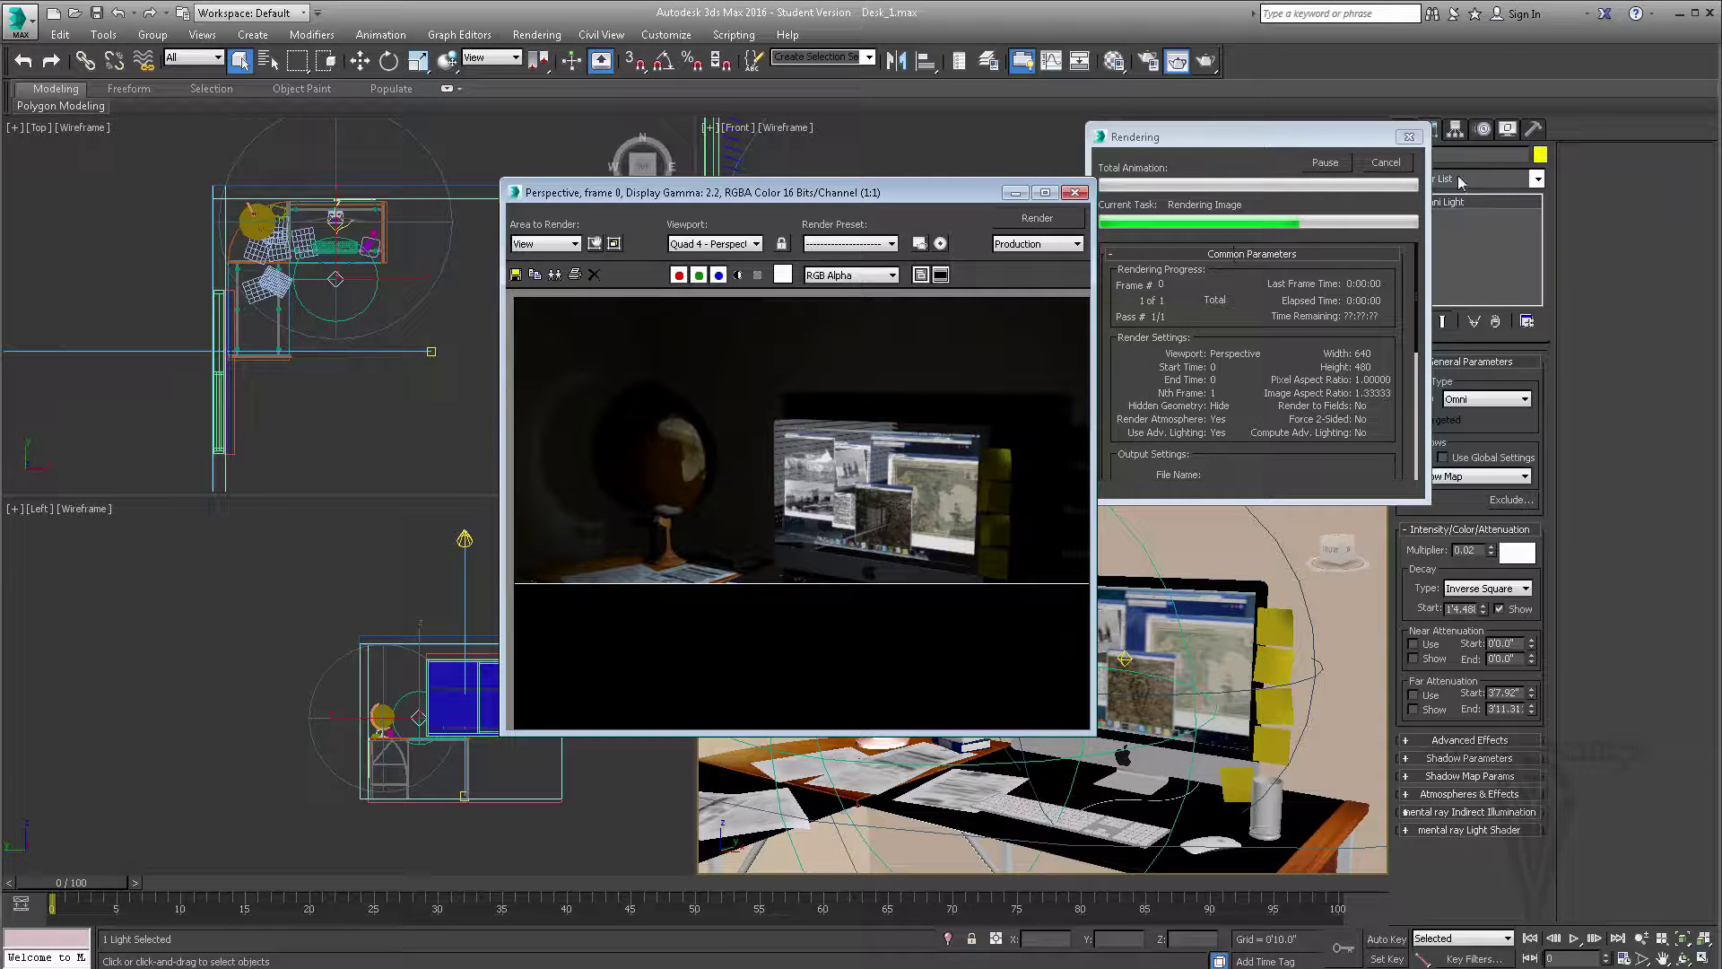
{"action": "left_click", "coordinate": [1386, 163]}
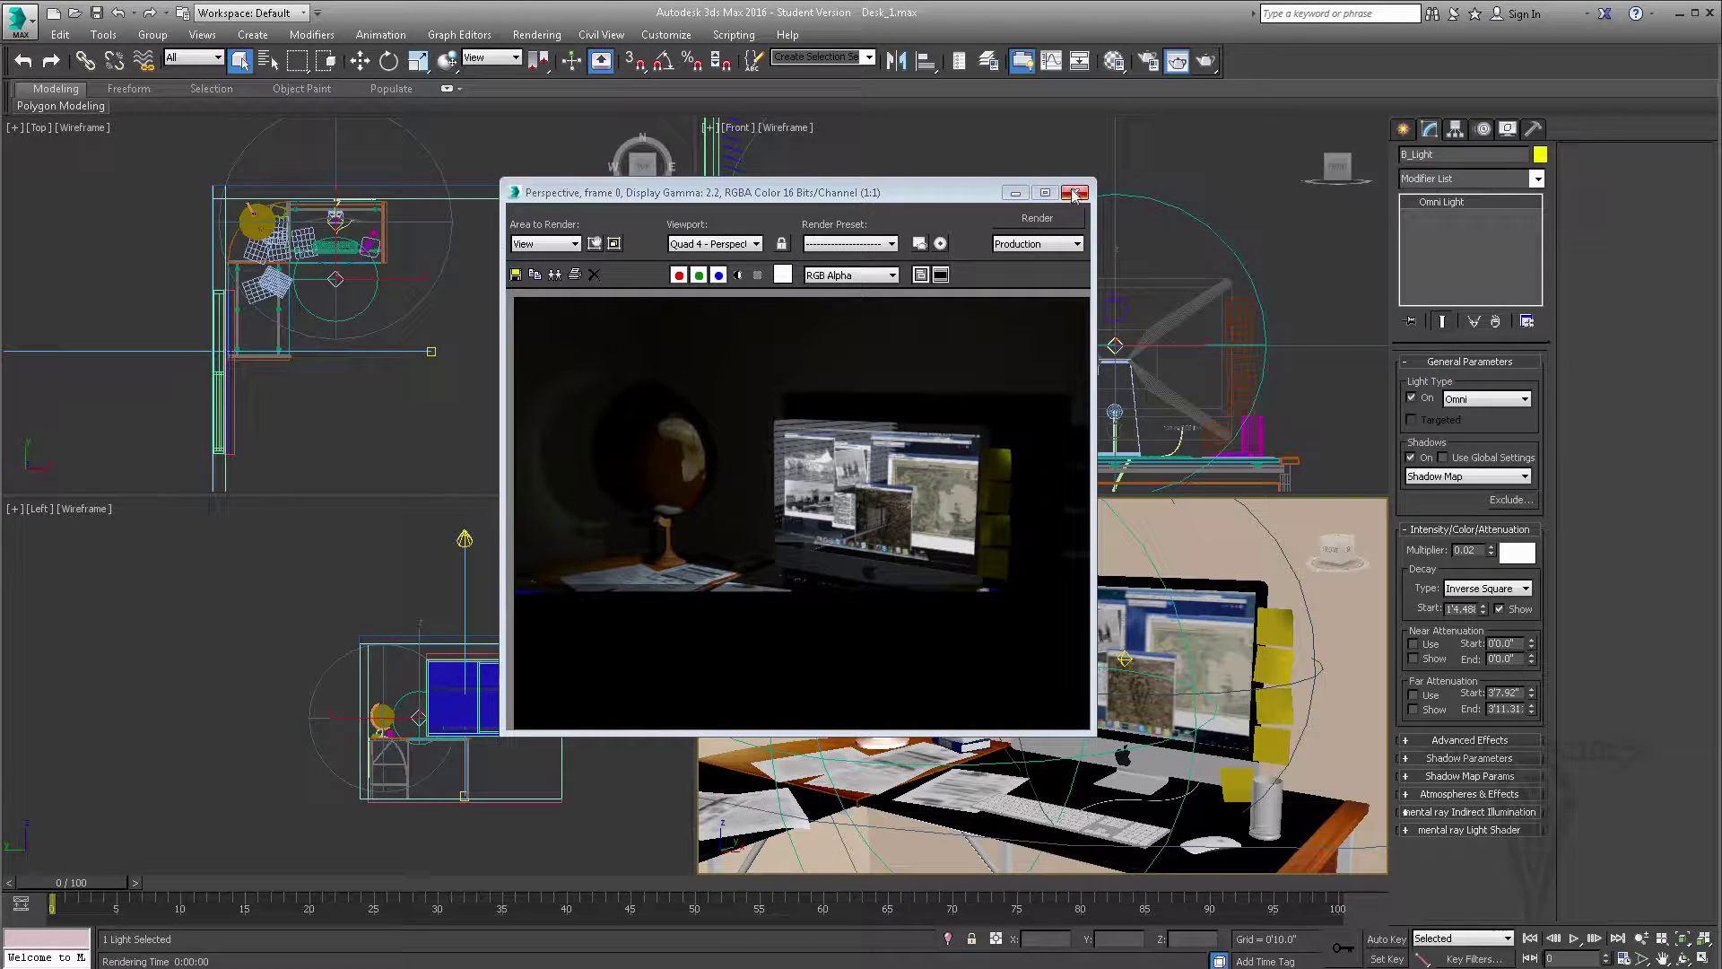
{"action": "left_click", "coordinate": [1075, 193]}
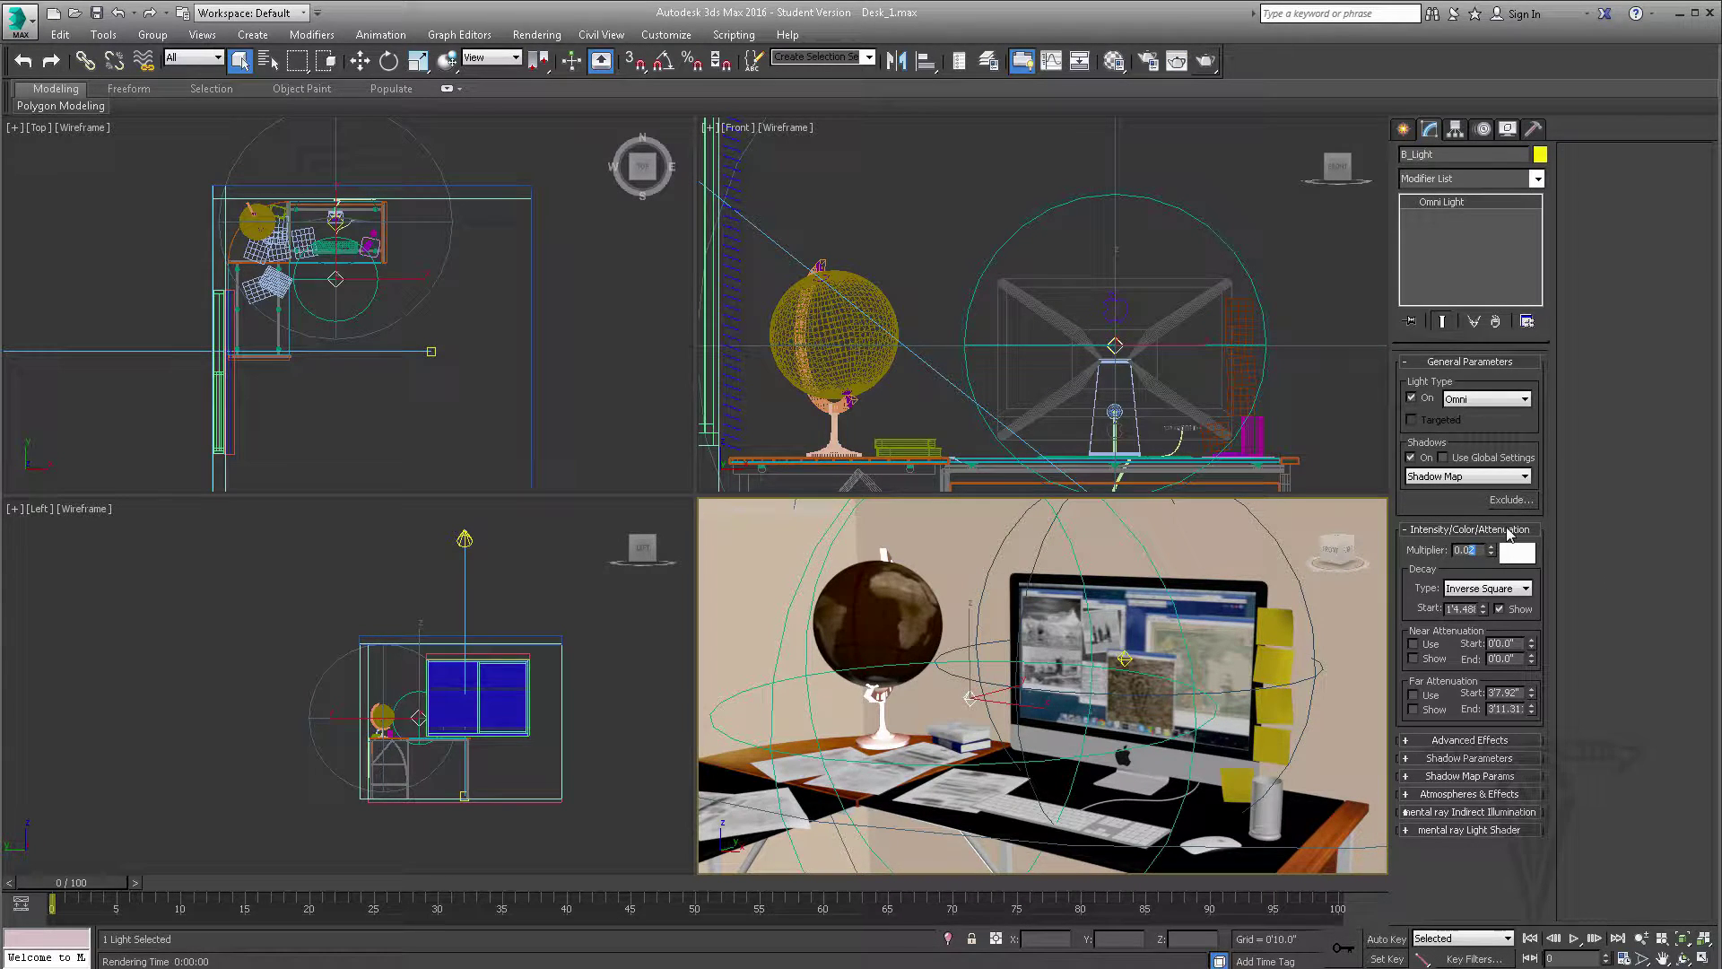
Step: Set B_Light's multiplier to 0.04 and test-render the Perspective view, cancelling and closing the render
{"action": "key", "text": "Return"}
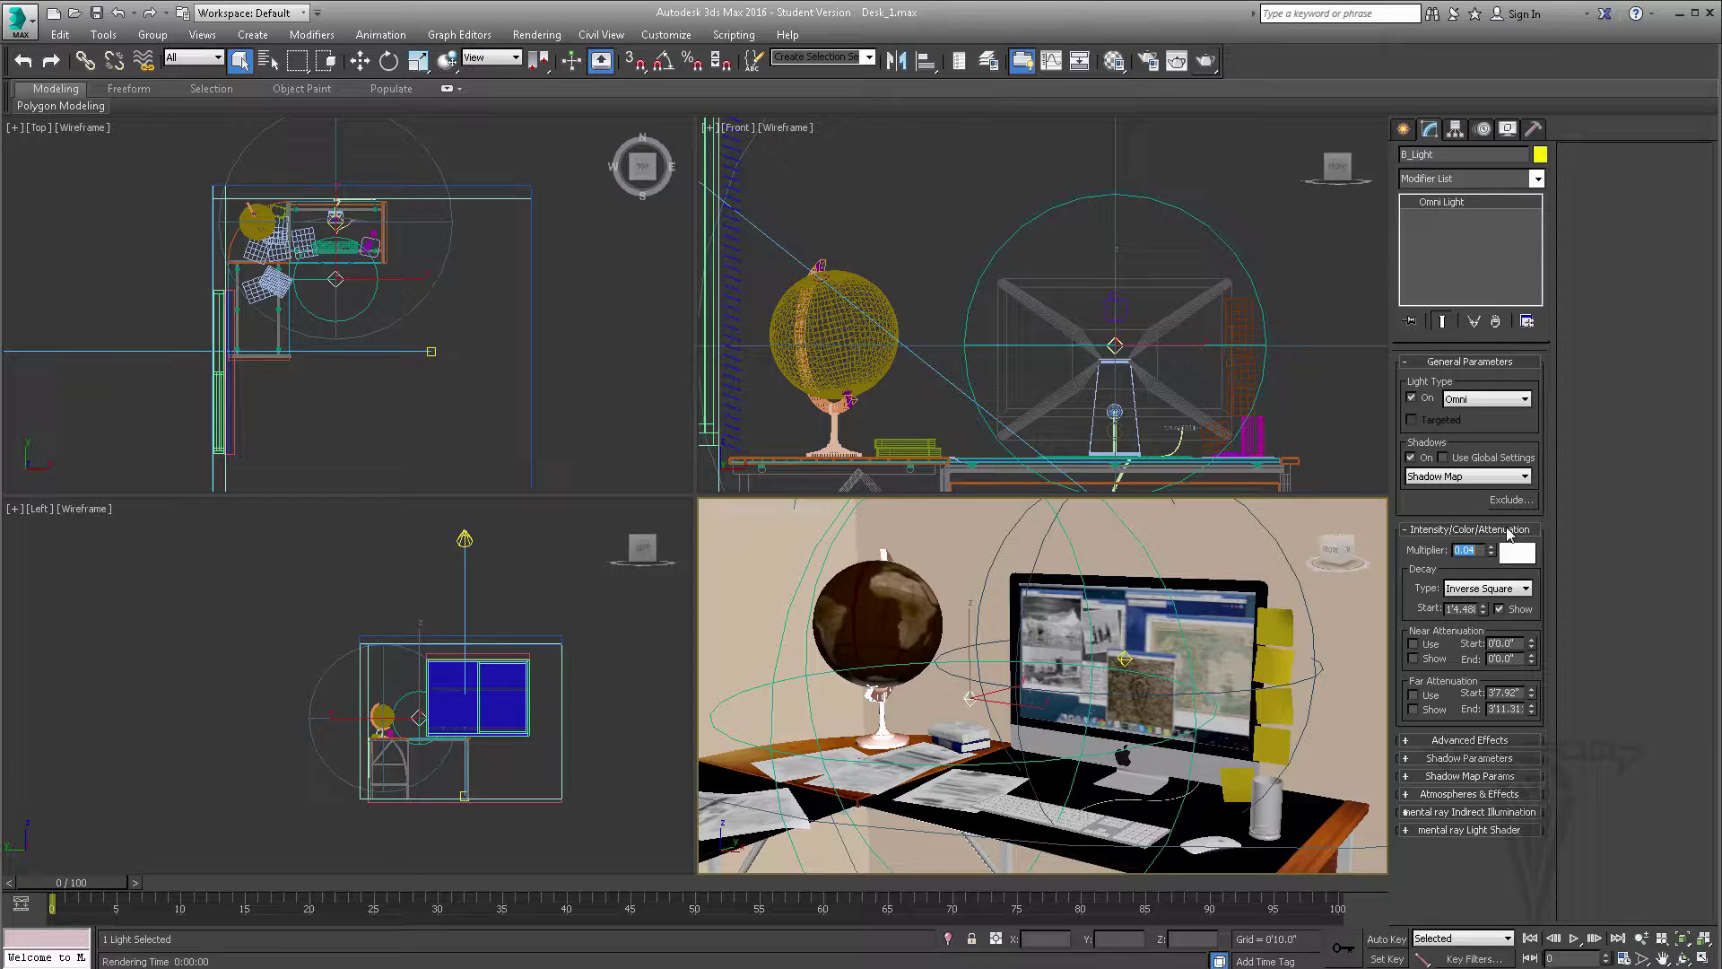
{"action": "left_click", "coordinate": [1439, 530]}
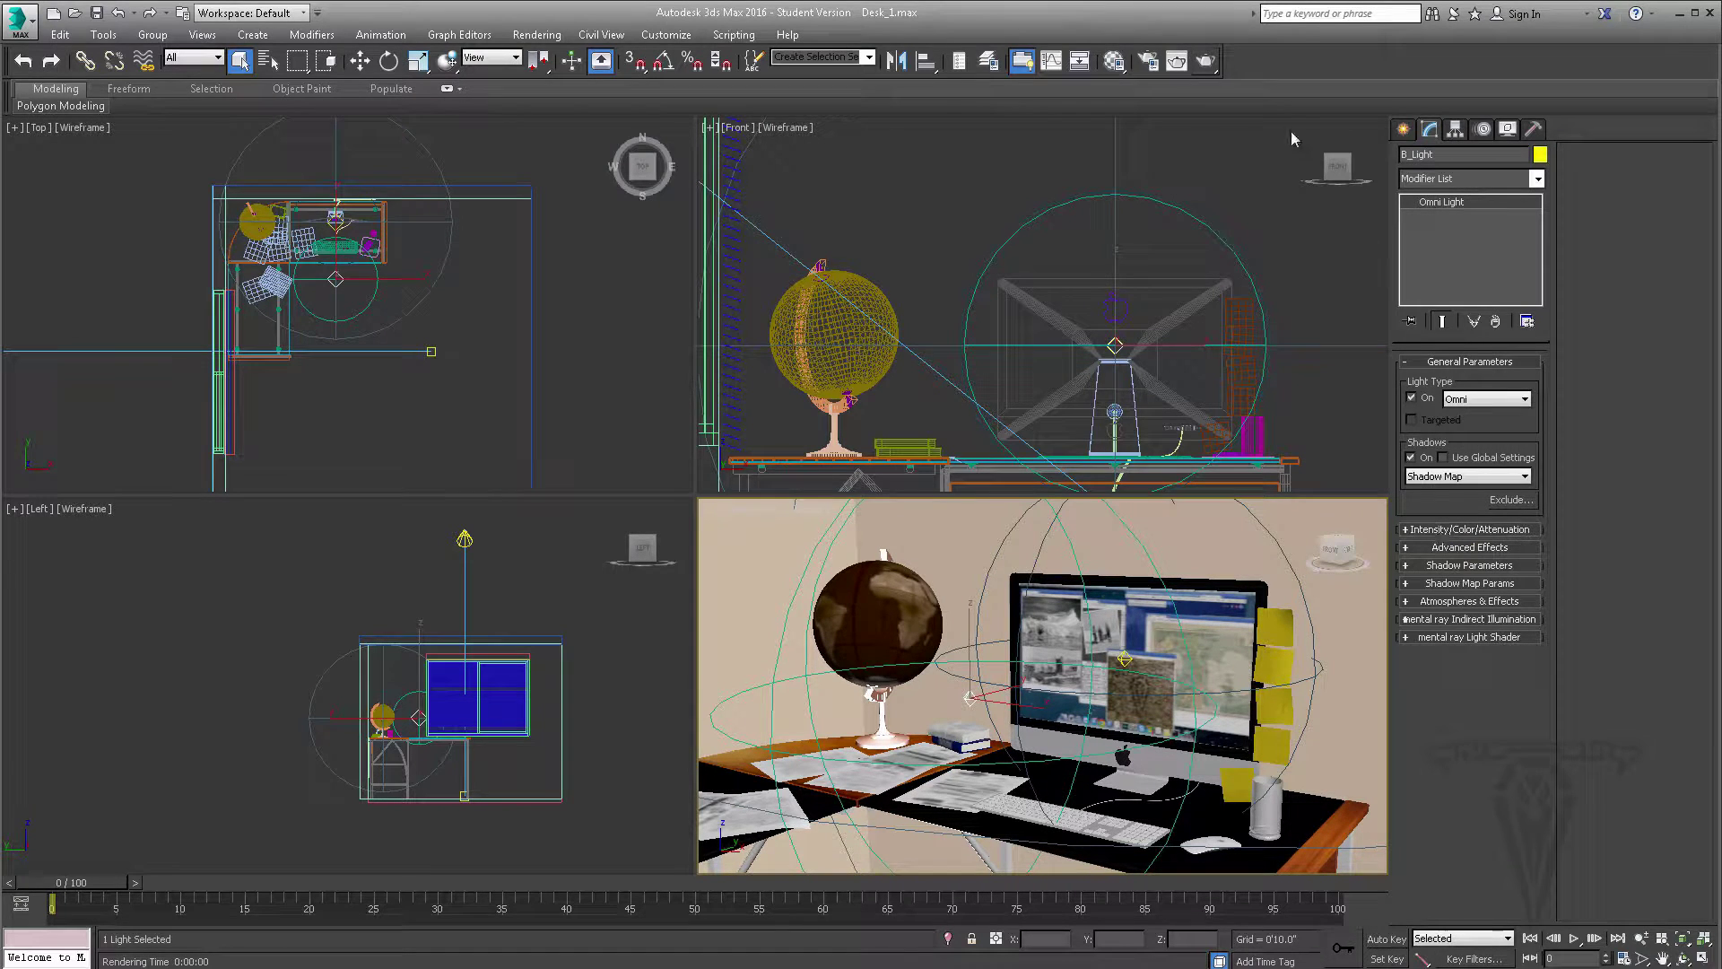
{"action": "left_click", "coordinate": [1177, 61]}
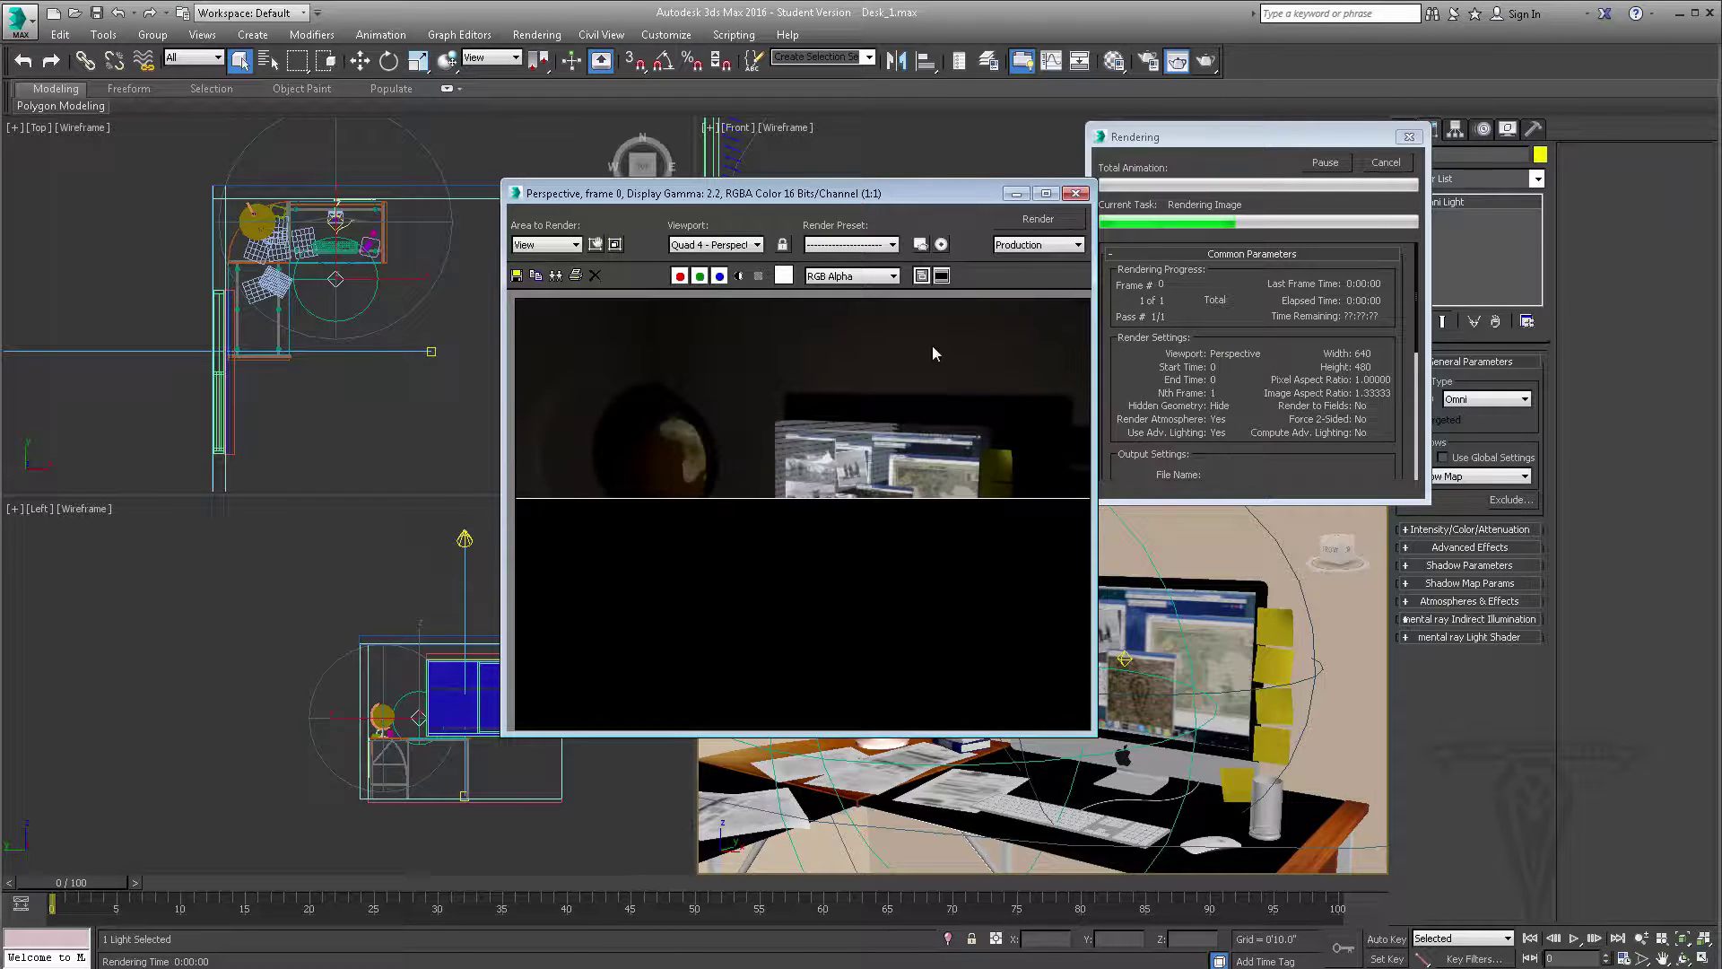
{"action": "left_click", "coordinate": [1386, 163]}
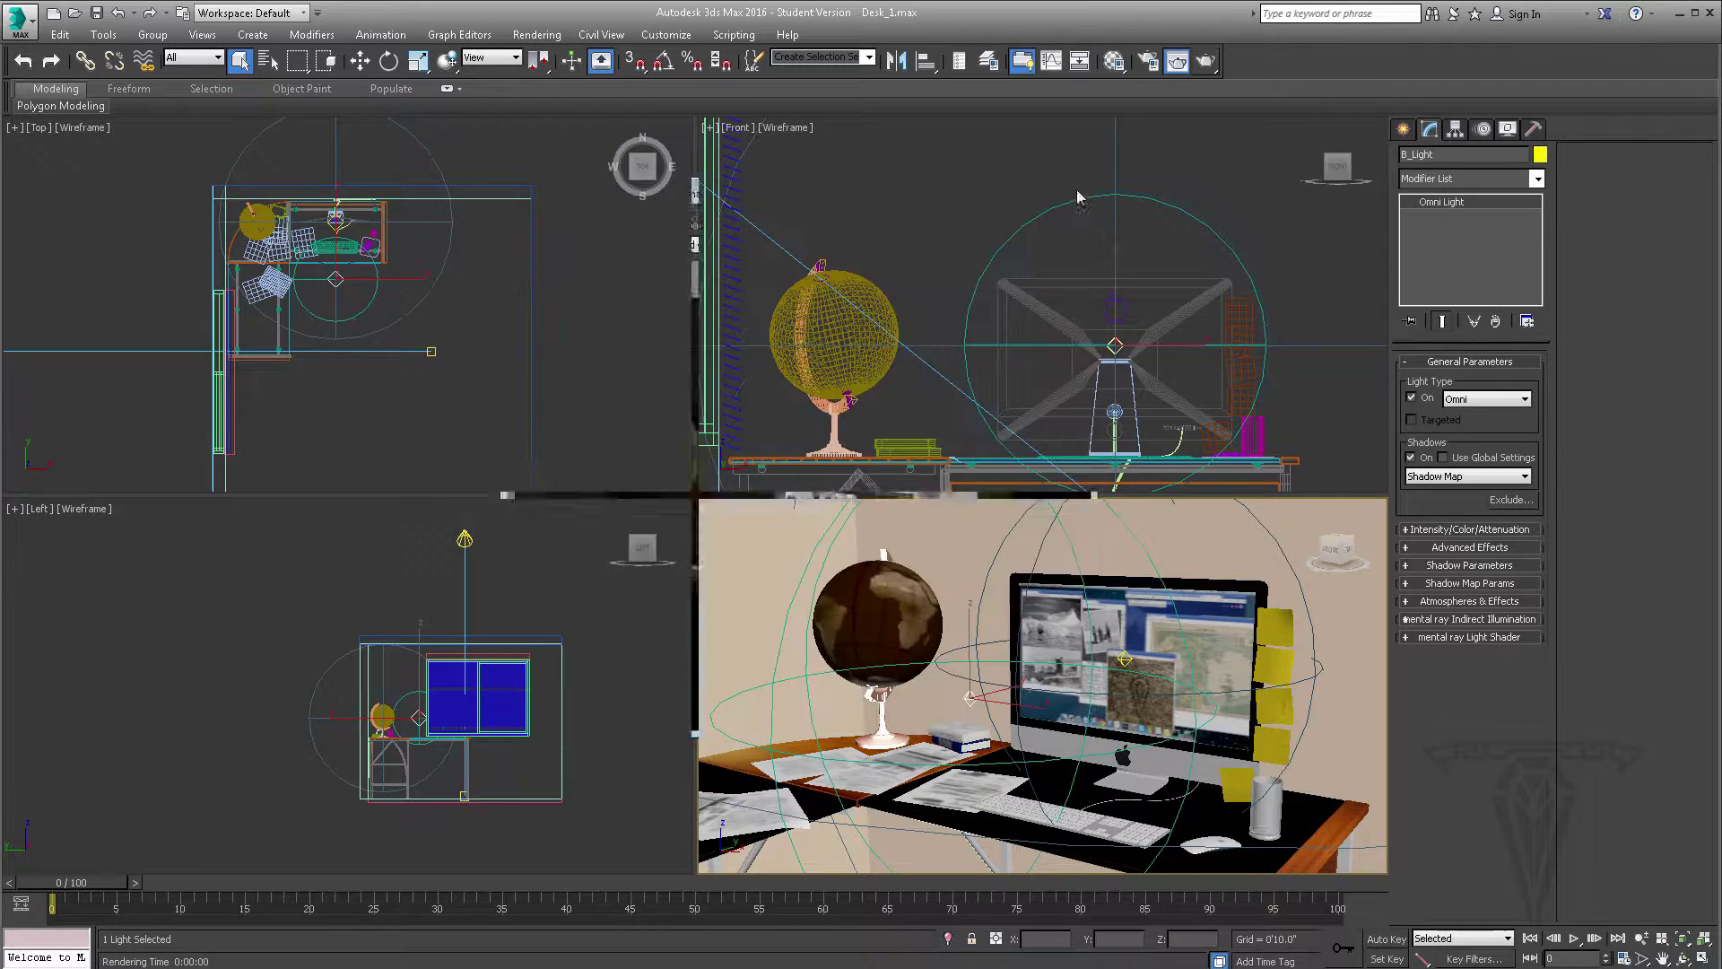
{"action": "left_click", "coordinate": [1076, 194]}
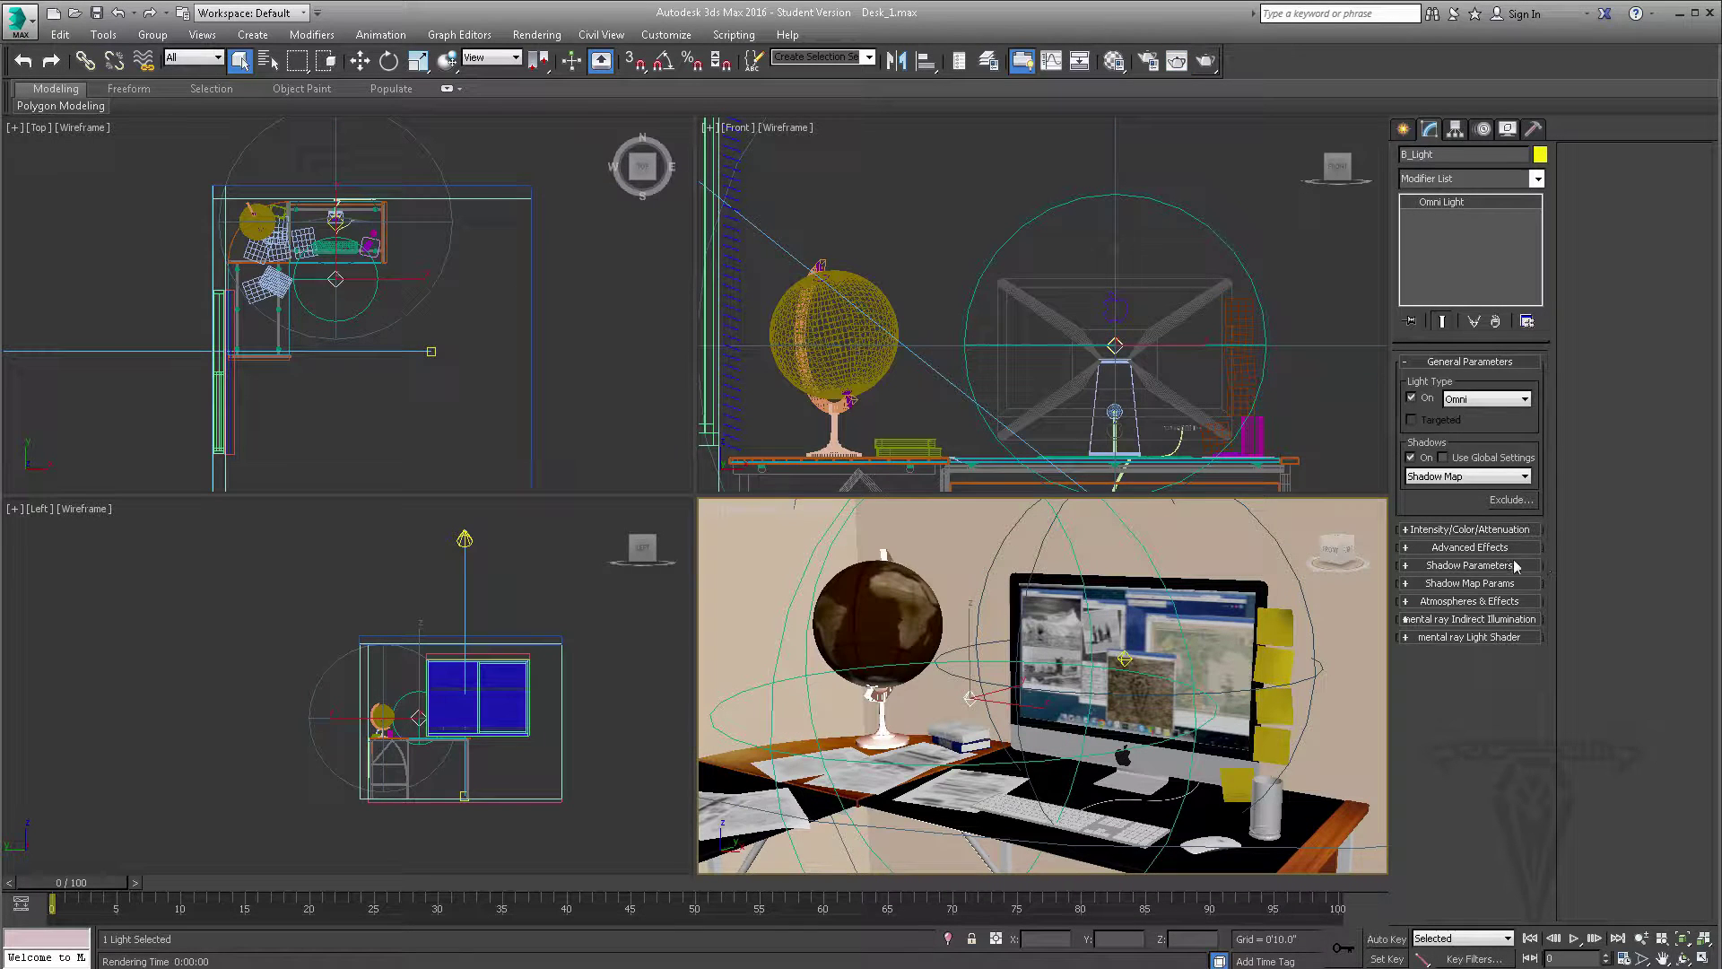
Step: Change B_Light's object shadow color to bright yellow and test-render the Perspective view, closing the render
{"action": "left_click", "coordinate": [1464, 547]}
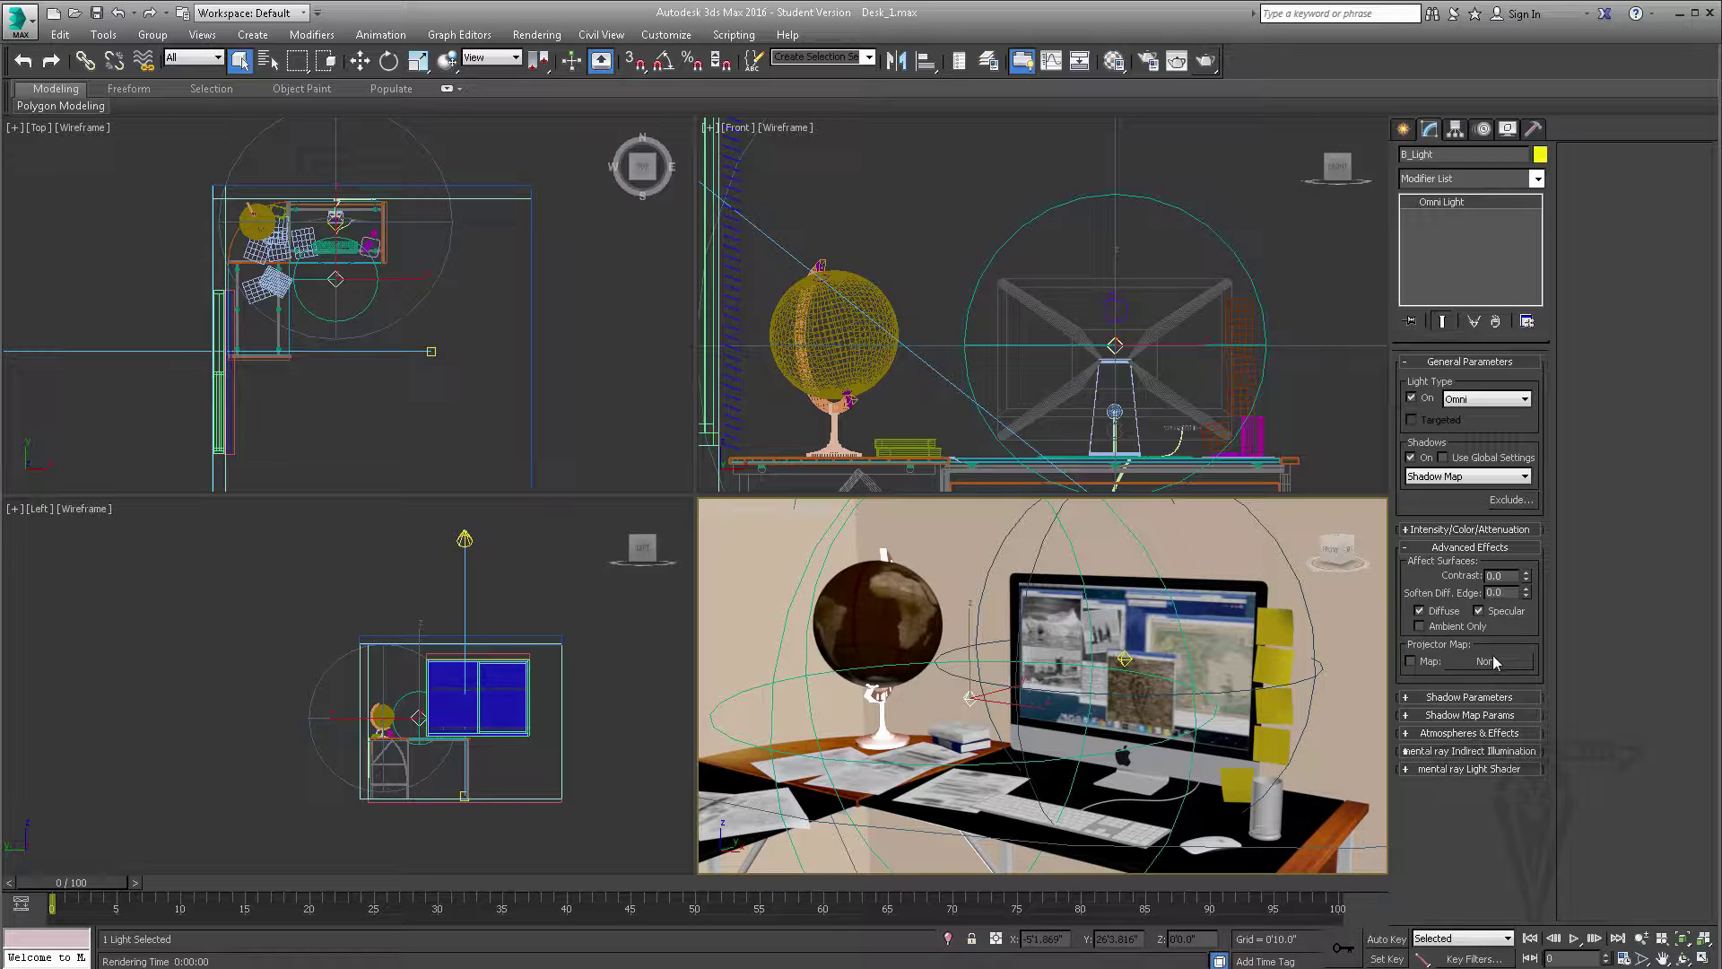
{"action": "left_click", "coordinate": [1442, 549]}
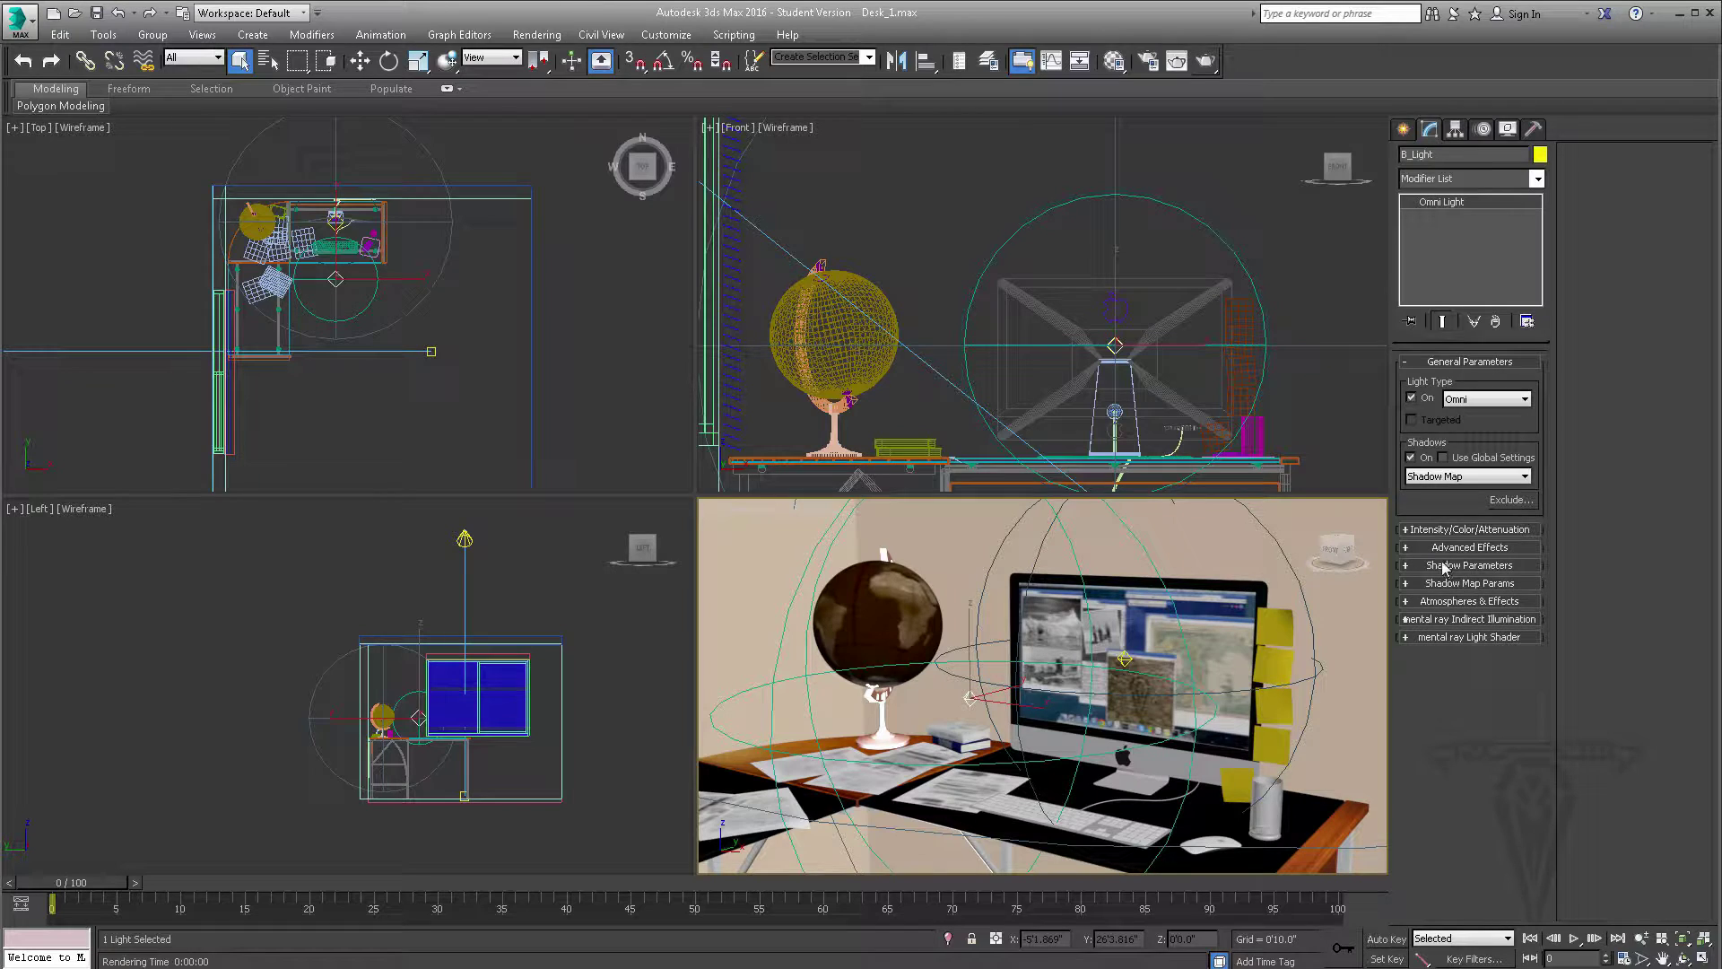
{"action": "left_click", "coordinate": [1436, 565]}
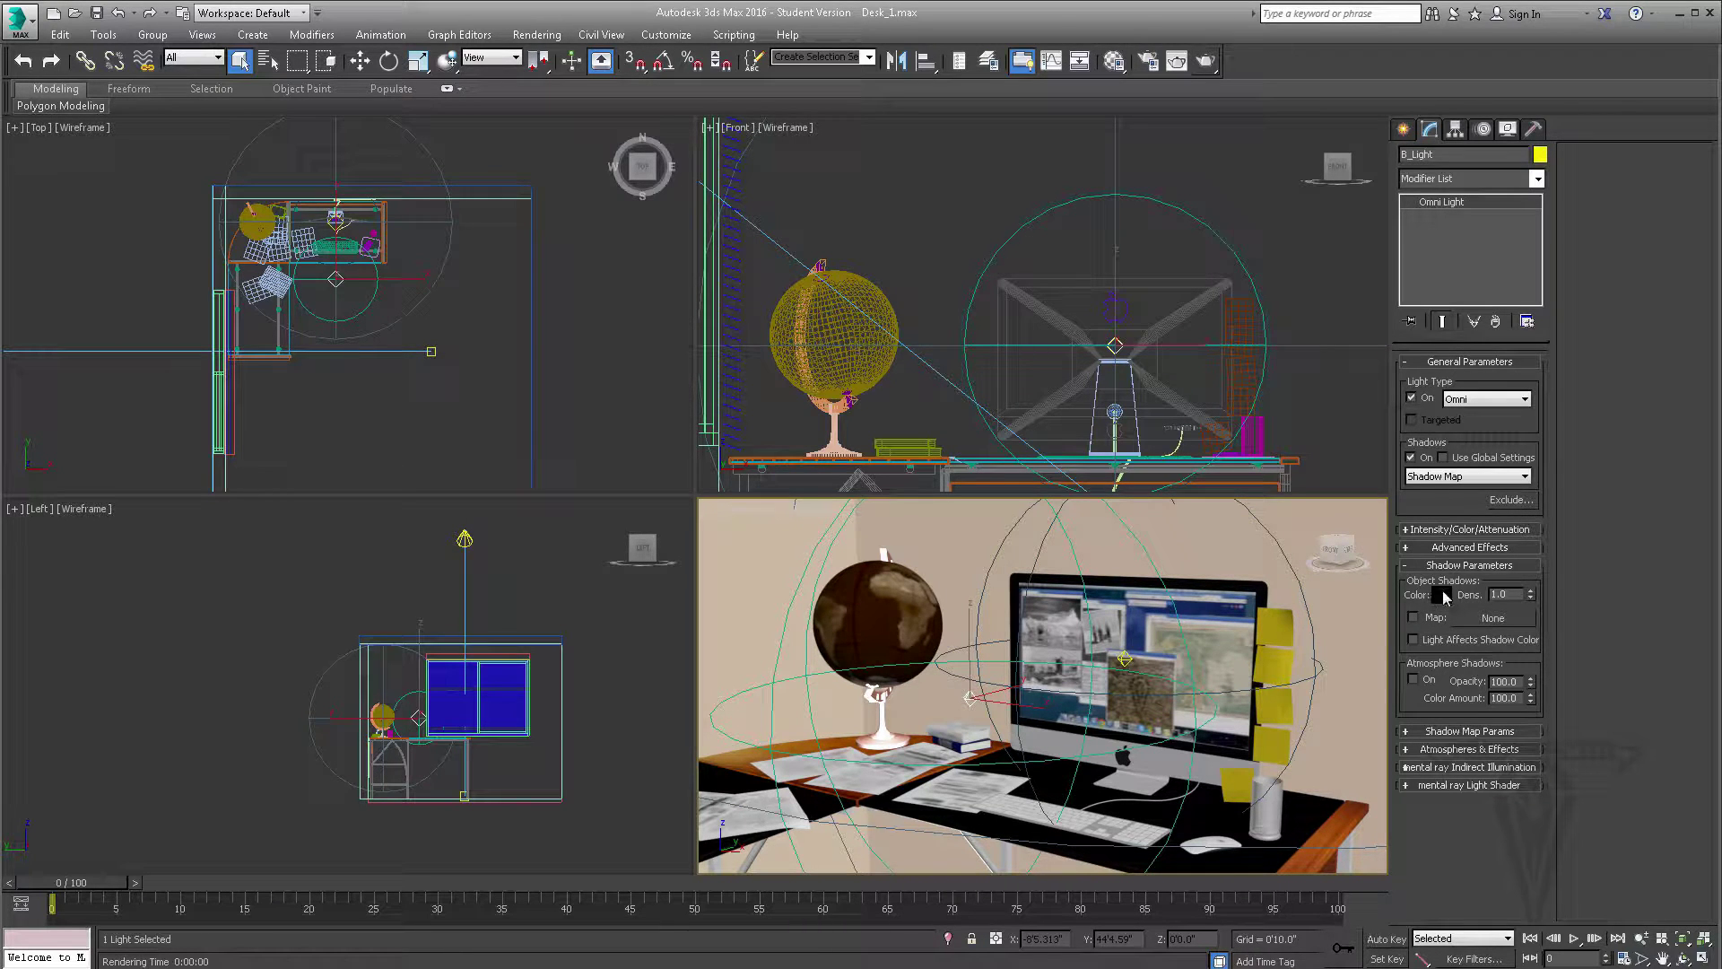
{"action": "left_click", "coordinate": [1441, 595]}
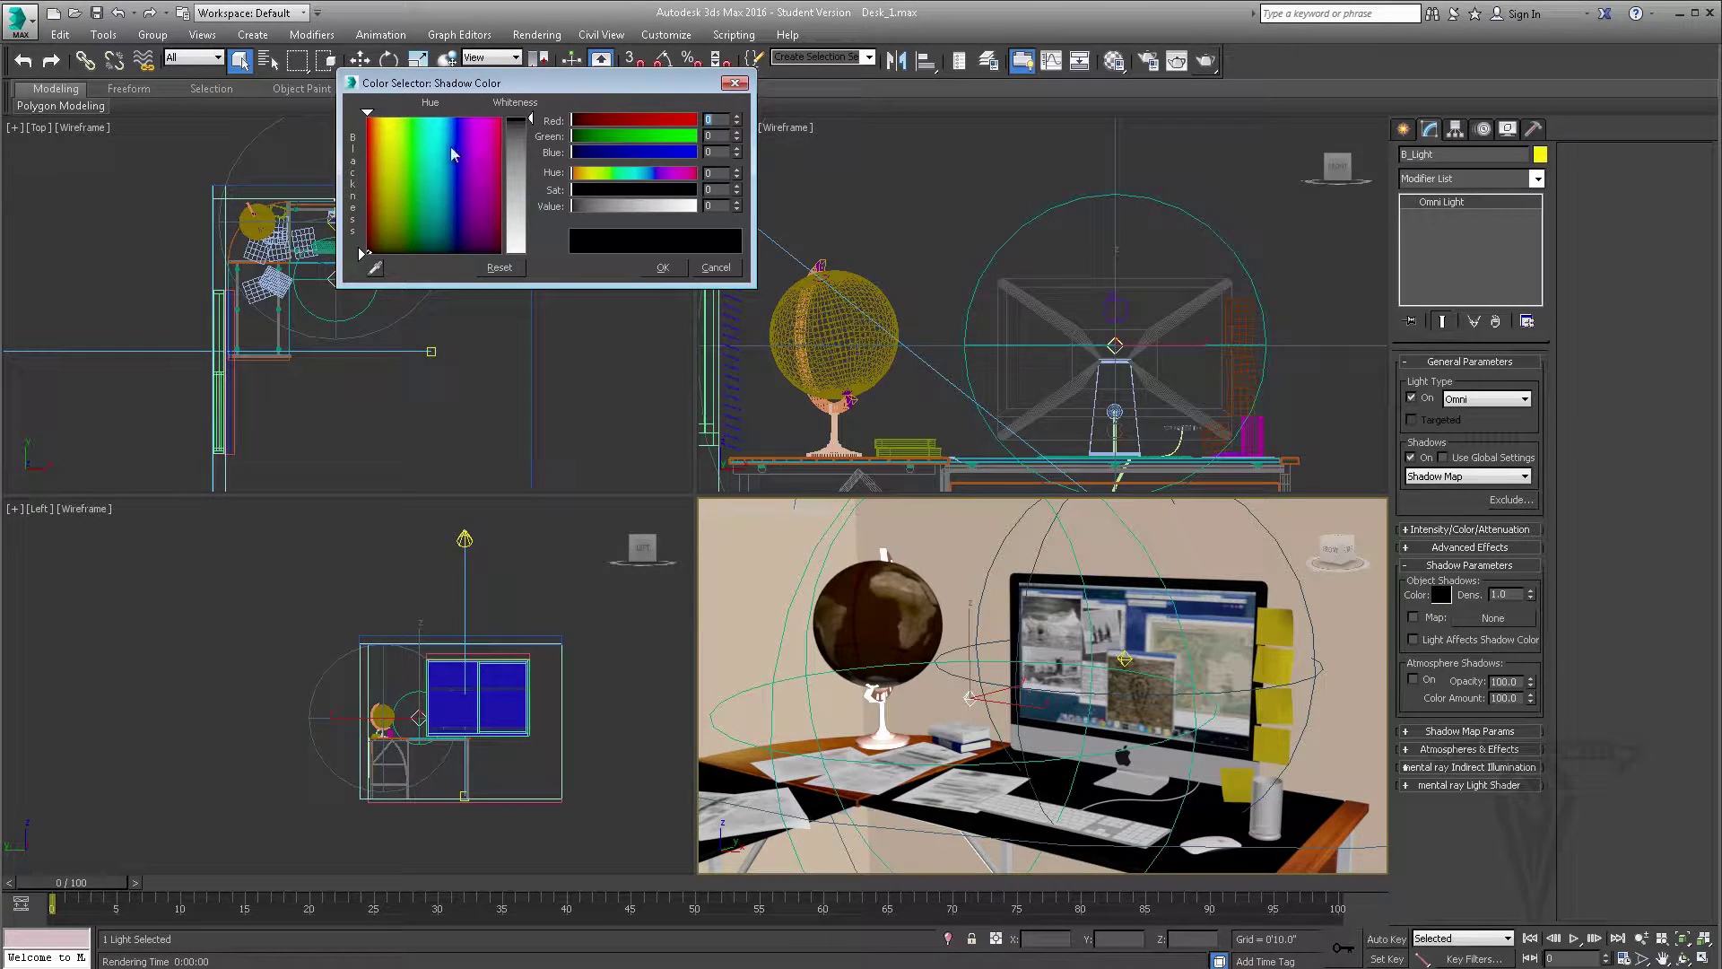
{"action": "left_click_drag", "start_coordinate": [455, 143], "coordinate": [389, 120]}
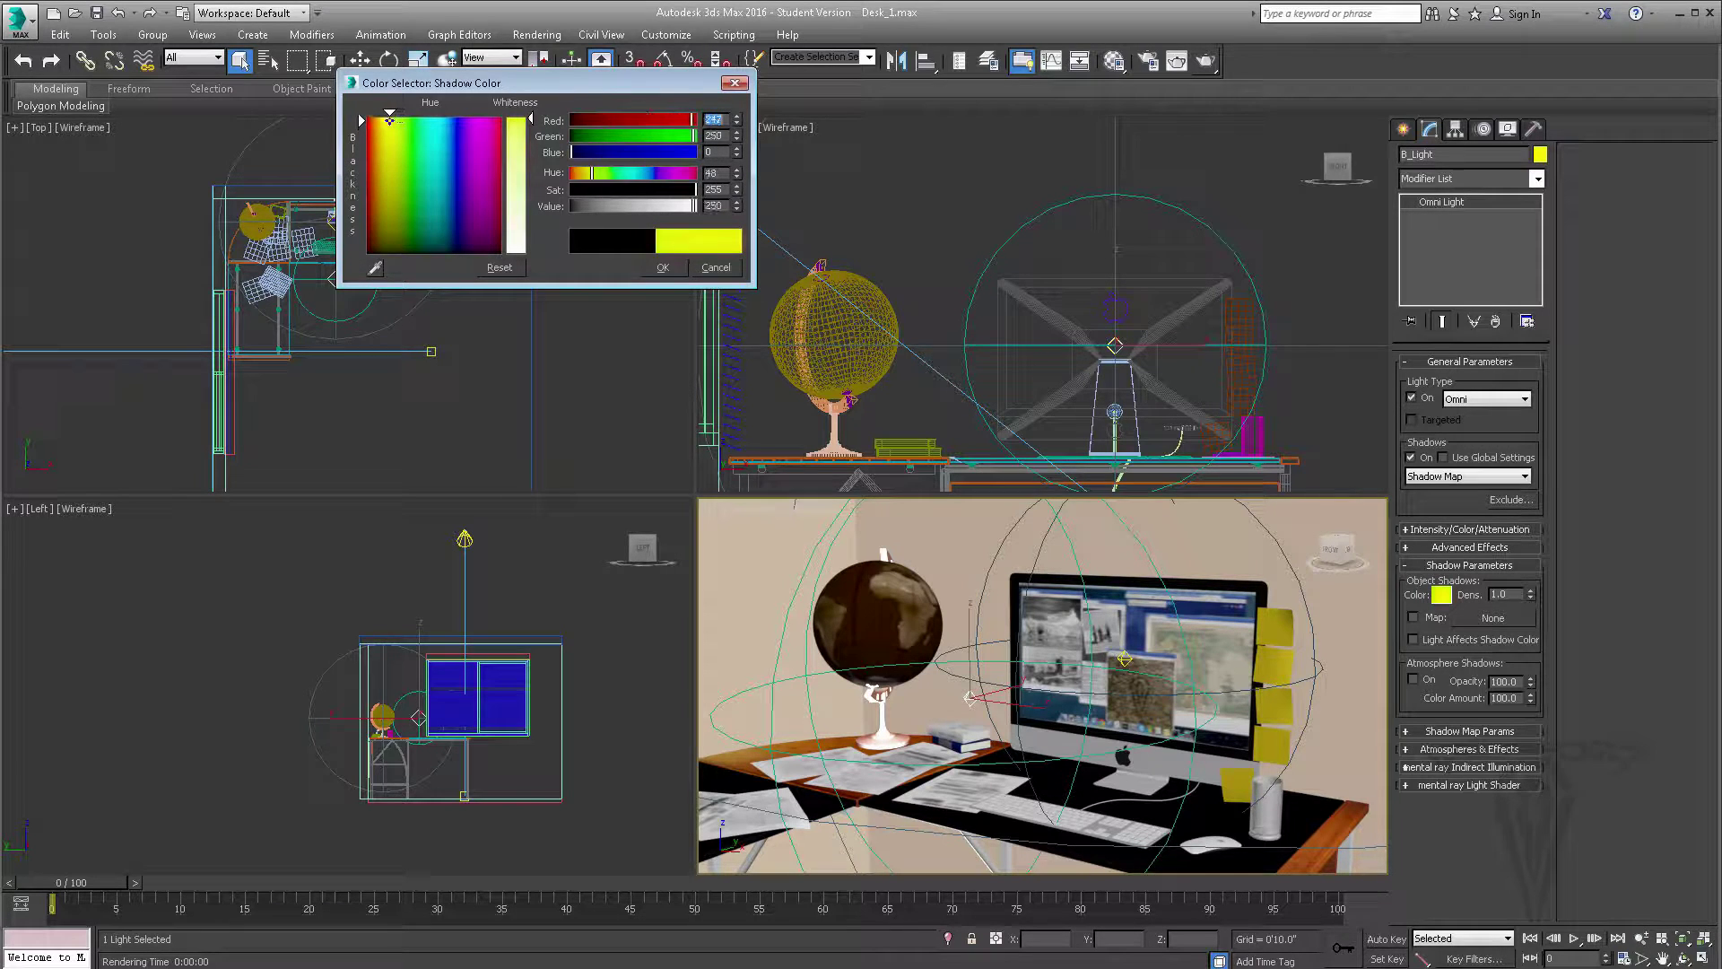
{"action": "left_click", "coordinate": [663, 267]}
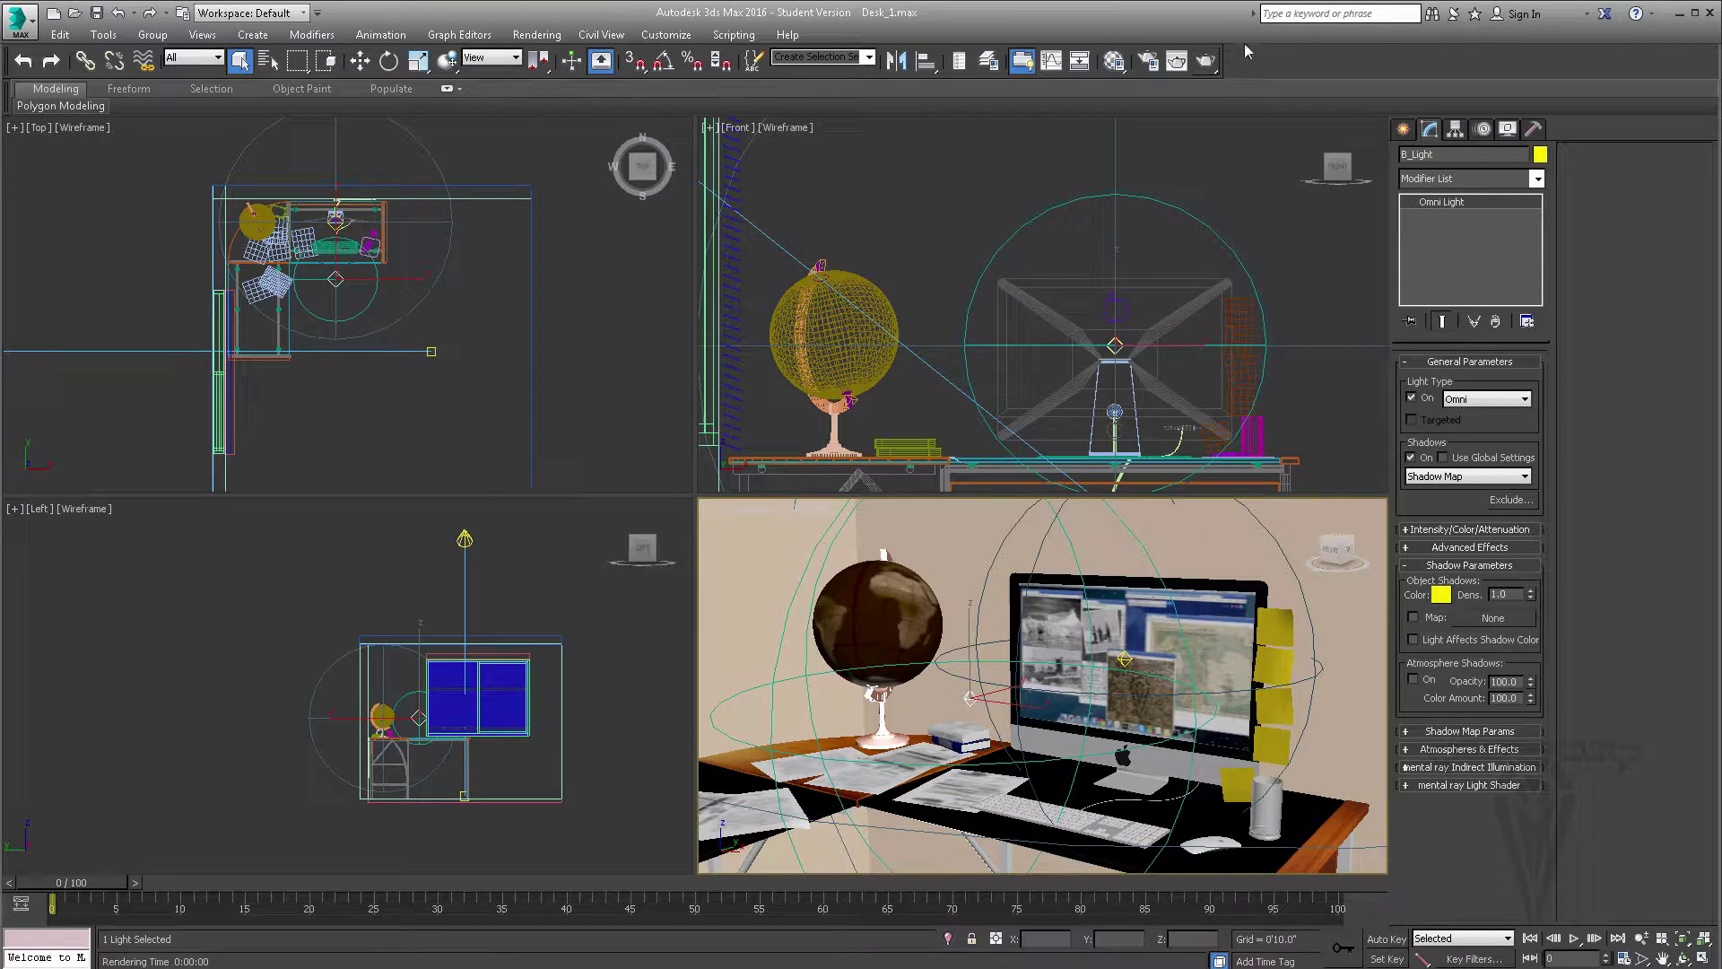
{"action": "left_click", "coordinate": [1206, 61]}
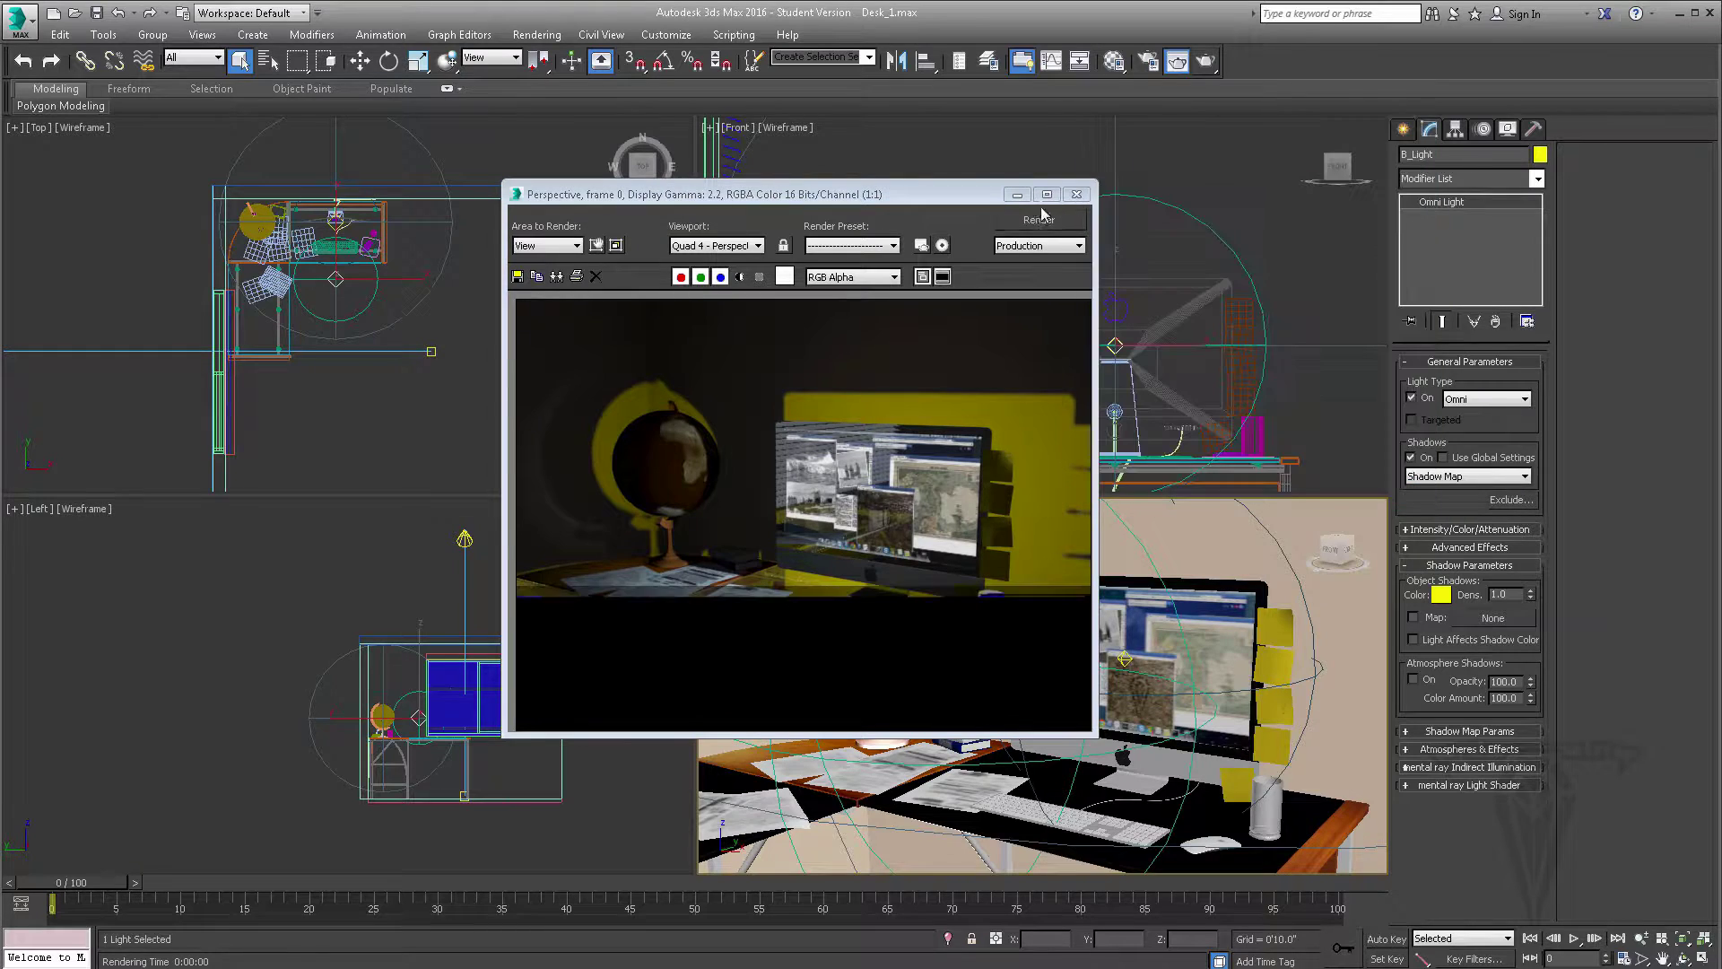
{"action": "left_click", "coordinate": [1076, 194]}
Step: Set B_Light's object shadows to black with a density of 0.3 and test-render the Perspective view
{"action": "left_click", "coordinate": [1441, 595]}
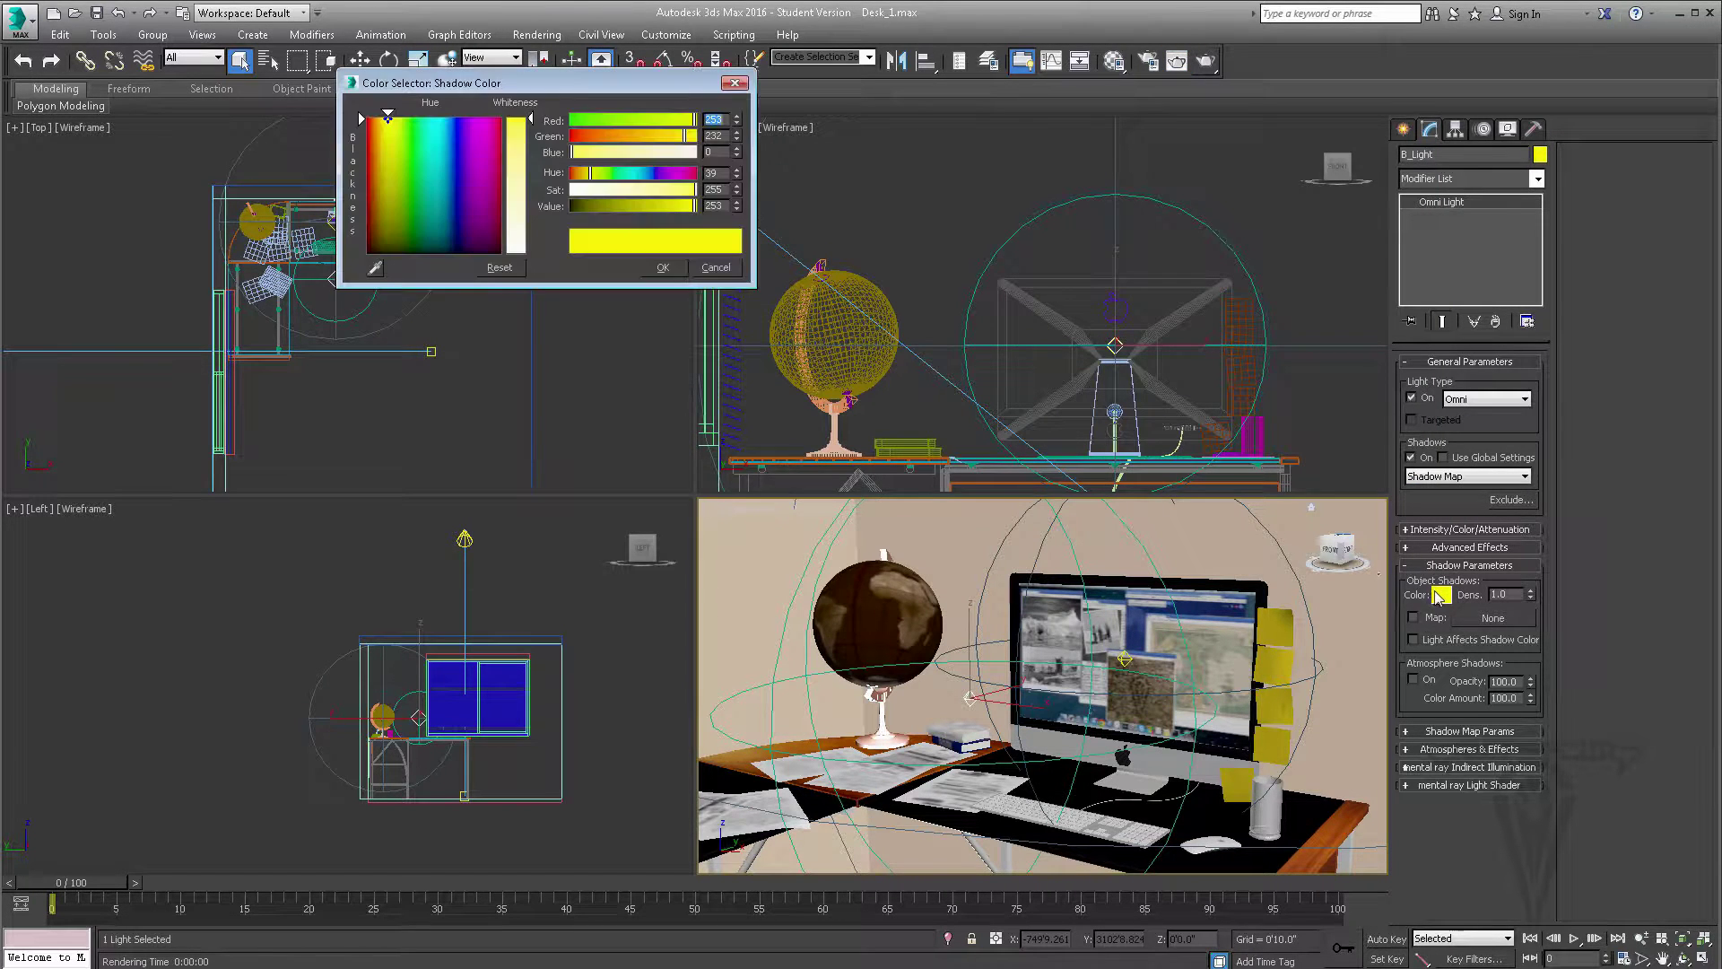
{"action": "left_click_drag", "start_coordinate": [411, 166], "coordinate": [510, 258]}
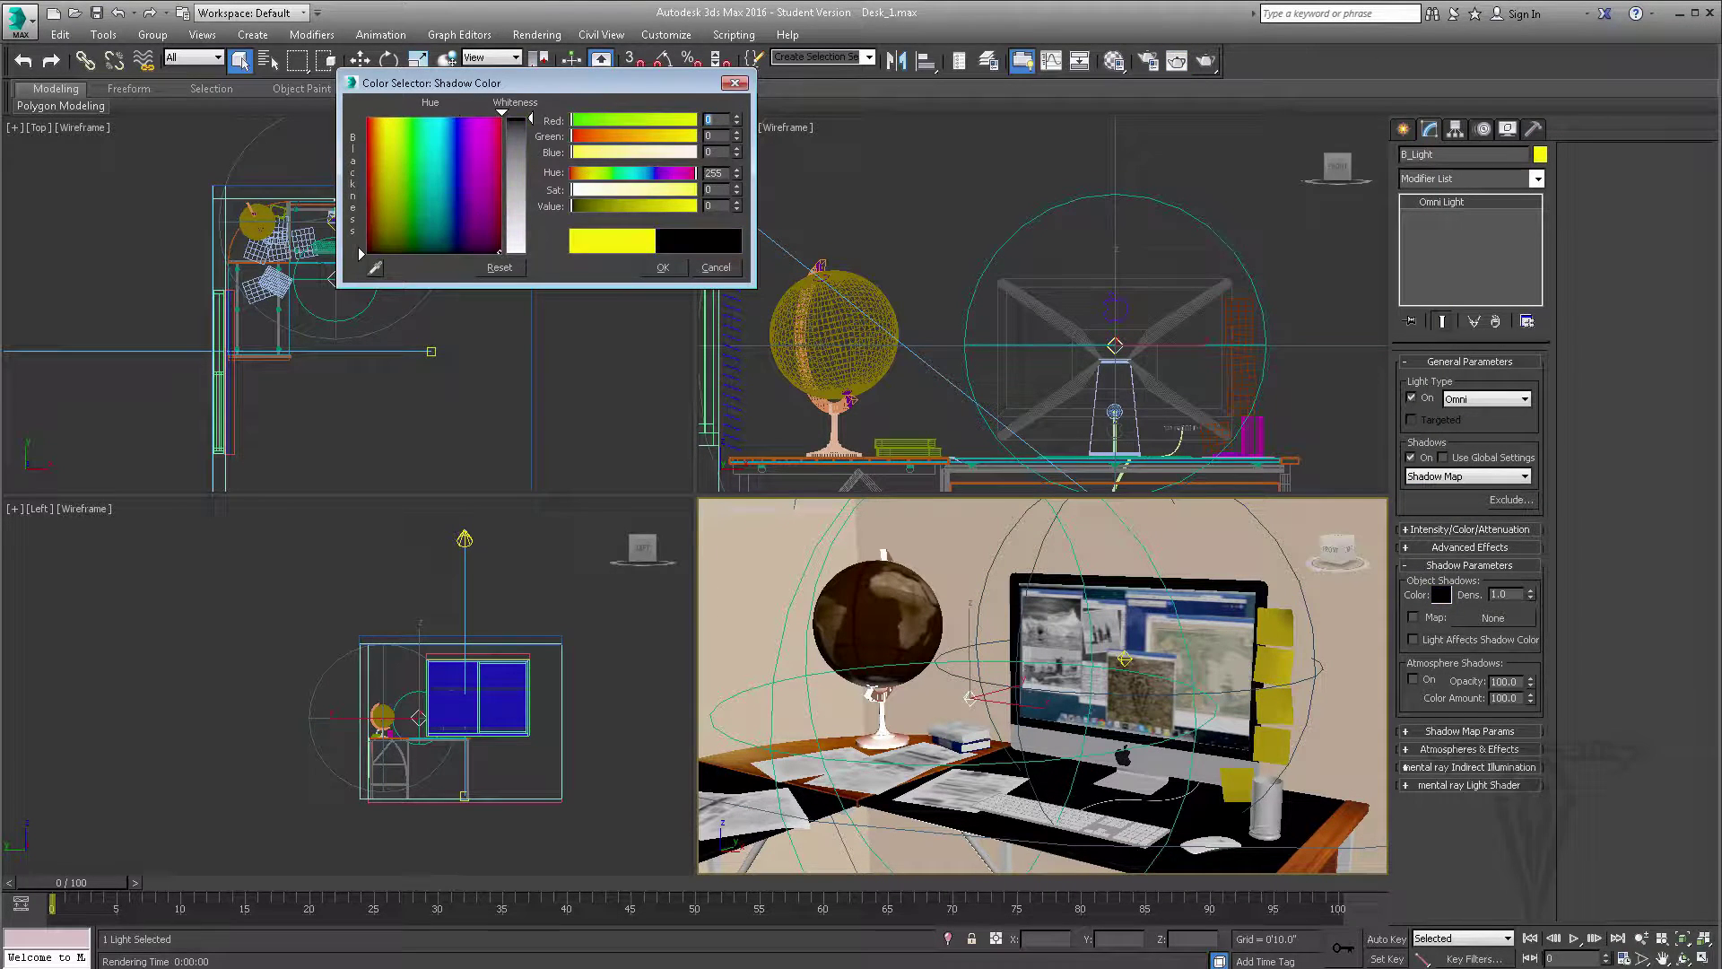
{"action": "left_click", "coordinate": [664, 268]}
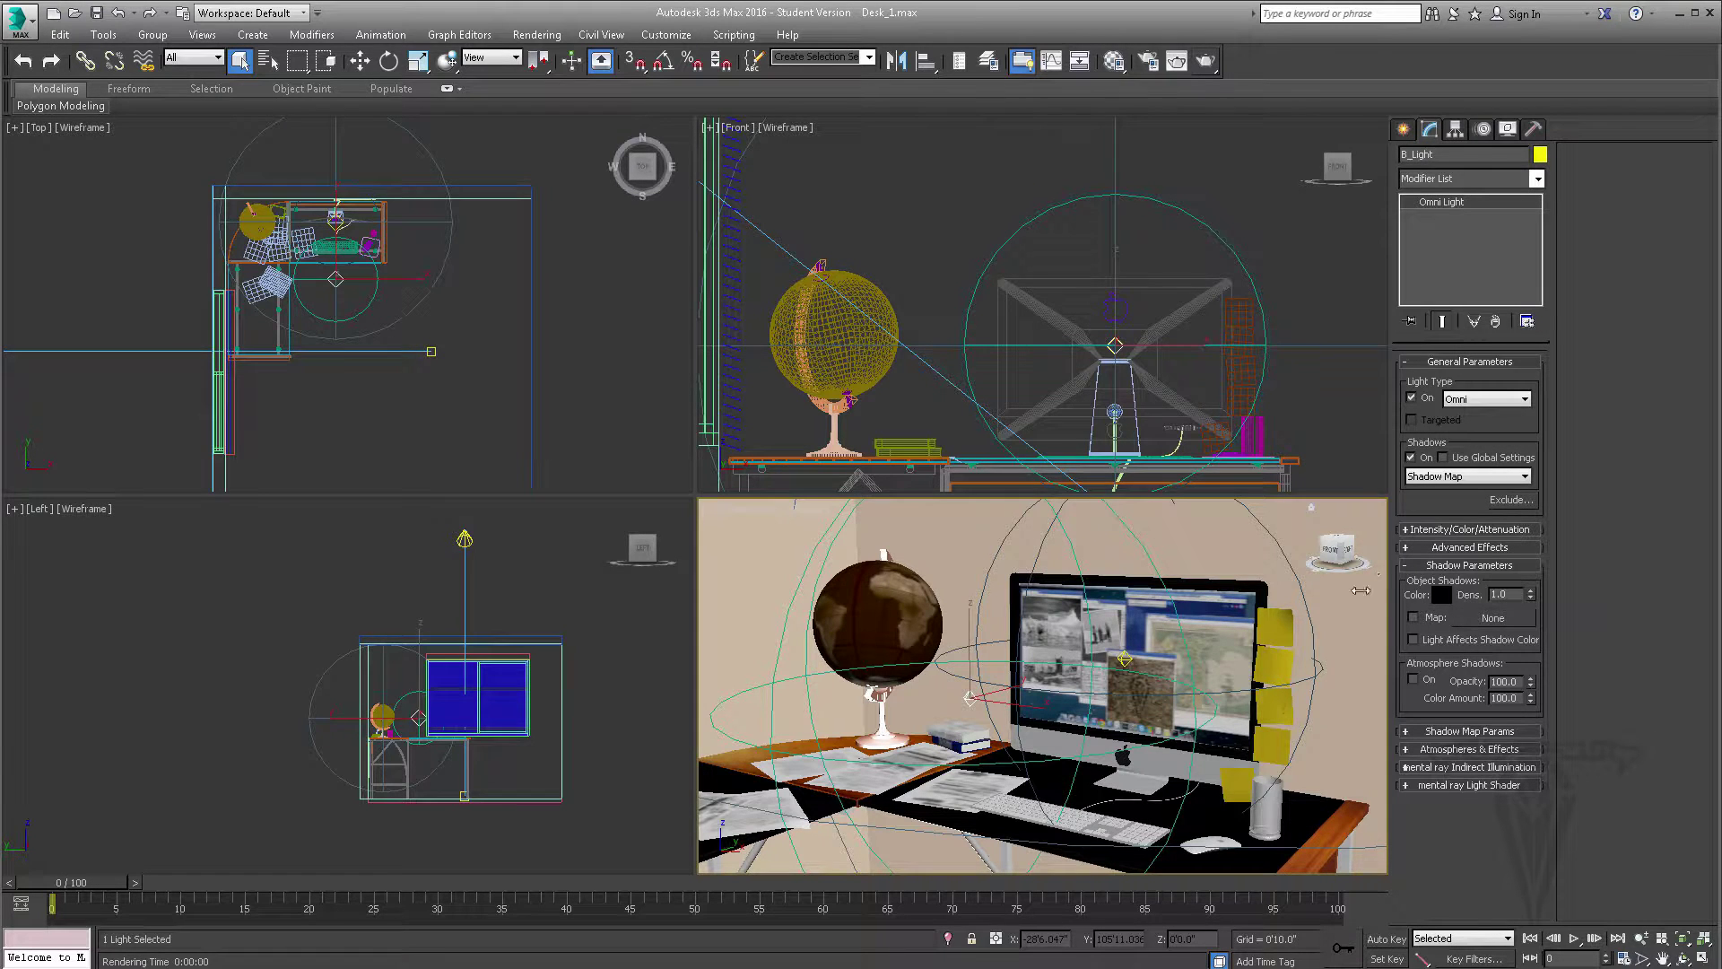
{"action": "left_click_drag", "start_coordinate": [1512, 595], "coordinate": [1467, 597]}
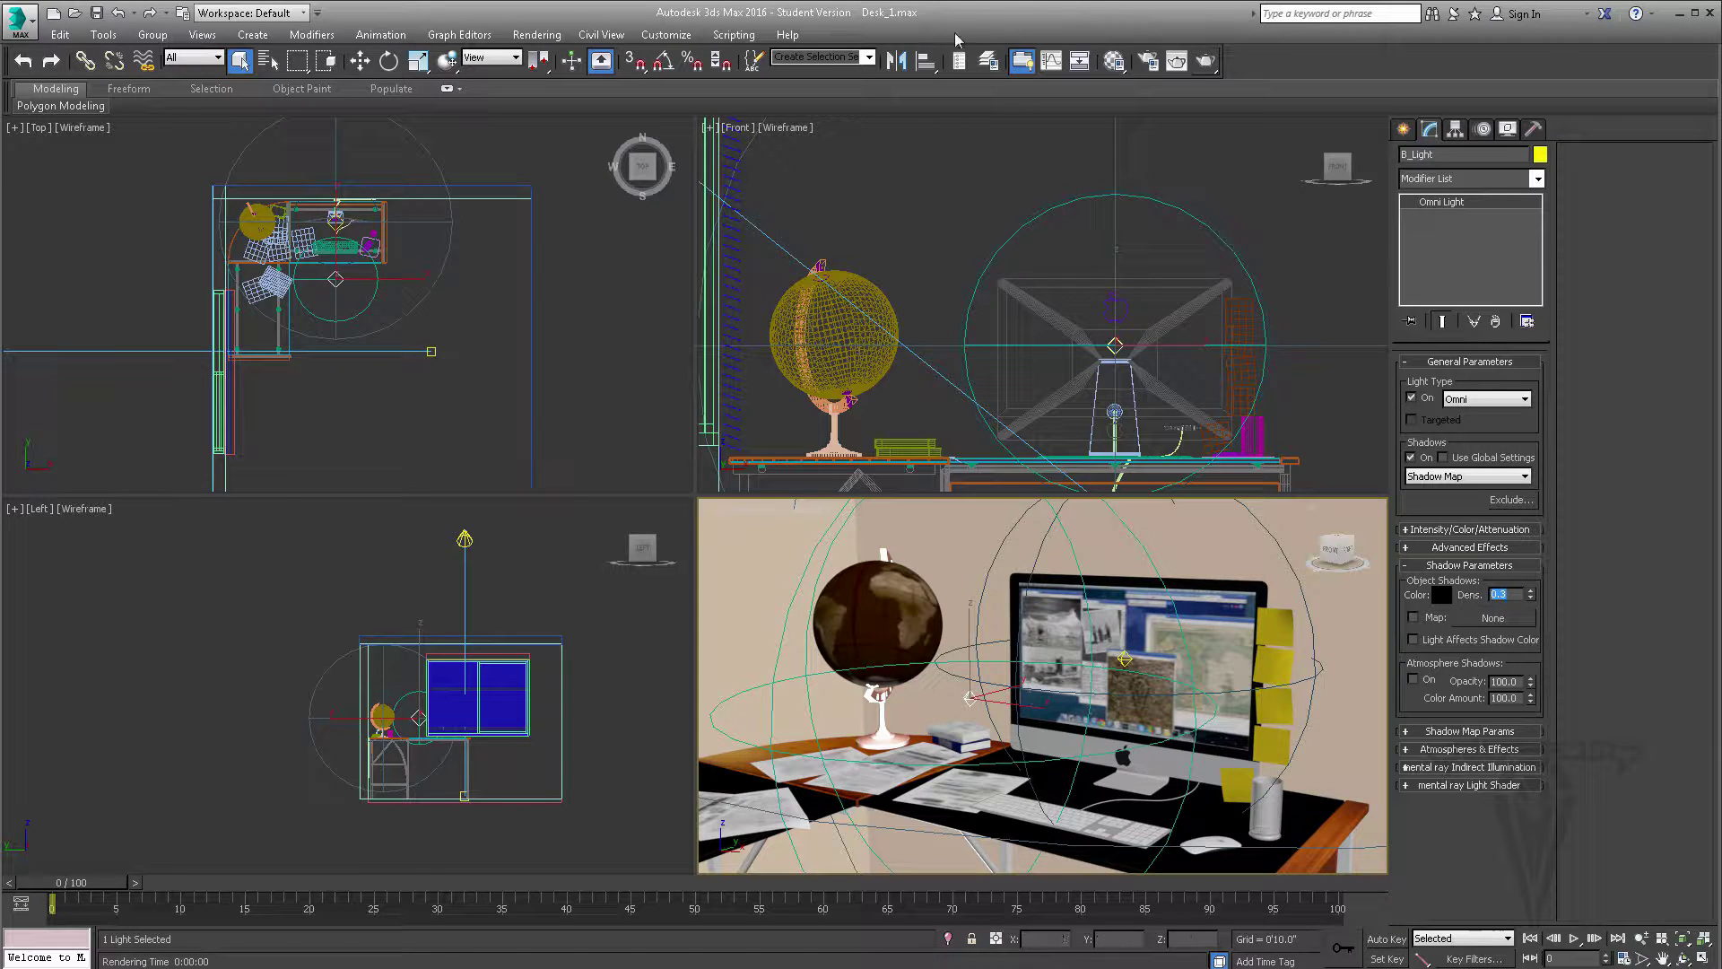
{"action": "left_click", "coordinate": [1204, 61]}
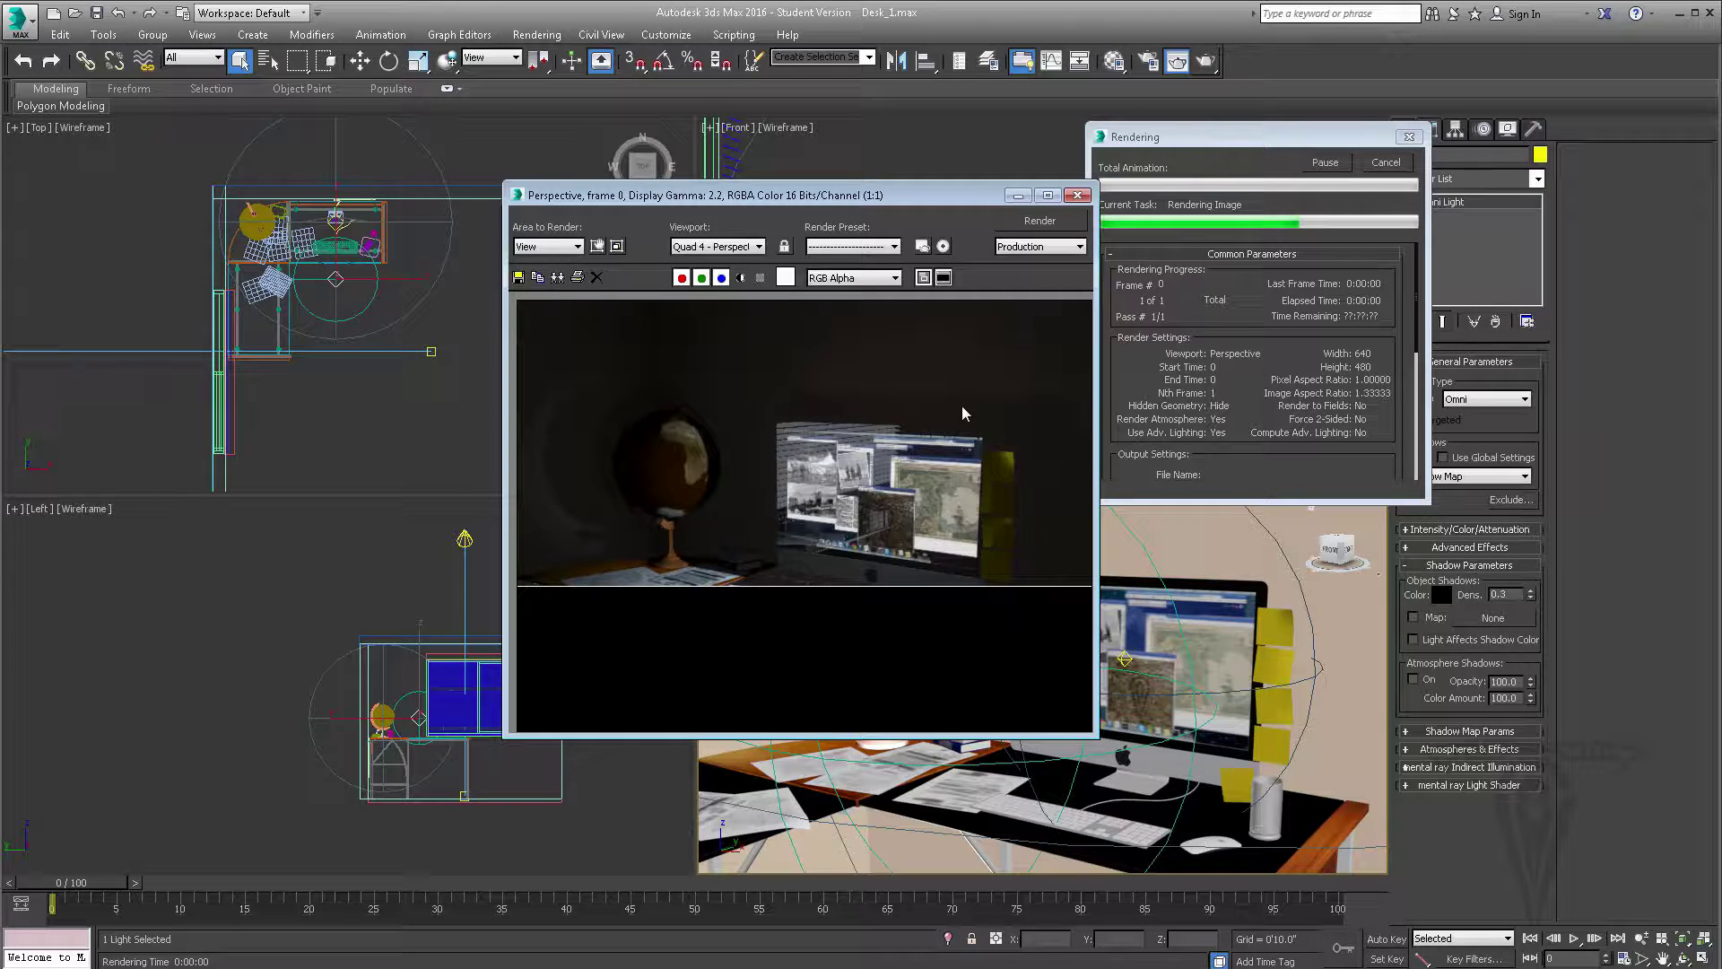
Step: Test-render the Perspective view with B_Light's shadow color set to yellow at the reduced density, and return the color to black
{"action": "left_click", "coordinate": [1445, 594]}
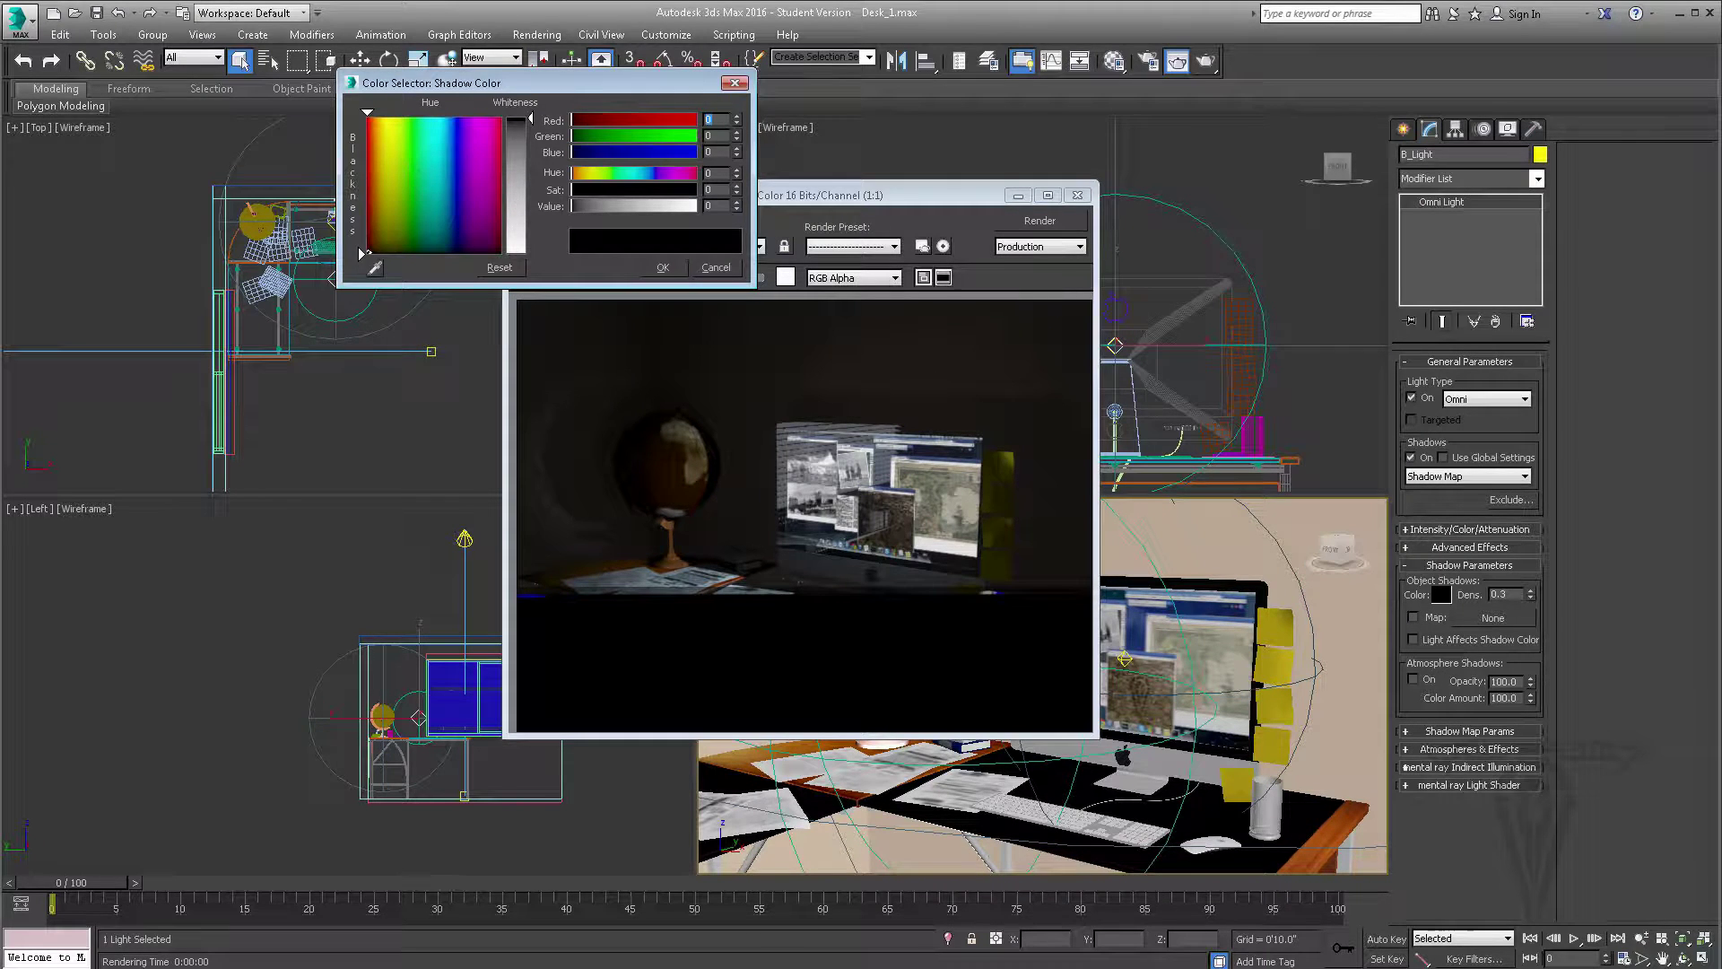
{"action": "left_click", "coordinate": [387, 115]}
{"action": "left_click", "coordinate": [662, 268]}
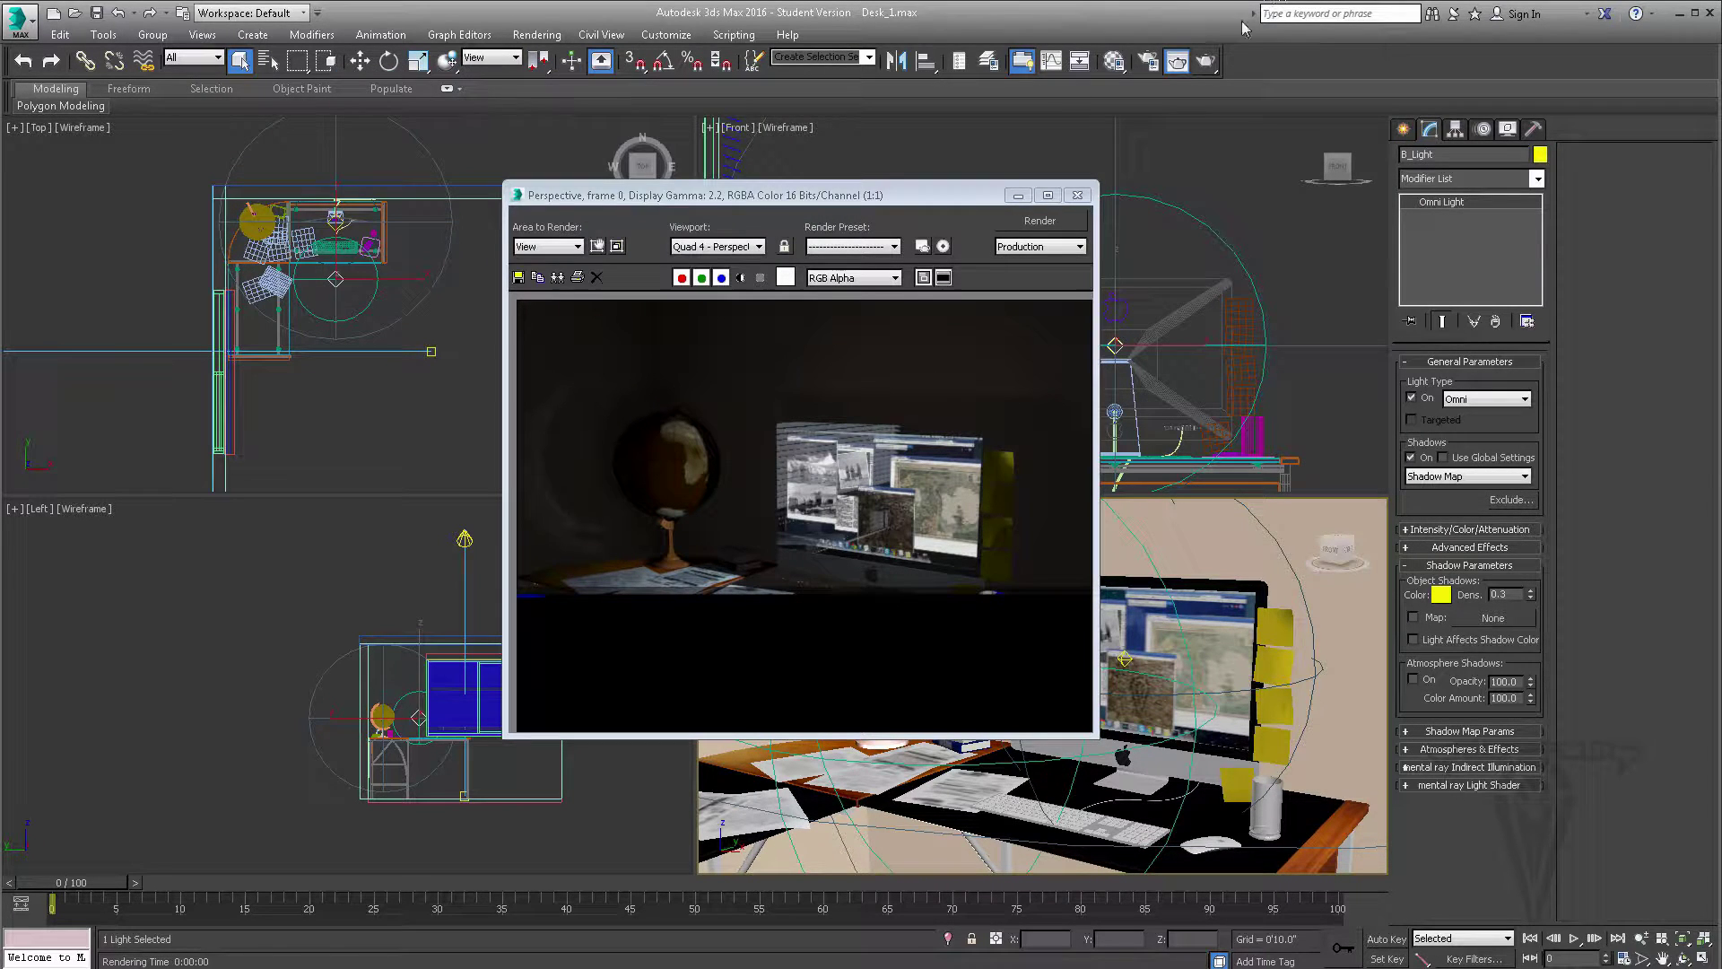
{"action": "left_click", "coordinate": [1204, 62]}
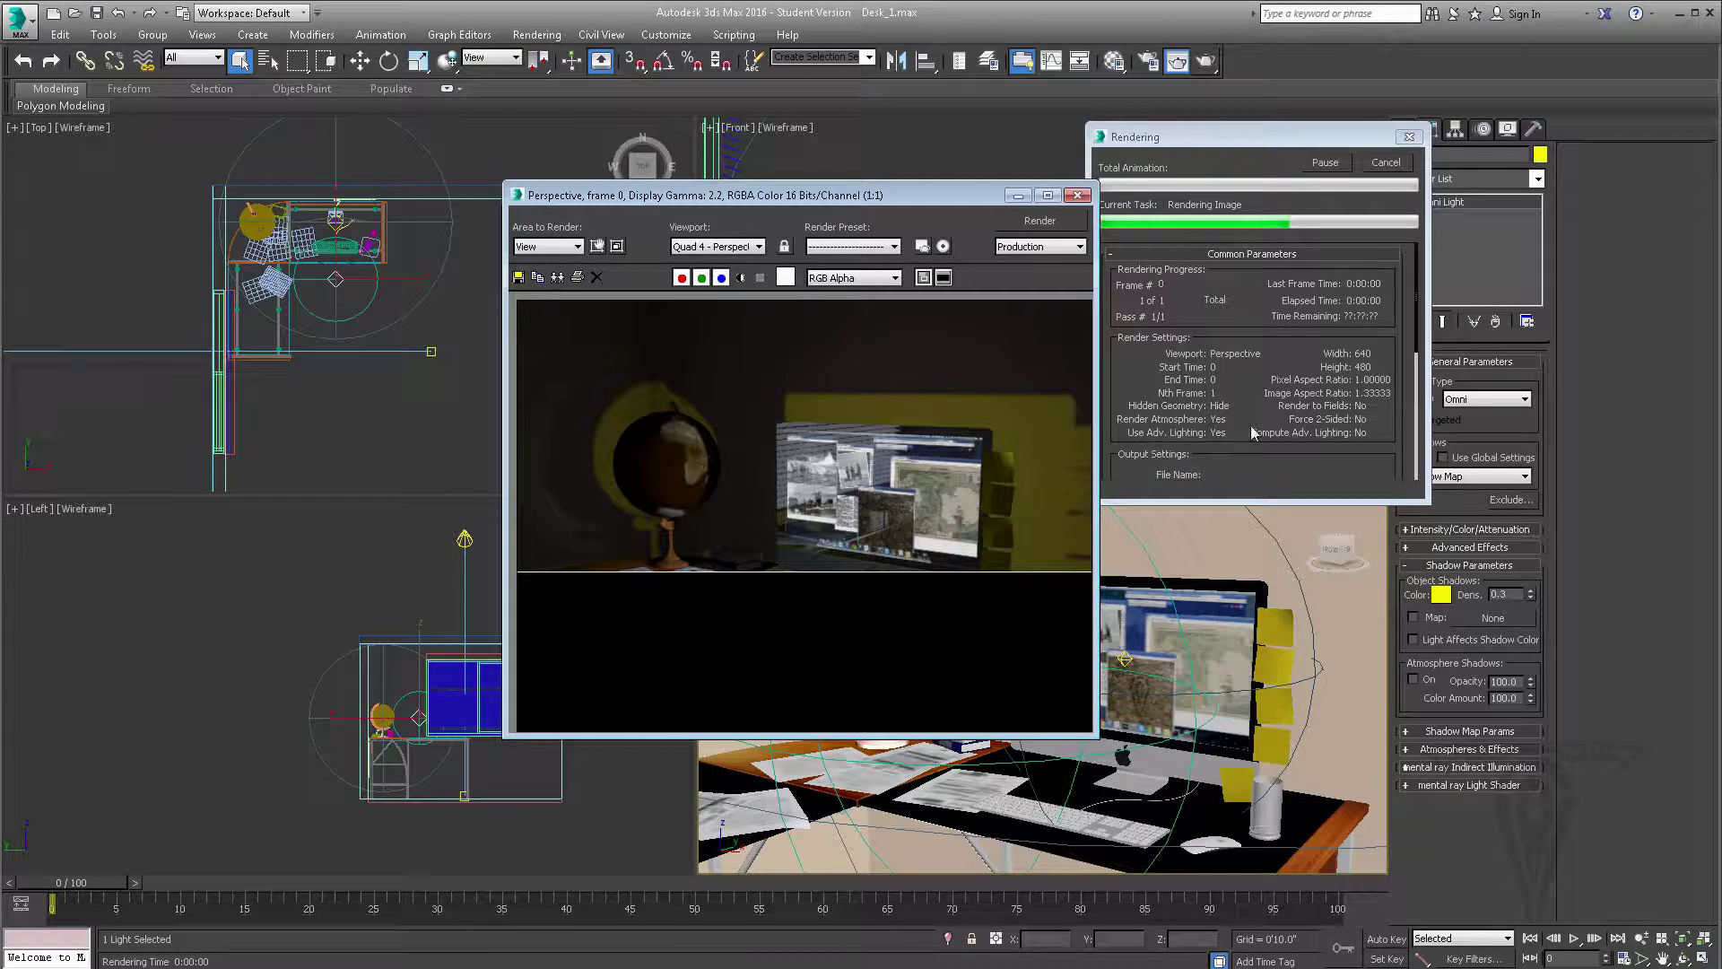
{"action": "left_click", "coordinate": [1386, 162]}
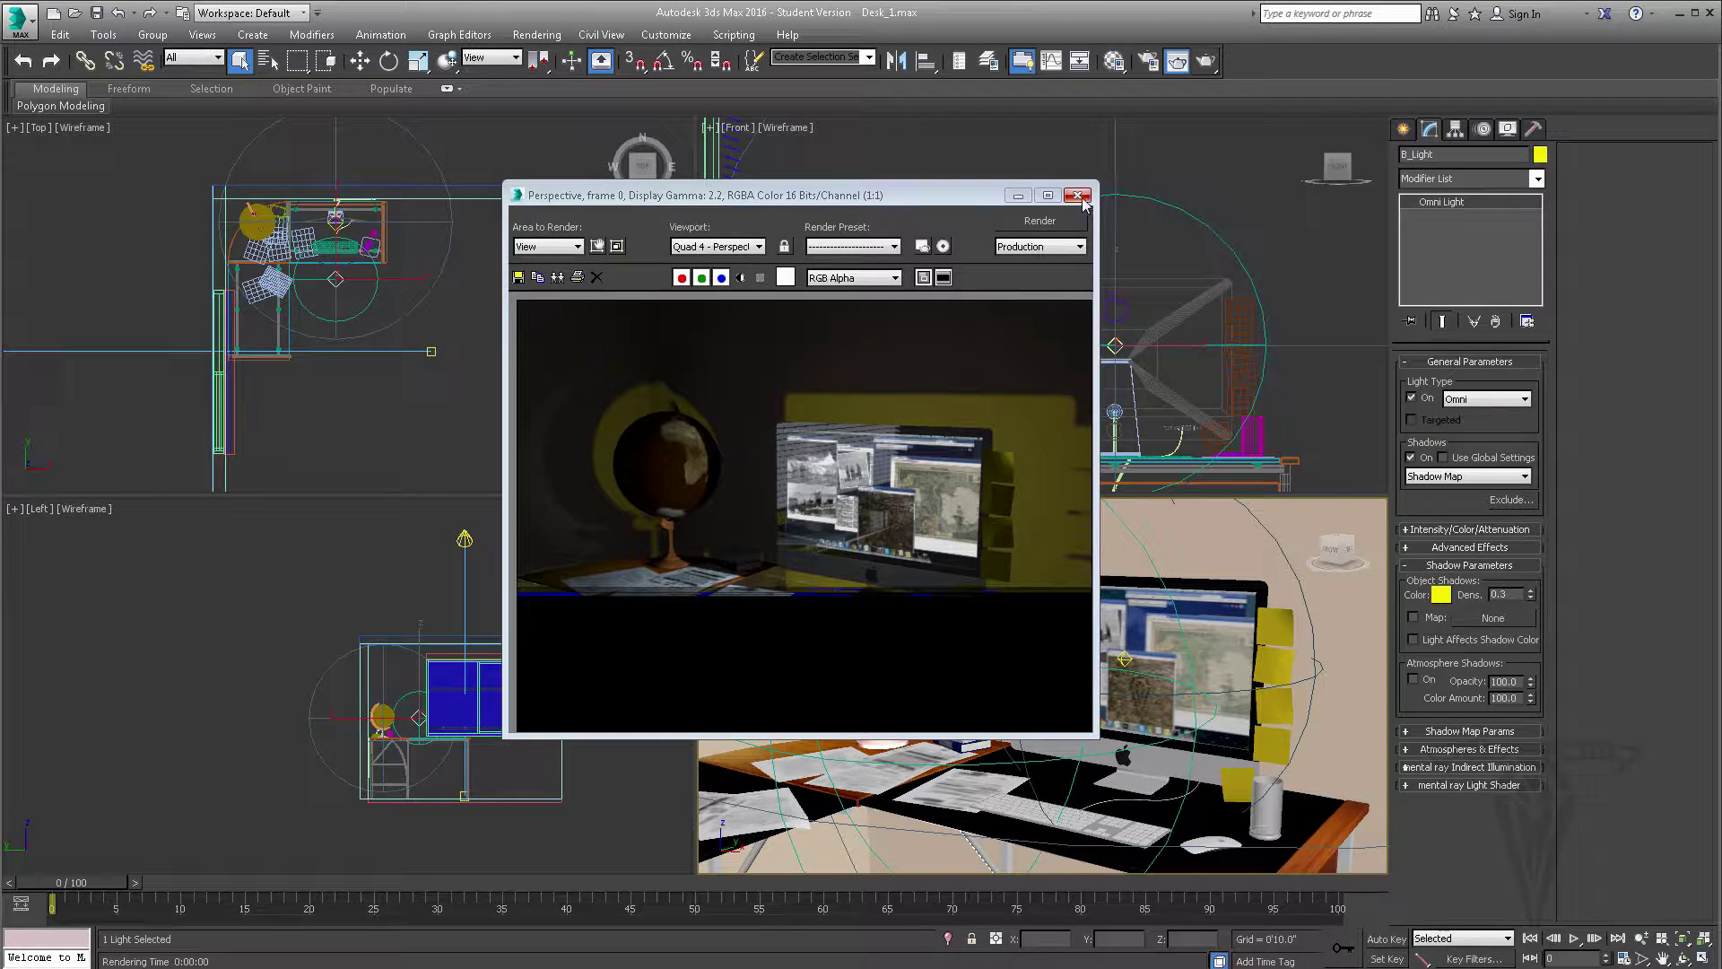
{"action": "left_click", "coordinate": [1079, 196]}
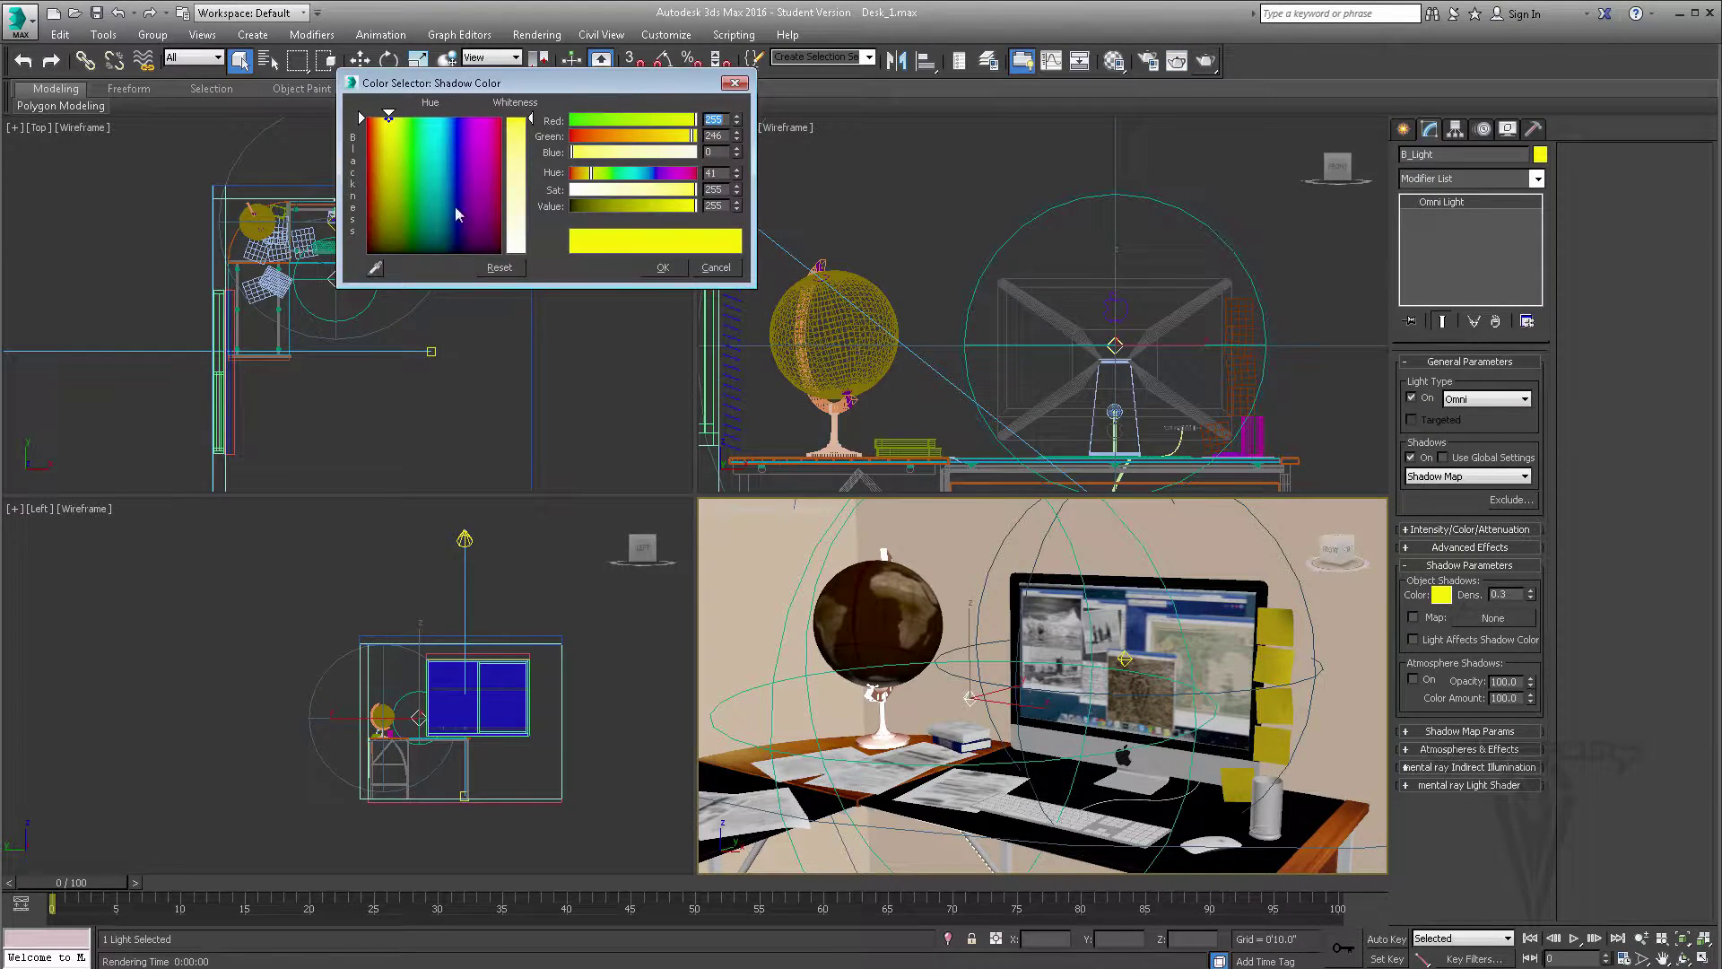
{"action": "left_click_drag", "start_coordinate": [455, 208], "coordinate": [502, 254]}
{"action": "left_click", "coordinate": [662, 269]}
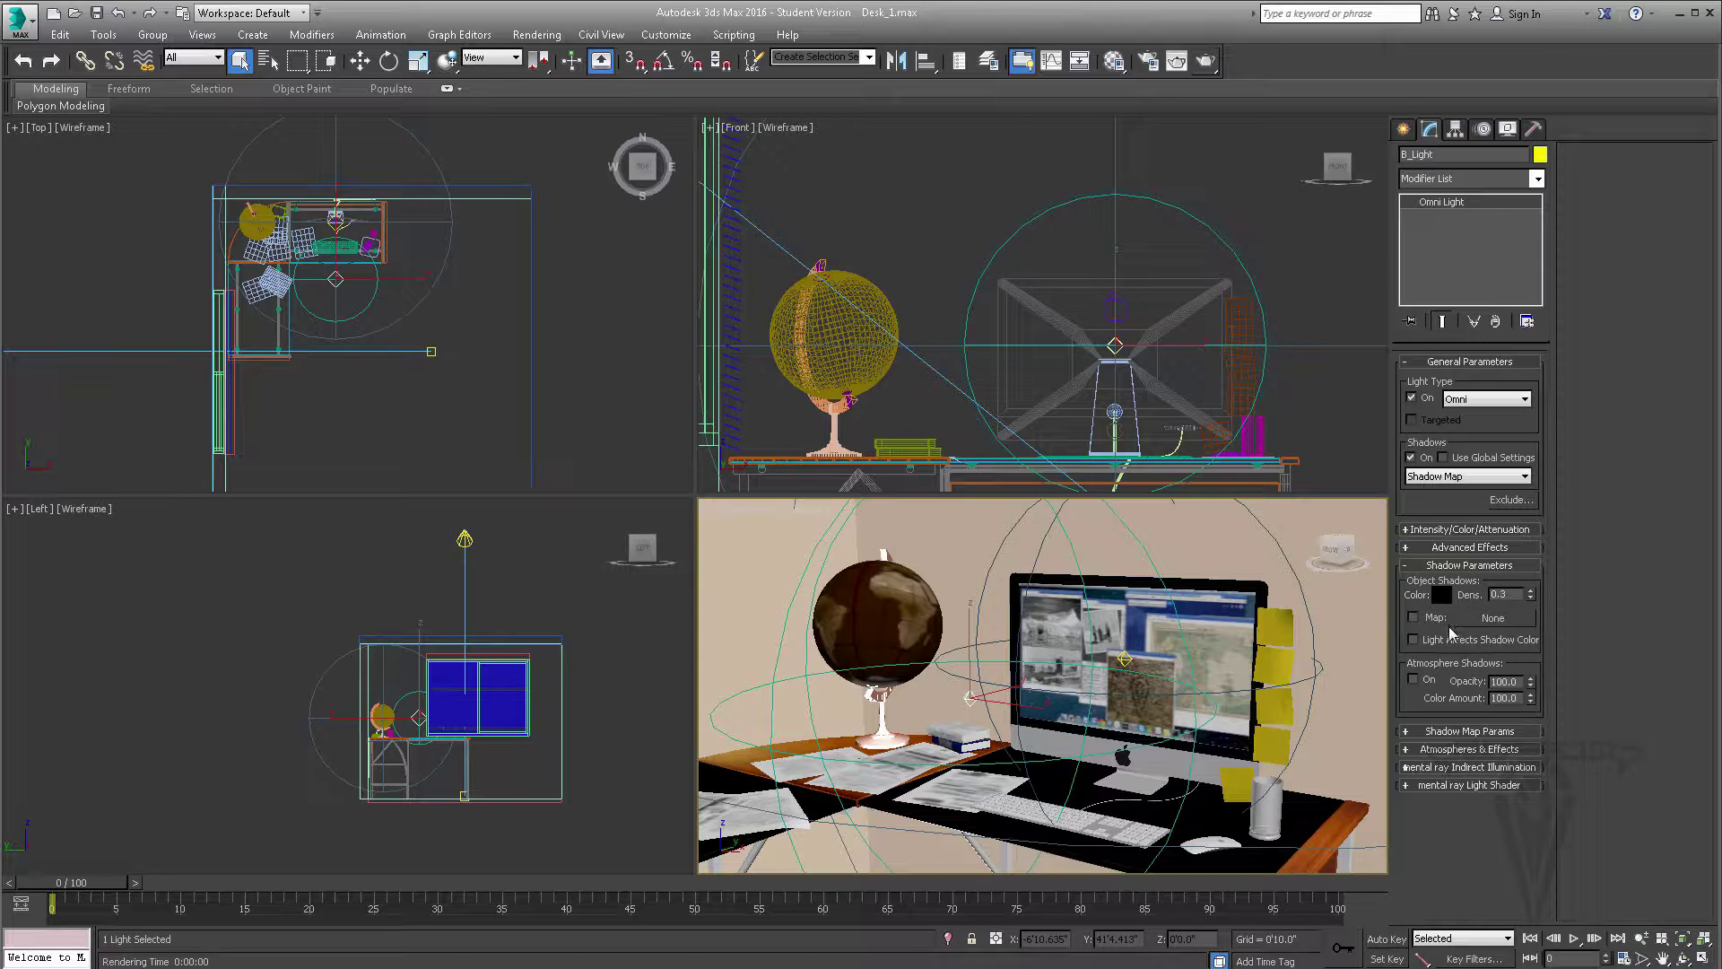
Step: Switch B_Light's shadow type to Ray Traced Shadows and open the ray traced shadow parameters
{"action": "left_click", "coordinate": [1448, 563]}
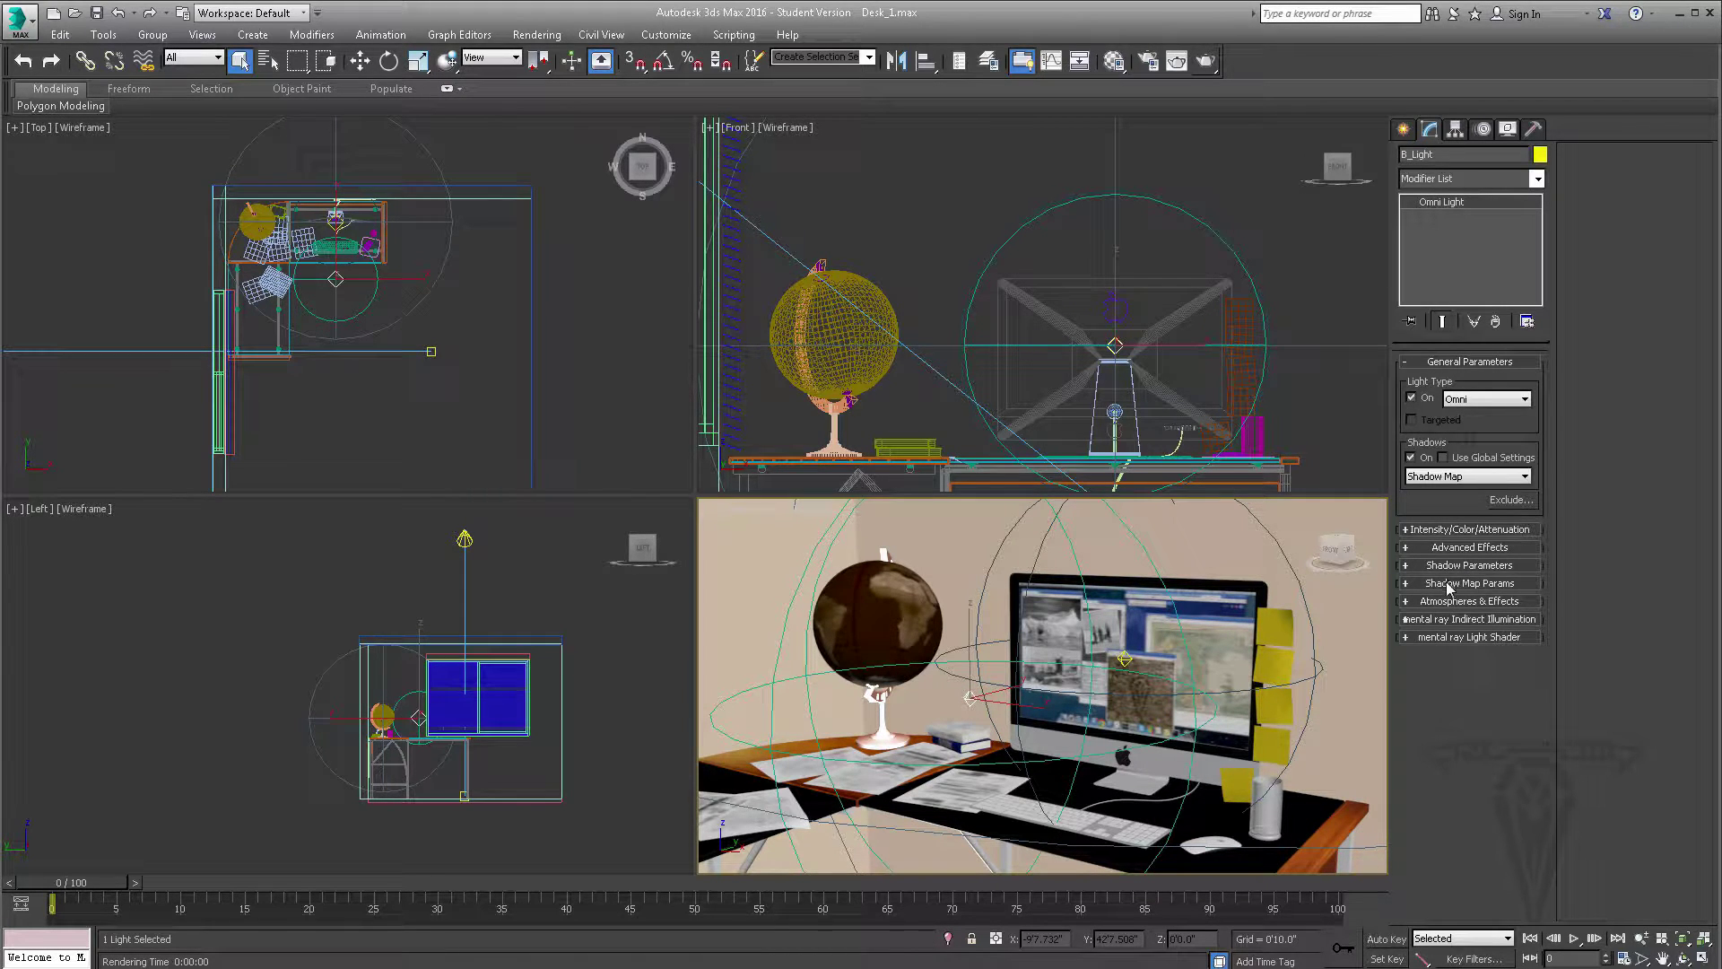
{"action": "left_click", "coordinate": [1457, 584]}
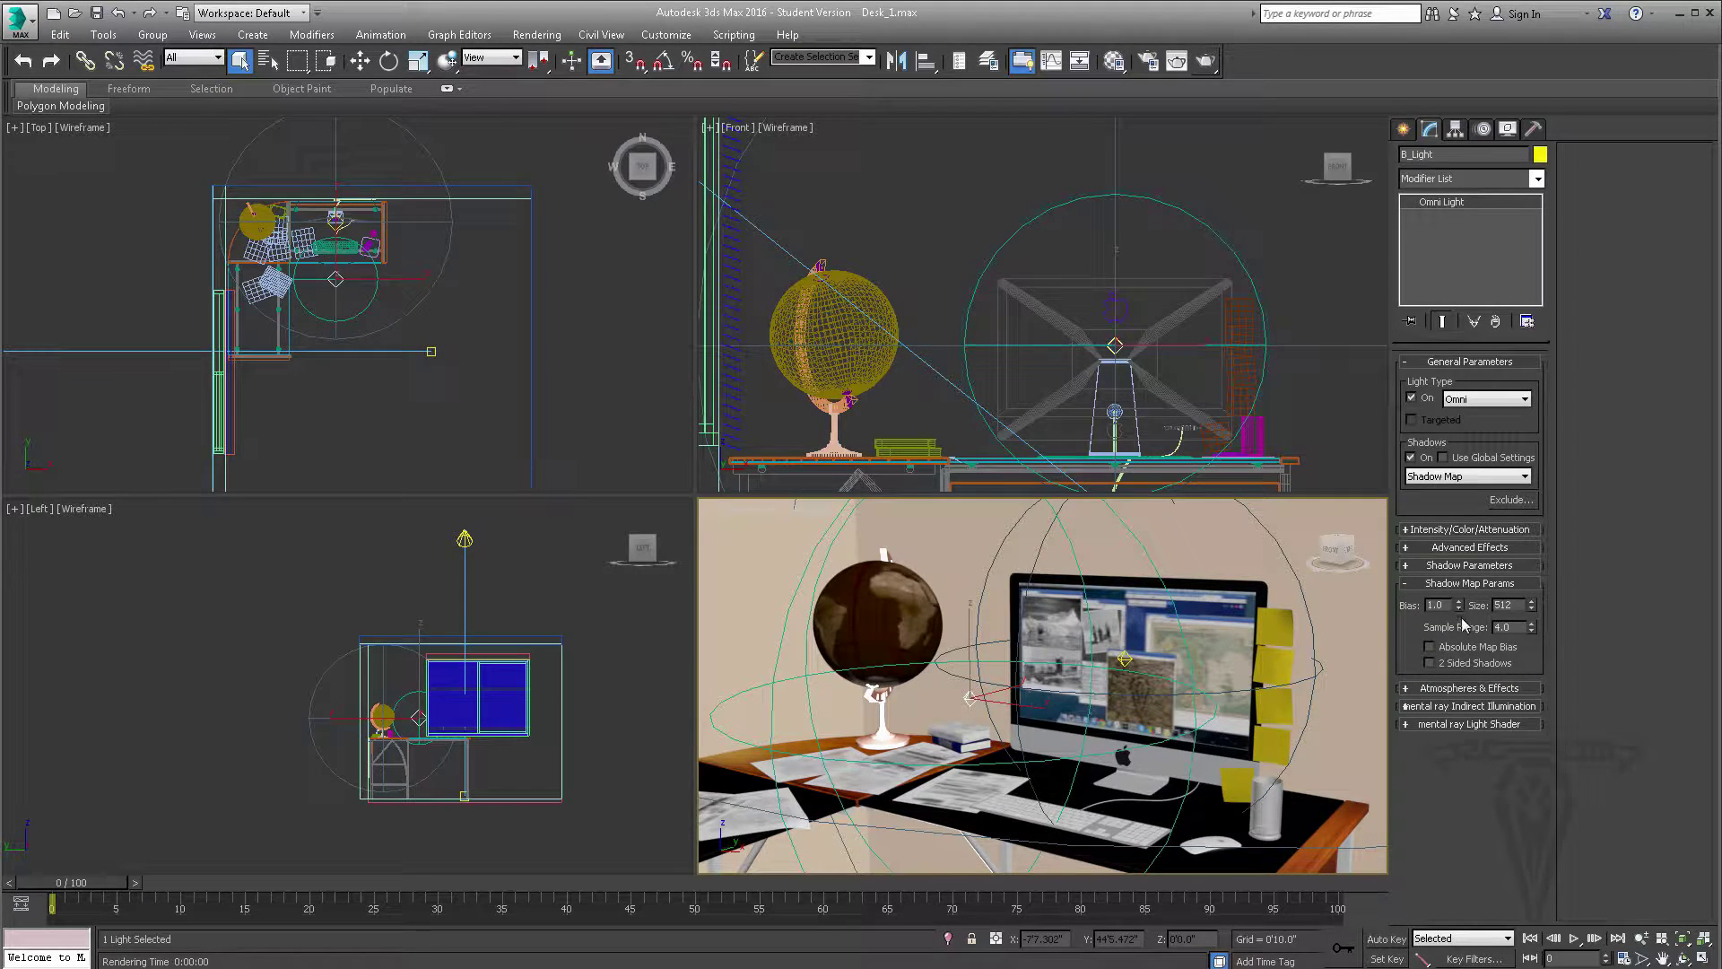
{"action": "left_click", "coordinate": [1445, 481]}
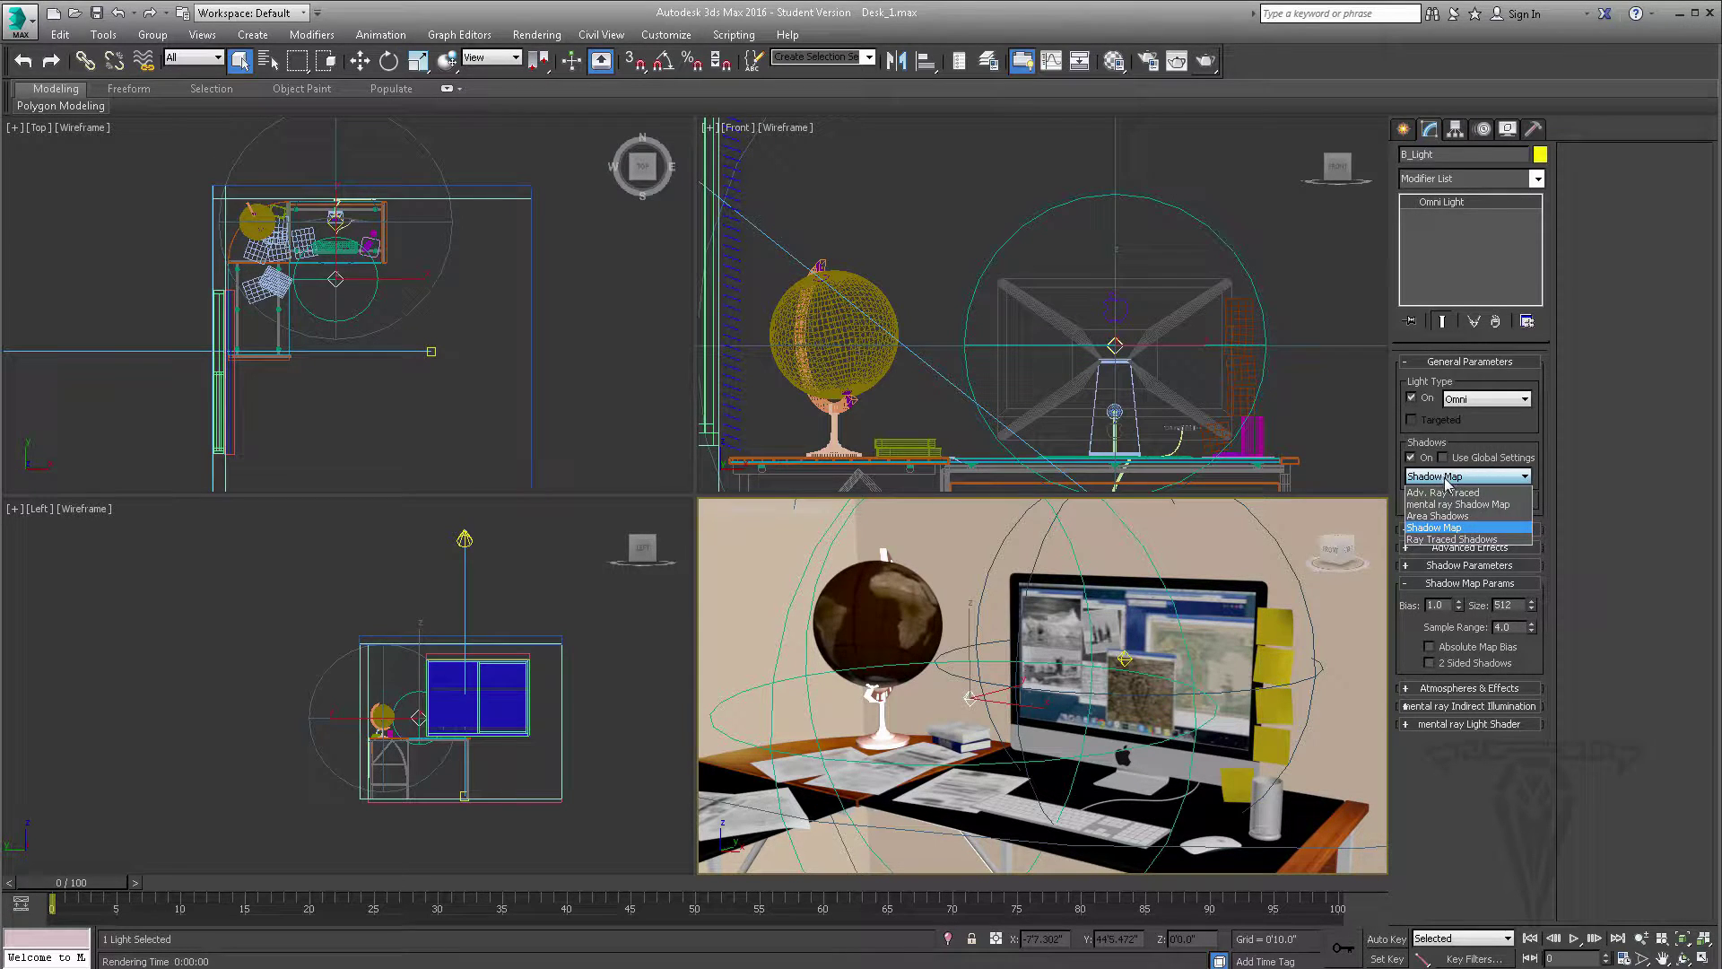
{"action": "left_click", "coordinate": [1446, 540]}
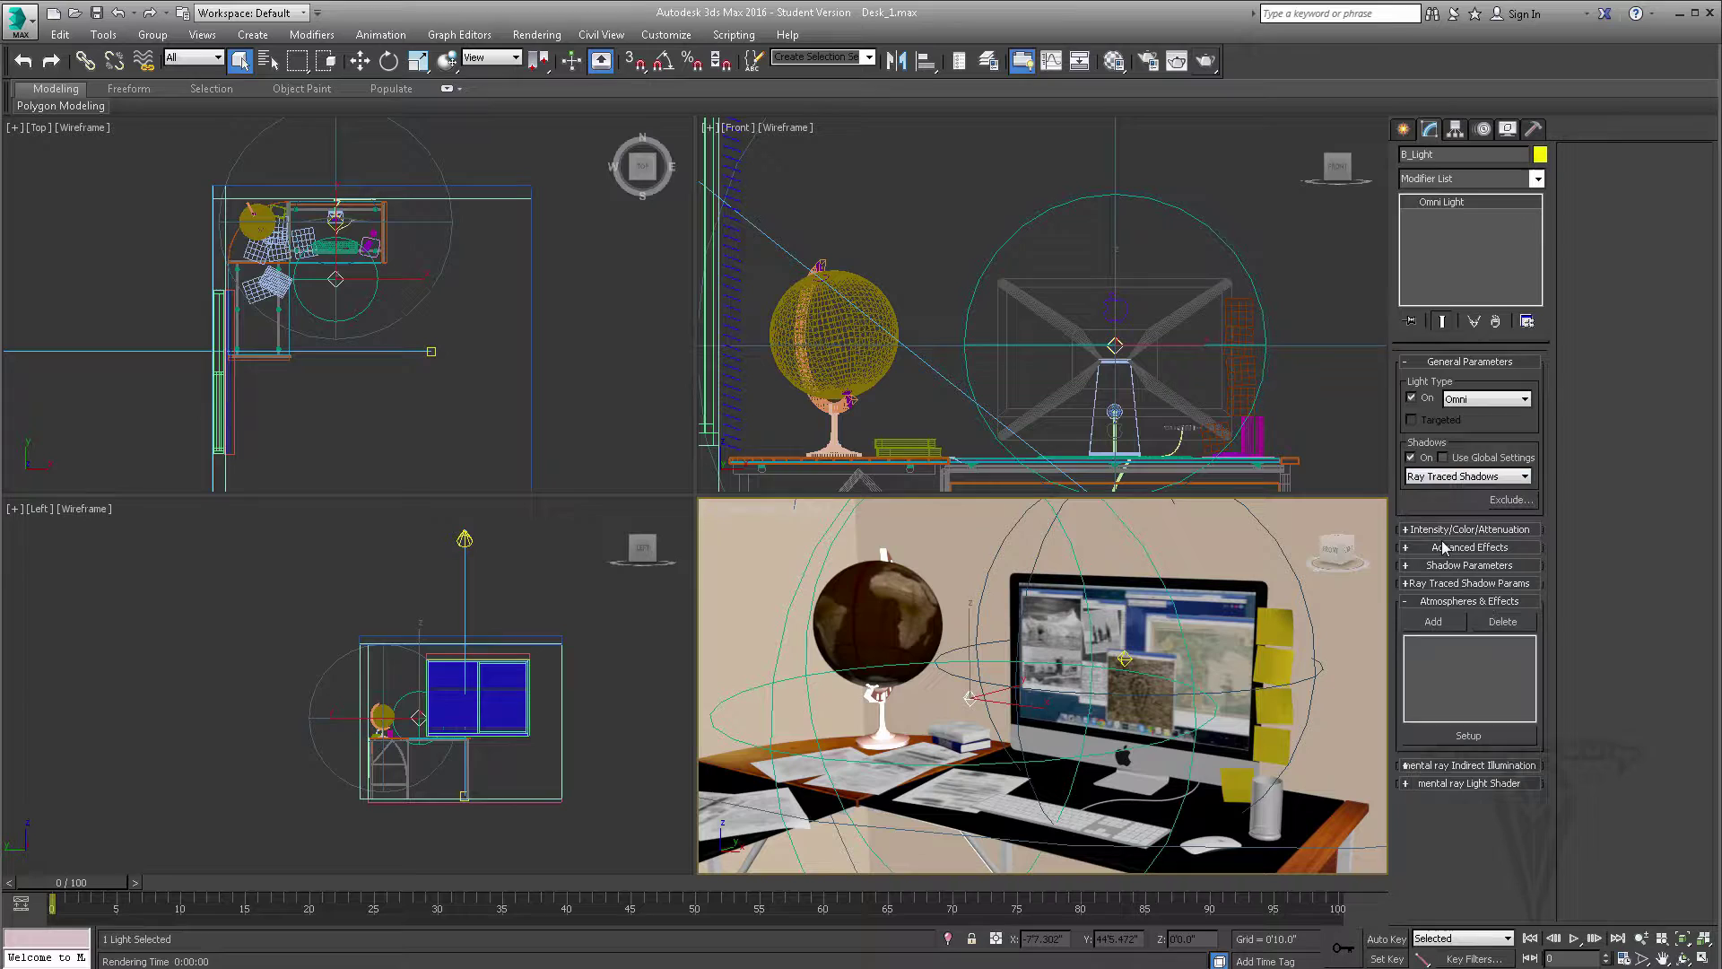
{"action": "left_click", "coordinate": [1467, 584]}
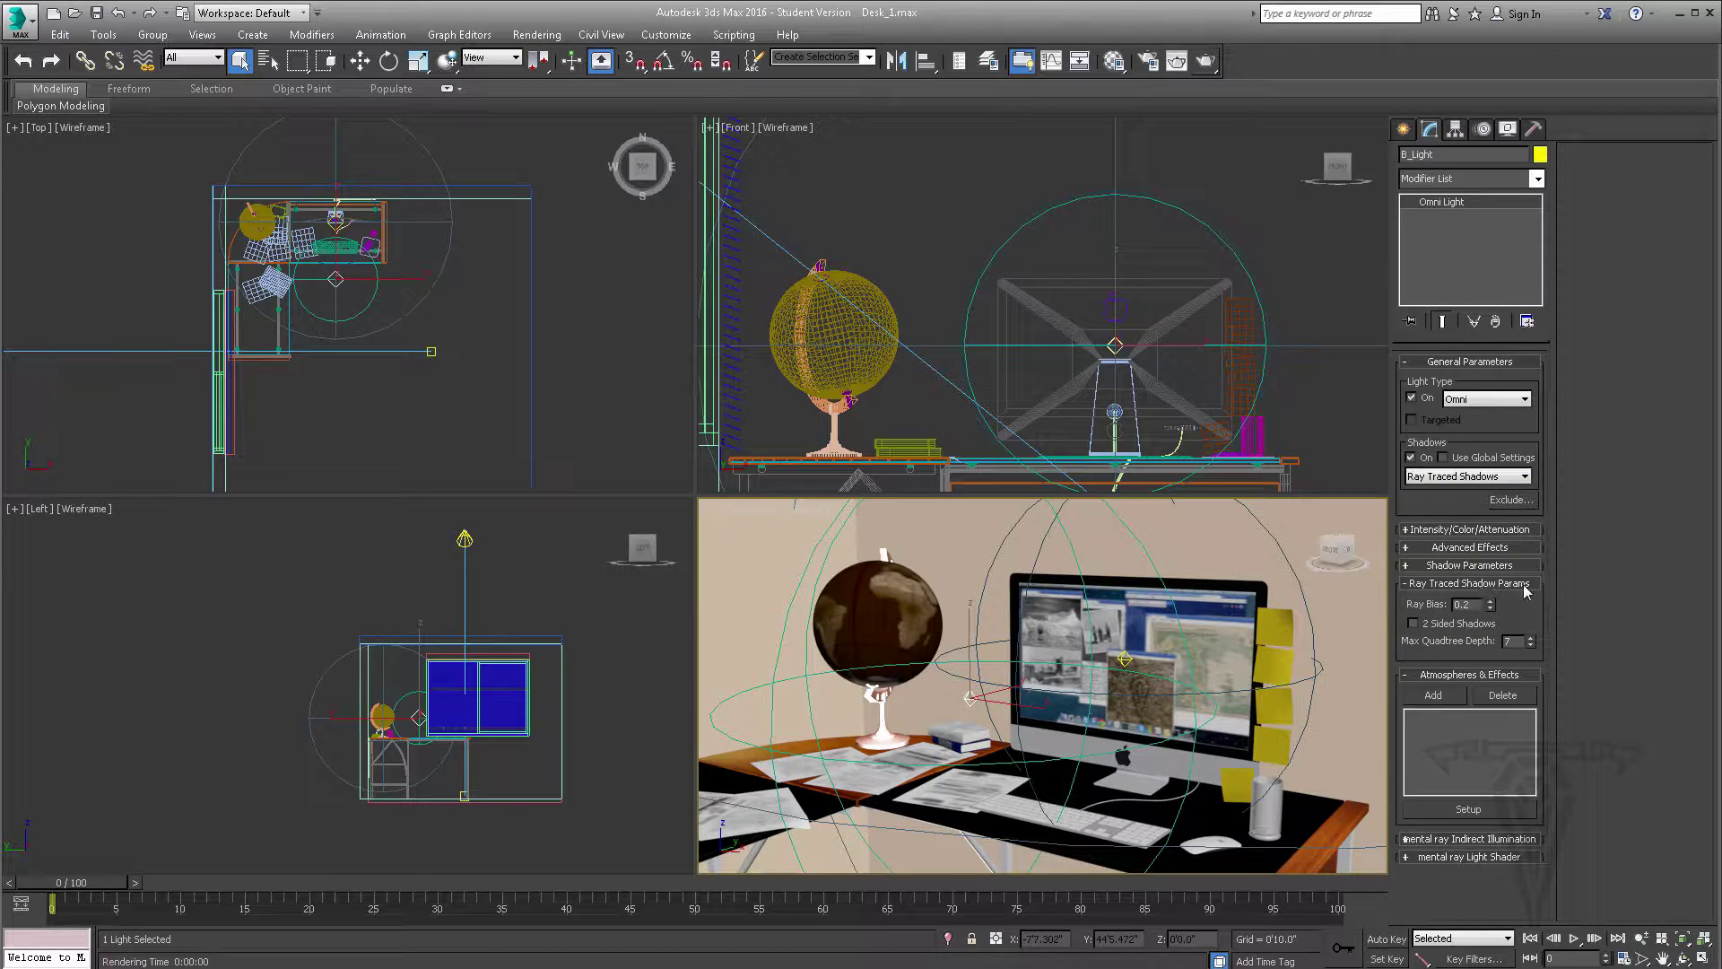
Step: Switch B_Light's shadow type to Shadow Map and open the shadow map parameters
{"action": "left_click", "coordinate": [1462, 478]}
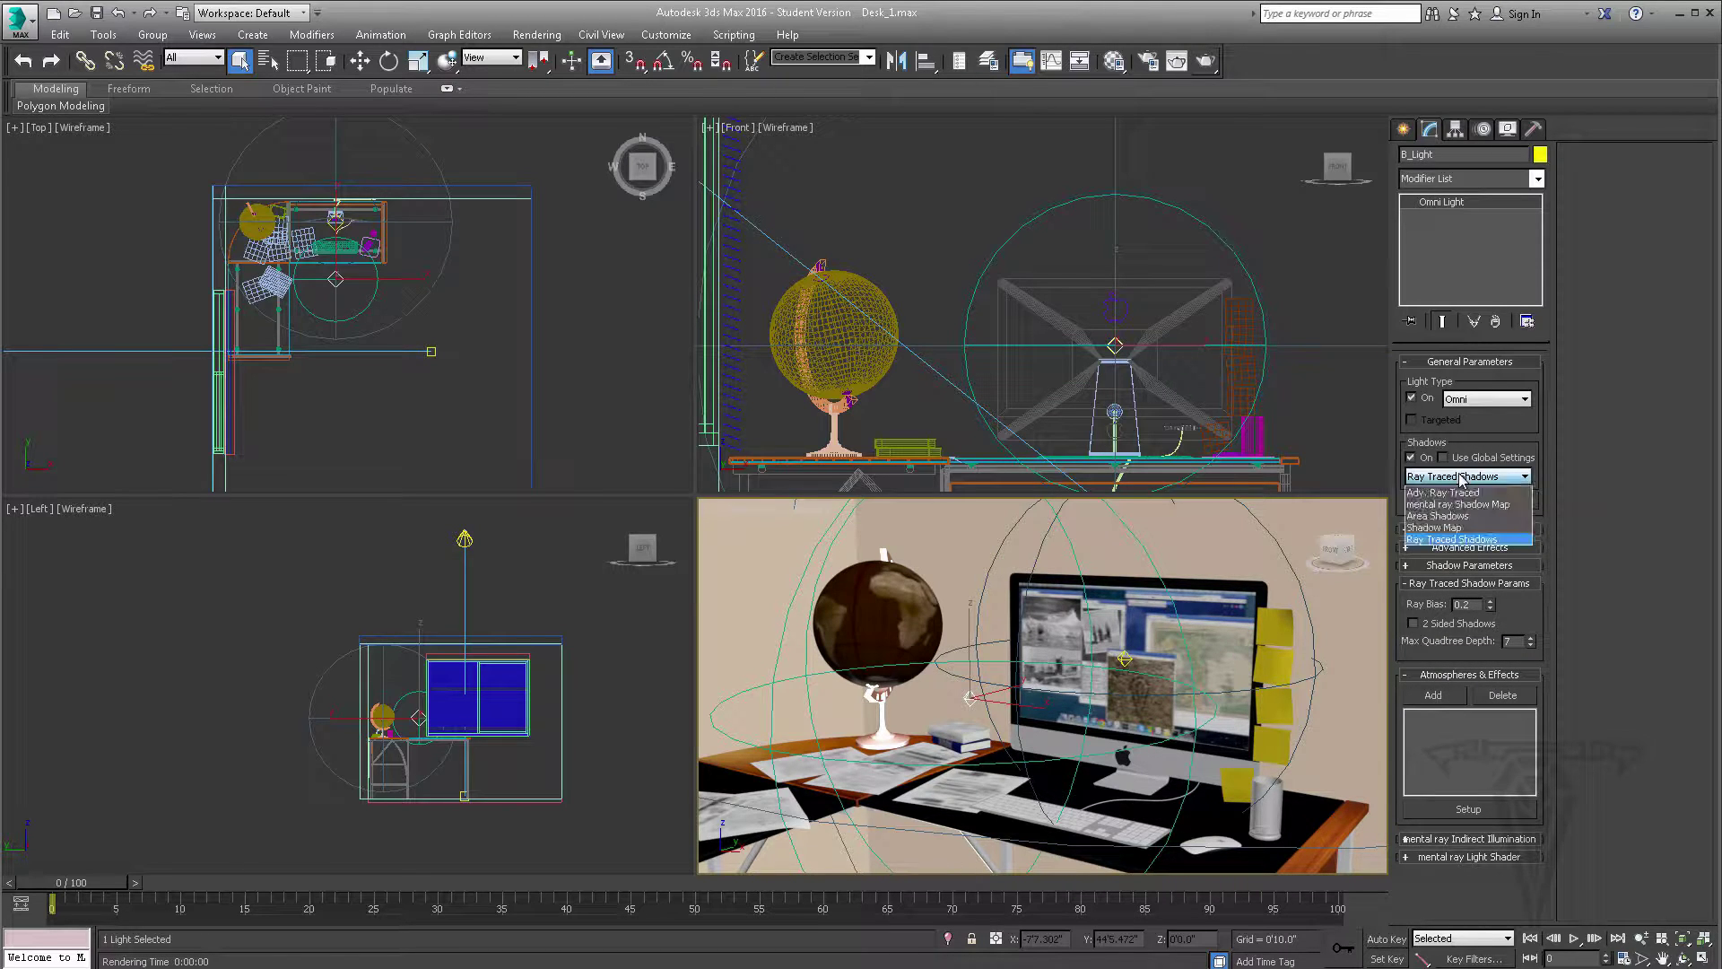
{"action": "left_click", "coordinate": [1435, 527]}
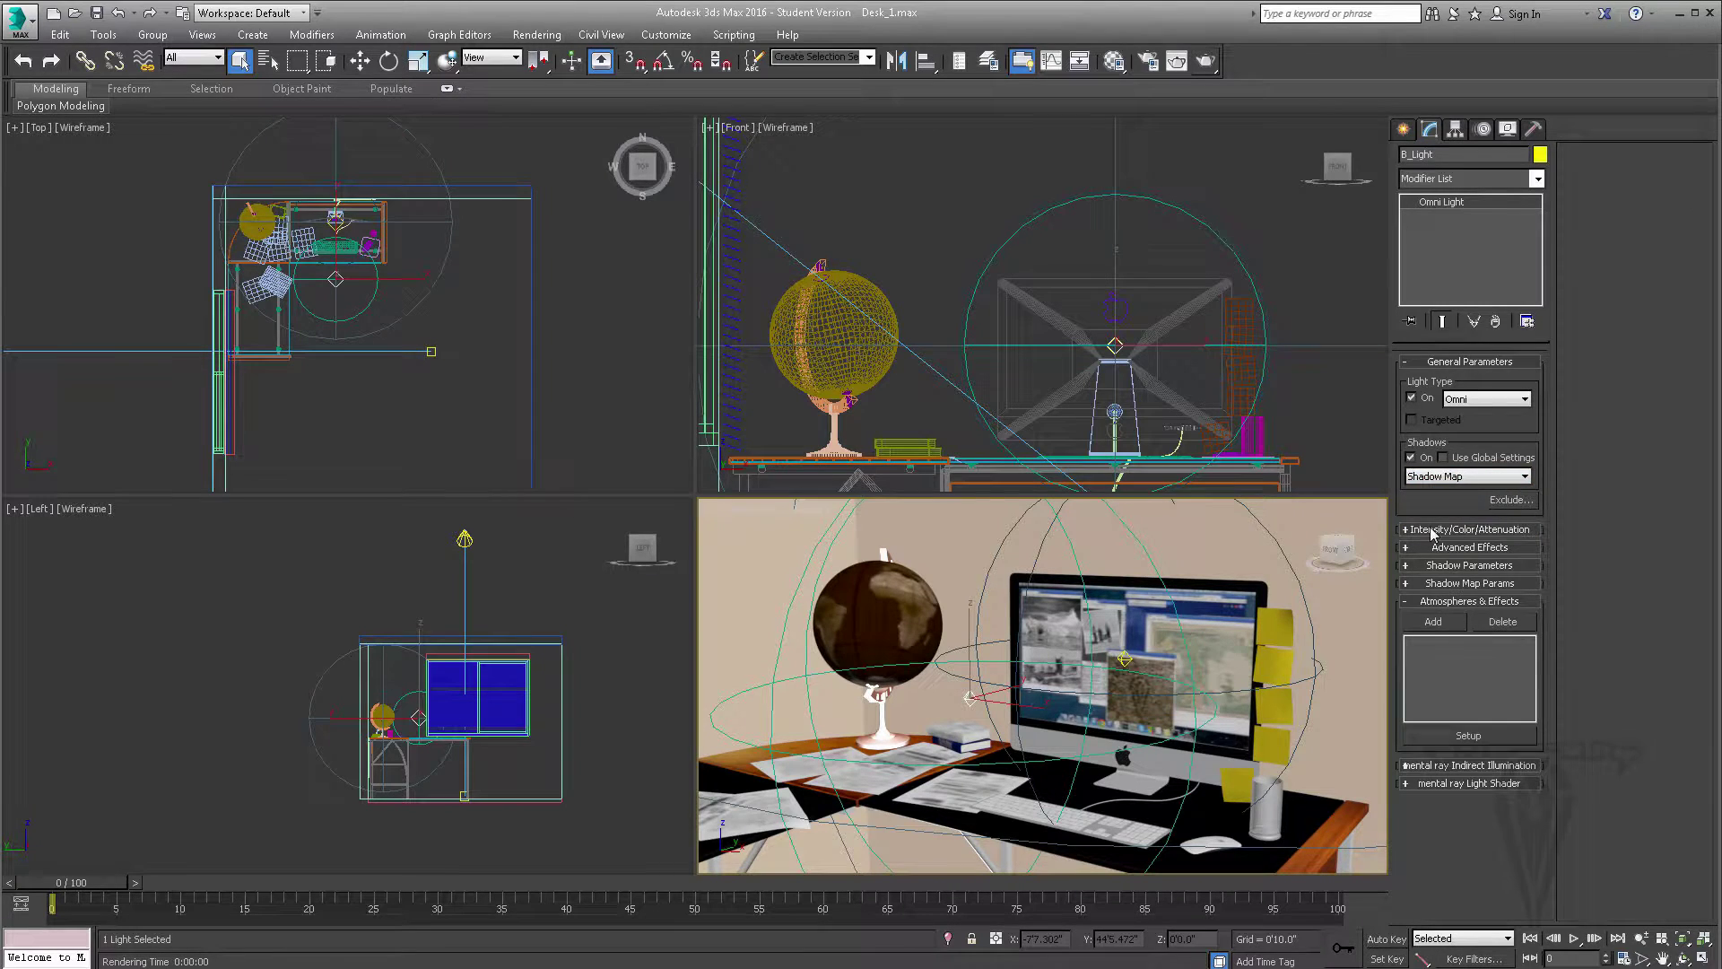
{"action": "left_click", "coordinate": [1450, 584]}
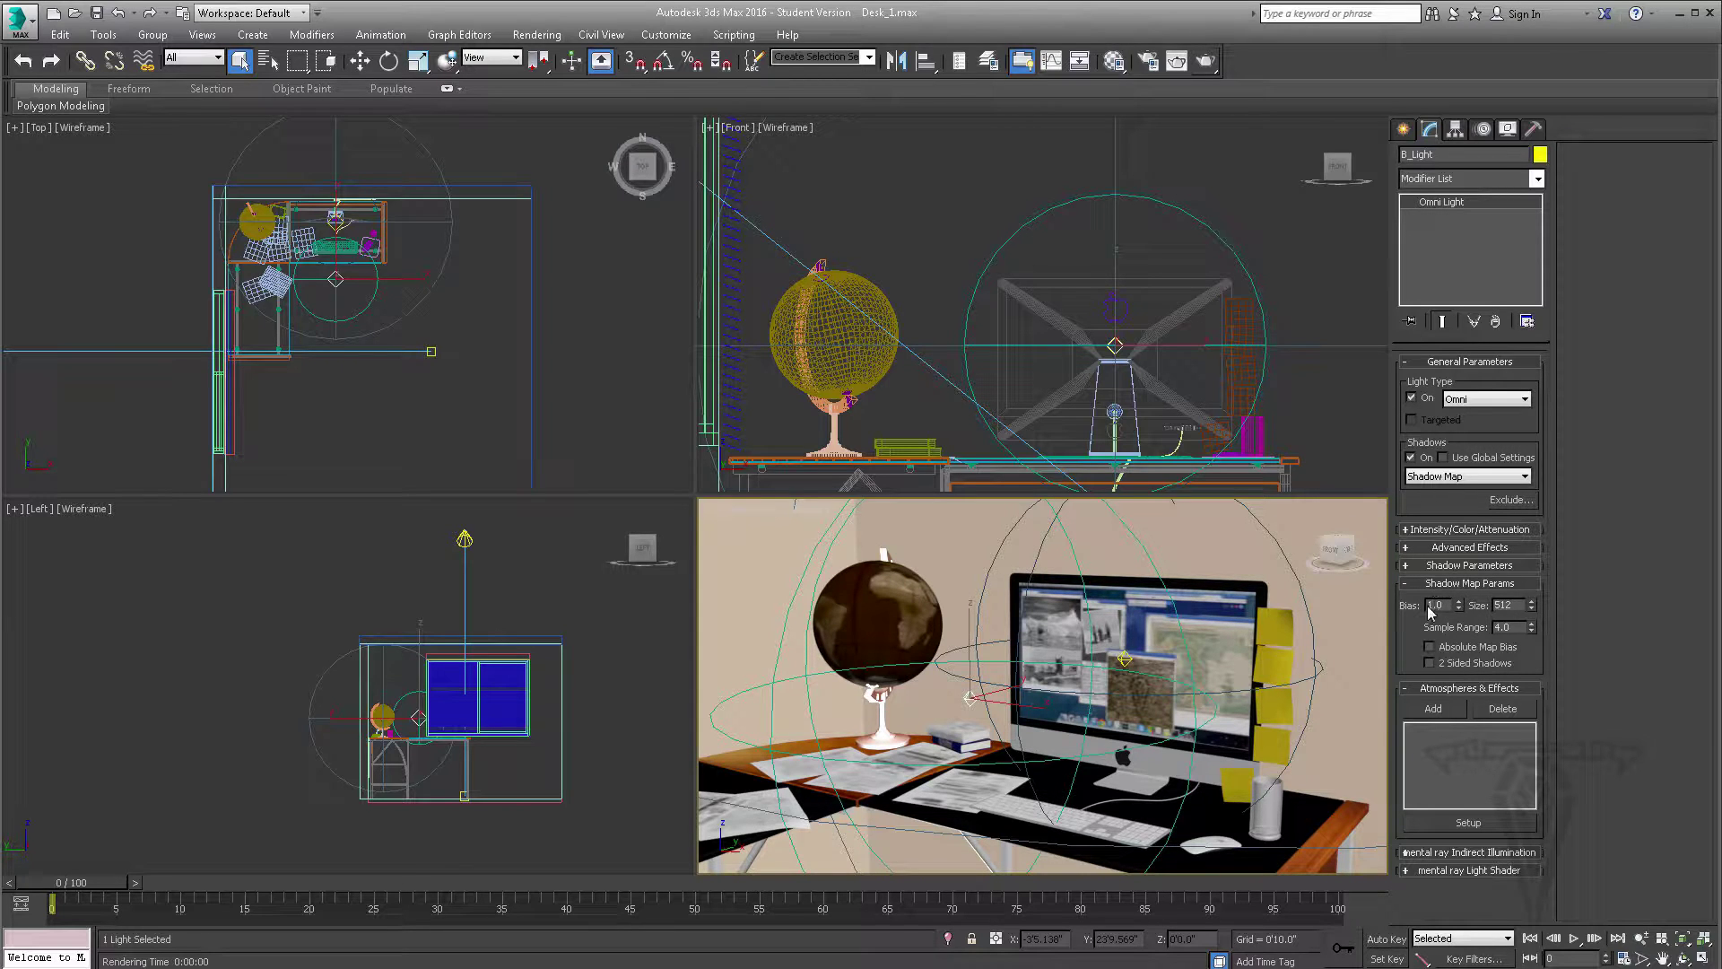
Step: Switch to the 3ds Max help in the browser and examine how shadow map Bias affects shadow placement and leaks
{"action": "key", "text": "alt+Tab"}
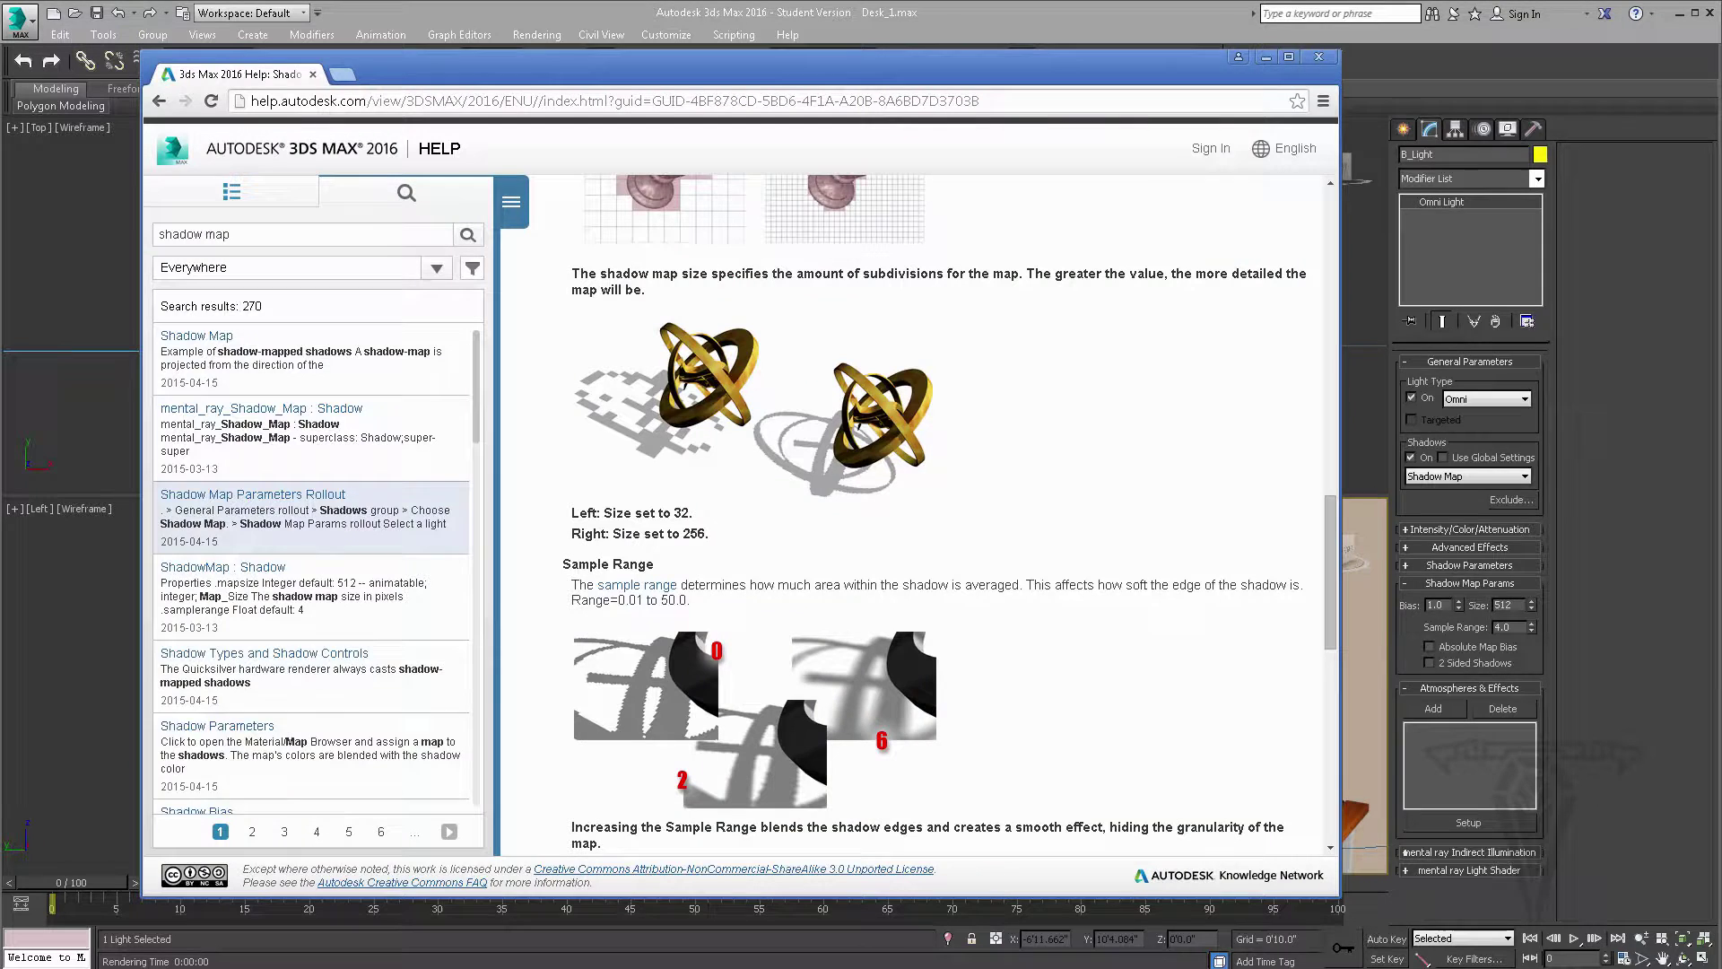
{"action": "scroll", "coordinate": [809, 510], "scroll_direction": "down", "scroll_amount": 1}
{"action": "scroll", "coordinate": [809, 510], "scroll_direction": "up", "scroll_amount": 2}
{"action": "scroll", "coordinate": [809, 514], "scroll_direction": "up", "scroll_amount": 12}
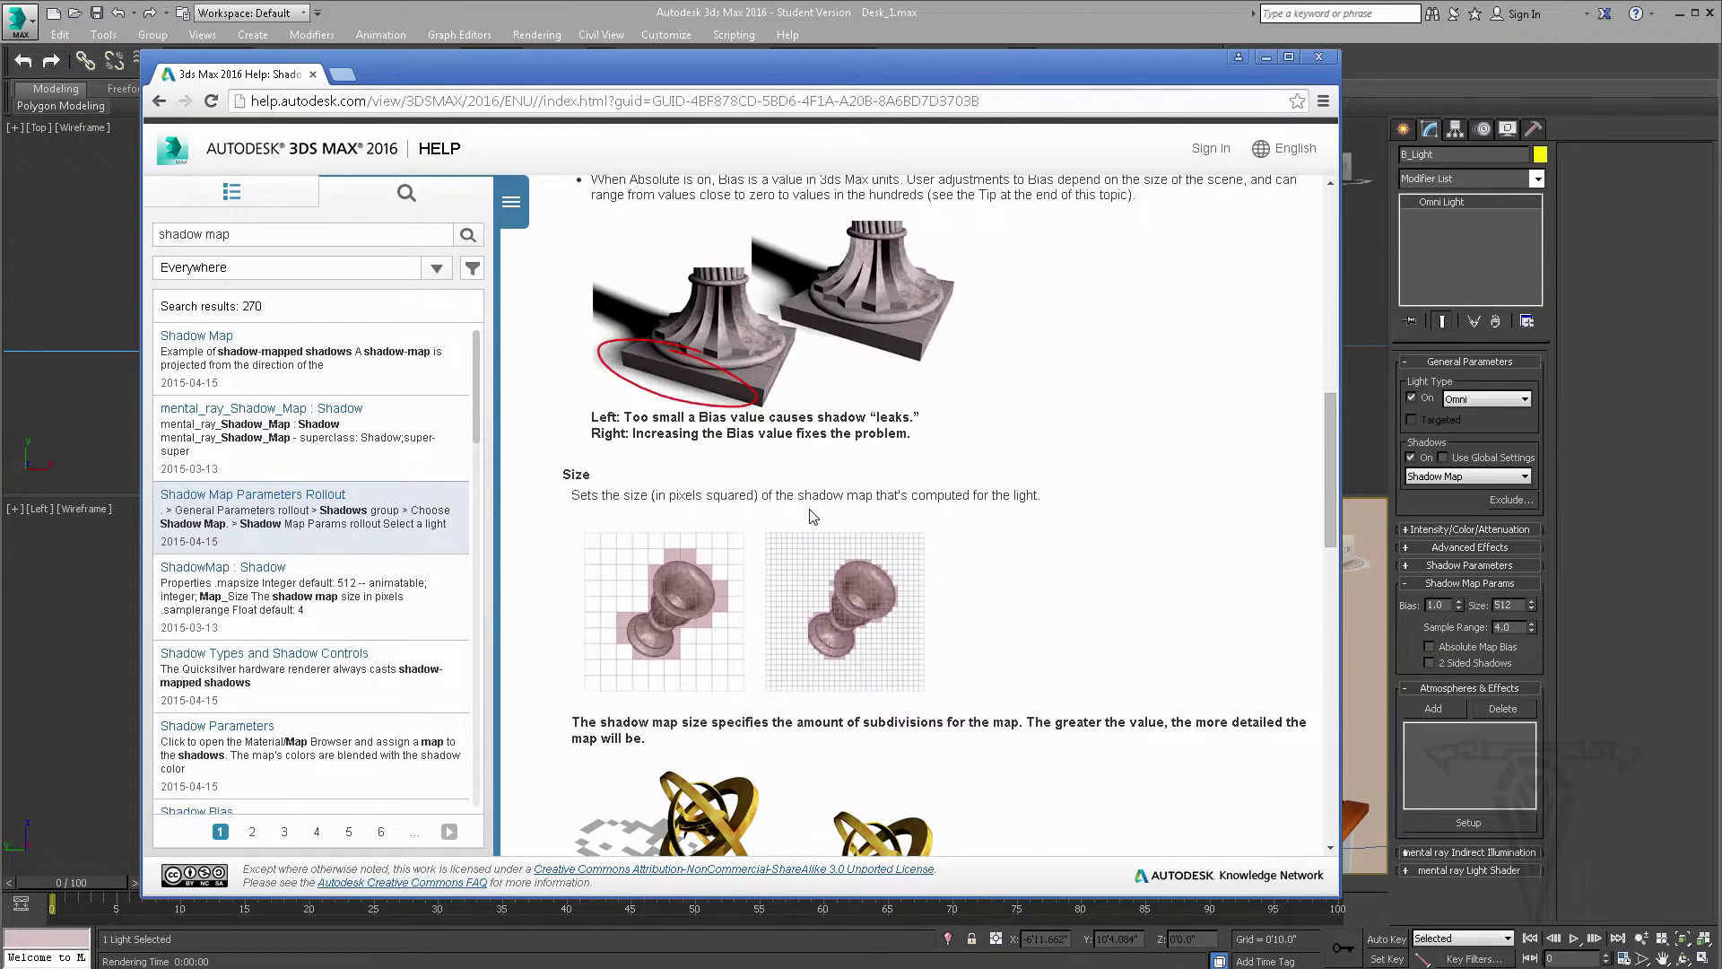
{"action": "scroll", "coordinate": [723, 567], "scroll_direction": "down", "scroll_amount": 1}
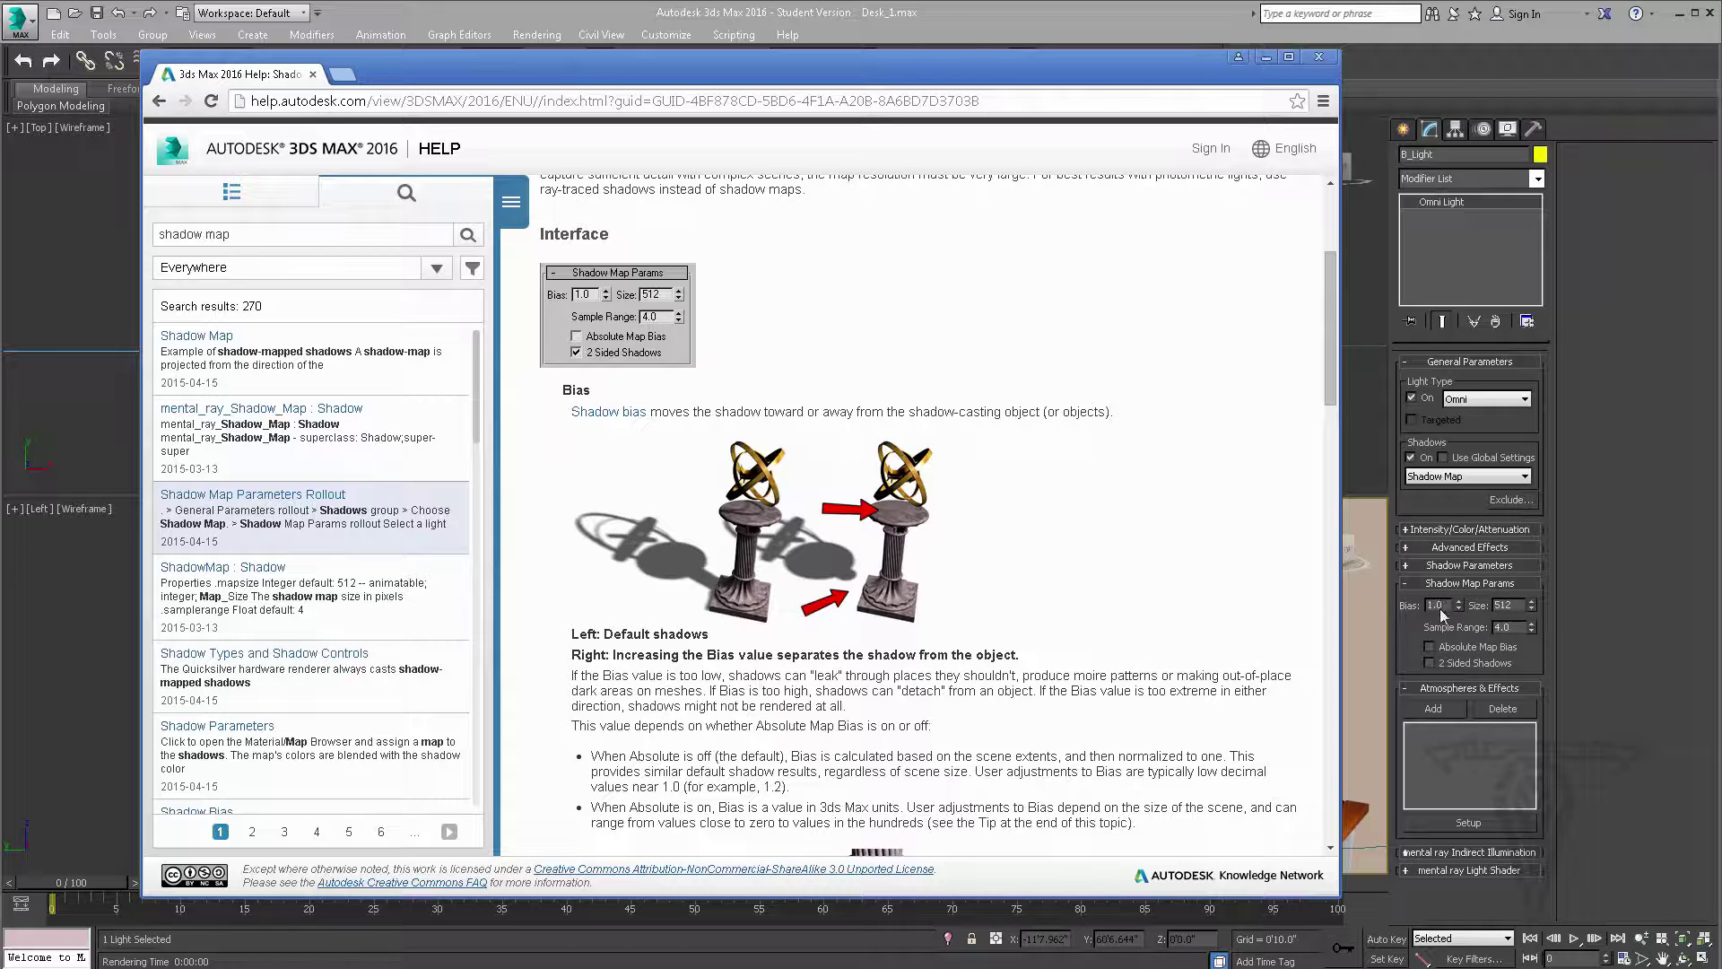
{"action": "scroll", "coordinate": [1032, 642], "scroll_direction": "down", "scroll_amount": 4}
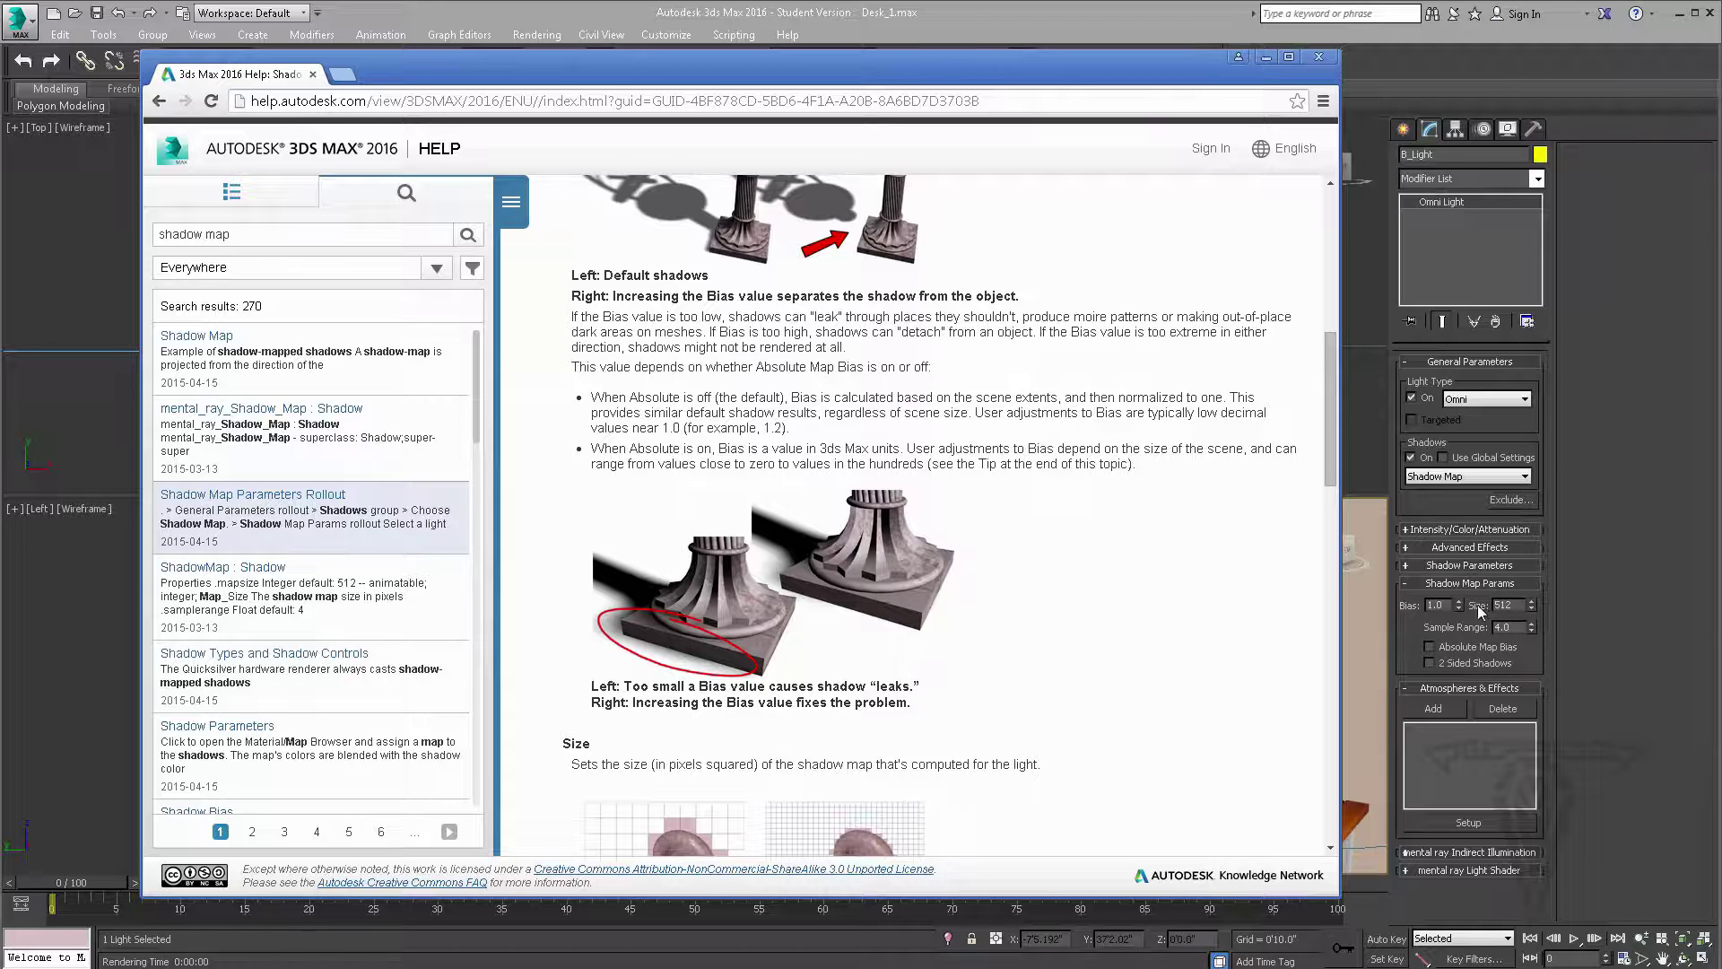
{"action": "scroll", "coordinate": [959, 697], "scroll_direction": "up", "scroll_amount": 2}
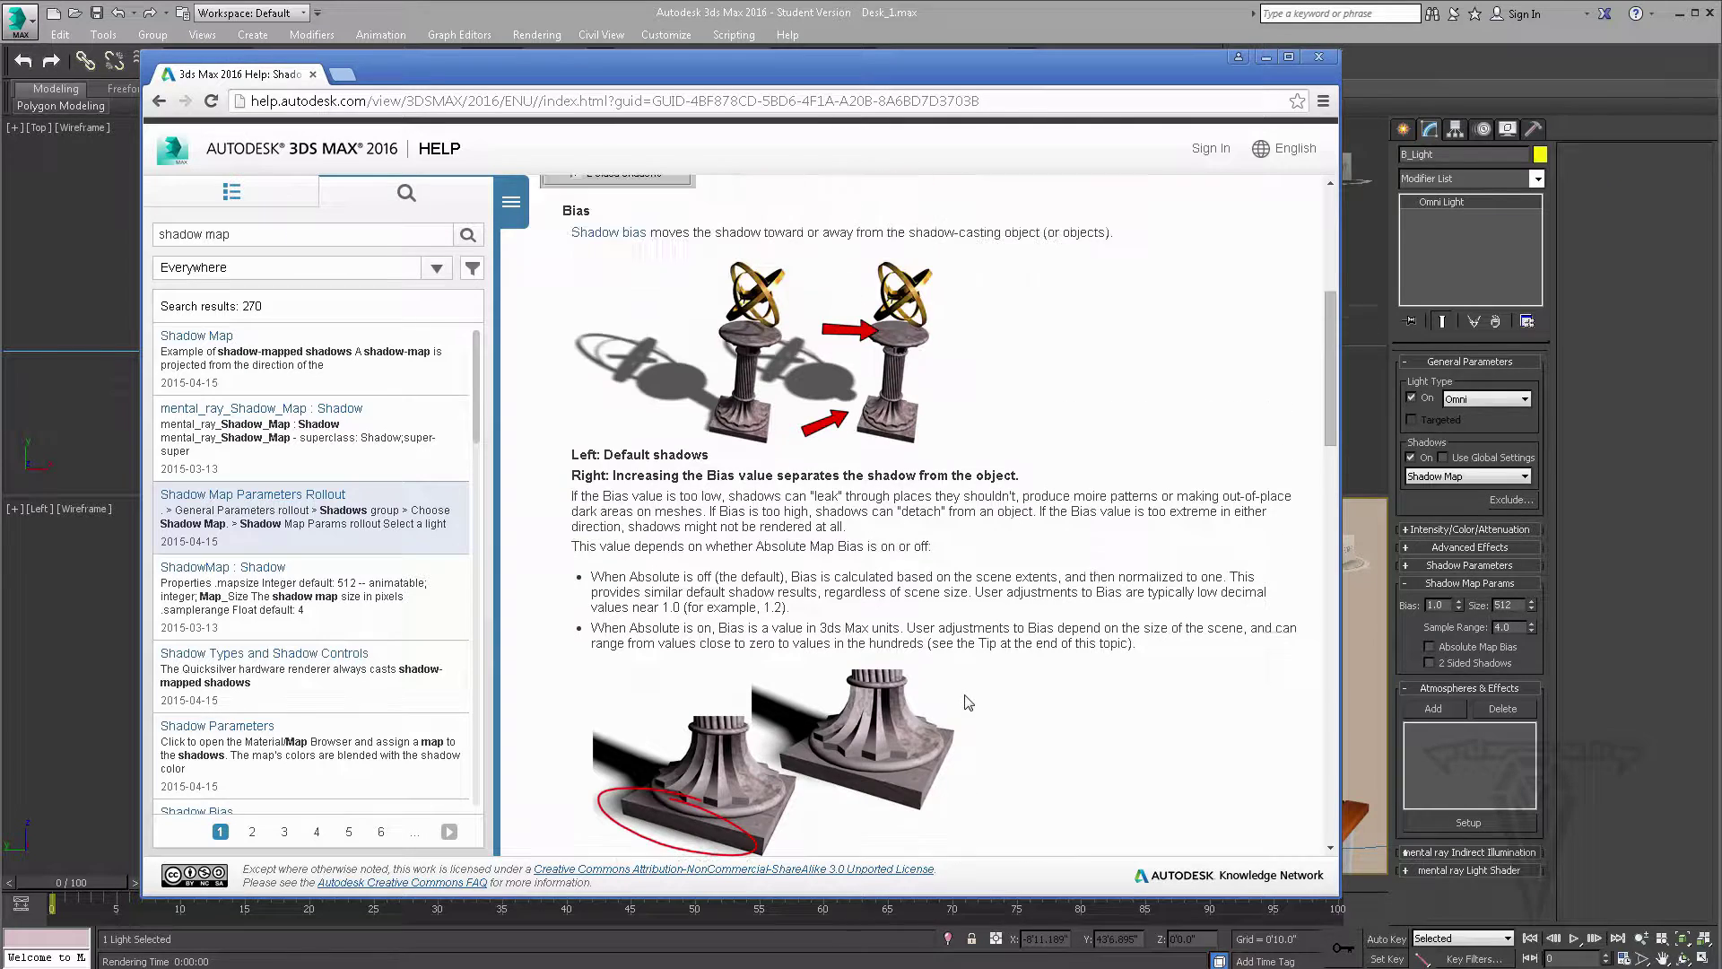
Step: Examine the help topic's Size and Sample Range sections, highlighting the example sizes, and return to 3ds Max
{"action": "scroll", "coordinate": [959, 698], "scroll_direction": "down", "scroll_amount": 2}
{"action": "scroll", "coordinate": [959, 698], "scroll_direction": "down", "scroll_amount": 5}
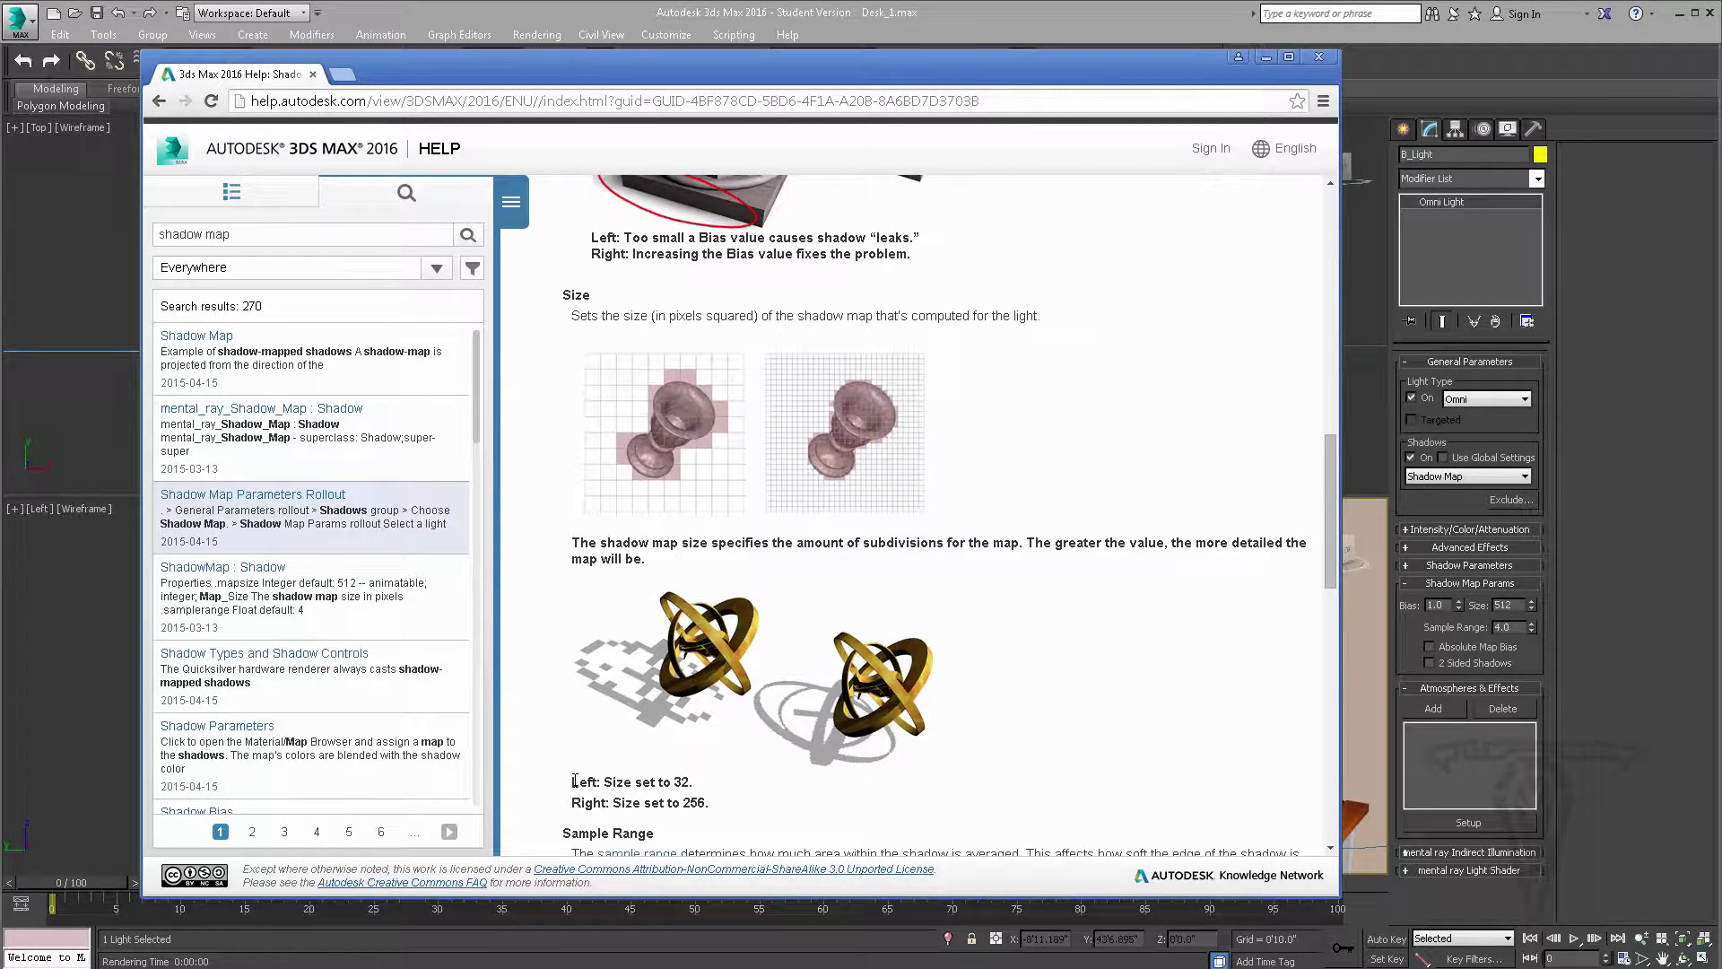
{"action": "left_click_drag", "start_coordinate": [574, 781], "coordinate": [719, 783]}
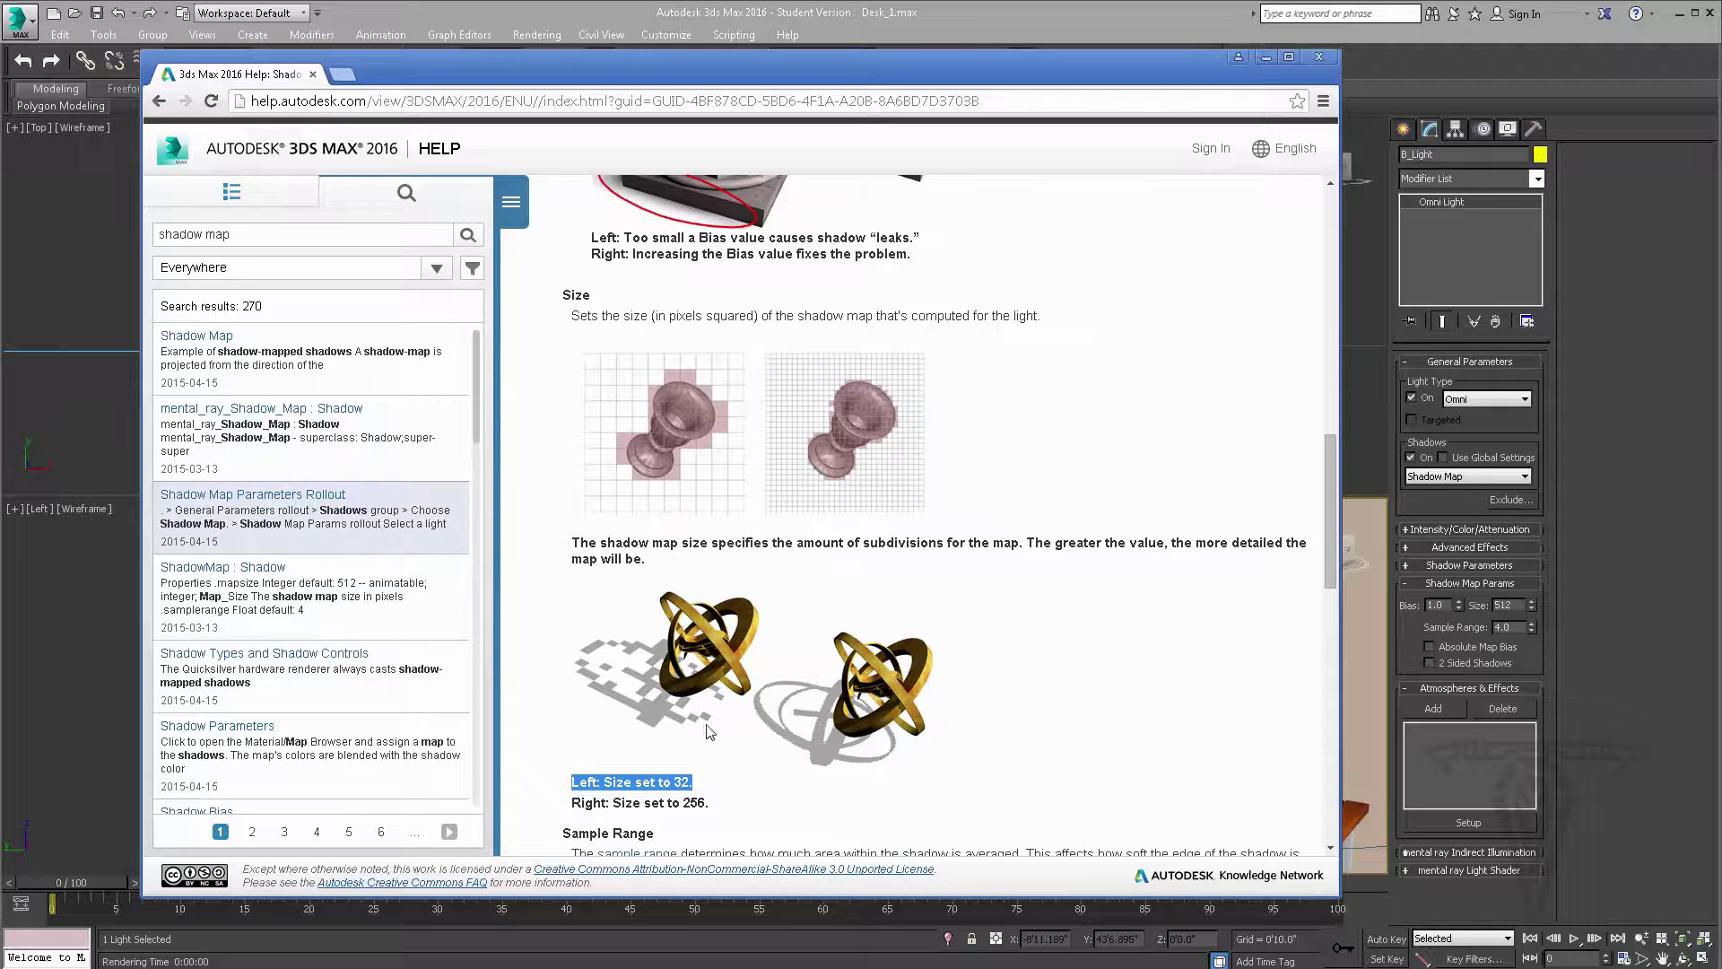
{"action": "left_click_drag", "start_coordinate": [625, 803], "coordinate": [721, 802]}
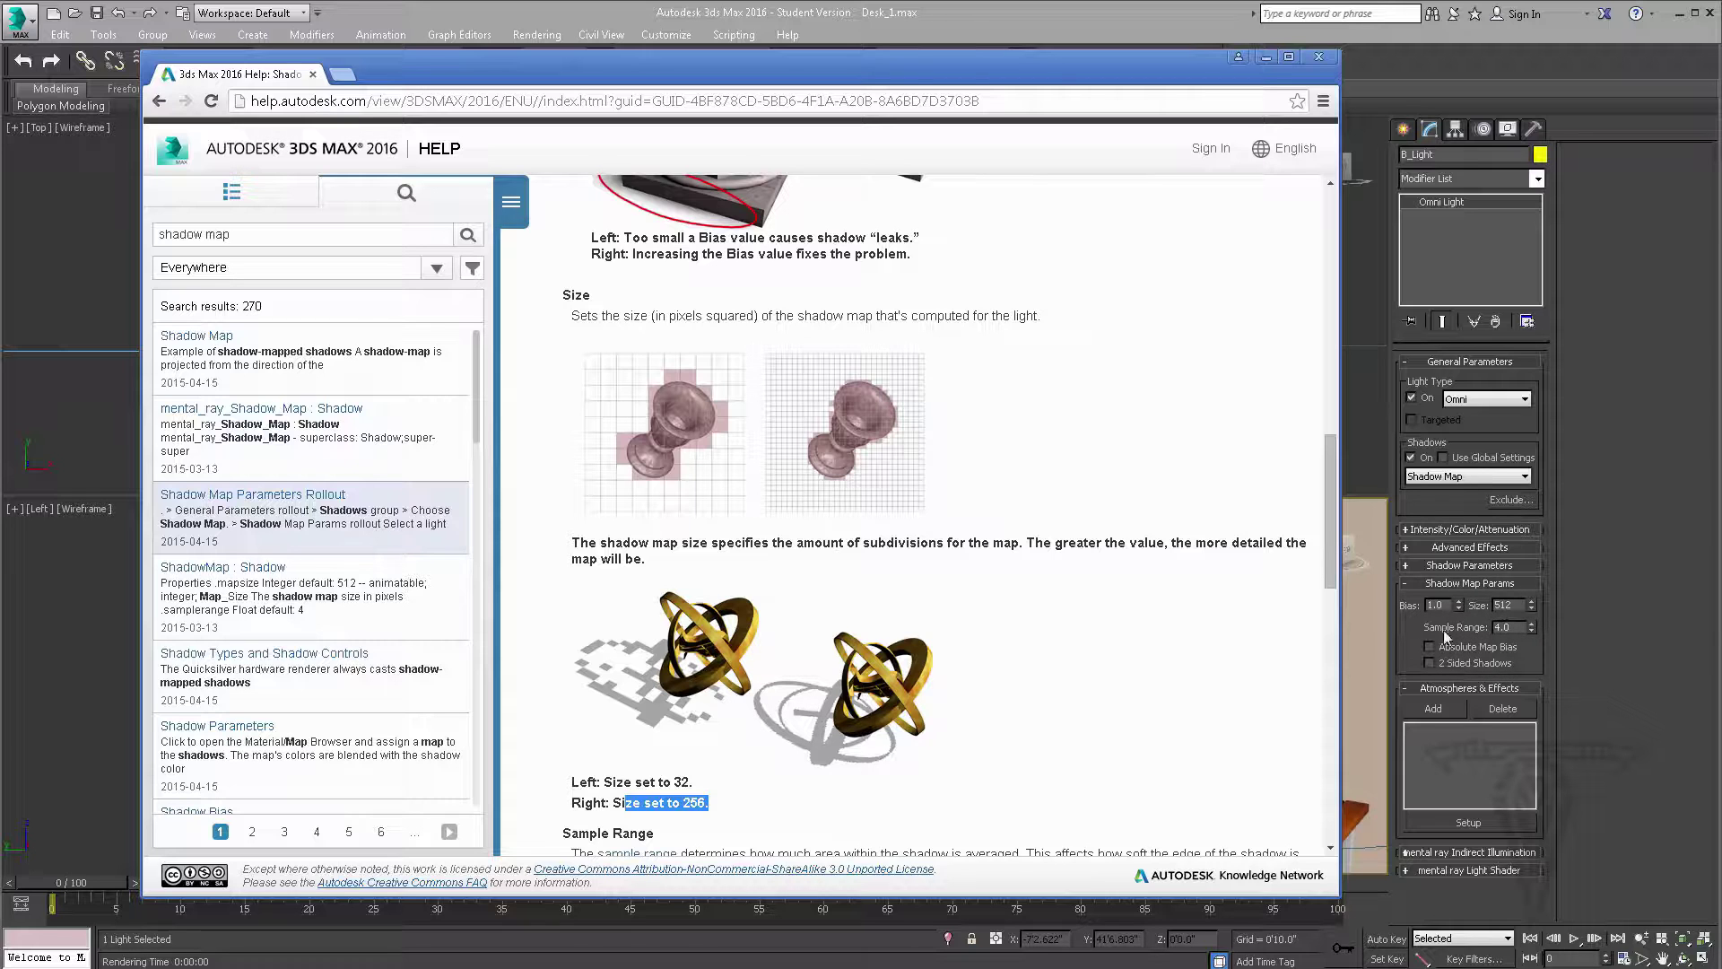
{"action": "scroll", "coordinate": [875, 729], "scroll_direction": "down", "scroll_amount": 3}
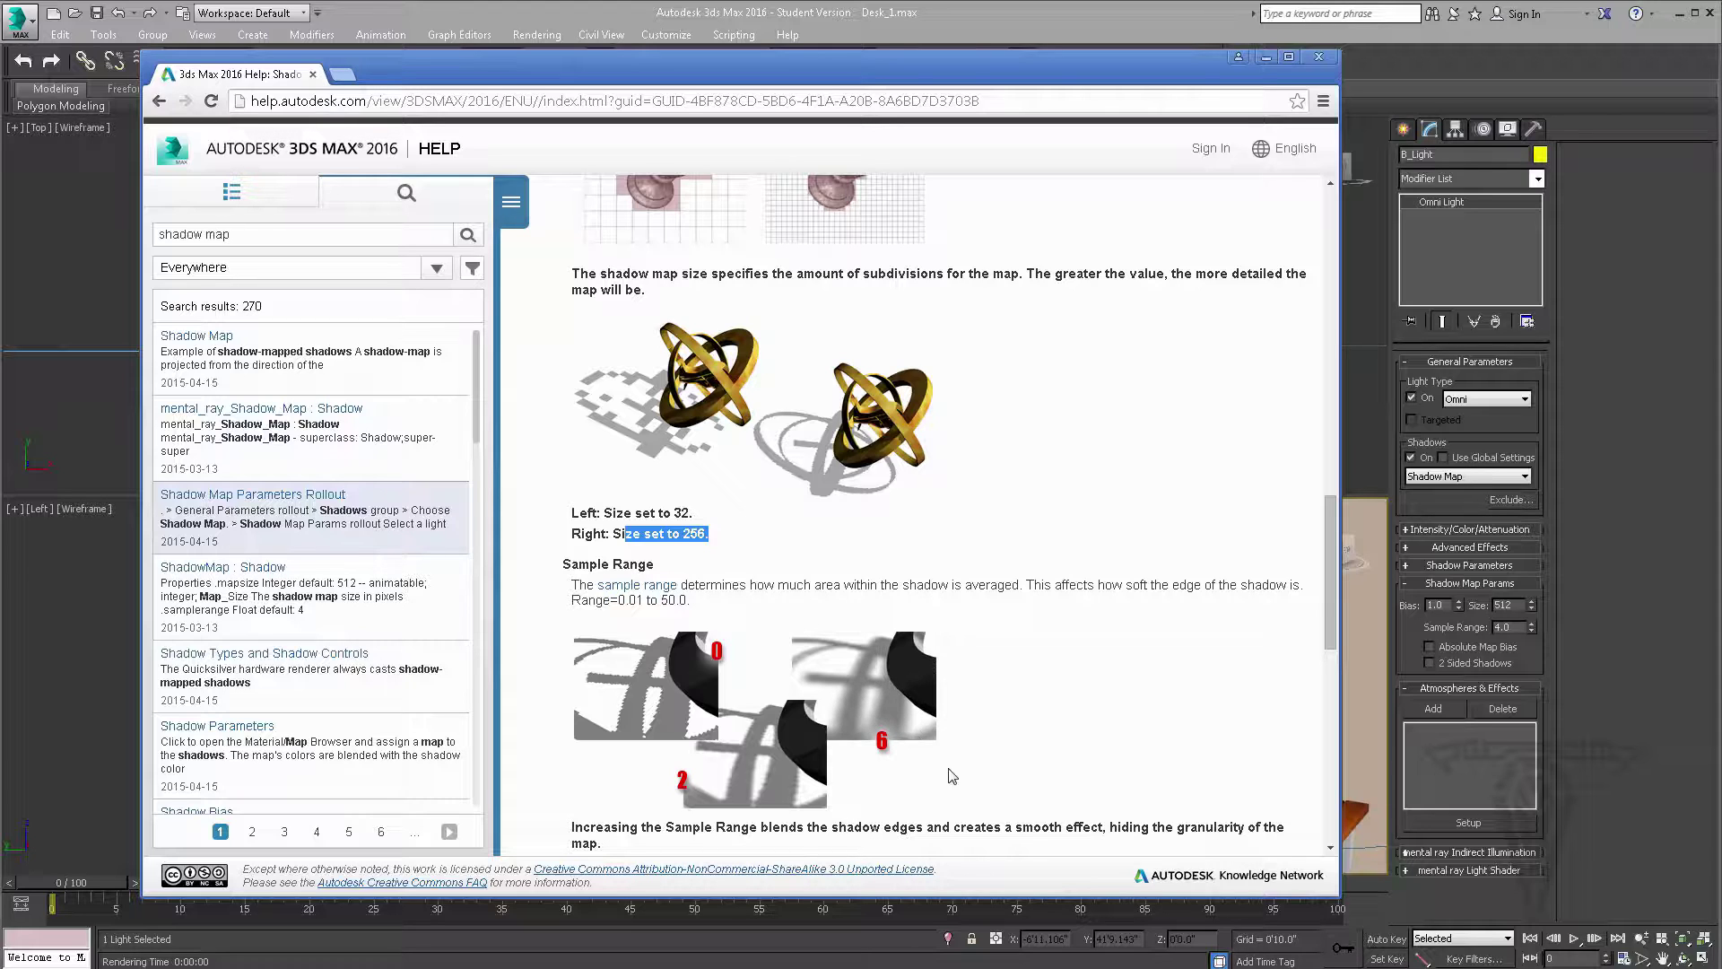
{"action": "scroll", "coordinate": [879, 723], "scroll_direction": "down", "scroll_amount": 1}
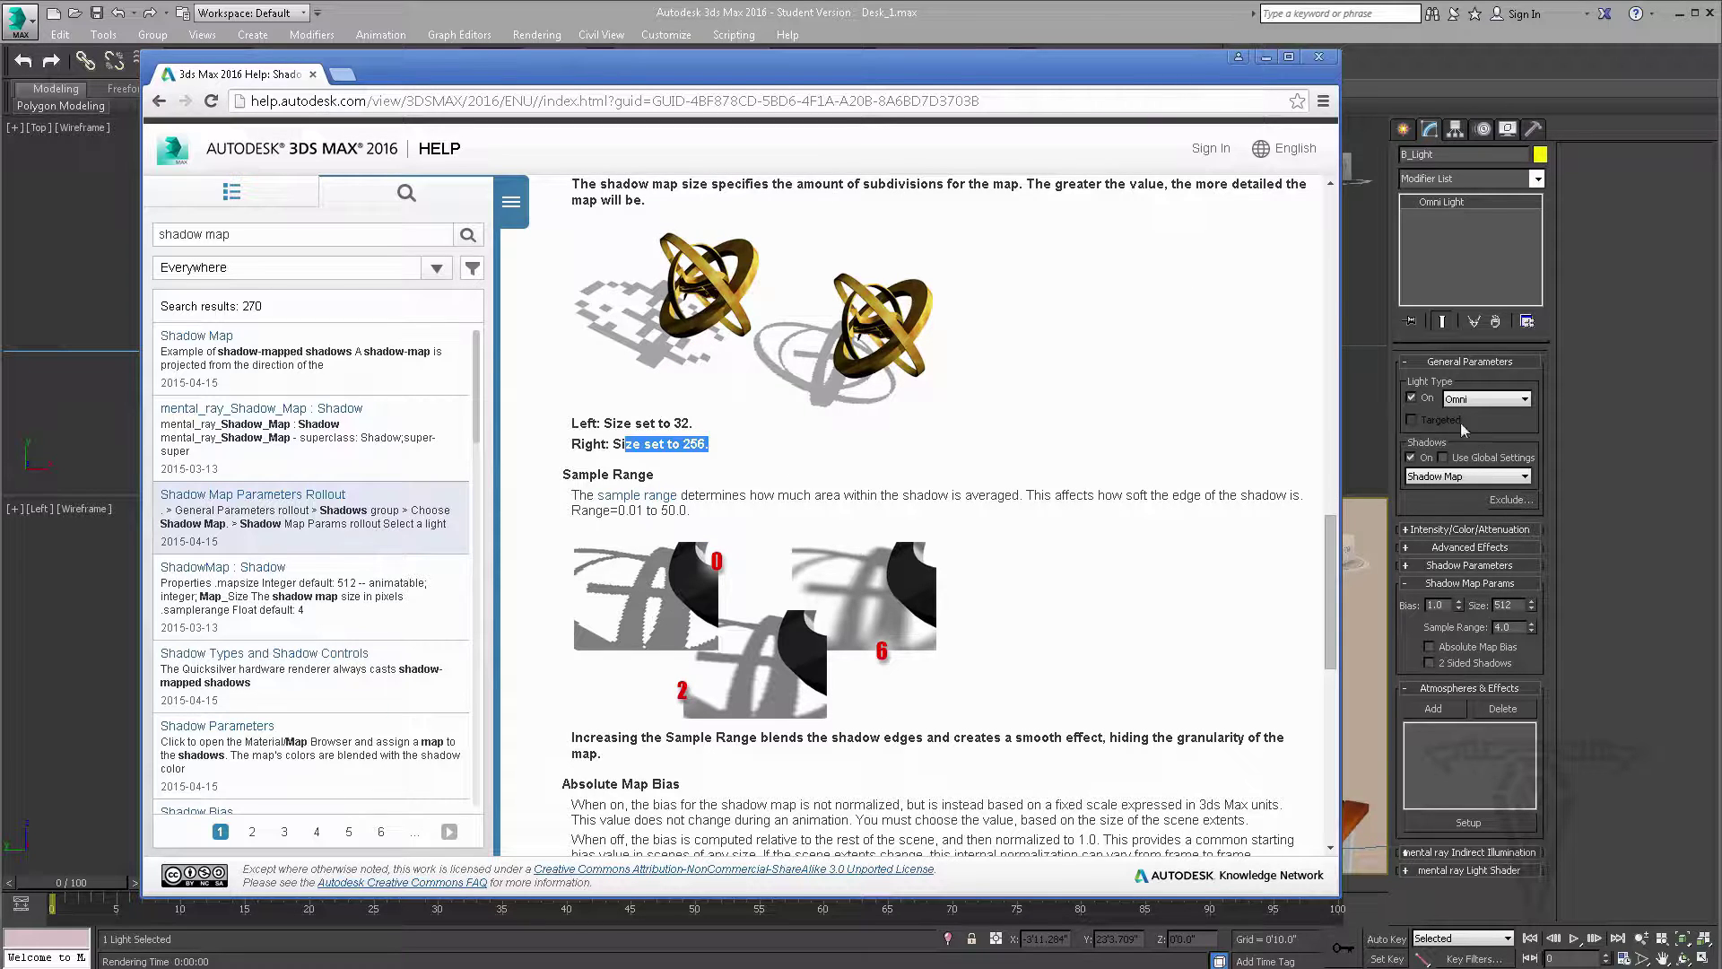
{"action": "left_click", "coordinate": [1267, 57]}
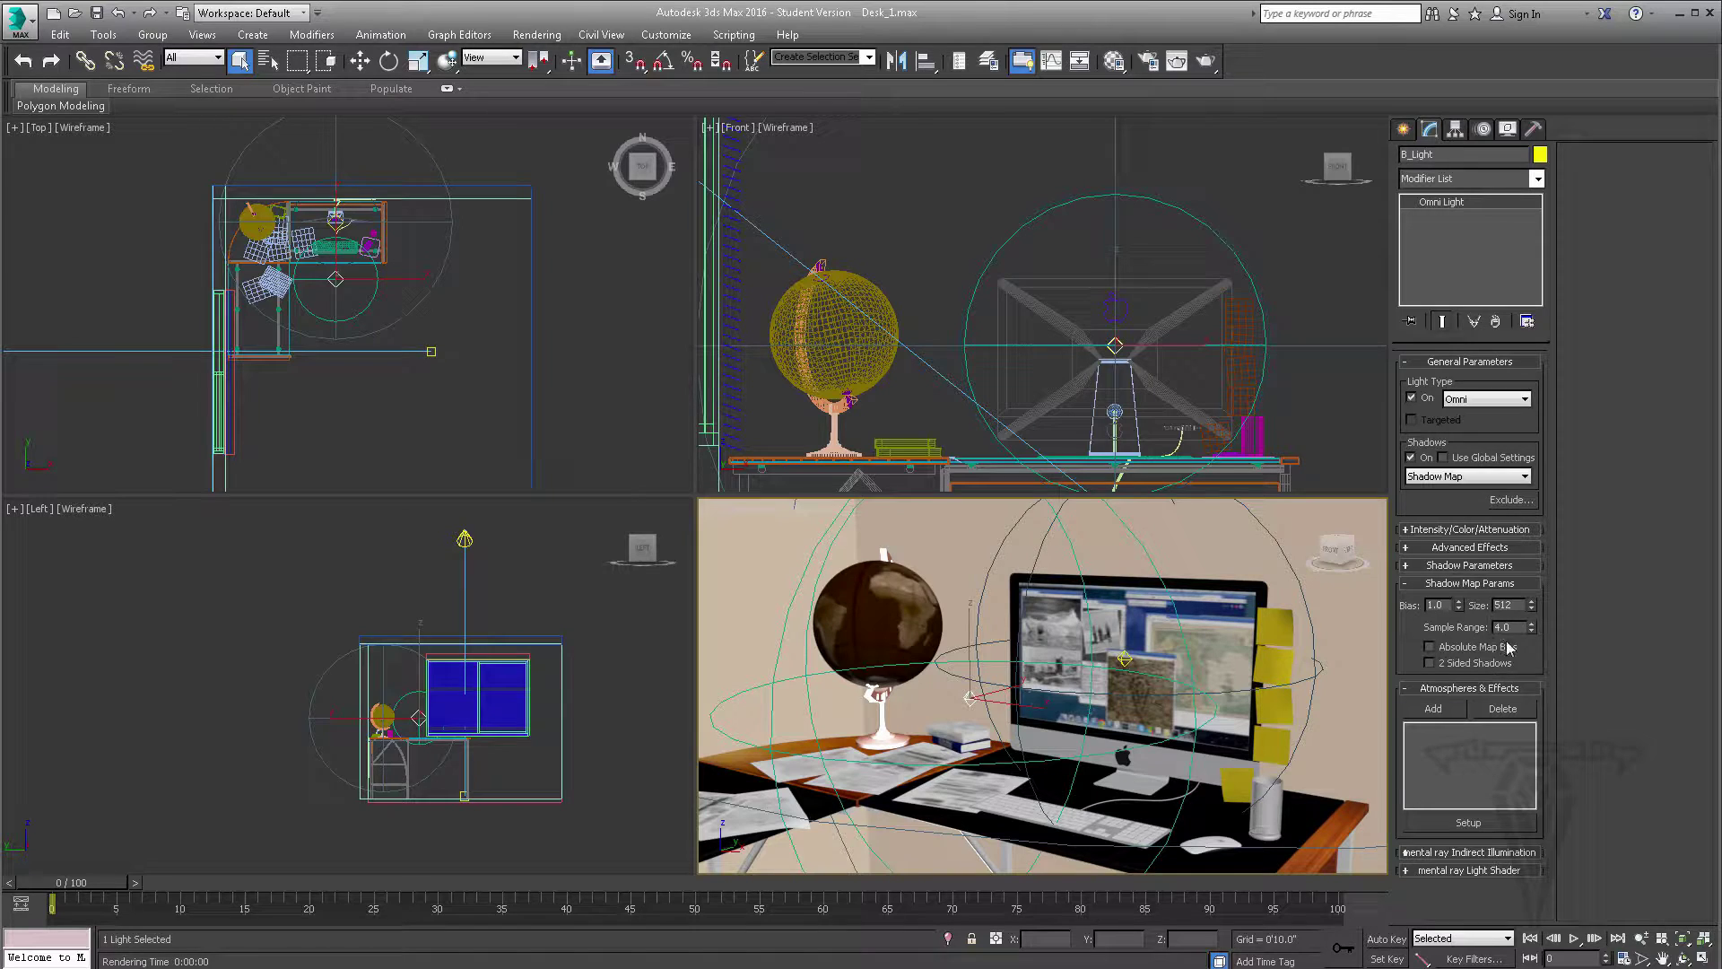
Step: Set B_Light's shadow map size to 1024 and its sample range to 8
{"action": "double_click", "coordinate": [1503, 604]}
{"action": "type", "text": "1024"}
{"action": "key", "text": "Return"}
{"action": "double_click", "coordinate": [1516, 626]}
{"action": "type", "text": "8"}
{"action": "key", "text": "Return"}
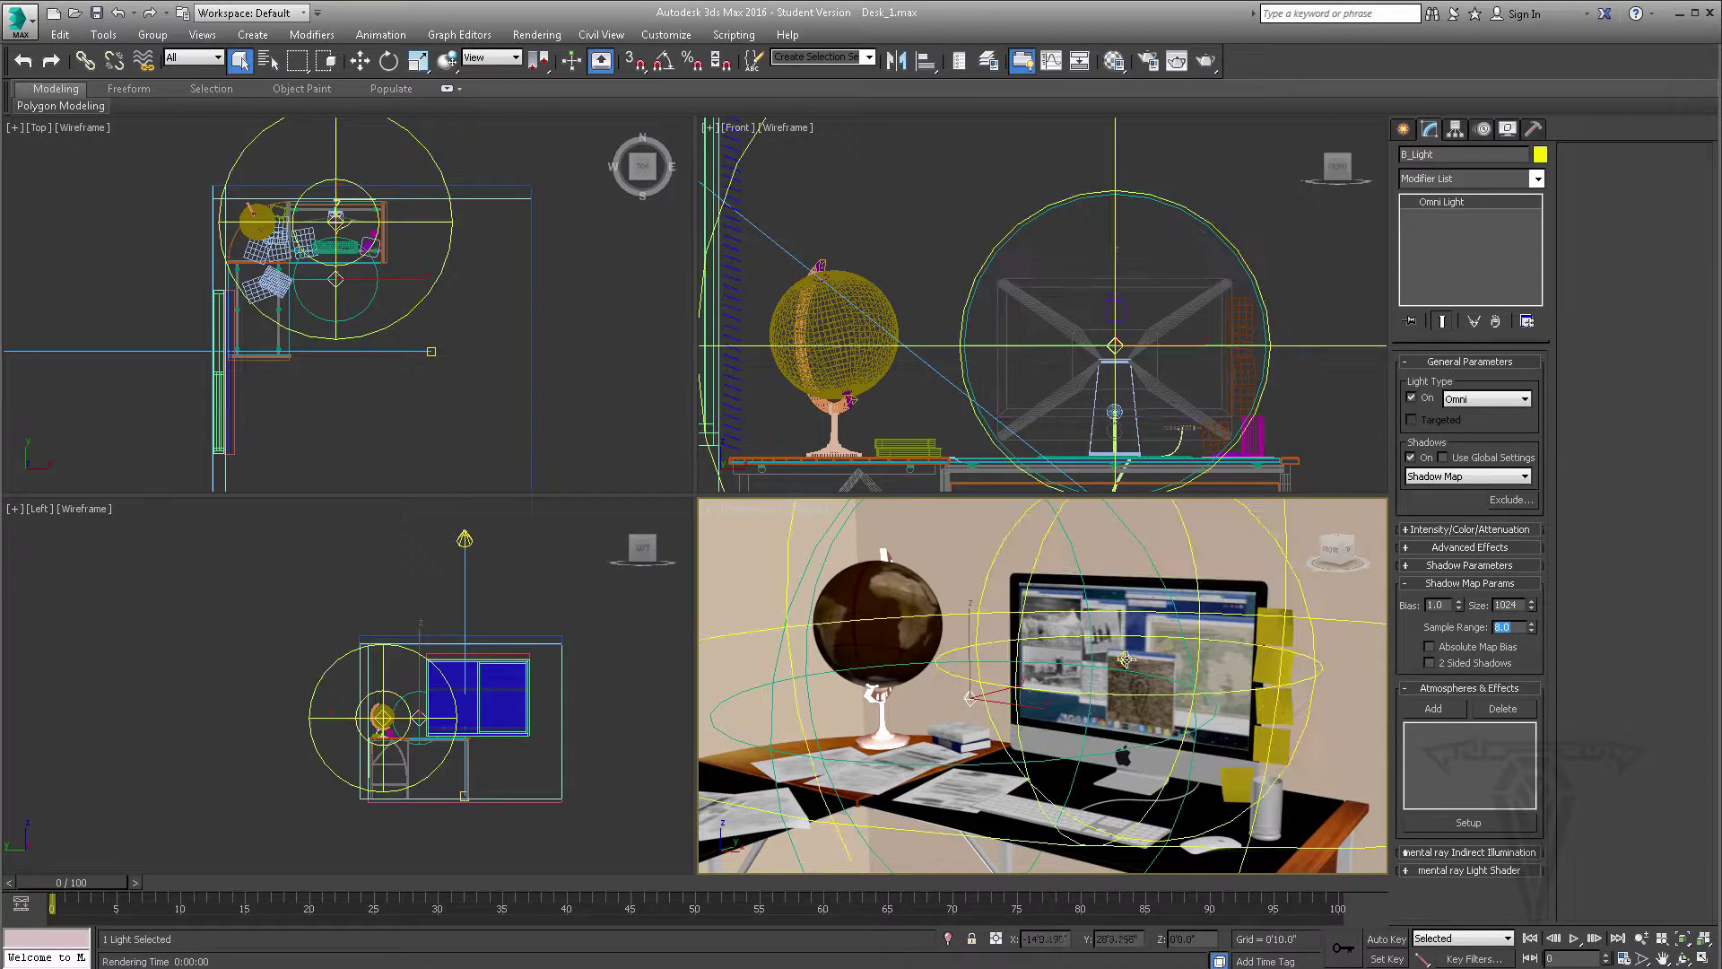
Step: Set M_Light's shadow map size to 1024 and sample range to 8, and test-render the Perspective view, closing the render
{"action": "left_click", "coordinate": [1123, 659]}
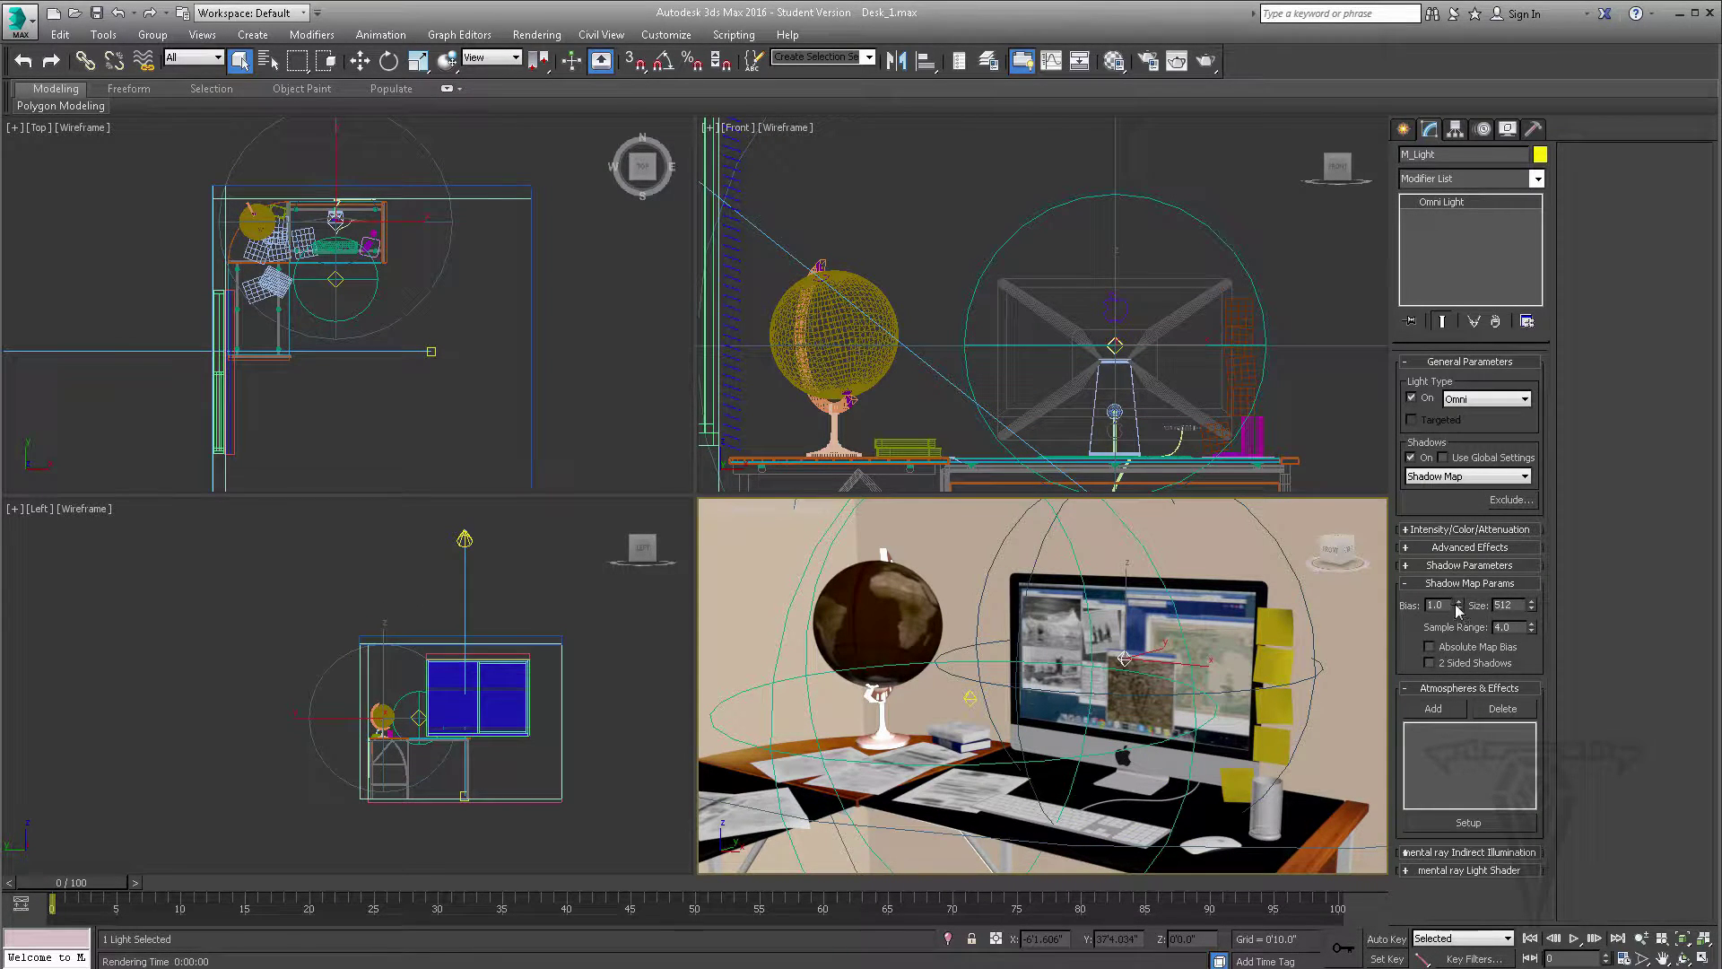
{"action": "left_click_drag", "start_coordinate": [1512, 605], "coordinate": [1412, 610]}
{"action": "type", "text": "1024"}
{"action": "left_click", "coordinate": [1205, 61]}
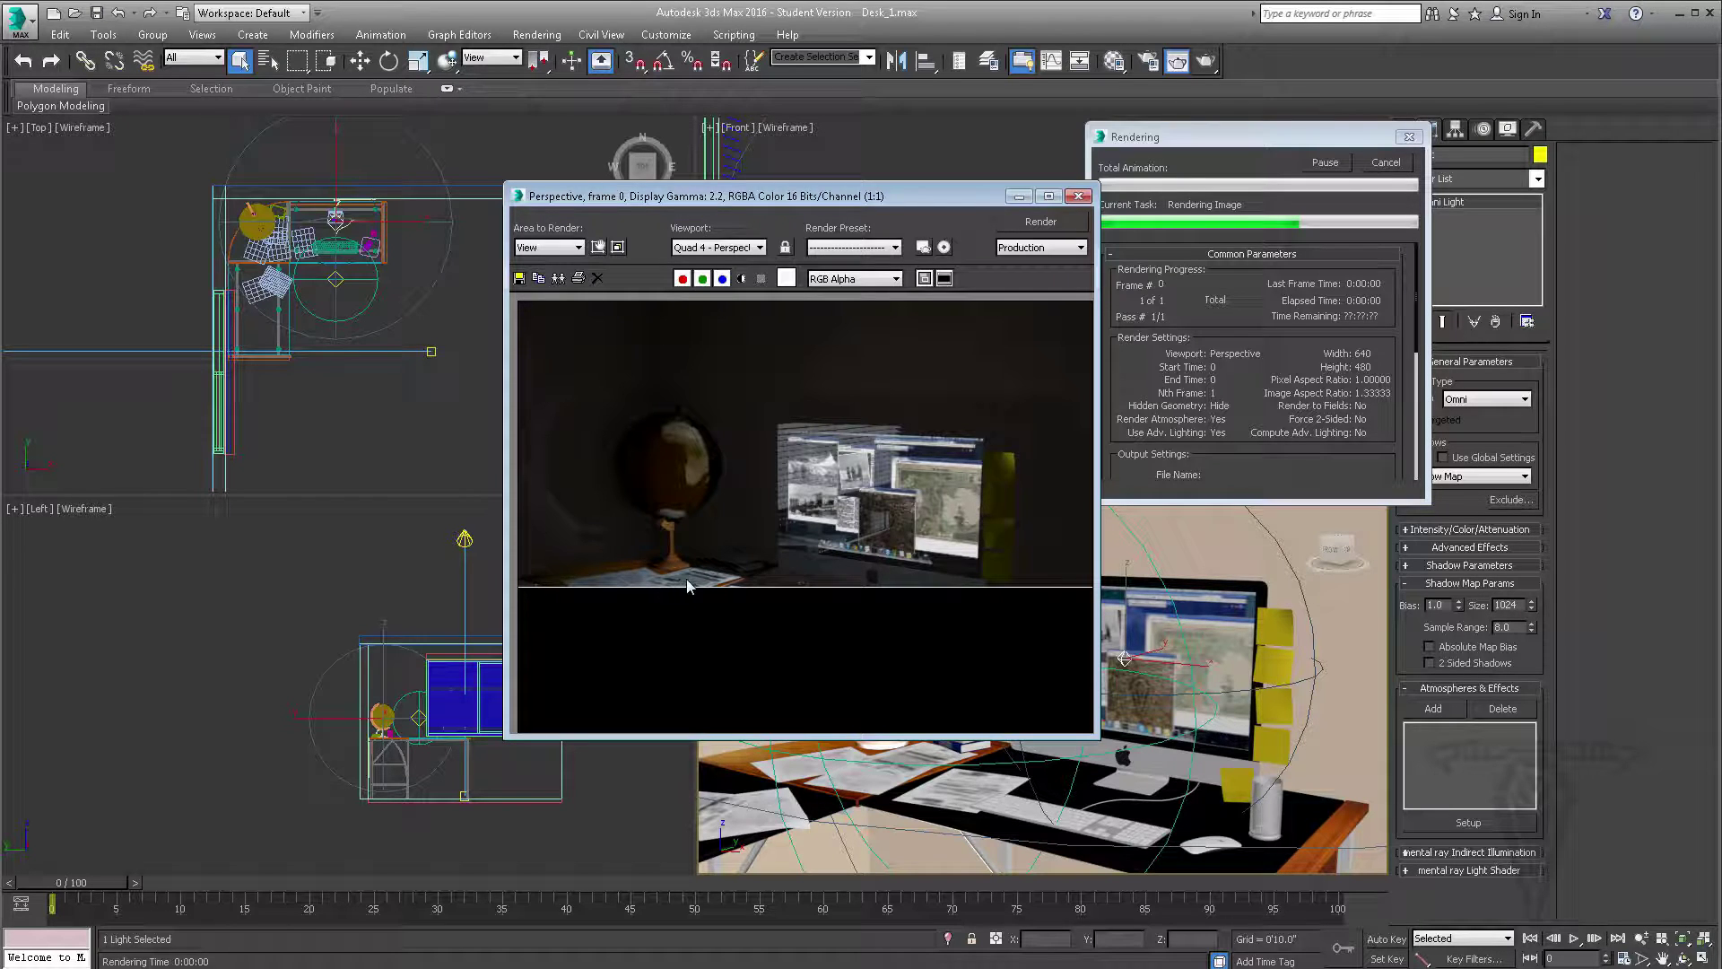
{"action": "left_click", "coordinate": [1390, 164]}
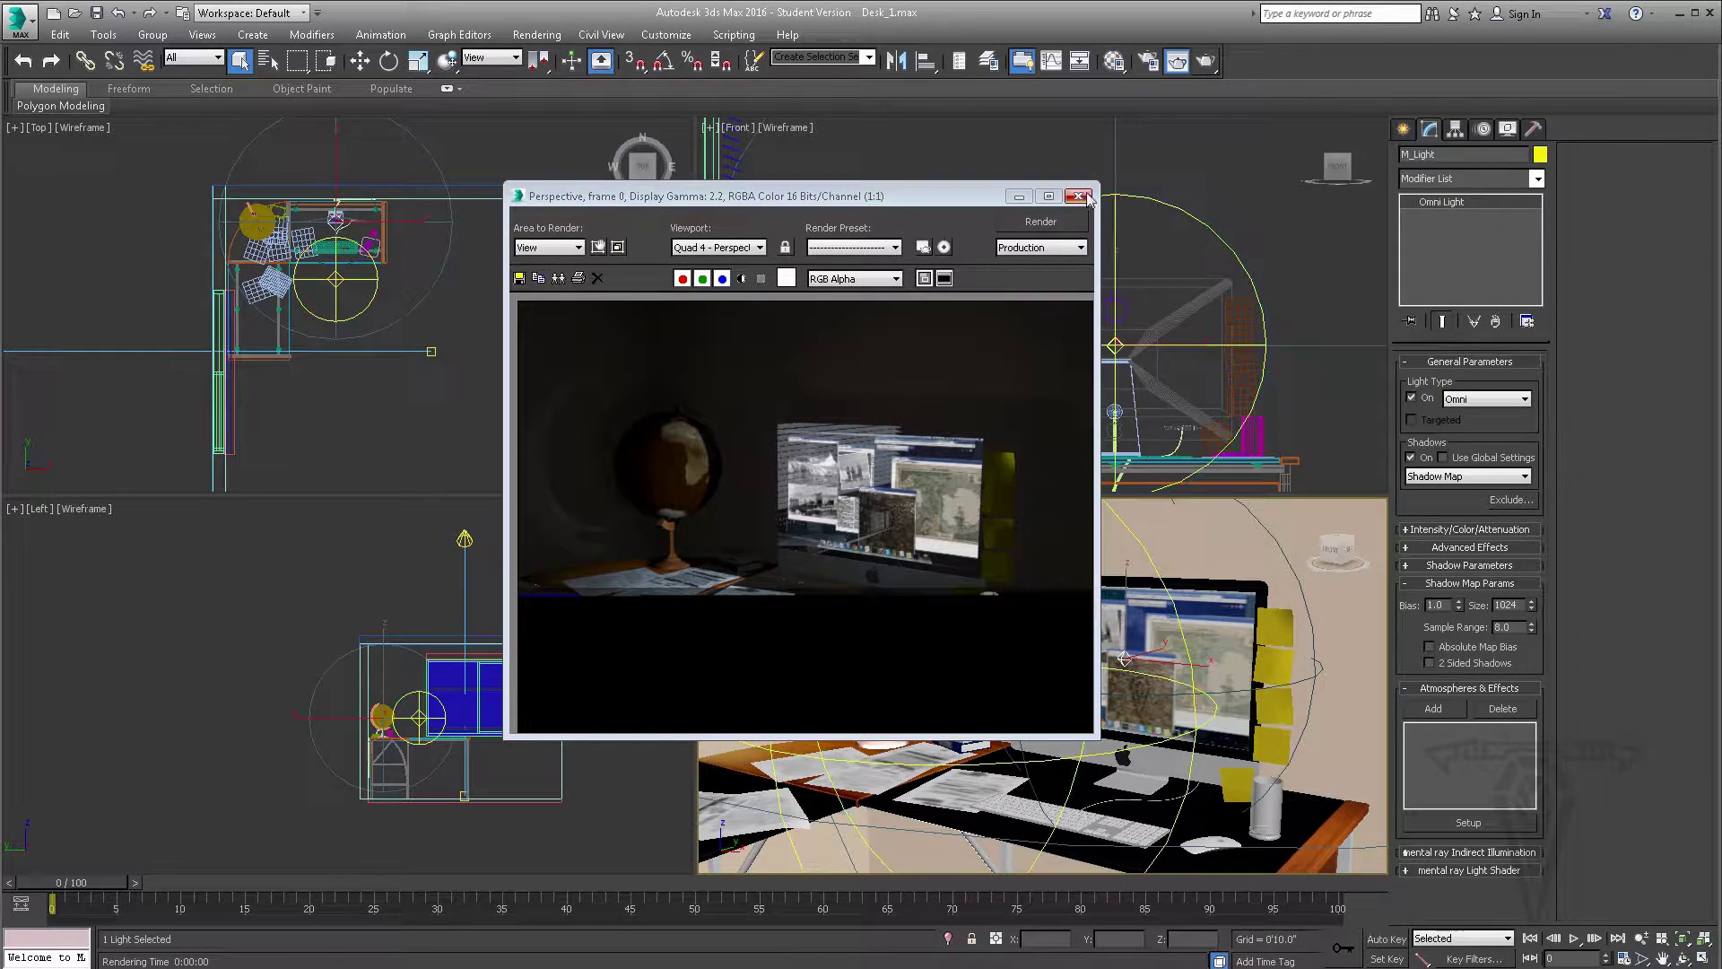
{"action": "left_click", "coordinate": [1078, 196]}
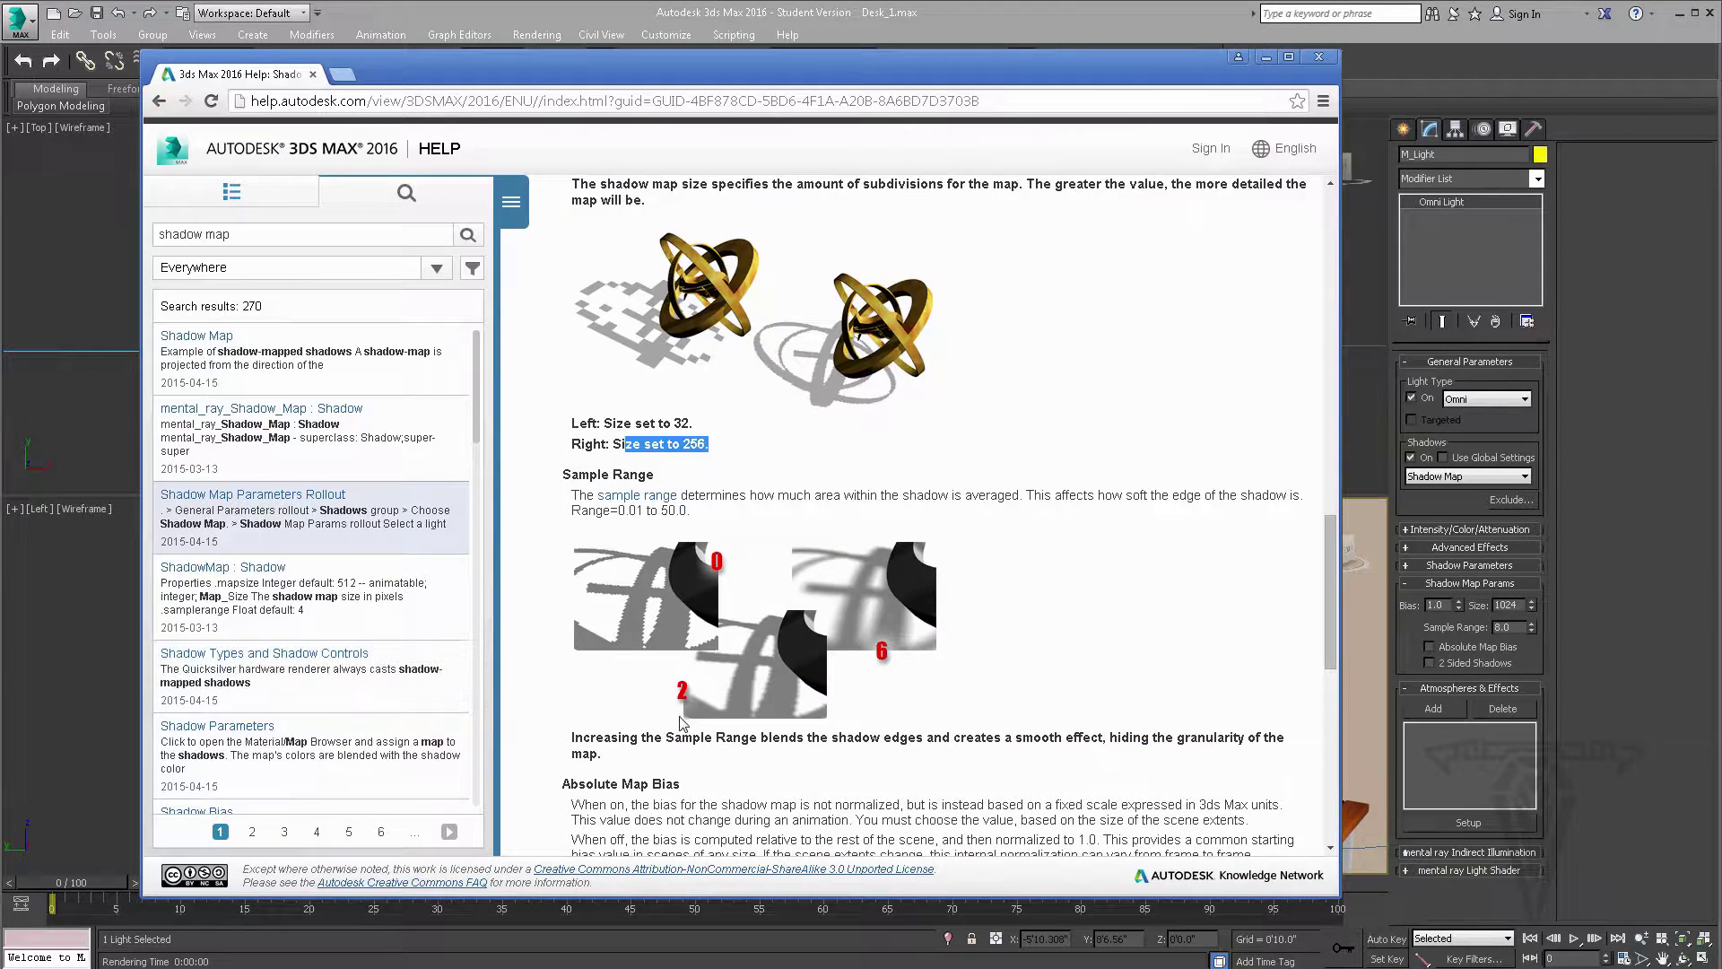
Step: Read the help sections on Absolute Map Bias and 2-Sided Shadows, and return to 3ds Max, collapsing M_Light's shadow map parameters
{"action": "scroll", "coordinate": [681, 721], "scroll_direction": "up", "scroll_amount": 4}
{"action": "scroll", "coordinate": [682, 720], "scroll_direction": "down", "scroll_amount": 5}
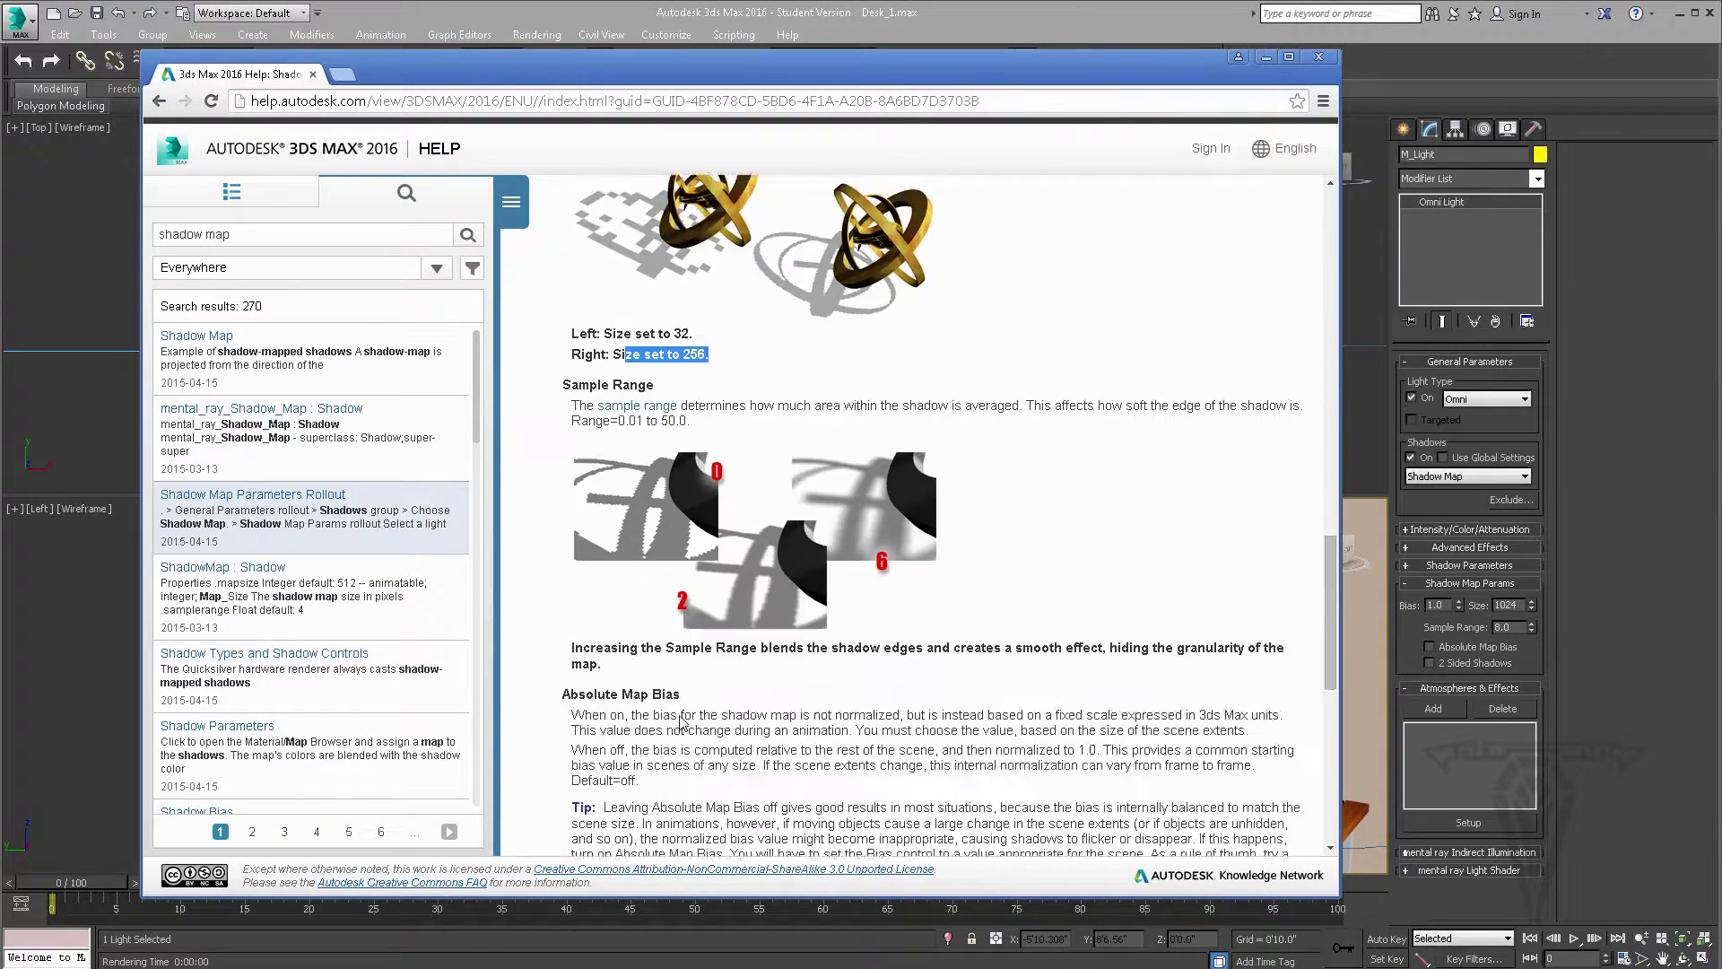
{"action": "scroll", "coordinate": [682, 721], "scroll_direction": "down", "scroll_amount": 6}
{"action": "scroll", "coordinate": [686, 700], "scroll_direction": "up", "scroll_amount": 1}
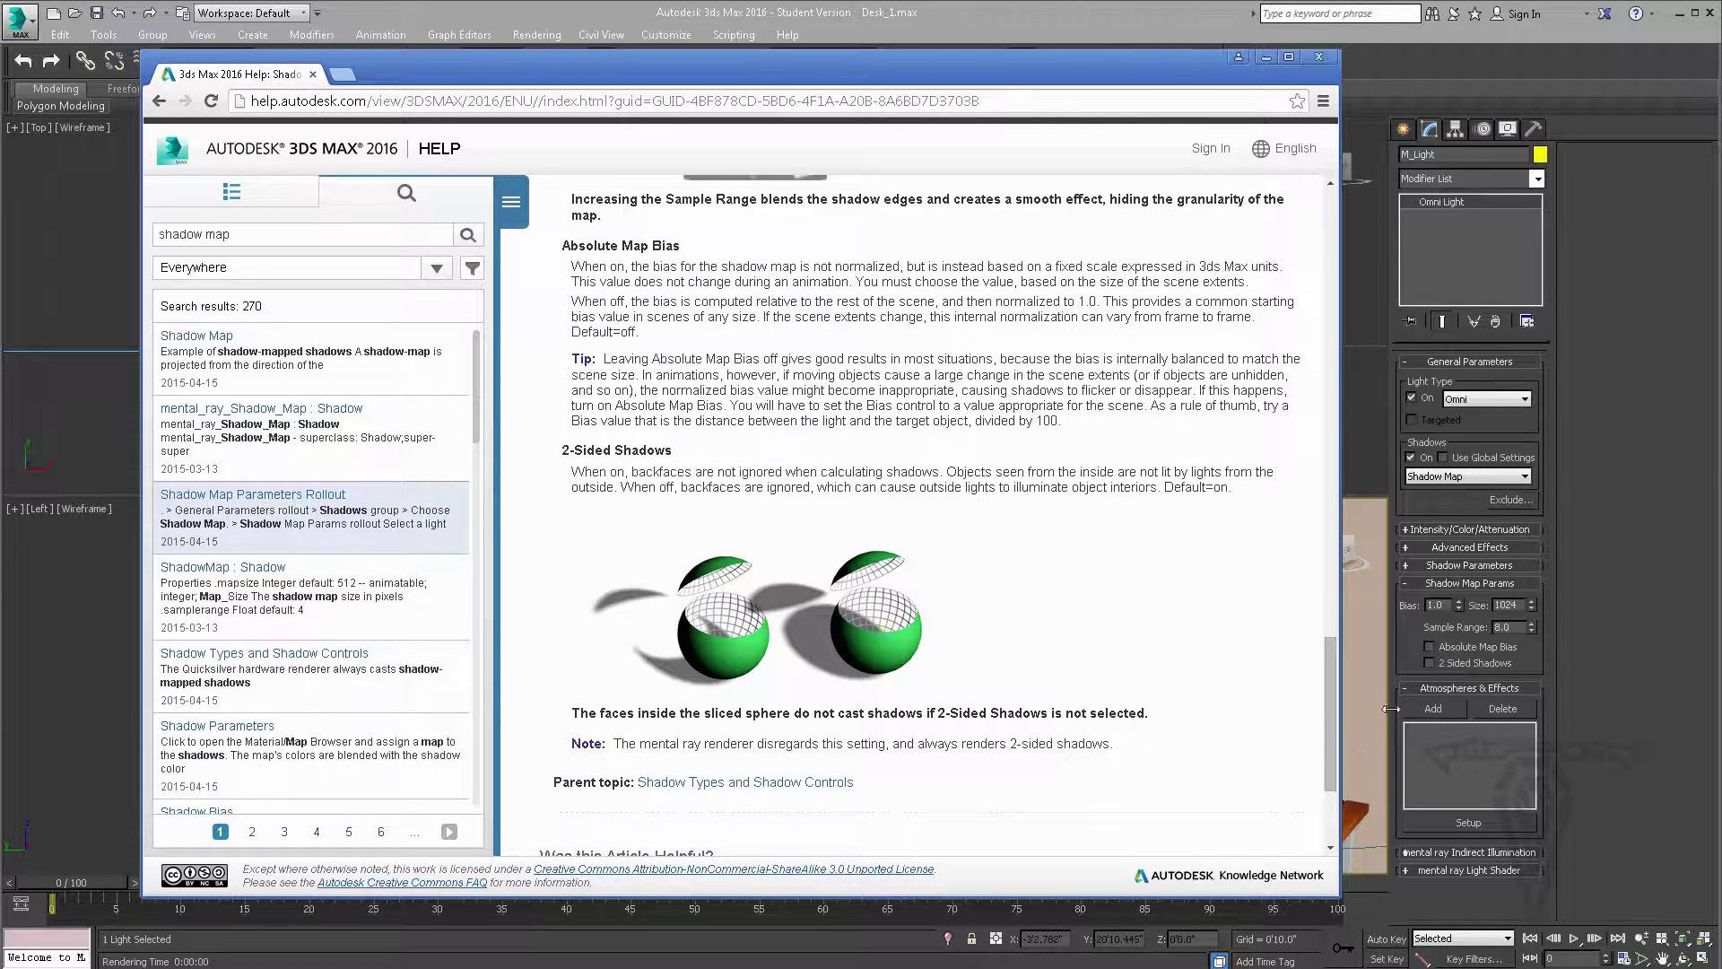
{"action": "left_click", "coordinate": [1264, 59]}
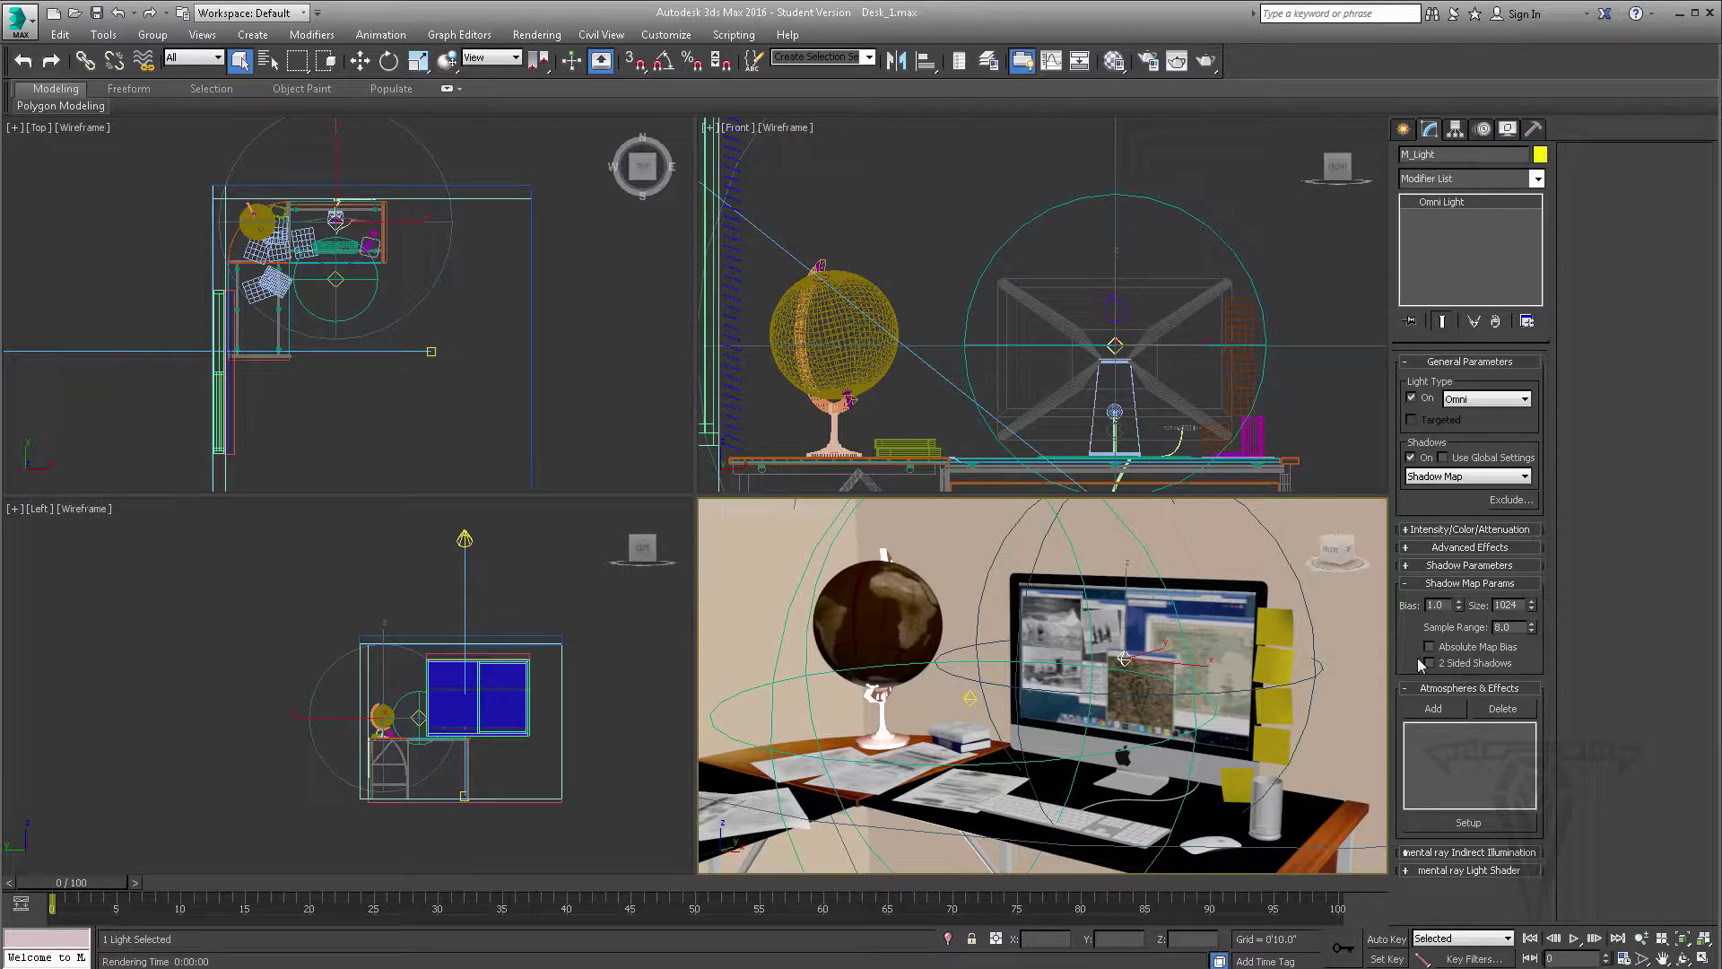
{"action": "left_click", "coordinate": [1453, 584]}
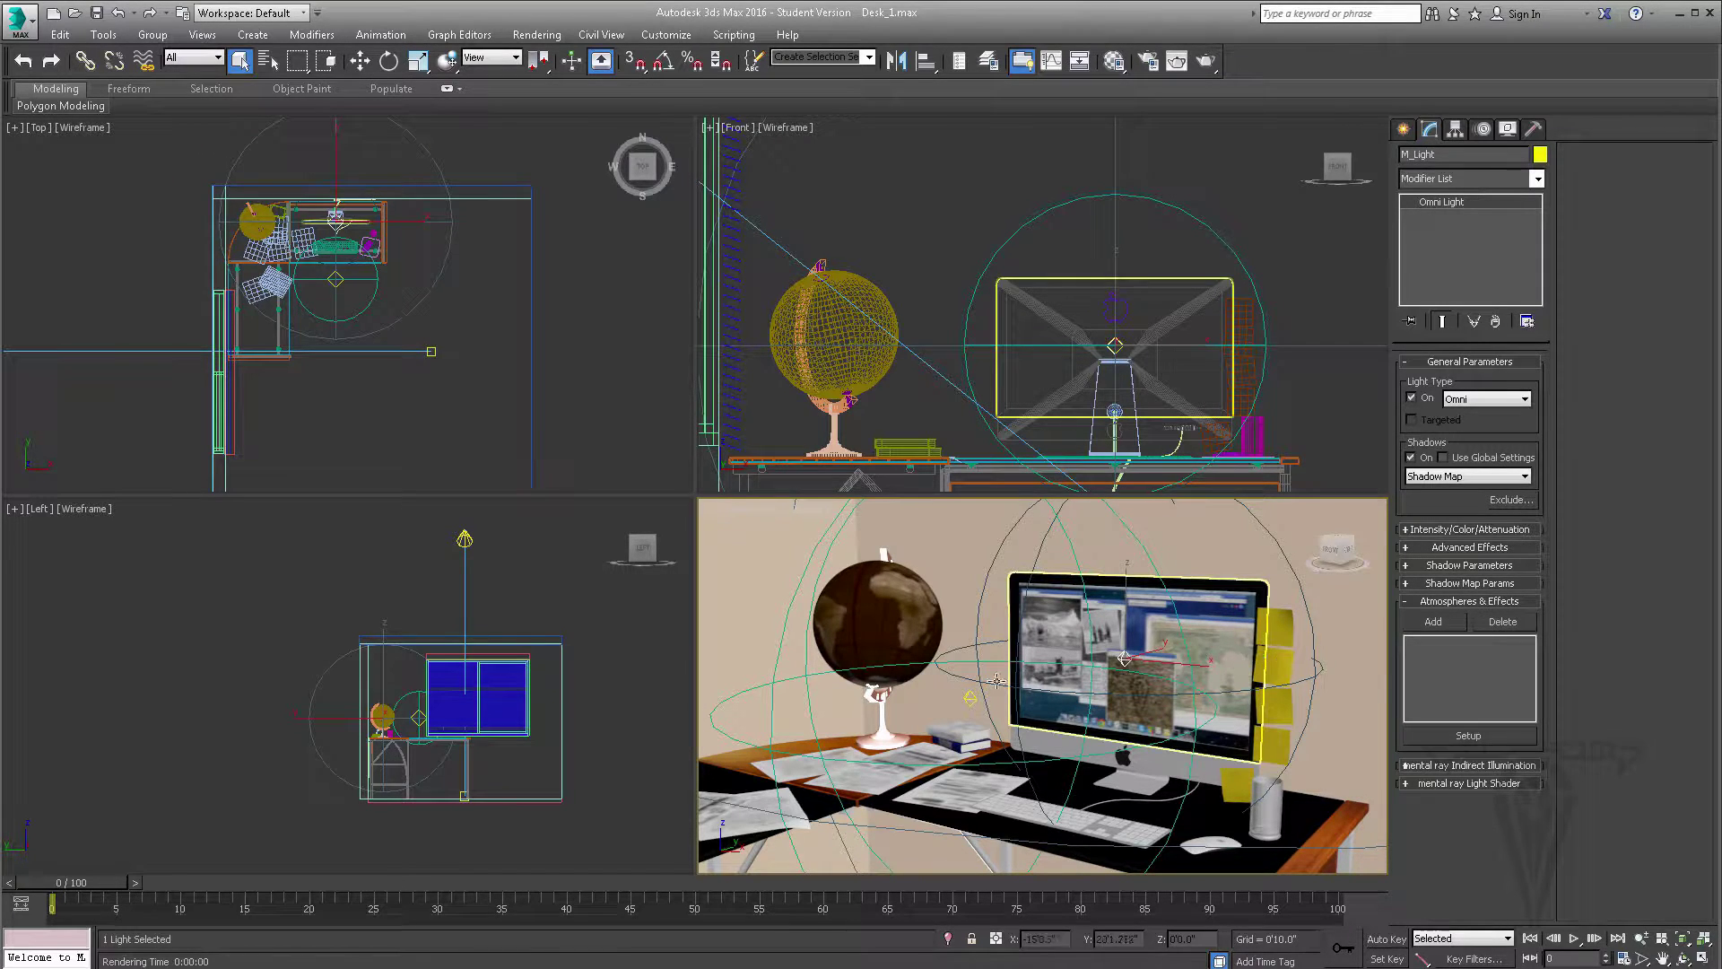
Step: Review the atmospheres and effects that can be added to B_Light without adding any
{"action": "left_click", "coordinate": [970, 697]}
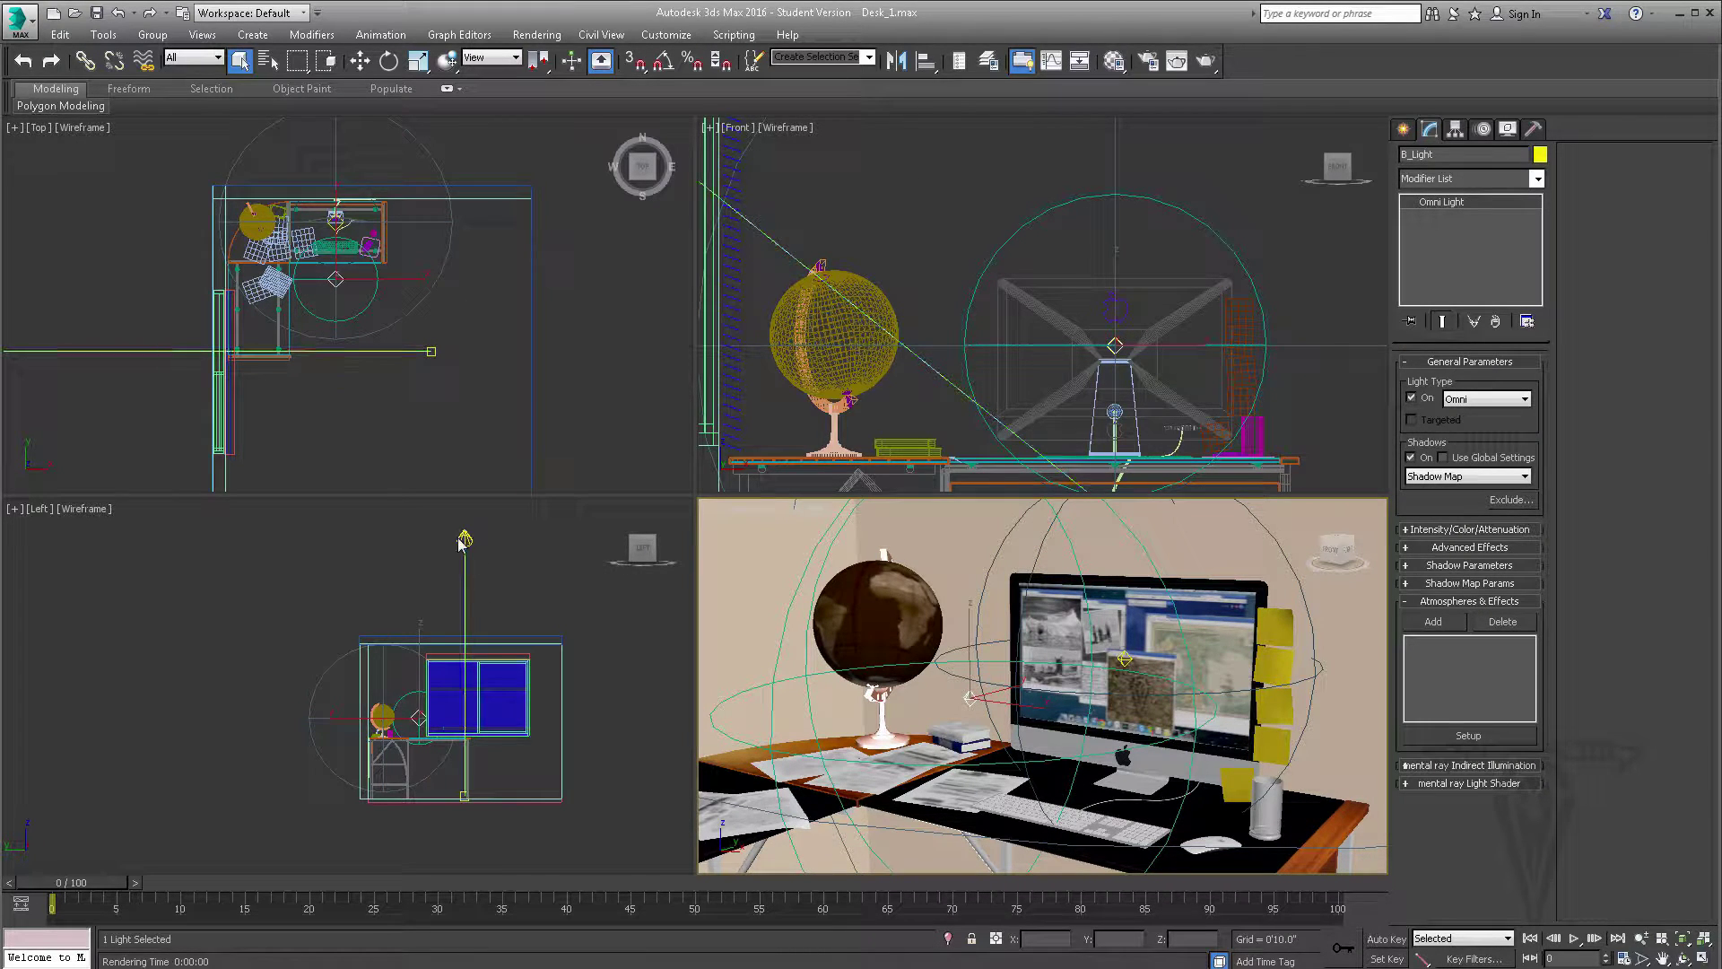
{"action": "left_click", "coordinate": [1440, 621]}
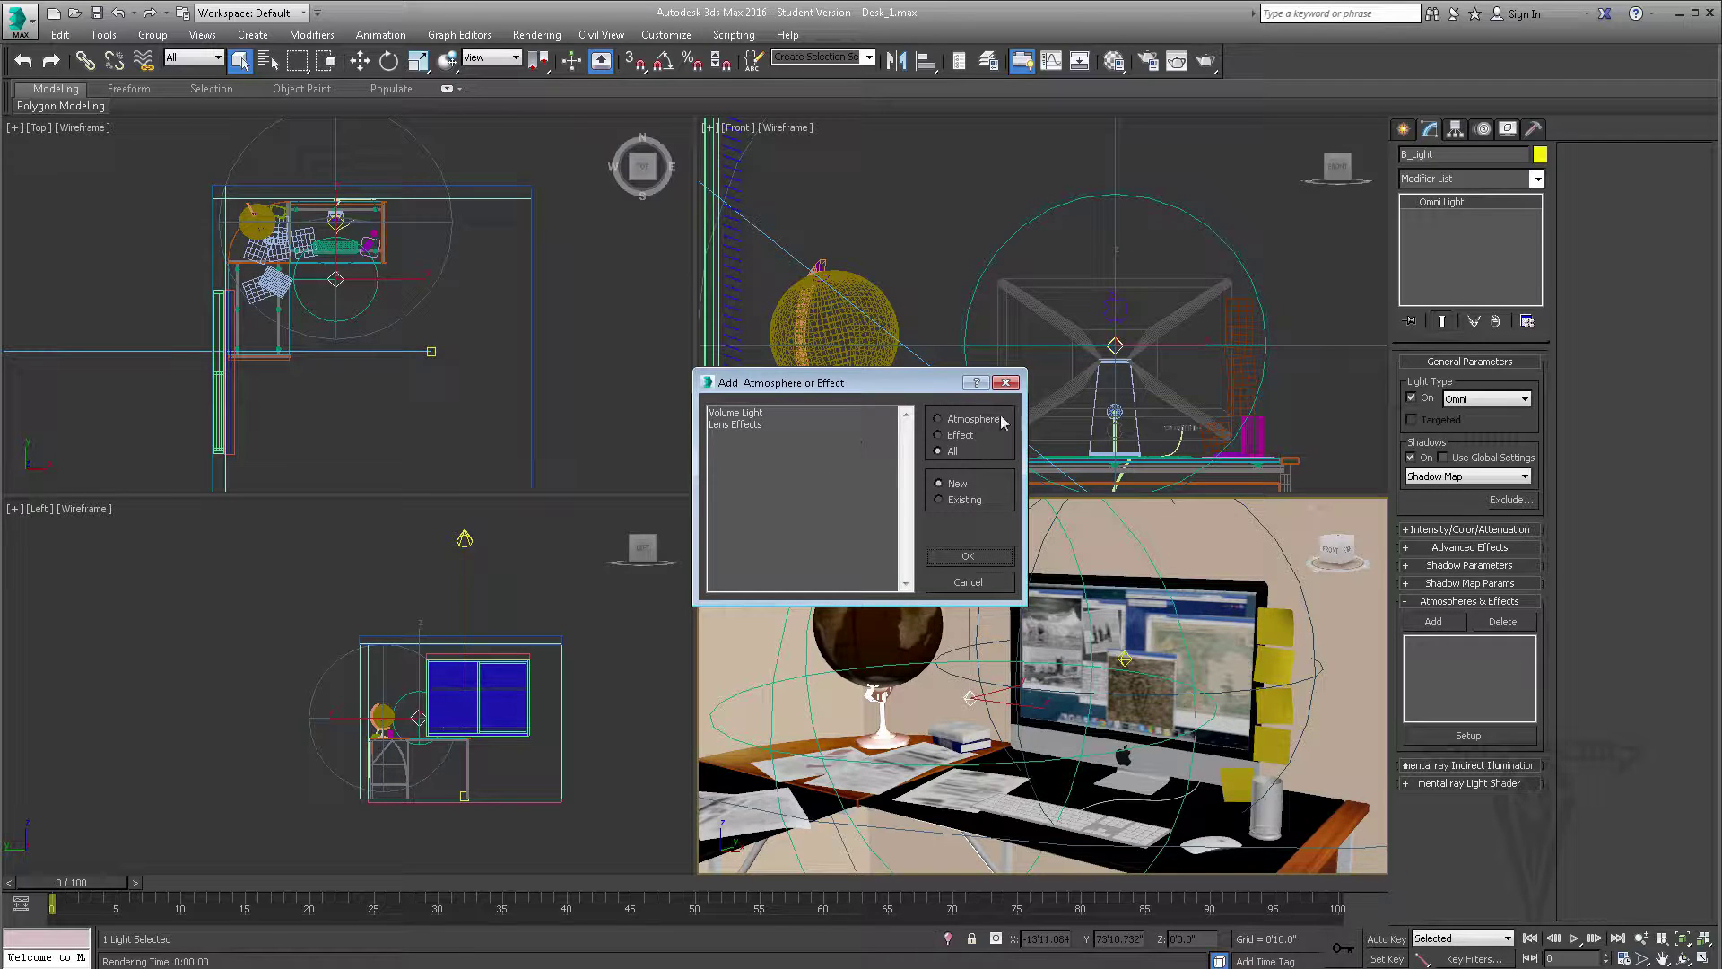
{"action": "left_click", "coordinate": [1005, 382]}
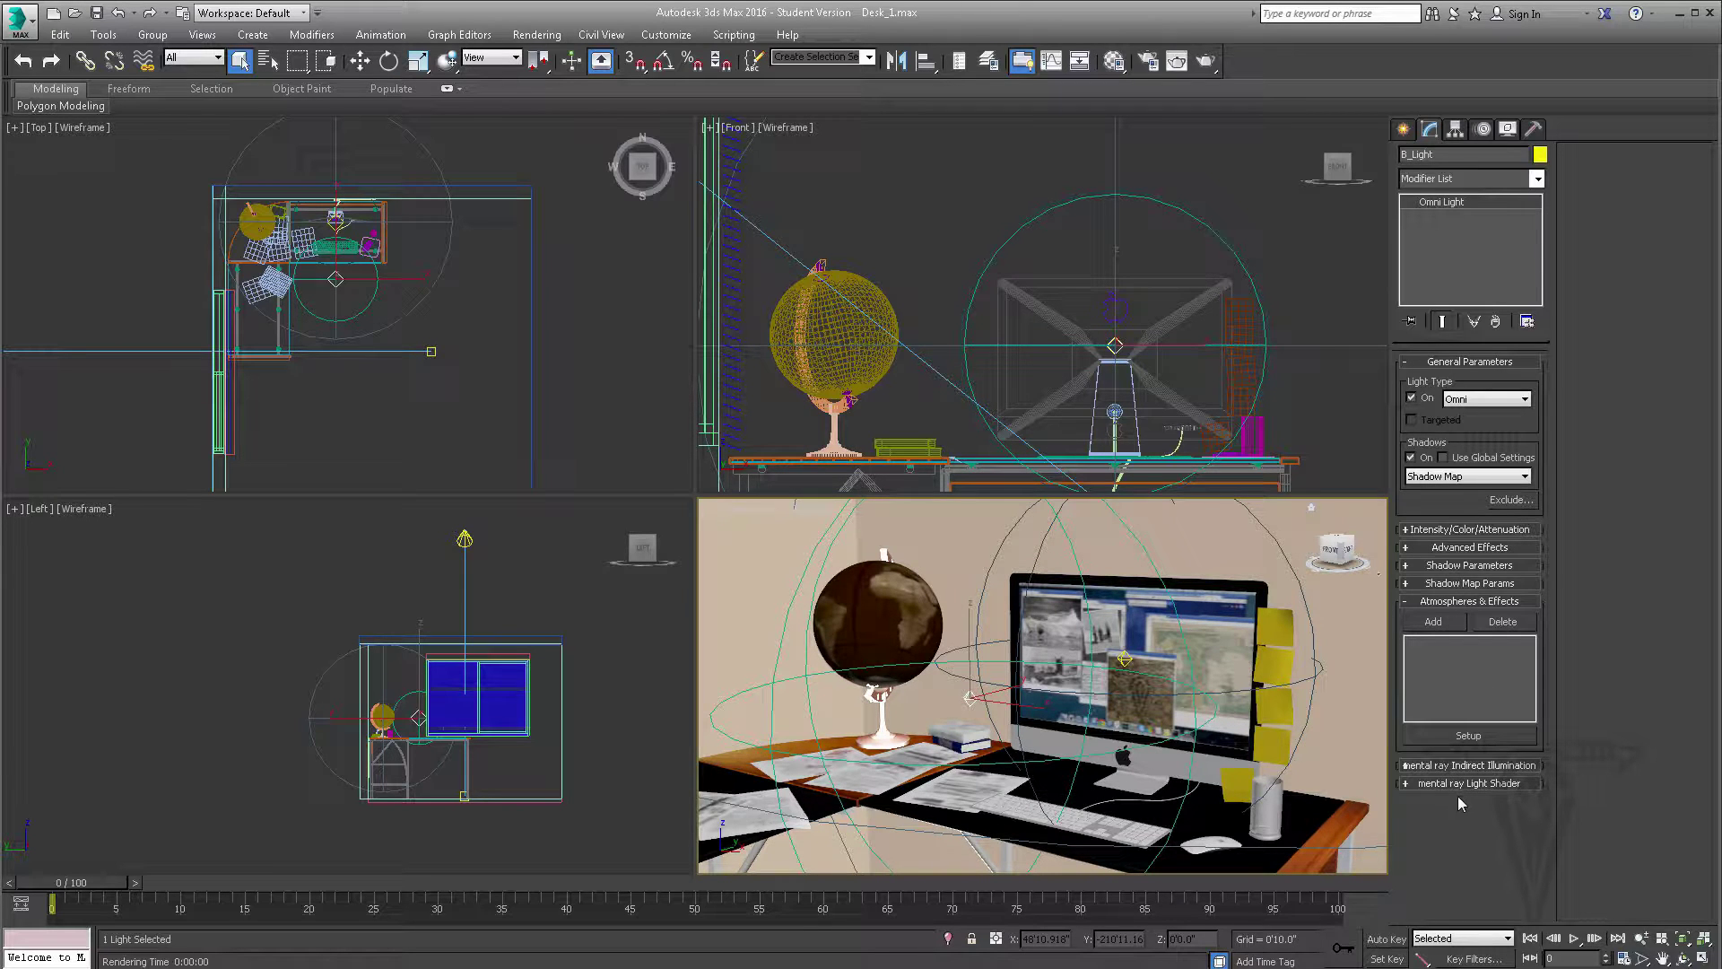
Step: Review B_Light's mental ray indirect illumination and light shader settings, collapsing each one
{"action": "left_click", "coordinate": [1453, 765]}
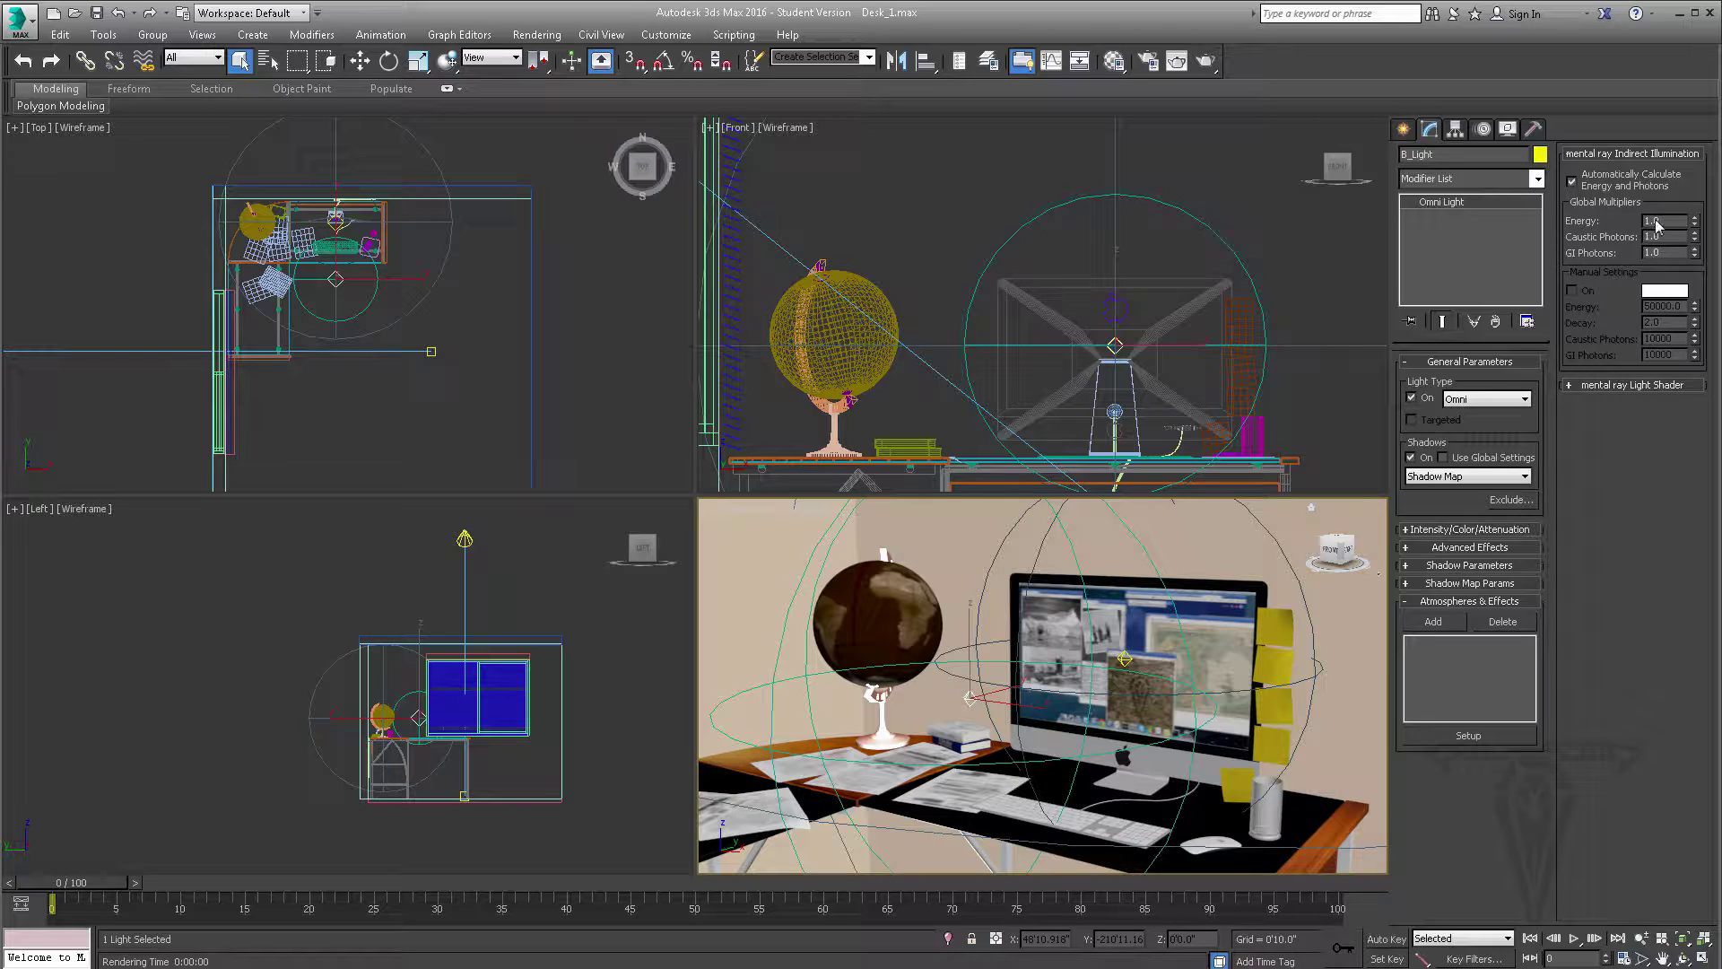
{"action": "left_click", "coordinate": [1620, 154]}
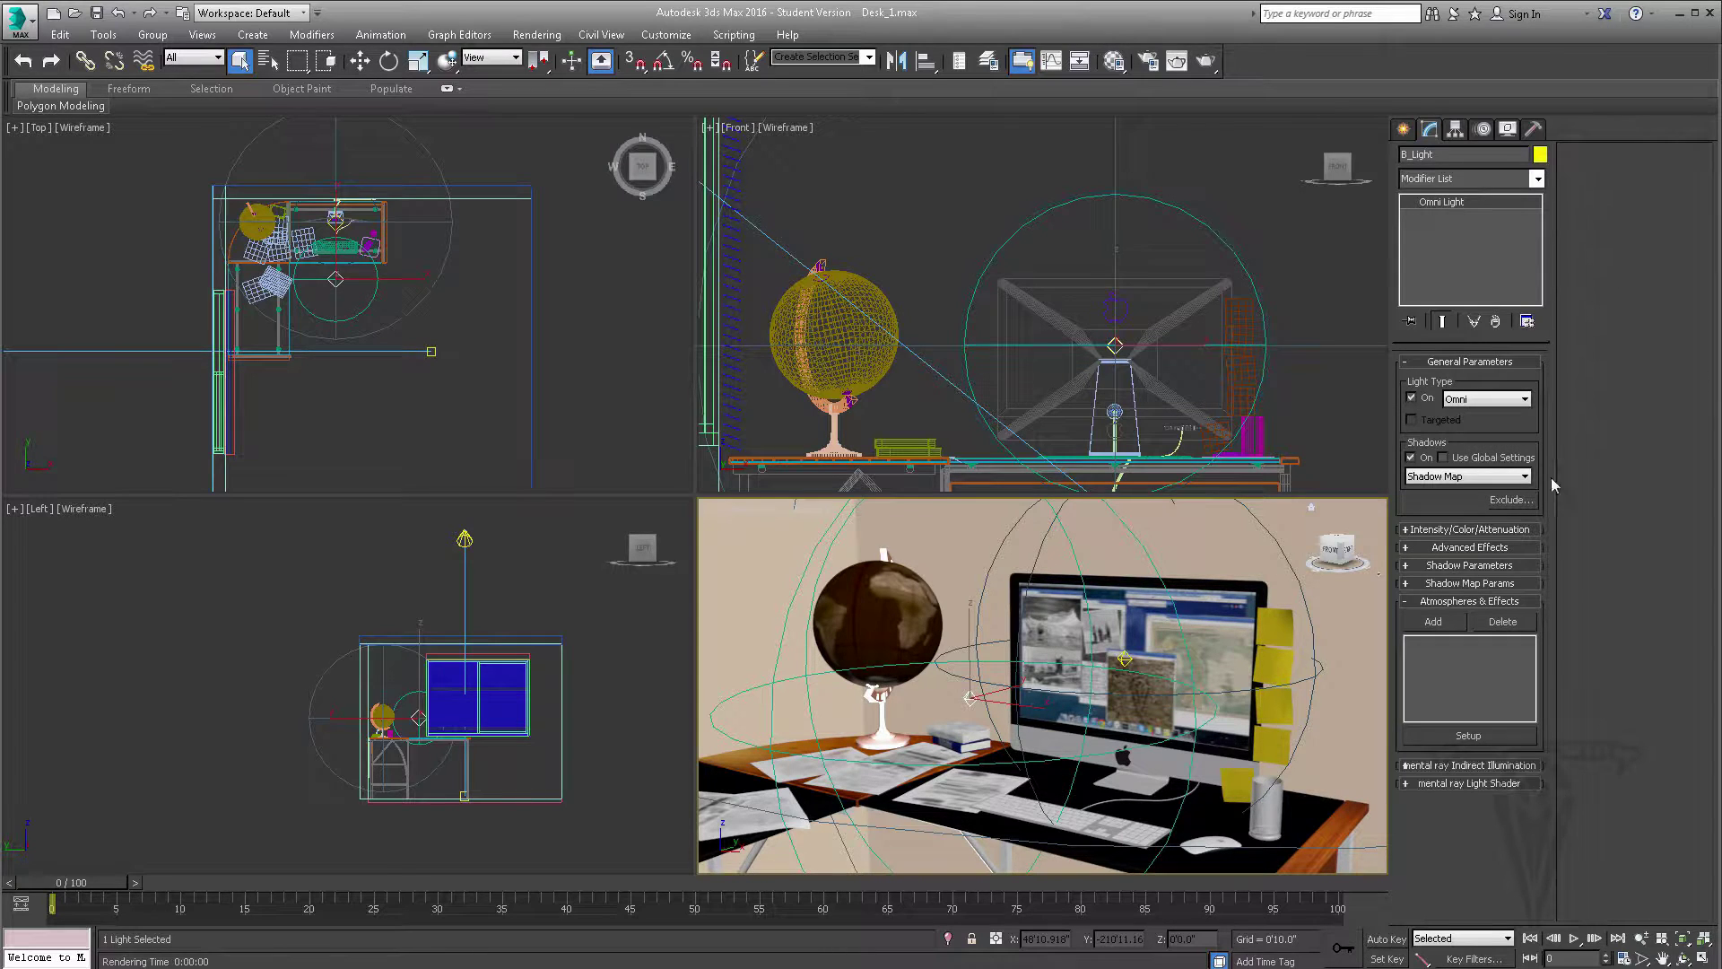
{"action": "left_click", "coordinate": [1458, 784]}
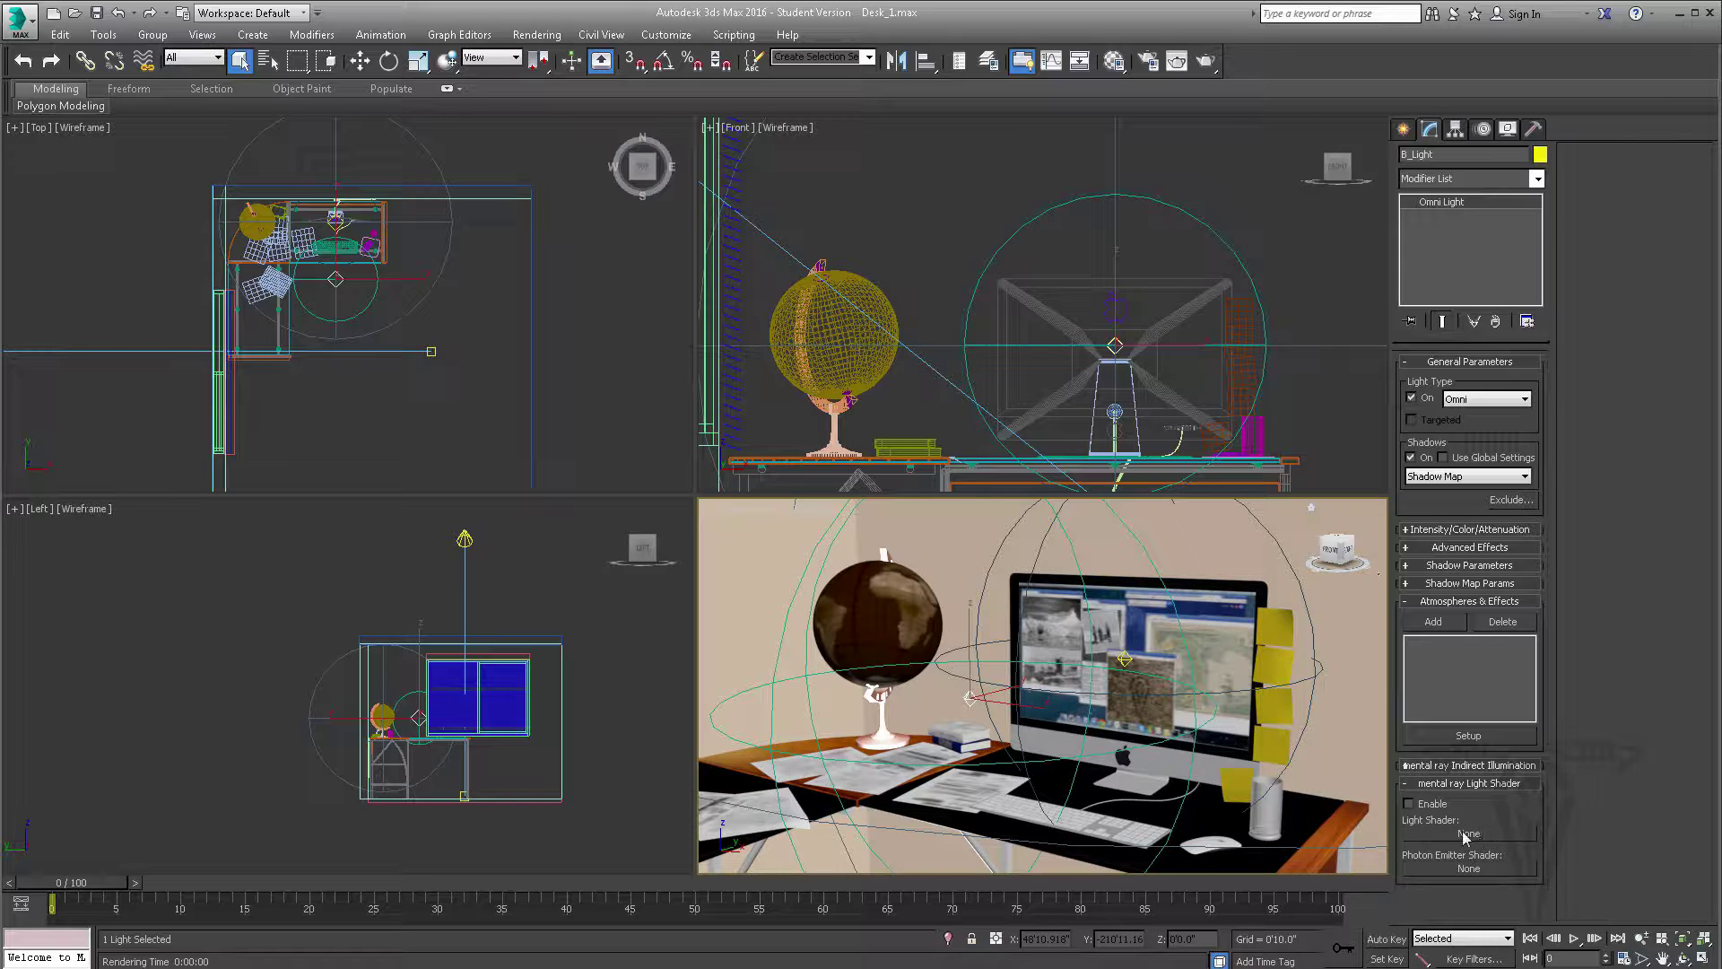
{"action": "left_click", "coordinate": [1479, 784]}
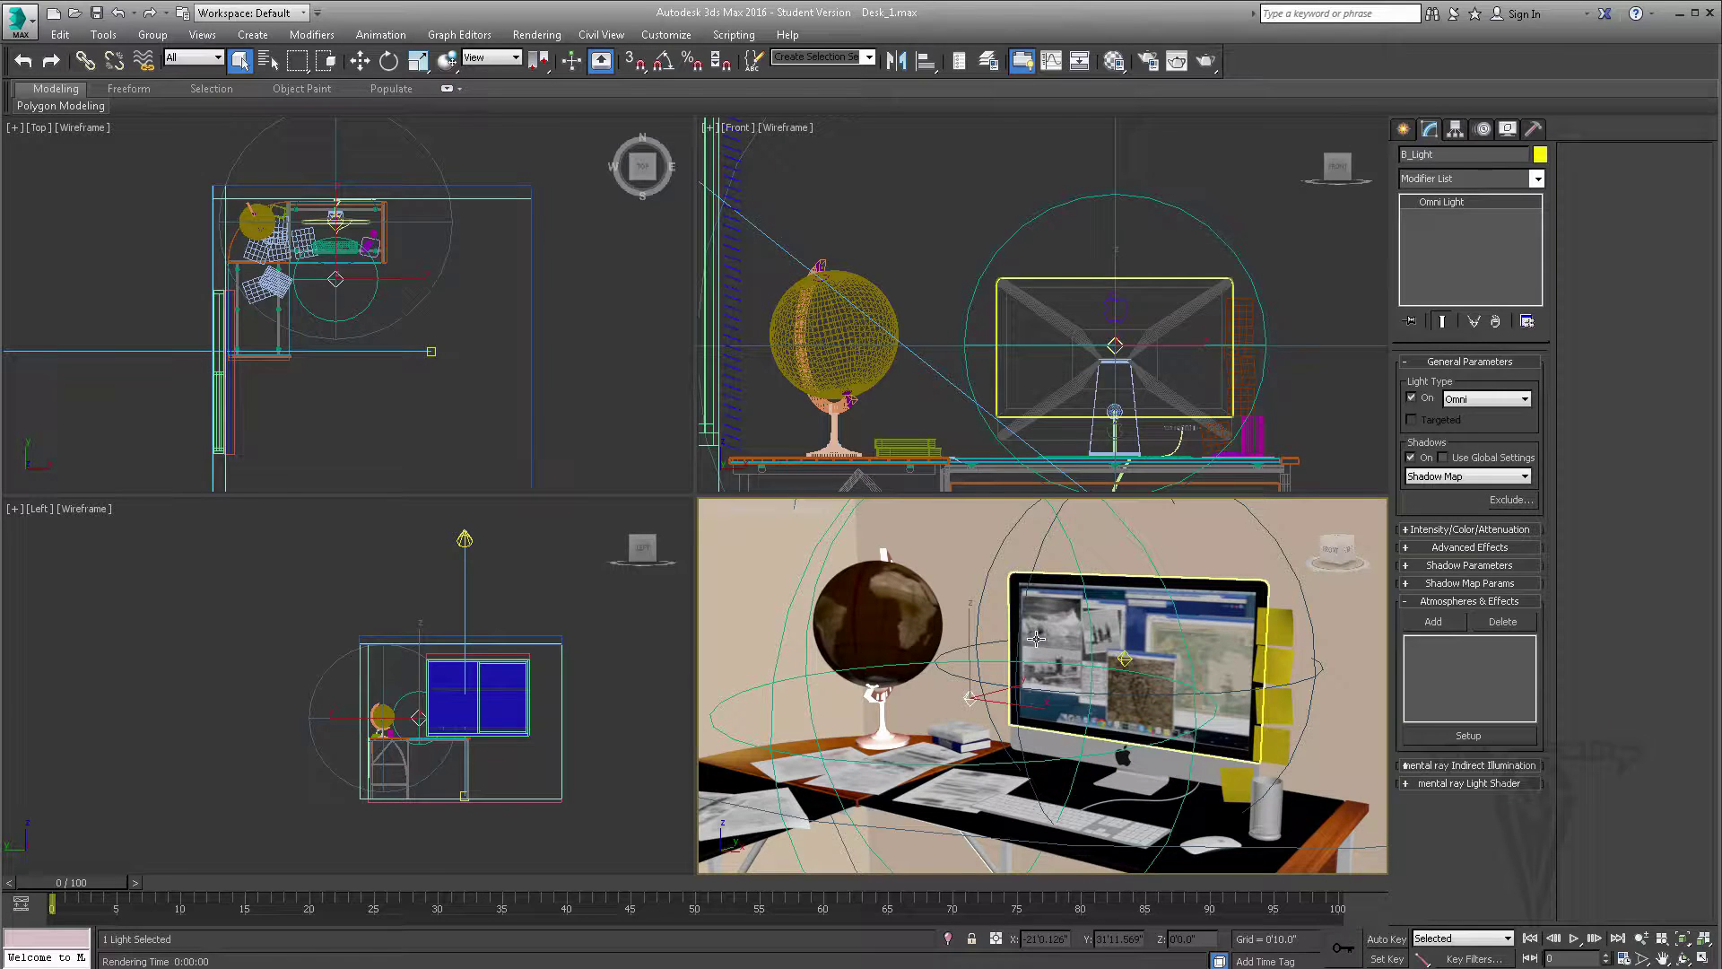
Step: Select the Moon Light and test-render a wider Perspective view that includes the window blinds, closing the render
{"action": "middle_click_drag", "start_coordinate": [447, 354], "coordinate": [453, 326]}
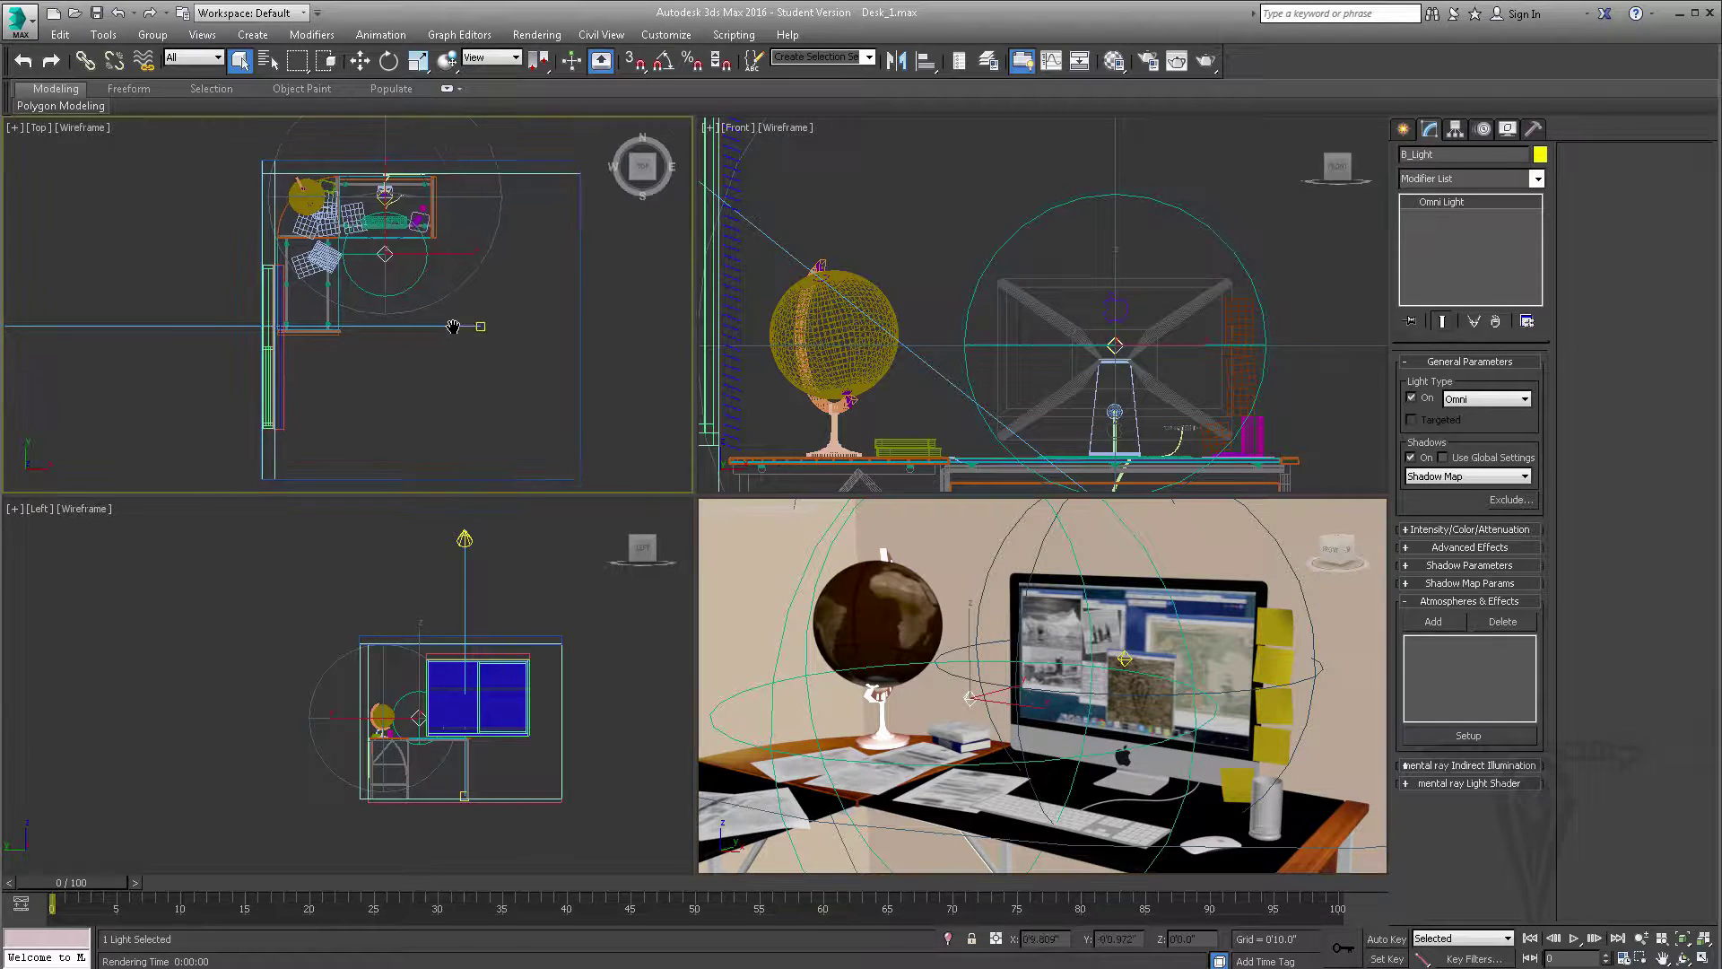
{"action": "scroll", "coordinate": [453, 327], "scroll_direction": "down", "scroll_amount": 5}
{"action": "left_click", "coordinate": [338, 329]}
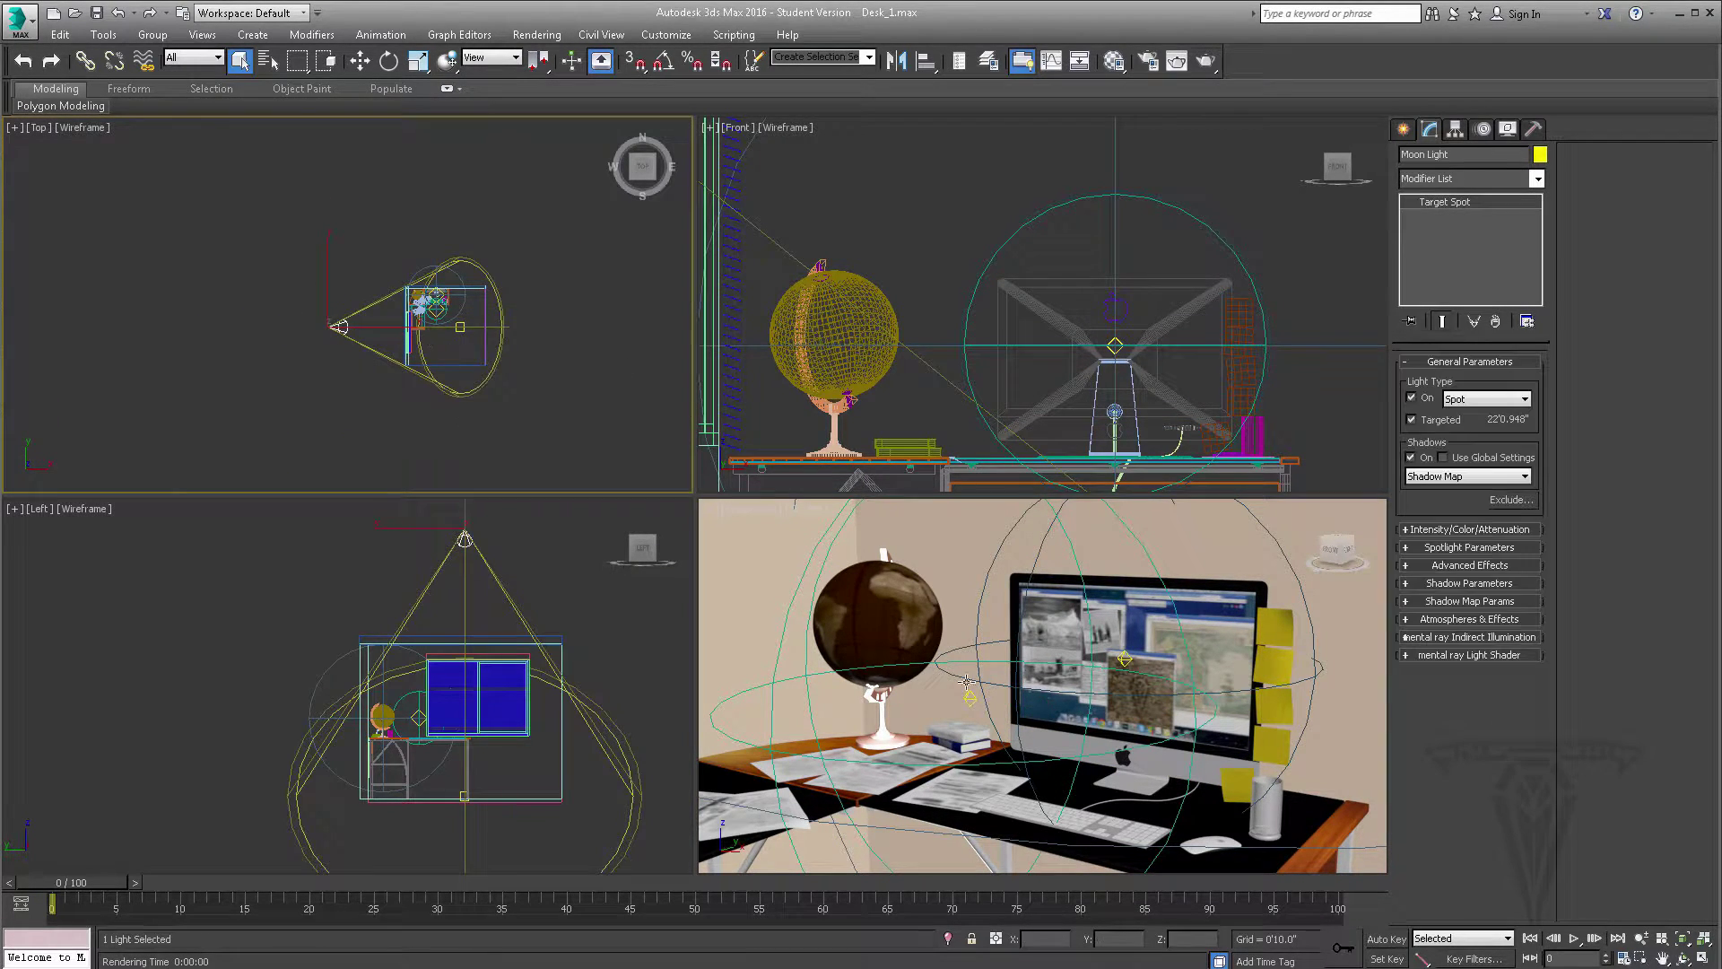
{"action": "middle_click_drag", "start_coordinate": [964, 686], "coordinate": [1022, 706]}
{"action": "scroll", "coordinate": [1020, 680], "scroll_direction": "down", "scroll_amount": 4}
{"action": "scroll", "coordinate": [1051, 705], "scroll_direction": "down", "scroll_amount": 4}
{"action": "scroll", "coordinate": [1053, 707], "scroll_direction": "up", "scroll_amount": 4}
{"action": "left_click", "coordinate": [1205, 60]}
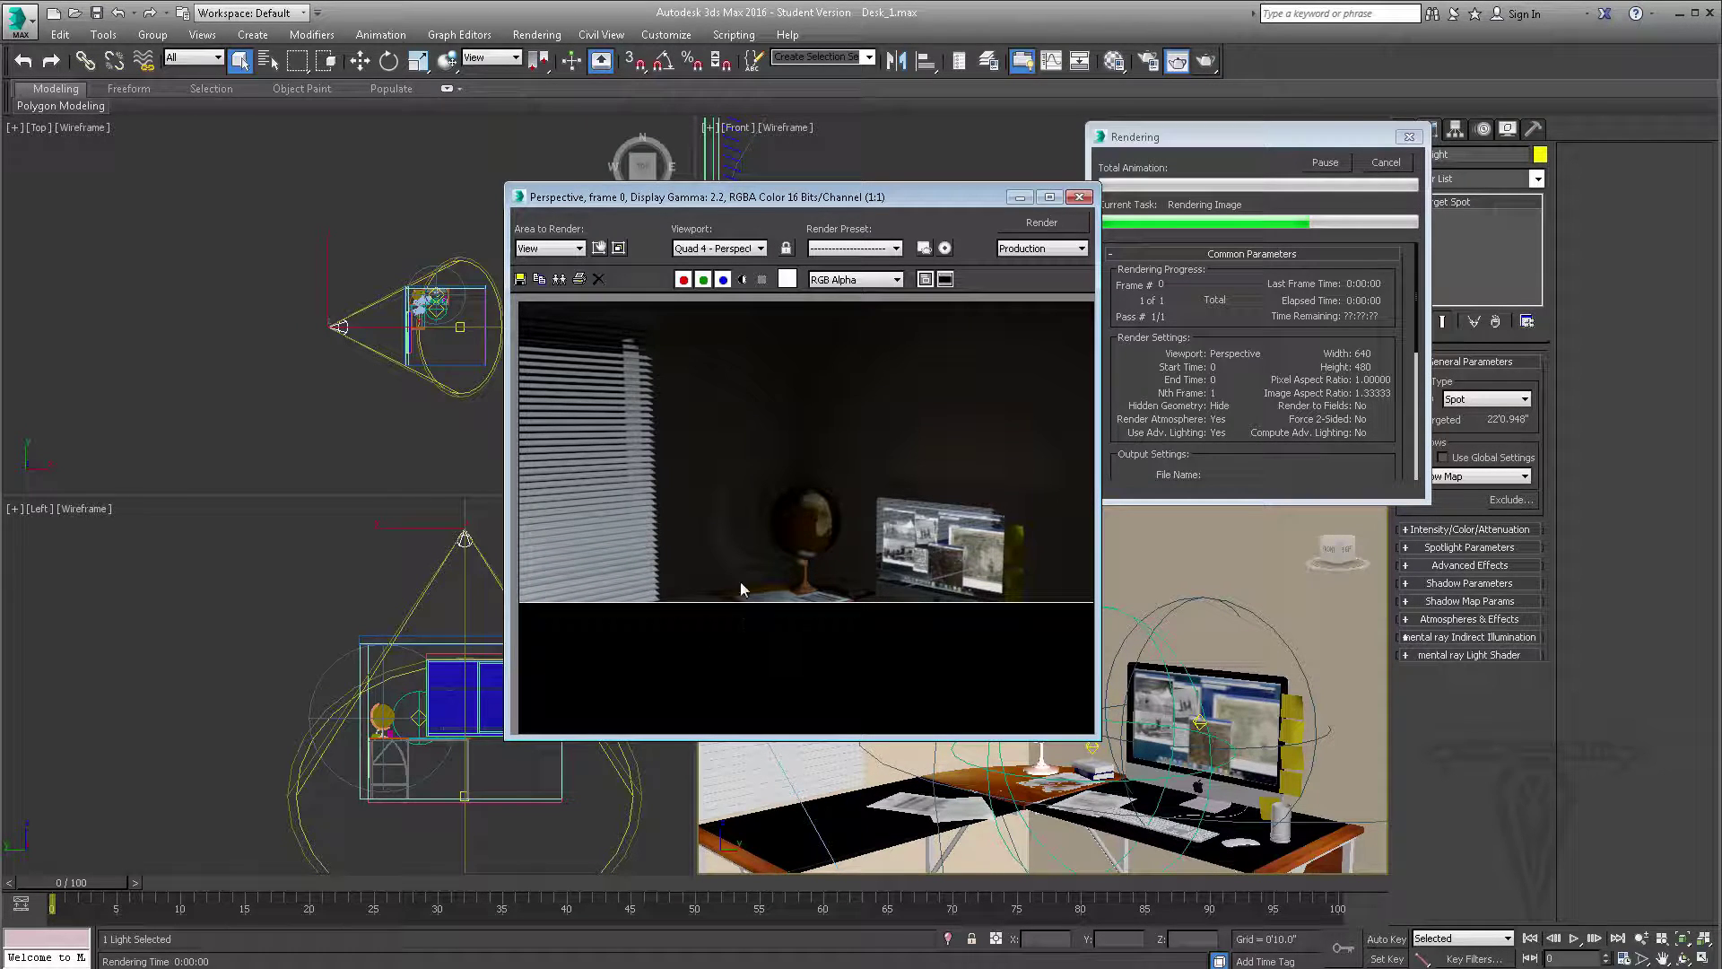
{"action": "left_click", "coordinate": [1382, 162]}
{"action": "left_click", "coordinate": [1080, 197]}
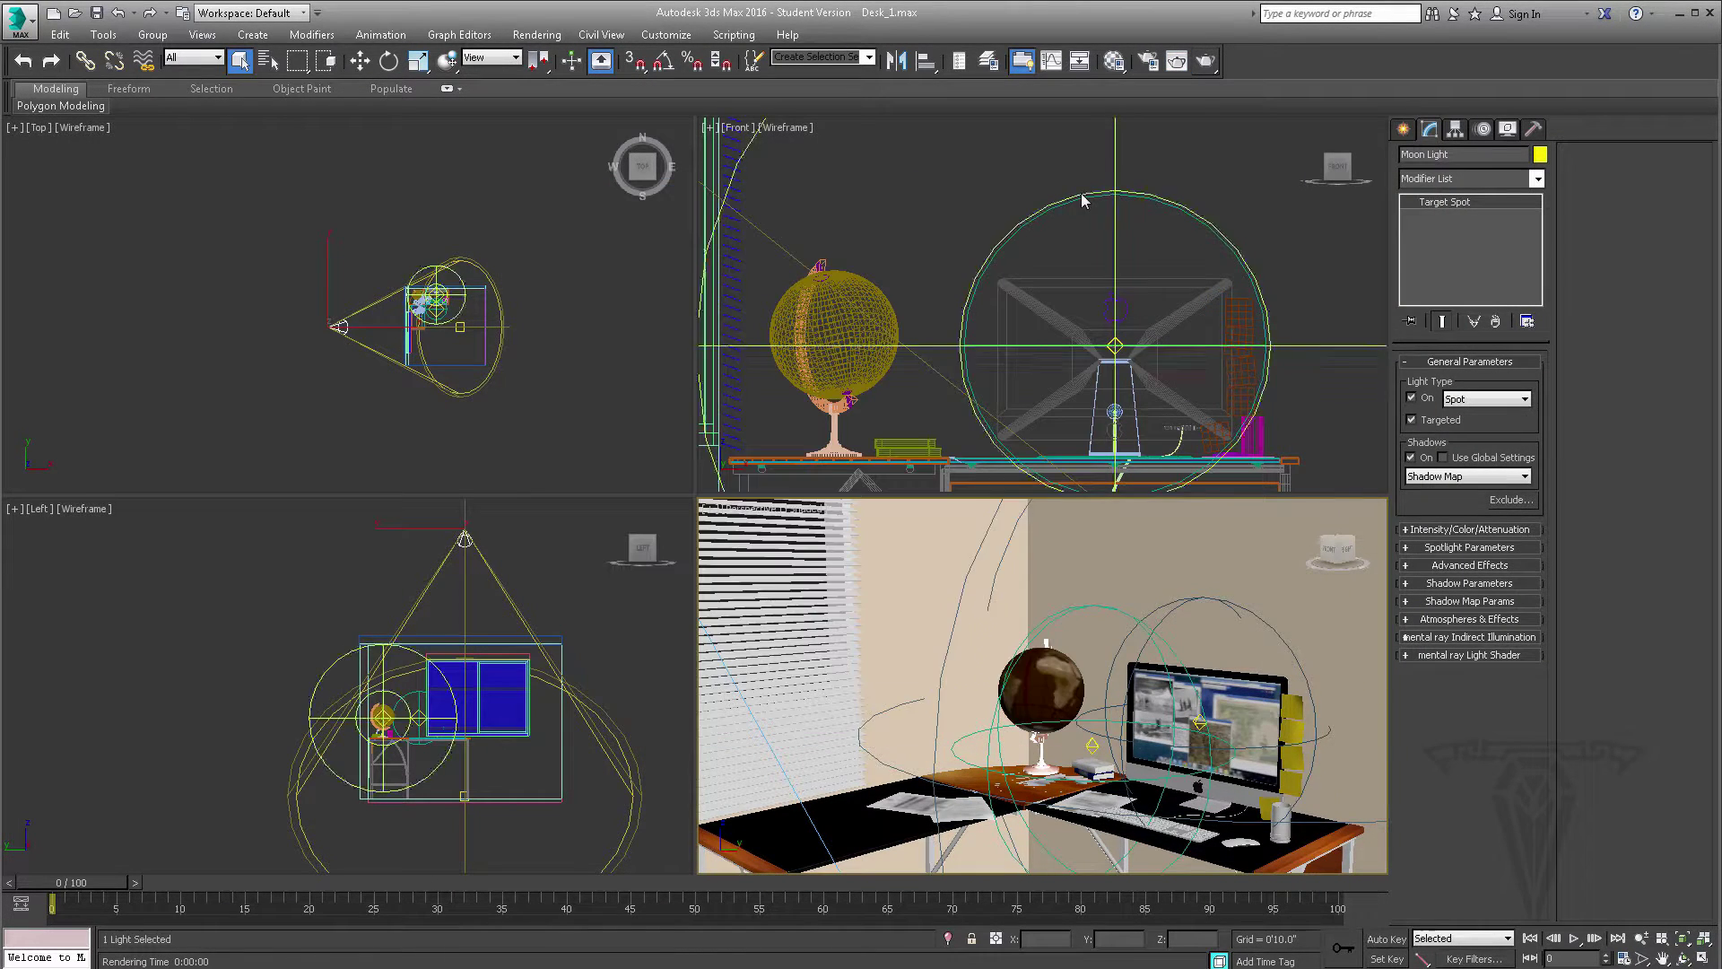
Step: Add a new Volume Light atmosphere to the Moon Light and test-render the Perspective view, stopping the render partway
{"action": "left_click", "coordinate": [1470, 619]}
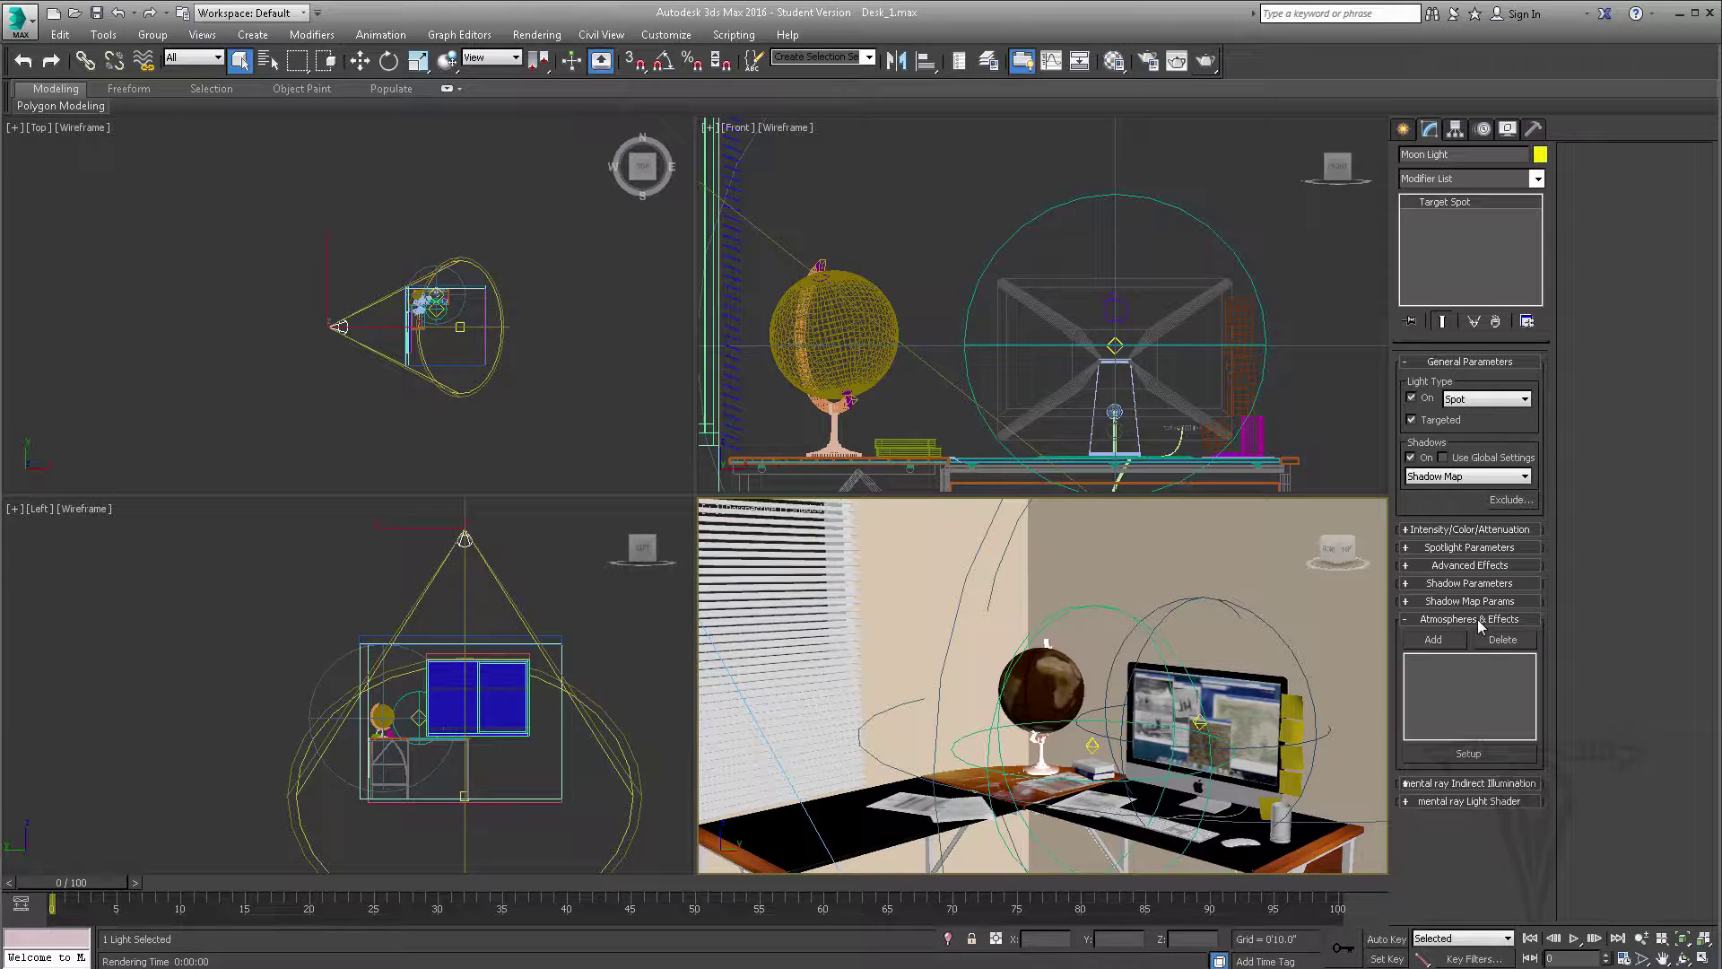
{"action": "left_click", "coordinate": [1433, 640]}
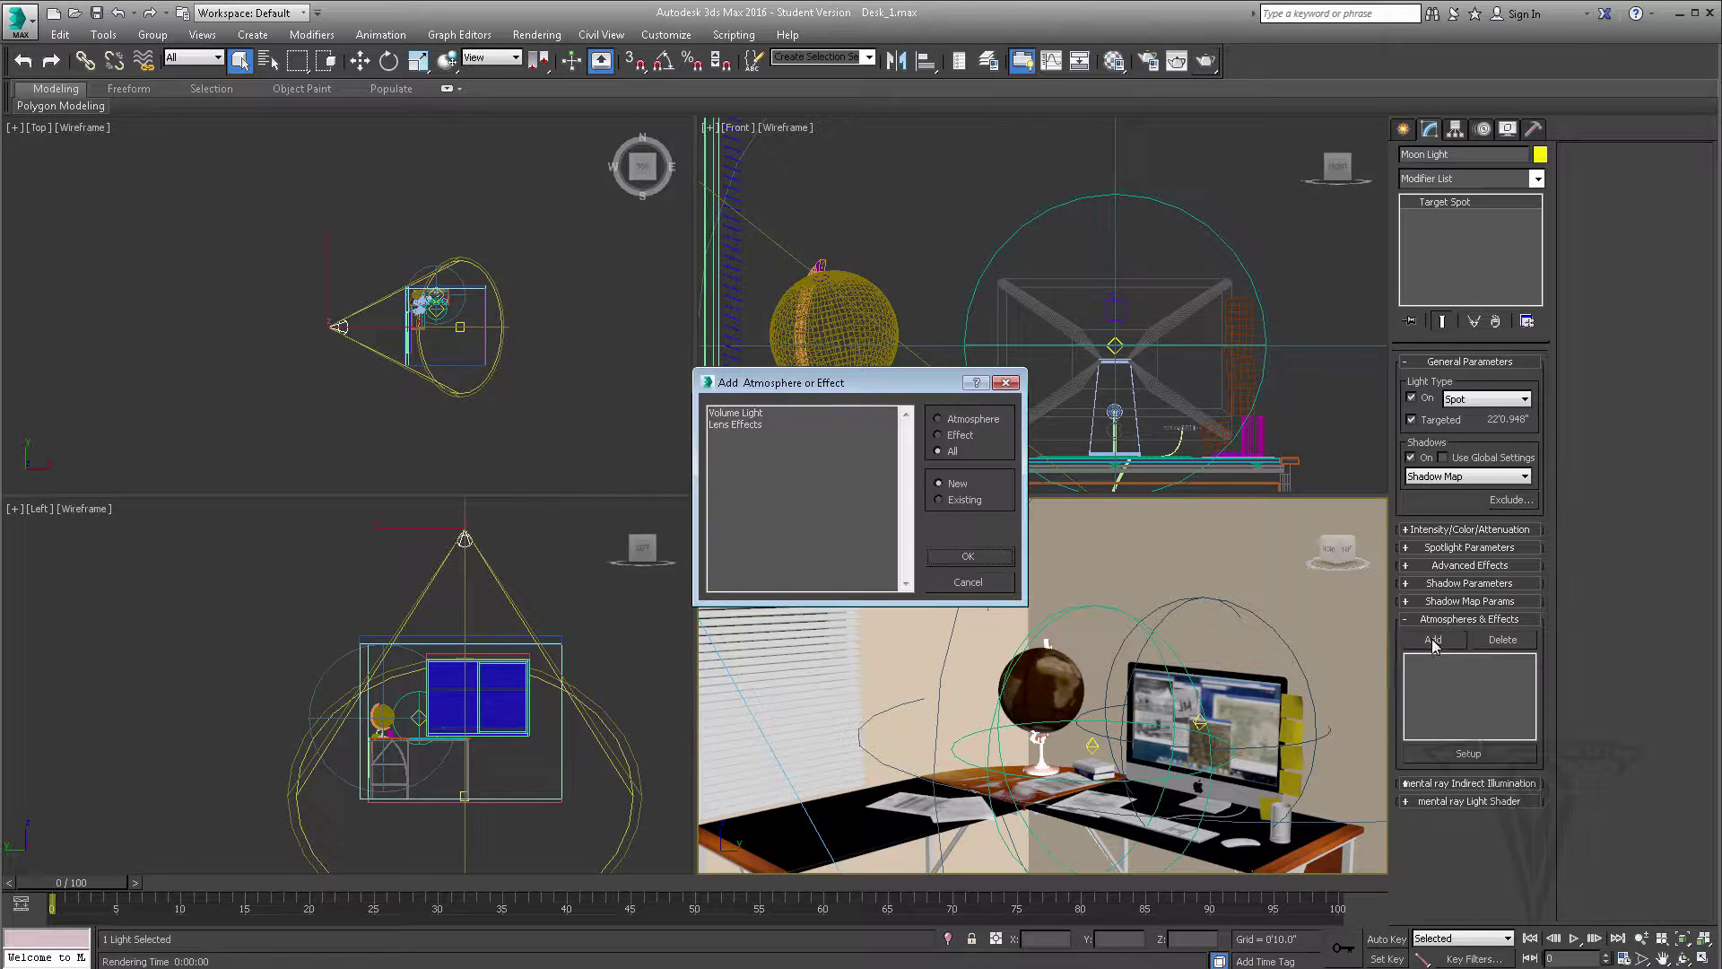
{"action": "left_click", "coordinate": [732, 413]}
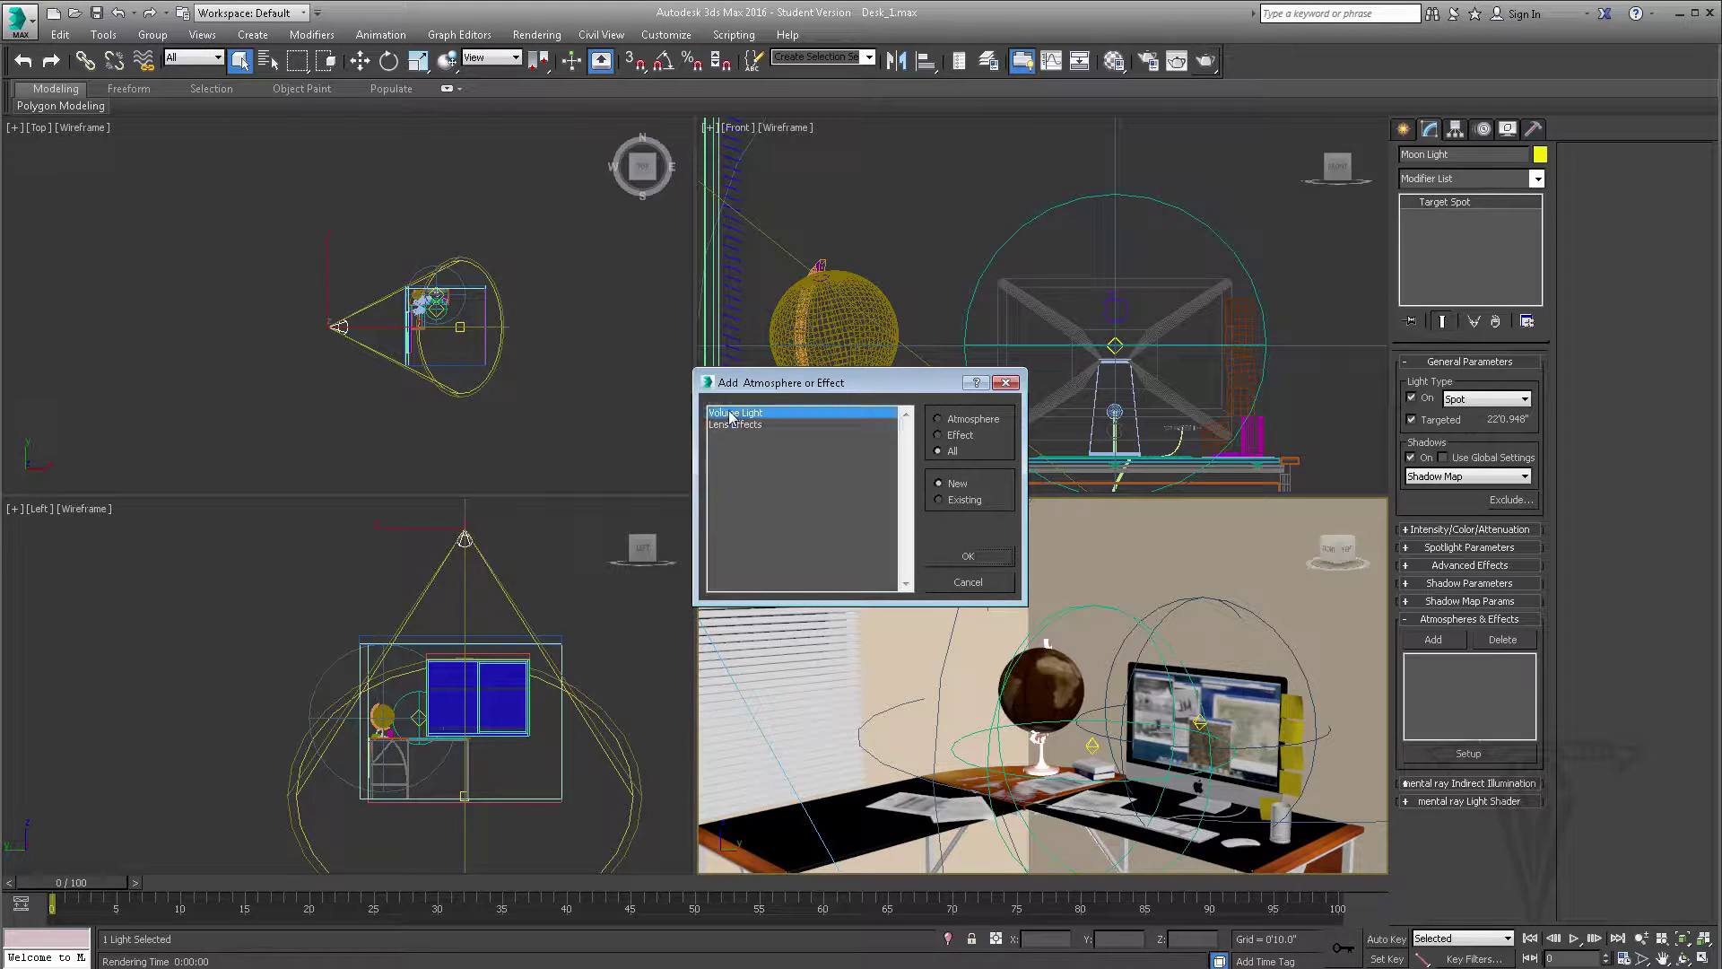
{"action": "left_click", "coordinate": [961, 558]}
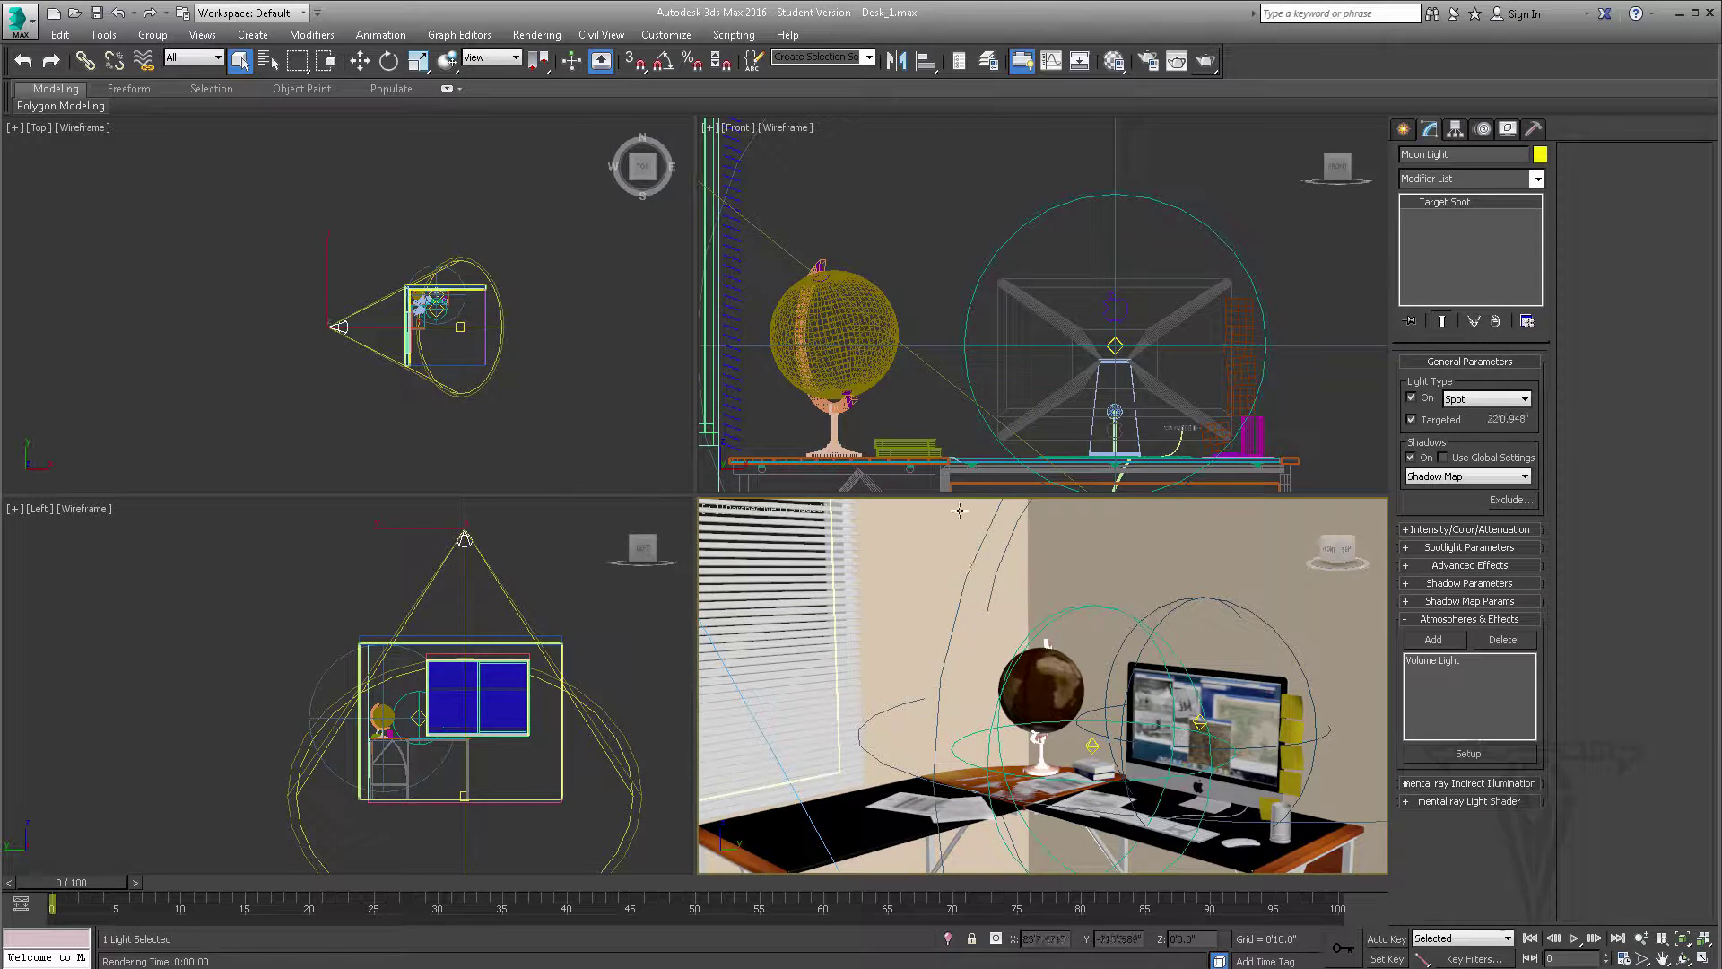
{"action": "left_click", "coordinate": [1202, 61]}
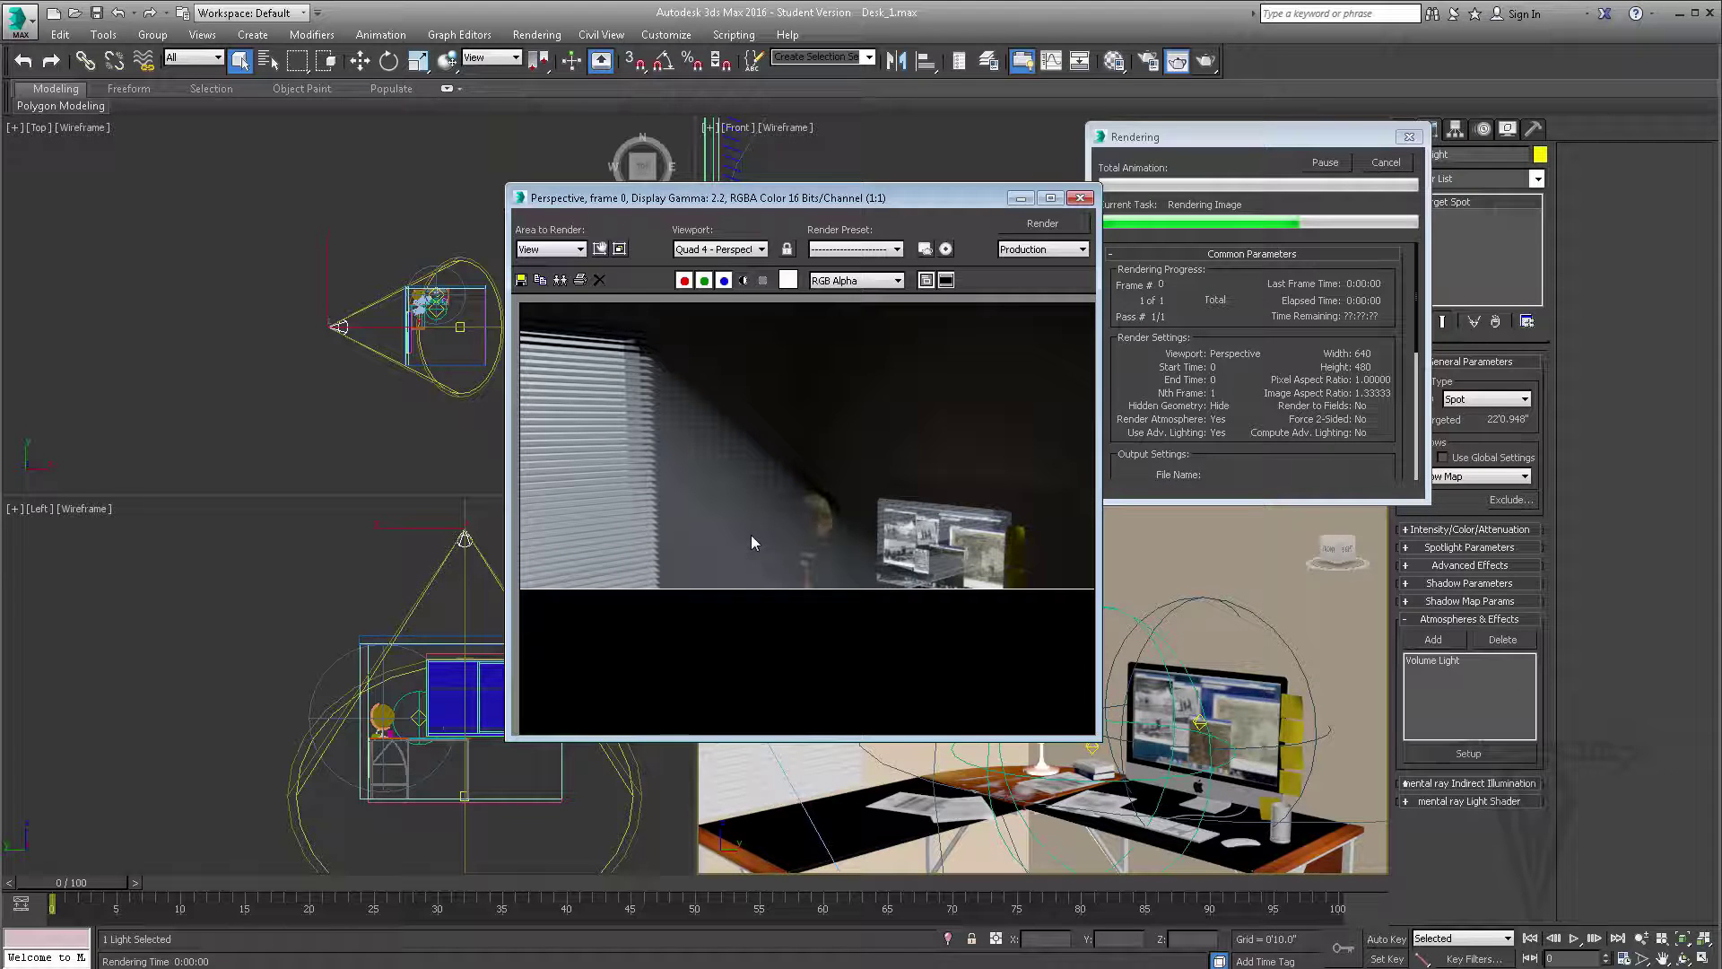
{"action": "left_click", "coordinate": [1400, 164]}
Step: Try Ray Traced Shadows on the Moon Light with a partial test render
{"action": "left_click", "coordinate": [1441, 477]}
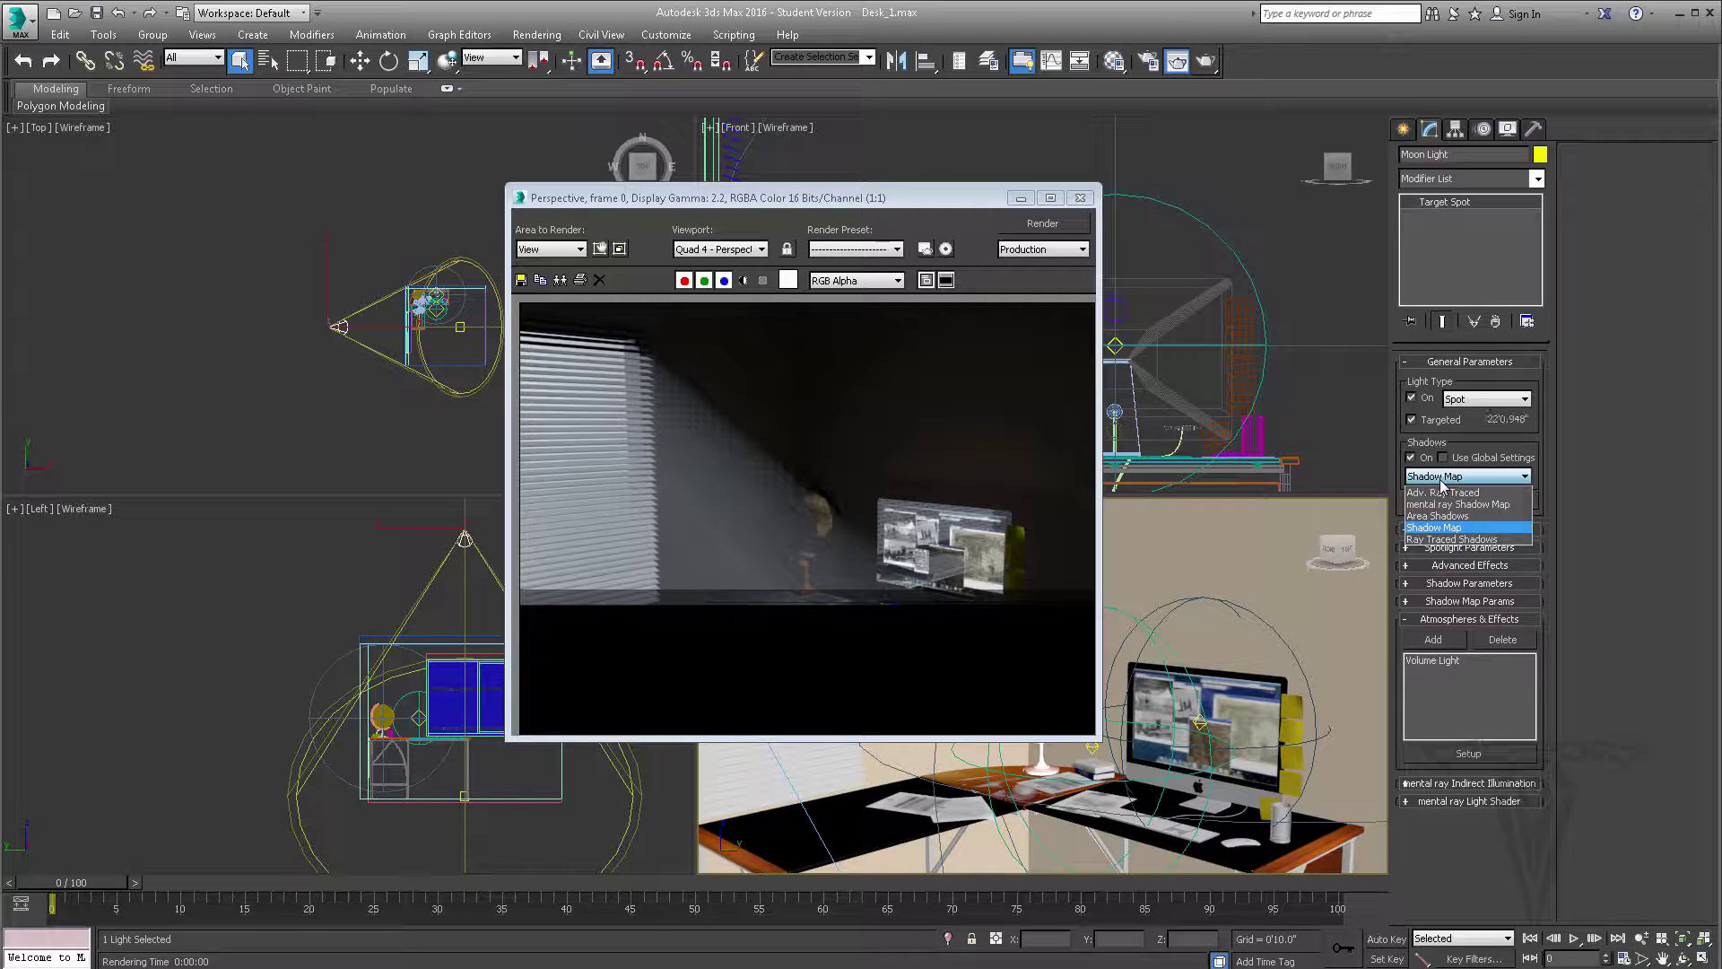
{"action": "left_click", "coordinate": [1440, 539]}
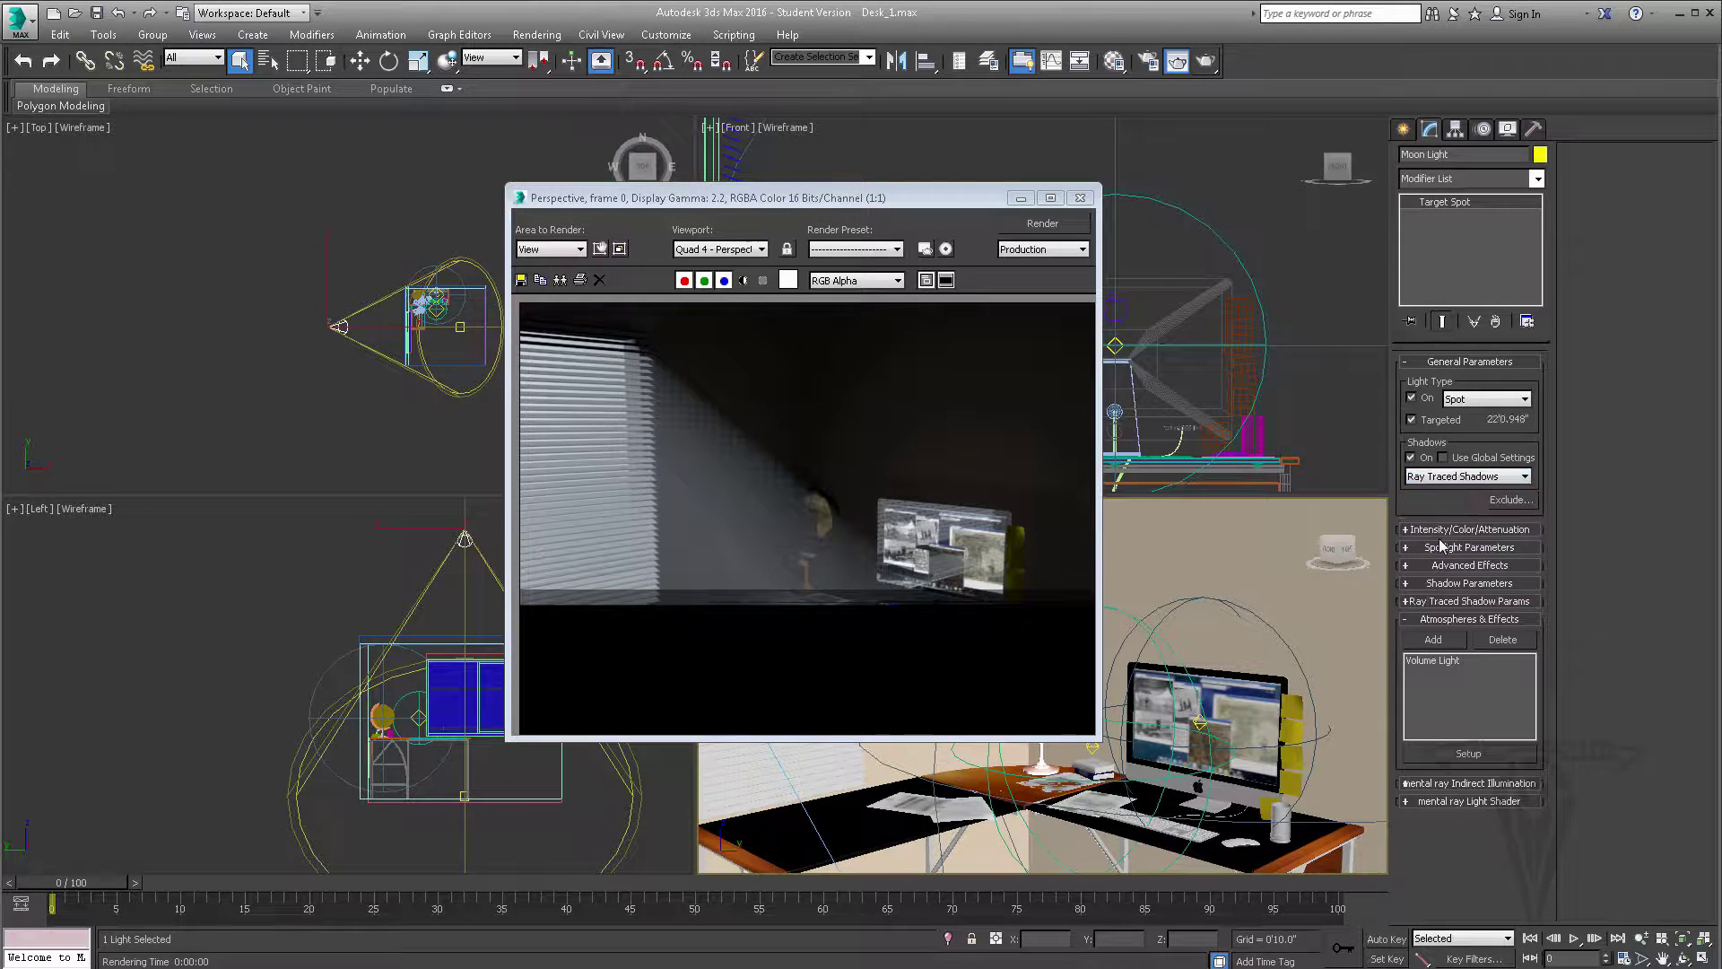
{"action": "left_click", "coordinate": [1207, 62]}
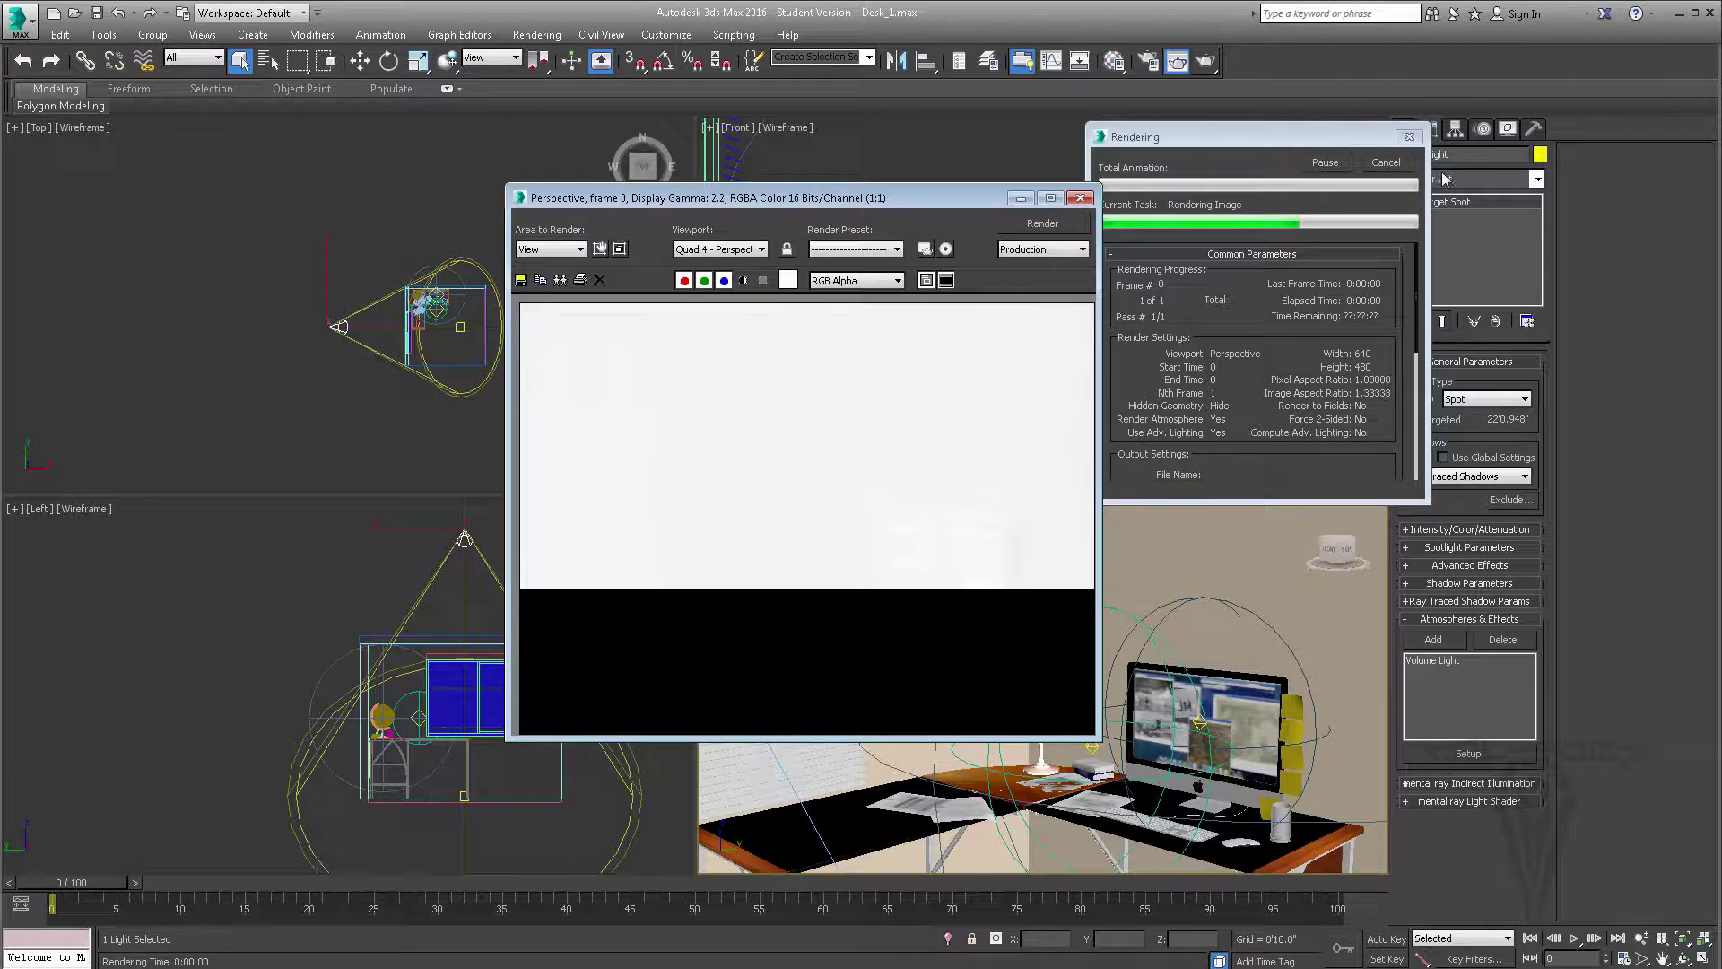
{"action": "left_click", "coordinate": [1386, 162]}
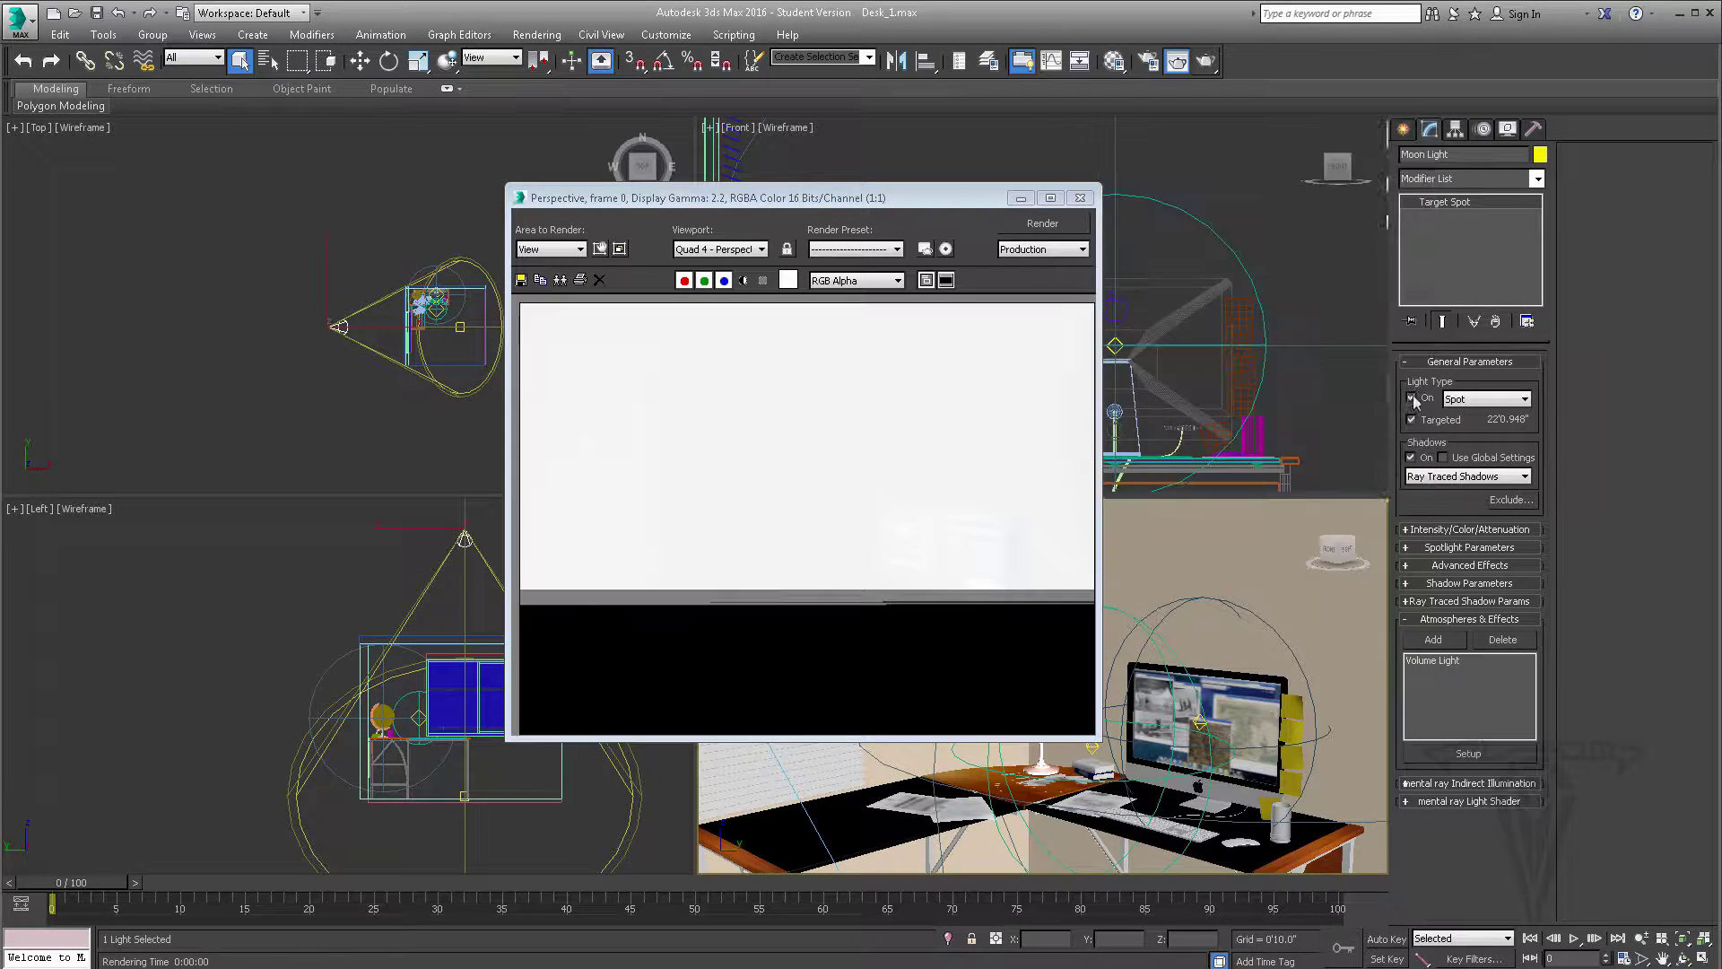
Step: Return the Moon Light's shadow type to Shadow Map and test-render the view again, closing the render
{"action": "left_click", "coordinate": [1448, 476]}
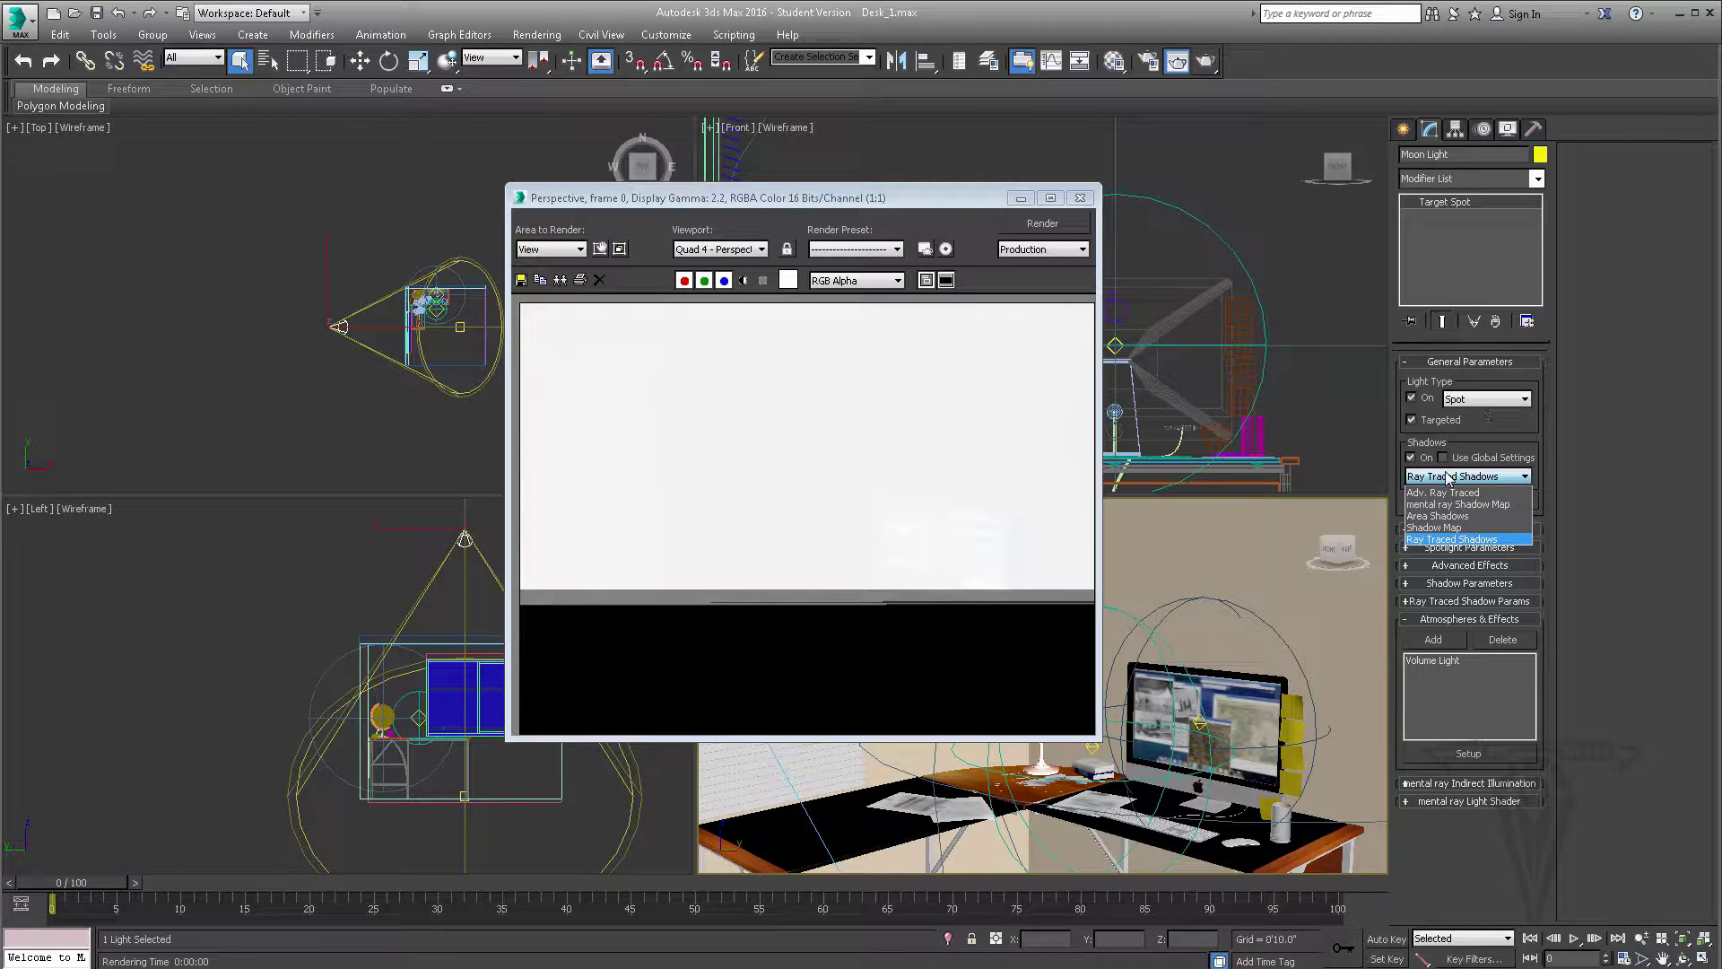
{"action": "left_click", "coordinate": [1435, 528]}
{"action": "left_click", "coordinate": [1207, 61]}
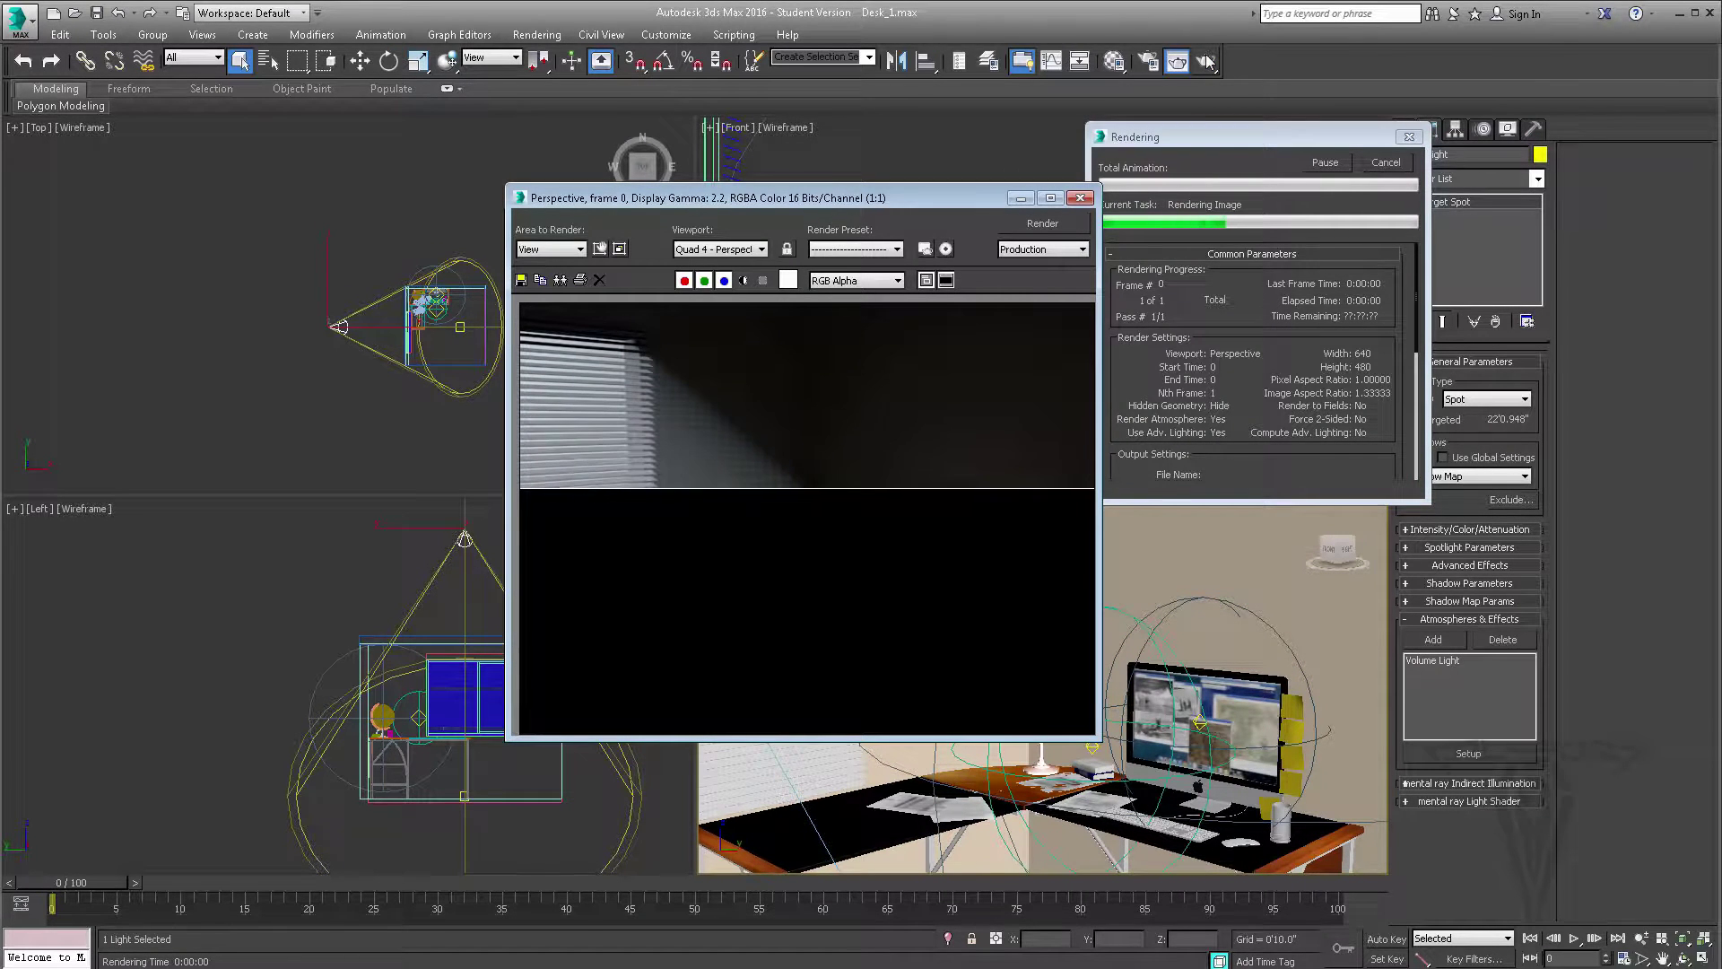
{"action": "left_click", "coordinate": [1388, 164]}
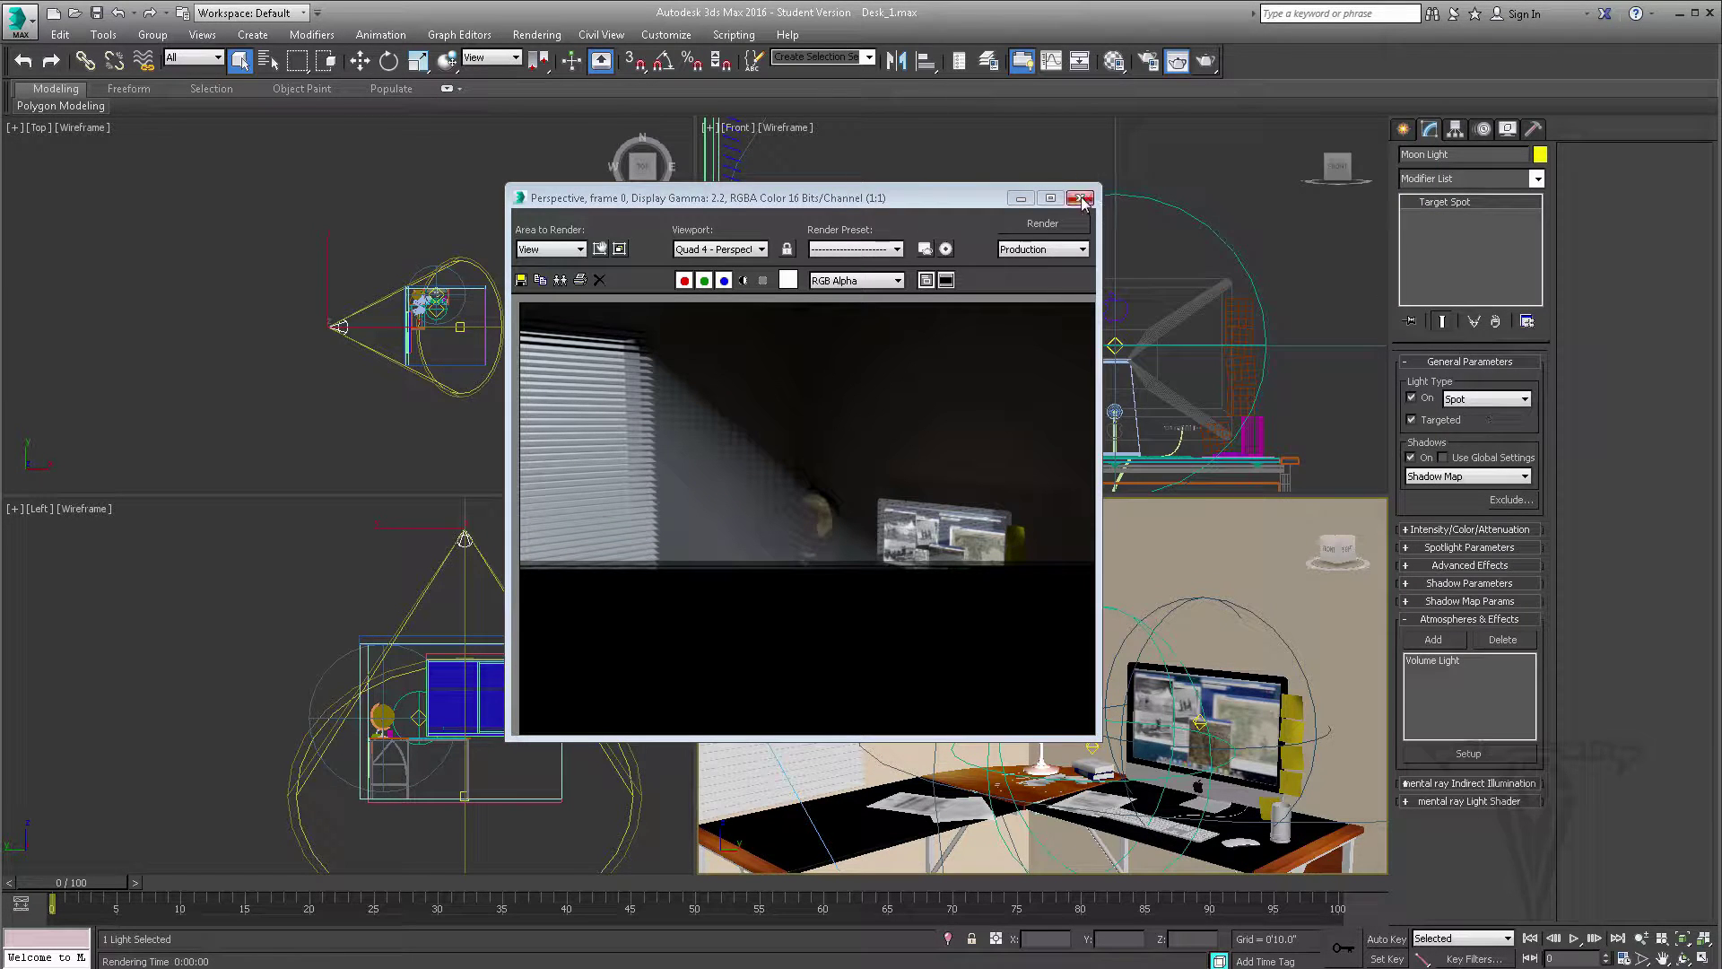
{"action": "left_click", "coordinate": [1083, 201]}
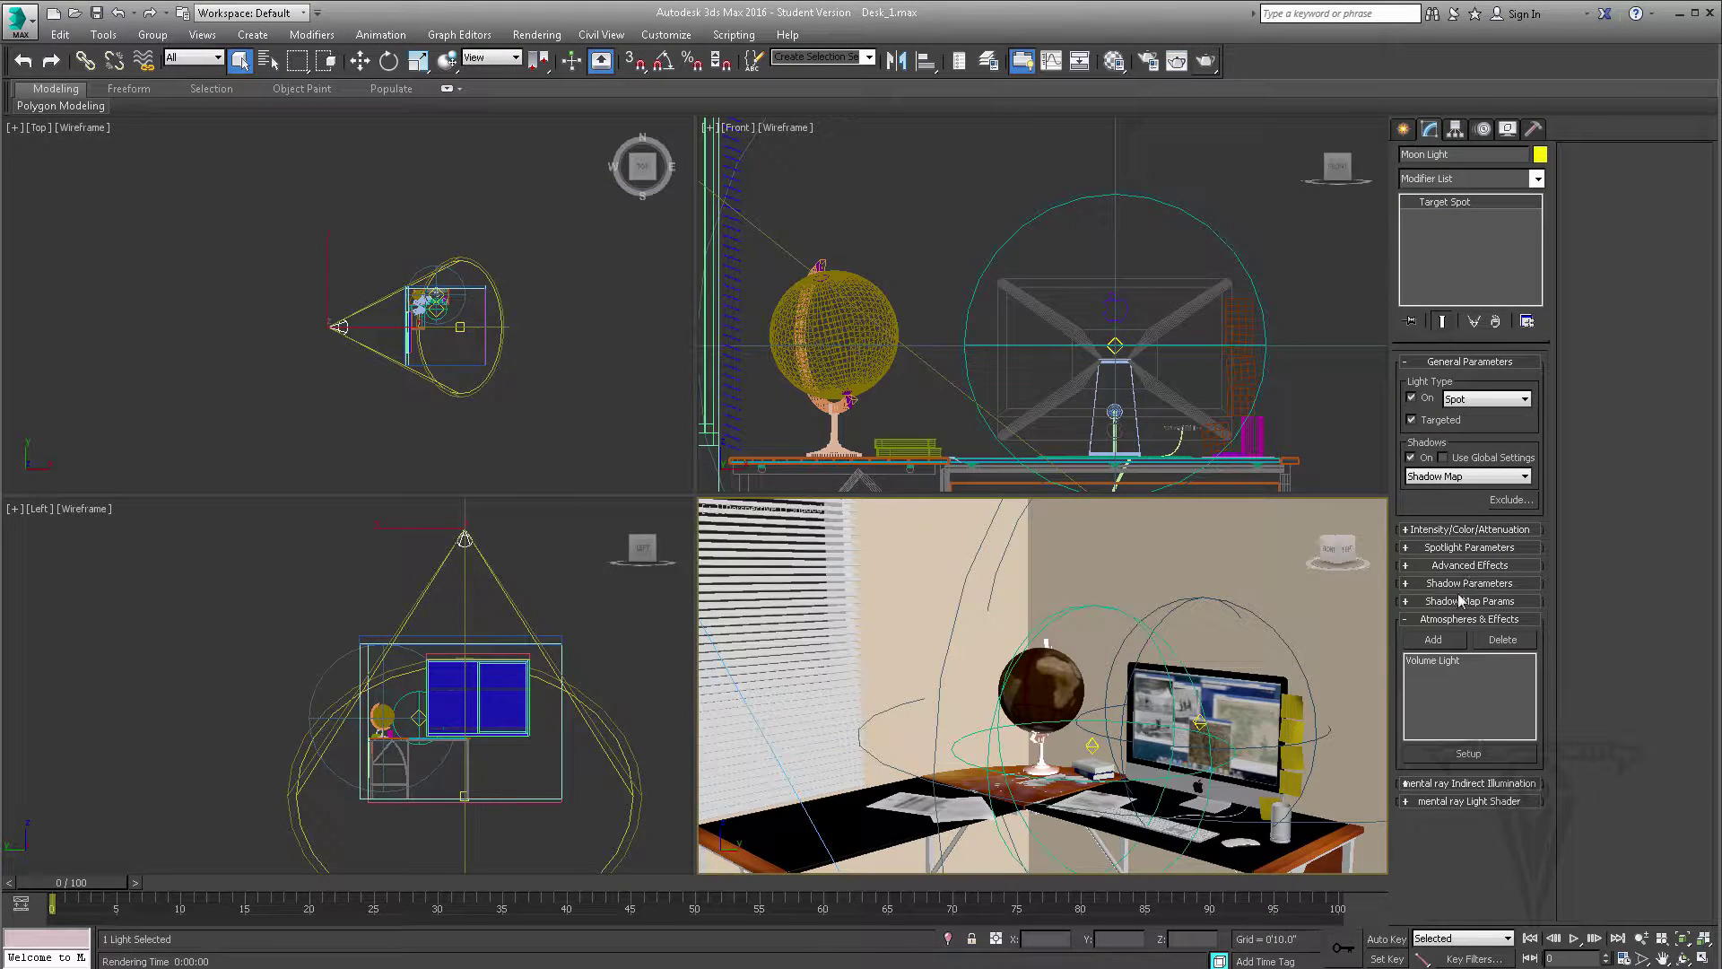
Step: Set the Moon Light's shadow map size to 2048 and run a partial test render
{"action": "left_click", "coordinate": [1466, 602]}
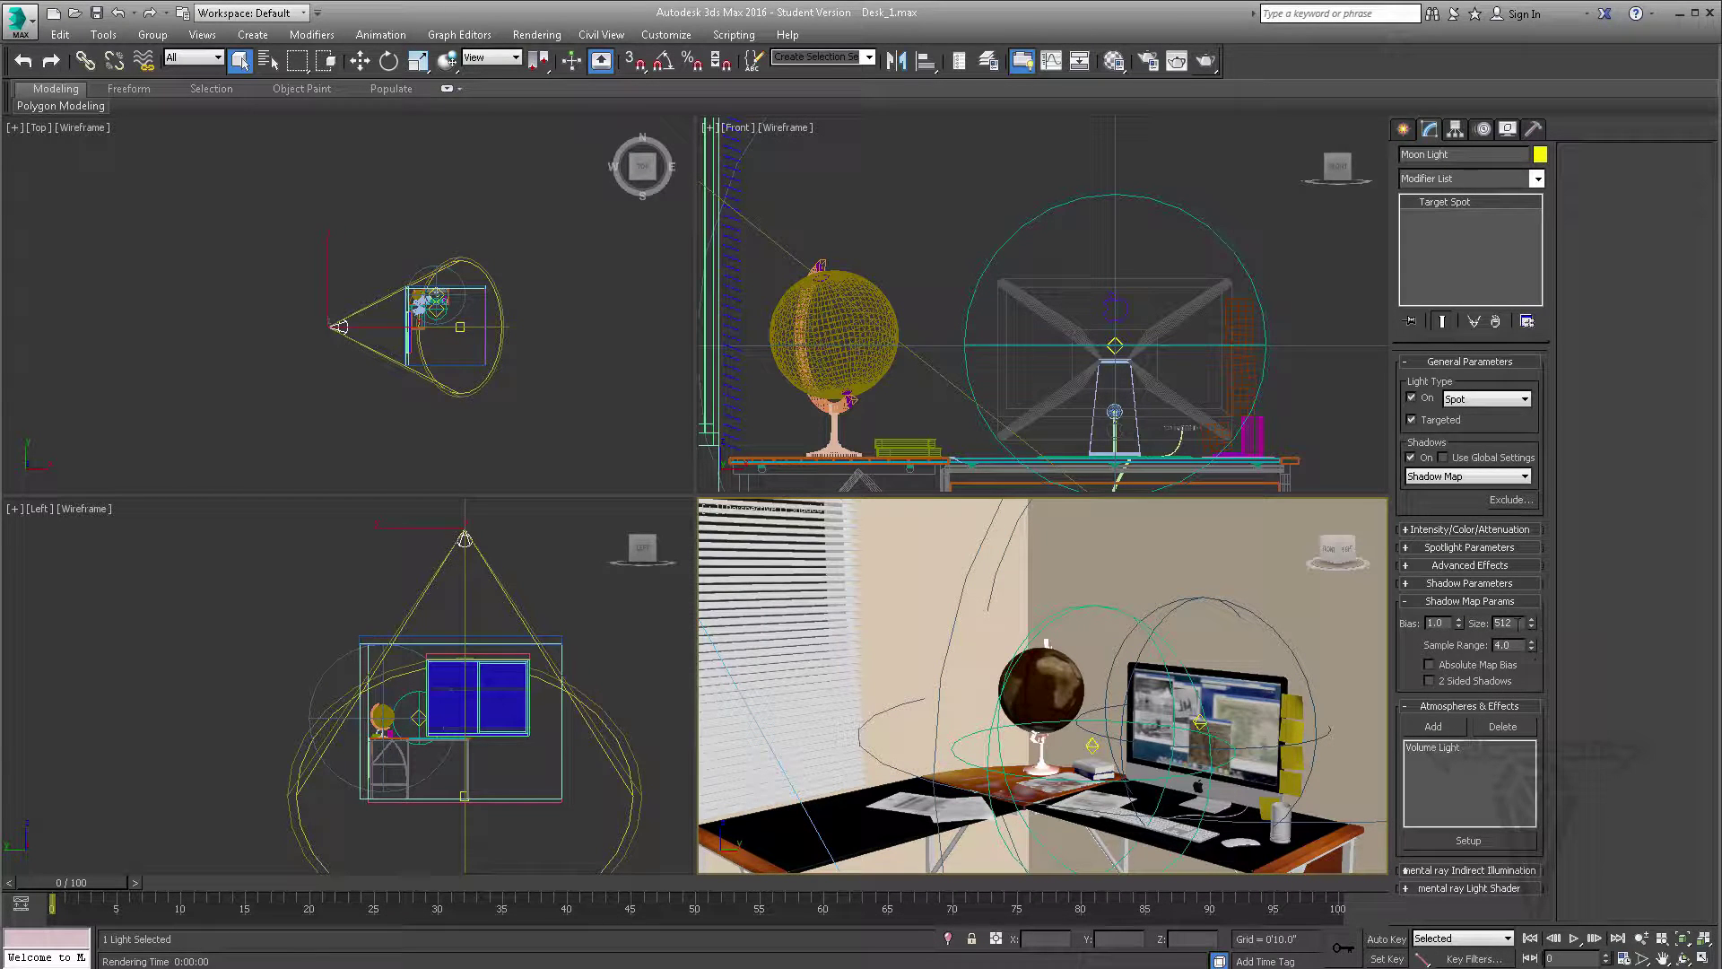
{"action": "left_click_drag", "start_coordinate": [1494, 624], "coordinate": [1579, 621]}
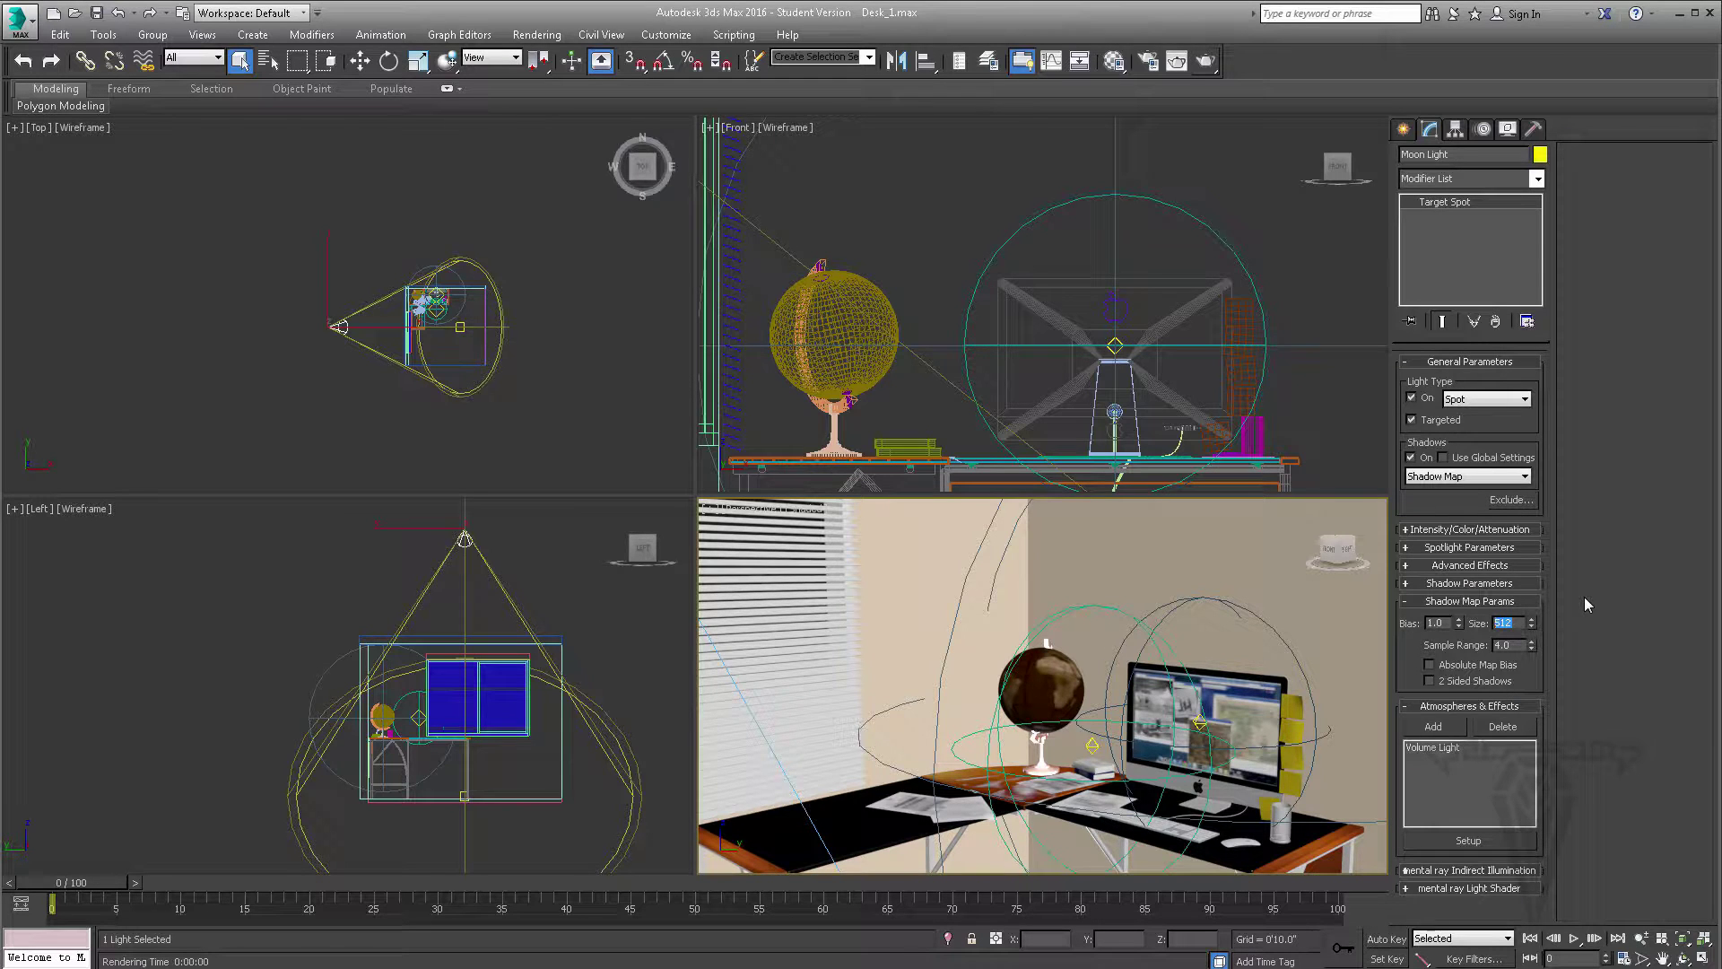
{"action": "type", "text": "2048"}
{"action": "key", "text": "Return"}
{"action": "left_click", "coordinate": [1207, 63]}
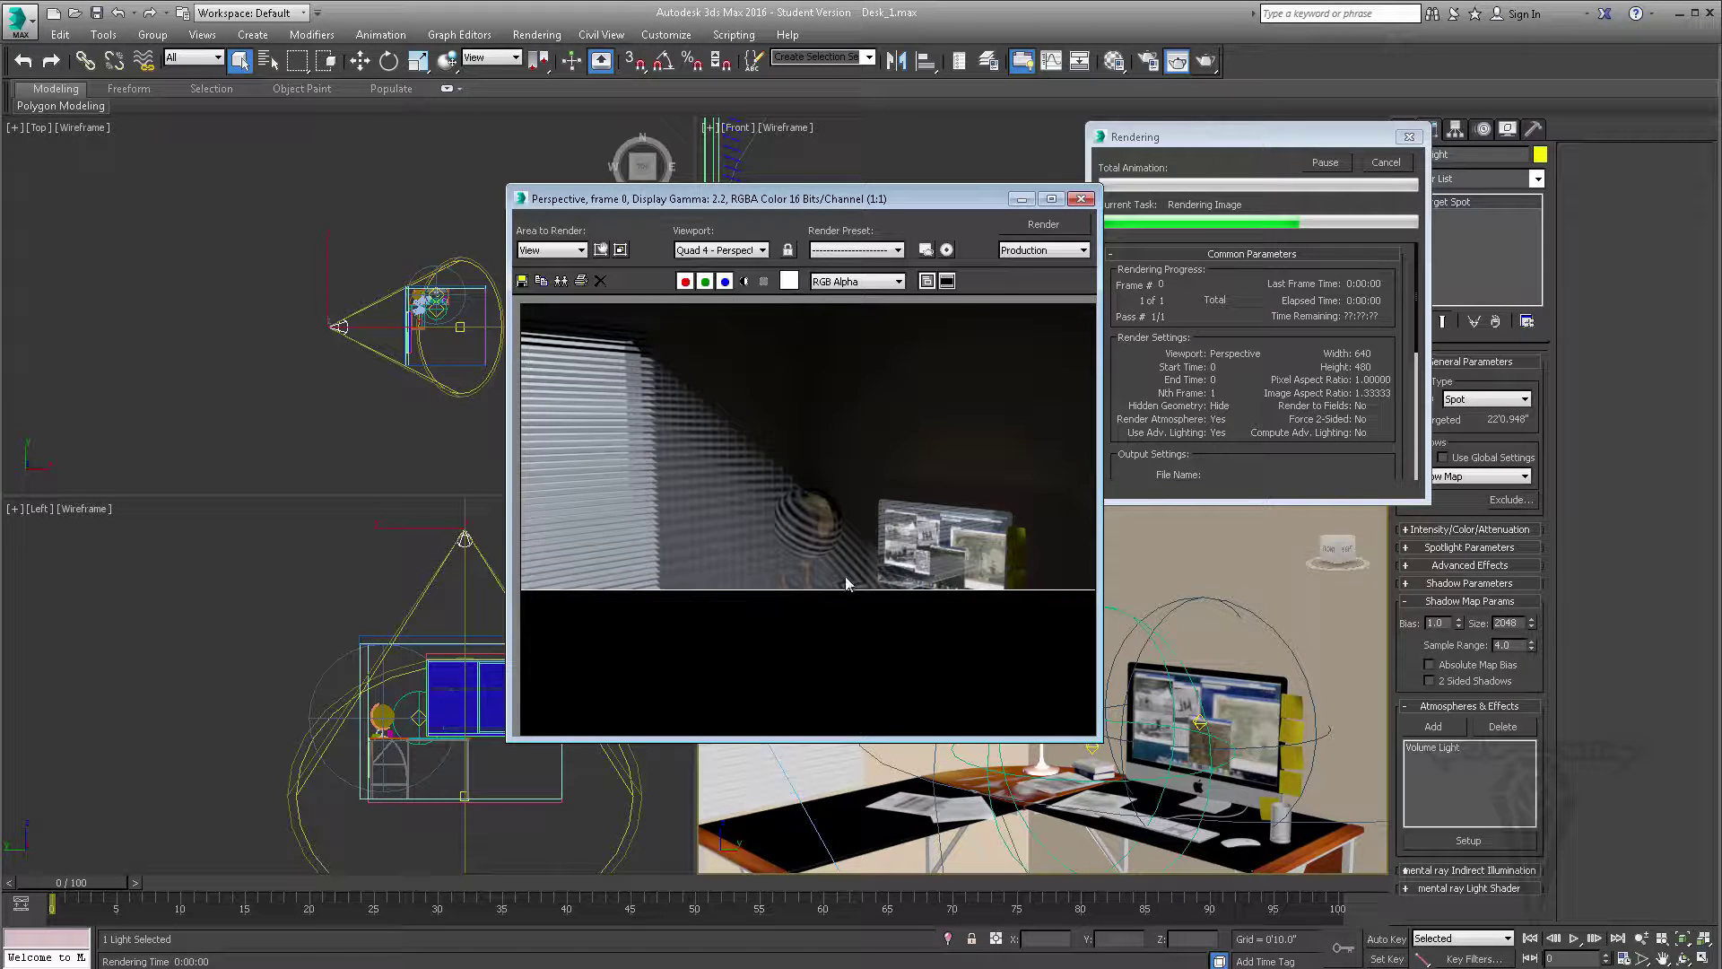
{"action": "left_click", "coordinate": [1386, 163]}
Step: Set the Moon Light's shadow map sample range to 24 and run a partial test render
{"action": "left_click_drag", "start_coordinate": [1519, 645], "coordinate": [1430, 640]}
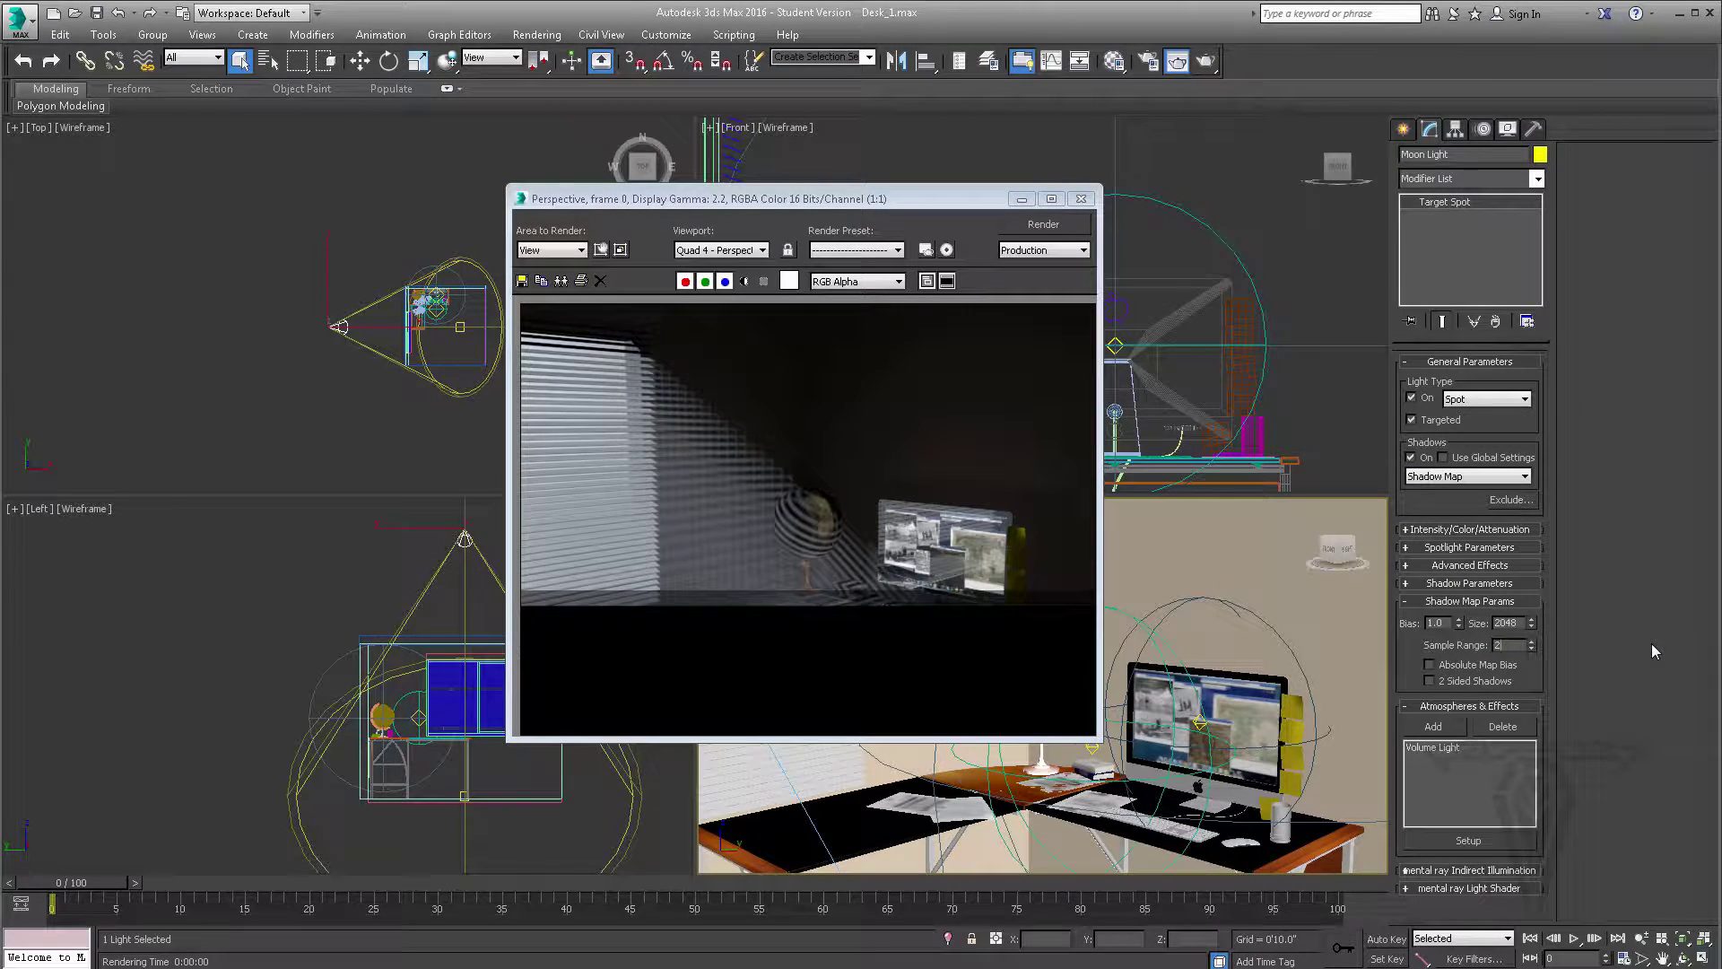
{"action": "type", "text": "24"}
{"action": "key", "text": "Return"}
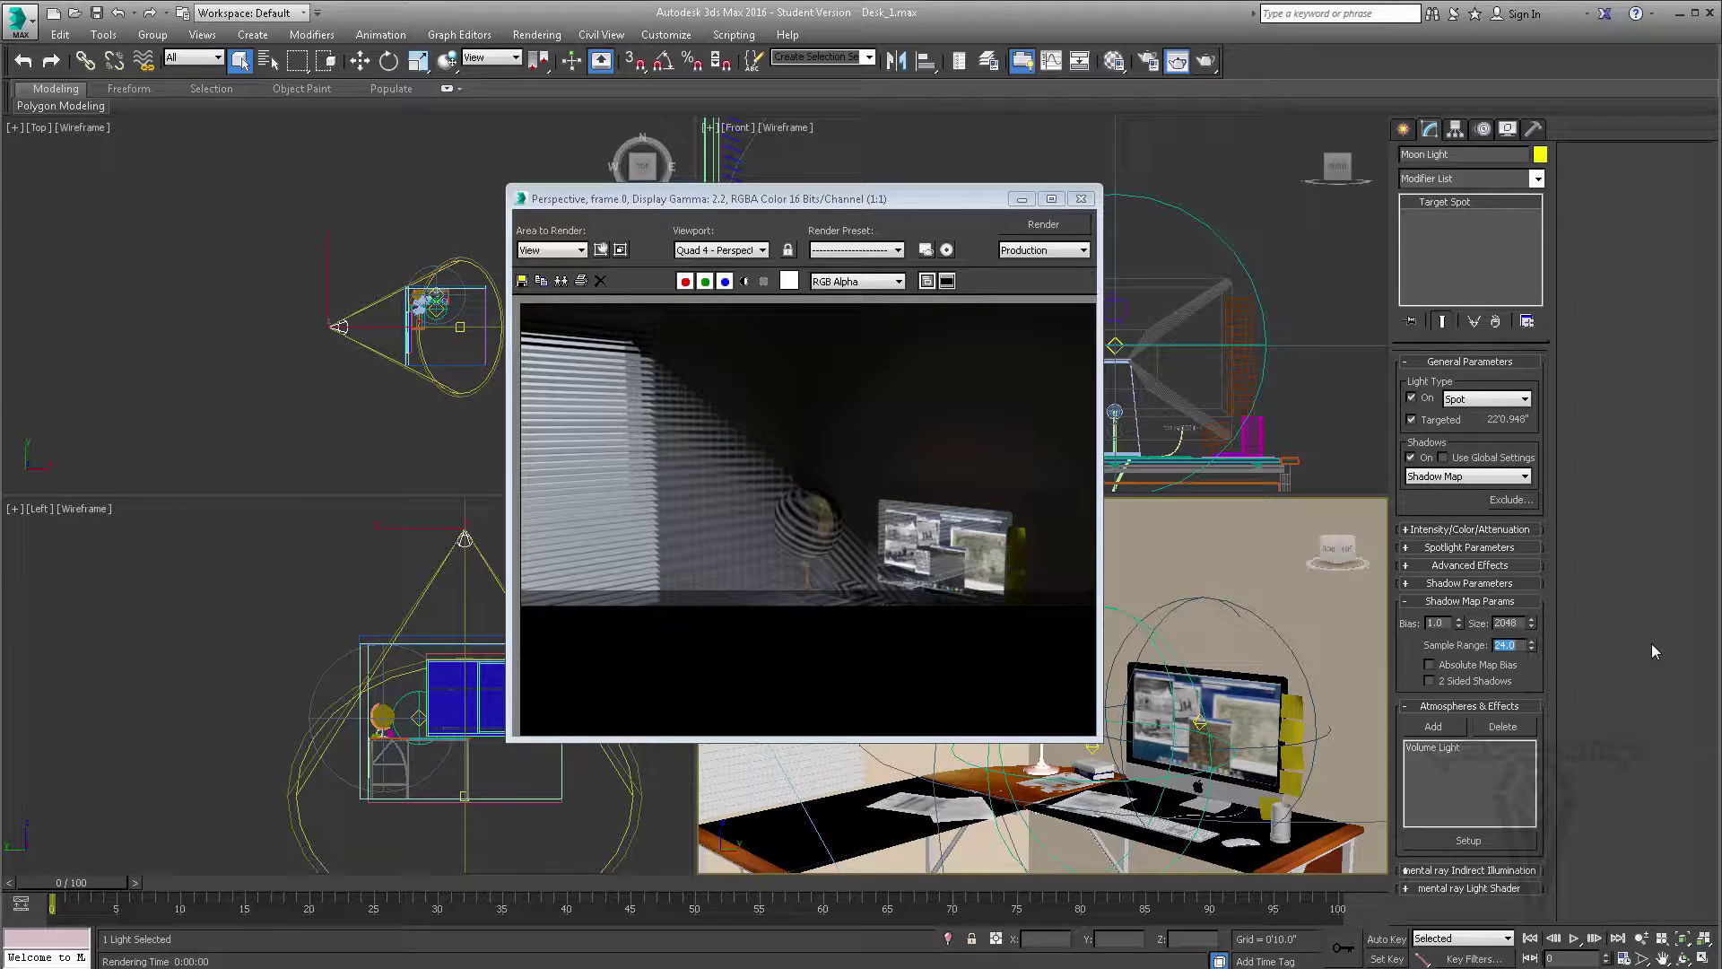
{"action": "left_click", "coordinate": [1207, 62]}
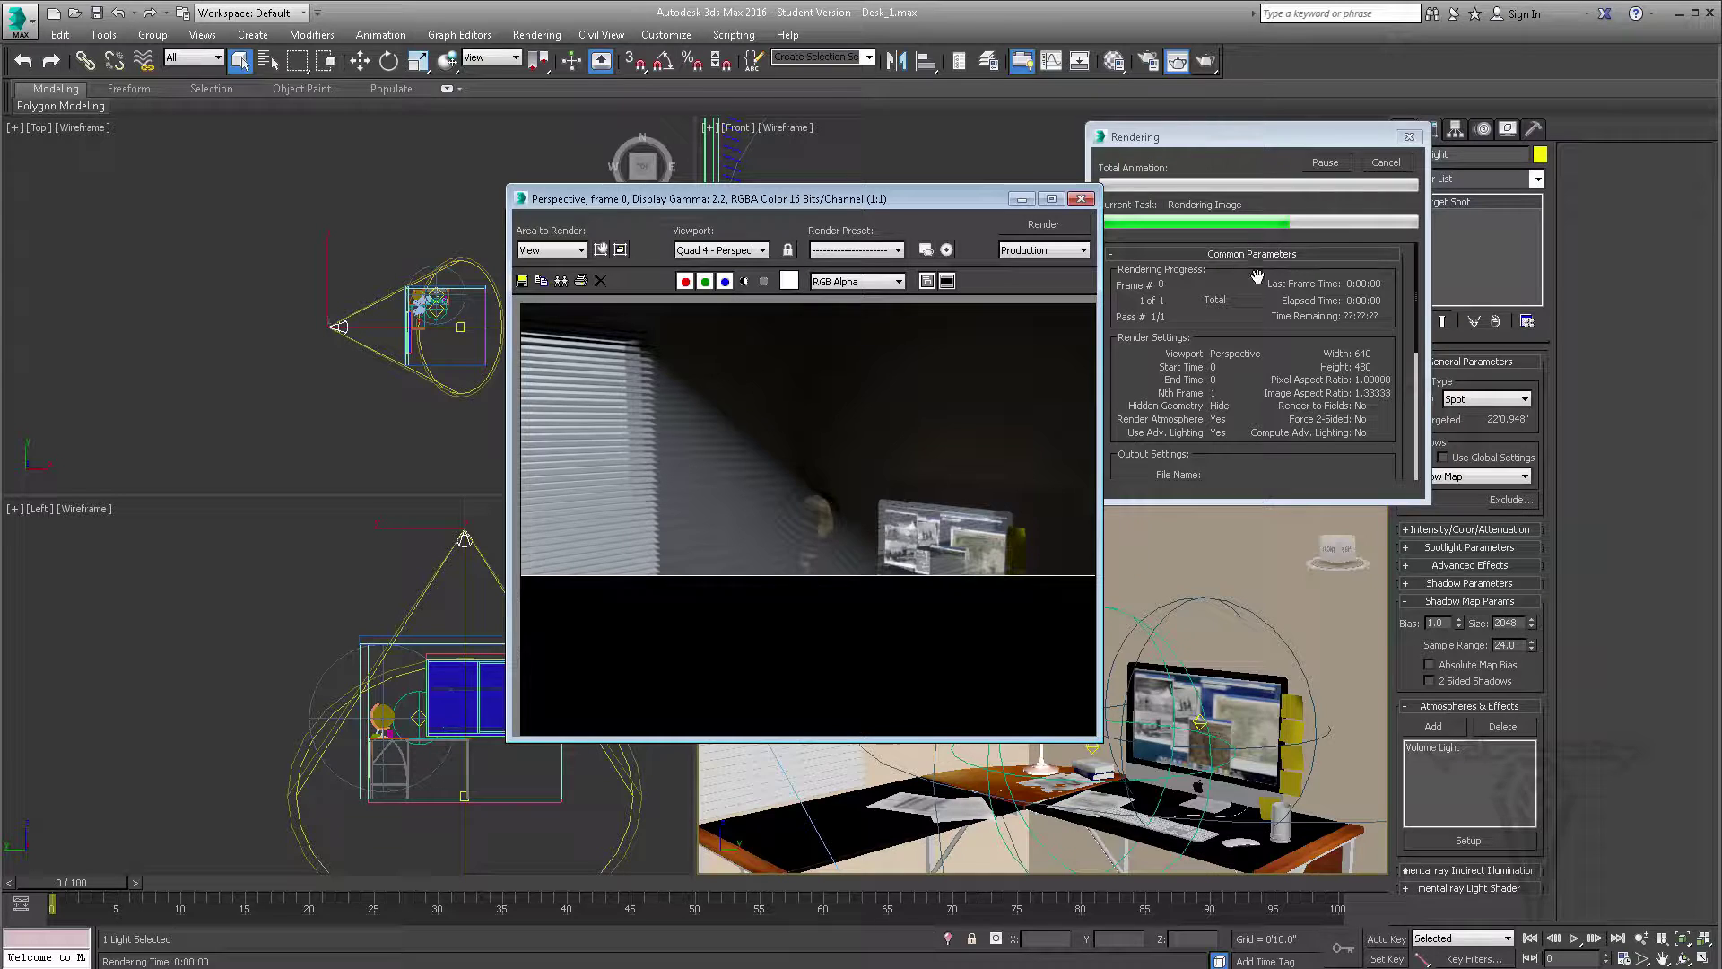
{"action": "left_click", "coordinate": [1390, 164]}
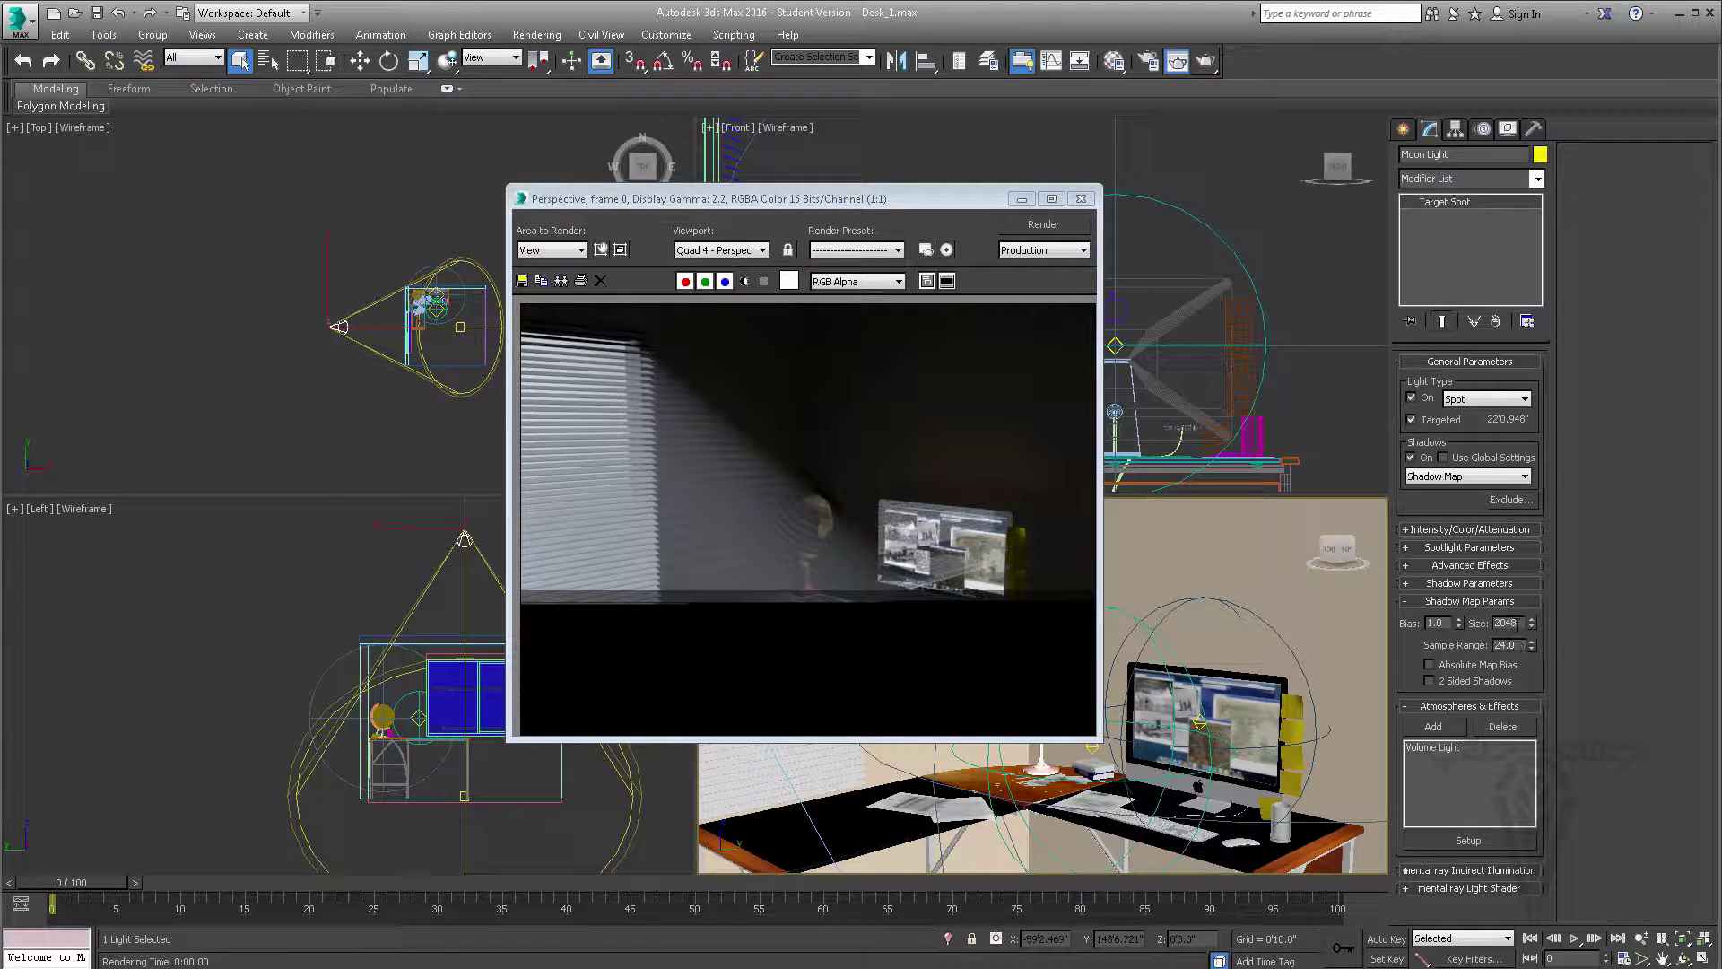
Step: Set the Moon Light's shadow map size to 256 and sample range to 4, and run a partial test render
{"action": "double_click", "coordinate": [1509, 622]}
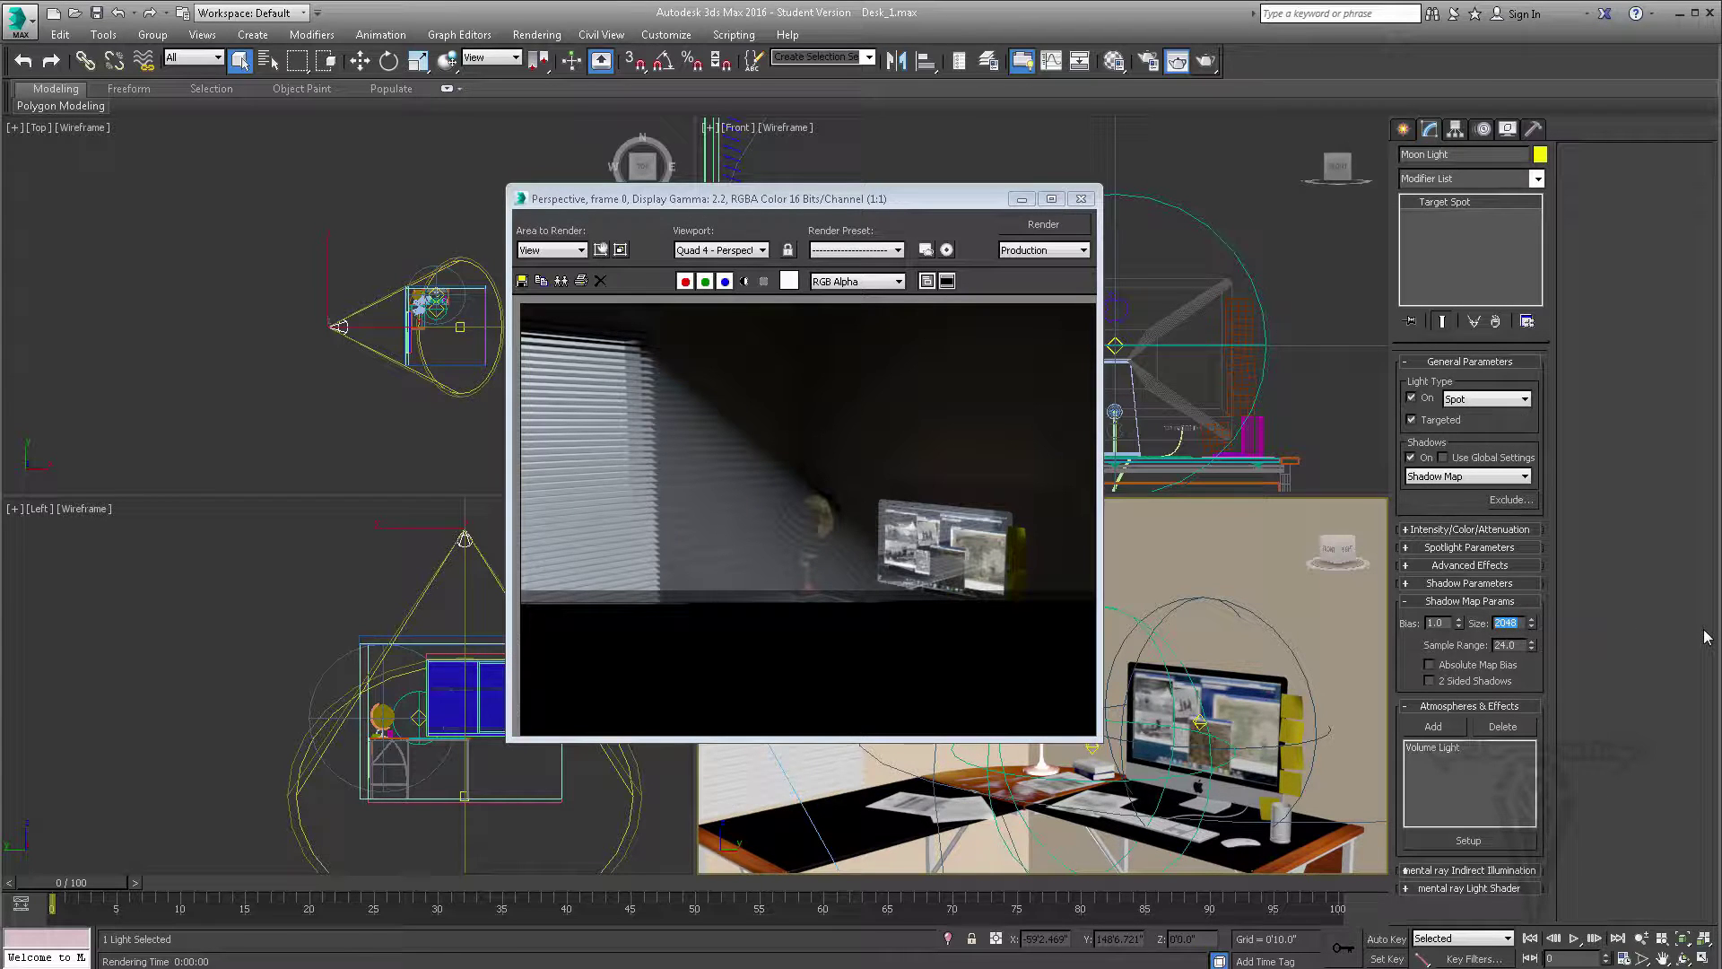
{"action": "type", "text": "2"}
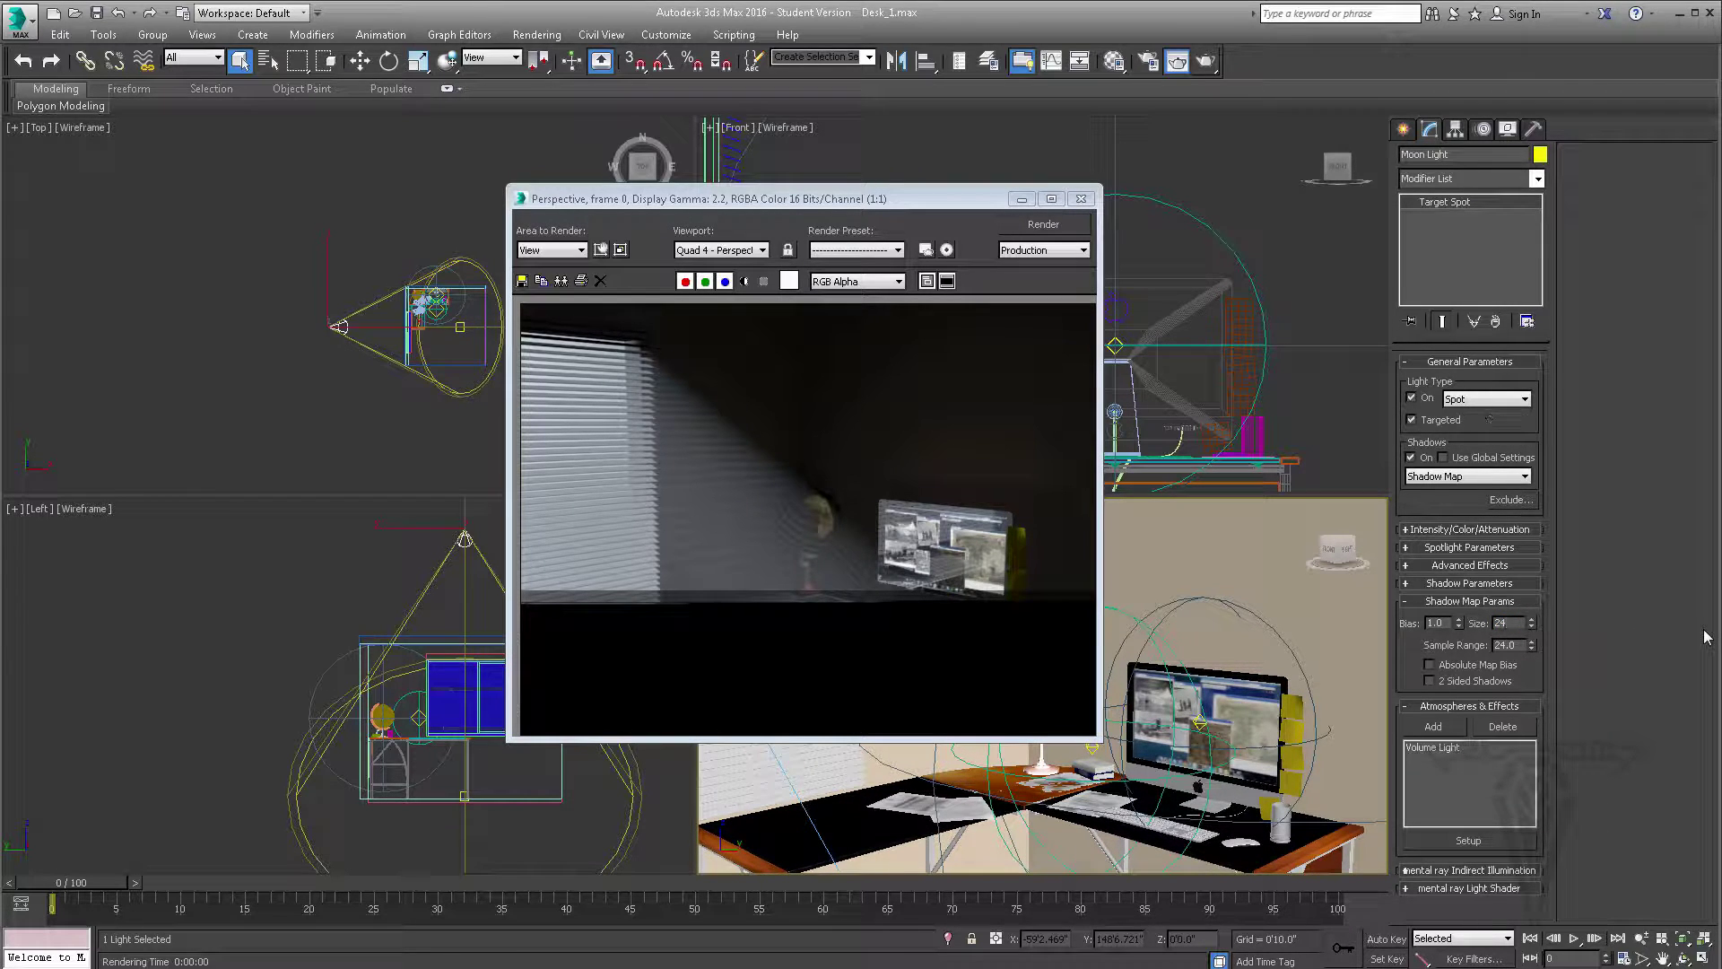
{"action": "type", "text": "54"}
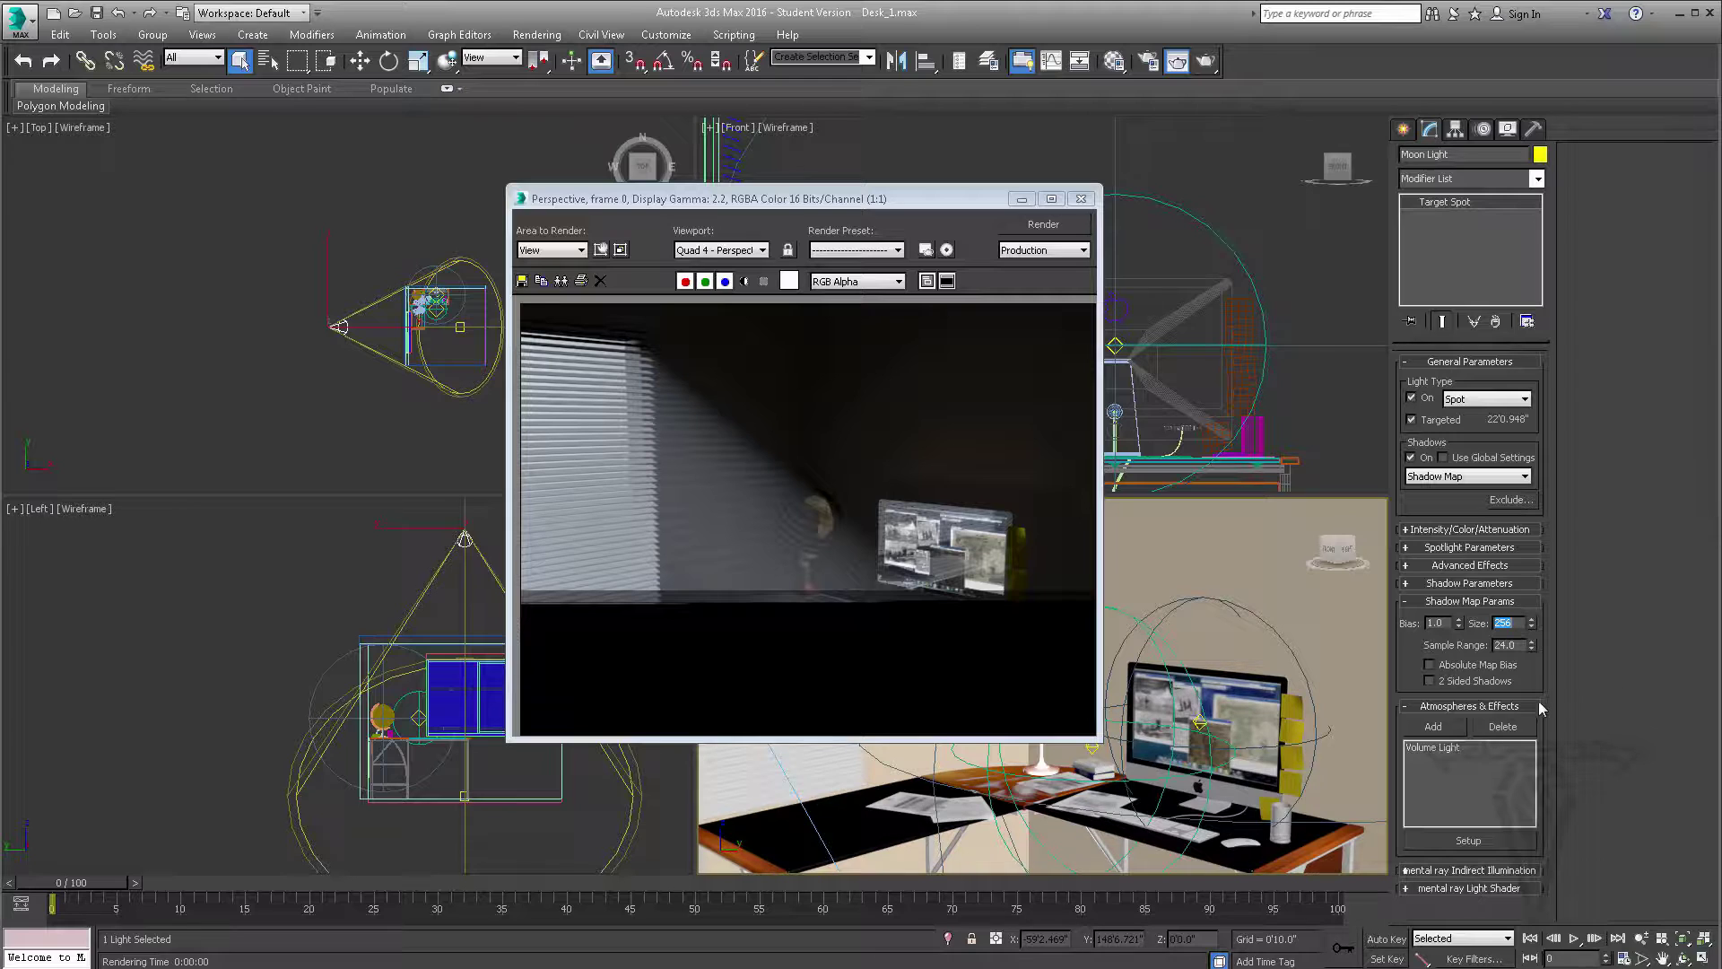
{"action": "key", "text": "Tab"}
{"action": "type", "text": "4"}
{"action": "key", "text": "Return"}
{"action": "left_click", "coordinate": [1207, 61]}
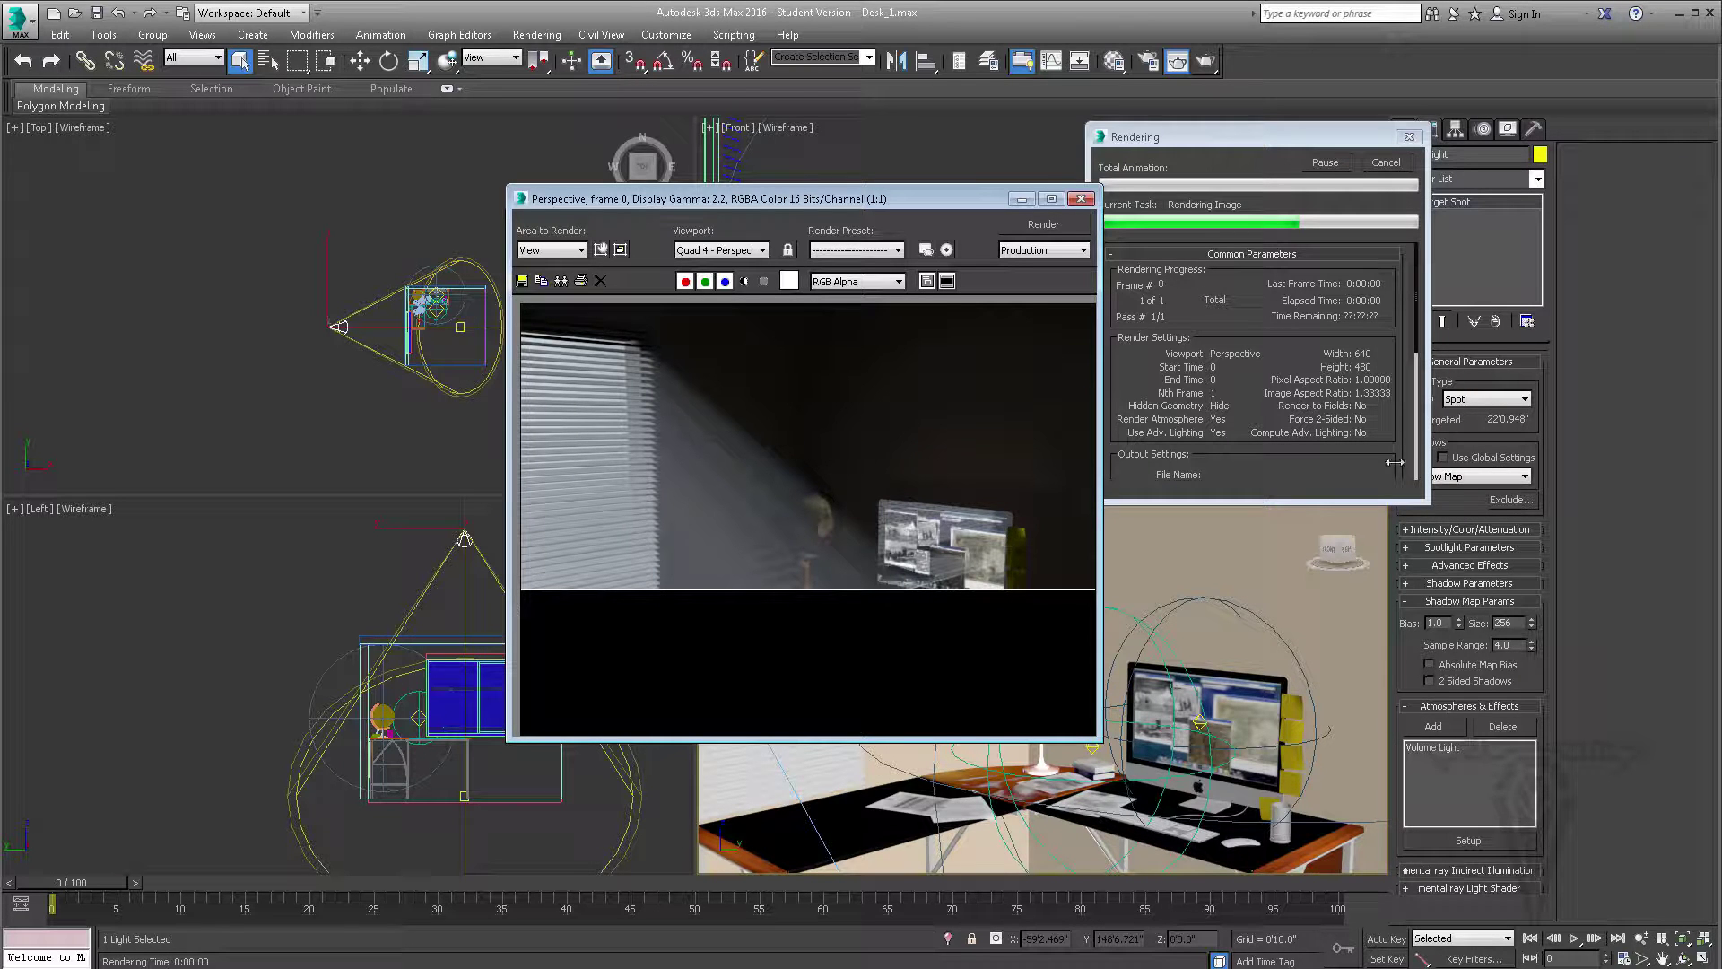
{"action": "left_click", "coordinate": [1386, 163]}
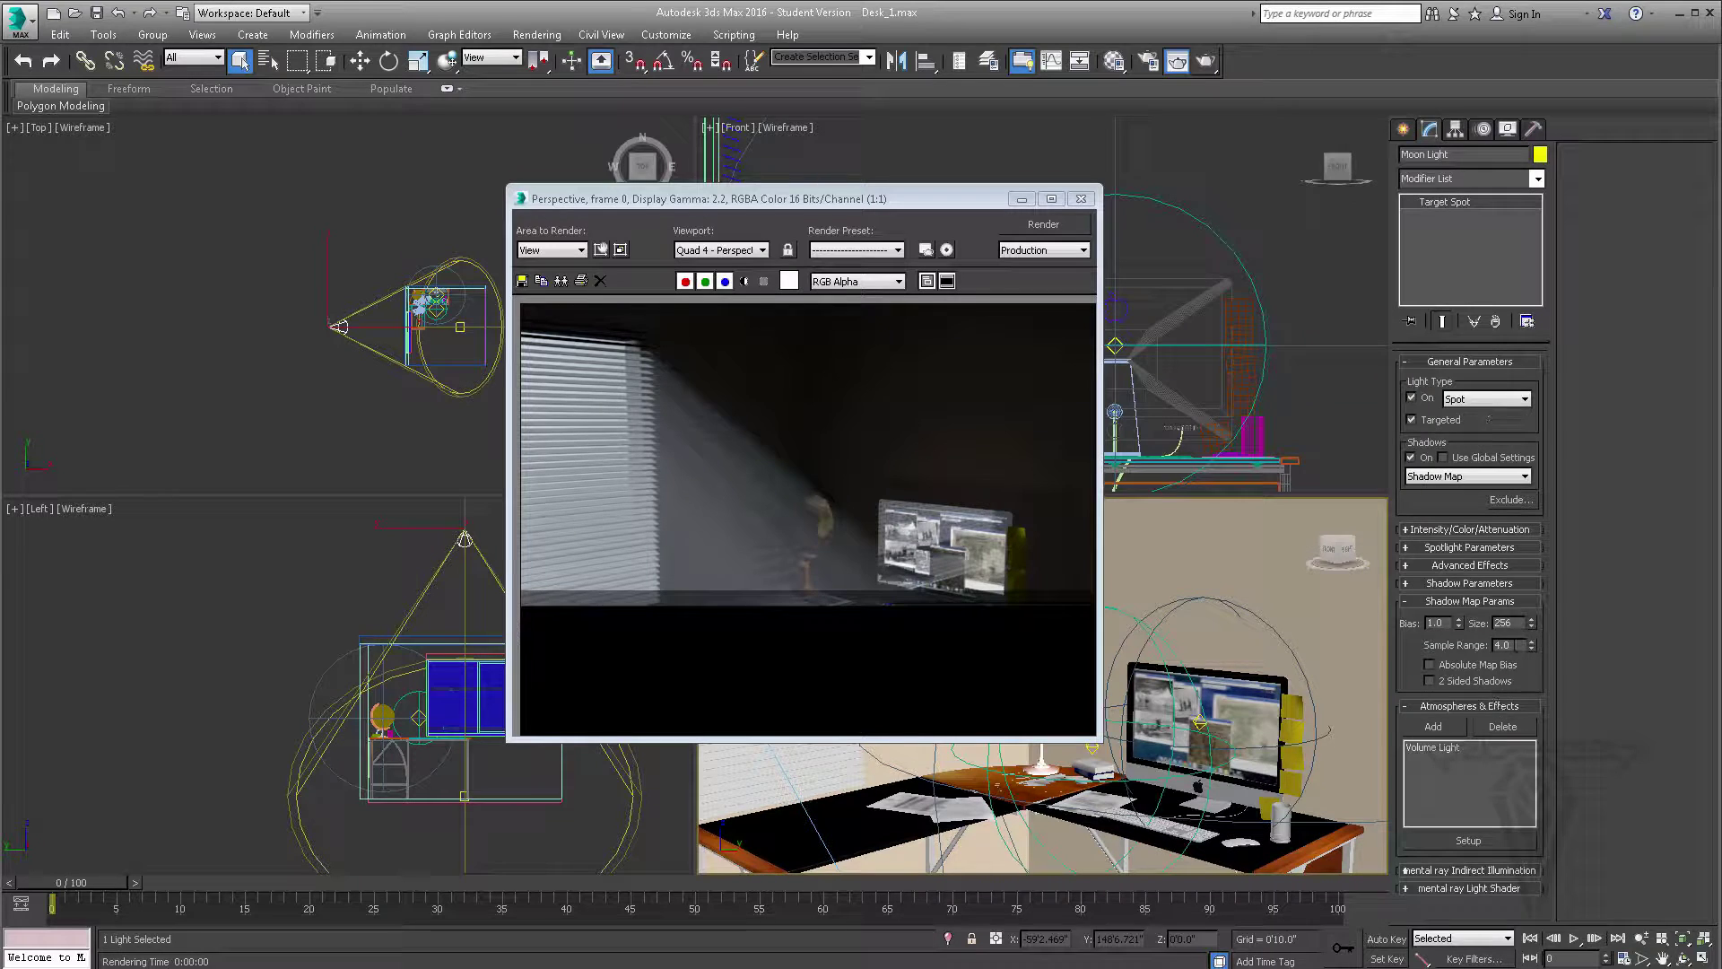
Step: Try a sample range of 8 for the Moon Light's shadow map with a partial test render
{"action": "double_click", "coordinate": [1516, 646]}
{"action": "type", "text": "8"}
{"action": "key", "text": "Return"}
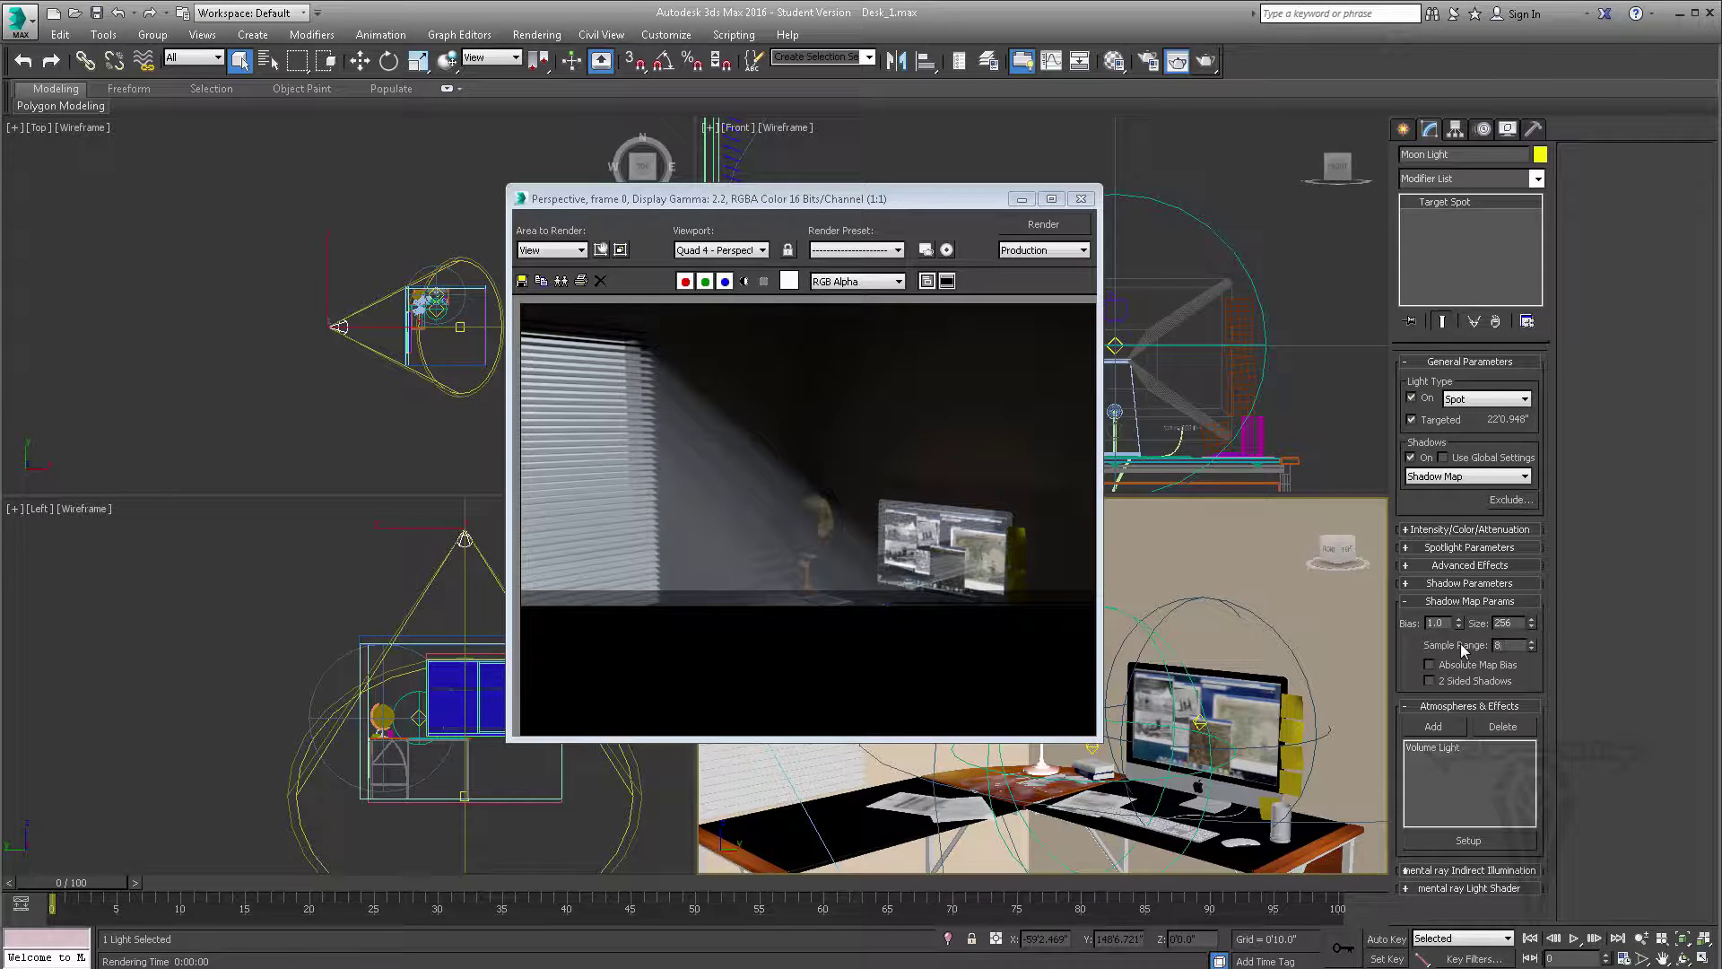
{"action": "left_click", "coordinate": [1205, 61]}
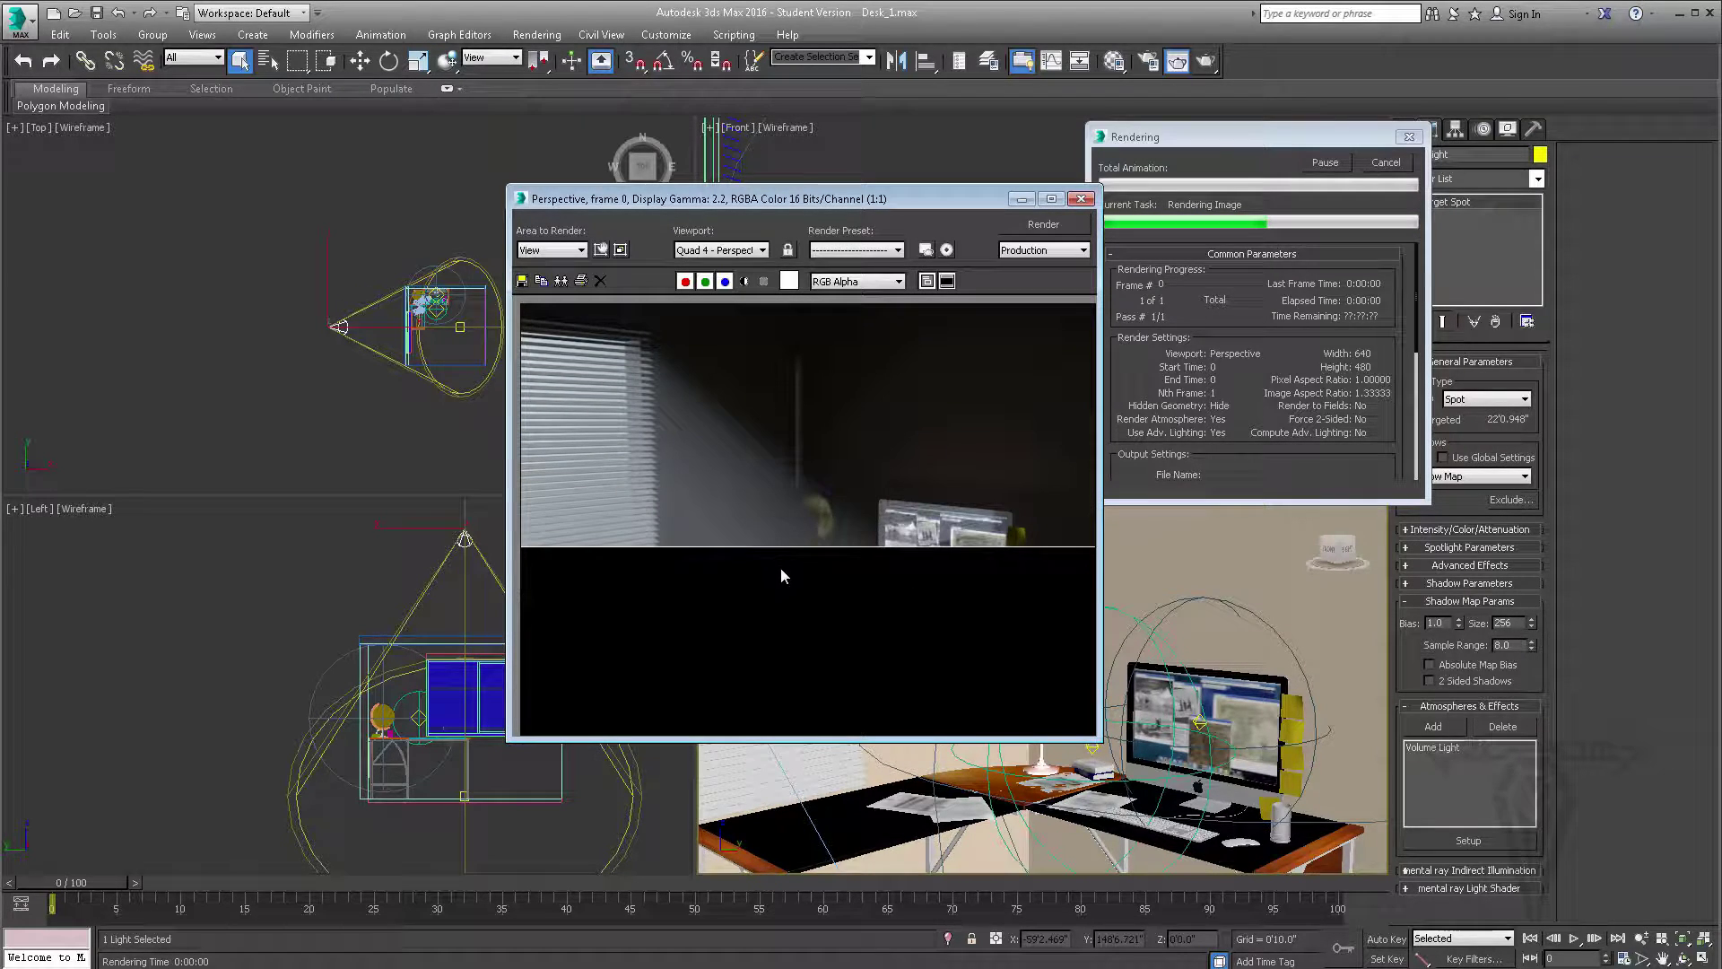
{"action": "left_click", "coordinate": [1402, 161]}
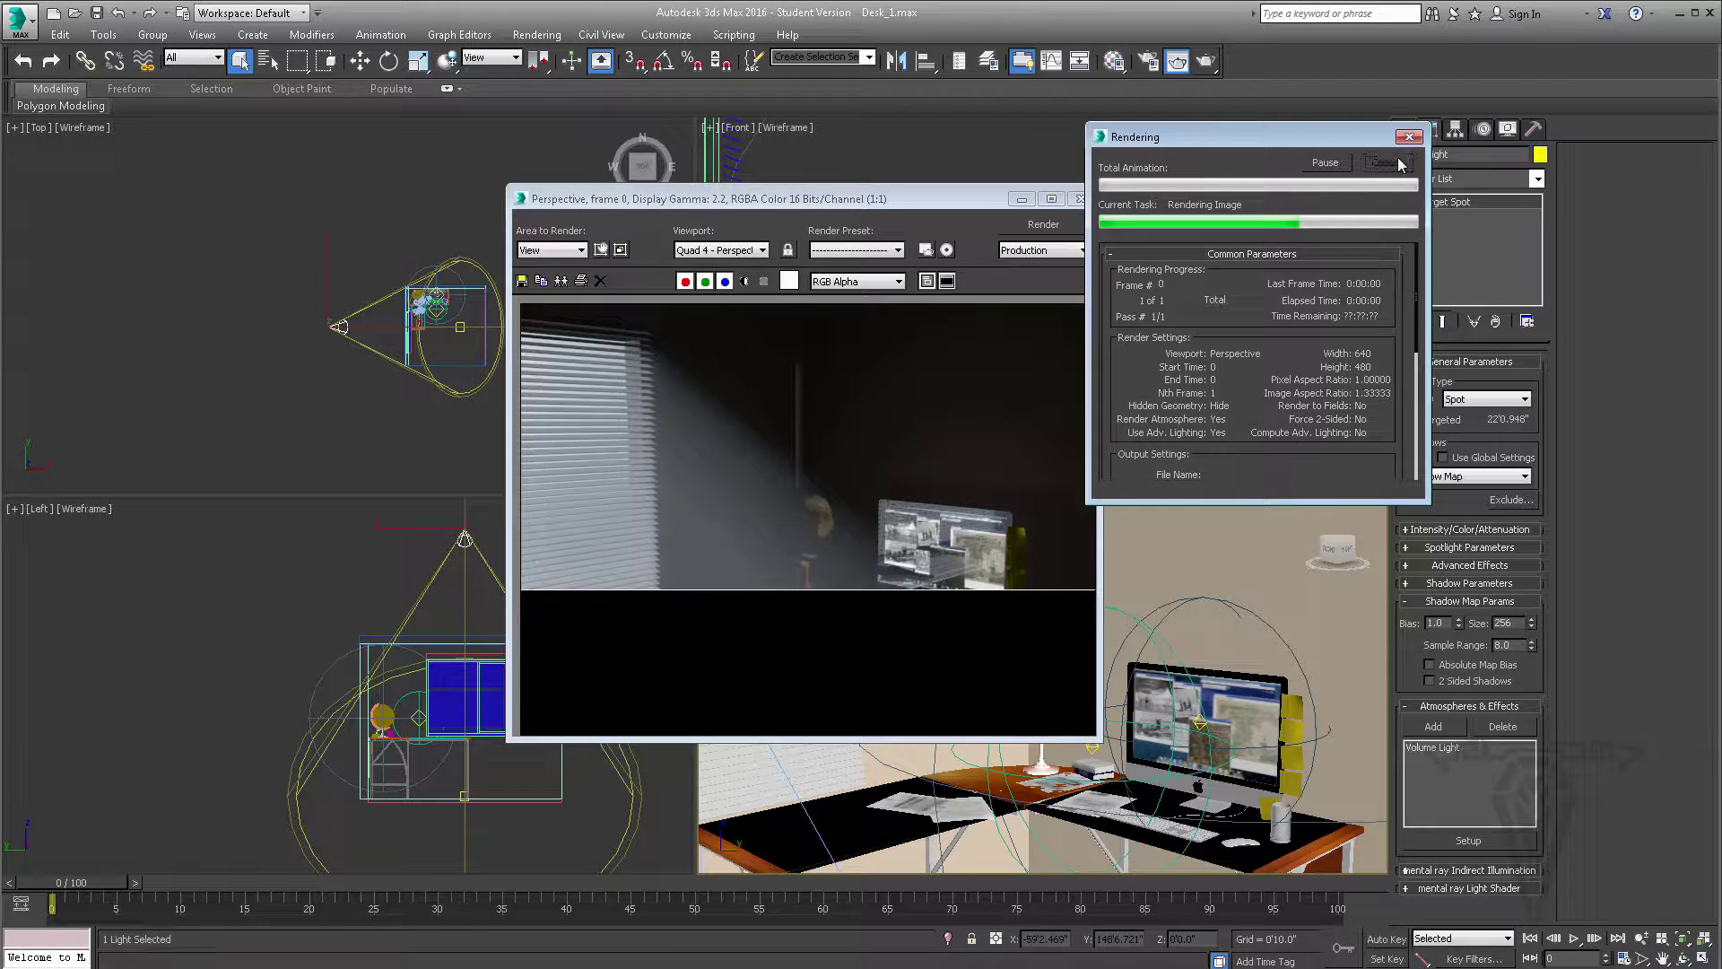
Step: Set the Moon Light's shadow map size to 128 and its sample range to 4
{"action": "left_click_drag", "start_coordinate": [1513, 624], "coordinate": [1452, 621]}
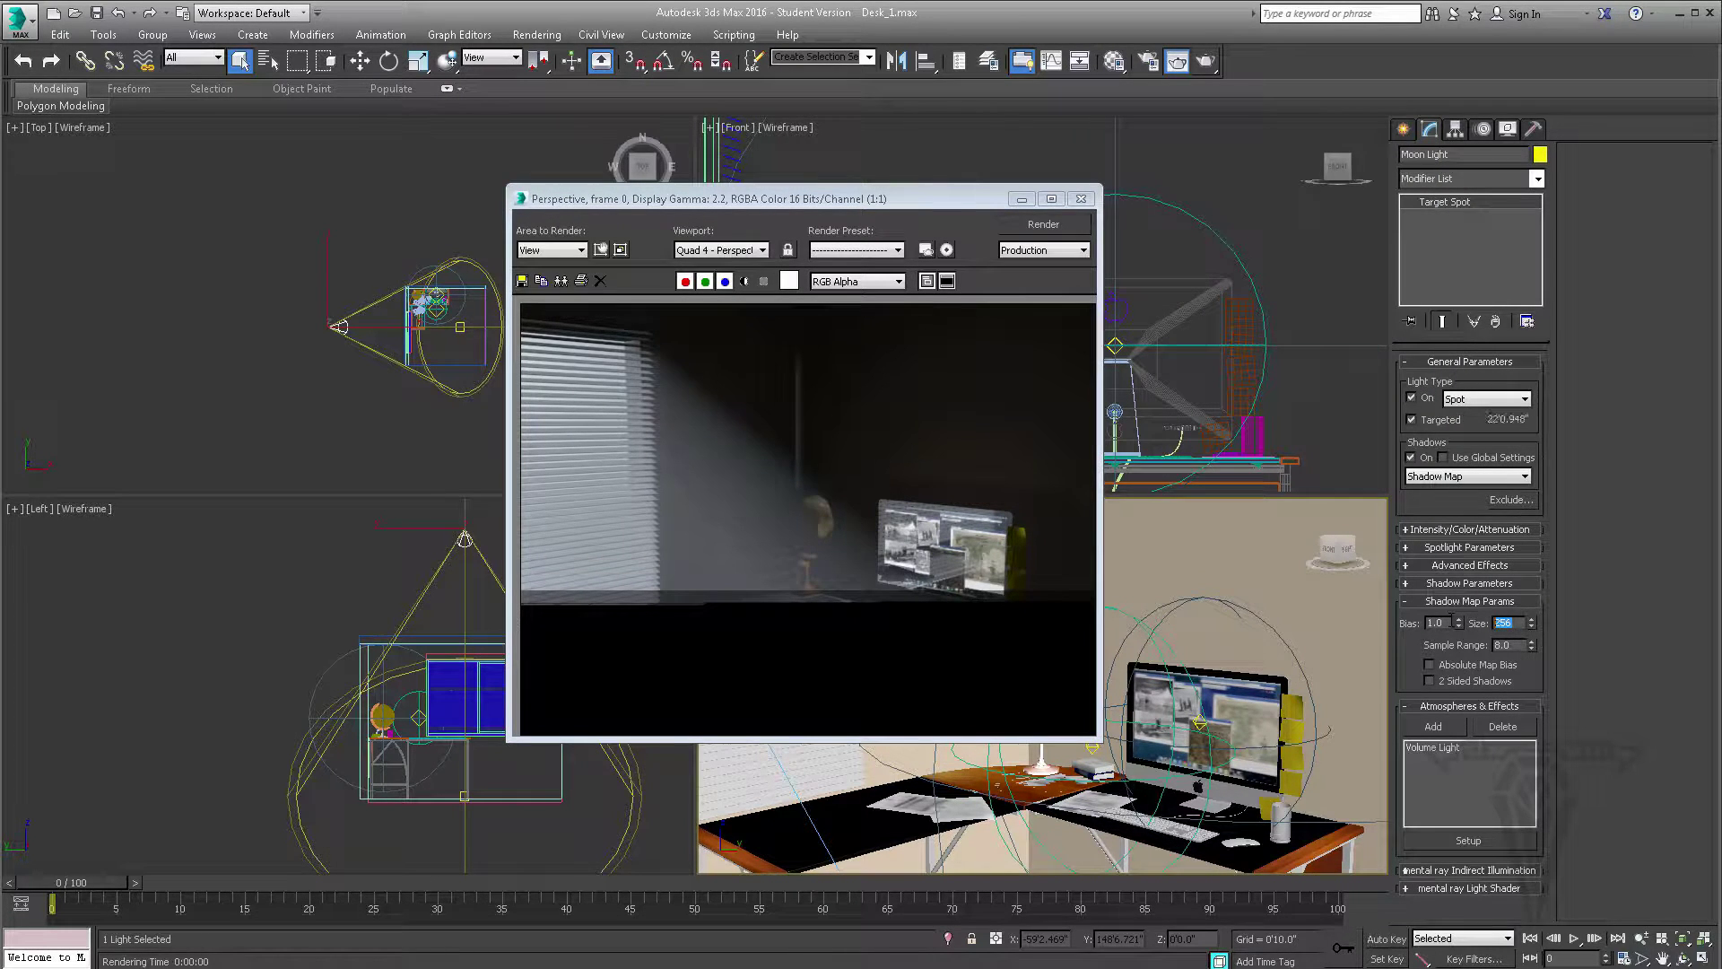
{"action": "type", "text": "128"}
{"action": "key", "text": "Return"}
{"action": "left_click_drag", "start_coordinate": [1518, 646], "coordinate": [1491, 646]}
{"action": "type", "text": "4"}
{"action": "key", "text": "Return"}
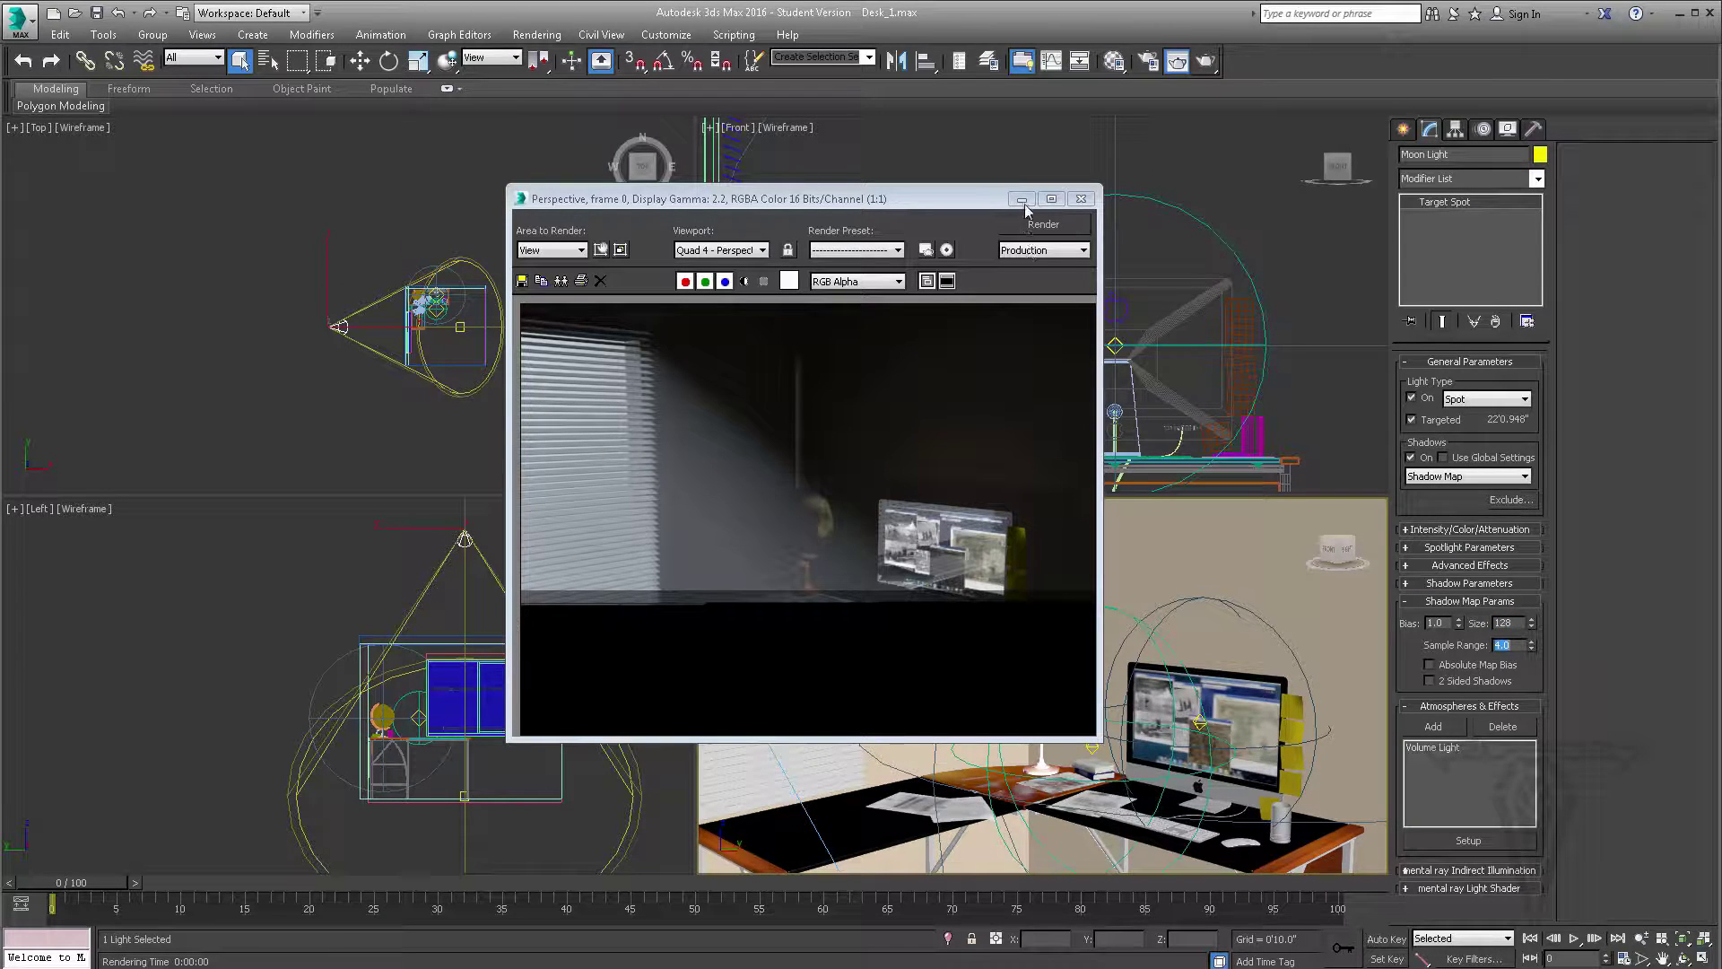
Step: Test-render the Perspective view to check the volumetric moonlight through the blinds, stopping partway and closing the render
{"action": "left_click", "coordinate": [1041, 225]}
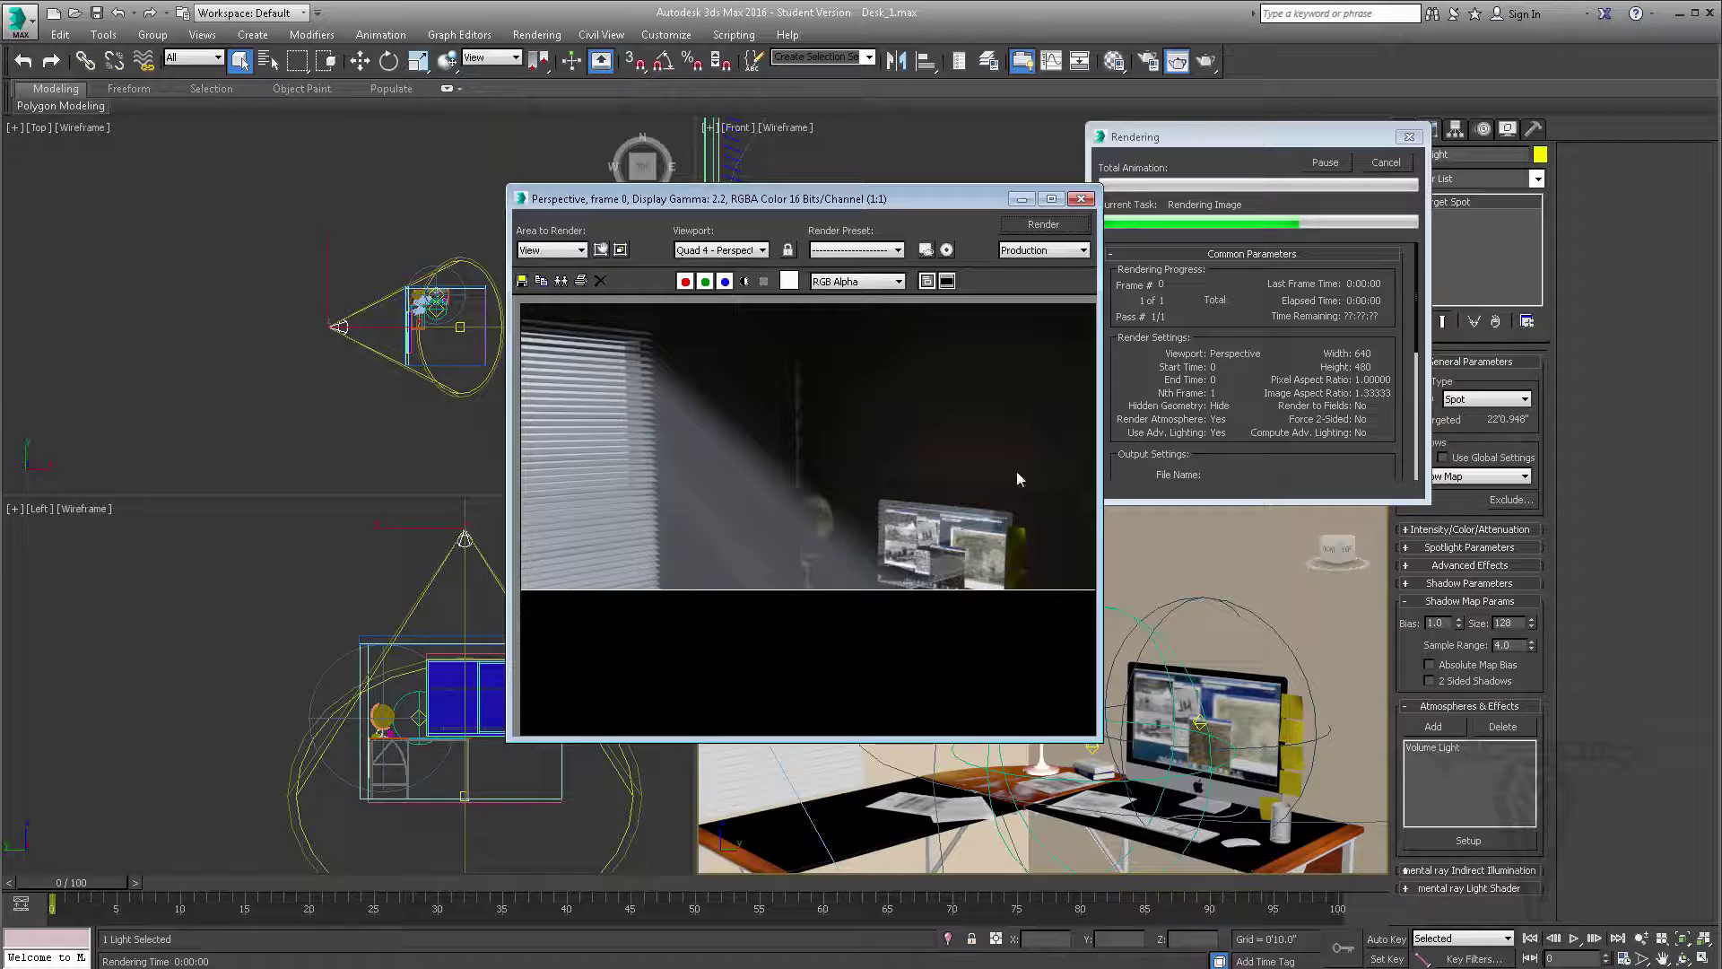
{"action": "left_click", "coordinate": [1388, 164]}
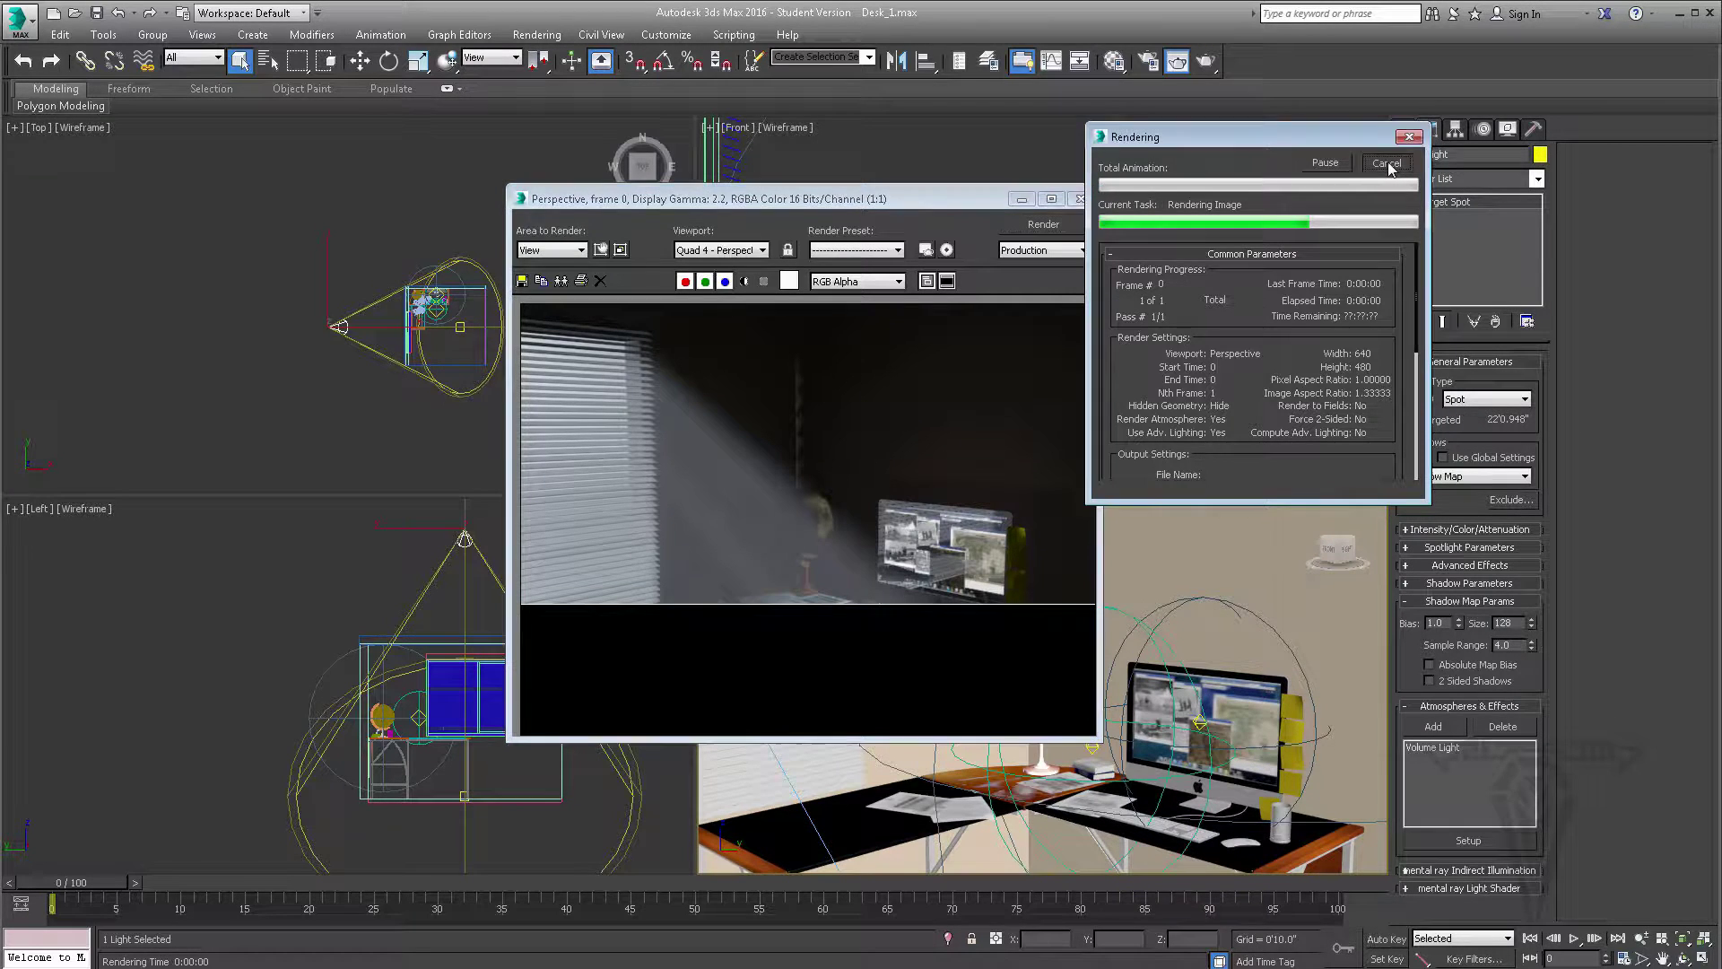
{"action": "left_click", "coordinate": [1388, 164]}
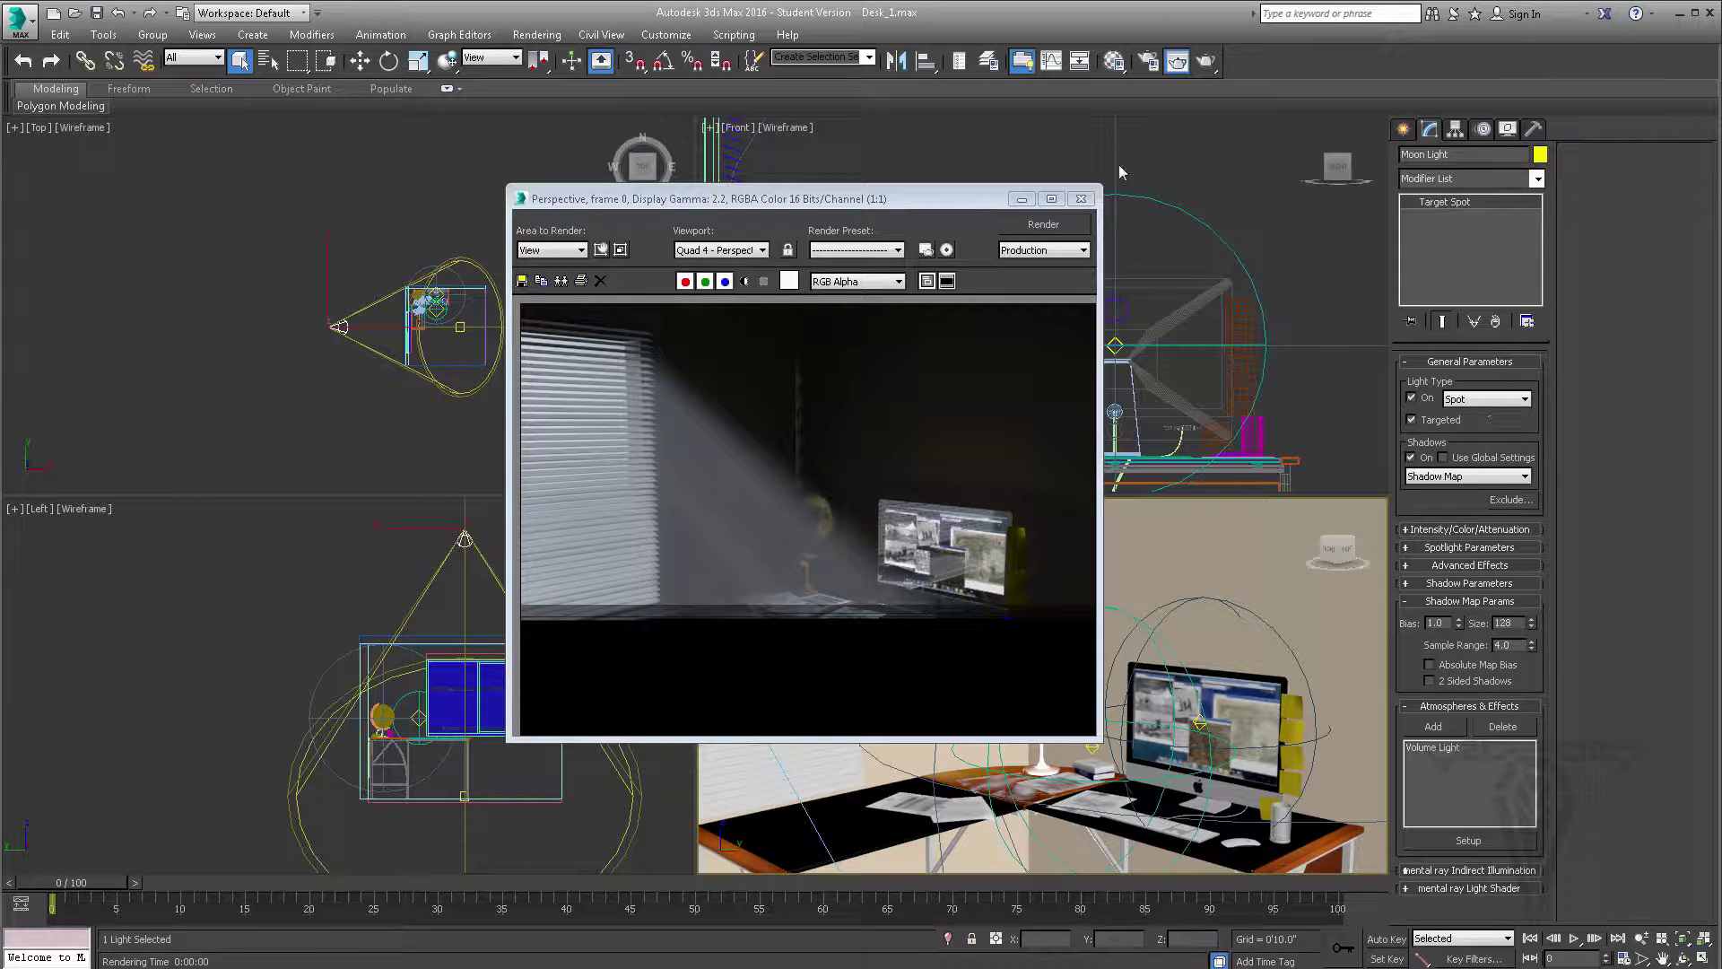
{"action": "left_click", "coordinate": [1082, 199]}
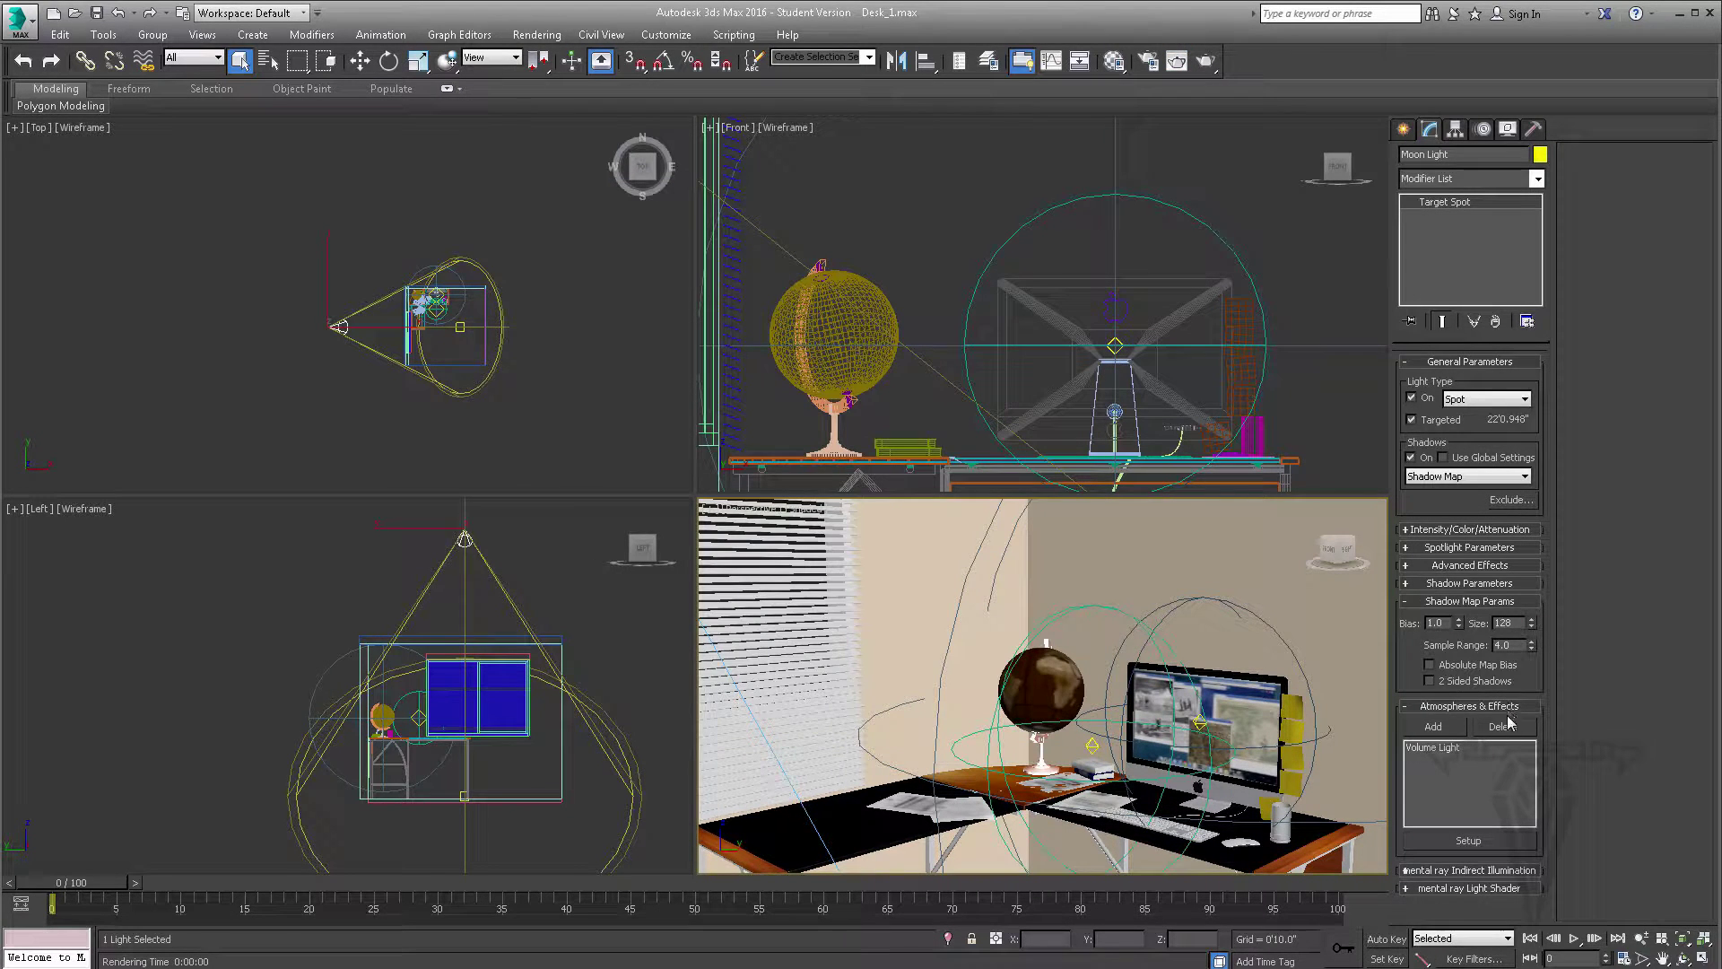
Step: Open the setup of the Moon Light's Volume Light, delete the duplicate Volume Light atmosphere effect and select the remaining one
{"action": "left_click", "coordinate": [1432, 749]}
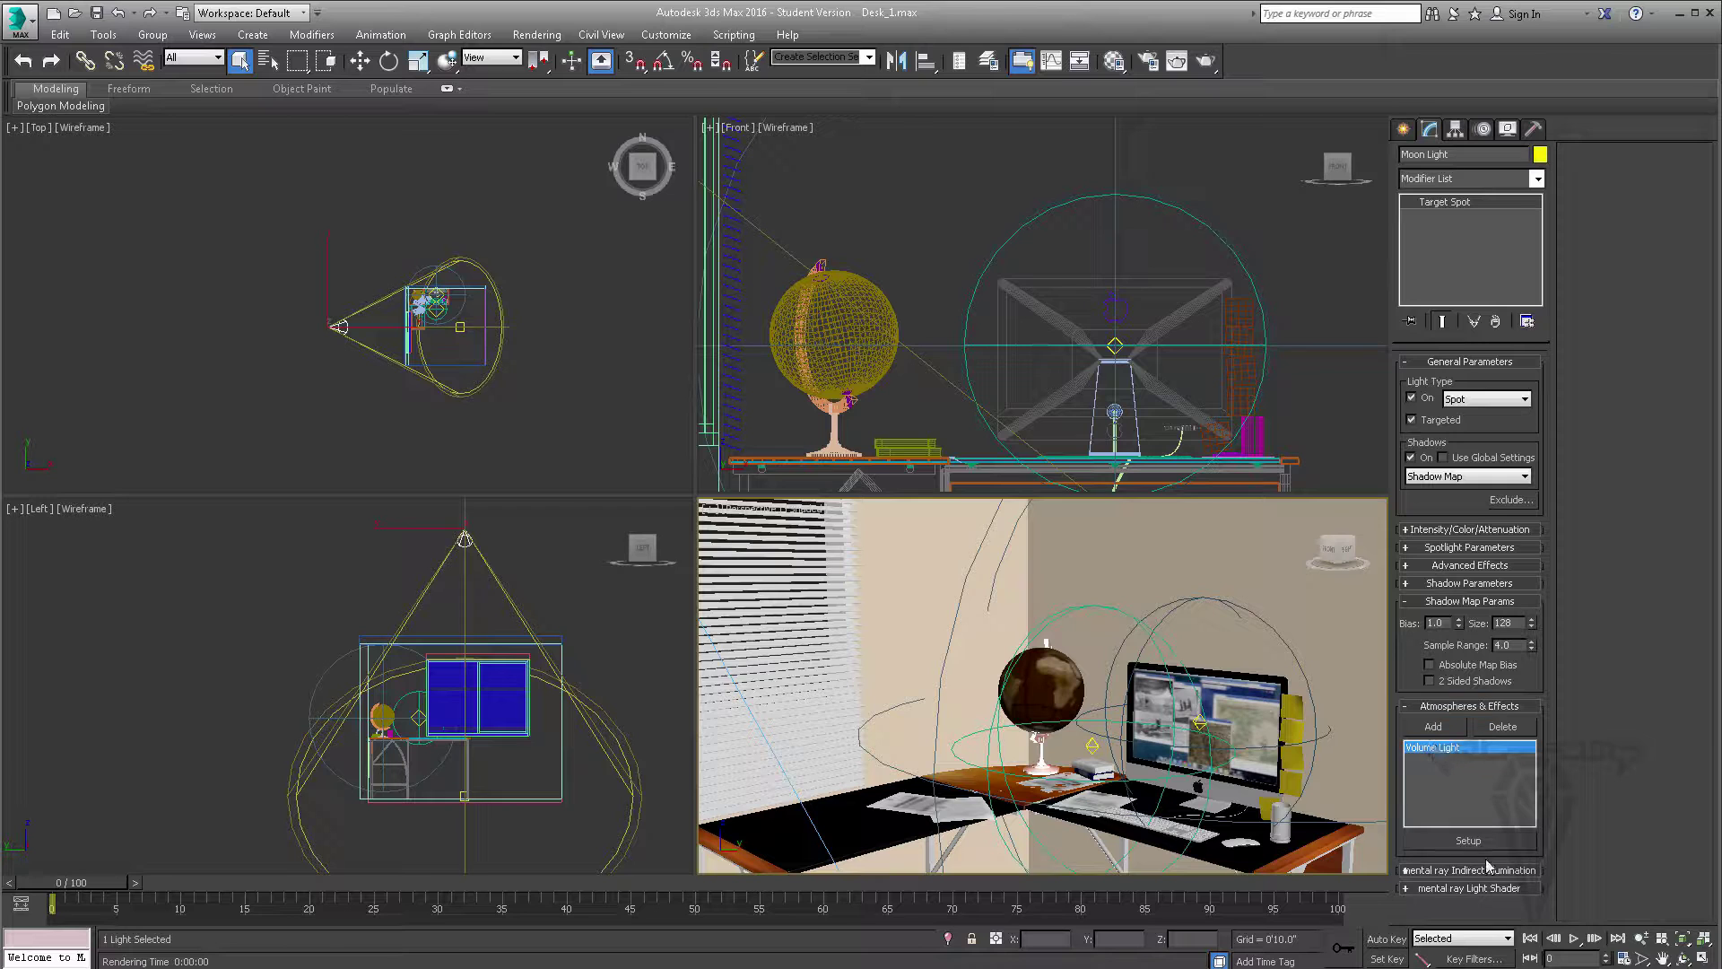
{"action": "left_click", "coordinate": [1465, 842]}
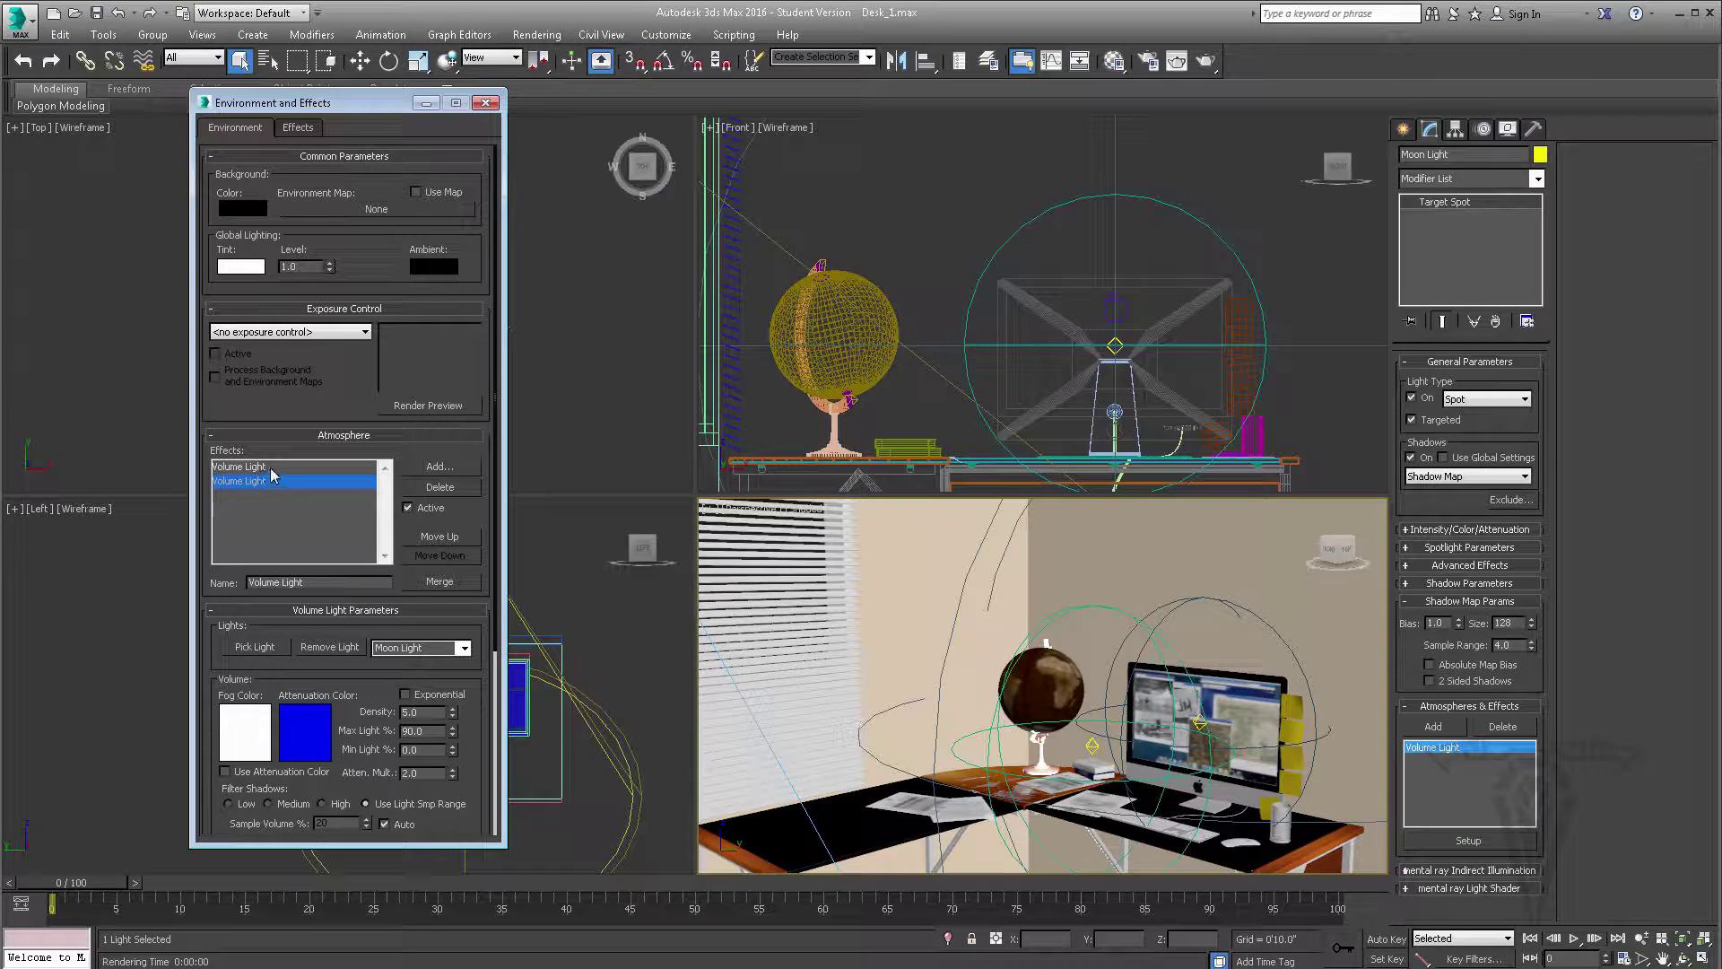
{"action": "left_click", "coordinate": [281, 467]}
{"action": "left_click", "coordinate": [438, 487]}
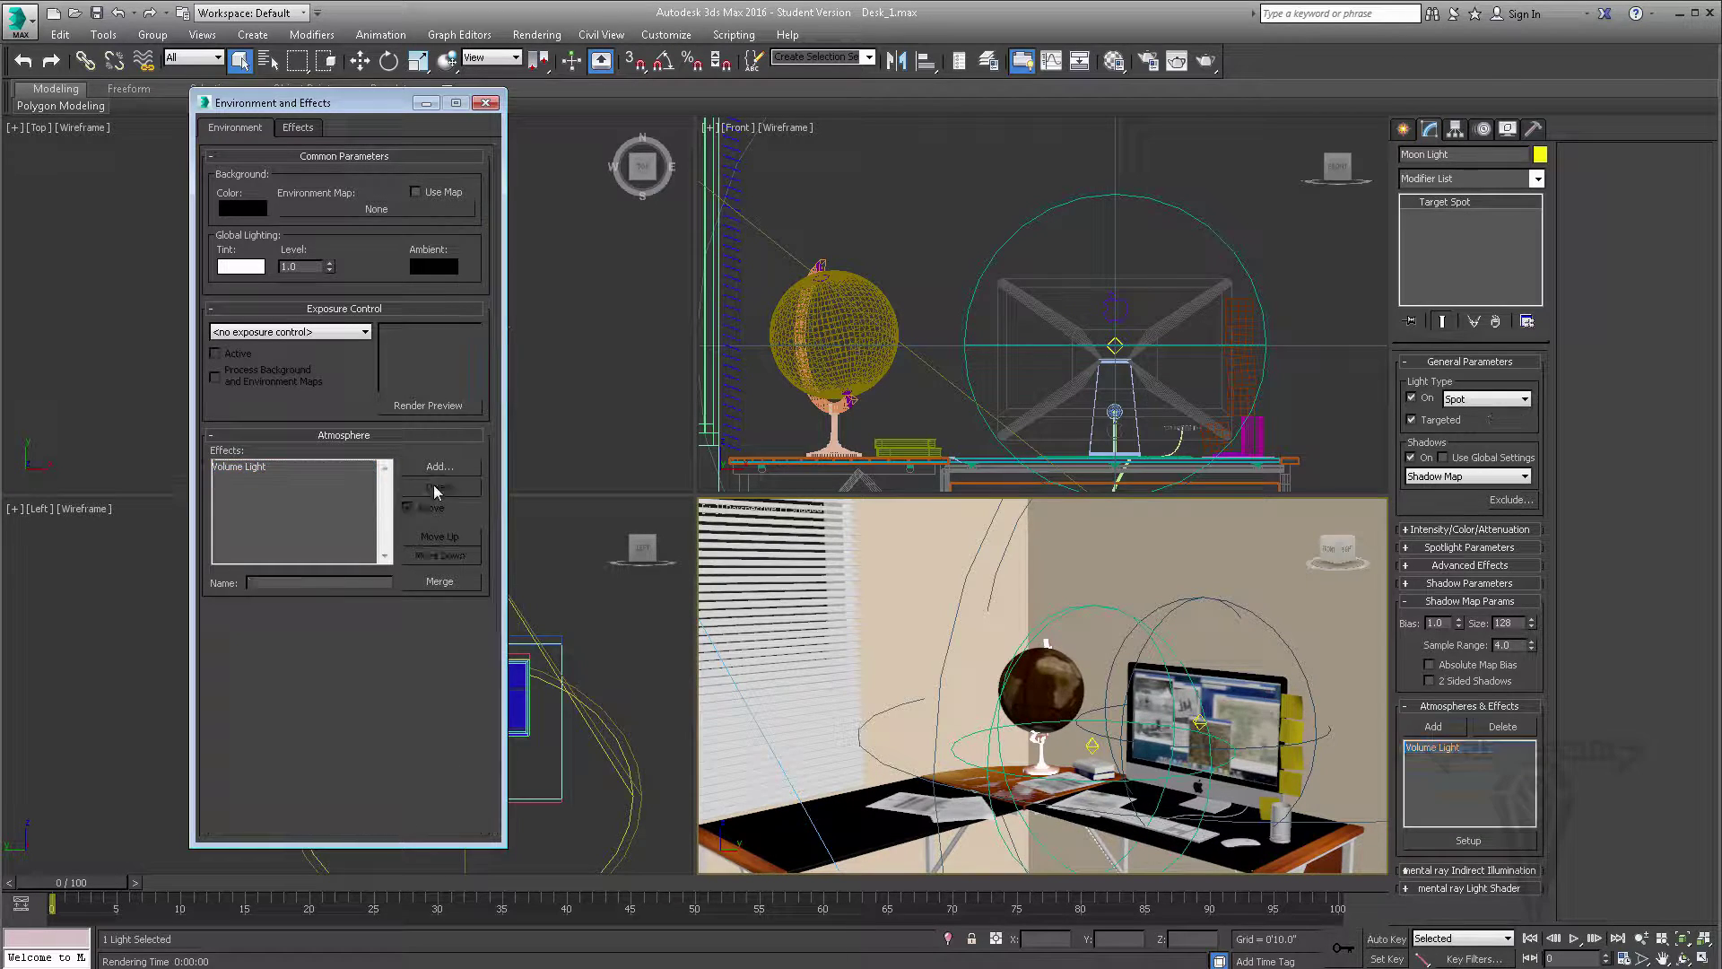
{"action": "left_click", "coordinate": [309, 468]}
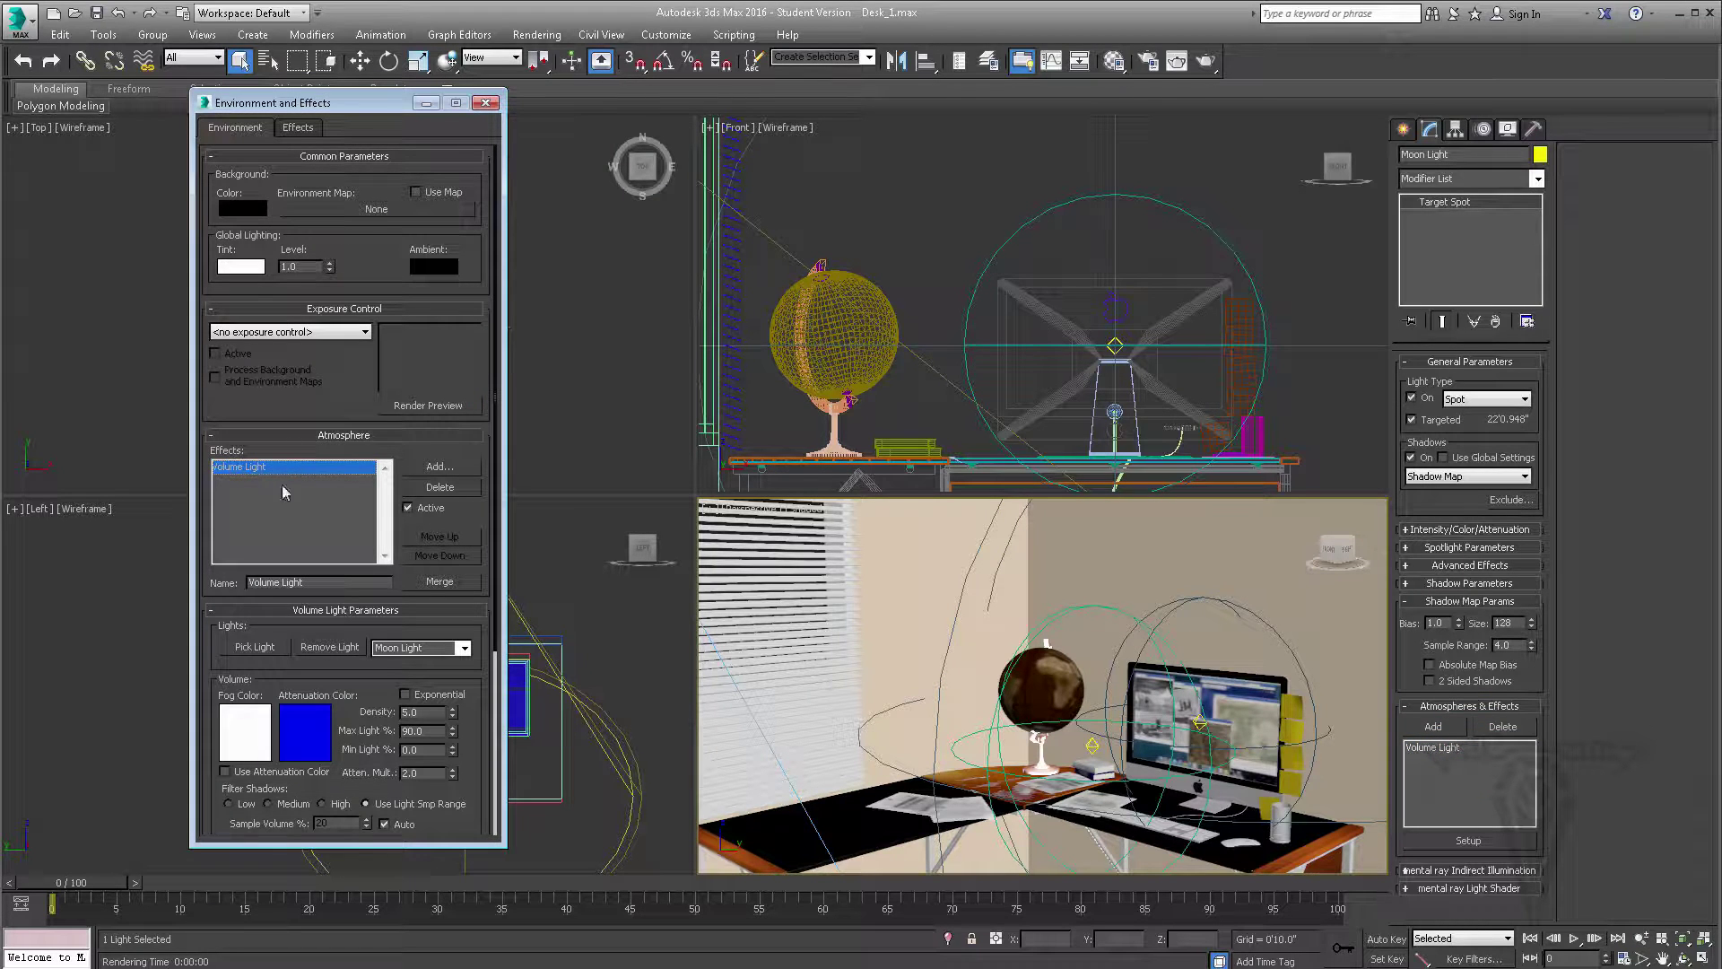
Step: Turn on noise for the Moon Light's Volume Light effect and set the noise amount to 1
{"action": "left_click_drag", "start_coordinate": [366, 104], "coordinate": [365, 88]}
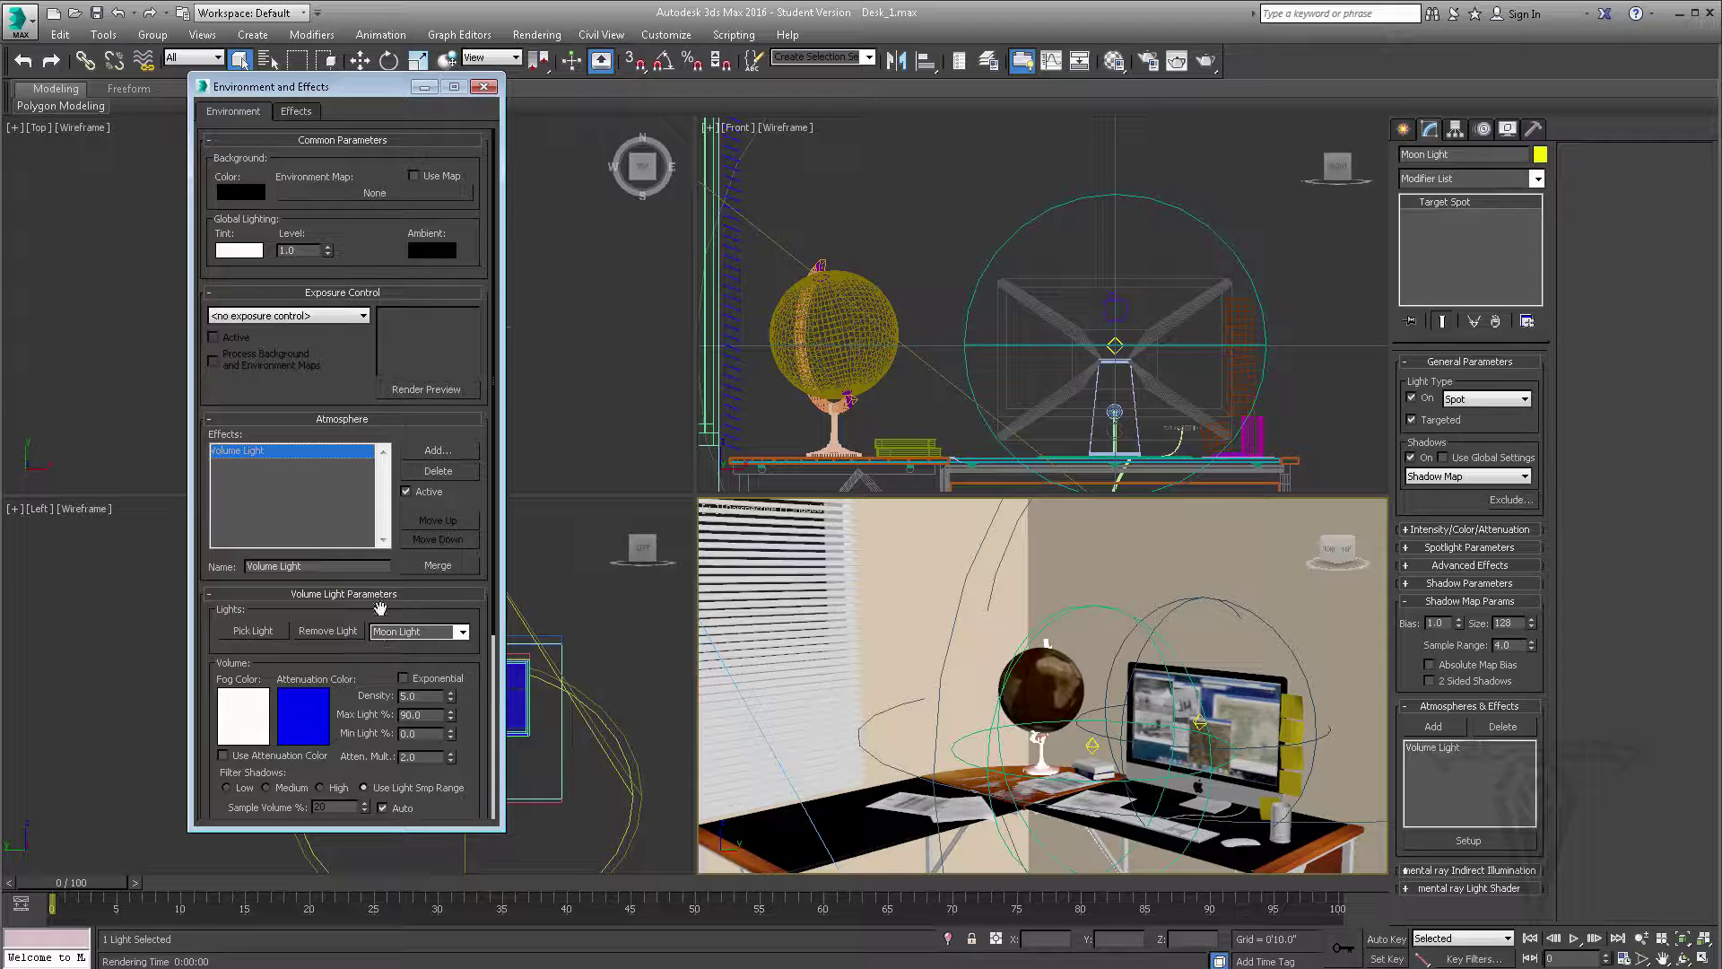
{"action": "left_click_drag", "start_coordinate": [479, 663], "coordinate": [479, 661]}
{"action": "scroll", "coordinate": [479, 660], "scroll_direction": "down", "scroll_amount": 3}
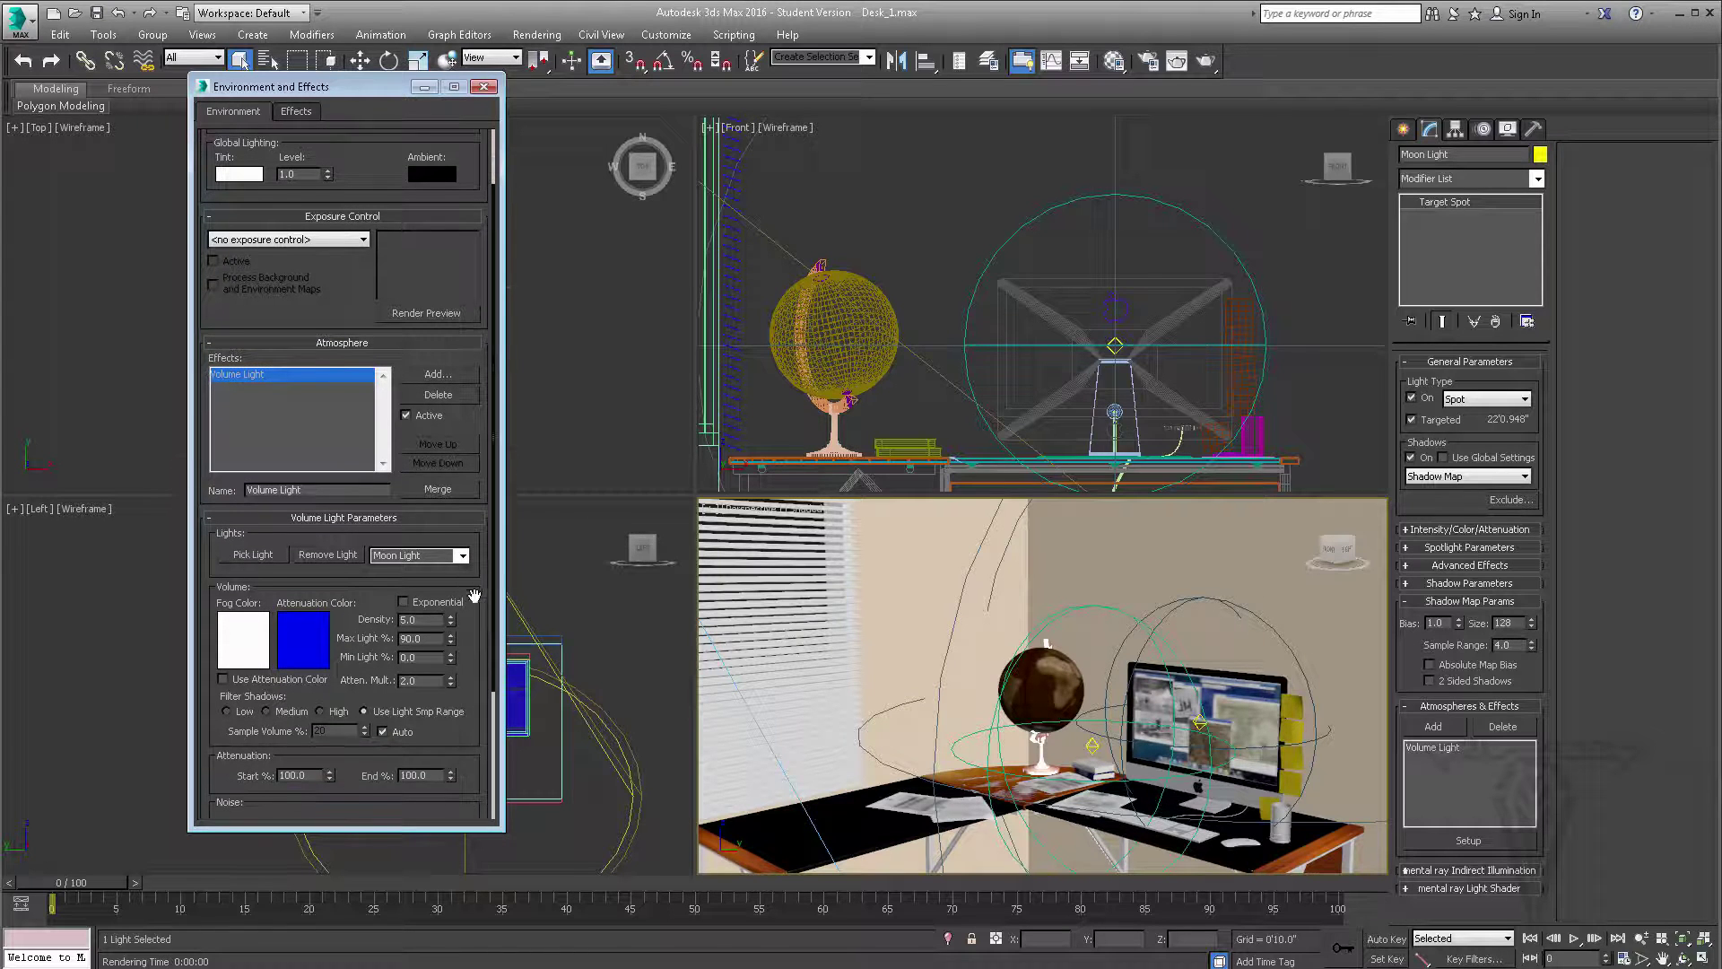
{"action": "scroll", "coordinate": [476, 664], "scroll_direction": "down", "scroll_amount": 2}
{"action": "scroll", "coordinate": [476, 646], "scroll_direction": "down", "scroll_amount": 2}
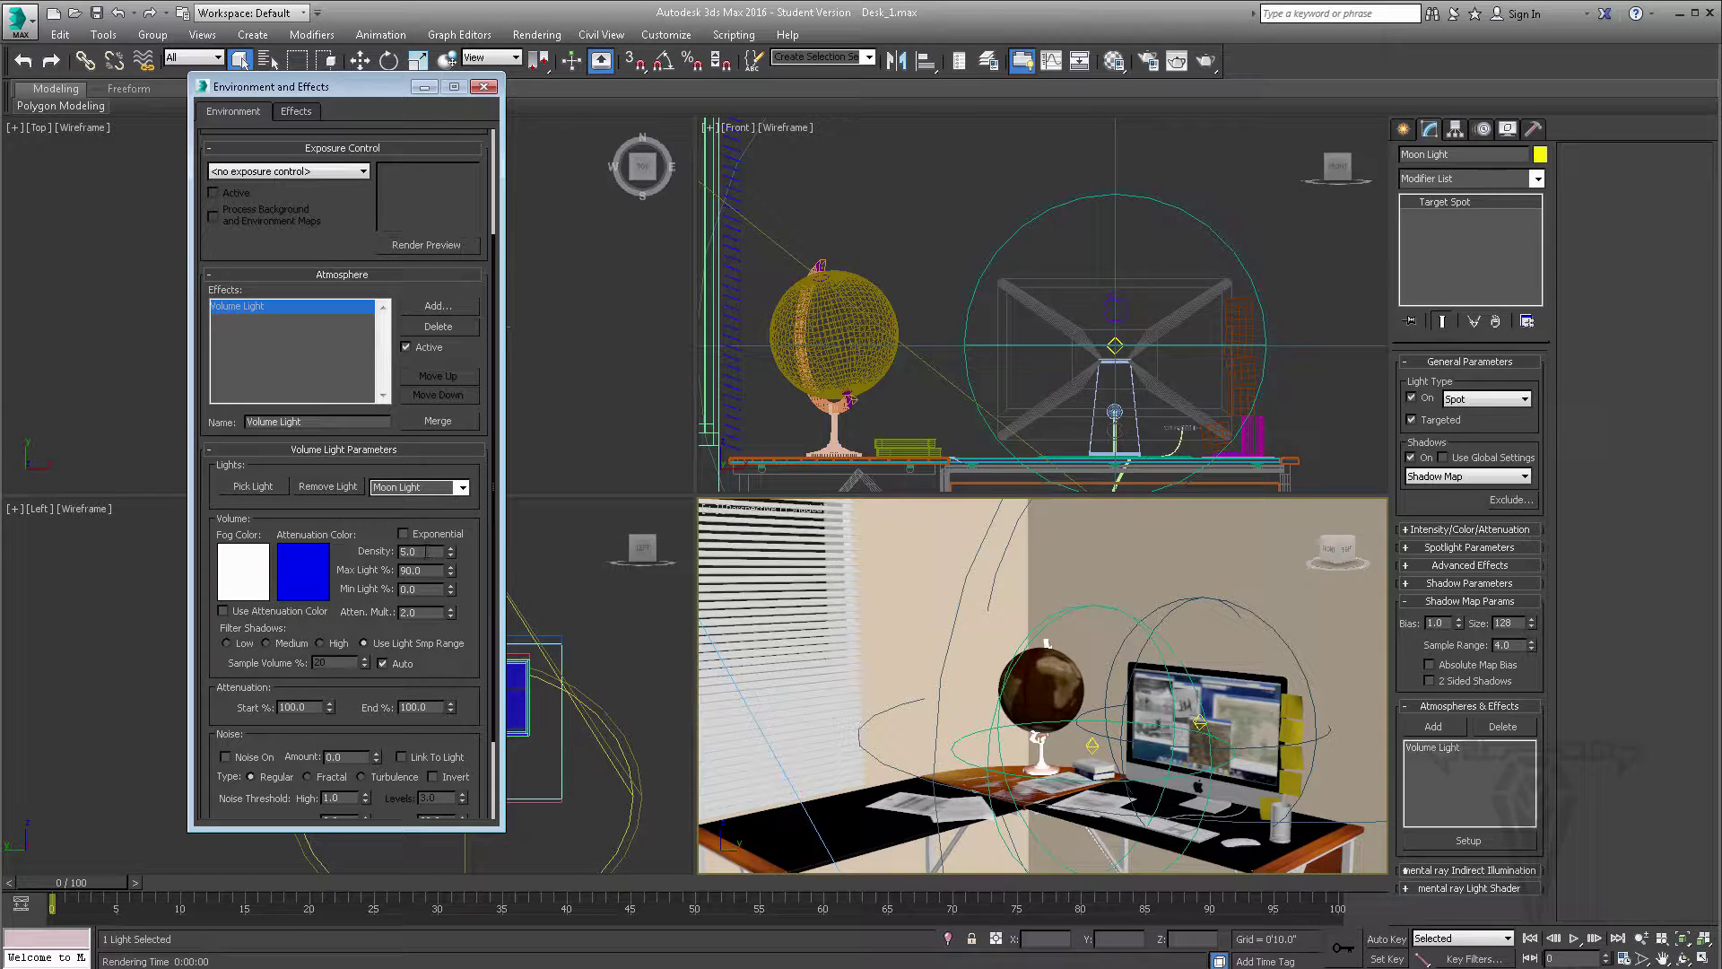
{"action": "double_click", "coordinate": [413, 552]}
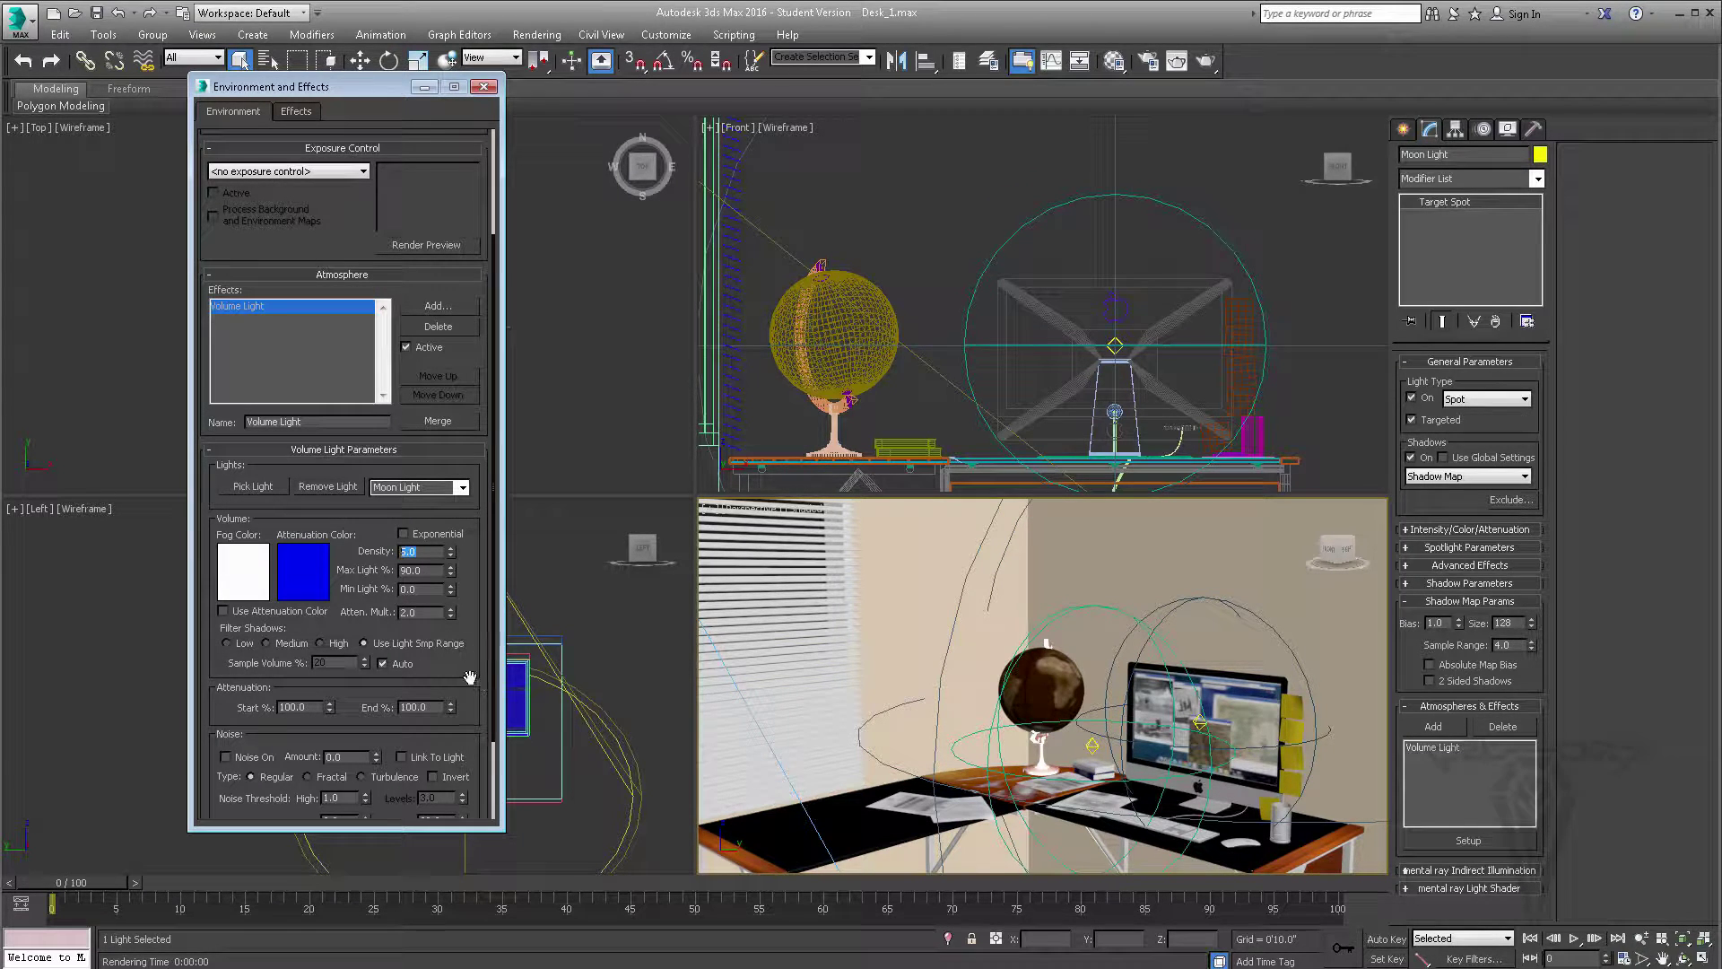
{"action": "left_click_drag", "start_coordinate": [462, 674], "coordinate": [460, 615]}
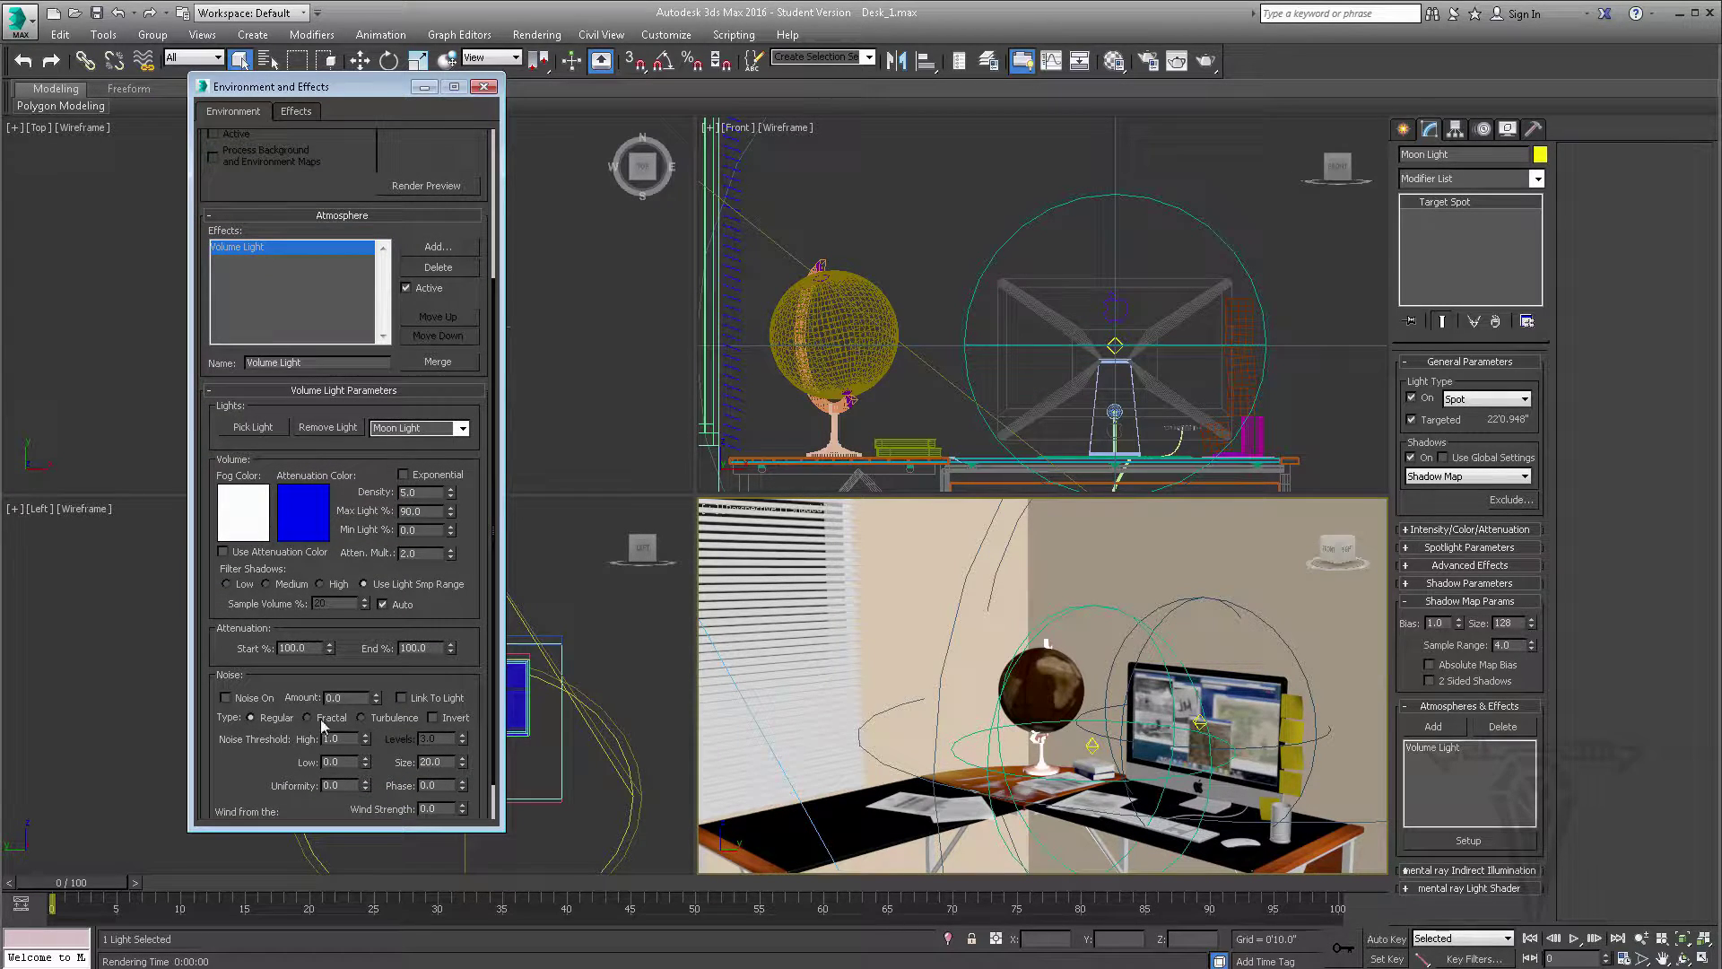
{"action": "left_click", "coordinate": [235, 698]}
{"action": "double_click", "coordinate": [356, 699]}
{"action": "type", "text": "1"}
{"action": "key", "text": "Return"}
Step: Test-render the Perspective view to check the noise in the volumetric moonlight, stopping the render partway
{"action": "left_click_drag", "start_coordinate": [484, 712], "coordinate": [482, 686]}
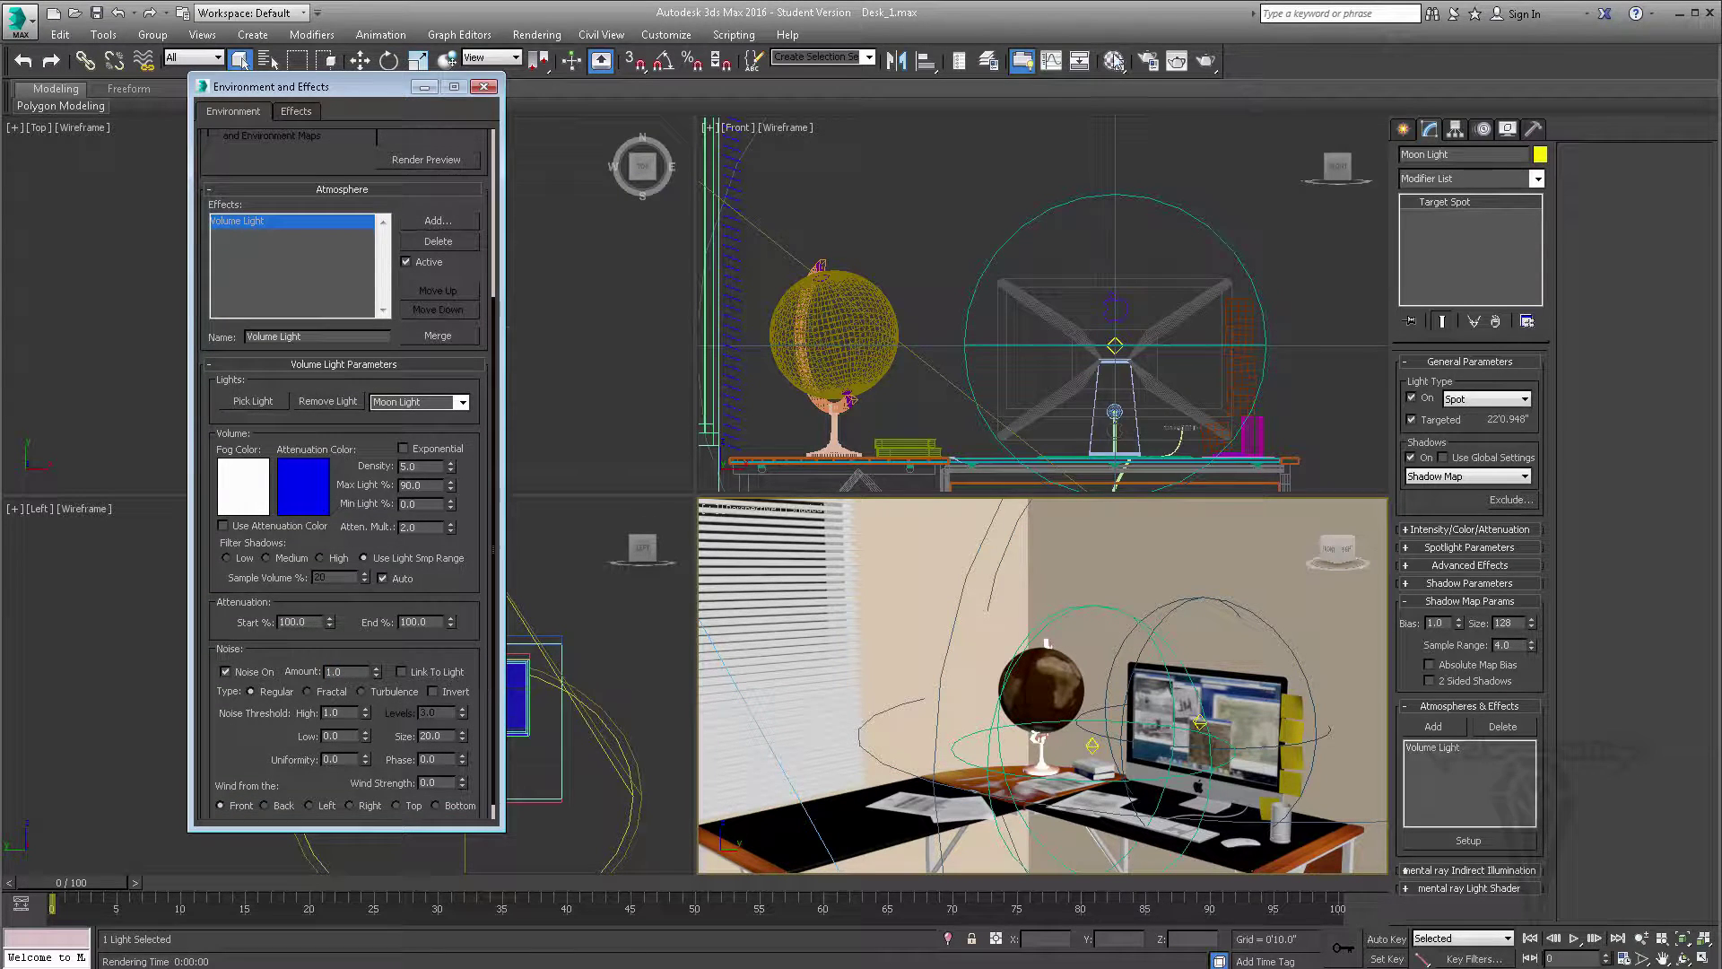
{"action": "left_click", "coordinate": [1208, 60]}
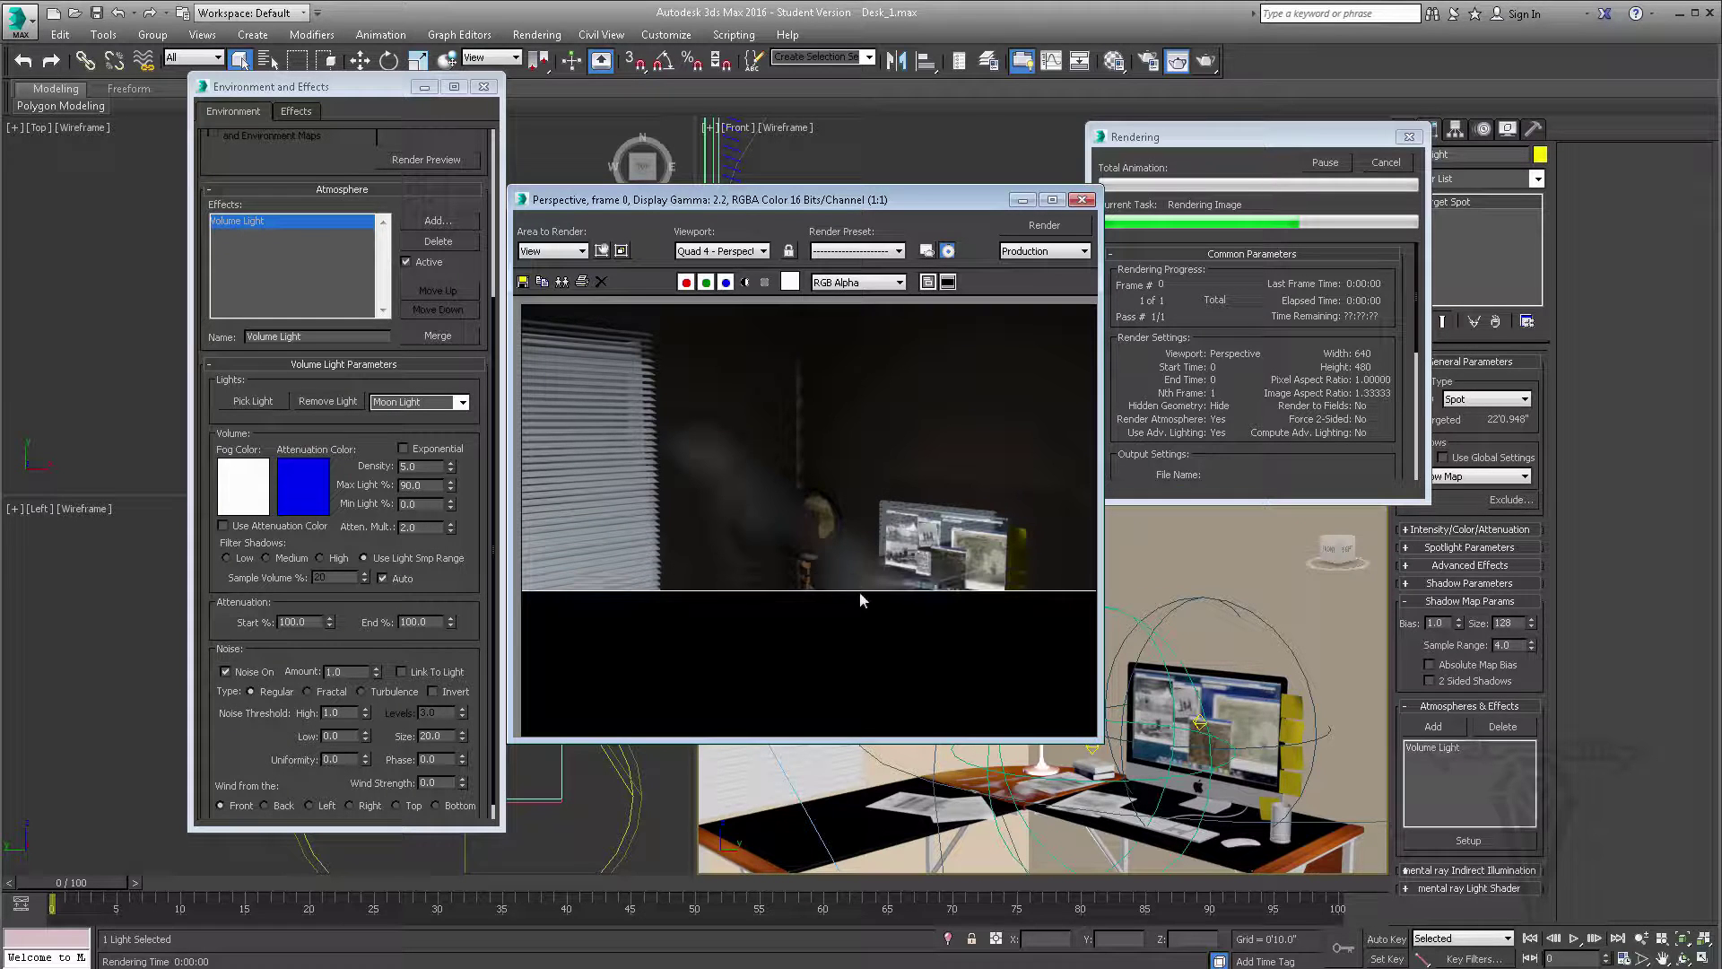
{"action": "left_click", "coordinate": [1396, 163]}
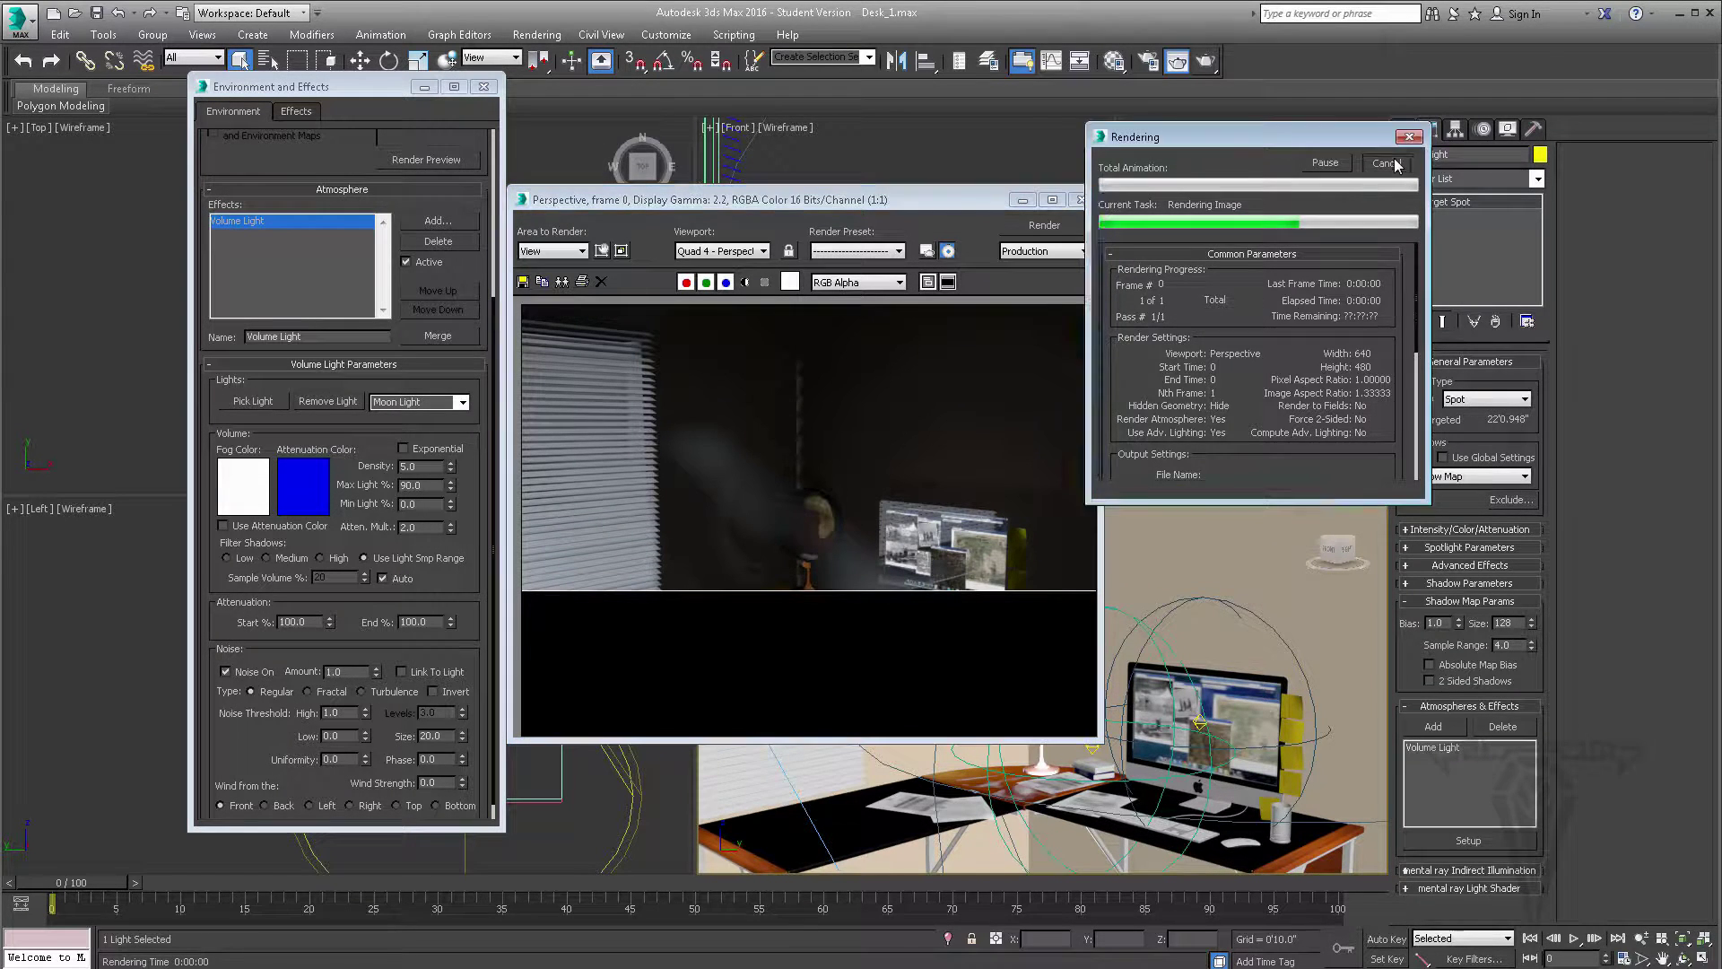
Step: Try a noise size of 2 for the Volume Light with a partial test render of the Perspective view
{"action": "left_click", "coordinate": [436, 736]}
{"action": "left_click_drag", "start_coordinate": [447, 736], "coordinate": [346, 719]}
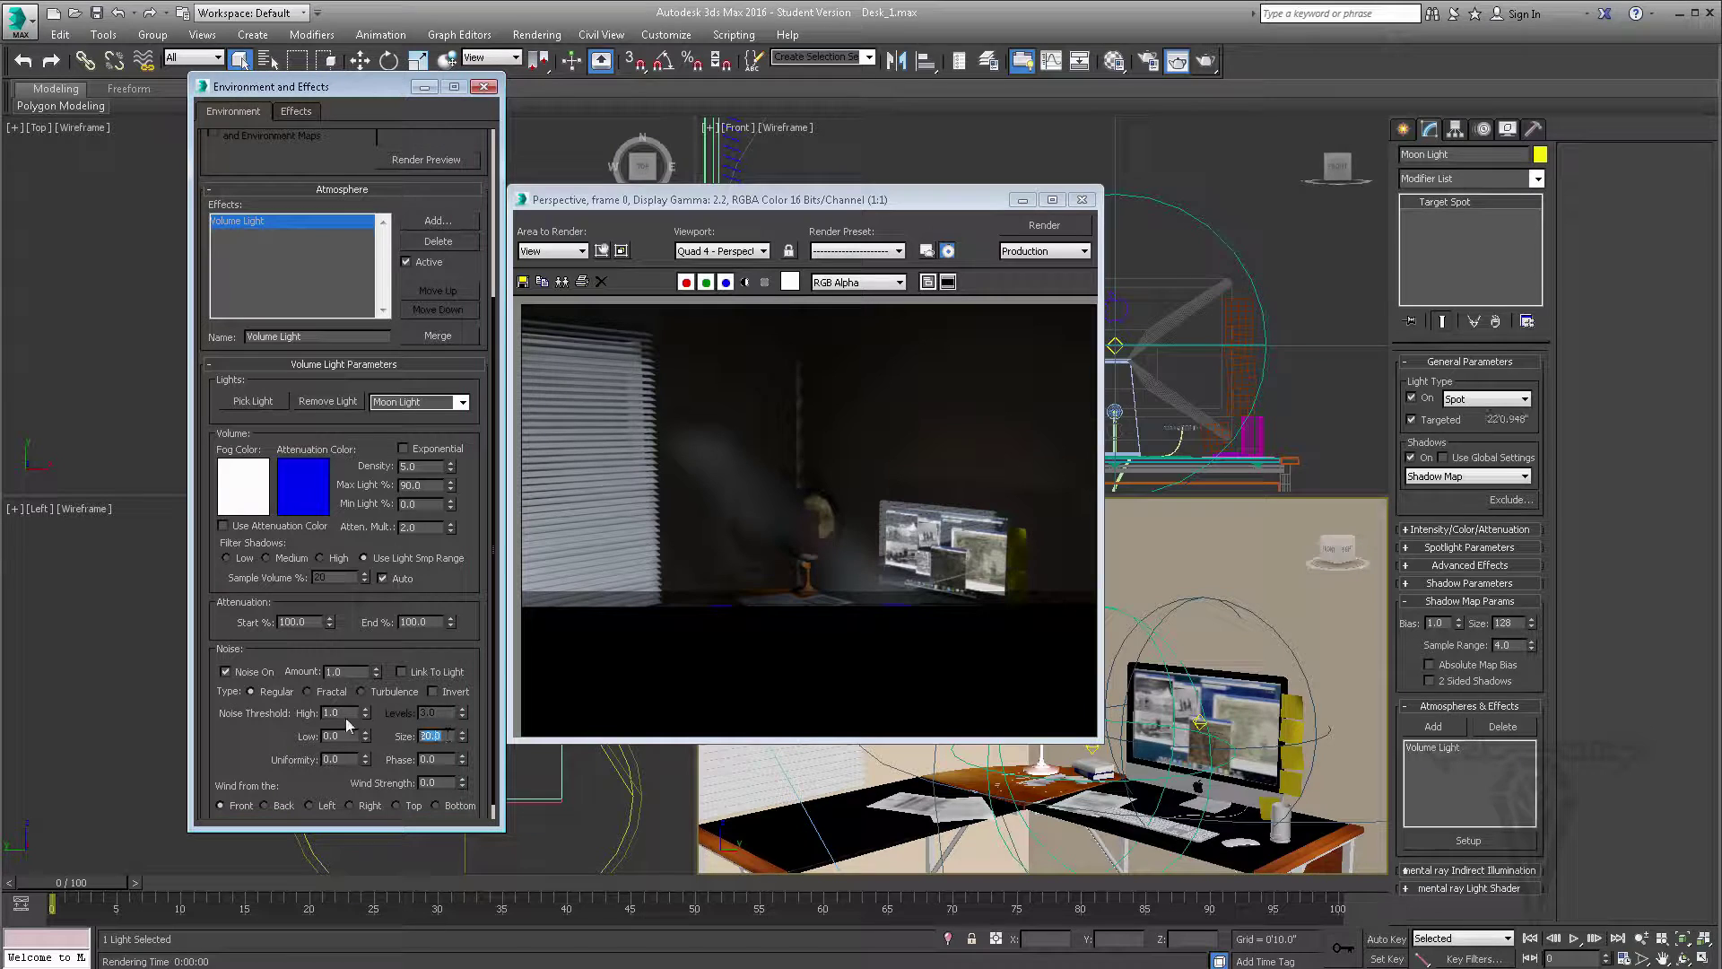
{"action": "type", "text": "2"}
{"action": "key", "text": "Return"}
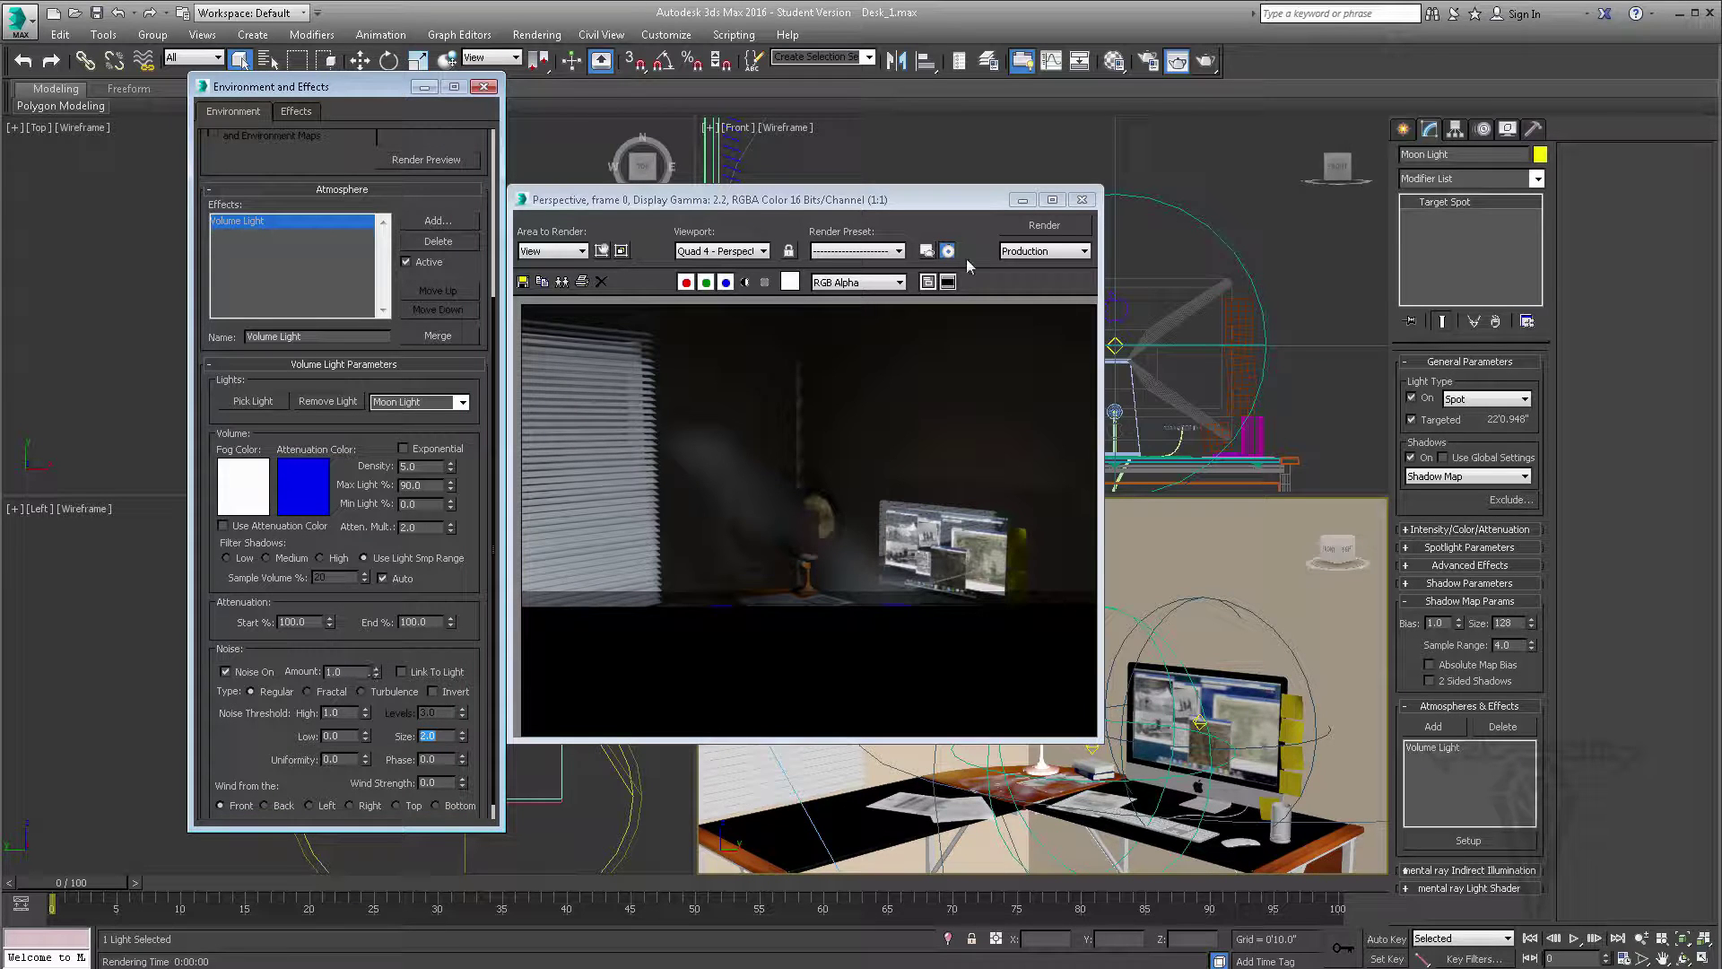
{"action": "left_click", "coordinate": [1212, 66]}
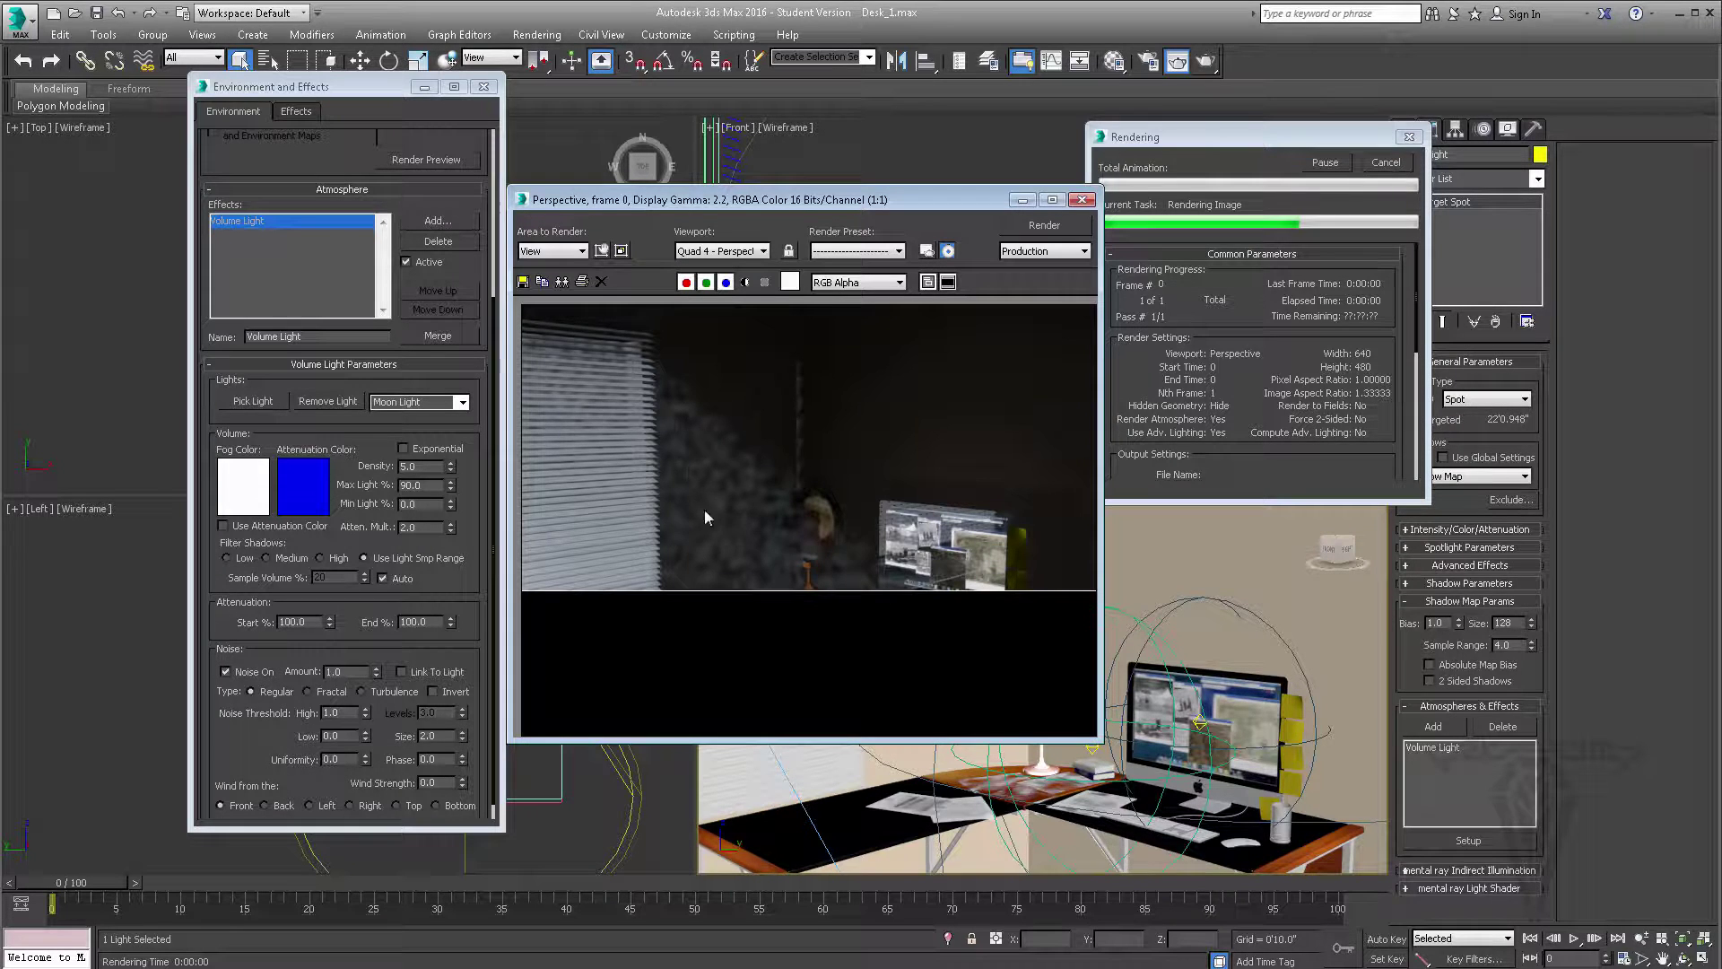
{"action": "left_click", "coordinate": [1386, 163]}
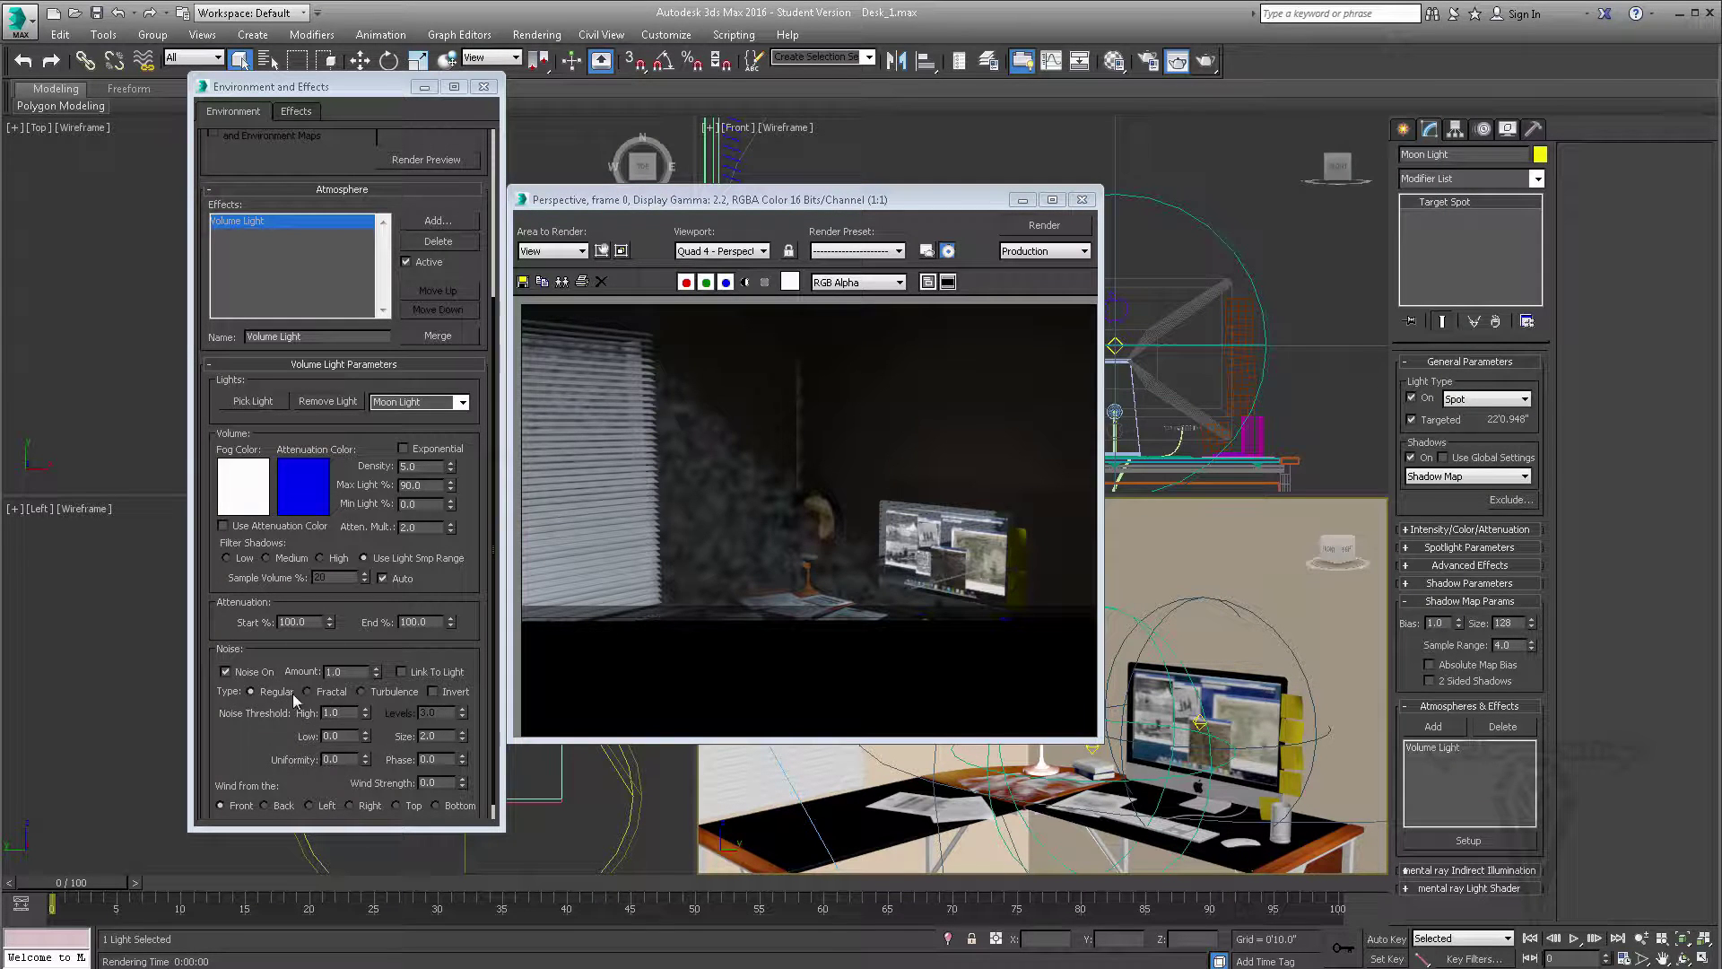
Step: Switch the Volume Light's noise type to Fractal, set its size to 10 and test-render the Perspective view
{"action": "left_click", "coordinate": [334, 693]}
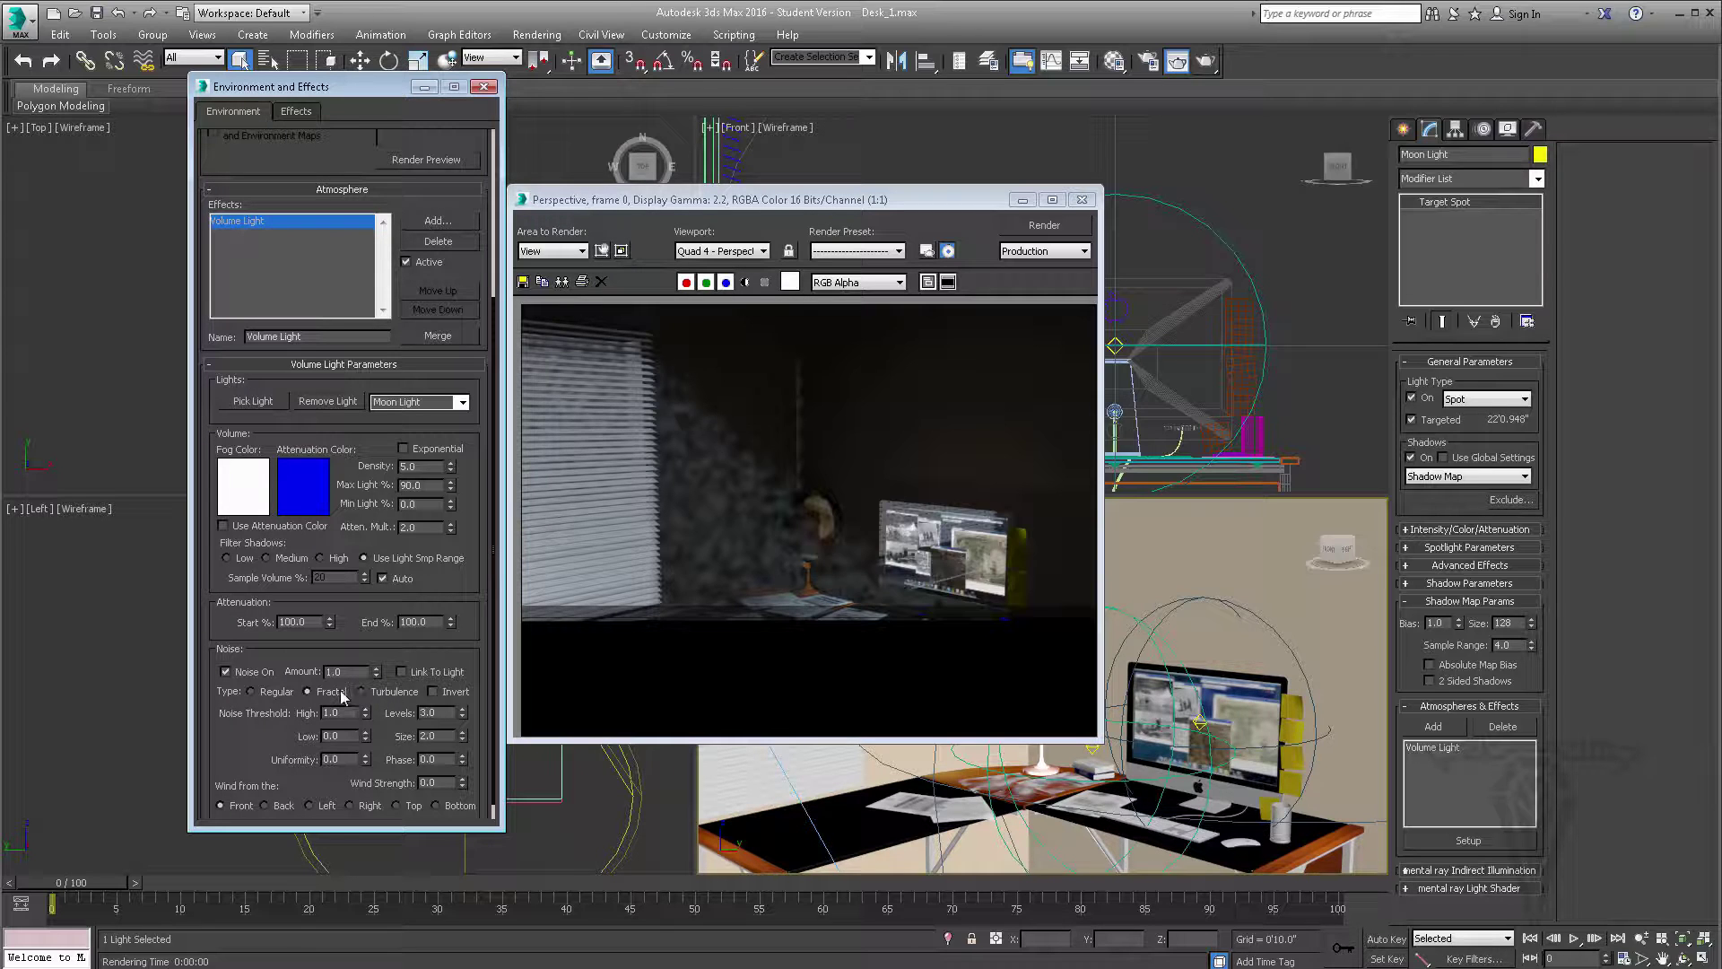
{"action": "left_click_drag", "start_coordinate": [443, 736], "coordinate": [374, 735]}
{"action": "type", "text": "10"}
{"action": "left_click", "coordinate": [1207, 61]}
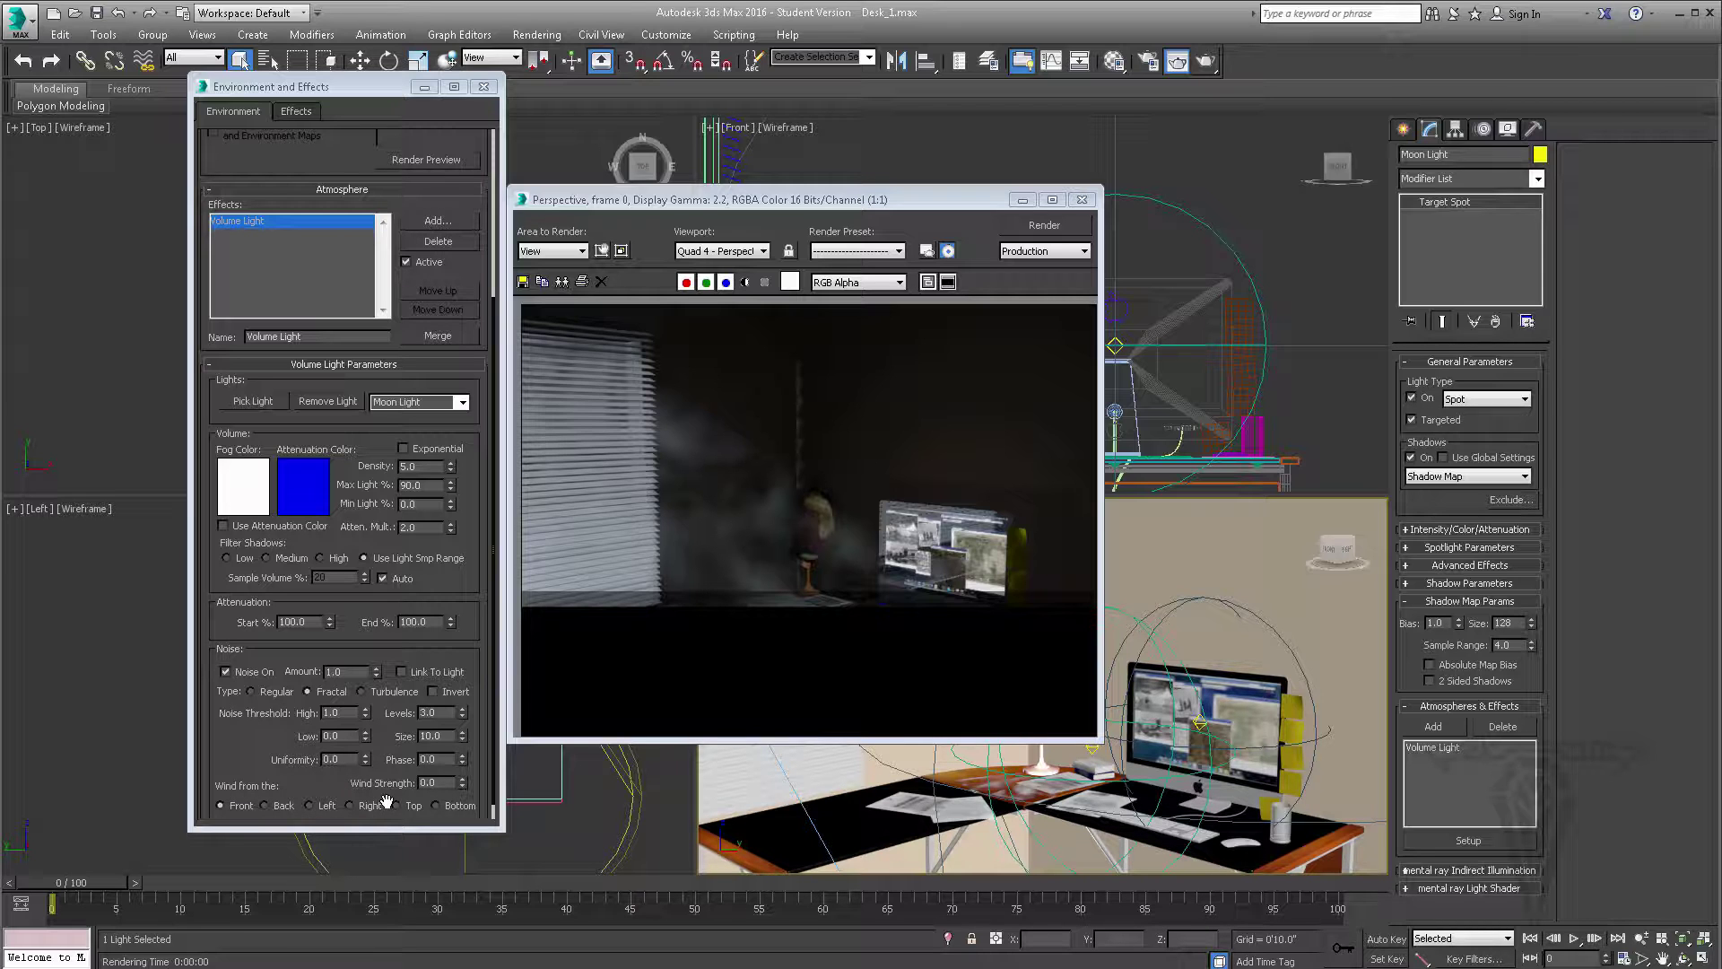
Step: Try a noise amount of 0.5 for the Volume Light with a partial test render
{"action": "double_click", "coordinate": [352, 672]}
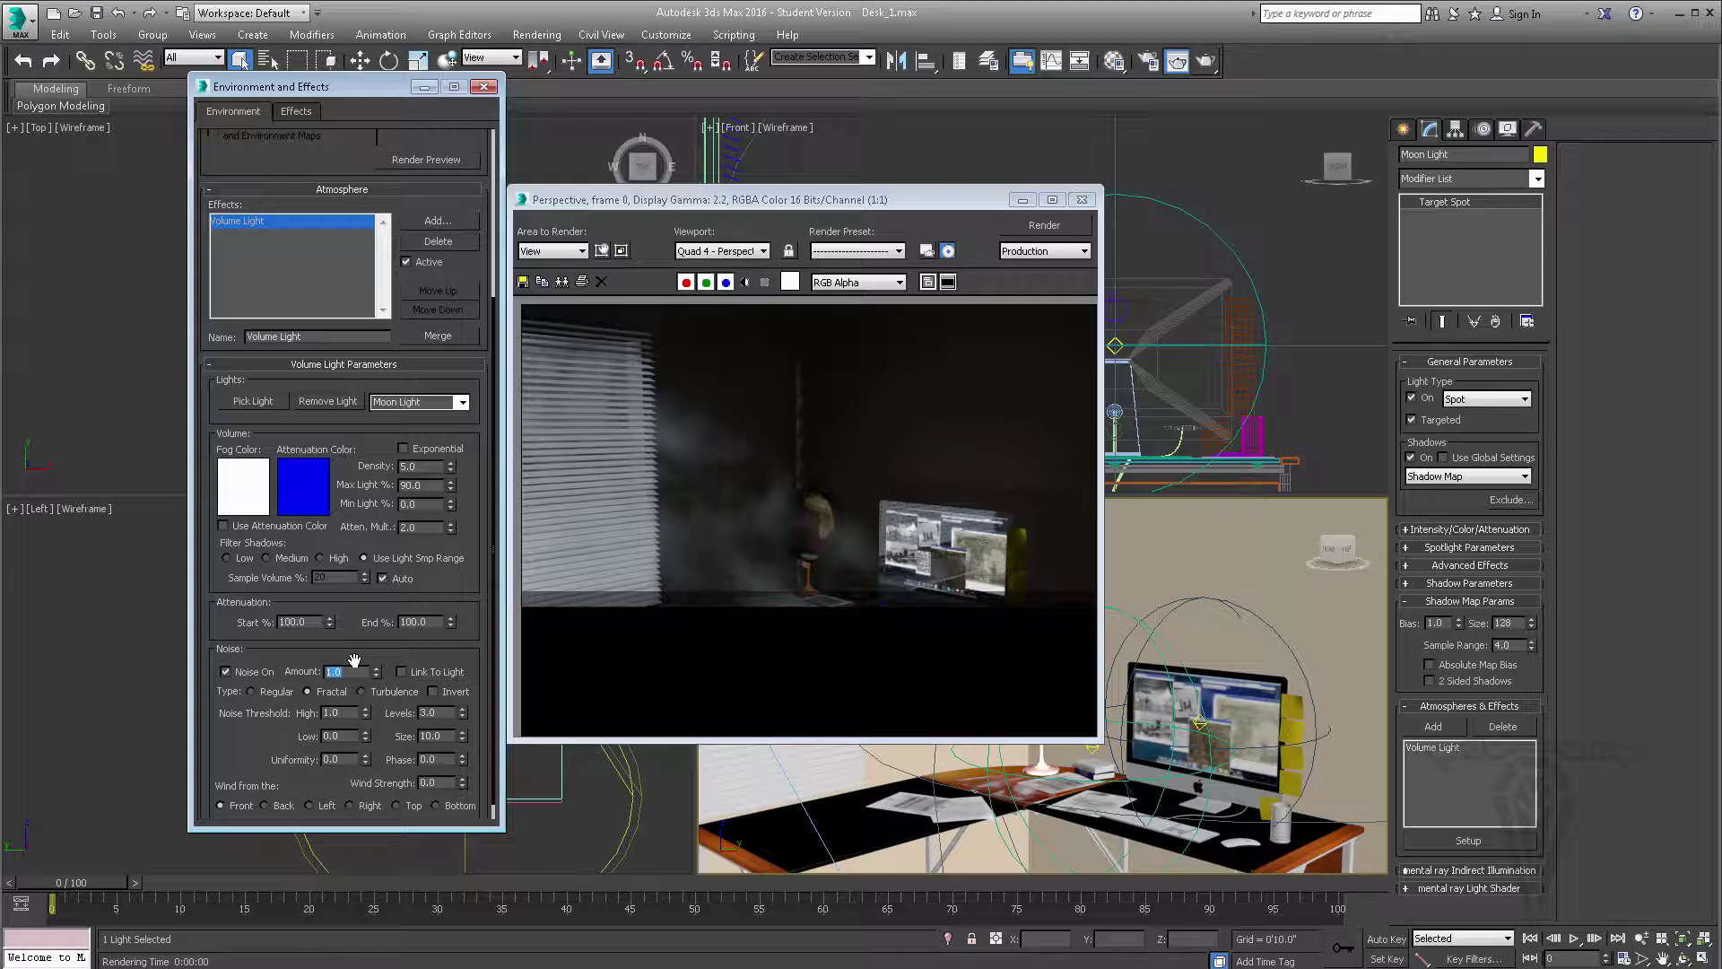
{"action": "type", "text": ".5"}
{"action": "left_click", "coordinate": [1044, 225]}
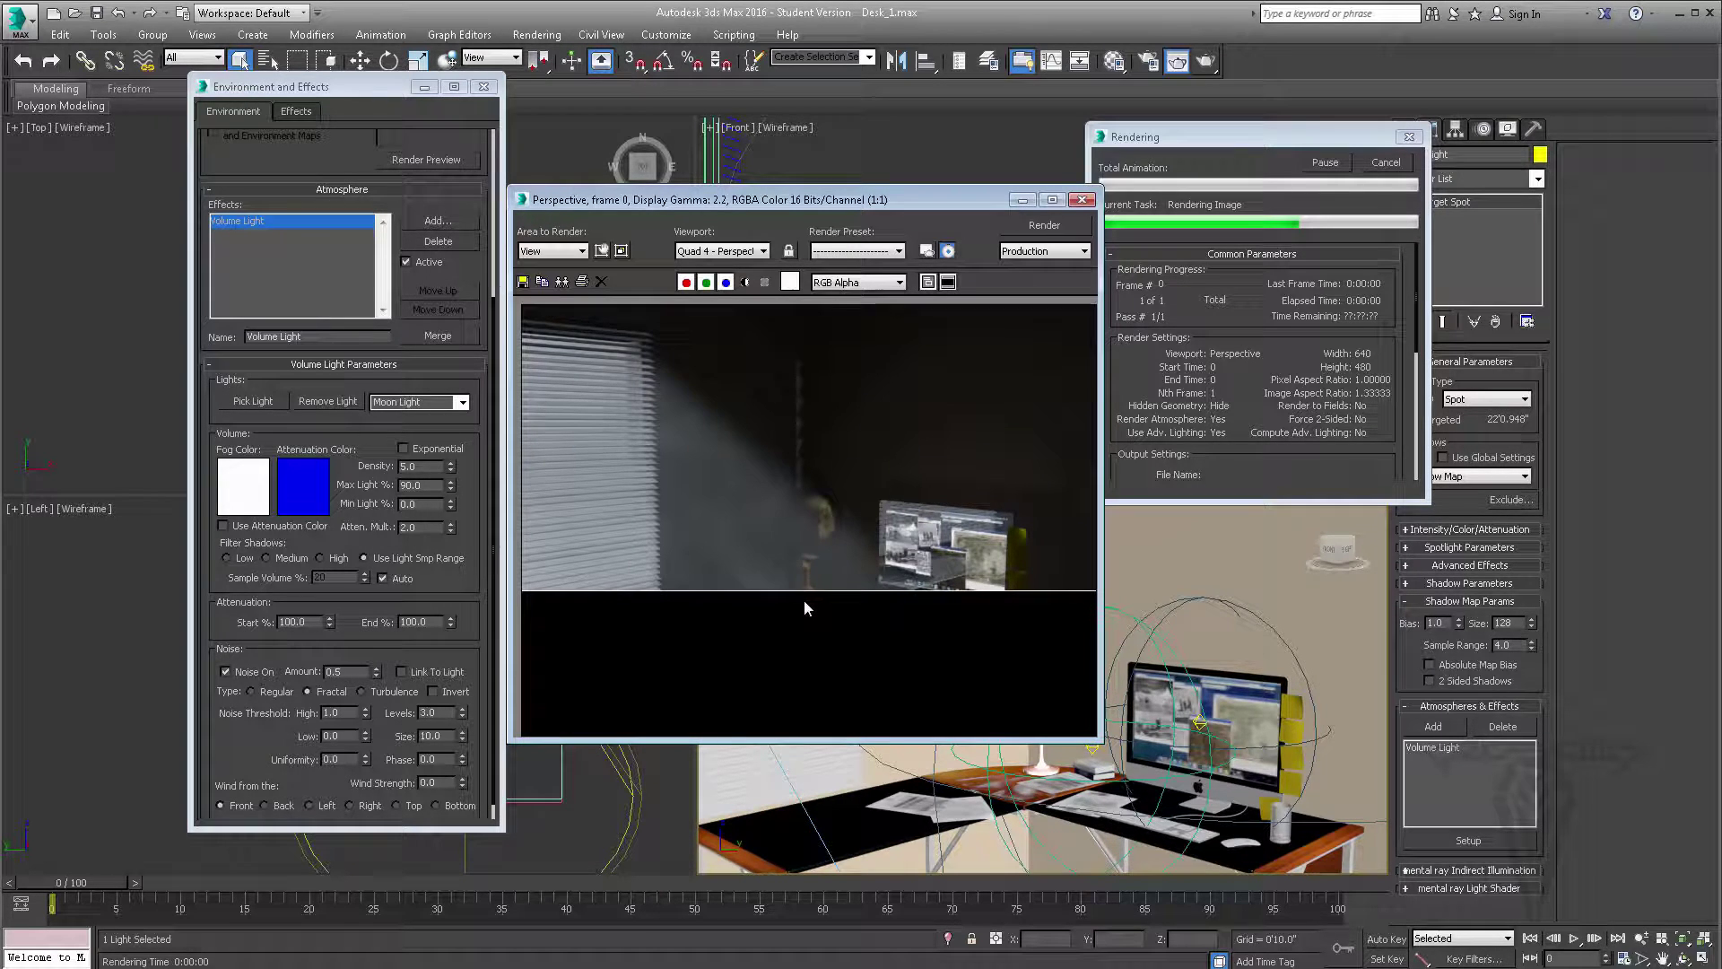
{"action": "left_click", "coordinate": [1386, 163]}
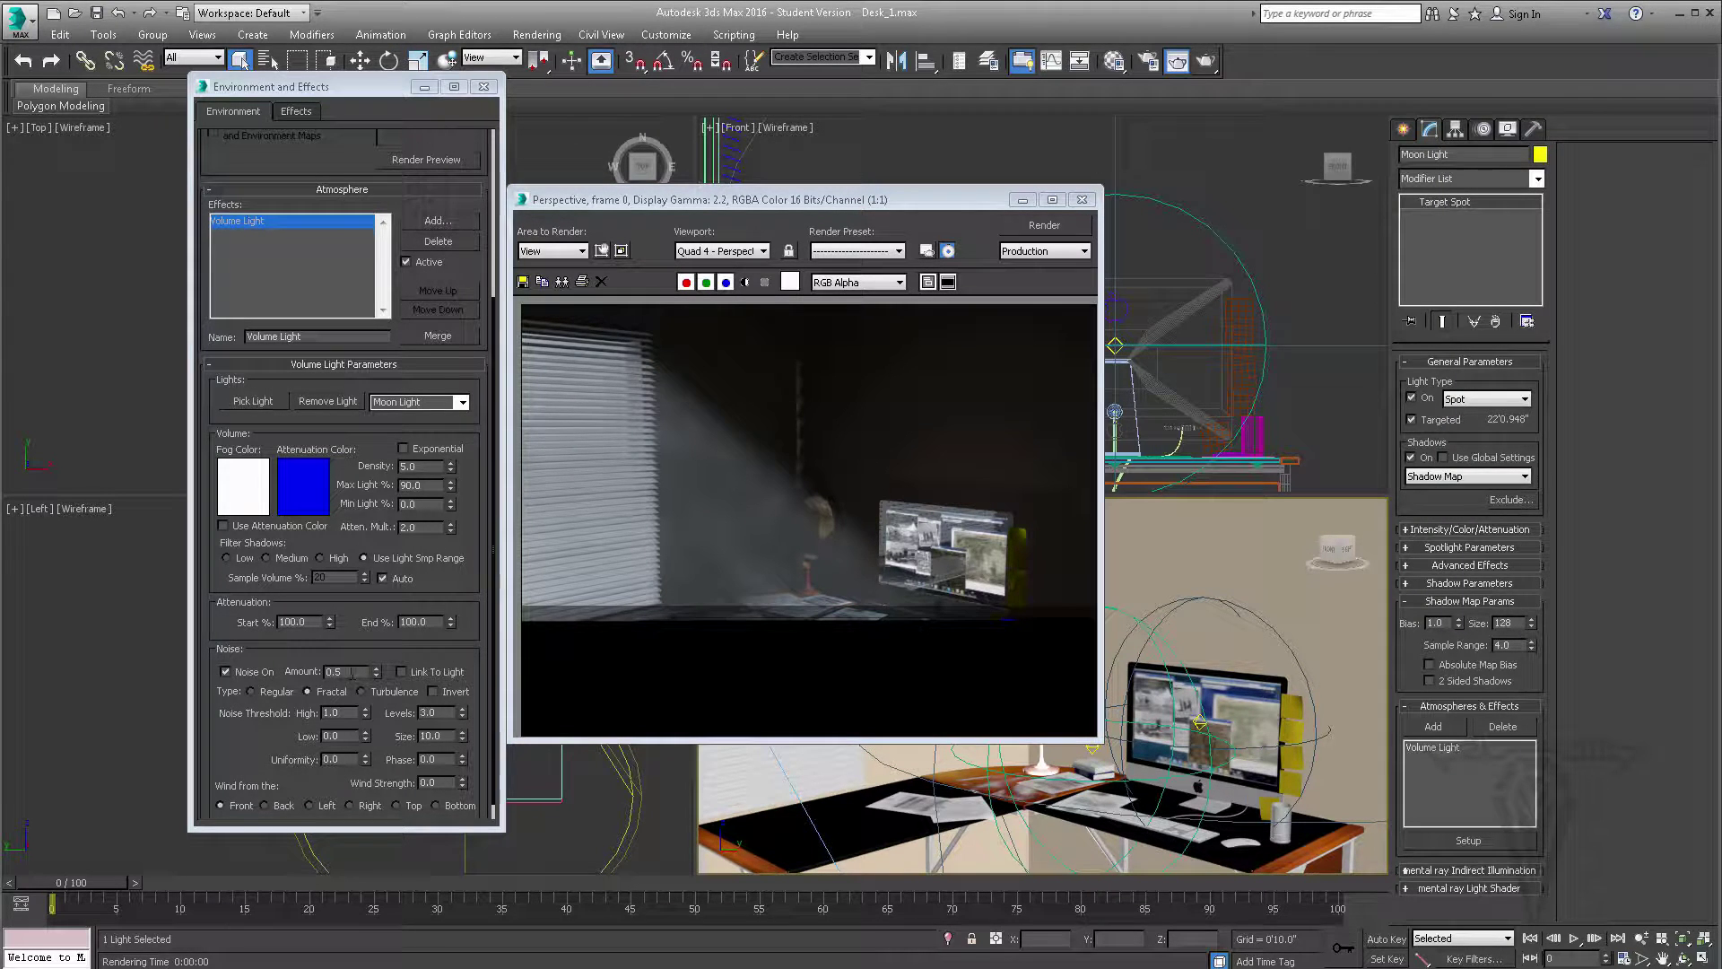
Step: Set the Volume Light's noise amount to 0.3 and its type to Turbulence, and run a partial test render
{"action": "double_click", "coordinate": [330, 671]}
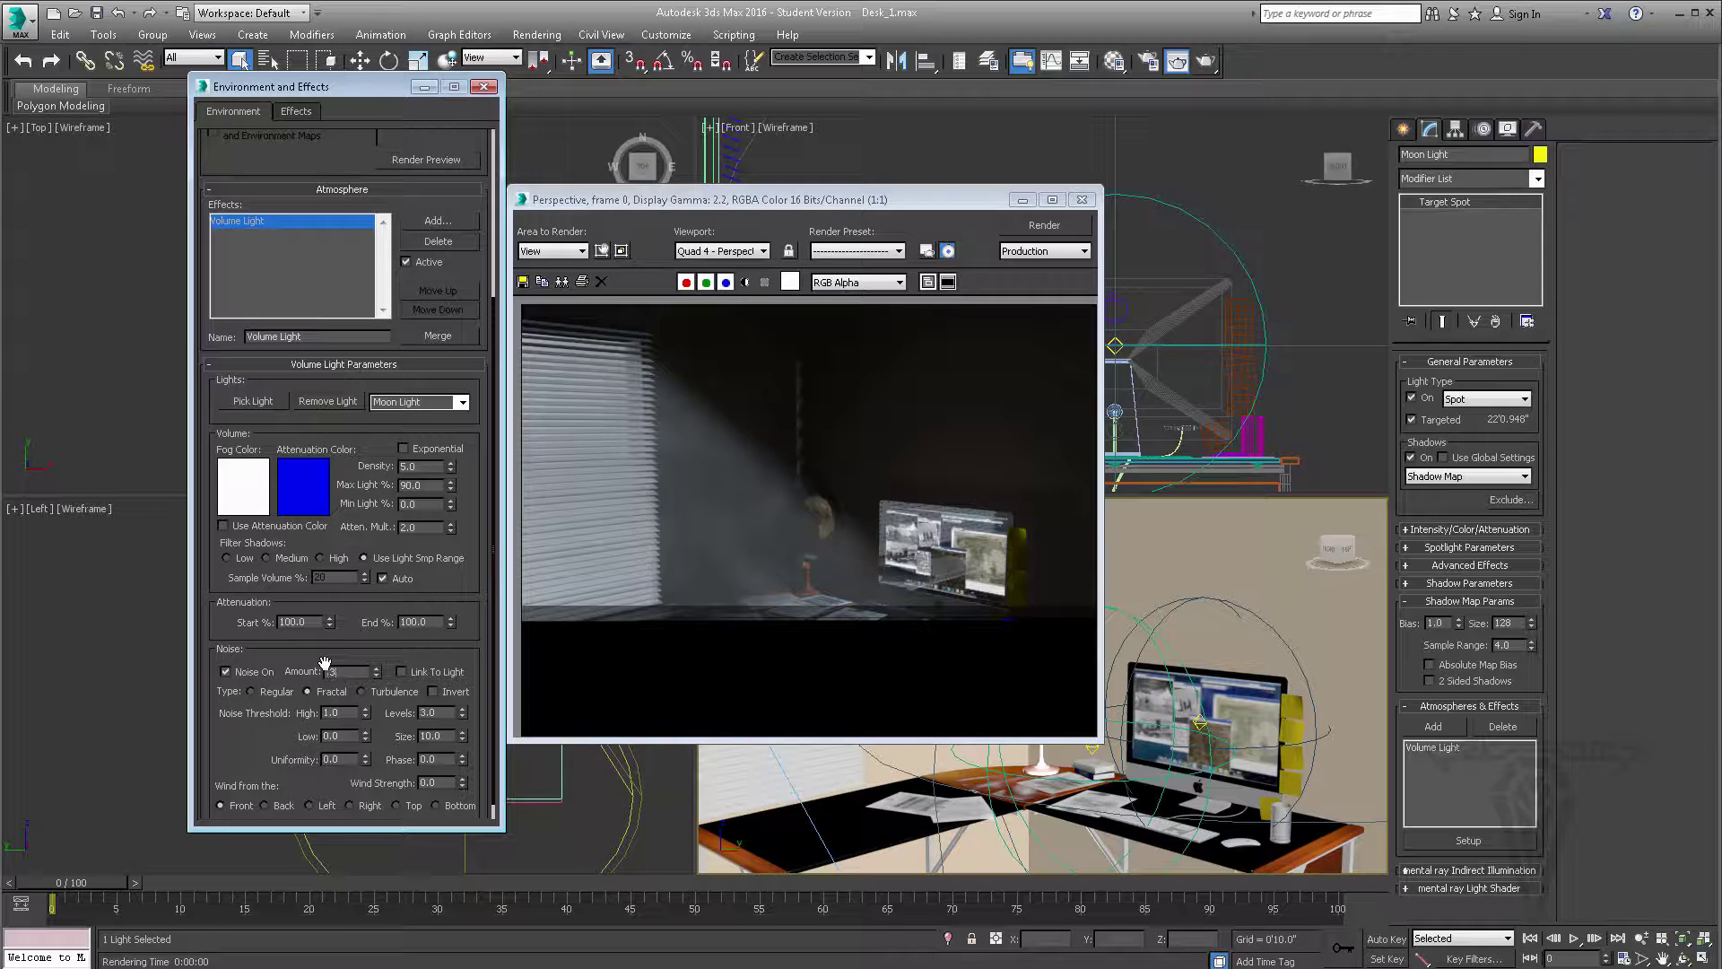
{"action": "left_click", "coordinate": [392, 693]}
{"action": "left_click", "coordinate": [1207, 60]}
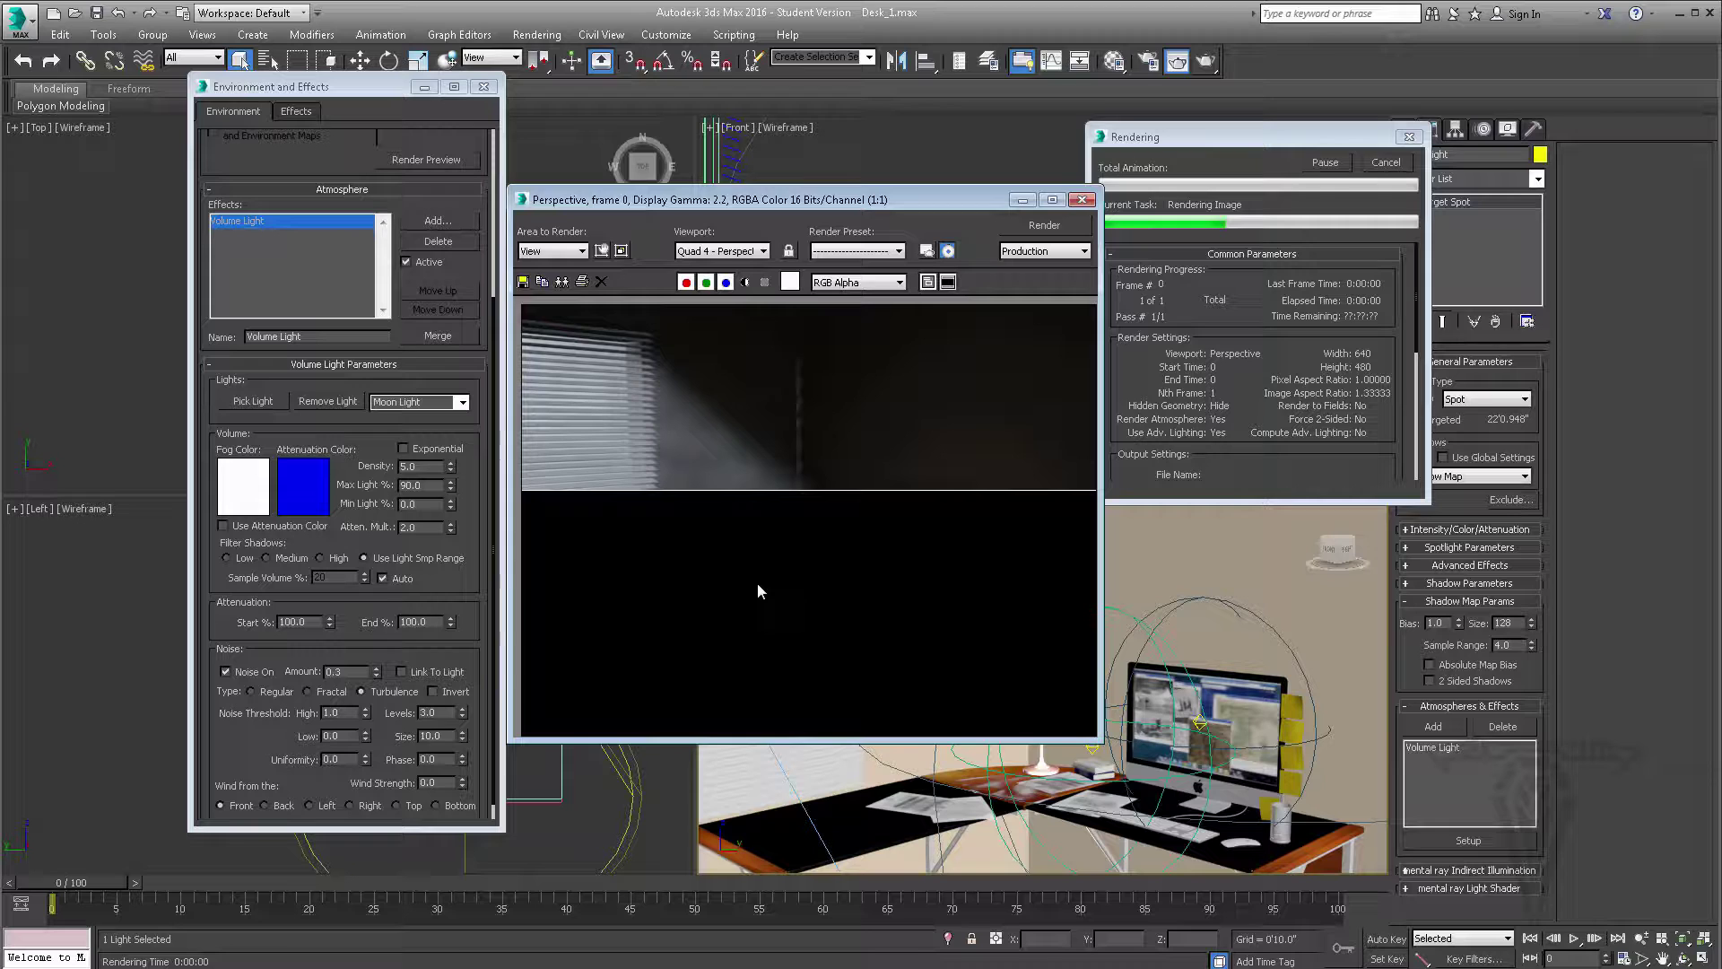
{"action": "left_click", "coordinate": [1386, 162]}
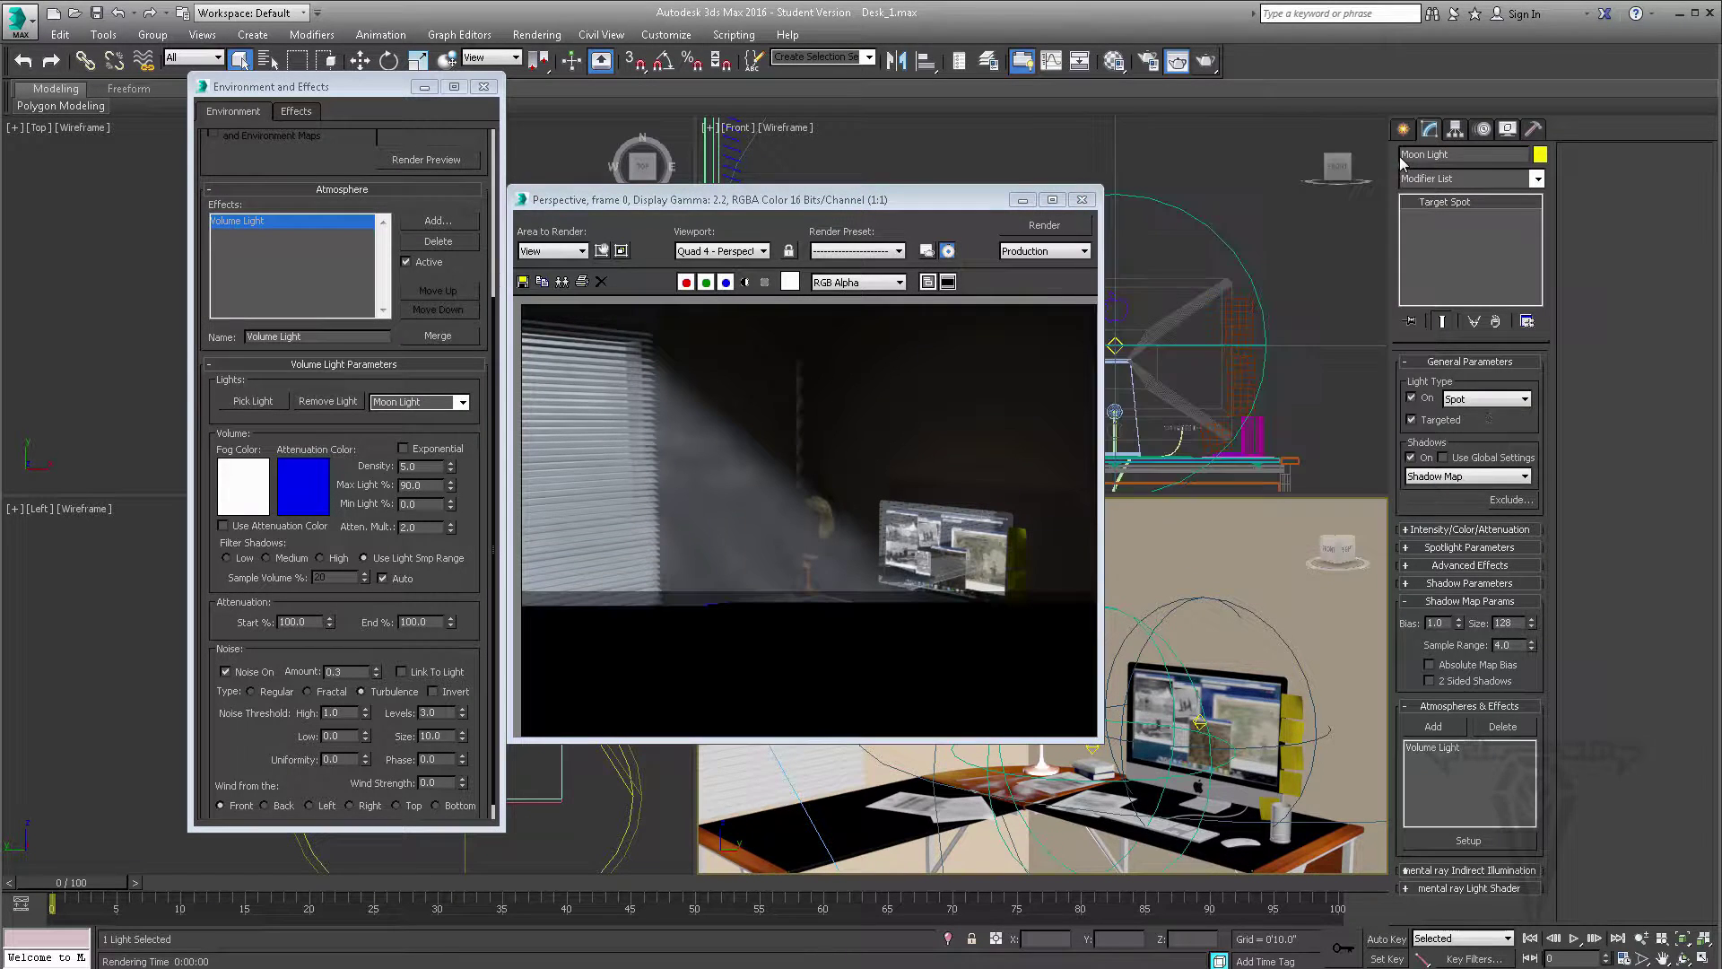
Step: Set the Volume Light's noise type to Fractal, and close the rendered frame and the environment settings
{"action": "left_click", "coordinate": [308, 692]}
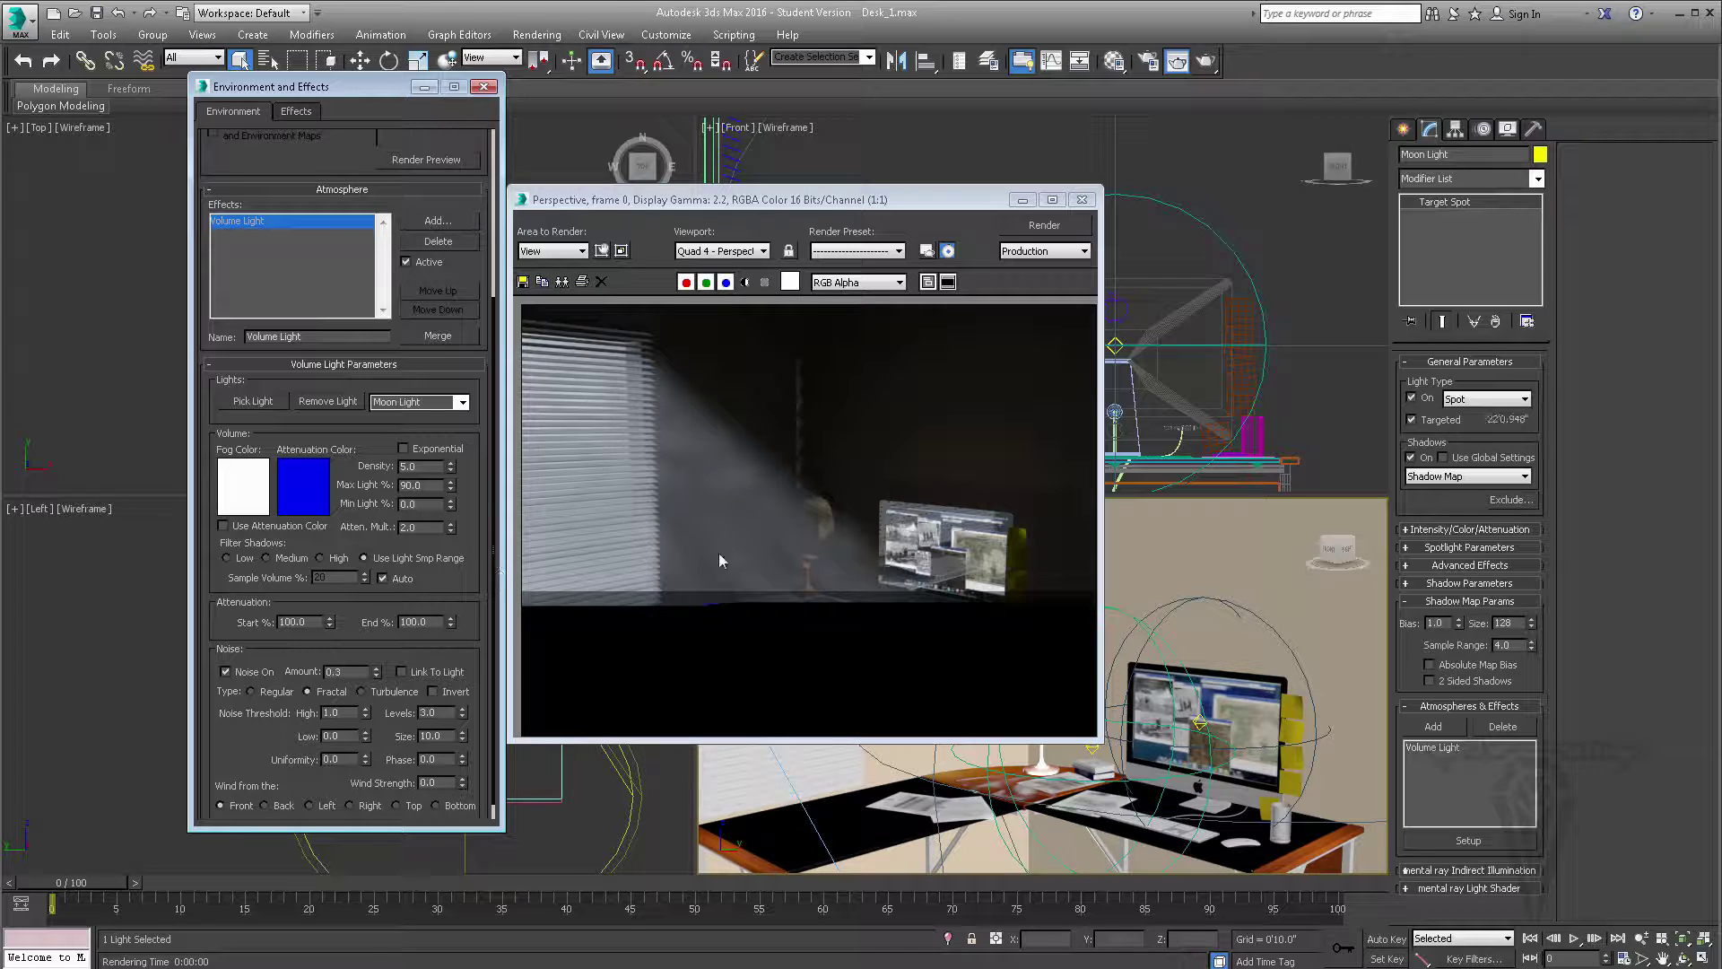
{"action": "left_click", "coordinate": [1082, 200]}
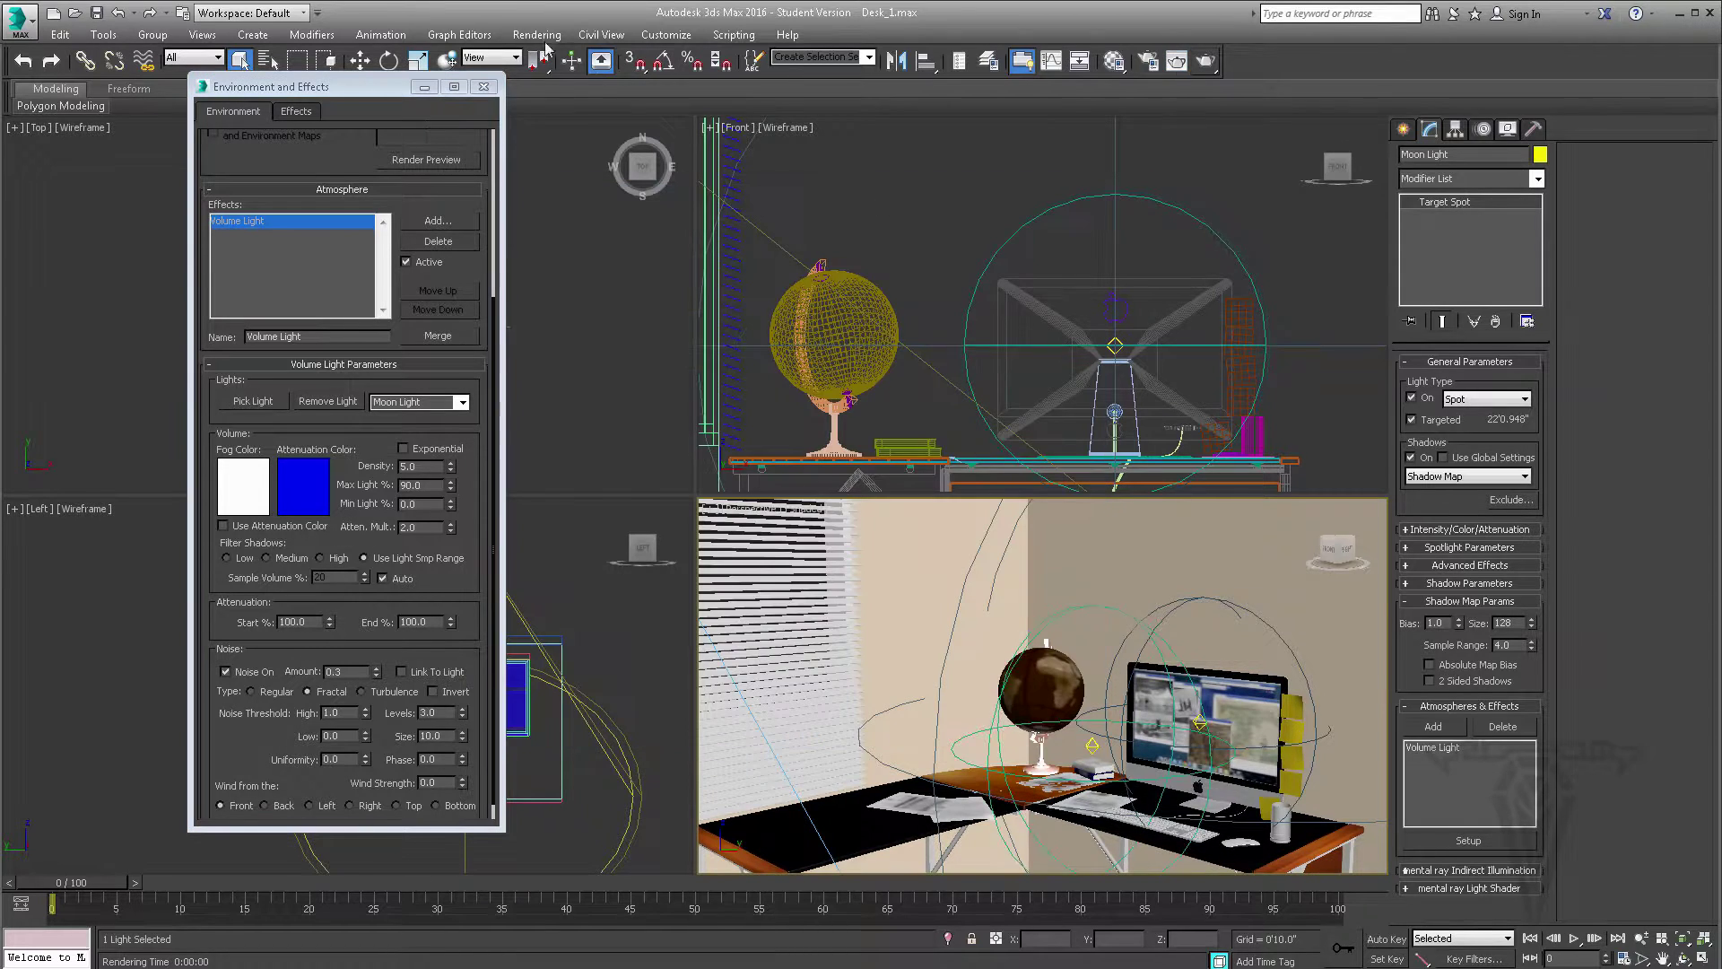
{"action": "left_click", "coordinate": [483, 86]}
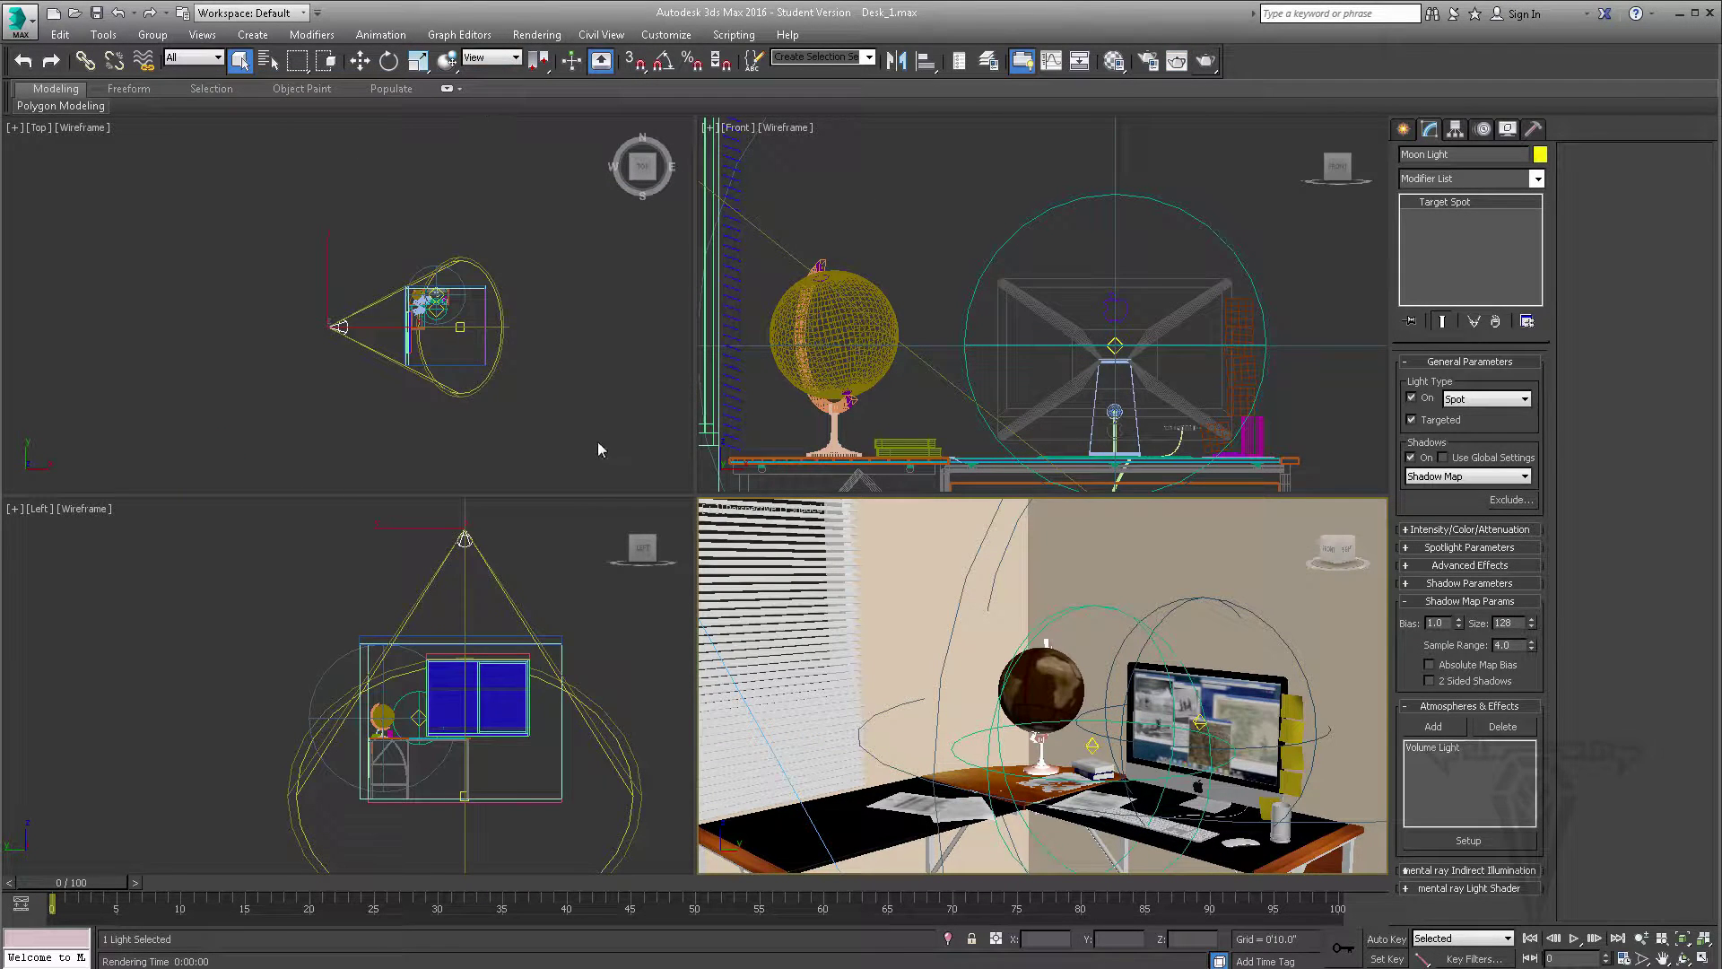
Step: Open the setup of the Moon Light's Volume Light effect, set its density to 2, and render the perspective view
{"action": "left_click", "coordinate": [1440, 749]}
{"action": "left_click", "coordinate": [1469, 840]}
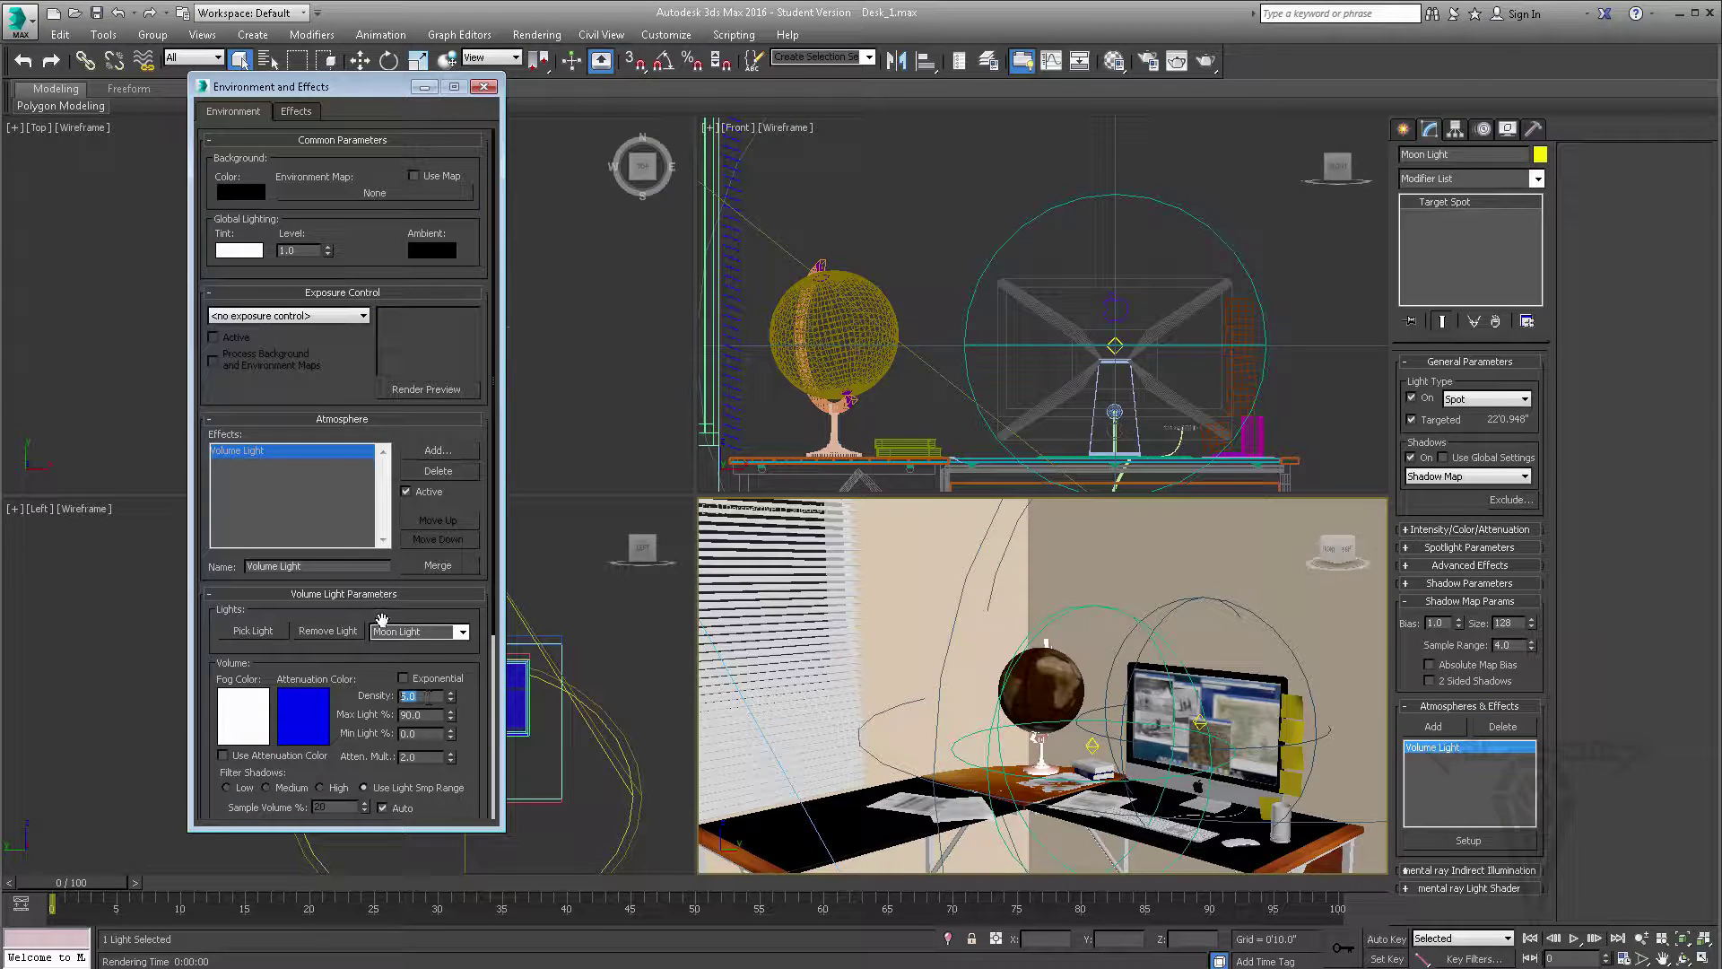
{"action": "type", "text": ".5"}
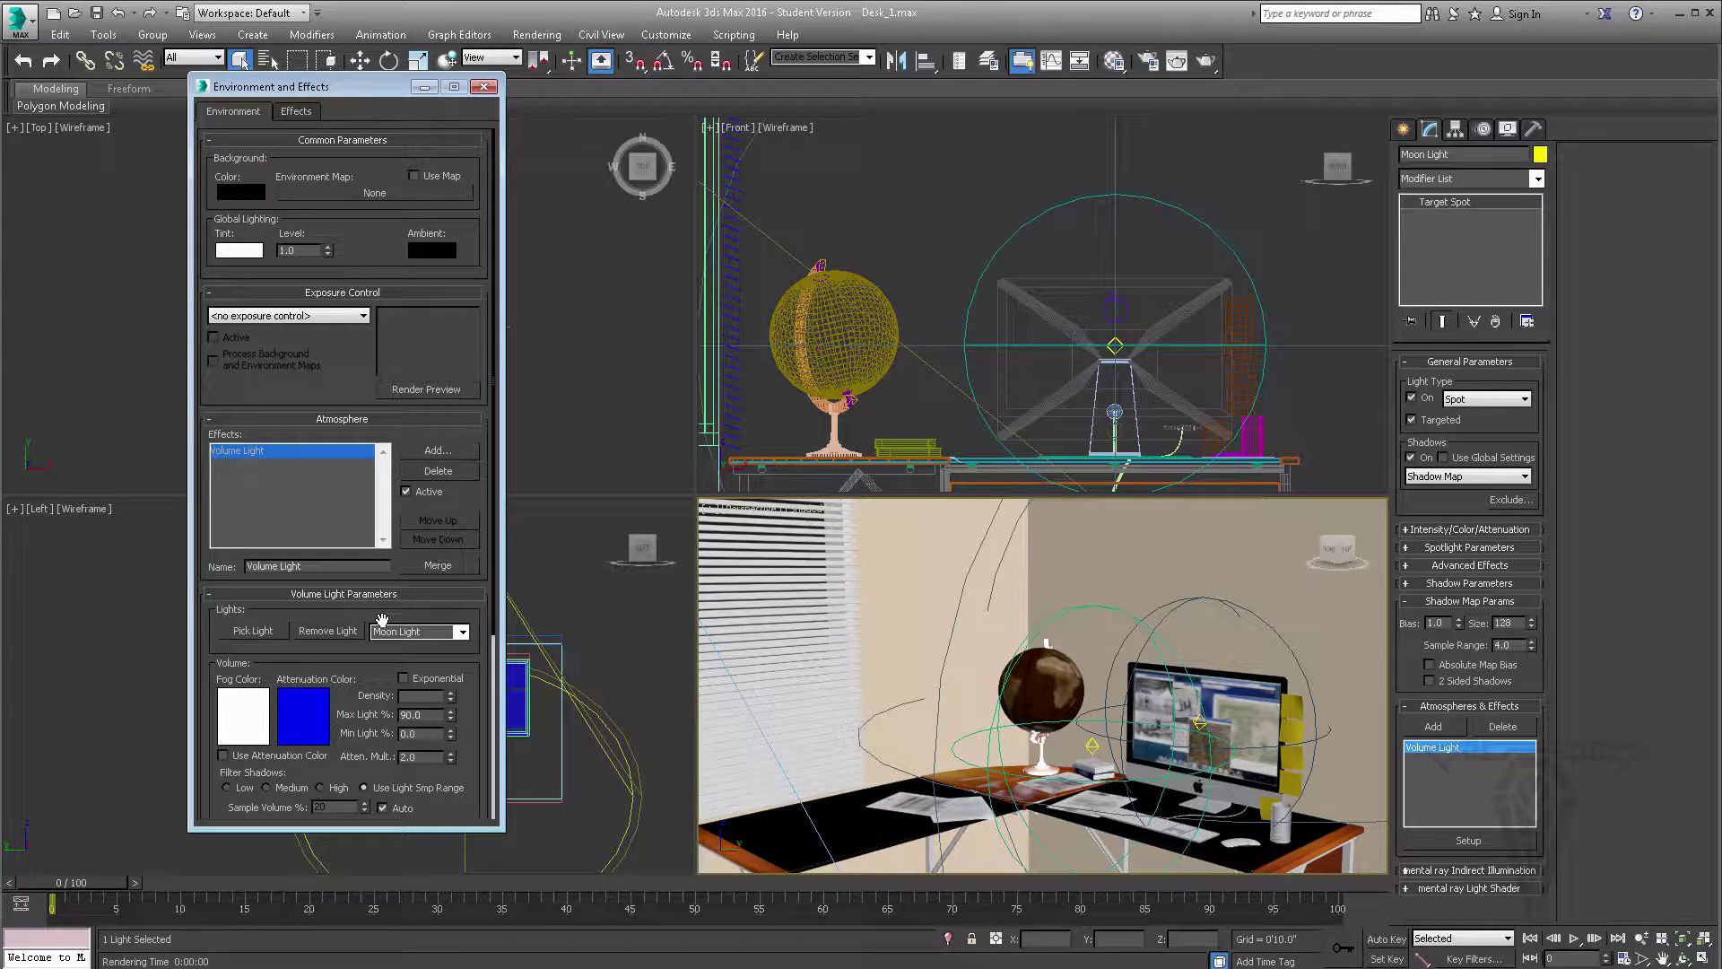
{"action": "key", "text": "BackSpace"}
{"action": "type", "text": "2"}
{"action": "key", "text": "Return"}
{"action": "left_click", "coordinate": [1177, 60]}
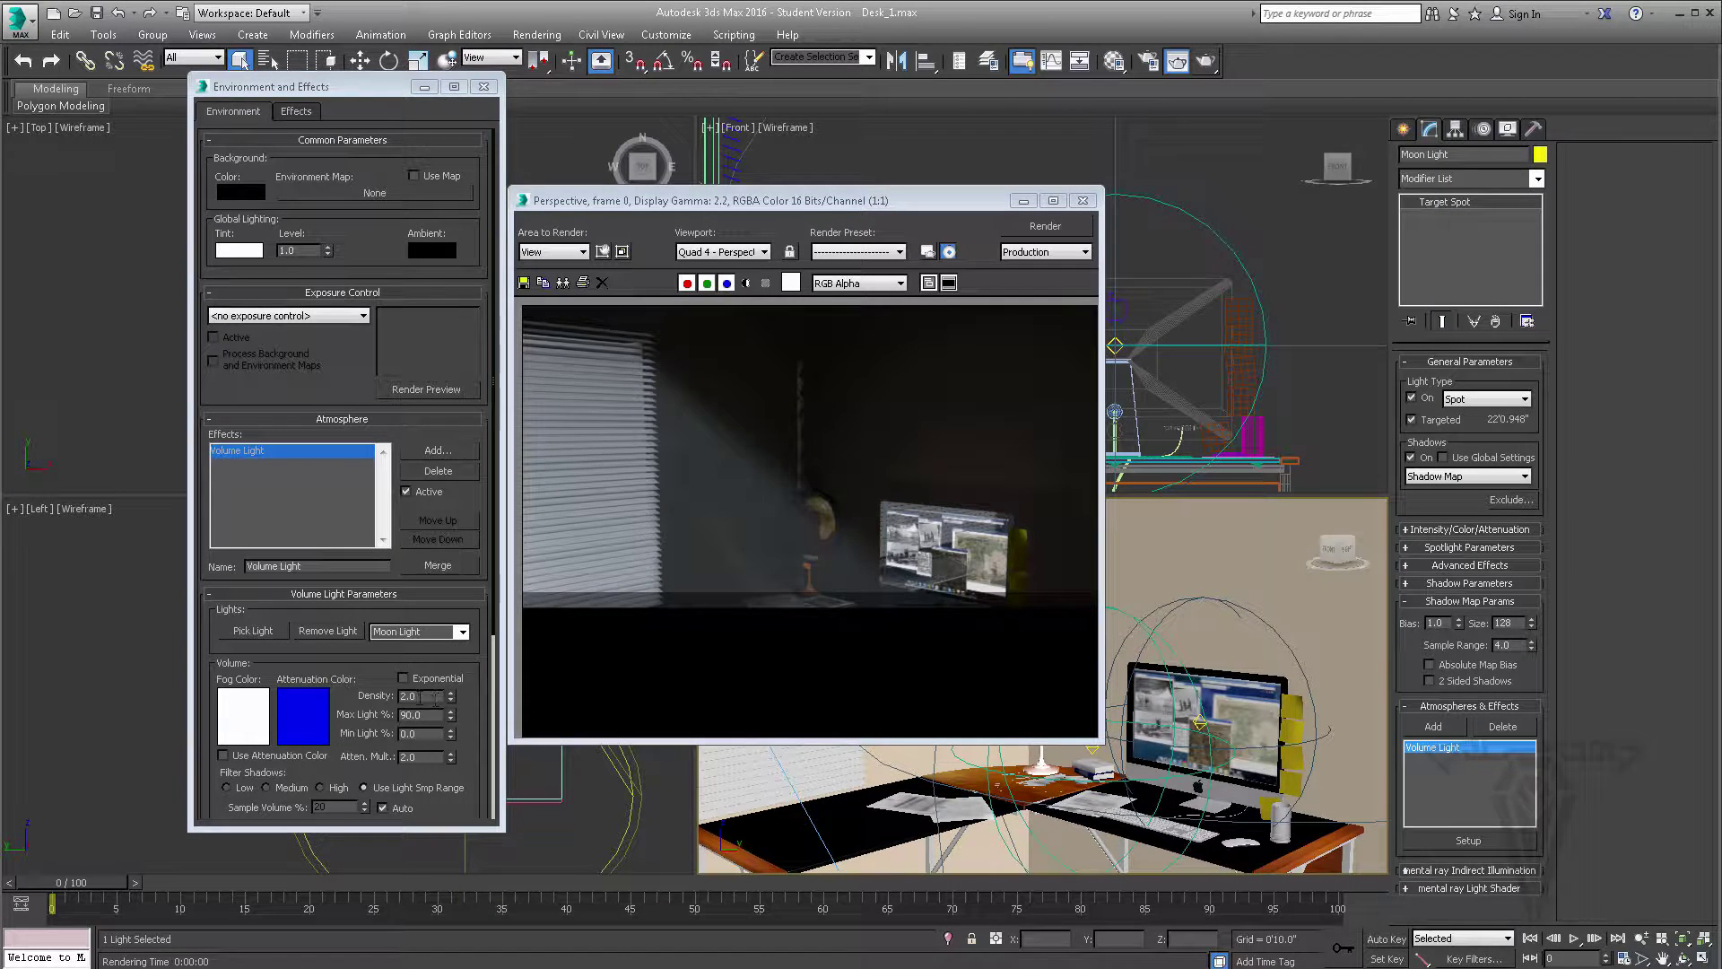
Step: Try a Volume Light density of 1.0 and test-render the perspective view
{"action": "left_click", "coordinate": [435, 697]}
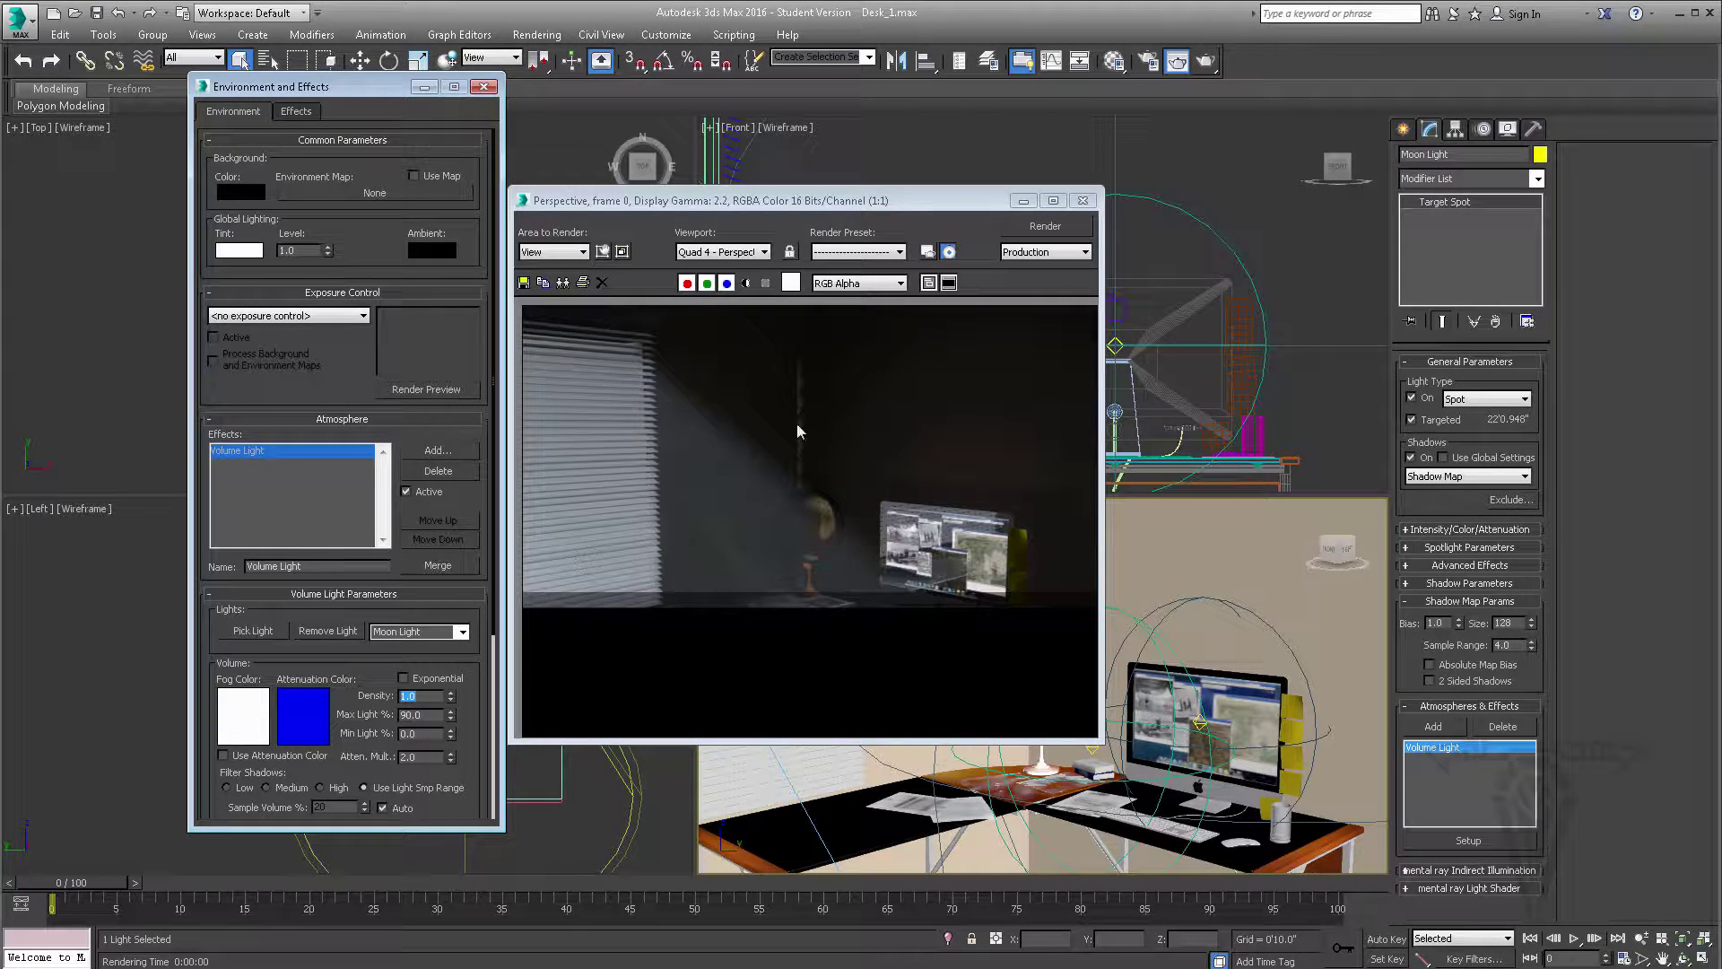
{"action": "left_click", "coordinate": [1205, 61]}
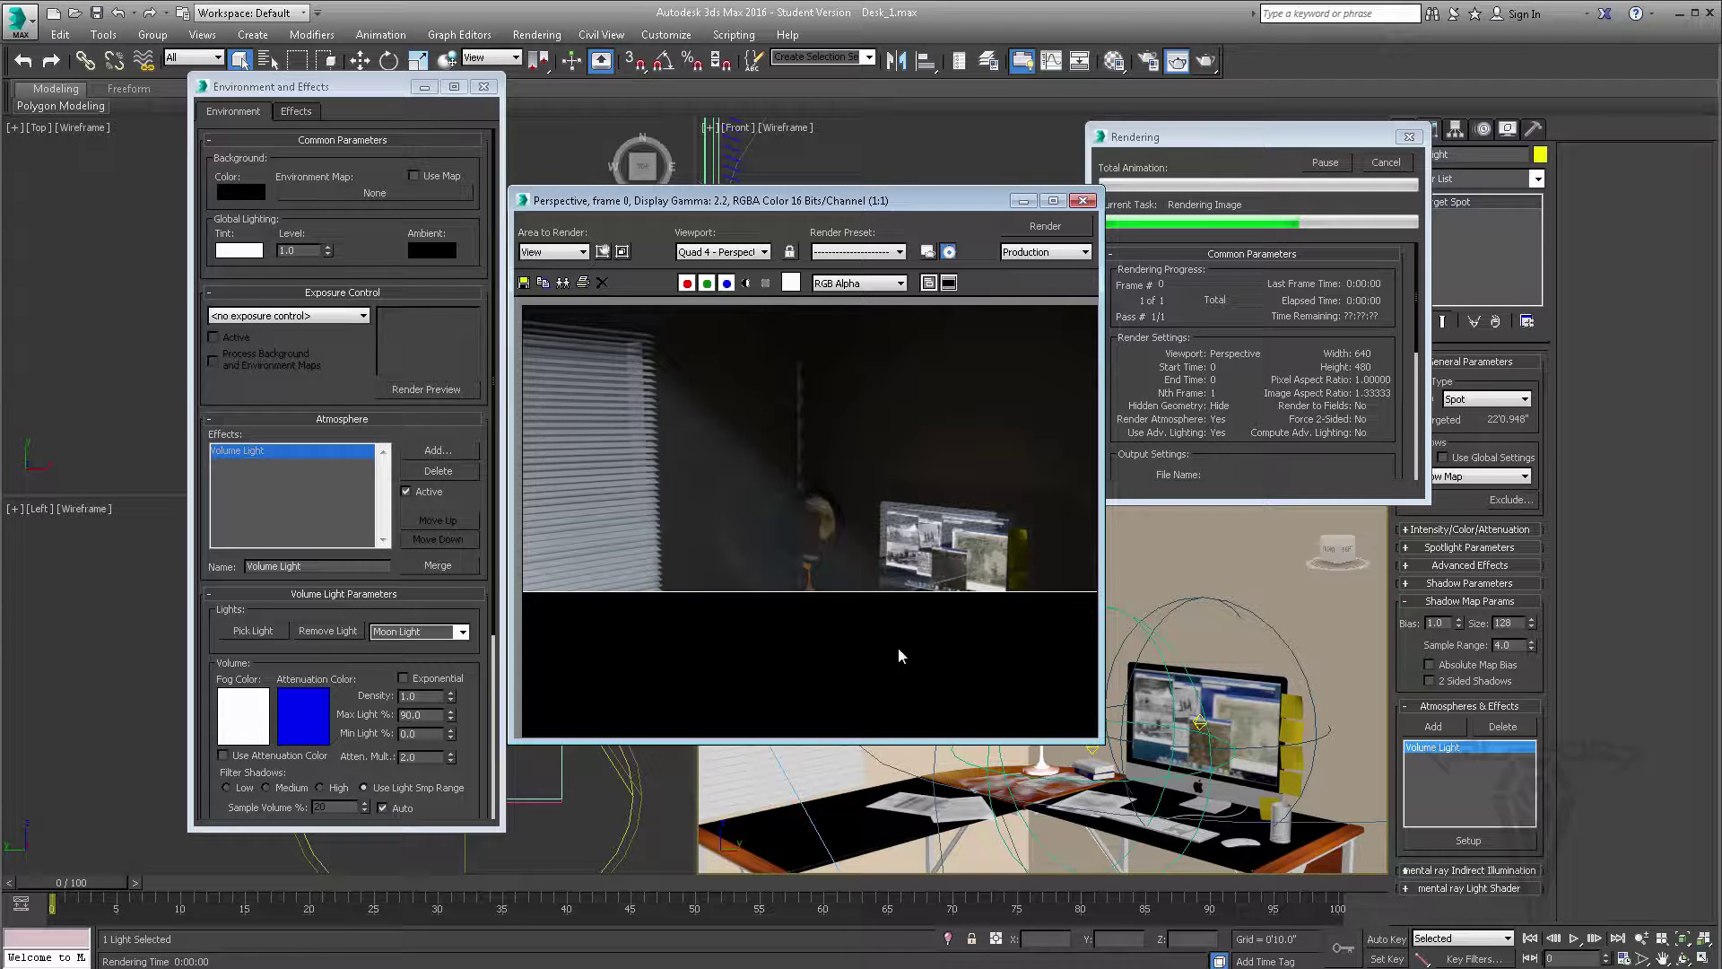
{"action": "left_click", "coordinate": [1393, 165]}
Step: Set the Volume Light's density to 1.5, and close the rendered frame and the environment settings
{"action": "double_click", "coordinate": [409, 696]}
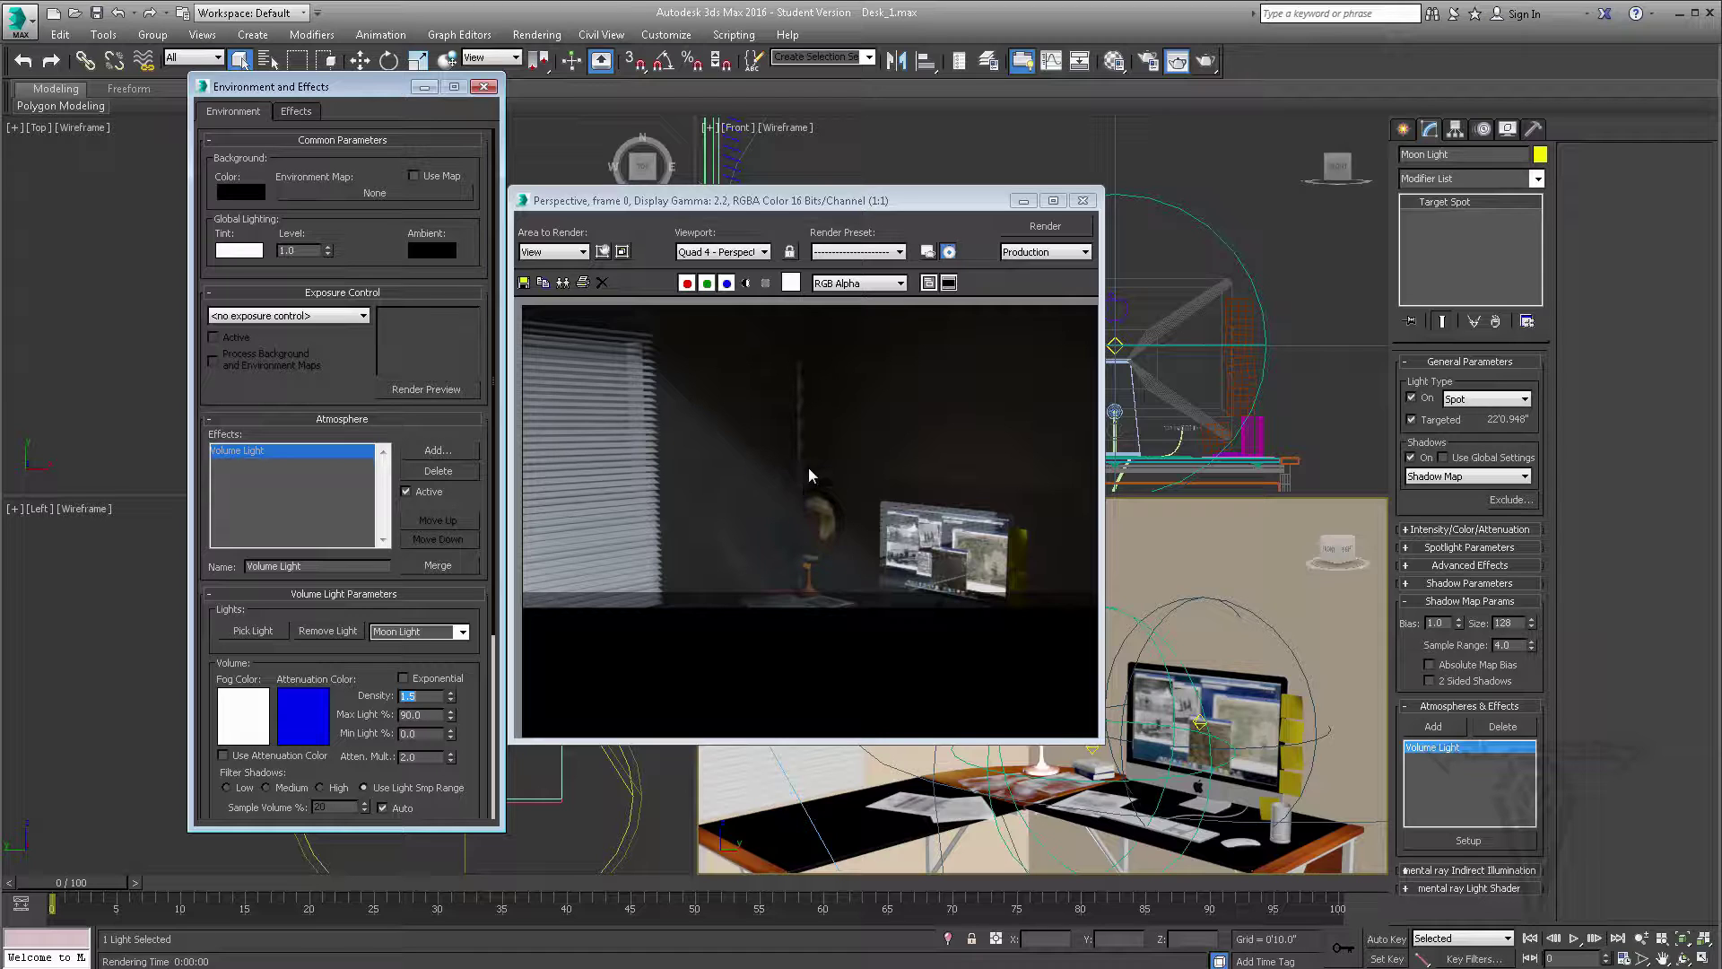
{"action": "left_click", "coordinate": [1082, 200]}
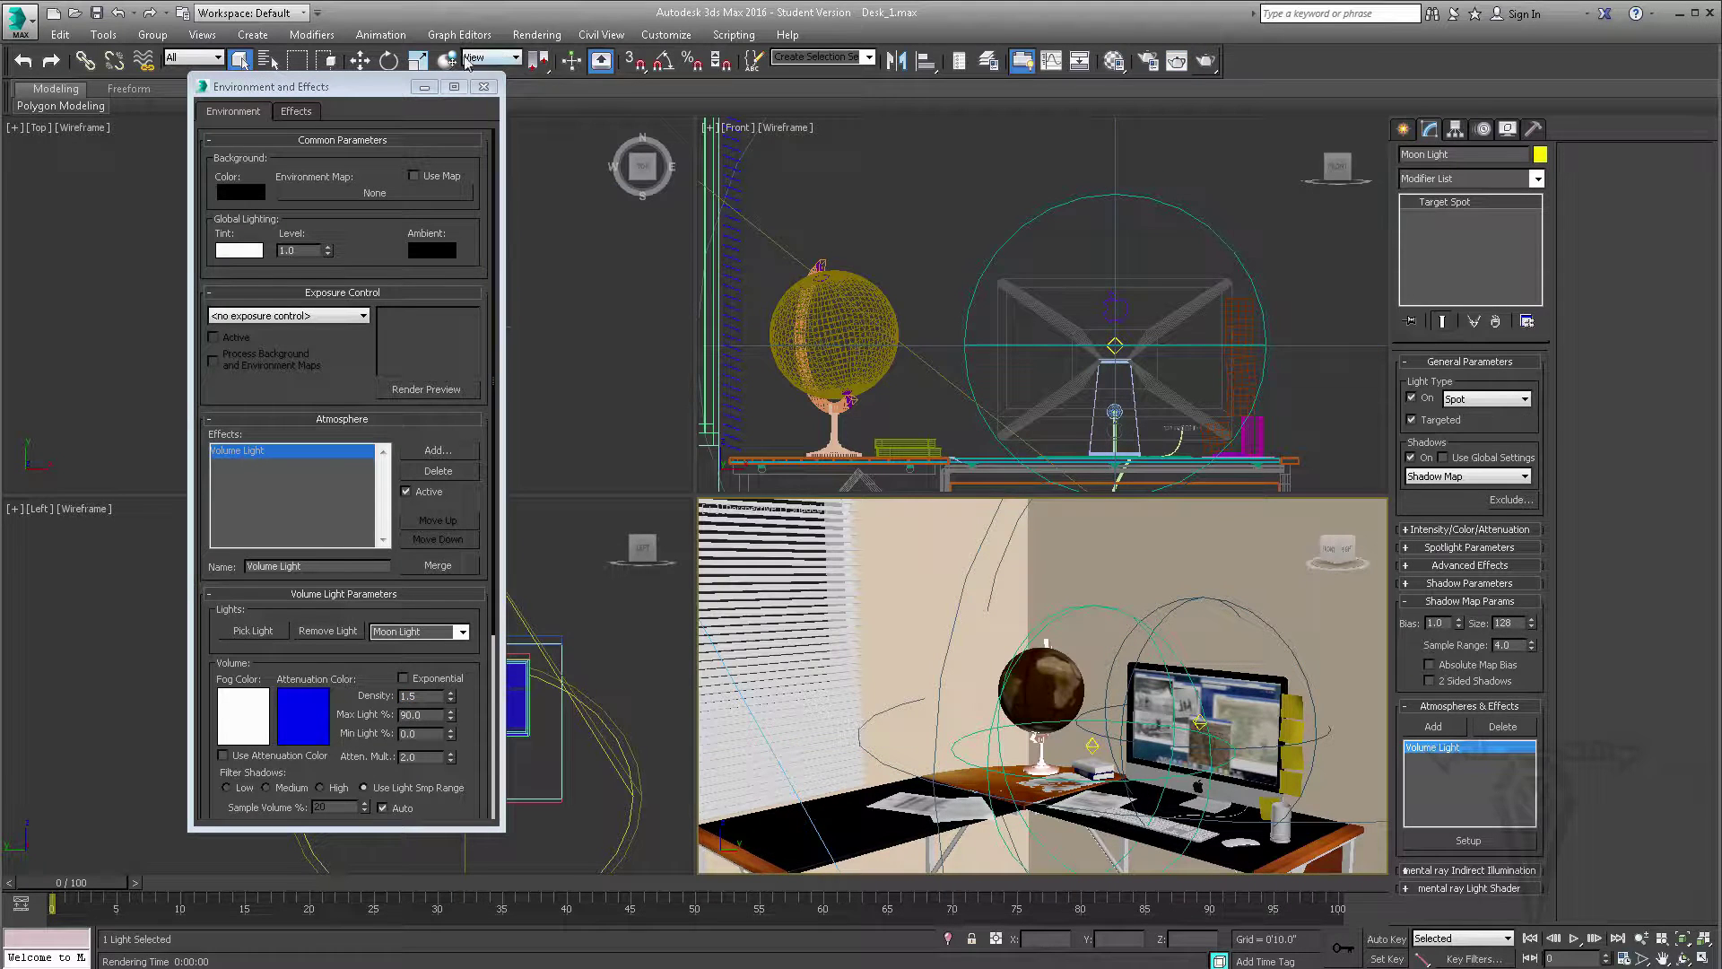
{"action": "left_click", "coordinate": [484, 87]}
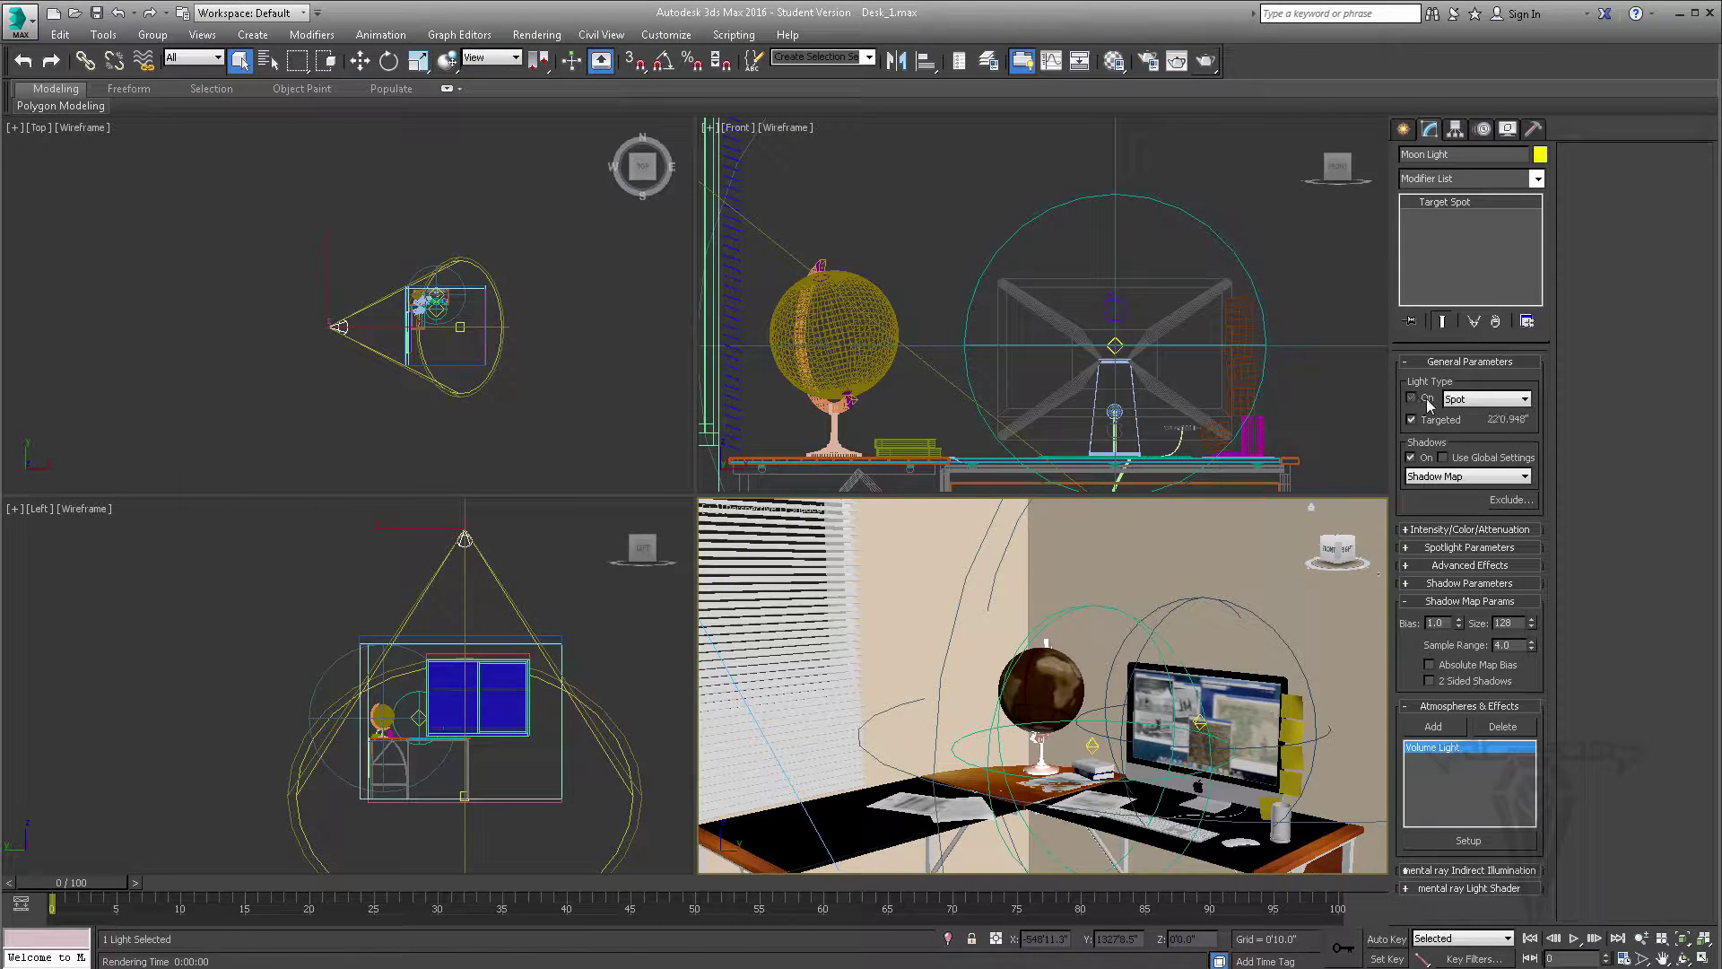
Step: Test-render the perspective view with the Moon Light switched off, and switch the light back on
{"action": "left_click", "coordinate": [1206, 61]}
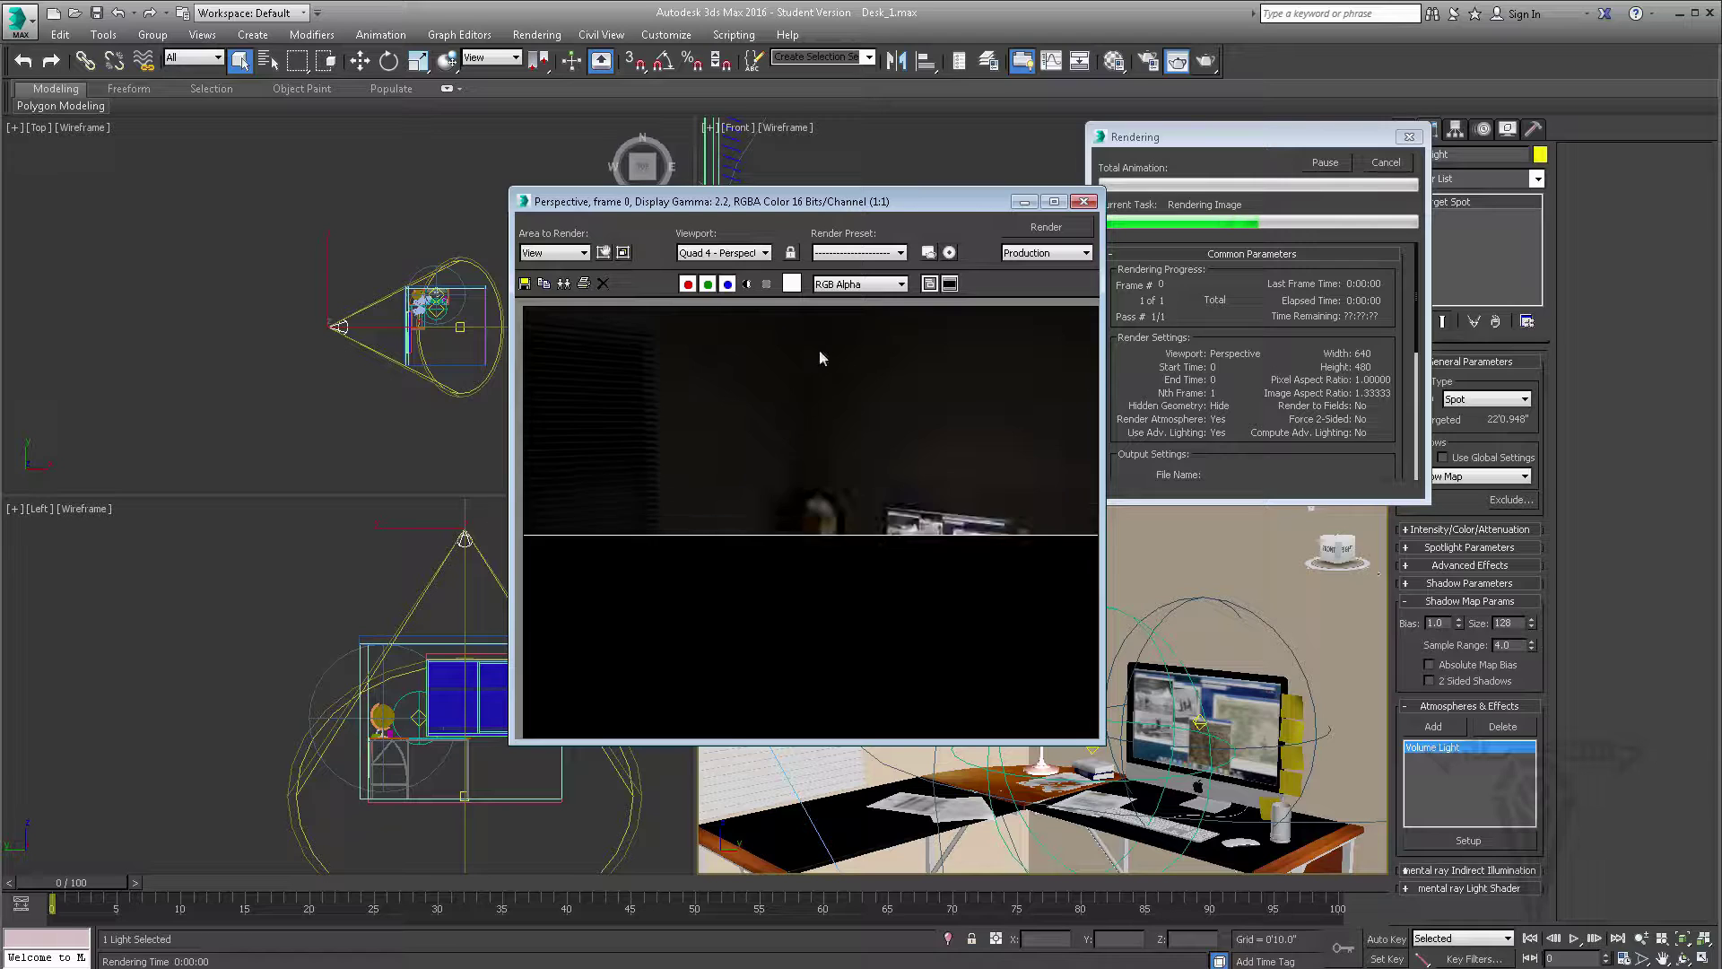
{"action": "left_click", "coordinate": [1395, 168]}
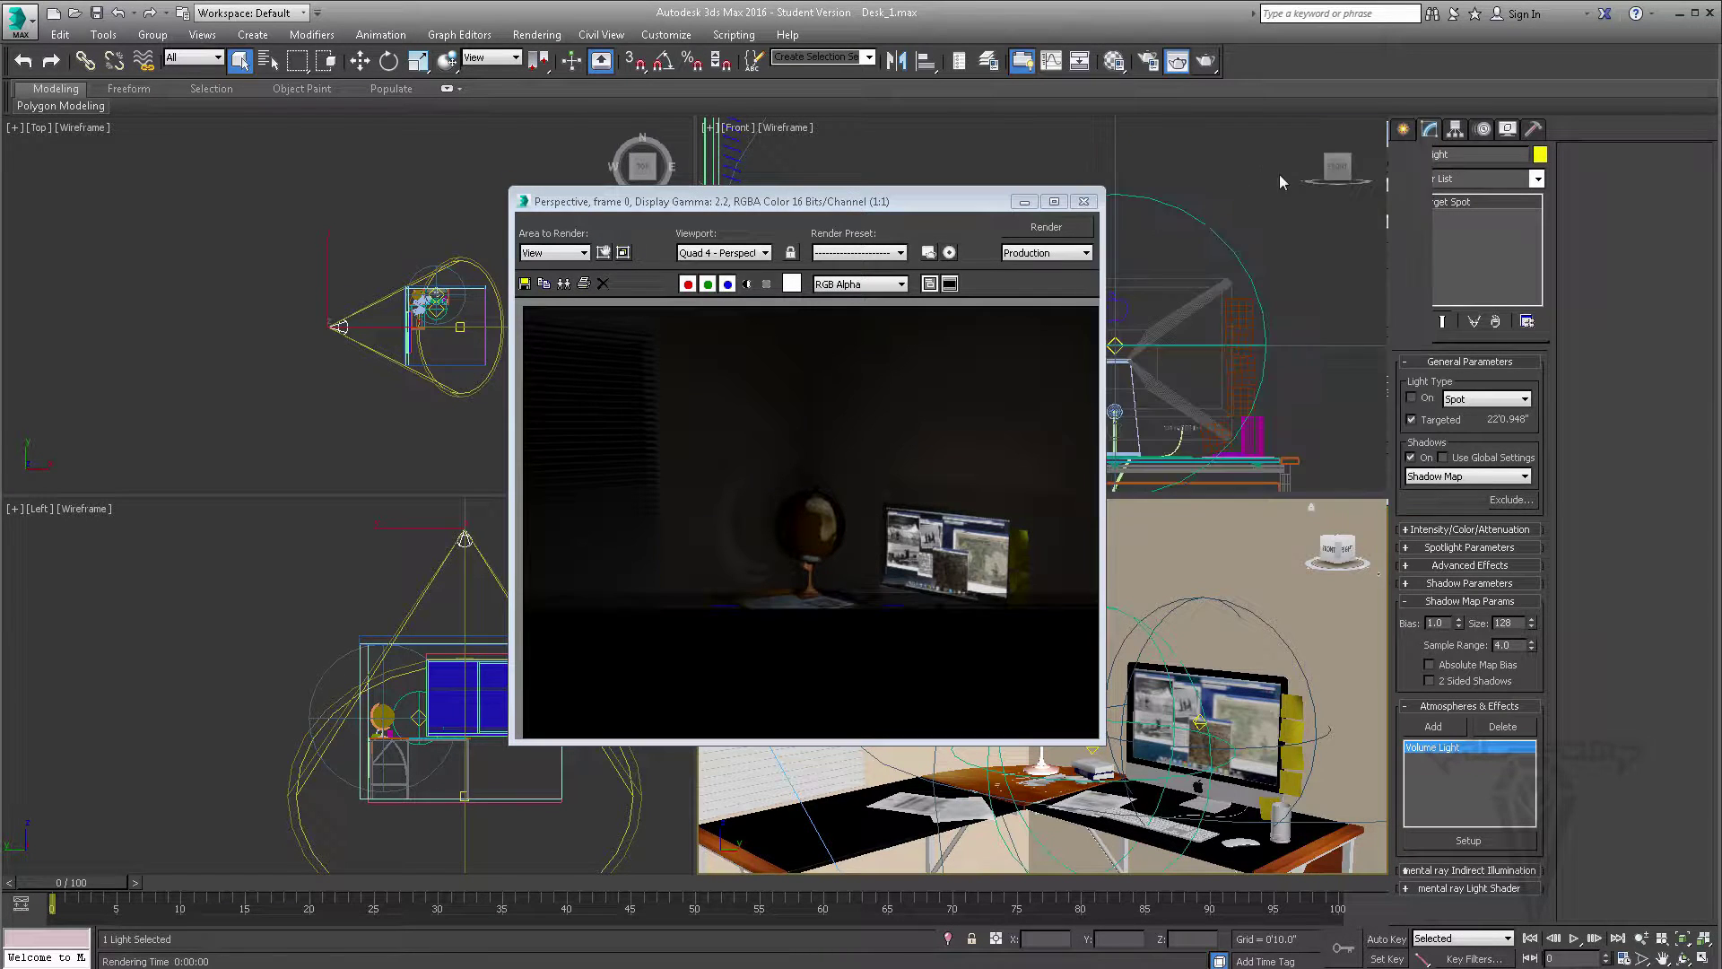
{"action": "left_click", "coordinate": [1084, 205]}
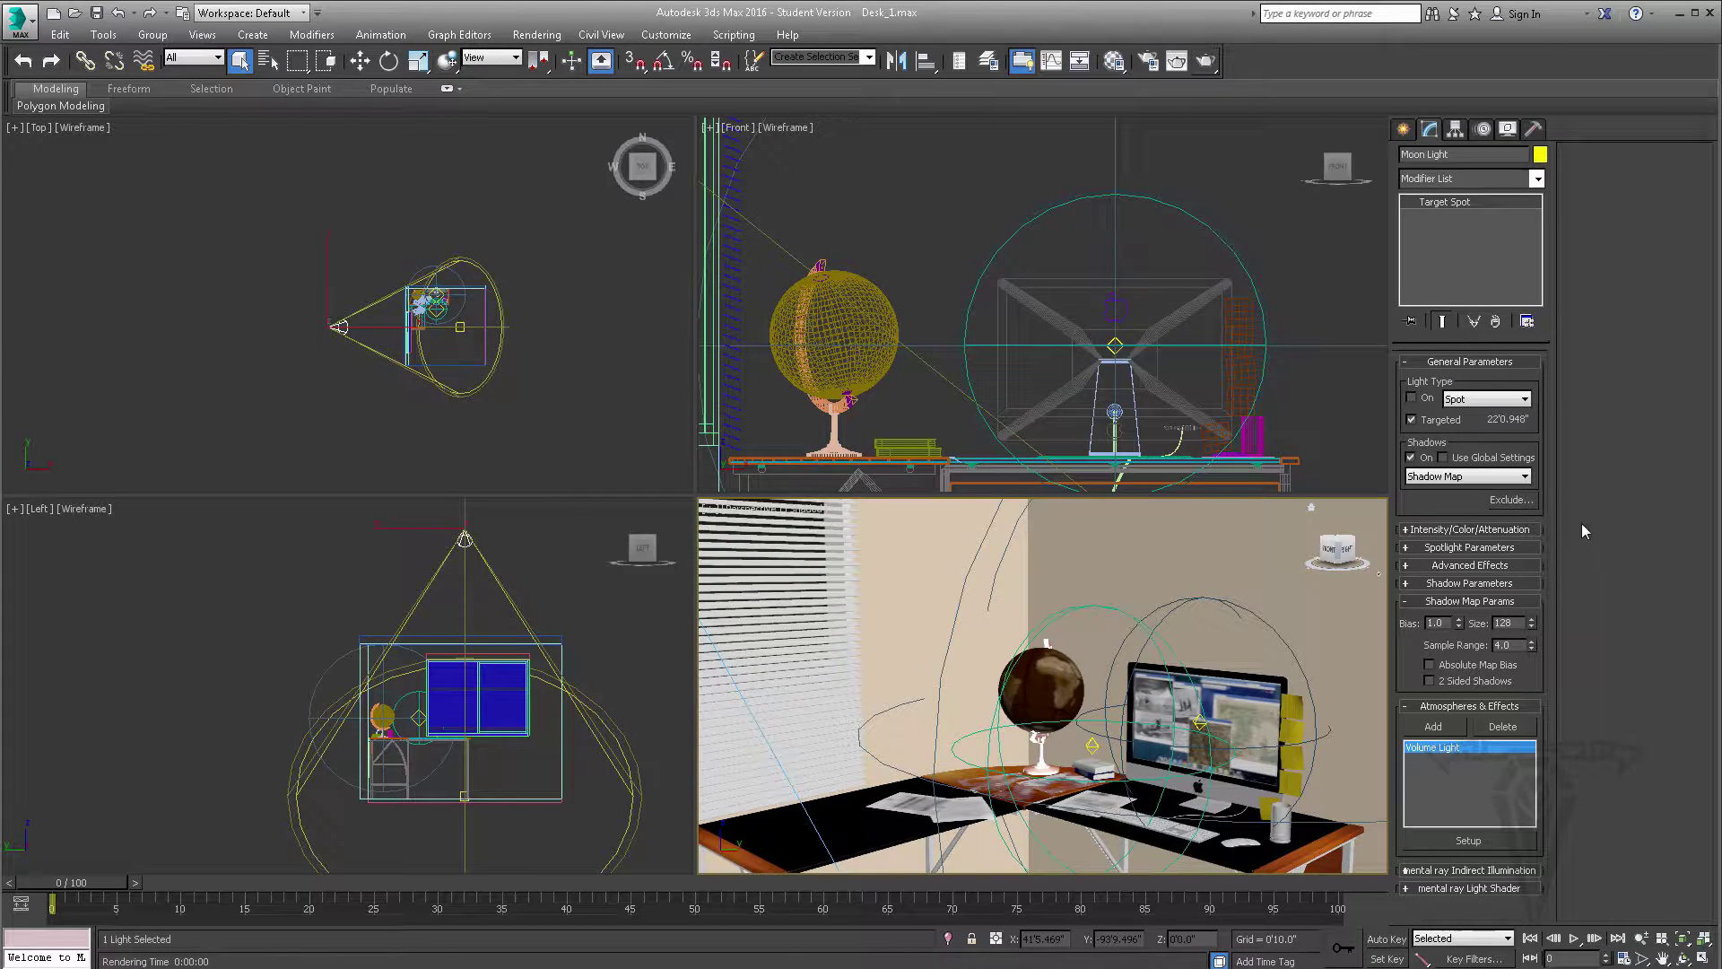
{"action": "left_click", "coordinate": [1413, 398]}
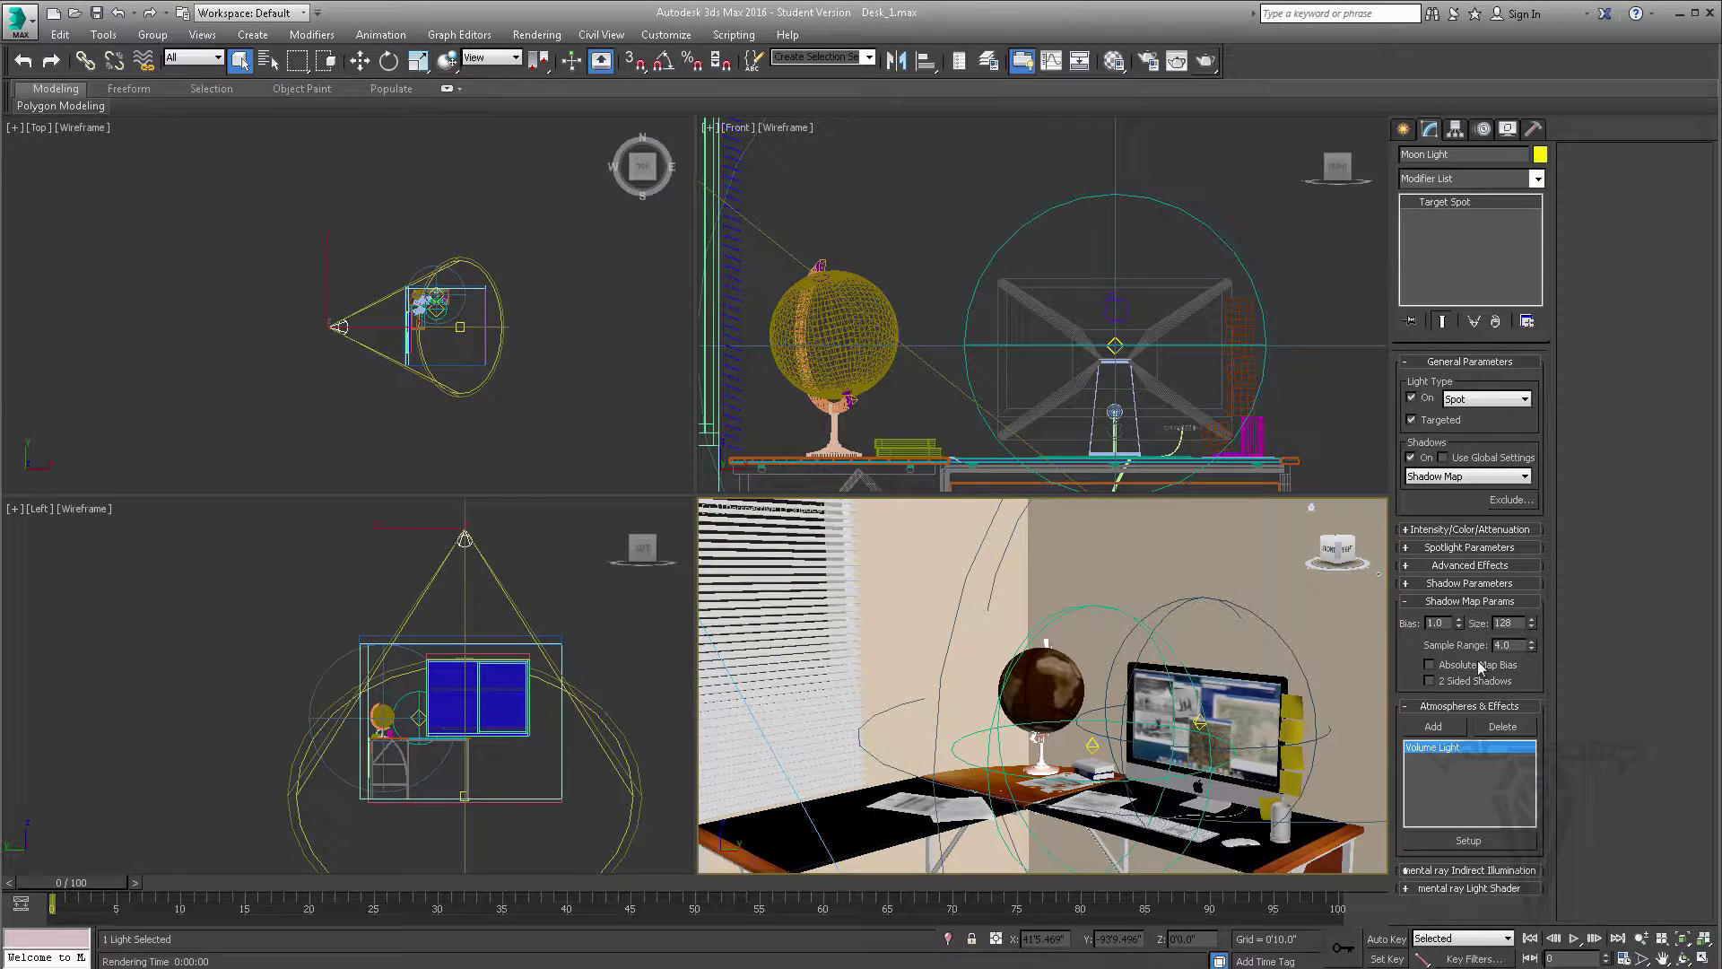
Step: Narrow the Moon Light's spotlight cone to a hotspot of 20.8 and a falloff of 30.9
{"action": "left_click", "coordinate": [1471, 549]}
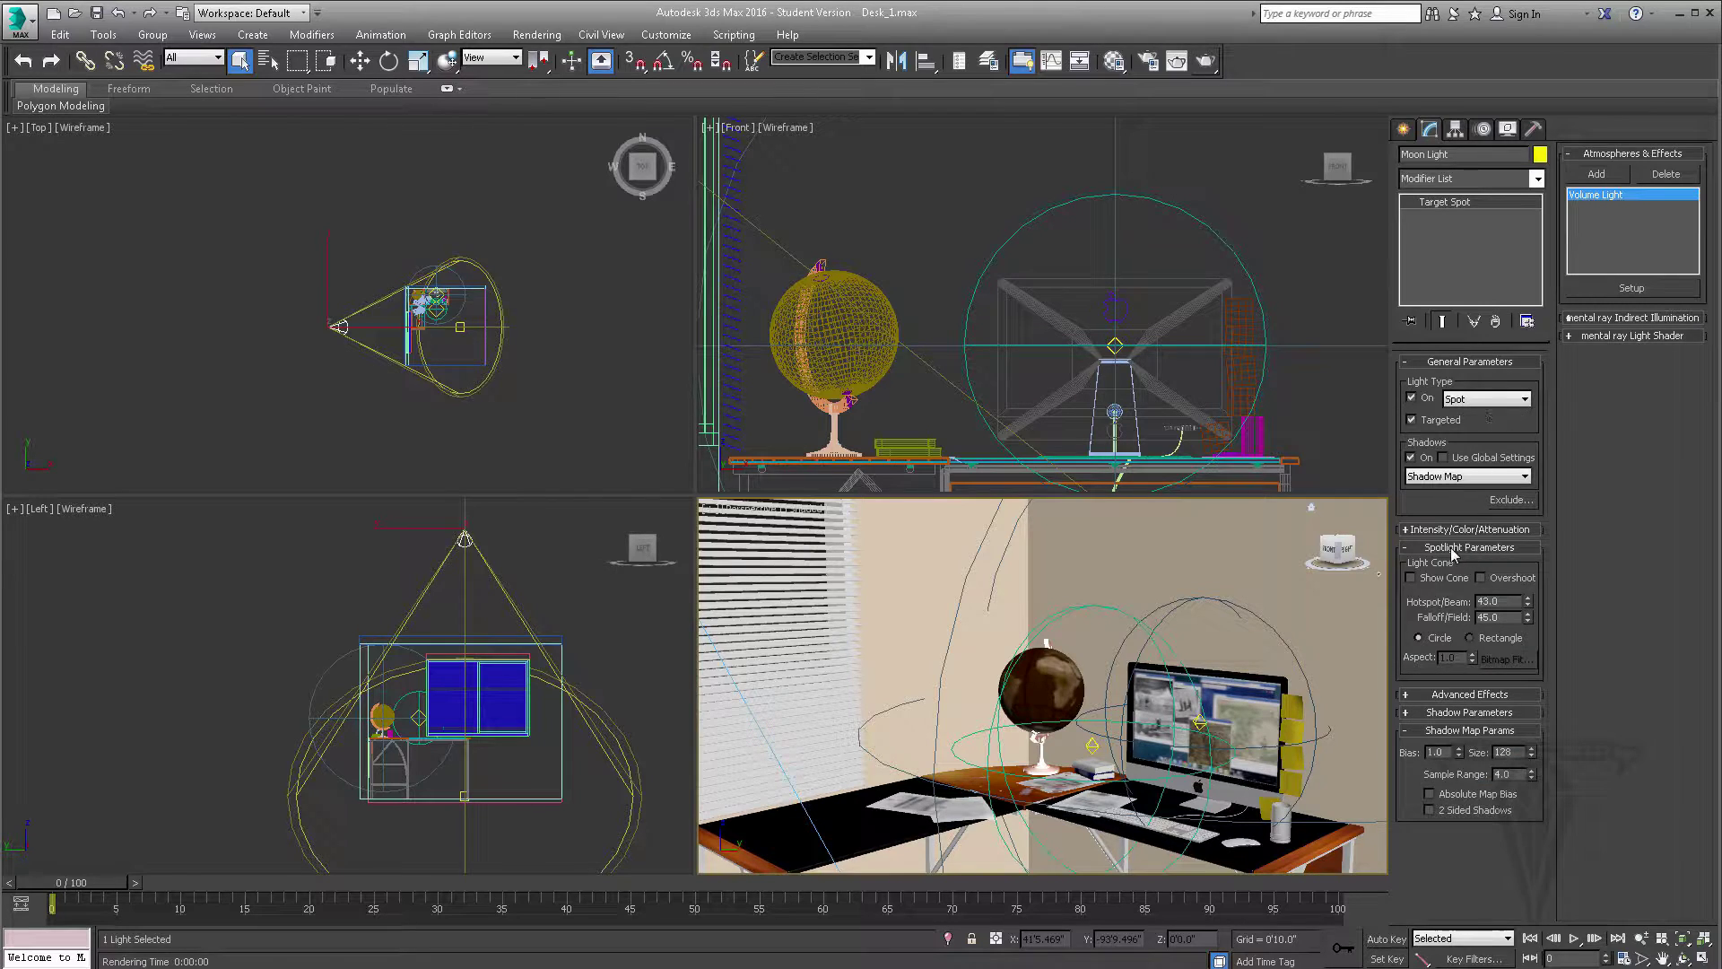
{"action": "left_click", "coordinate": [1527, 606]}
{"action": "scroll", "coordinate": [467, 371], "scroll_direction": "up", "scroll_amount": 3}
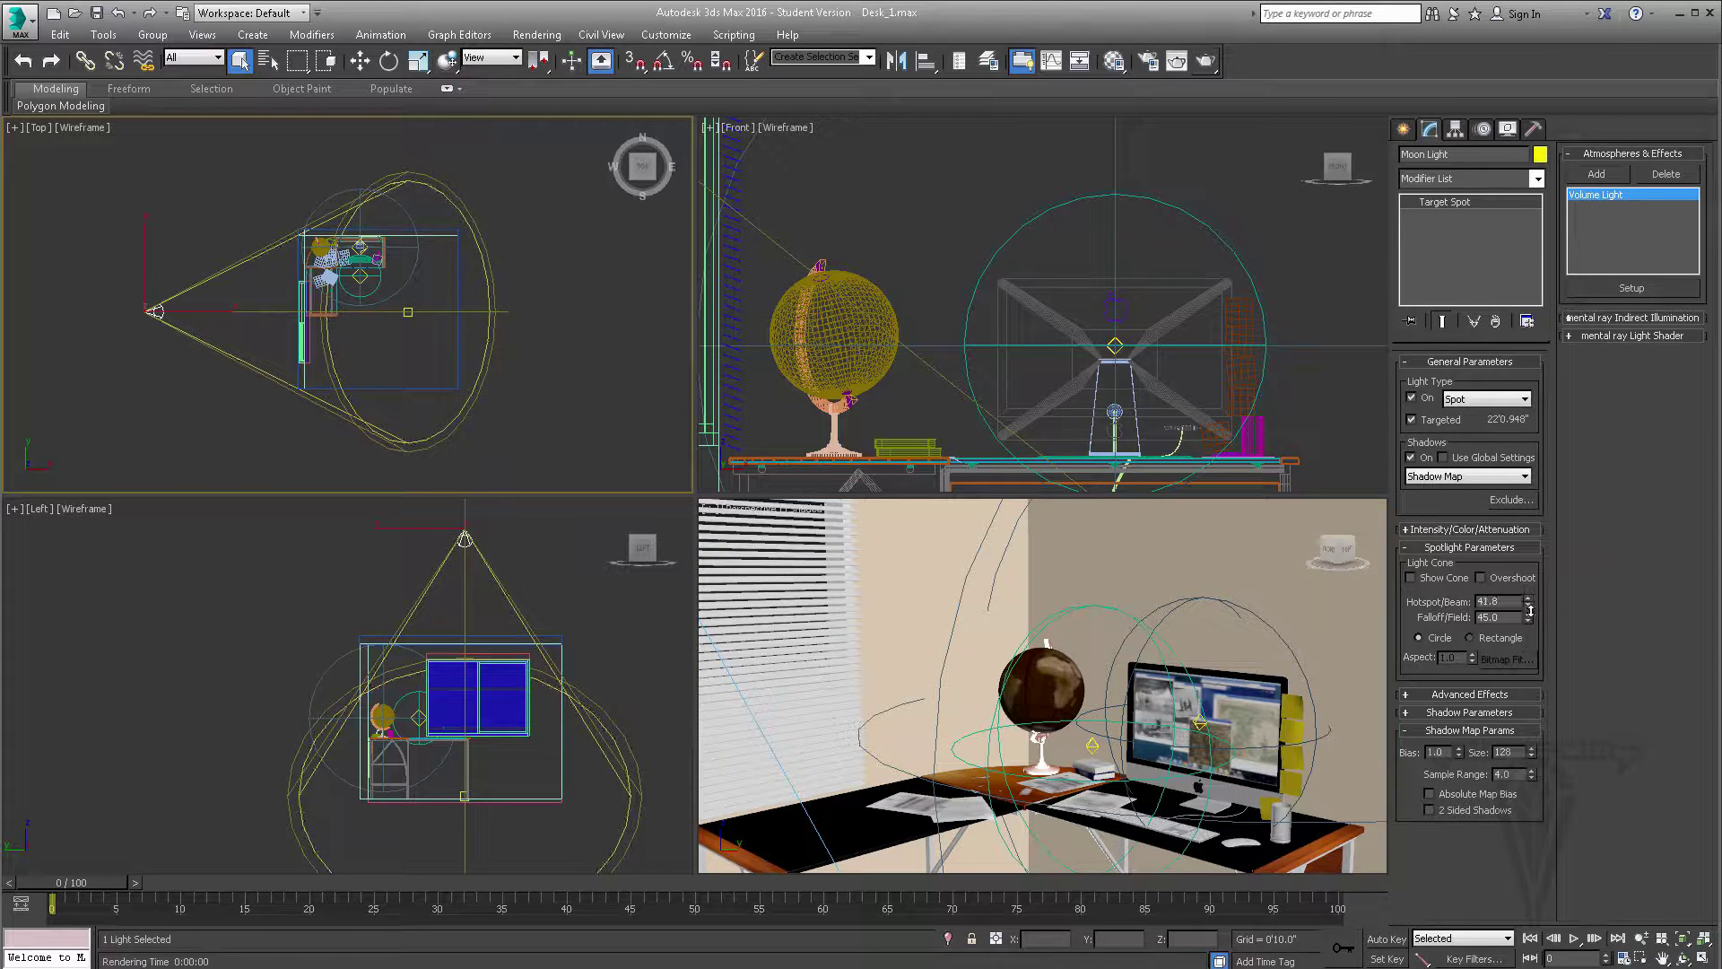
{"action": "left_click_drag", "start_coordinate": [1528, 607], "coordinate": [1567, 796]}
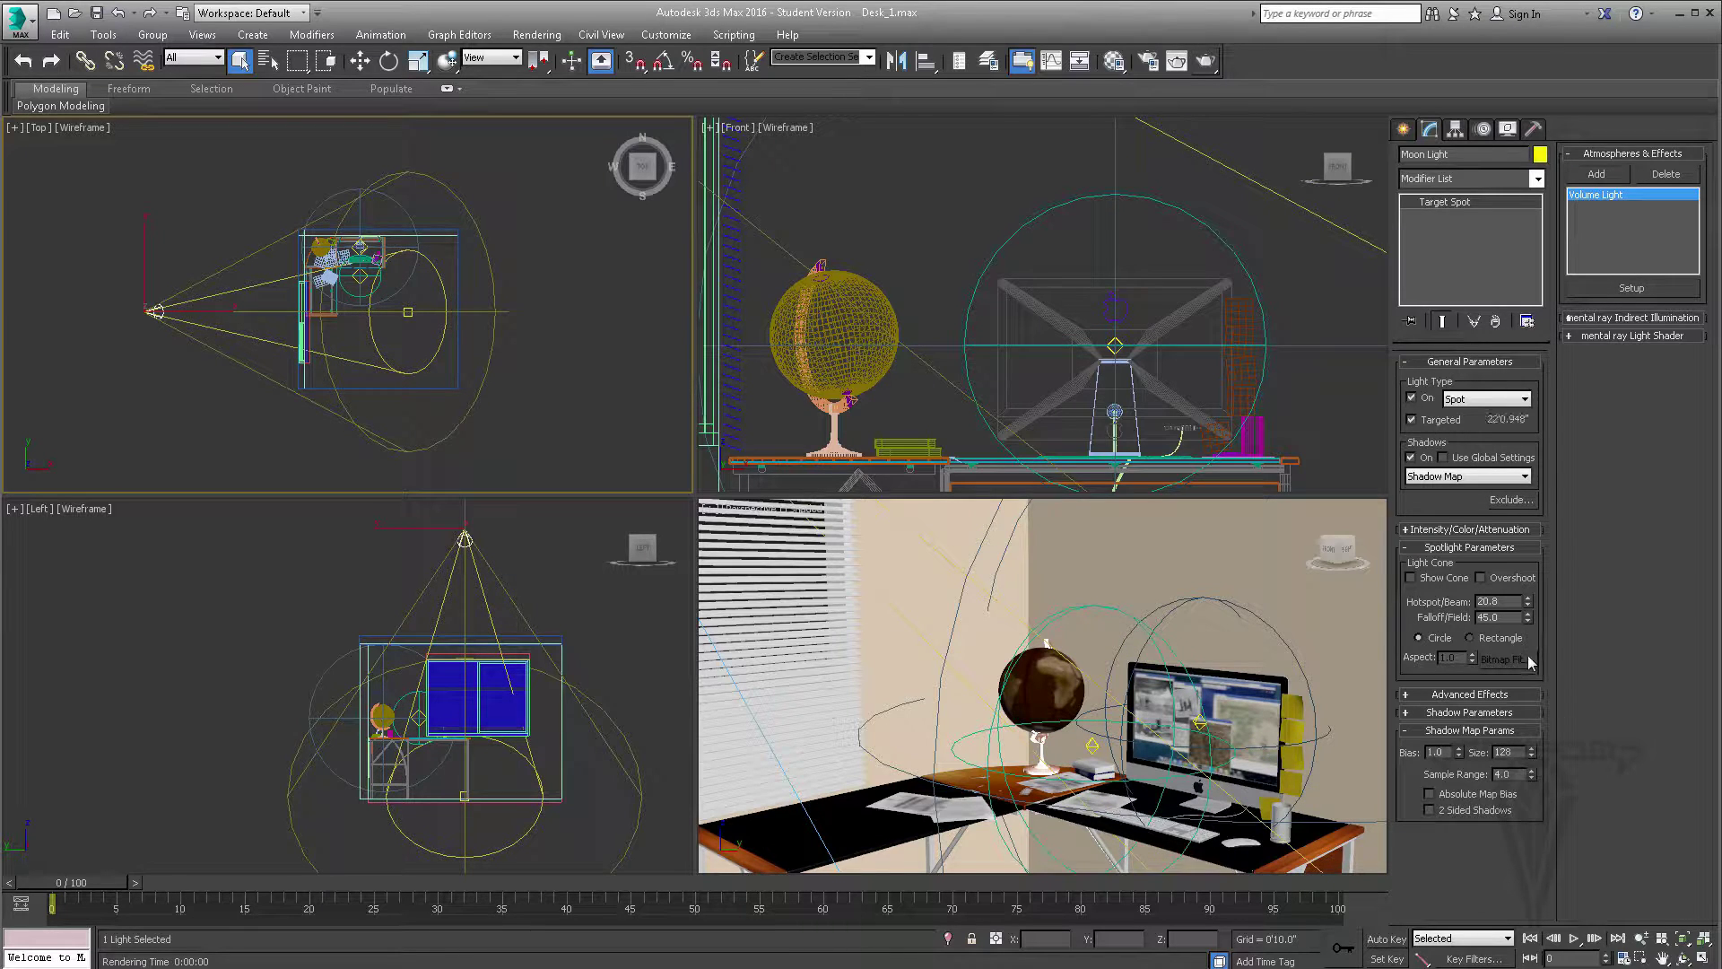
{"action": "left_click_drag", "start_coordinate": [1528, 619], "coordinate": [1566, 746]}
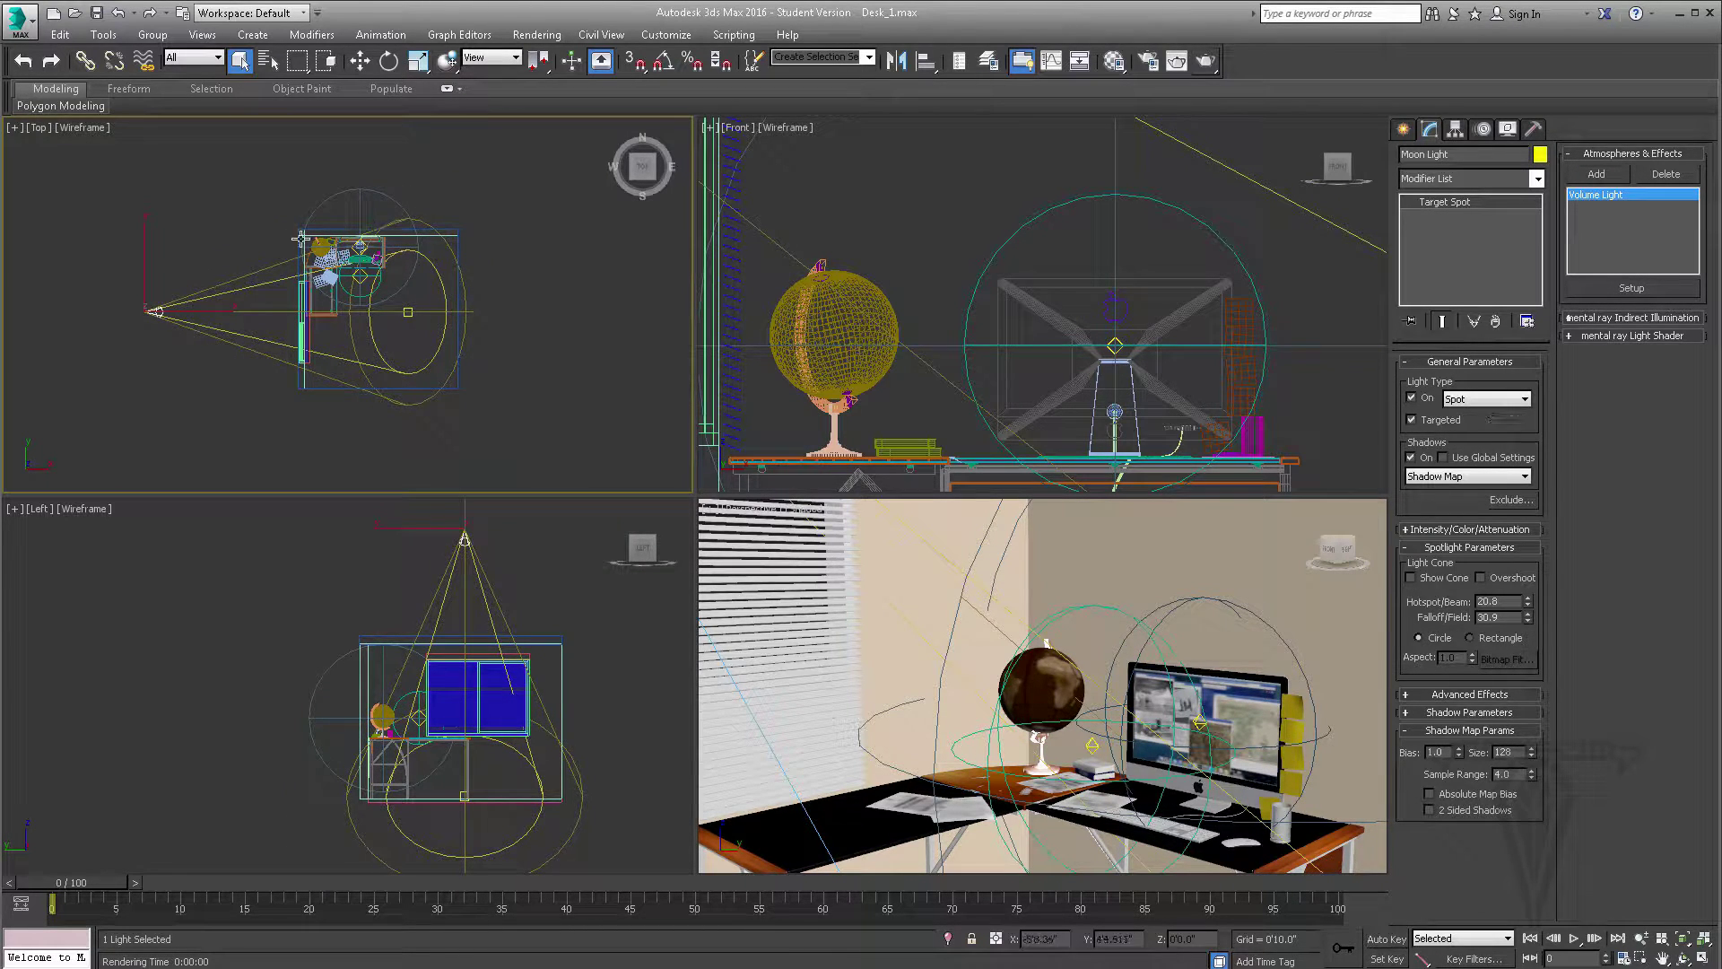
Step: Test-render the perspective view with the narrowed Moon Light cone, and close the rendered frame
{"action": "right_click", "coordinate": [953, 592]}
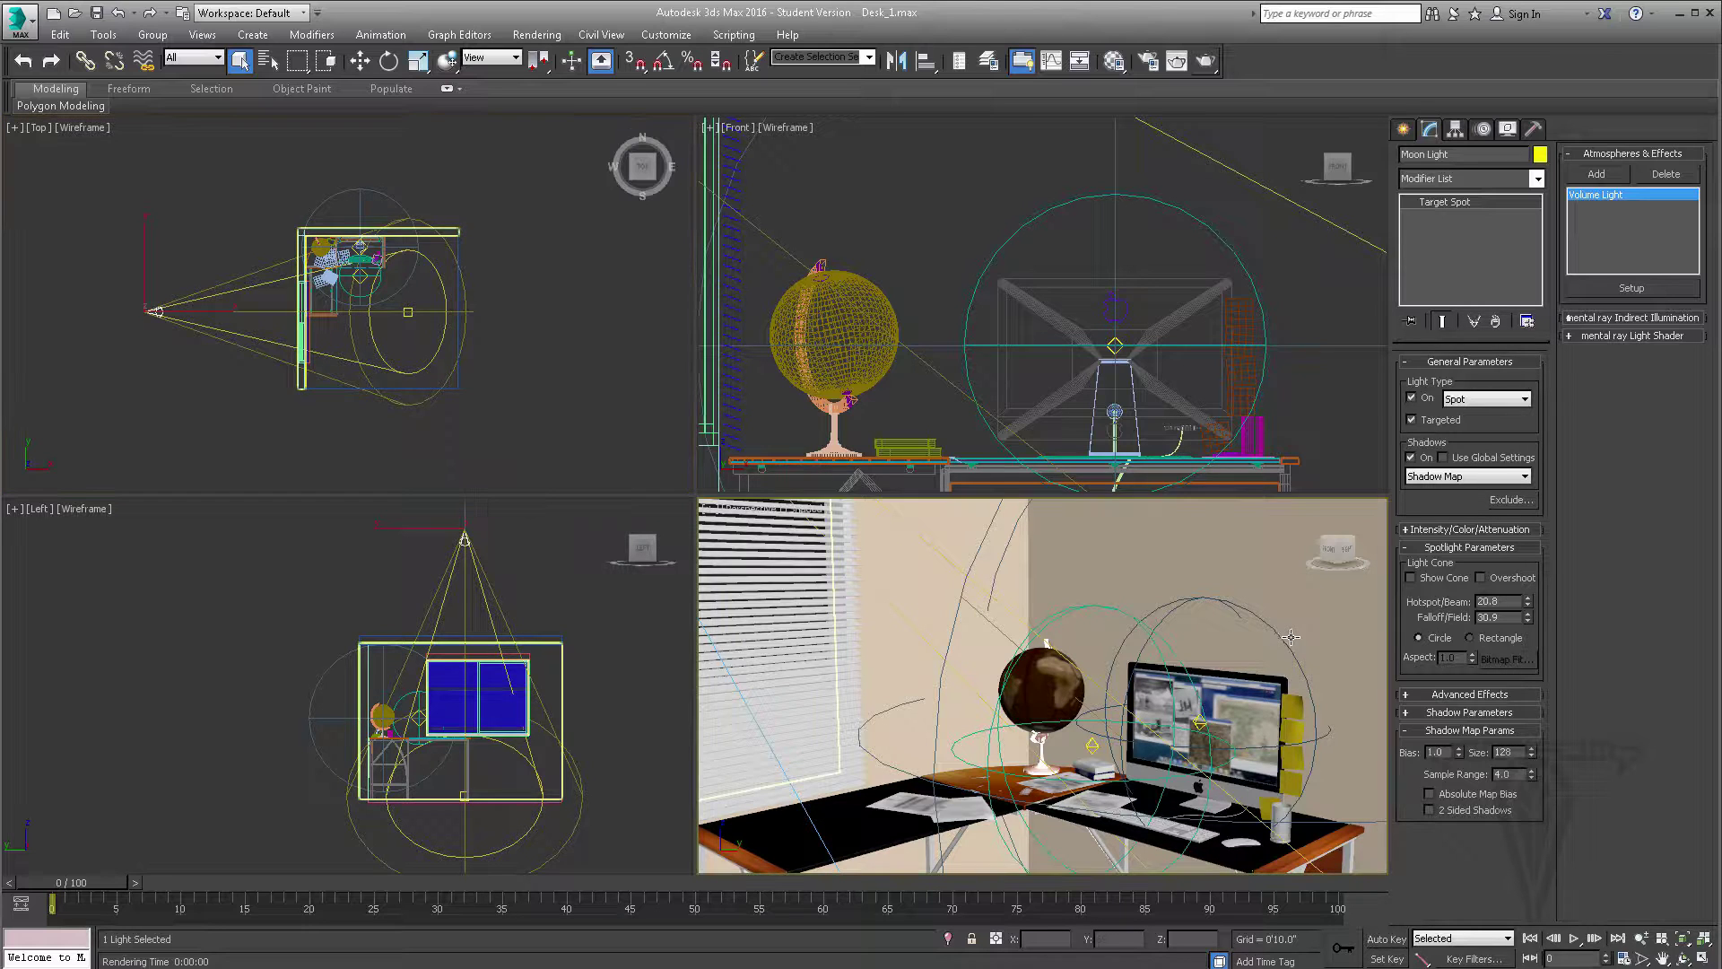
{"action": "left_click", "coordinate": [1207, 62]}
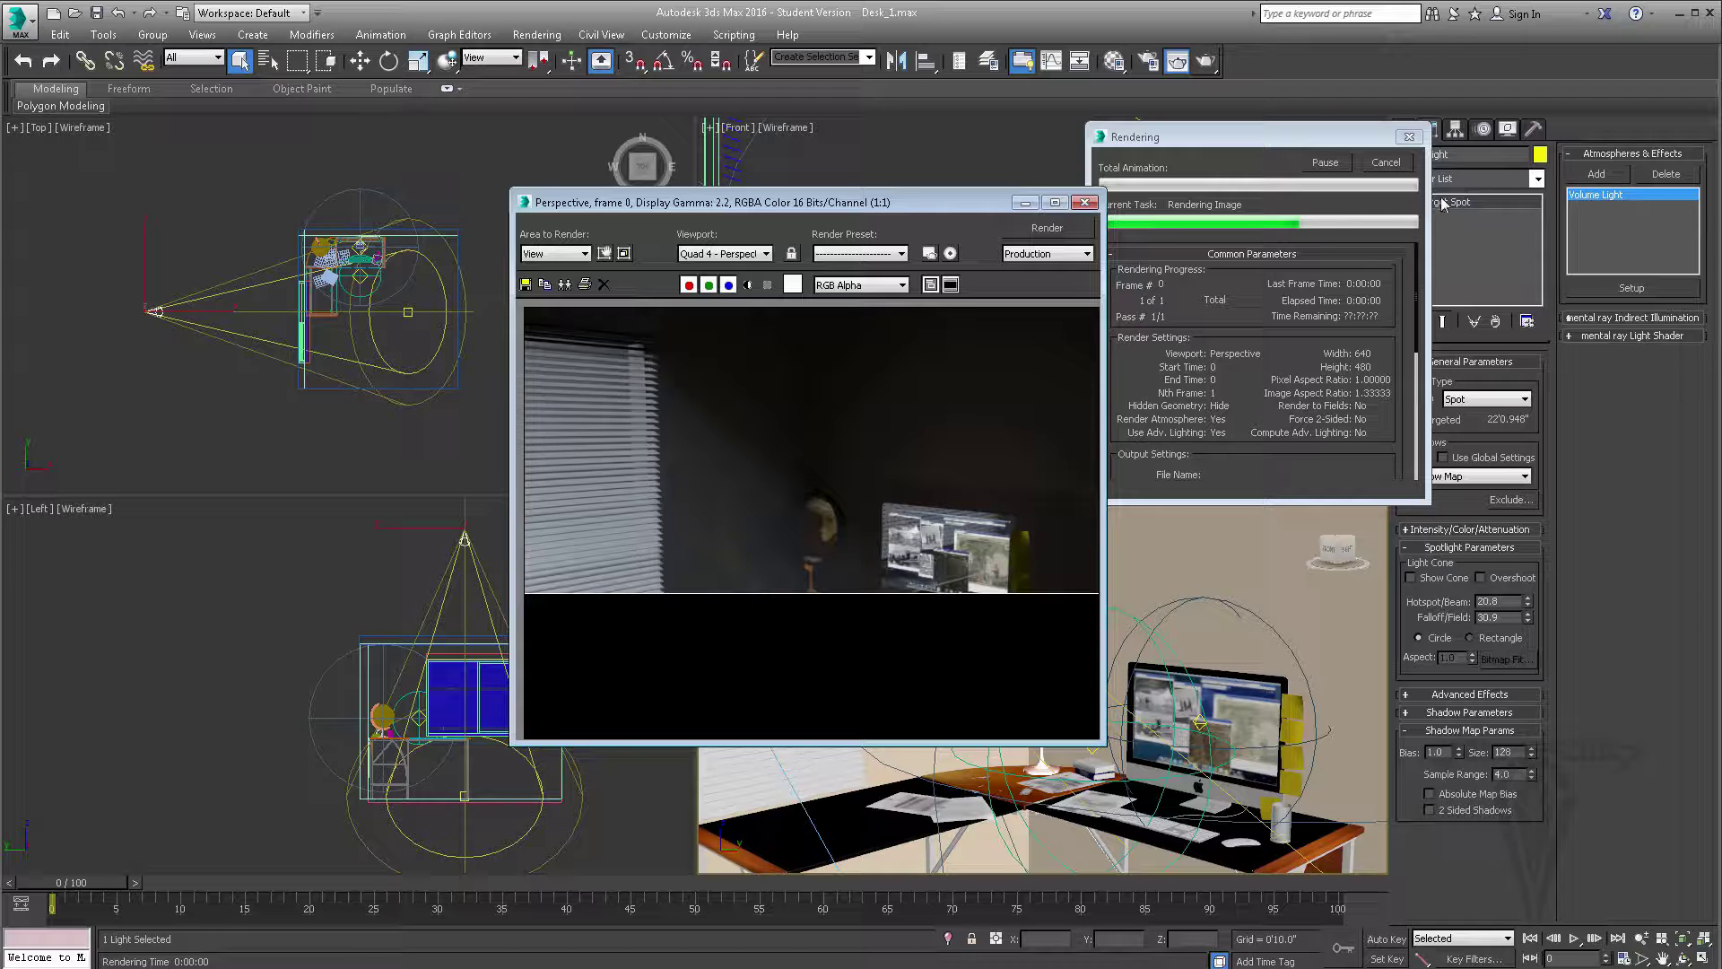
{"action": "left_click", "coordinate": [1386, 162]}
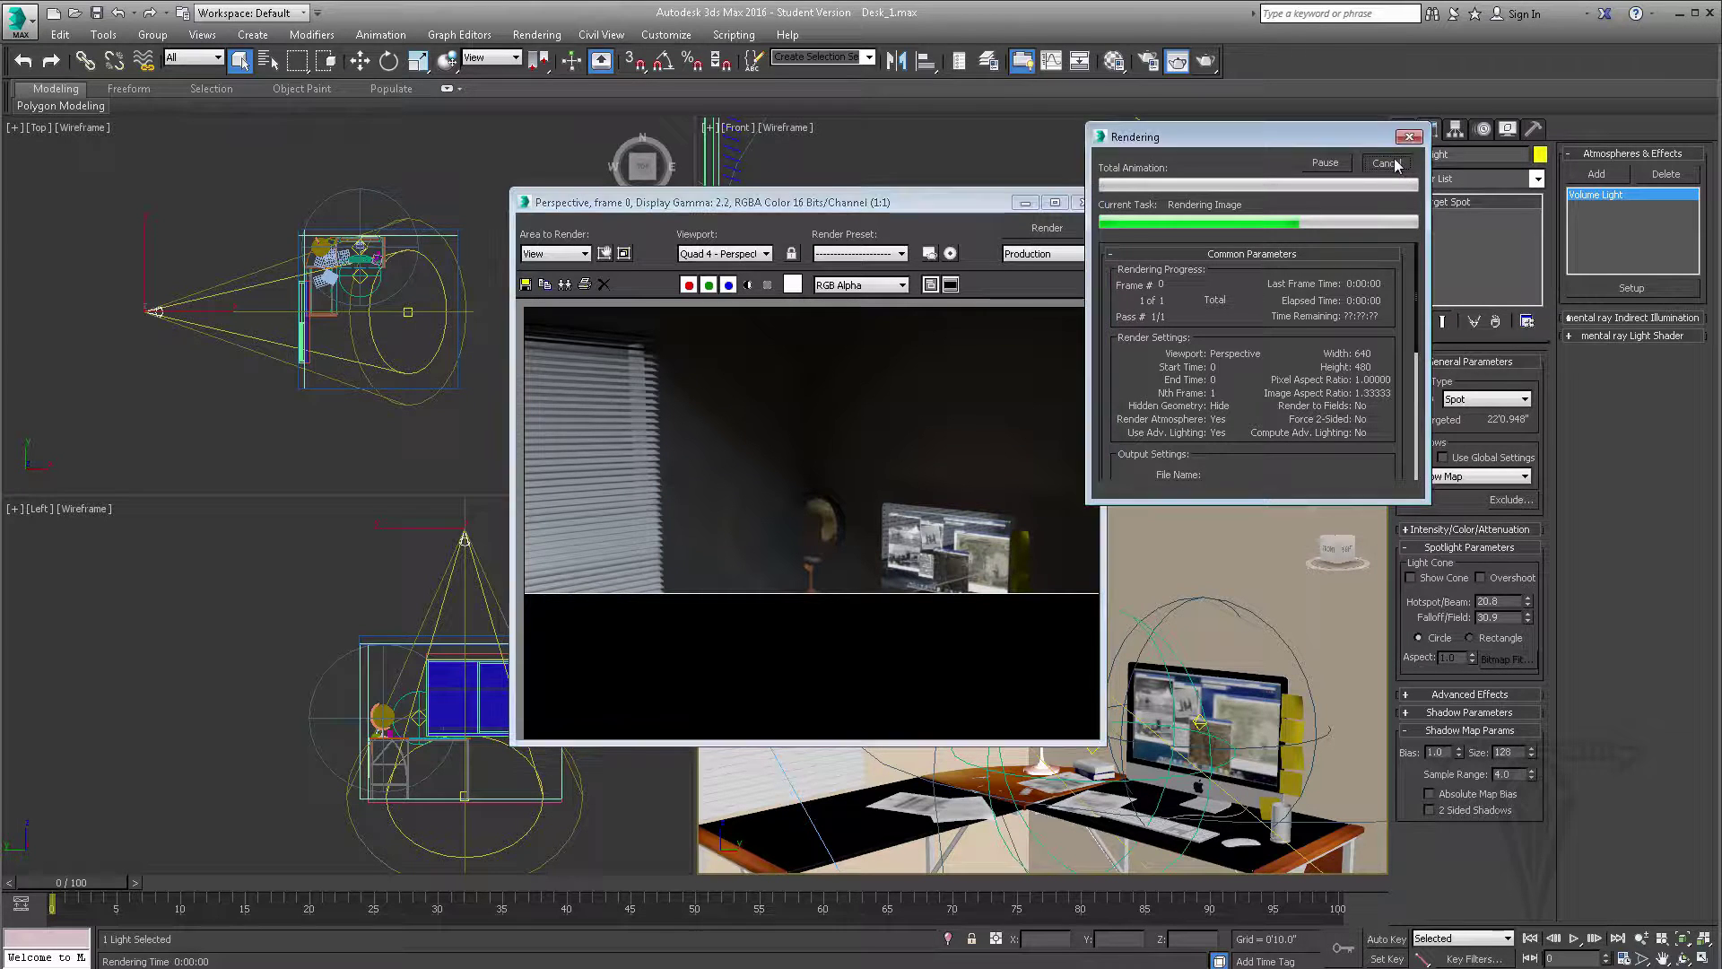
{"action": "left_click", "coordinate": [1085, 203]}
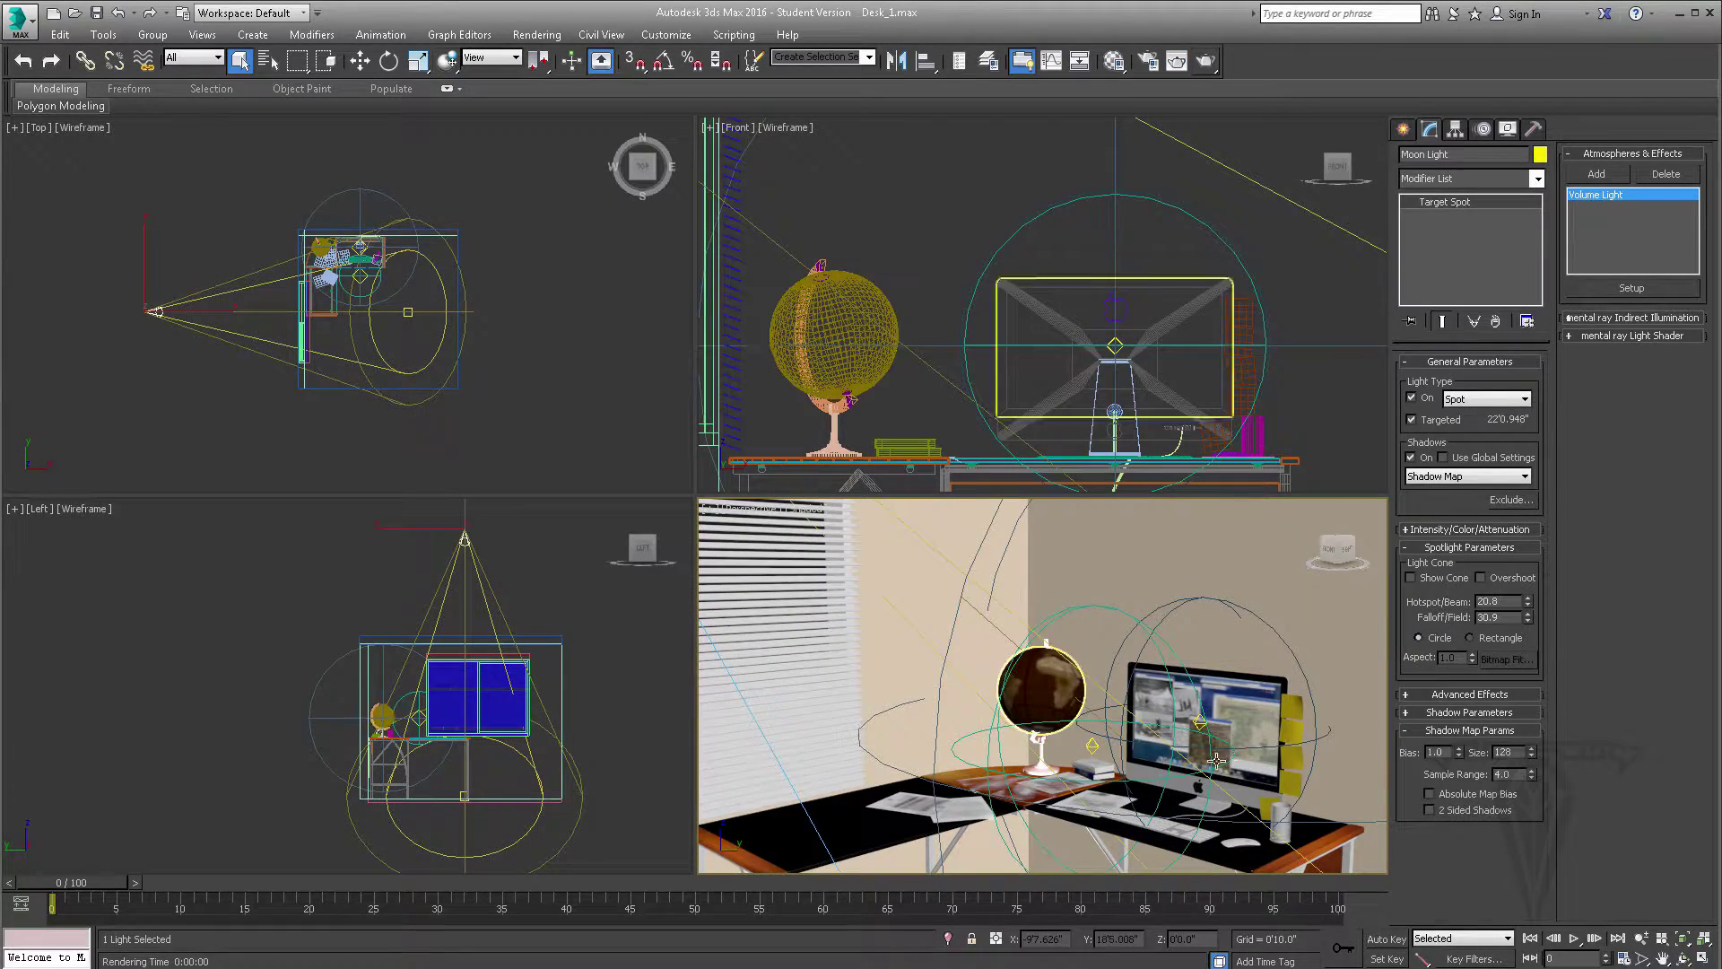
Step: Frame the monitor, keyboard and globe close up, and create a physical camera from the perspective view
{"action": "middle_click_drag", "start_coordinate": [1183, 725], "coordinate": [1062, 706]}
{"action": "scroll", "coordinate": [1062, 706], "scroll_direction": "up", "scroll_amount": 3}
{"action": "scroll", "coordinate": [1062, 706], "scroll_direction": "down", "scroll_amount": 3}
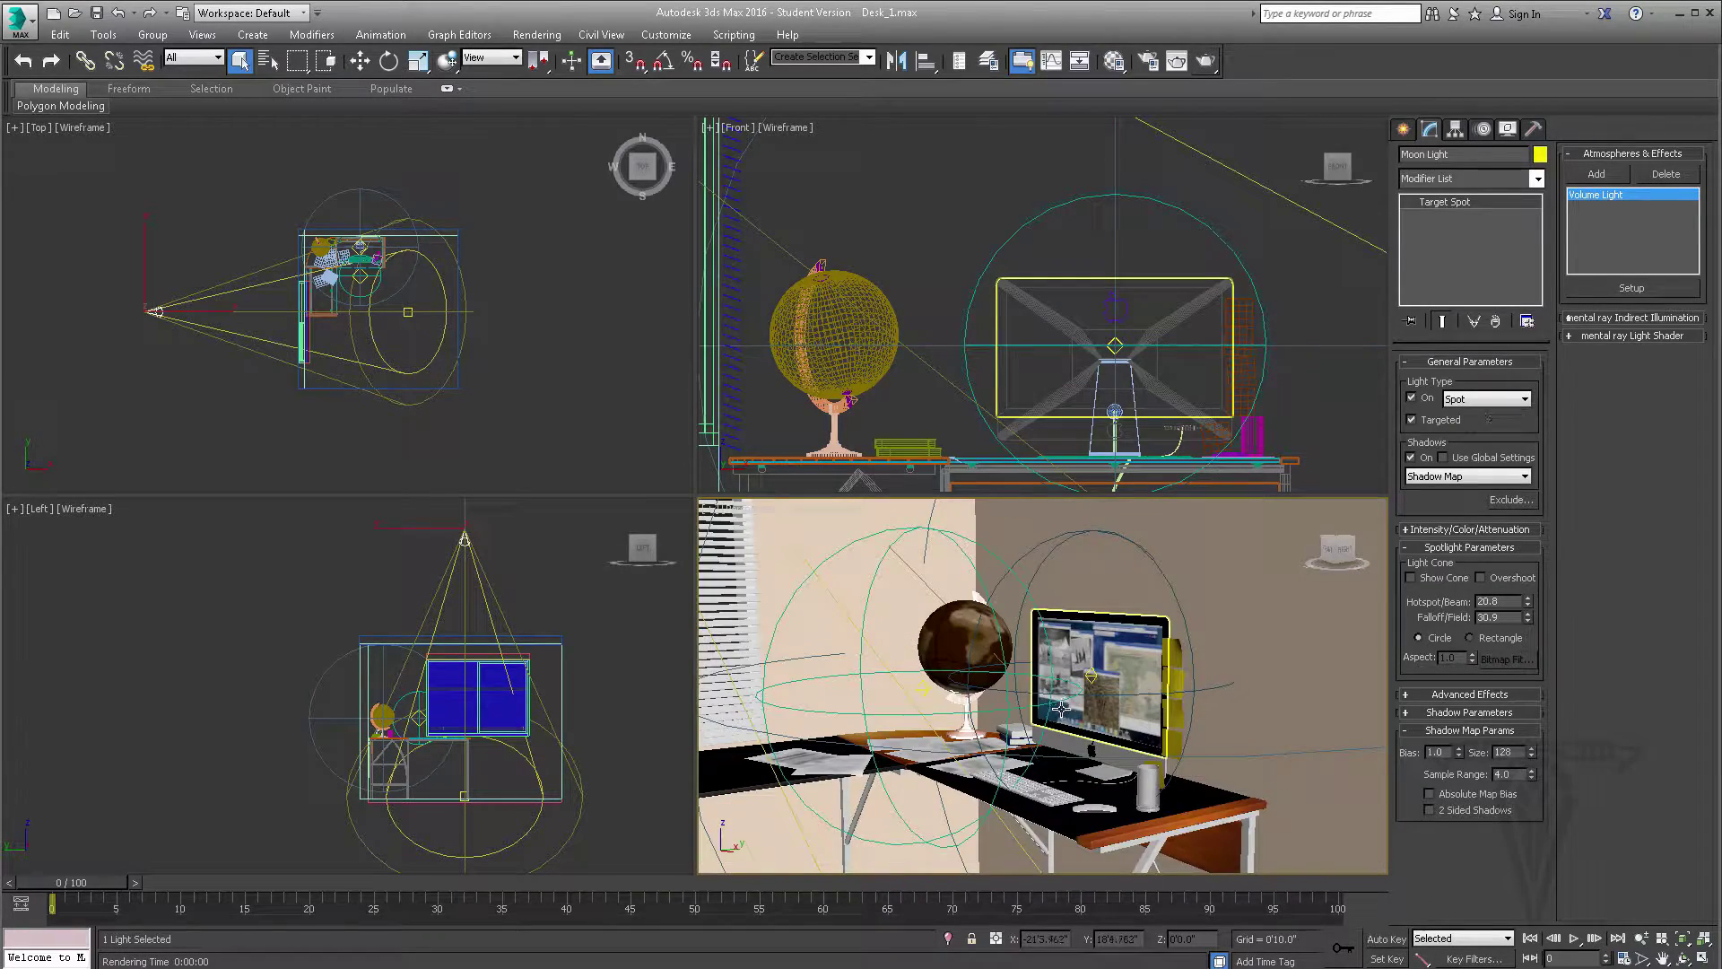
{"action": "key", "text": "alt+w"}
{"action": "middle_click_drag", "start_coordinate": [898, 665], "coordinate": [859, 615]}
{"action": "scroll", "coordinate": [948, 651], "scroll_direction": "down", "scroll_amount": 1}
{"action": "scroll", "coordinate": [915, 641], "scroll_direction": "up", "scroll_amount": 3}
{"action": "scroll", "coordinate": [907, 634], "scroll_direction": "down", "scroll_amount": 1}
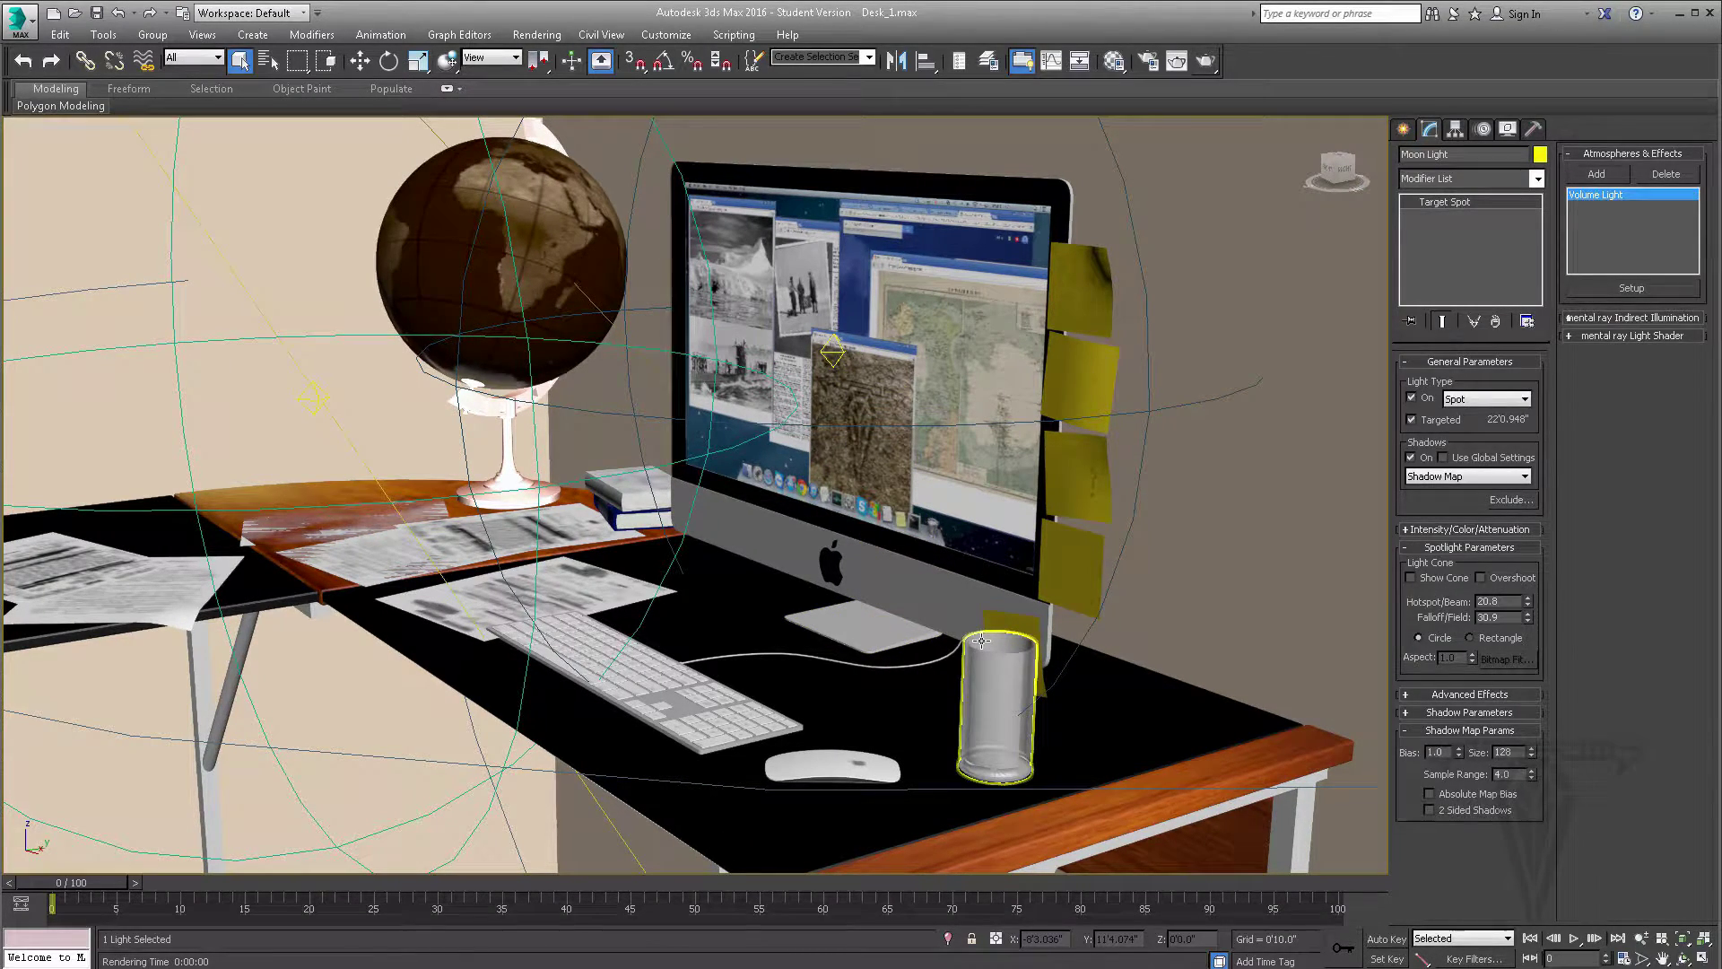
{"action": "key", "text": "ctrl+c"}
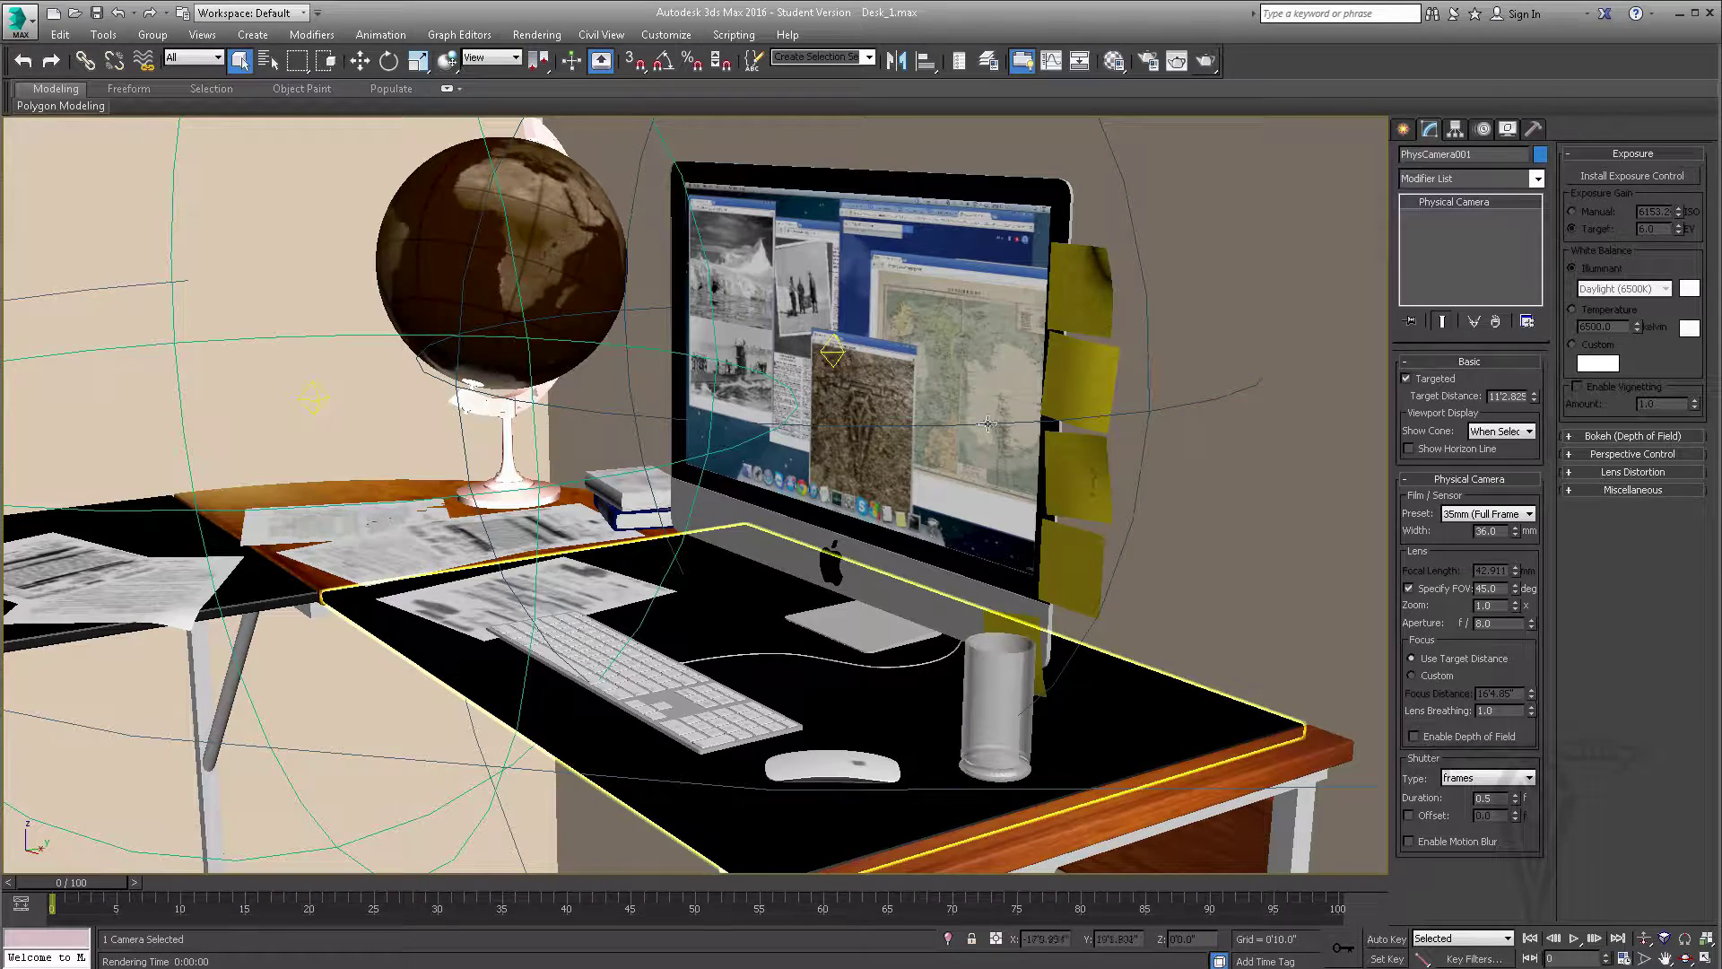
{"action": "key", "text": "alt+w"}
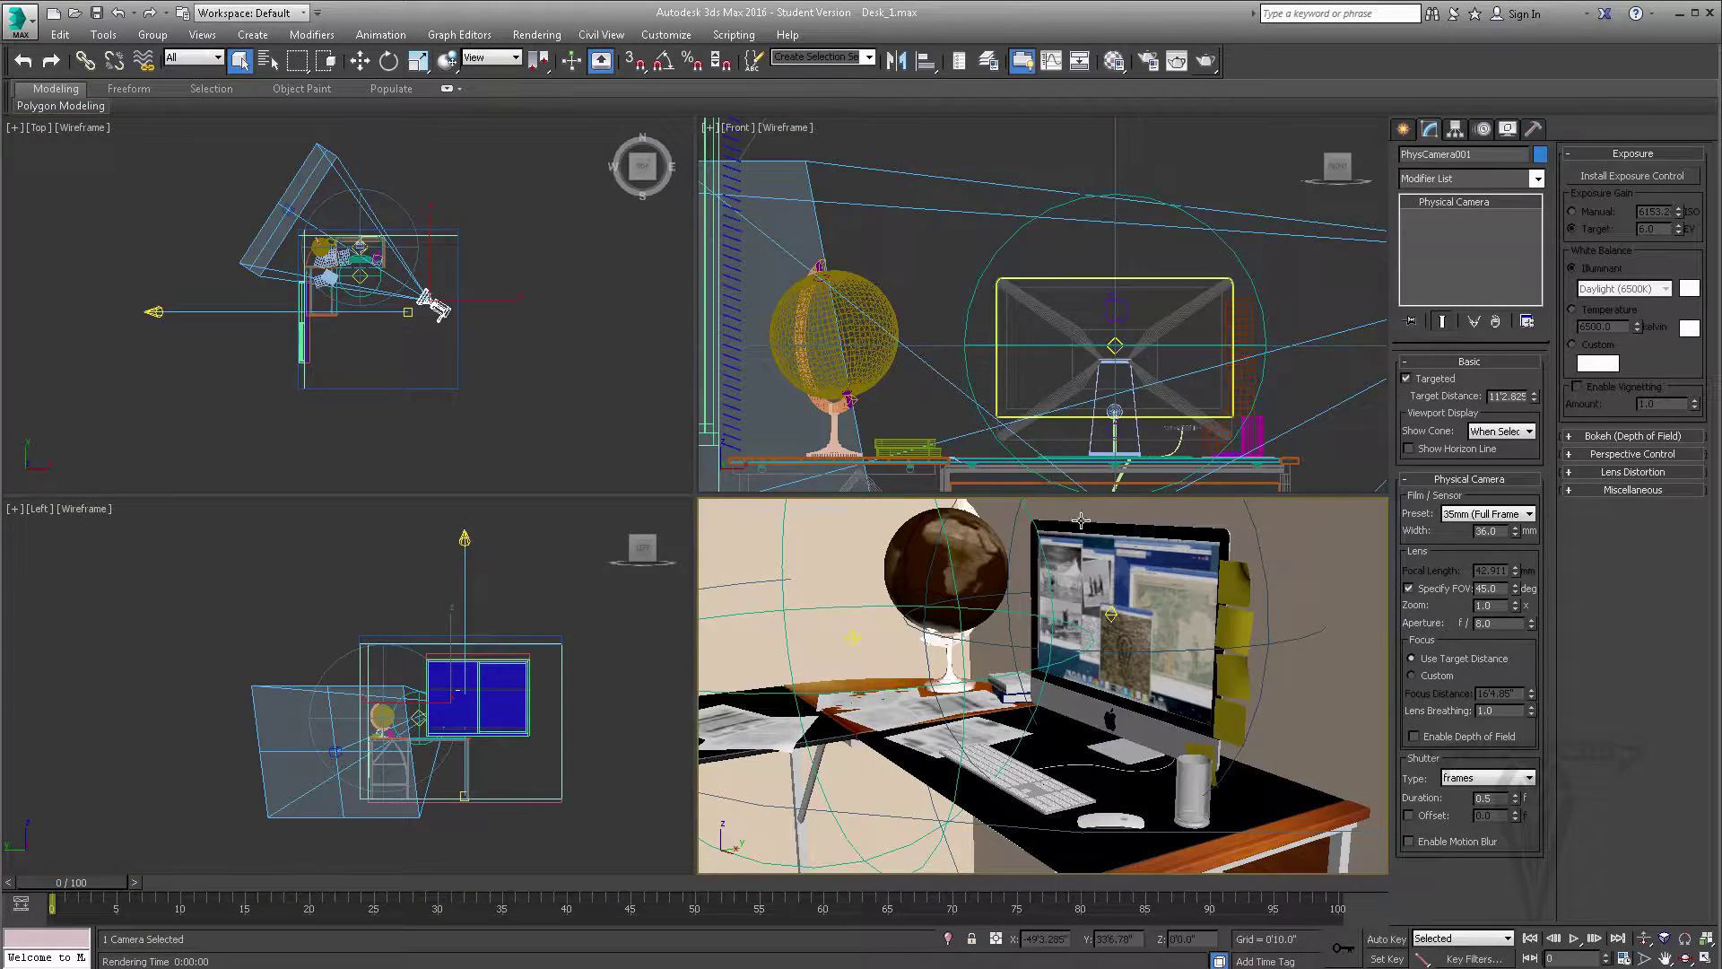
Step: Delete the physical camera created from the perspective view
{"action": "middle_click_drag", "start_coordinate": [456, 330], "coordinate": [465, 357]}
{"action": "scroll", "coordinate": [430, 330], "scroll_direction": "up", "scroll_amount": 4}
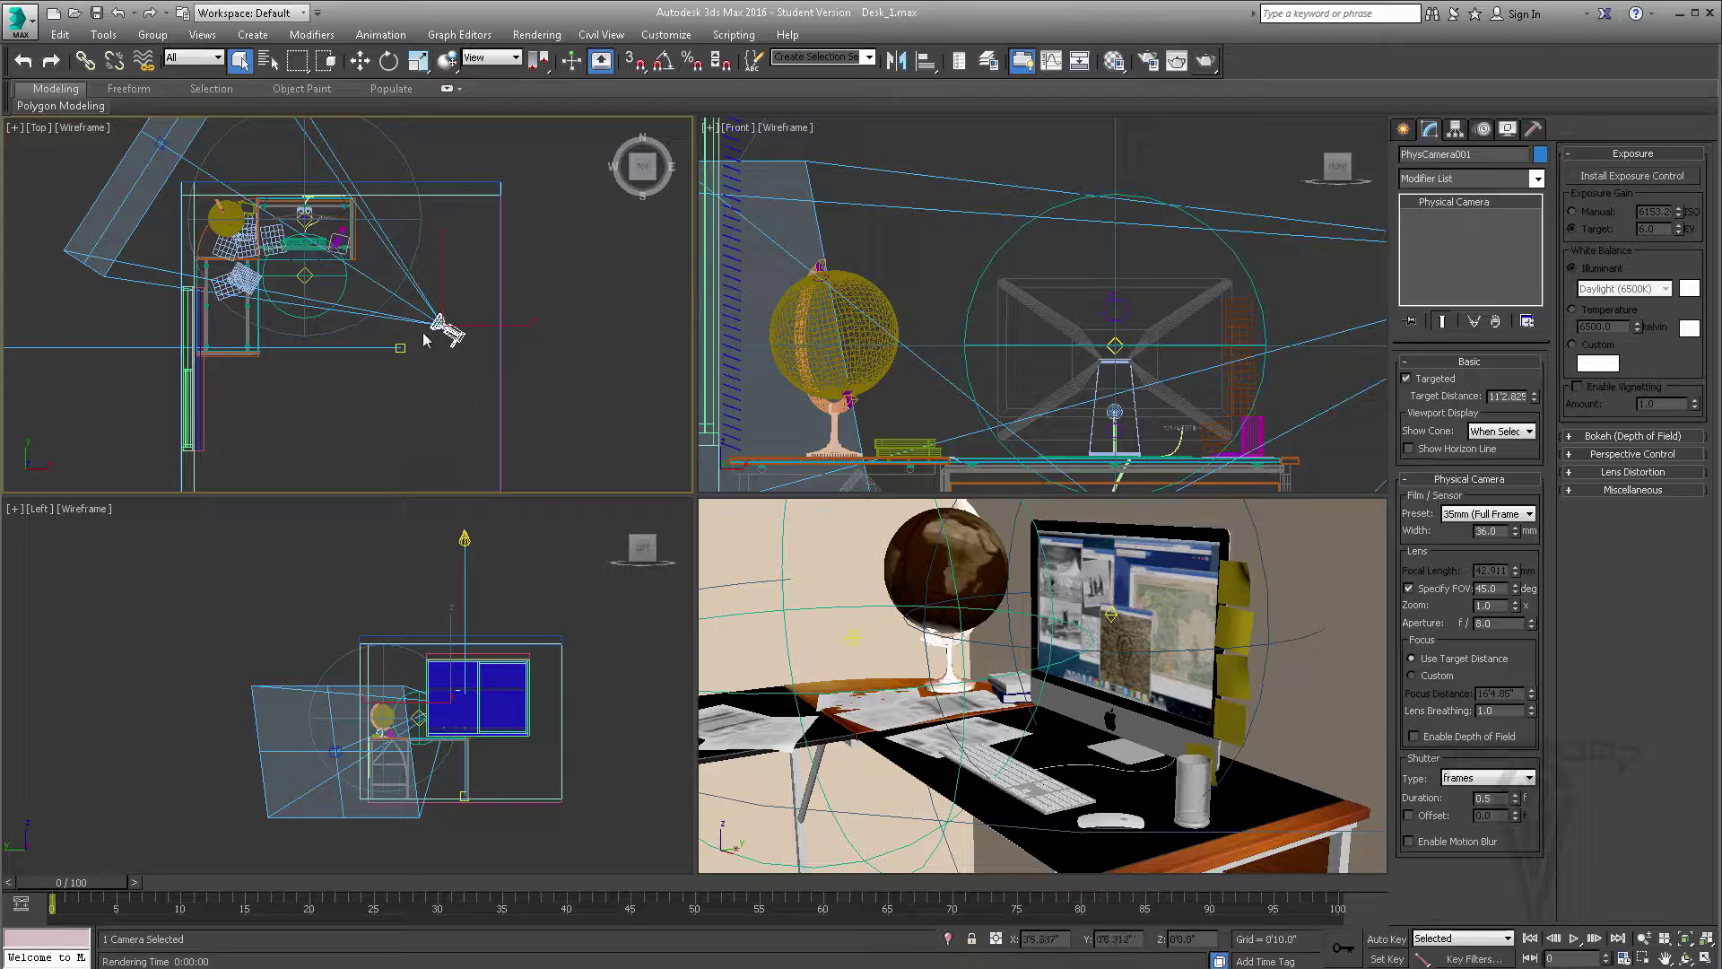
{"action": "middle_click_drag", "start_coordinate": [422, 333], "coordinate": [427, 335]}
{"action": "key", "text": "Delete"}
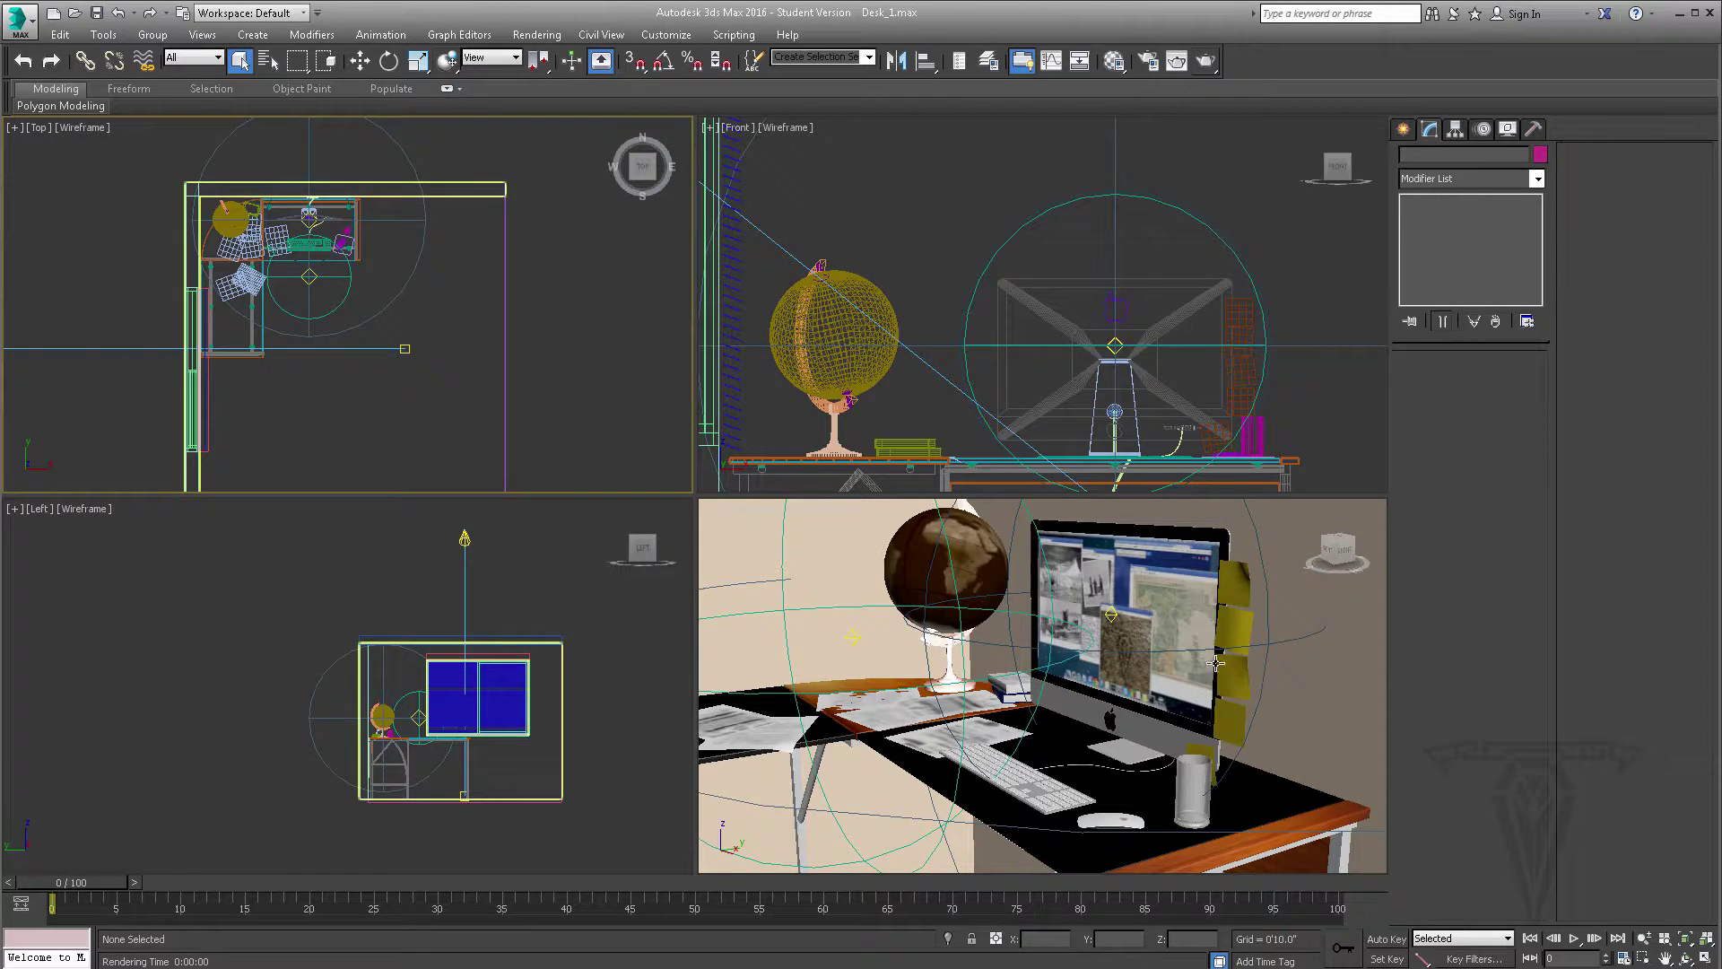
Step: Place a standard Target camera in the Top view, aimed from inside the room at the monitor, with a target distance of about 4'6"
{"action": "left_click", "coordinate": [1405, 130]}
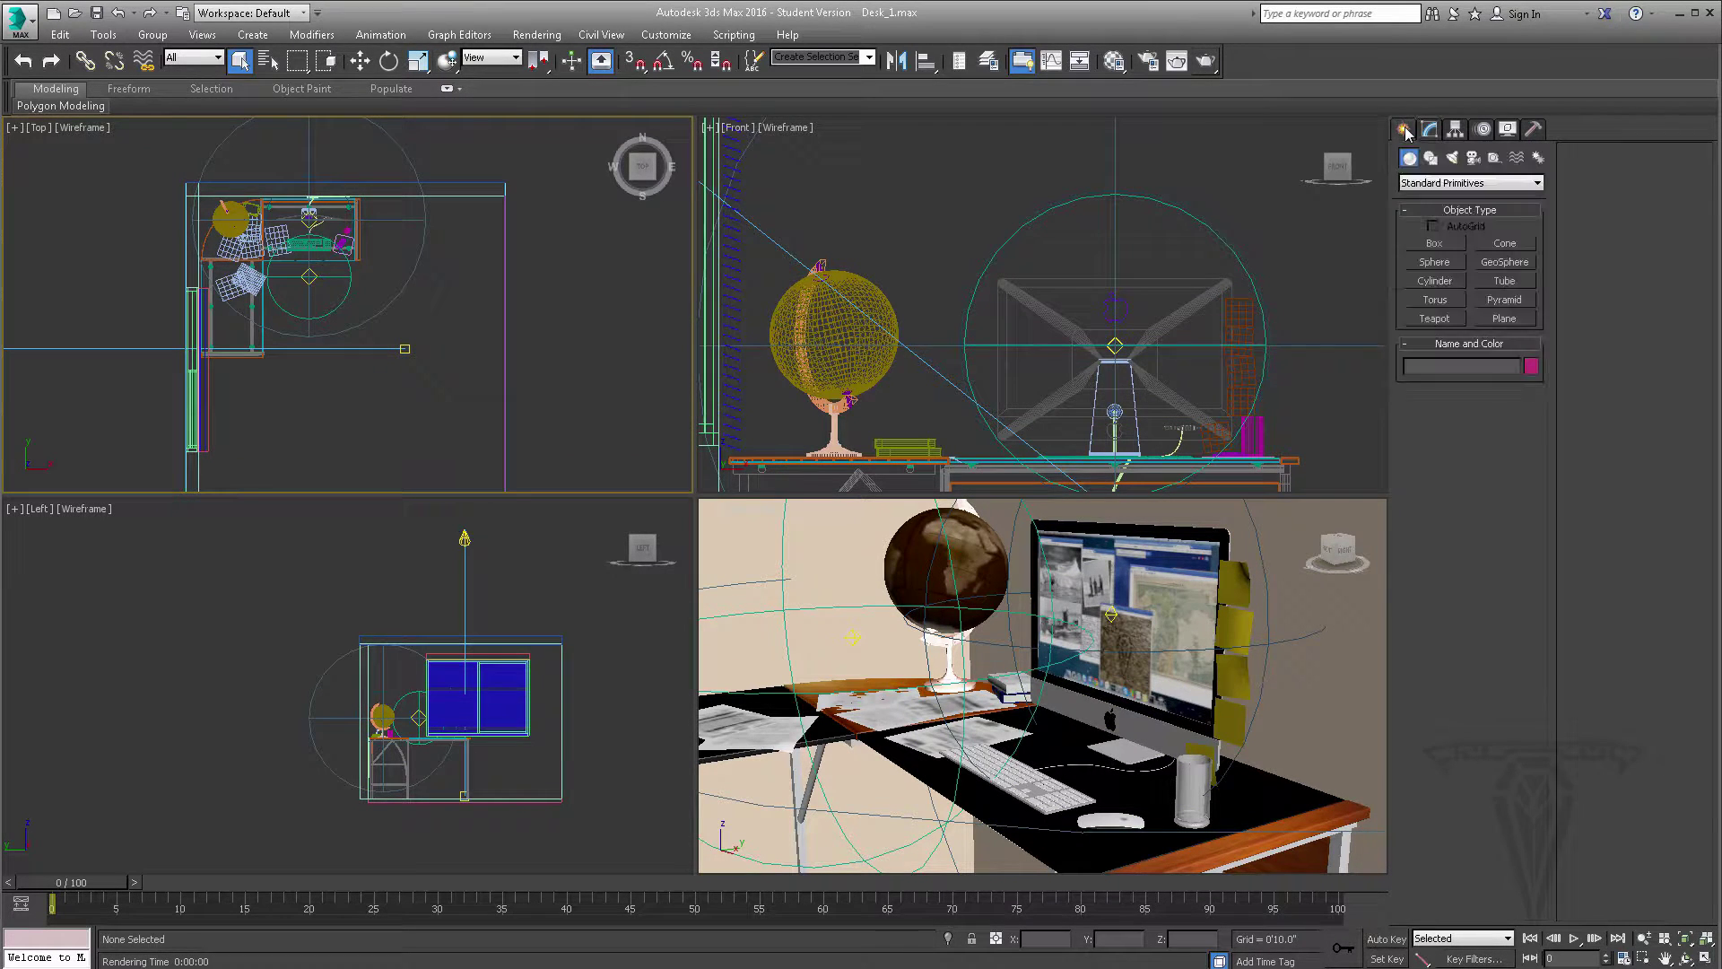
{"action": "left_click", "coordinate": [1474, 159]}
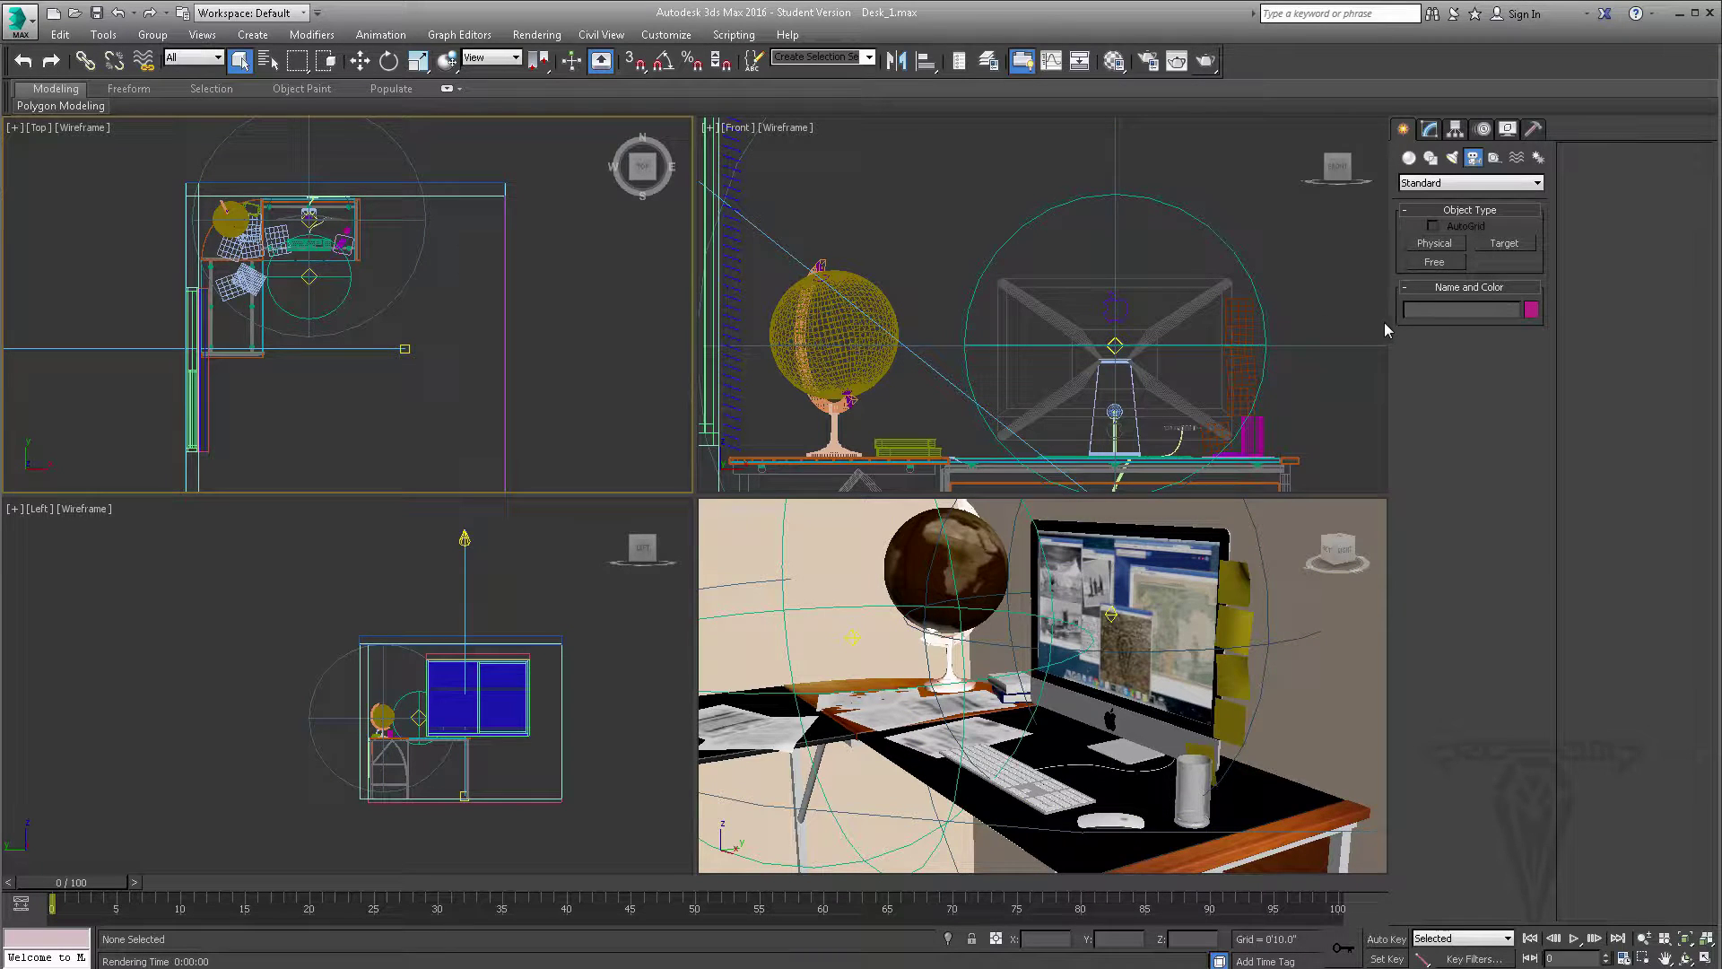
{"action": "left_click", "coordinate": [1507, 245]}
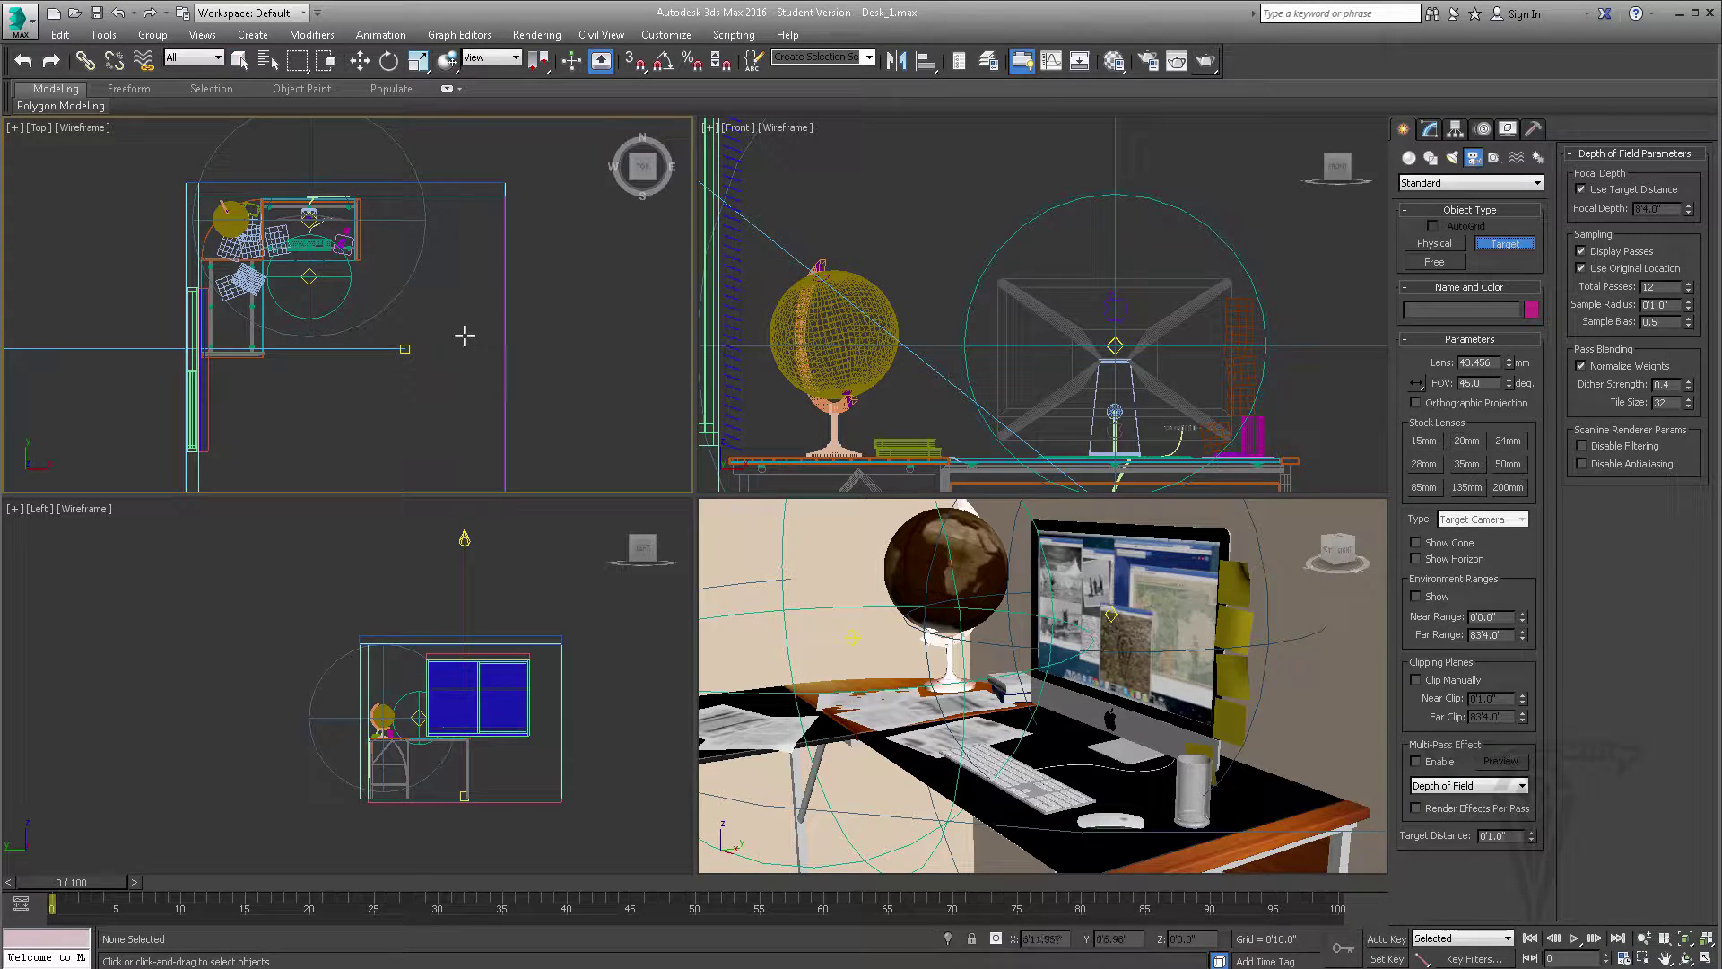
{"action": "left_click_drag", "start_coordinate": [381, 339], "coordinate": [310, 201]}
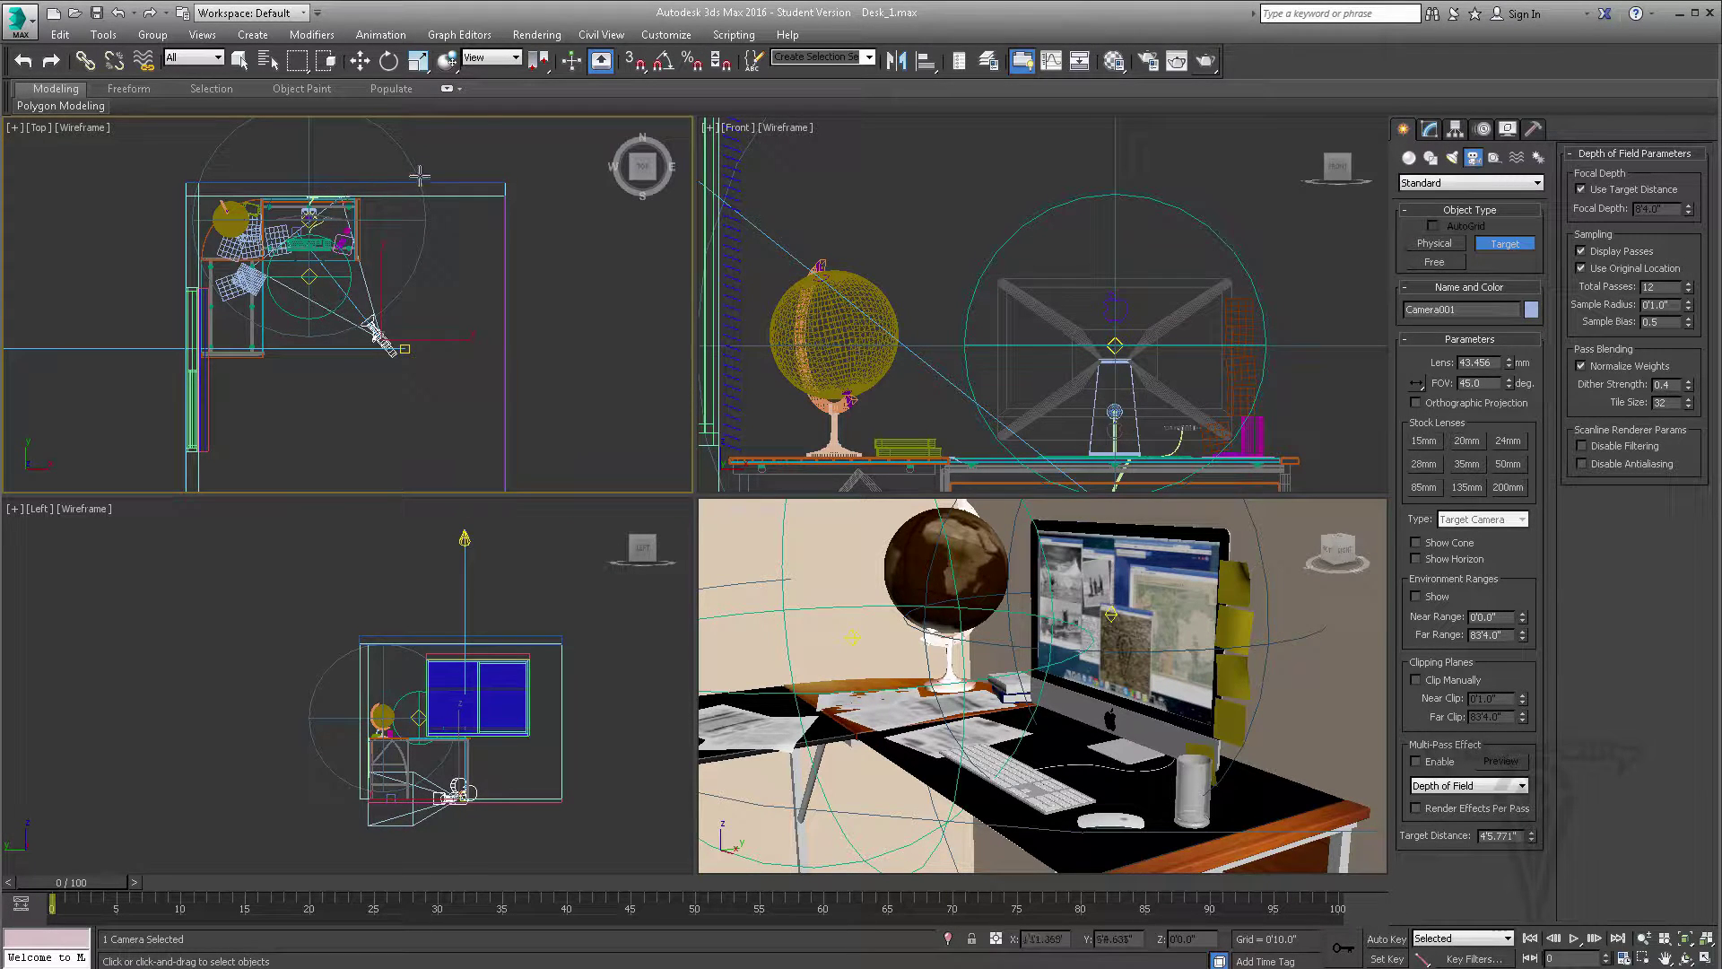
Step: Raise the camera together with its target in the Left view, from floor level to about the monitor's height
{"action": "left_click", "coordinate": [359, 61]}
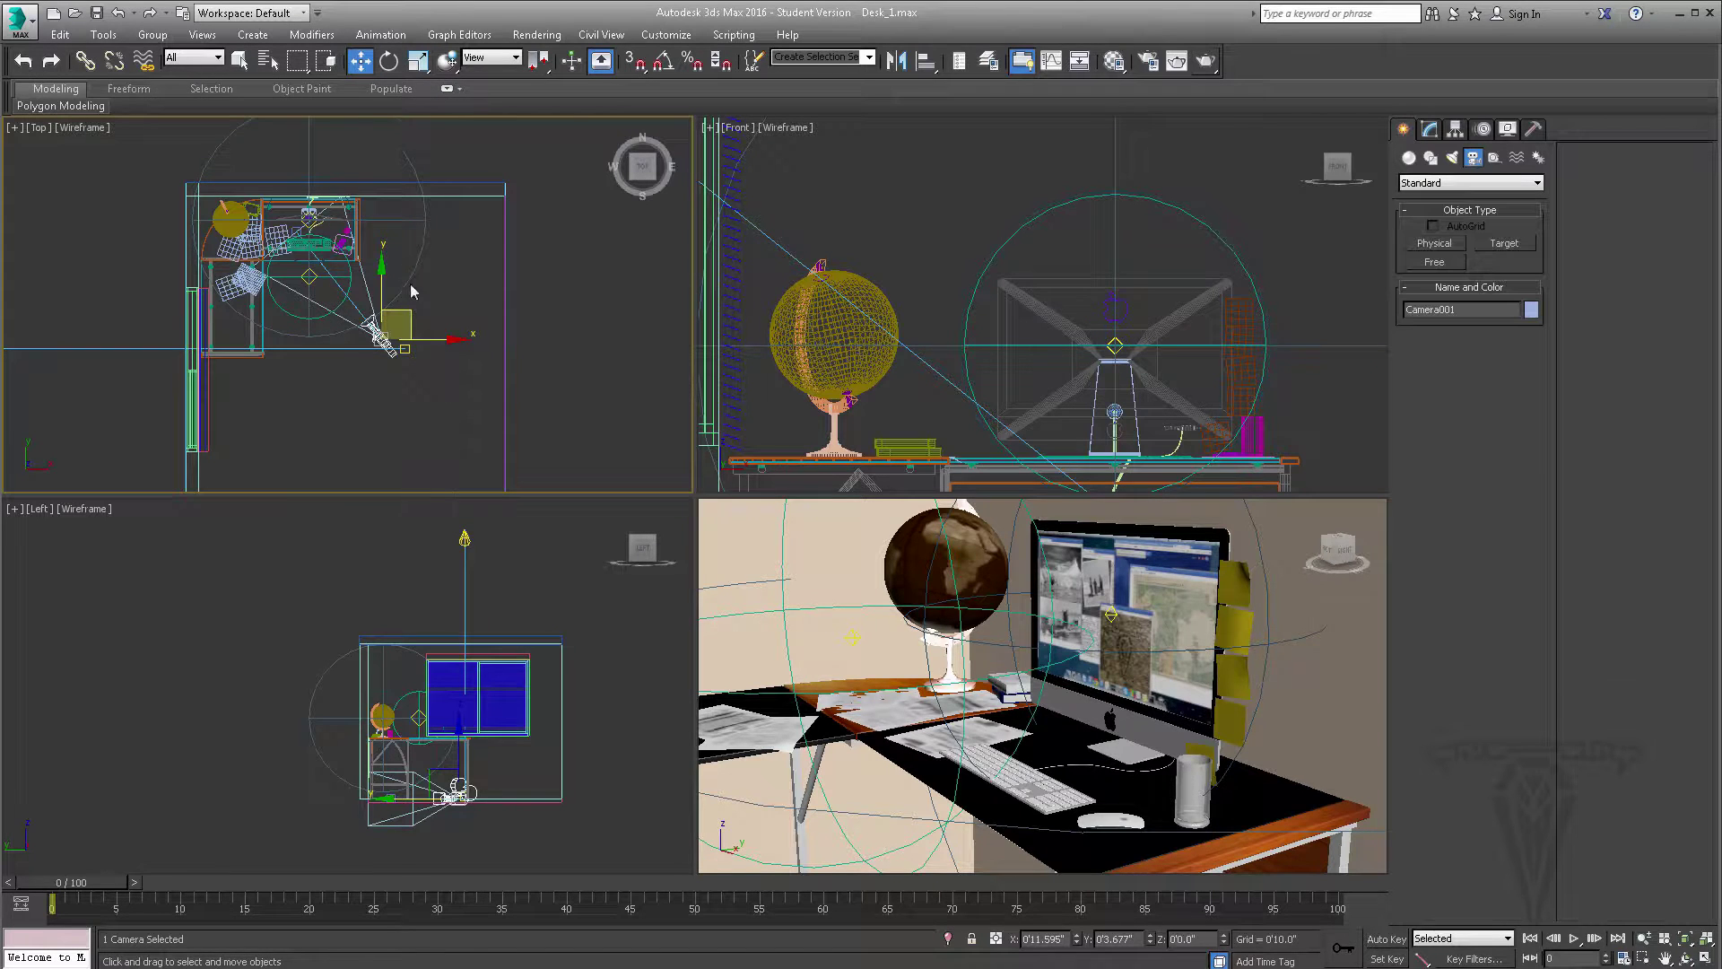
{"action": "left_click", "coordinate": [353, 303]}
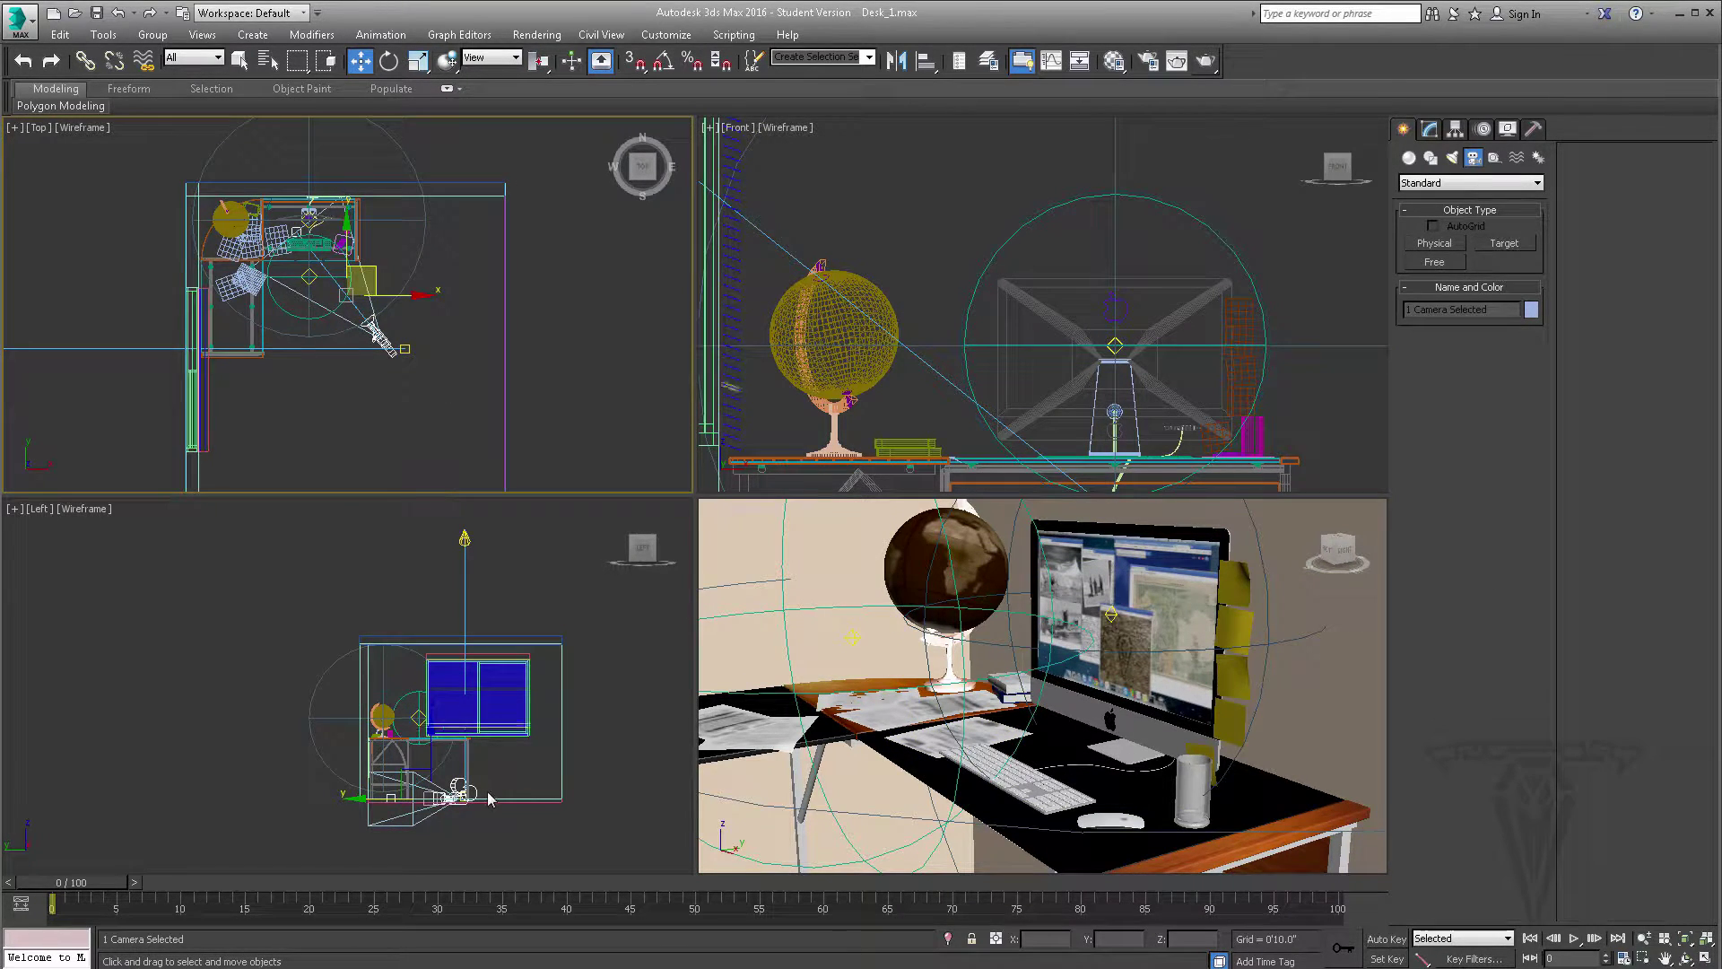
{"action": "scroll", "coordinate": [484, 803], "scroll_direction": "up", "scroll_amount": 2}
{"action": "left_click_drag", "start_coordinate": [415, 742], "coordinate": [417, 644]}
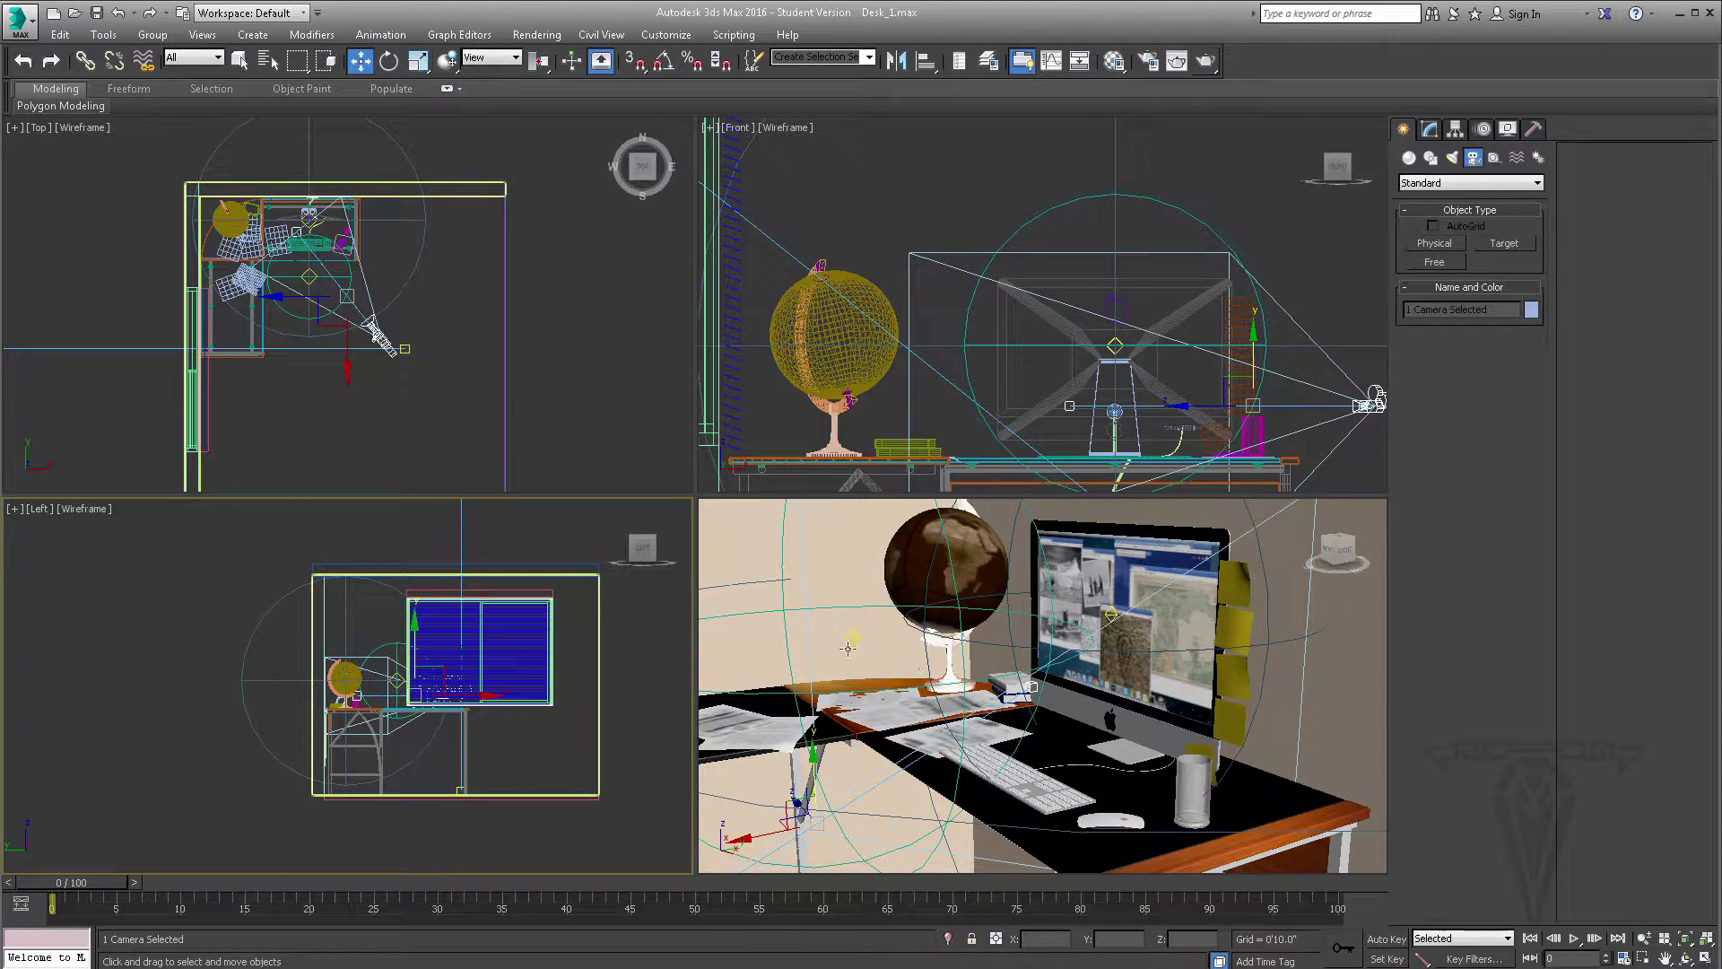
Step: Switch the perspective viewport to the Camera001 view
{"action": "left_click", "coordinate": [748, 509]}
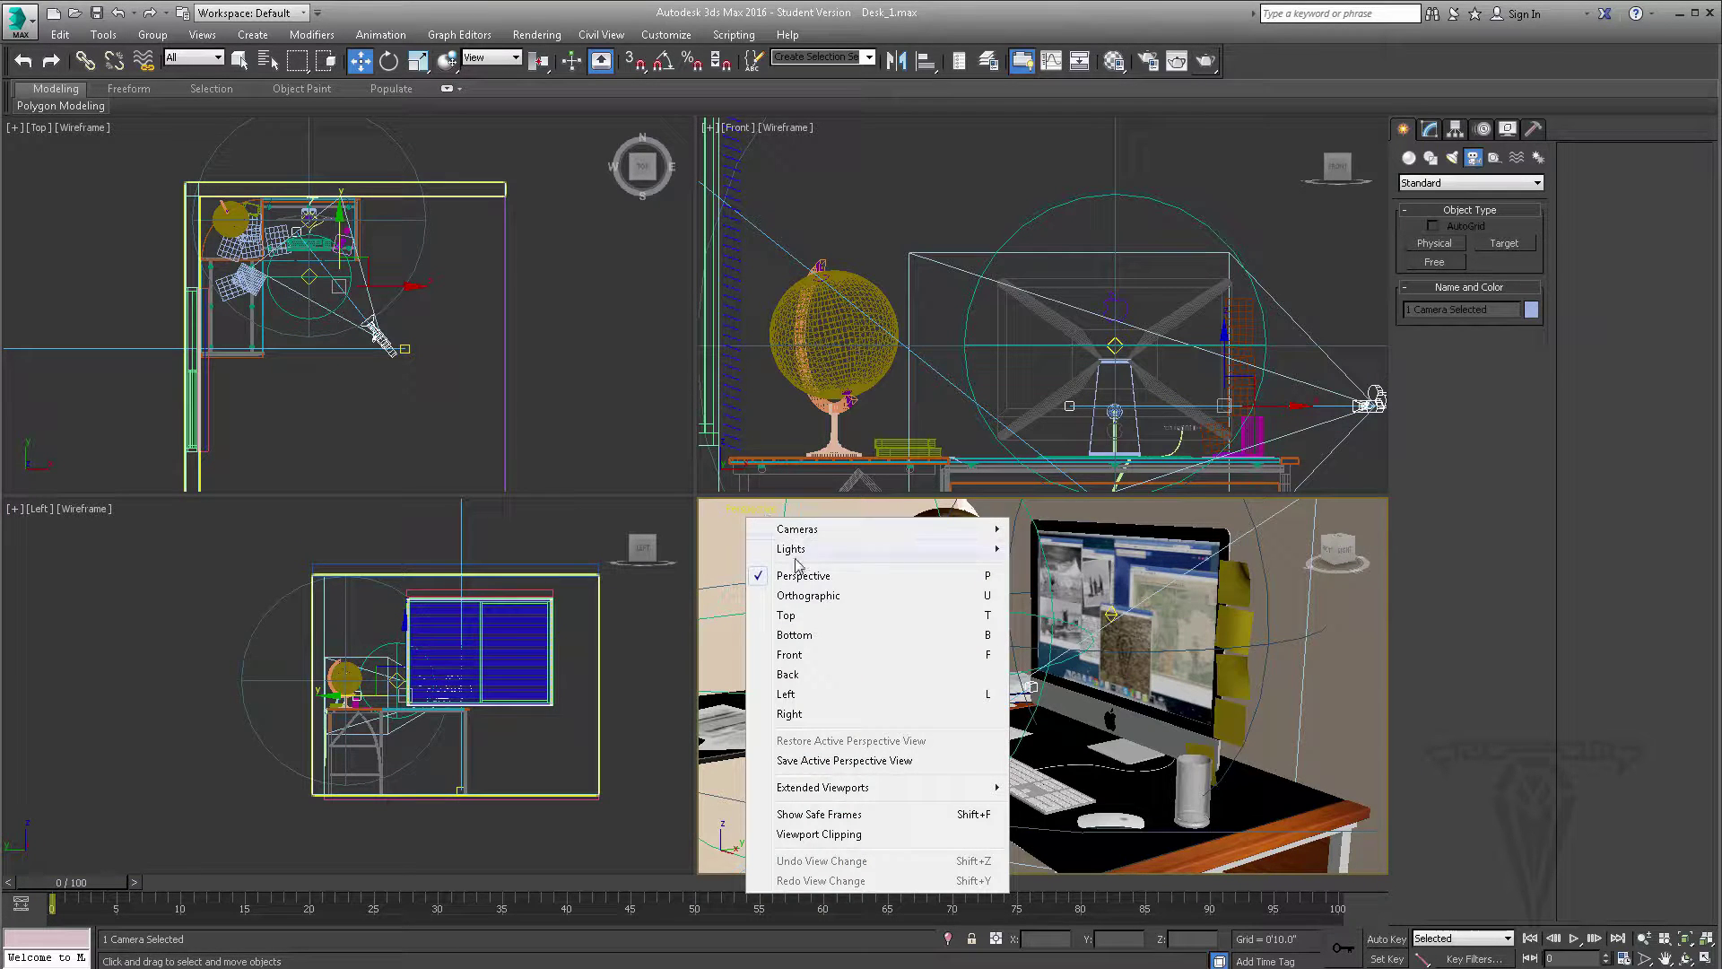
{"action": "mouse_move", "coordinate": [764, 531]}
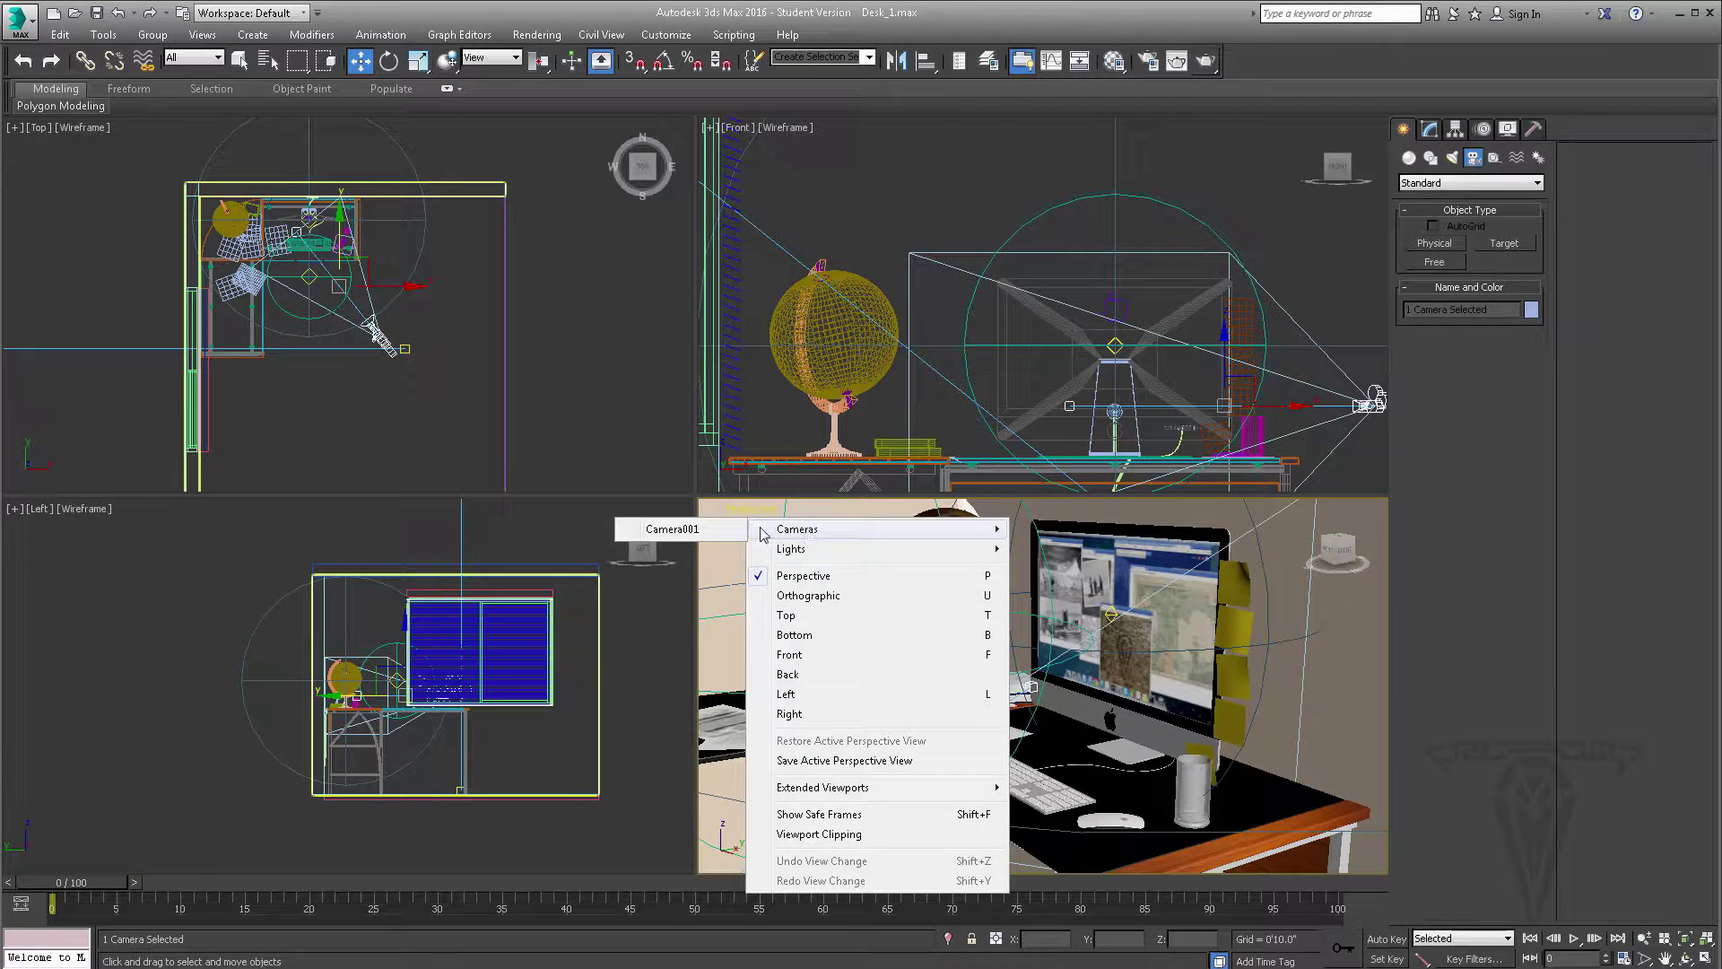
{"action": "left_click", "coordinate": [672, 528]}
{"action": "left_click", "coordinate": [1198, 619]}
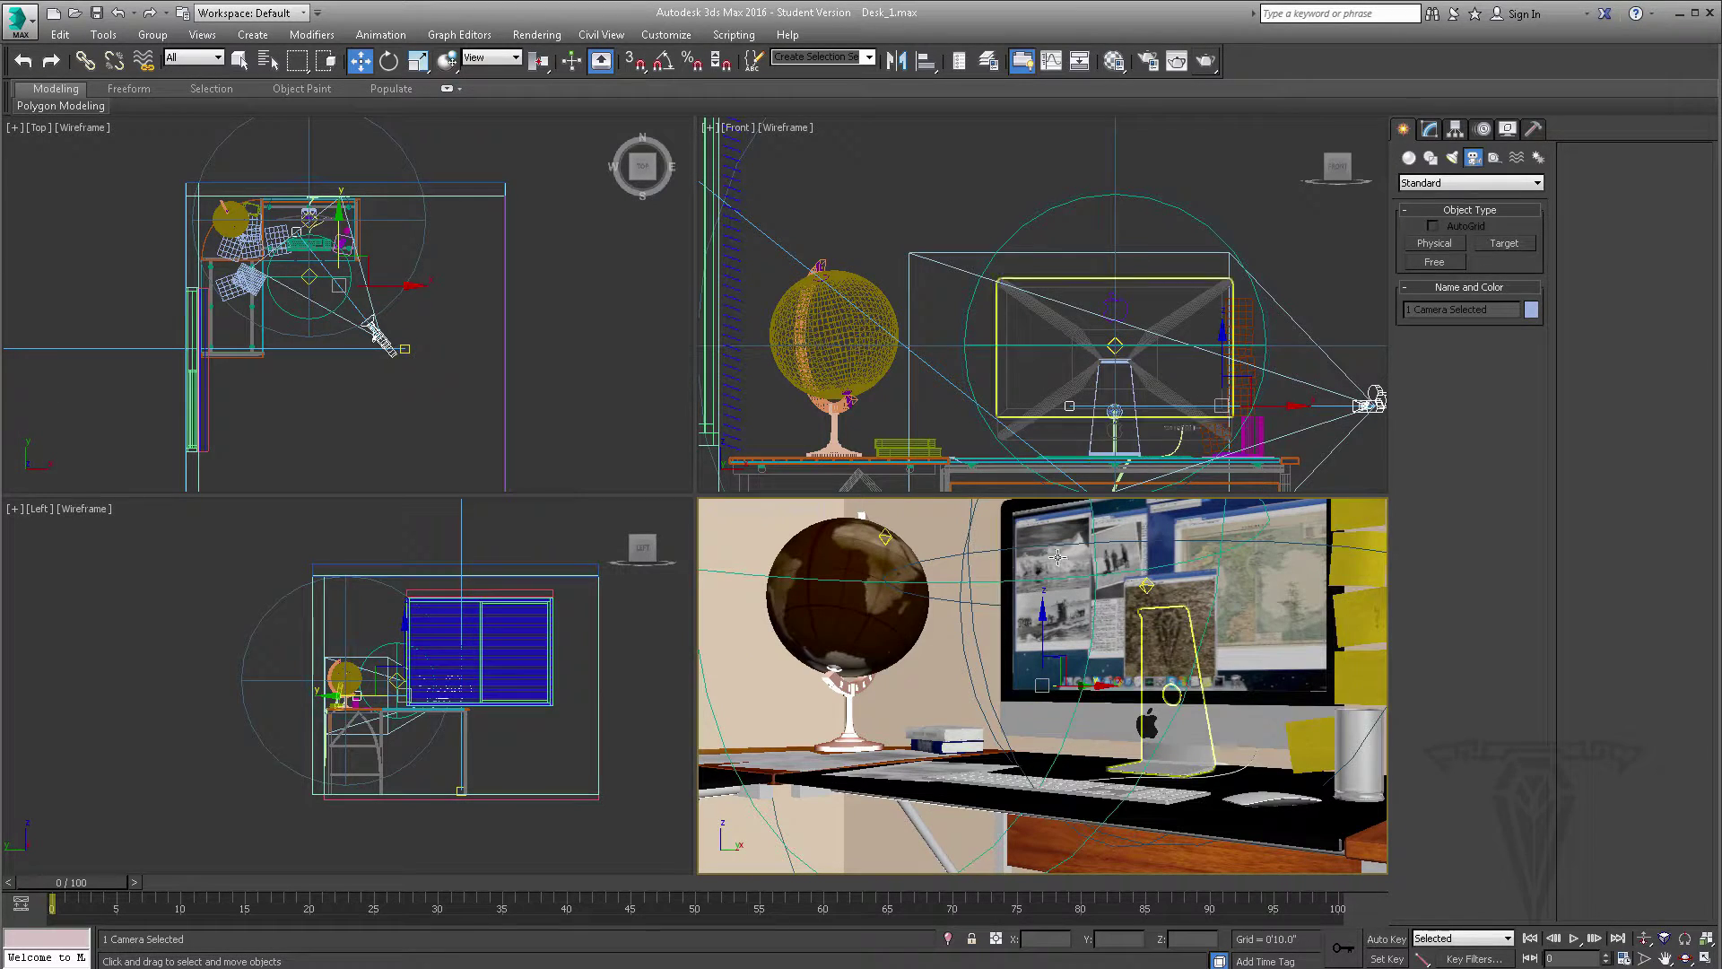
{"action": "left_click", "coordinate": [1110, 462]}
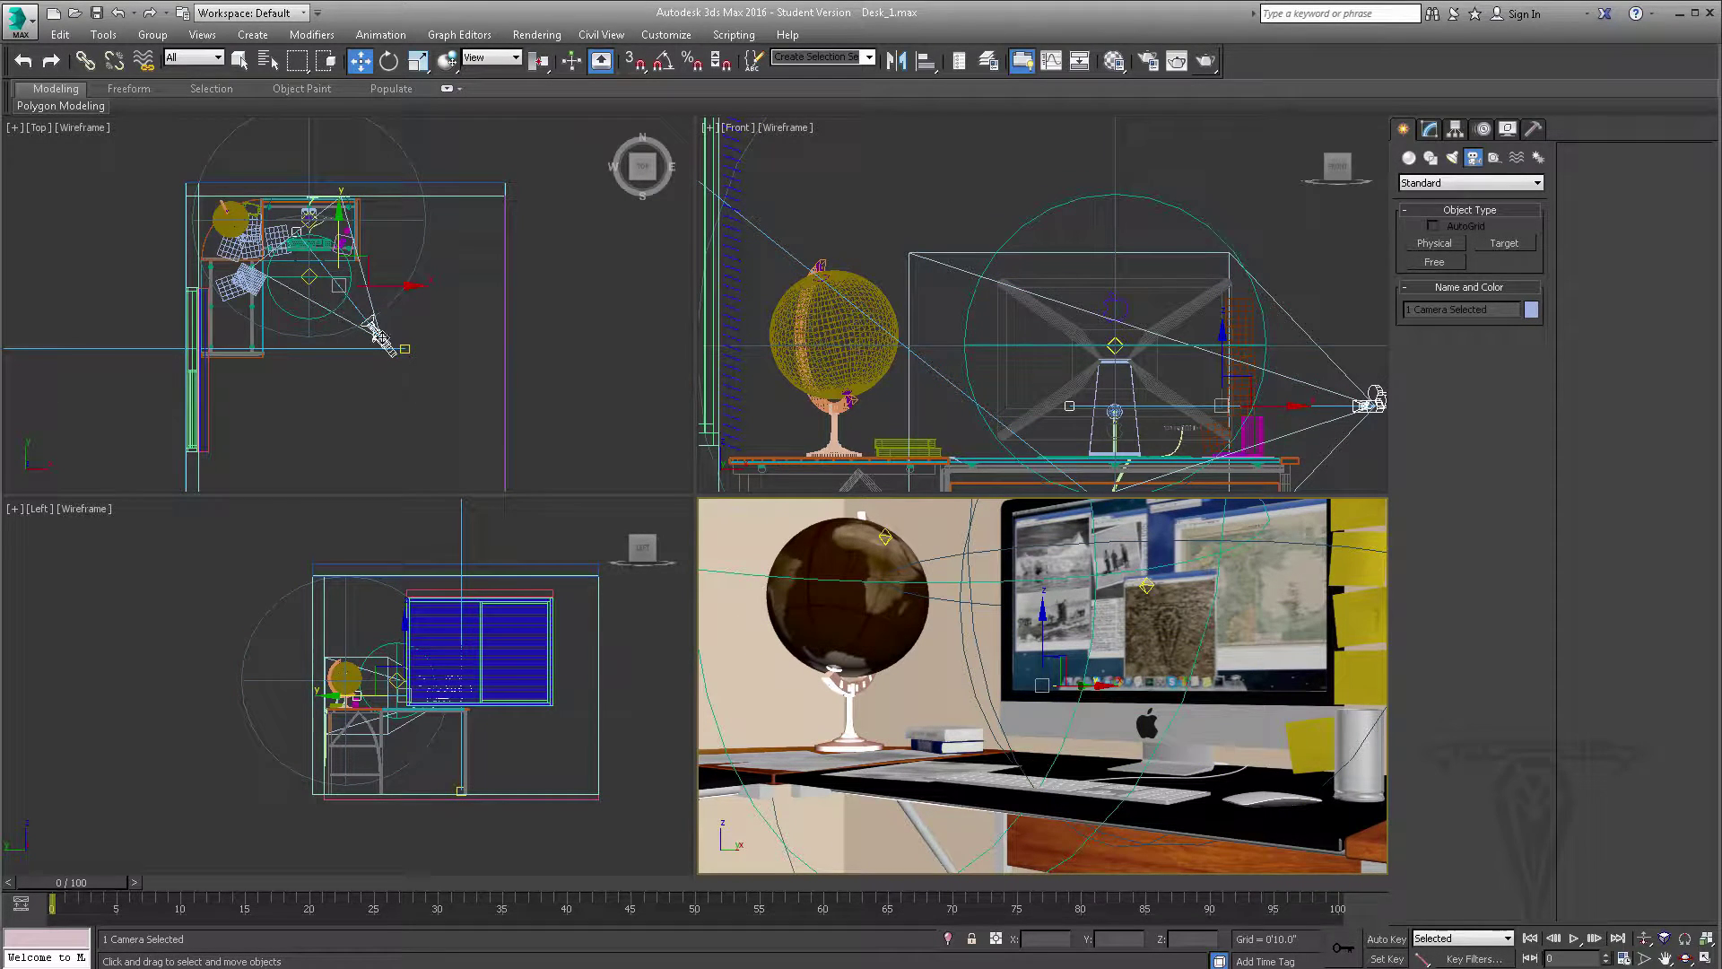
Step: Move the camera without its target farther out from the desk, and raise it to a height of about 4'11"
{"action": "left_click", "coordinate": [380, 339]}
{"action": "middle_click_drag", "start_coordinate": [1115, 379], "coordinate": [1040, 379]}
{"action": "left_click_drag", "start_coordinate": [1161, 347], "coordinate": [1161, 291]}
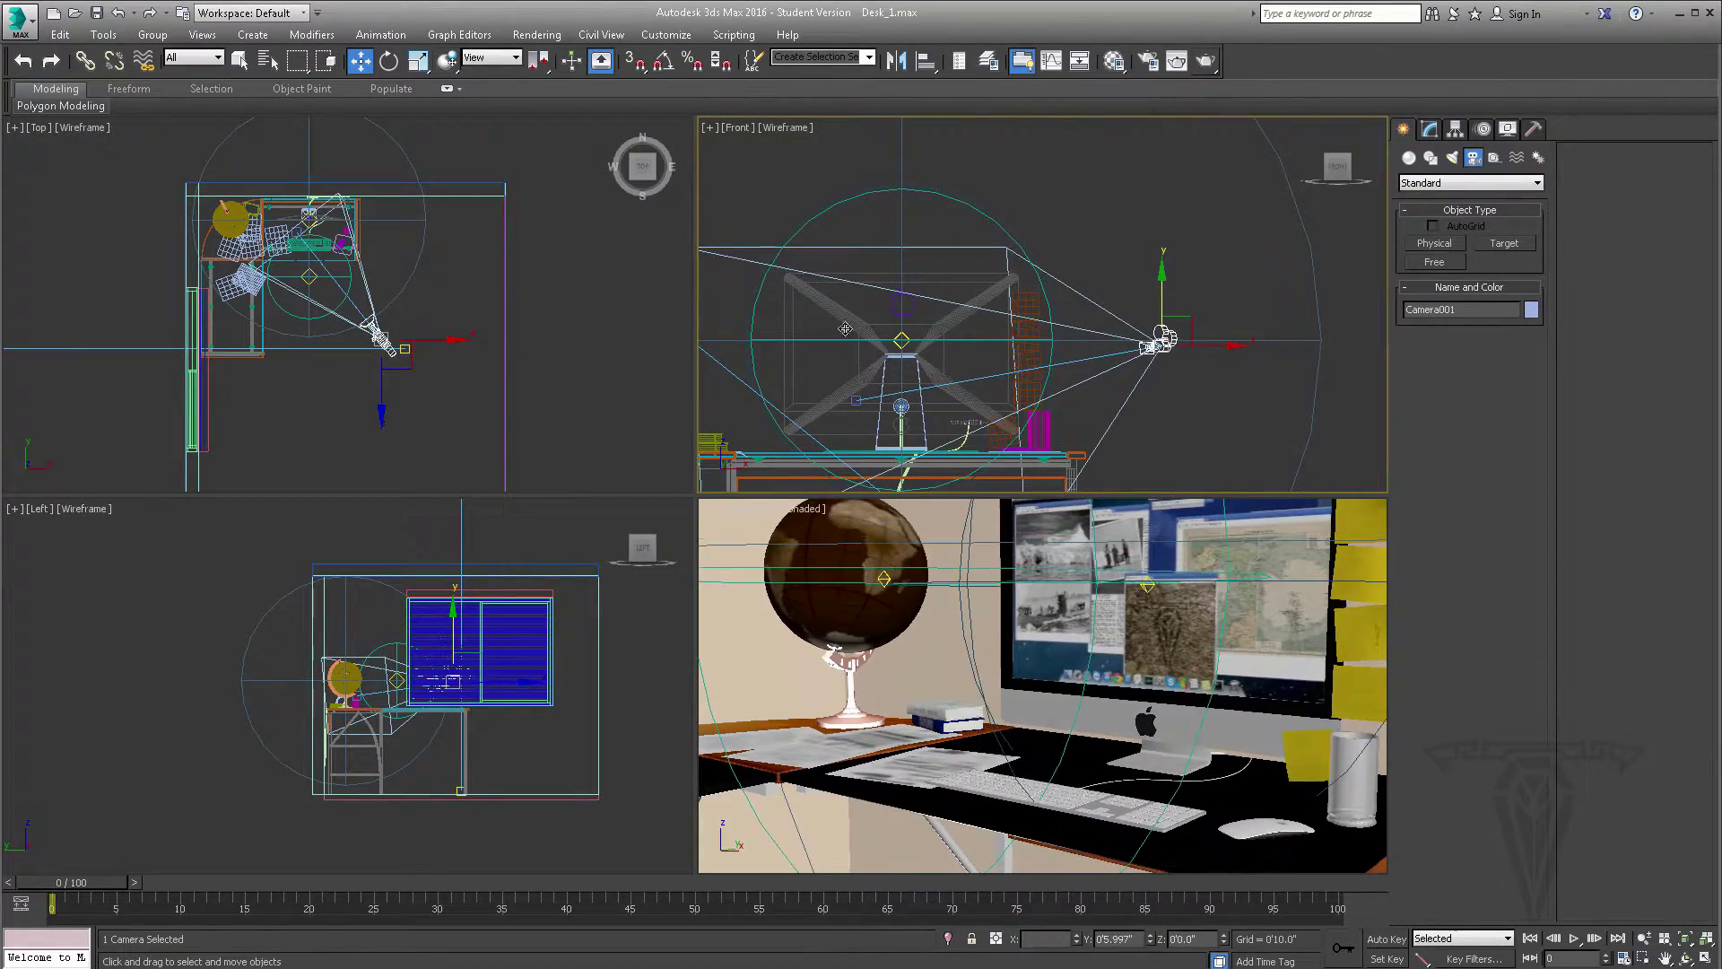
{"action": "middle_click_drag", "start_coordinate": [497, 364], "coordinate": [481, 373]}
{"action": "left_click_drag", "start_coordinate": [385, 321], "coordinate": [436, 295]}
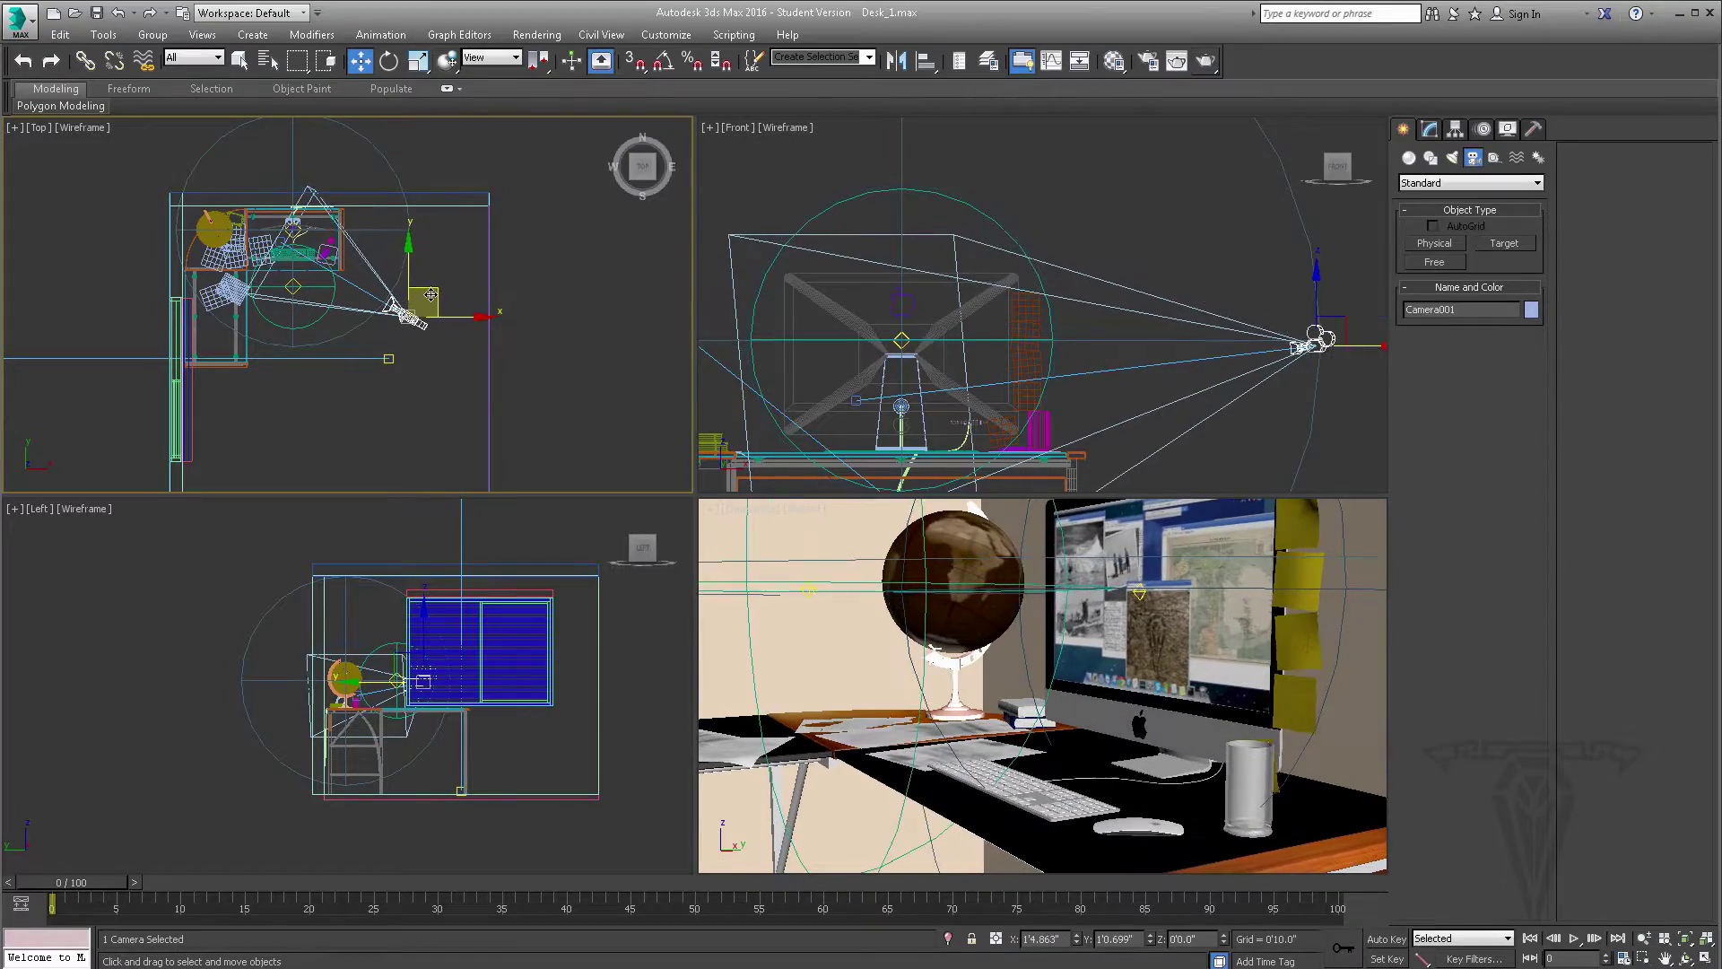
{"action": "middle_click_drag", "start_coordinate": [539, 688], "coordinate": [538, 685]}
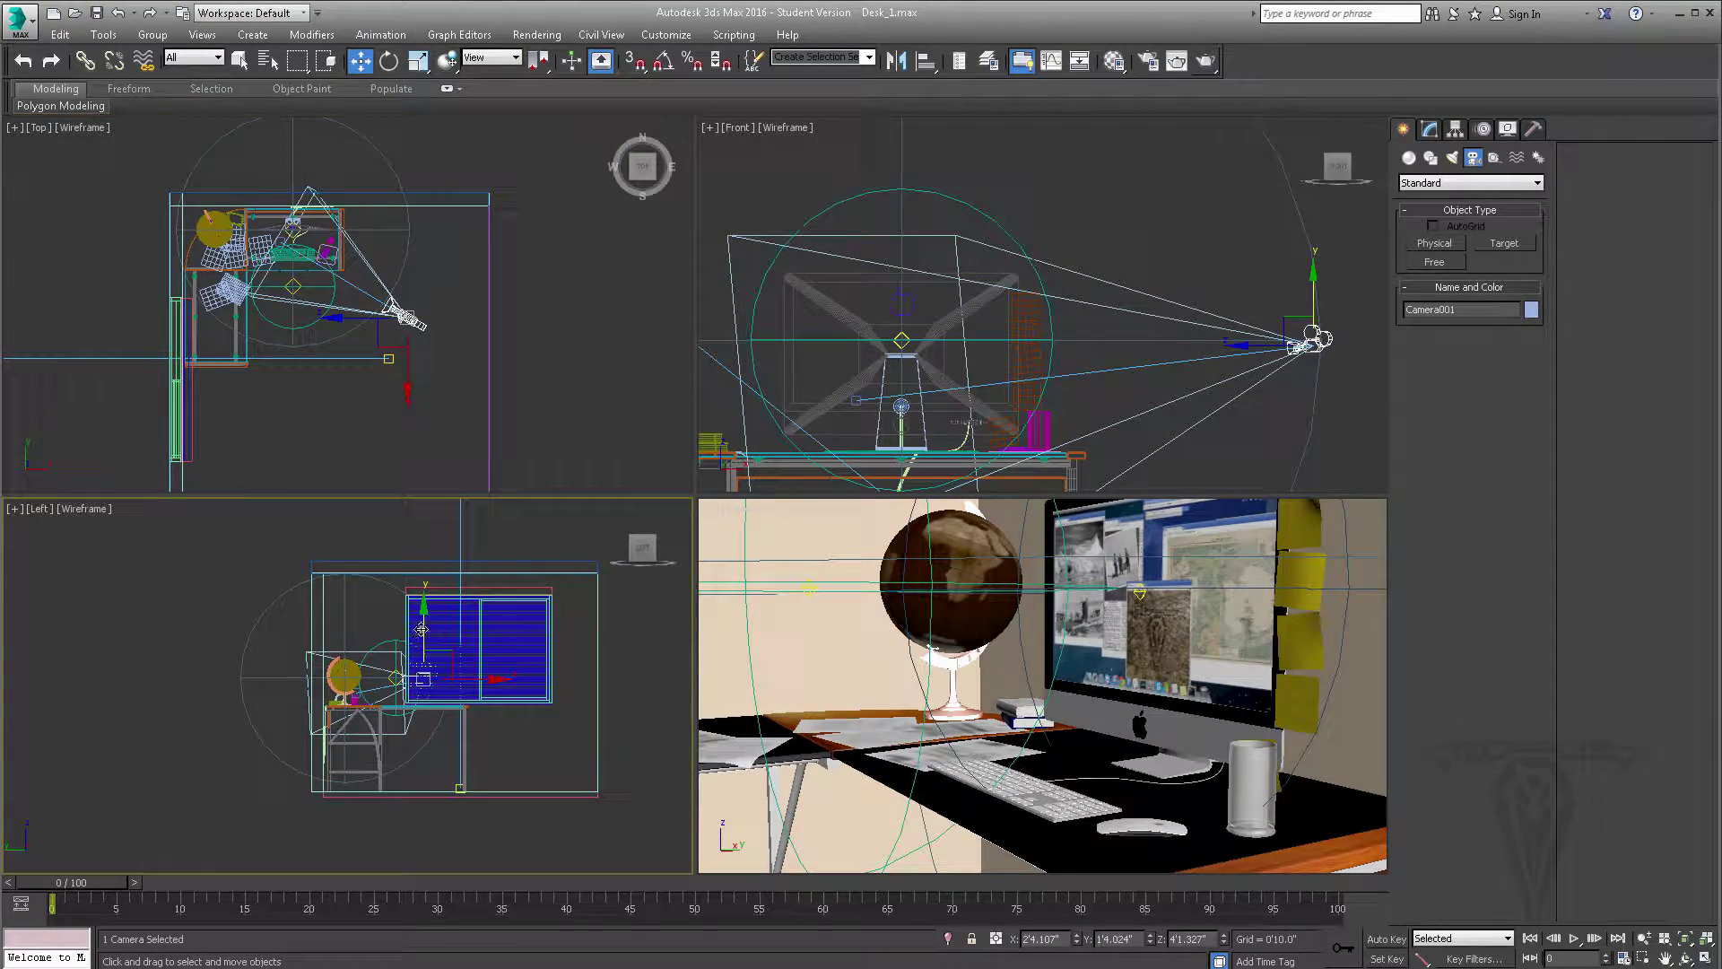
{"action": "left_click_drag", "start_coordinate": [422, 629], "coordinate": [422, 604]}
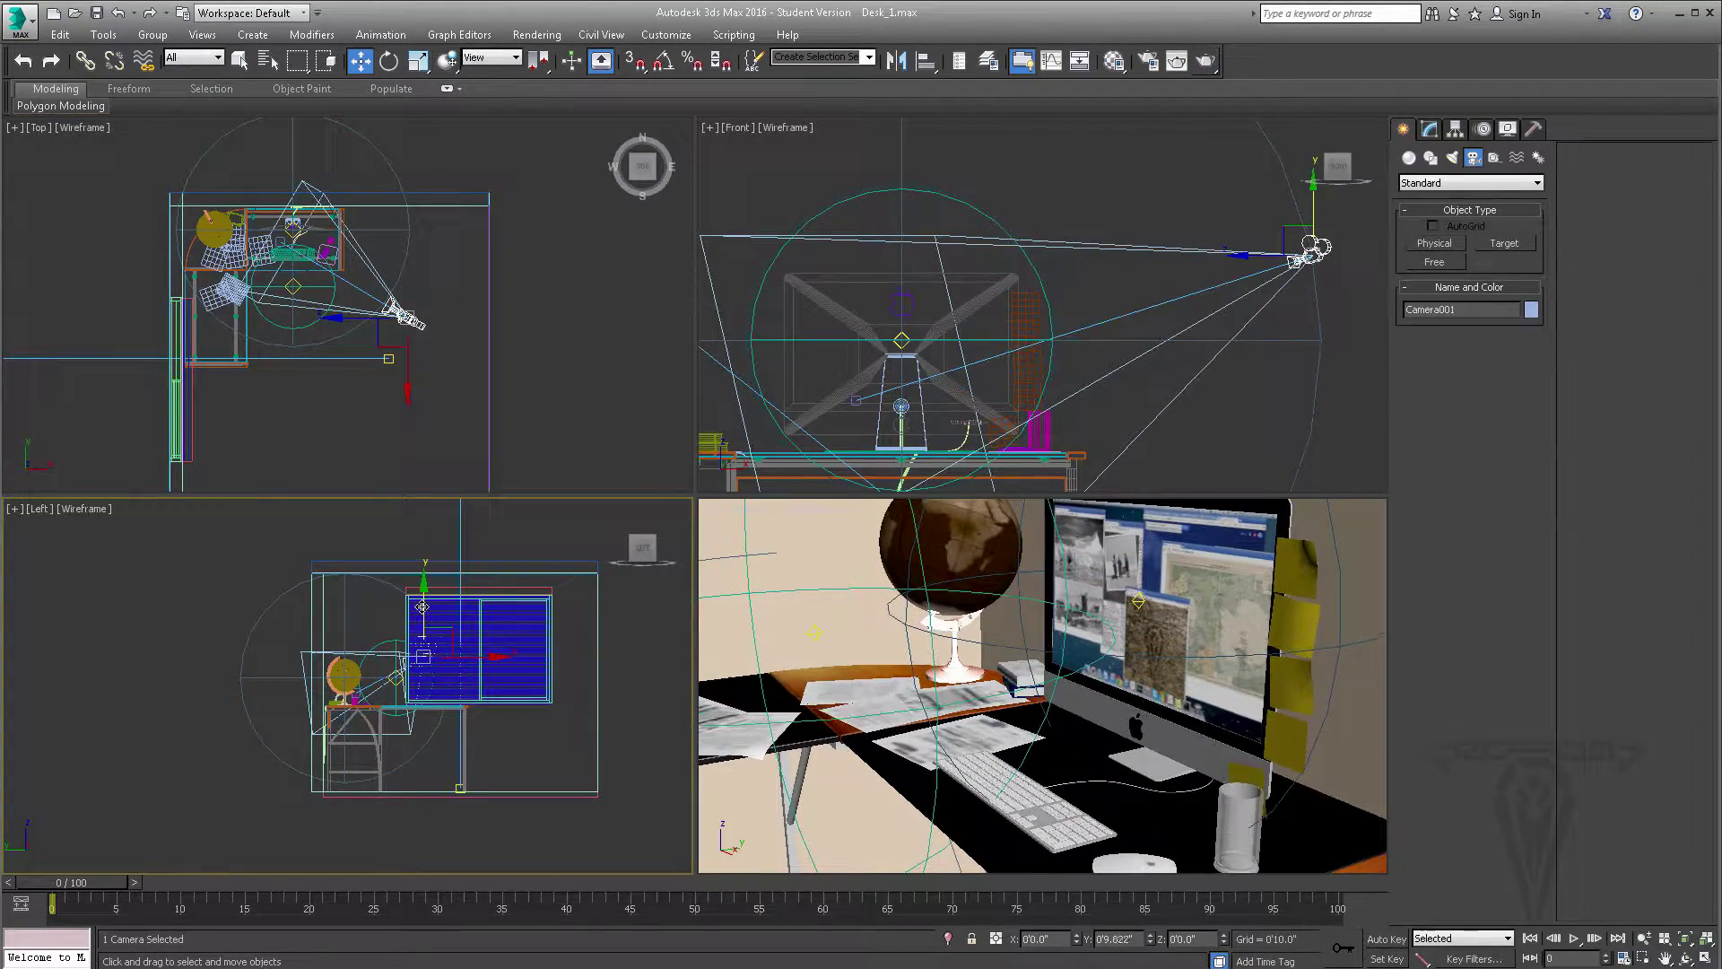
{"action": "middle_click_drag", "start_coordinate": [1214, 315], "coordinate": [1175, 327]}
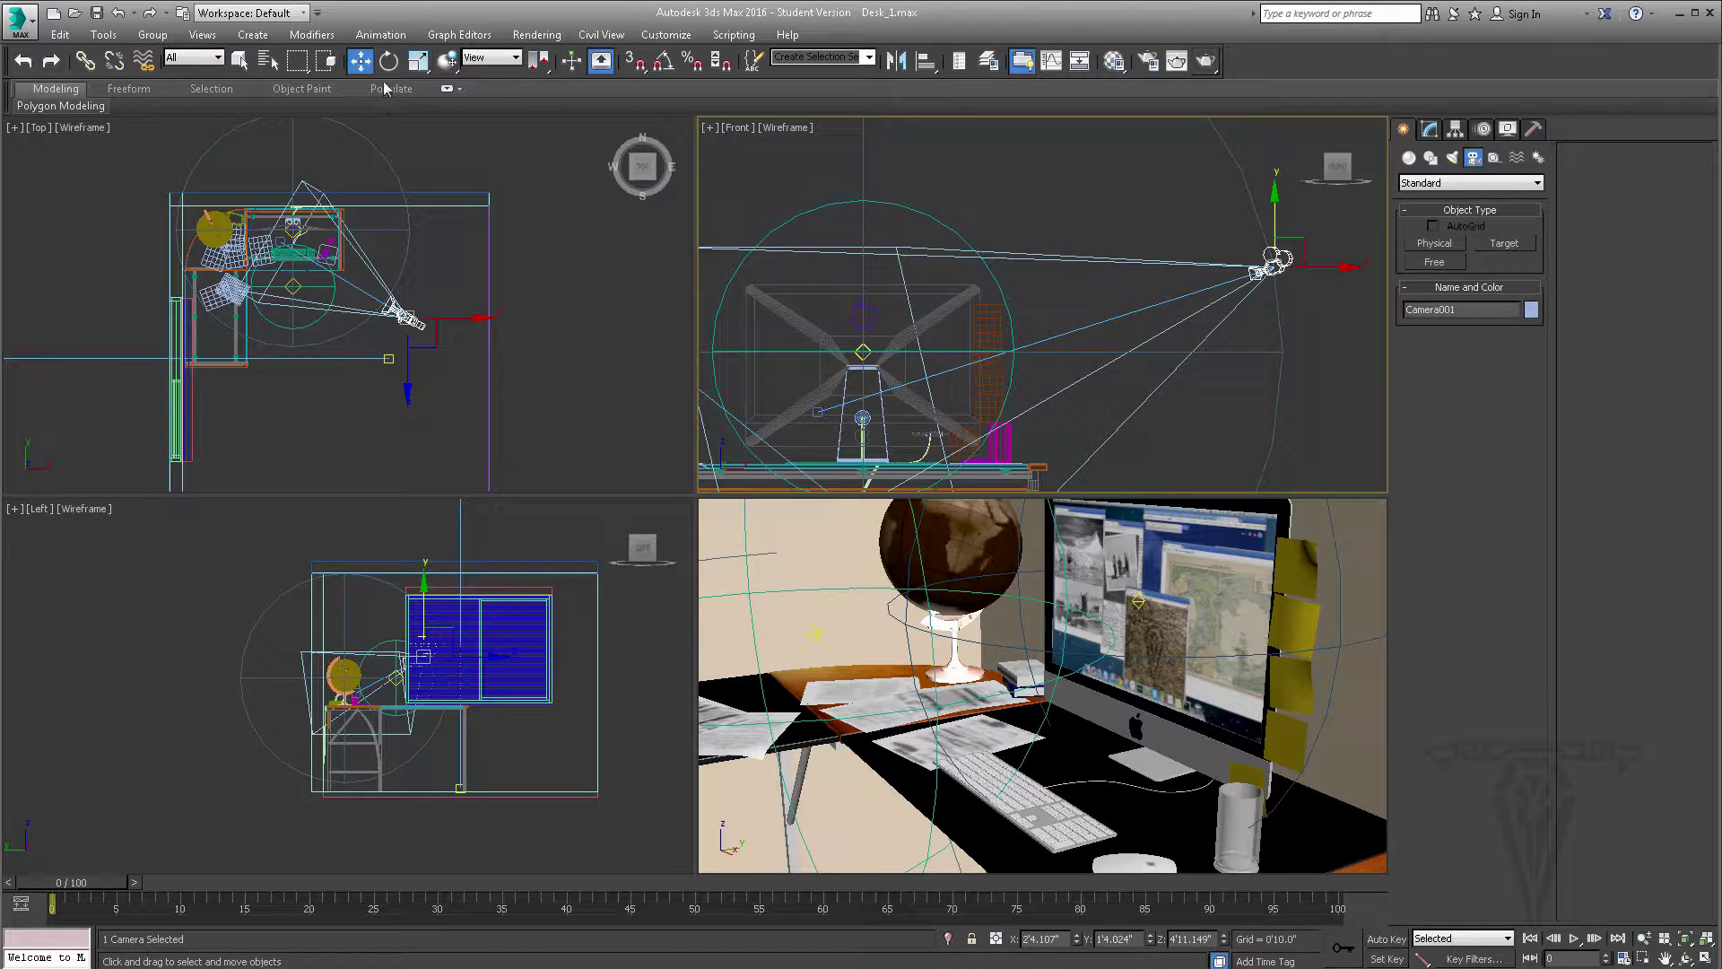
Step: Set the reference coordinate system to Local, and move the camera slightly to refine its framing of the desk
{"action": "left_click", "coordinate": [491, 61]}
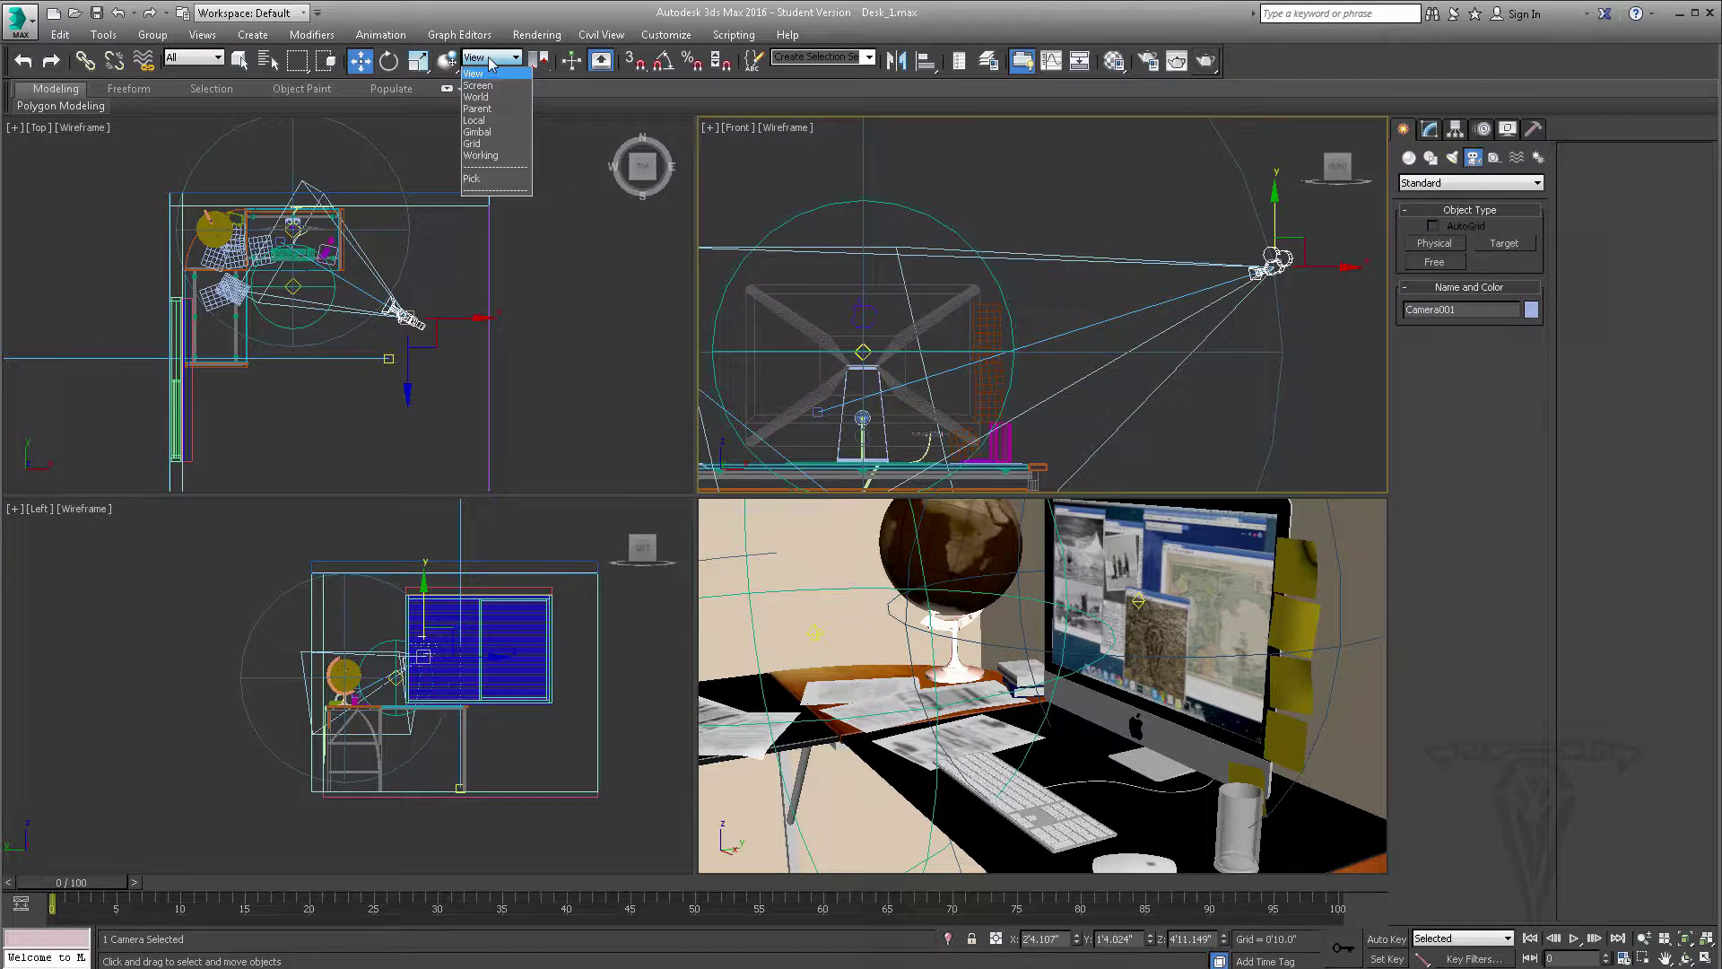
{"action": "left_click", "coordinate": [480, 125]}
{"action": "scroll", "coordinate": [415, 321], "scroll_direction": "up", "scroll_amount": 2}
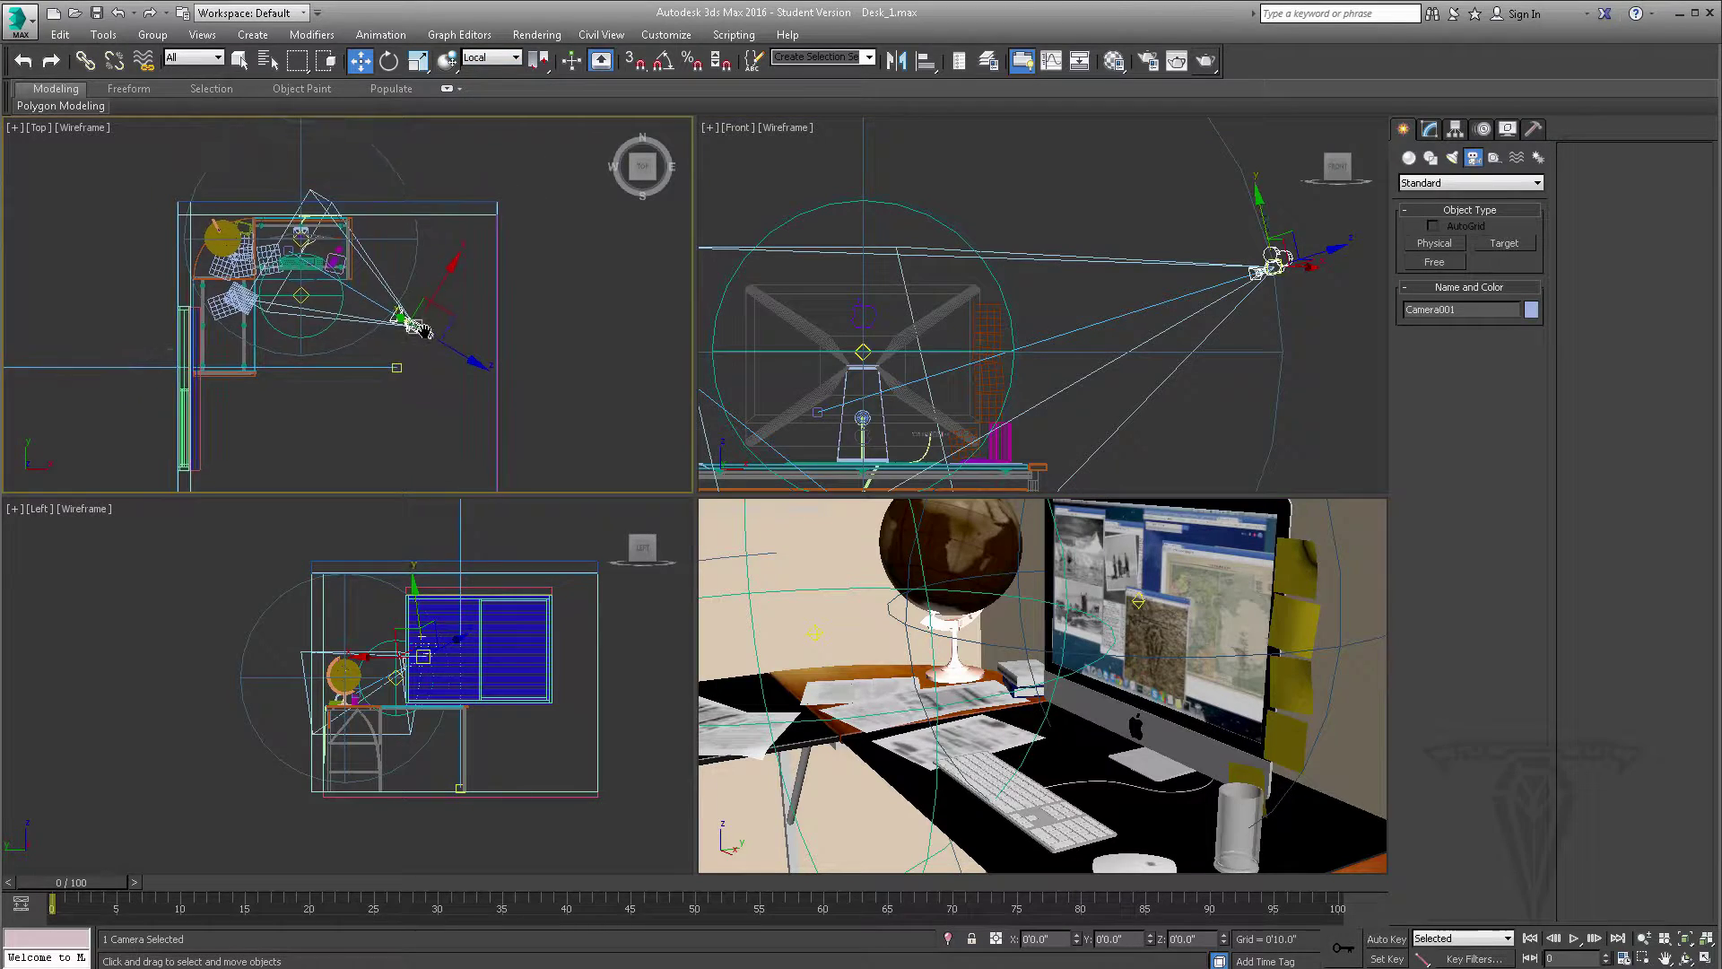
{"action": "left_click_drag", "start_coordinate": [441, 278], "coordinate": [466, 358]}
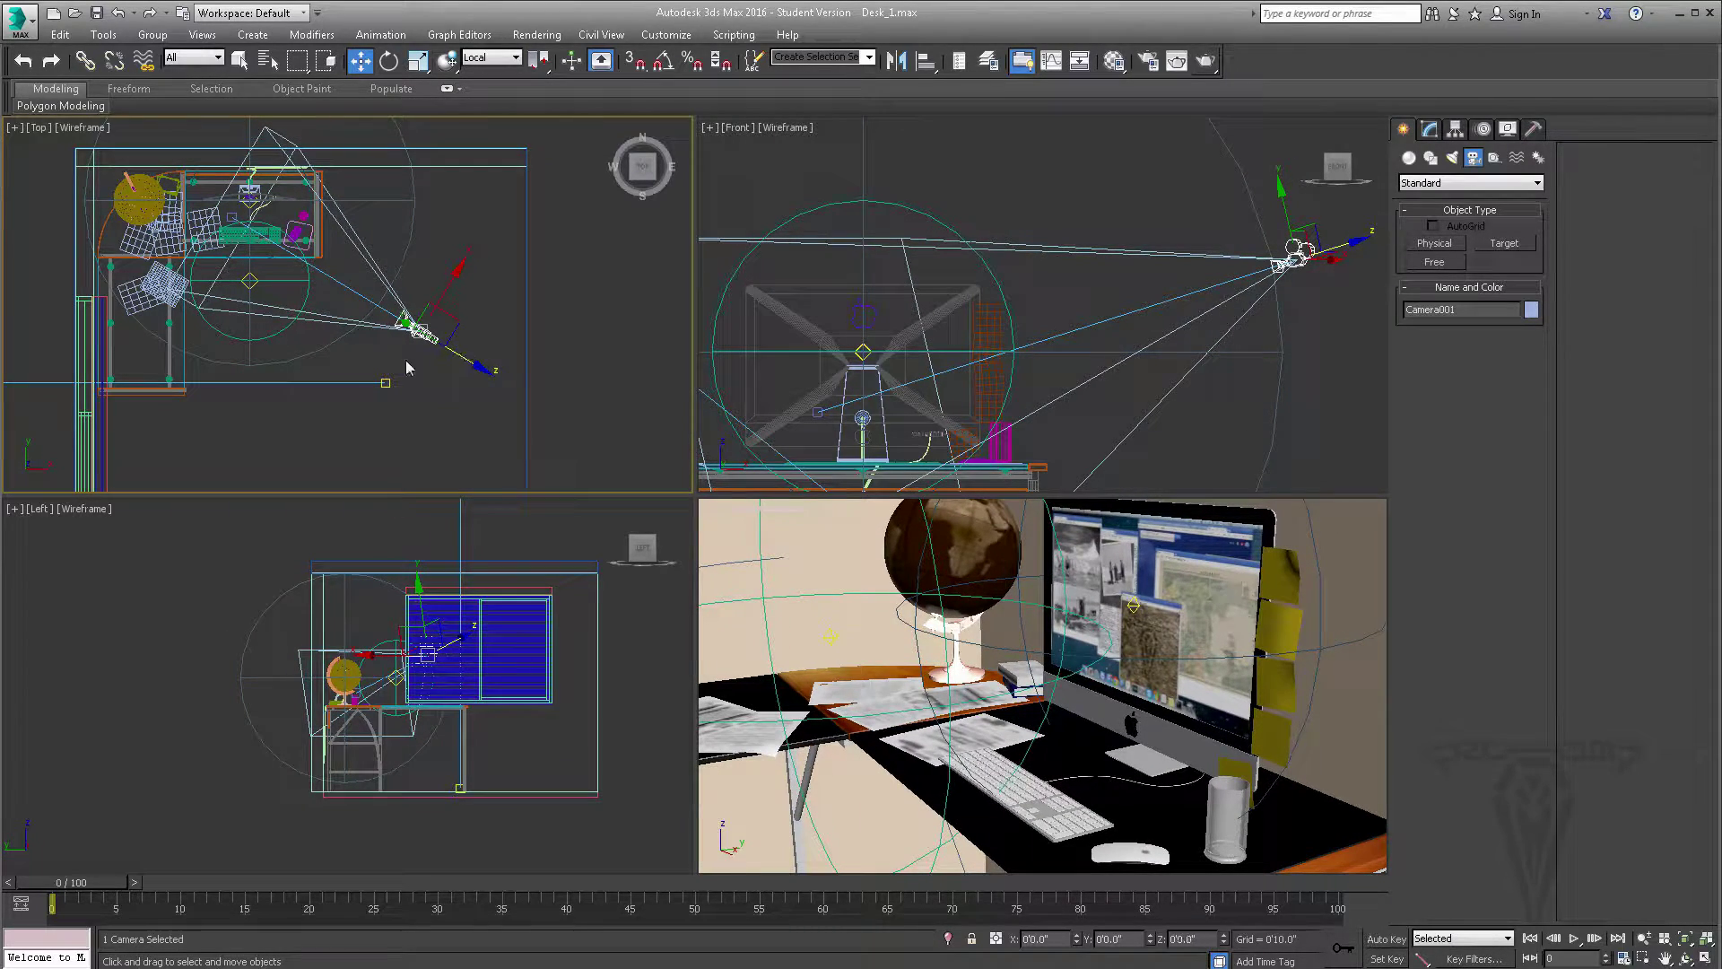
Step: Restrict the selection filter to Cameras, and select the camera's target near the monitor in the Top view
{"action": "scroll", "coordinate": [415, 679], "scroll_direction": "up", "scroll_amount": 5}
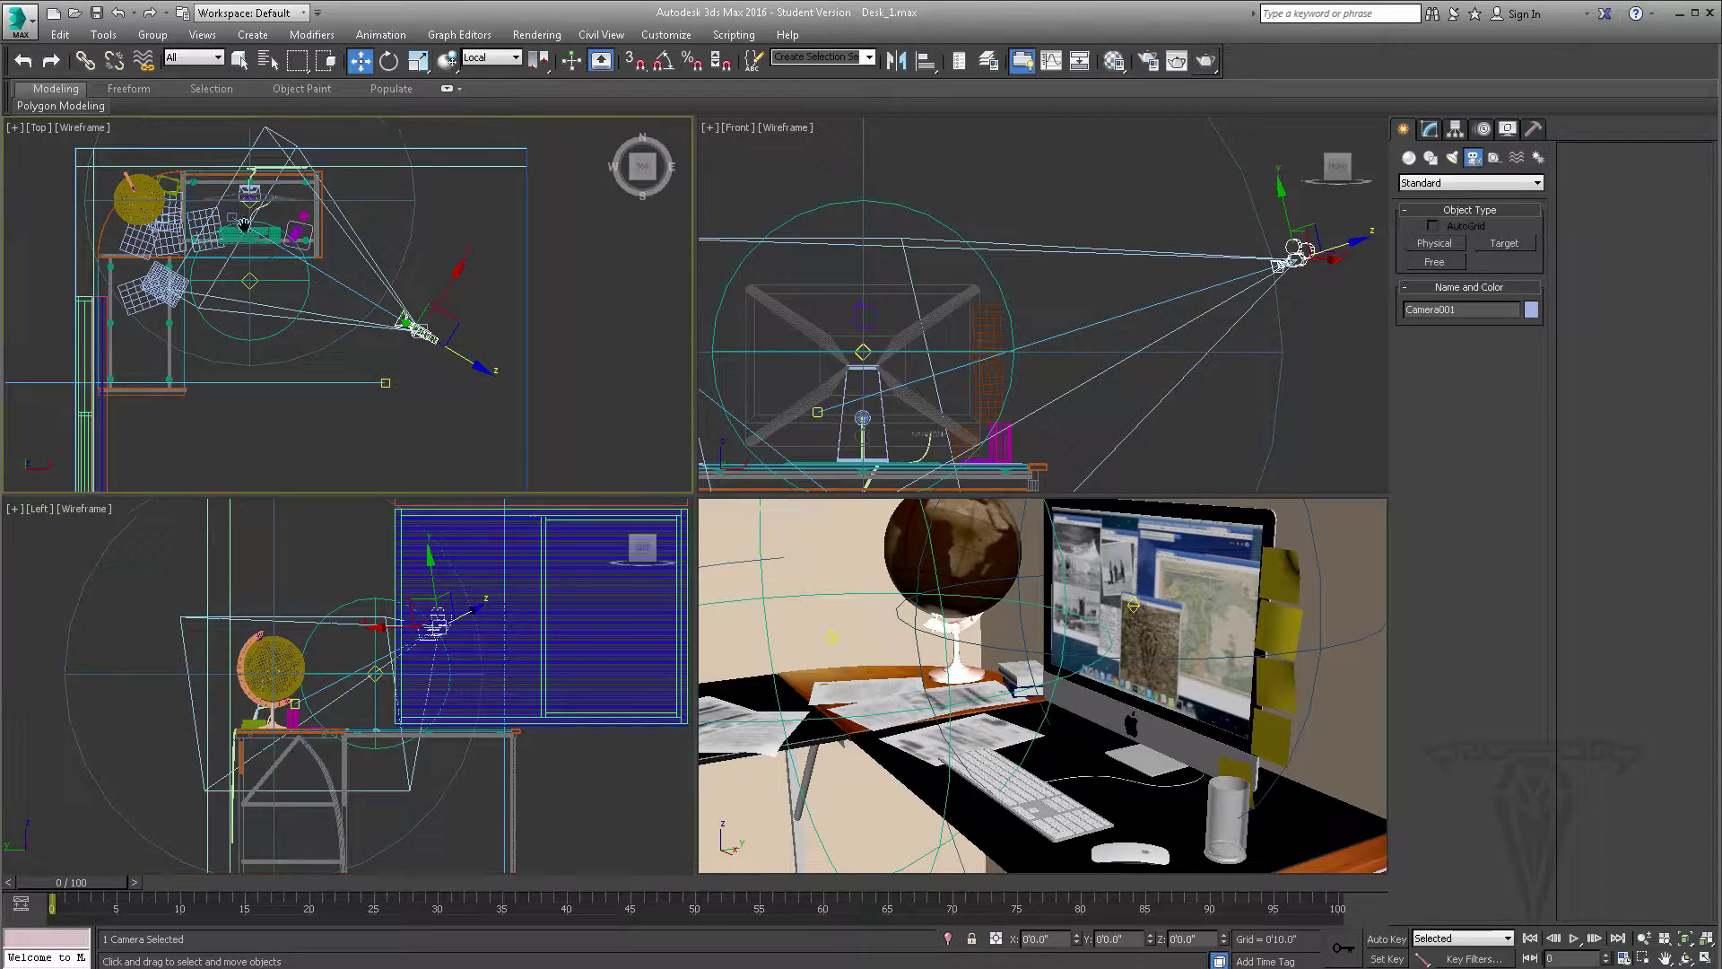
{"action": "middle_click_drag", "start_coordinate": [238, 226], "coordinate": [249, 260]}
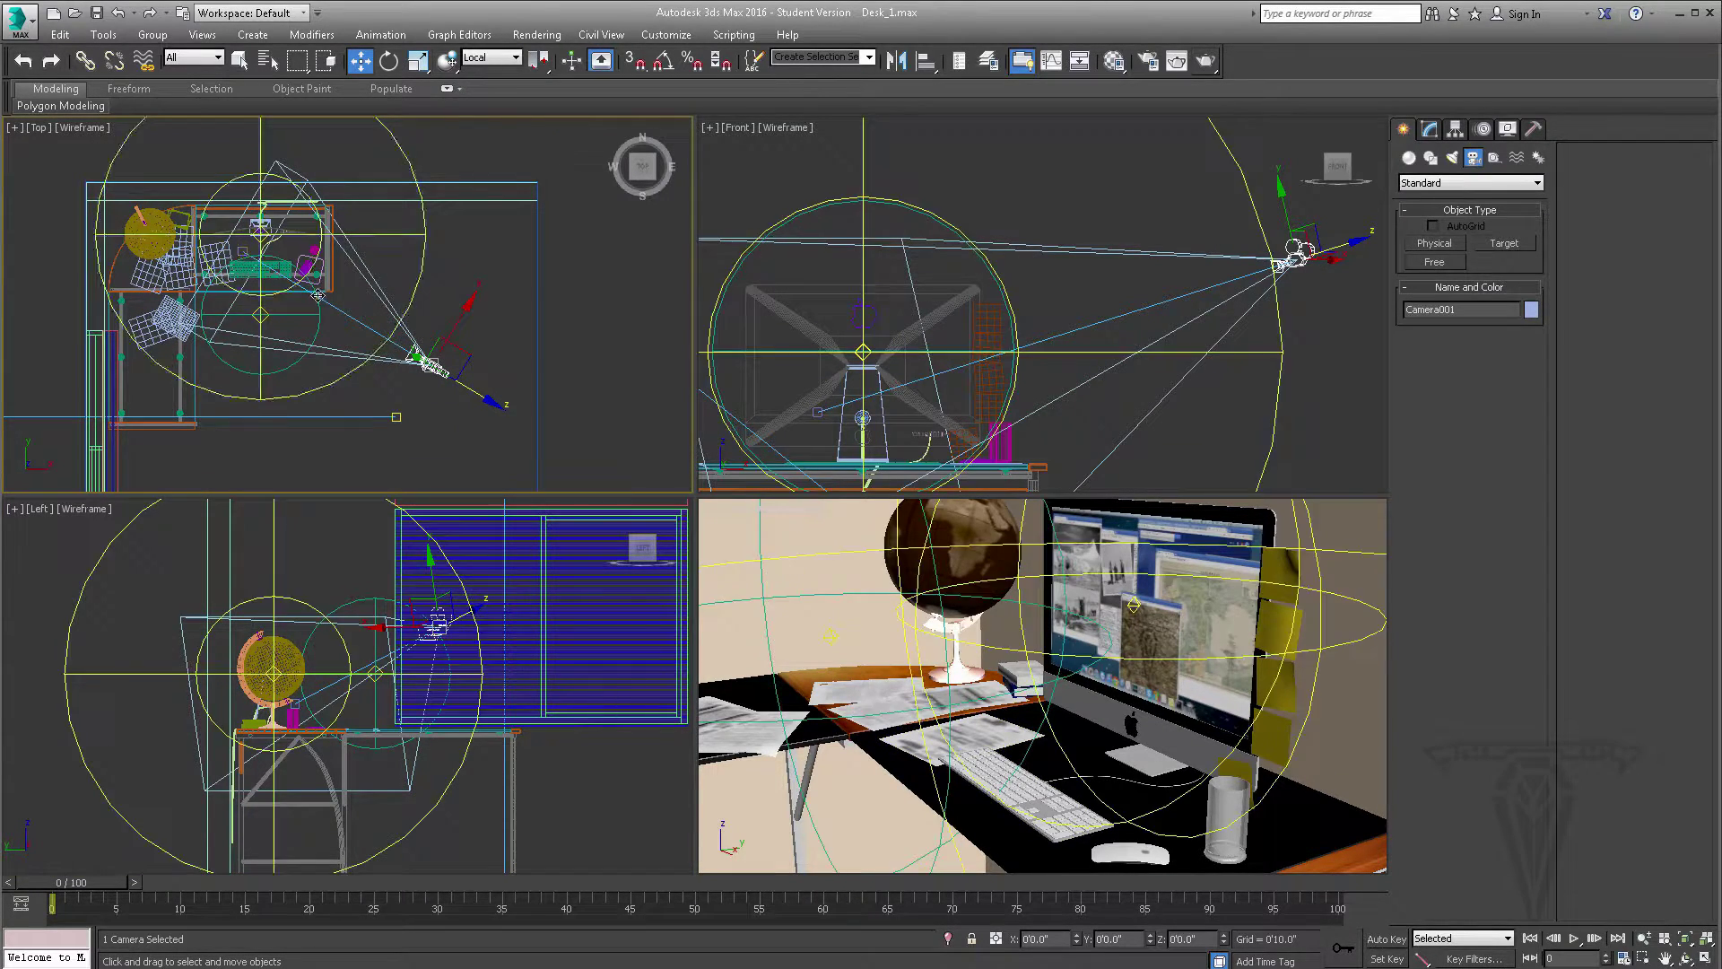
{"action": "left_click", "coordinate": [198, 57]}
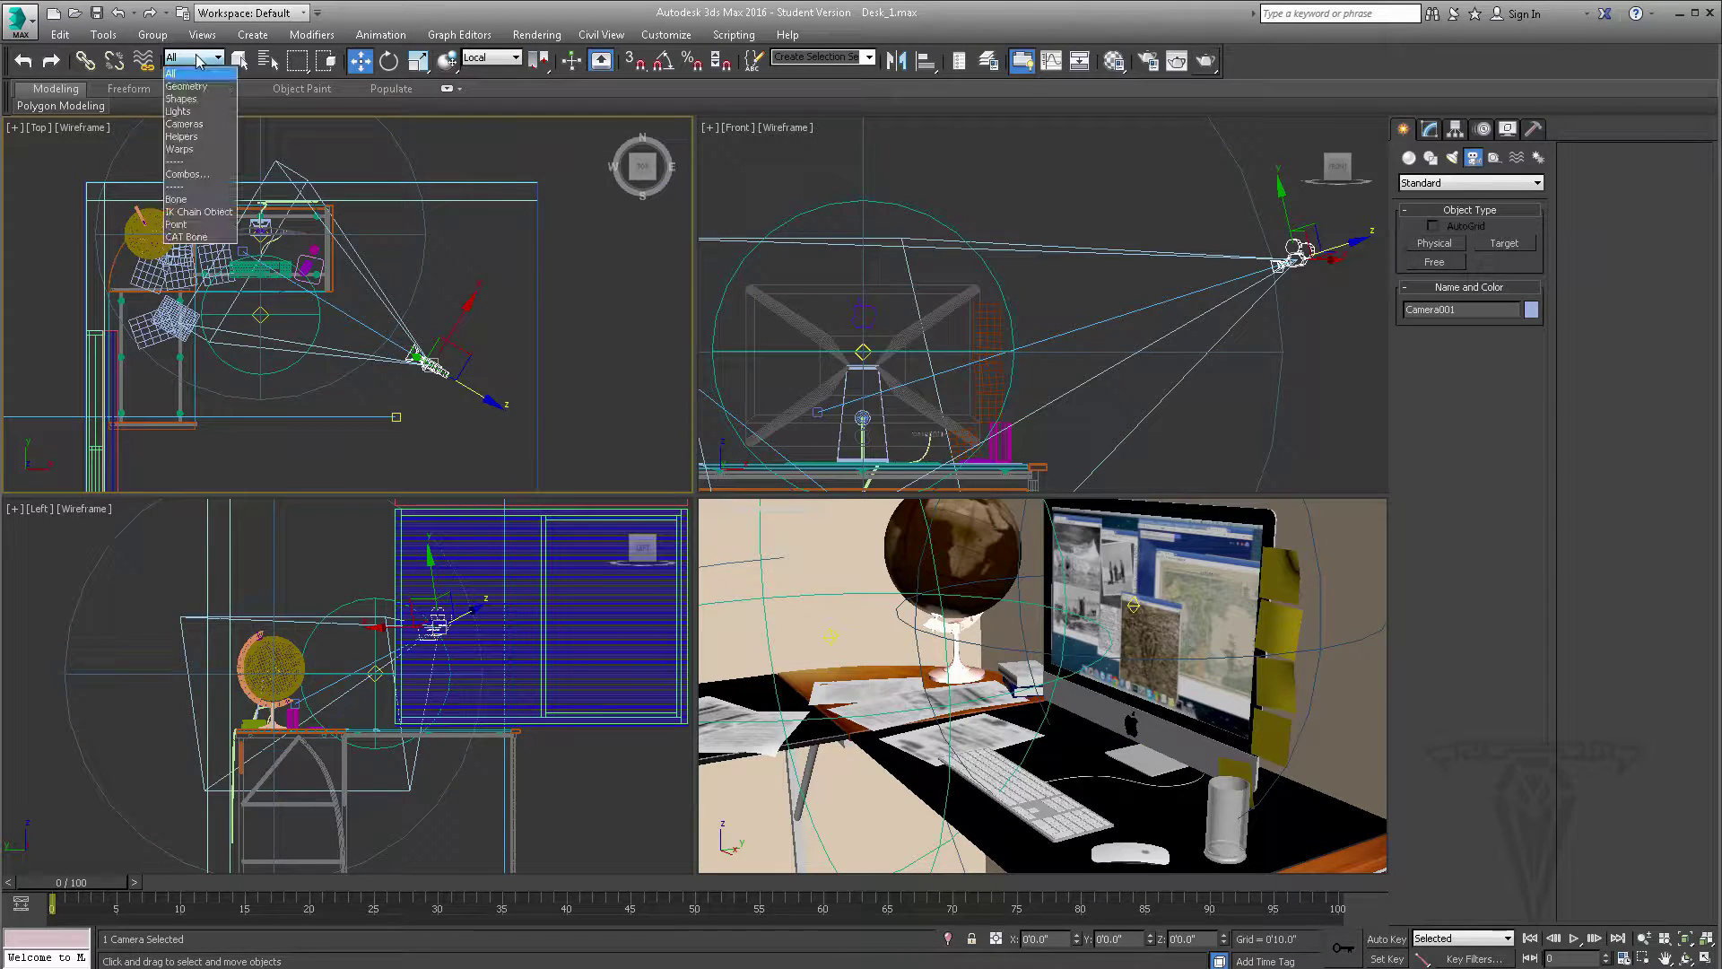
{"action": "left_click", "coordinate": [193, 125]}
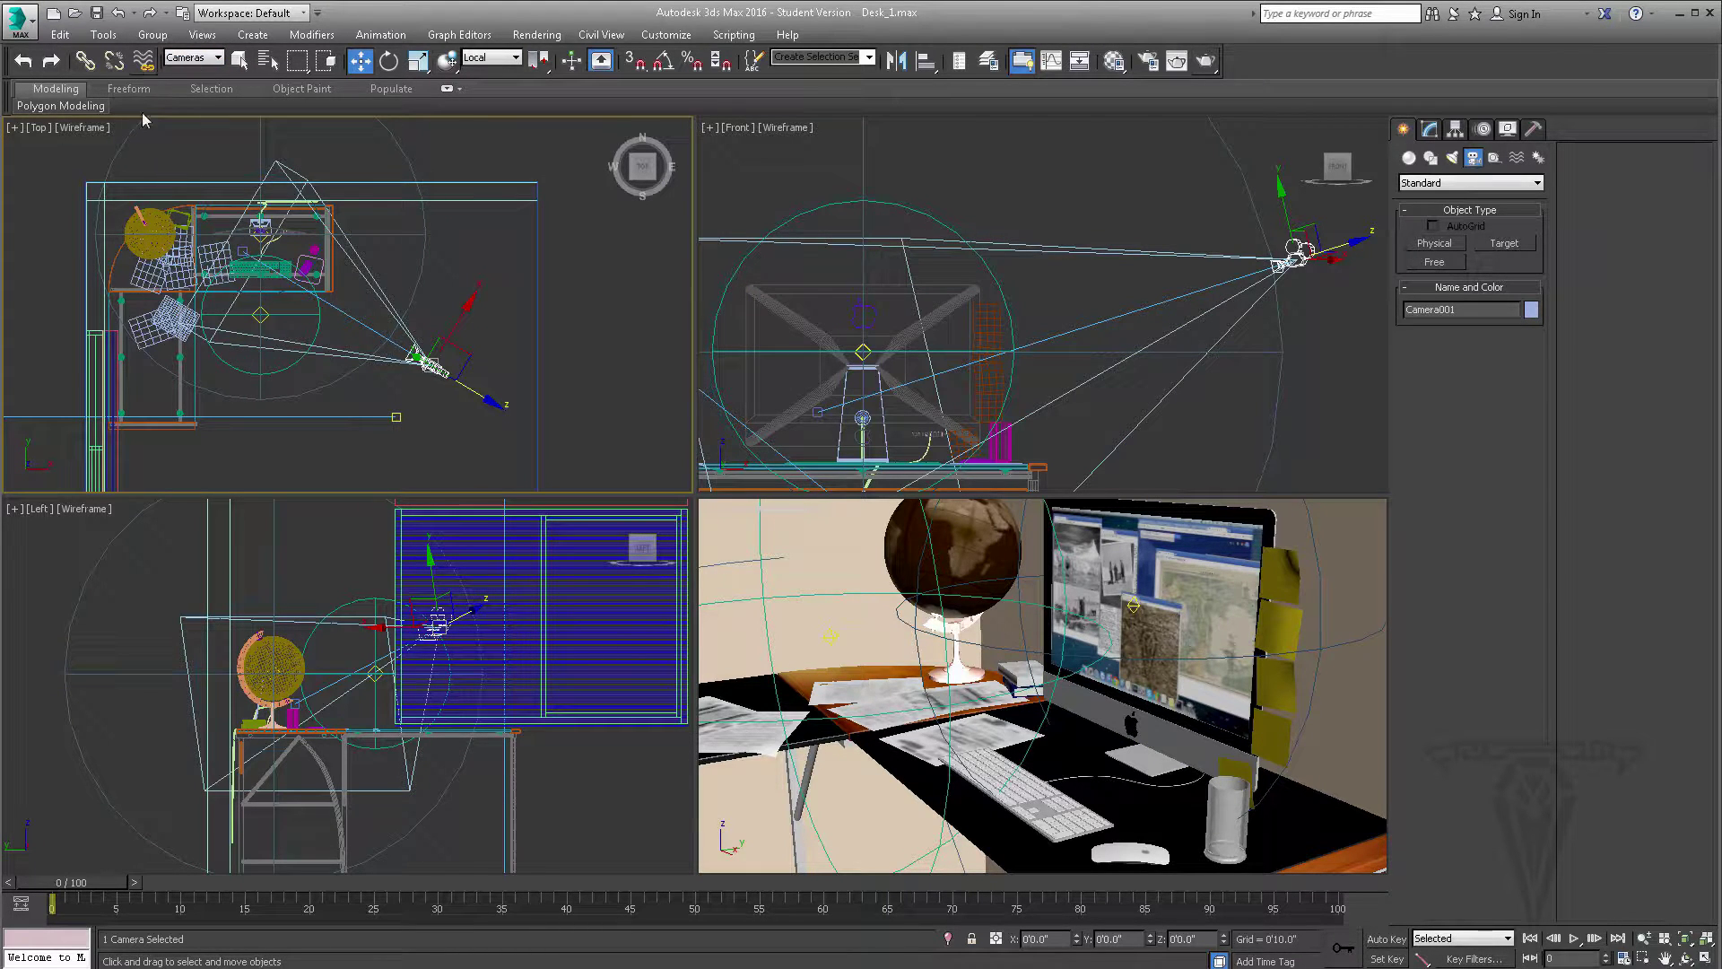
{"action": "left_click", "coordinate": [241, 252]}
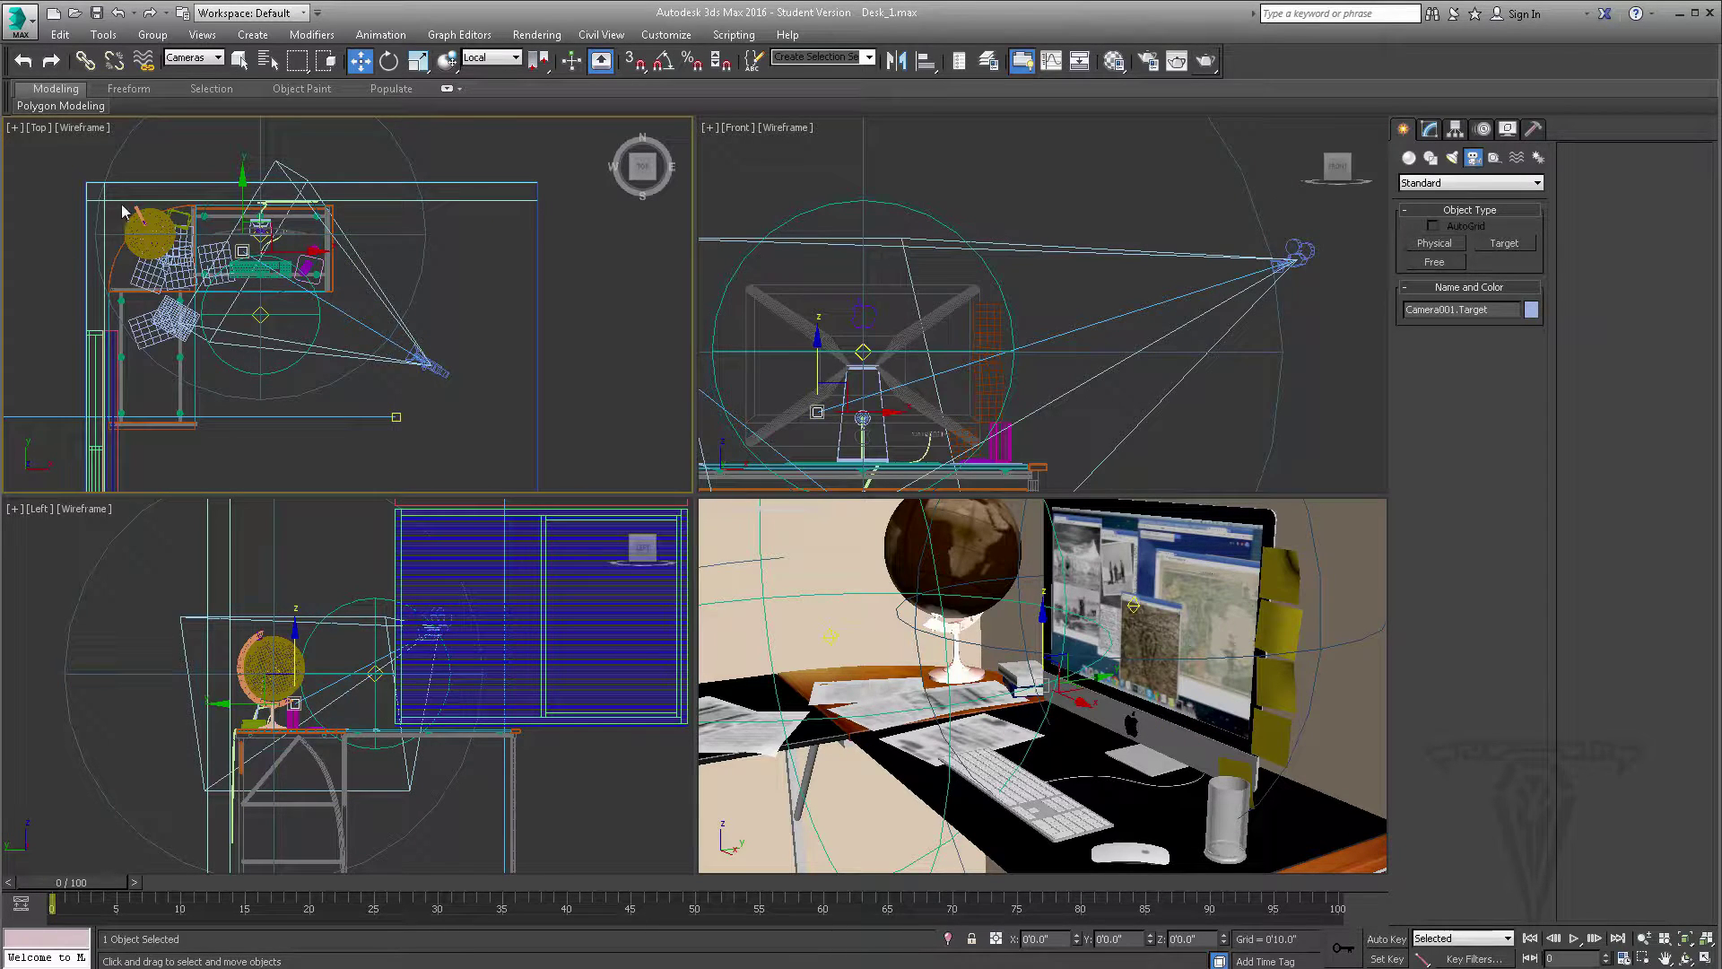
{"action": "left_click_drag", "start_coordinate": [99, 188], "coordinate": [323, 284]}
{"action": "left_click", "coordinate": [127, 280]}
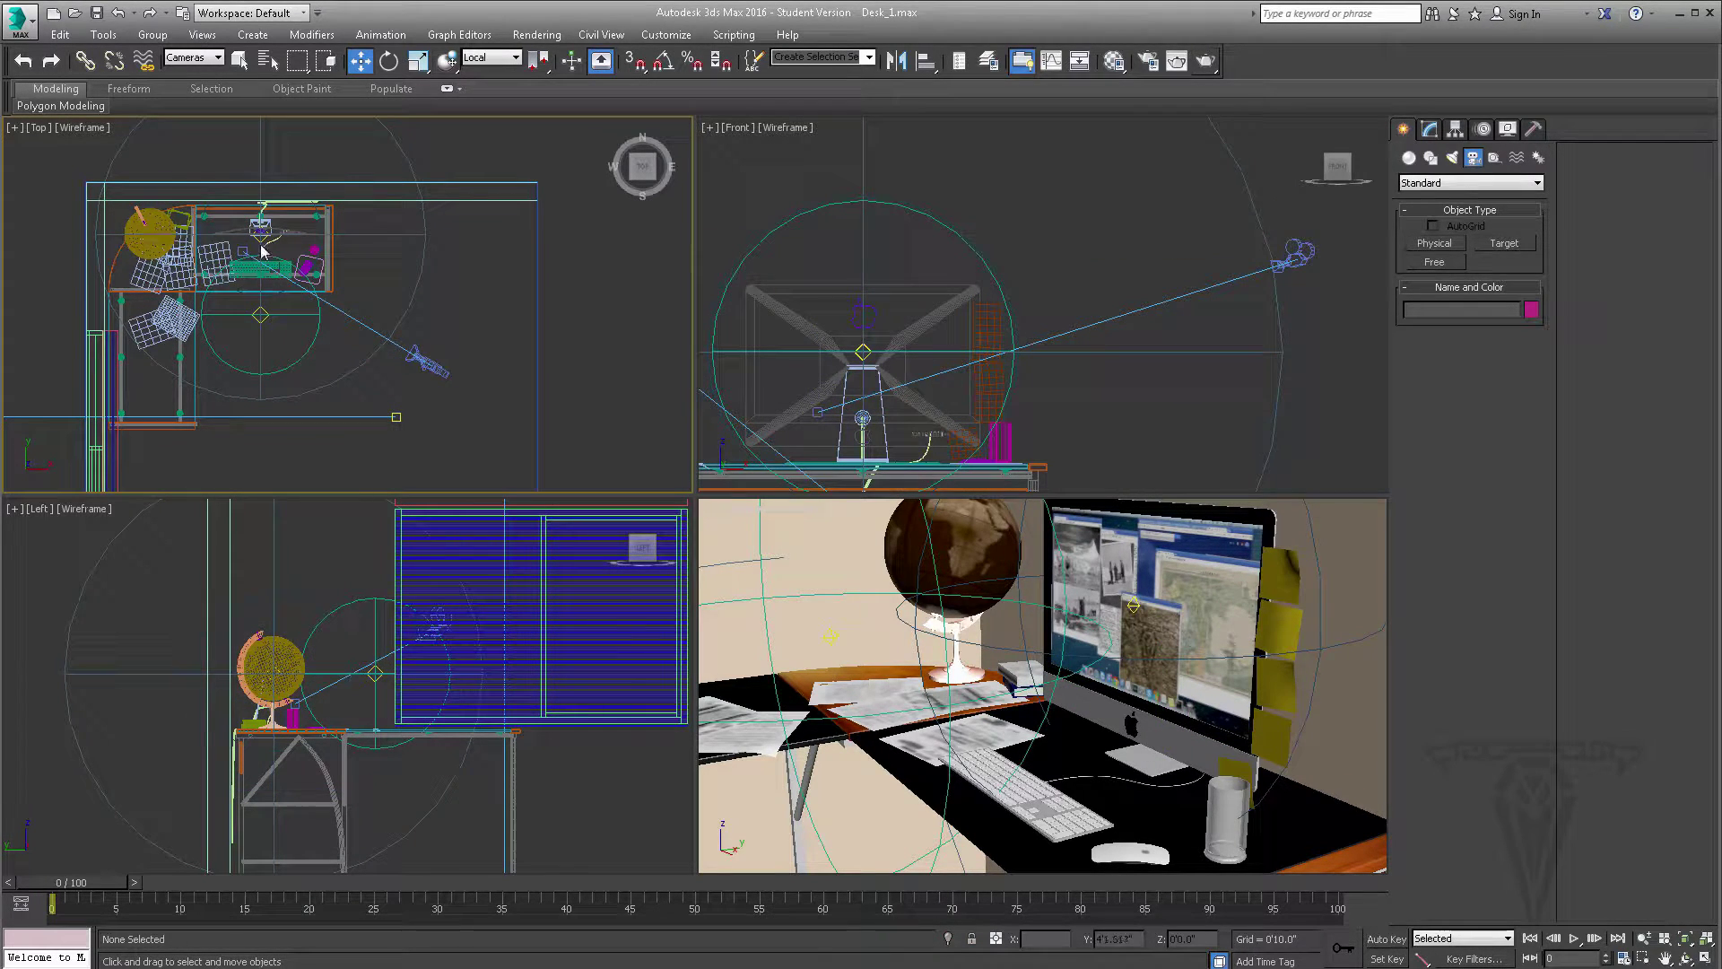
{"action": "left_click", "coordinate": [243, 252]}
Step: Raise the camera's target slightly in the Left view to fine-tune the aim at the monitor
{"action": "middle_click_drag", "start_coordinate": [281, 740], "coordinate": [286, 740]}
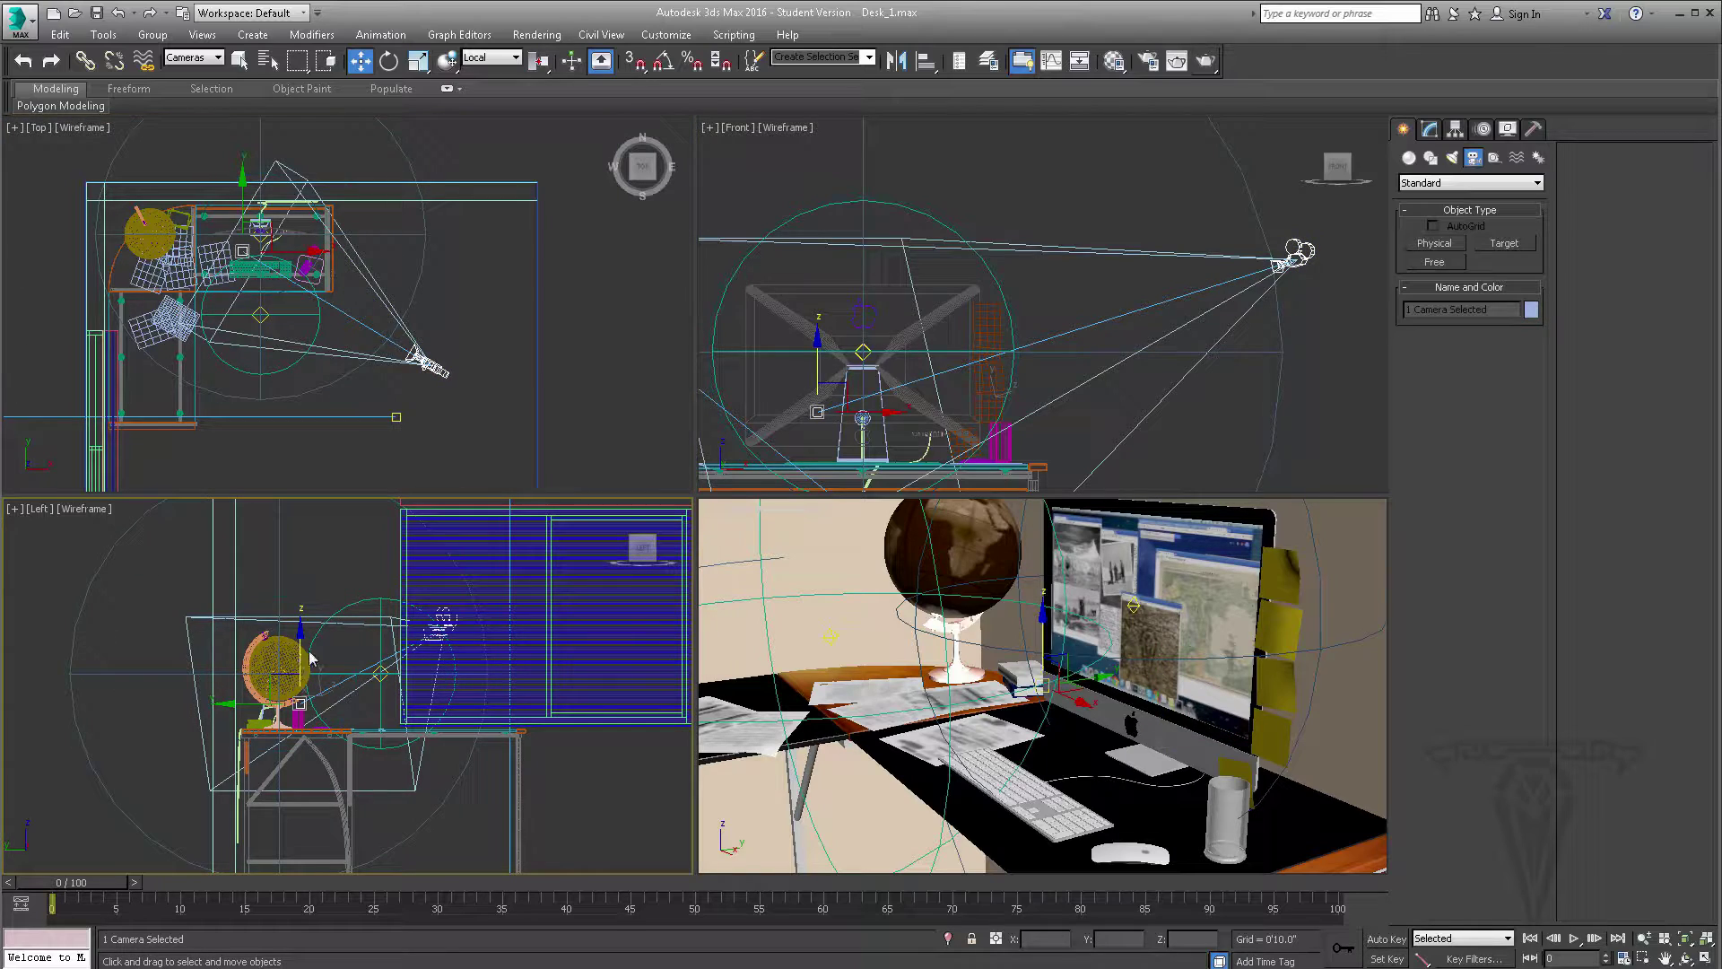
{"action": "left_click_drag", "start_coordinate": [299, 648], "coordinate": [298, 648]}
{"action": "left_click", "coordinate": [1051, 293]}
{"action": "left_click", "coordinate": [815, 411]}
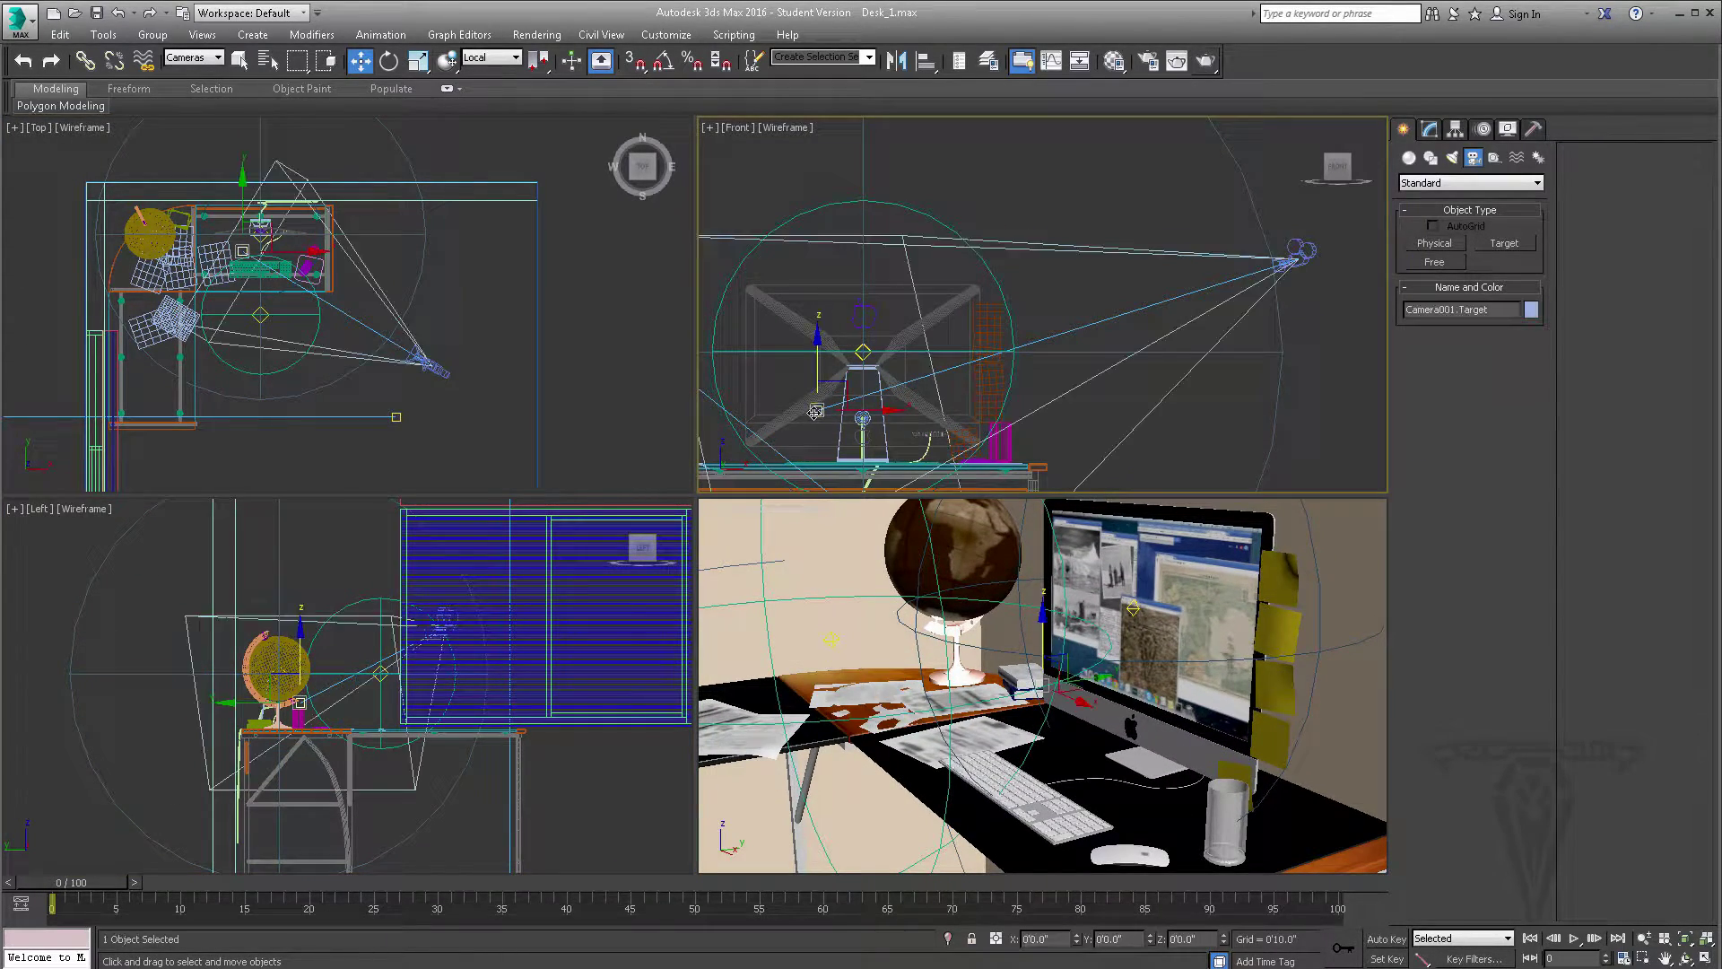
{"action": "left_click_drag", "start_coordinate": [299, 654], "coordinate": [300, 645]}
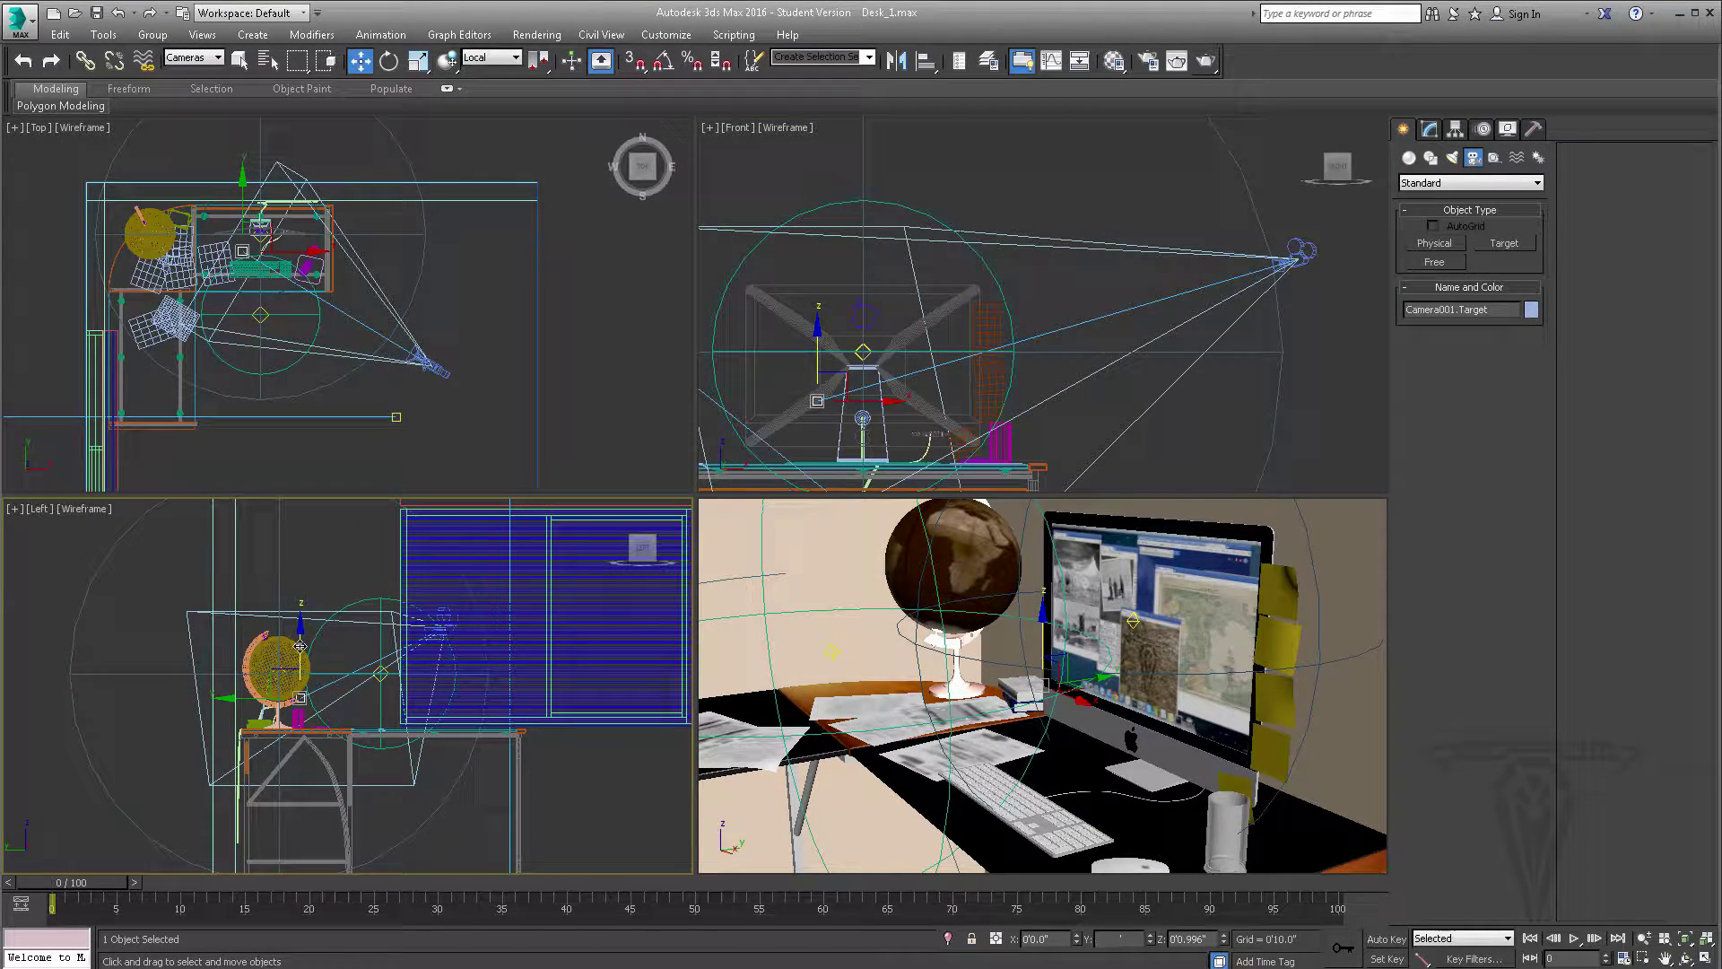
{"action": "left_click", "coordinate": [331, 675]}
{"action": "left_click_drag", "start_coordinate": [299, 637], "coordinate": [299, 640]}
Step: Lower the camera body slightly, and move it a little closer to the monitor along its viewing axis
{"action": "left_click", "coordinate": [453, 634]}
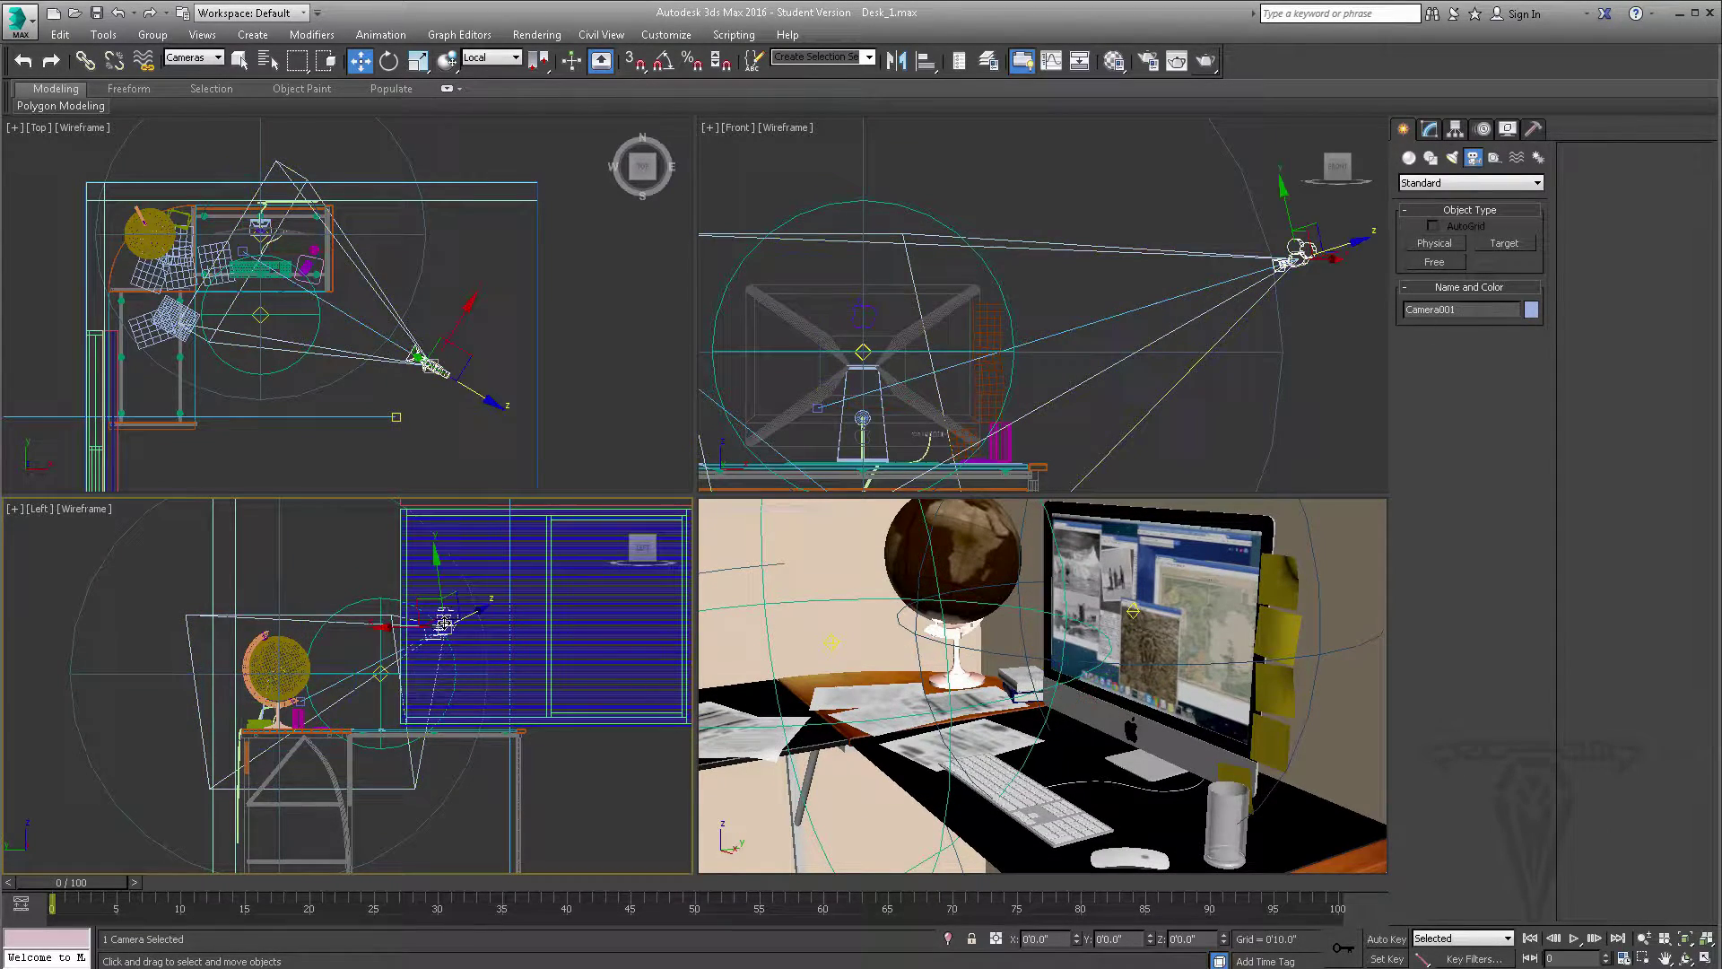
{"action": "left_click_drag", "start_coordinate": [440, 579], "coordinate": [441, 590]}
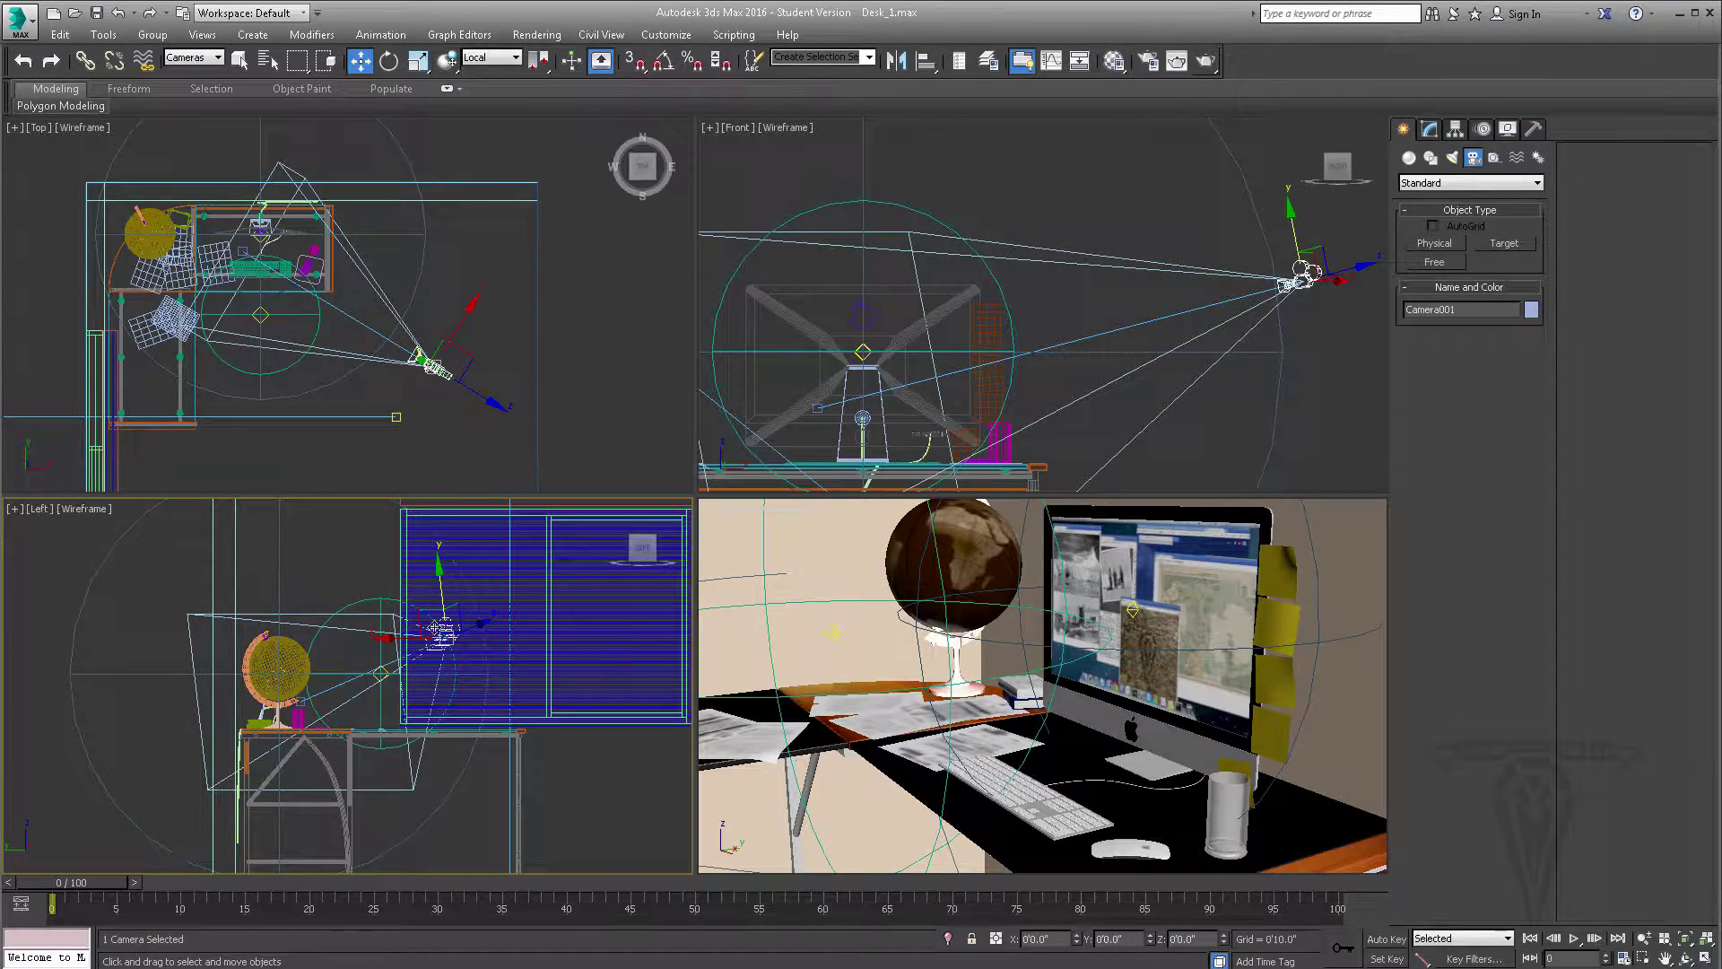
{"action": "middle_click_drag", "start_coordinate": [460, 424], "coordinate": [460, 429]}
{"action": "left_click_drag", "start_coordinate": [499, 413], "coordinate": [493, 411]}
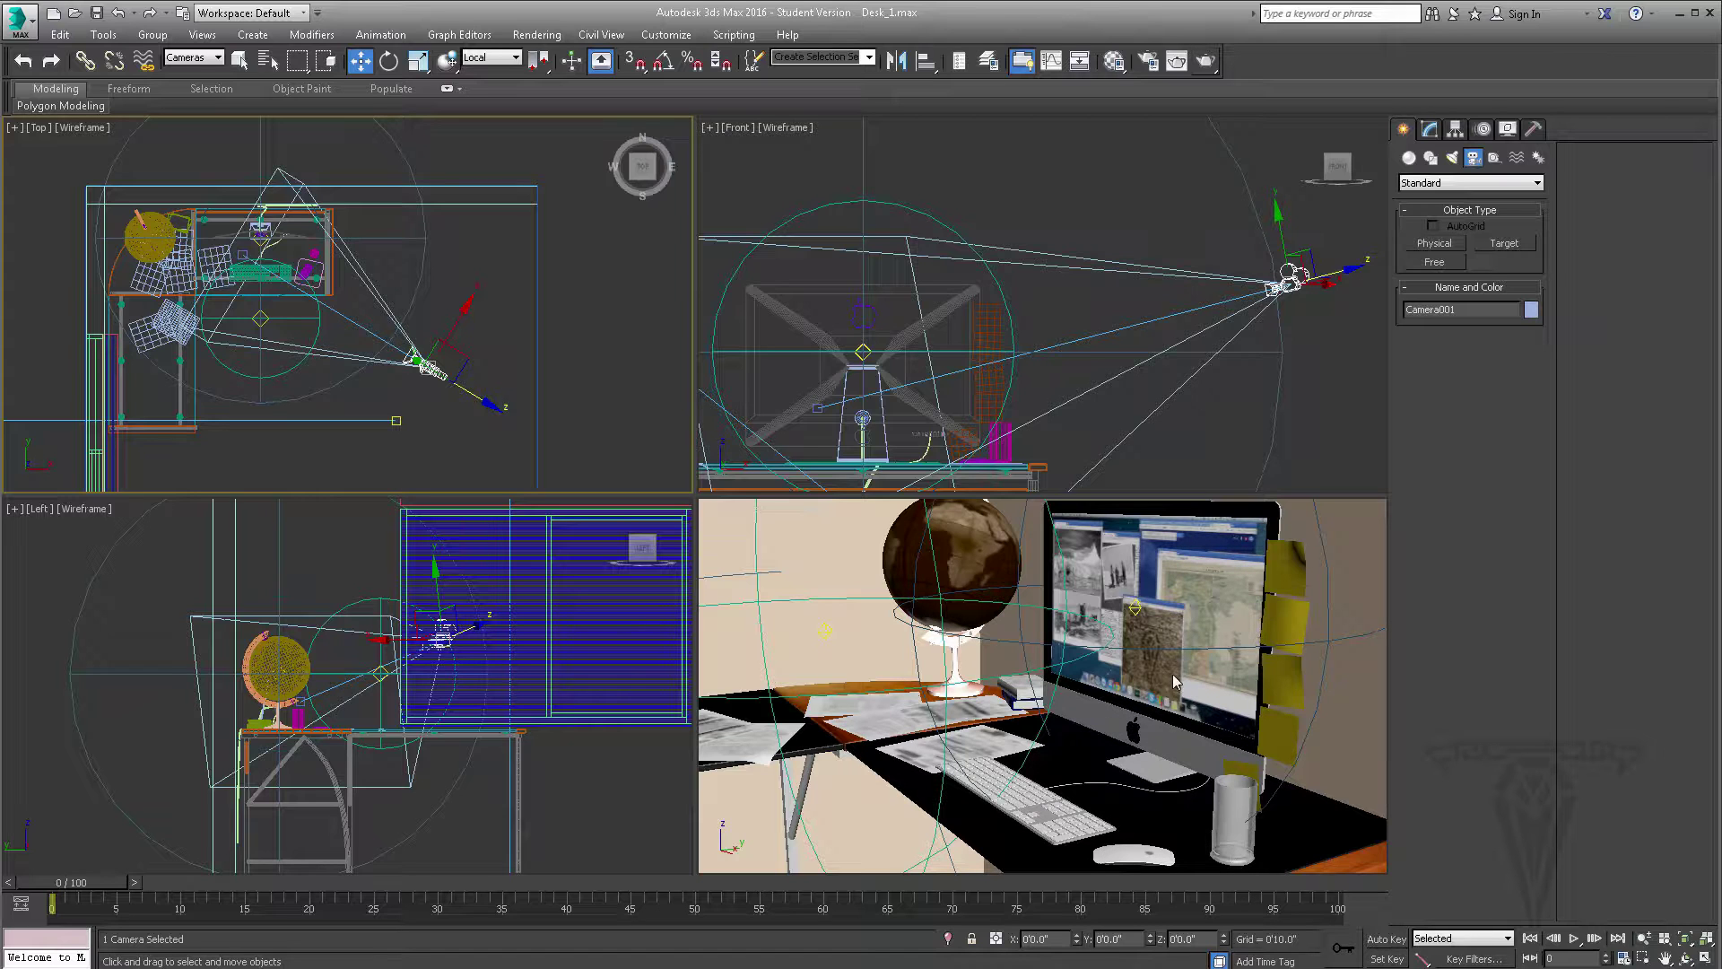
Step: Show safe frames in the Camera001 viewport
{"action": "right_click", "coordinate": [743, 508]}
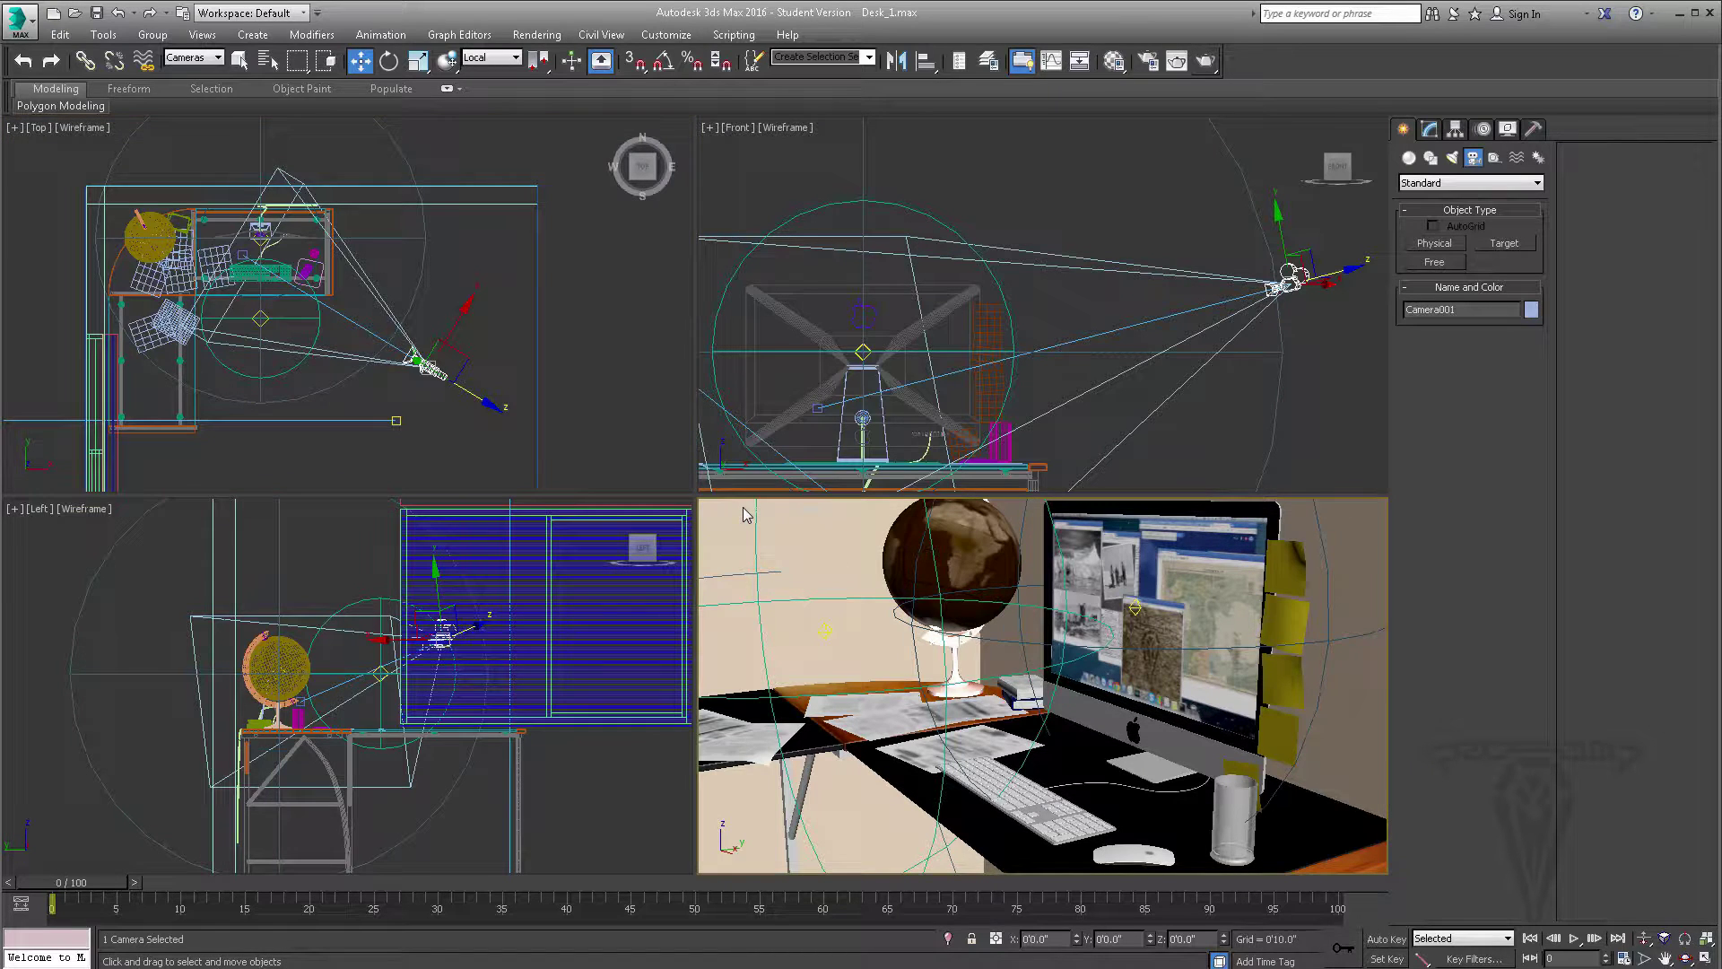
{"action": "left_click", "coordinate": [743, 509]}
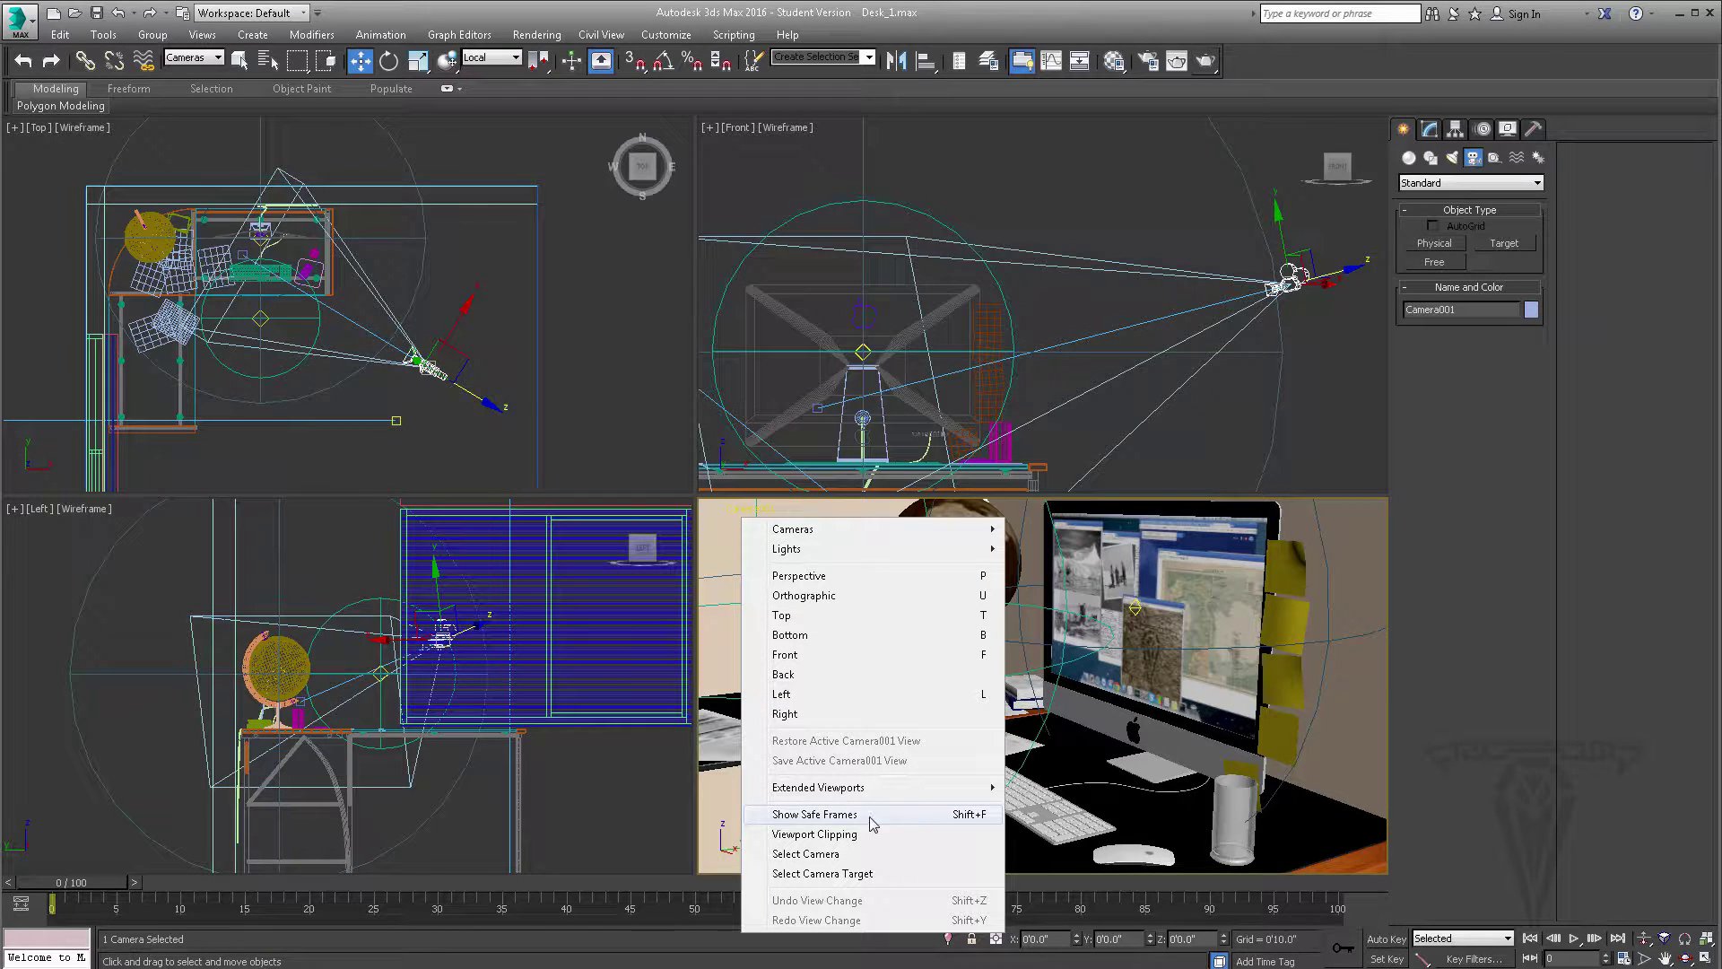
{"action": "left_click", "coordinate": [840, 819]}
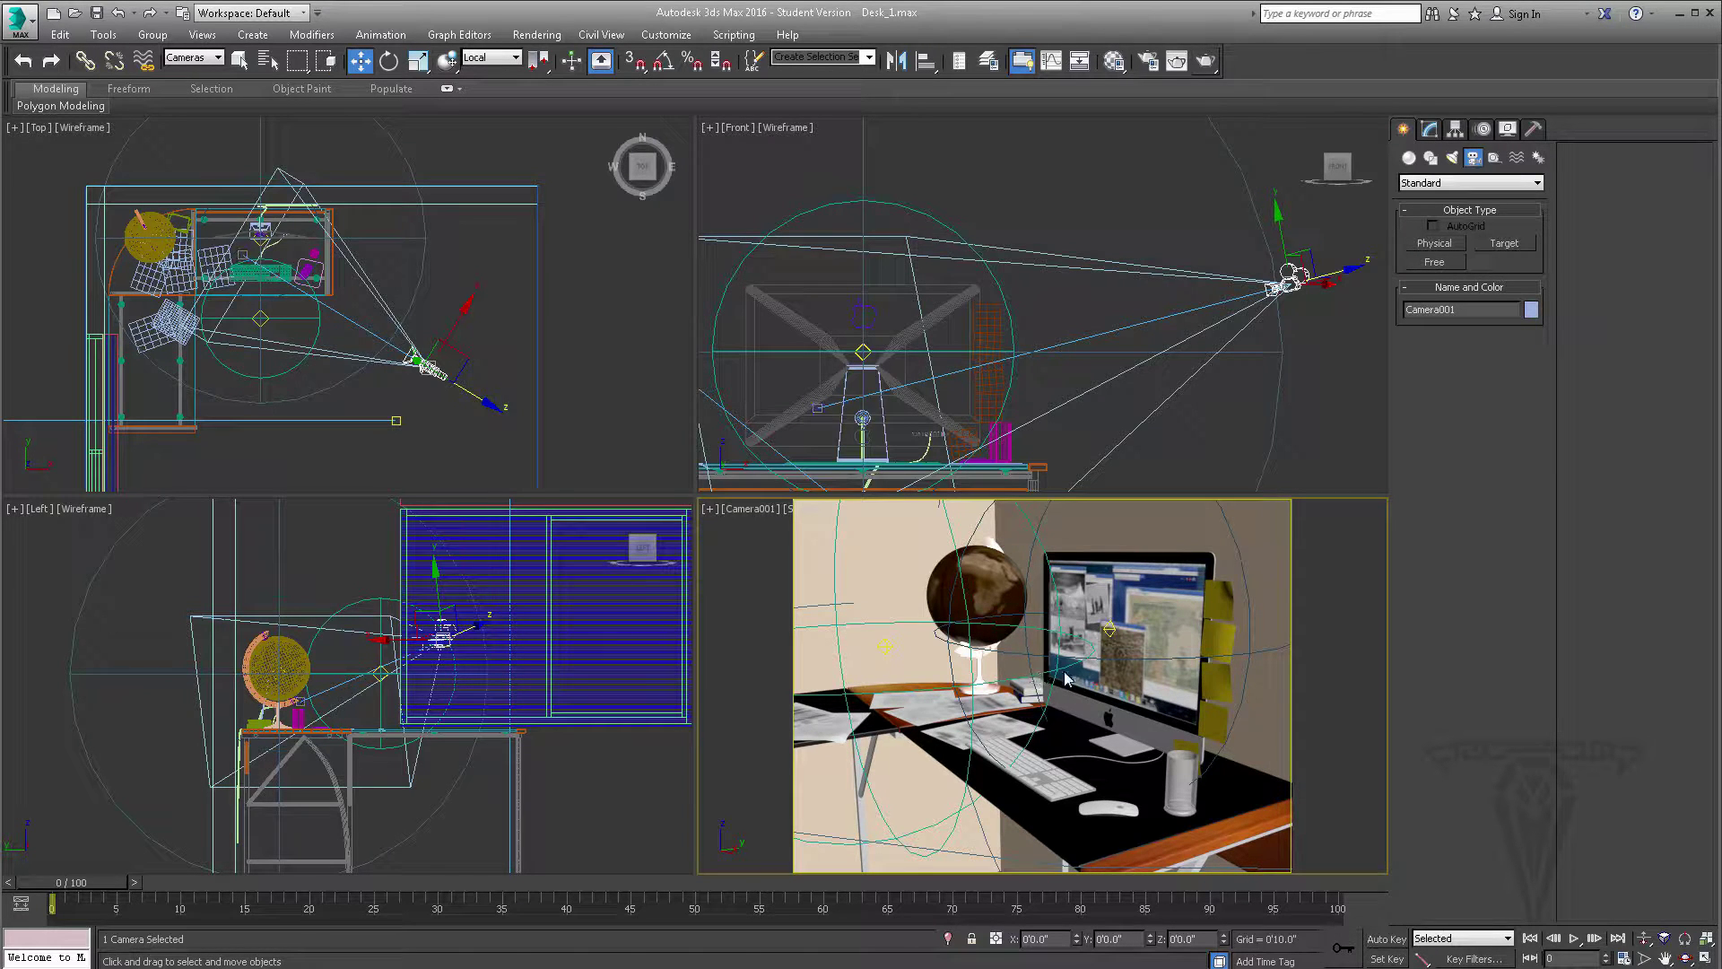
Step: Start a test render of the Camera001 view, cancel it partway, and close the rendered frame
{"action": "left_click", "coordinate": [1206, 61]}
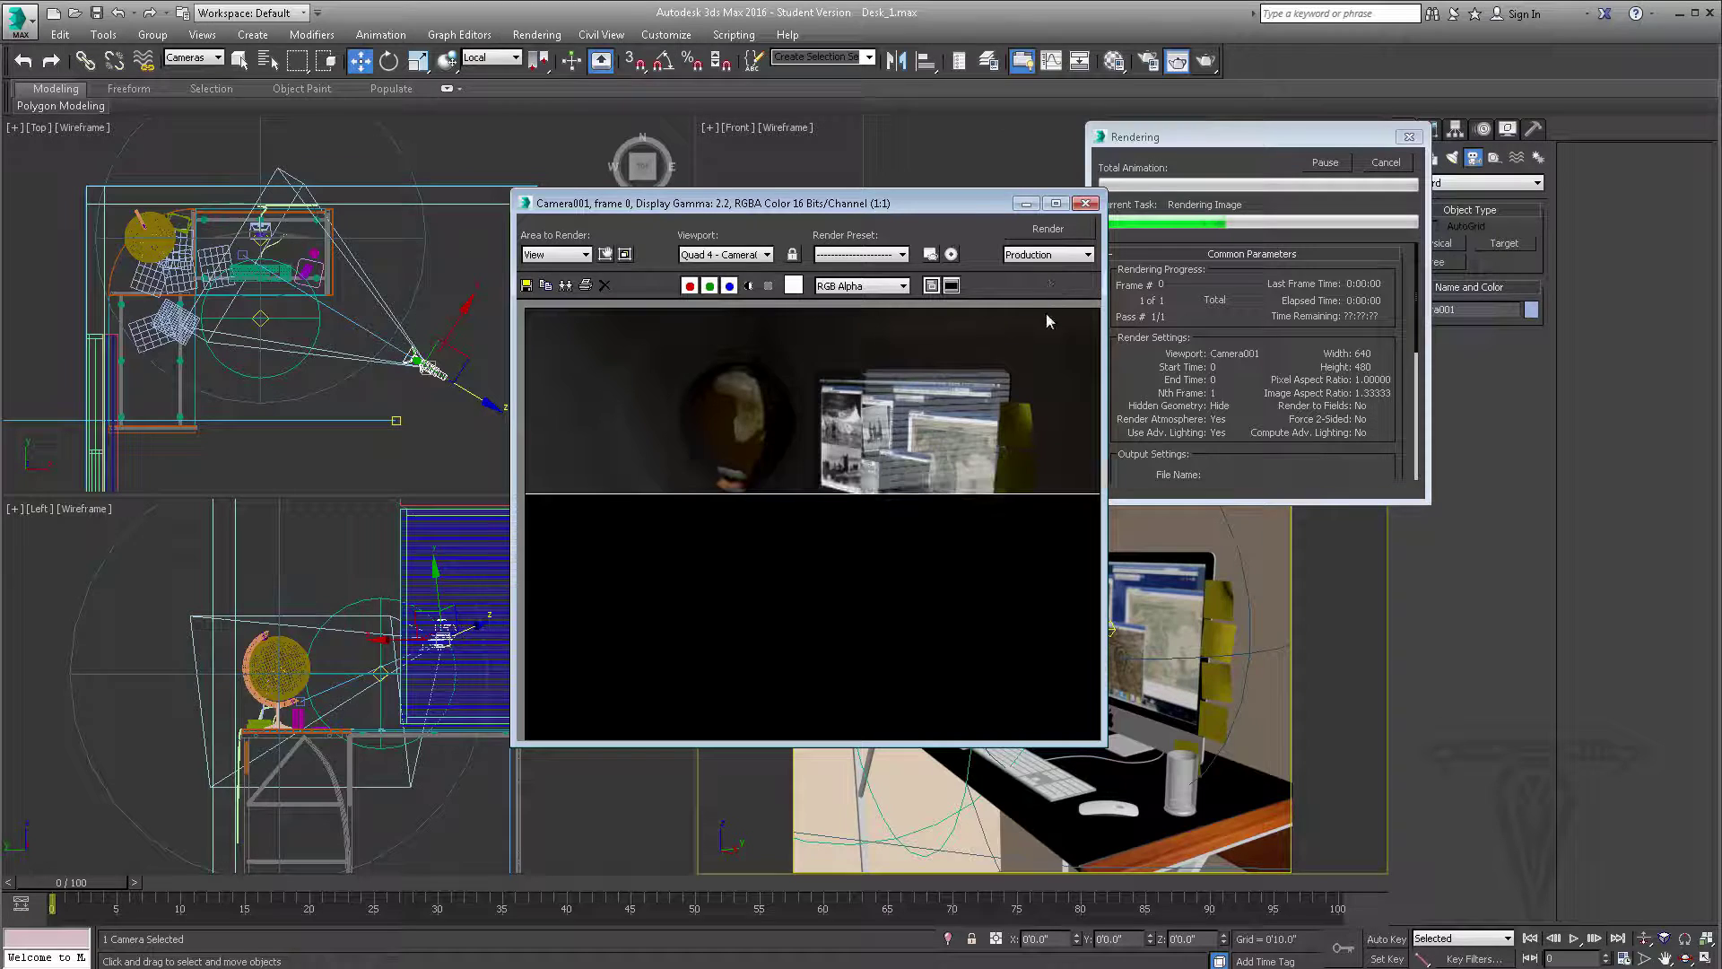
{"action": "left_click", "coordinate": [1391, 162]}
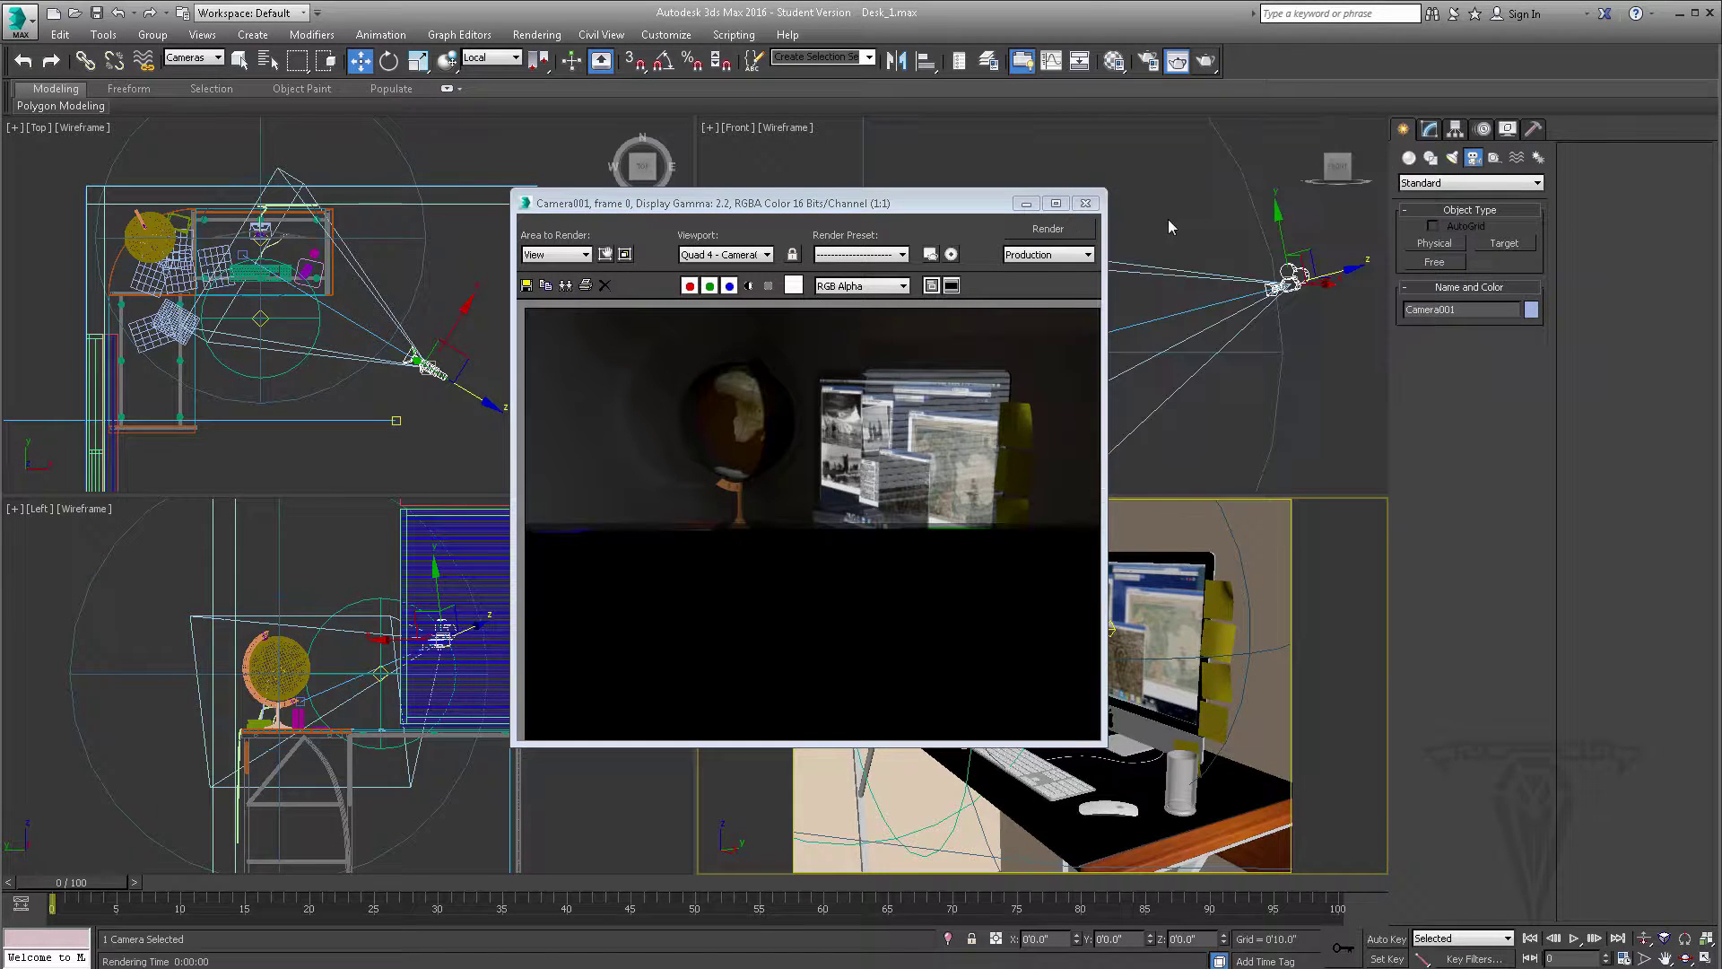
{"action": "left_click", "coordinate": [1090, 203]}
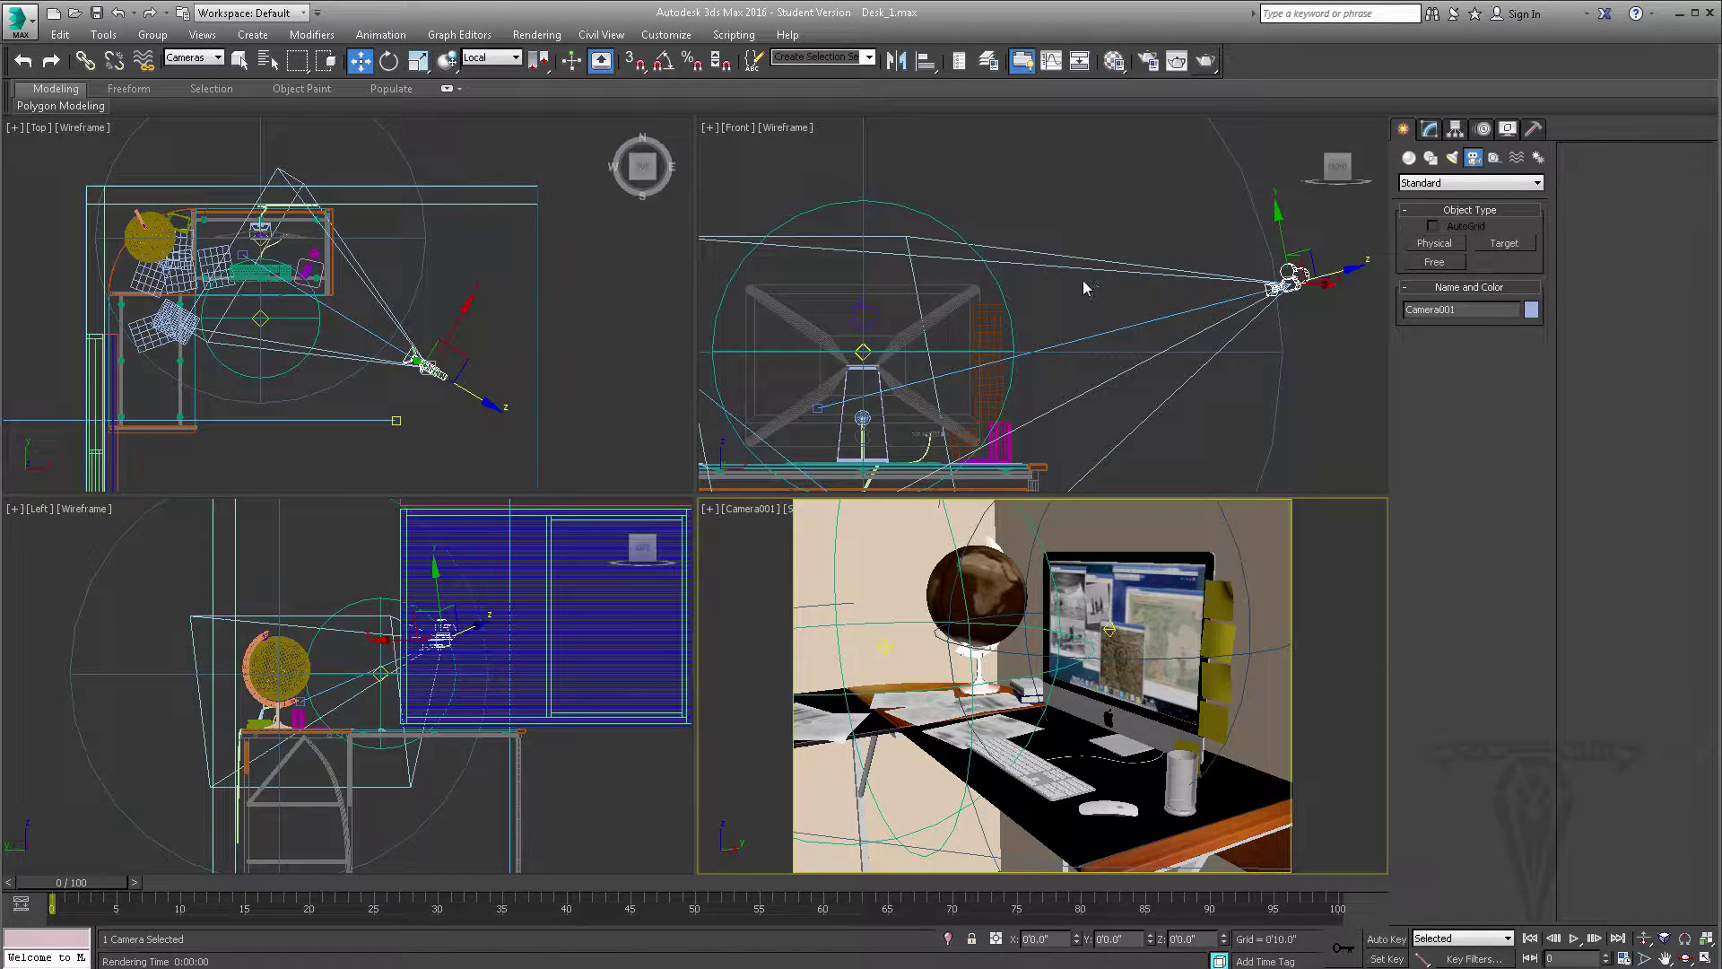
Step: Set the render output size to the HDTV (video) preset at 1920 by 1080
{"action": "left_click", "coordinate": [1150, 63]}
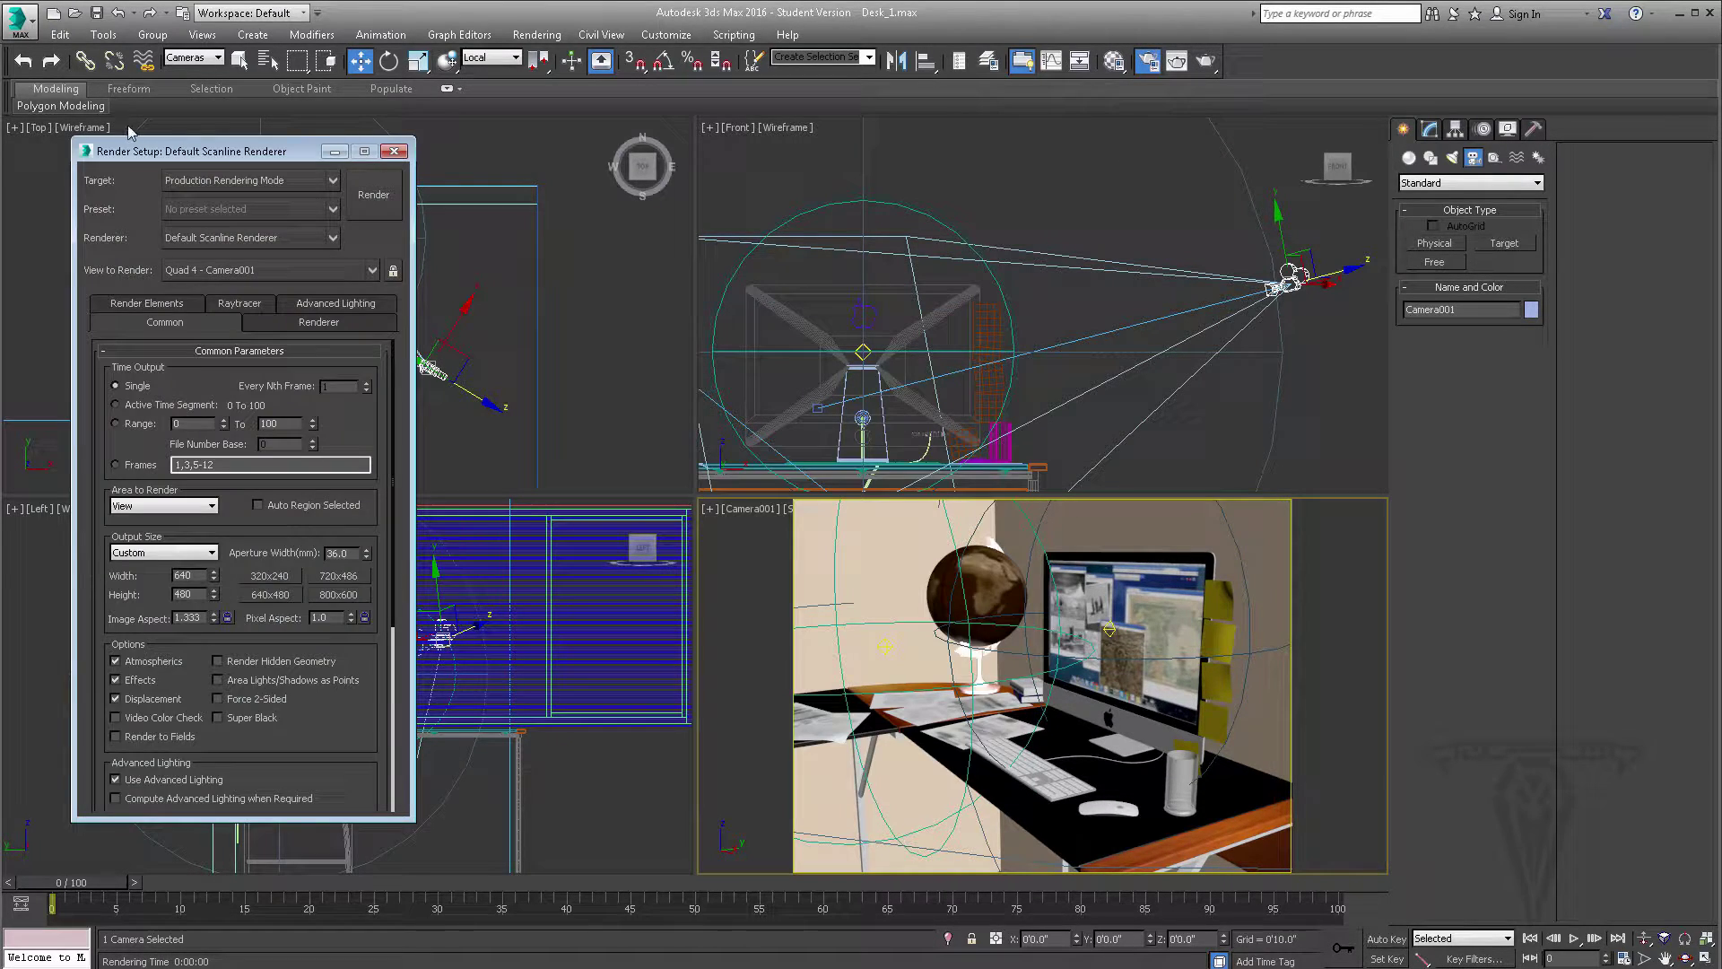
{"action": "left_click_drag", "start_coordinate": [218, 153], "coordinate": [247, 137]}
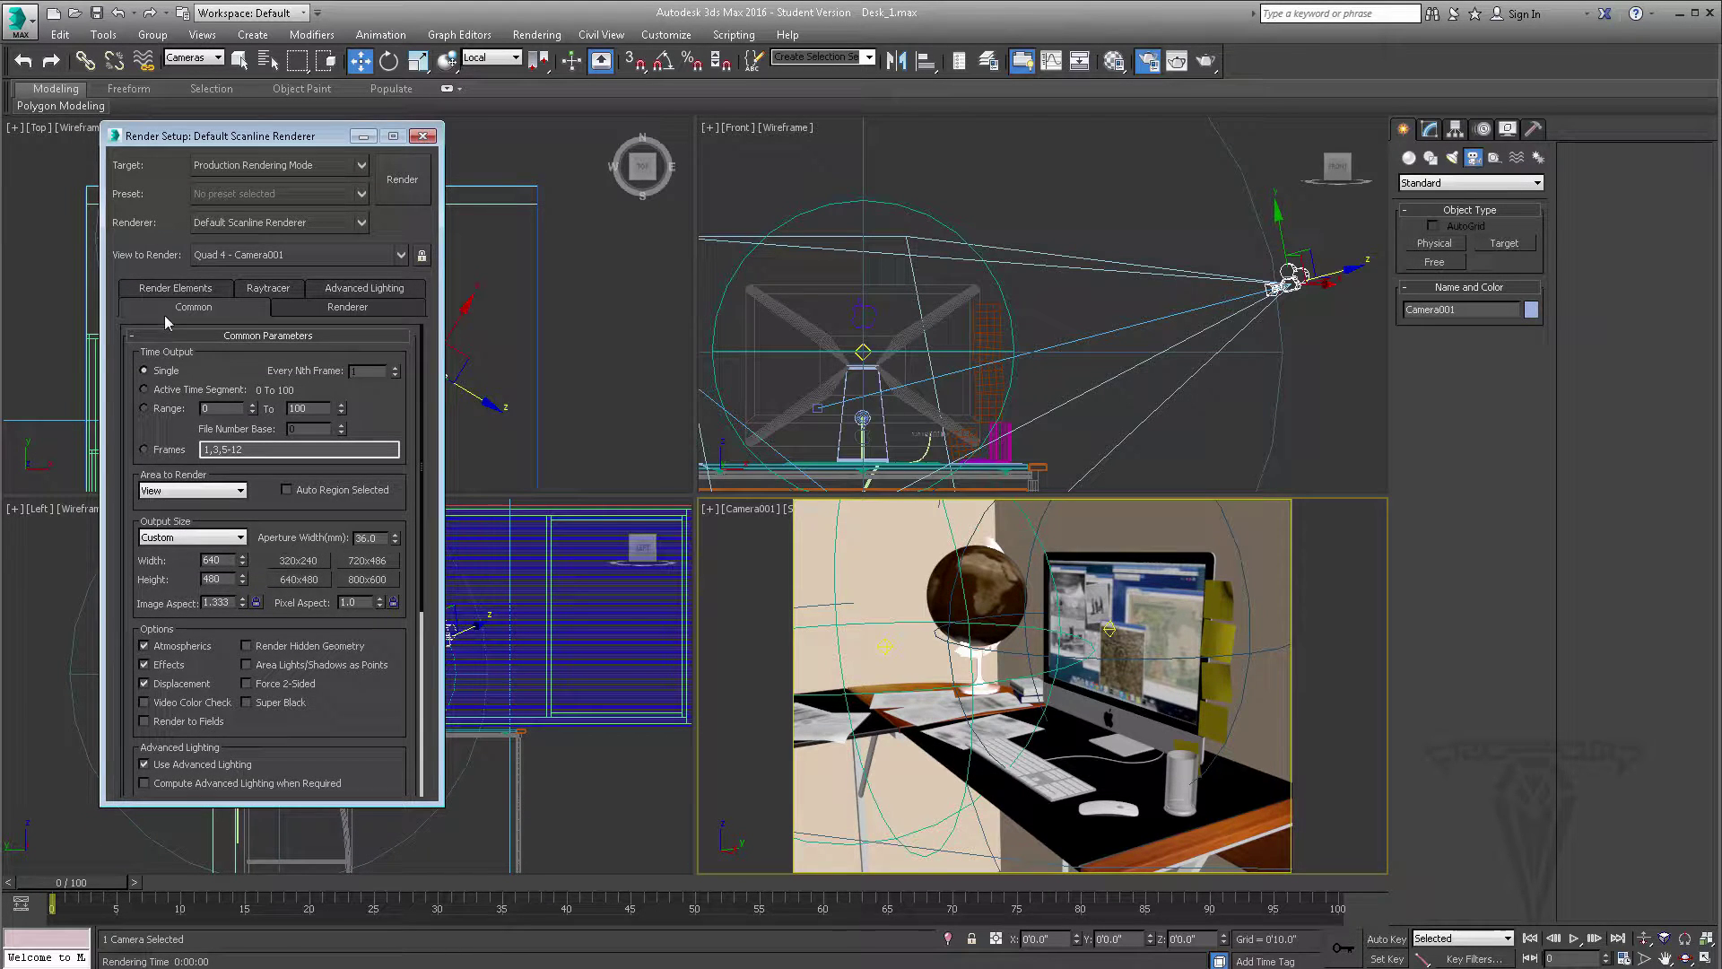
{"action": "left_click", "coordinate": [185, 537]}
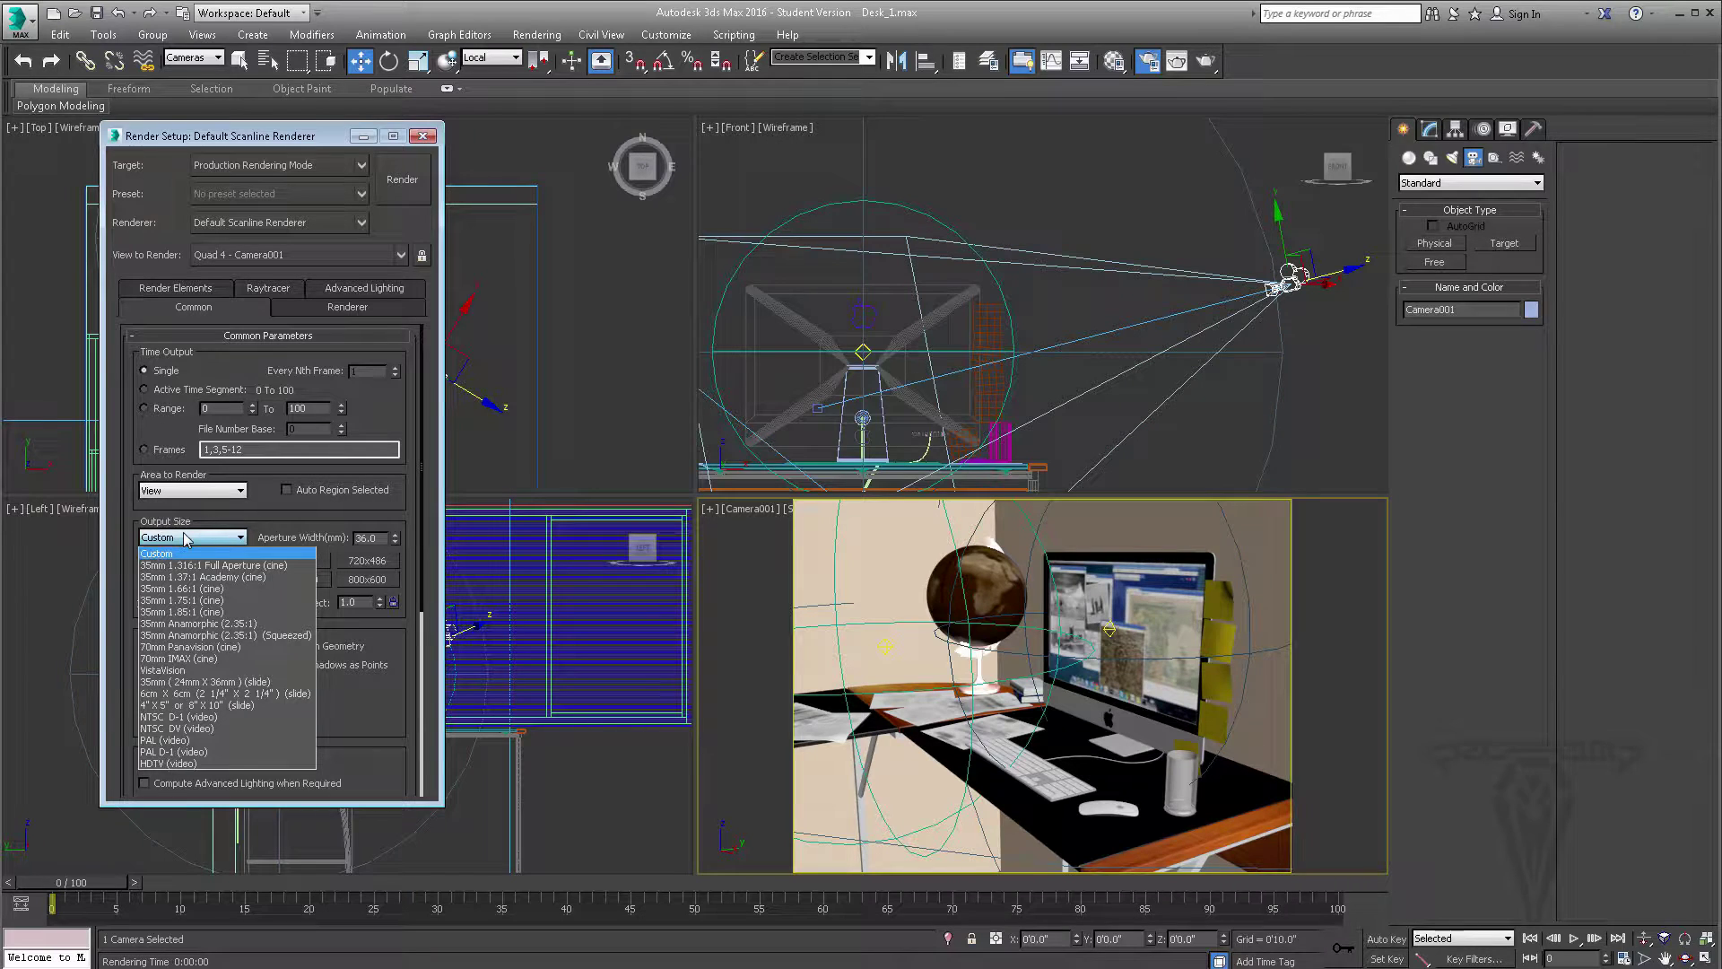
{"action": "left_click", "coordinate": [184, 763]}
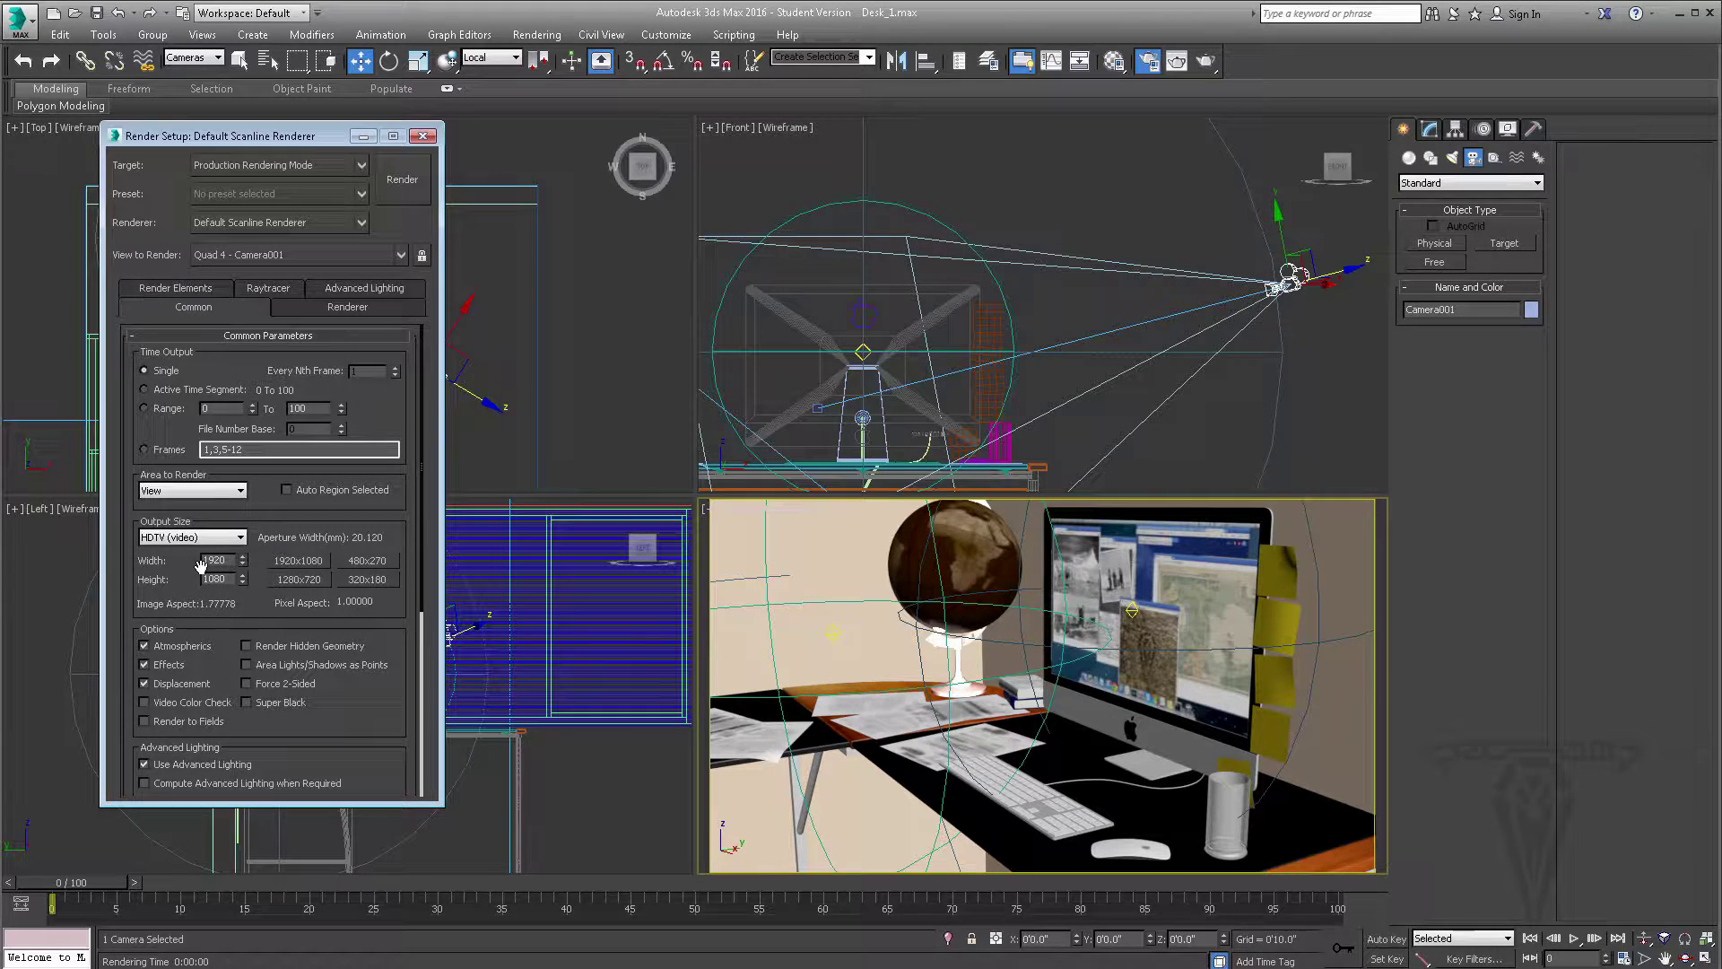
Step: Test-render the Camera001 view at HDTV size, inspect the partial image, then cancel the render and close the render setup
{"action": "left_click", "coordinate": [1208, 61]}
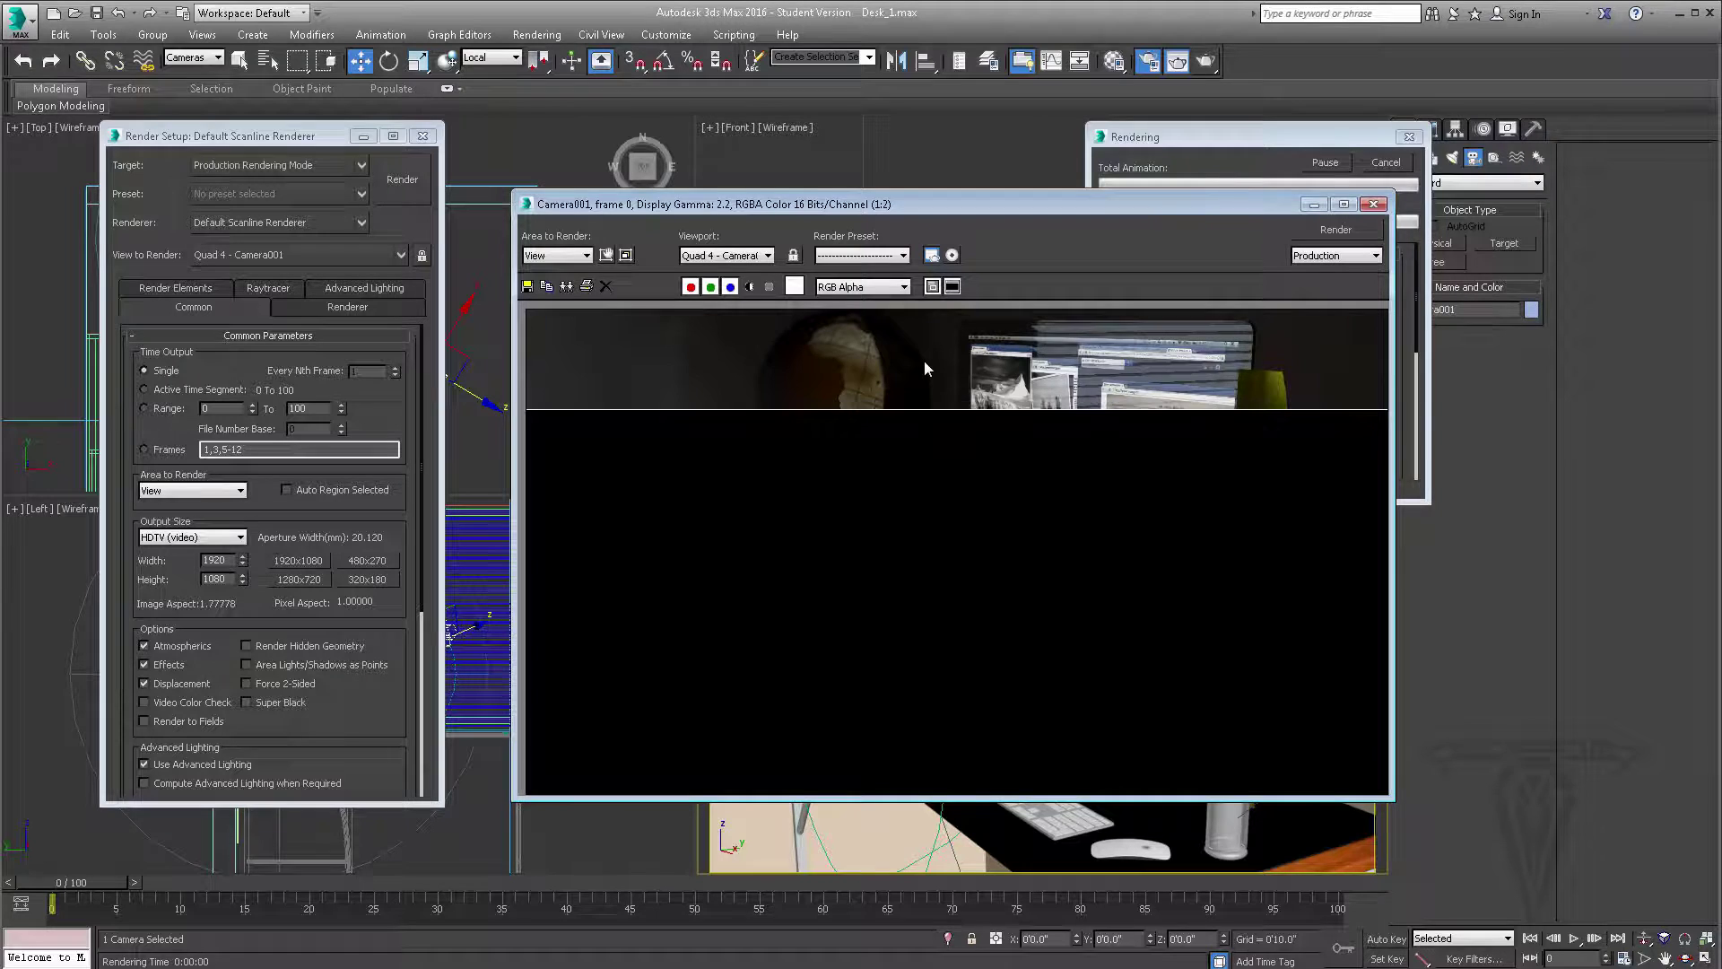
{"action": "scroll", "coordinate": [924, 361], "scroll_direction": "up", "scroll_amount": 1}
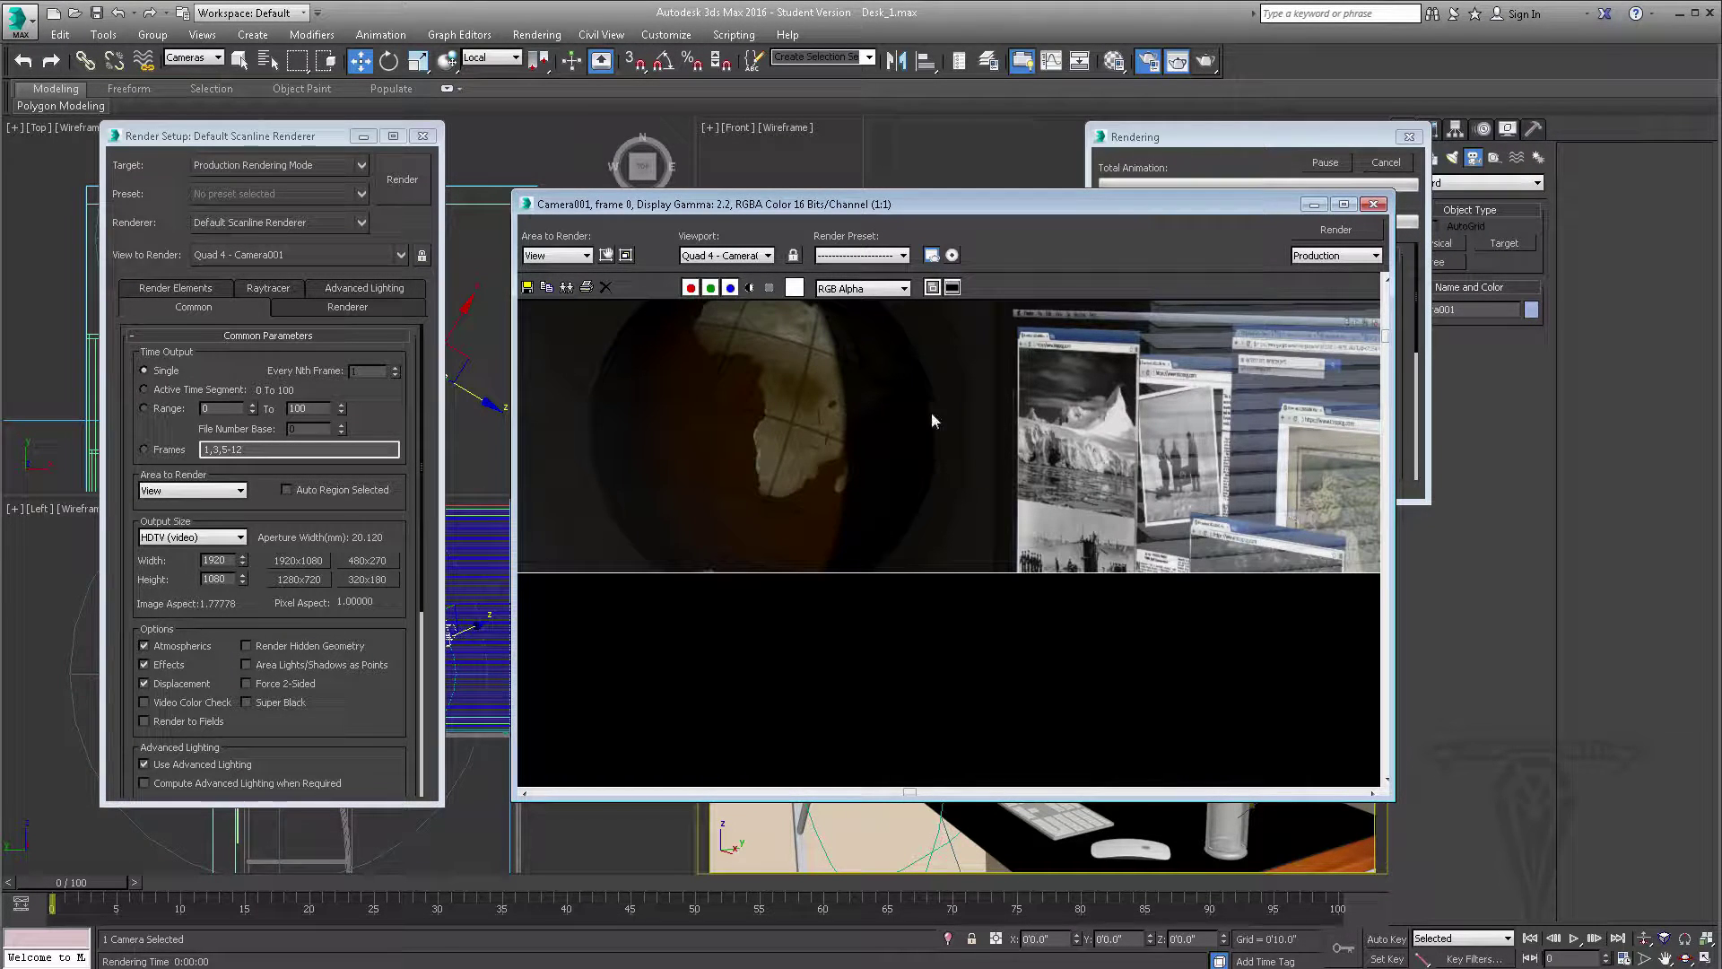
{"action": "scroll", "coordinate": [961, 434], "scroll_direction": "down", "scroll_amount": 1}
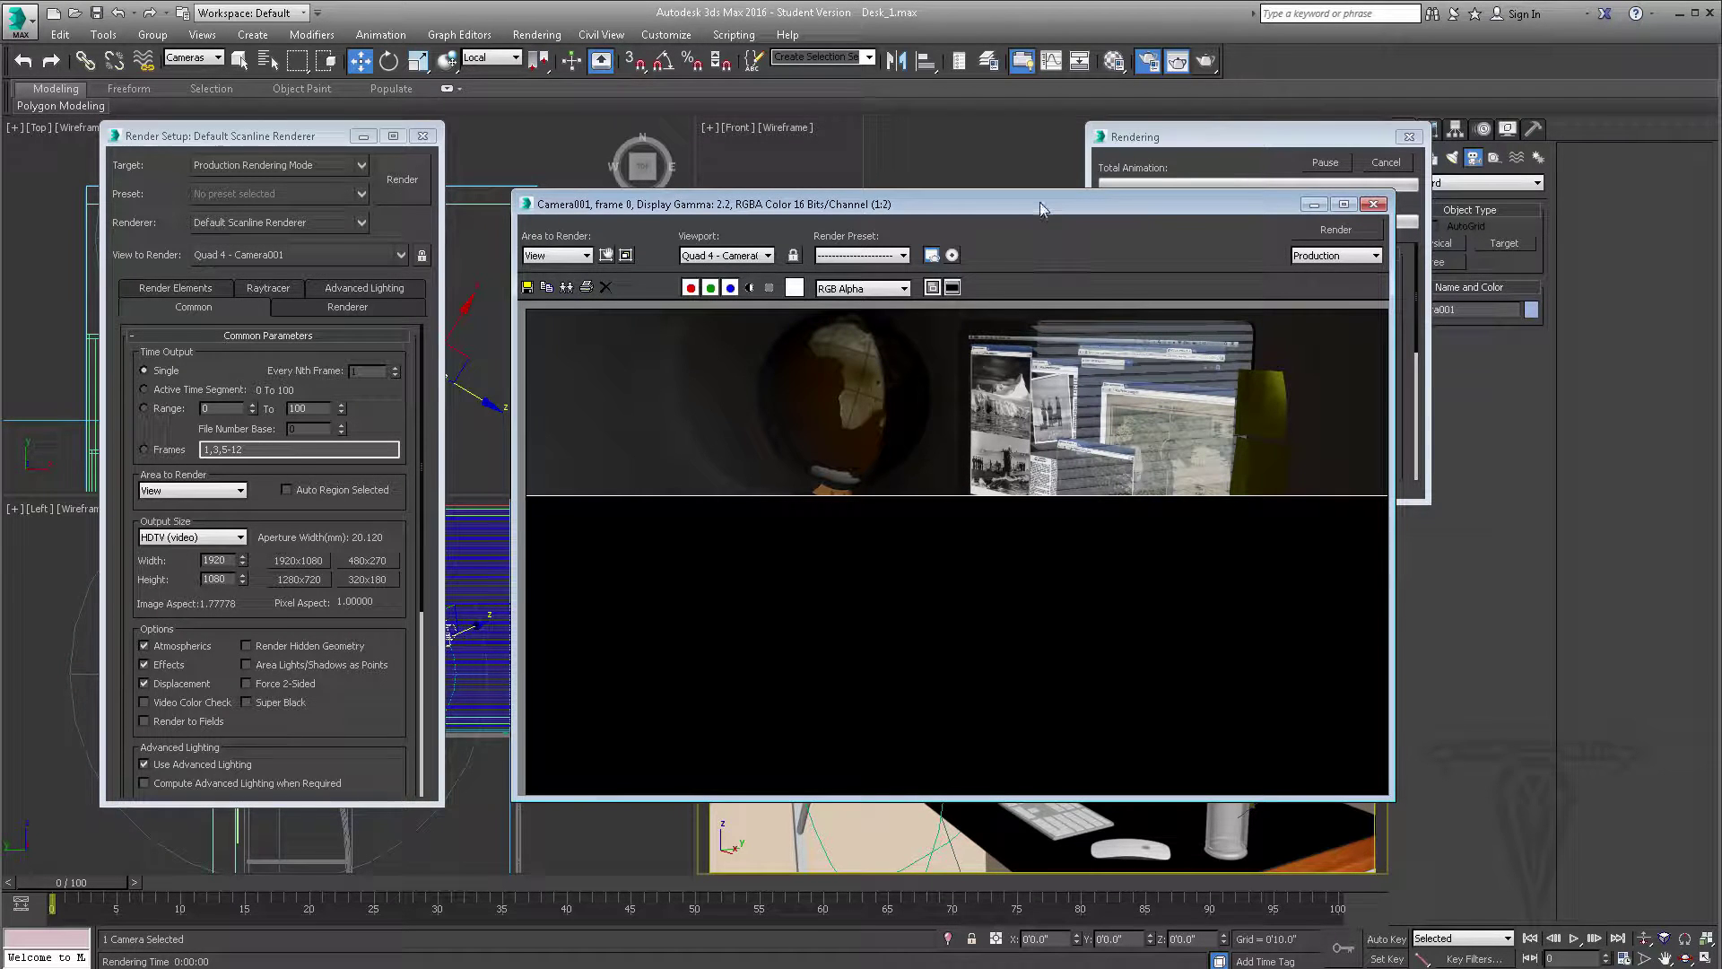
{"action": "left_click_drag", "start_coordinate": [1041, 206], "coordinate": [1001, 184]}
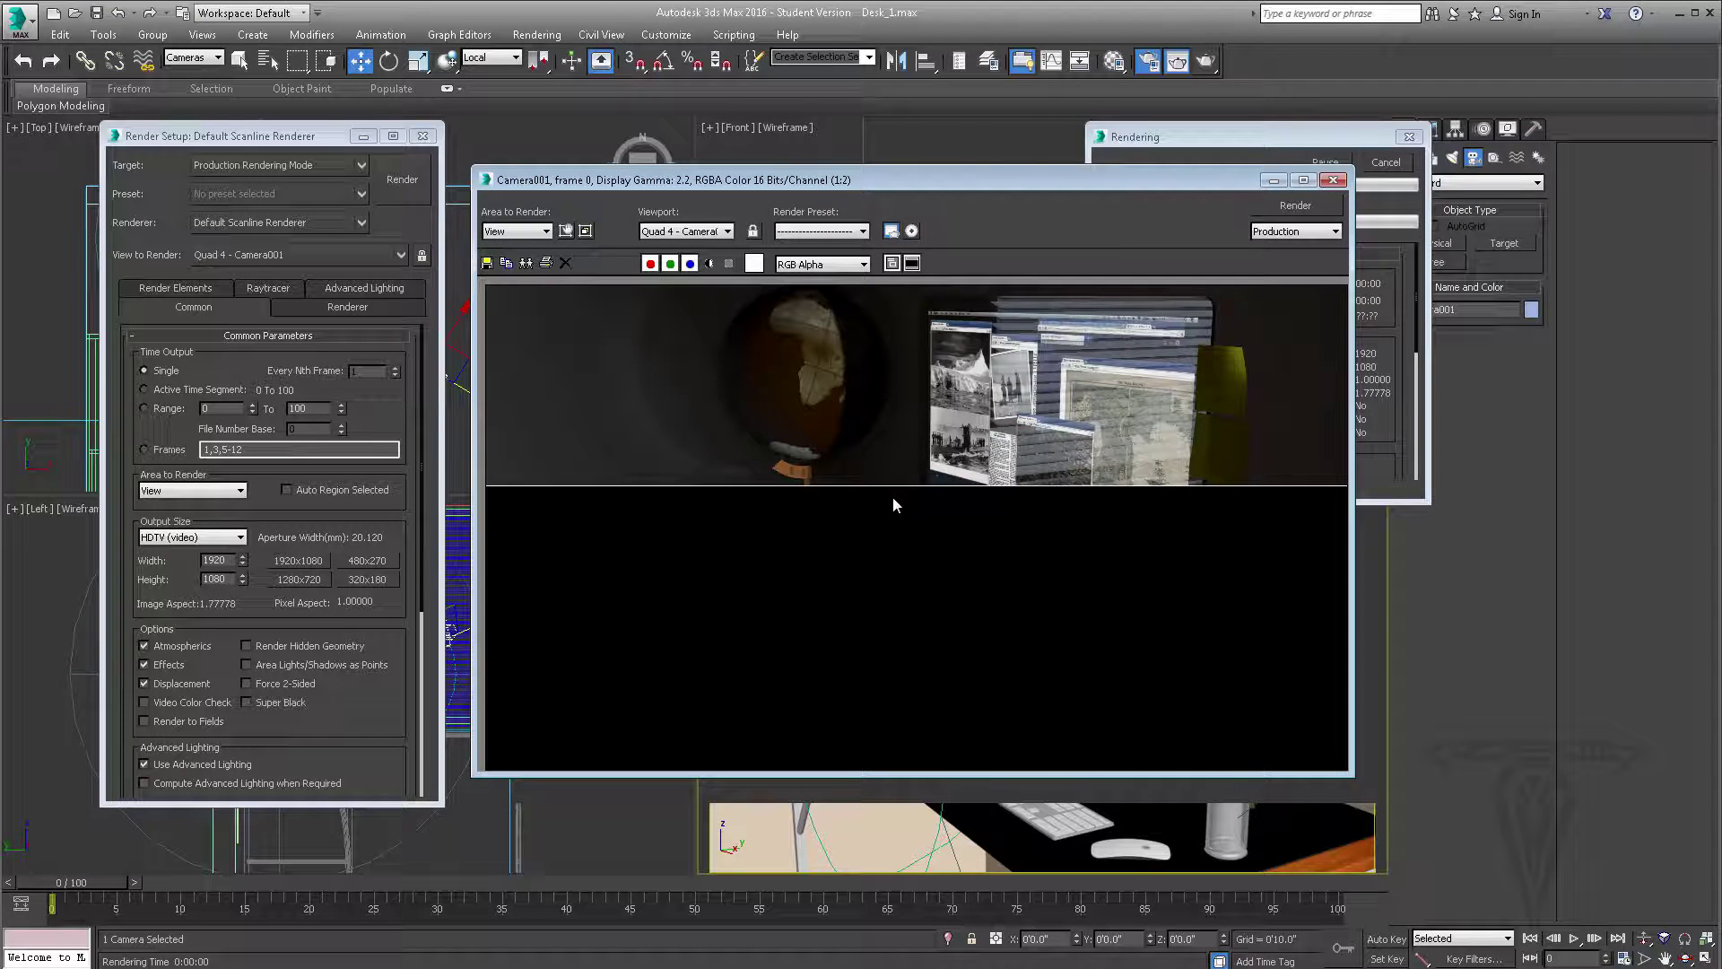
{"action": "left_click", "coordinate": [1357, 178]}
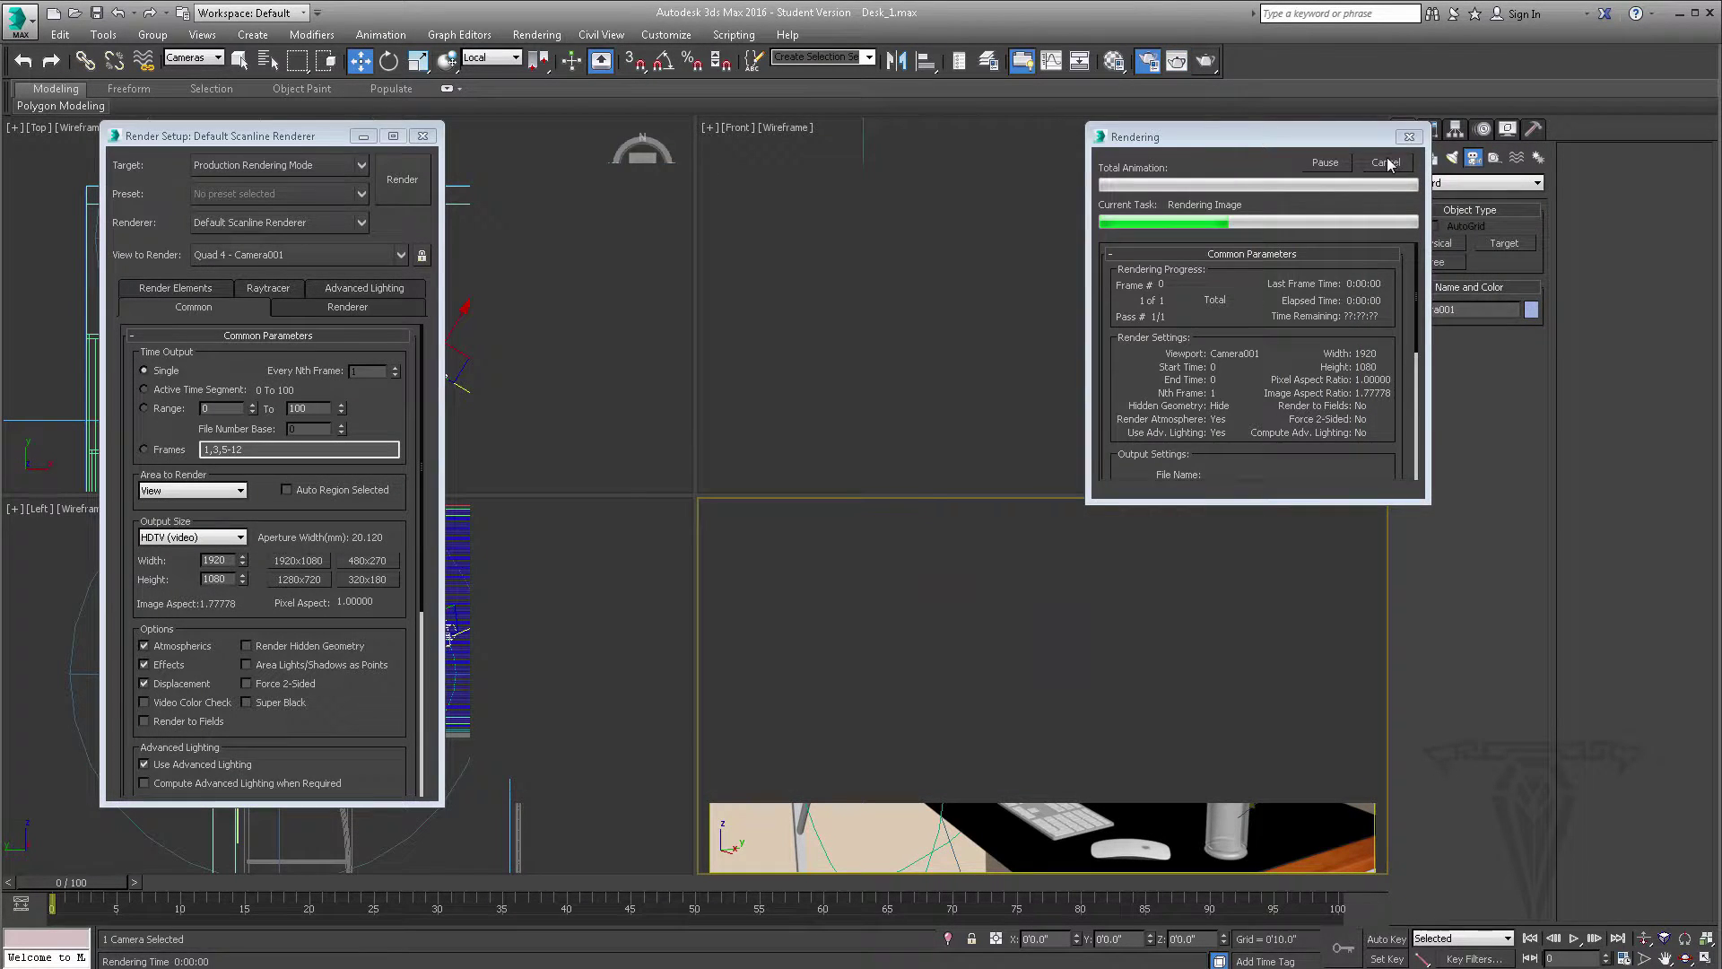
{"action": "left_click", "coordinate": [1385, 162]}
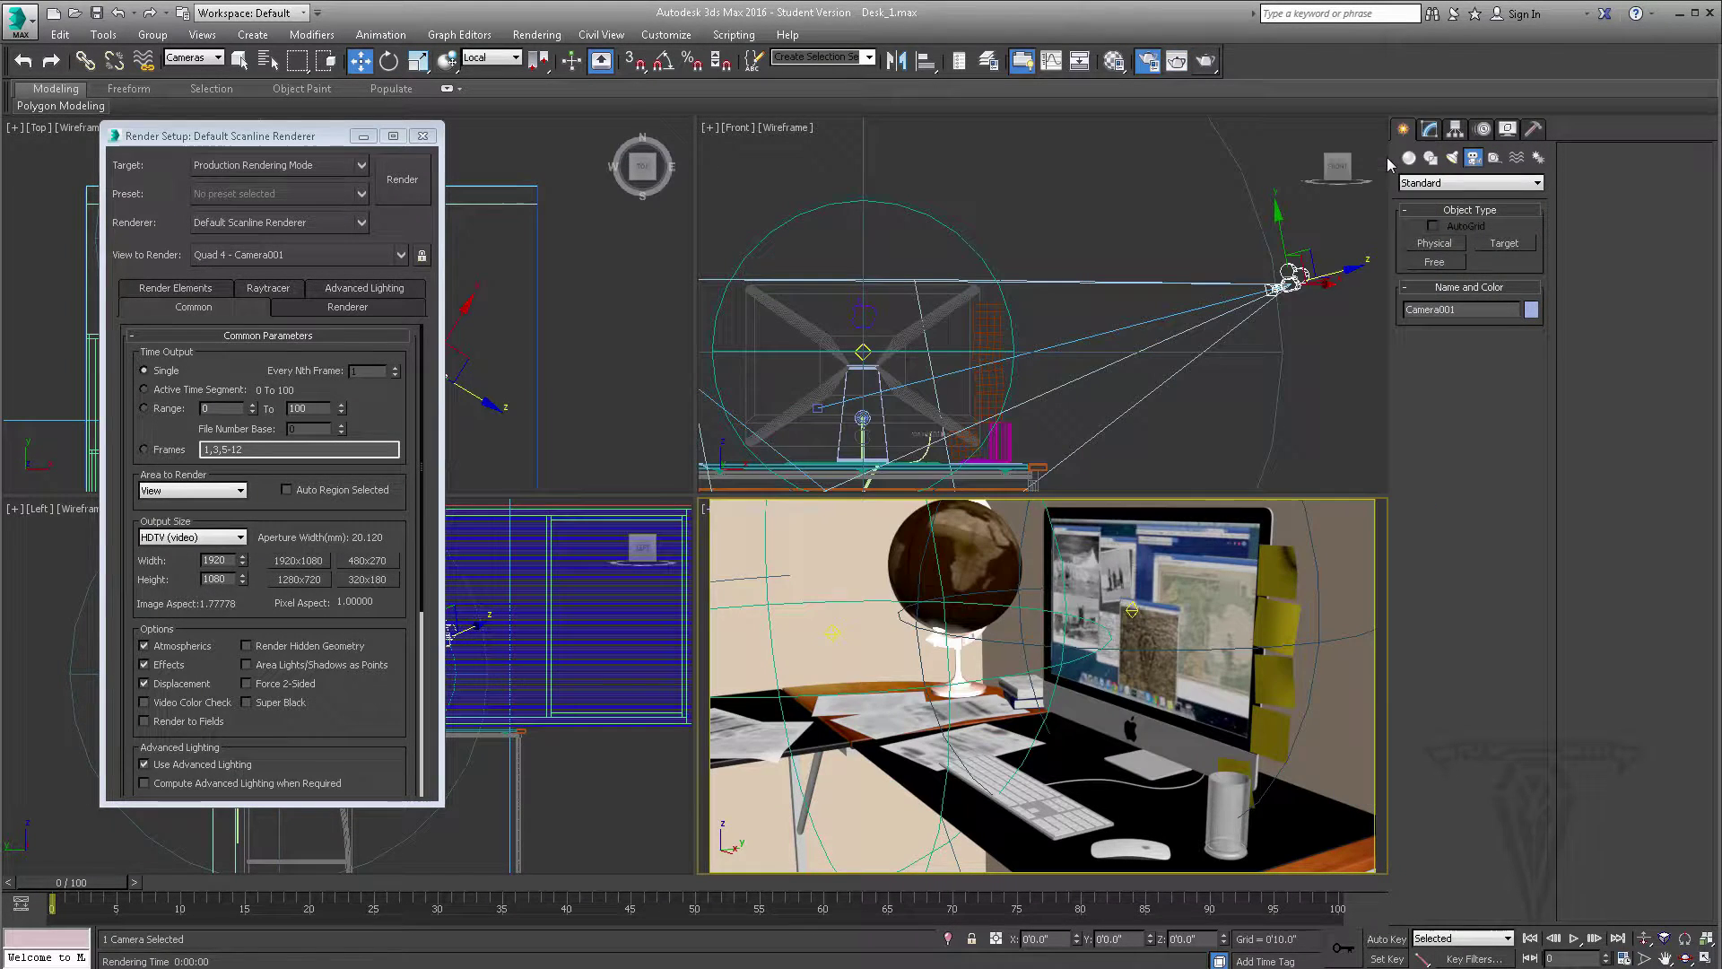
{"action": "left_click", "coordinate": [422, 137]}
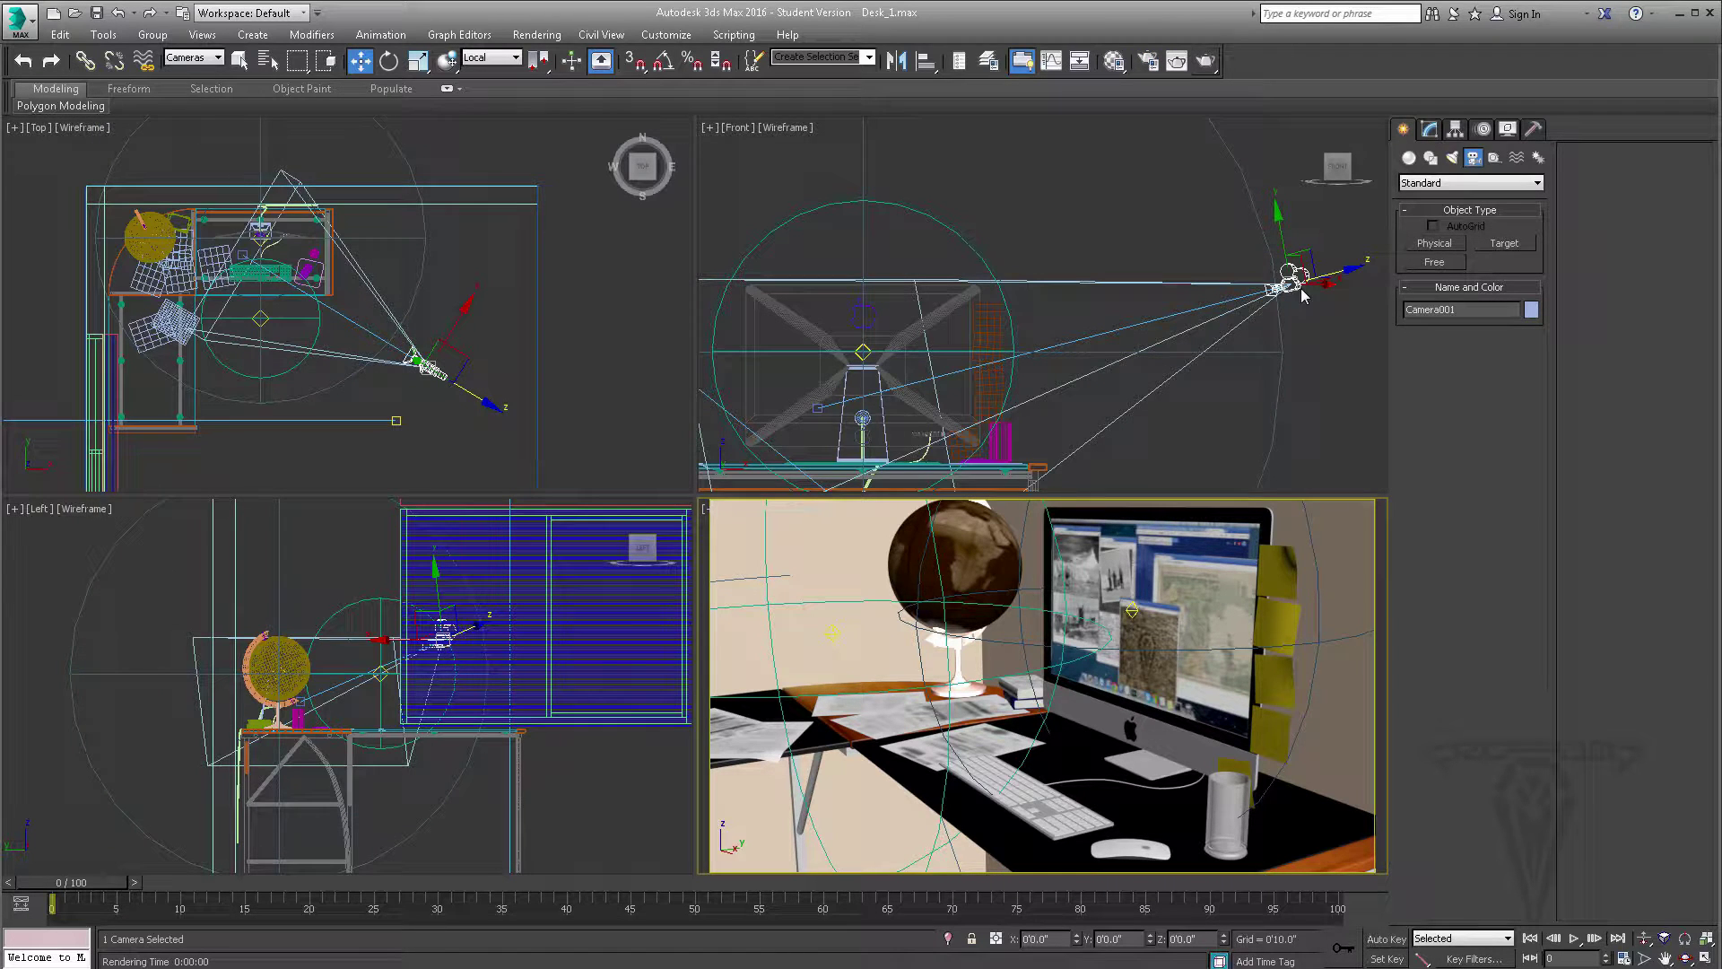
Step: Turn on Auto Key and set the animation's end time to frame 120
{"action": "left_click", "coordinate": [1385, 939]}
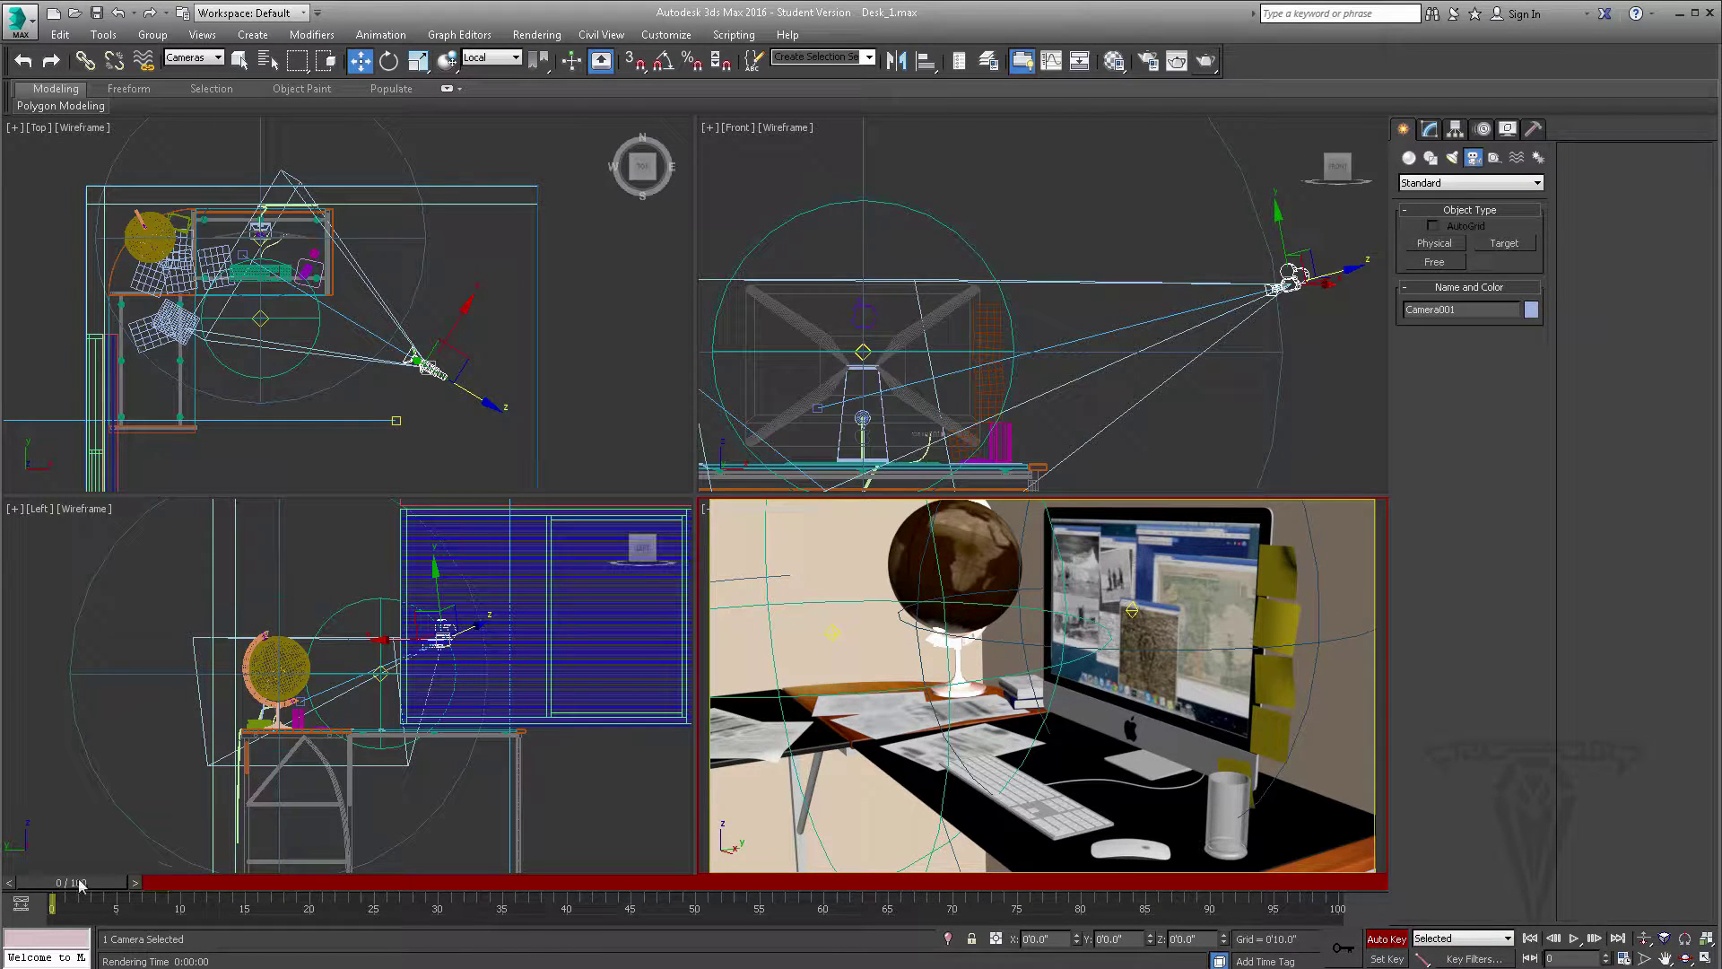
{"action": "left_click_drag", "start_coordinate": [83, 883], "coordinate": [141, 888]}
{"action": "key", "text": "Home"}
{"action": "key", "text": "w"}
{"action": "left_click", "coordinate": [1623, 958]}
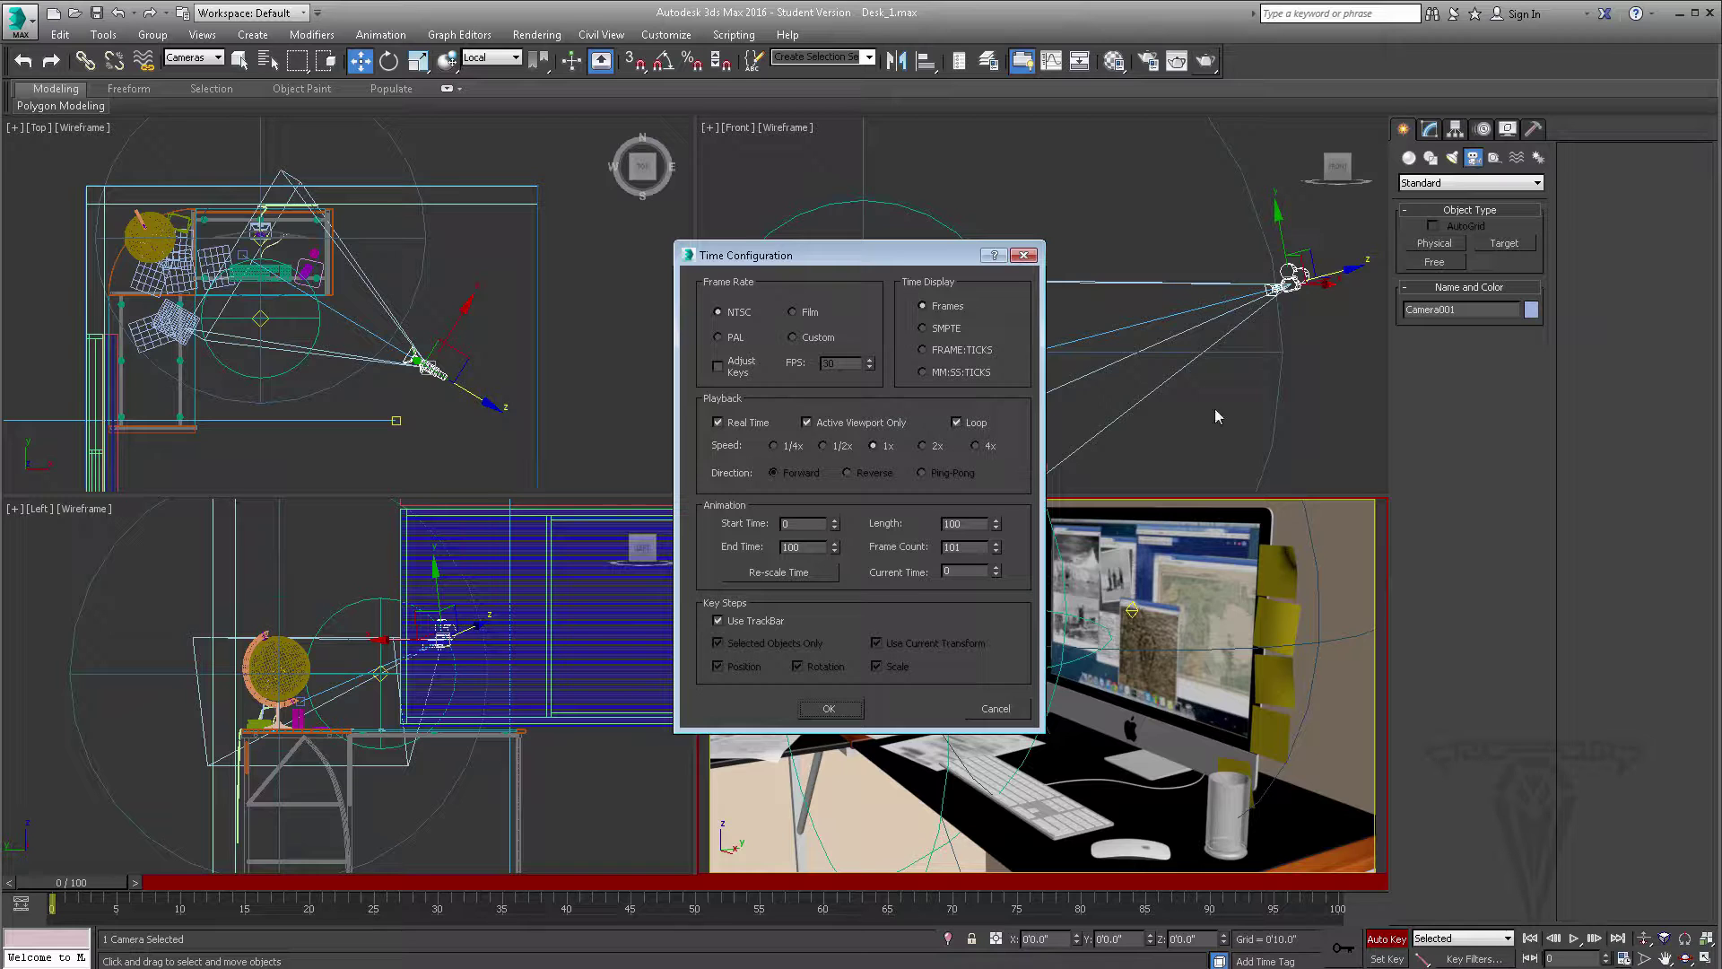
{"action": "left_click", "coordinate": [1025, 256]}
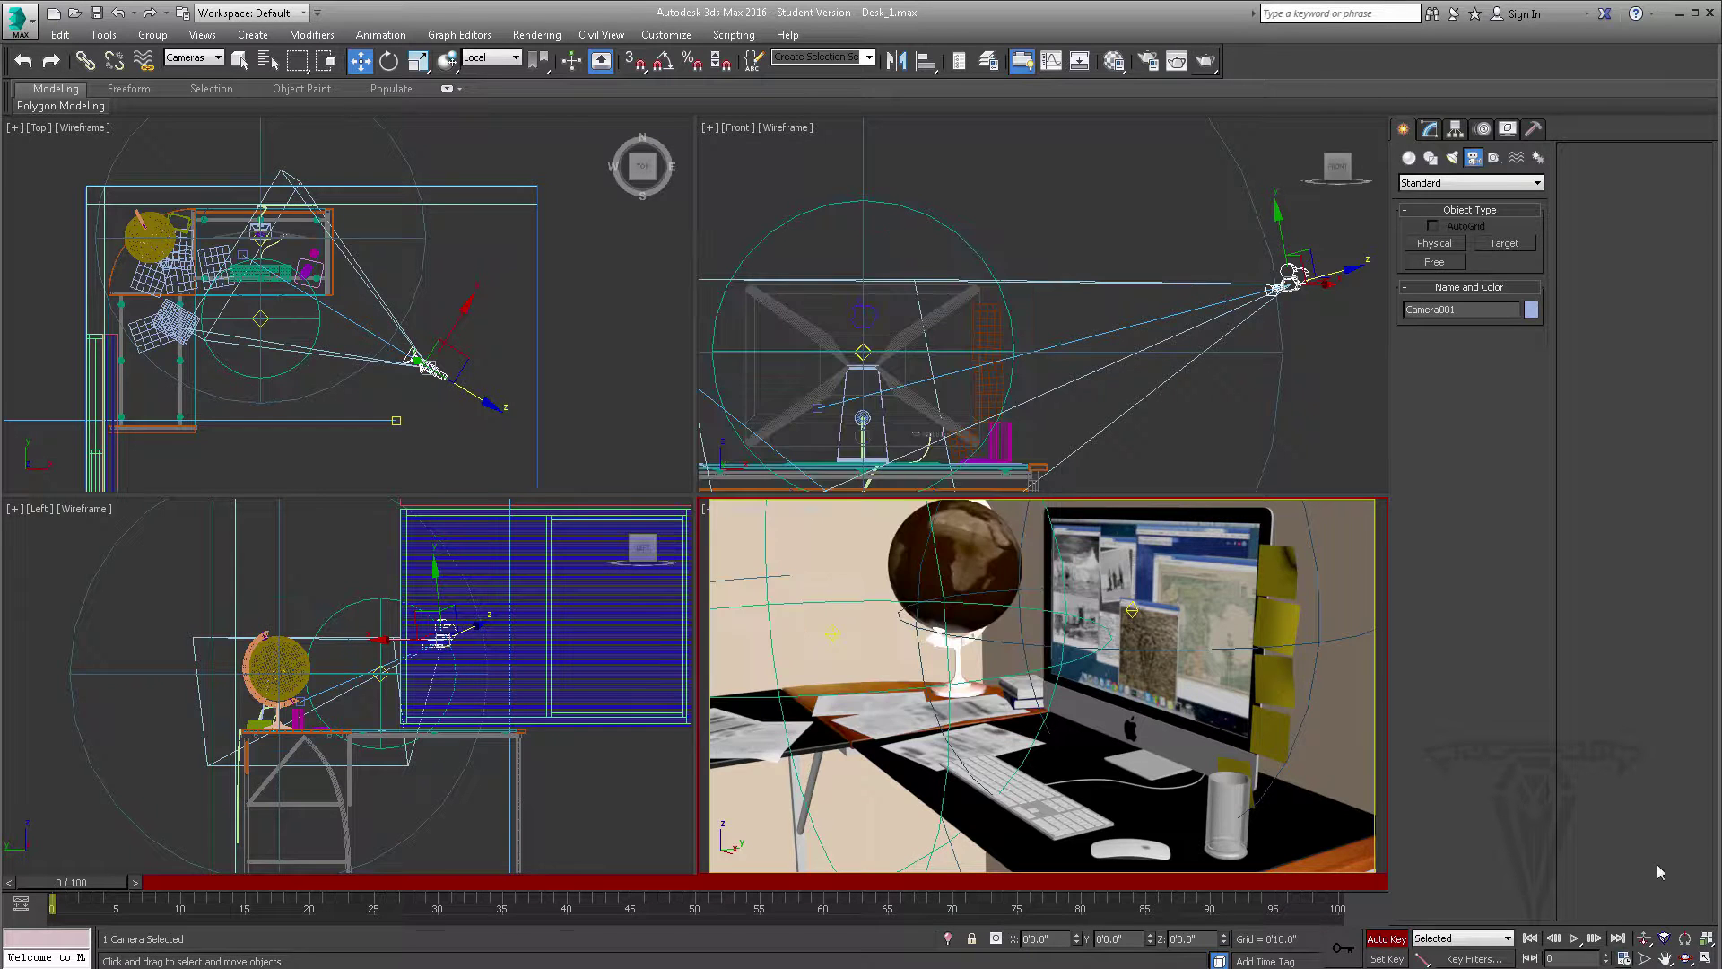
{"action": "left_click", "coordinate": [1624, 958]}
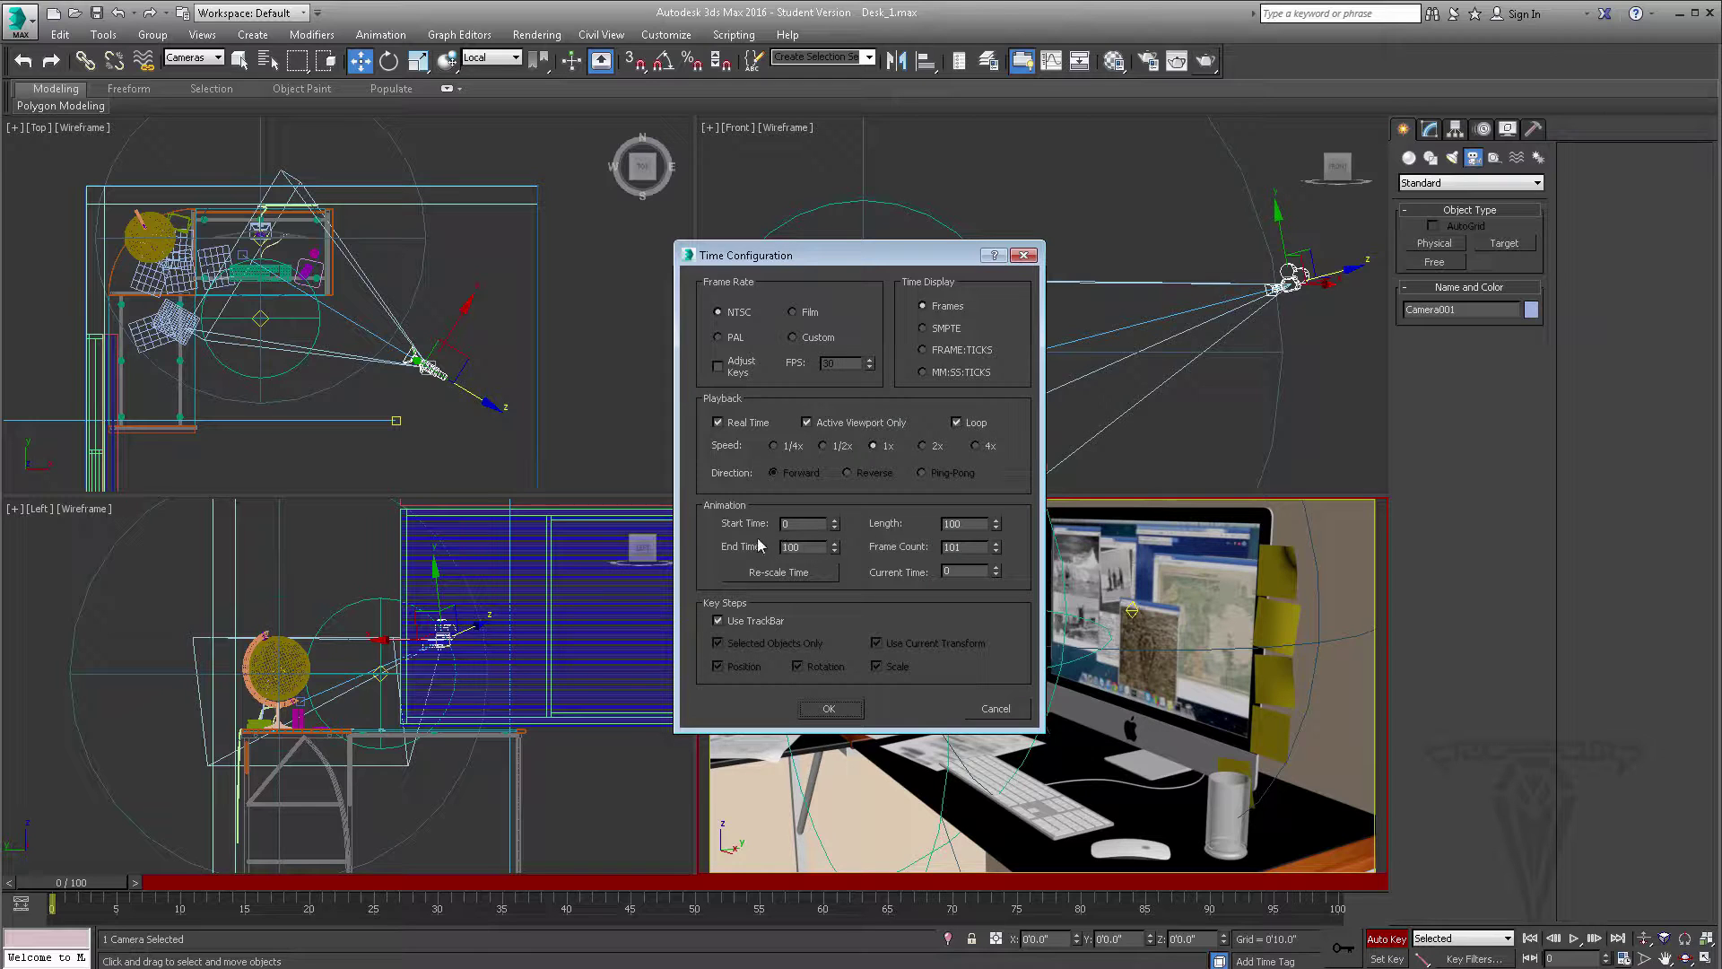
{"action": "left_click_drag", "start_coordinate": [821, 549], "coordinate": [744, 548]}
{"action": "key", "text": "Return"}
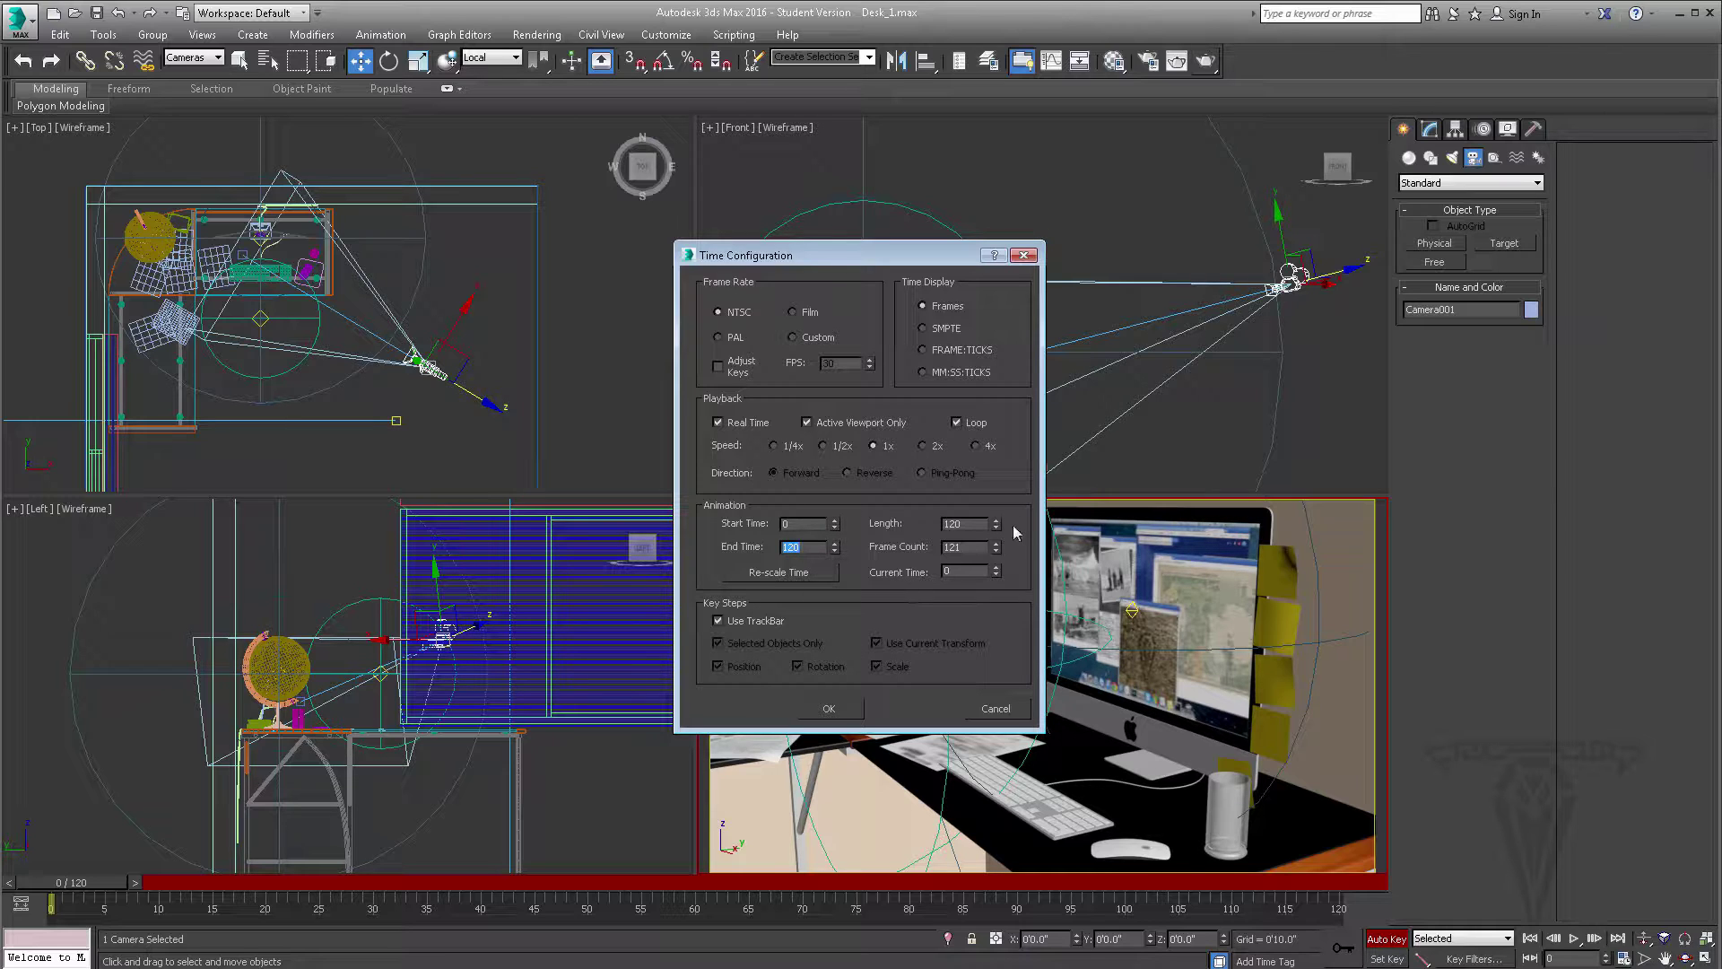
{"action": "left_click", "coordinate": [843, 708]}
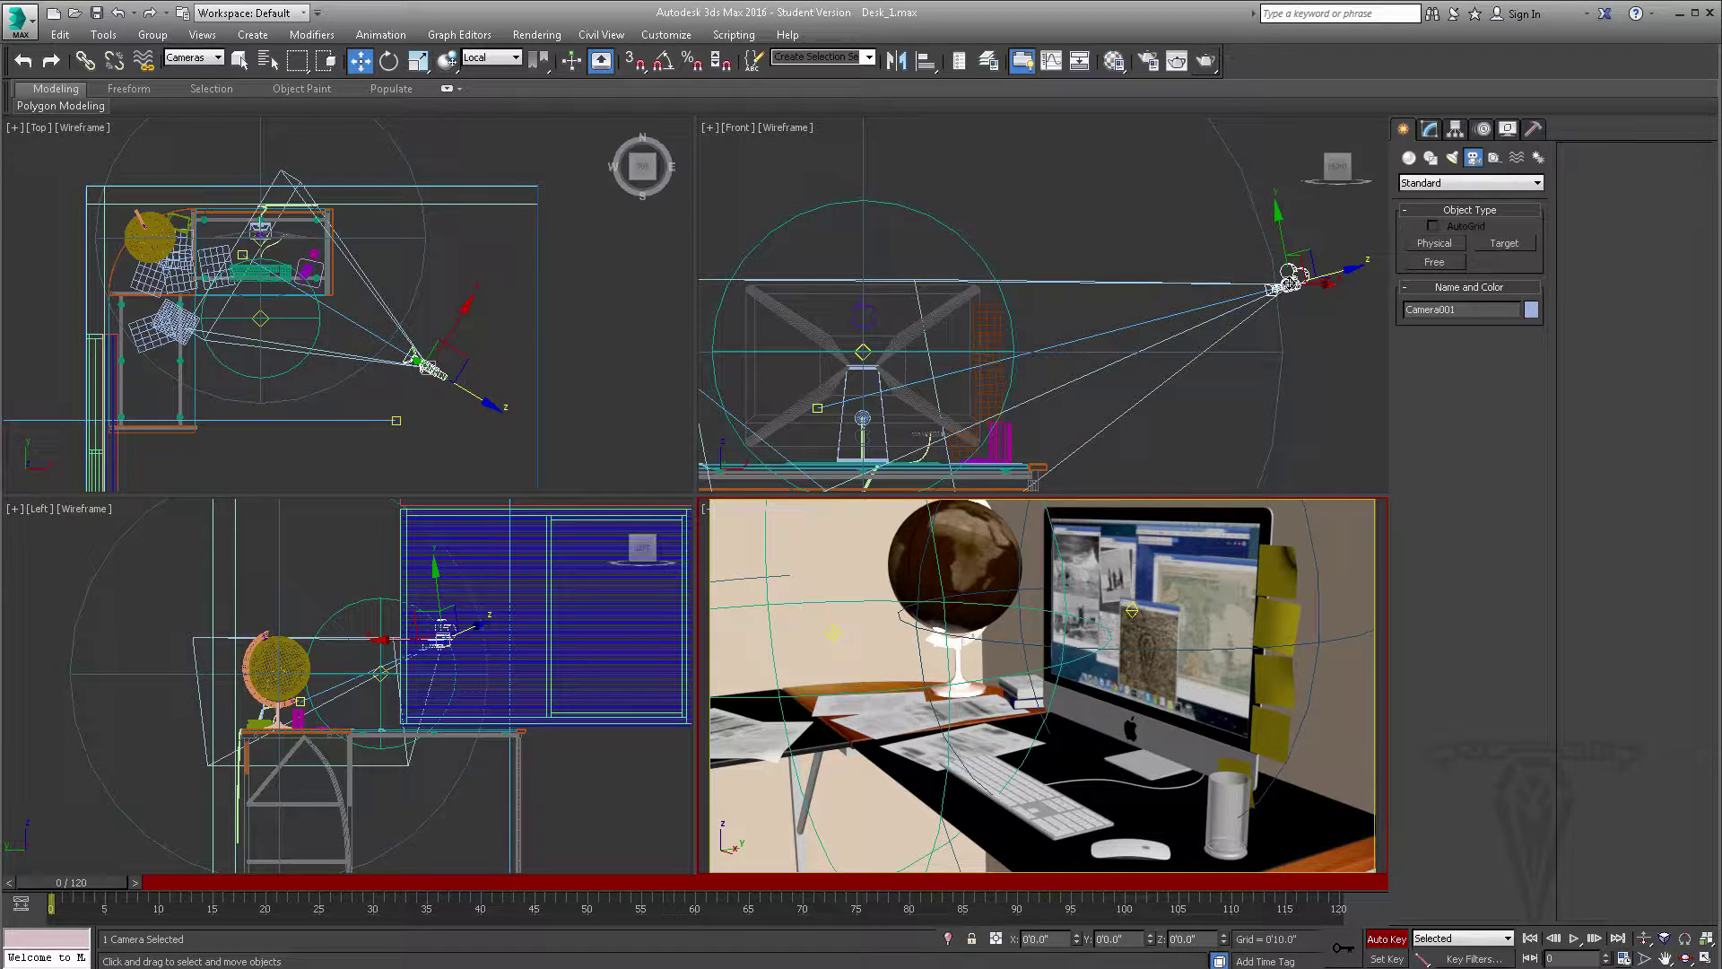
Step: At frame 120, move the camera body around to the front of the desk, raise it slightly and bring it closer to the monitor
{"action": "left_click", "coordinate": [1291, 280]}
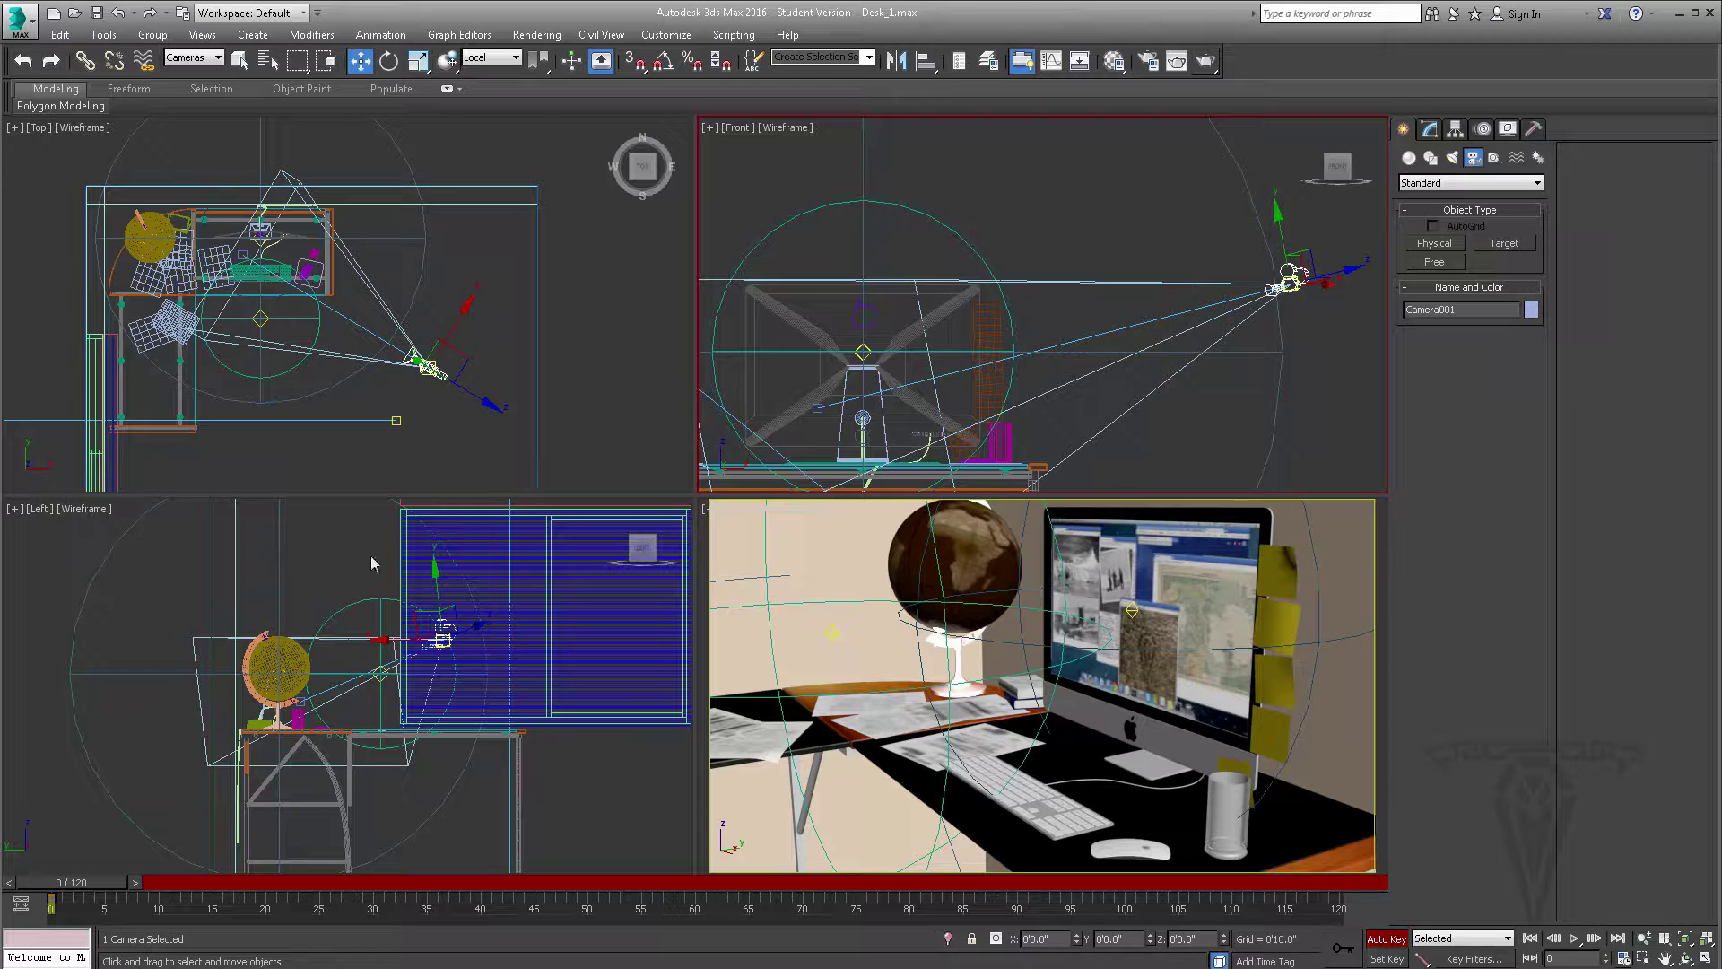
{"action": "left_click_drag", "start_coordinate": [79, 888], "coordinate": [1337, 897]}
{"action": "key", "text": "w"}
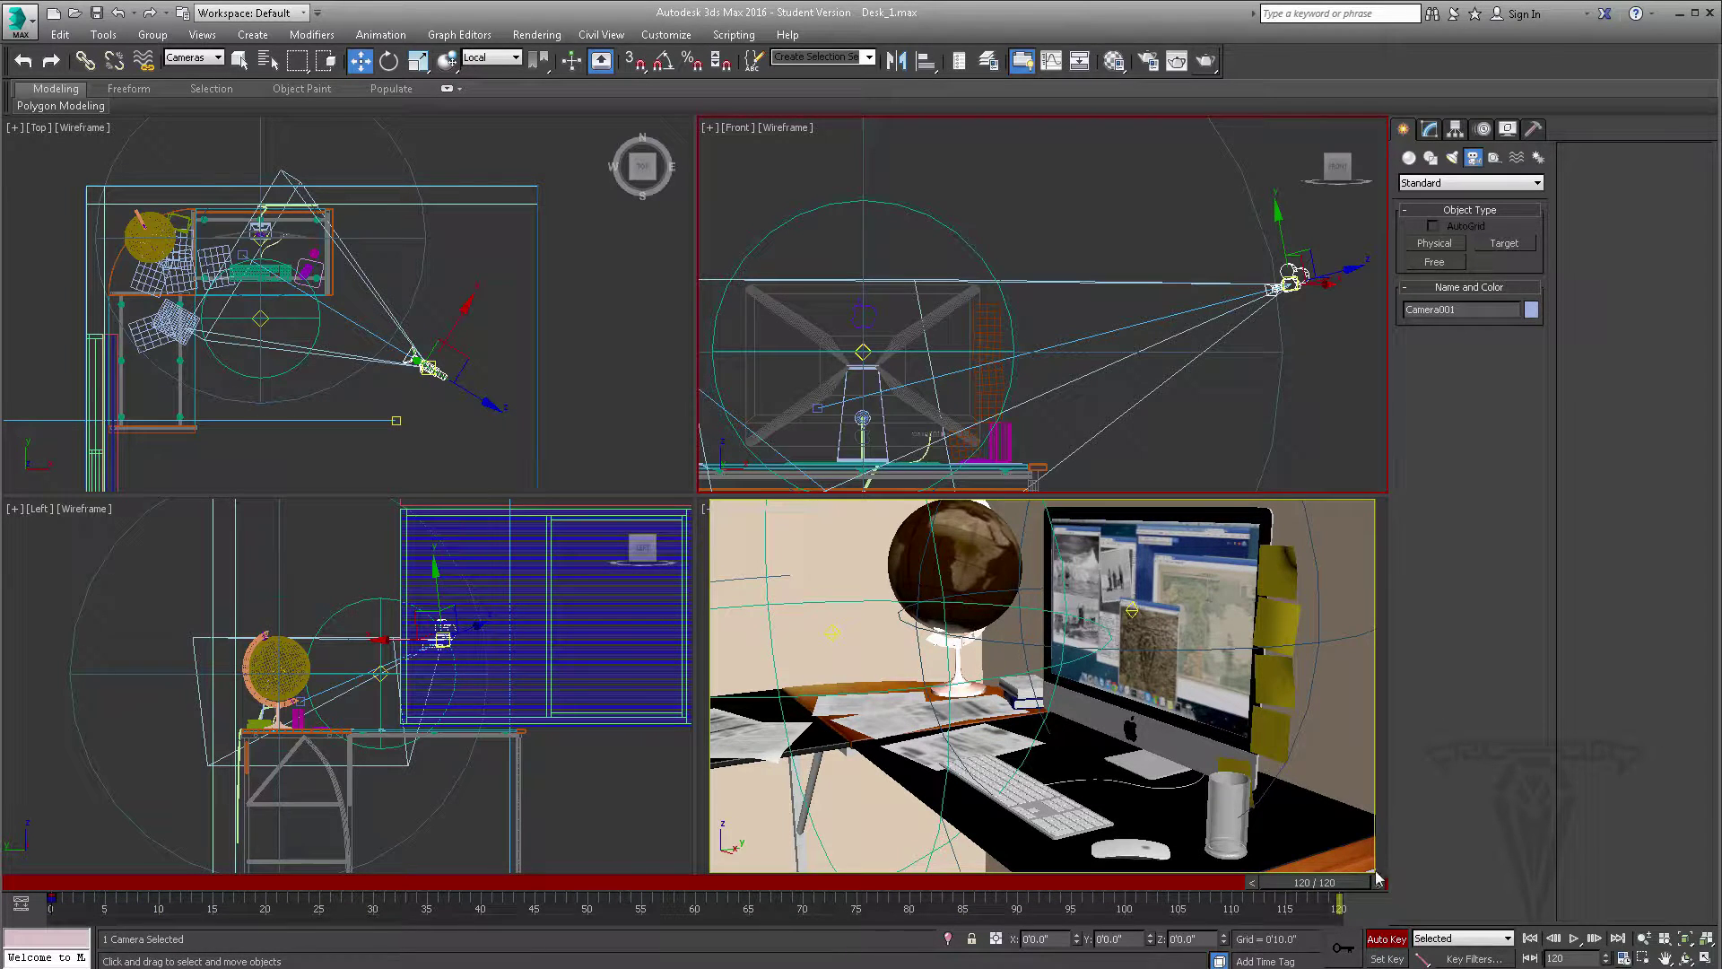
{"action": "left_click_drag", "start_coordinate": [461, 365], "coordinate": [333, 421]}
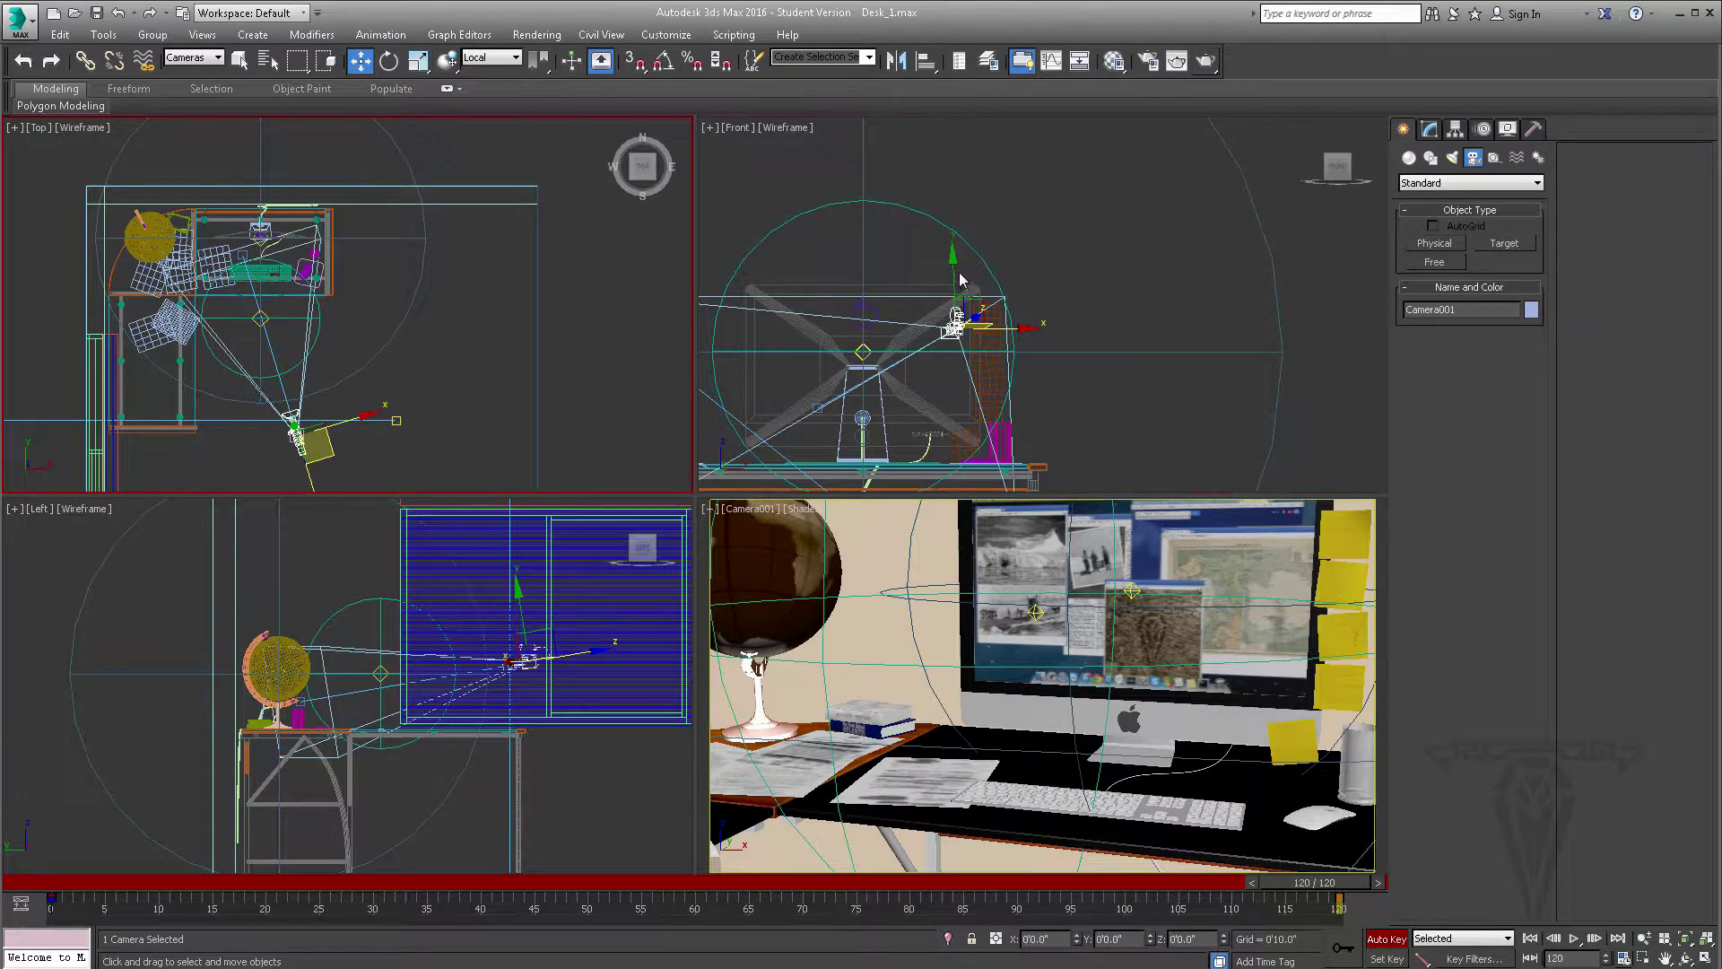
{"action": "left_click_drag", "start_coordinate": [953, 271], "coordinate": [948, 255]}
{"action": "left_click_drag", "start_coordinate": [1008, 316], "coordinate": [984, 314]}
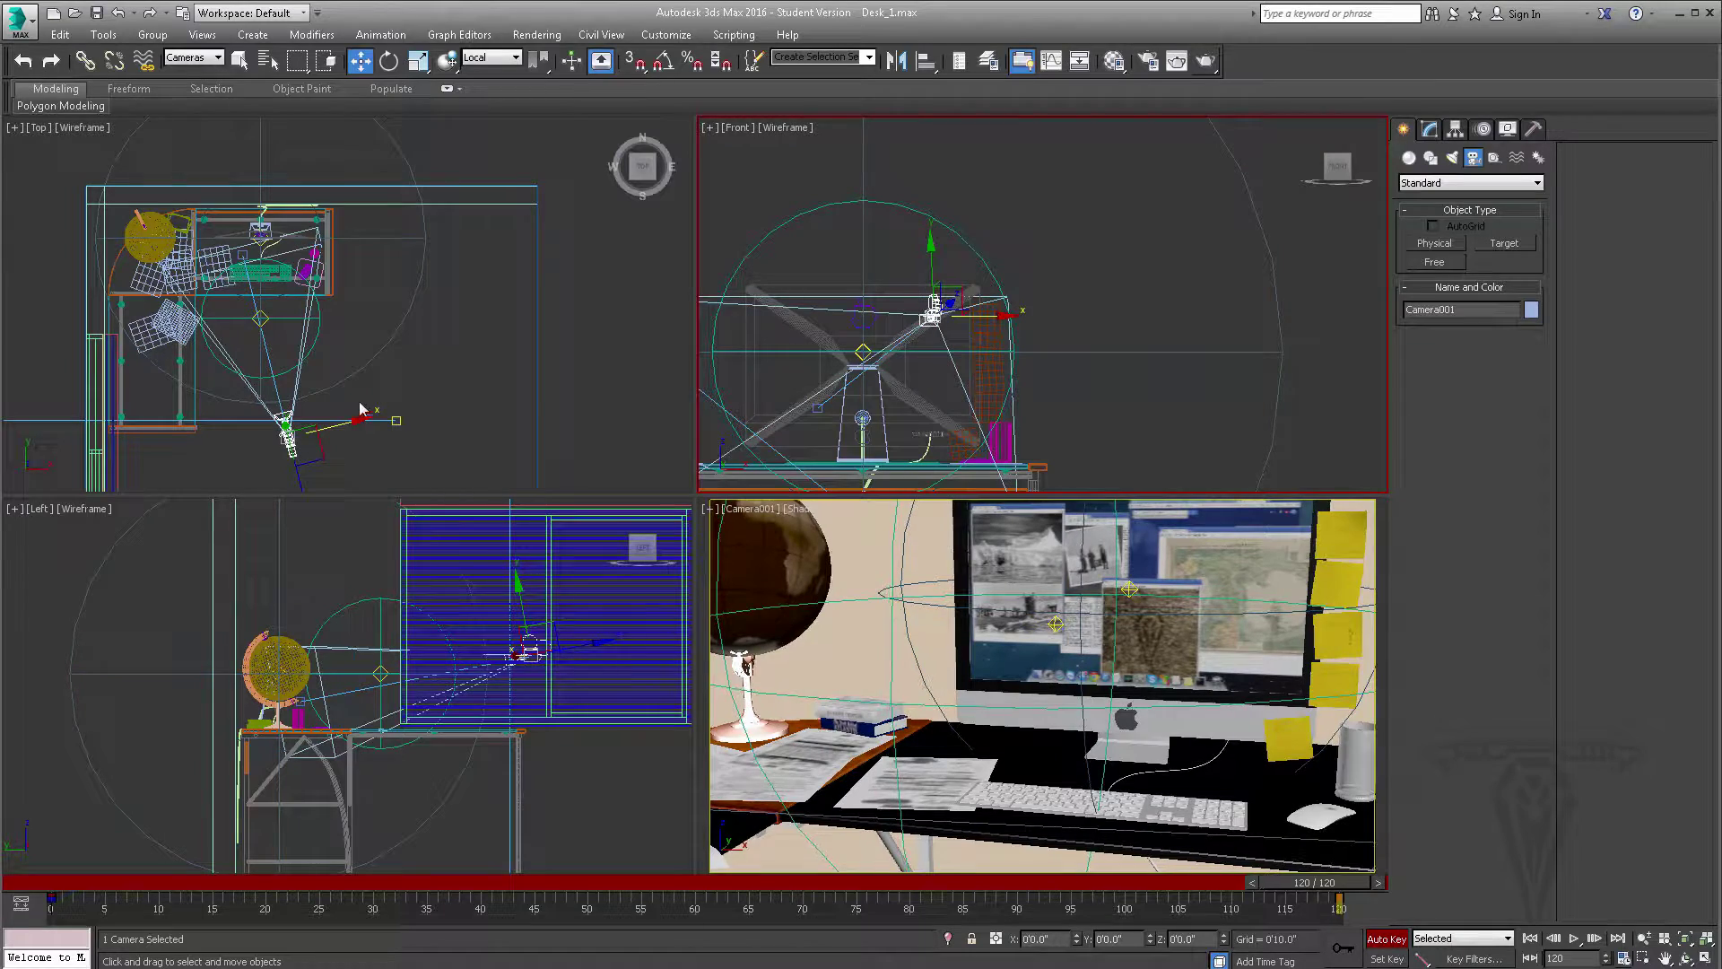
{"action": "middle_click_drag", "start_coordinate": [339, 409], "coordinate": [352, 413]}
{"action": "left_click_drag", "start_coordinate": [308, 484], "coordinate": [304, 471]}
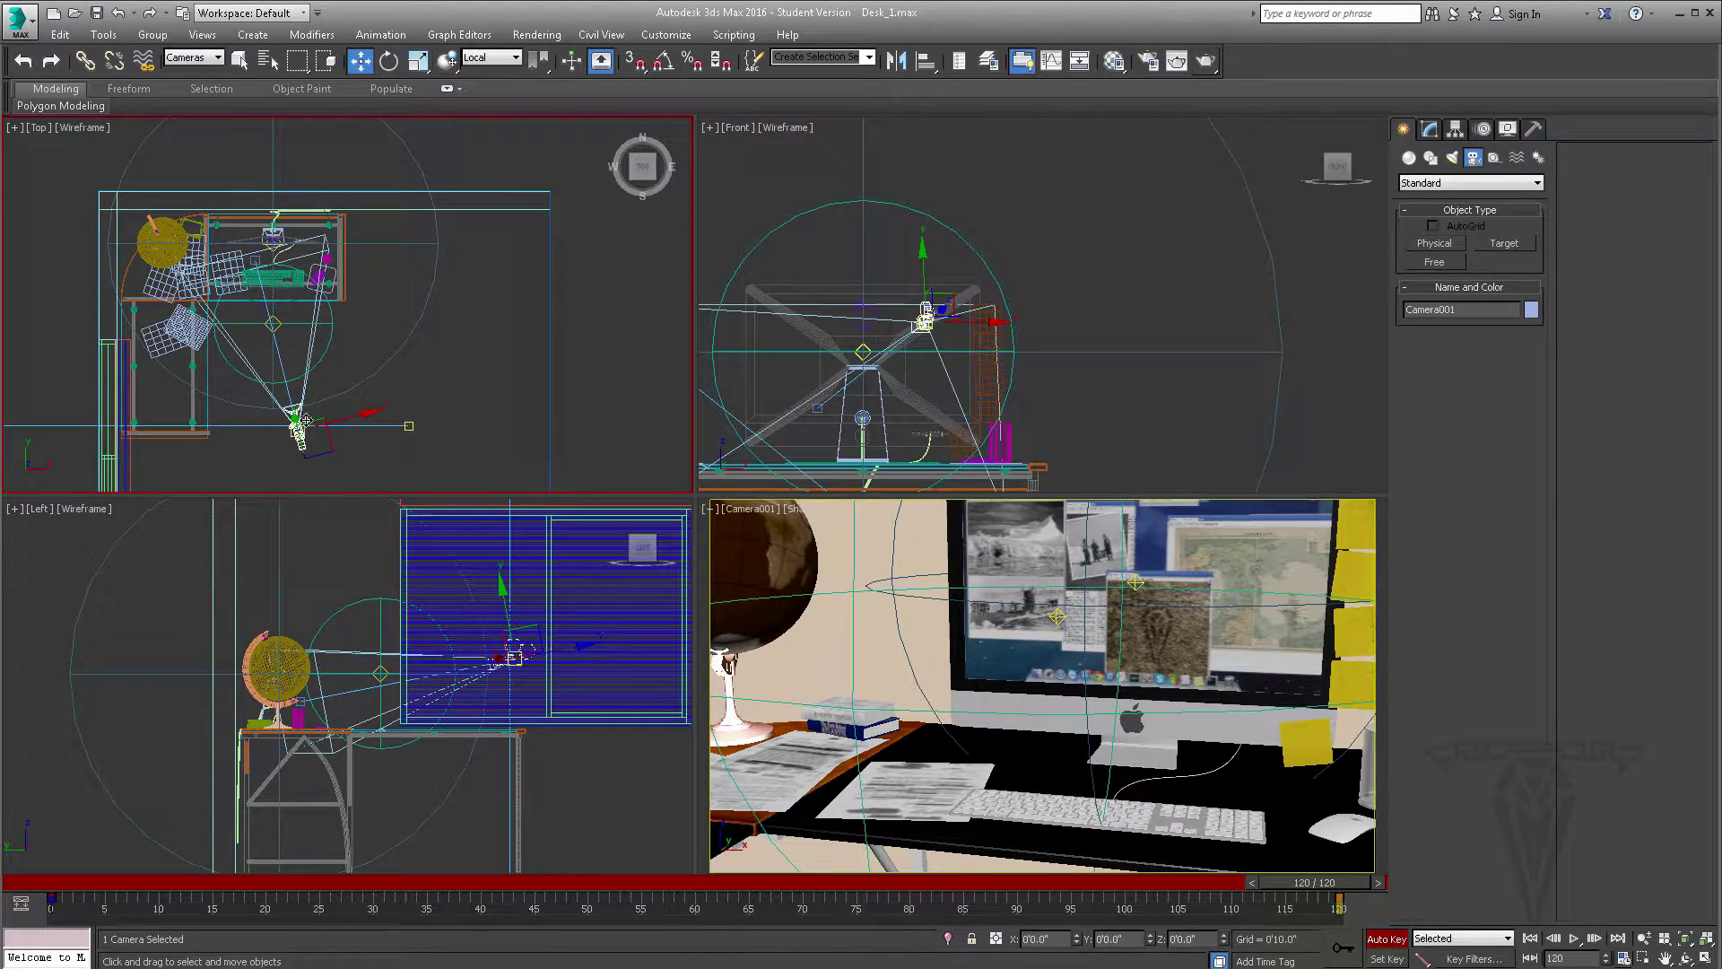
Step: Return to frame 0 and play the camera animation in the Camera001 view to check the movement
{"action": "left_click_drag", "start_coordinate": [1325, 886], "coordinate": [15, 883]}
{"action": "key", "text": "w"}
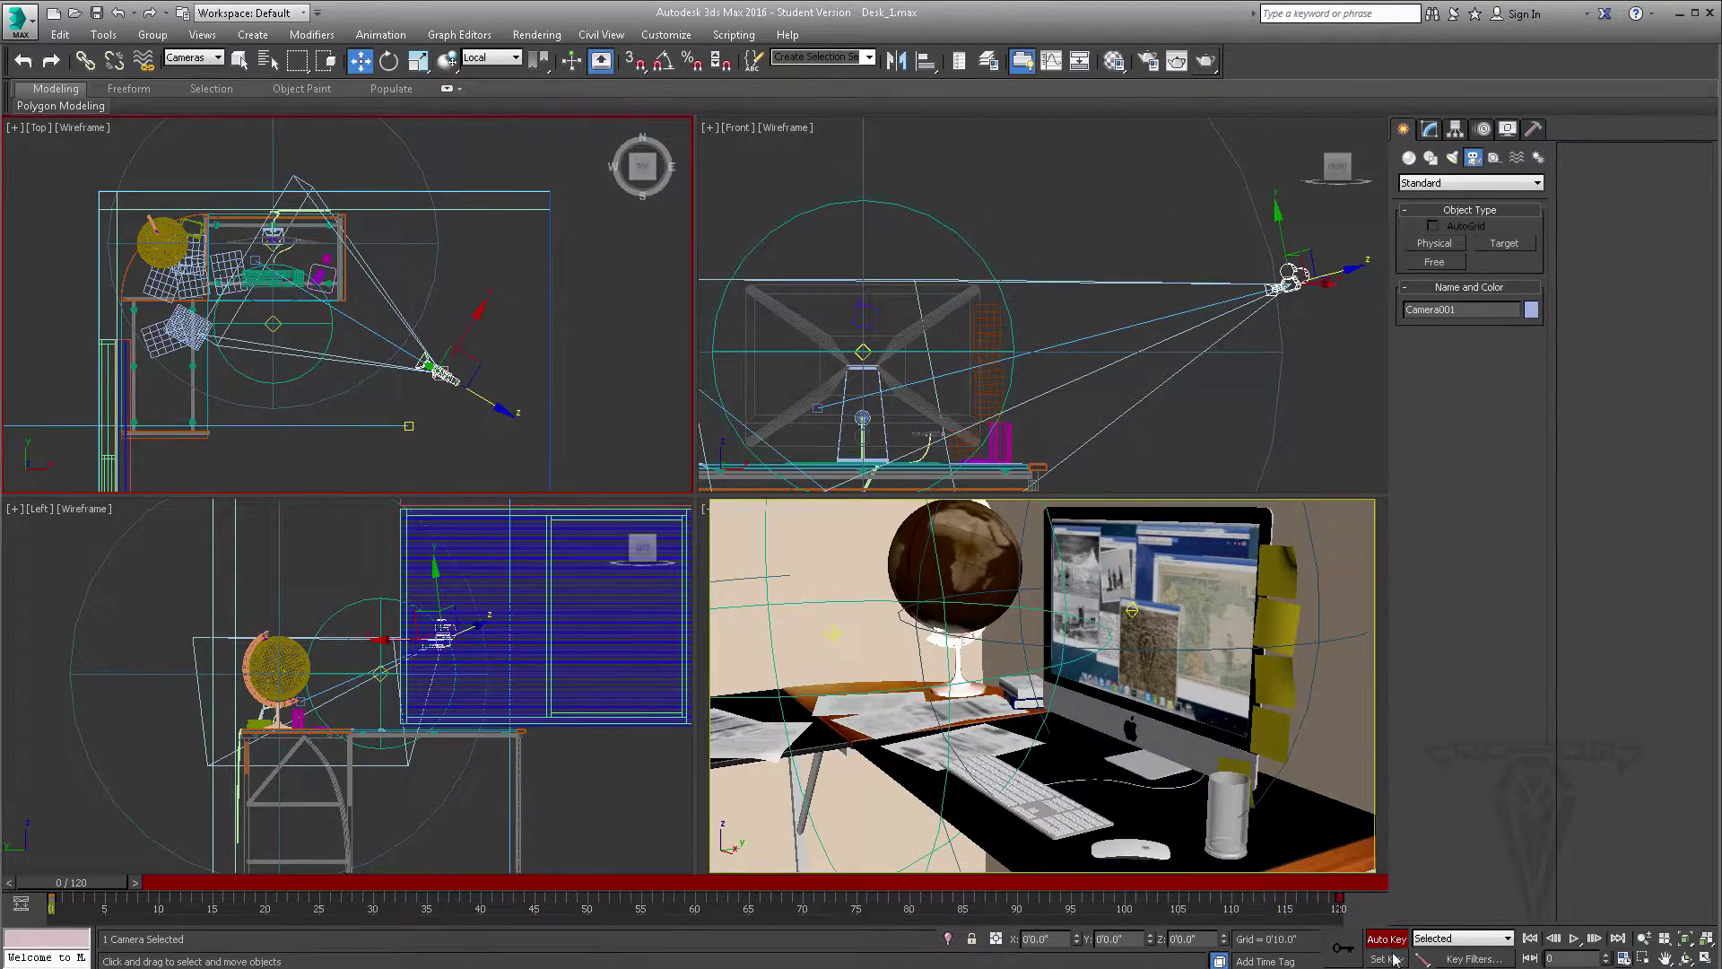
{"action": "left_click", "coordinate": [1575, 939]}
{"action": "left_click", "coordinate": [1237, 703]}
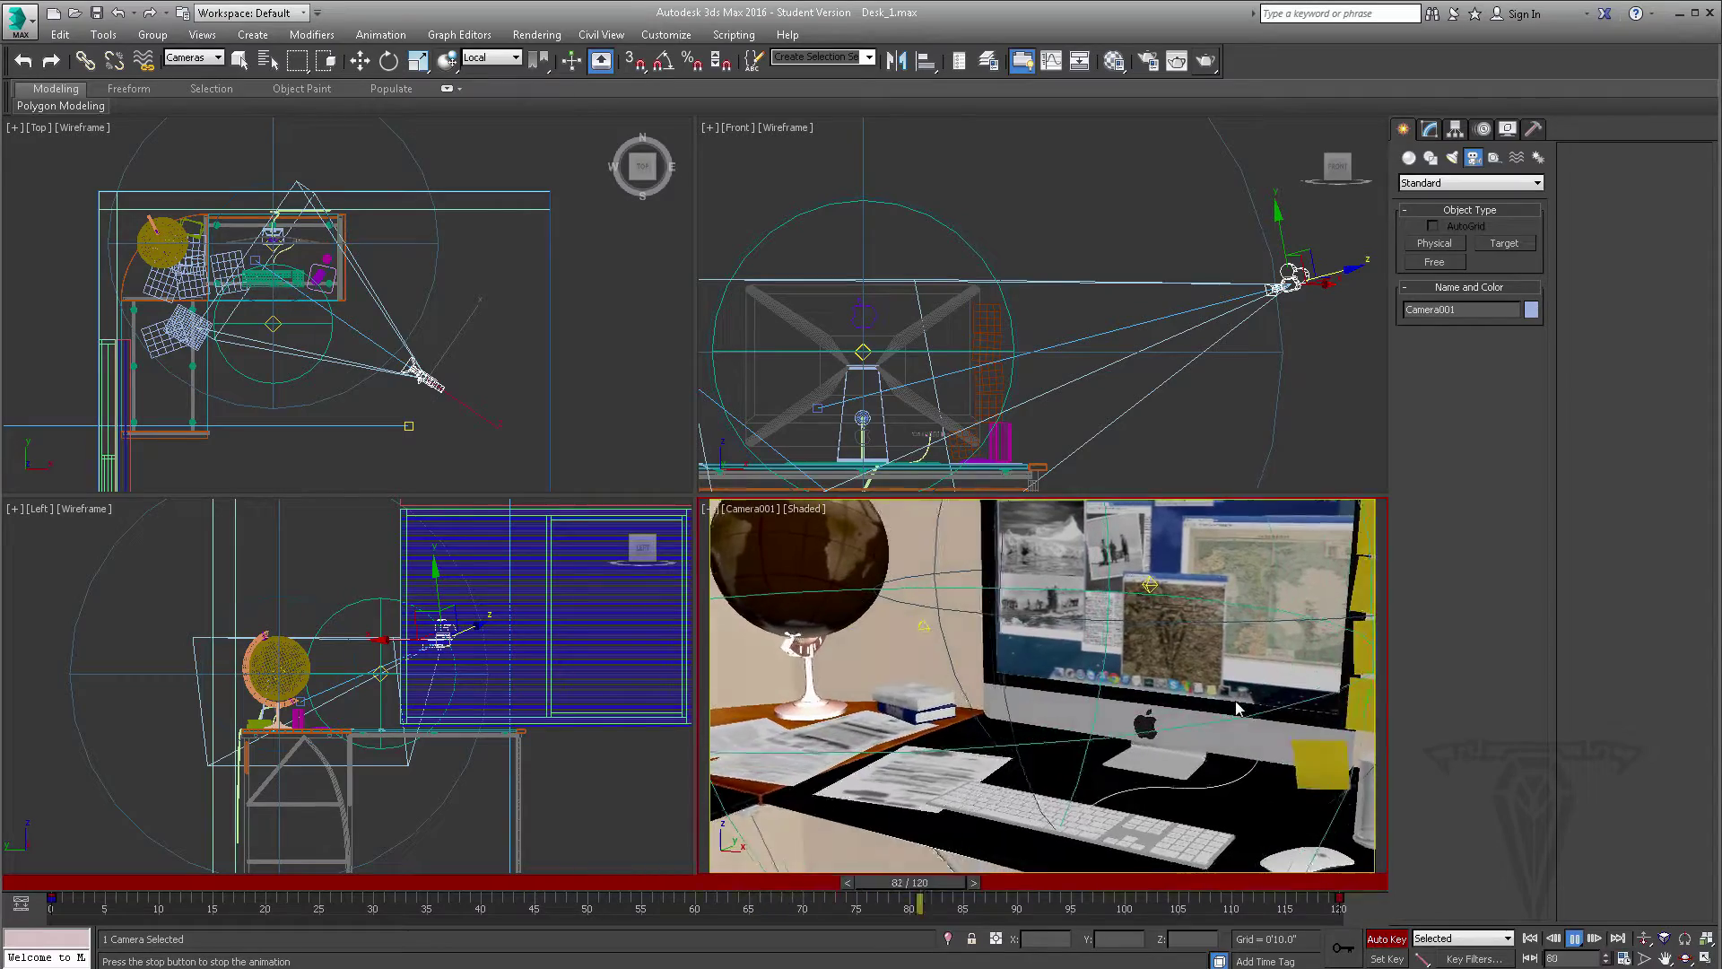
{"action": "left_click", "coordinate": [1575, 938]}
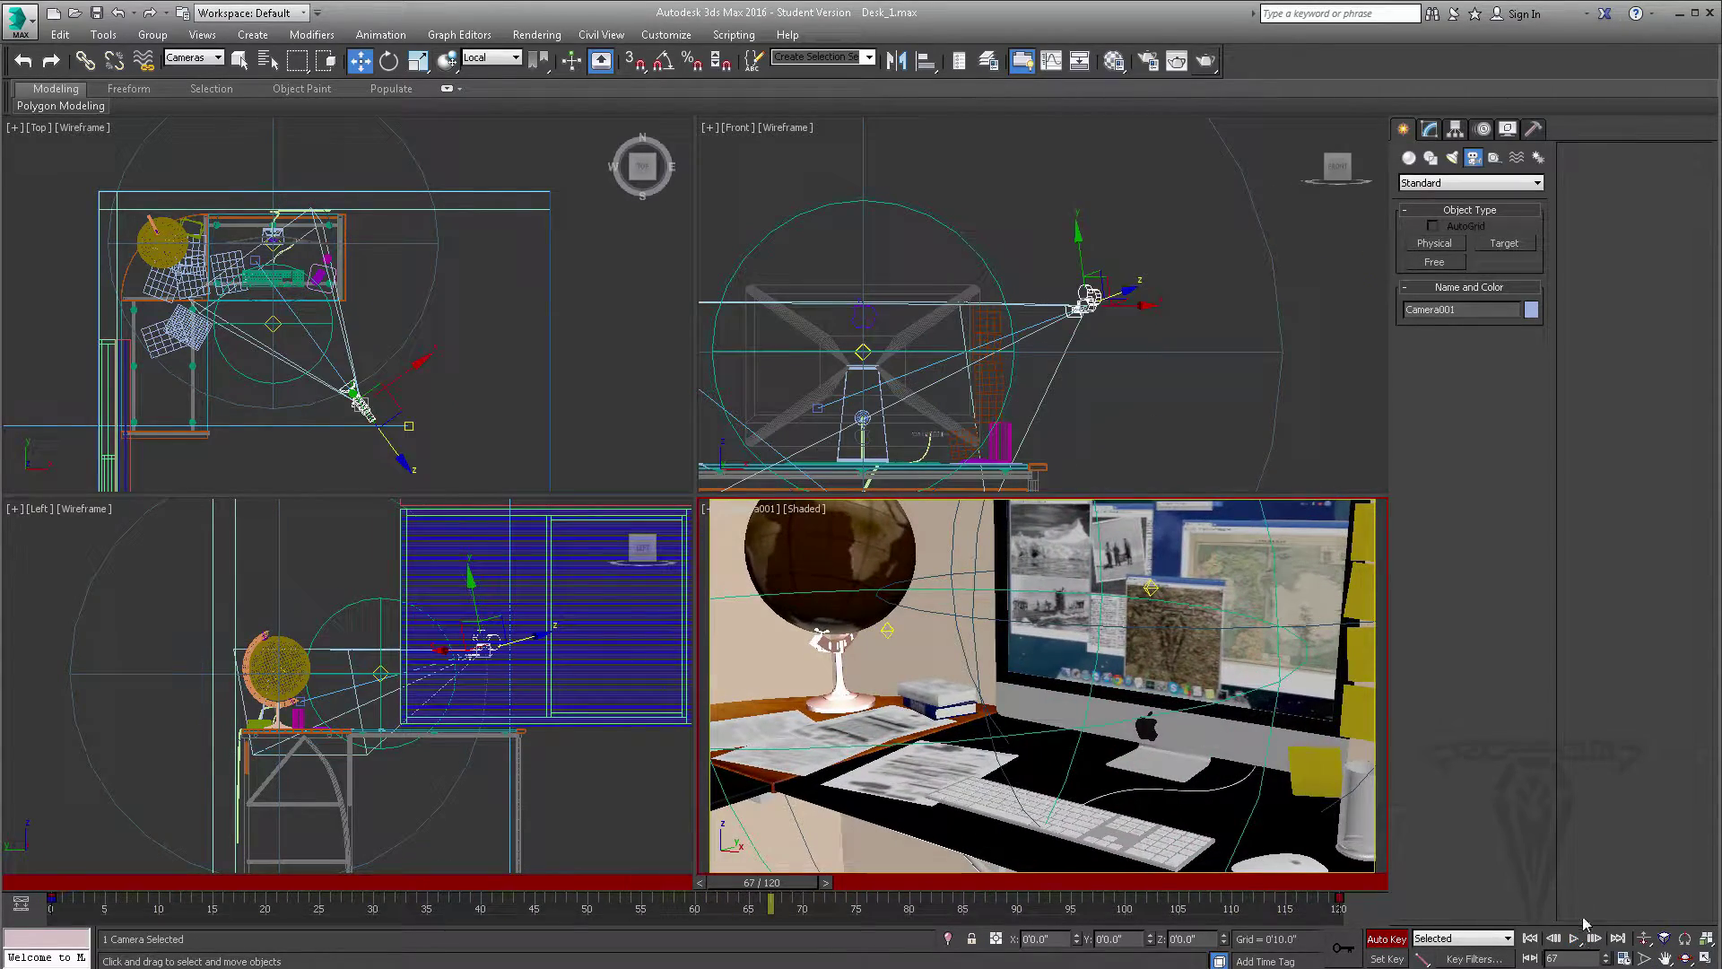
Step: Select the camera's target at frame 0 and, at frame 120, move it to the right in the Top view
{"action": "left_click", "coordinate": [255, 260]}
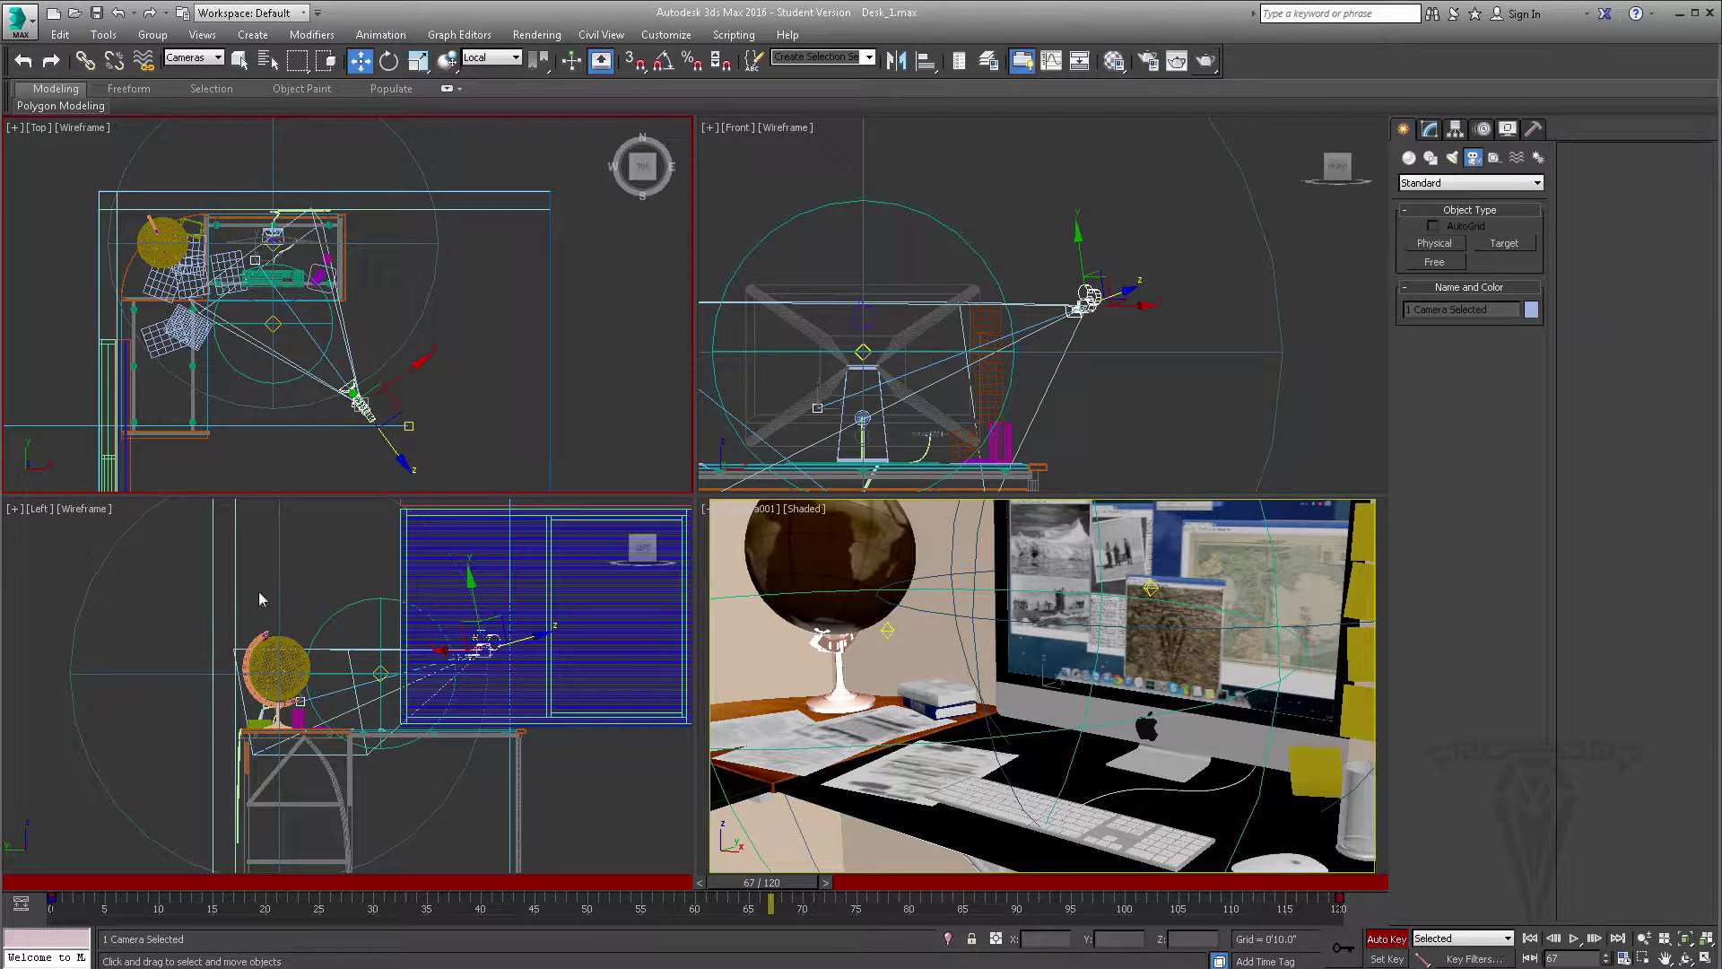
{"action": "left_click", "coordinate": [1530, 938]}
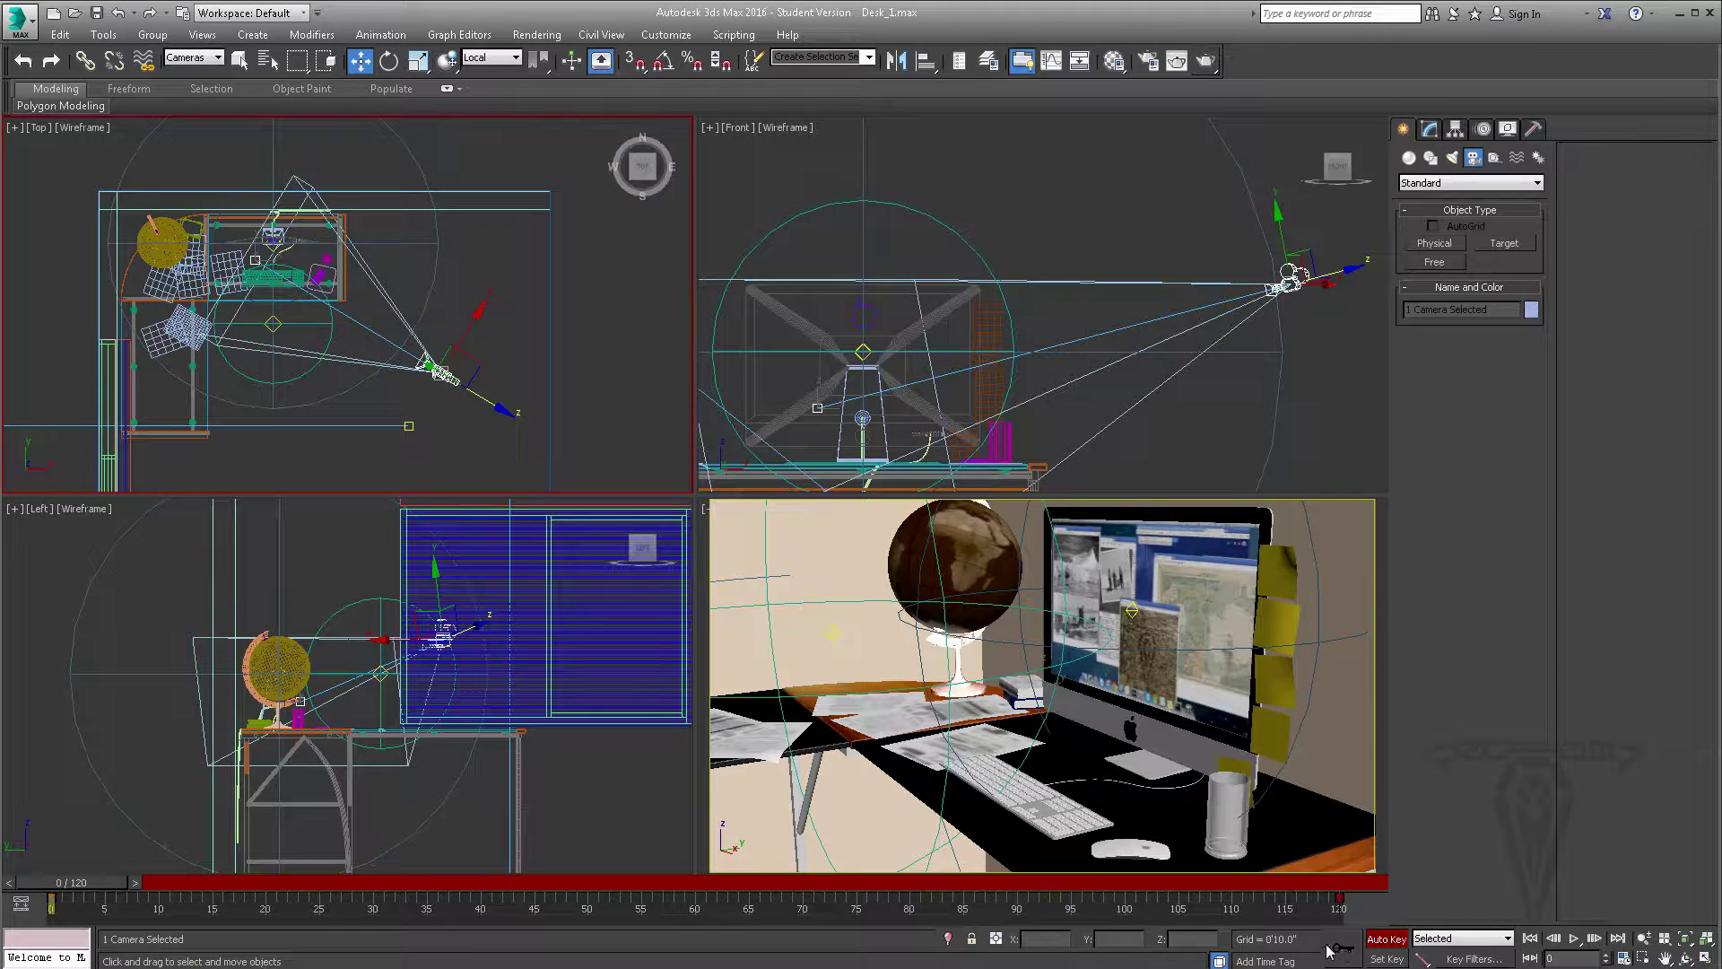
{"action": "left_click", "coordinate": [255, 258]}
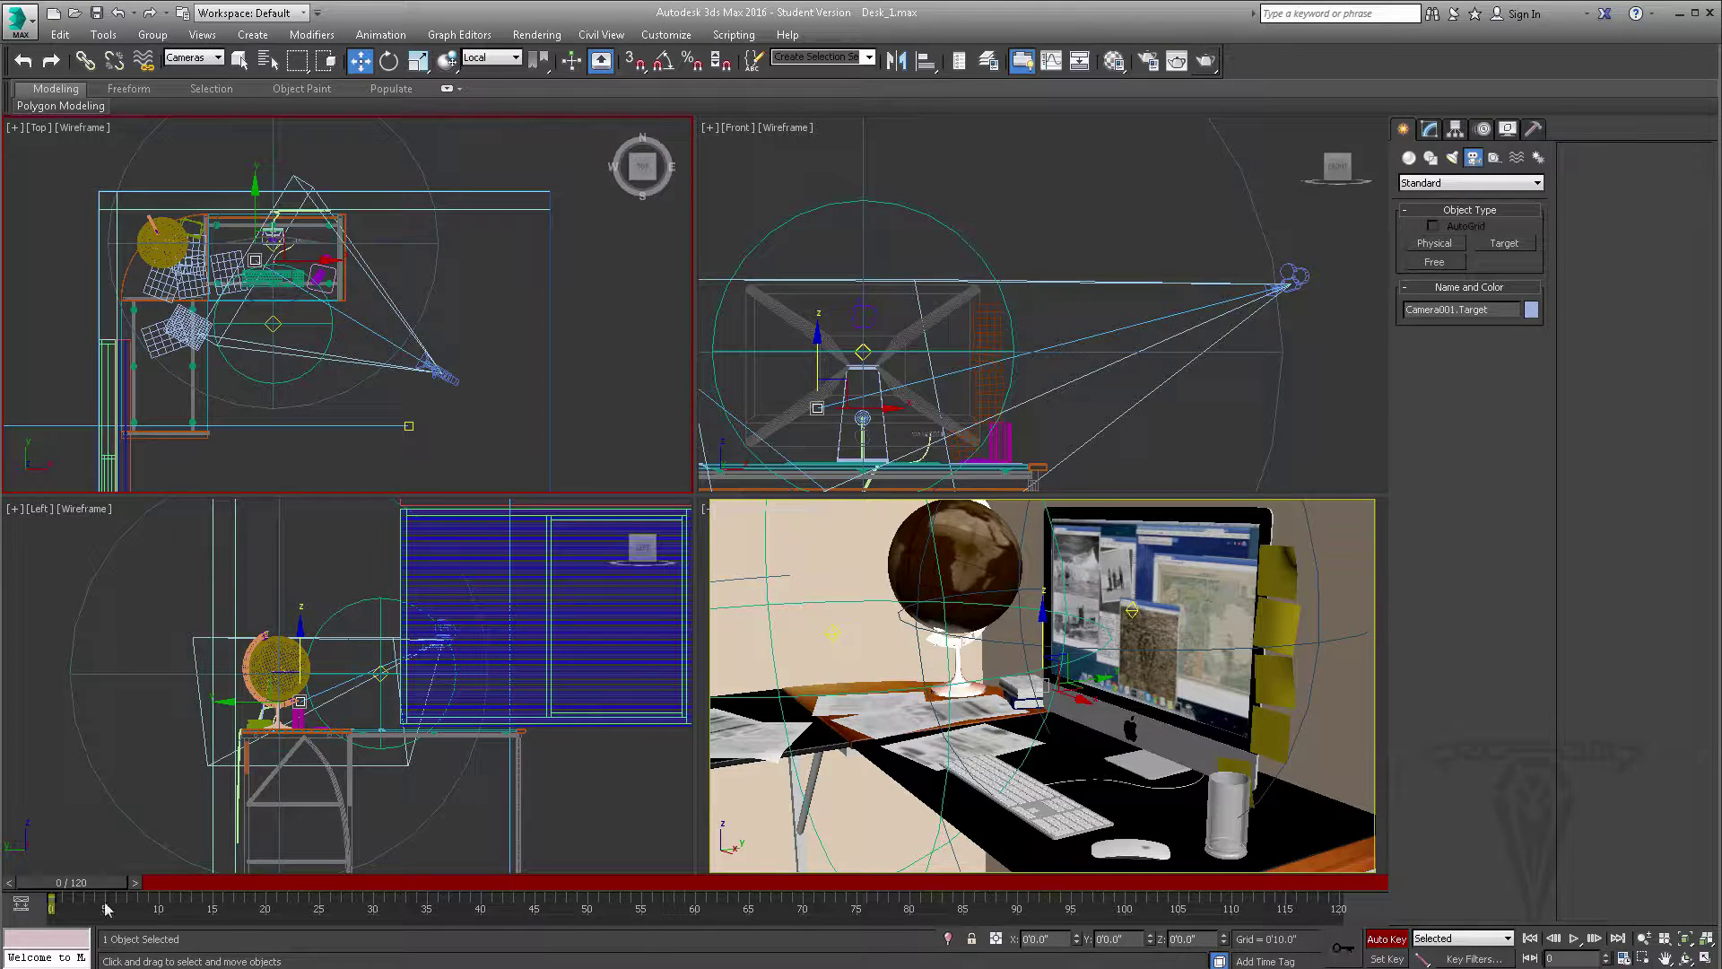
{"action": "left_click_drag", "start_coordinate": [77, 888], "coordinate": [1376, 888]}
{"action": "key", "text": "w"}
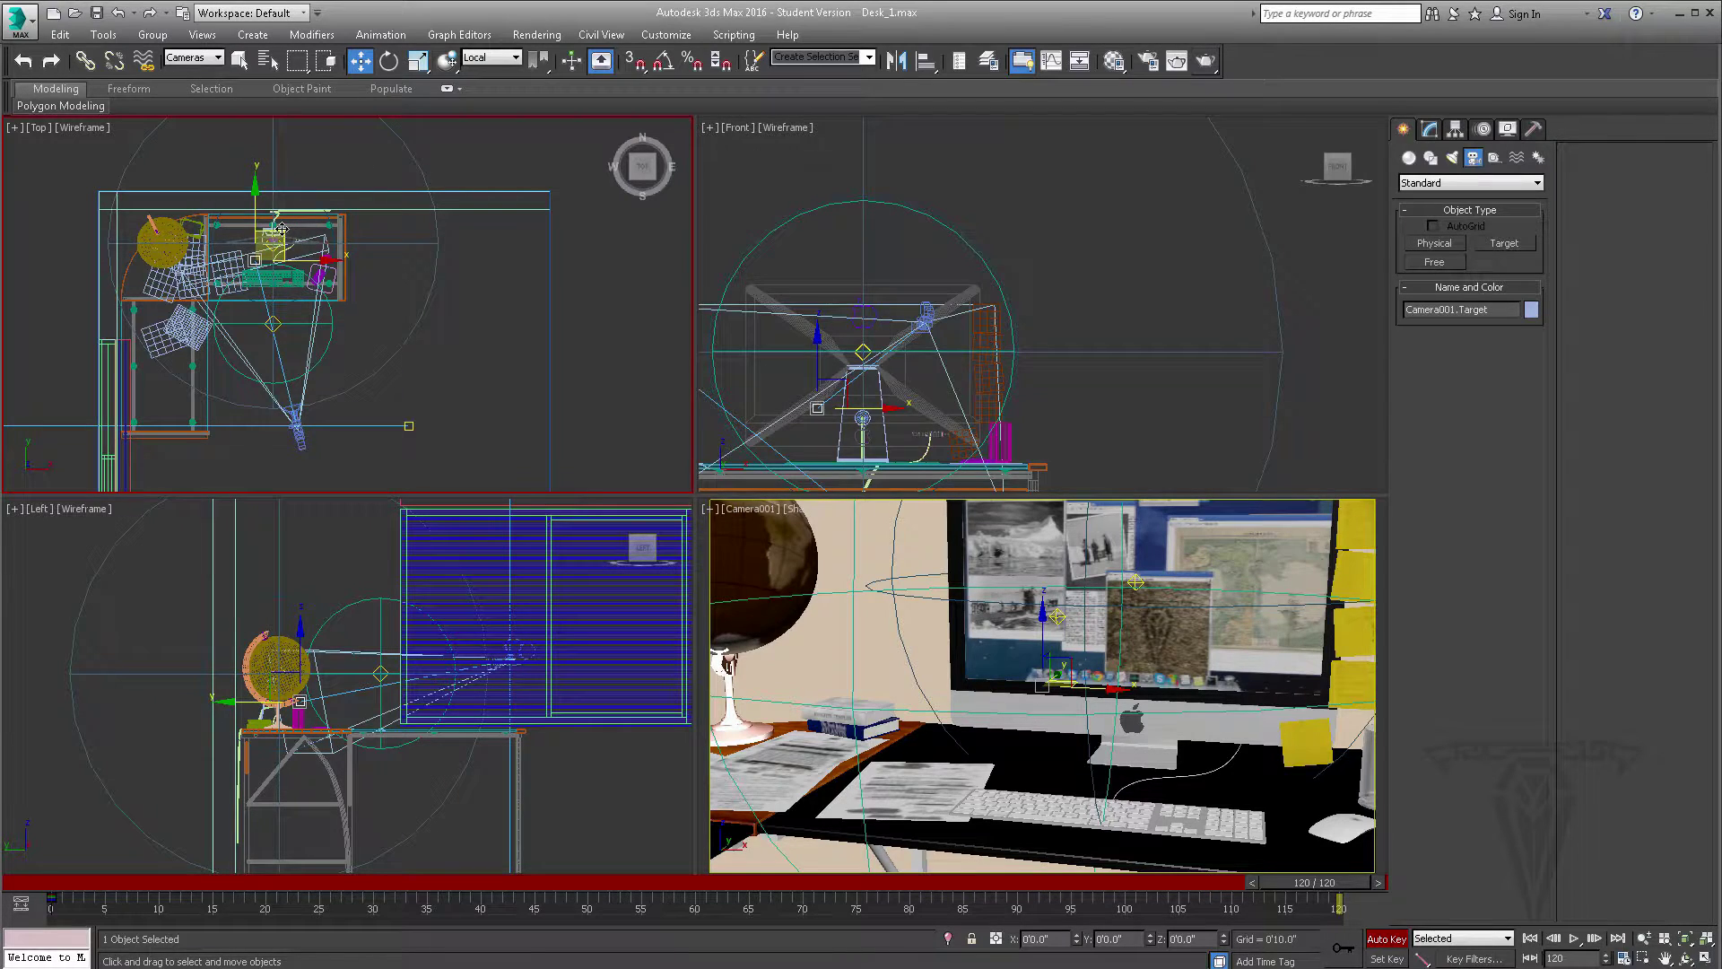
{"action": "left_click_drag", "start_coordinate": [306, 225], "coordinate": [335, 222]}
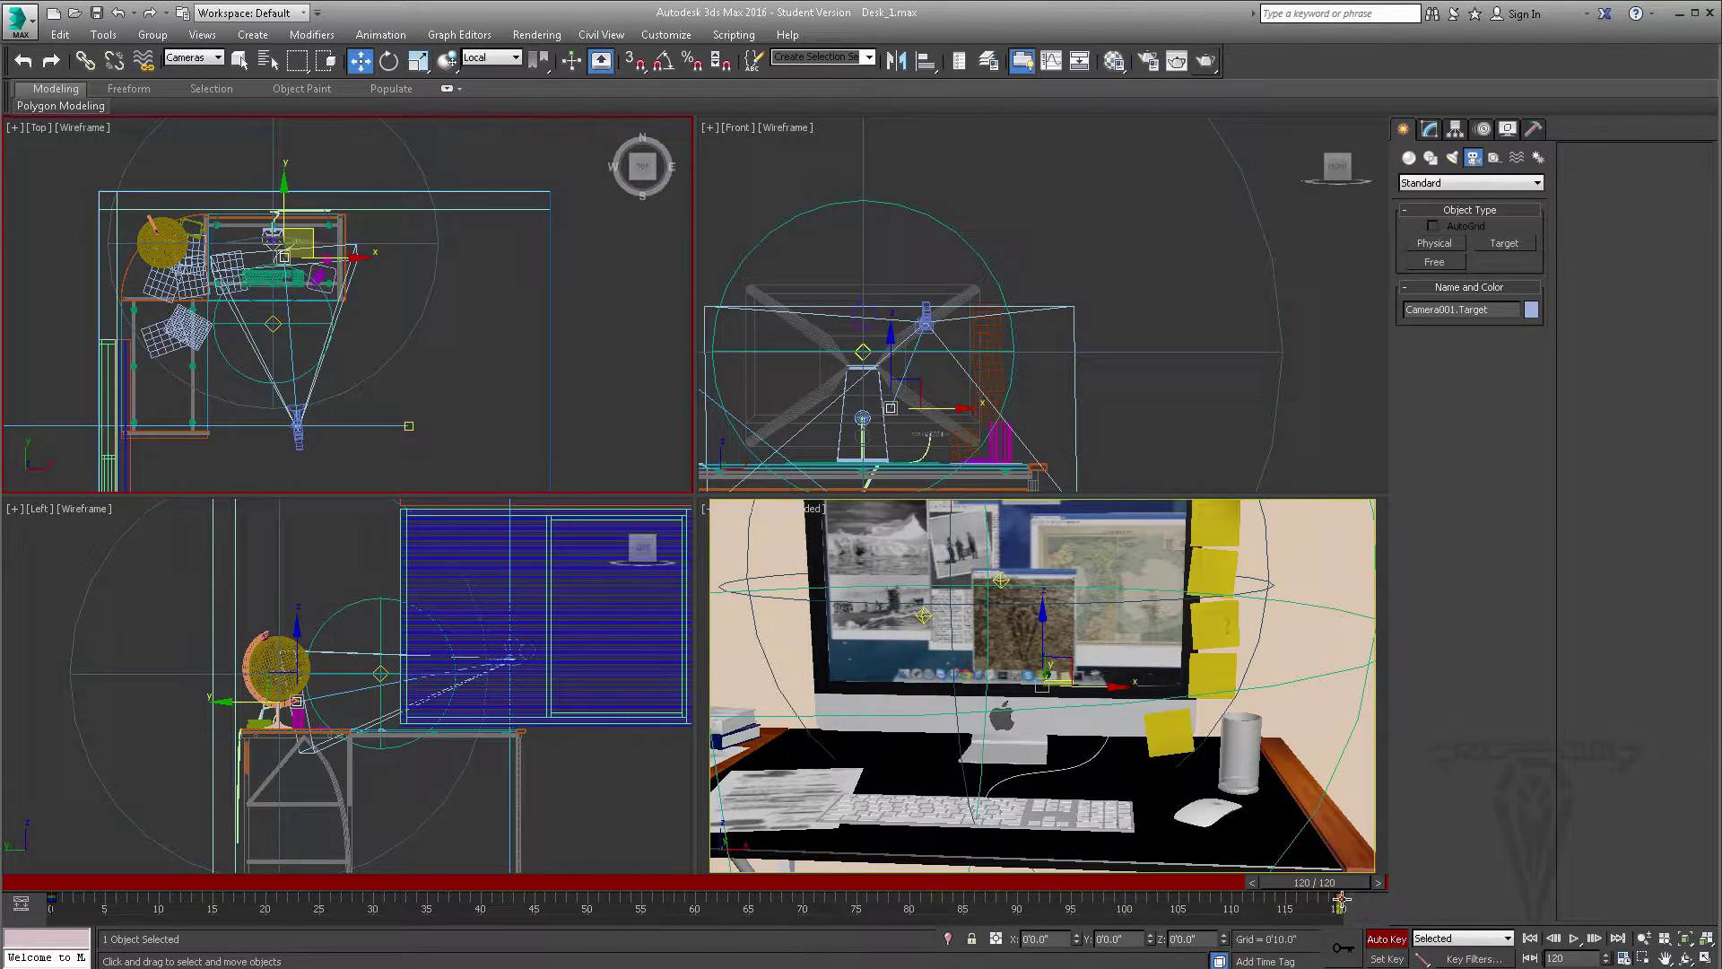
Step: Raise the target and shift it slightly back left at frame 120 to frame the whole monitor, and turn off Auto Key
{"action": "scroll", "coordinate": [372, 646], "scroll_direction": "up", "scroll_amount": 2}
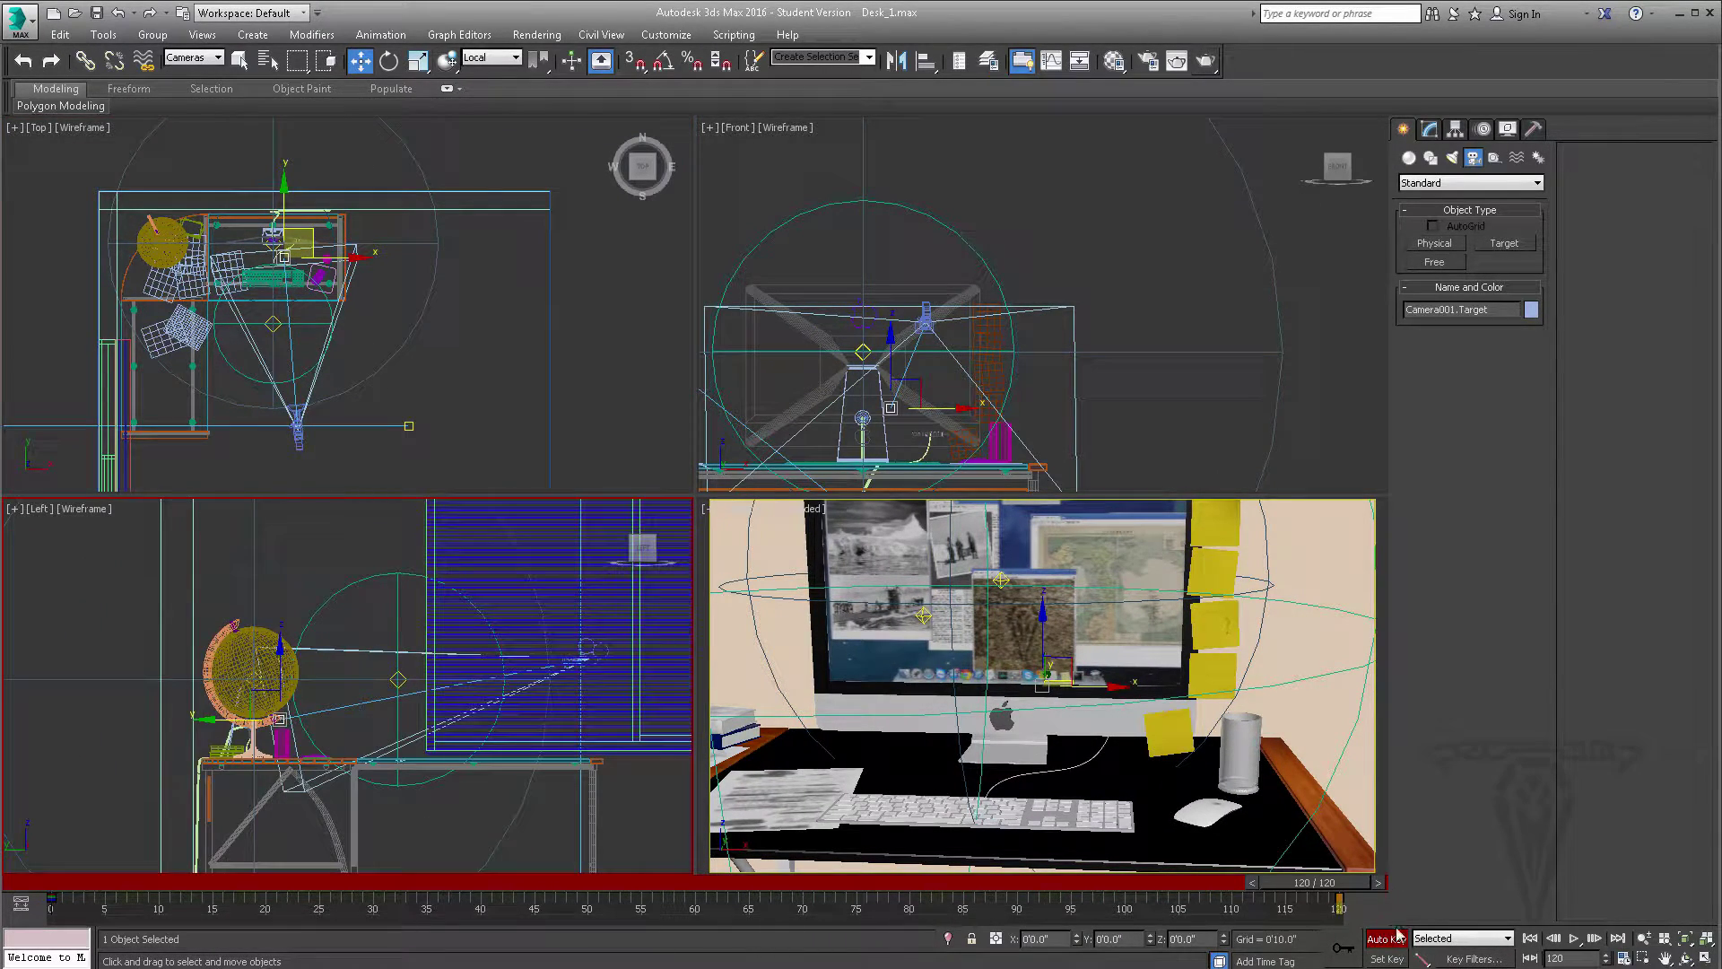
{"action": "middle_click_drag", "start_coordinate": [287, 676], "coordinate": [308, 679]}
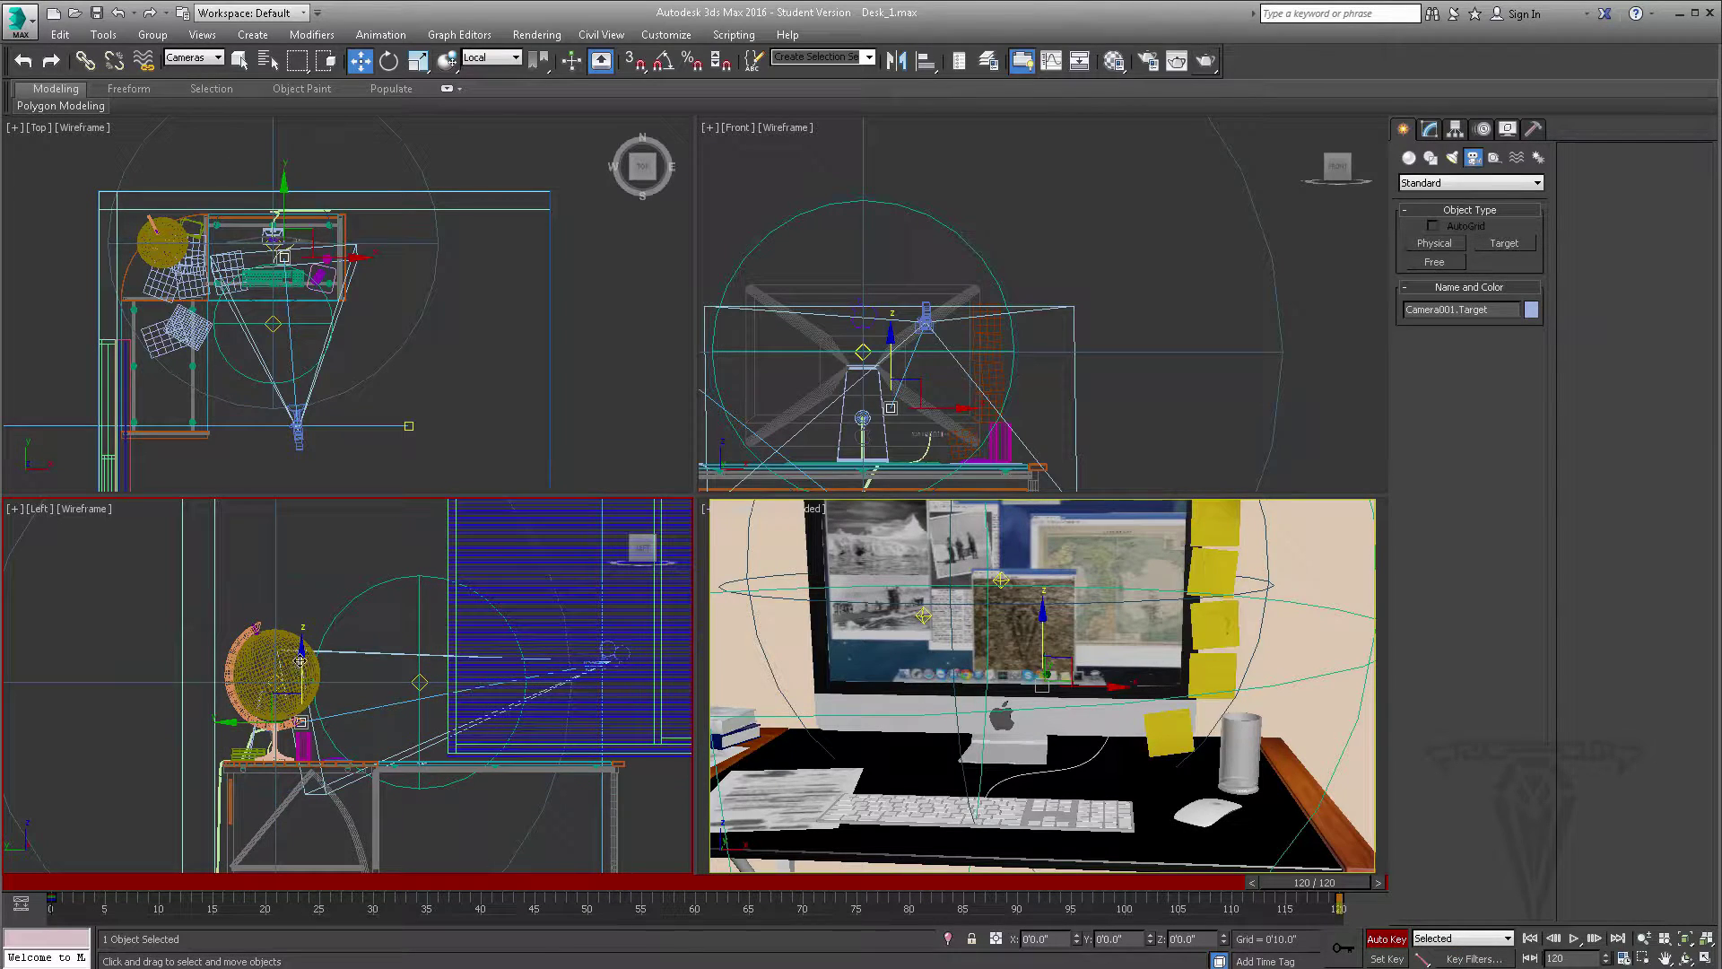
{"action": "left_click_drag", "start_coordinate": [302, 661], "coordinate": [303, 643]}
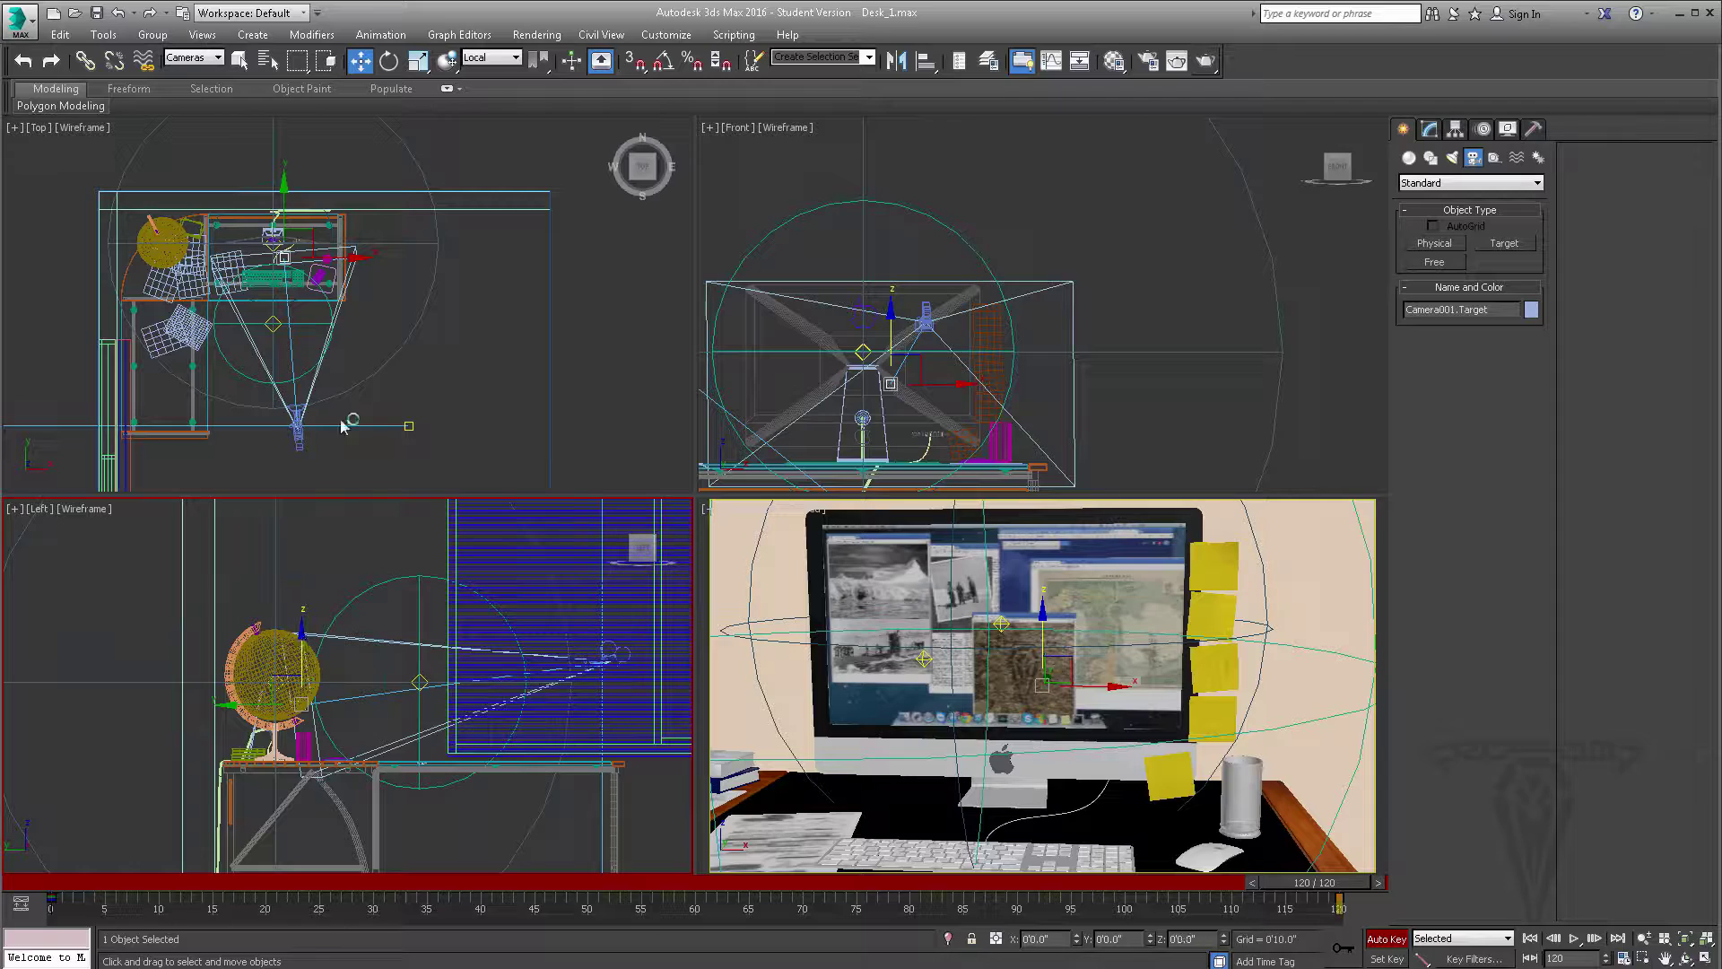
{"action": "middle_click_drag", "start_coordinate": [333, 233], "coordinate": [343, 251]}
{"action": "left_click_drag", "start_coordinate": [311, 250], "coordinate": [299, 251]}
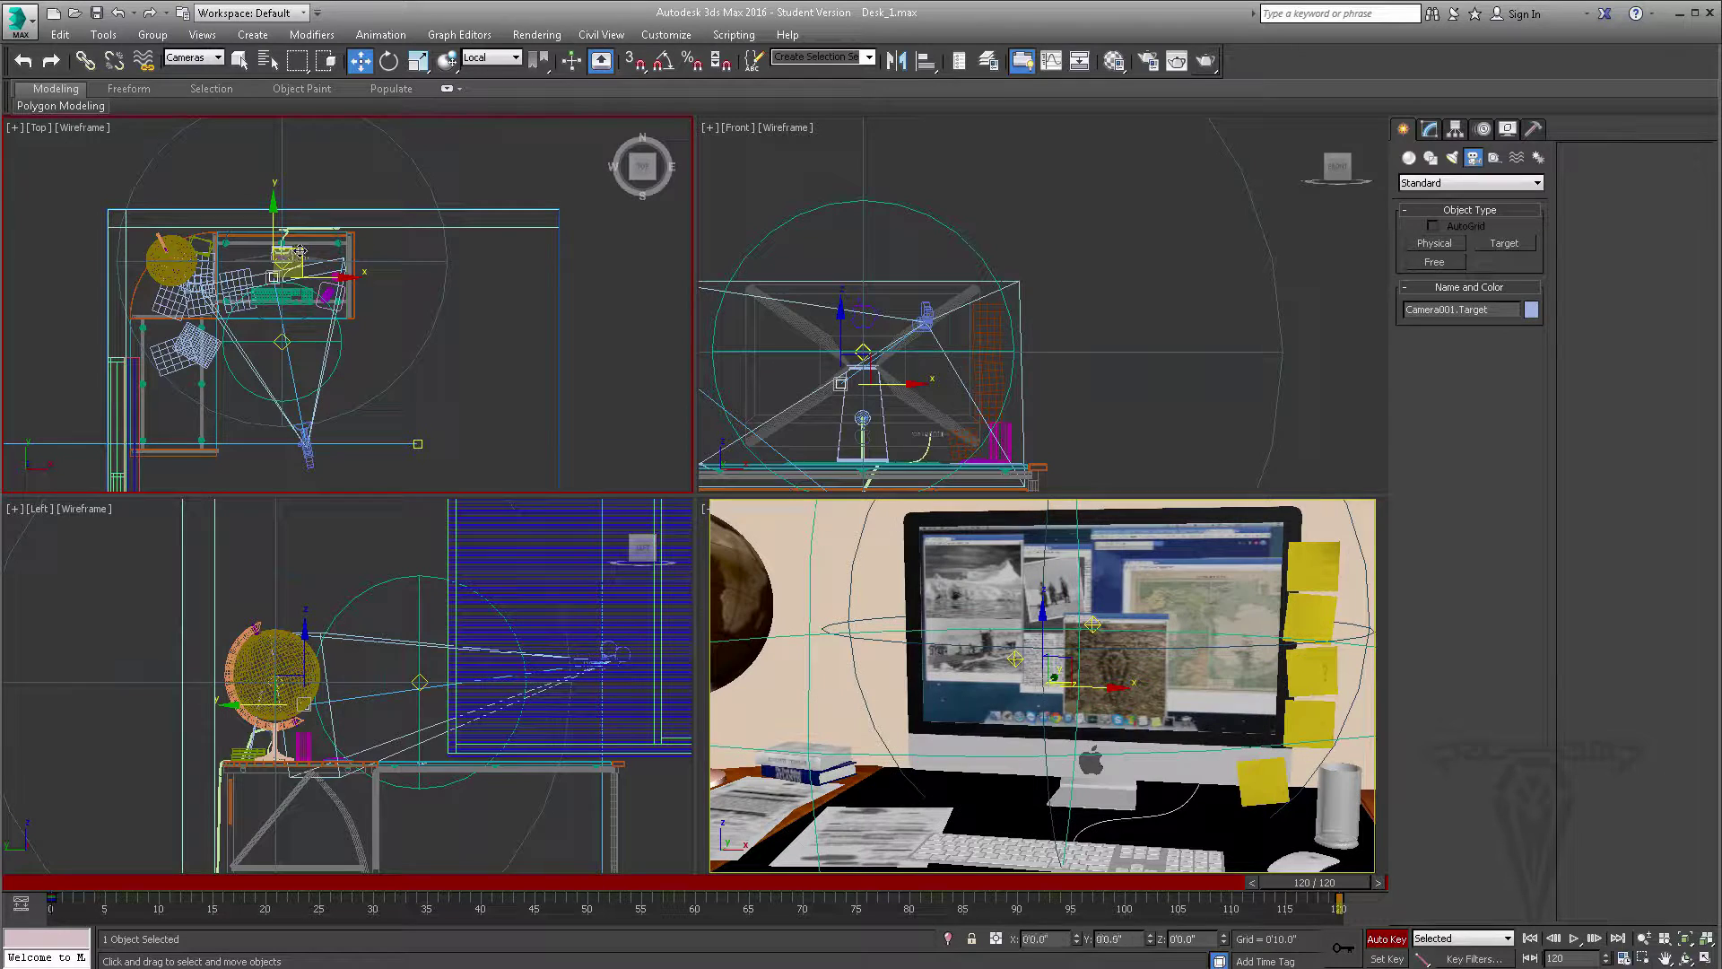
{"action": "left_click", "coordinate": [1386, 940]}
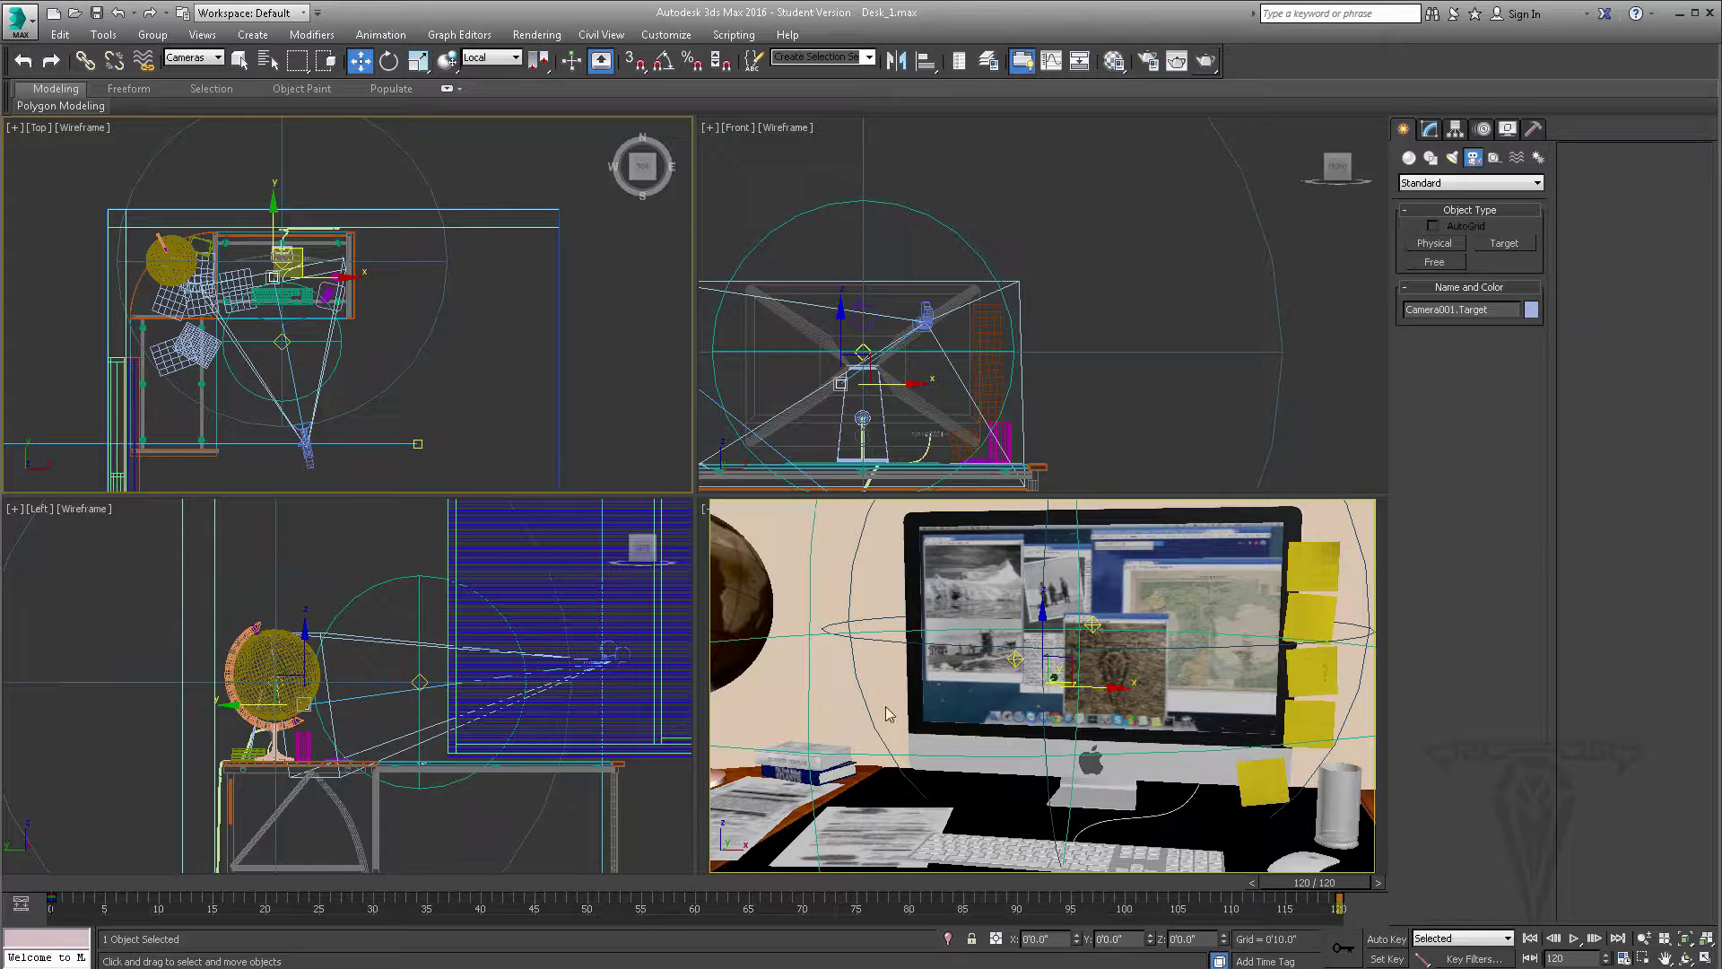
Step: Play the camera animation from frame 0 and scrub back to frame 28 to review the movement
{"action": "left_click", "coordinate": [1531, 939]}
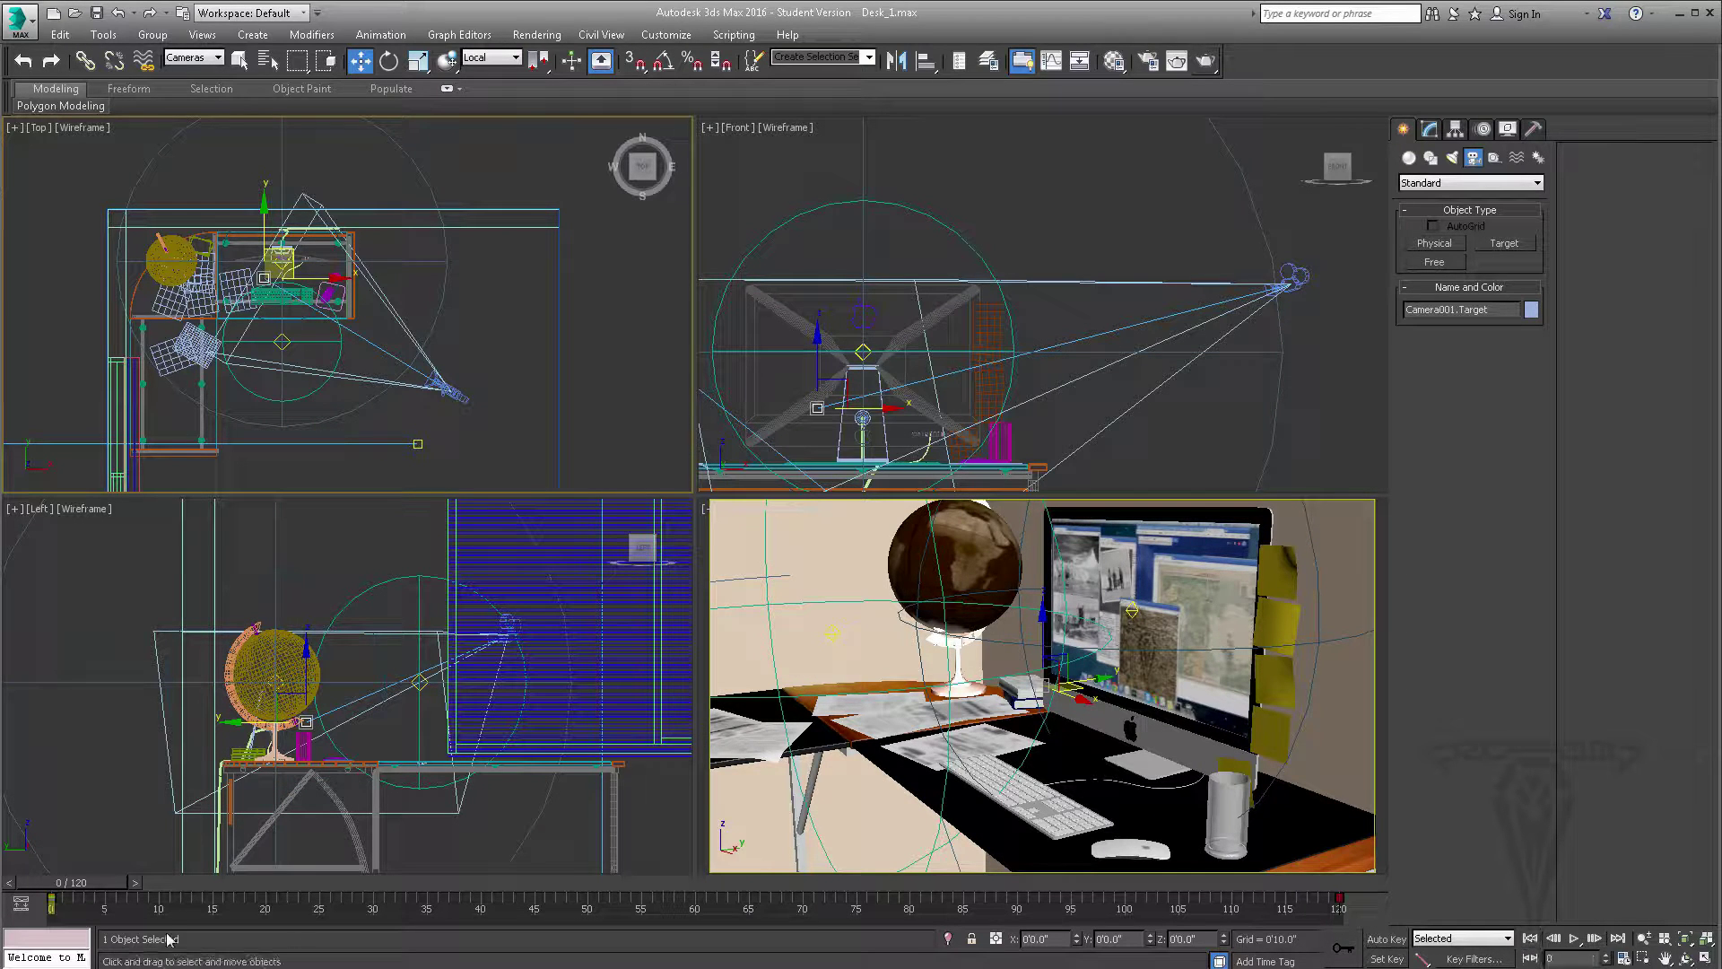
{"action": "left_click", "coordinate": [1575, 939]}
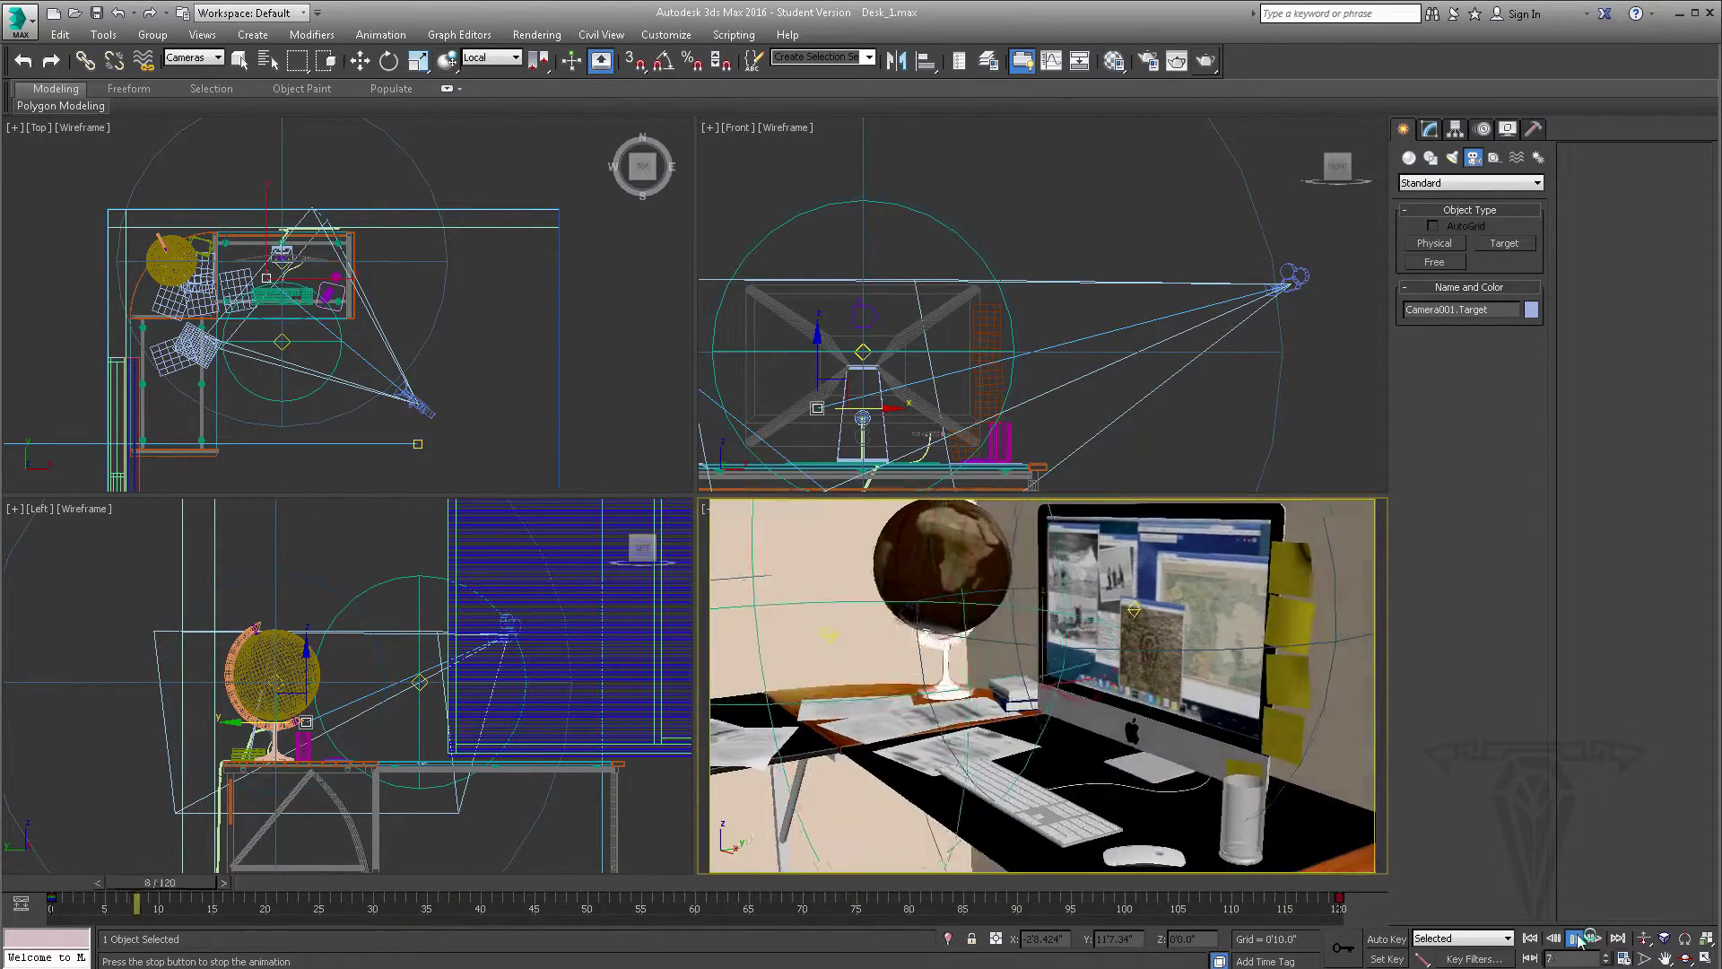
{"action": "left_click", "coordinate": [1577, 938]}
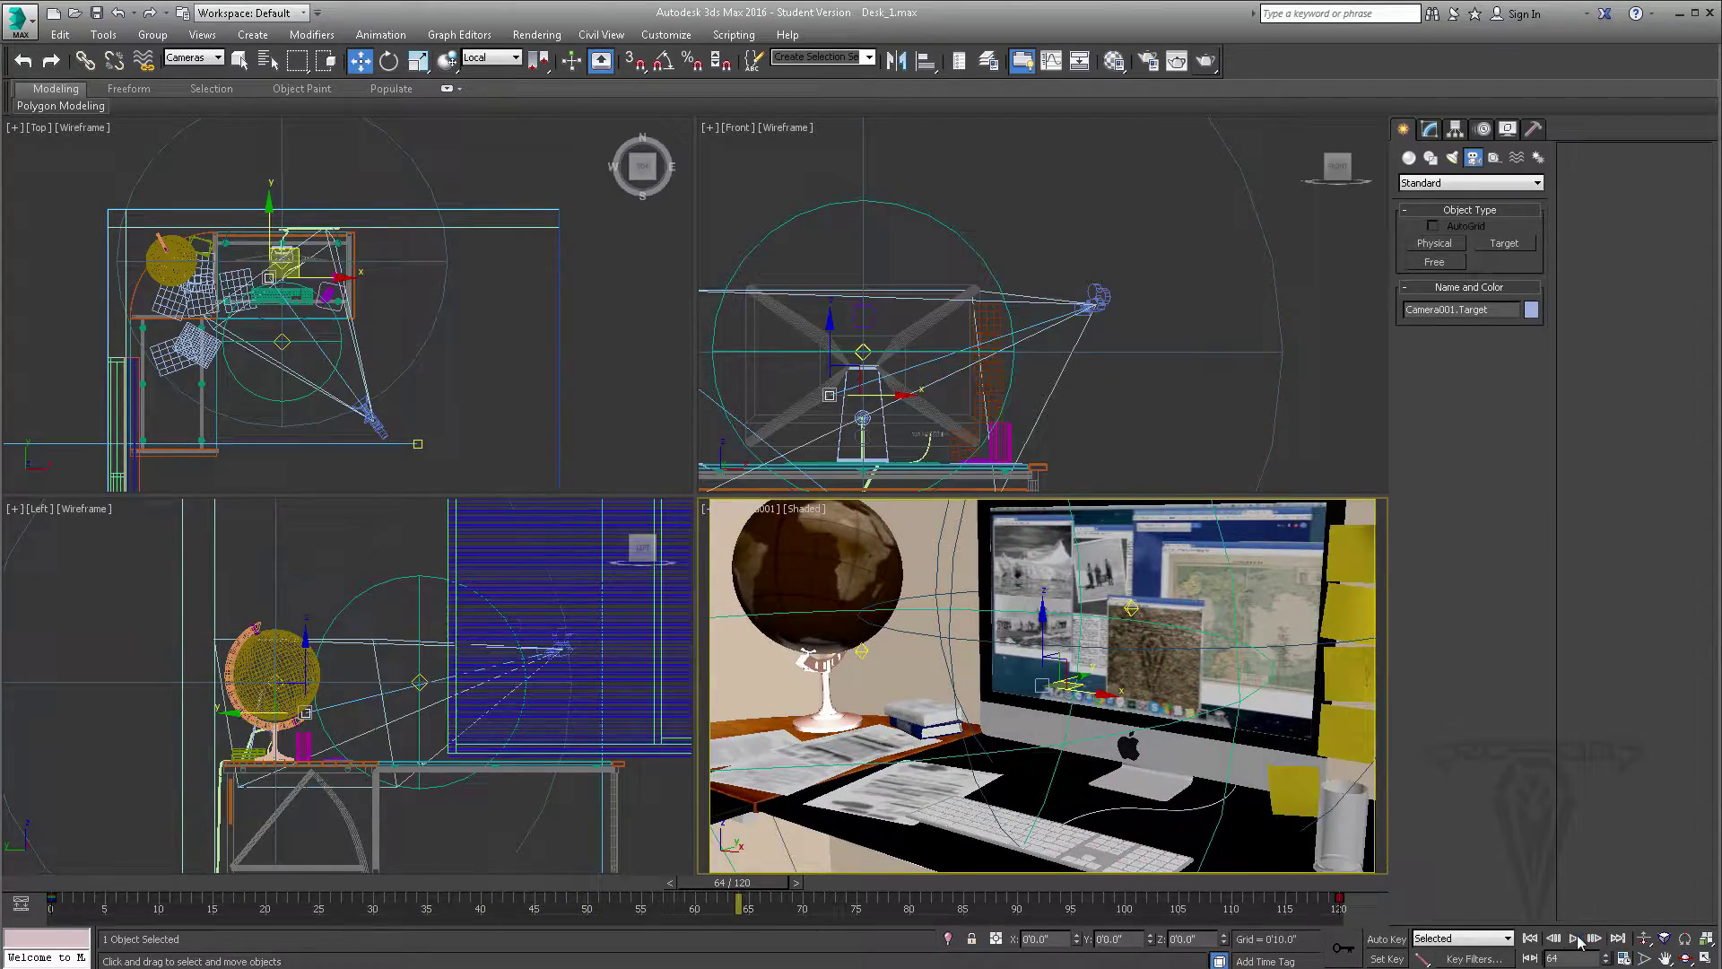
{"action": "left_click_drag", "start_coordinate": [931, 888], "coordinate": [408, 853]}
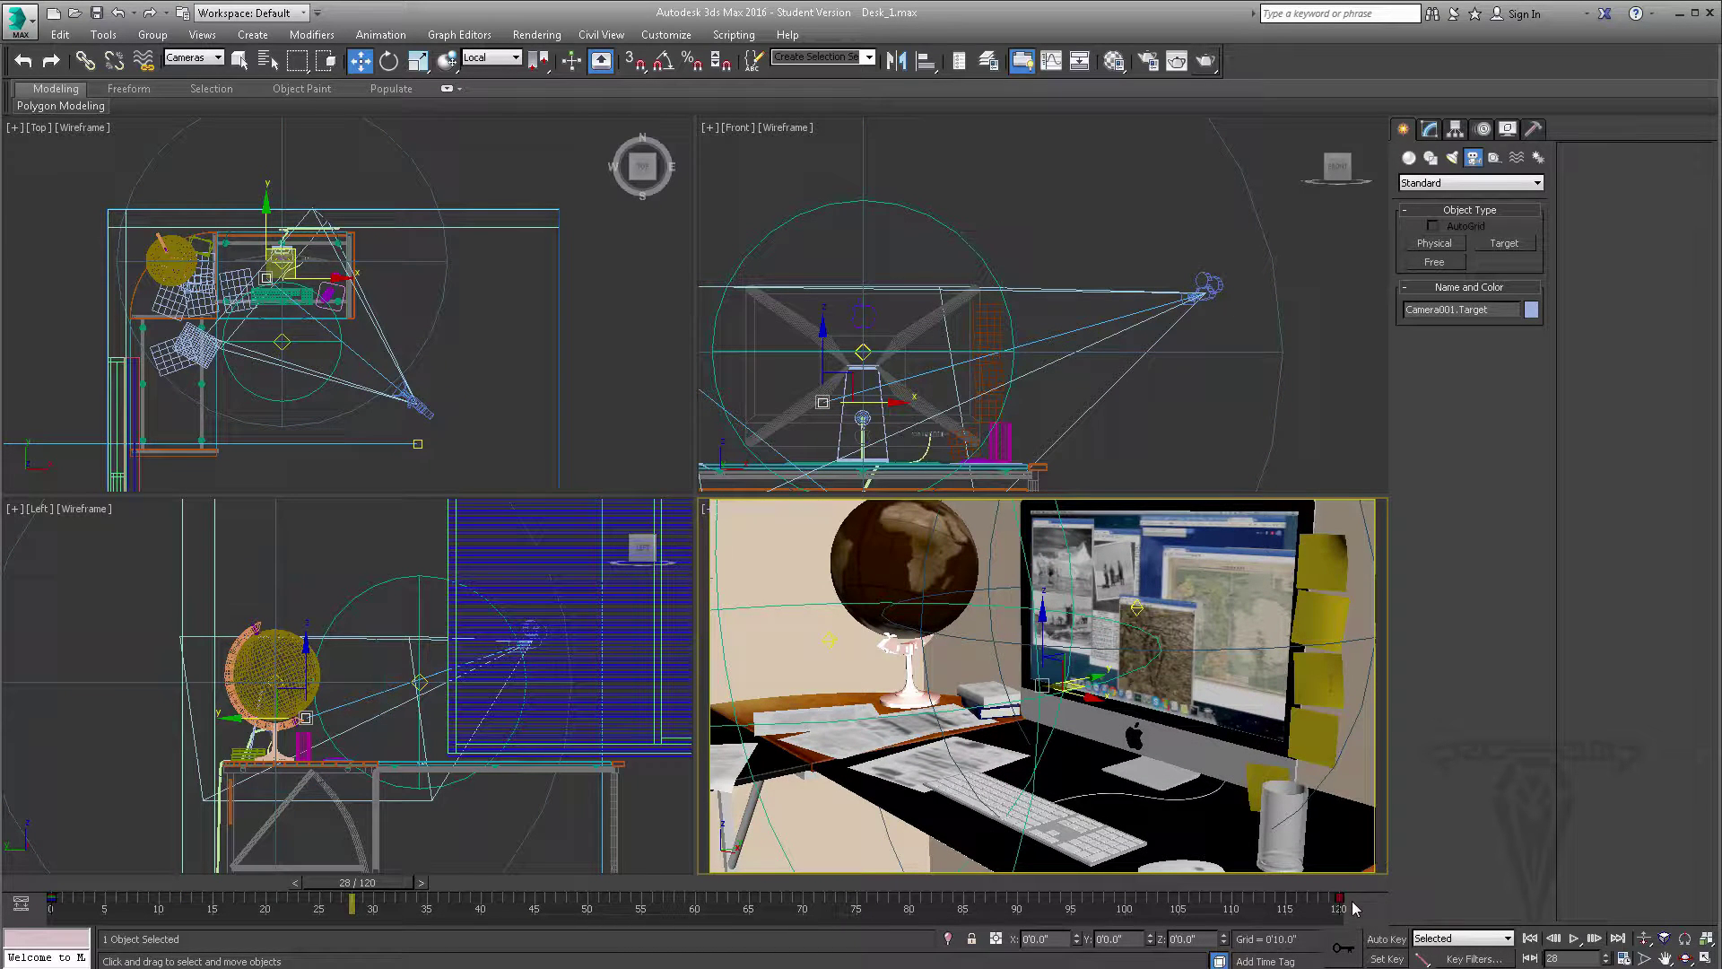
Step: Open the Curve Editor for the camera target, enlarge its window and fit the X, Y and Z Position curves in it
{"action": "left_click", "coordinate": [1052, 61]}
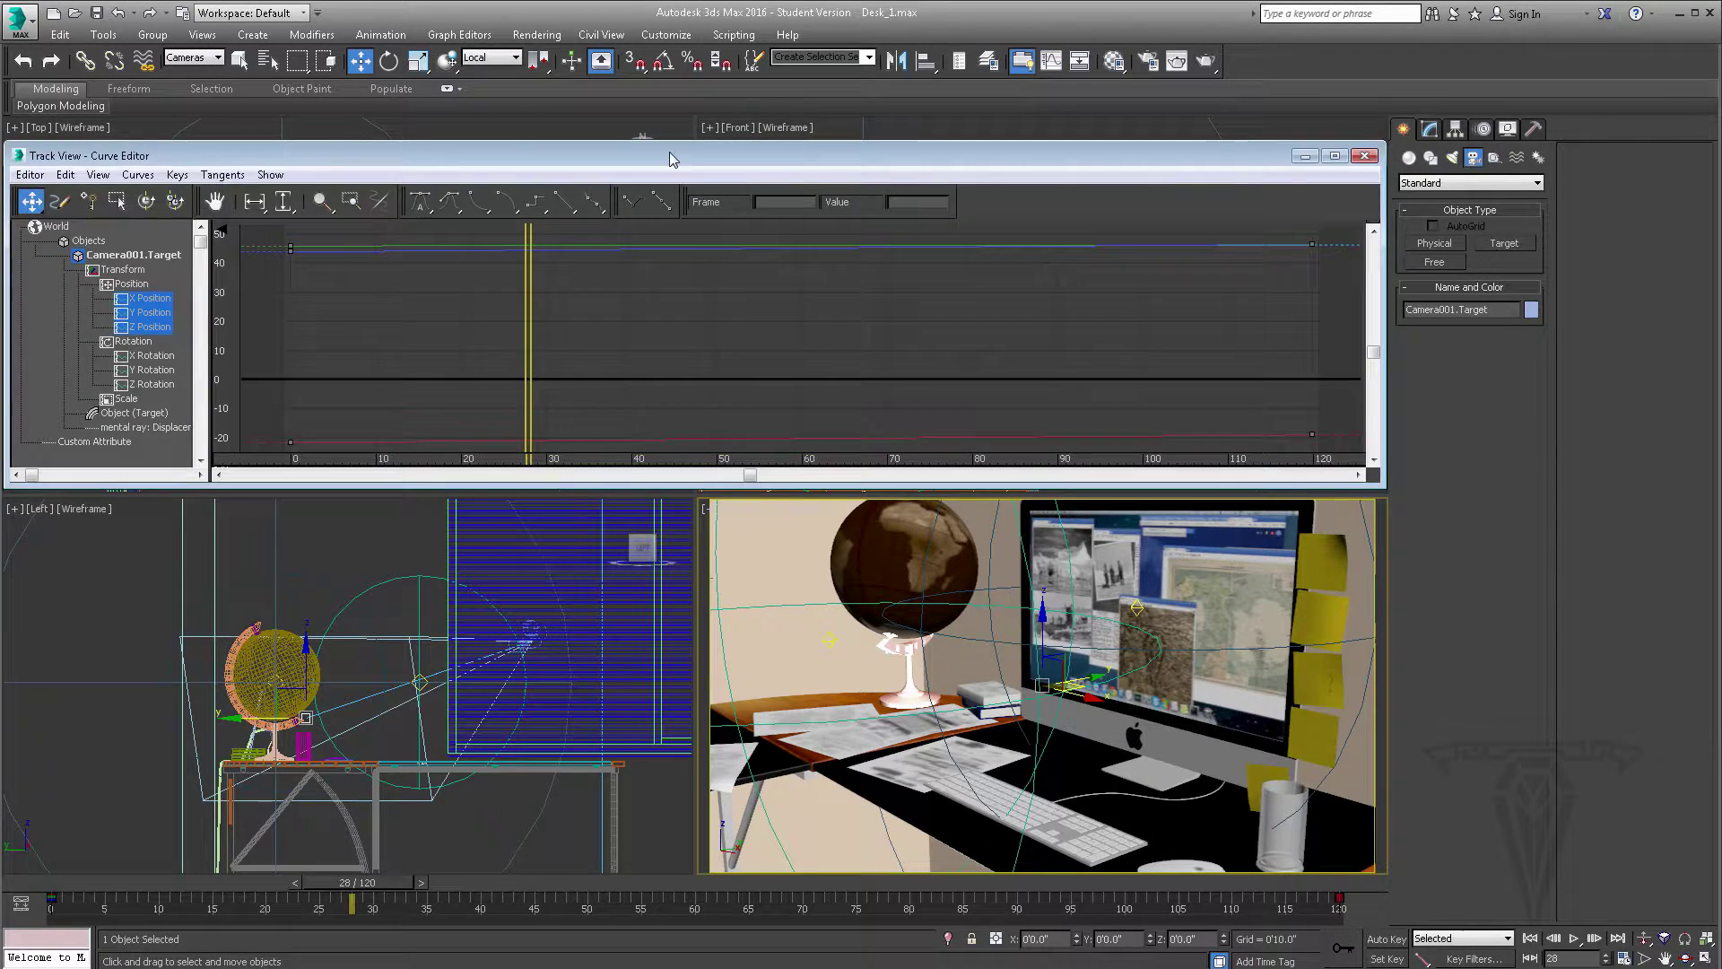
{"action": "left_click_drag", "start_coordinate": [671, 158], "coordinate": [707, 95]}
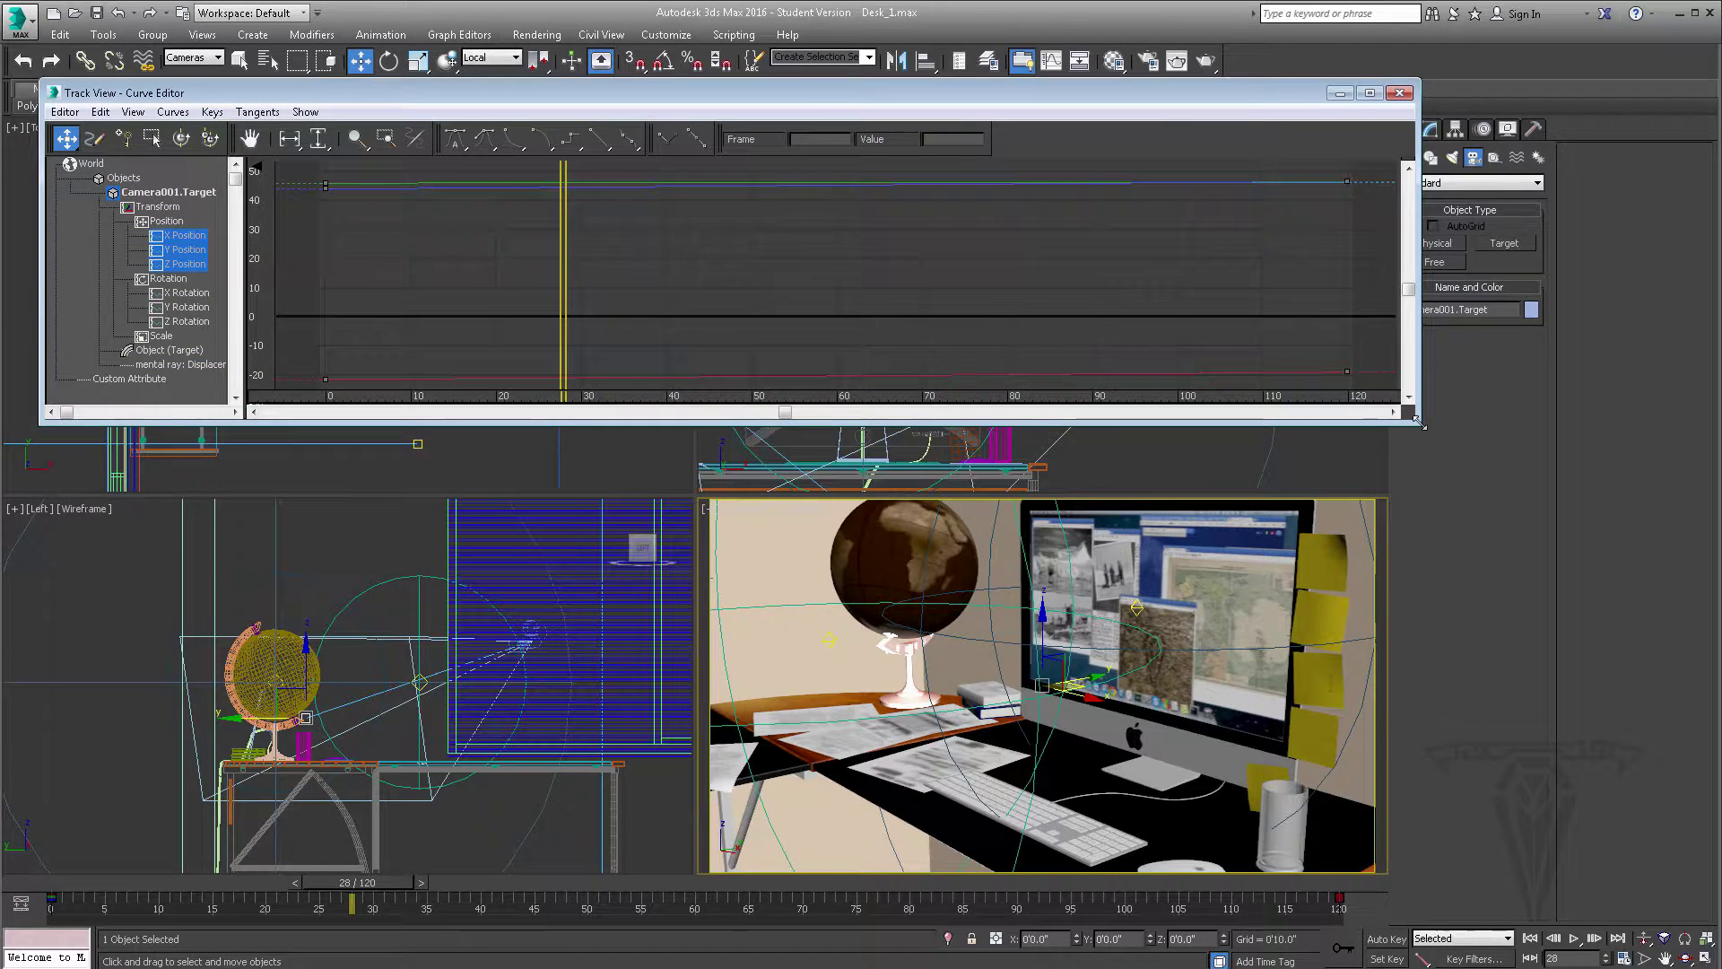
{"action": "left_click_drag", "start_coordinate": [1419, 423], "coordinate": [1509, 471]}
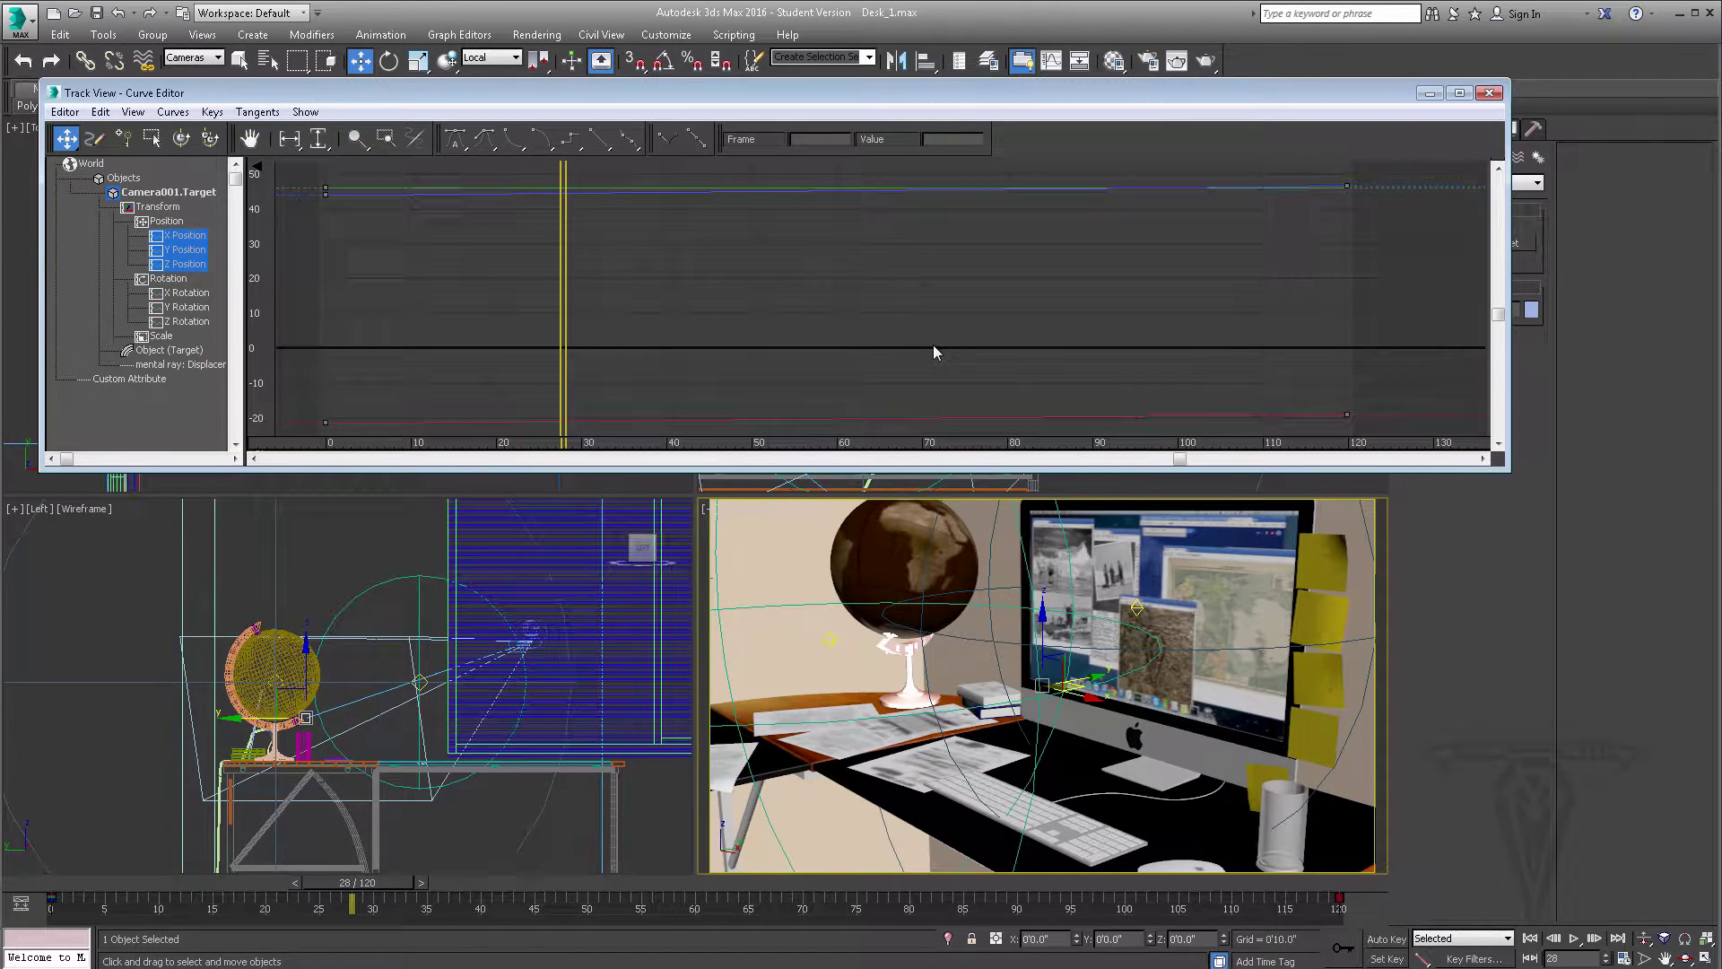
{"action": "left_click", "coordinate": [289, 138]}
{"action": "left_click", "coordinate": [318, 138]}
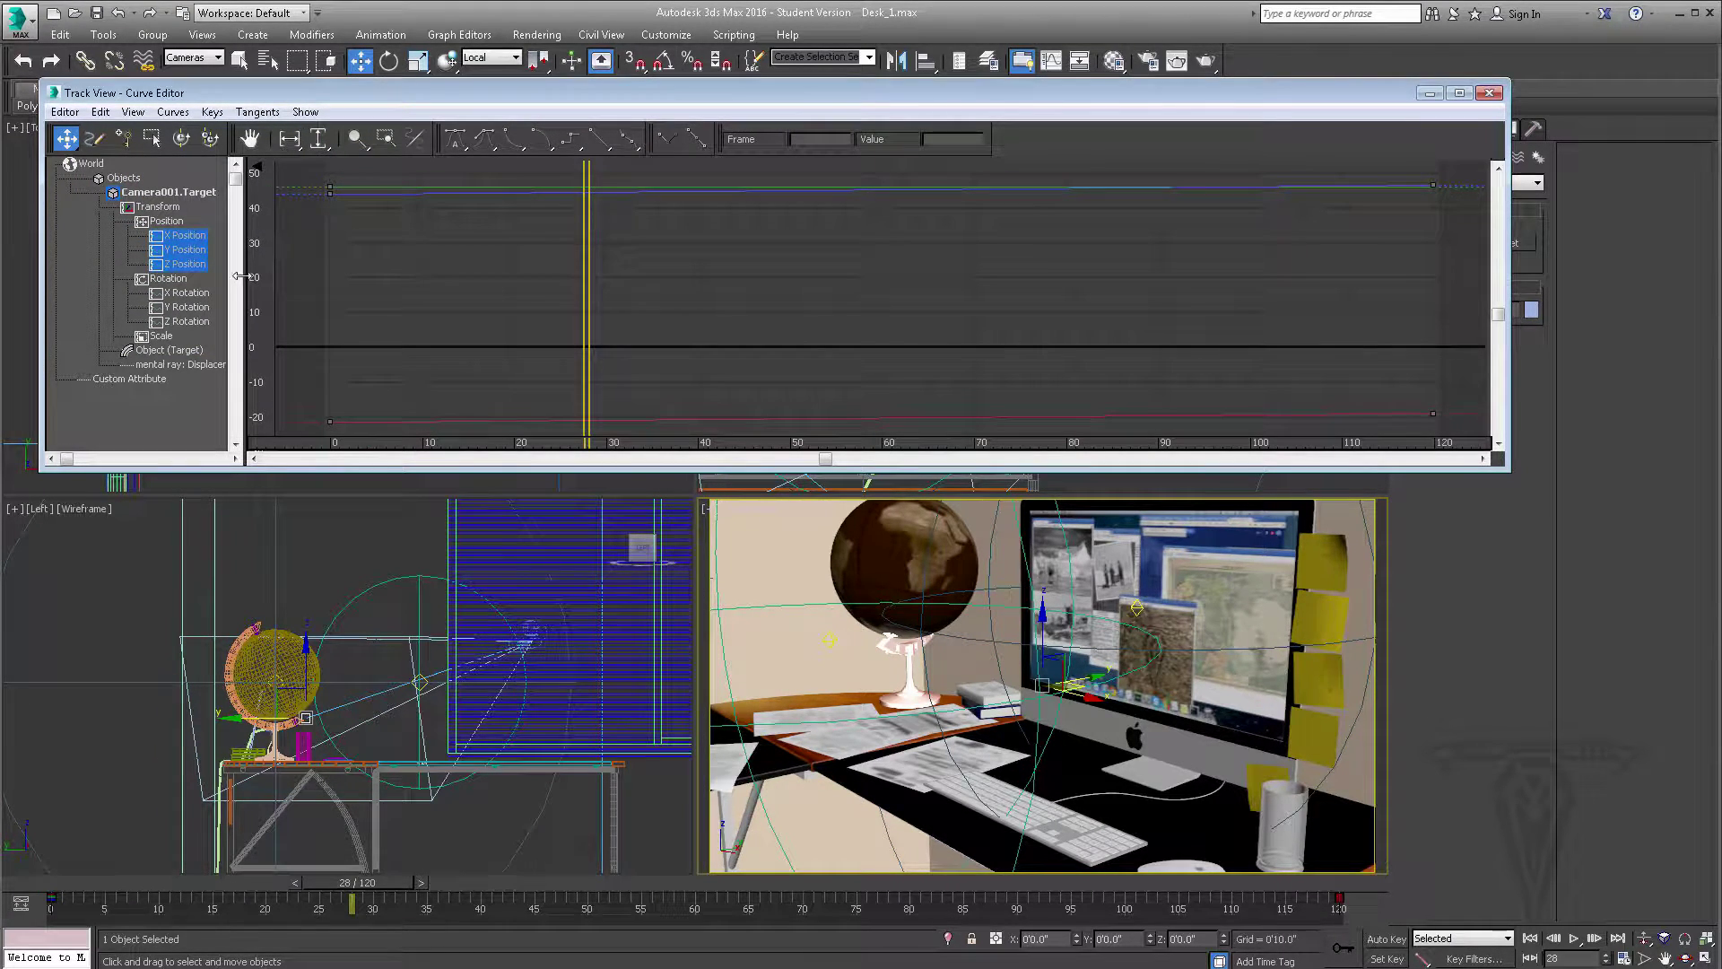
Step: Examine the camera target's X, Y and Z Position and Rotation curves one by one
{"action": "left_click", "coordinate": [166, 221]}
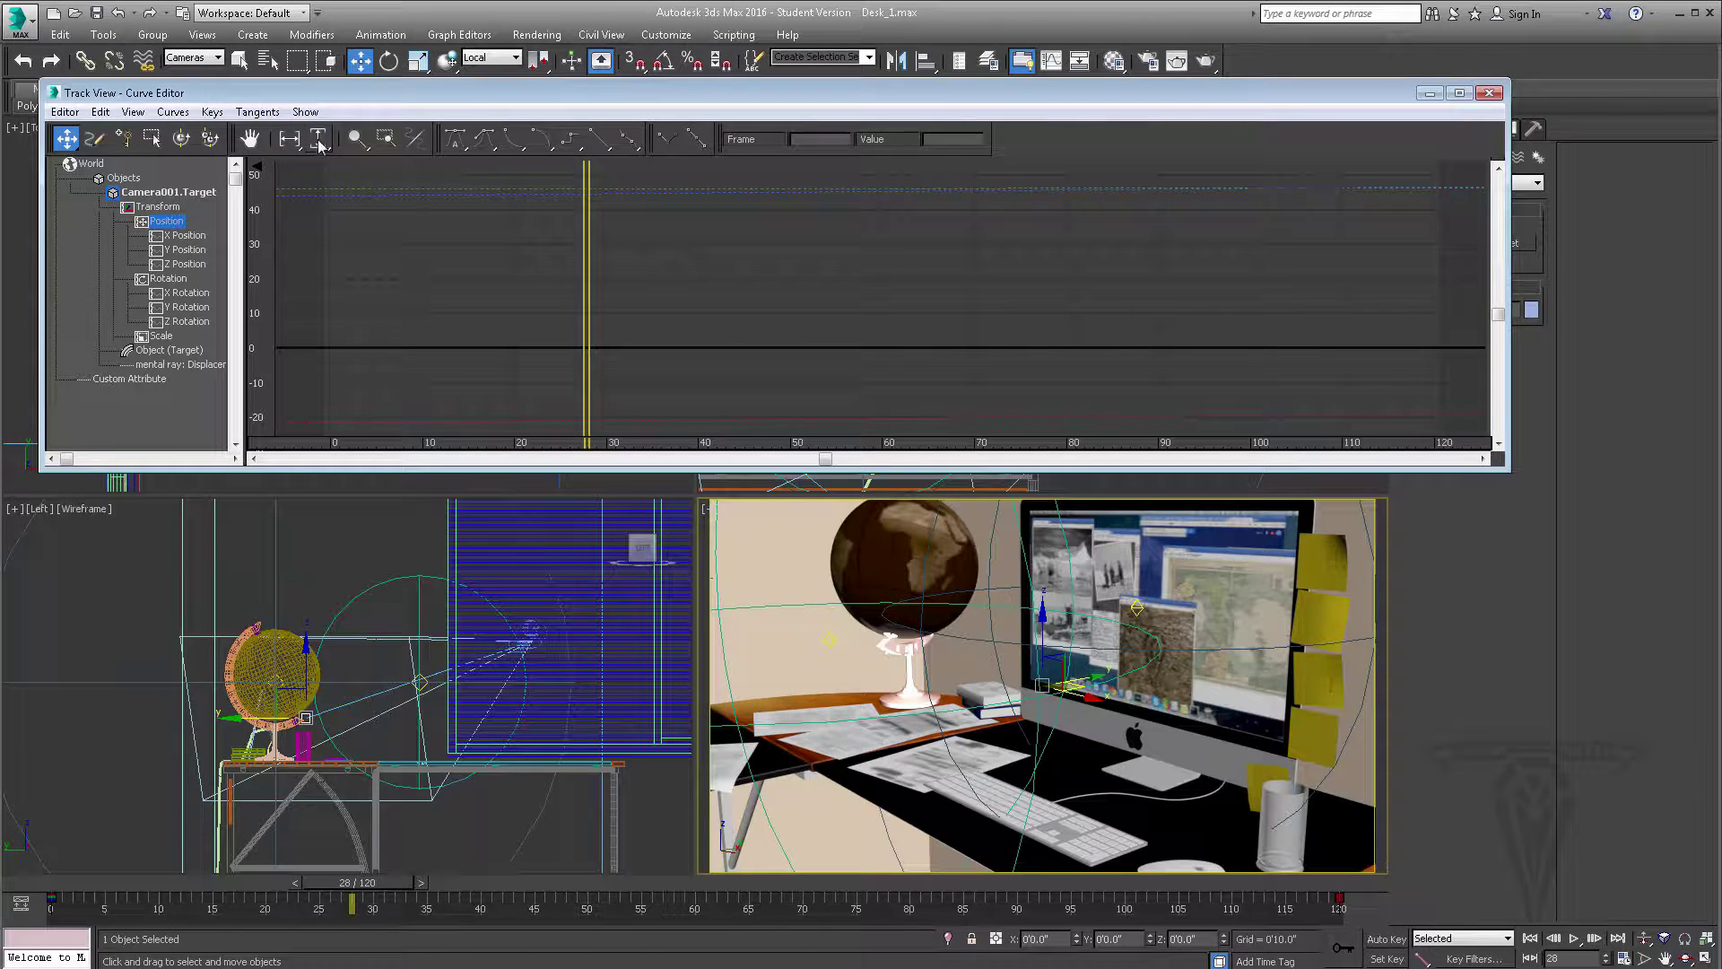
{"action": "scroll", "coordinate": [461, 268], "scroll_direction": "down", "scroll_amount": 5}
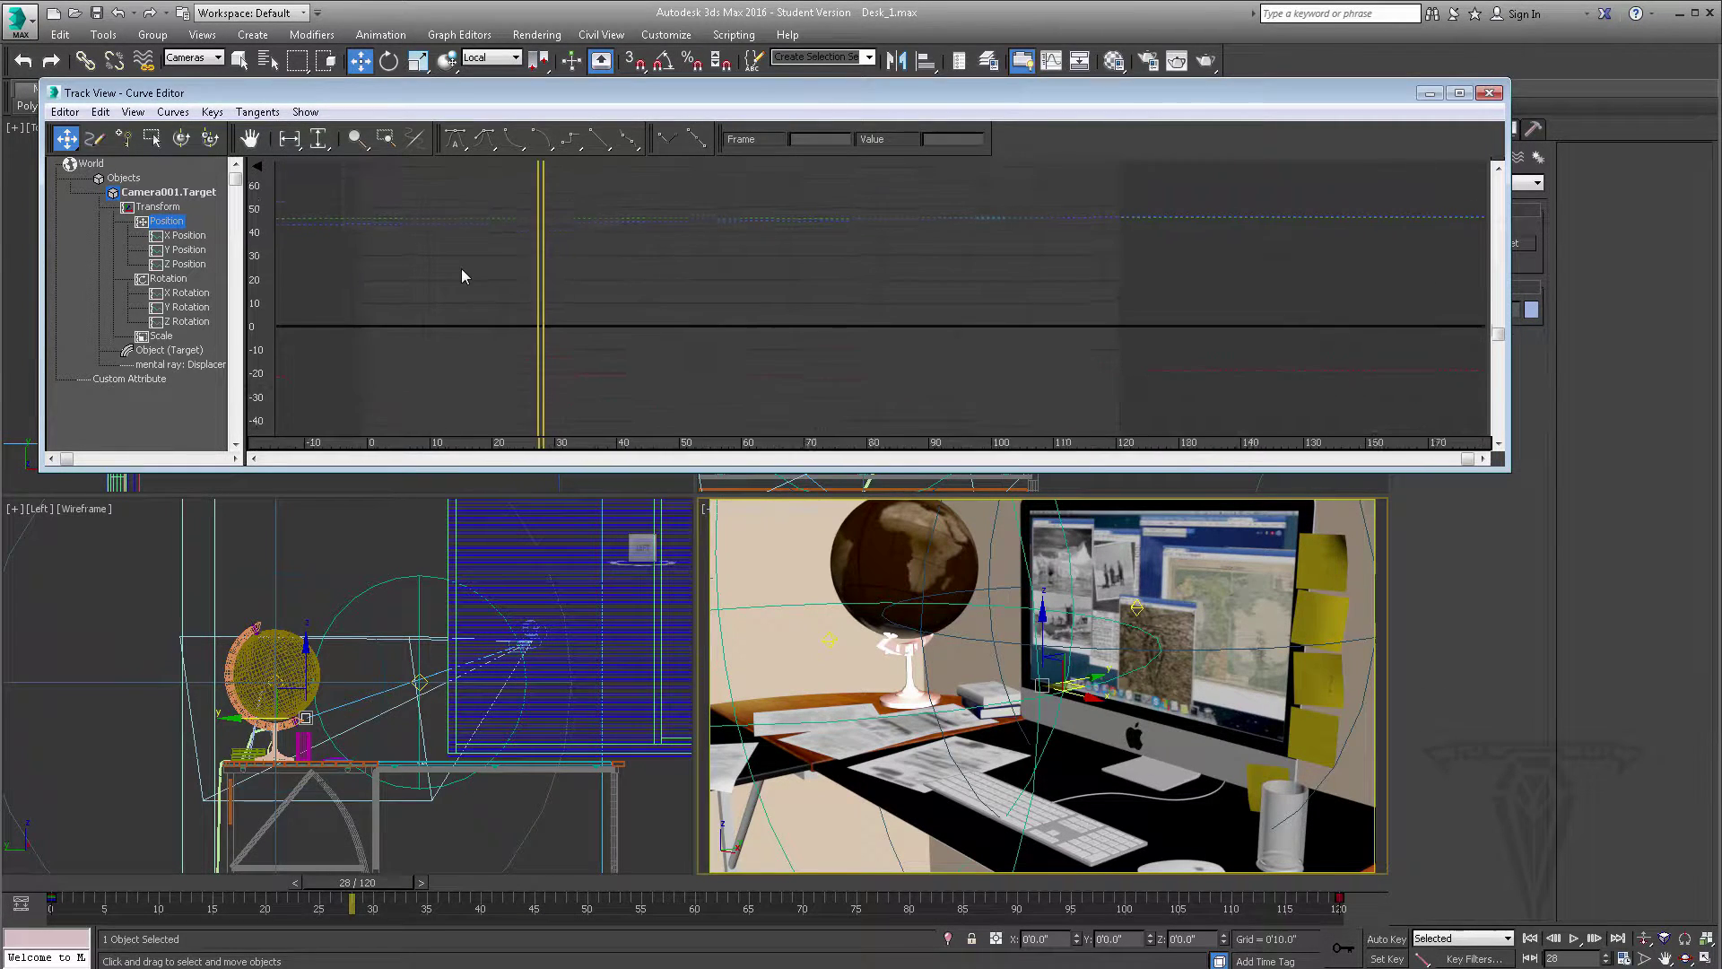
{"action": "middle_click_drag", "start_coordinate": [413, 260], "coordinate": [466, 262]}
{"action": "left_click", "coordinate": [183, 236]}
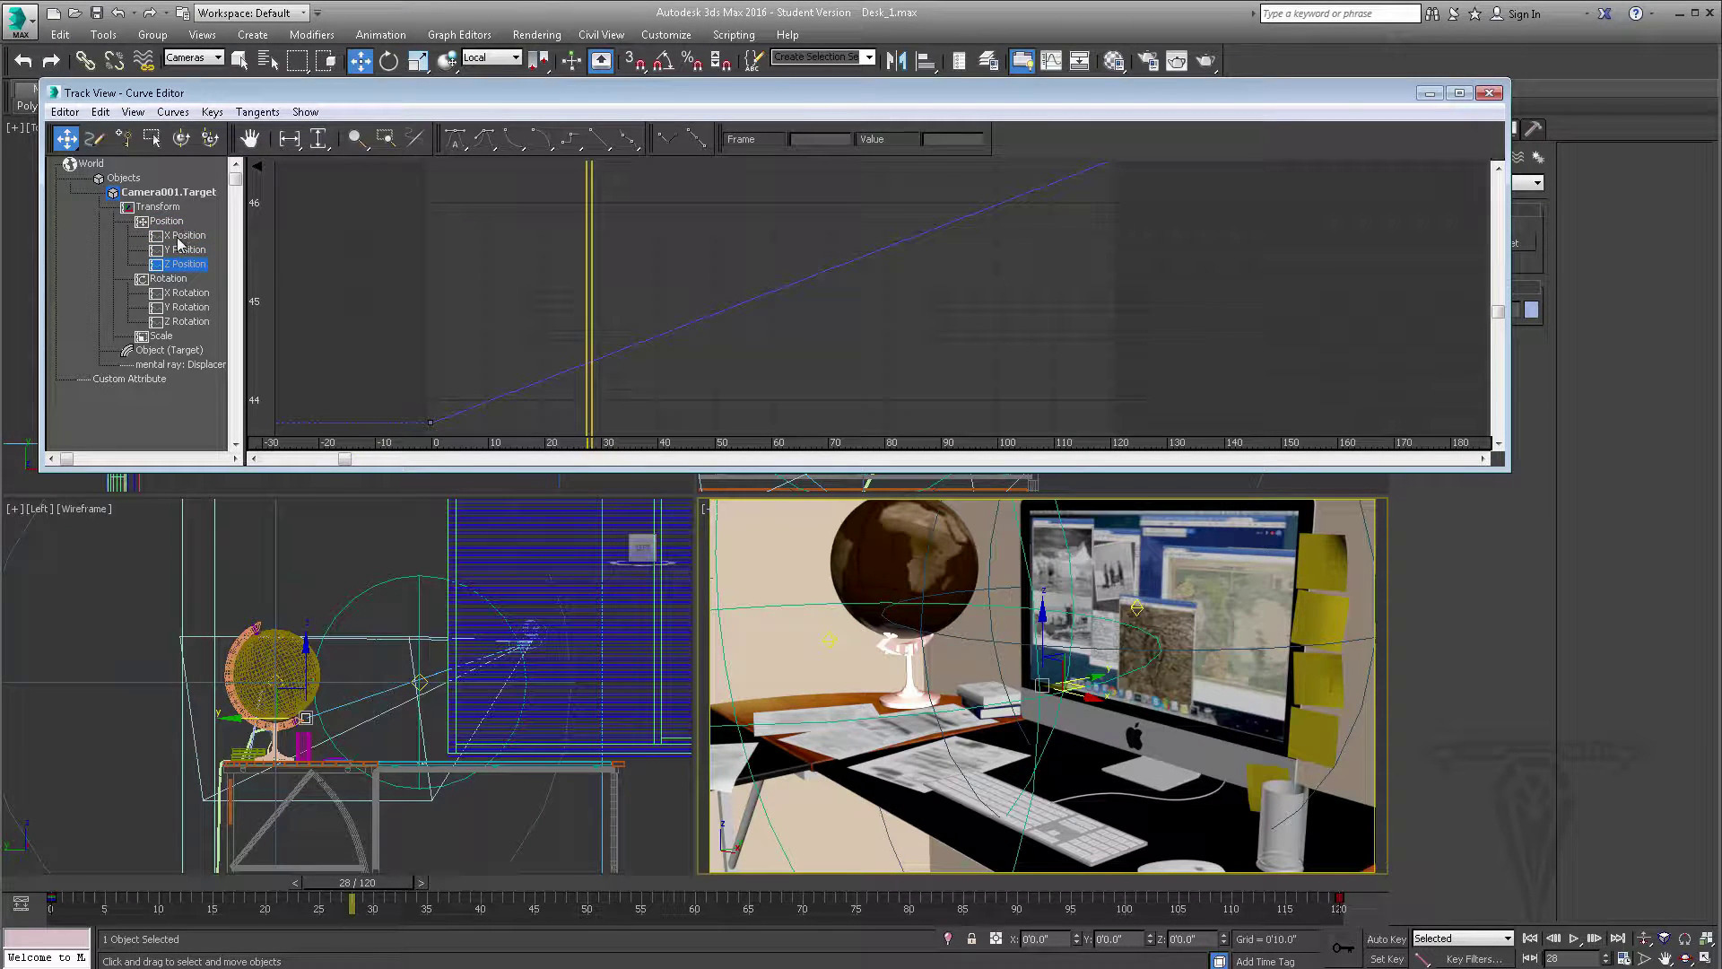
{"action": "left_click", "coordinate": [184, 252]}
{"action": "left_click", "coordinate": [184, 265]}
{"action": "left_click", "coordinate": [179, 248]}
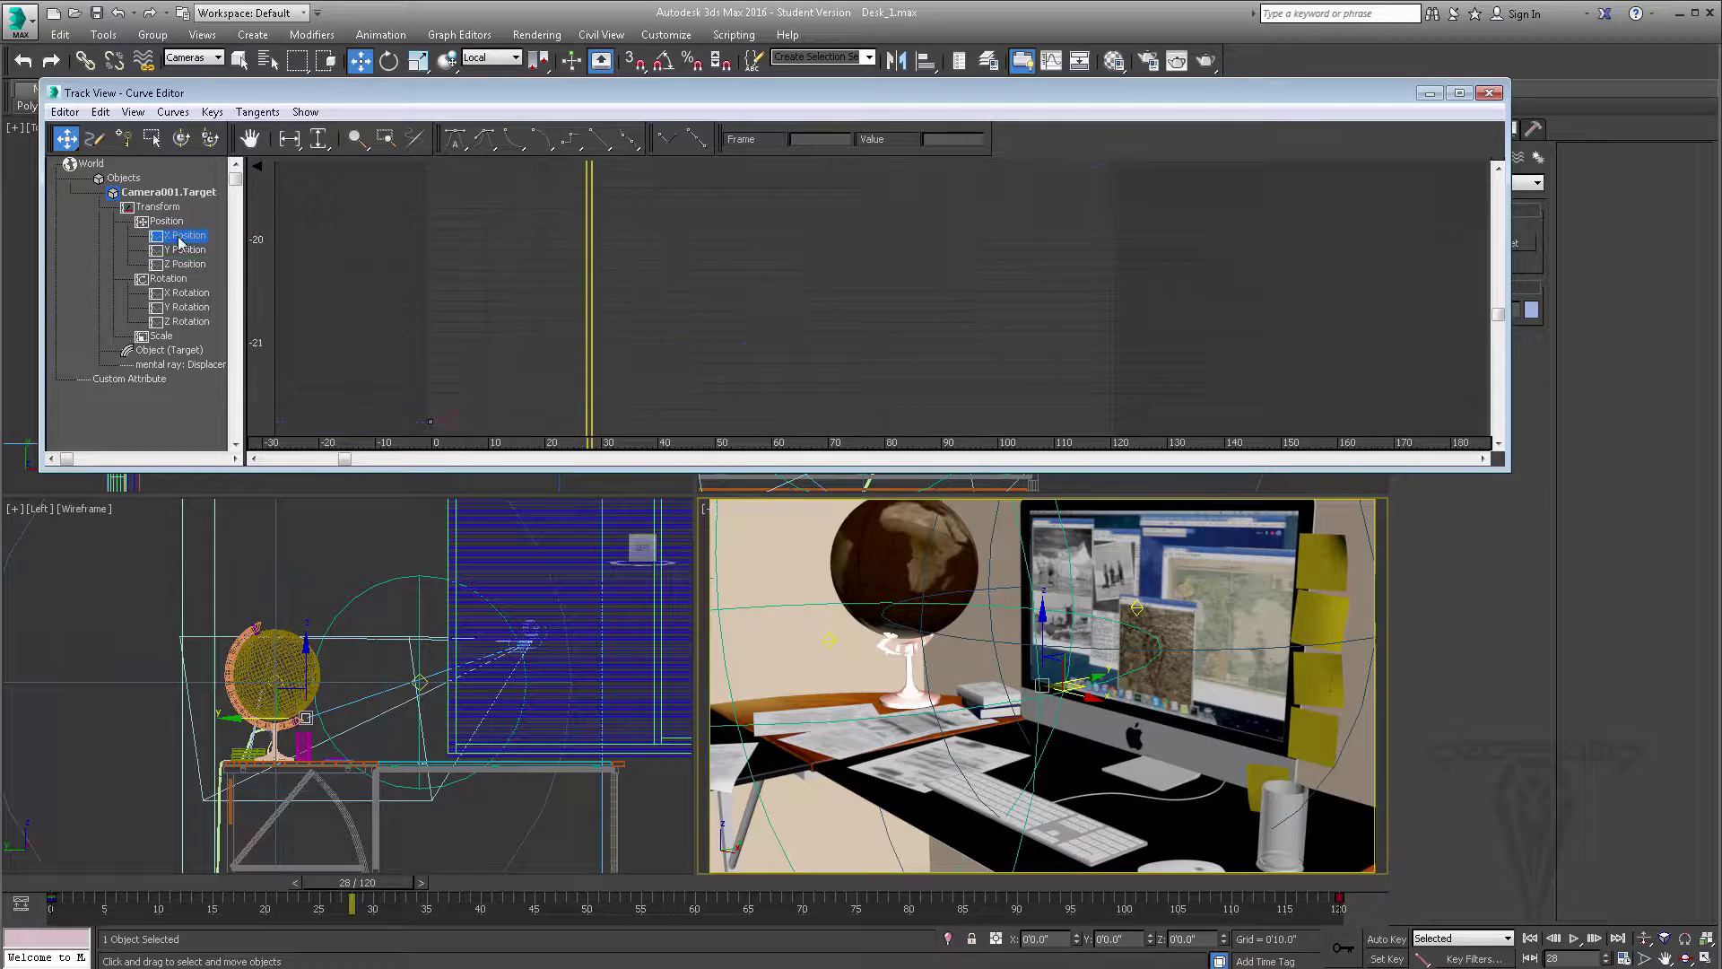
{"action": "left_click", "coordinate": [185, 266]}
{"action": "left_click", "coordinate": [177, 294]}
{"action": "left_click", "coordinate": [184, 321]}
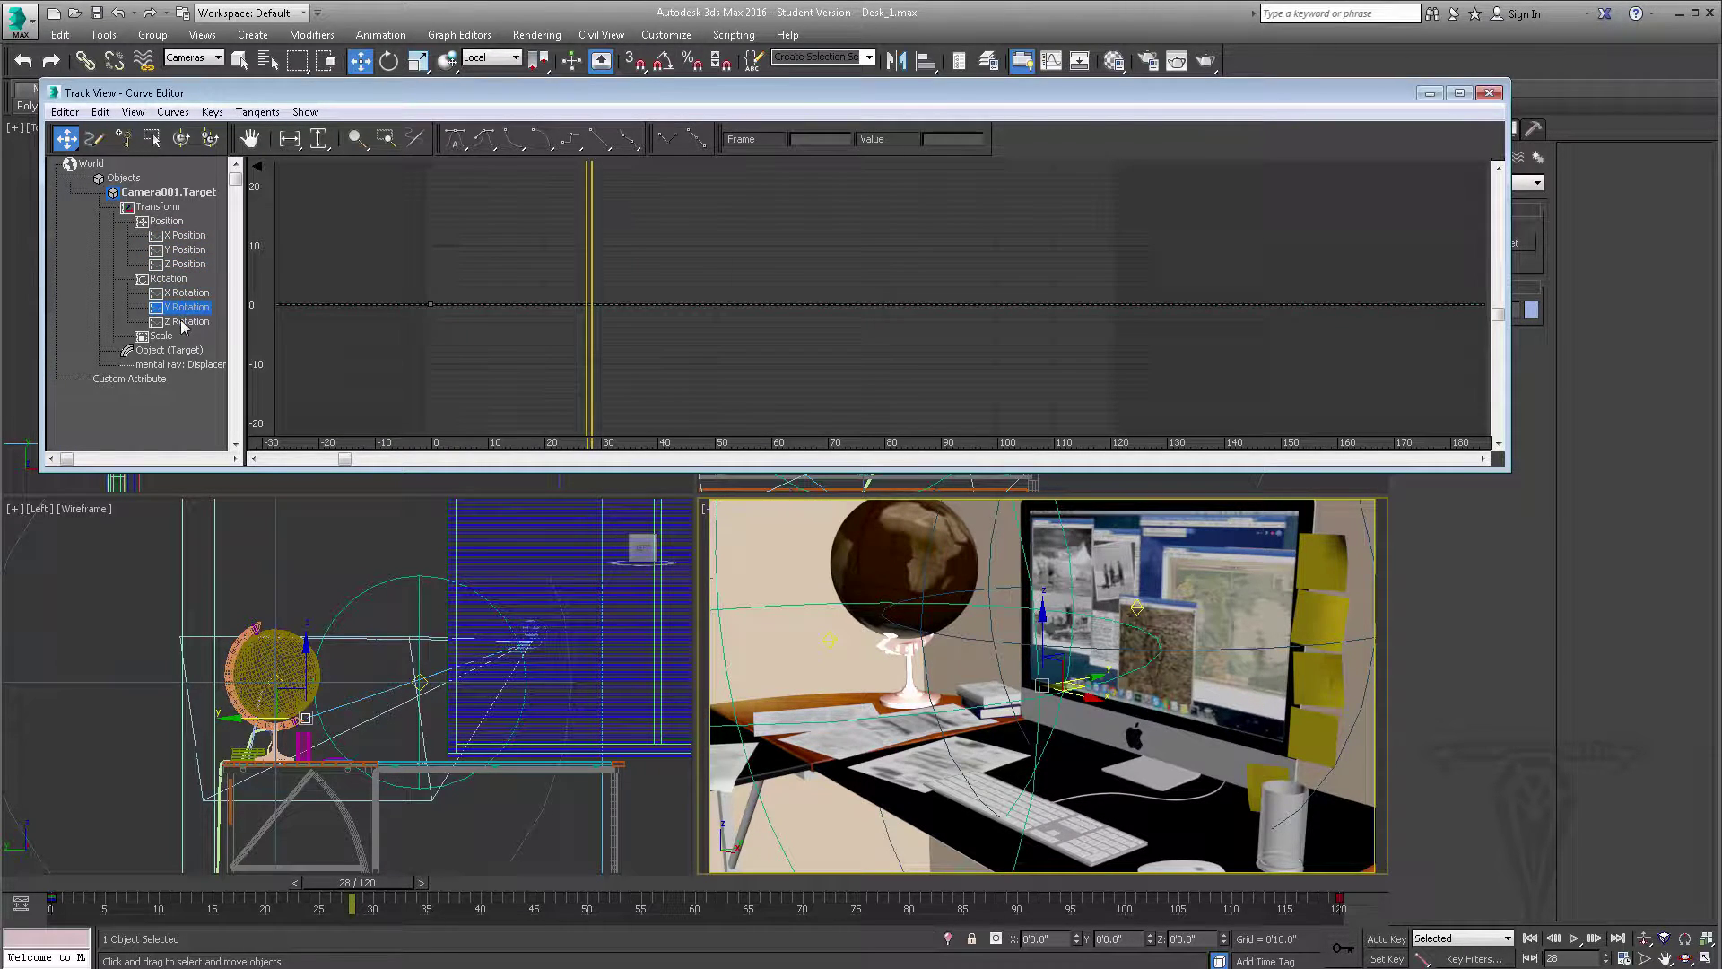
{"action": "left_click", "coordinate": [186, 284]}
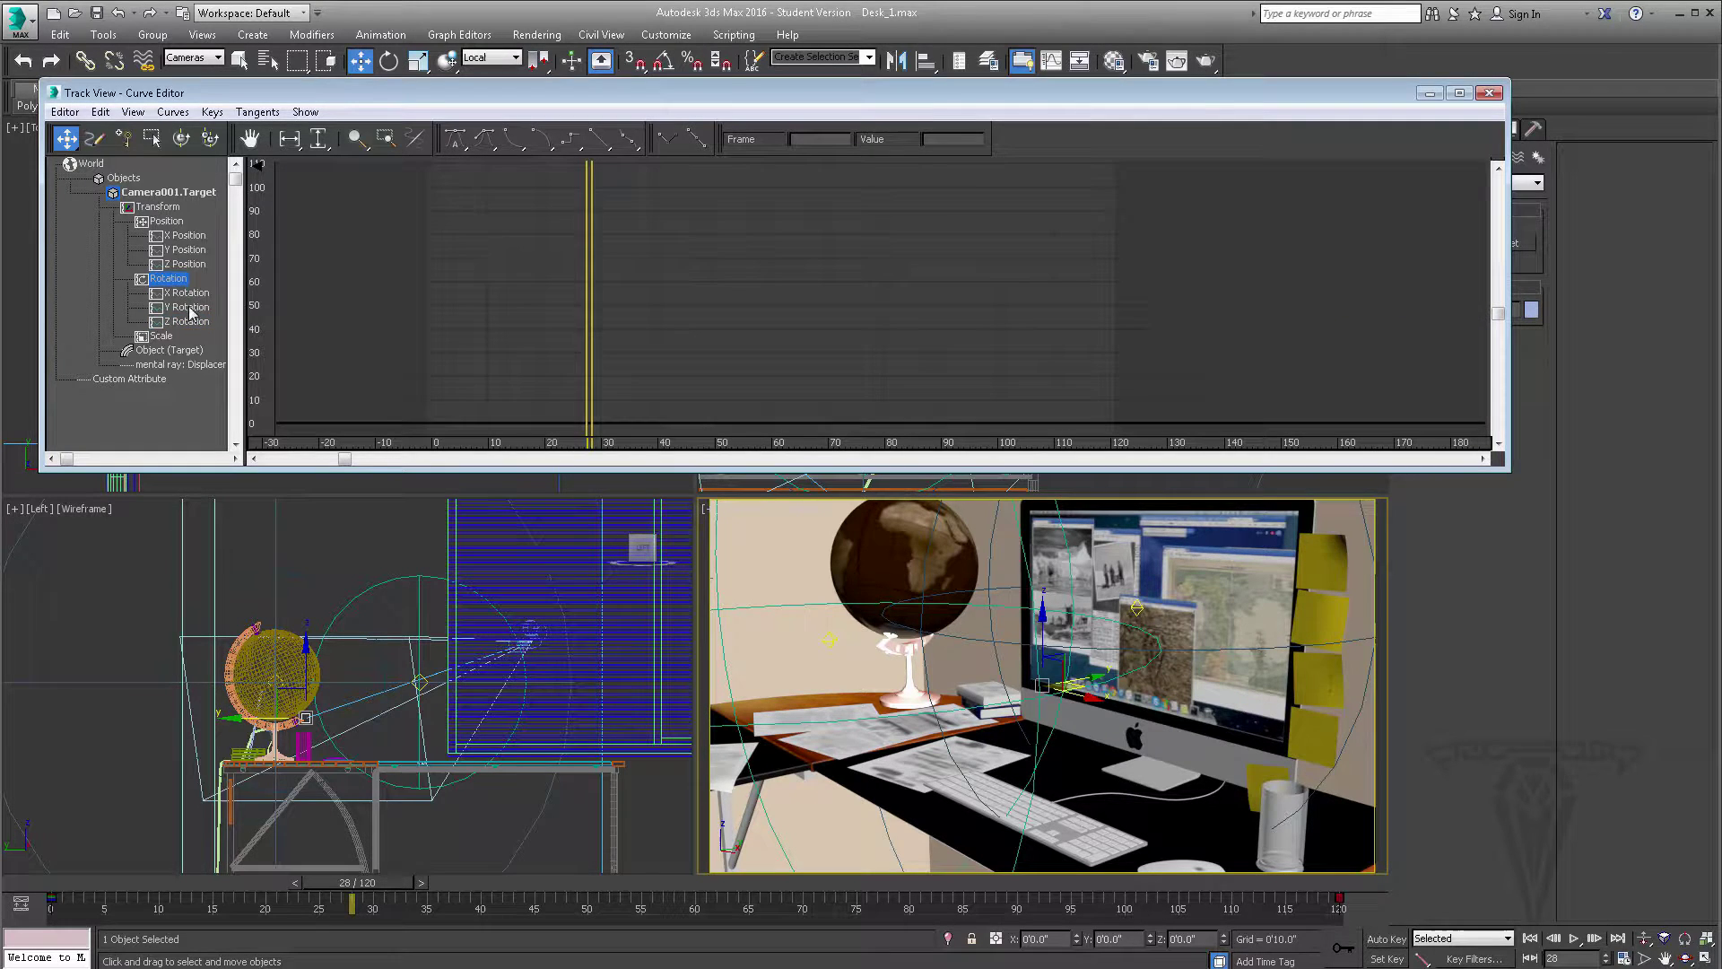
{"action": "left_click", "coordinate": [189, 308]}
{"action": "left_click", "coordinate": [188, 295]}
{"action": "left_click", "coordinate": [190, 309]}
{"action": "left_click", "coordinate": [193, 325]}
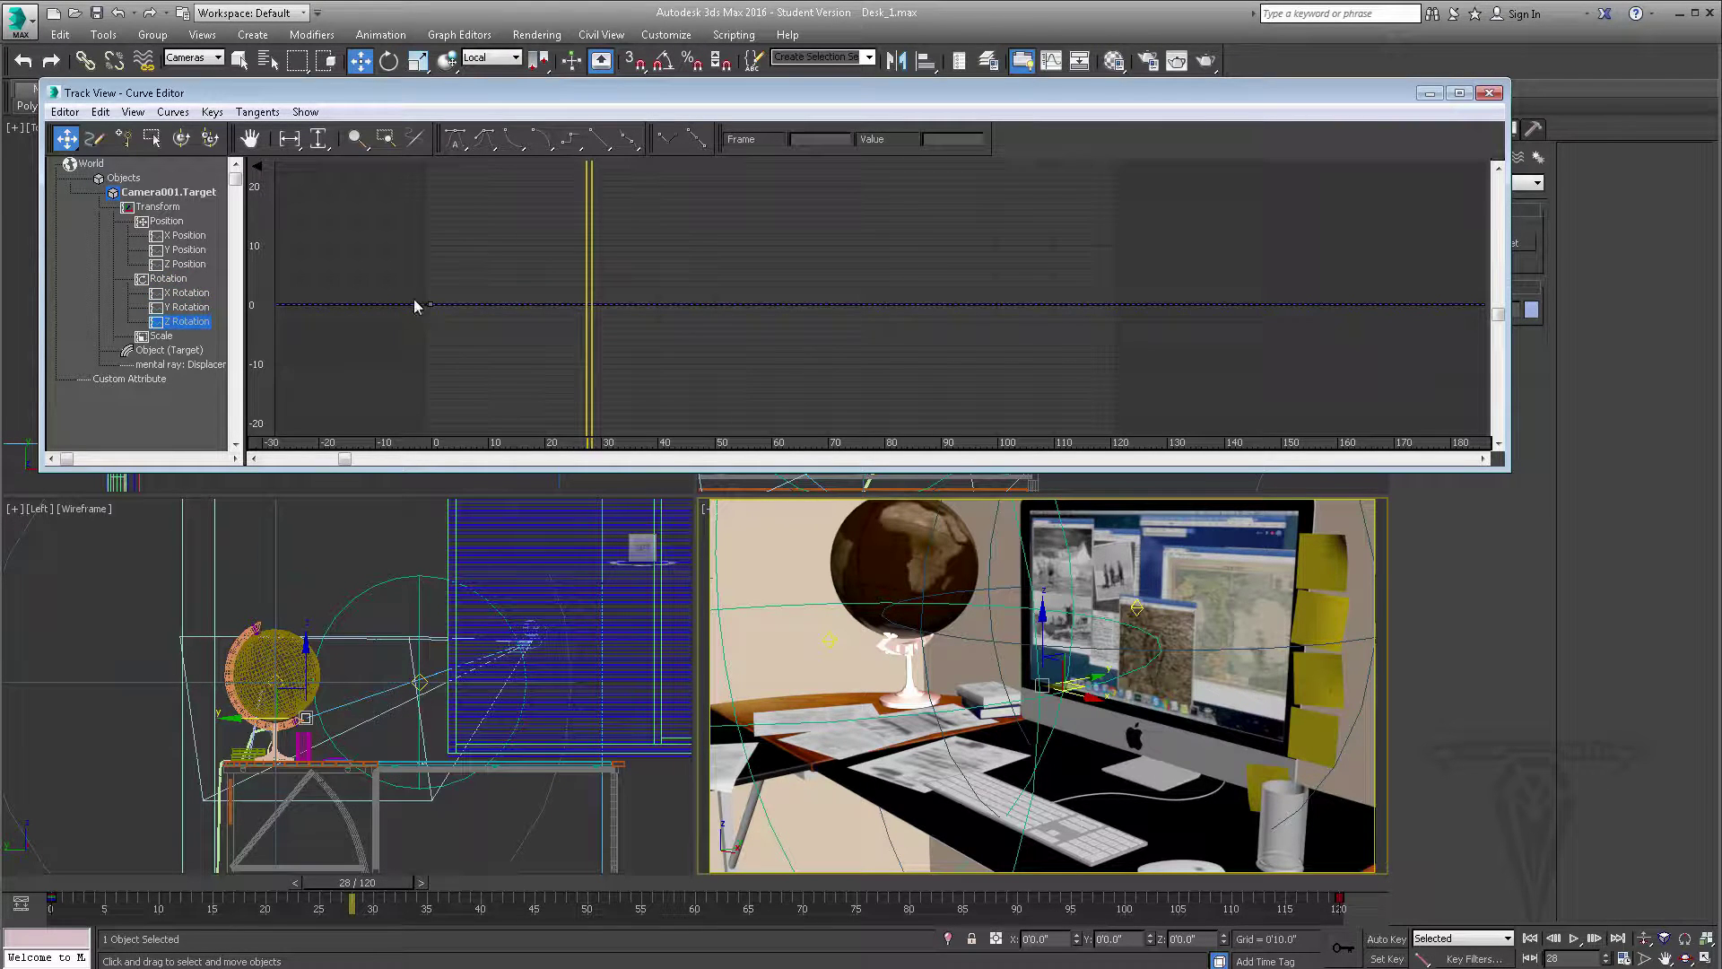
Step: Select the keys at frame 0 on the camera target's X, Y and Z Rotation tracks
{"action": "left_click_drag", "start_coordinate": [526, 267], "coordinate": [395, 334]}
{"action": "left_click", "coordinate": [188, 293]}
{"action": "left_click", "coordinate": [196, 326], "text": "shift"}
{"action": "left_click_drag", "start_coordinate": [463, 307], "coordinate": [399, 332]}
{"action": "left_click", "coordinate": [442, 325]}
Step: Compare the camera target's three Position curves together, then view each axis separately
{"action": "left_click", "coordinate": [197, 264]}
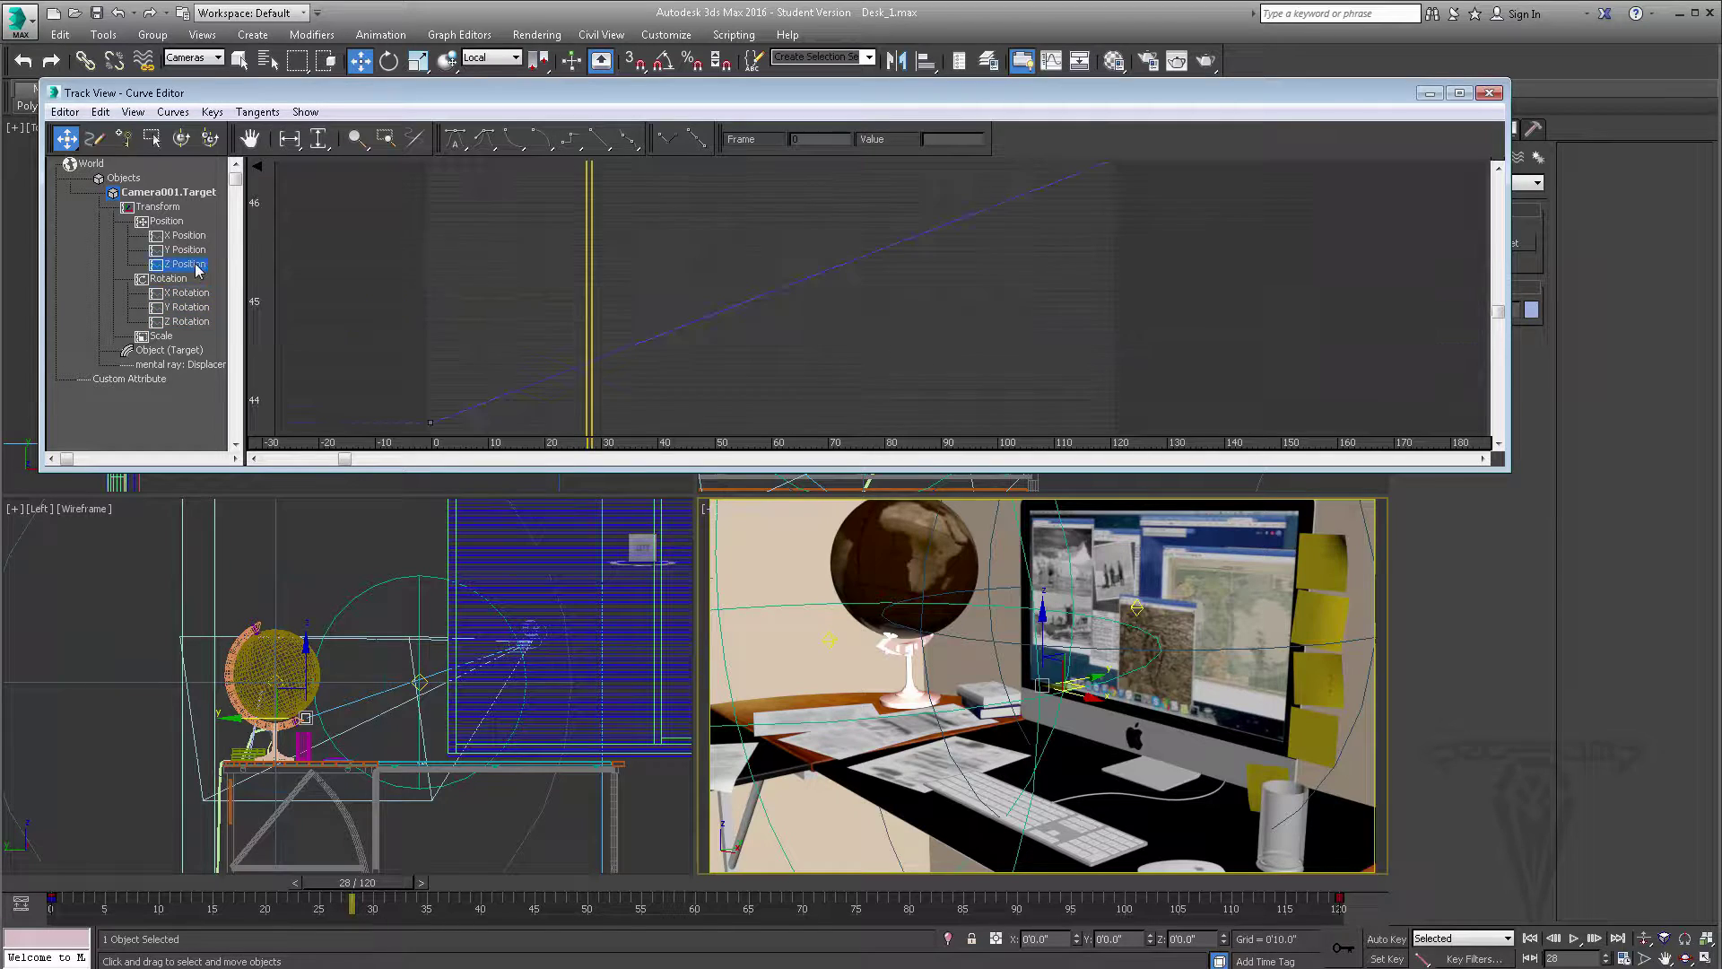
{"action": "left_click", "coordinate": [182, 236], "text": "shift"}
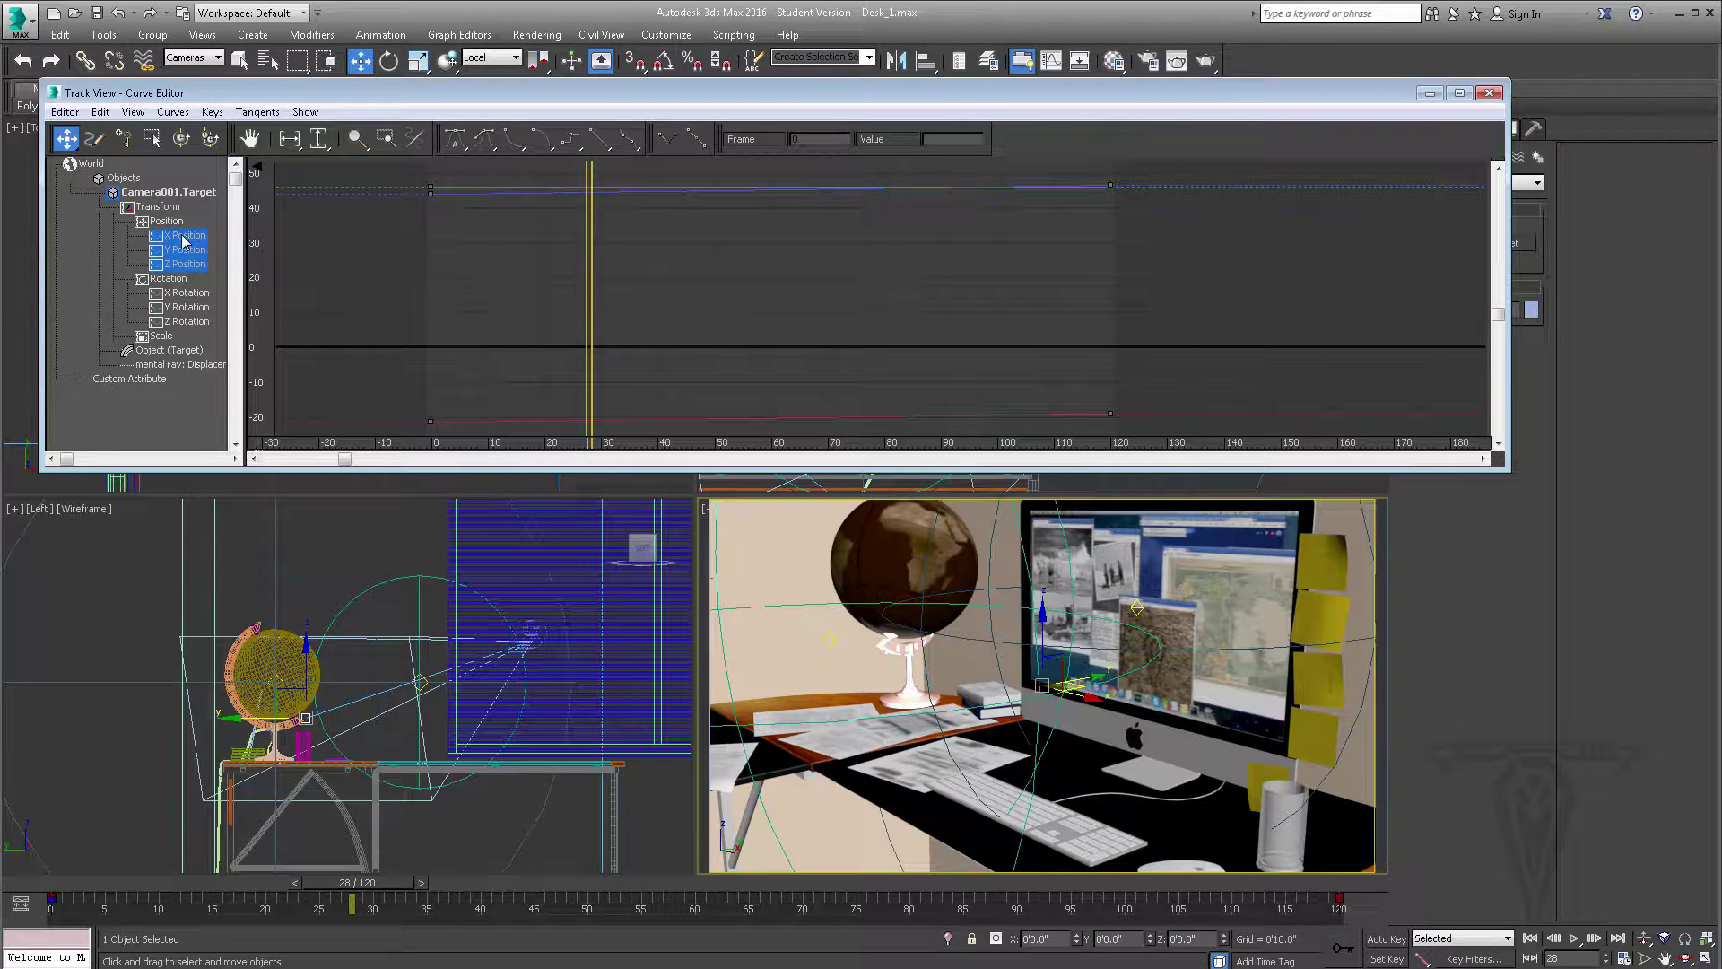
{"action": "left_click", "coordinate": [175, 236]}
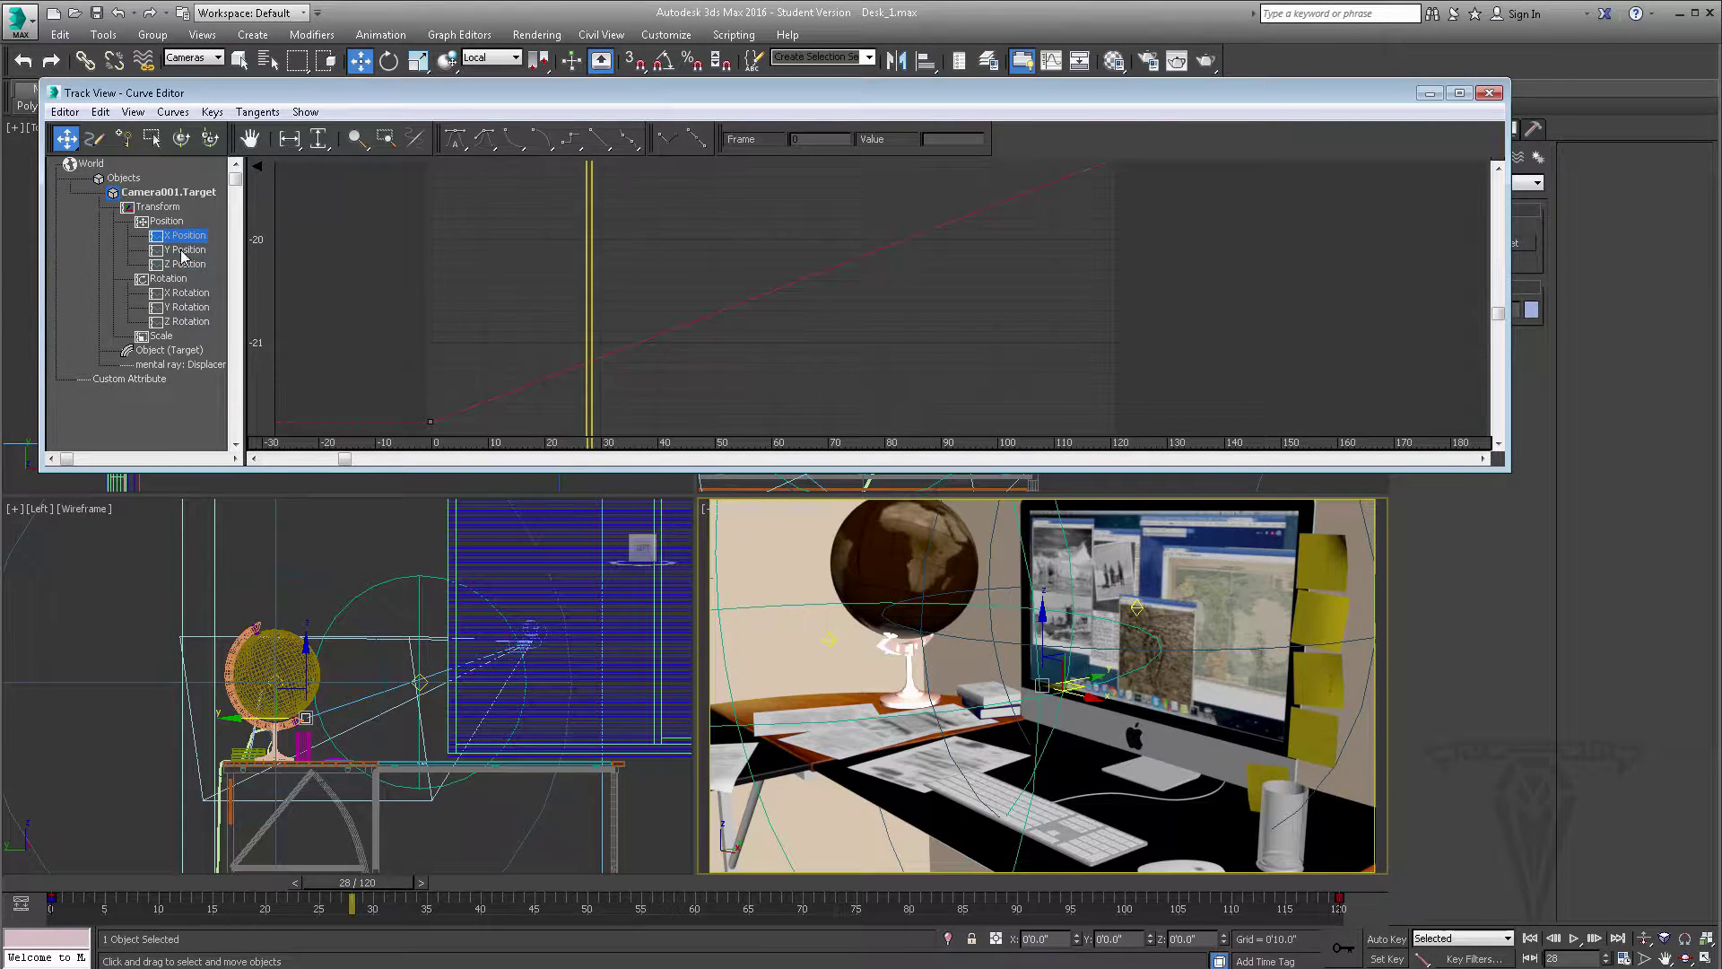
{"action": "left_click", "coordinate": [180, 253]}
{"action": "left_click", "coordinate": [180, 265]}
Step: Delete the camera target's Scale key at frame 0
{"action": "left_click", "coordinate": [154, 336]}
{"action": "left_click_drag", "start_coordinate": [492, 269], "coordinate": [388, 344]}
{"action": "key", "text": "Delete"}
Step: Select the Camera001 body, examine its Position and Roll Angle curves and object tracks, and play the animation
{"action": "left_click", "coordinate": [536, 639]}
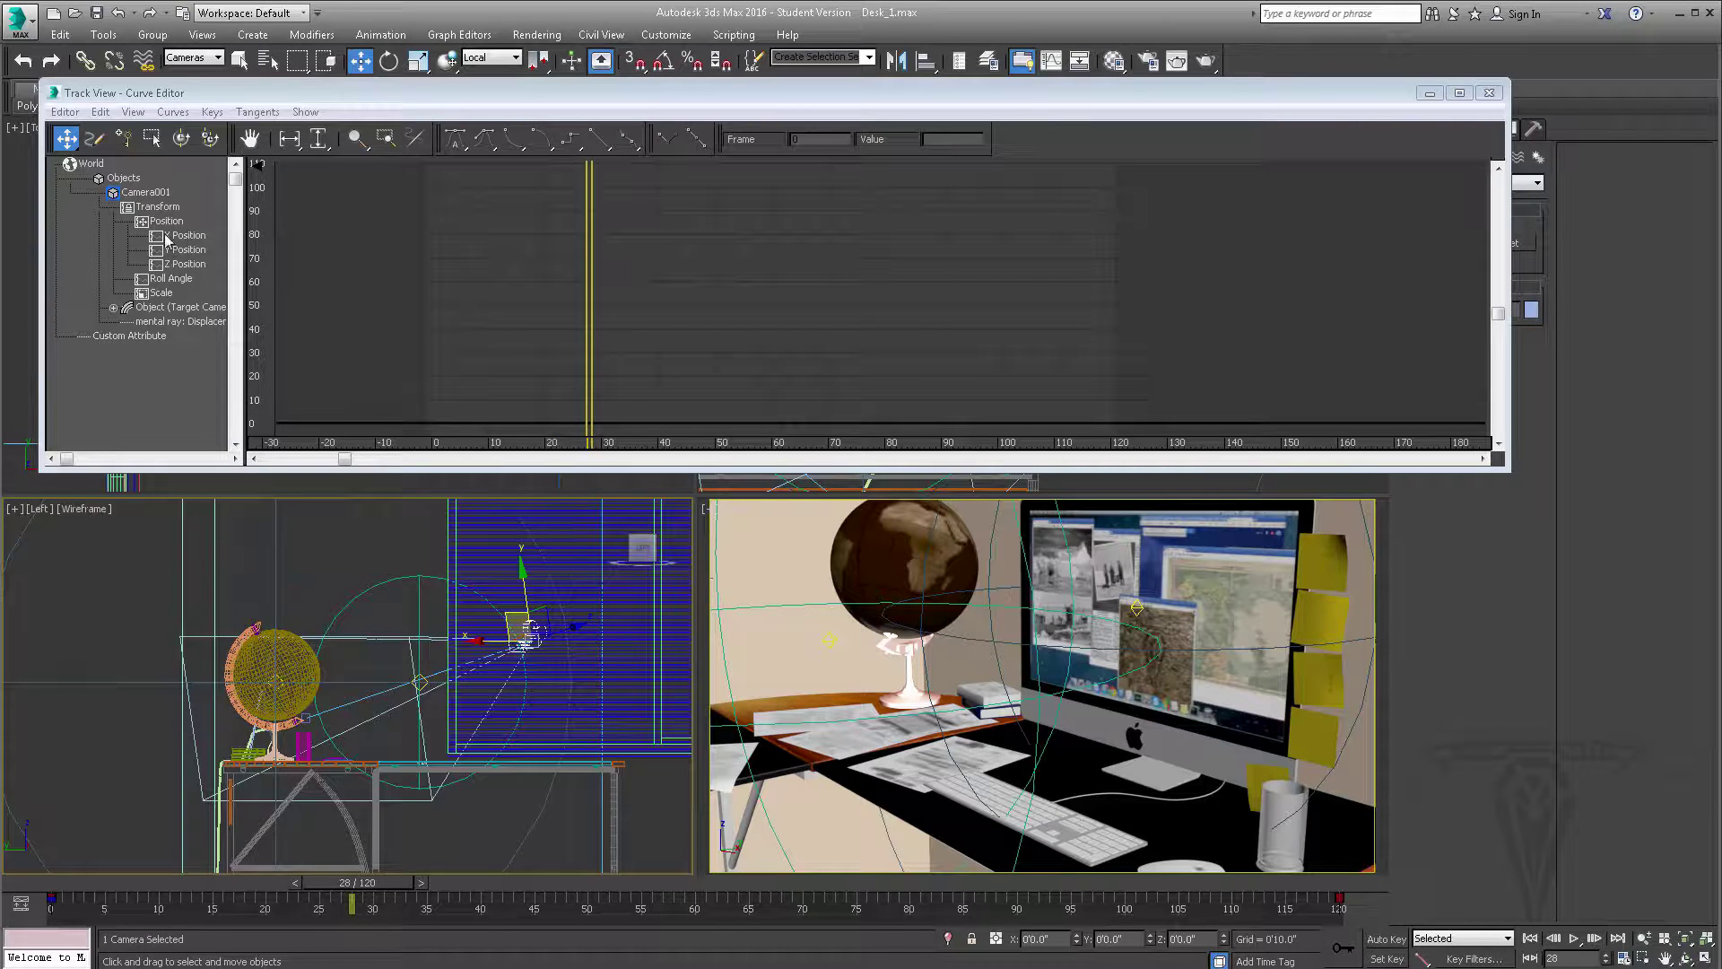
{"action": "left_click", "coordinate": [190, 236]}
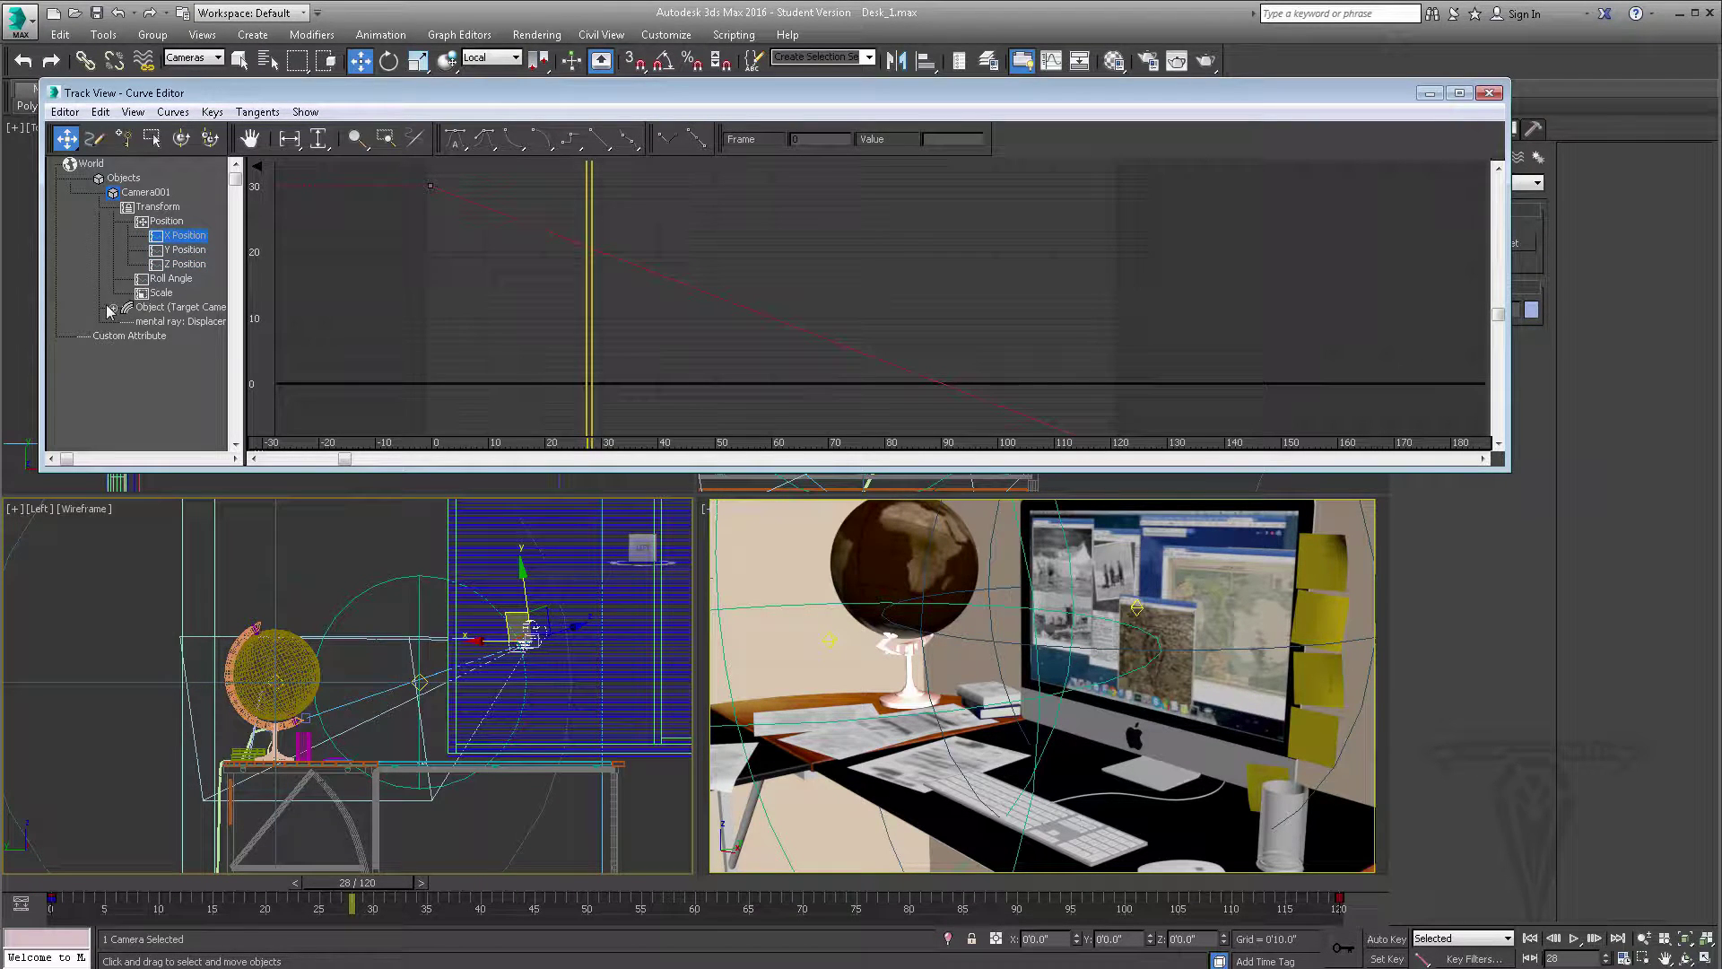
{"action": "left_click", "coordinate": [167, 279]}
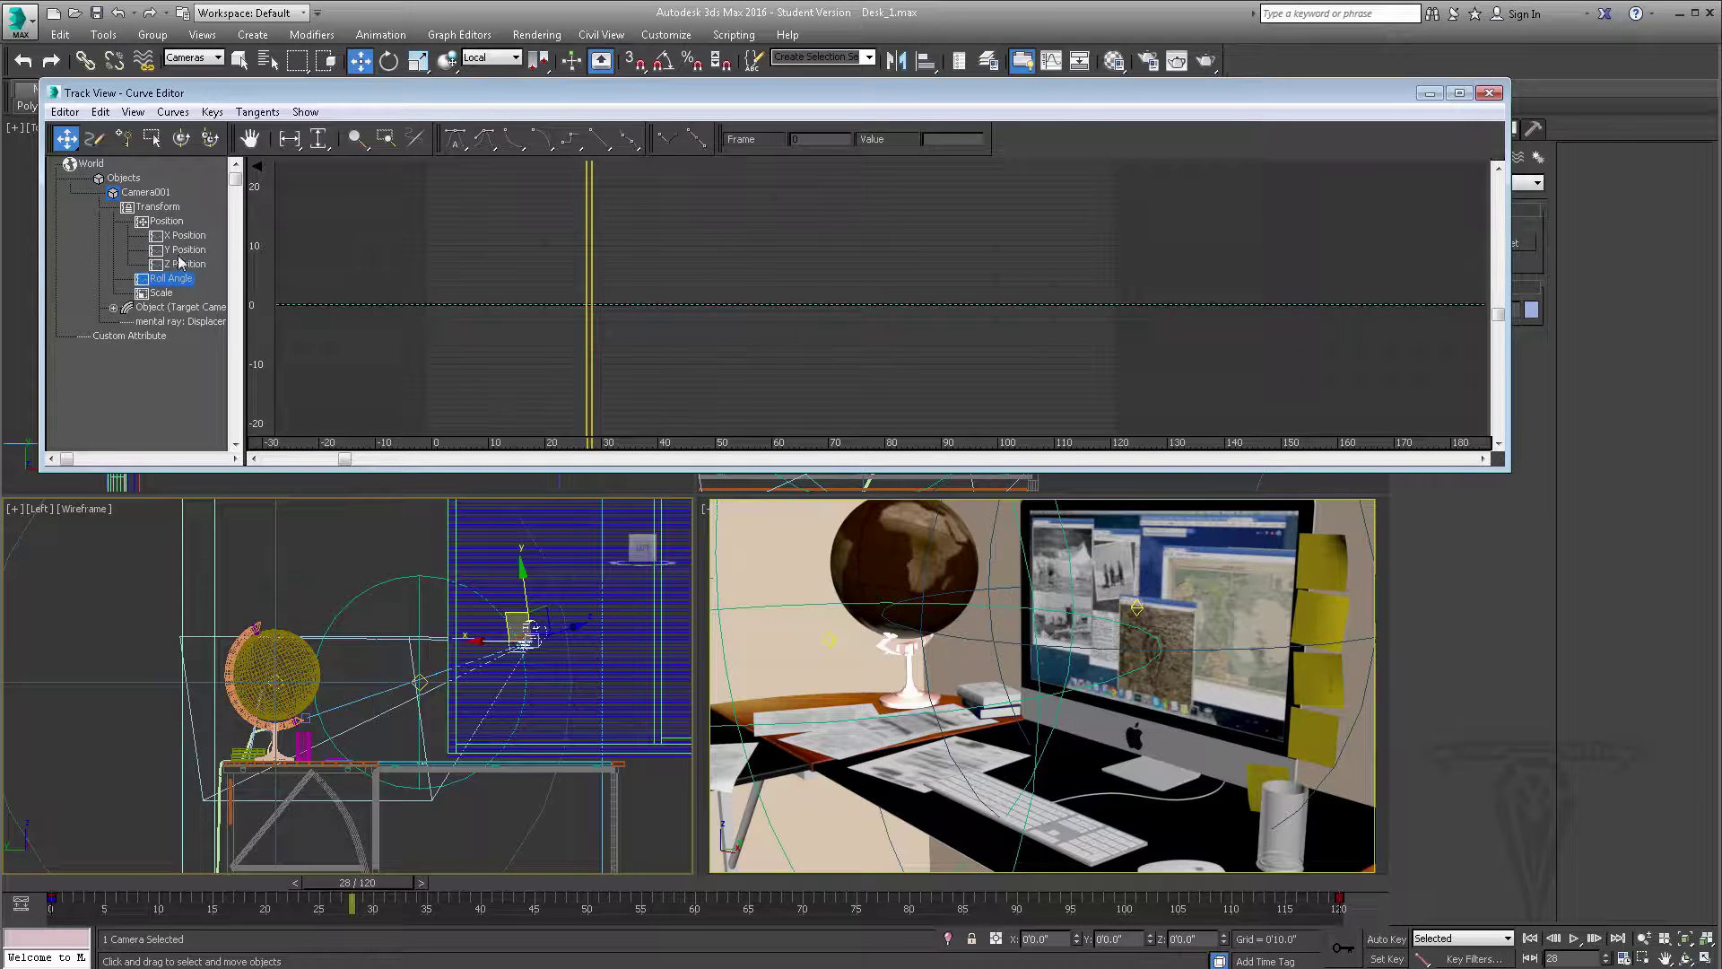
{"action": "left_click", "coordinate": [177, 235]}
{"action": "left_click", "coordinate": [181, 266]}
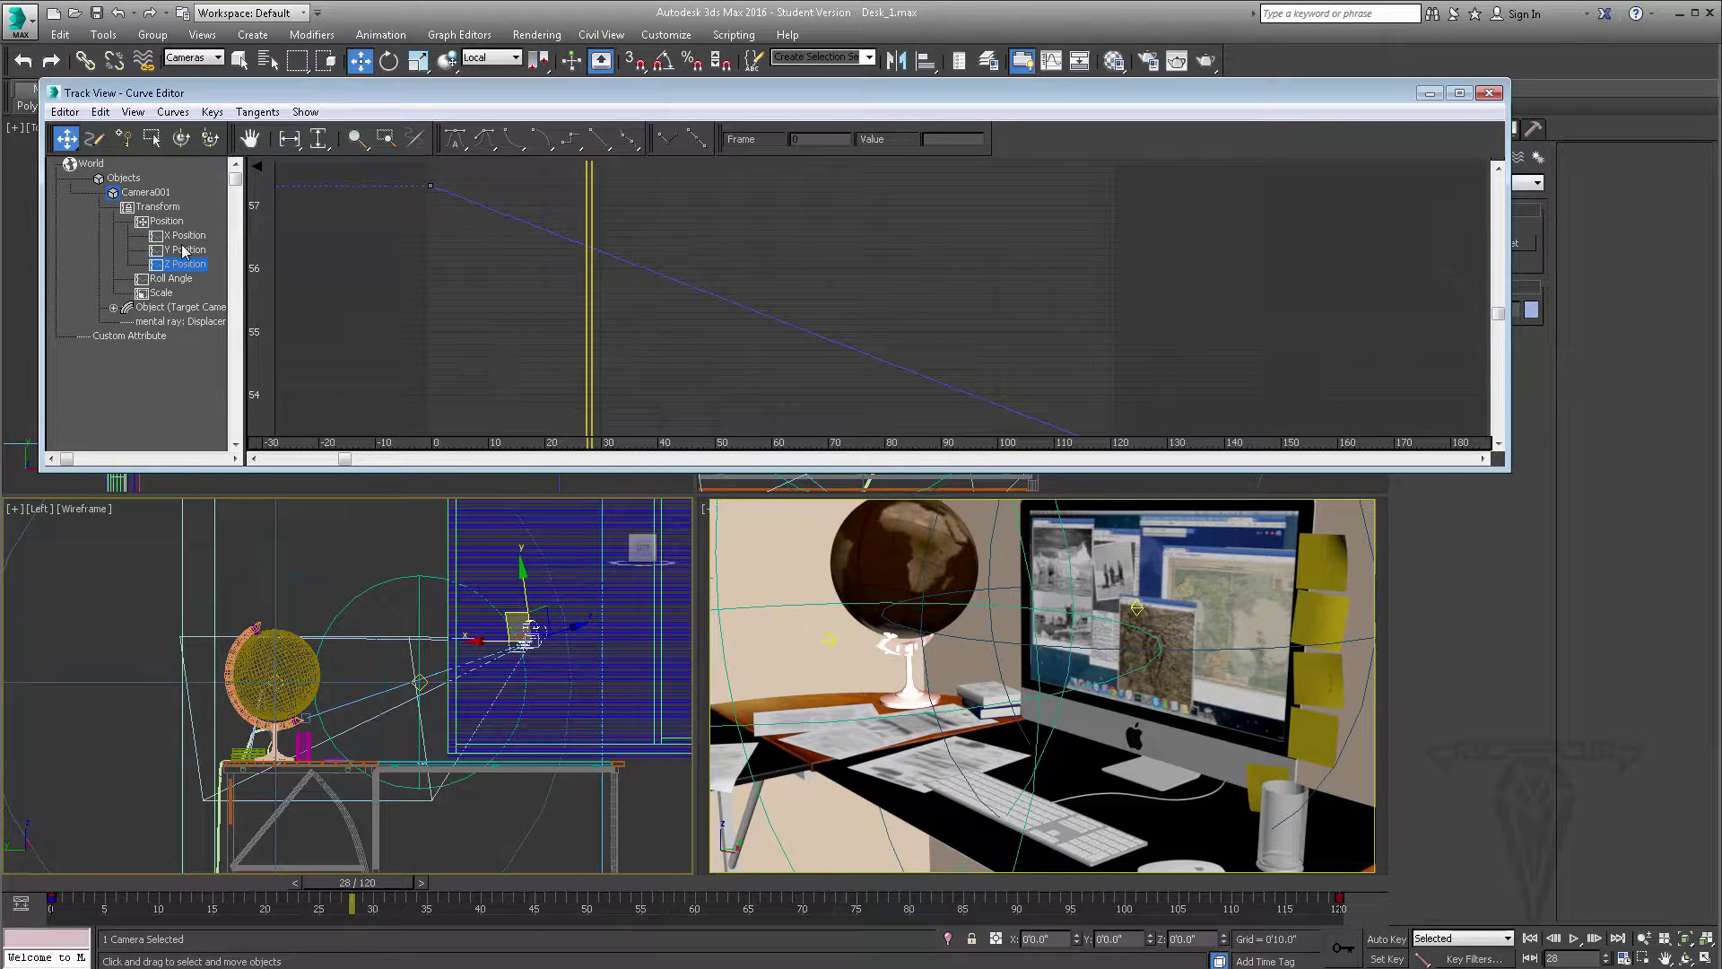
{"action": "left_click", "coordinate": [184, 251]}
{"action": "left_click", "coordinate": [170, 222]}
{"action": "left_click", "coordinate": [114, 309]}
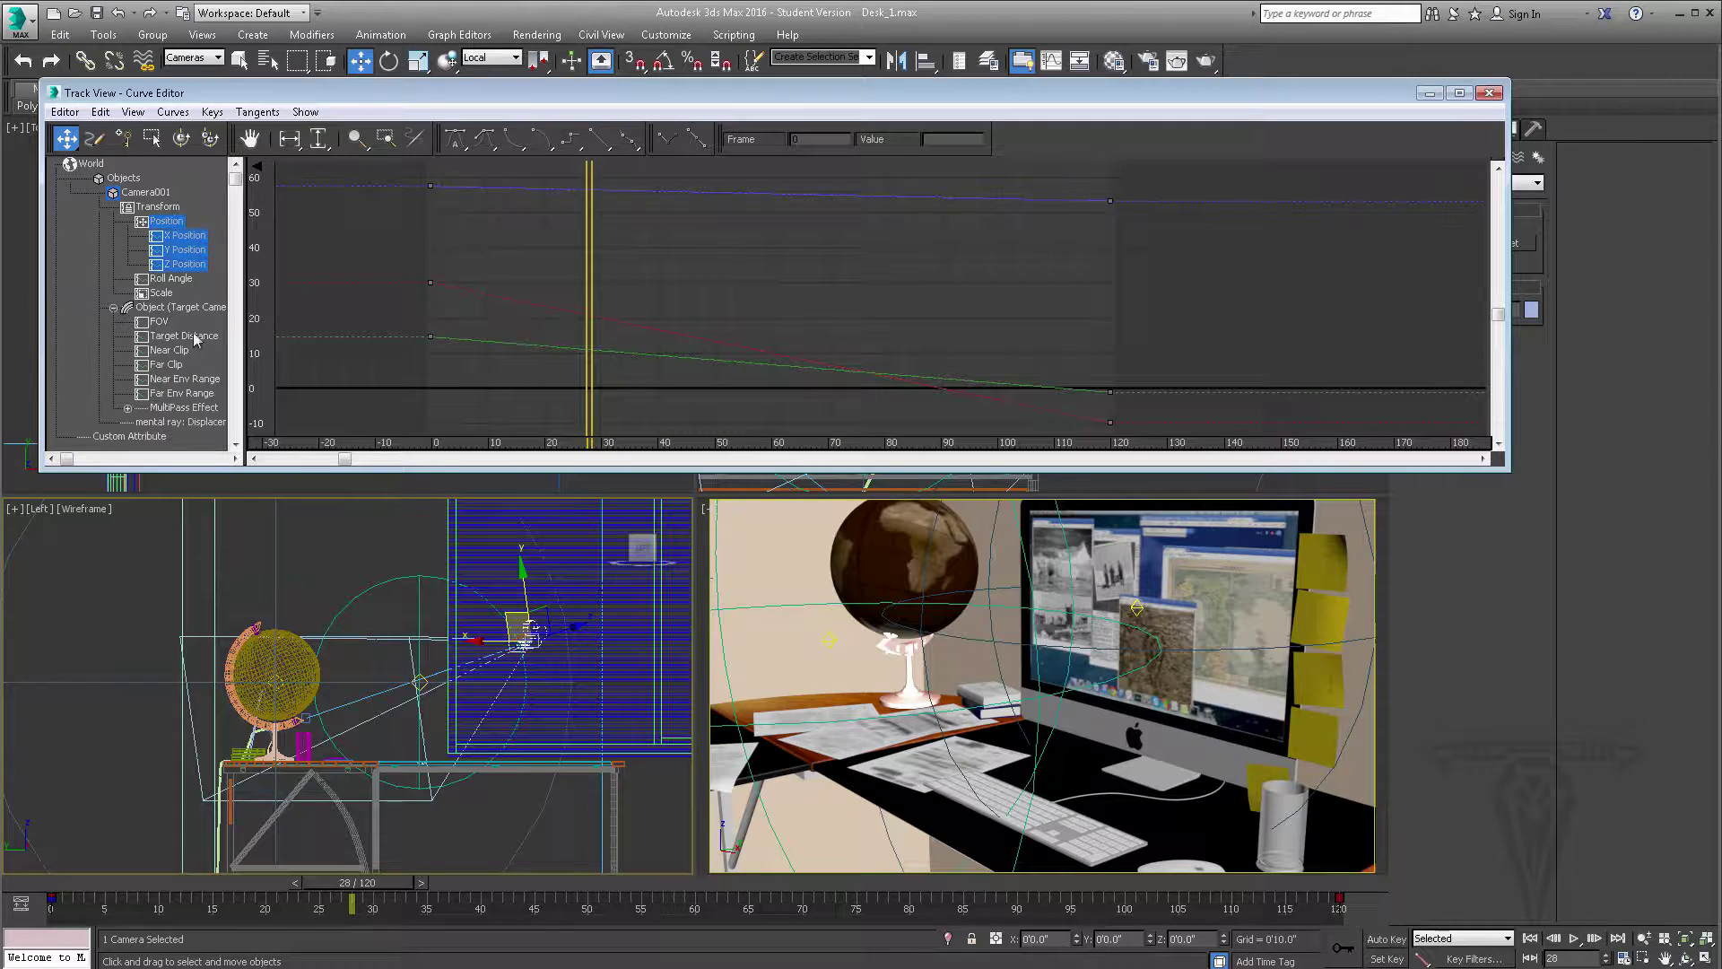
{"action": "left_click", "coordinate": [114, 308]}
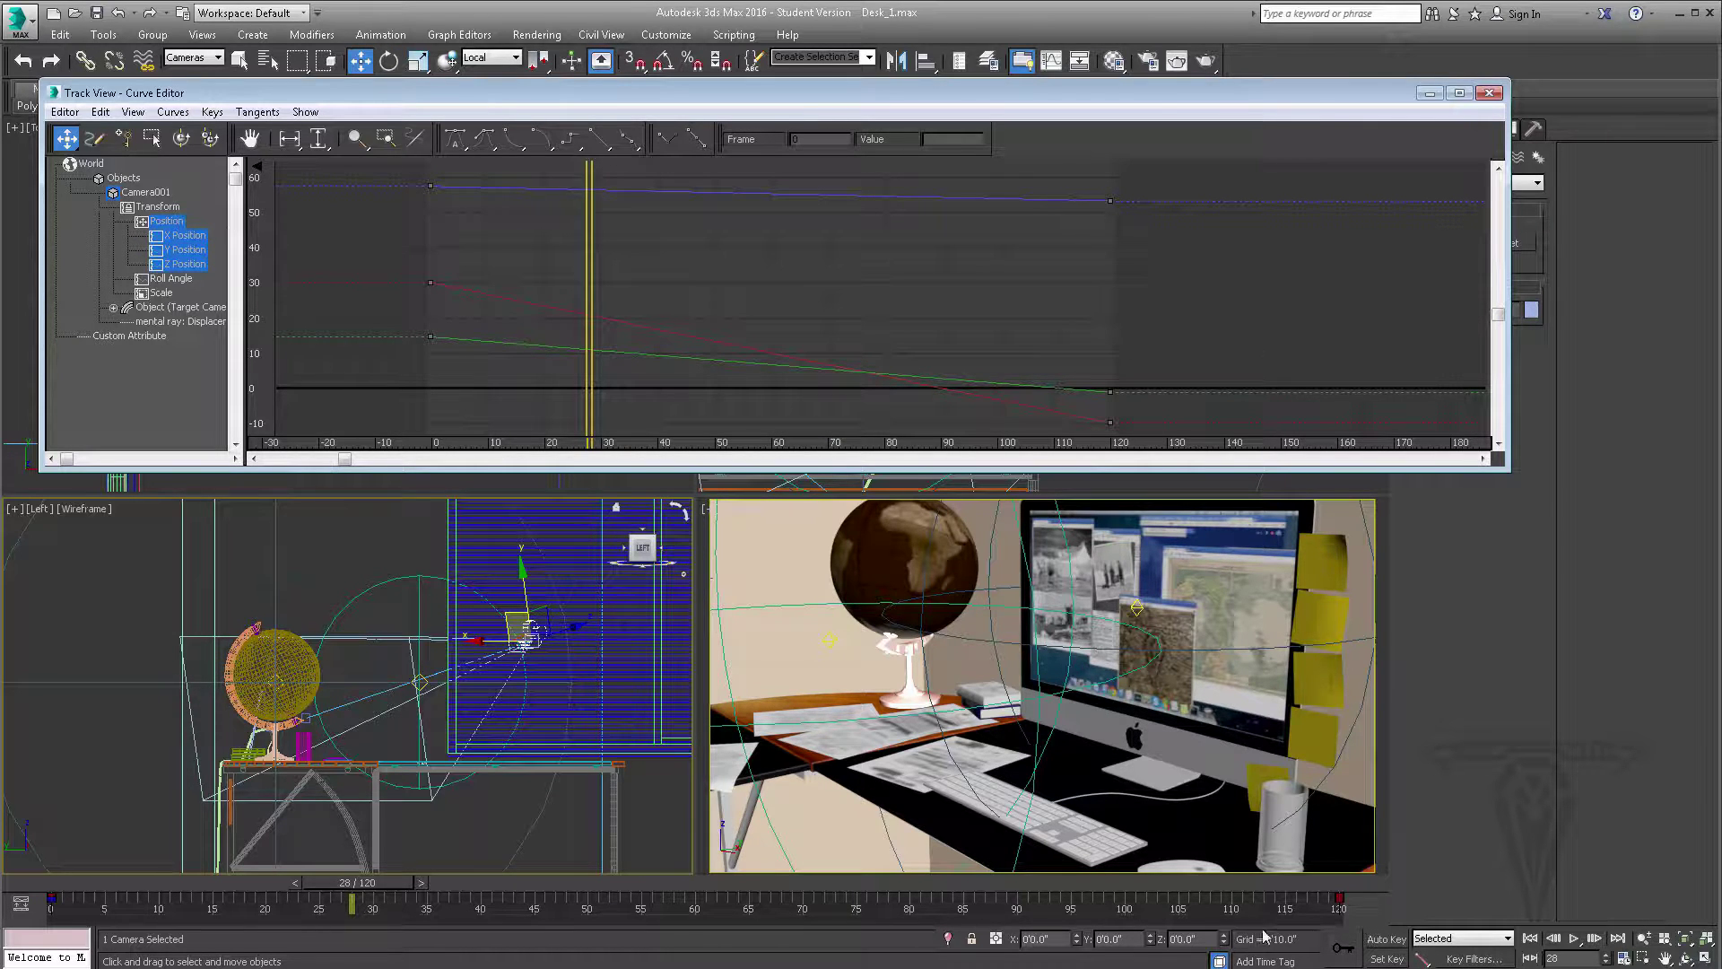
{"action": "left_click", "coordinate": [1574, 939]}
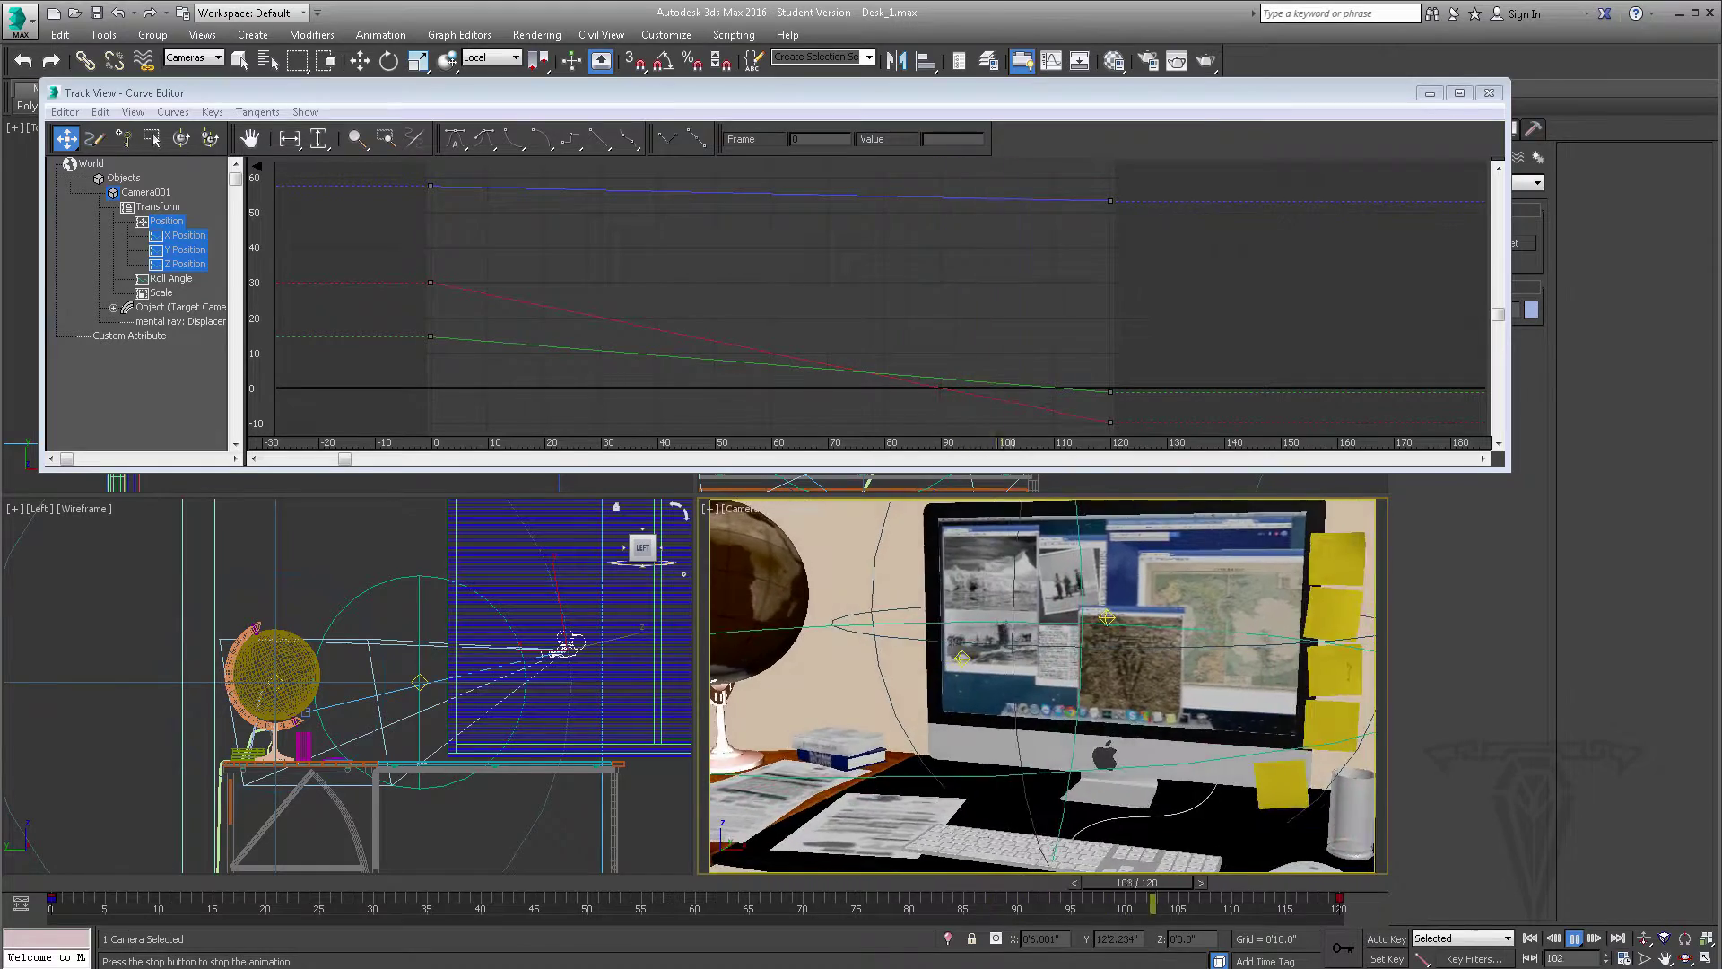
{"action": "left_click", "coordinate": [1575, 939]}
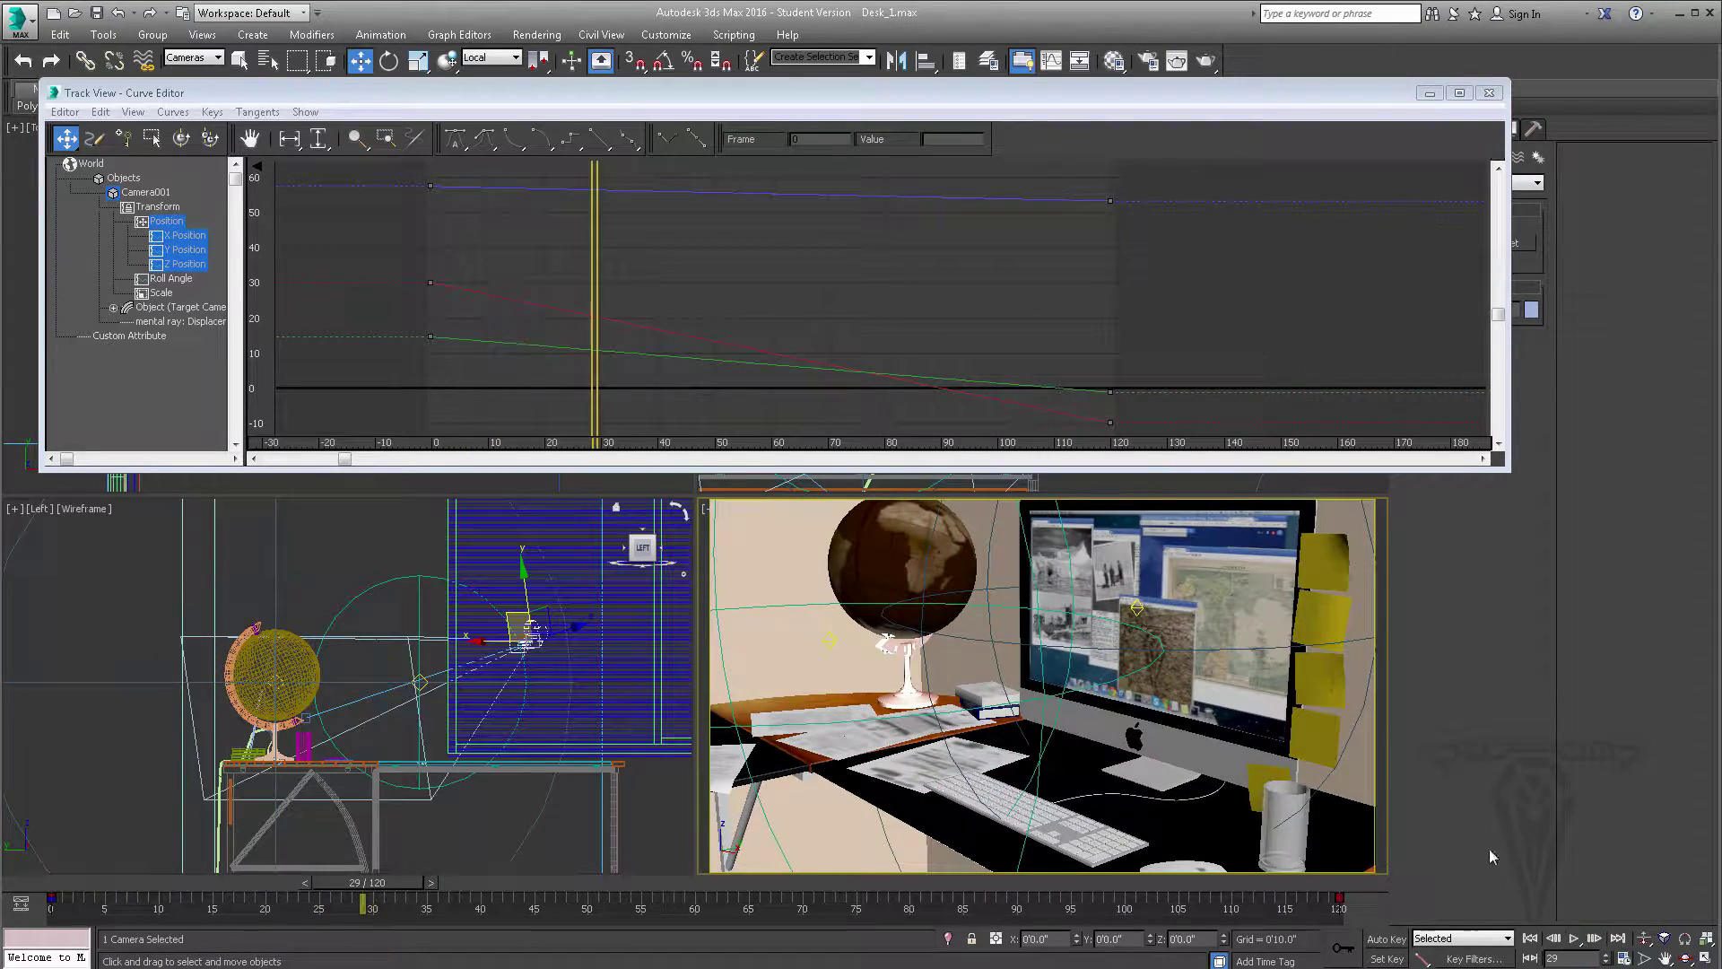
Step: Set the camera's X, Y and Z Position keys at frame 0 to Auto tangents and play the animation from the start
{"action": "left_click_drag", "start_coordinate": [455, 174], "coordinate": [391, 387]}
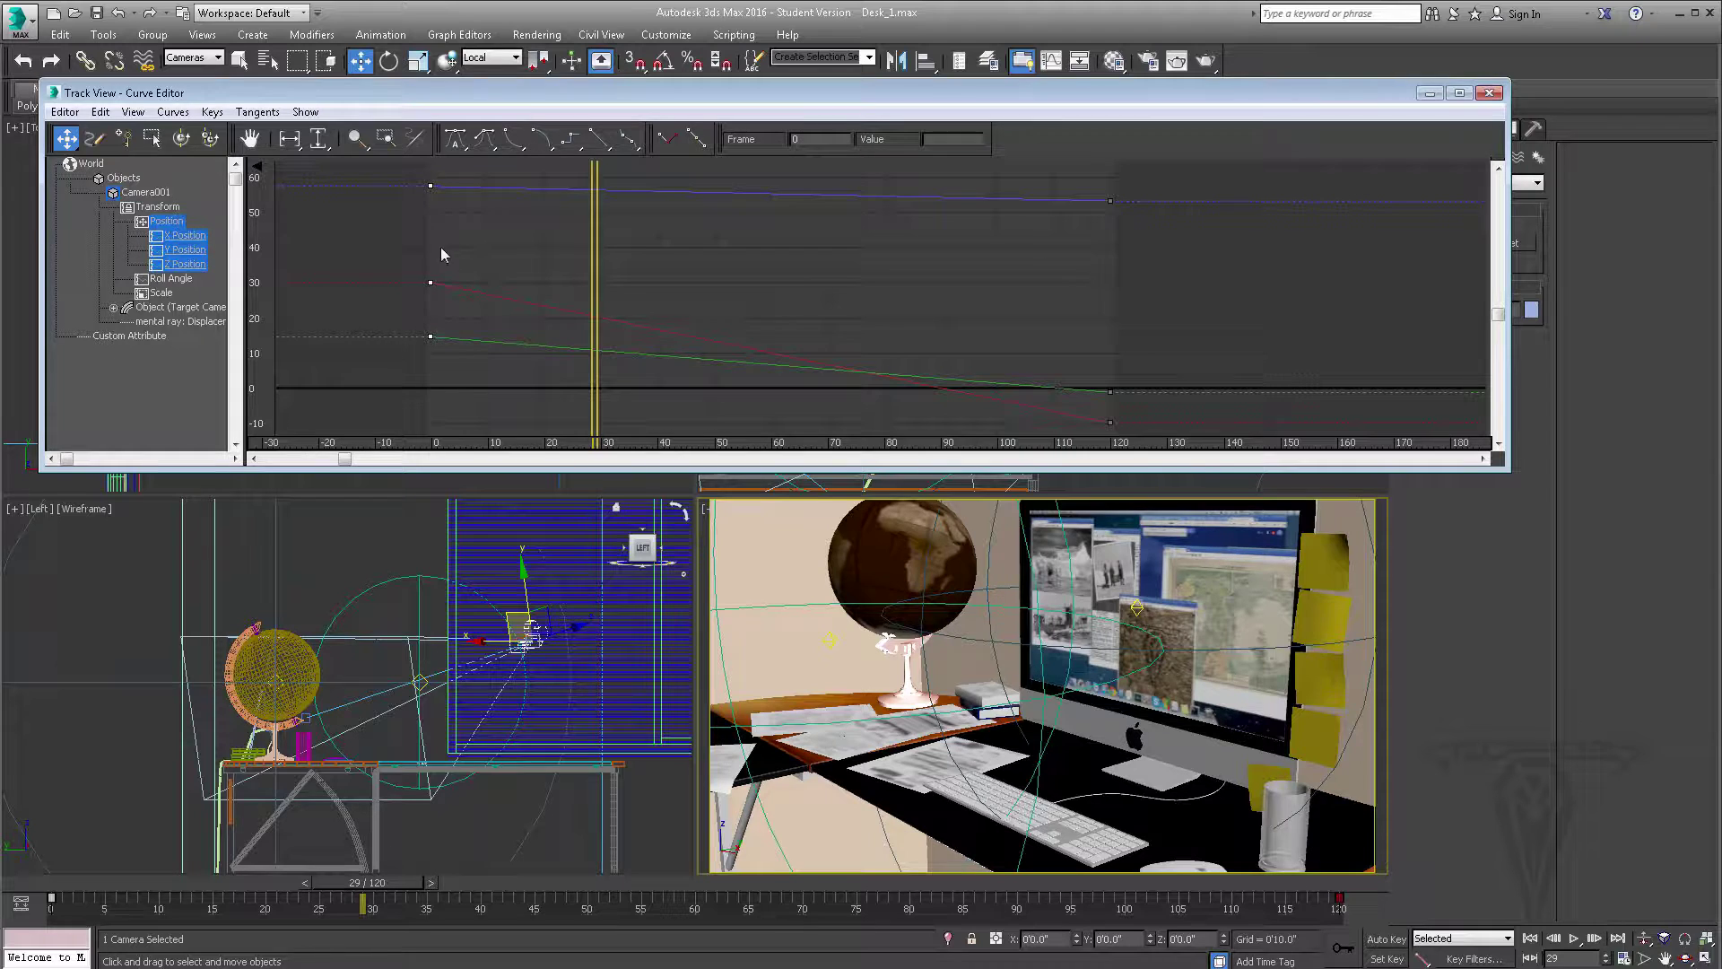
{"action": "left_click", "coordinate": [456, 141]}
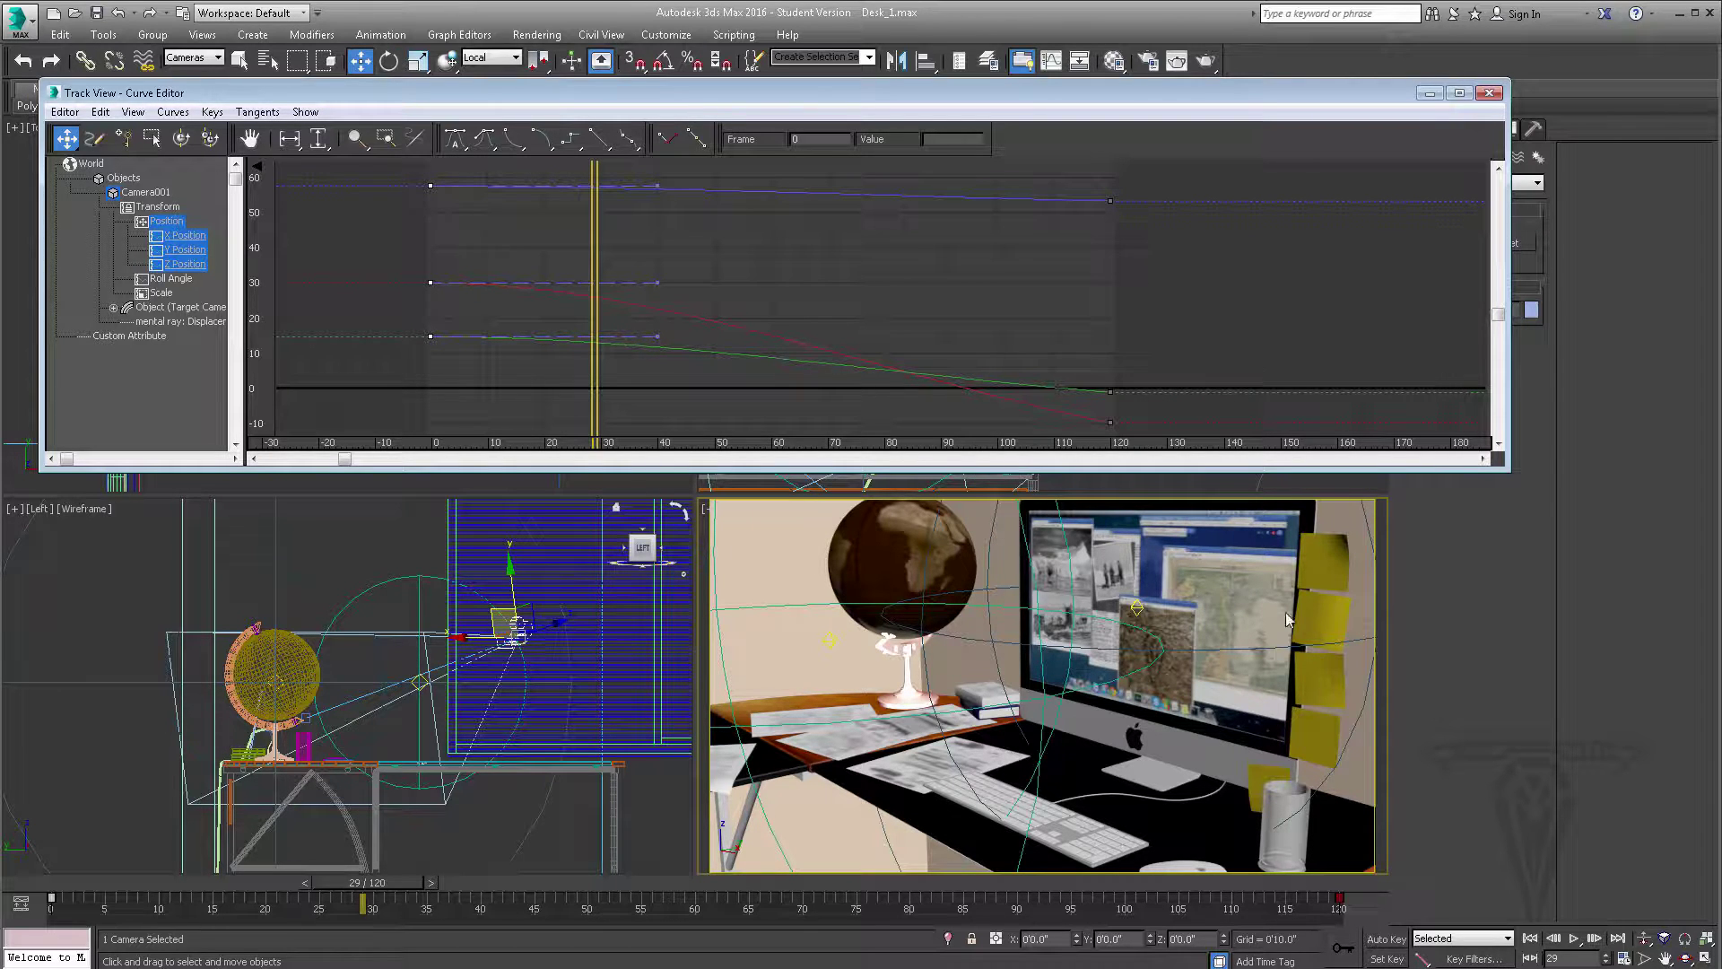
{"action": "left_click", "coordinate": [1530, 939]}
{"action": "left_click", "coordinate": [1575, 939]}
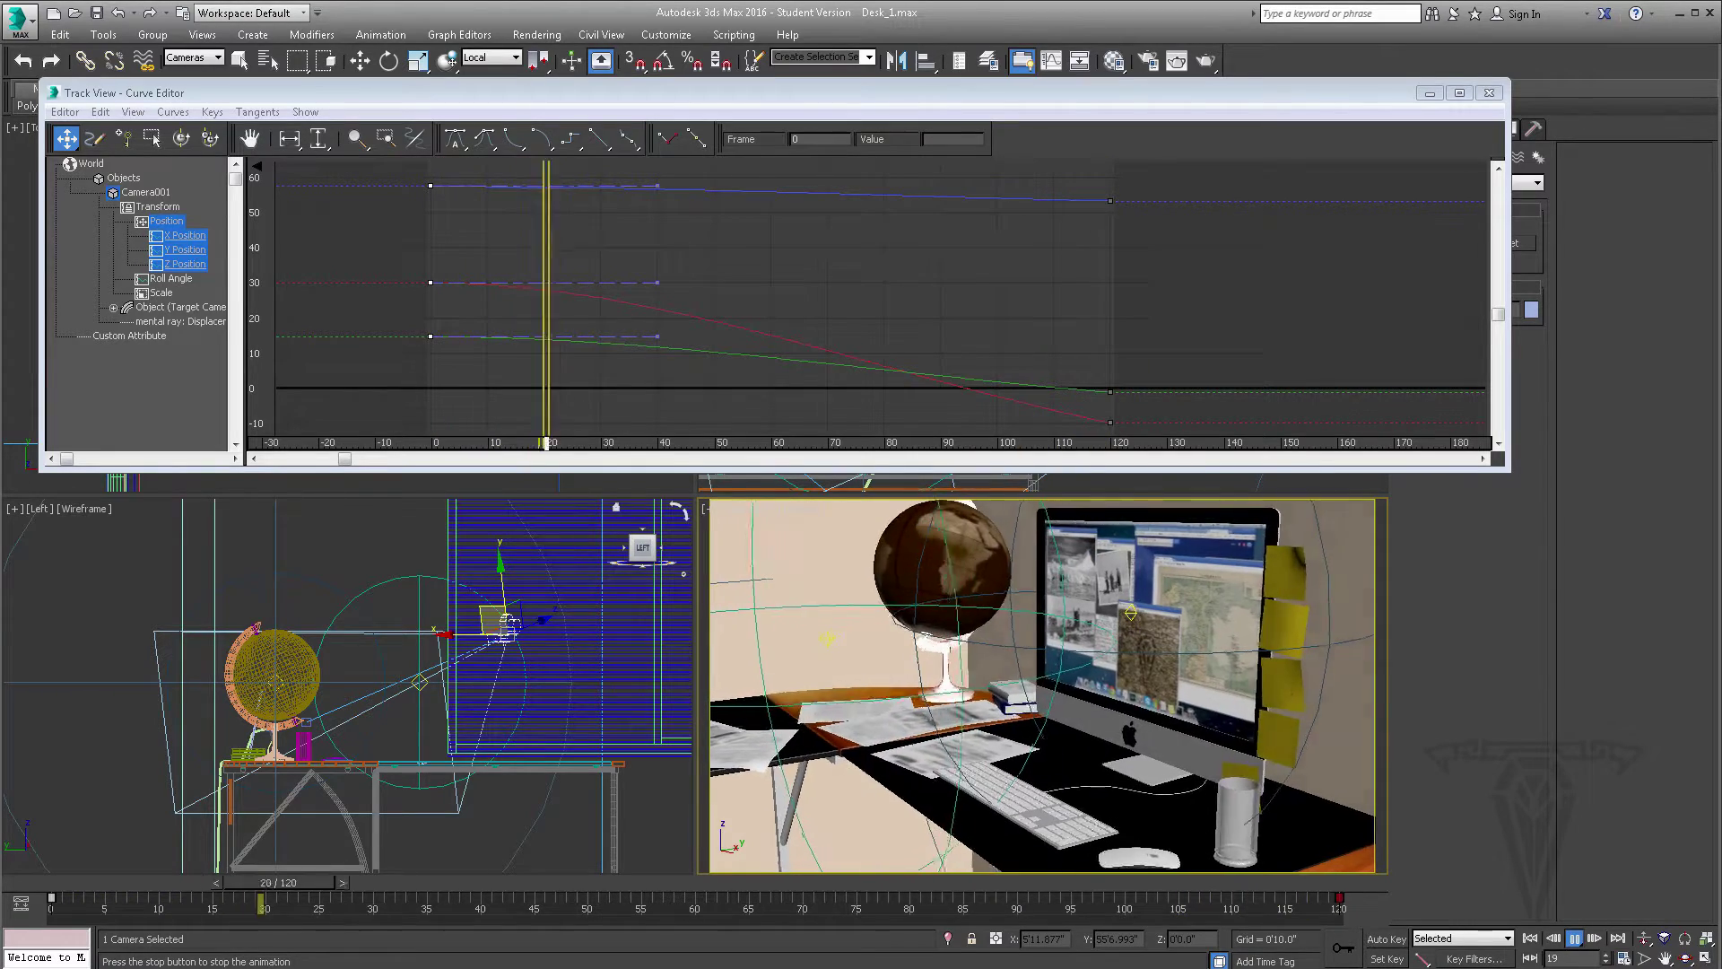
{"action": "left_click", "coordinate": [1575, 939]}
Step: Set the camera's X, Y and Z Position keys at frame 120 to Auto tangents and replay the animation from frame 0
{"action": "left_click_drag", "start_coordinate": [1163, 186], "coordinate": [1056, 435]}
{"action": "left_click", "coordinate": [457, 144]}
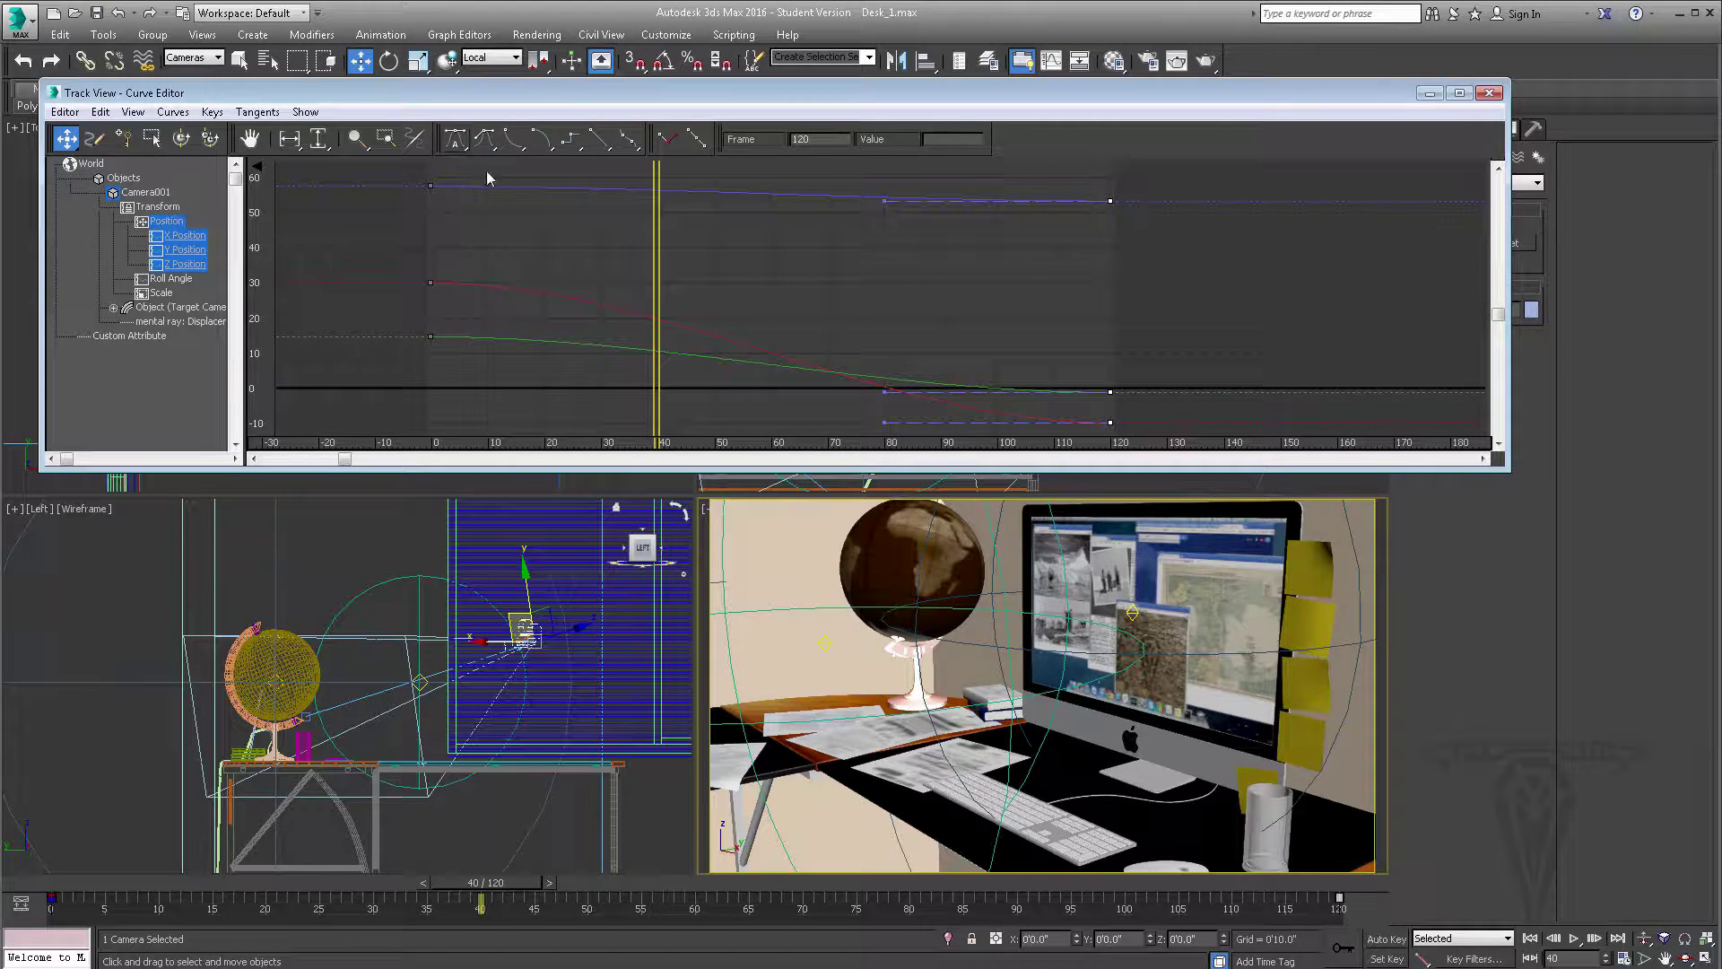
{"action": "left_click", "coordinate": [1532, 939]}
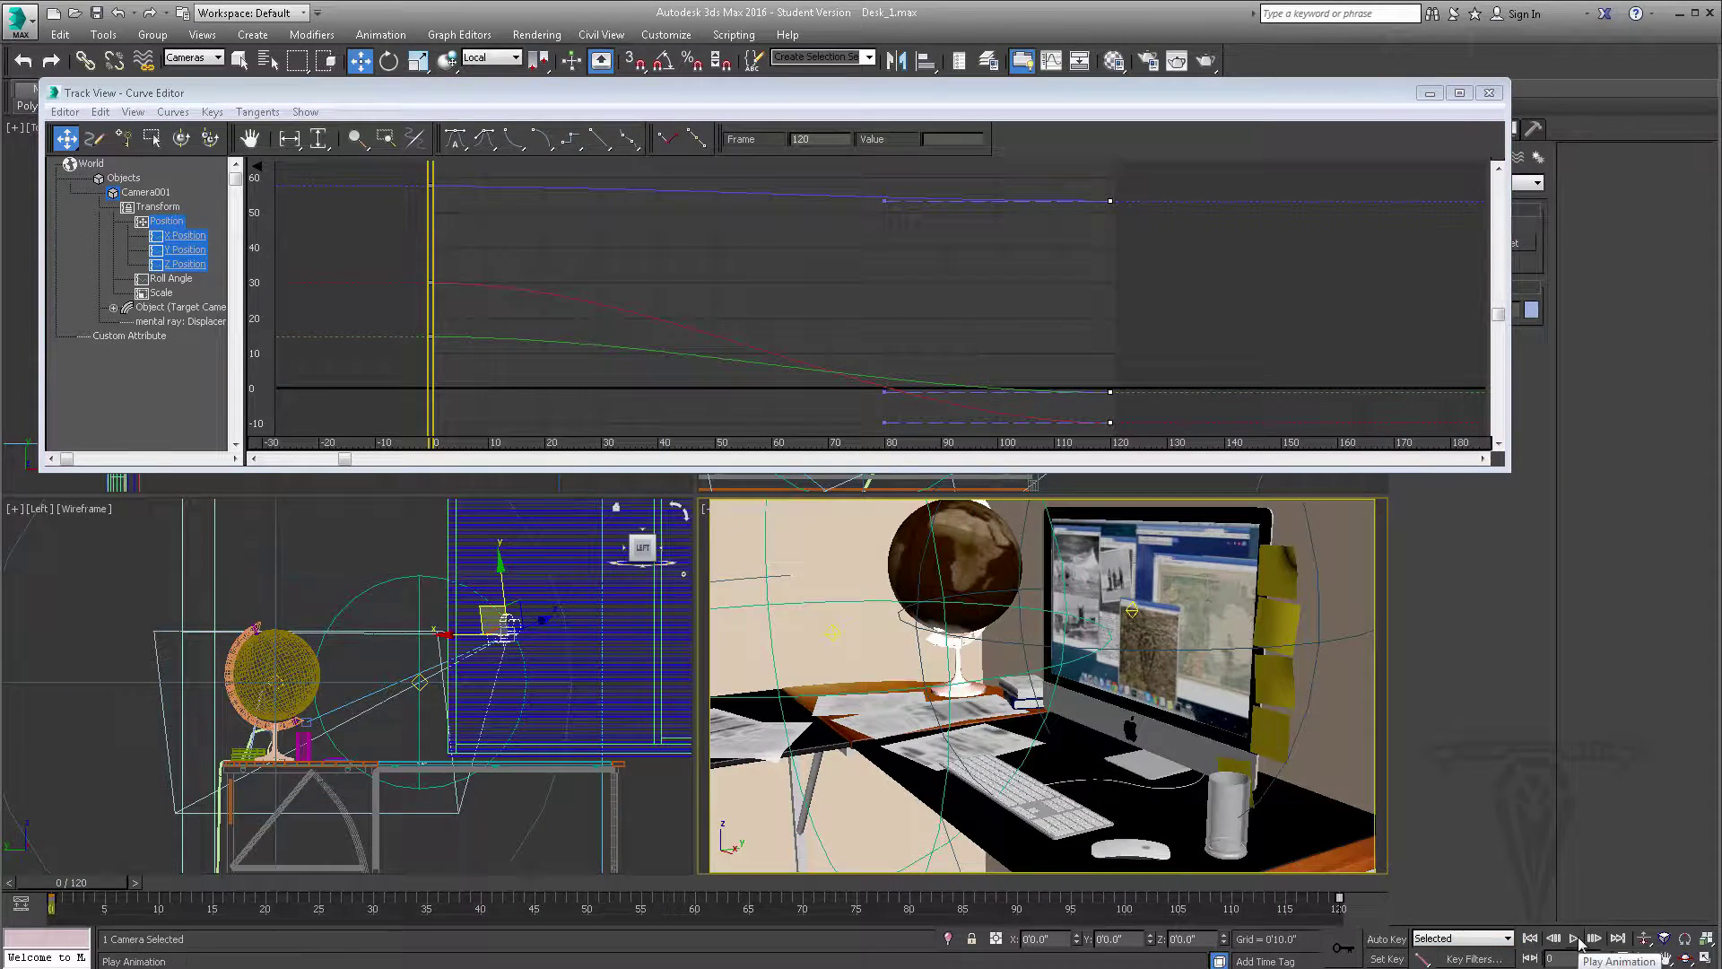
{"action": "left_click", "coordinate": [1575, 939]}
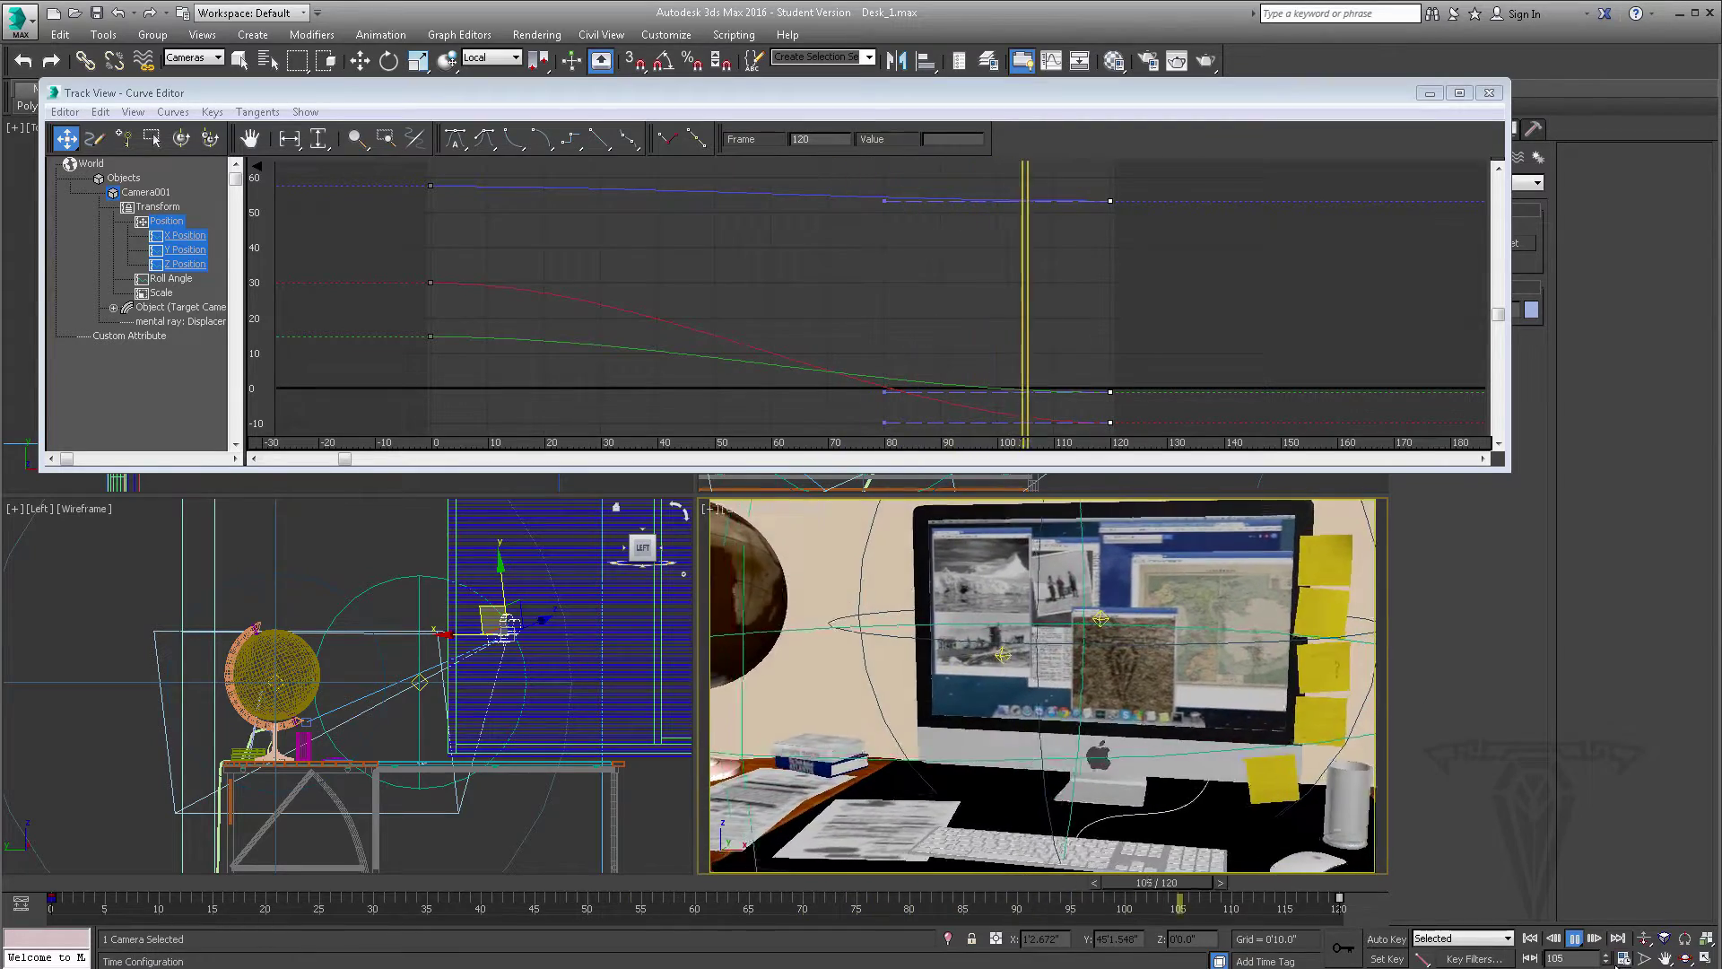
{"action": "left_click", "coordinate": [1576, 939]}
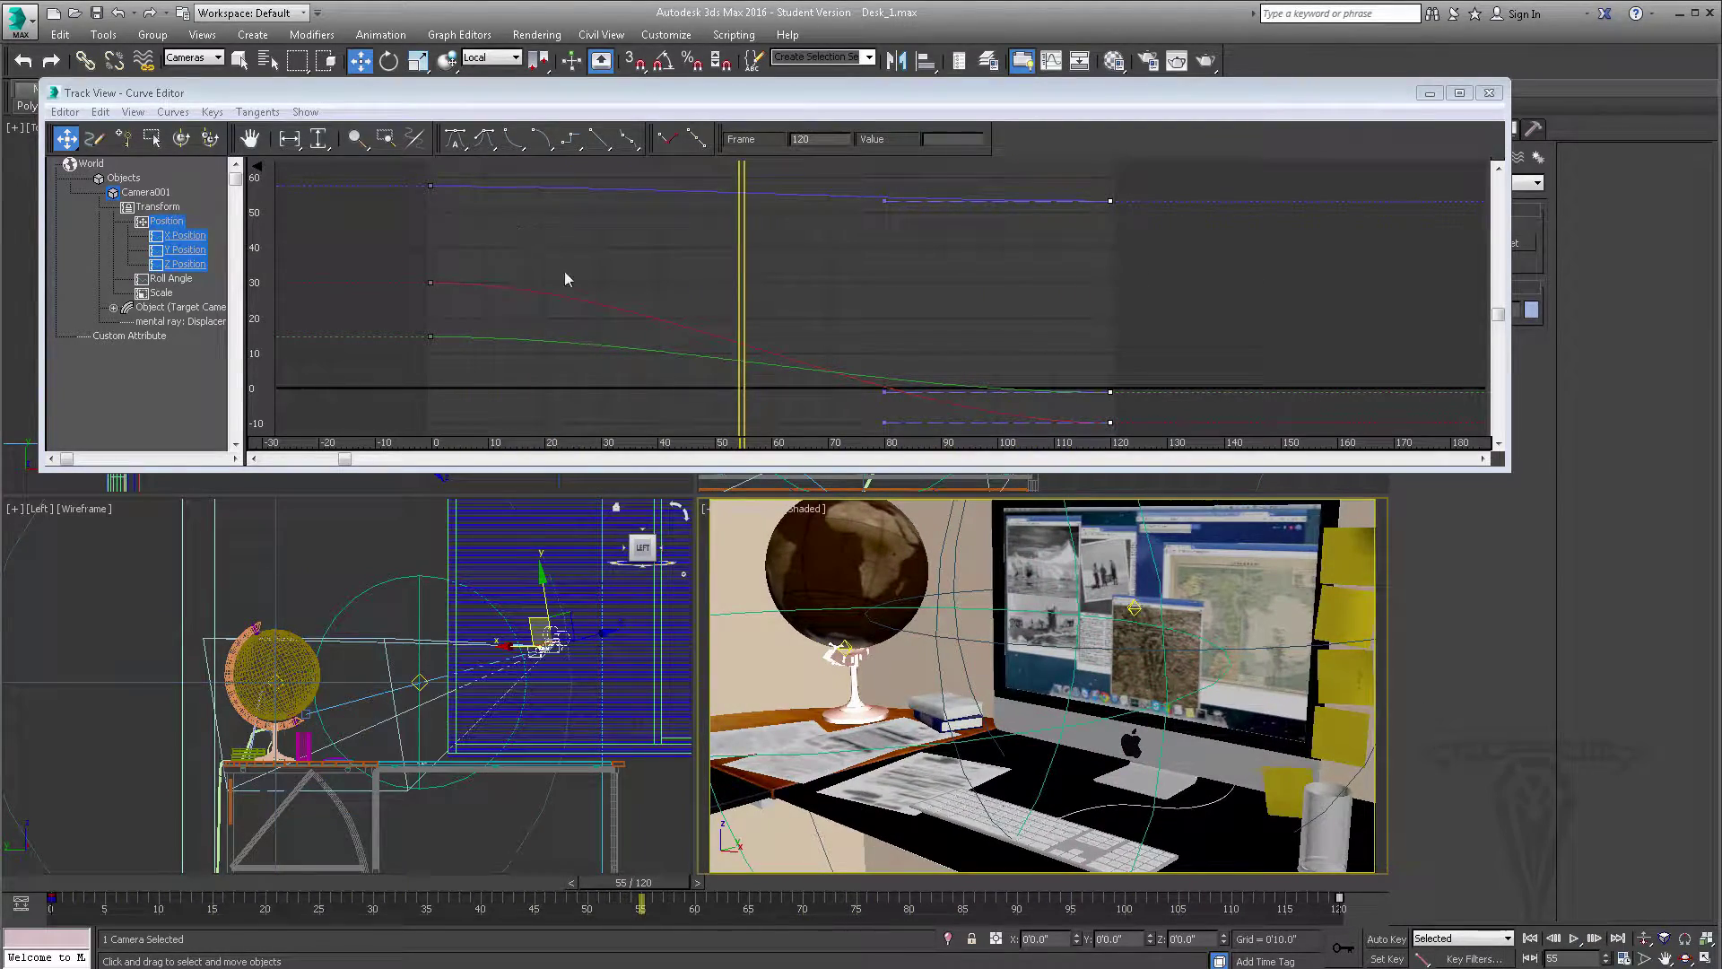
Step: Raise the tangent handle of the camera's Y Position key at frame 120 so the curve bulges upward before it drops
{"action": "left_click", "coordinate": [880, 393]}
{"action": "left_click_drag", "start_coordinate": [1094, 437], "coordinate": [1093, 438]}
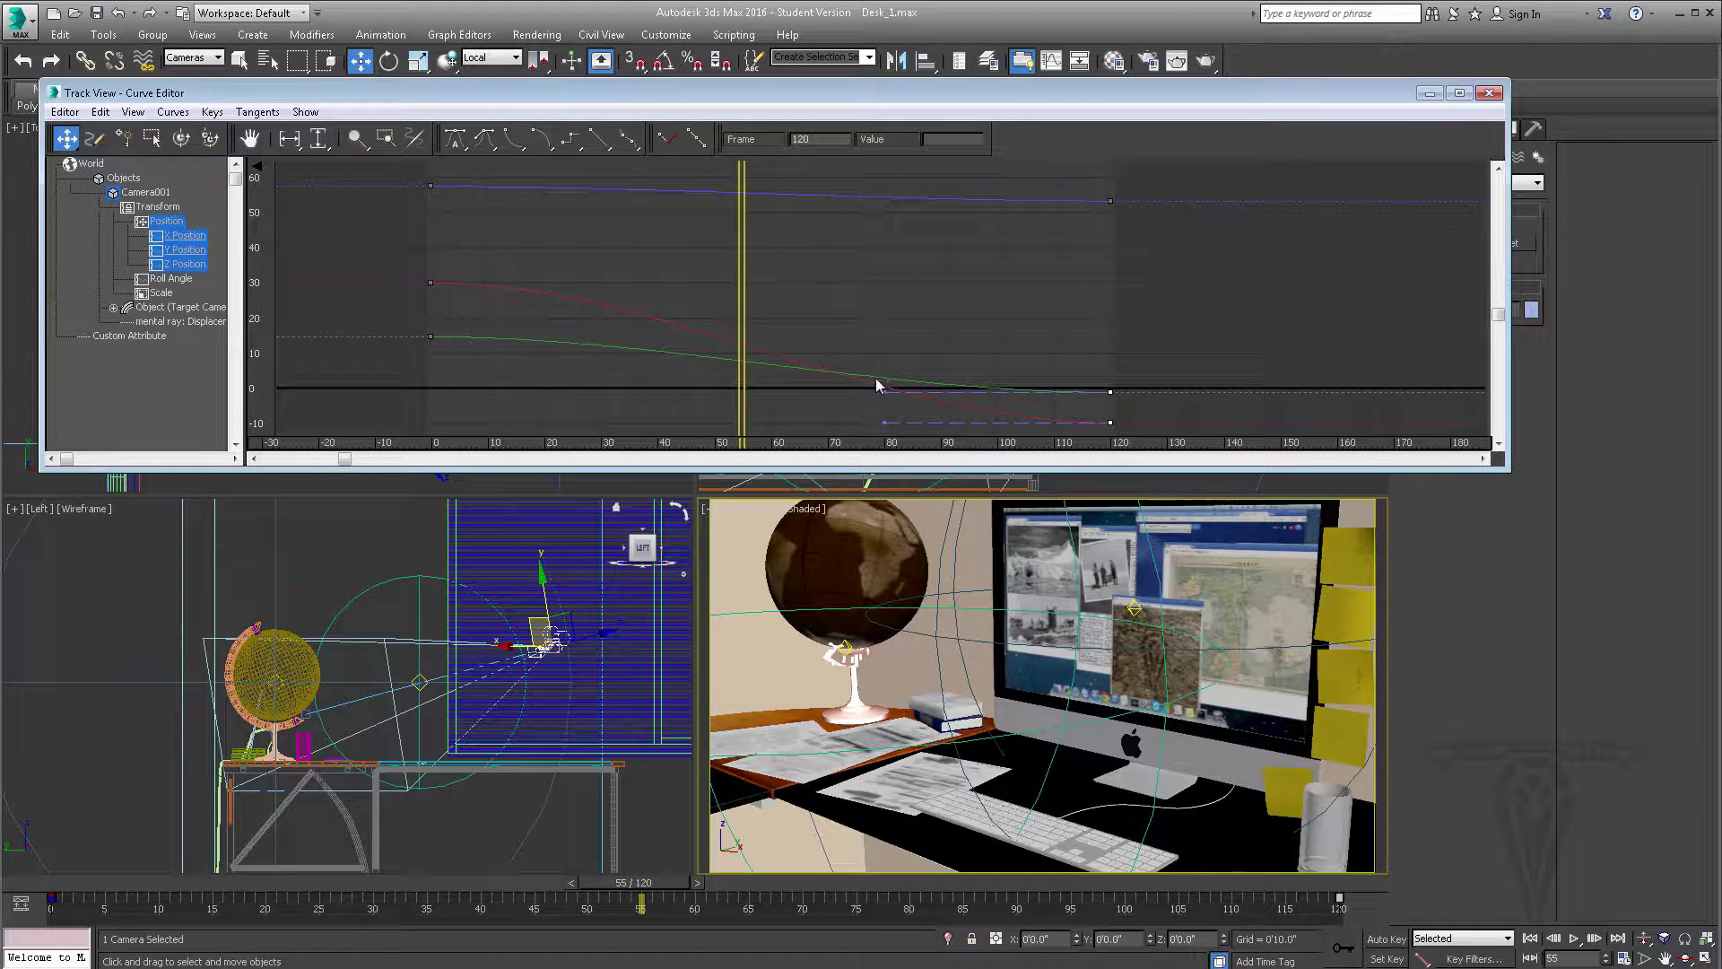
{"action": "left_click_drag", "start_coordinate": [880, 393], "coordinate": [875, 293]}
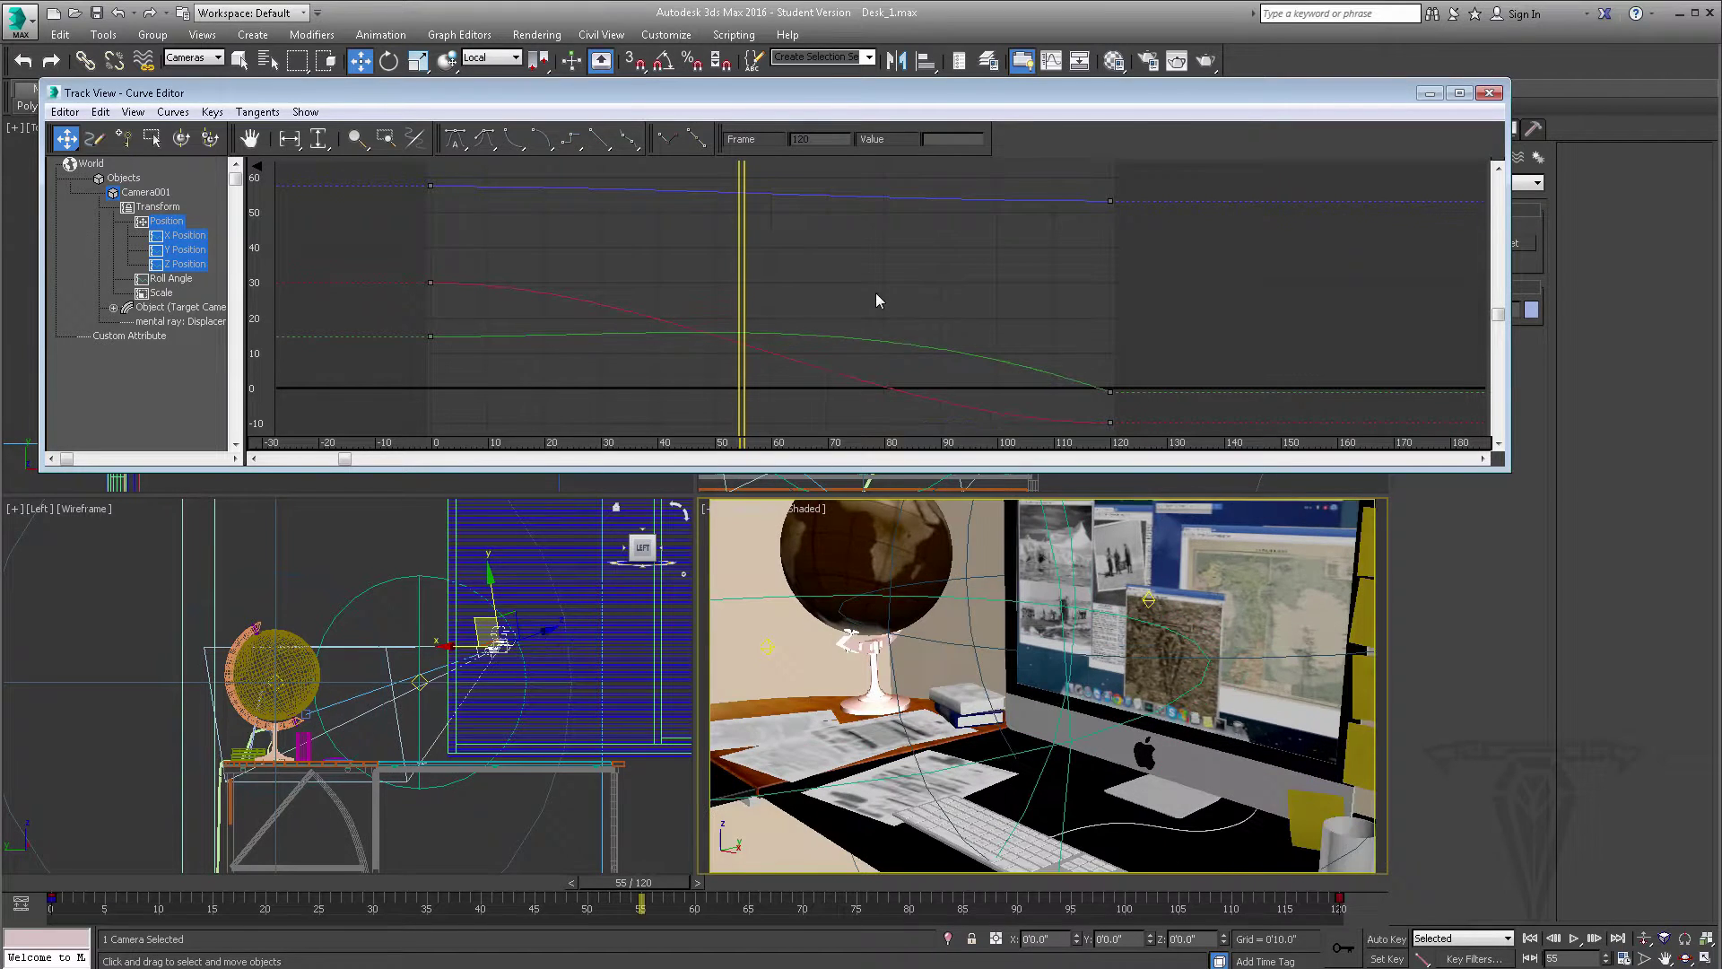
Step: Undo the Y Position handle change, set all the camera's Position keys to Linear tangents, and close the Curve Editor
{"action": "key", "text": "ctrl+z"}
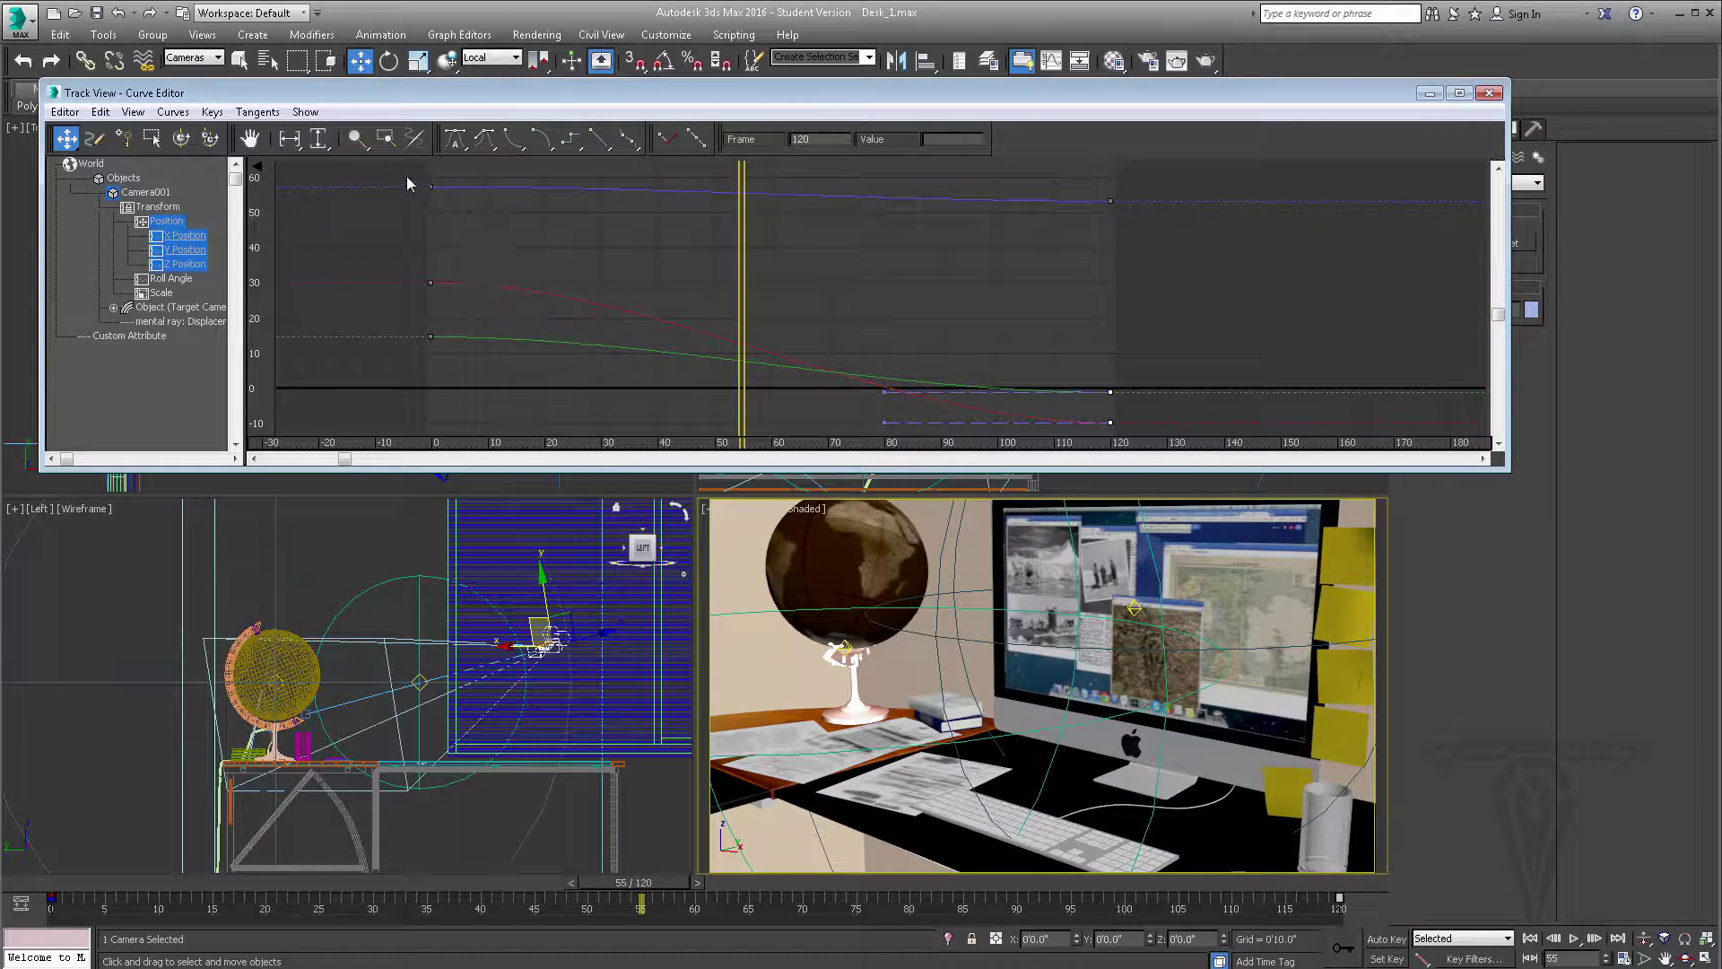
{"action": "left_click_drag", "start_coordinate": [408, 184], "coordinate": [1134, 429]}
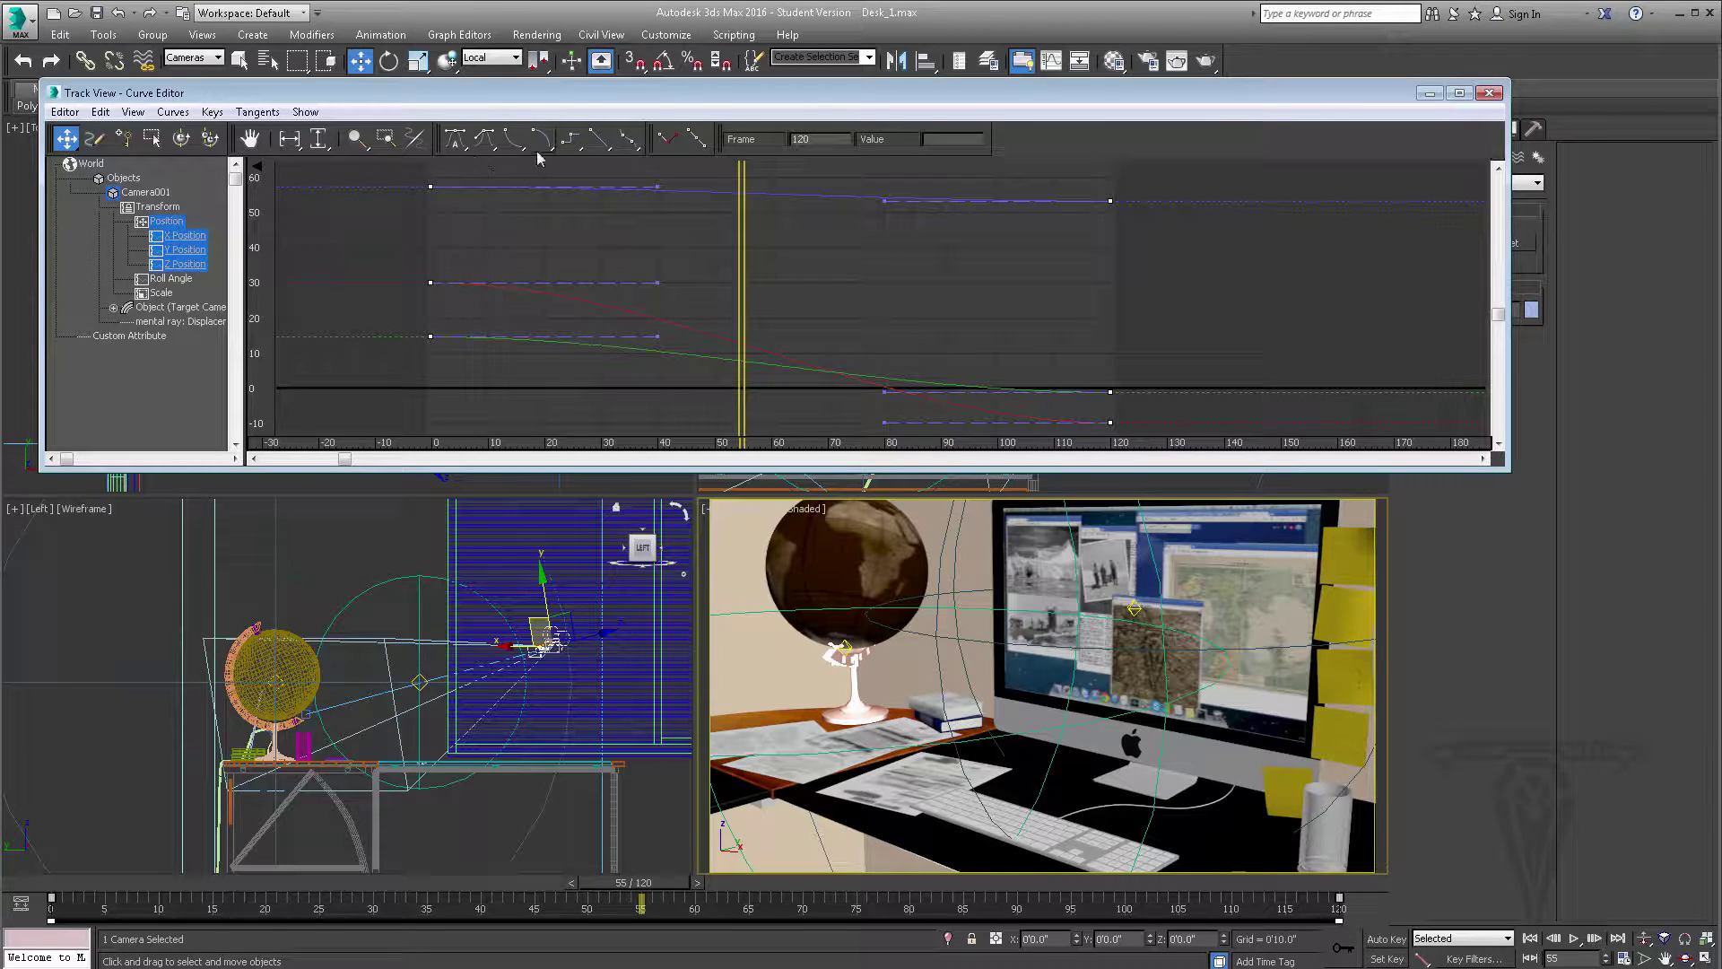
{"action": "left_click", "coordinate": [599, 139]}
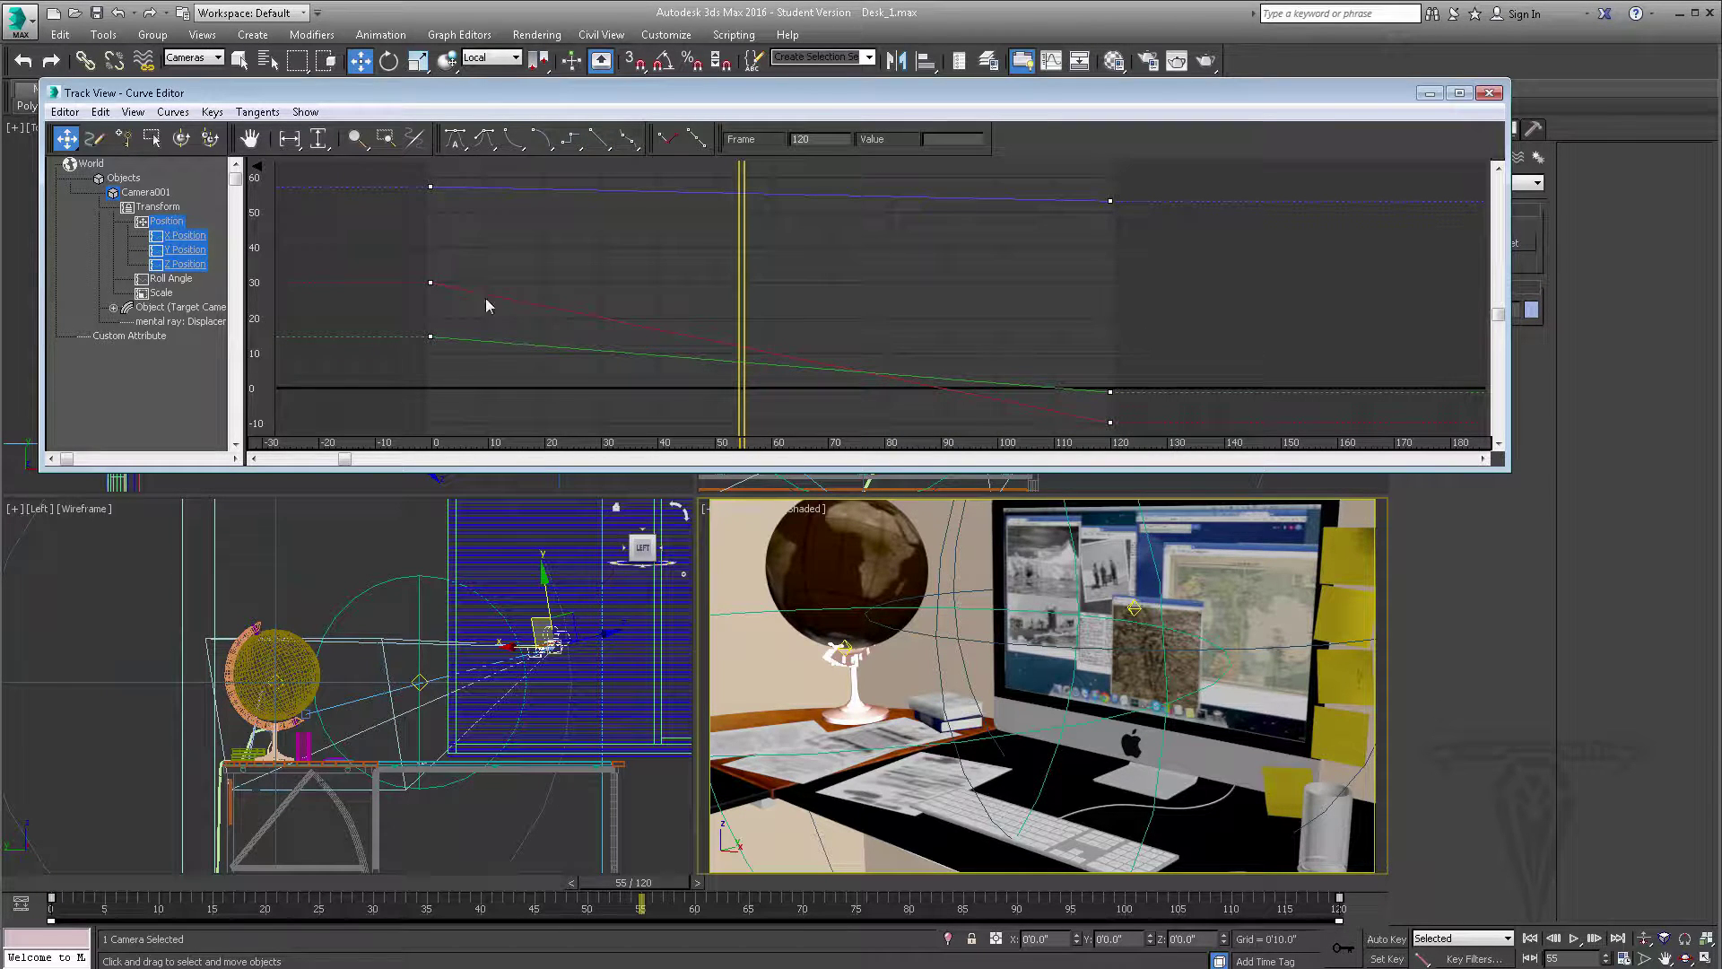
{"action": "left_click", "coordinate": [1489, 94]}
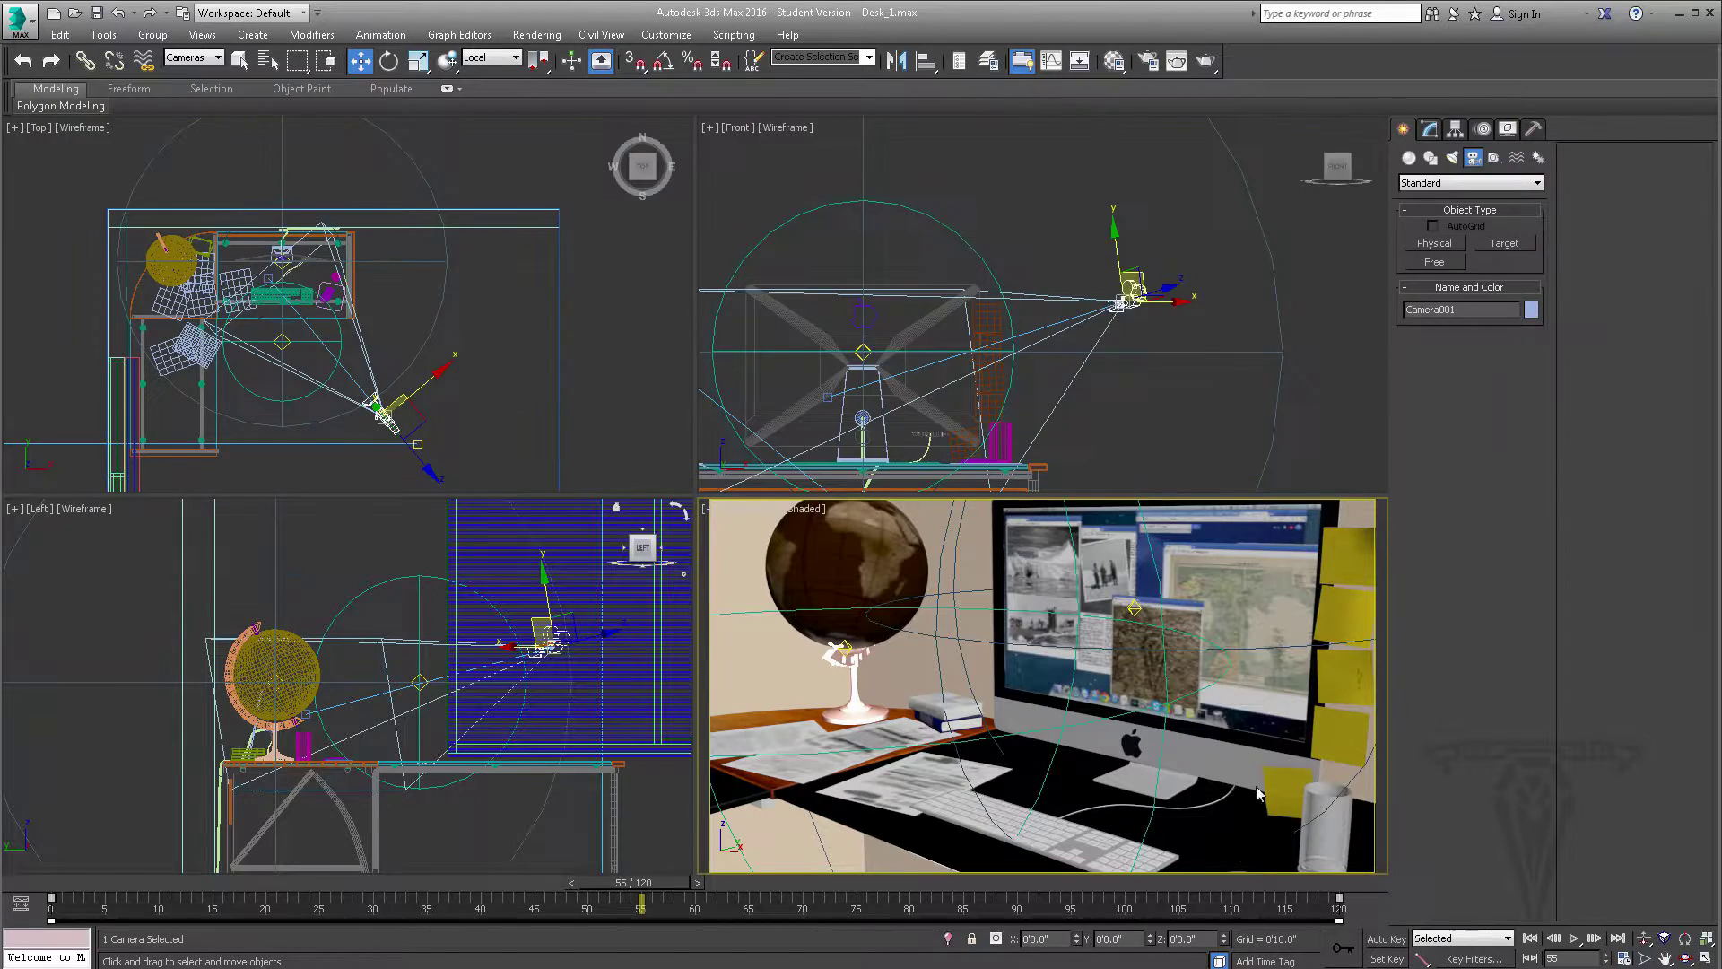
Step: Play the camera animation from frame 0 to check the linear motion
{"action": "left_click", "coordinate": [1530, 939]}
{"action": "left_click", "coordinate": [1574, 938]}
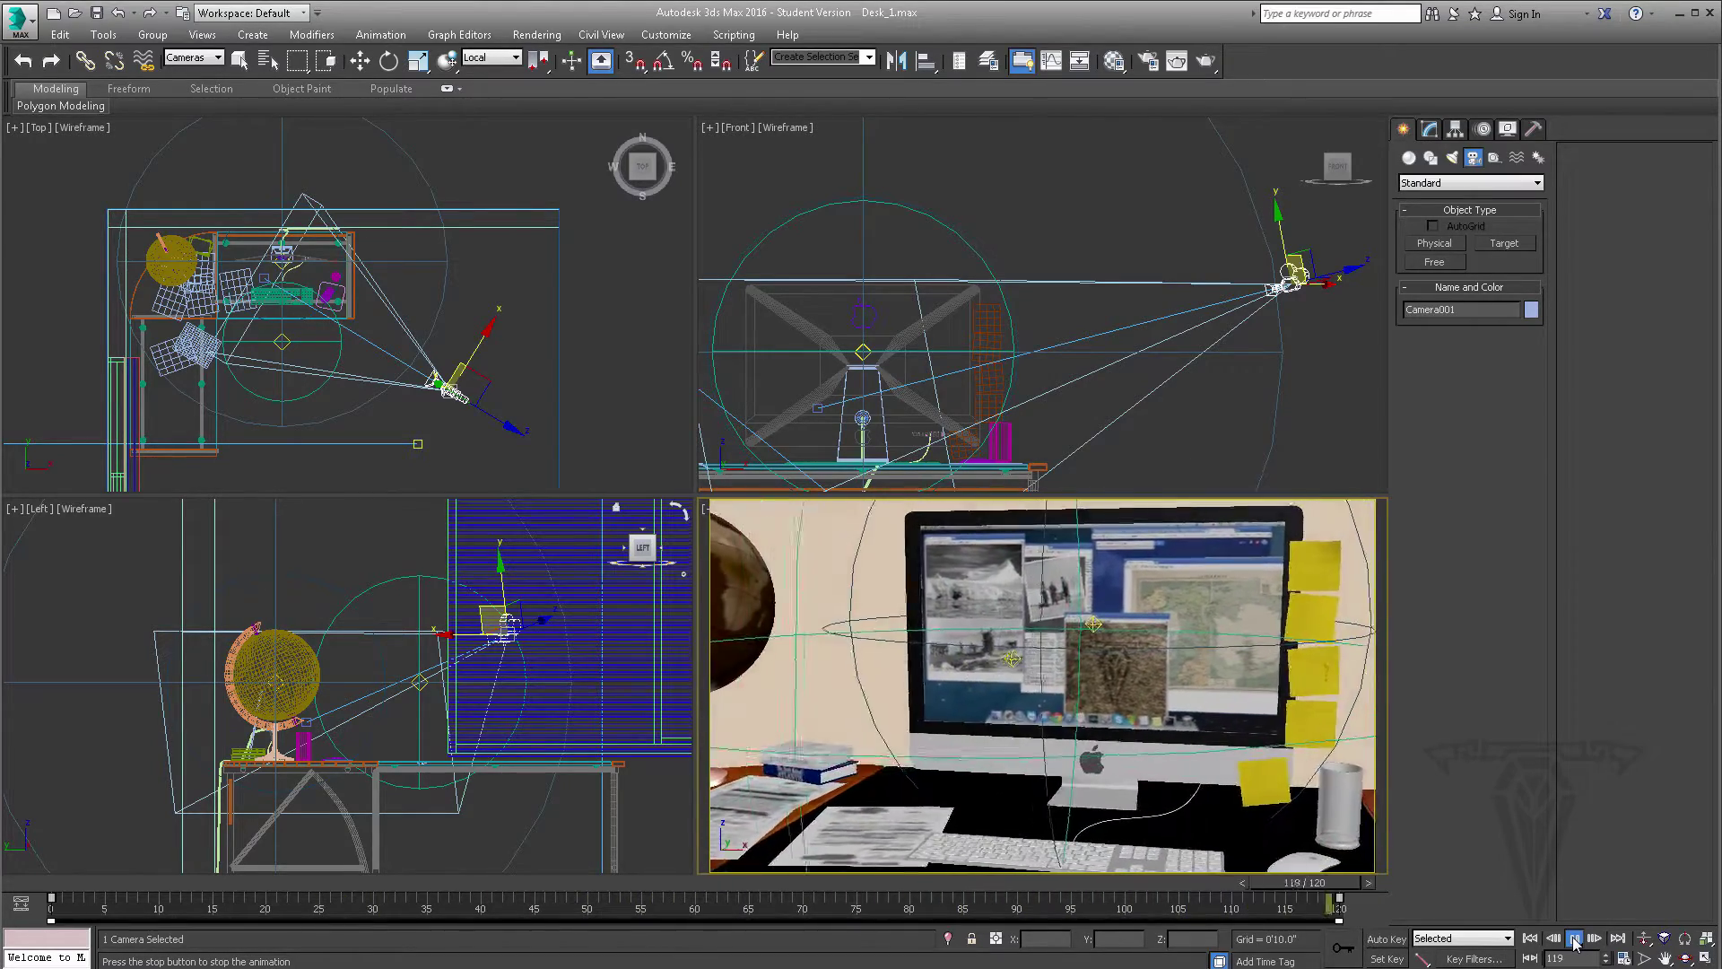
{"action": "left_click", "coordinate": [1576, 939]}
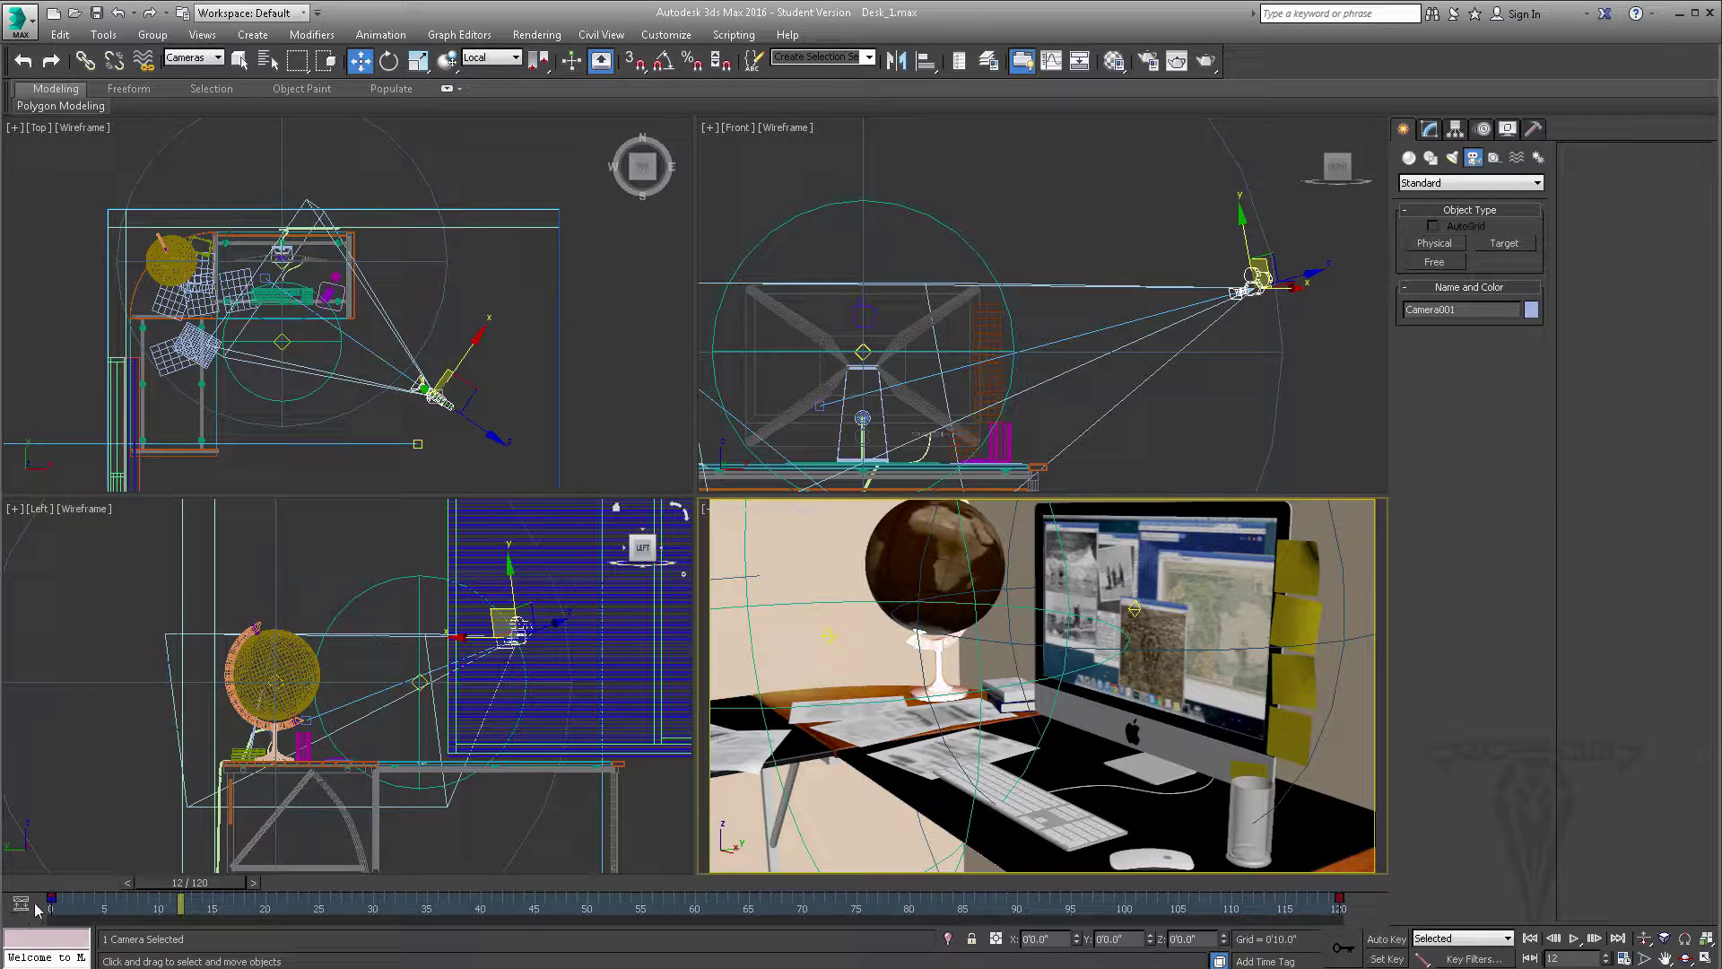
Step: Try retiming the camera keys in the timeline by moving the end key to about frame 52 and frame 70, undoing each change
{"action": "left_click_drag", "start_coordinate": [61, 906], "coordinate": [470, 922]}
{"action": "key", "text": "ctrl+z"}
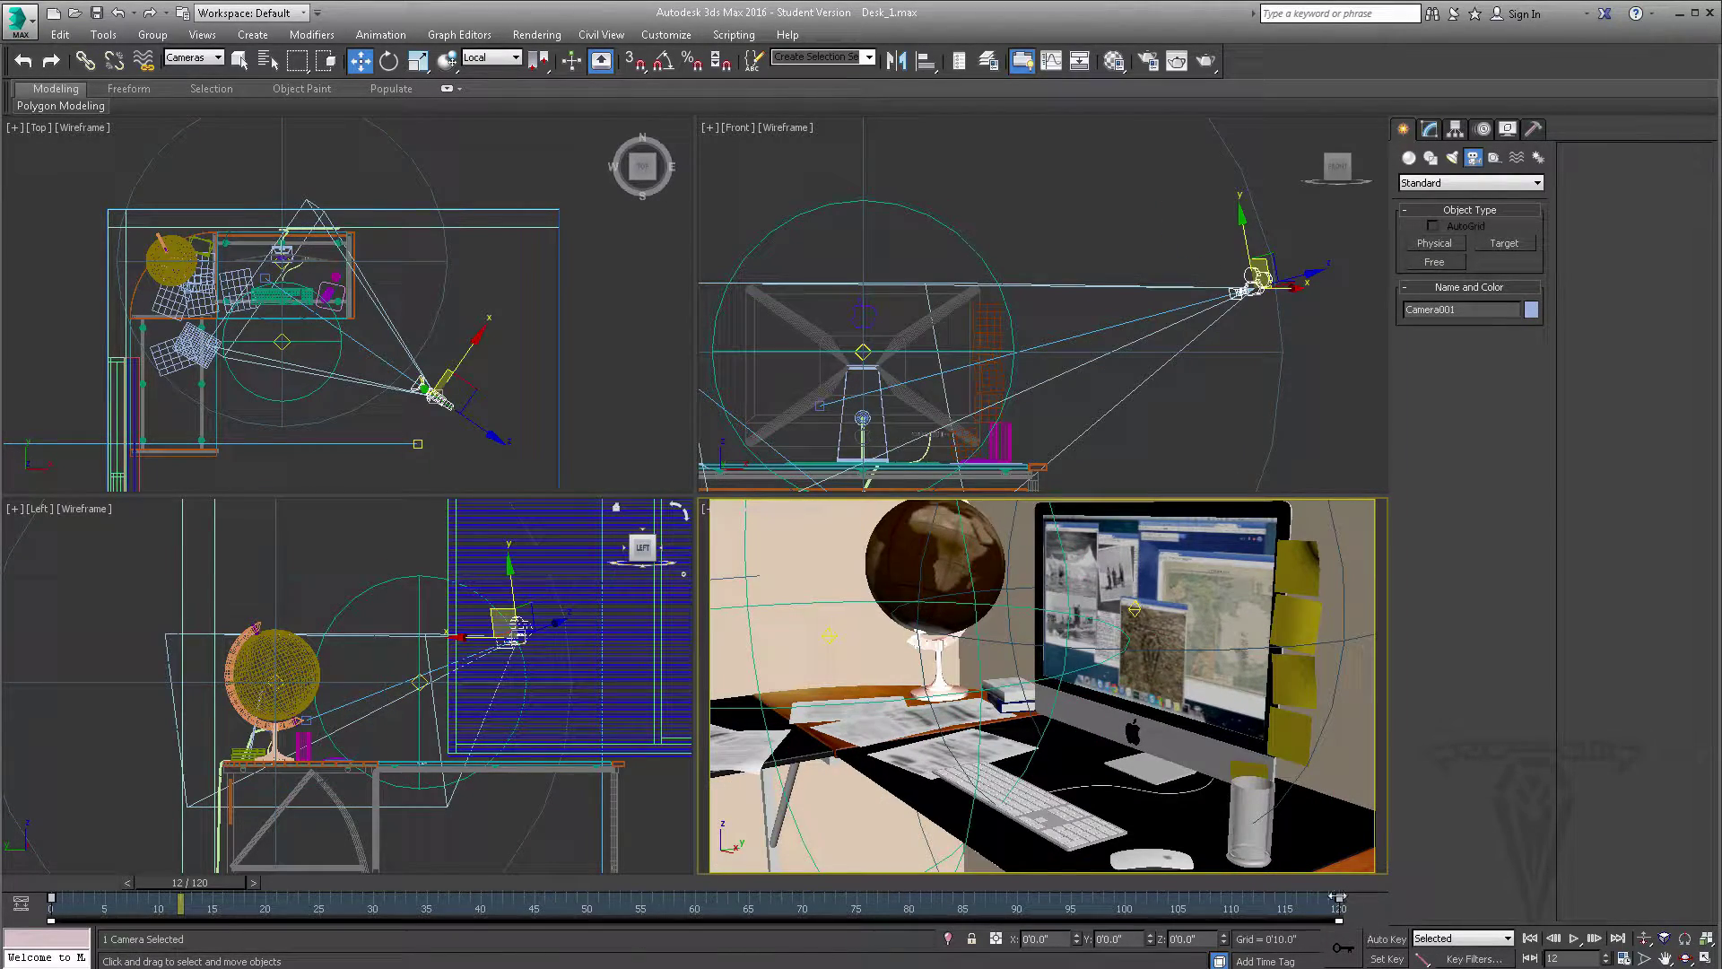
{"action": "left_click_drag", "start_coordinate": [1338, 897], "coordinate": [615, 889]}
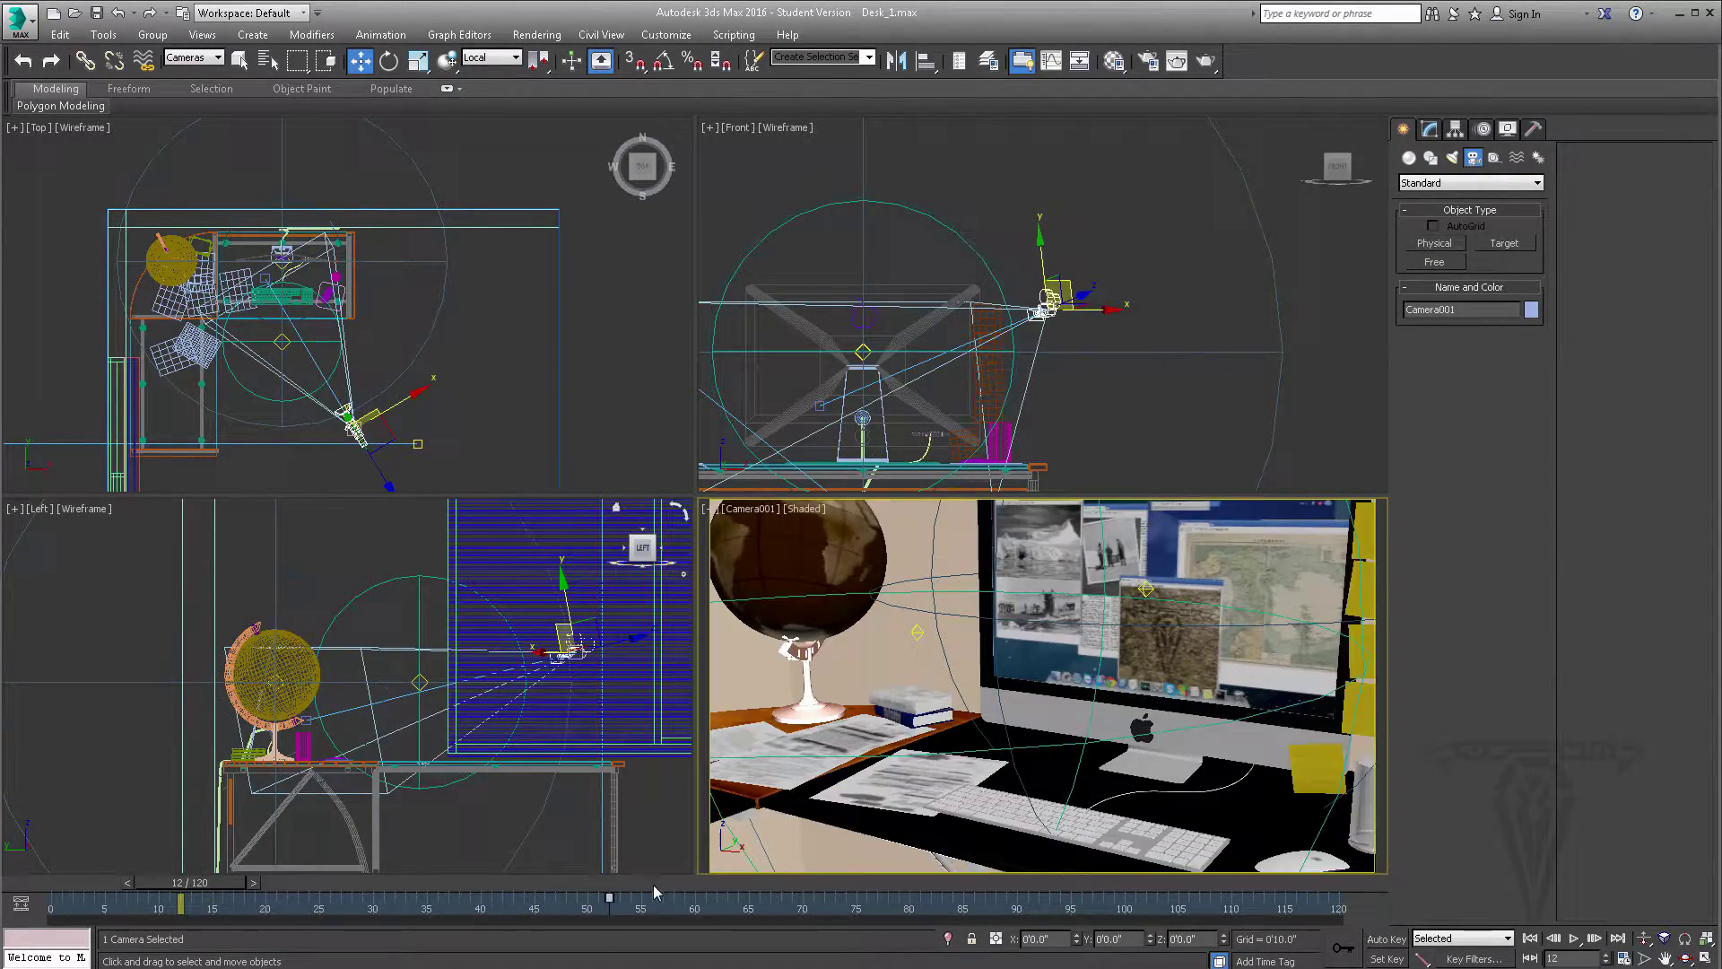
{"action": "key", "text": "ctrl+z"}
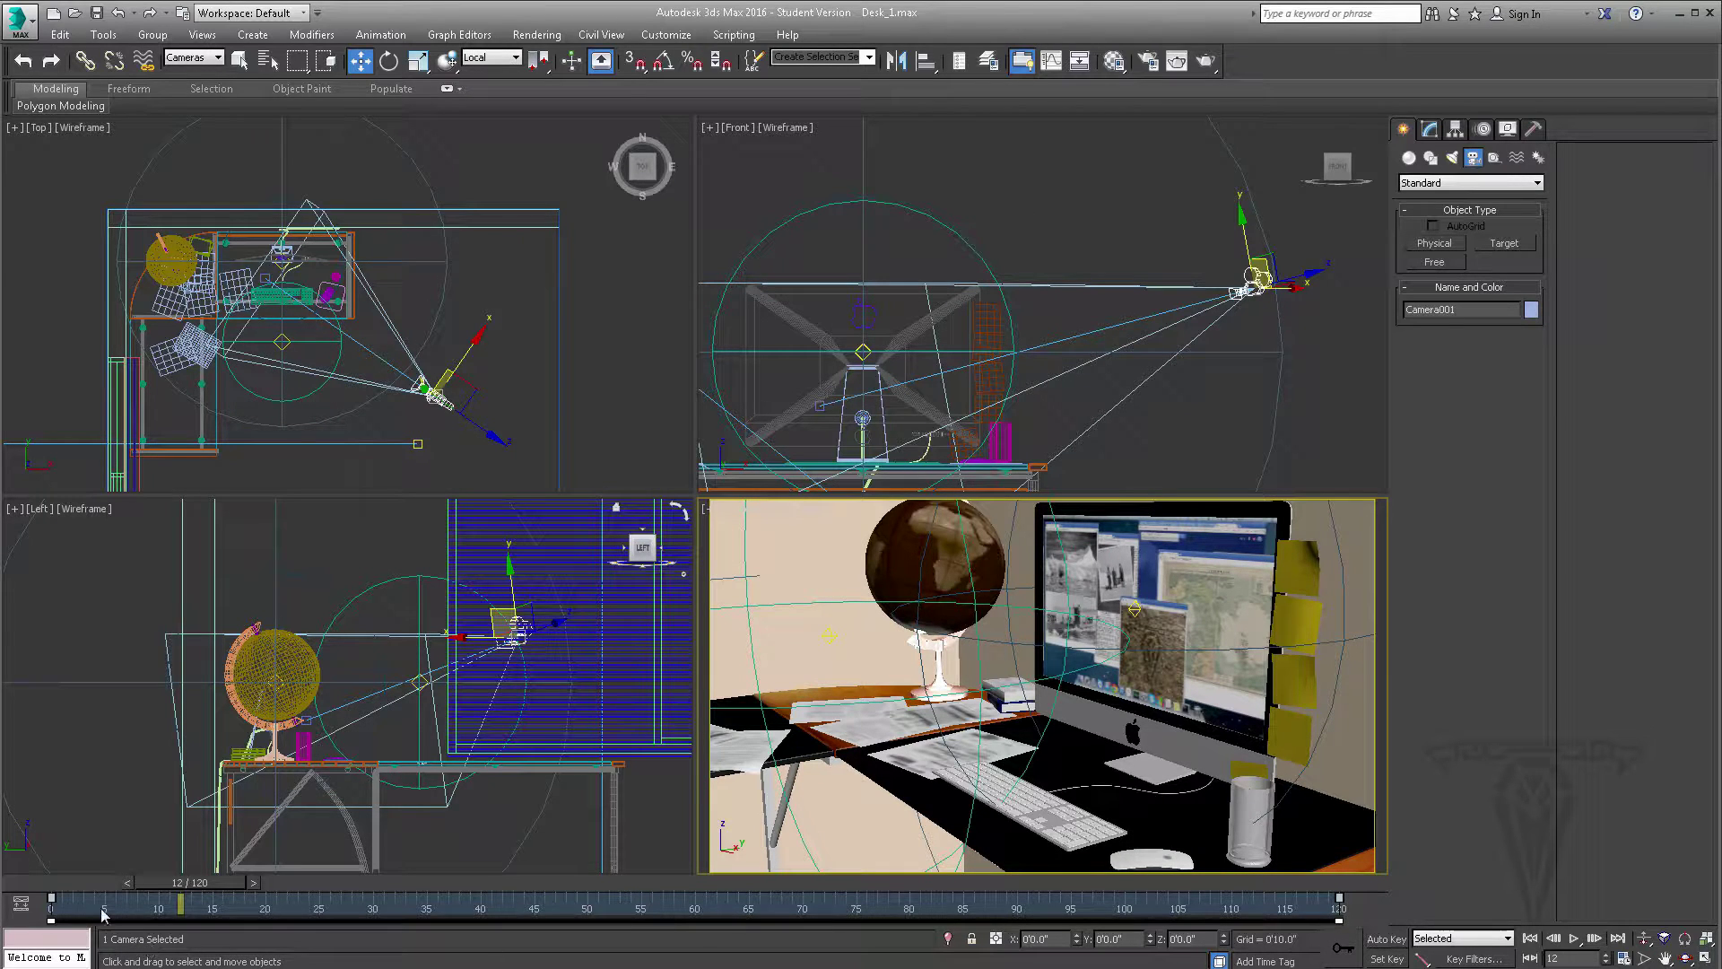
{"action": "left_click_drag", "start_coordinate": [1340, 899], "coordinate": [827, 929]}
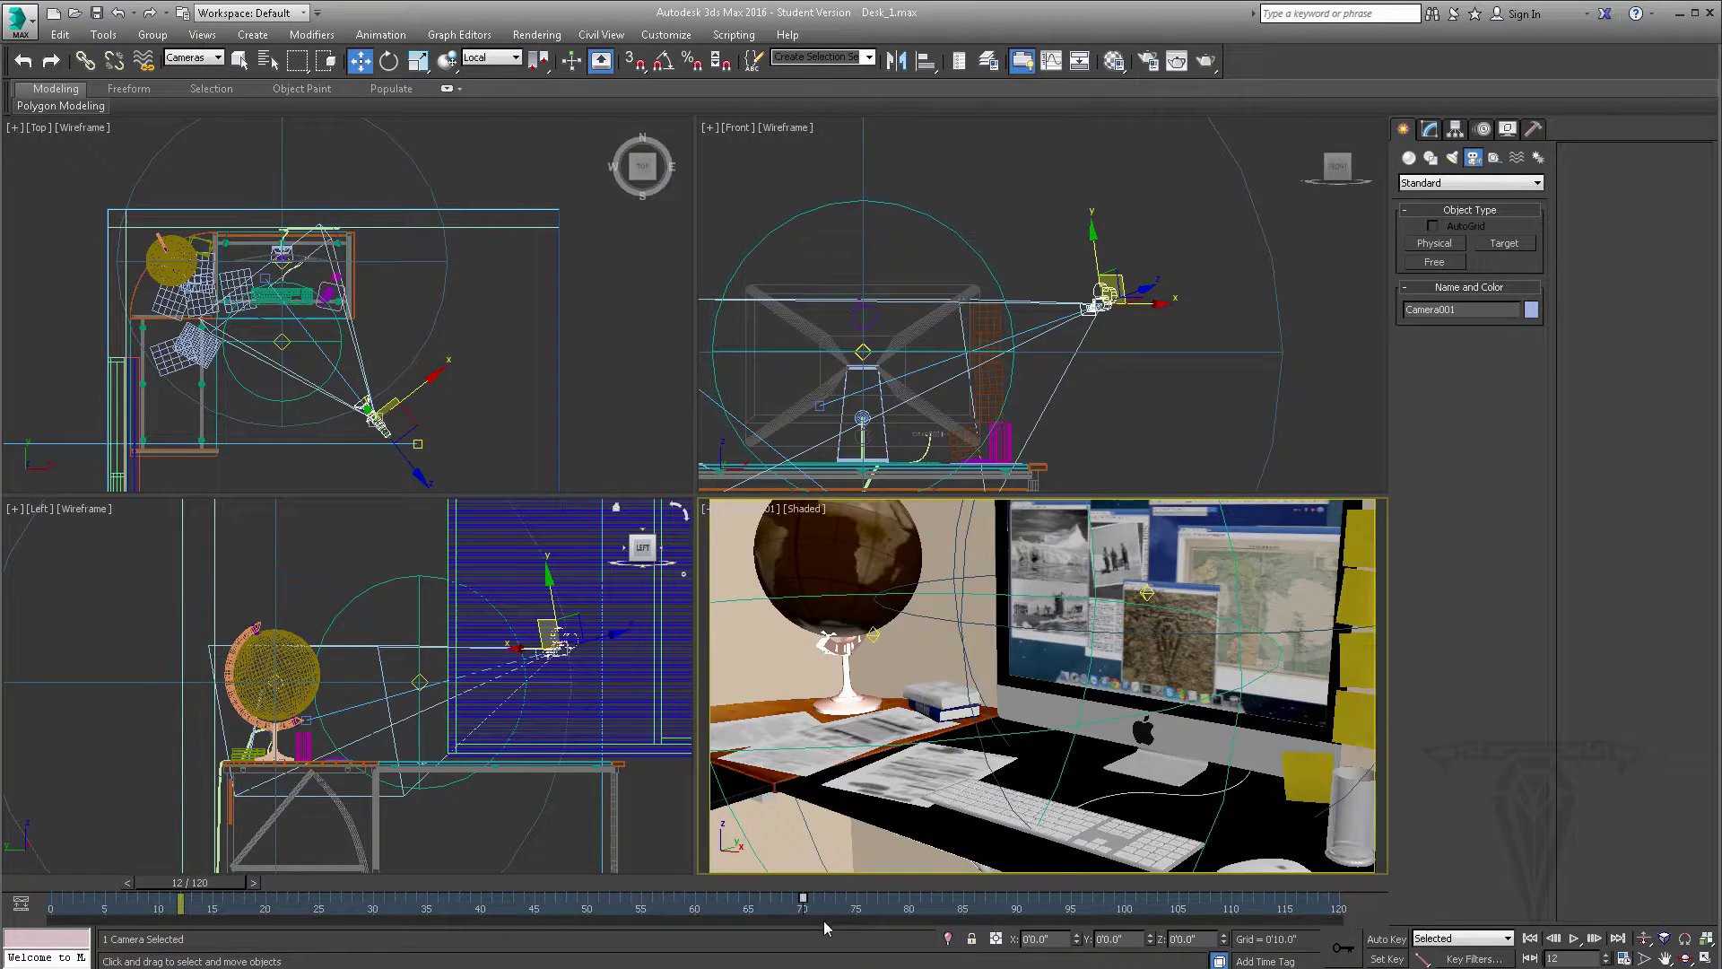
{"action": "key", "text": "ctrl+z"}
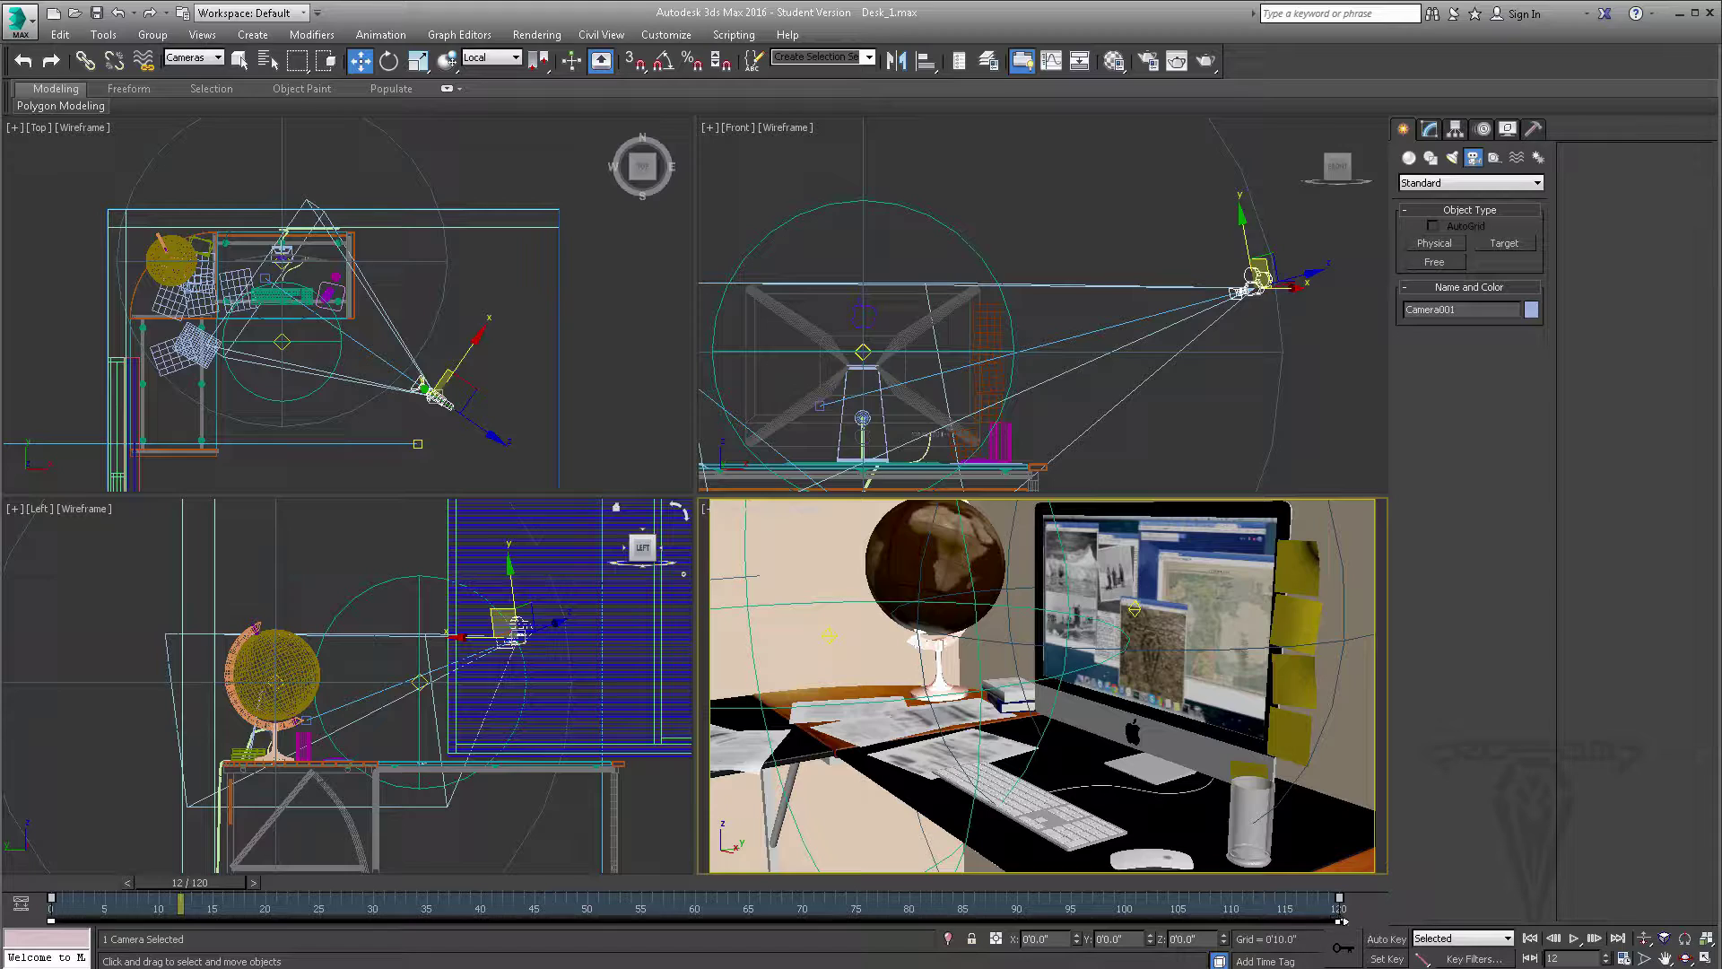
Step: Try moving the camera's frame 120 key to an earlier frame, undo the move, and replay the animation
{"action": "mouse_move", "coordinate": [1339, 922]}
{"action": "left_mouse_down"}
{"action": "mouse_move", "coordinate": [211, 937]}
{"action": "mouse_move", "coordinate": [296, 922]}
{"action": "mouse_move", "coordinate": [1340, 924]}
{"action": "left_mouse_up"}
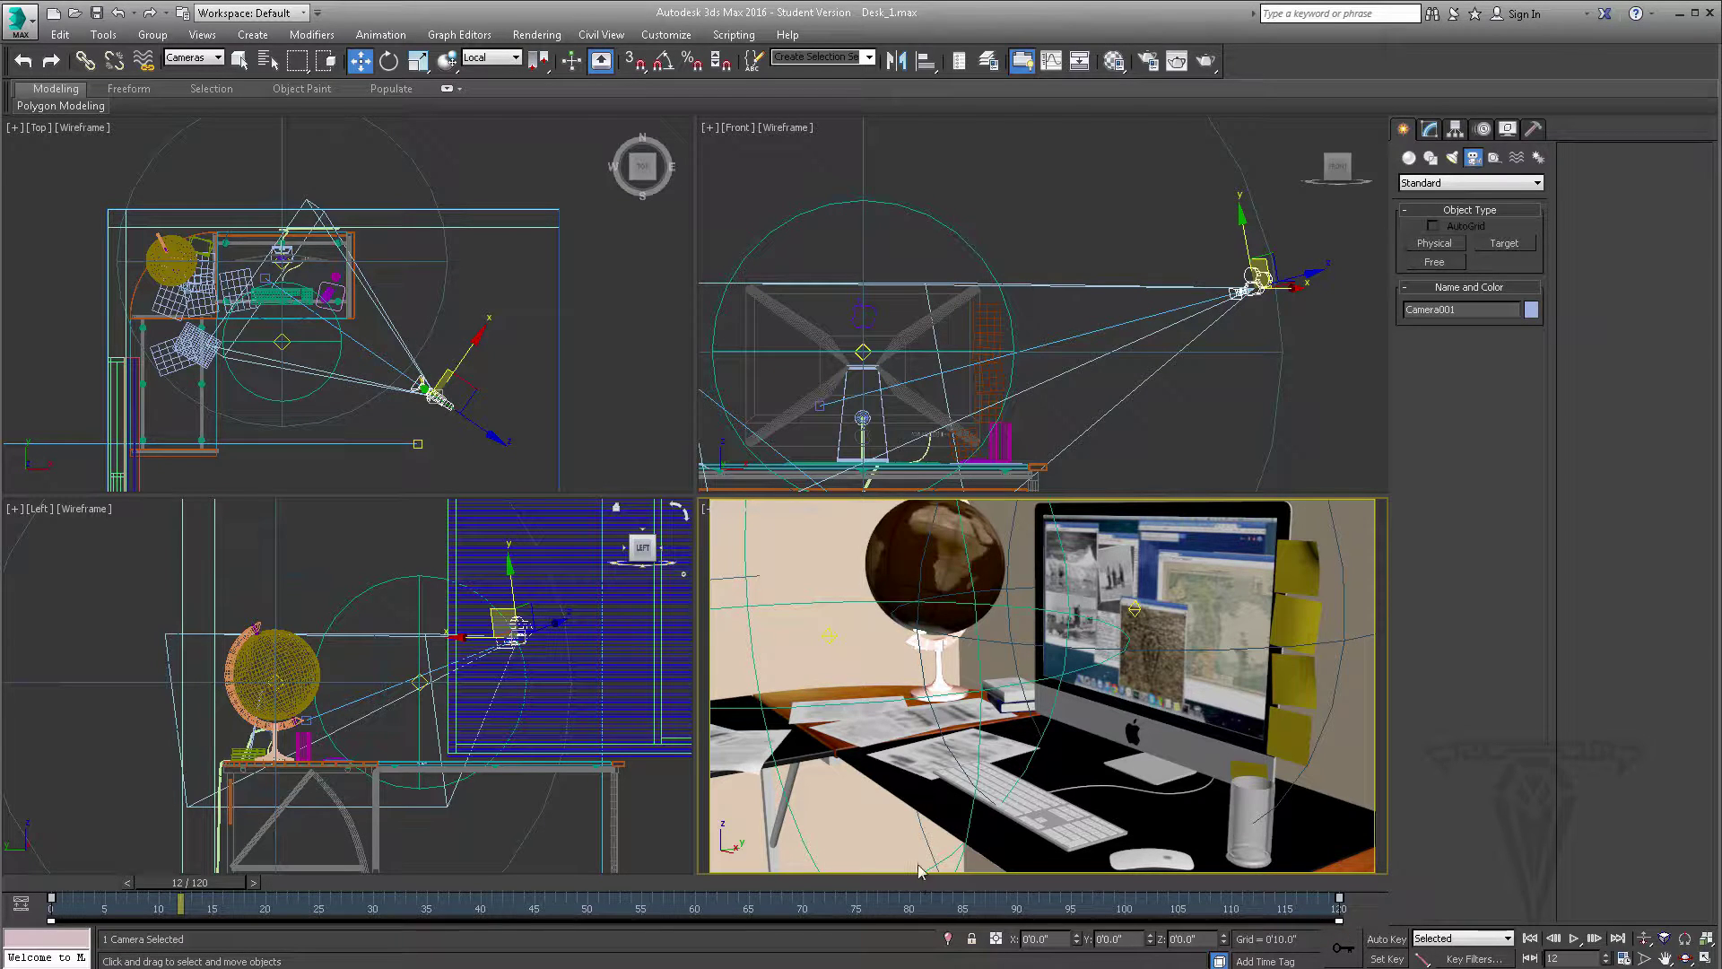
{"action": "left_click", "coordinate": [421, 918]}
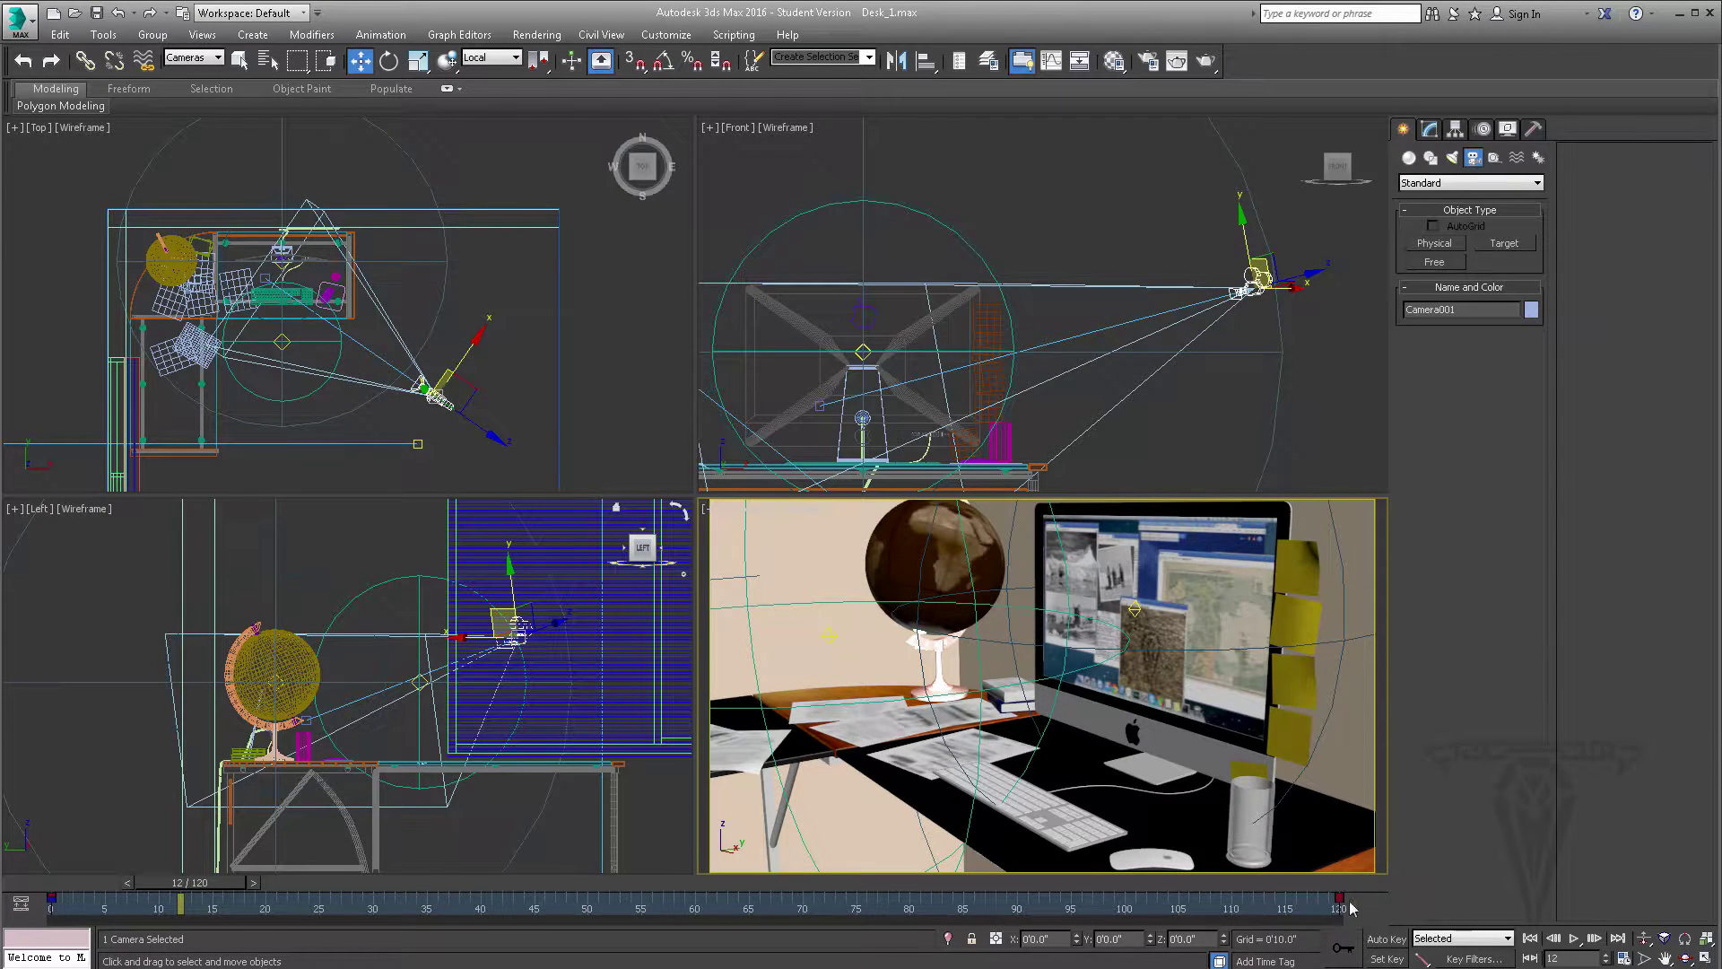
{"action": "left_click_drag", "start_coordinate": [1337, 897], "coordinate": [953, 897]}
{"action": "key", "text": "ctrl+z"}
{"action": "left_click", "coordinate": [1574, 939]}
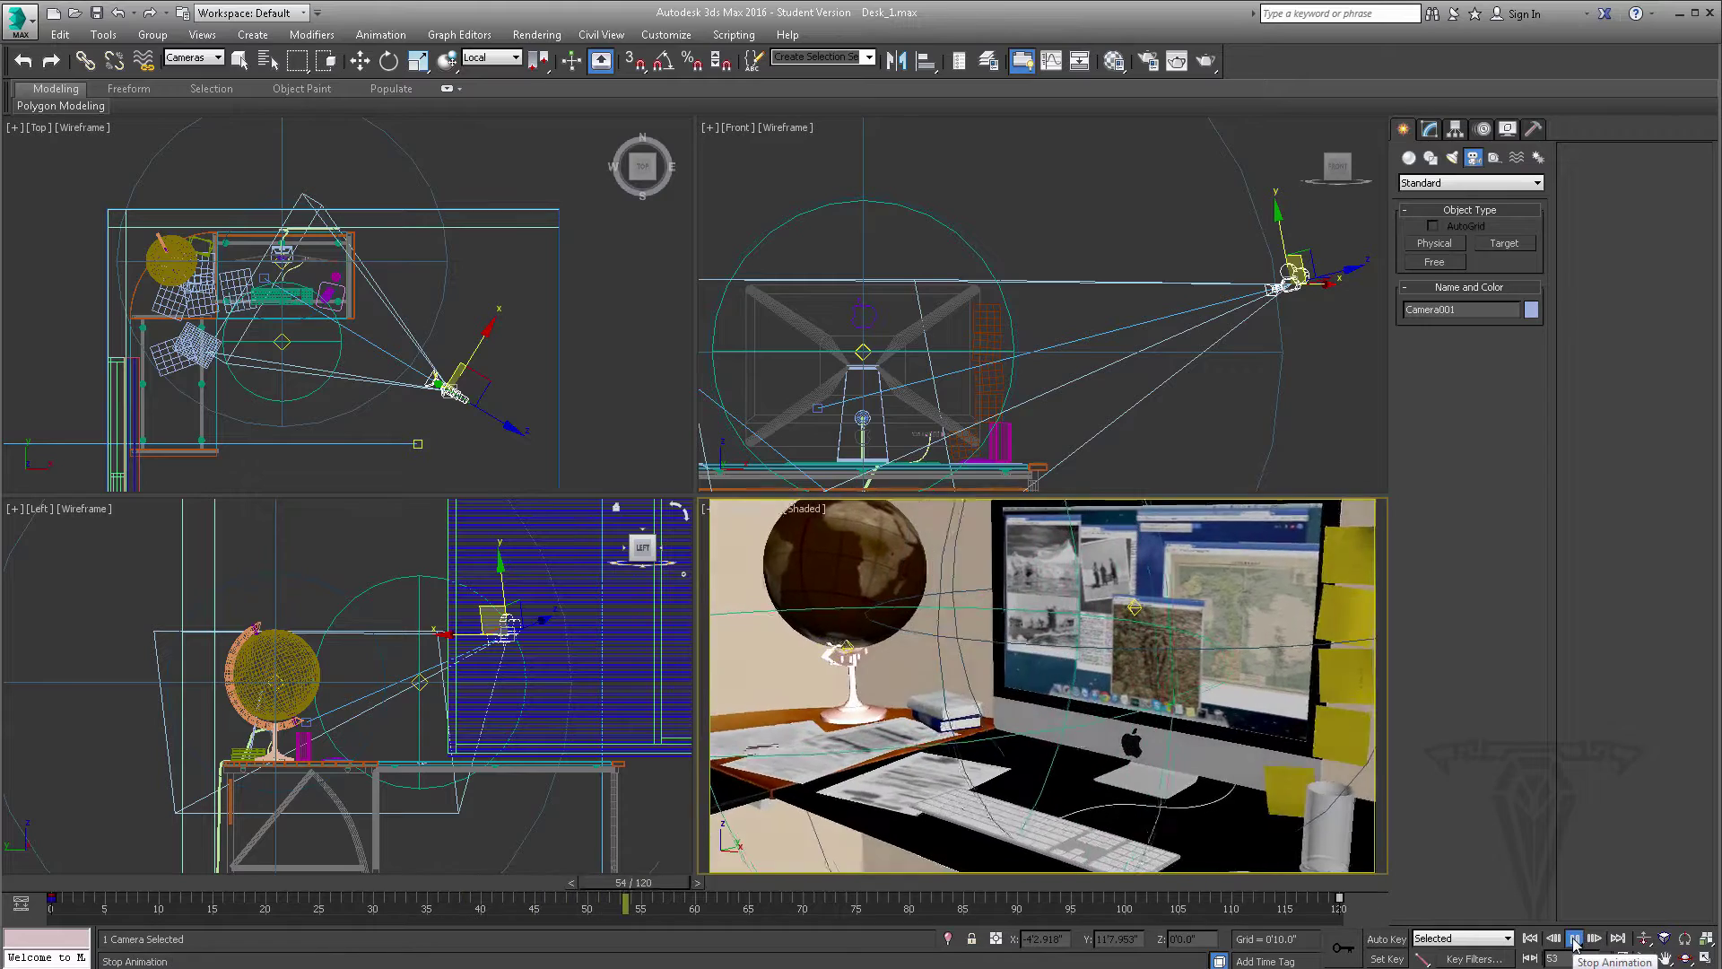
{"action": "left_click", "coordinate": [1575, 939]}
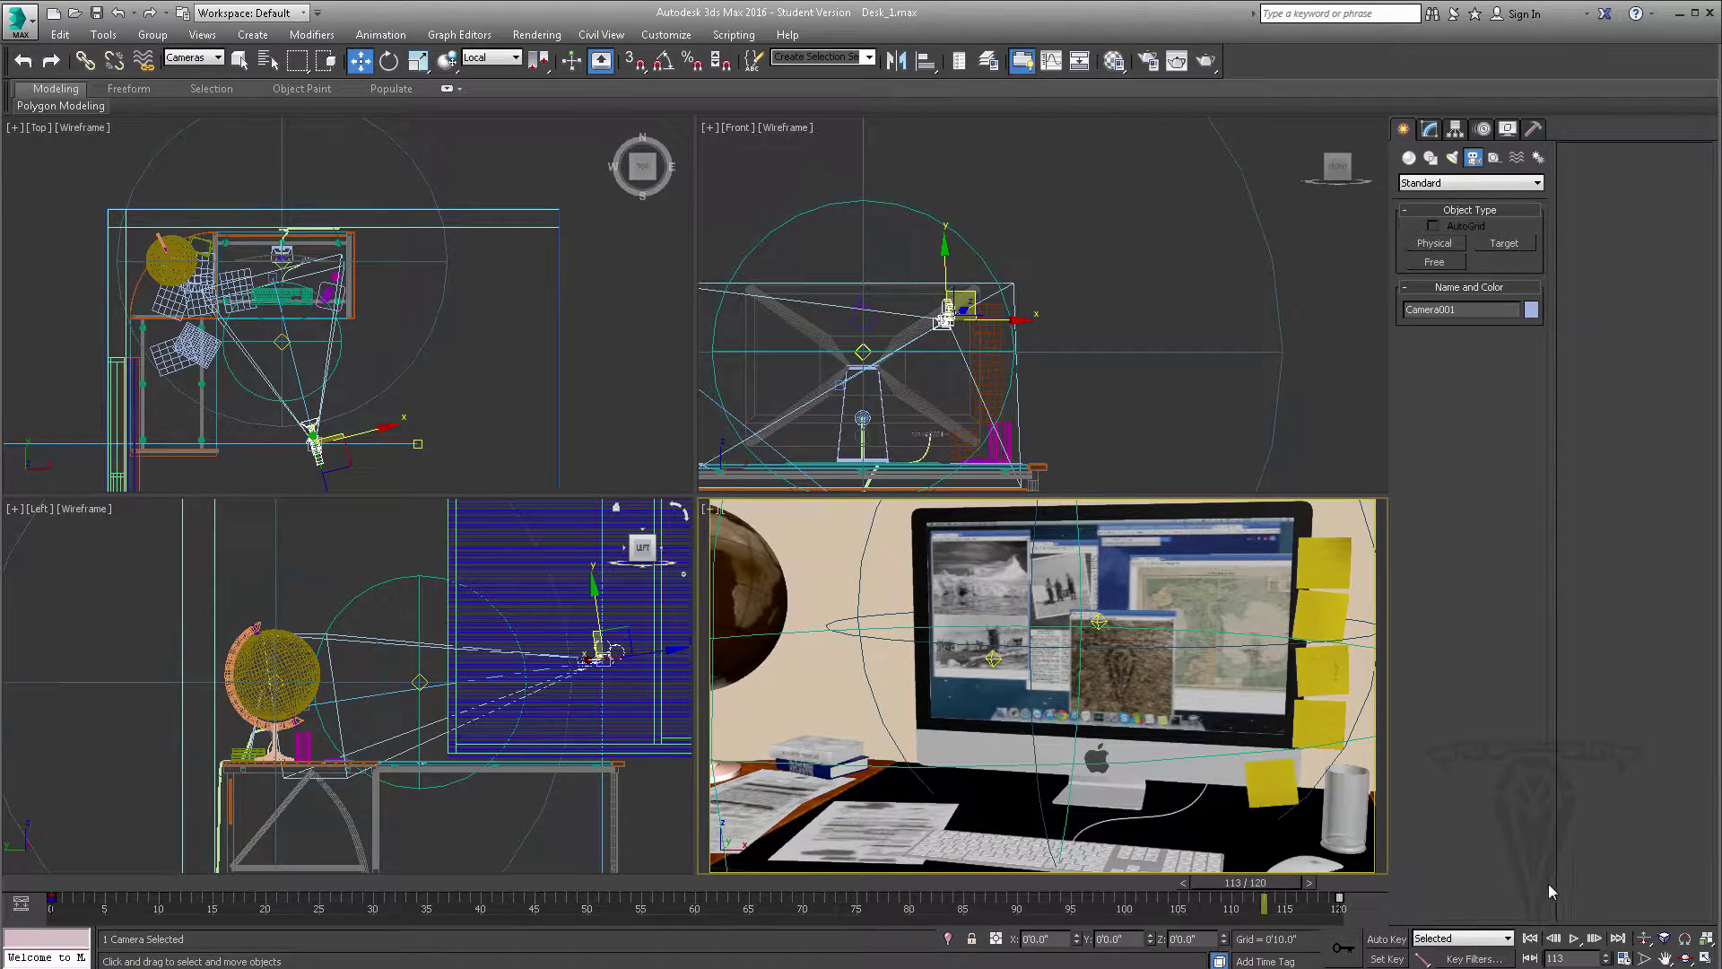
Step: Open the render settings and start choosing the file for the render output
{"action": "left_click", "coordinate": [1149, 62]}
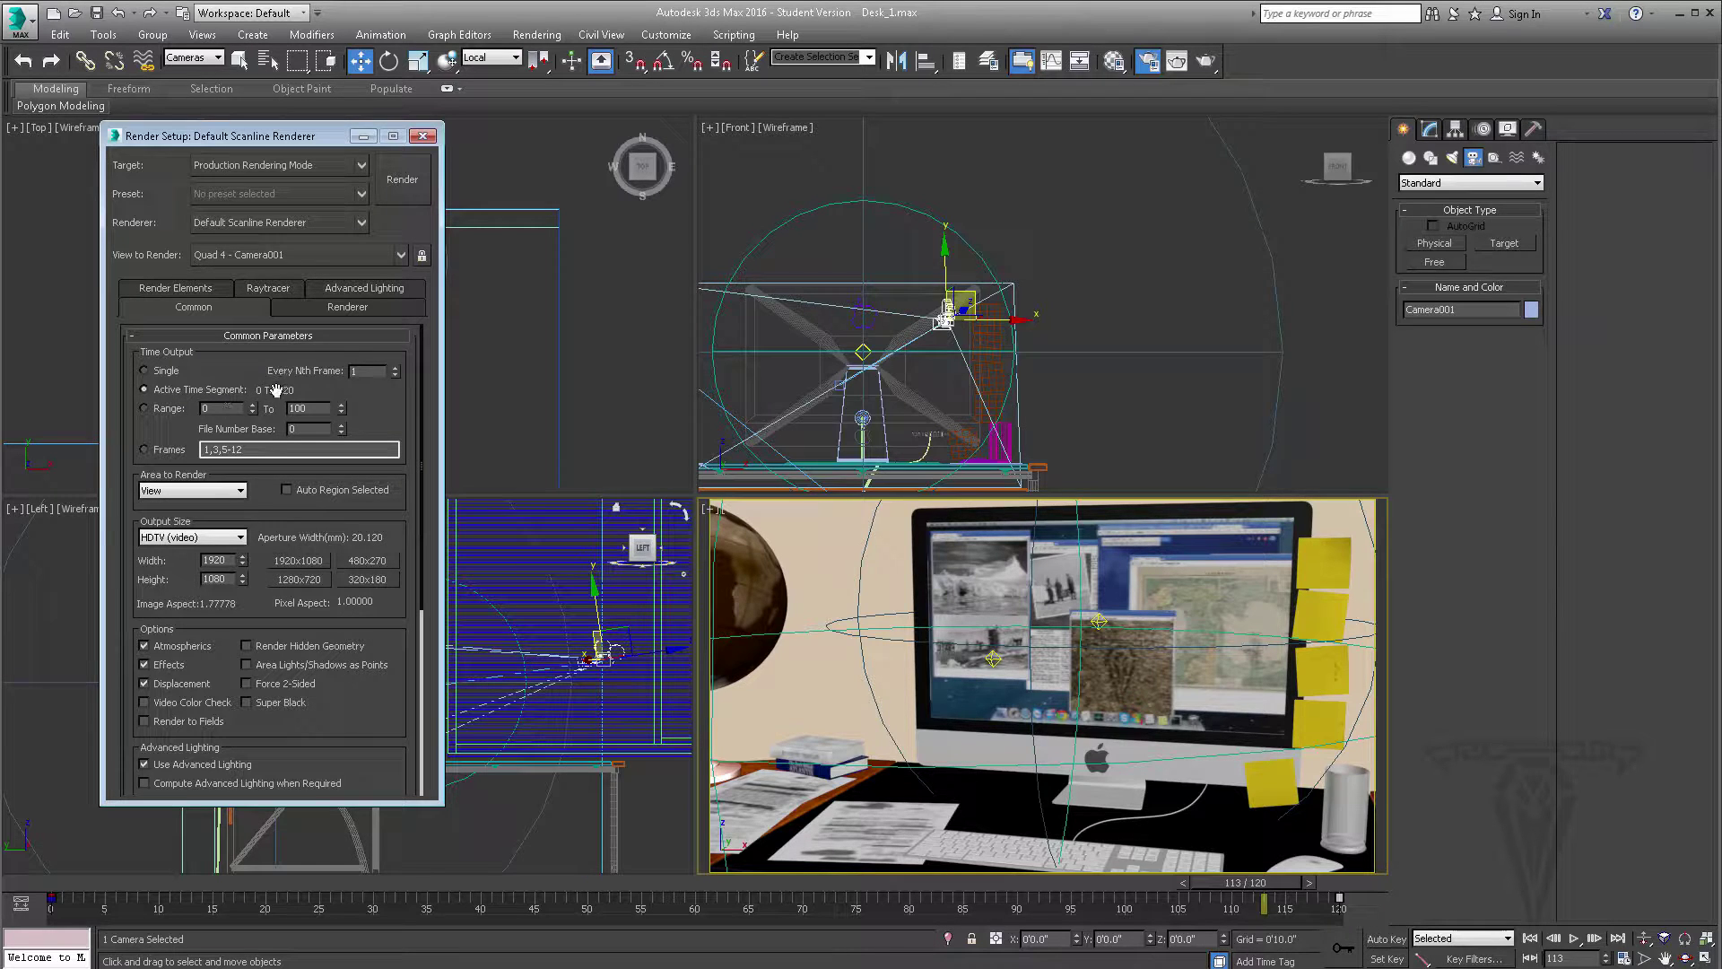
{"action": "left_click_drag", "start_coordinate": [375, 709], "coordinate": [363, 629]}
{"action": "scroll", "coordinate": [374, 691], "scroll_direction": "down", "scroll_amount": 1}
{"action": "scroll", "coordinate": [359, 628], "scroll_direction": "down", "scroll_amount": 3}
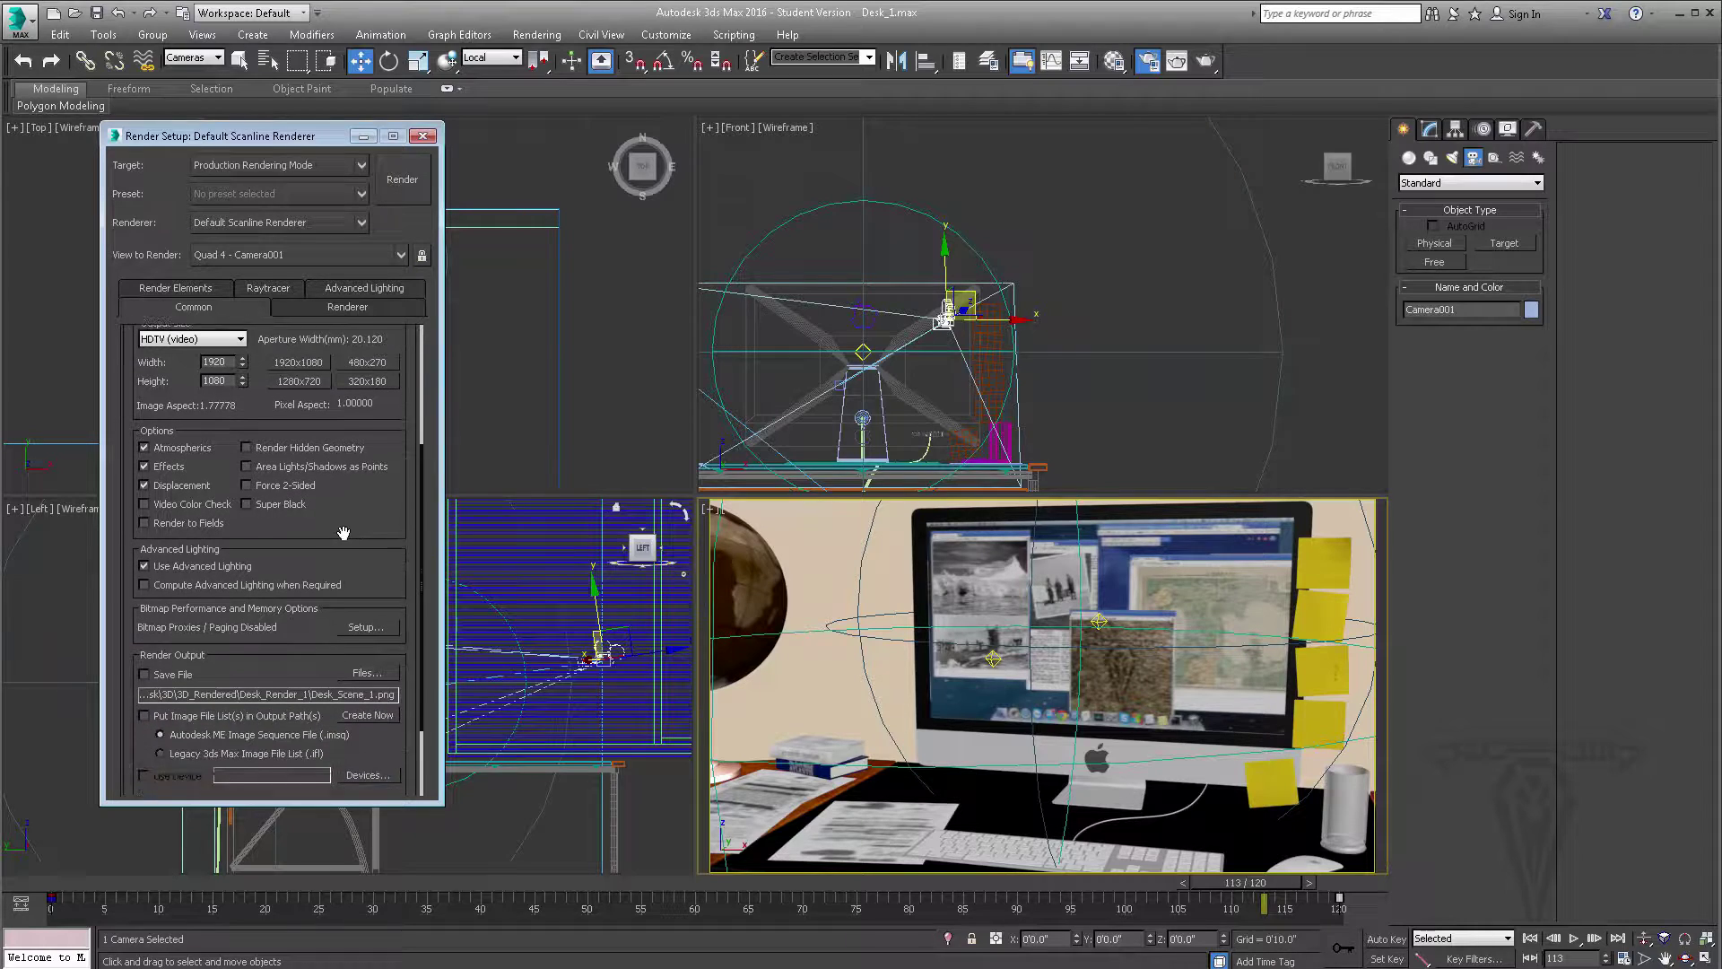
{"action": "scroll", "coordinate": [258, 615], "scroll_direction": "down", "scroll_amount": 2}
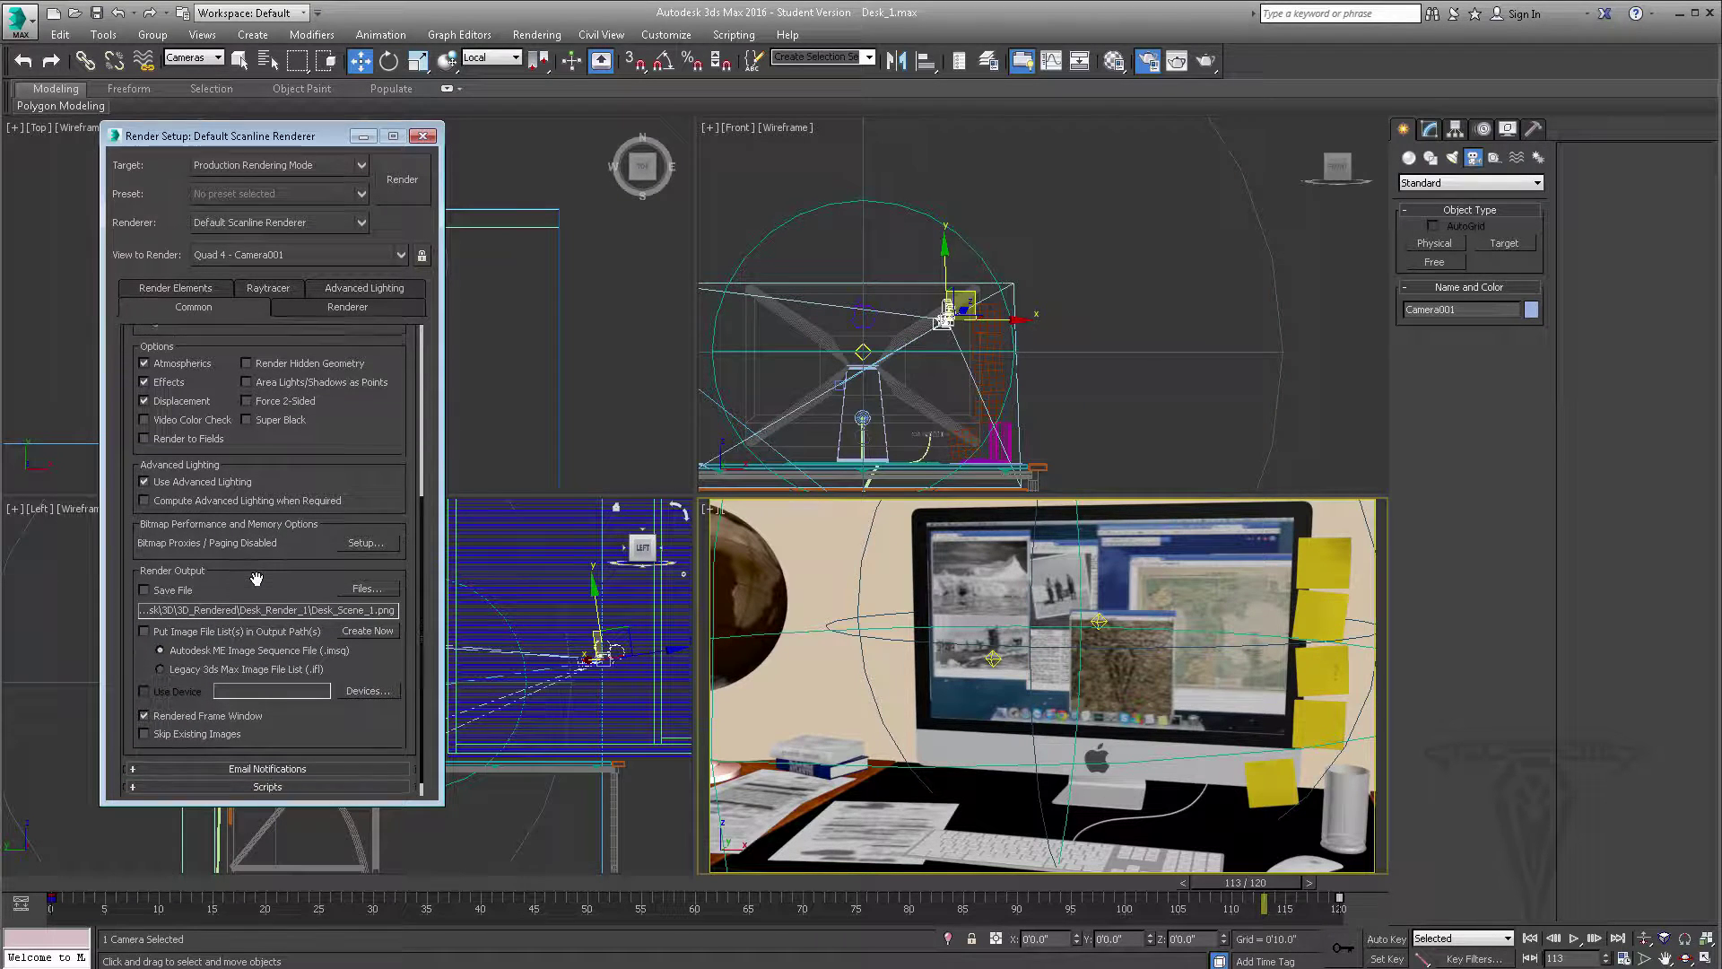
{"action": "left_click", "coordinate": [363, 578]}
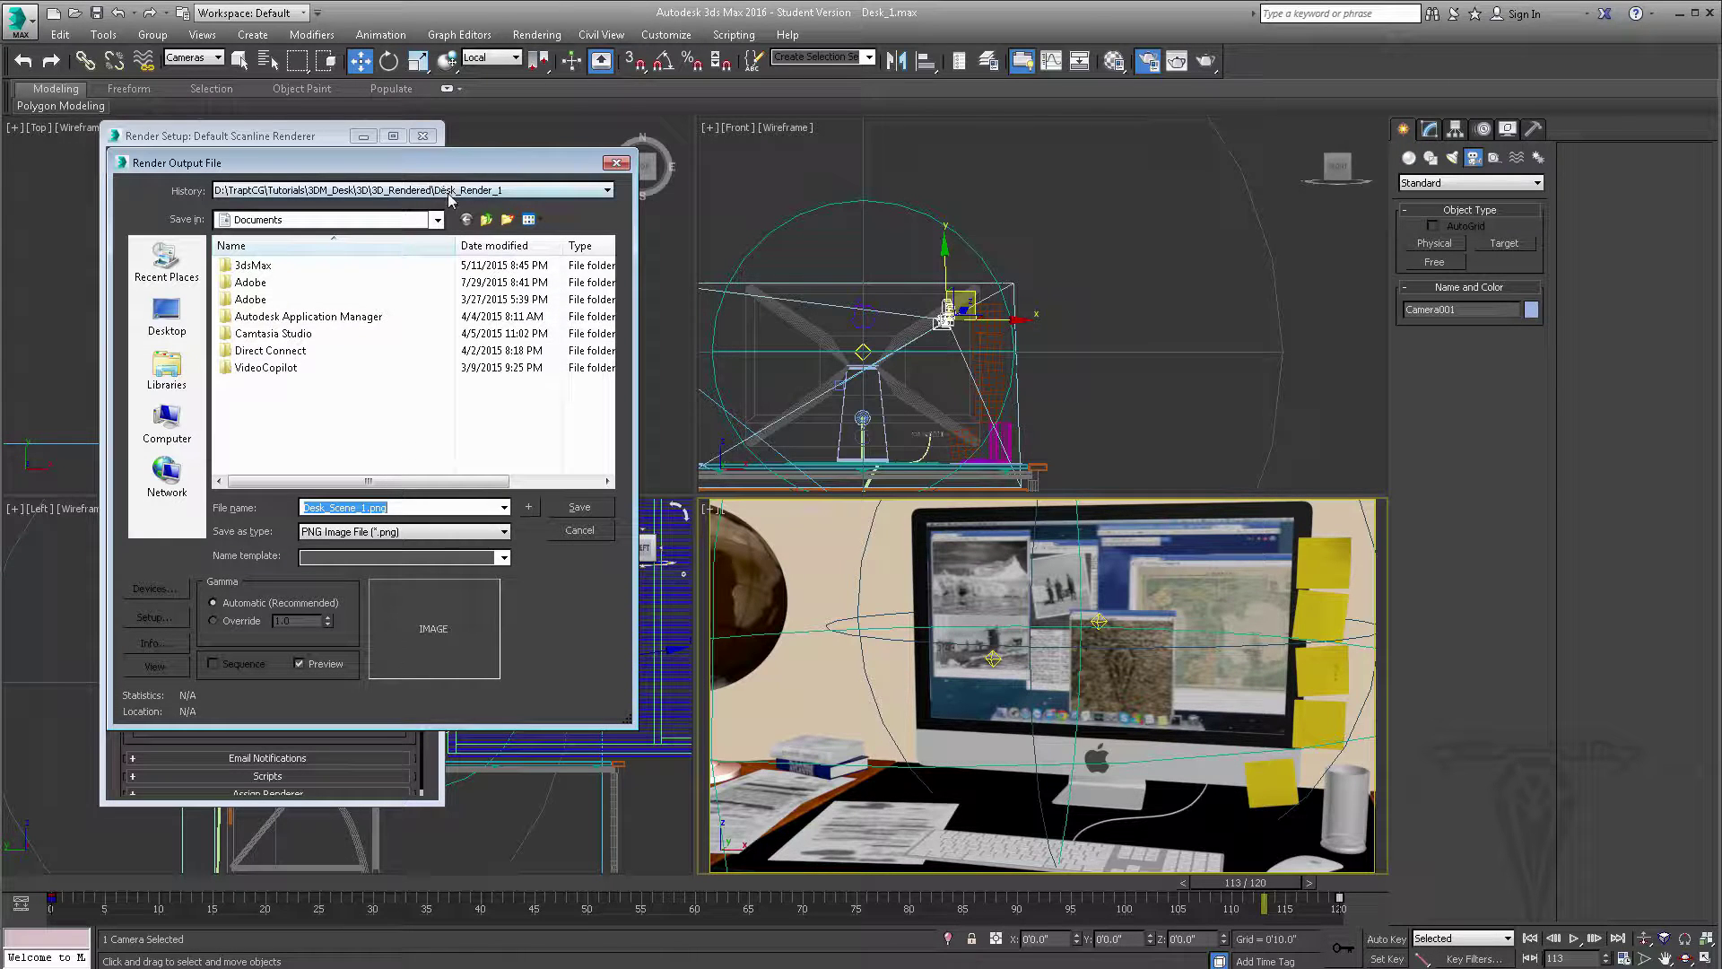
Step: Browse the output location to the folder TraptCG\Tutorials\3DM_Desk\3D on the Work2 (D:) drive
{"action": "left_click", "coordinate": [438, 224]}
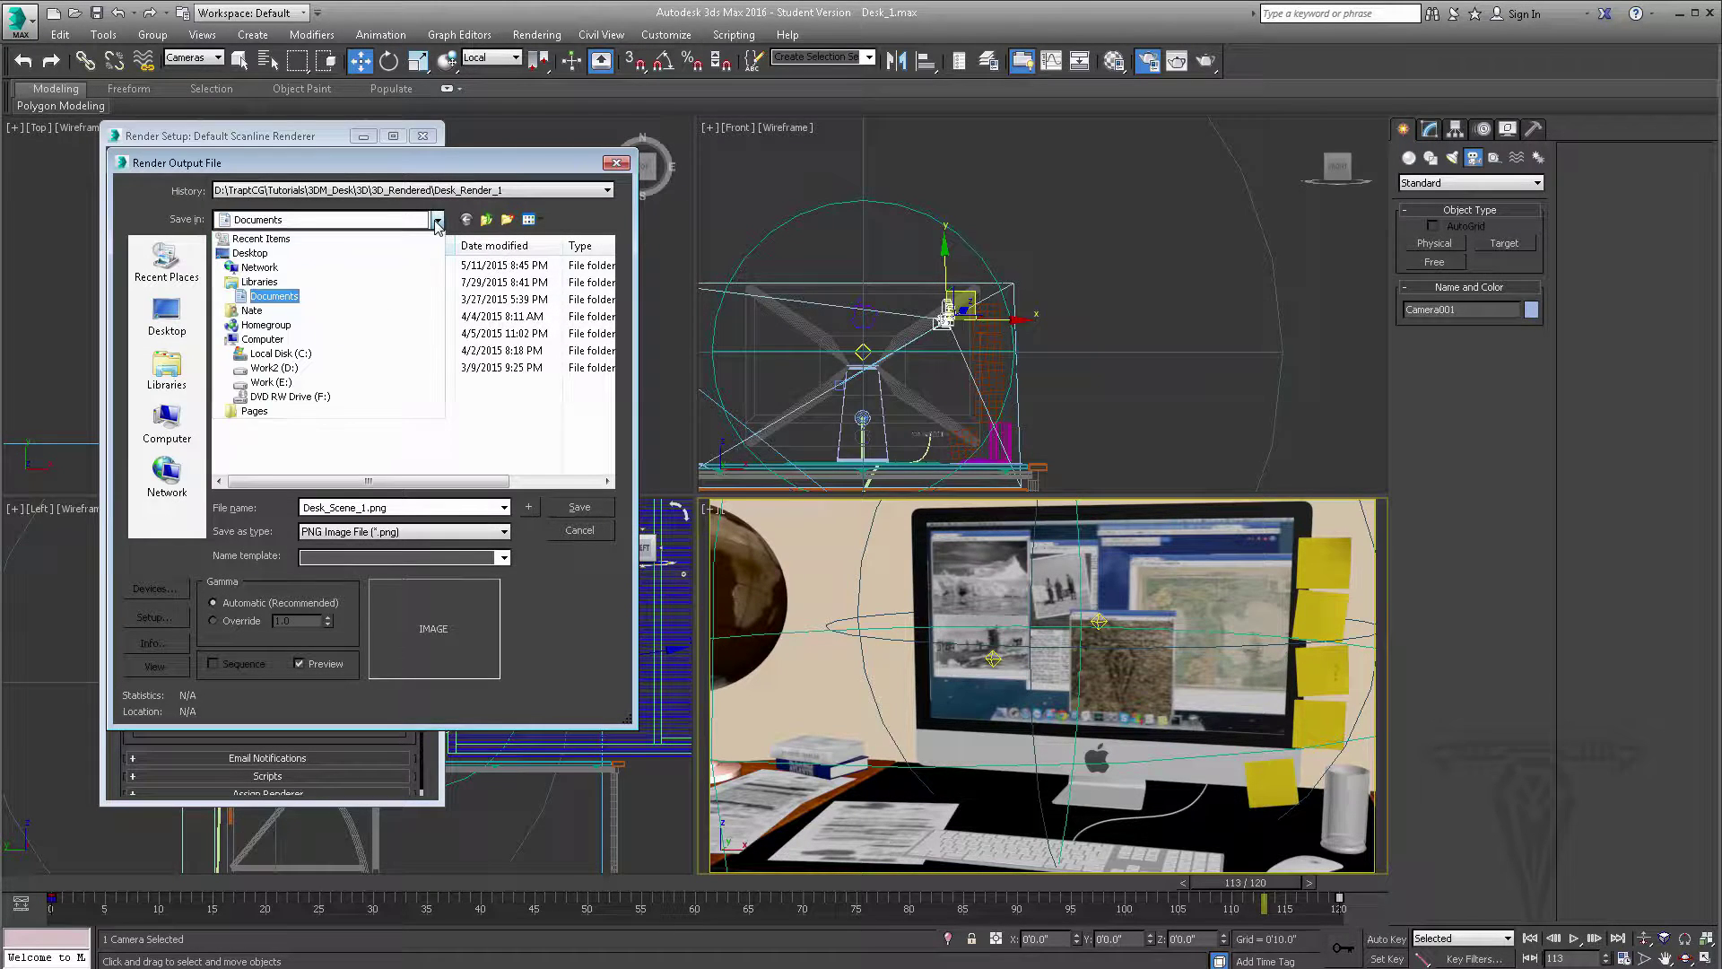
{"action": "left_click", "coordinate": [273, 367]}
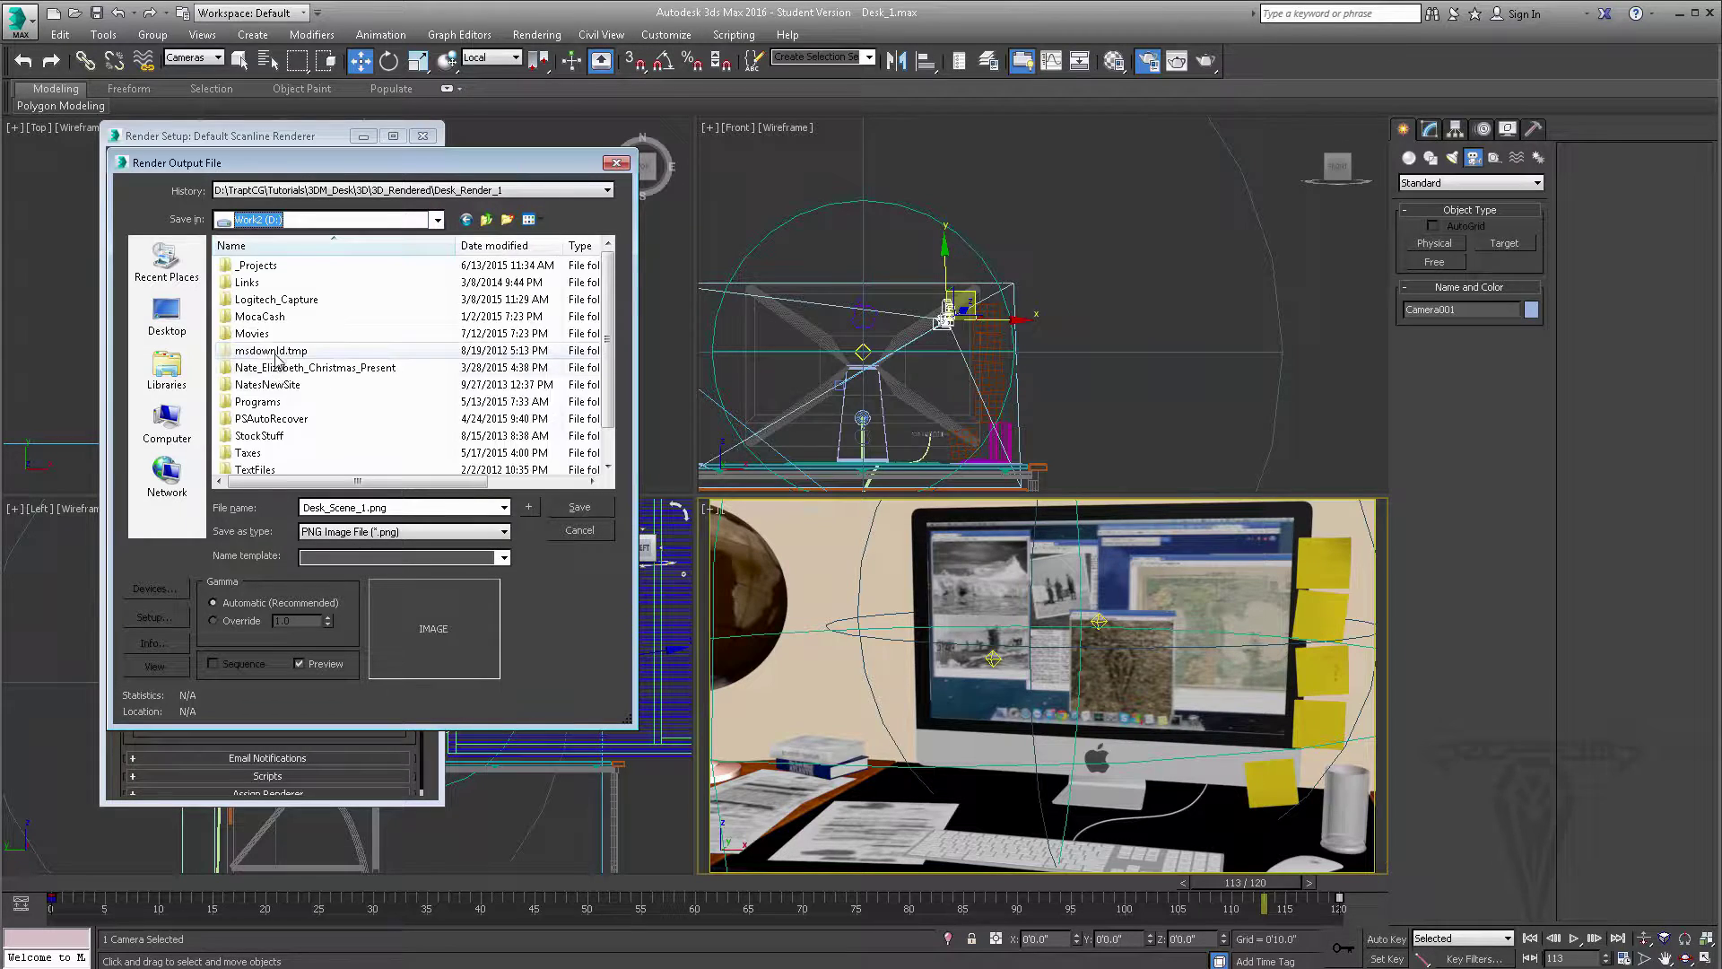
{"action": "left_click_drag", "start_coordinate": [609, 423], "coordinate": [625, 449]}
{"action": "double_click", "coordinate": [256, 453]}
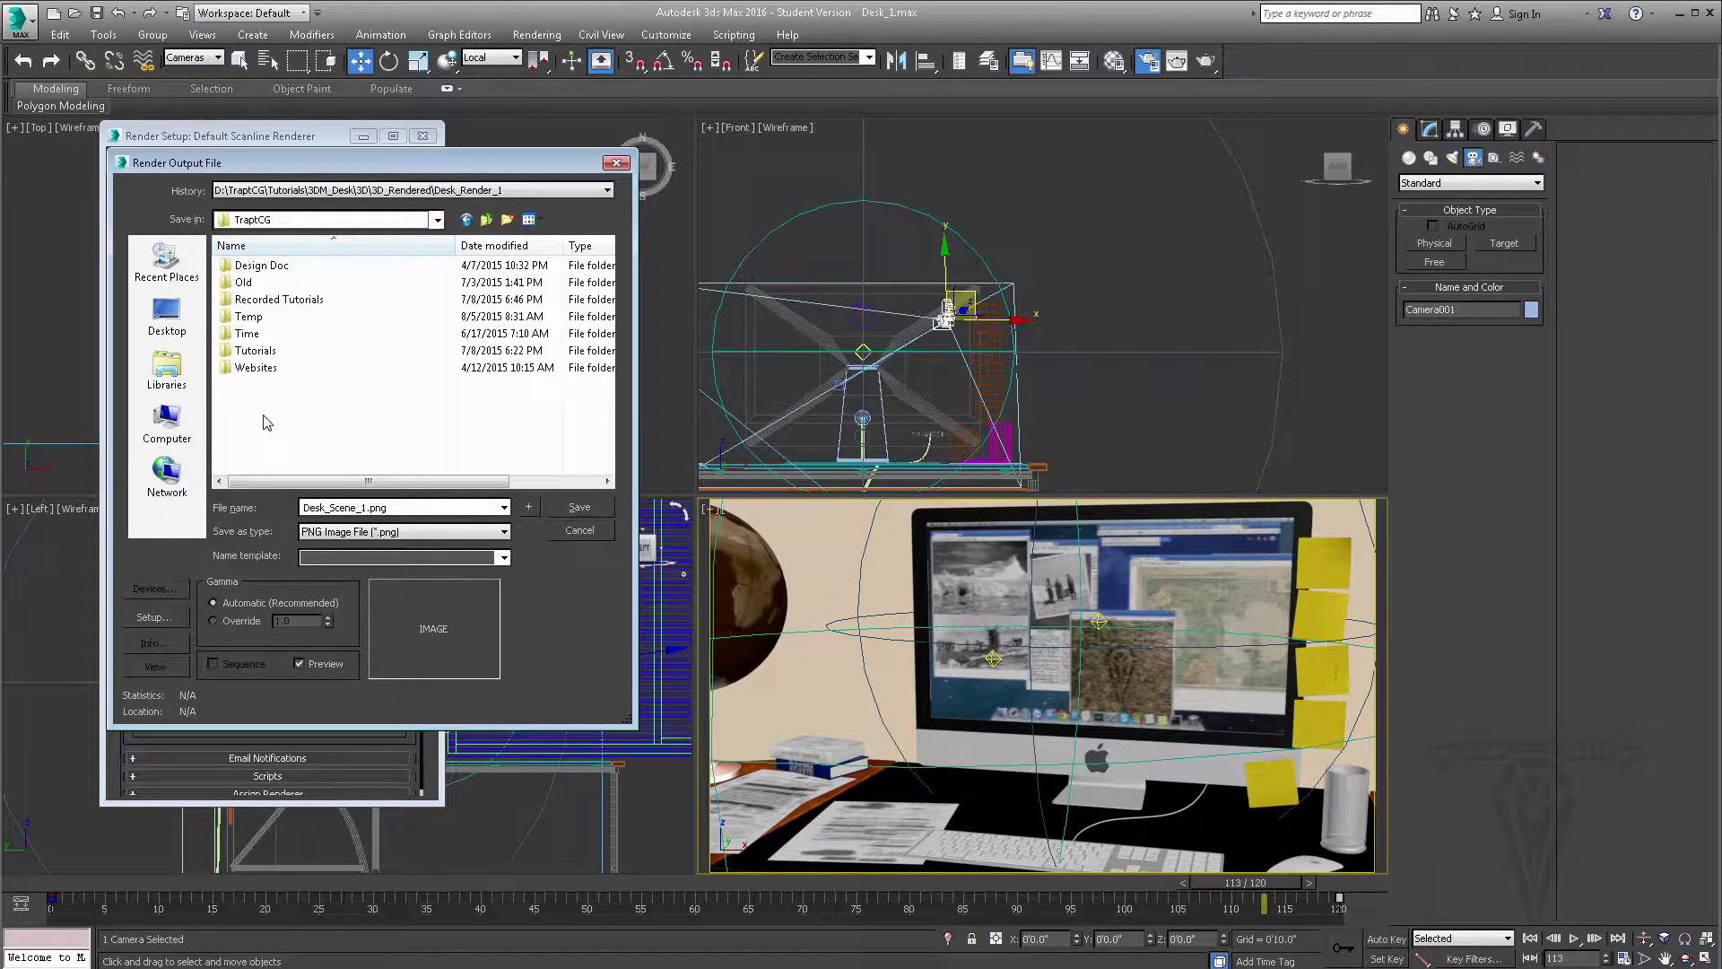
{"action": "left_click", "coordinate": [254, 351]}
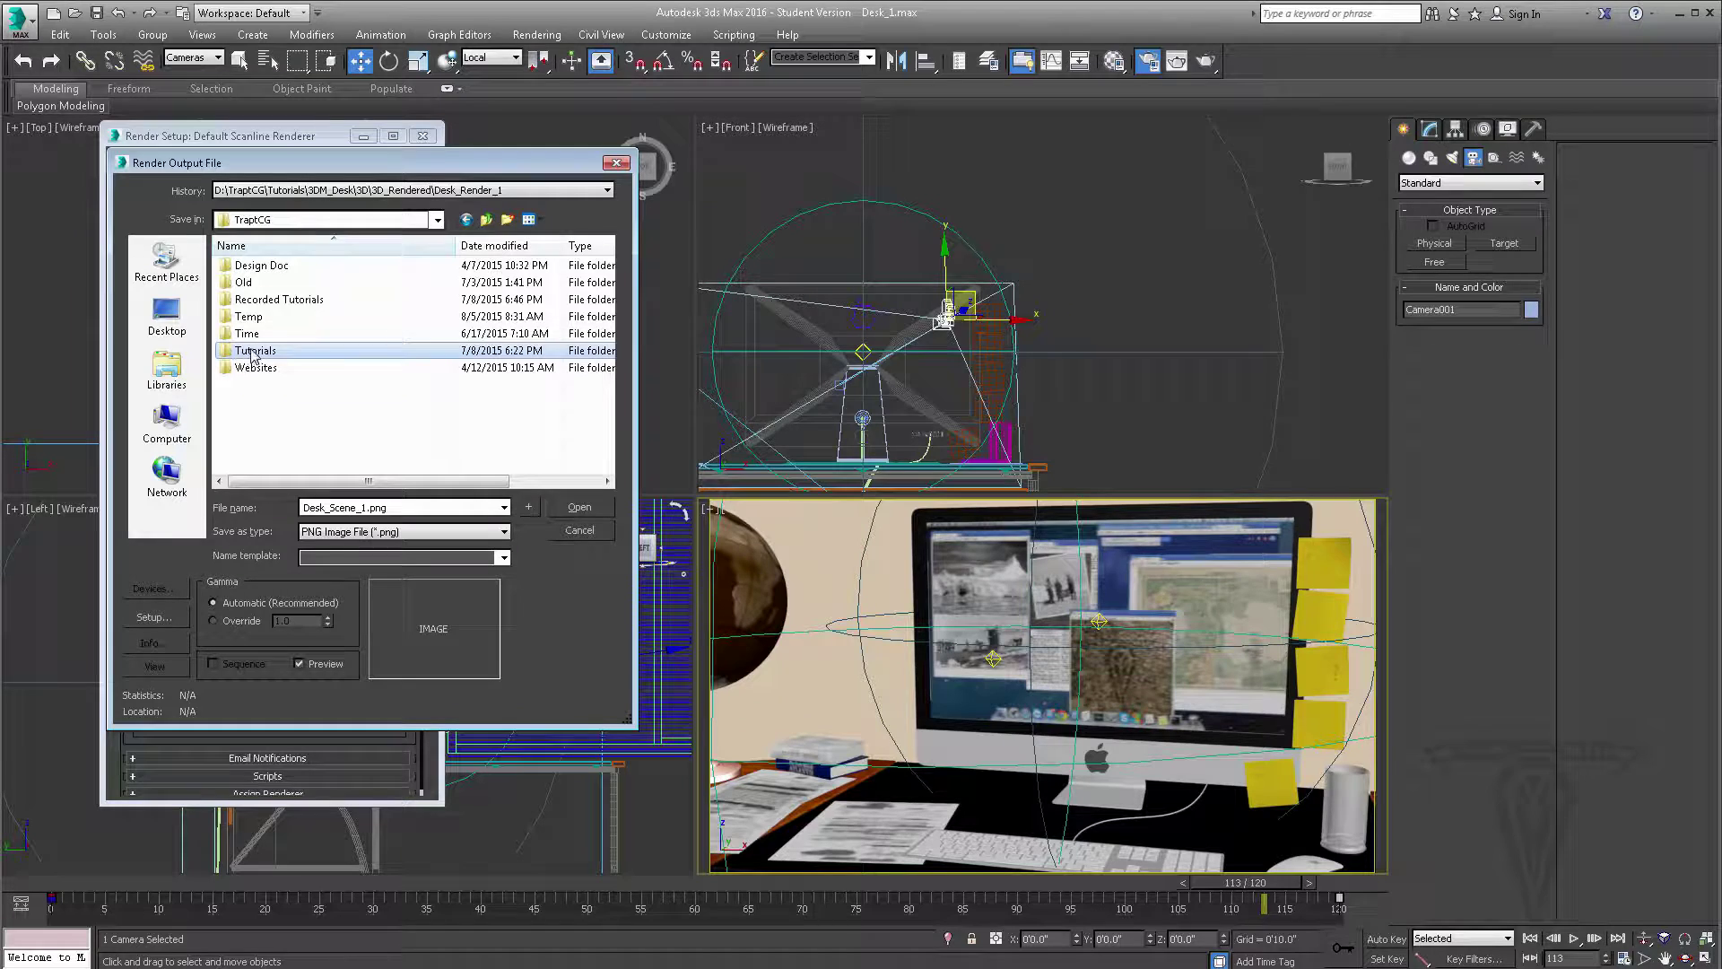
{"action": "double_click", "coordinate": [254, 351]}
{"action": "double_click", "coordinate": [254, 266]}
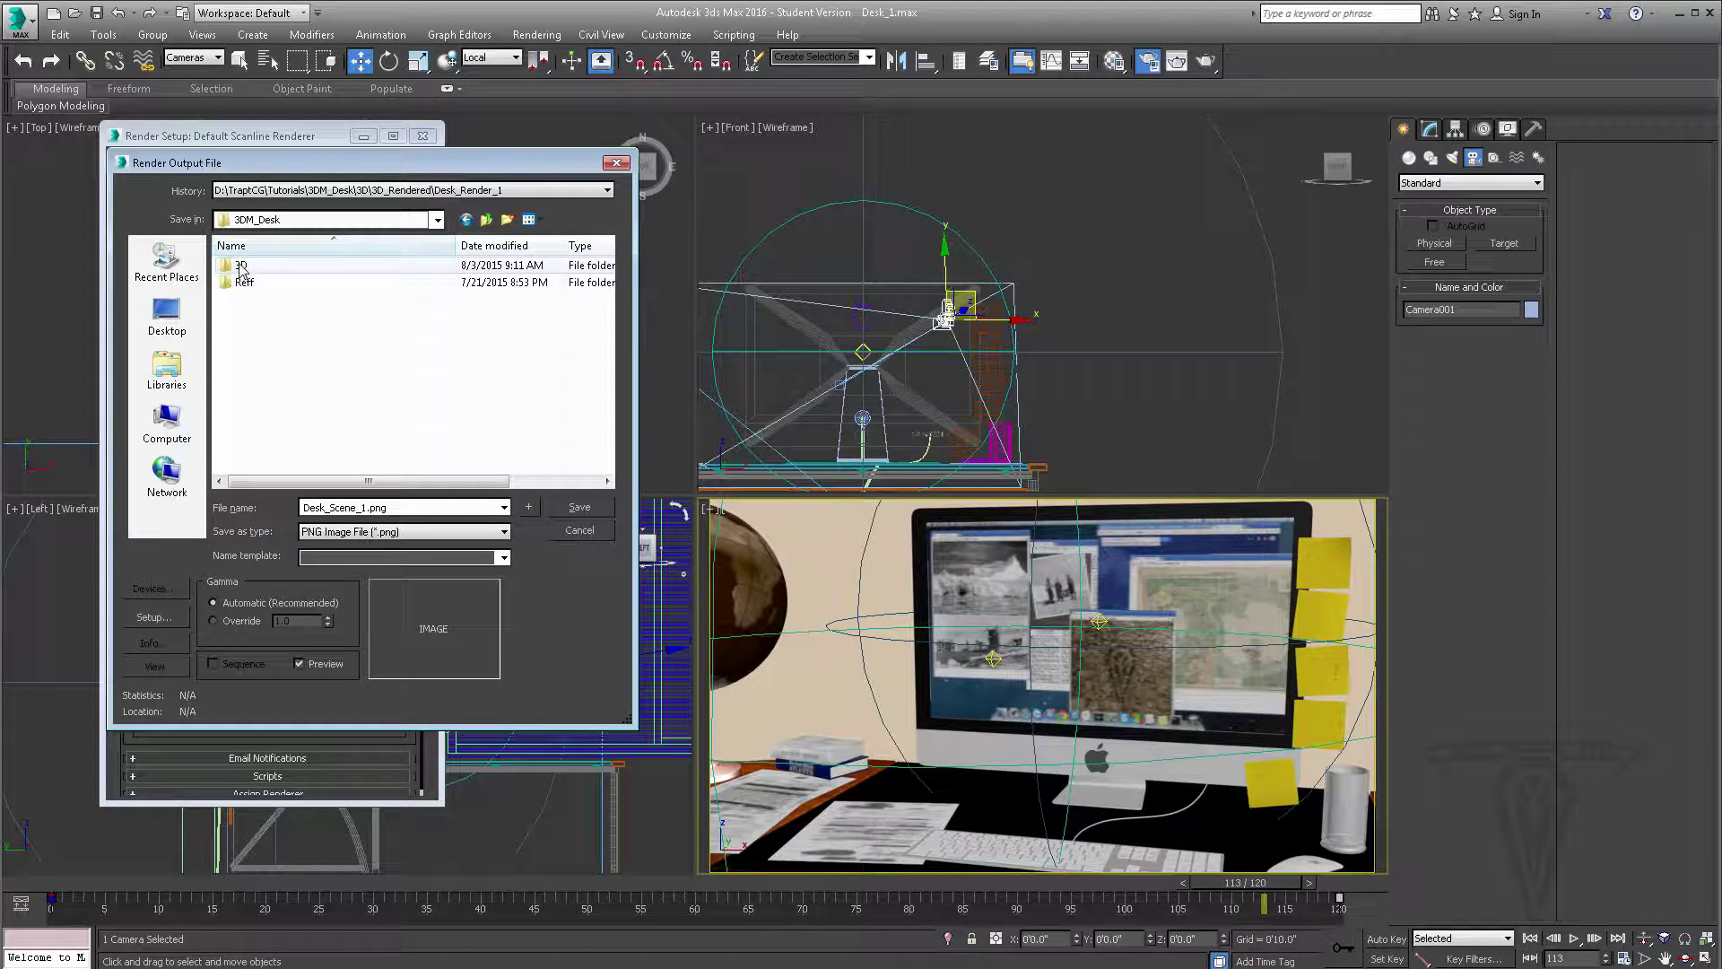
{"action": "double_click", "coordinate": [240, 266]}
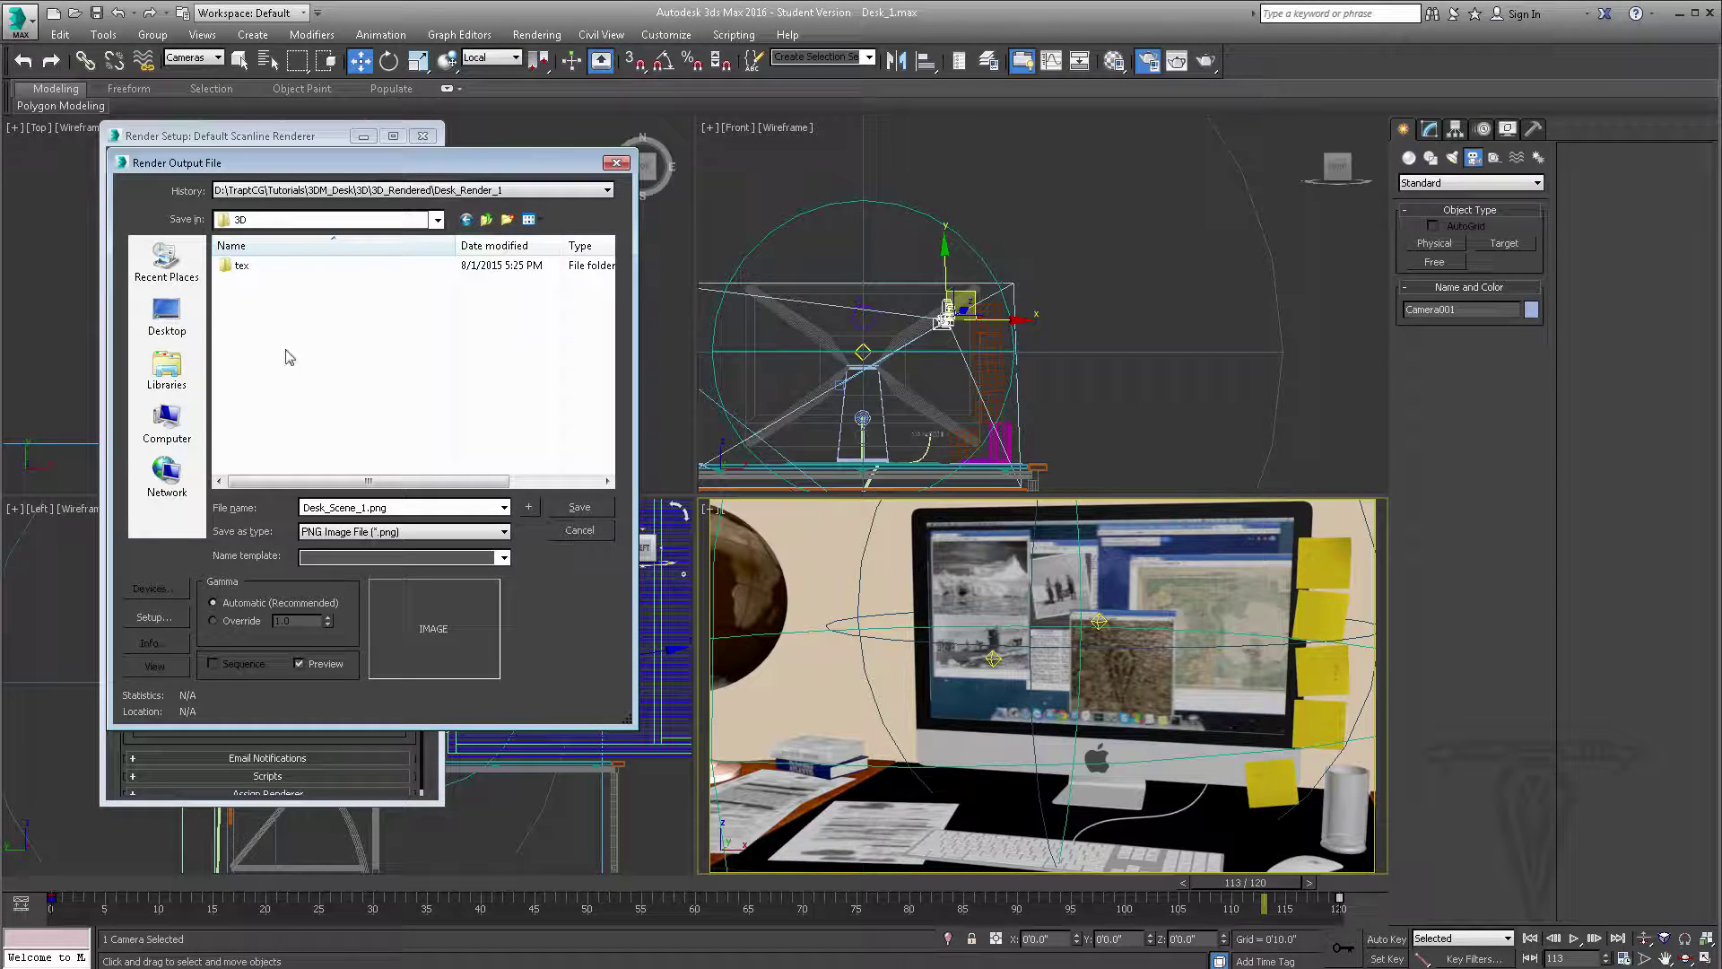
Step: Create a folder named 3D_Render inside the 3D folder and open it
{"action": "left_click", "coordinate": [507, 220]}
{"action": "type", "text": "3D"}
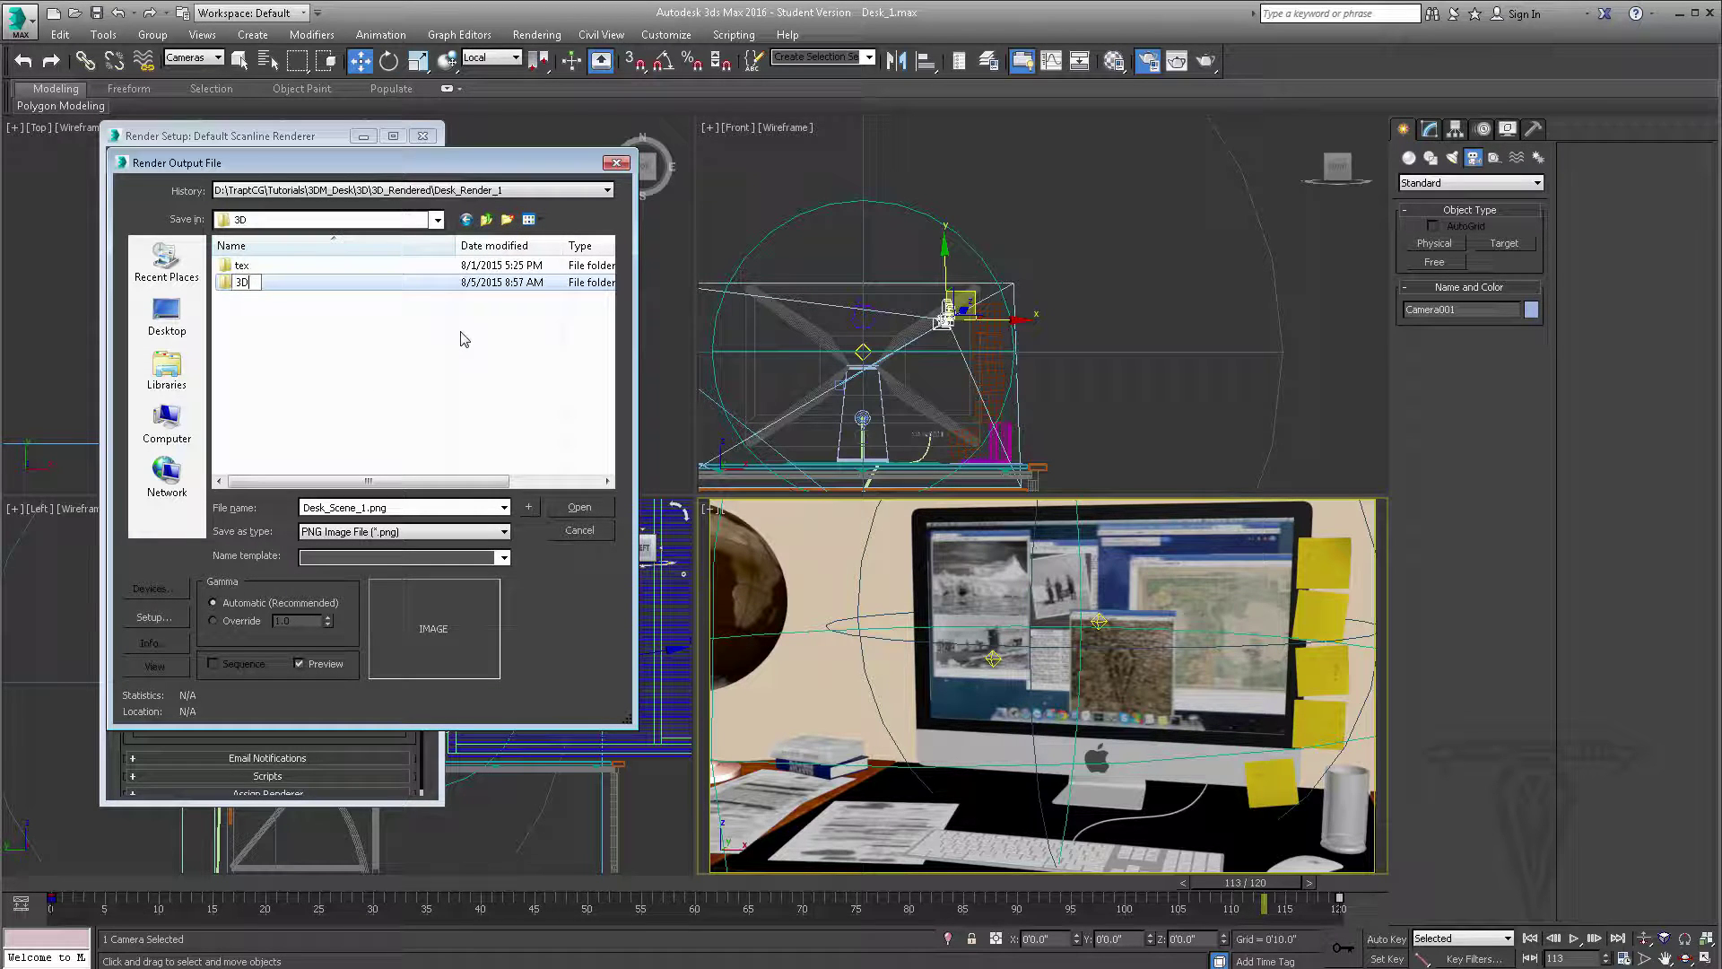
{"action": "type", "text": "_Render"}
{"action": "key", "text": "Return"}
{"action": "double_click", "coordinate": [319, 283]}
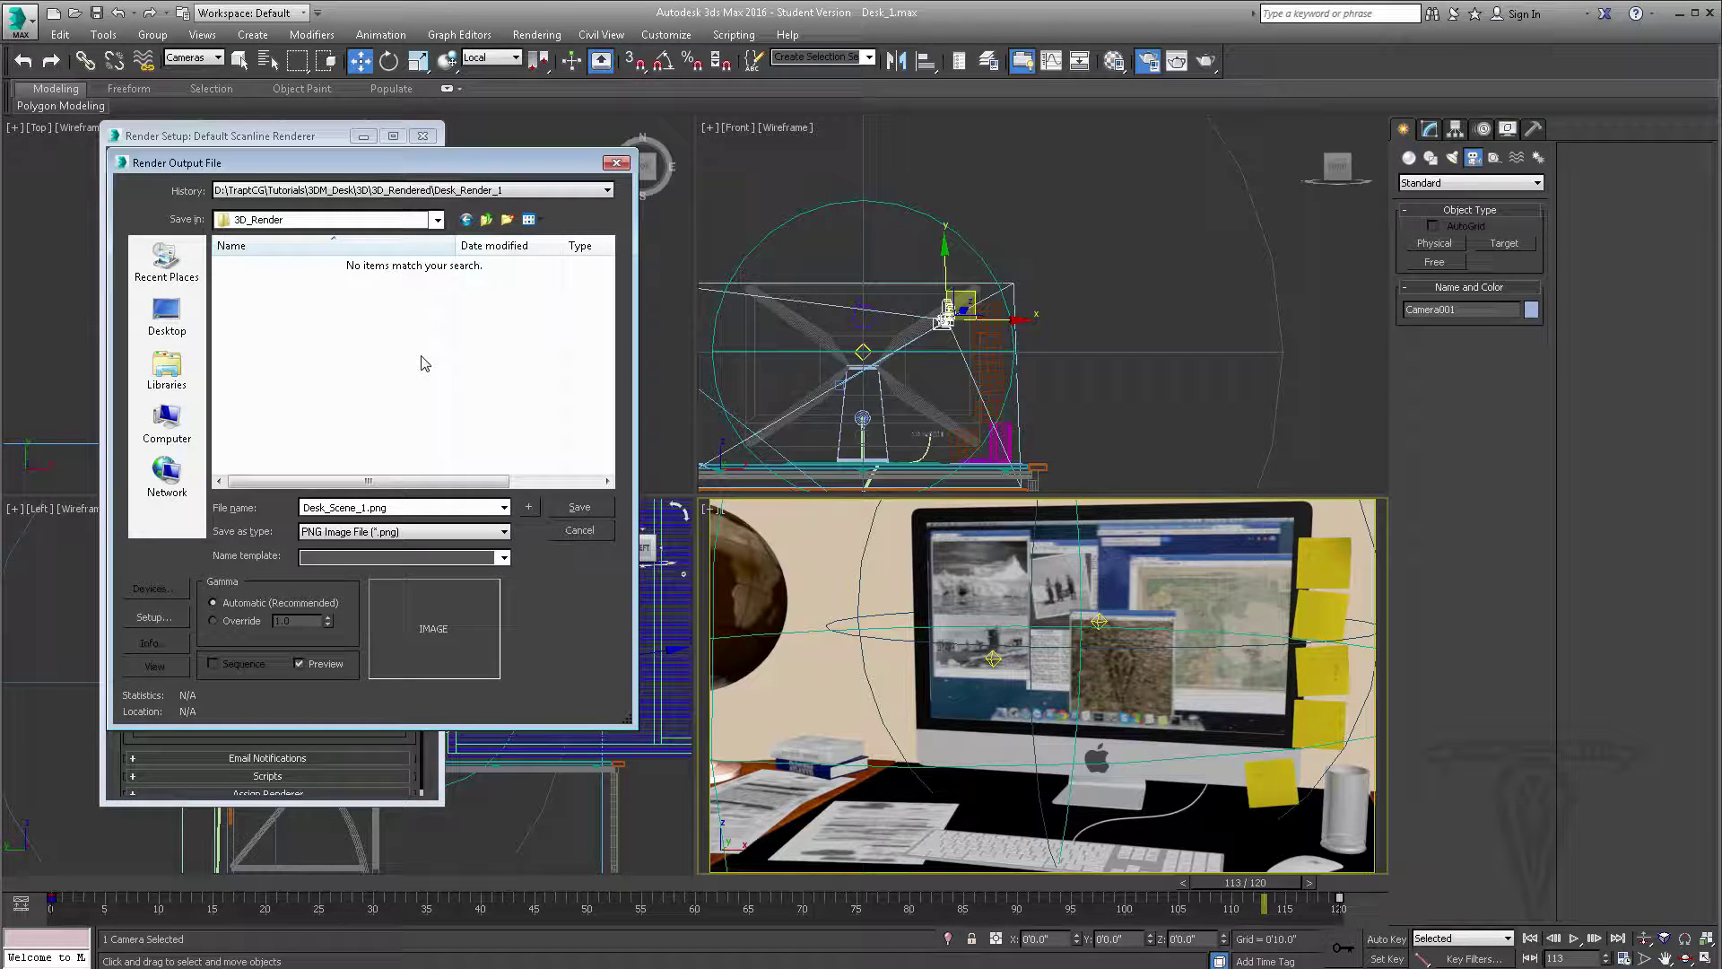
Step: Create a subfolder named Render1 inside 3D_Render
{"action": "left_click", "coordinate": [507, 219]}
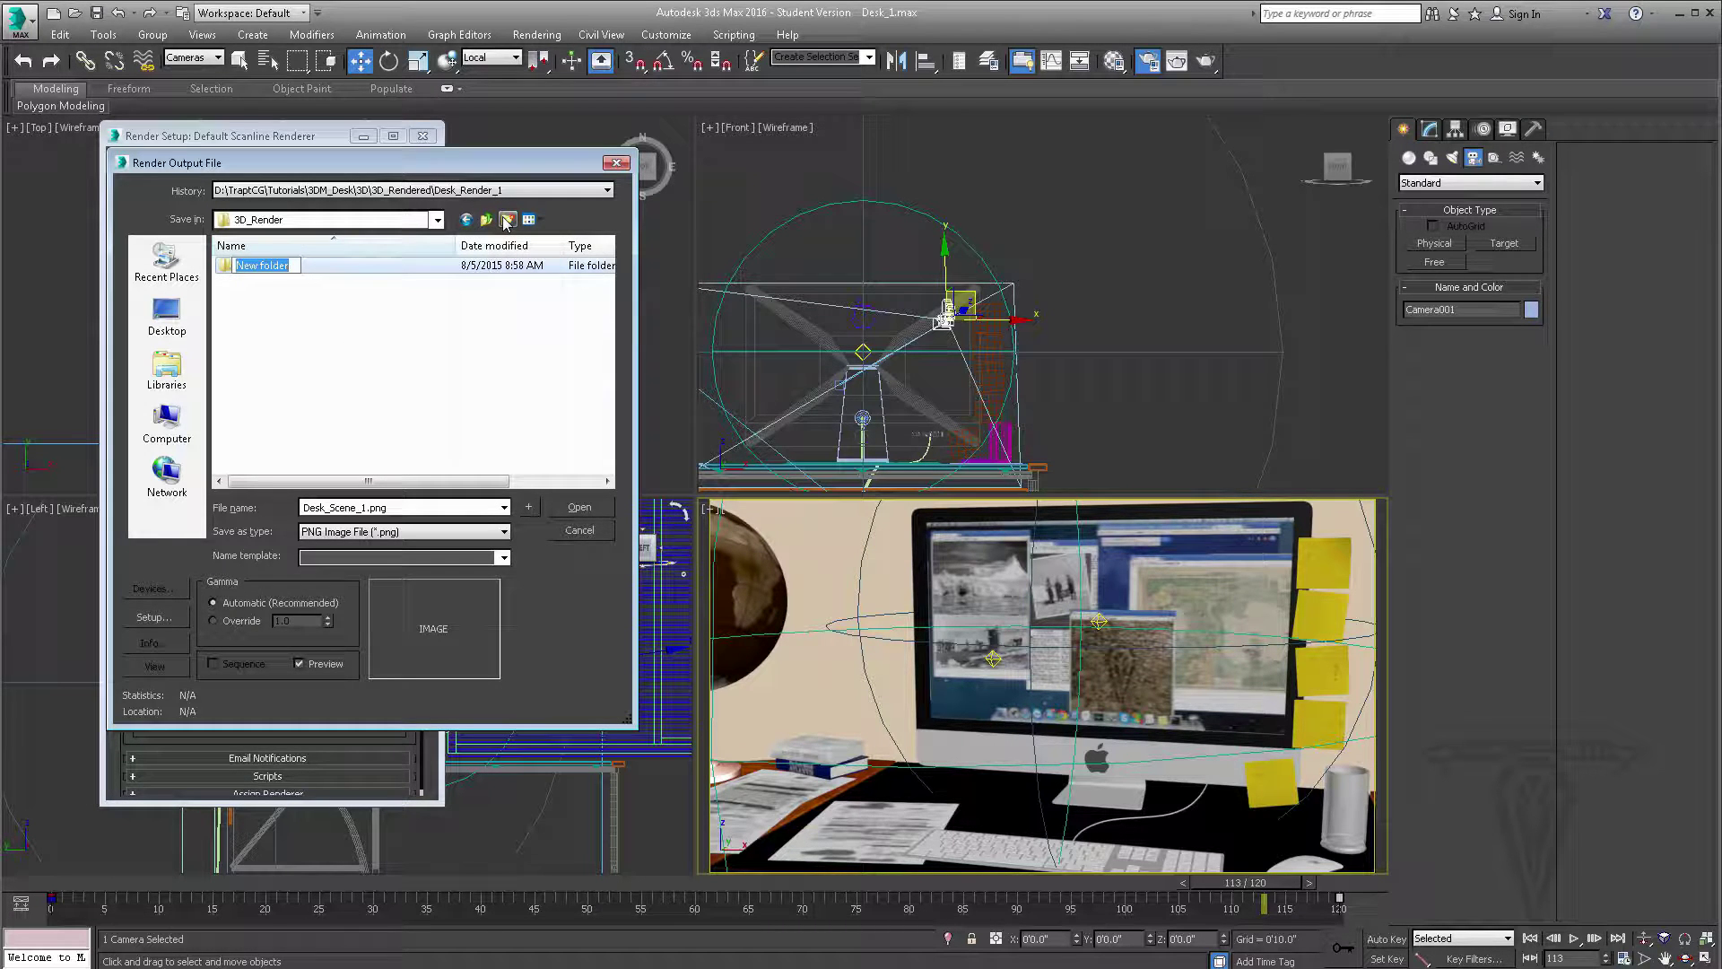
{"action": "type", "text": "Render1"}
{"action": "key", "text": "Return"}
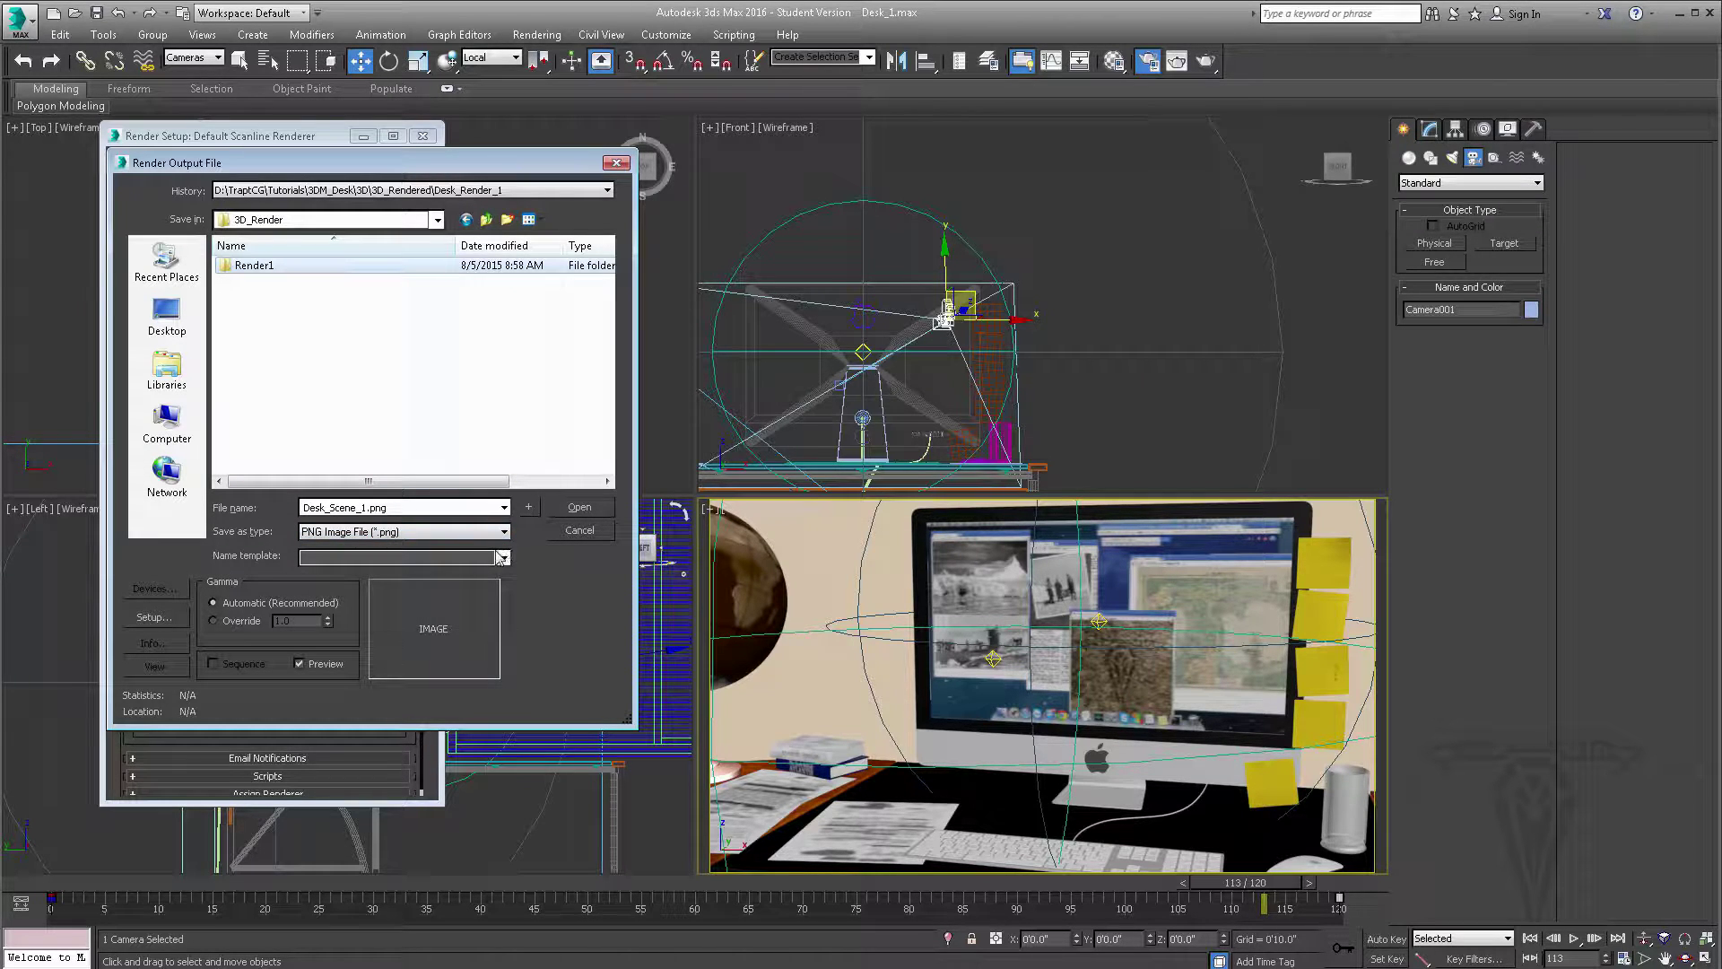
Step: Try AVI and choose MOV QuickTime File as the output type, and open the format's configuration and dismiss it unchanged
{"action": "left_click", "coordinate": [435, 533]}
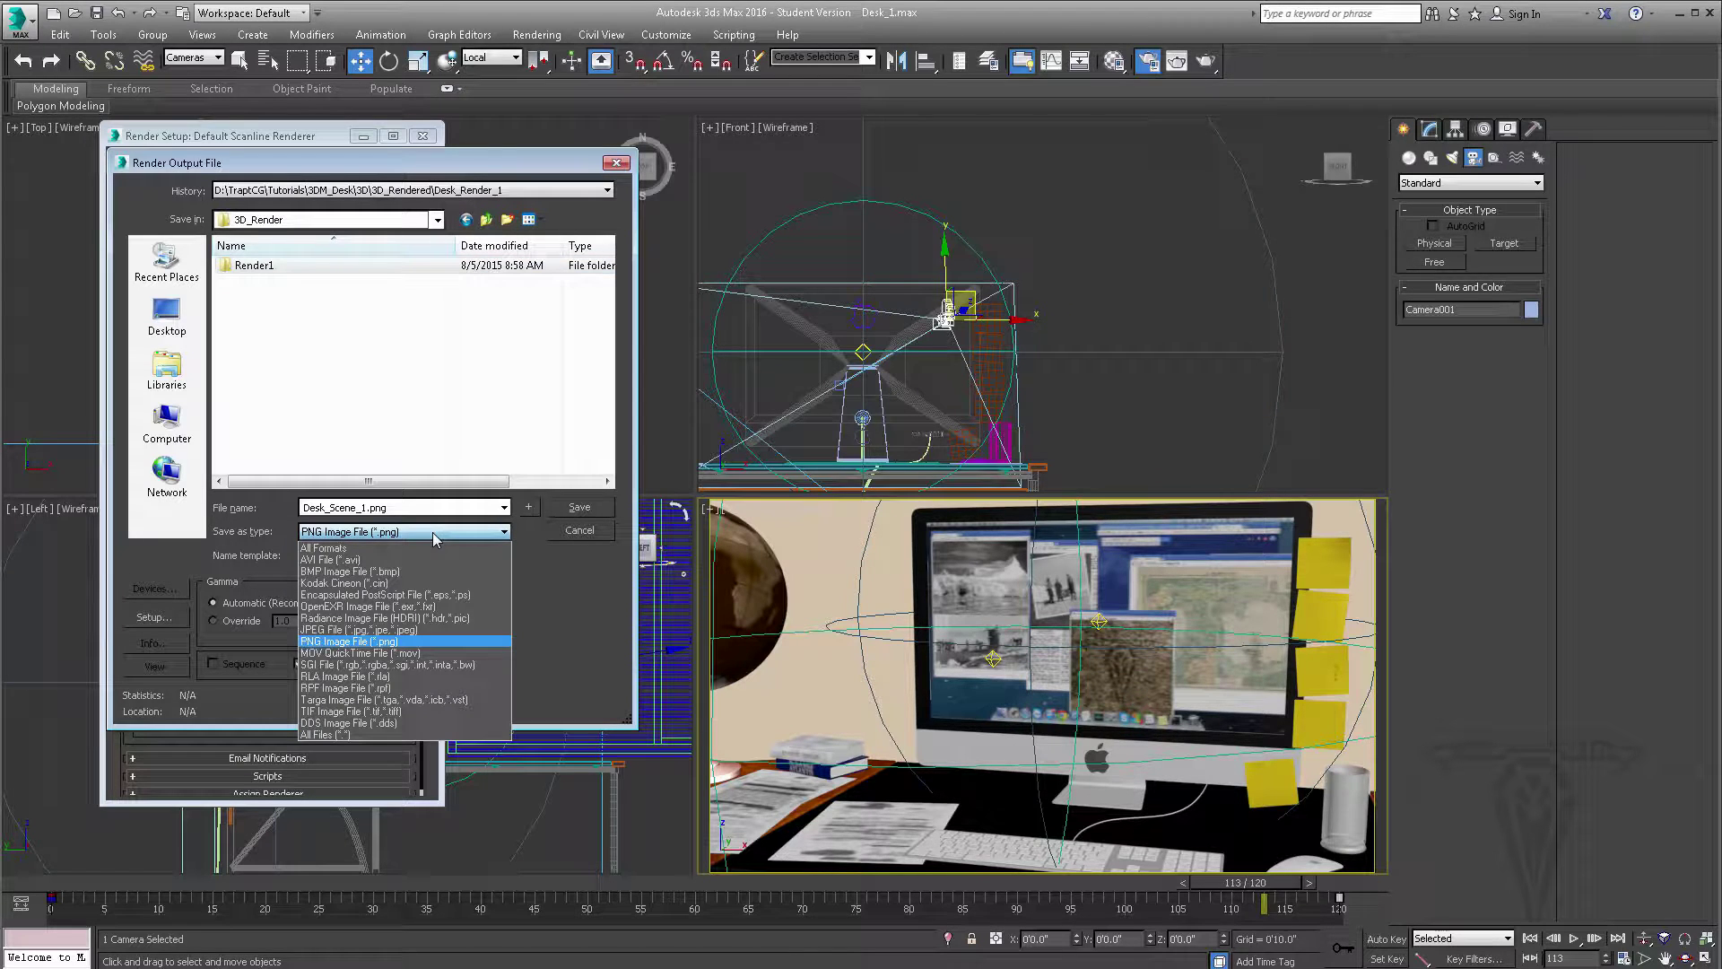
{"action": "left_click", "coordinate": [337, 560]}
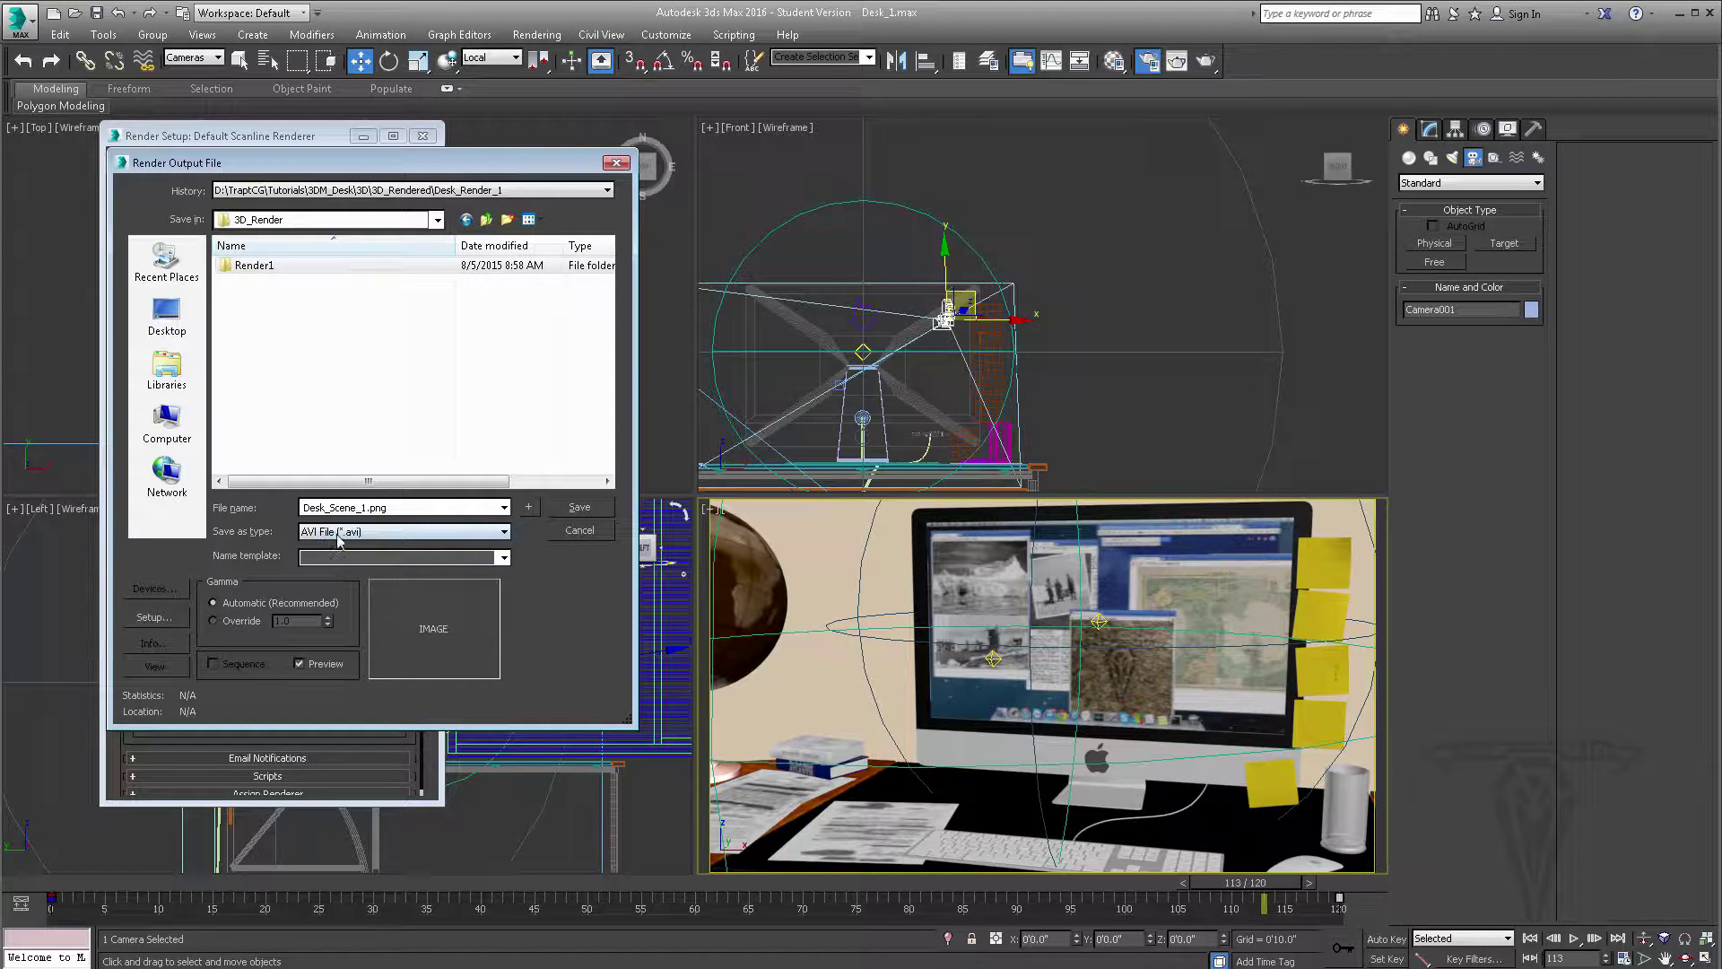
{"action": "left_click", "coordinate": [400, 537]}
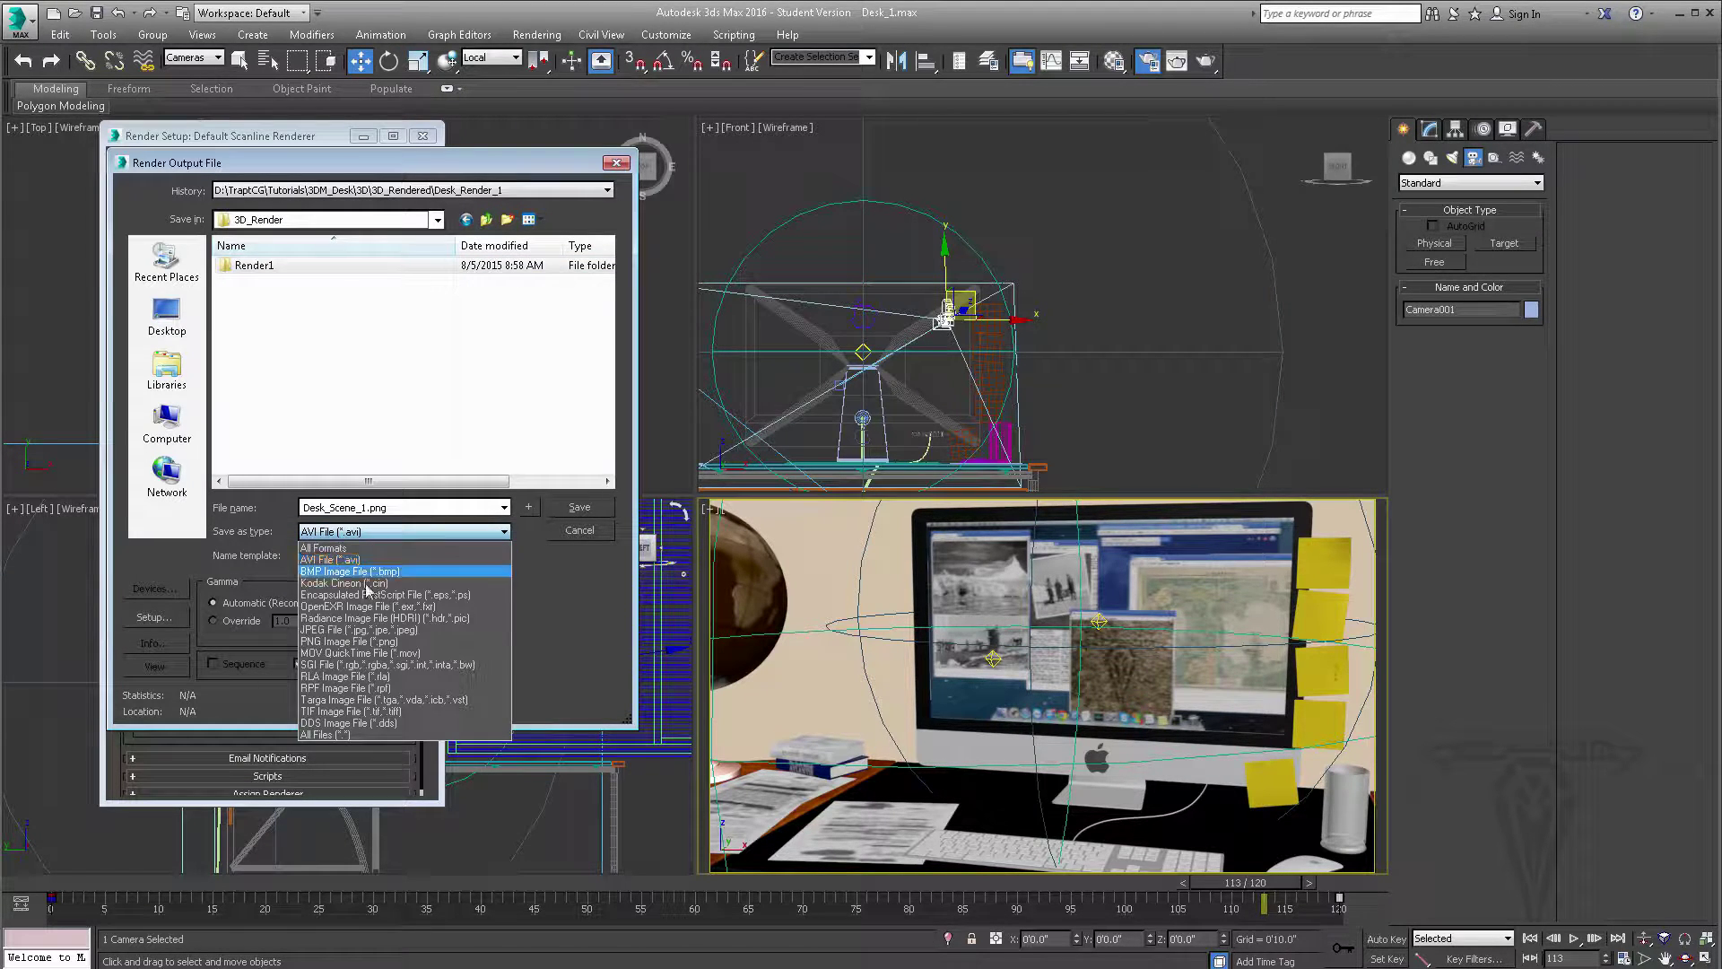
{"action": "left_click", "coordinate": [332, 654]}
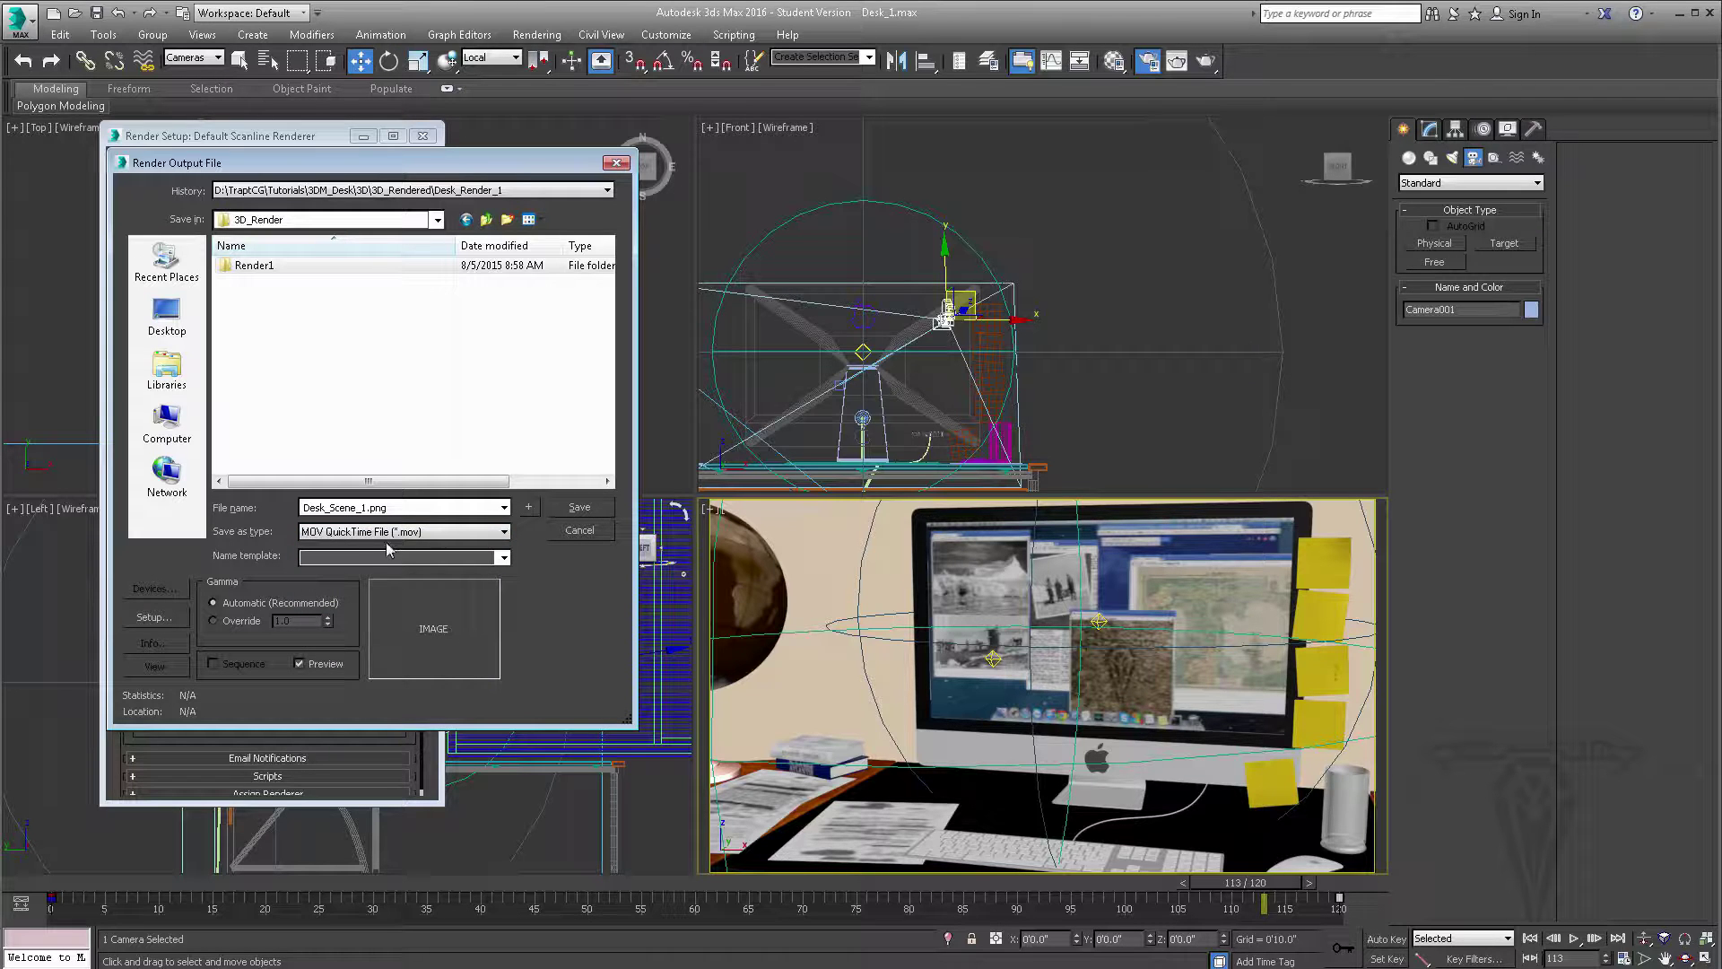
{"action": "left_click", "coordinate": [155, 618]}
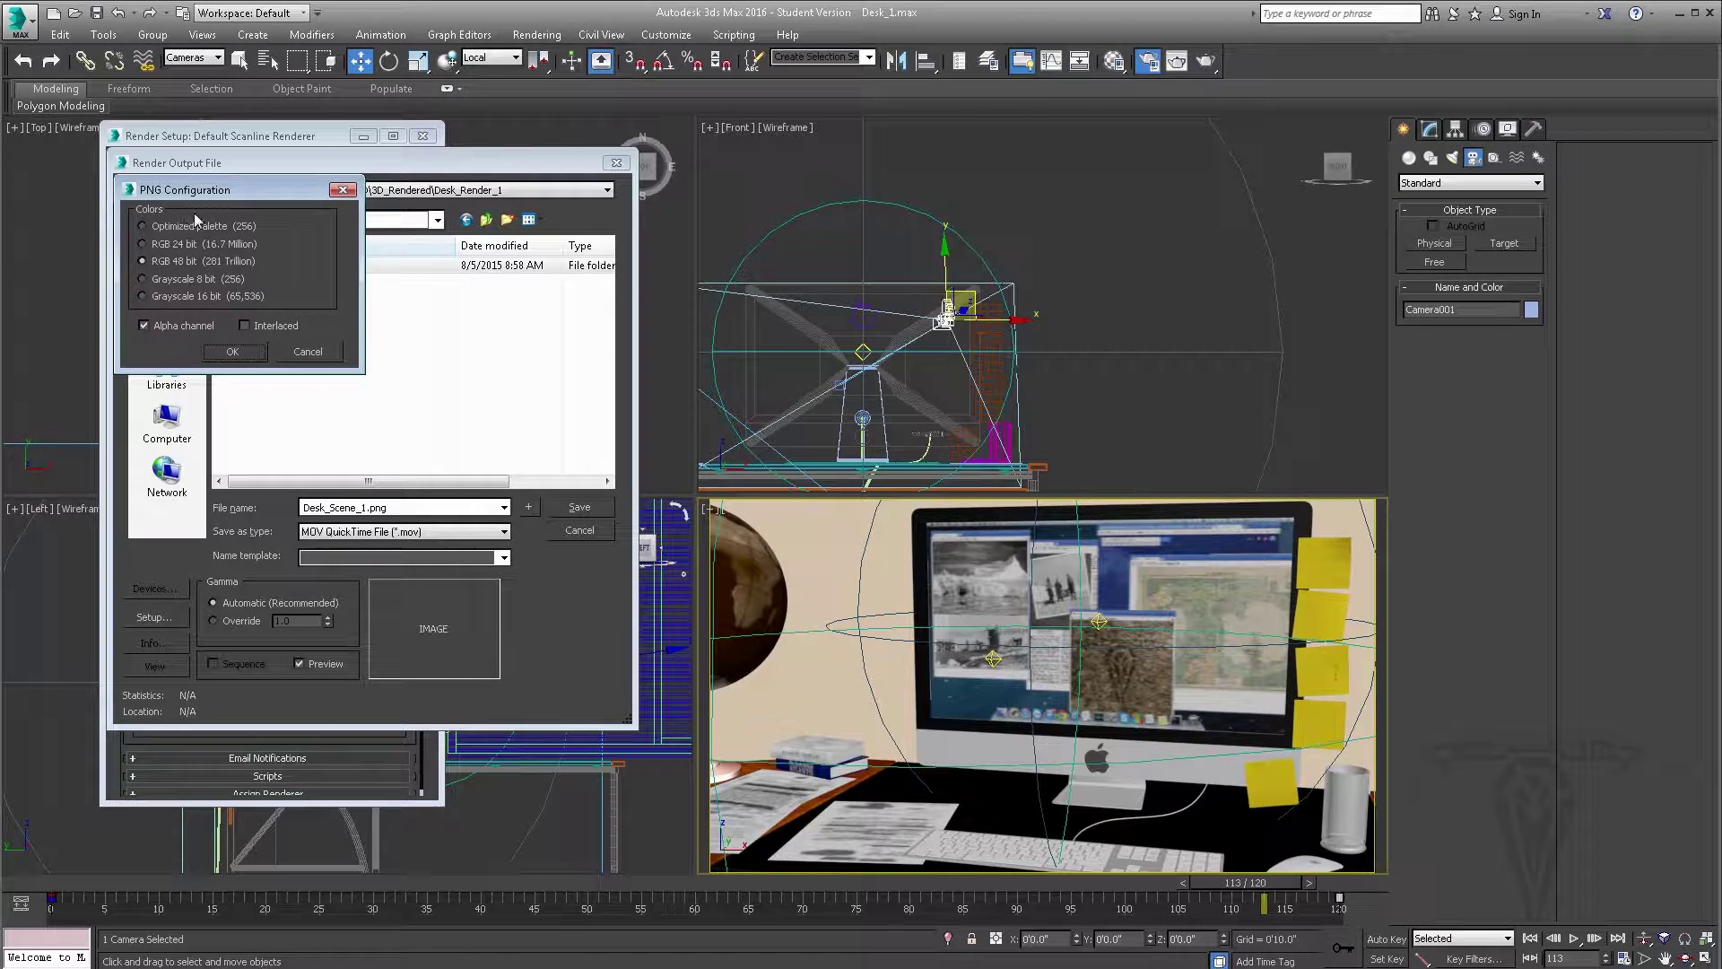
{"action": "left_click", "coordinate": [342, 189]}
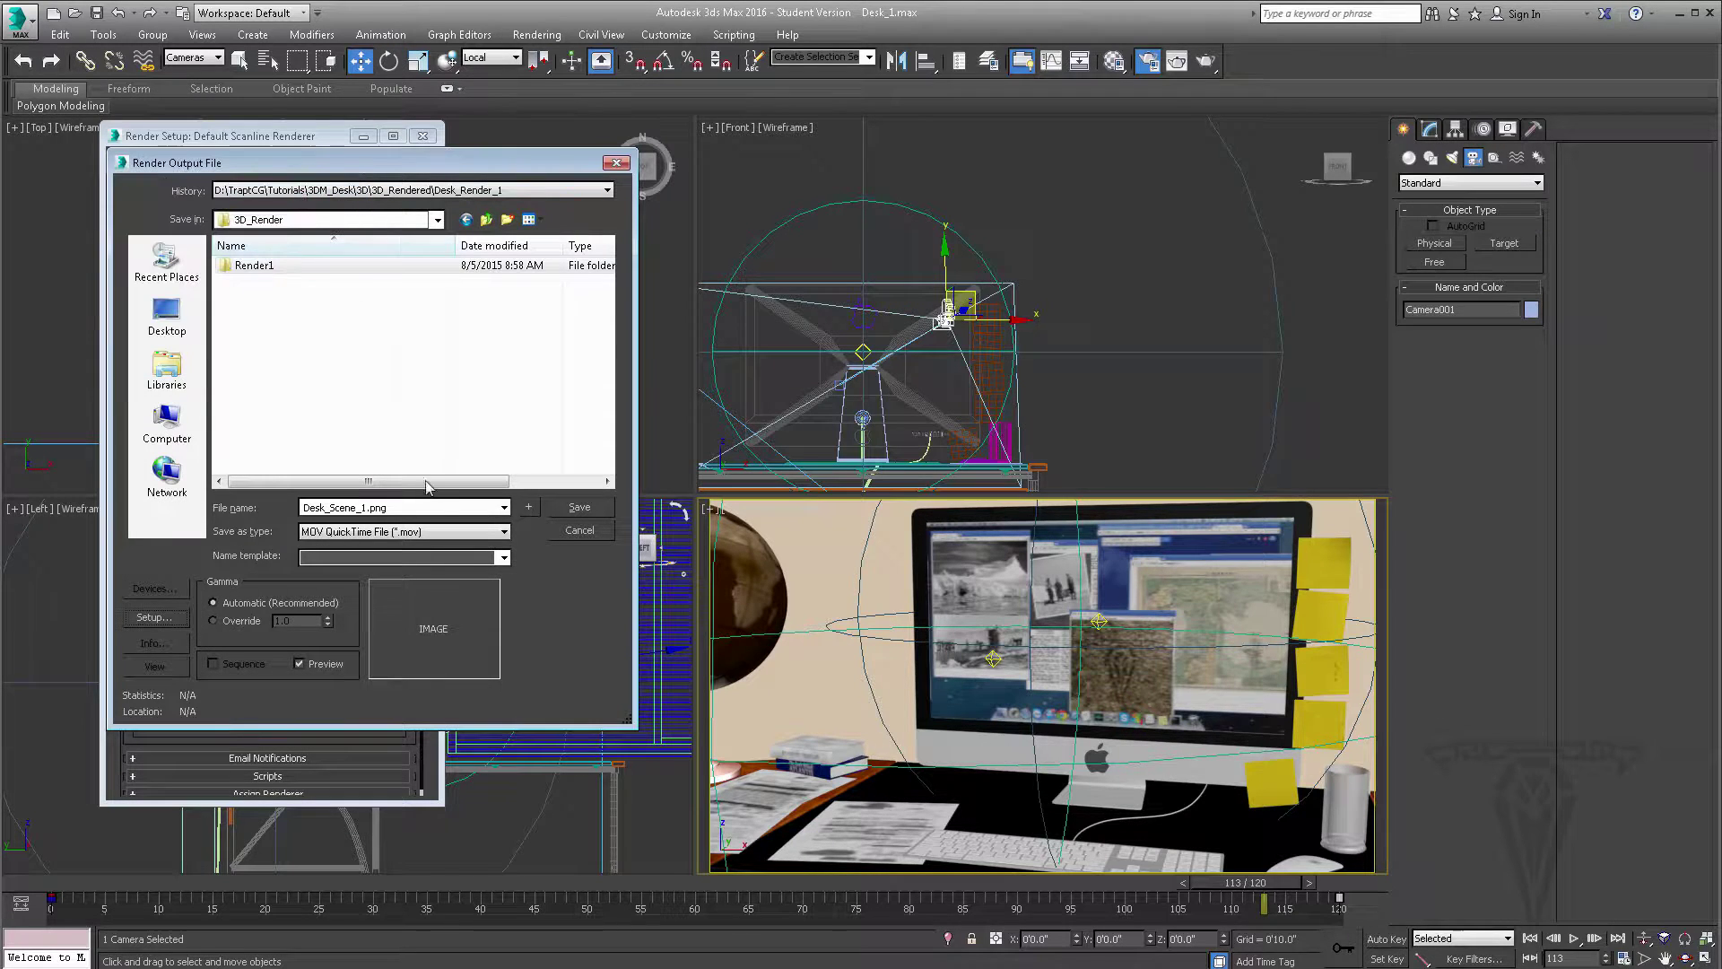
Step: Try saving the output as Desk_Scene_02 in QuickTime format, dismissing the compression settings and the PNG configuration unchanged
{"action": "left_click", "coordinate": [504, 561]}
{"action": "left_click", "coordinate": [534, 557]}
{"action": "left_click", "coordinate": [530, 507]}
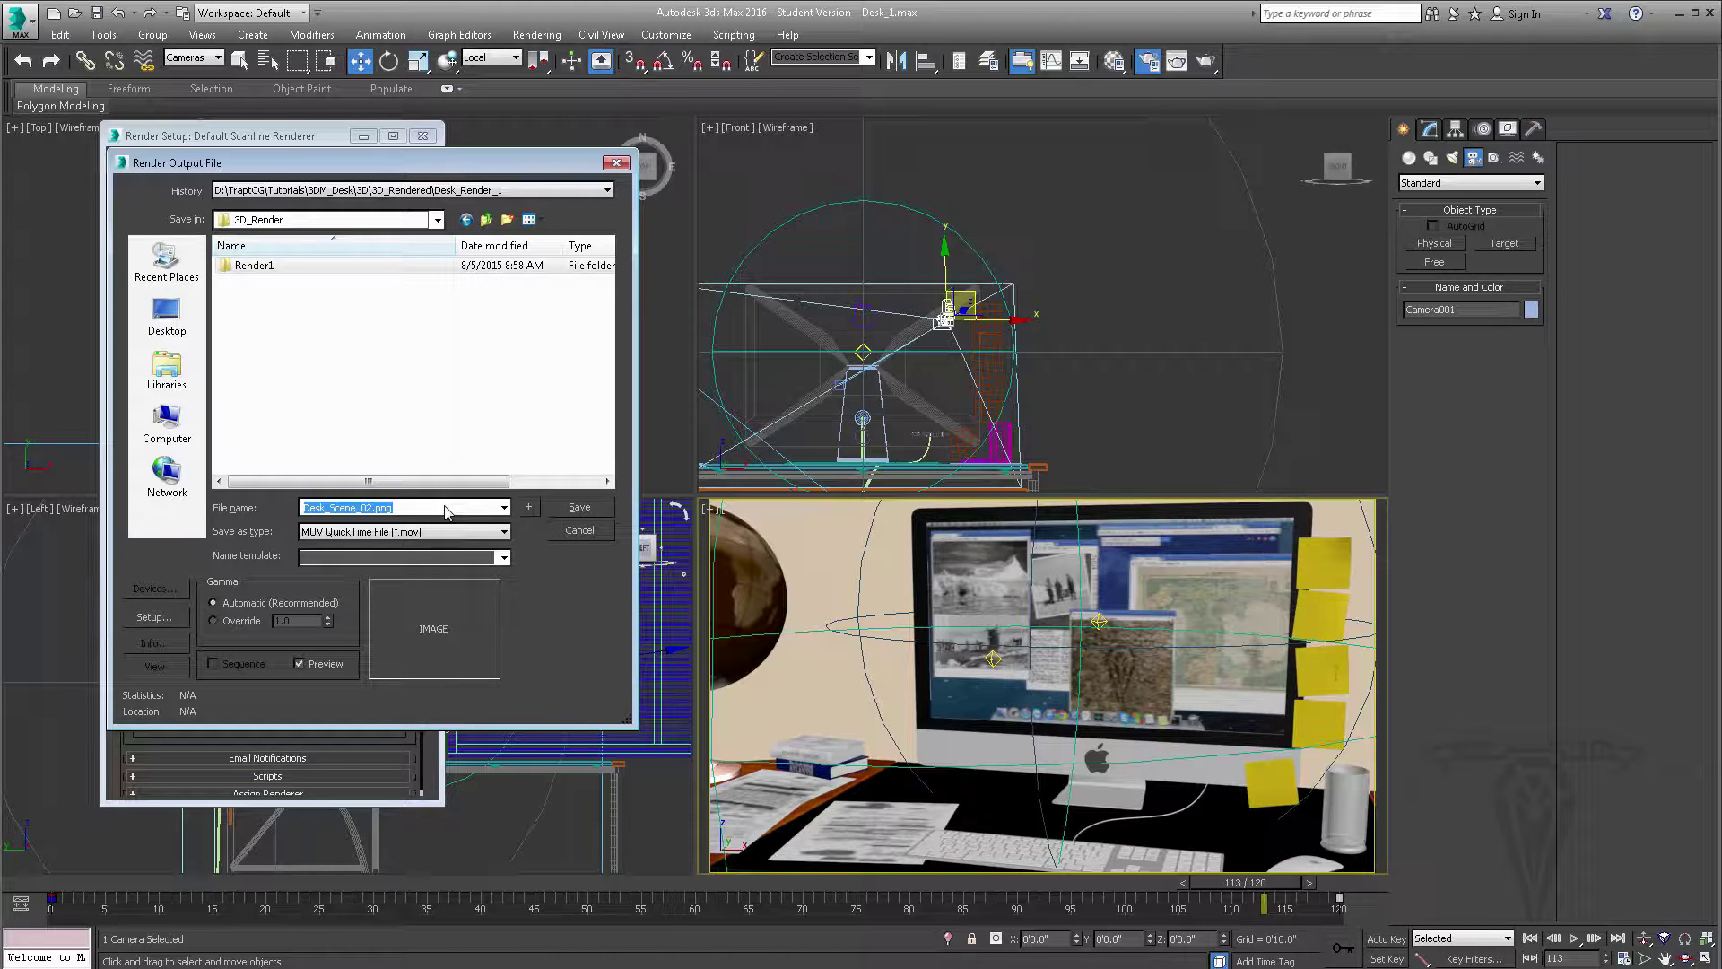
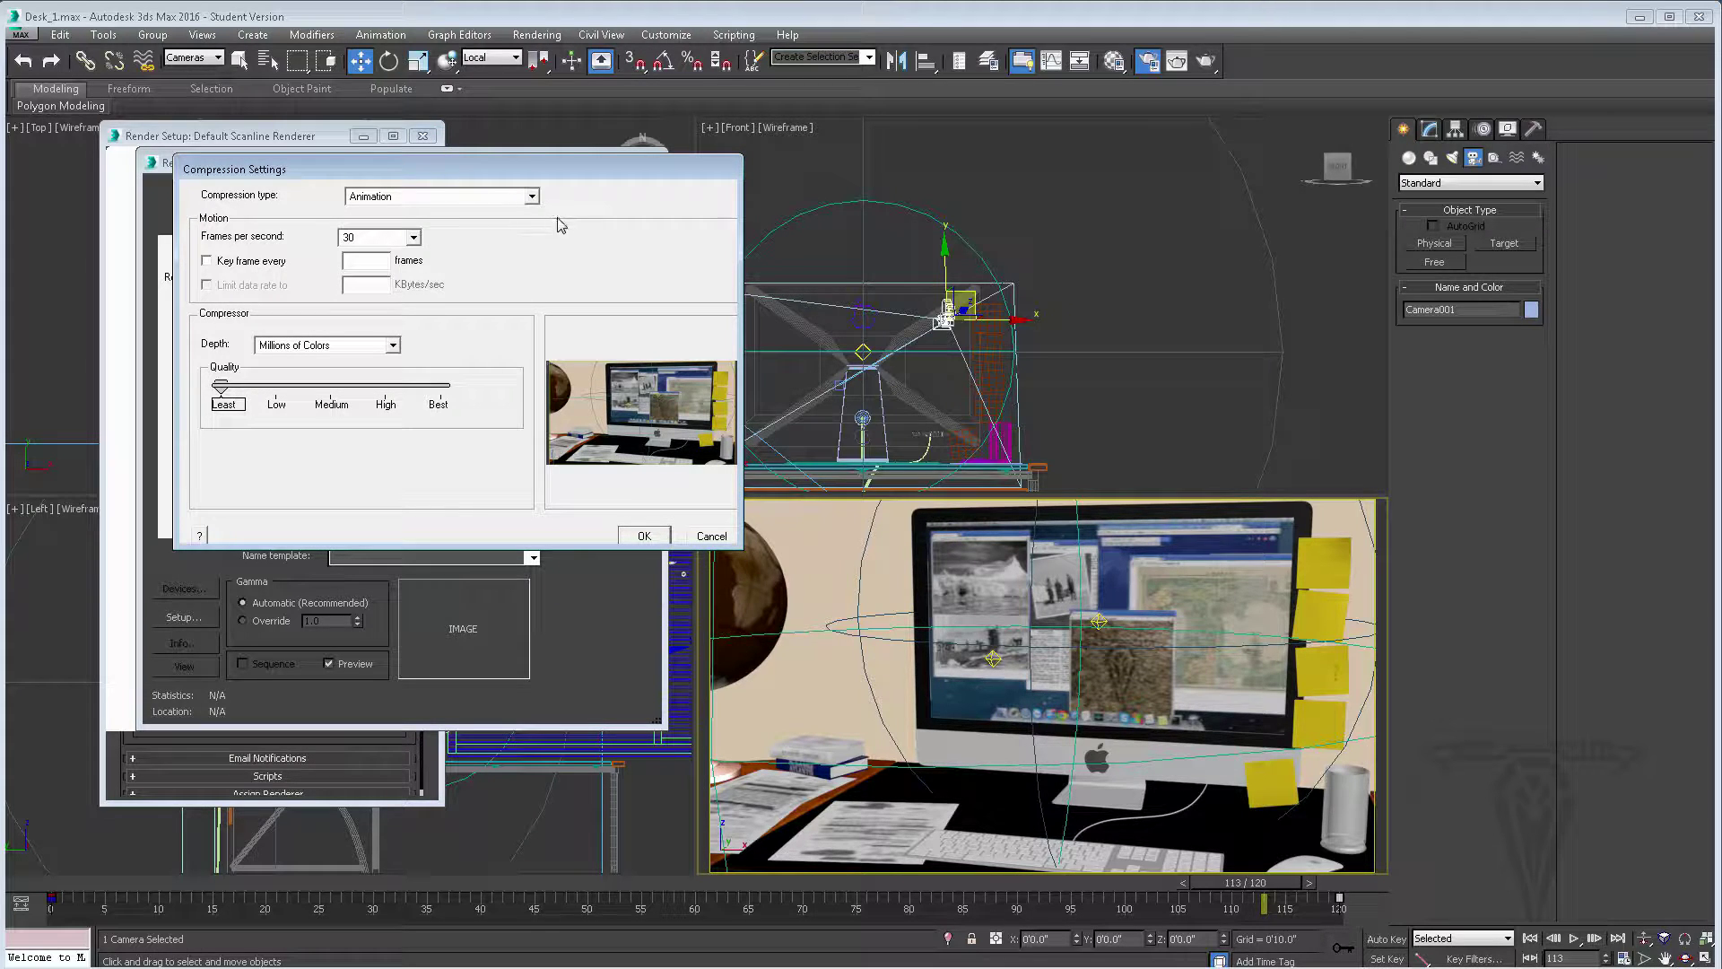
{"action": "left_click", "coordinate": [693, 535]}
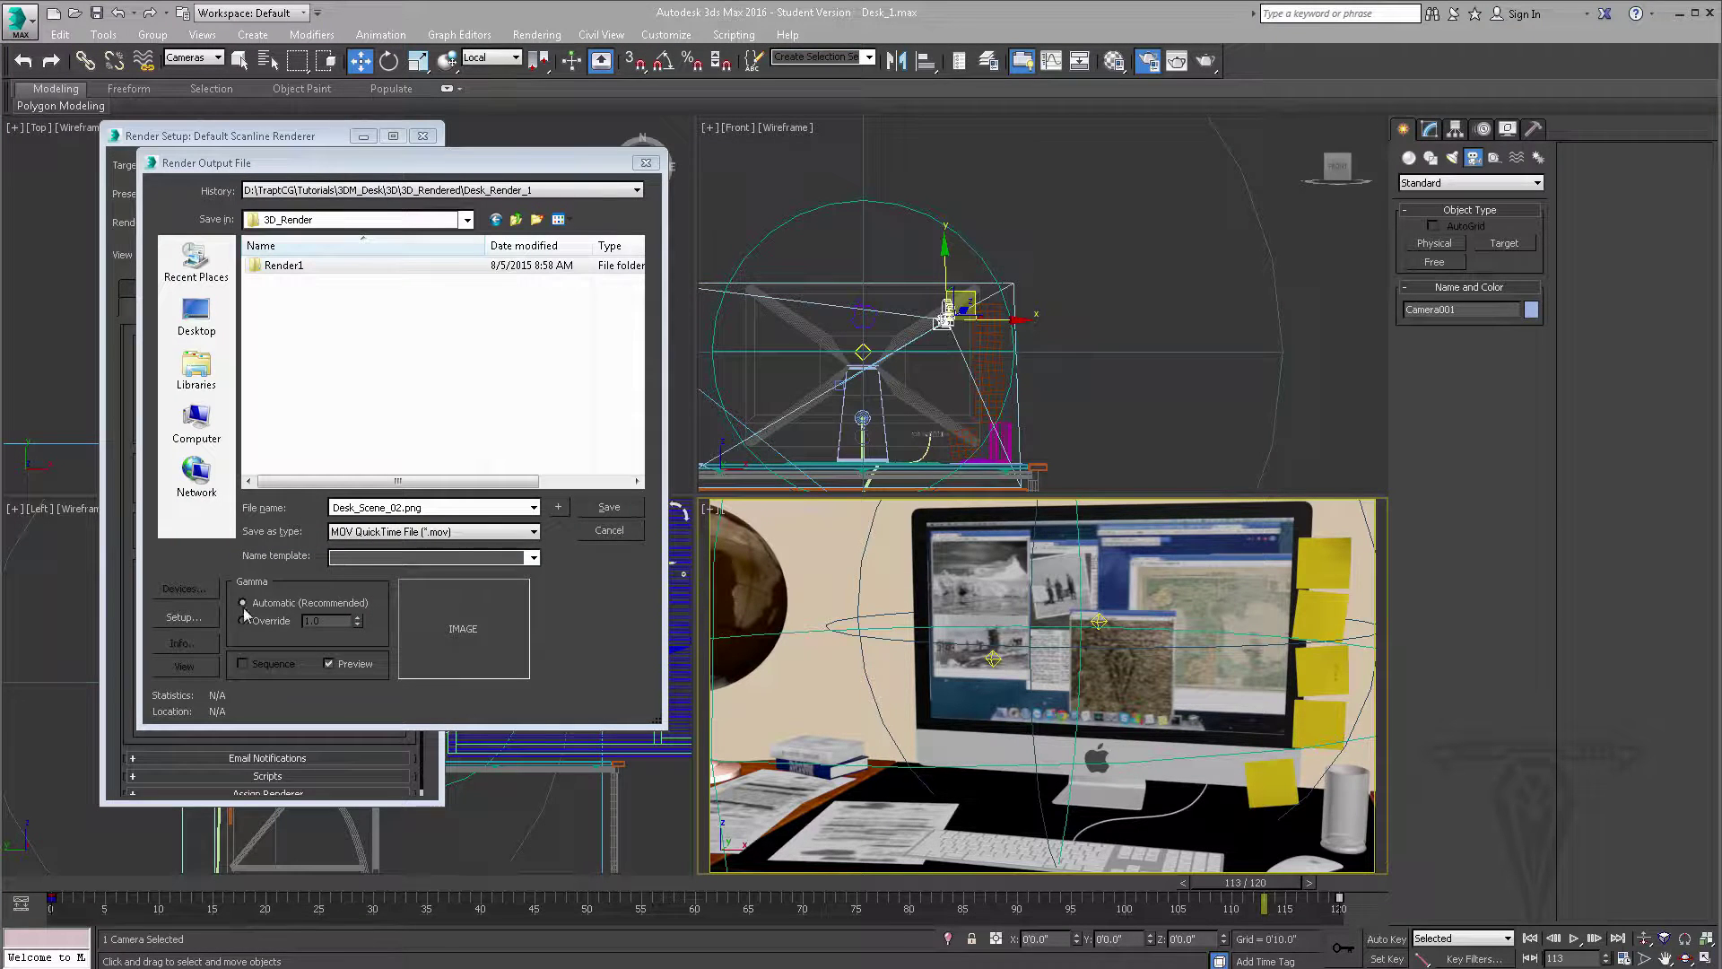
{"action": "left_click", "coordinate": [191, 615]}
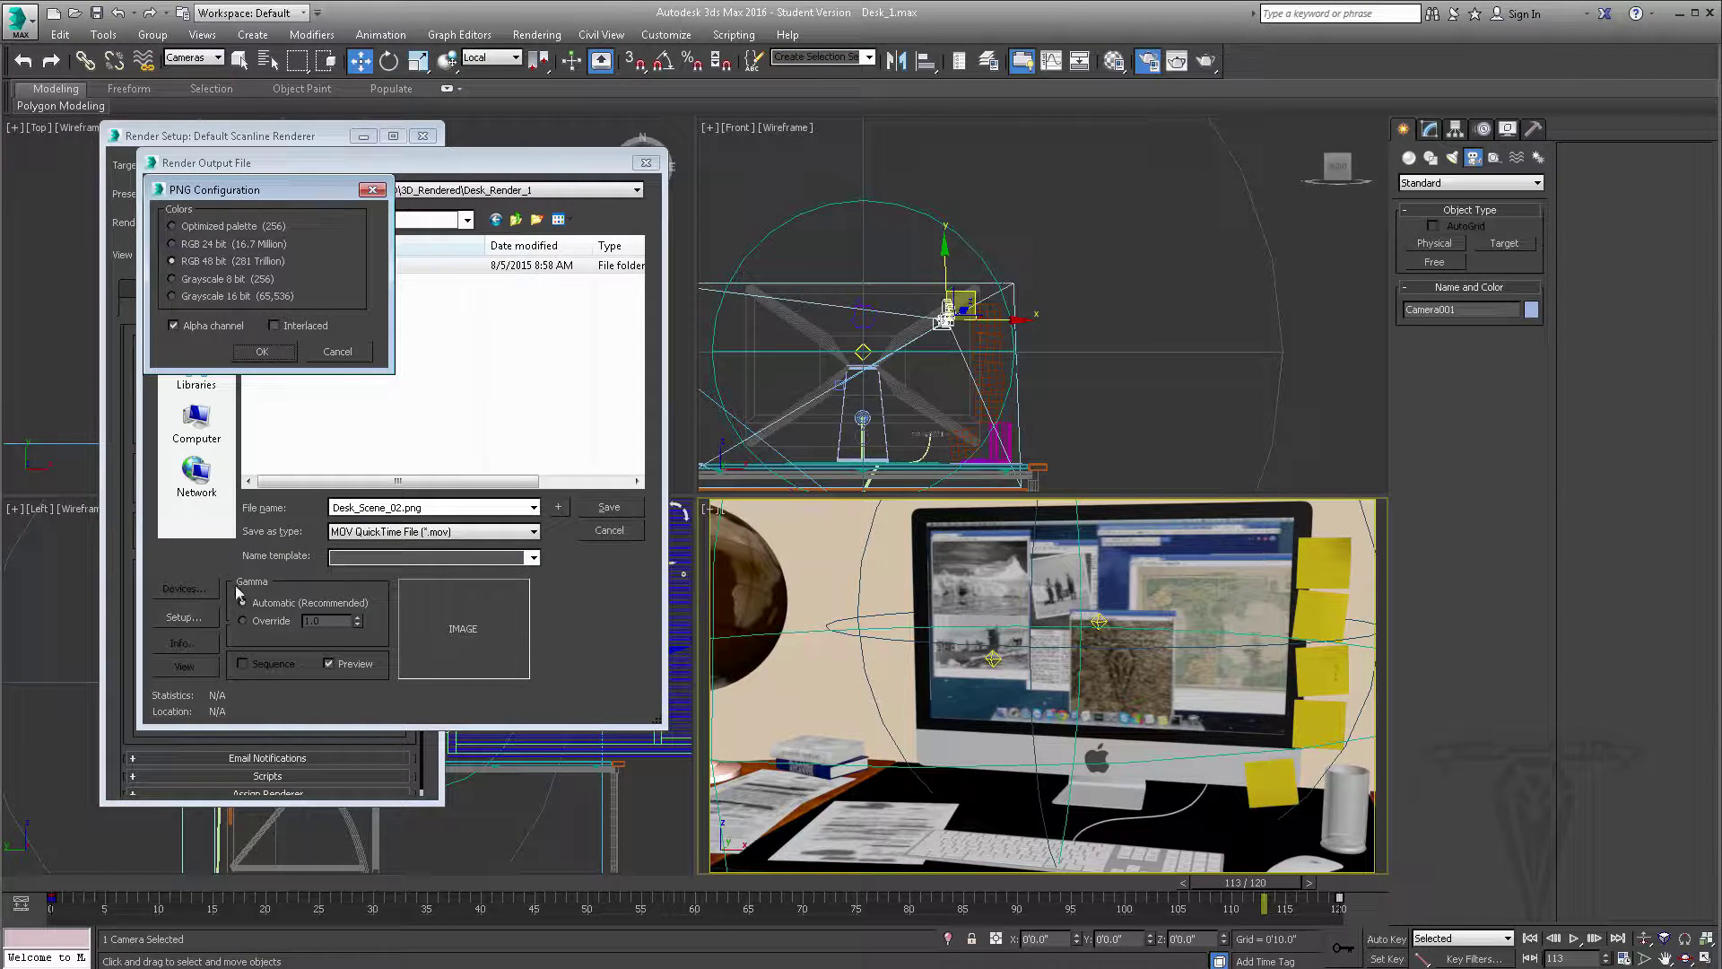
{"action": "left_click", "coordinate": [337, 351]}
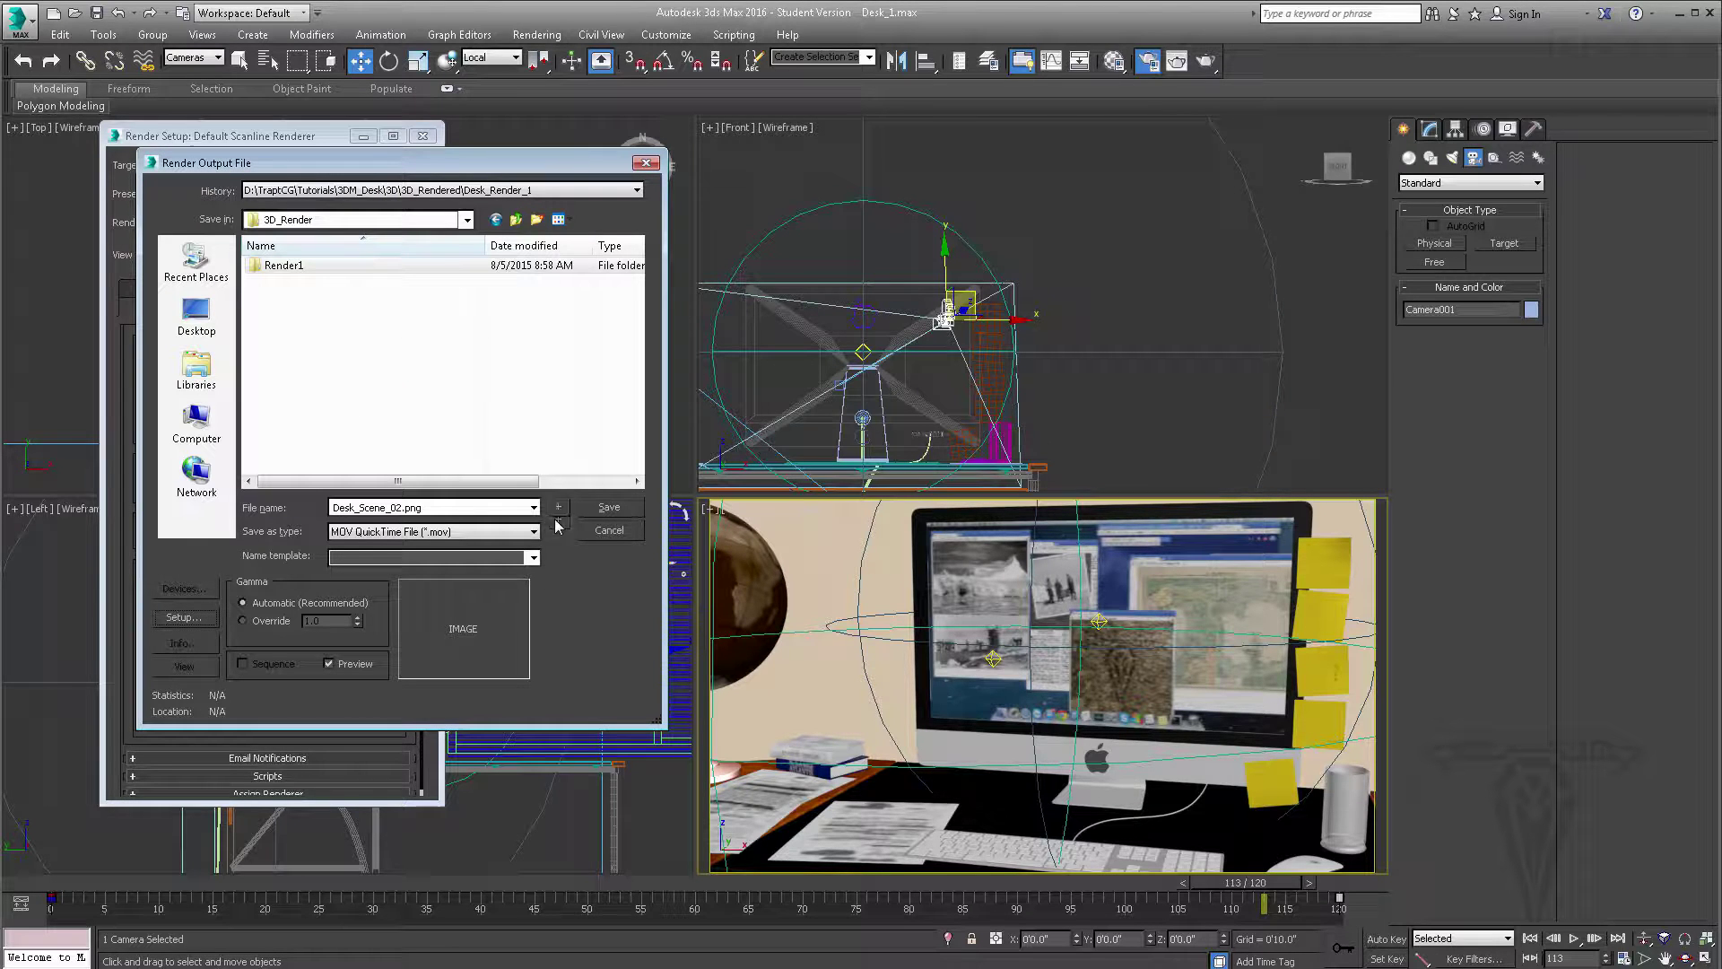
Step: Examine the compression types offered for the MOV QuickTime output and cancel the compression settings
{"action": "left_click", "coordinate": [533, 557]}
{"action": "left_click", "coordinate": [575, 562]}
{"action": "left_click", "coordinate": [534, 532]}
{"action": "left_click", "coordinate": [411, 658]}
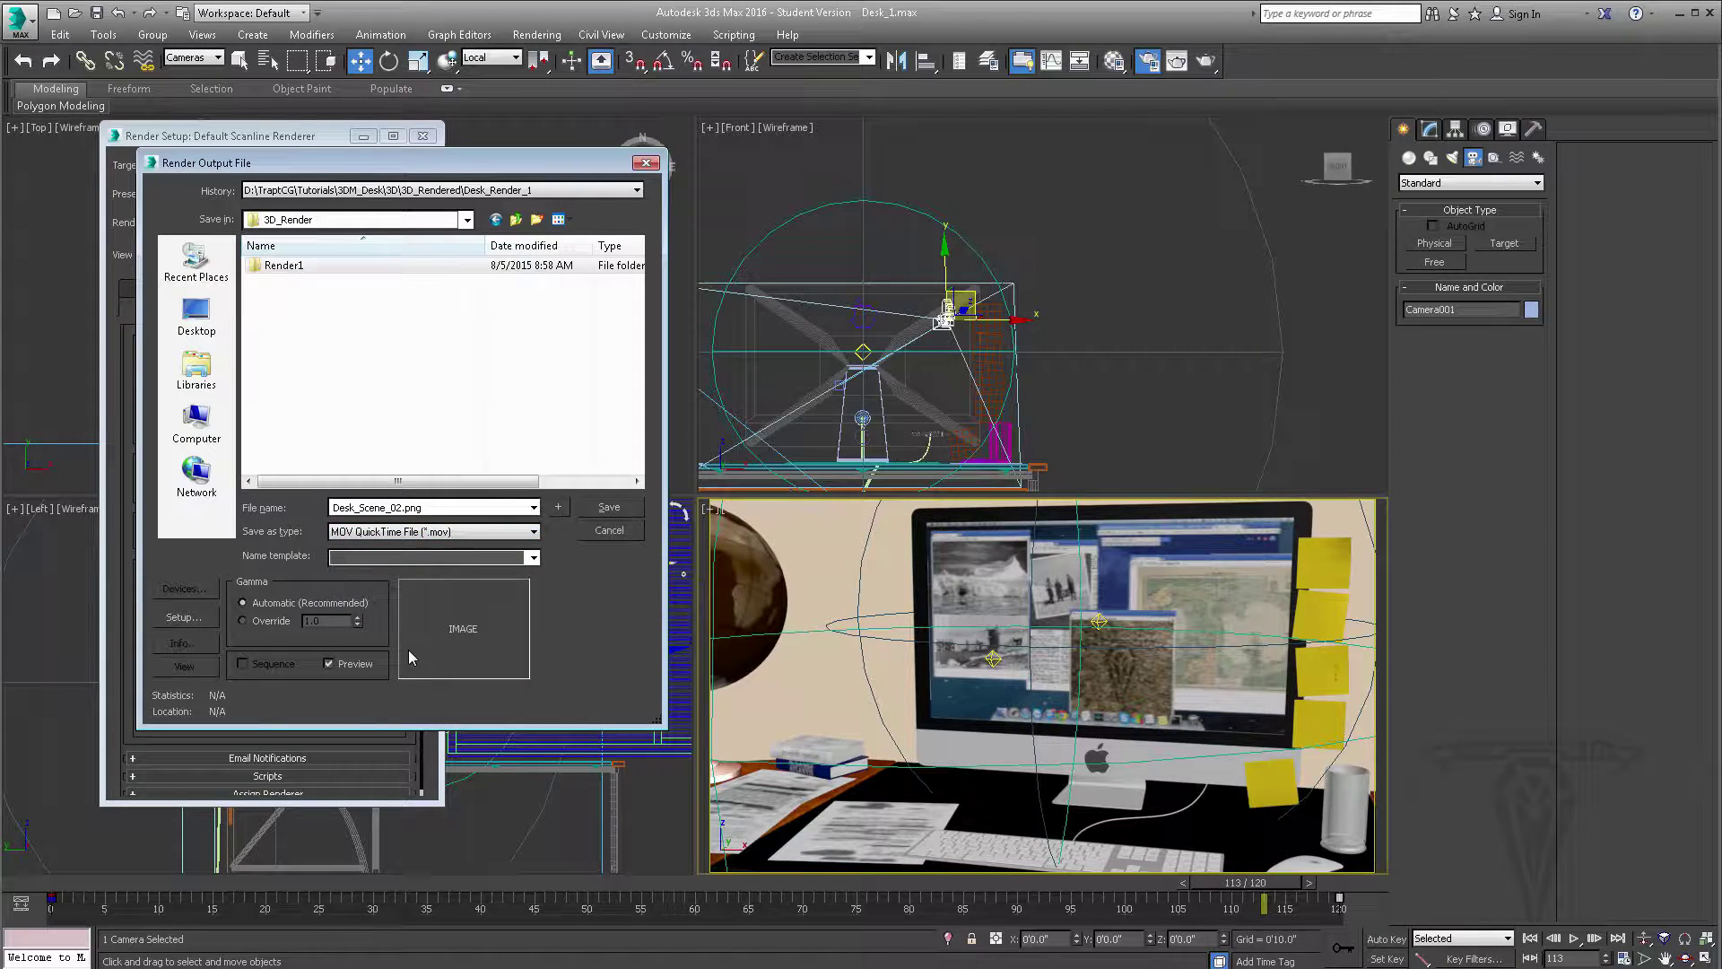
{"action": "left_click", "coordinate": [559, 508]}
{"action": "key", "text": "Return"}
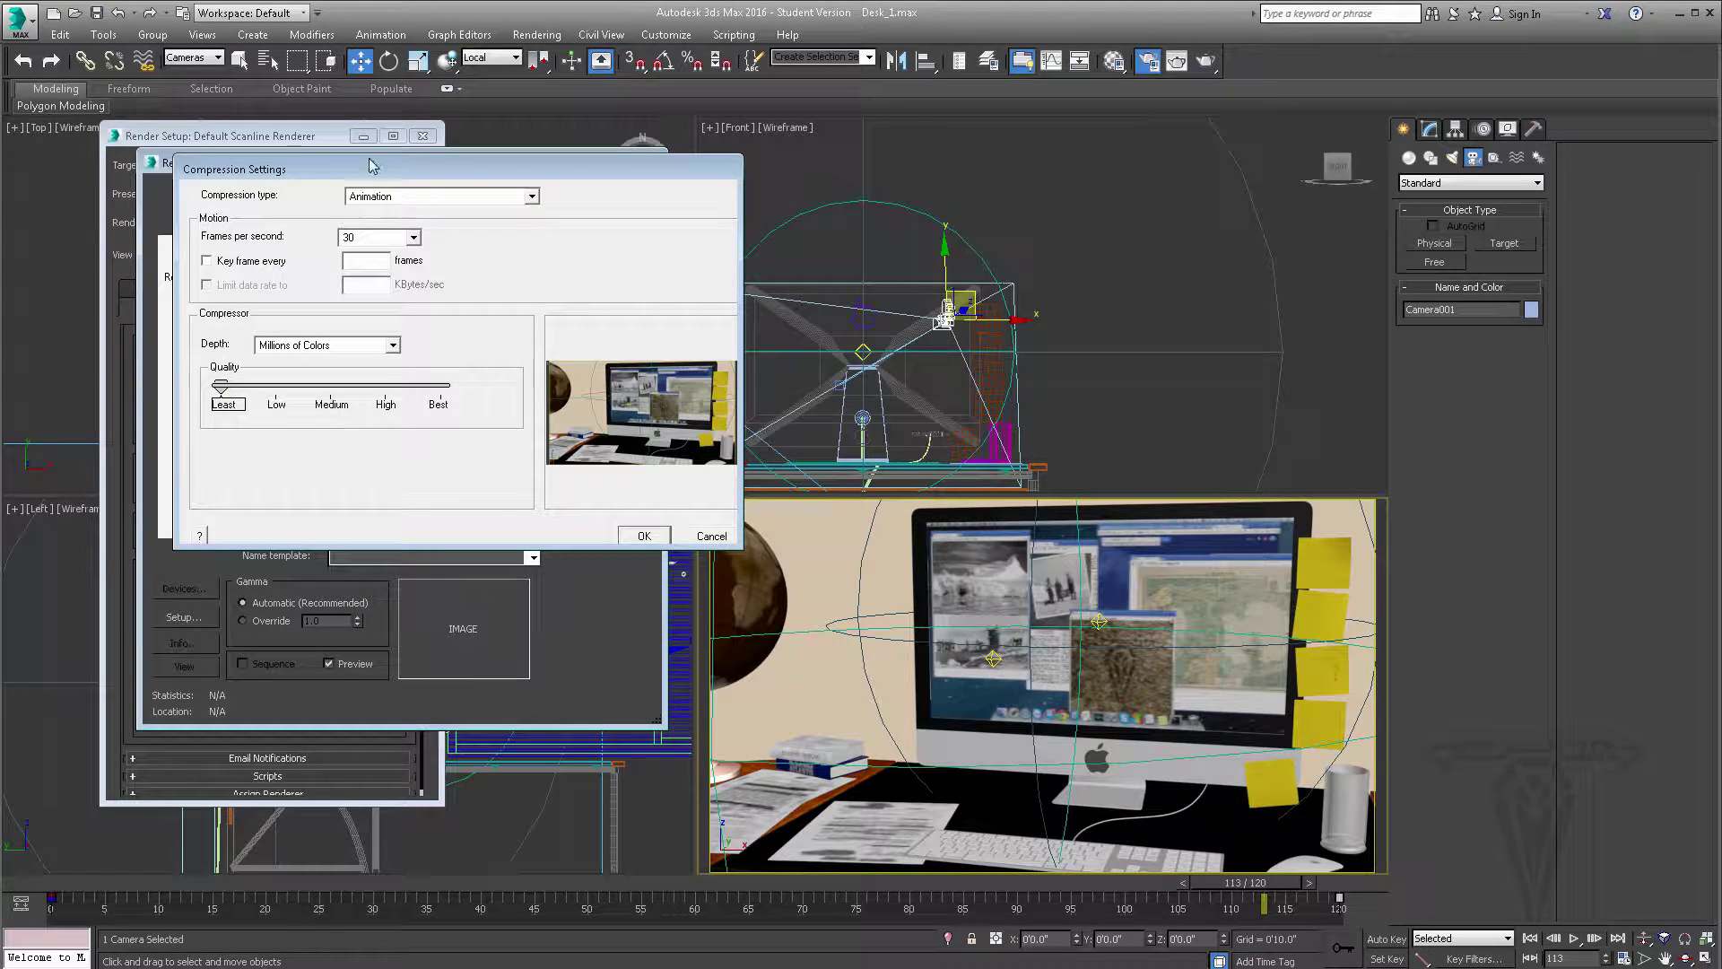
{"action": "left_click_drag", "start_coordinate": [370, 159], "coordinate": [537, 307]}
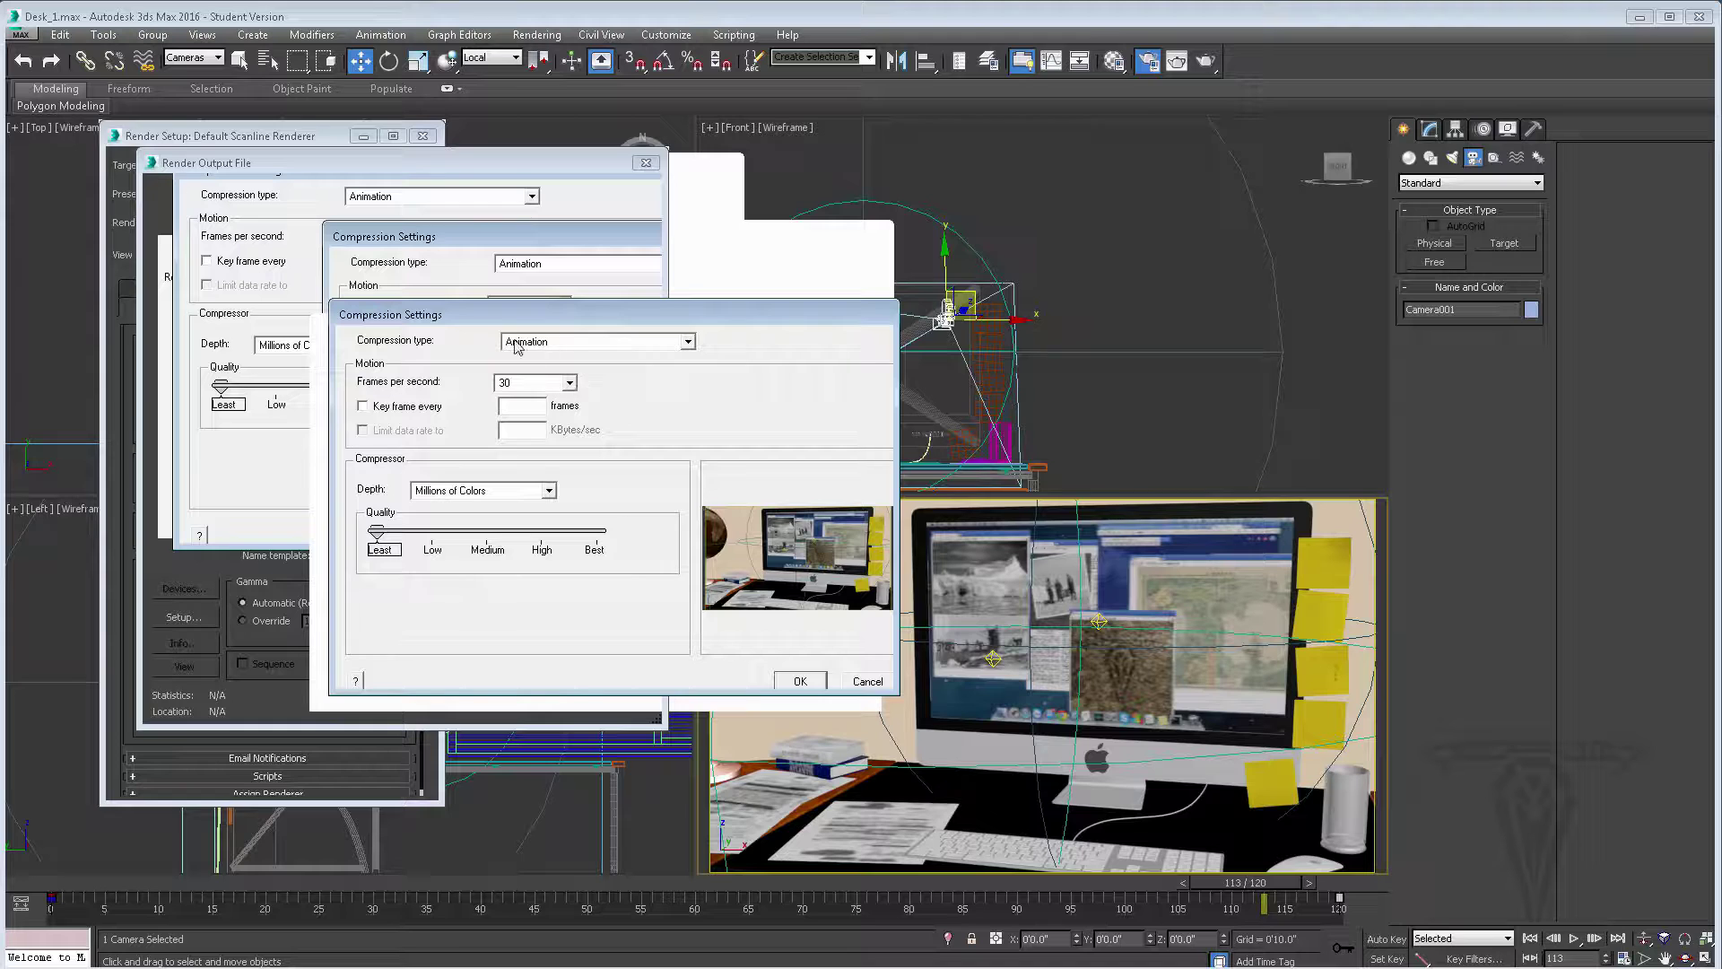
{"action": "left_click", "coordinate": [570, 343]}
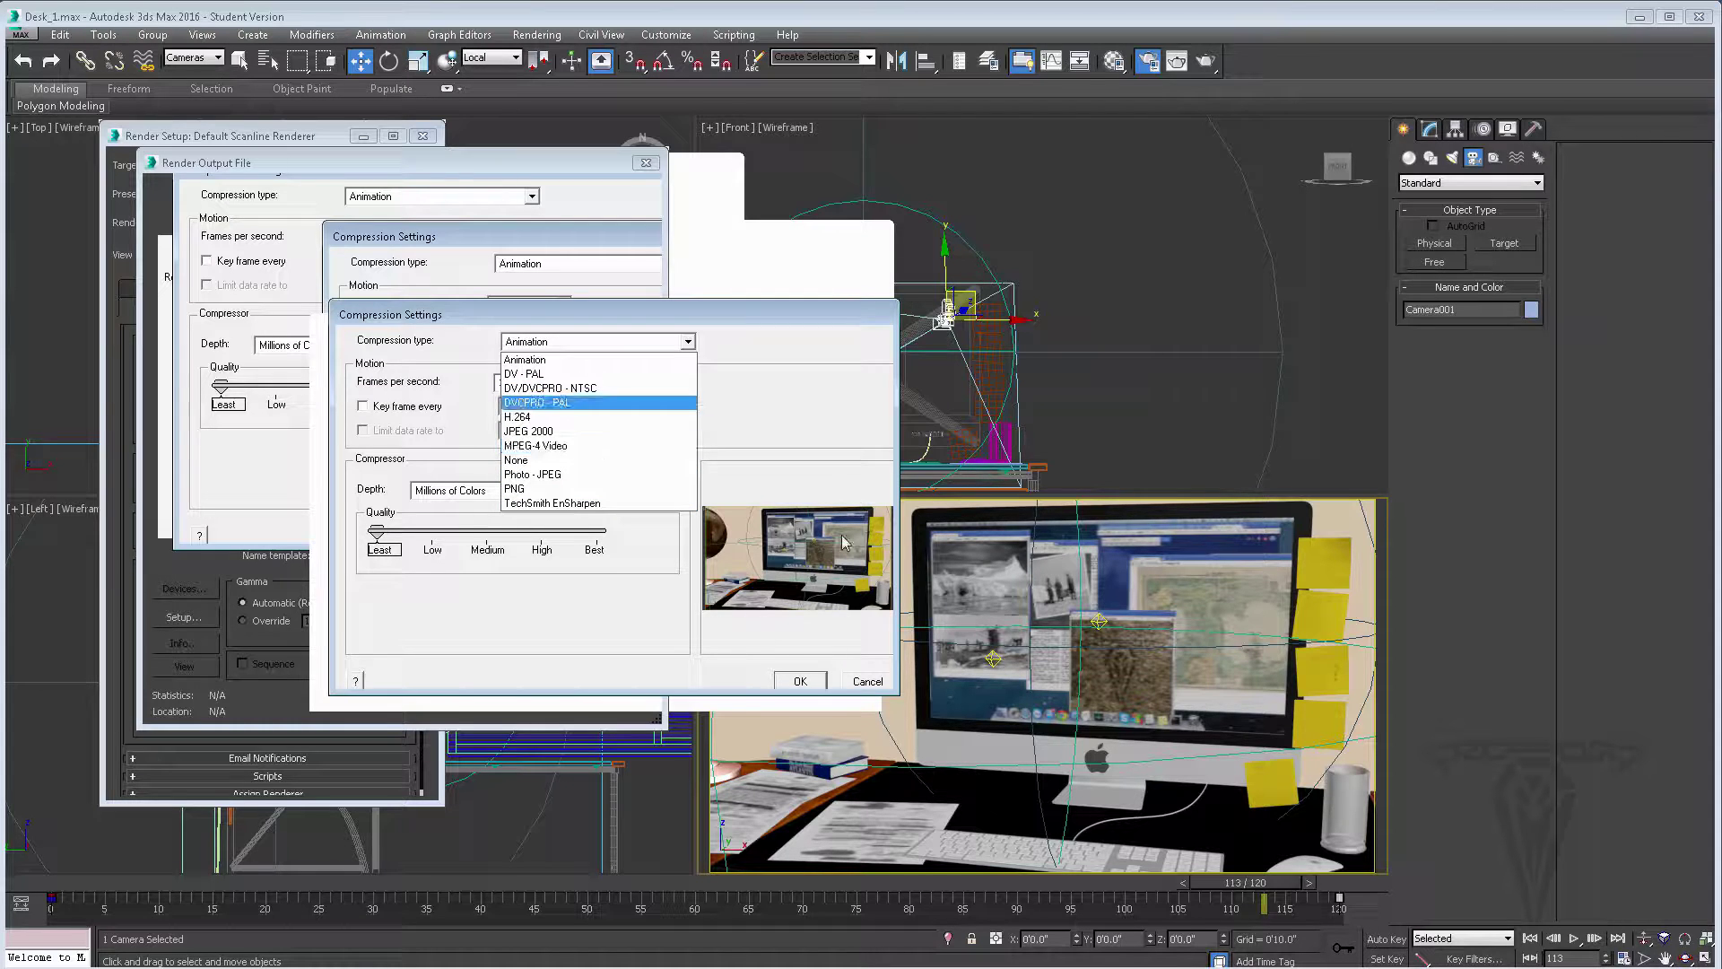
{"action": "left_click", "coordinate": [864, 680]}
{"action": "left_click", "coordinate": [865, 682]}
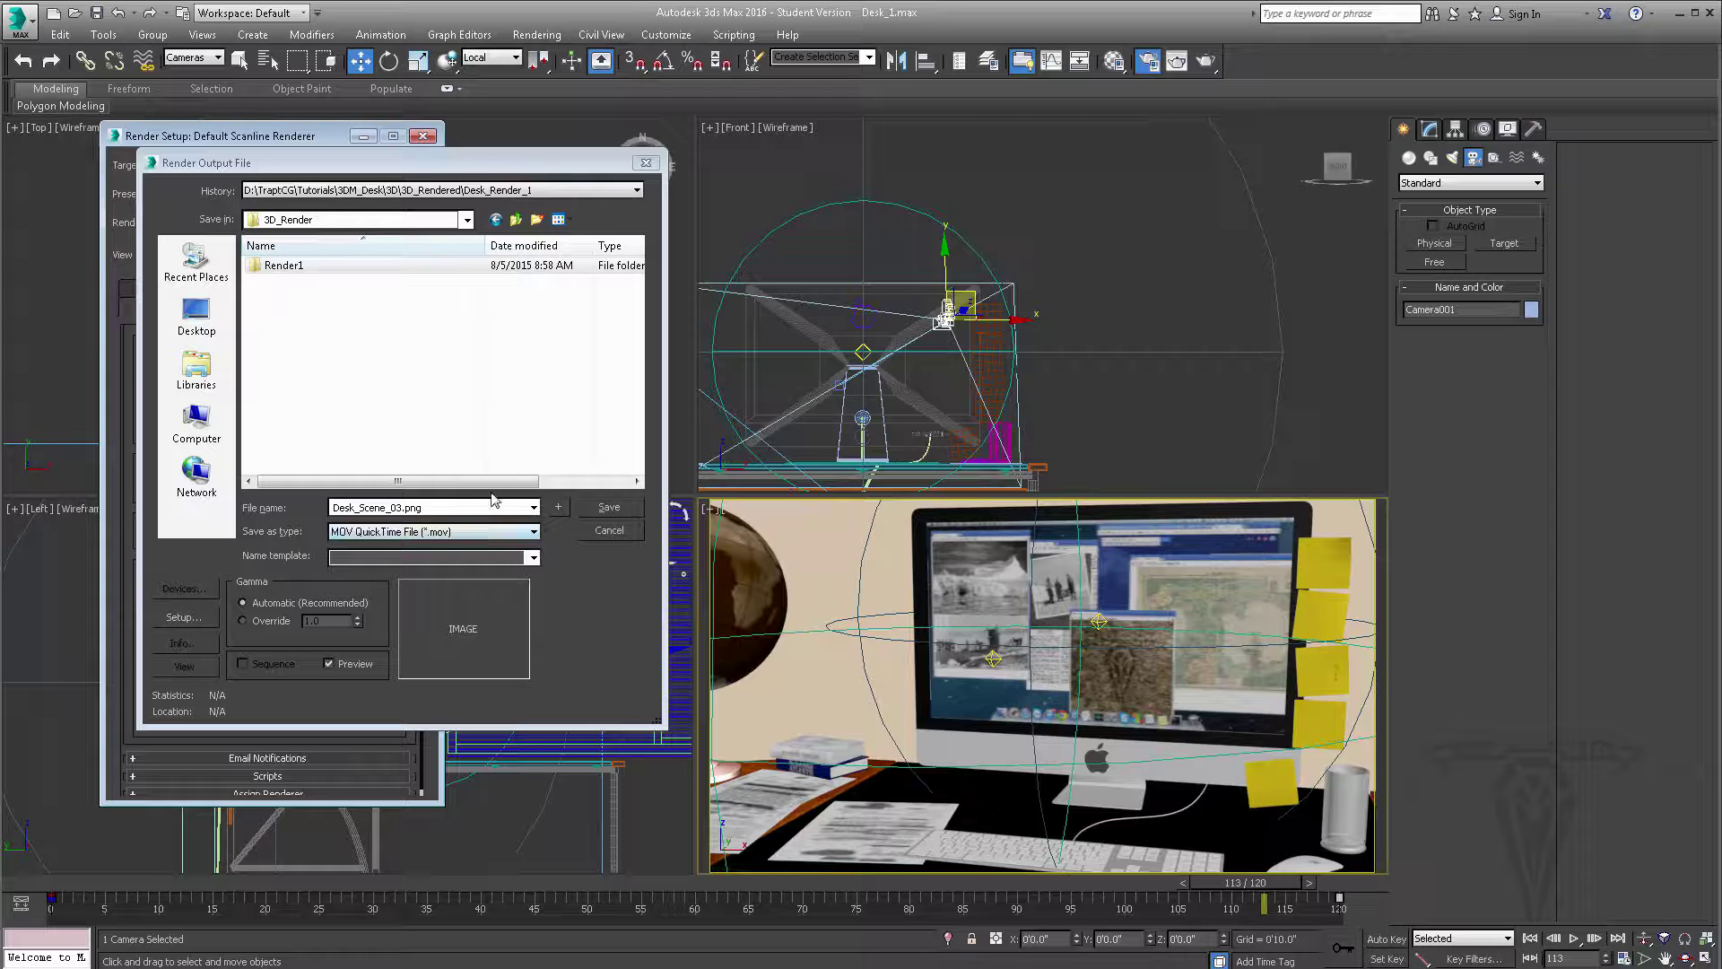
Step: Change the output type to PNG Image File and open the Render1 folder
{"action": "left_click", "coordinate": [480, 533]}
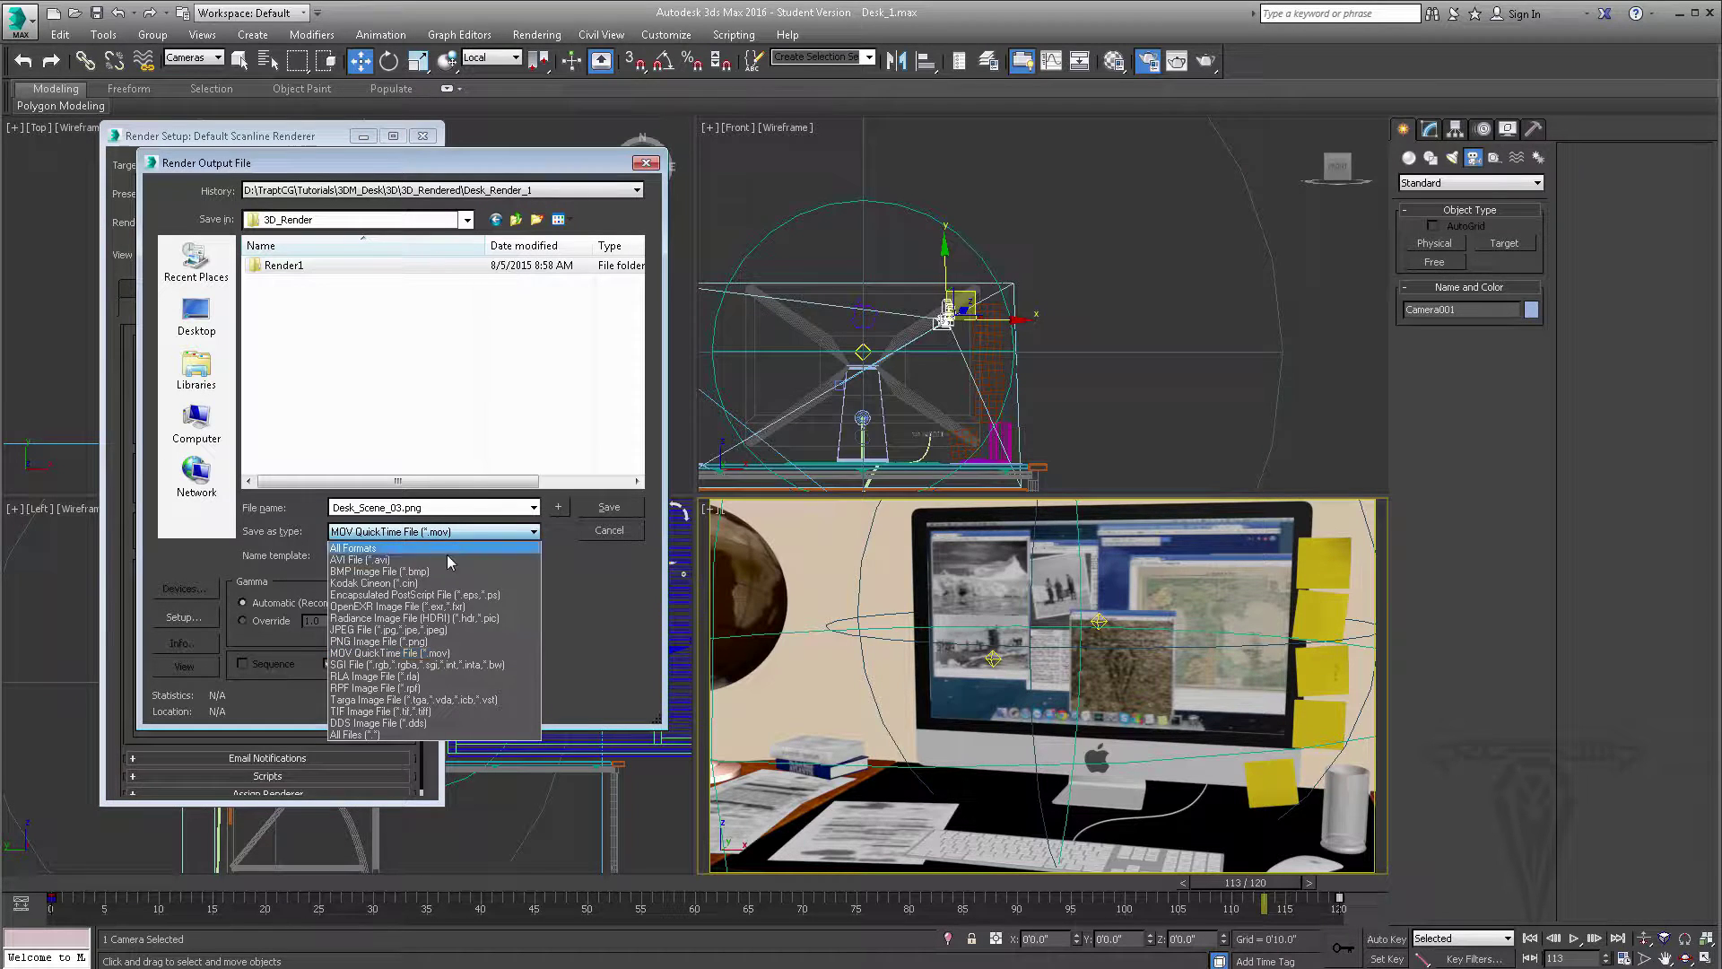
{"action": "left_click", "coordinate": [362, 642]}
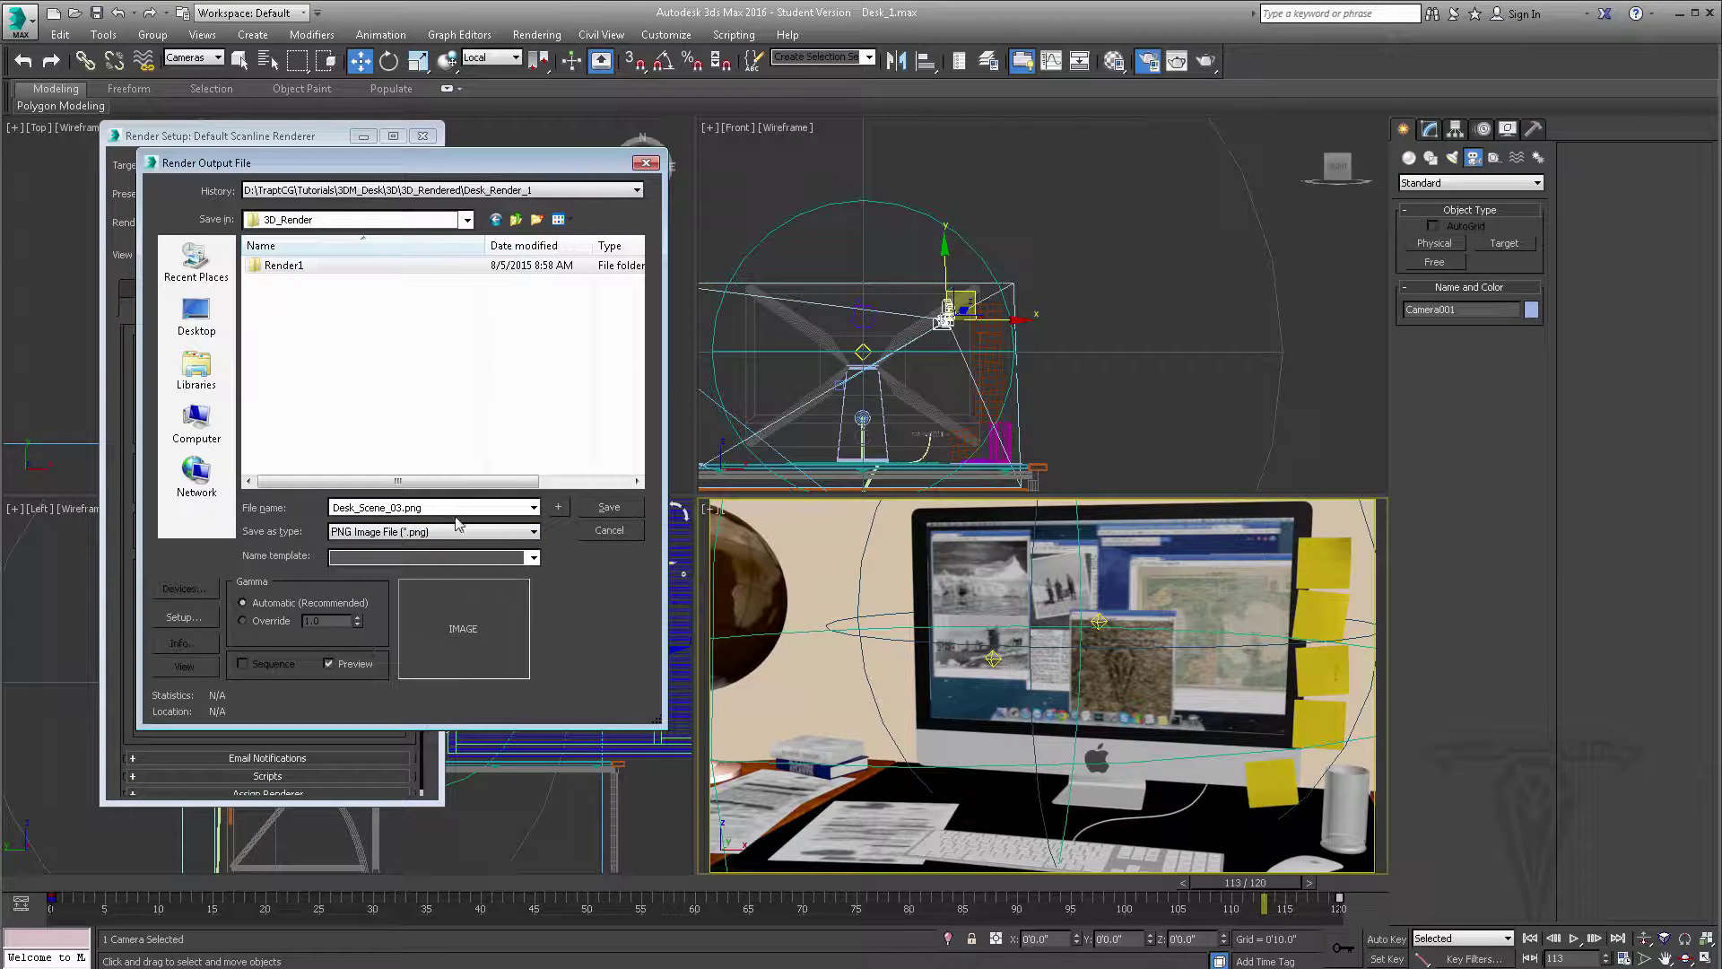
{"action": "double_click", "coordinate": [401, 508]}
{"action": "left_click", "coordinate": [402, 509]}
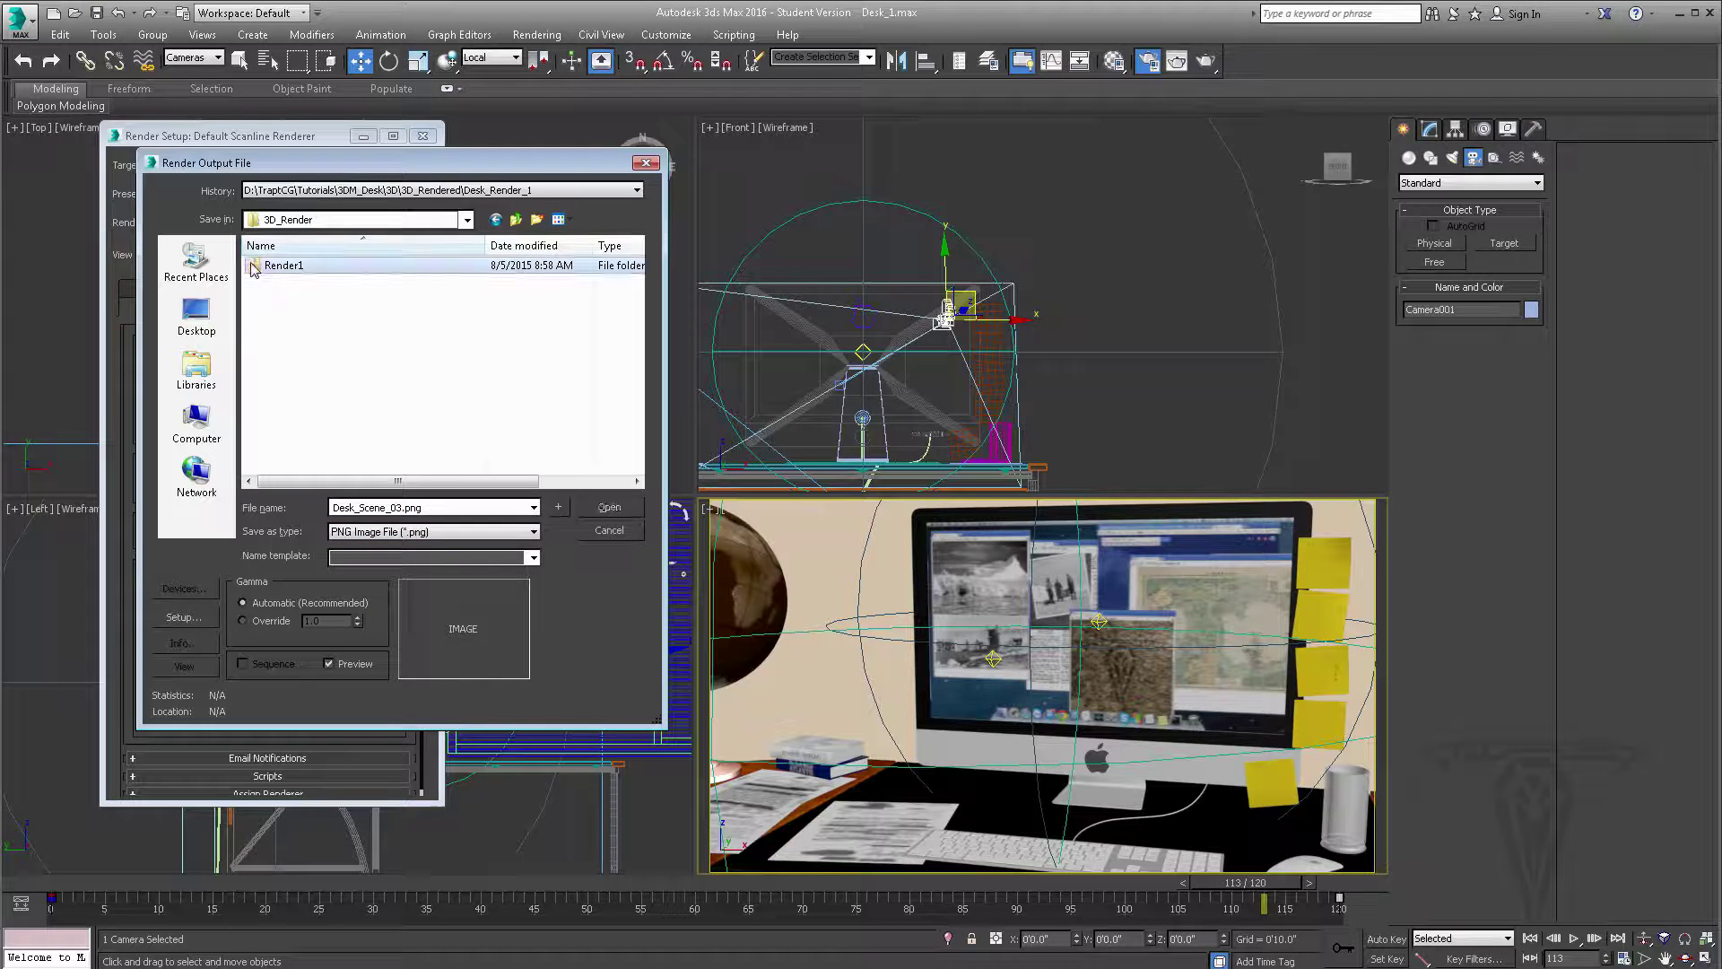
{"action": "double_click", "coordinate": [274, 265]}
Step: Name the output file Desk_1_Scene and save it, accepting the PNG configuration at RGB 48 bit without an alpha channel
{"action": "double_click", "coordinate": [400, 507]}
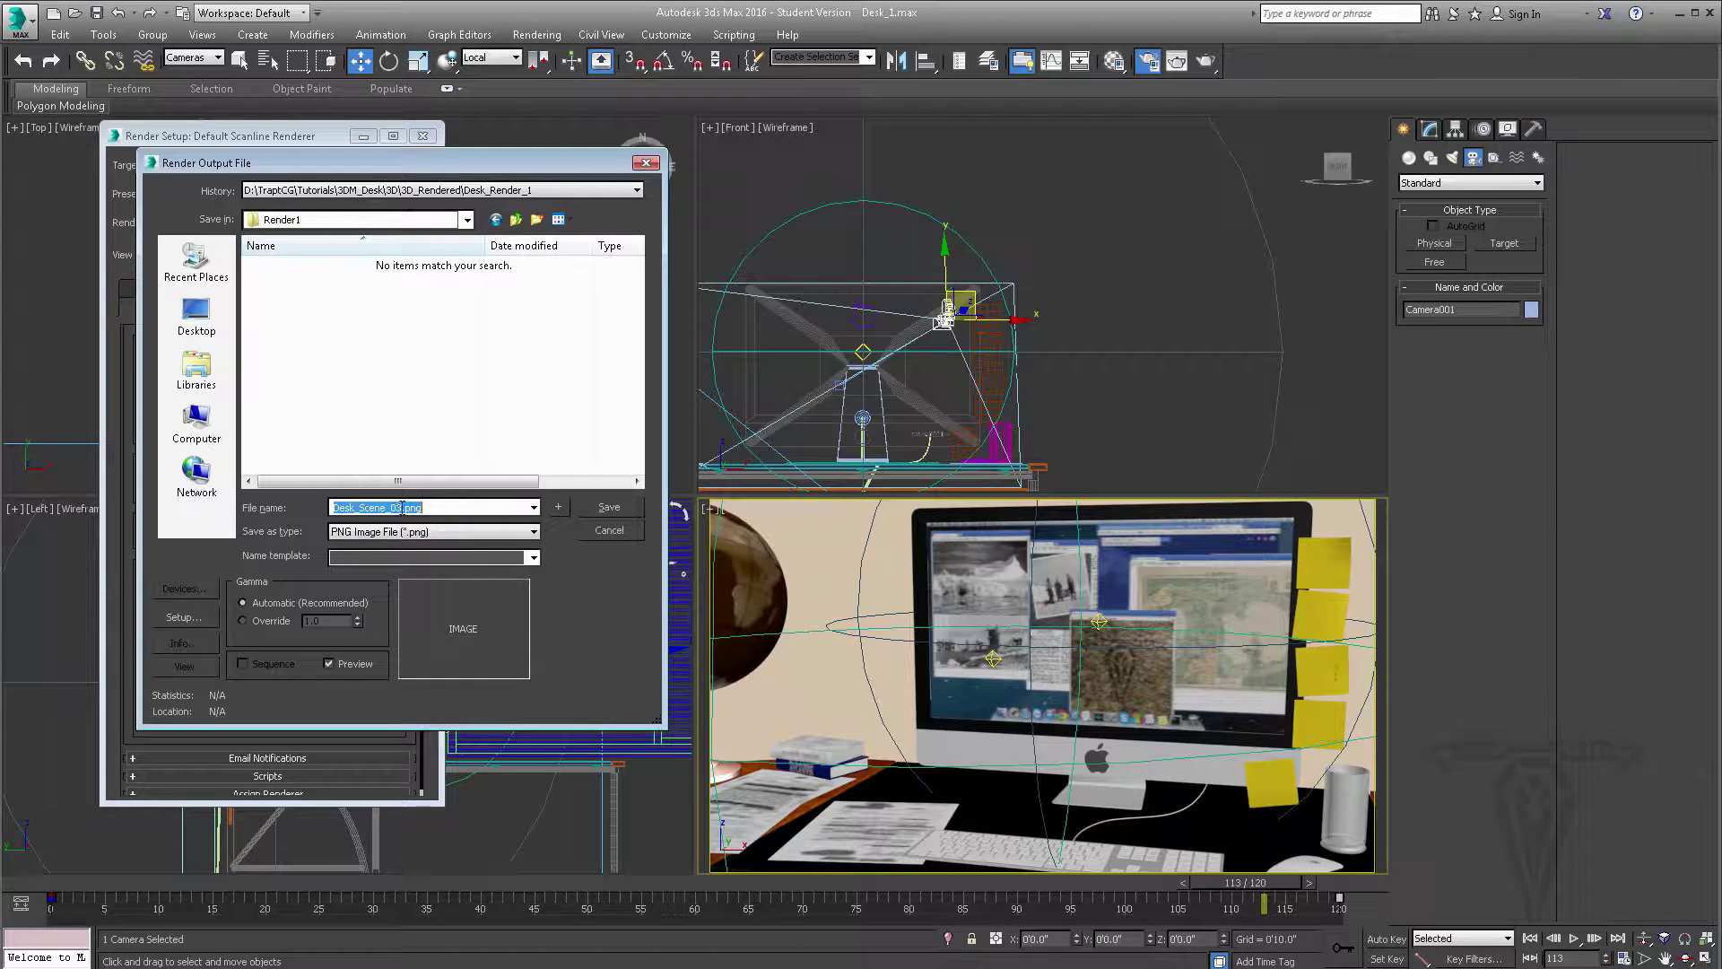
{"action": "left_click", "coordinate": [402, 507]}
{"action": "left_click_drag", "start_coordinate": [402, 507], "coordinate": [290, 499]}
{"action": "type", "text": "Desk_"}
{"action": "type", "text": "Se"}
{"action": "type", "text": "cene"}
{"action": "type", "text": "_1"}
{"action": "left_click", "coordinate": [360, 507]}
{"action": "type", "text": "1_"}
{"action": "left_click", "coordinate": [617, 513]}
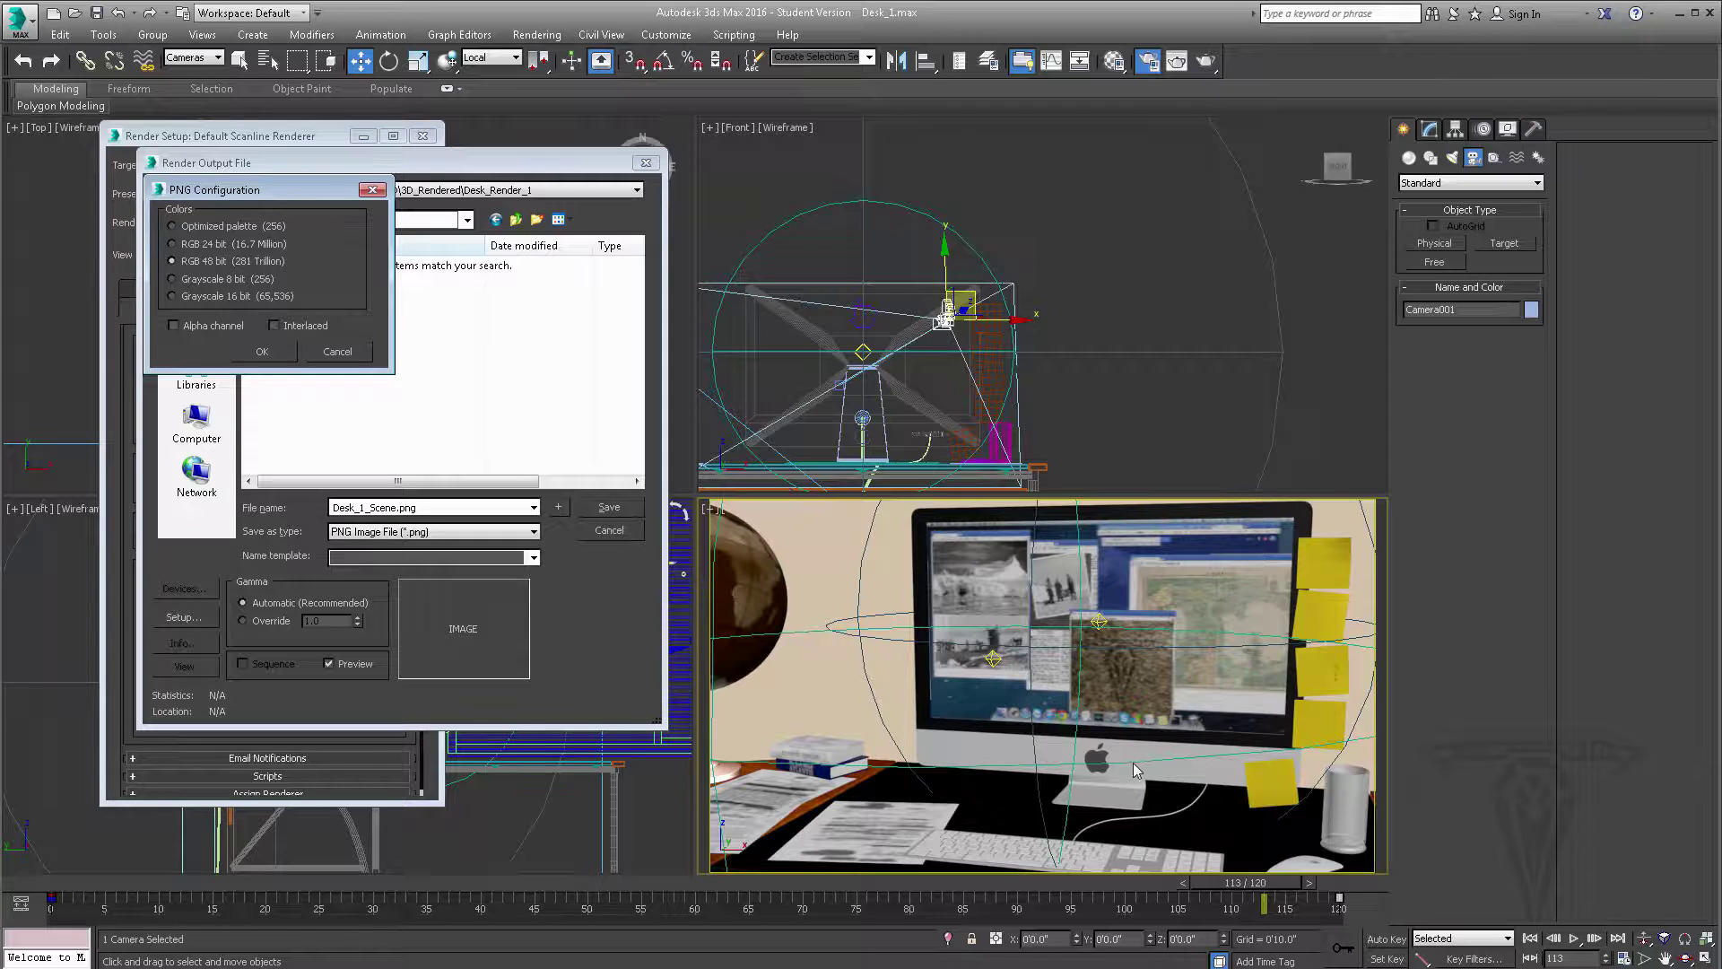
{"action": "left_click", "coordinate": [263, 352]}
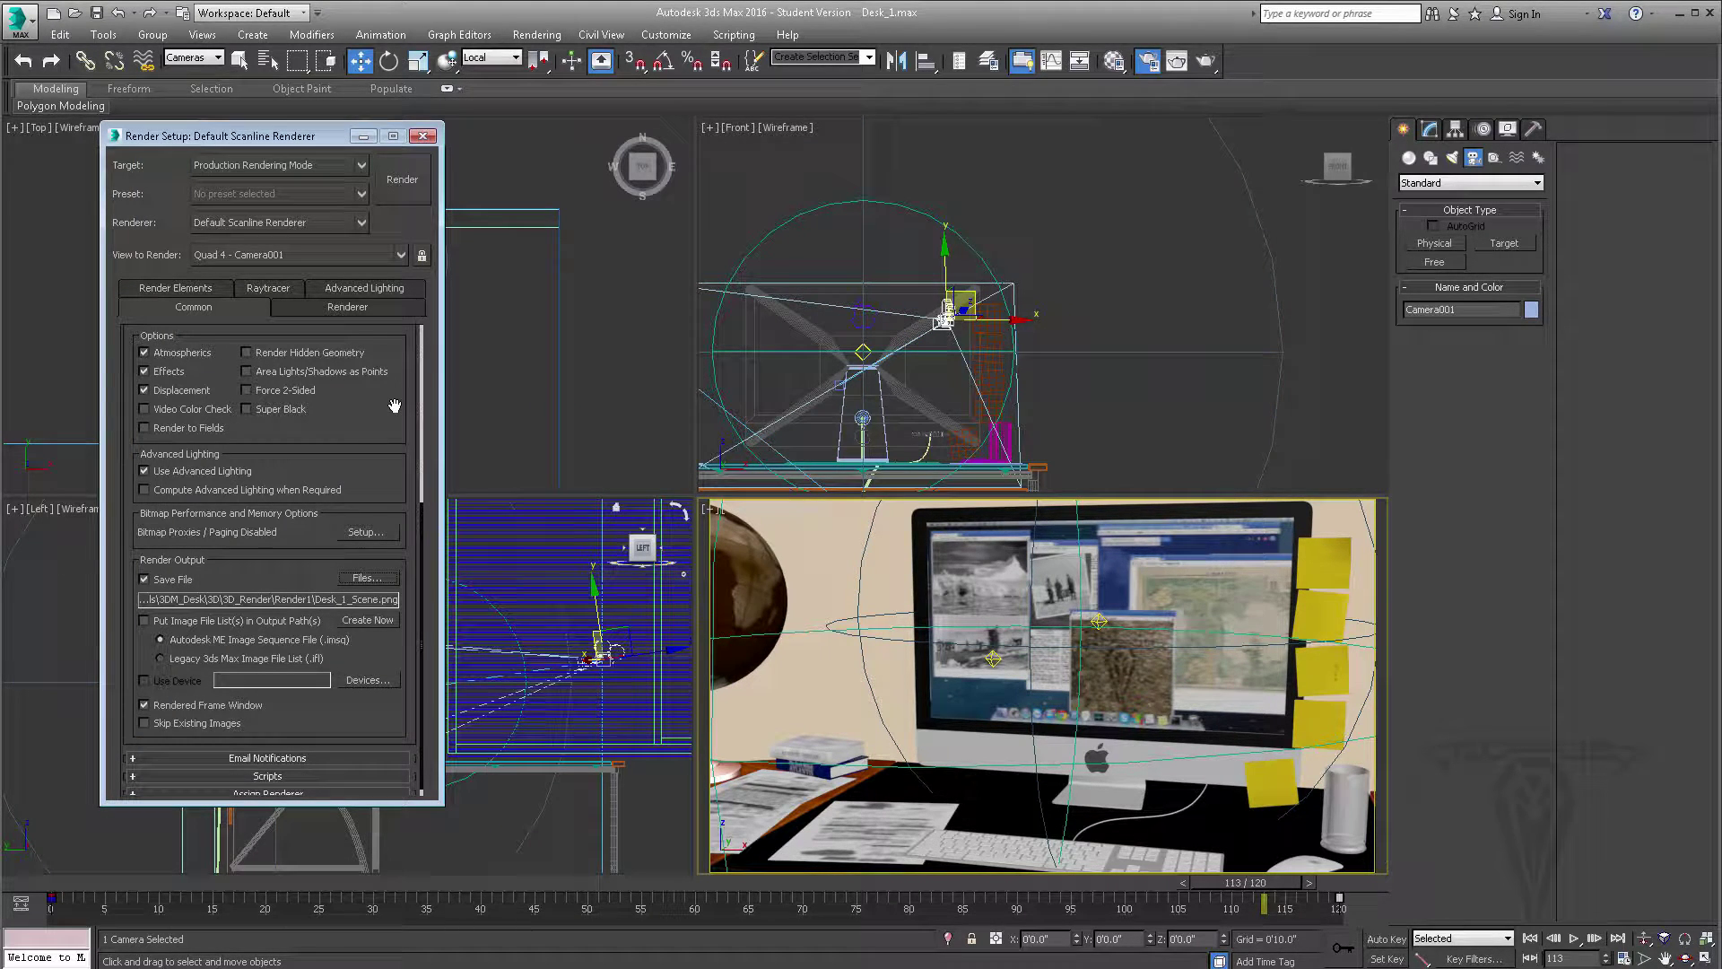
Step: Start rendering the Camera001 view at 1920 x 1080 and close the rendered frame window
{"action": "scroll", "coordinate": [395, 405], "scroll_direction": "up", "scroll_amount": 5}
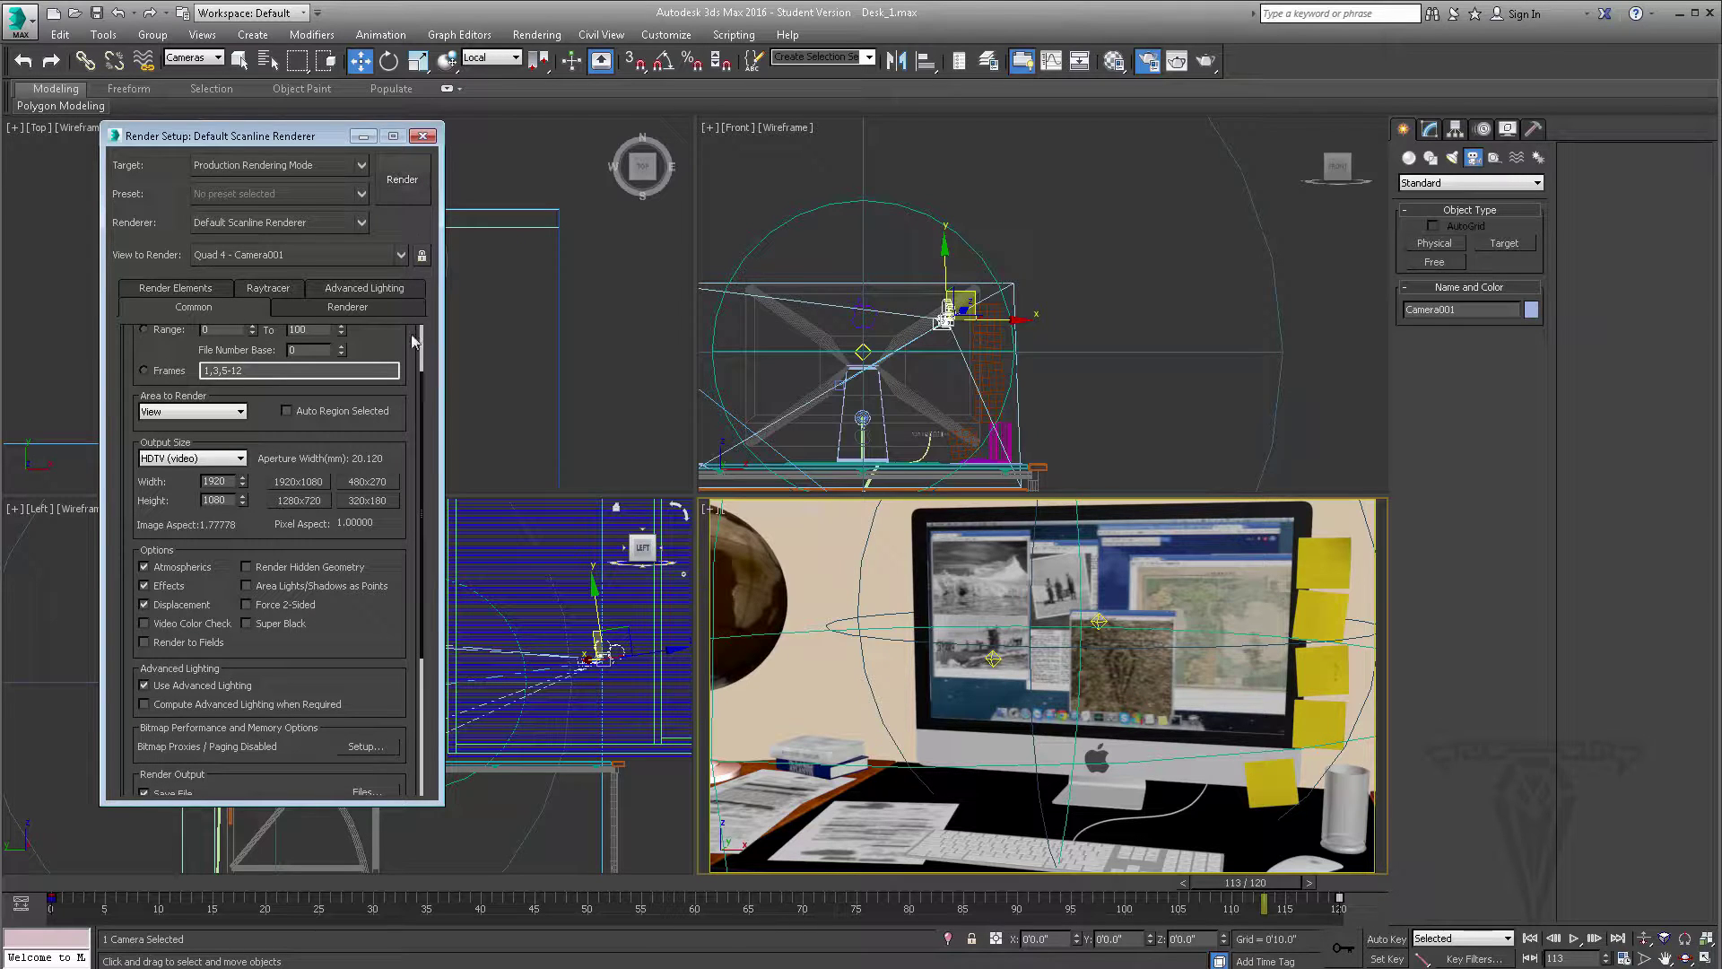
{"action": "left_click", "coordinate": [403, 183]}
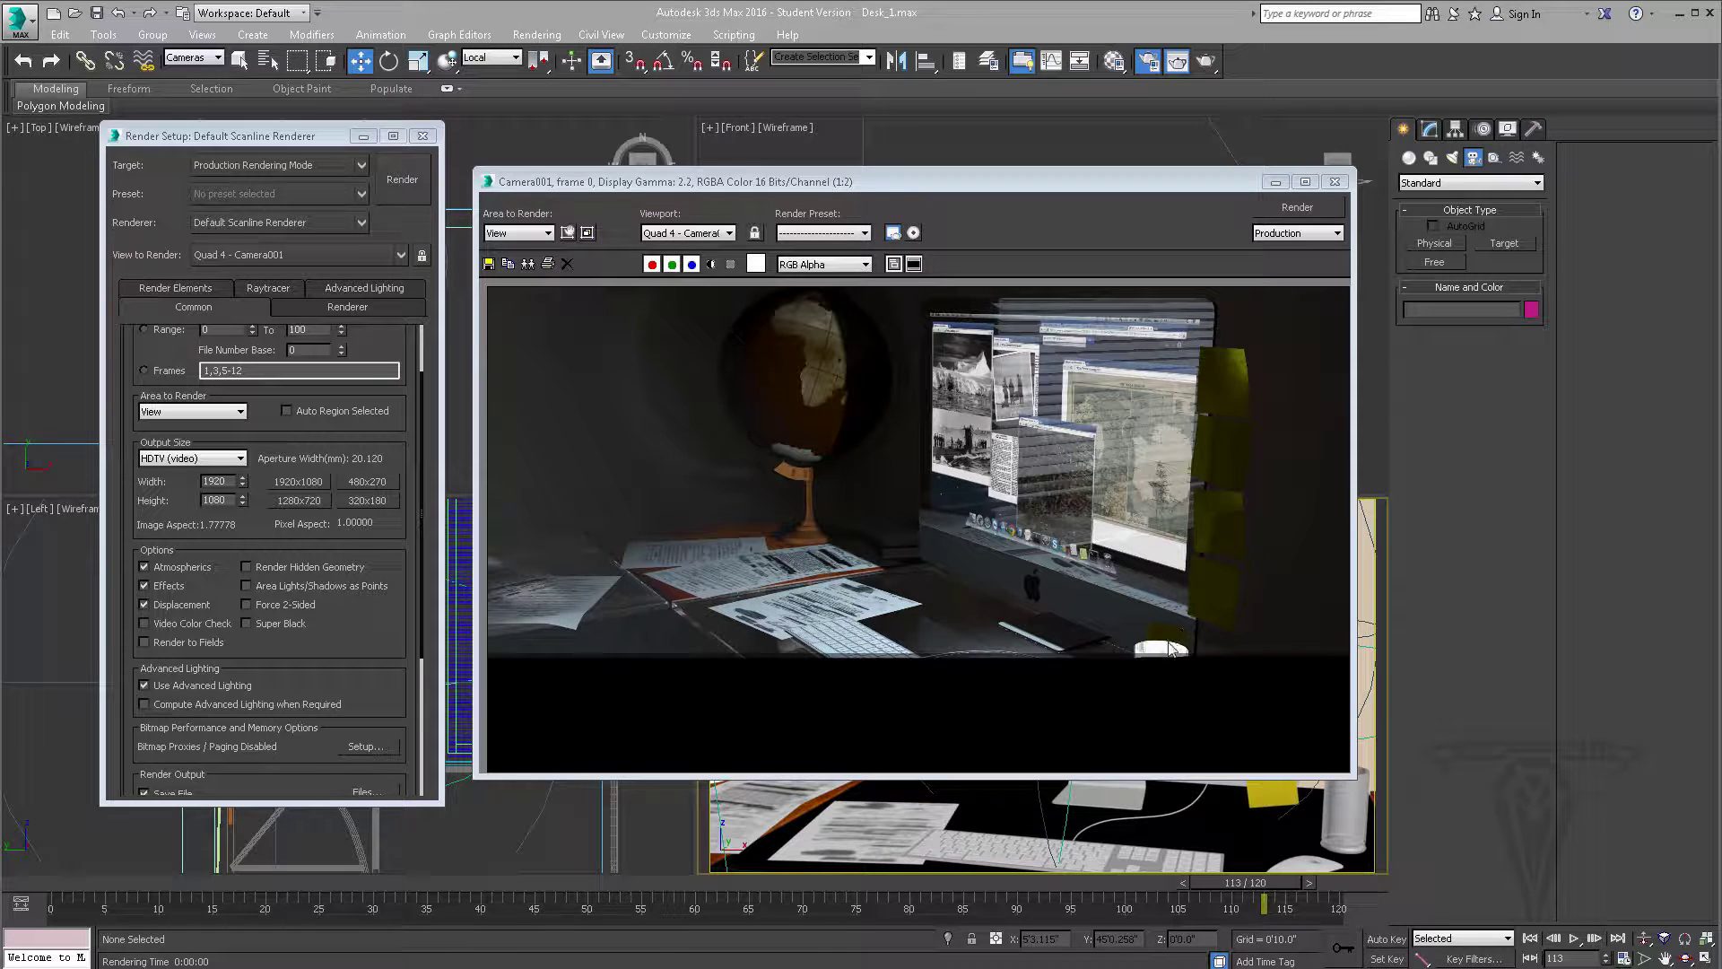
{"action": "left_click", "coordinate": [1337, 184]}
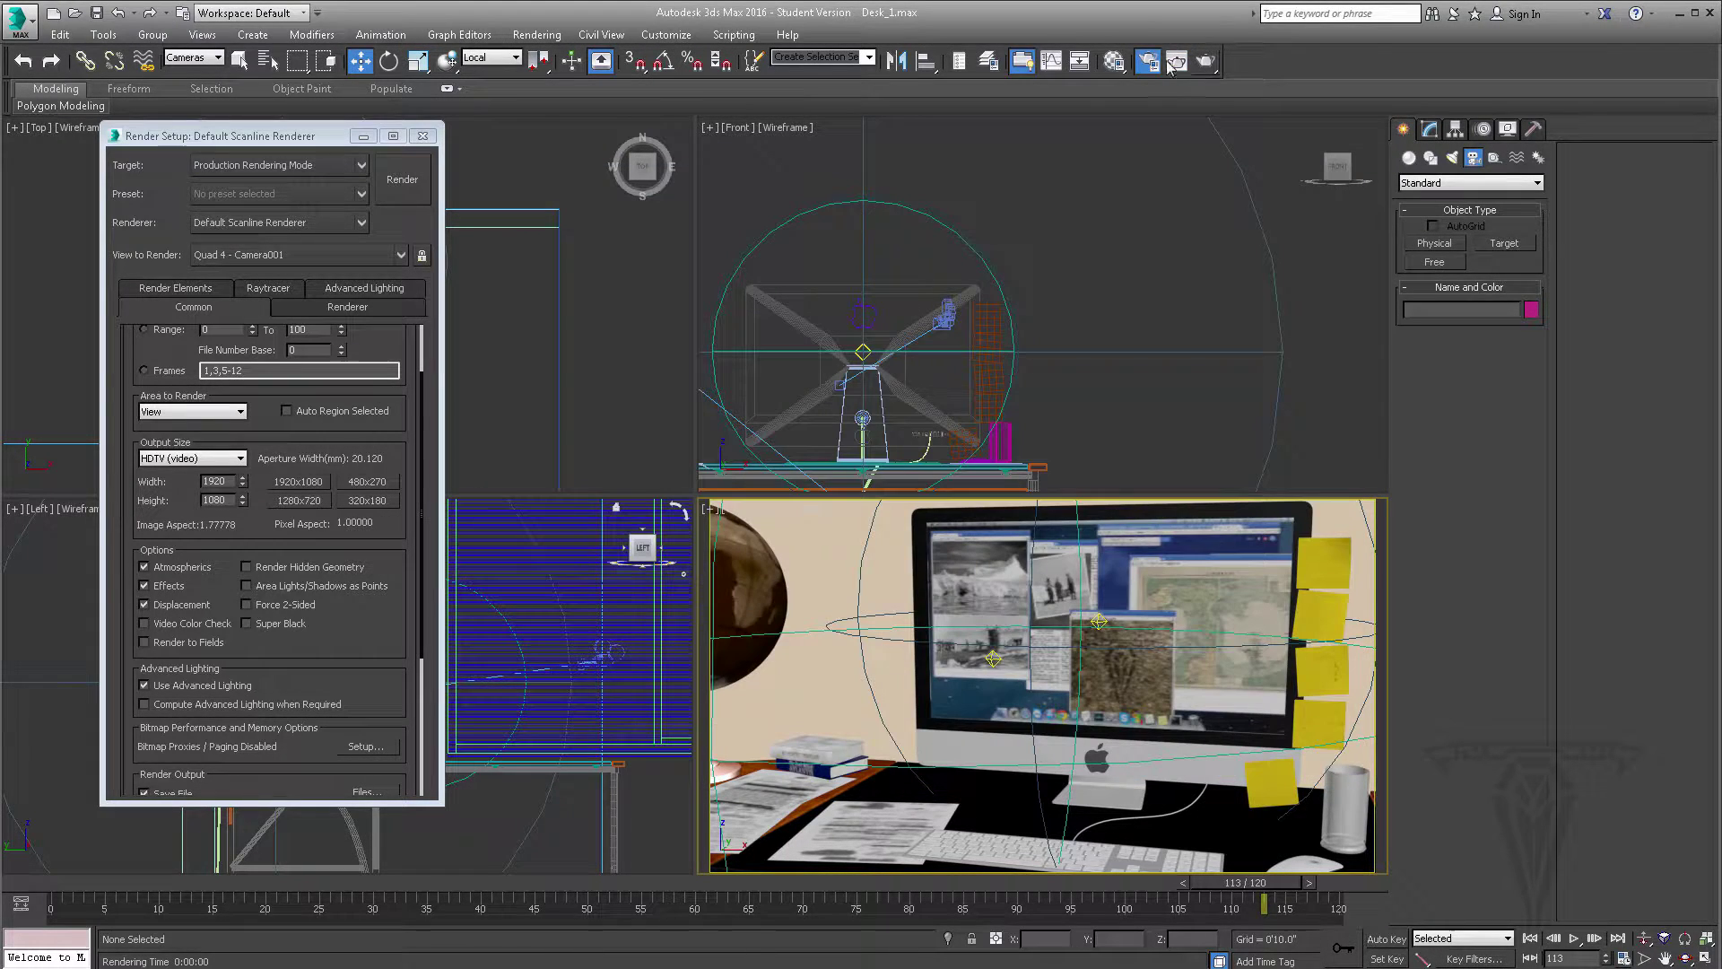
Step: Clear the reflection, refraction and opacity maps from the Glass_Cup material
{"action": "left_click", "coordinate": [1114, 60]}
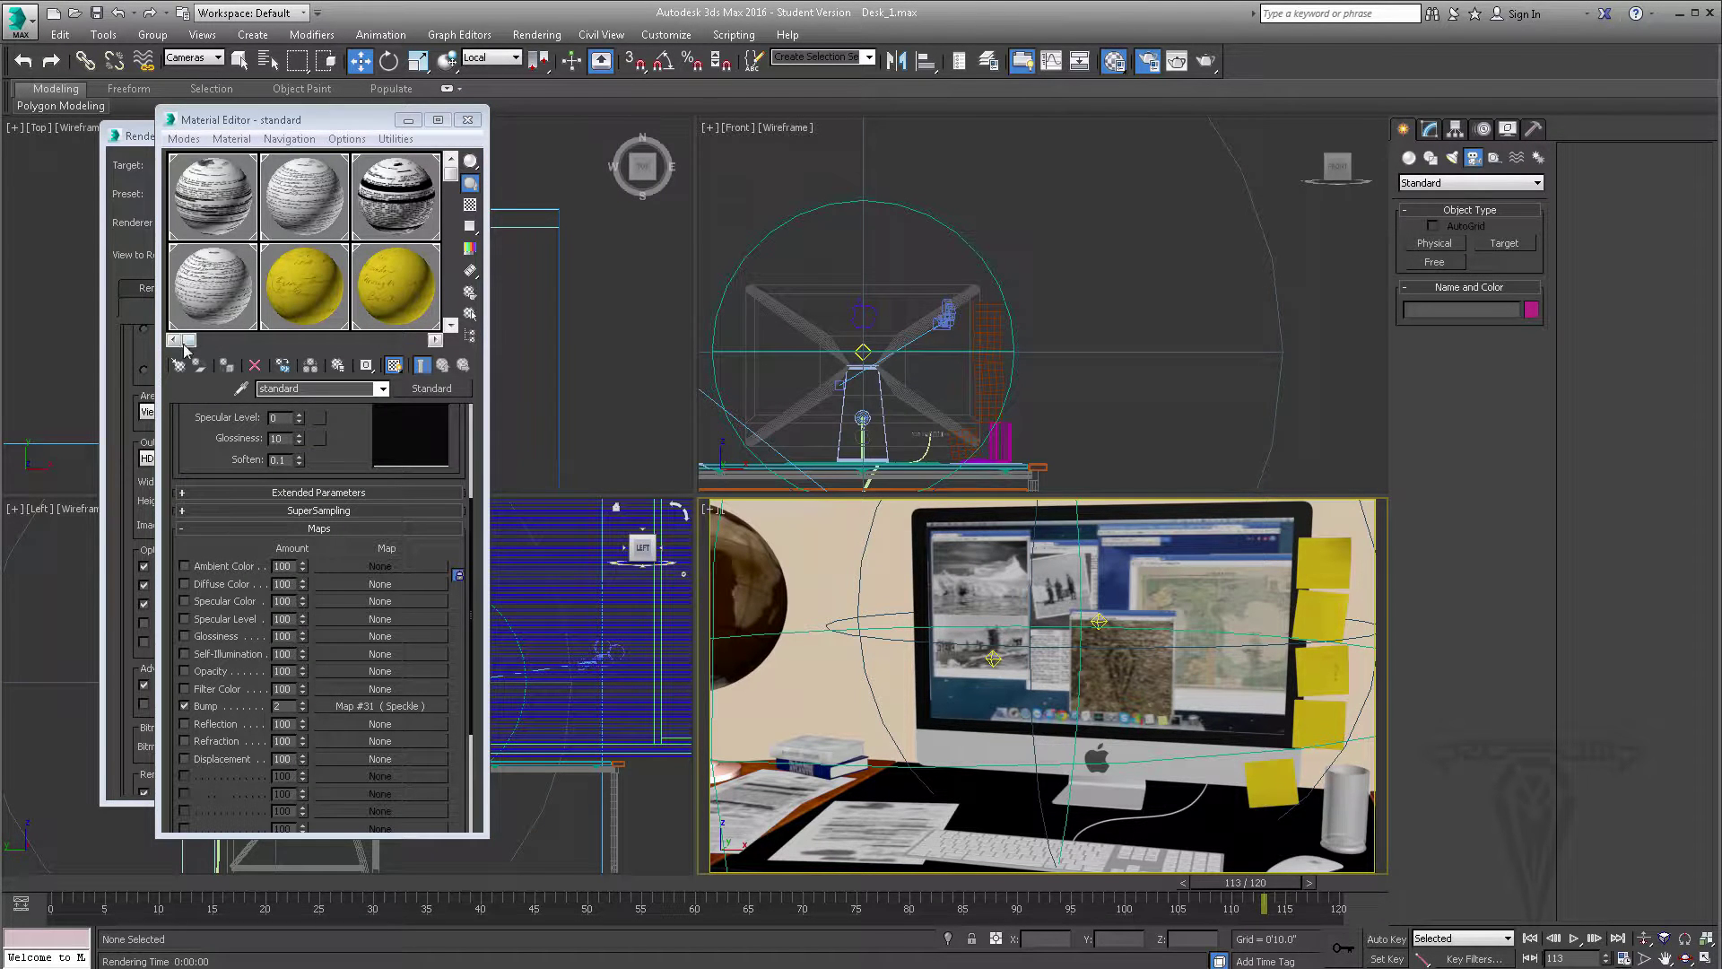
{"action": "left_click_drag", "start_coordinate": [187, 340], "coordinate": [418, 341]}
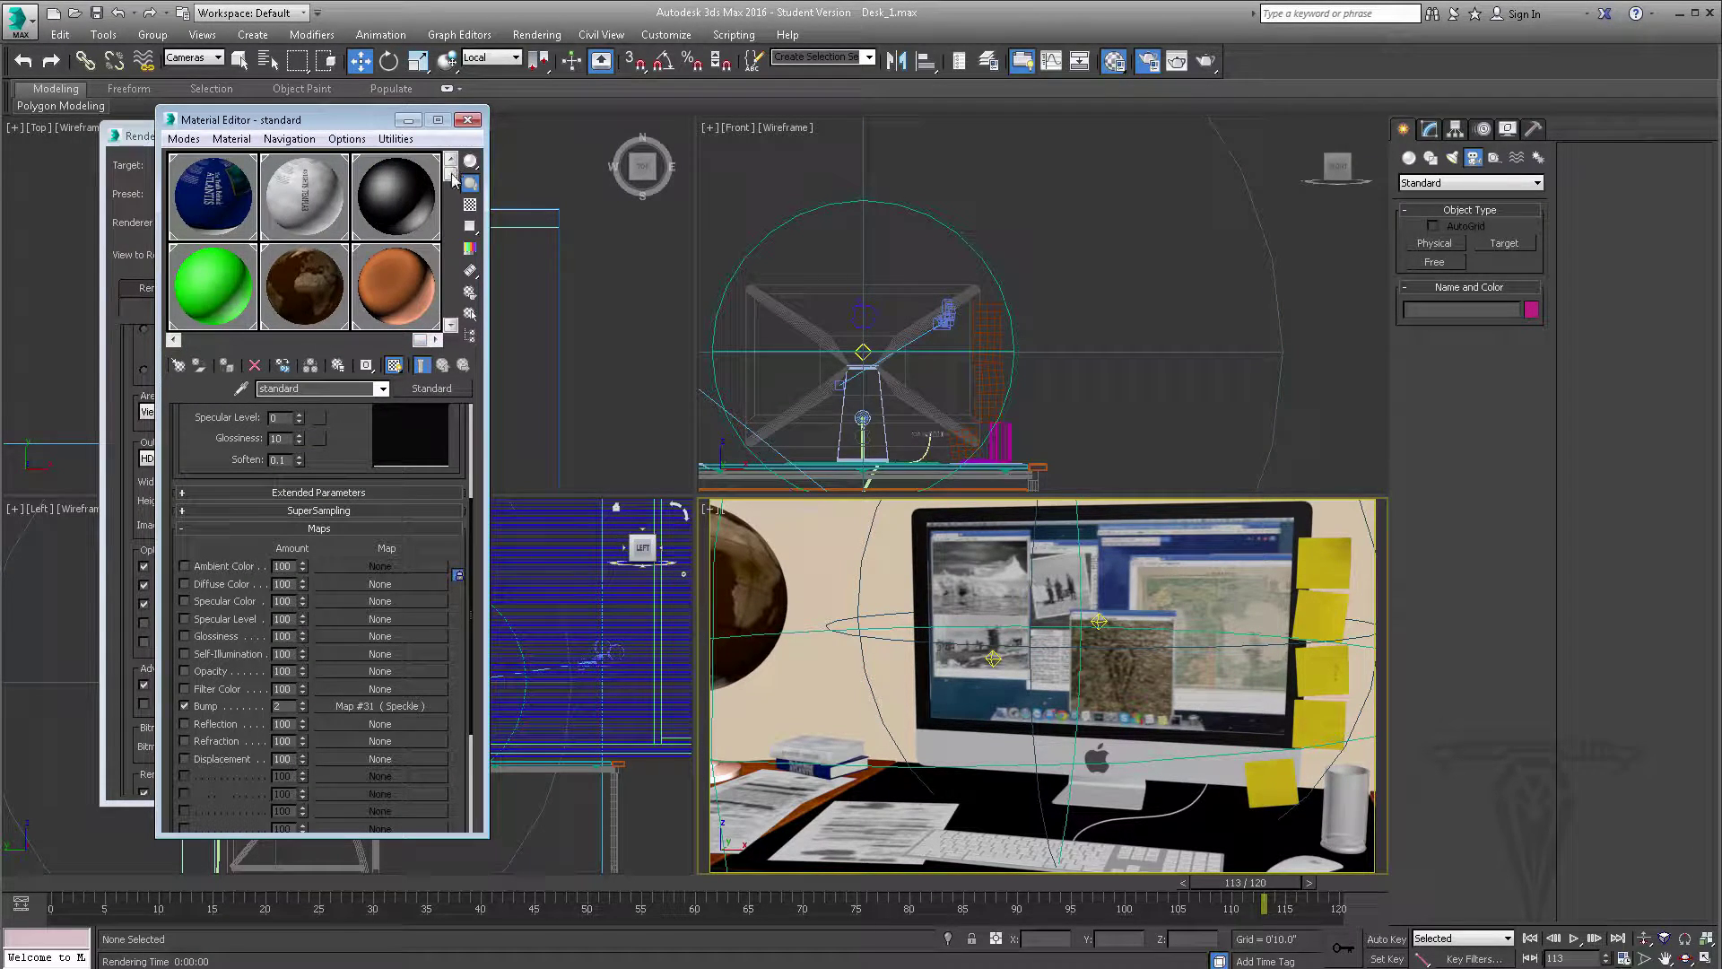
{"action": "left_click_drag", "start_coordinate": [450, 168], "coordinate": [449, 314]}
{"action": "left_click", "coordinate": [400, 299]}
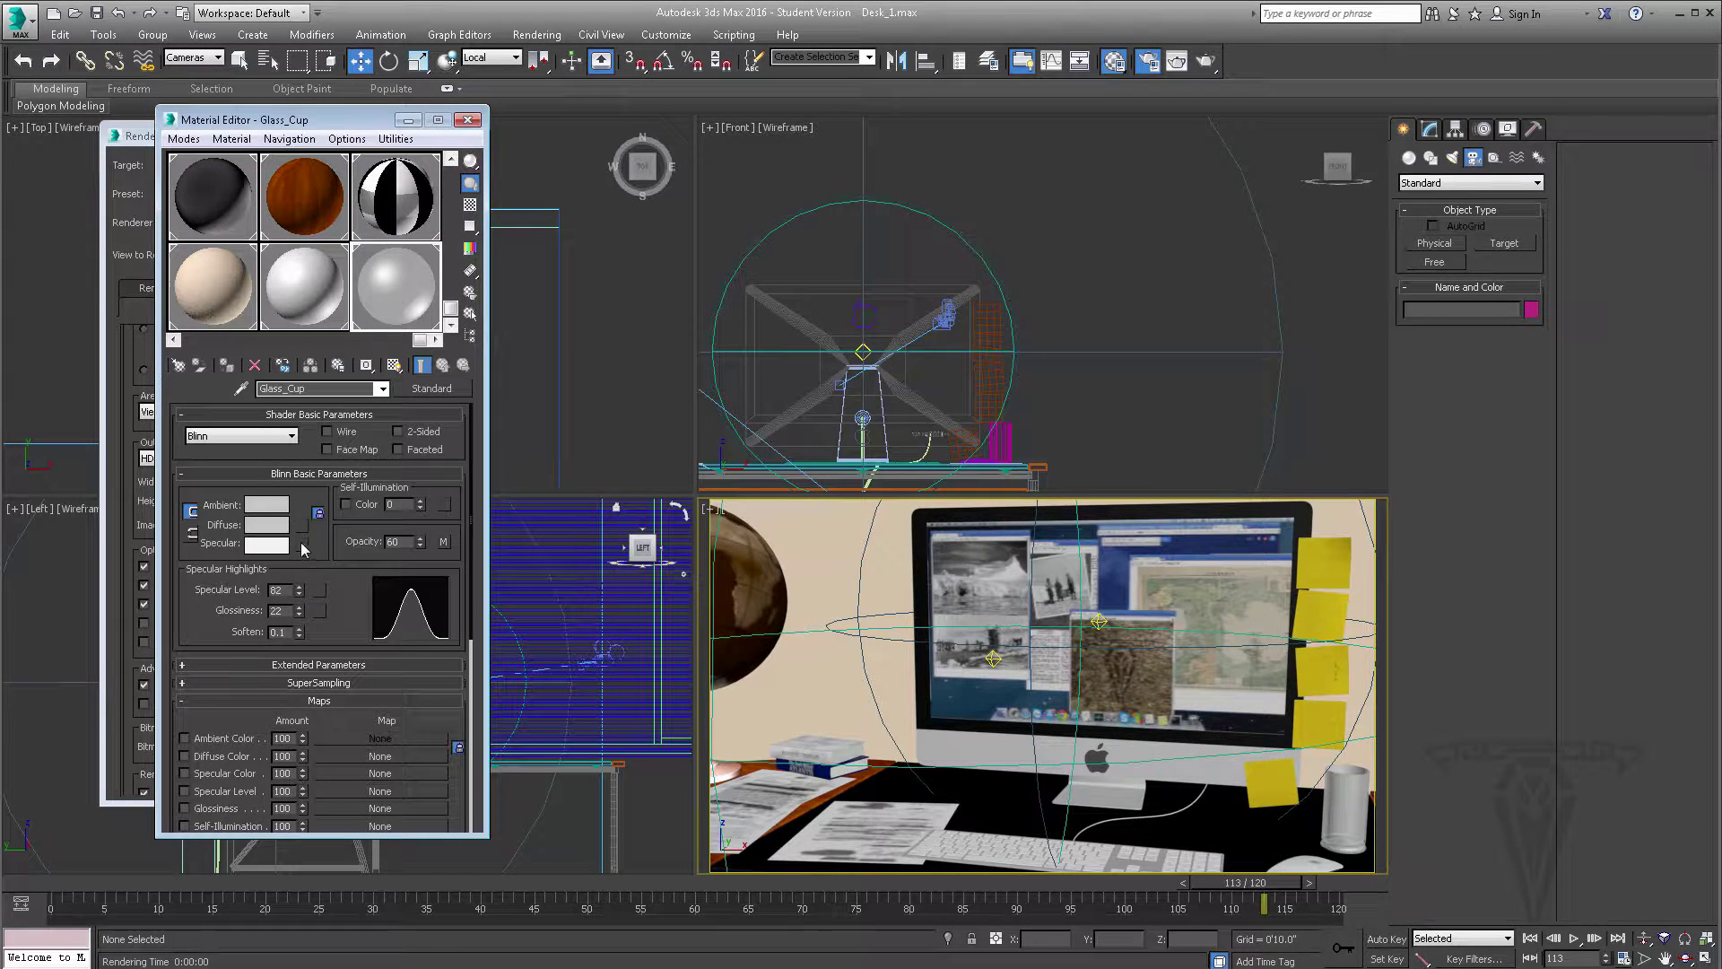
{"action": "scroll", "coordinate": [368, 645], "scroll_direction": "down", "scroll_amount": 4}
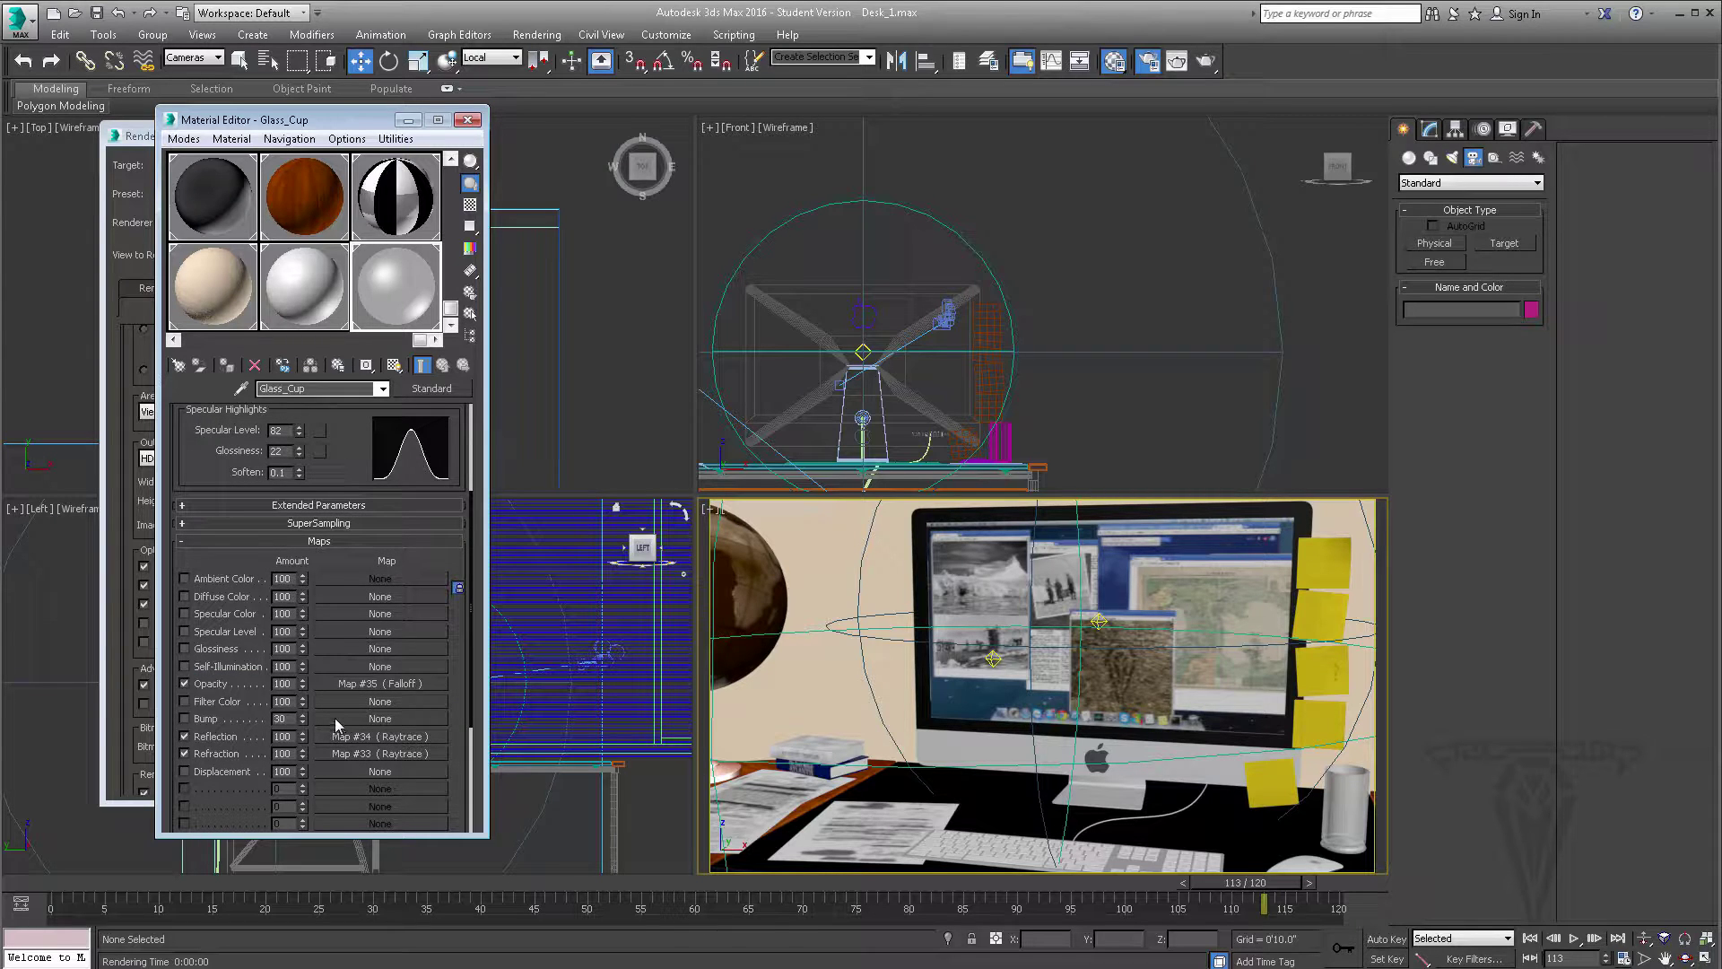
{"action": "left_click_drag", "start_coordinate": [335, 718], "coordinate": [343, 738]}
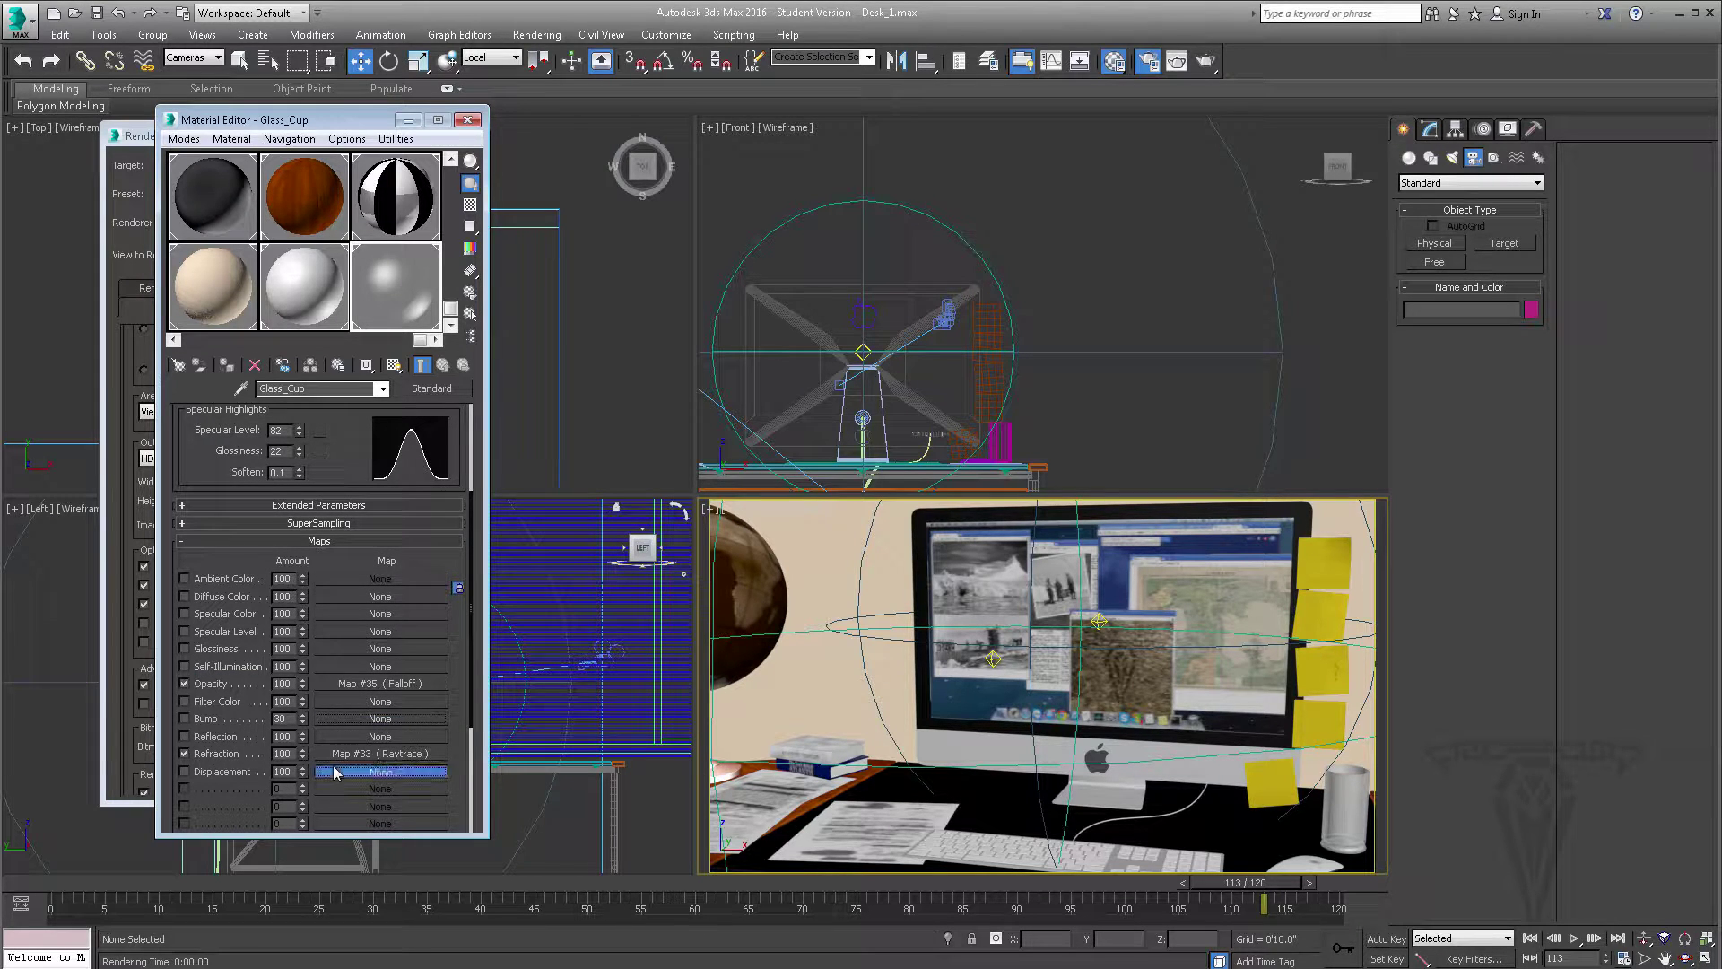
{"action": "left_click", "coordinate": [337, 772]}
{"action": "left_click", "coordinate": [735, 140]}
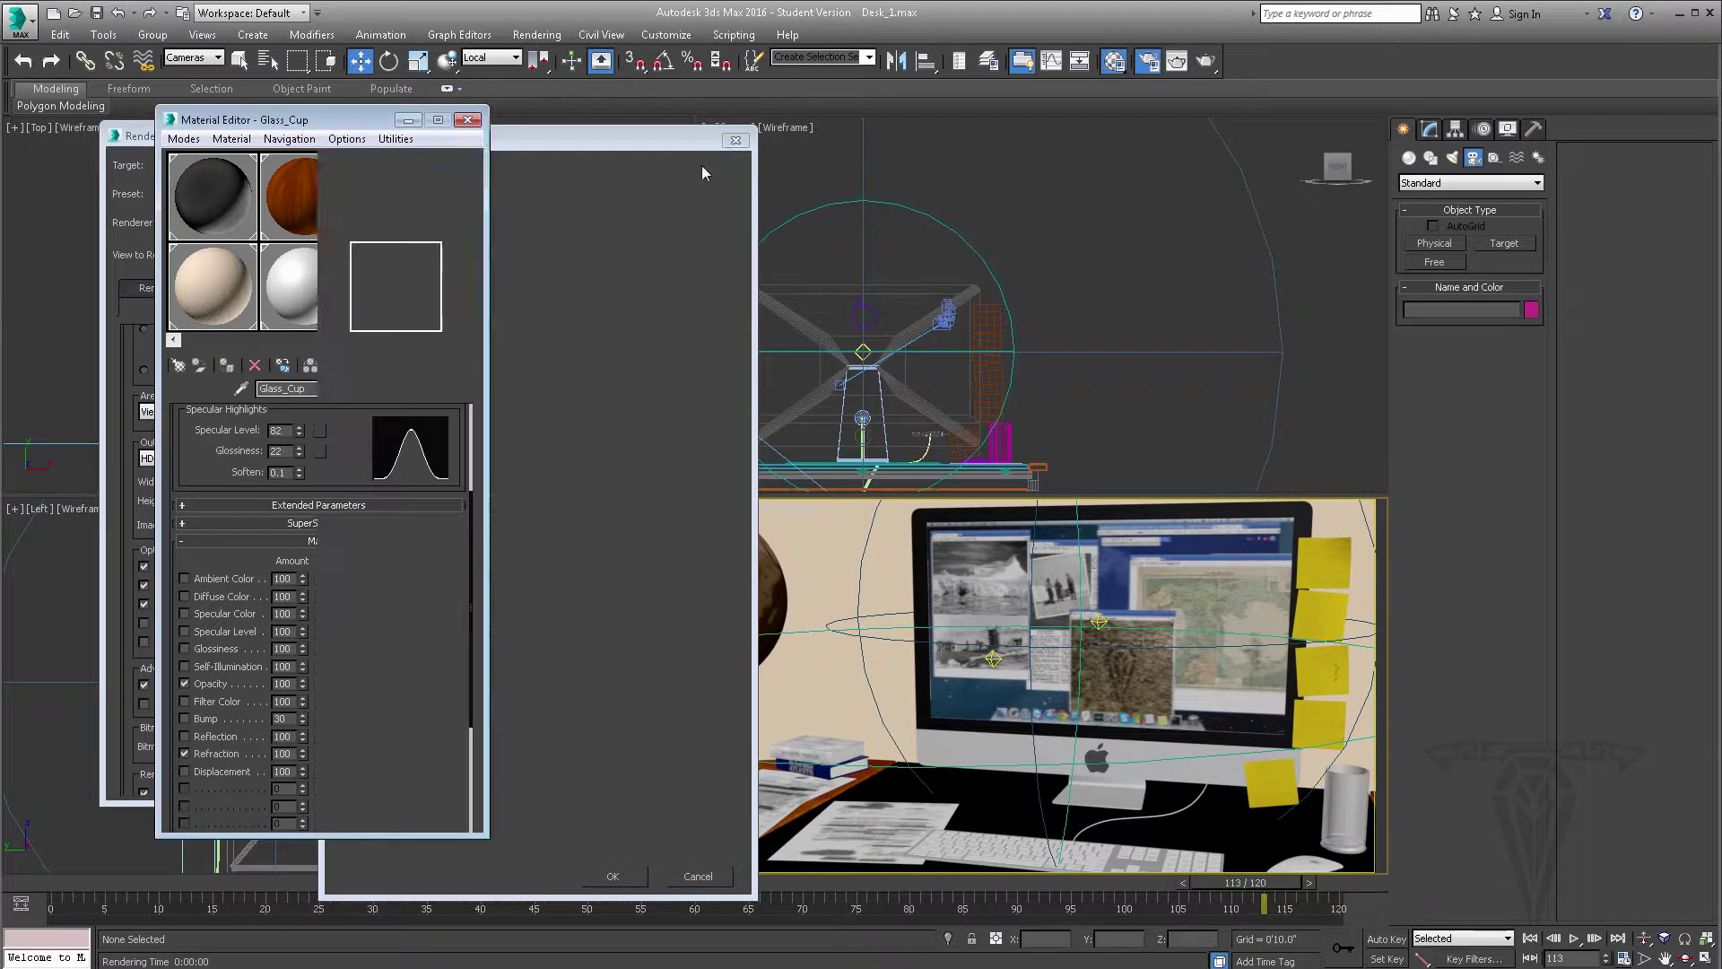
{"action": "left_click_drag", "start_coordinate": [343, 773], "coordinate": [347, 753]}
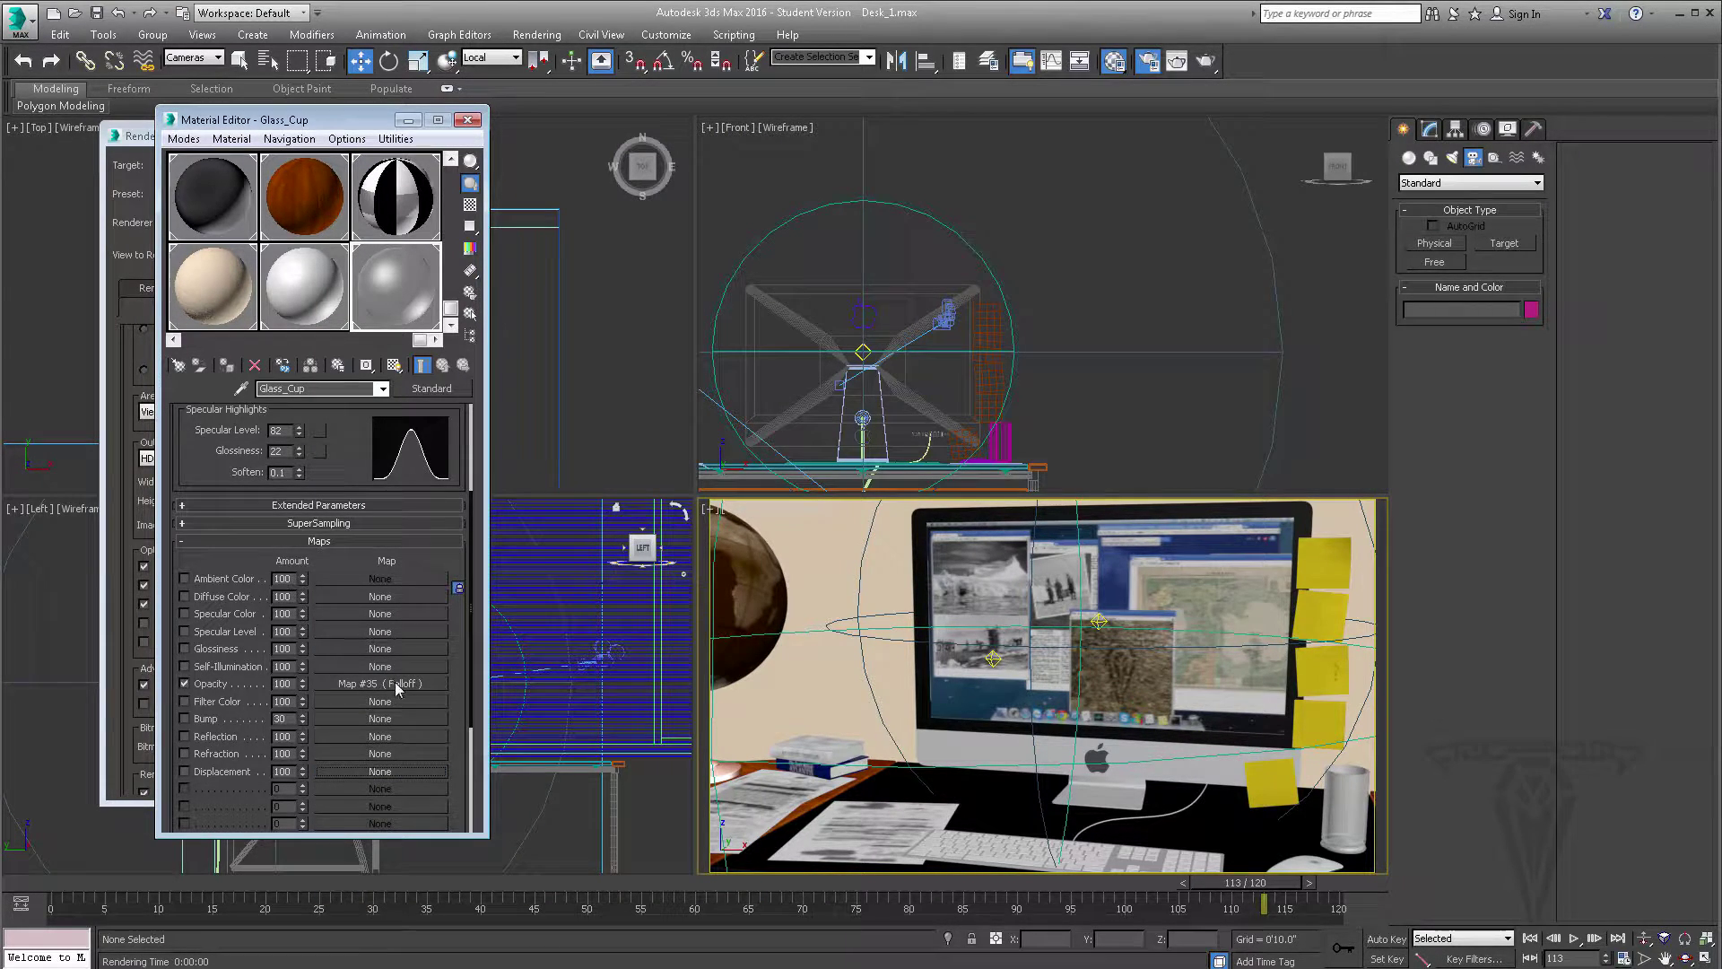
{"action": "mouse_move", "coordinate": [395, 681]}
{"action": "left_mouse_down"}
{"action": "mouse_move", "coordinate": [376, 700]}
{"action": "mouse_move", "coordinate": [378, 683]}
{"action": "left_mouse_up"}
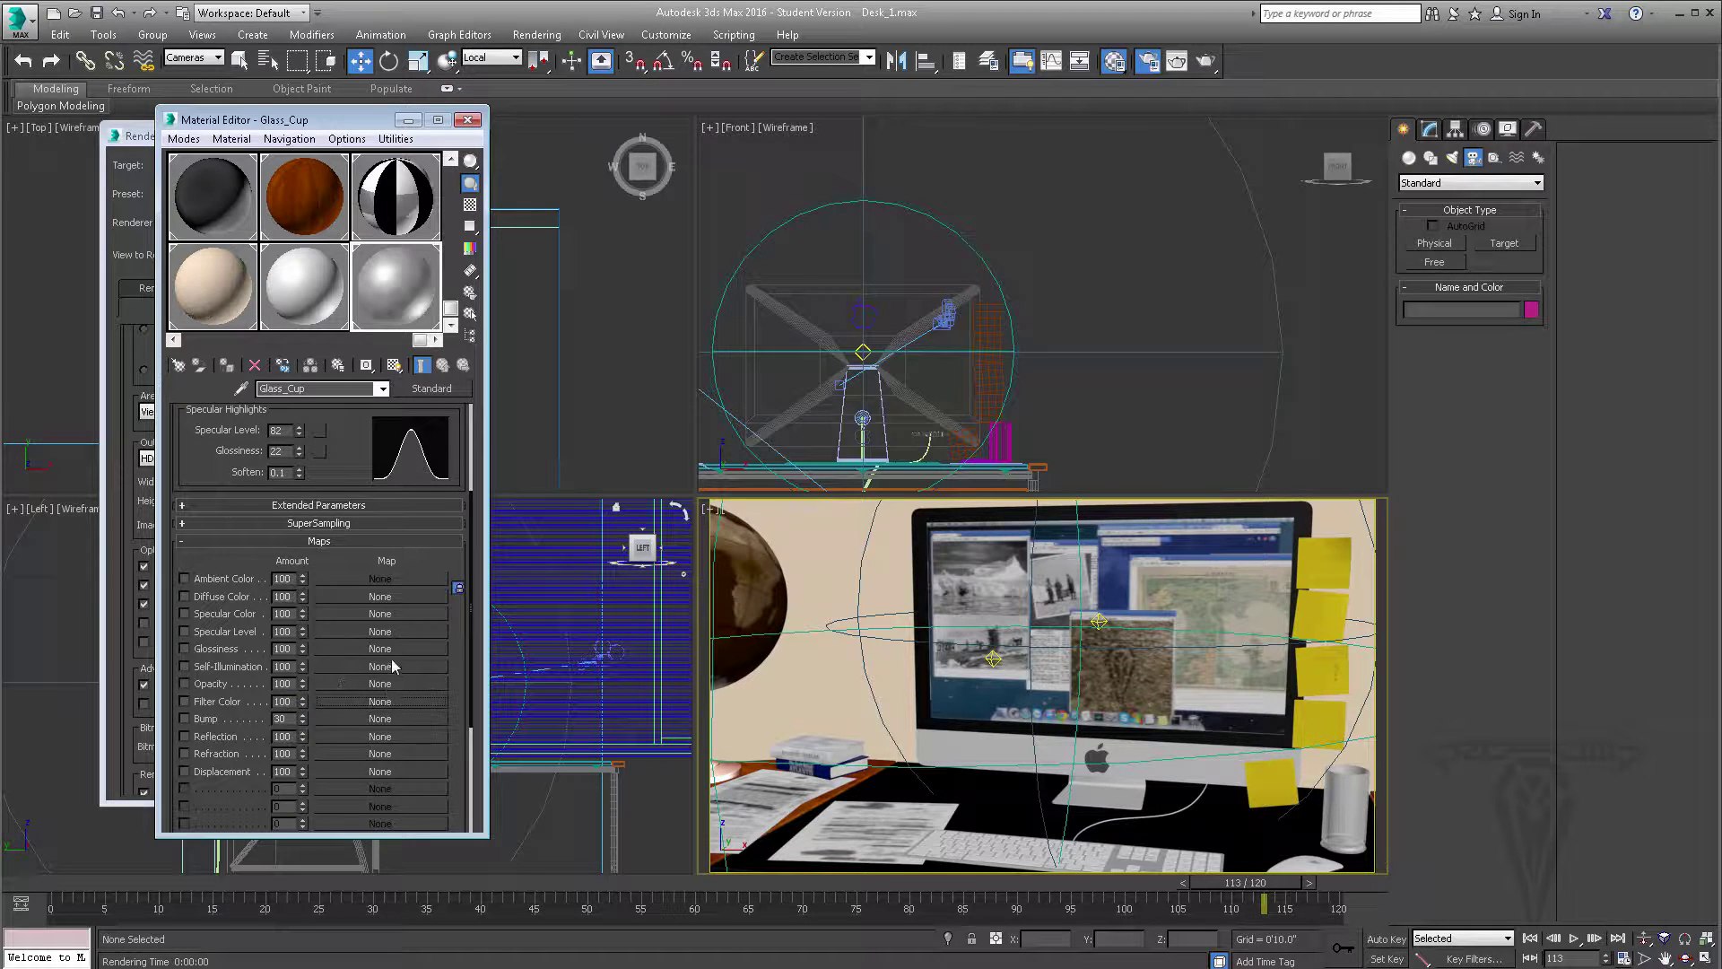
Step: Set the Glass_Cup material's ambient and diffuse colour to dark green, RGB 18, 54, 0
{"action": "left_click_drag", "start_coordinate": [453, 553], "coordinate": [452, 735]}
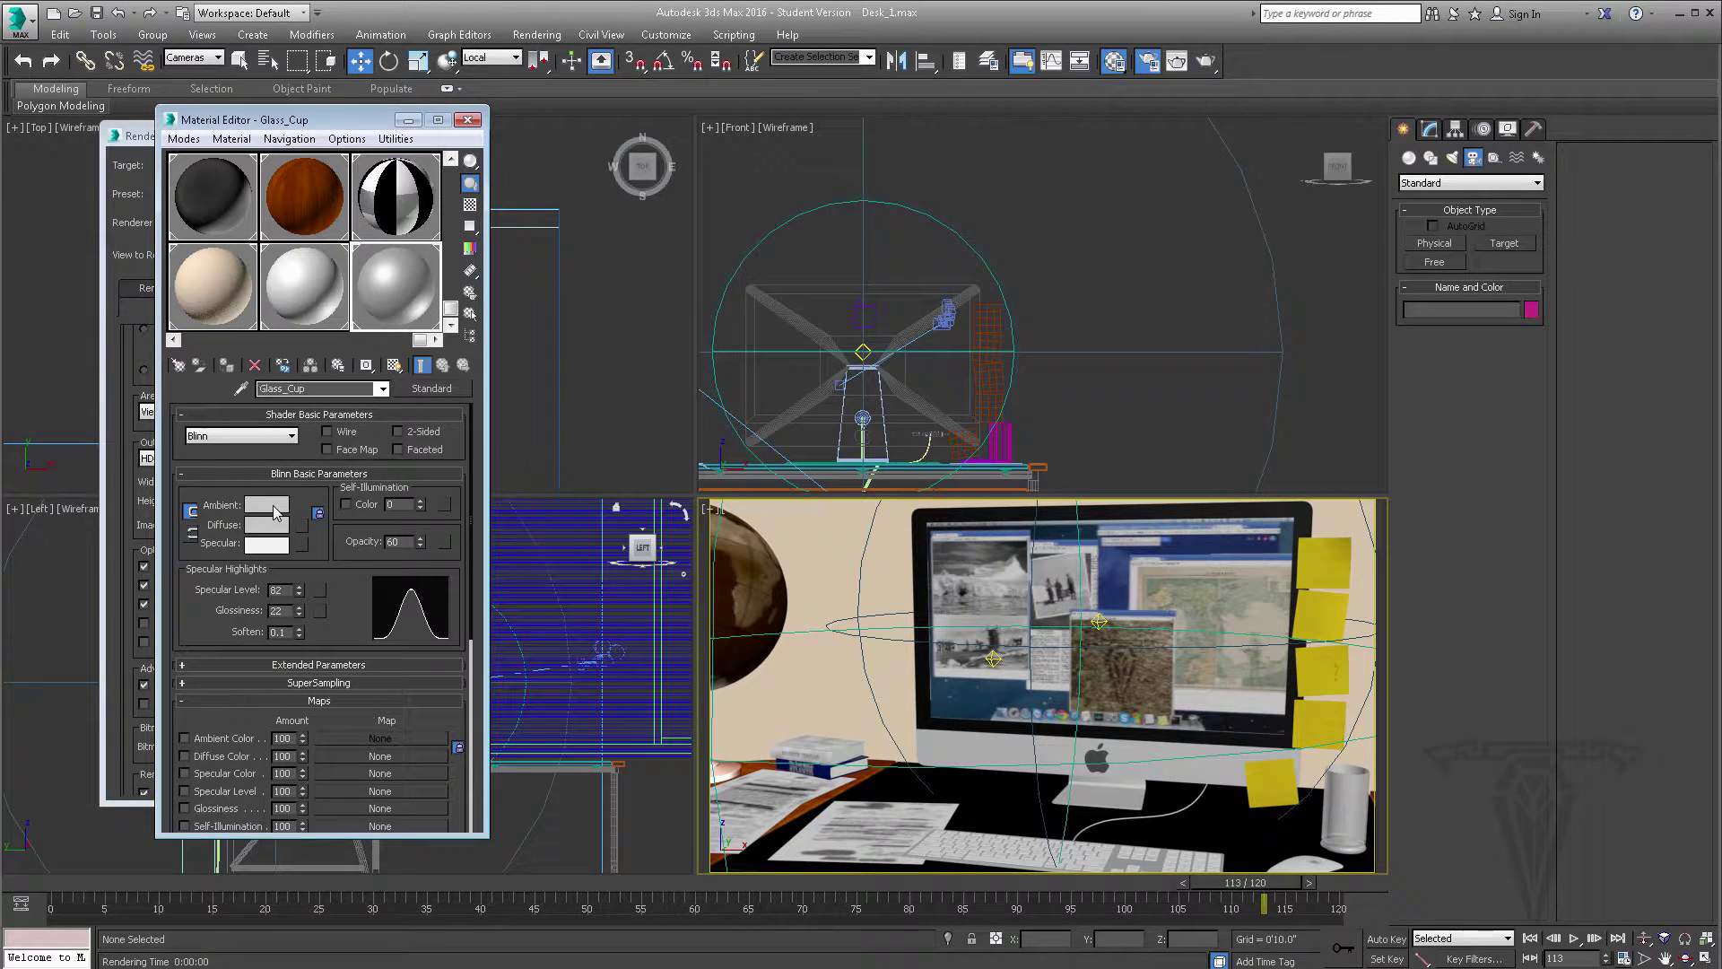
{"action": "left_click", "coordinate": [267, 505]}
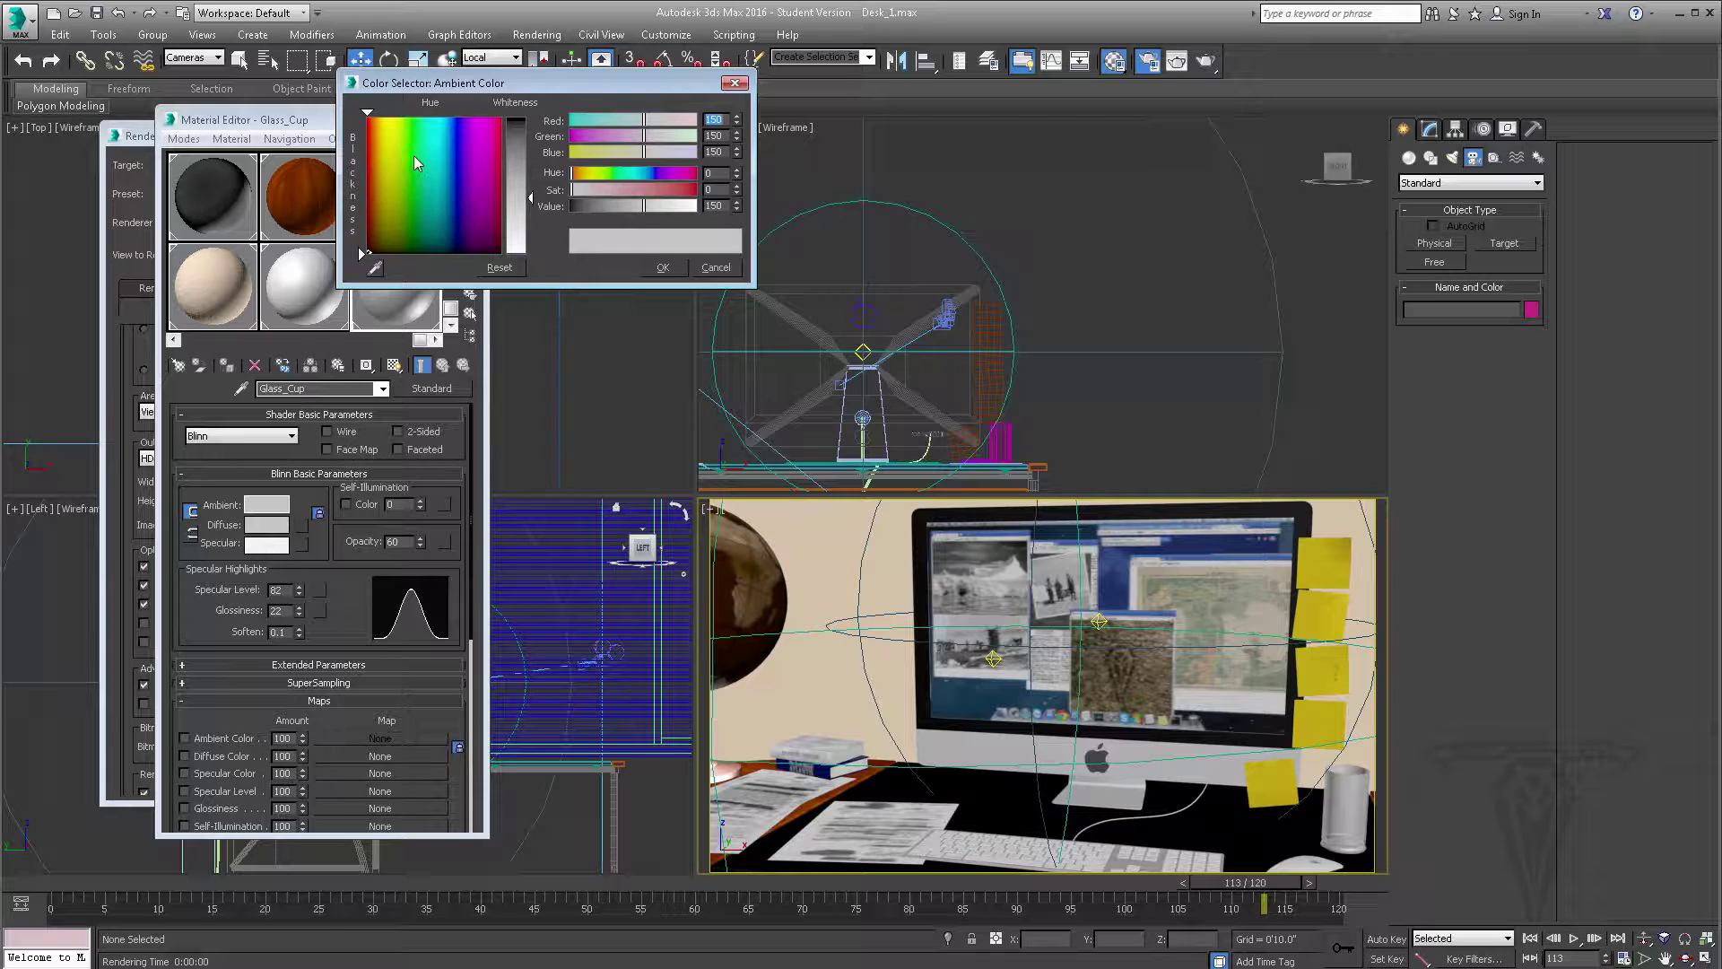
{"action": "left_click", "coordinate": [532, 211]}
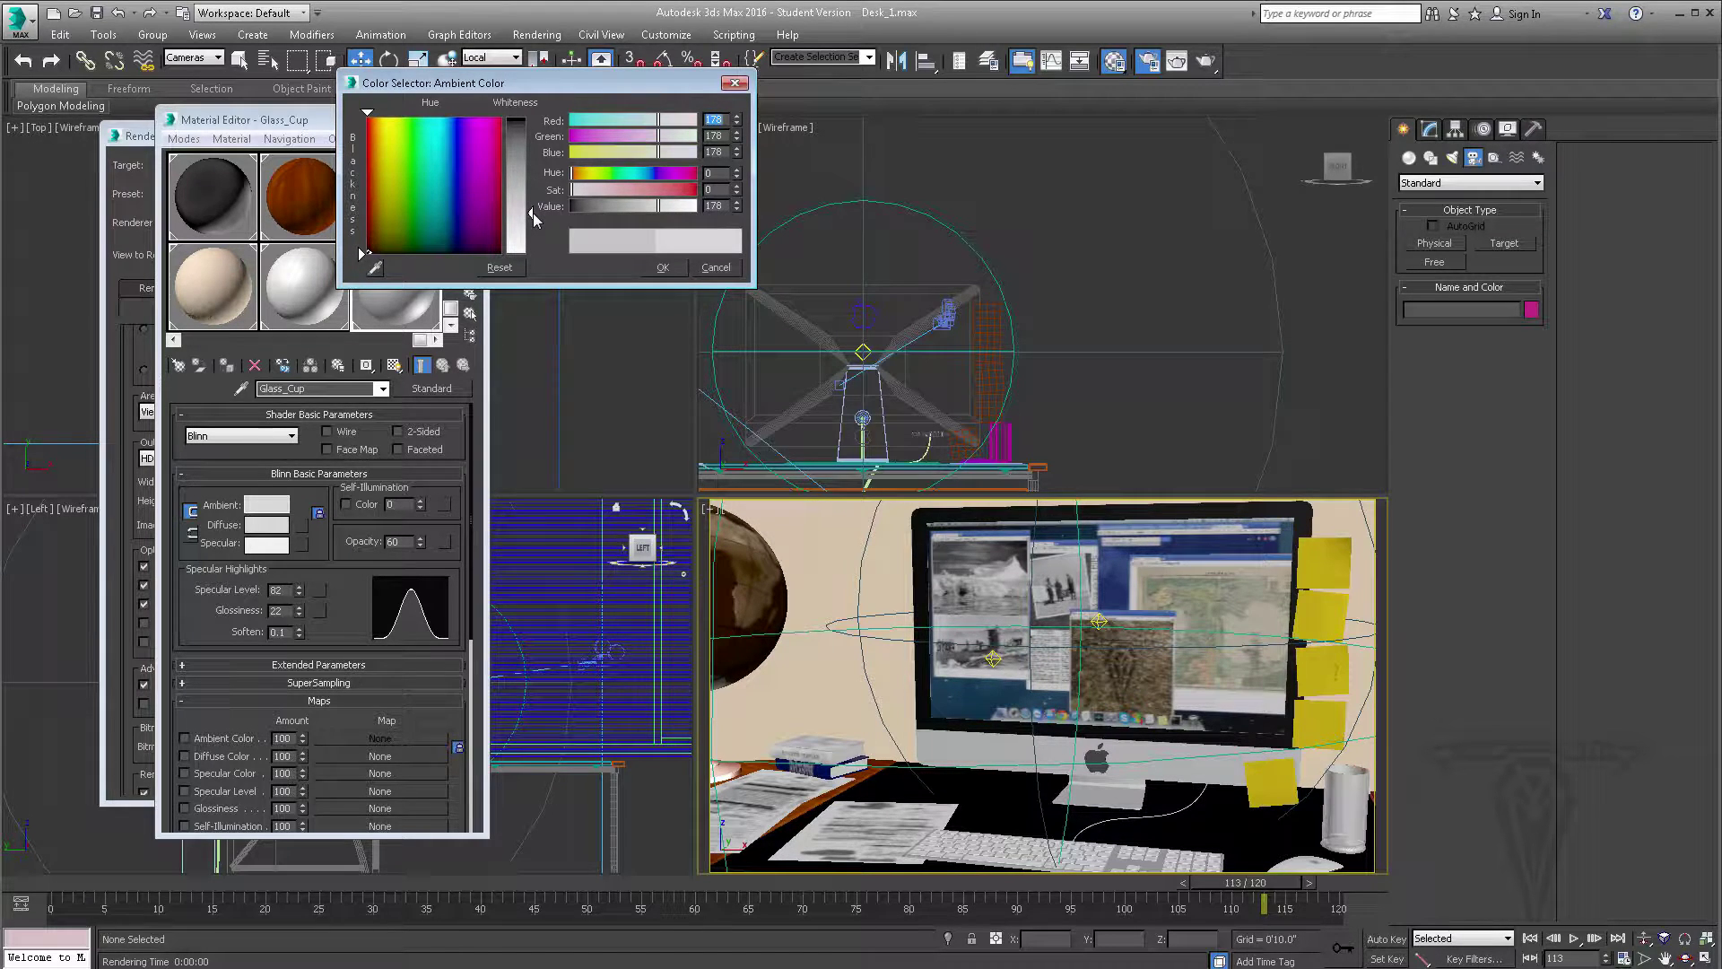
{"action": "left_click_drag", "start_coordinate": [532, 212], "coordinate": [532, 233]}
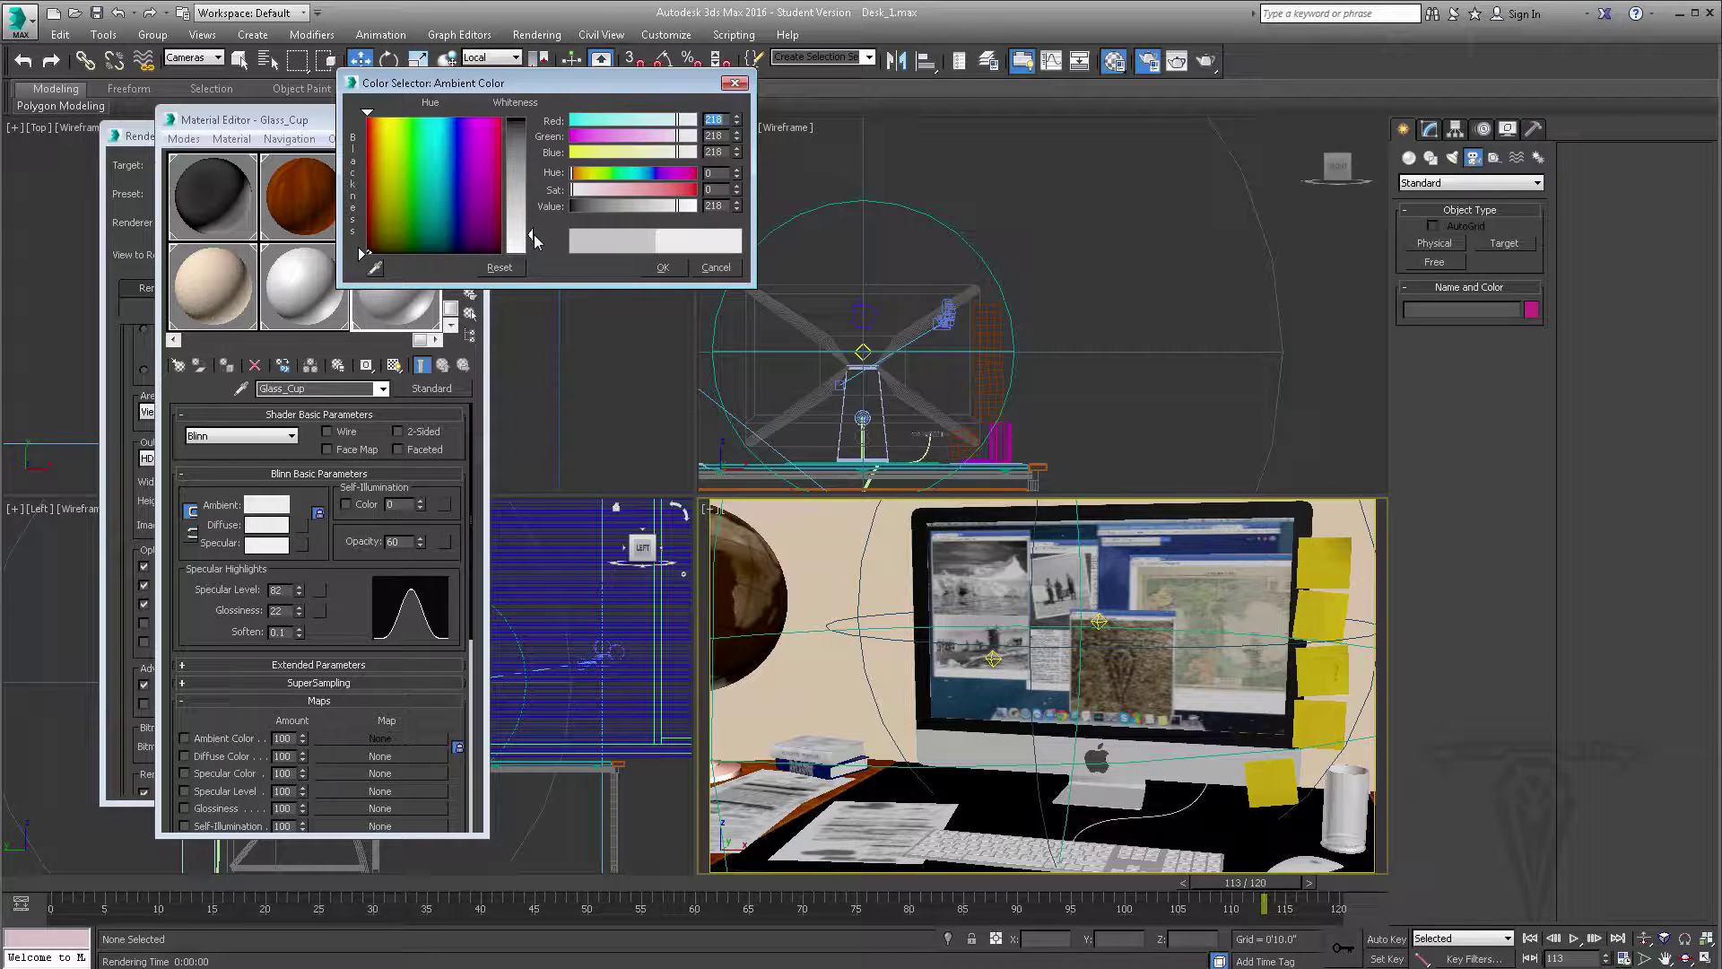
{"action": "left_click", "coordinate": [500, 268]}
{"action": "mouse_move", "coordinate": [389, 126]}
{"action": "left_mouse_down"}
{"action": "mouse_move", "coordinate": [422, 132]}
{"action": "mouse_move", "coordinate": [408, 127]}
{"action": "left_mouse_up"}
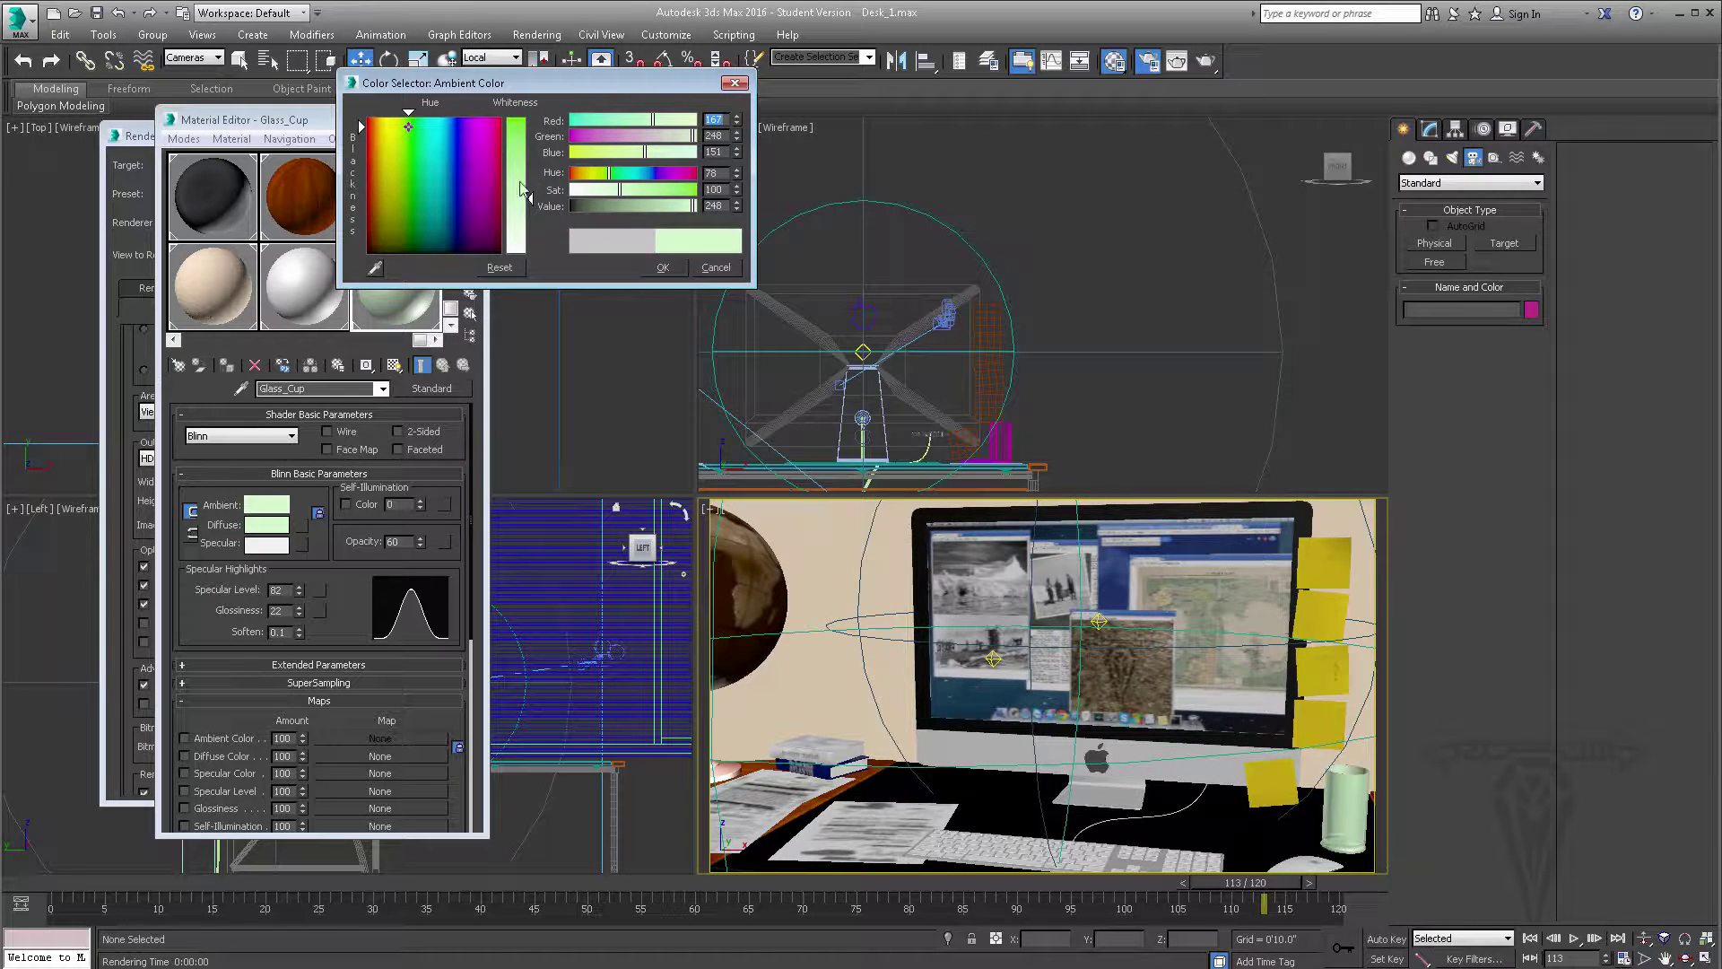
{"action": "left_click_drag", "start_coordinate": [530, 198], "coordinate": [530, 120]}
{"action": "left_click_drag", "start_coordinate": [408, 126], "coordinate": [406, 224]}
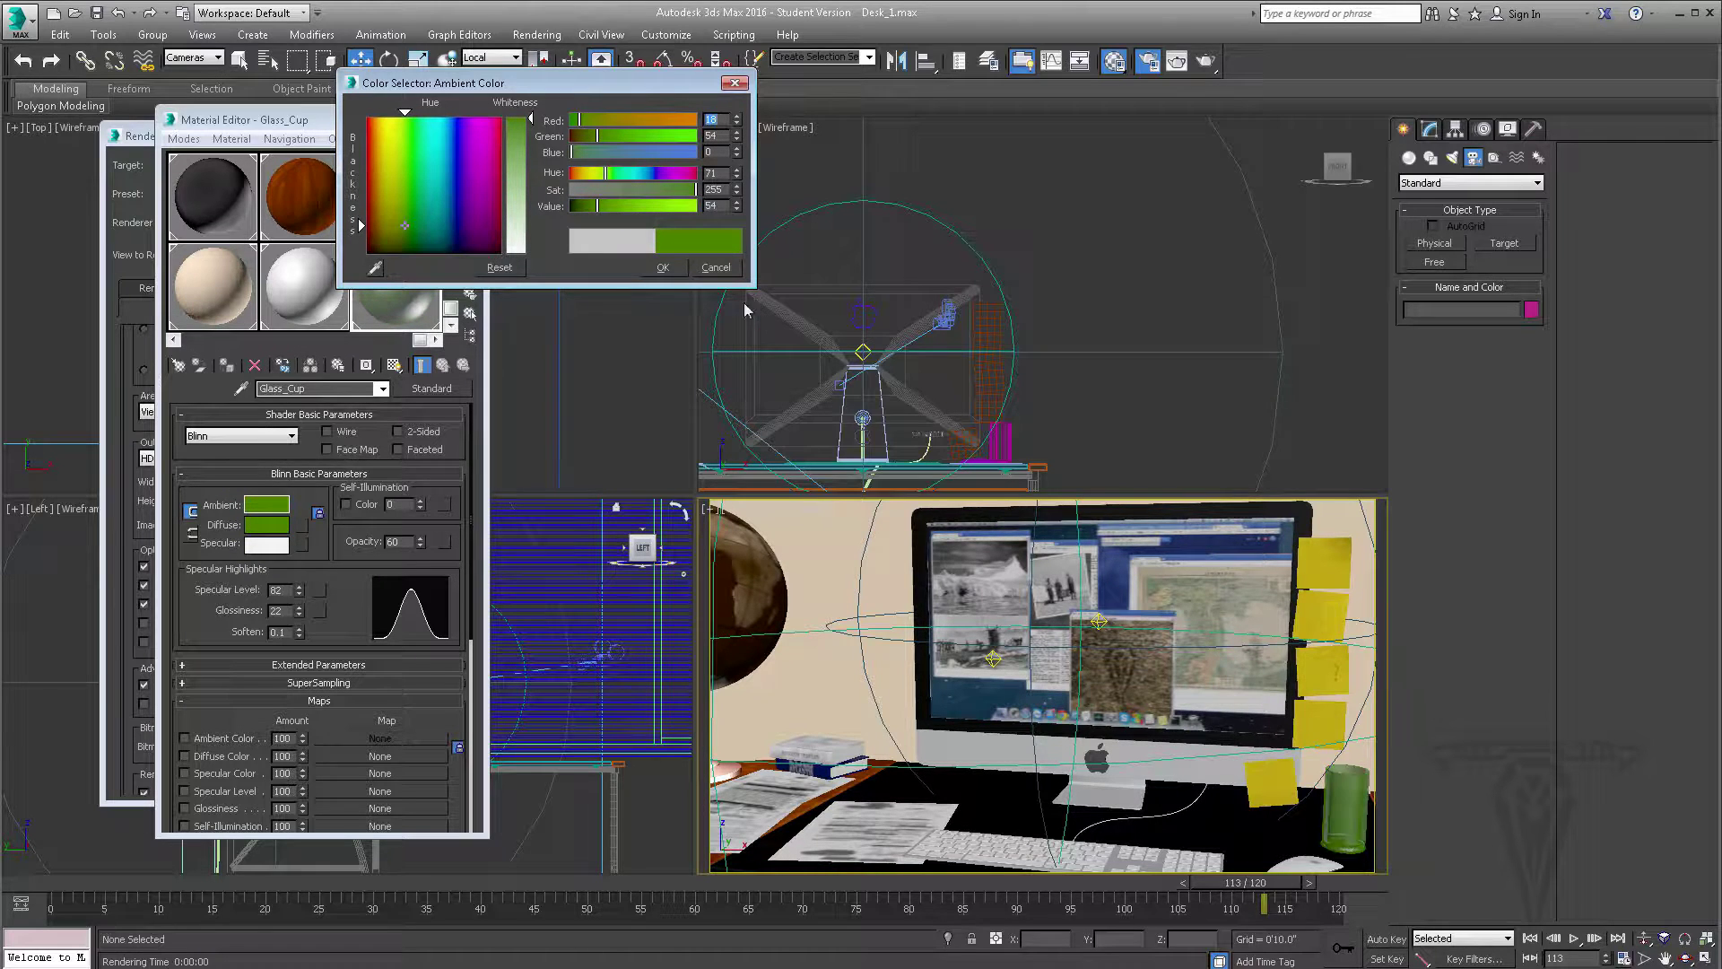
{"action": "left_click", "coordinate": [663, 267]}
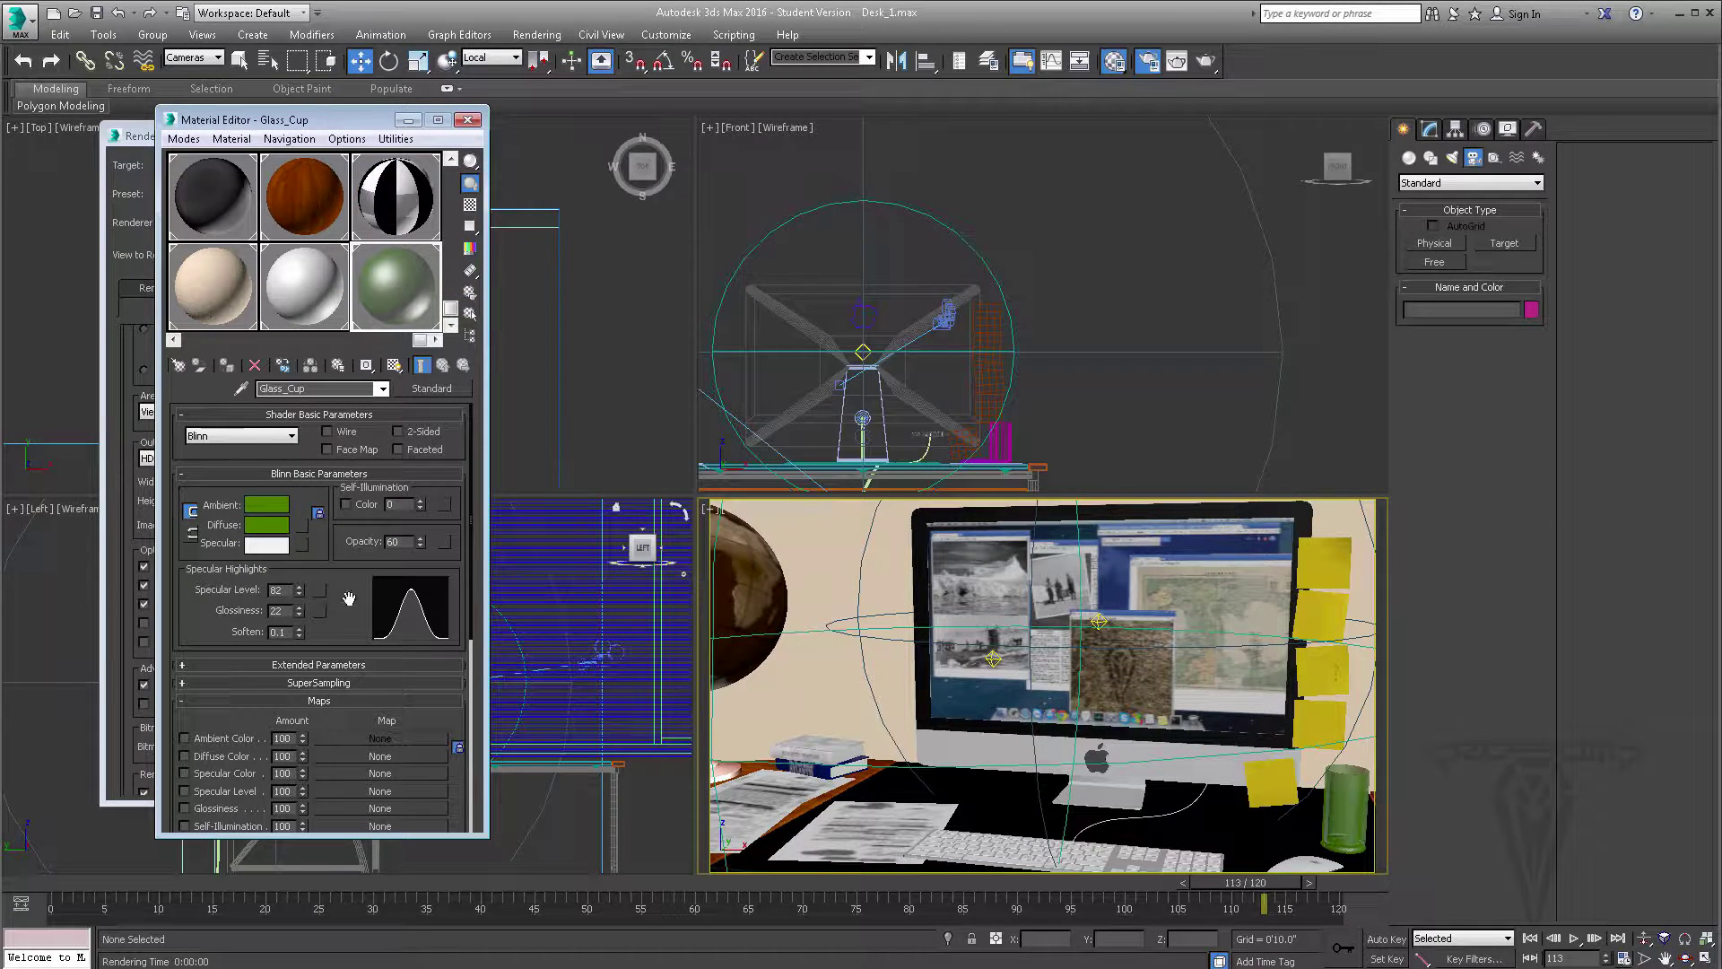
Step: Set the Glass_Cup material's specular level to 36, glossiness to 3 and opacity to 100
{"action": "left_click_drag", "start_coordinate": [299, 593], "coordinate": [354, 569]}
{"action": "left_click_drag", "start_coordinate": [421, 495], "coordinate": [418, 388]}
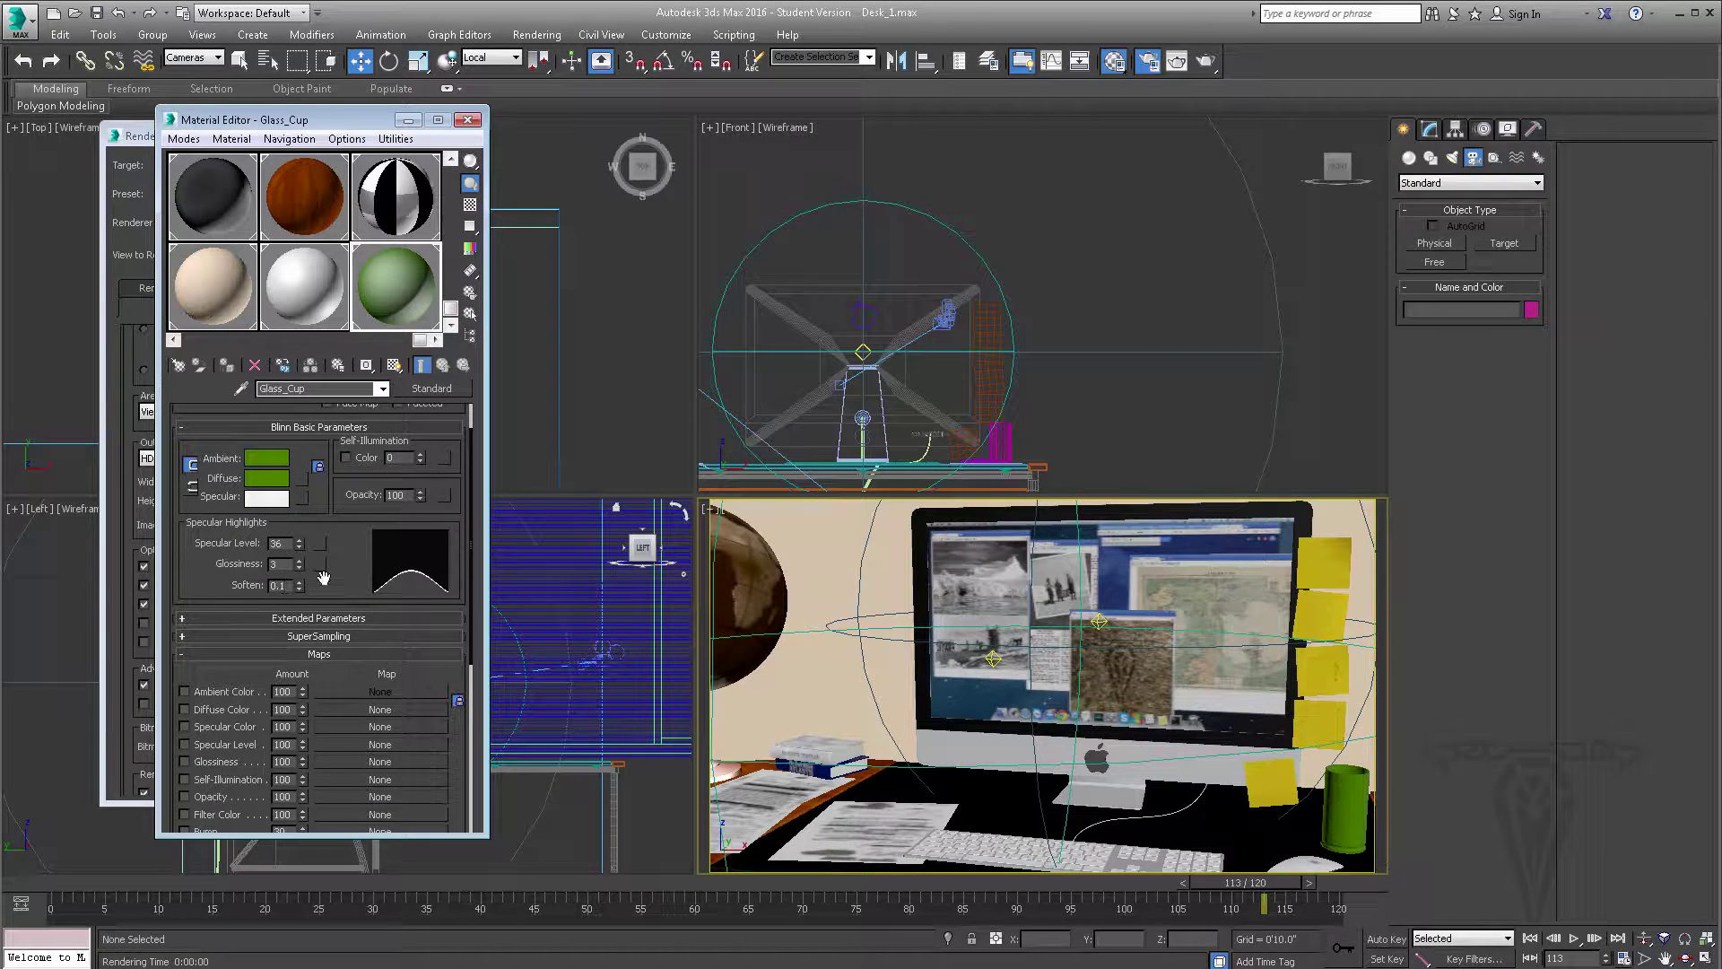
Step: Darken the Glass_Cup material's ambient and diffuse colour to hue 64, saturation 255, value 12, and close the Material Editor
{"action": "left_click_drag", "start_coordinate": [323, 576], "coordinate": [355, 634]}
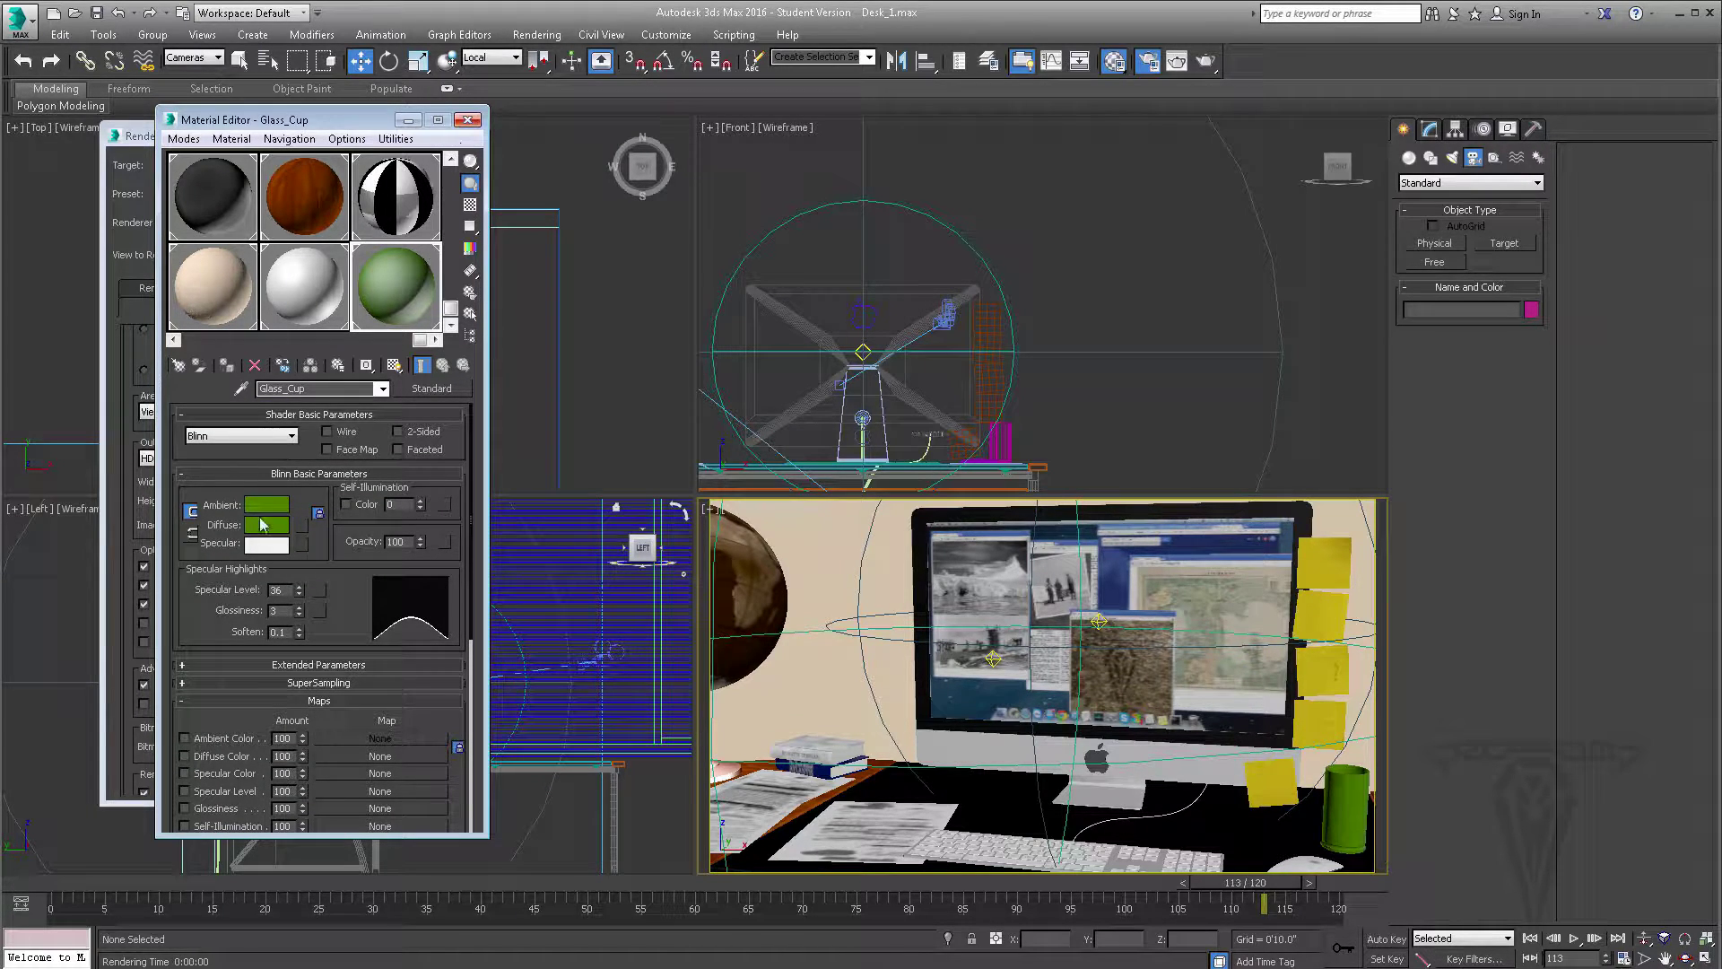
{"action": "left_click", "coordinate": [272, 505]}
{"action": "left_click_drag", "start_coordinate": [417, 223], "coordinate": [401, 248]}
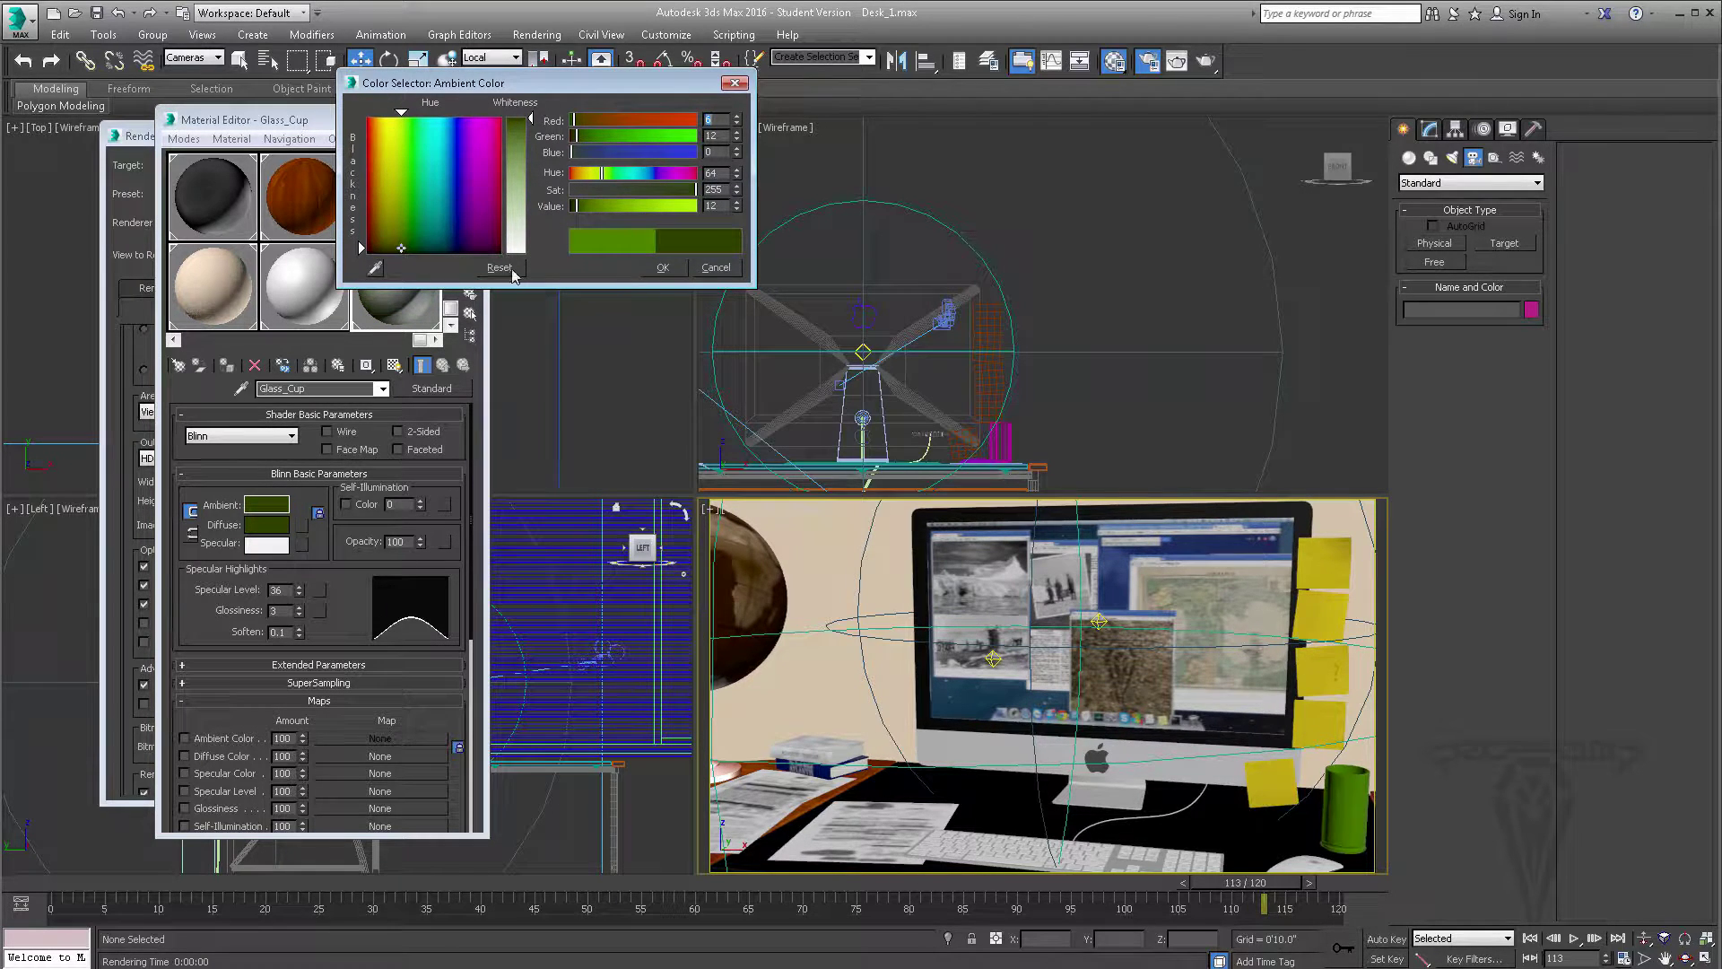
{"action": "left_click", "coordinate": [662, 267]}
{"action": "left_click", "coordinate": [468, 120]}
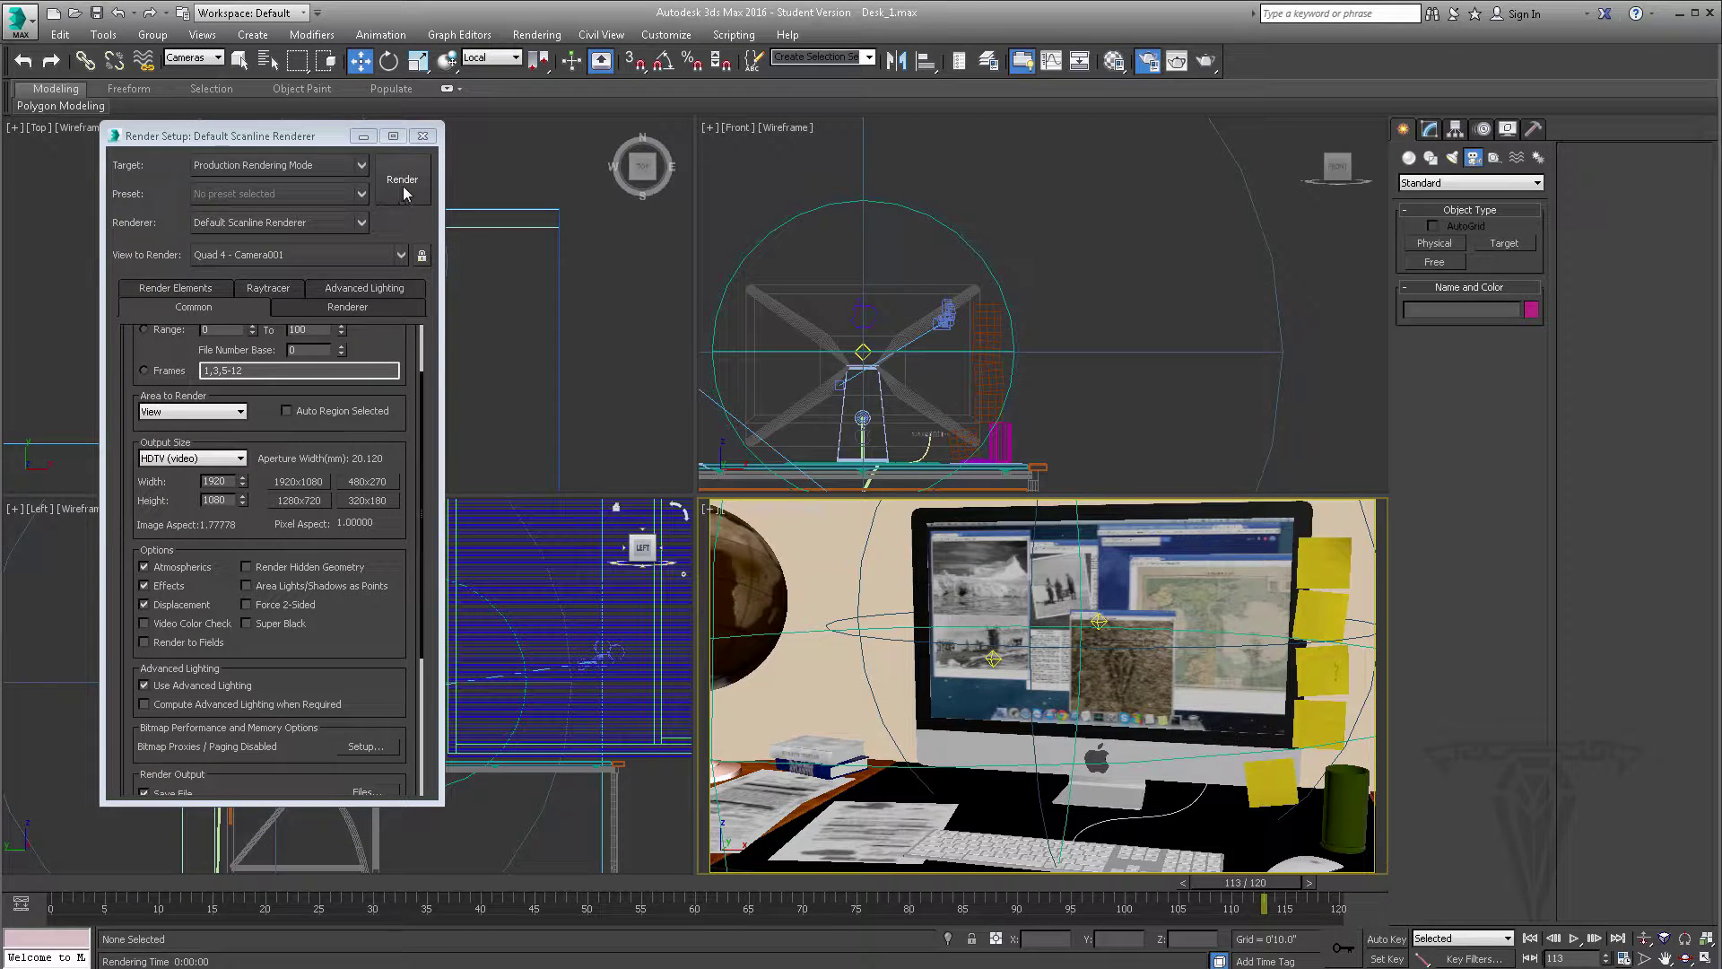
Step: Save the desk scene and start rendering the active time segment from Camera001 at 1920 x 1080
{"action": "scroll", "coordinate": [317, 490], "scroll_direction": "down", "scroll_amount": 5}
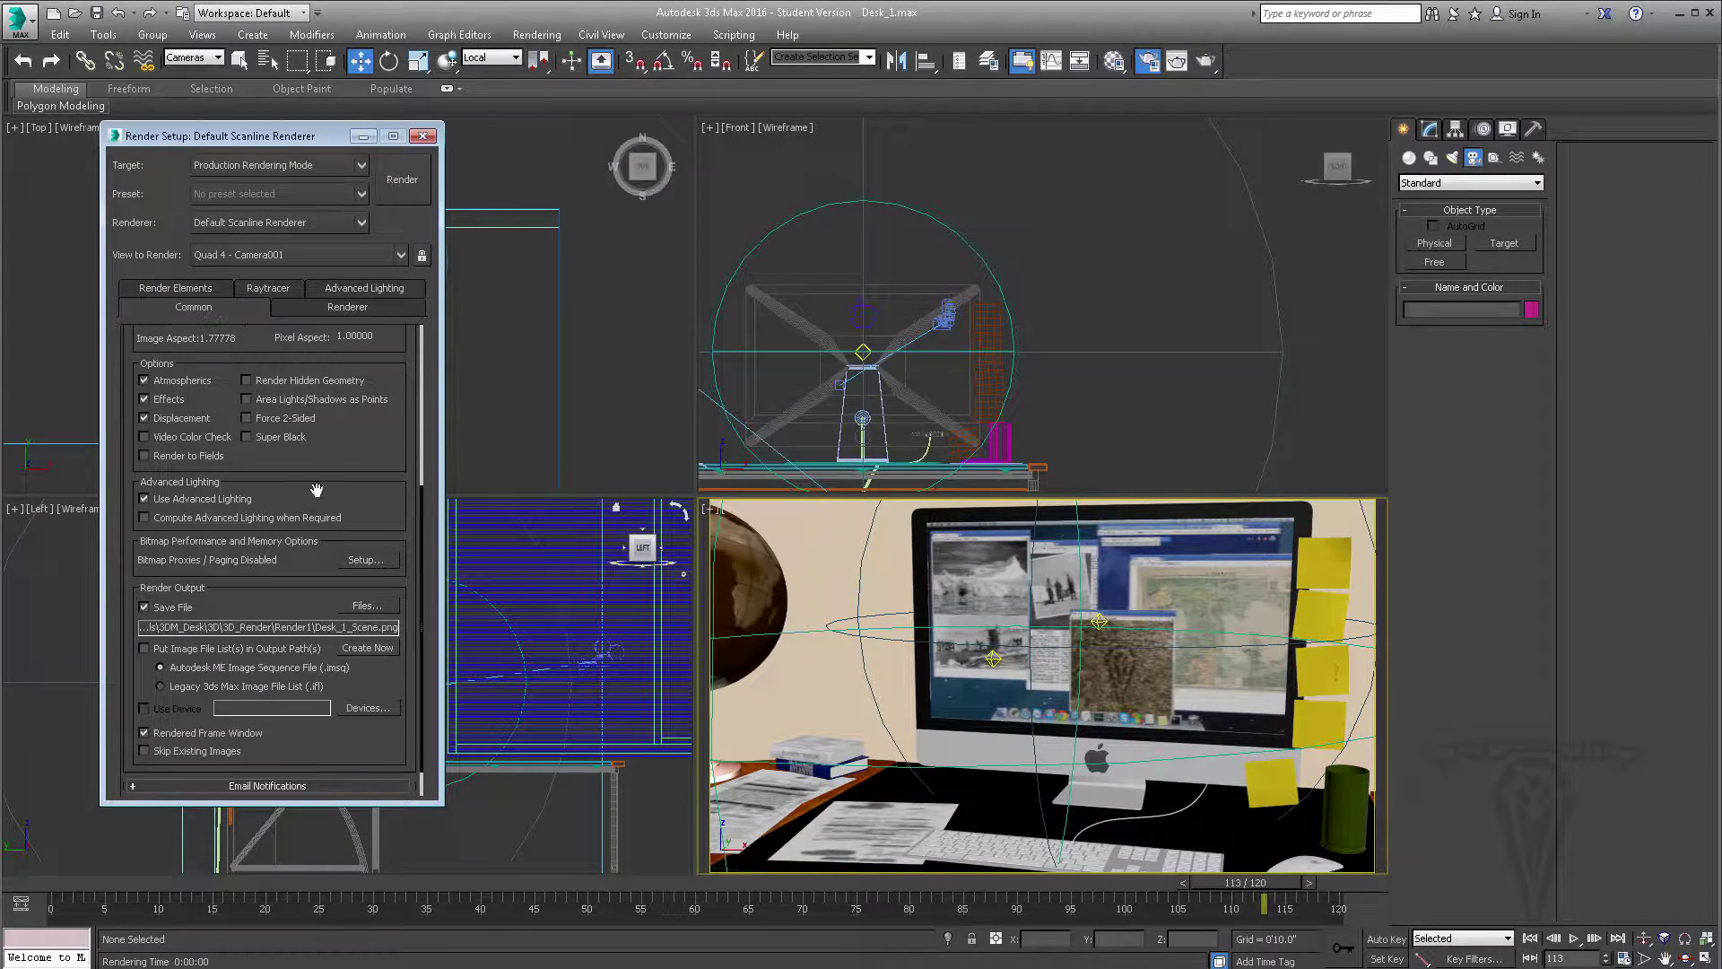
{"action": "scroll", "coordinate": [392, 420], "scroll_direction": "up", "scroll_amount": 6}
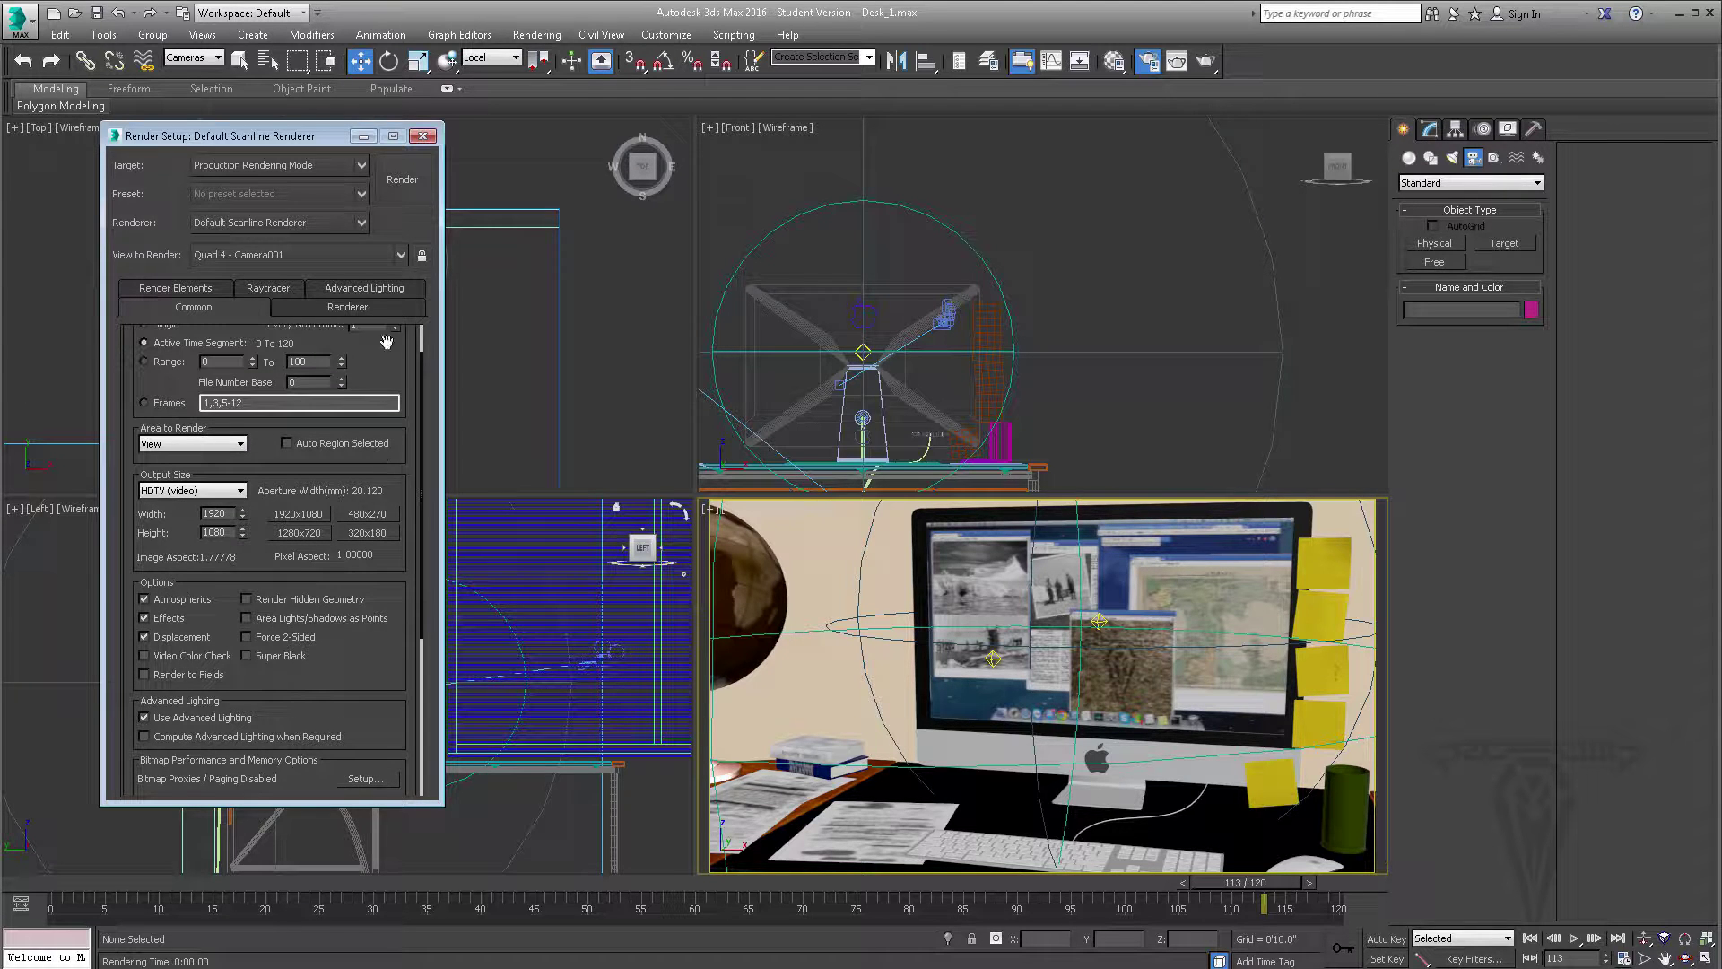
{"action": "left_click", "coordinate": [98, 13]}
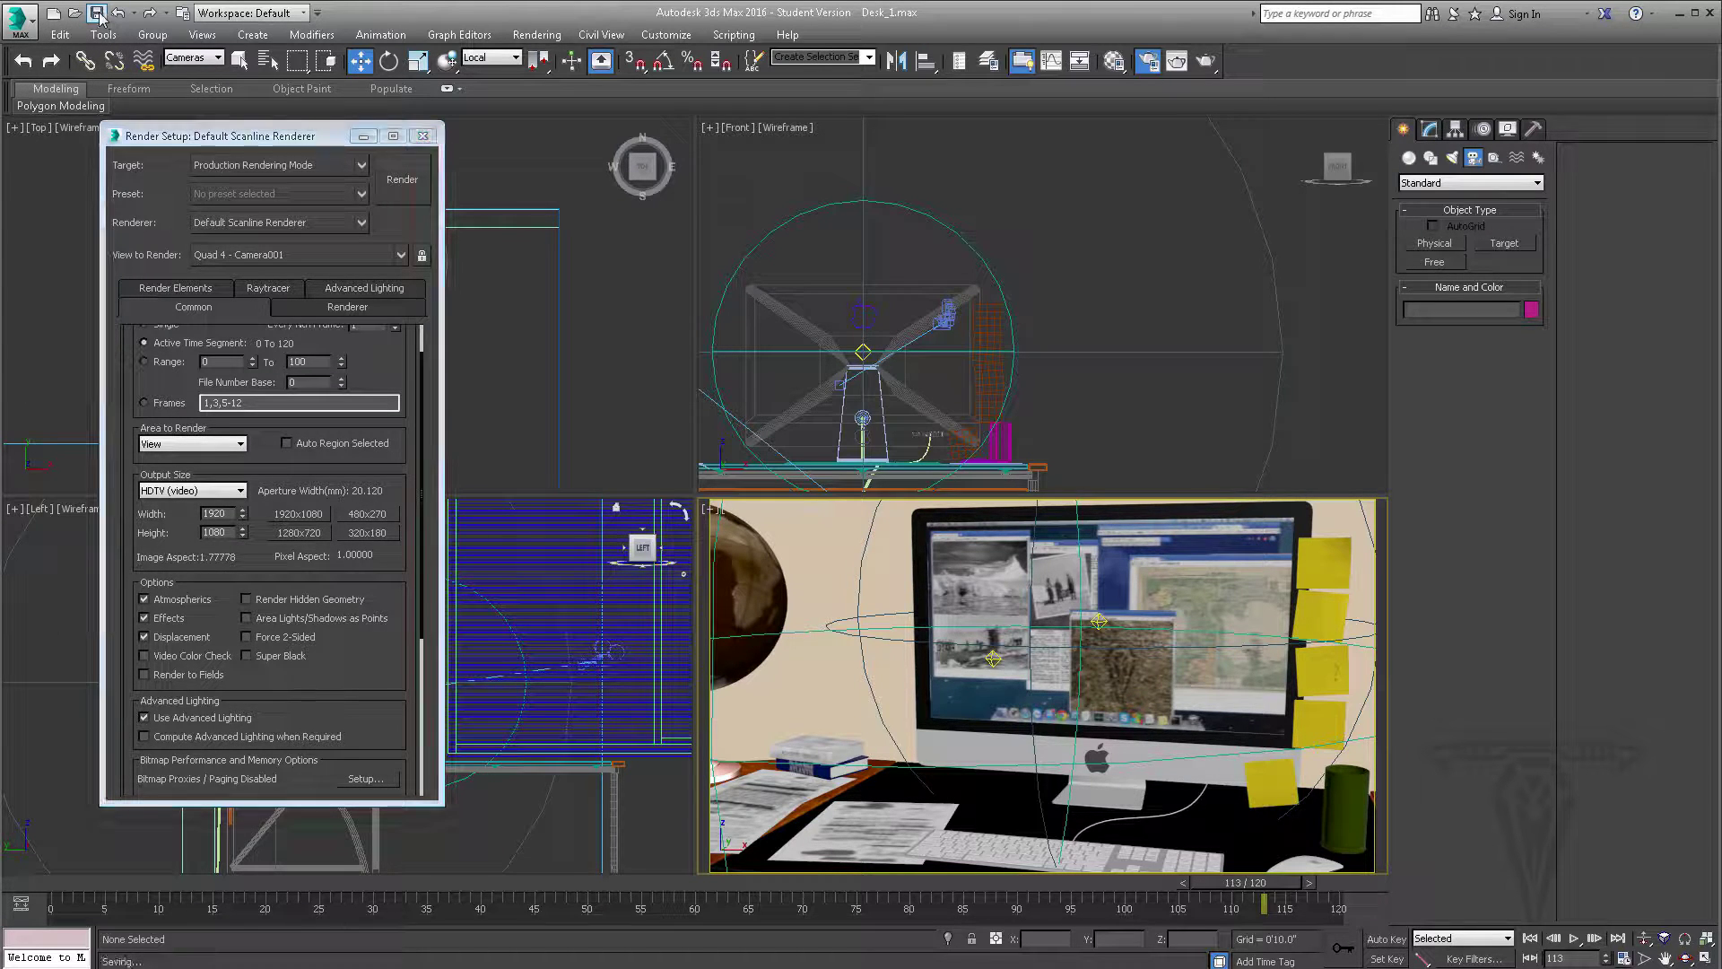
{"action": "left_click", "coordinate": [402, 180]}
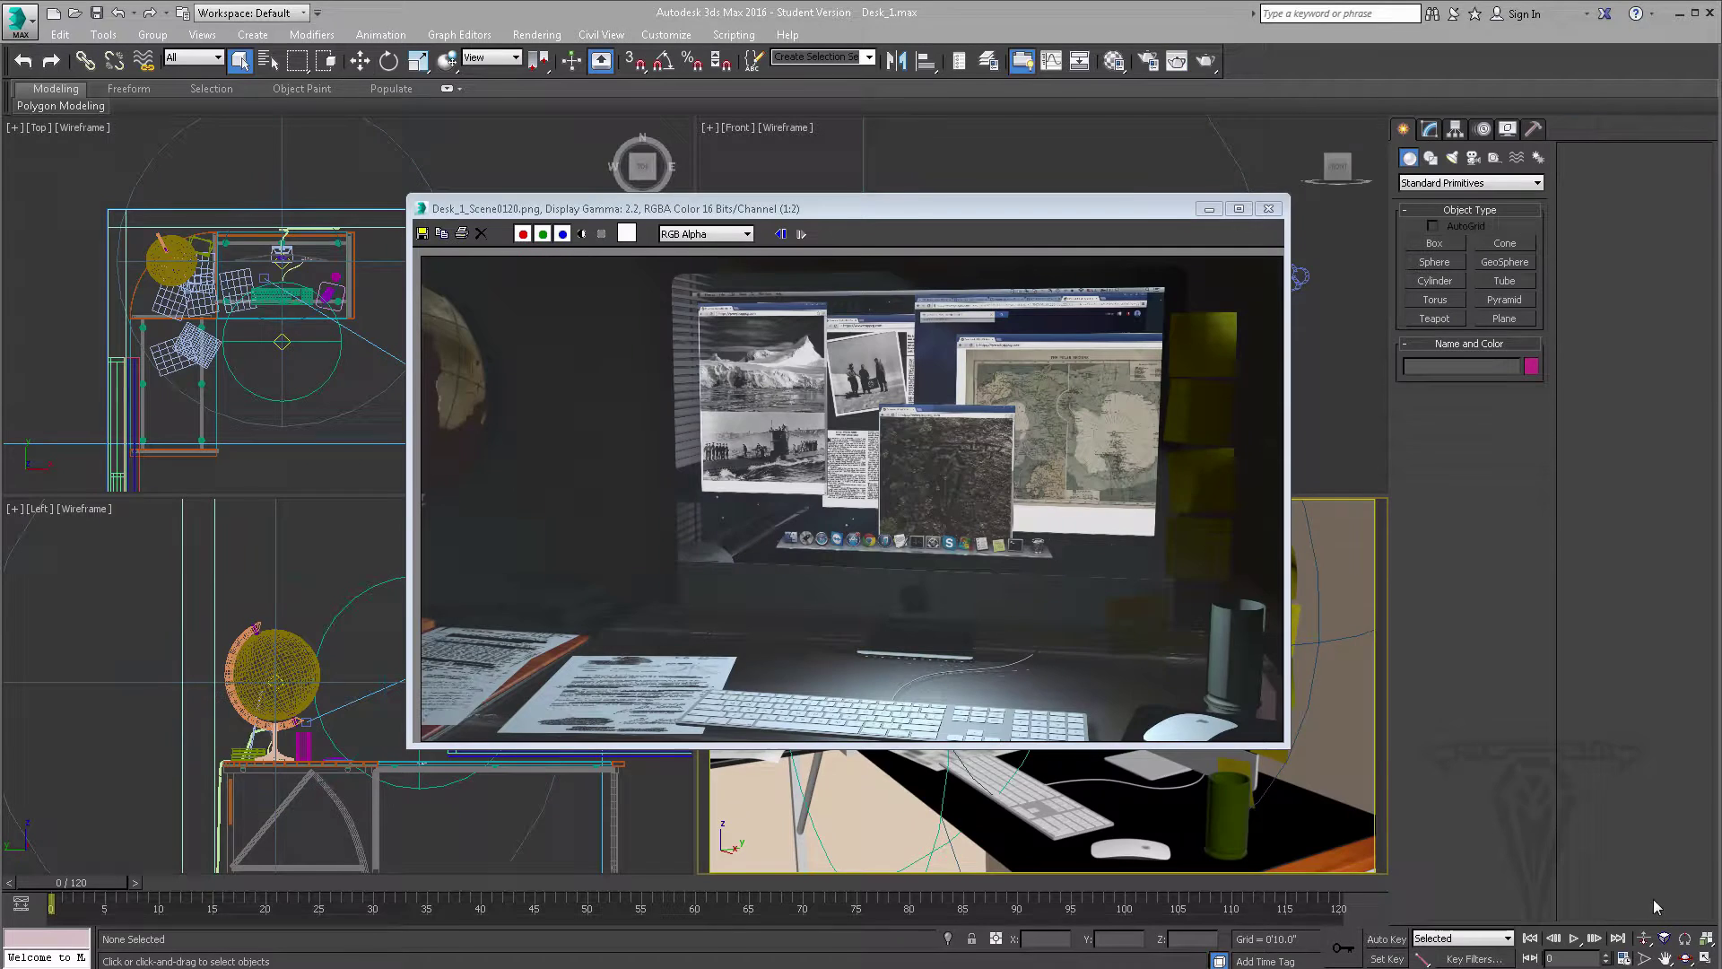
Step: Minimize 3ds Max and examine the rendered PNG frames in the Render1 folder from first to last
{"action": "left_click", "coordinate": [1679, 13]}
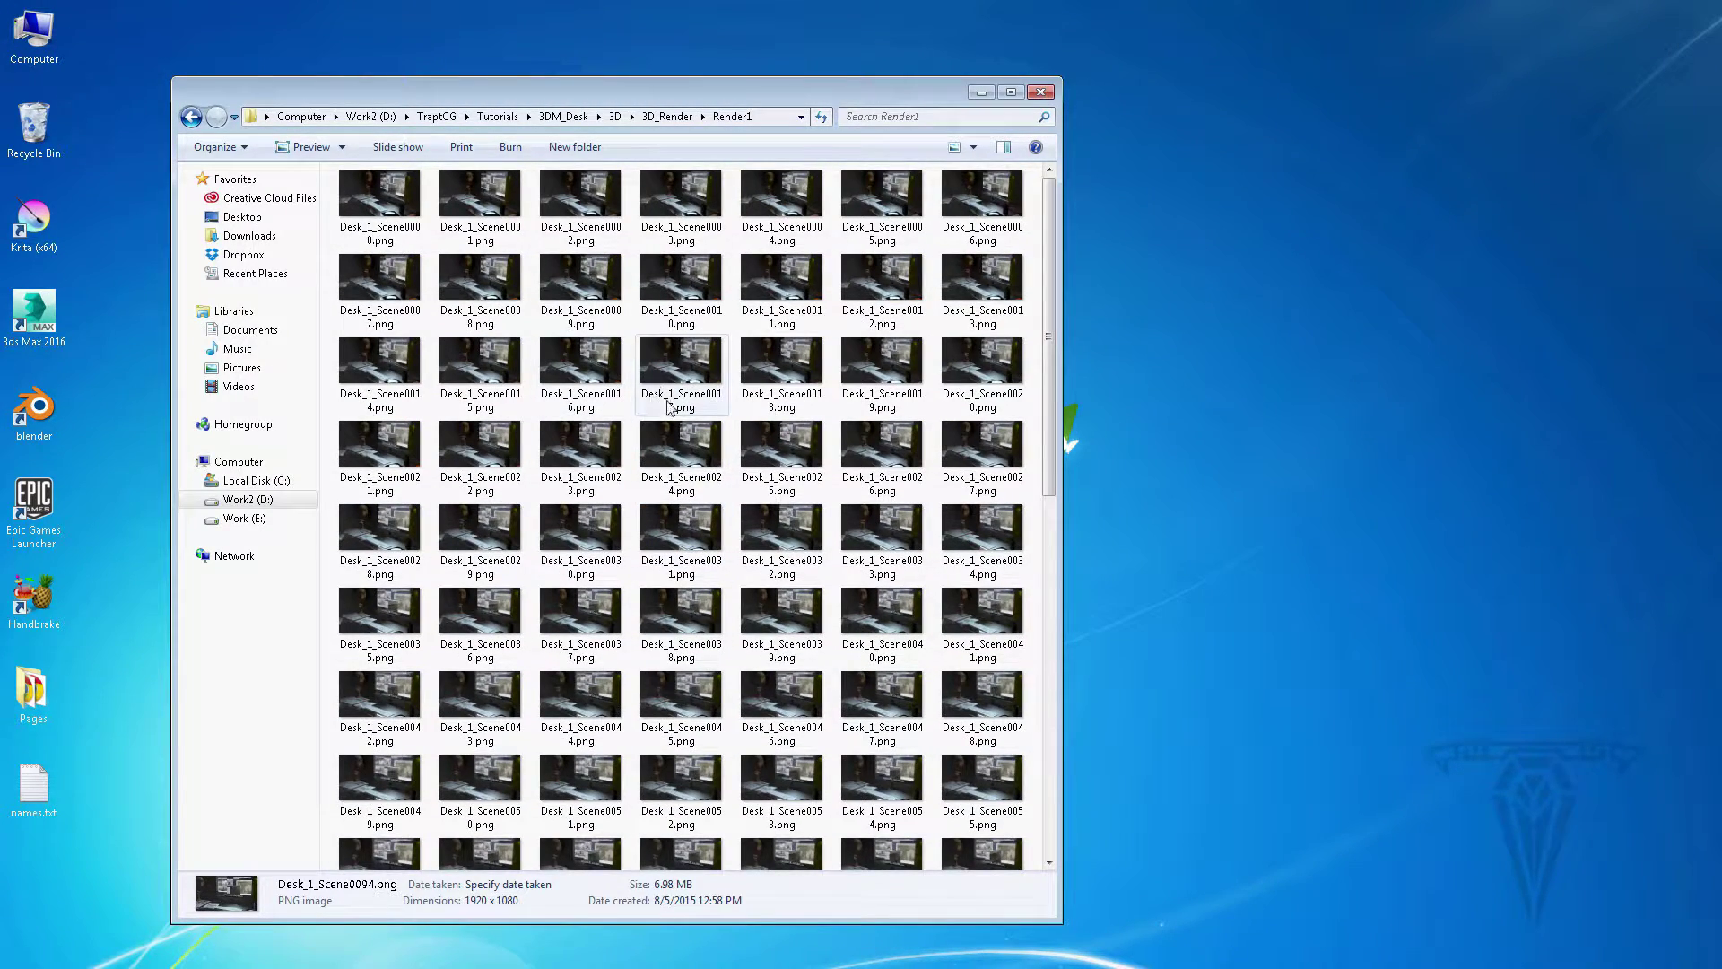
{"action": "scroll", "coordinate": [686, 484], "scroll_direction": "down", "scroll_amount": 5}
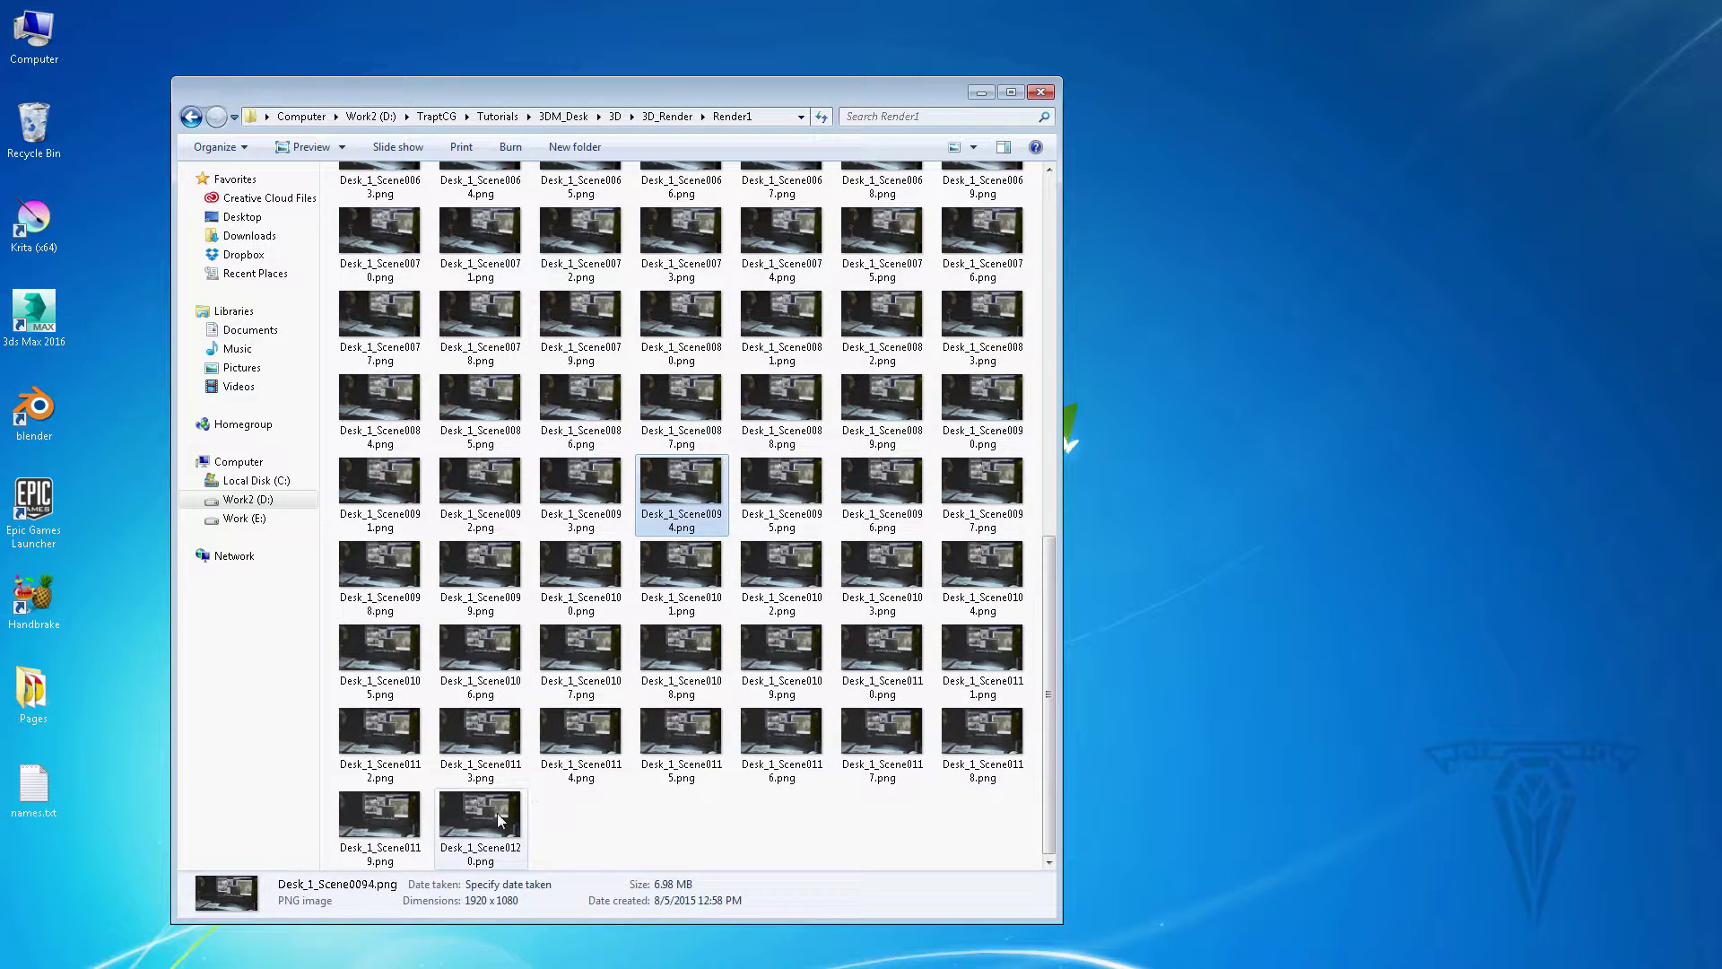
{"action": "scroll", "coordinate": [502, 811], "scroll_direction": "up", "scroll_amount": 5}
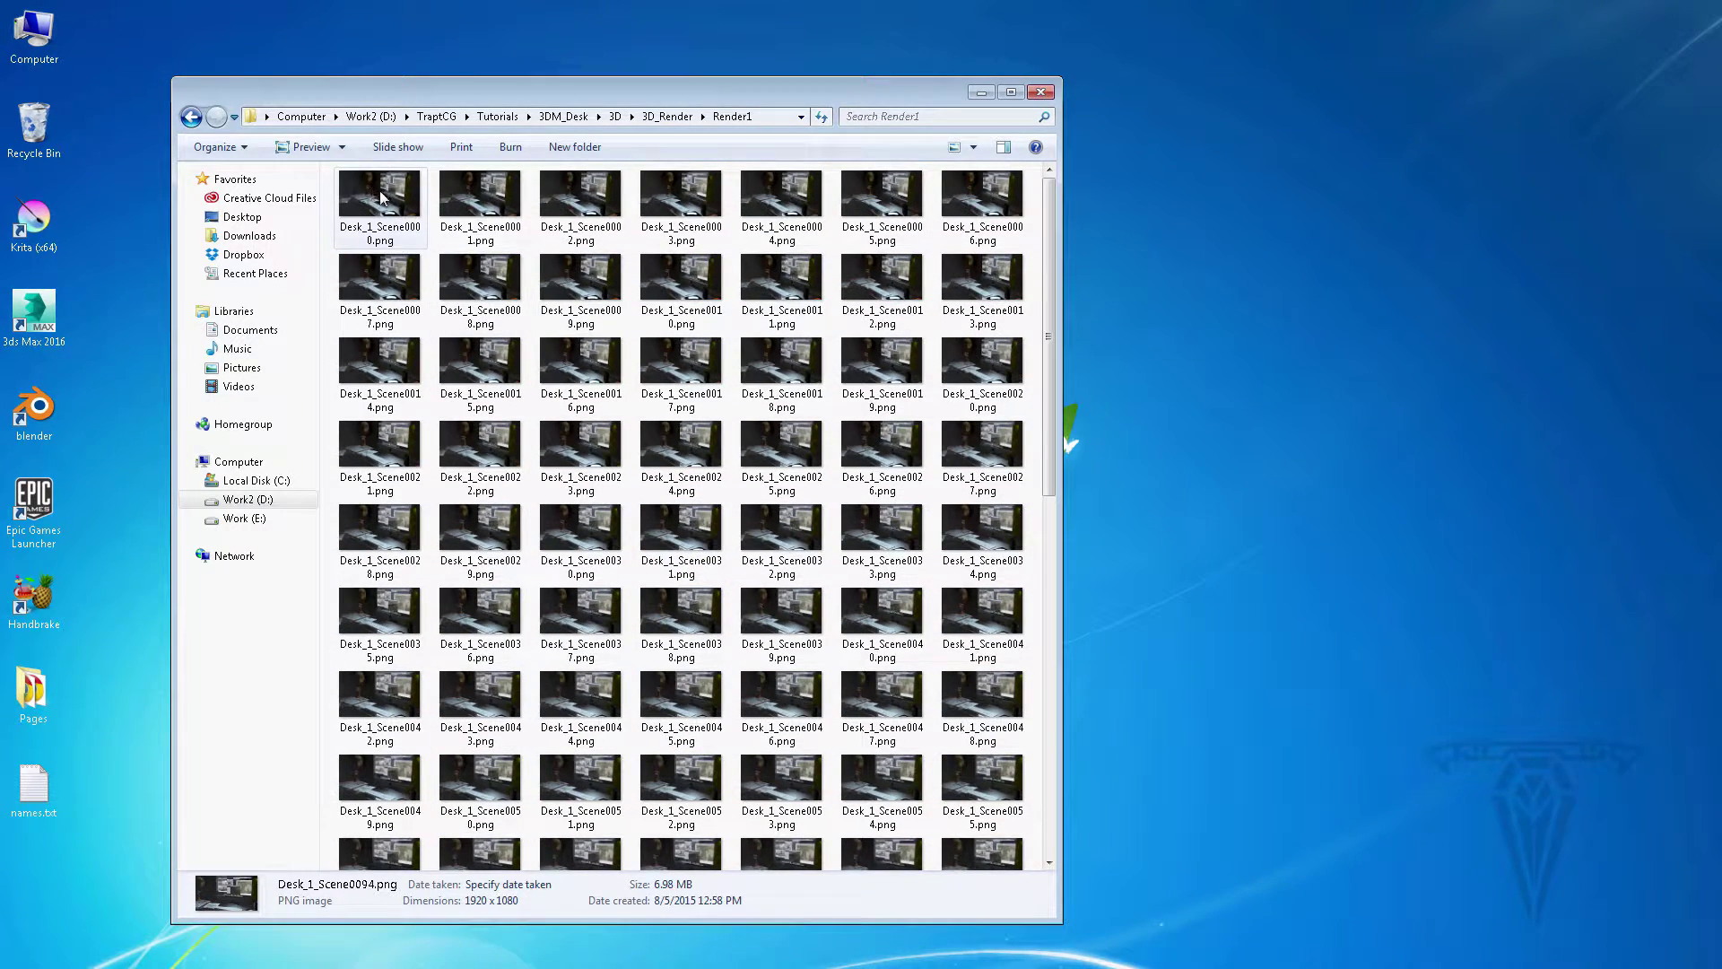
{"action": "scroll", "coordinate": [493, 324], "scroll_direction": "down", "scroll_amount": 5}
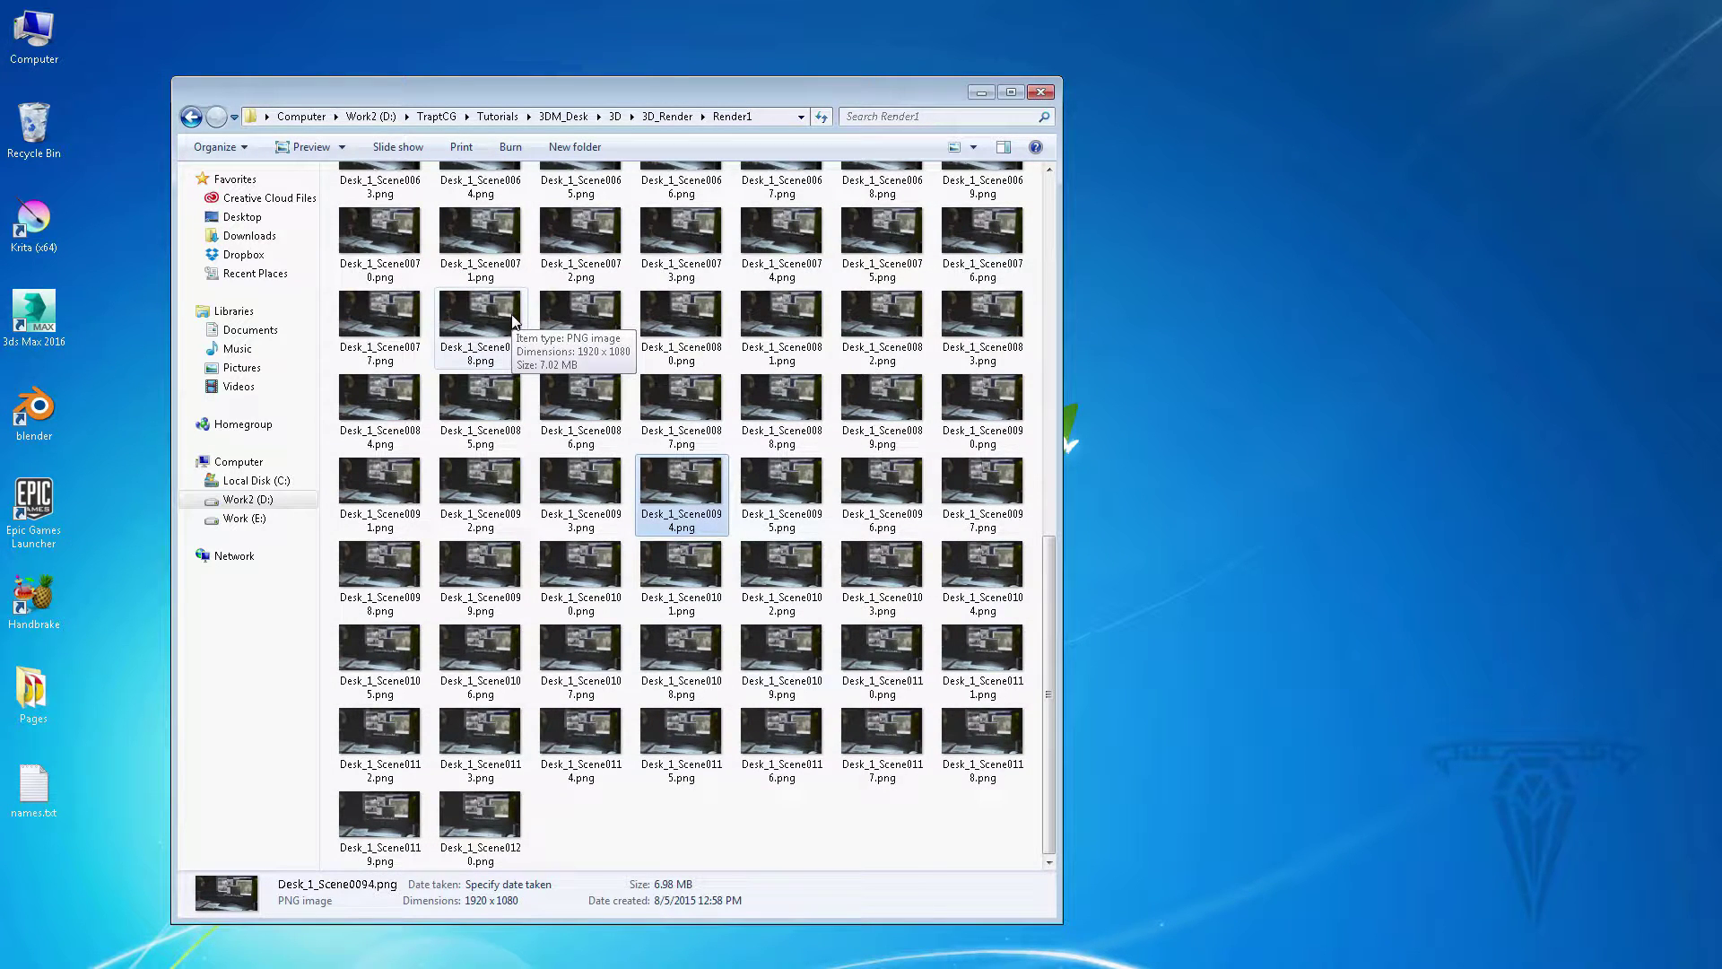
{"action": "scroll", "coordinate": [516, 337], "scroll_direction": "up", "scroll_amount": 5}
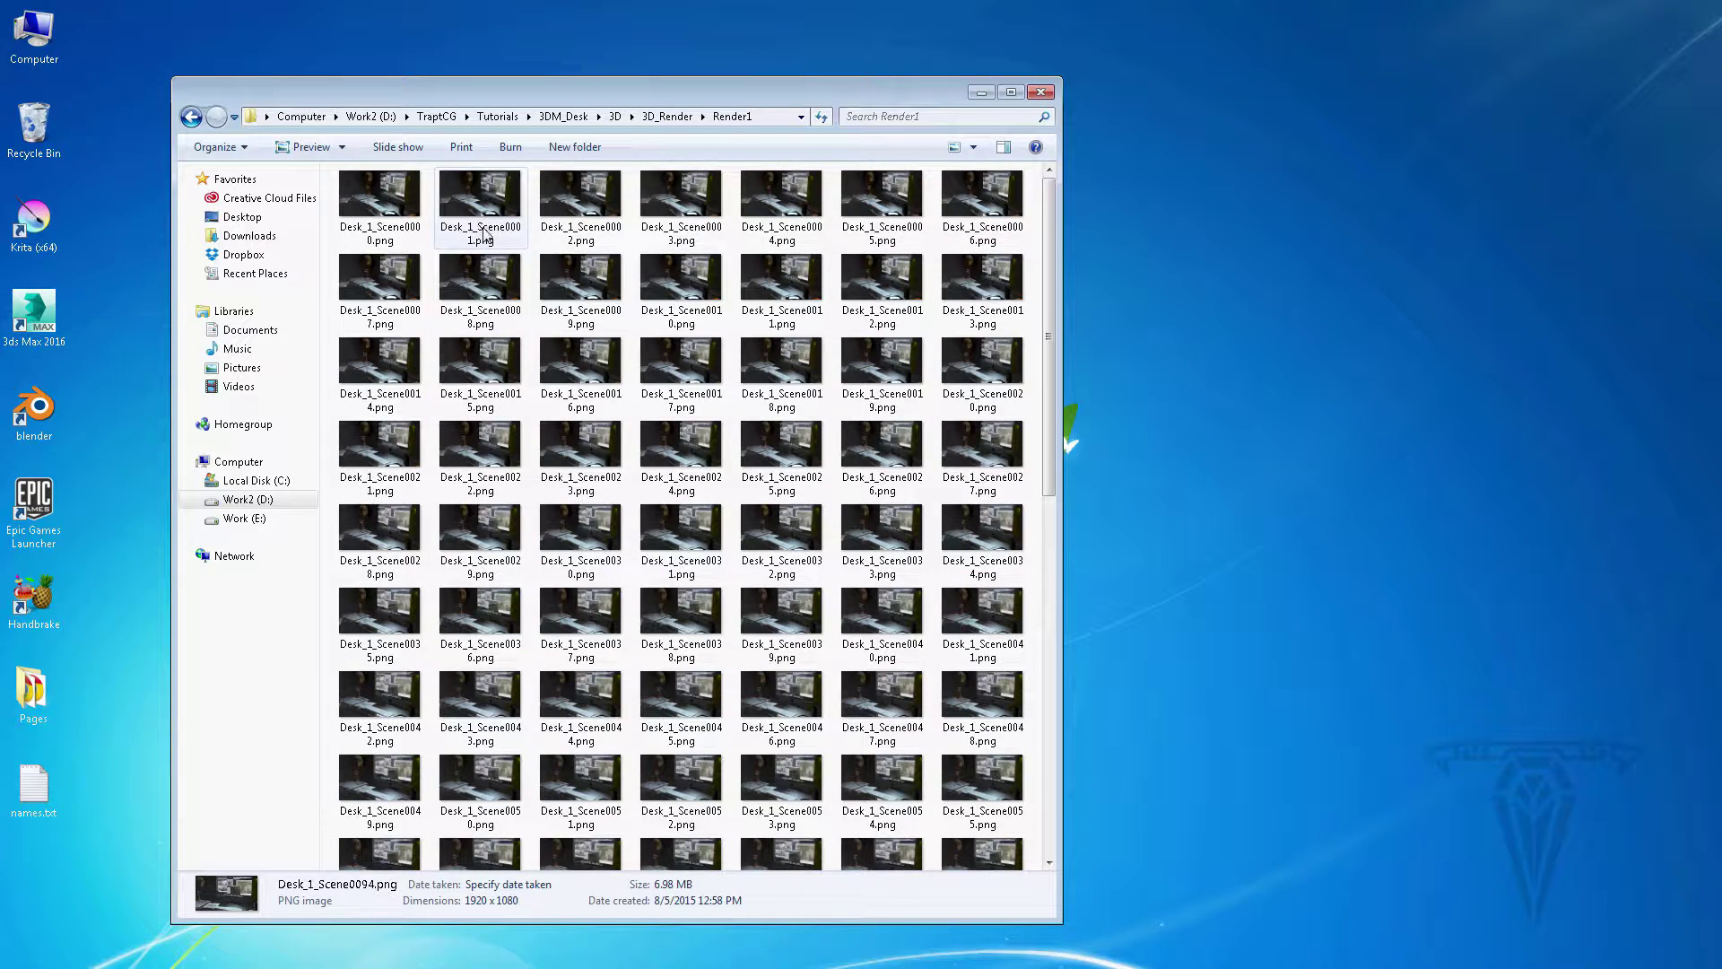
{"action": "scroll", "coordinate": [503, 269], "scroll_direction": "down", "scroll_amount": 5}
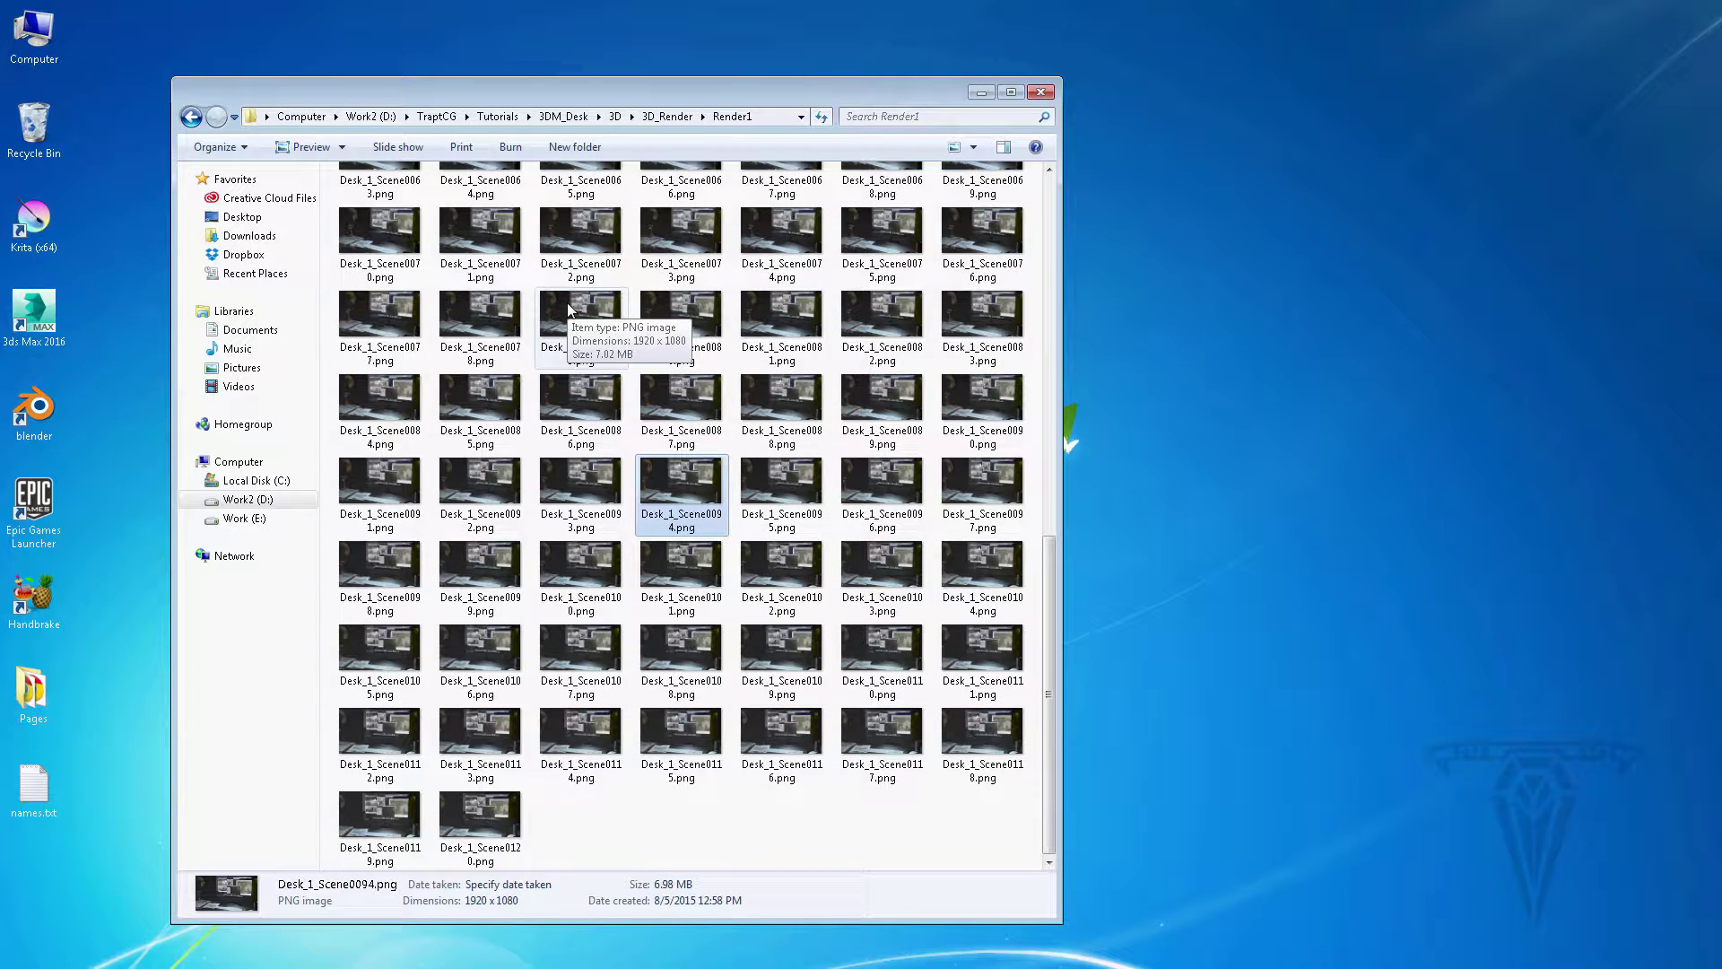
{"action": "scroll", "coordinate": [567, 310], "scroll_direction": "up", "scroll_amount": 5}
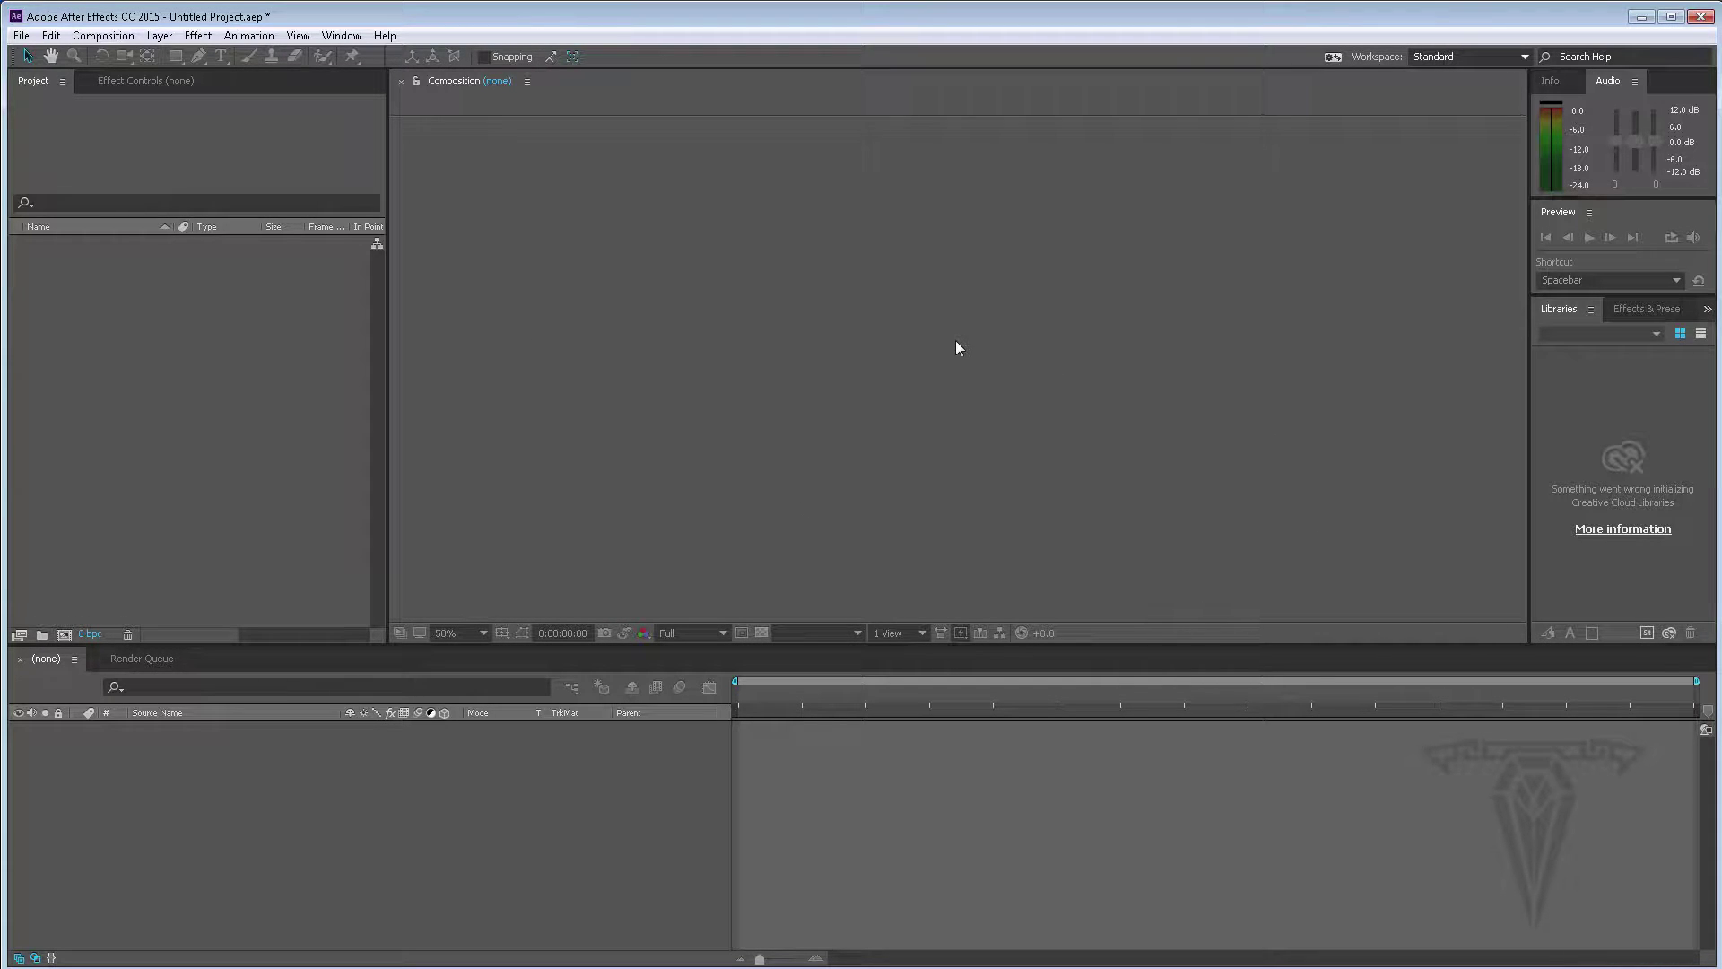
Step: In After Effects, import Desk_1_Scene0000.png from Render1 as a PNG sequence and create a composition from that footage
{"action": "right_click", "coordinate": [121, 310]}
{"action": "mouse_move", "coordinate": [193, 401]}
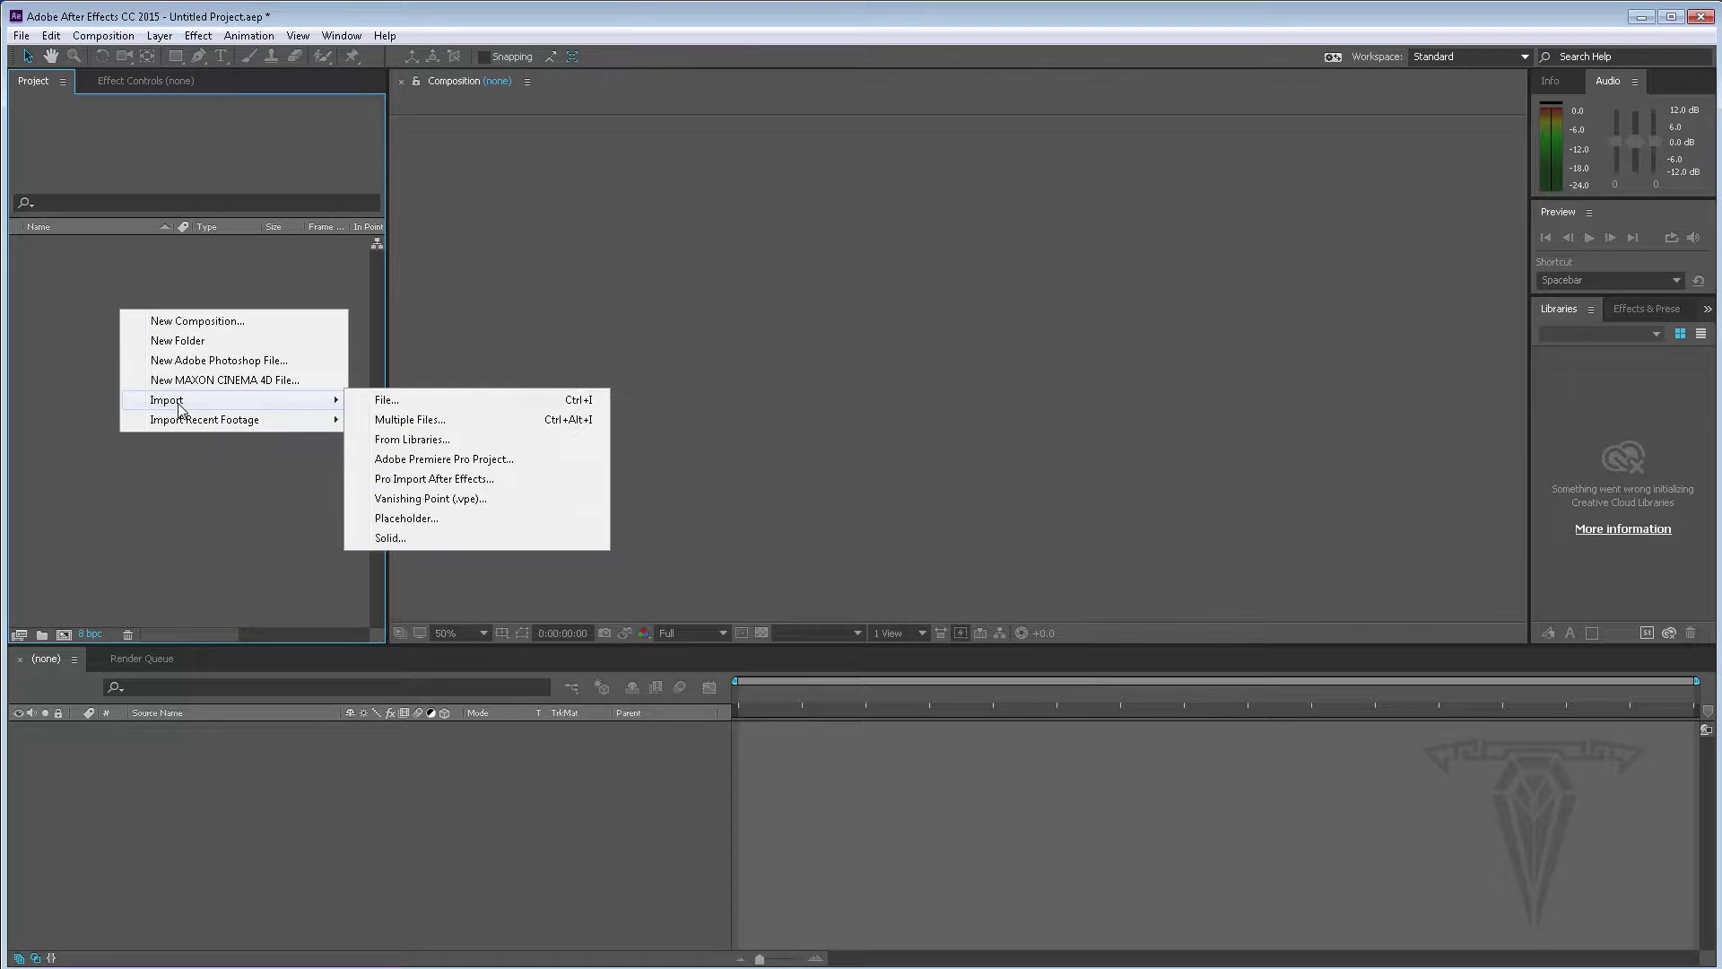
{"action": "left_click", "coordinate": [401, 406]}
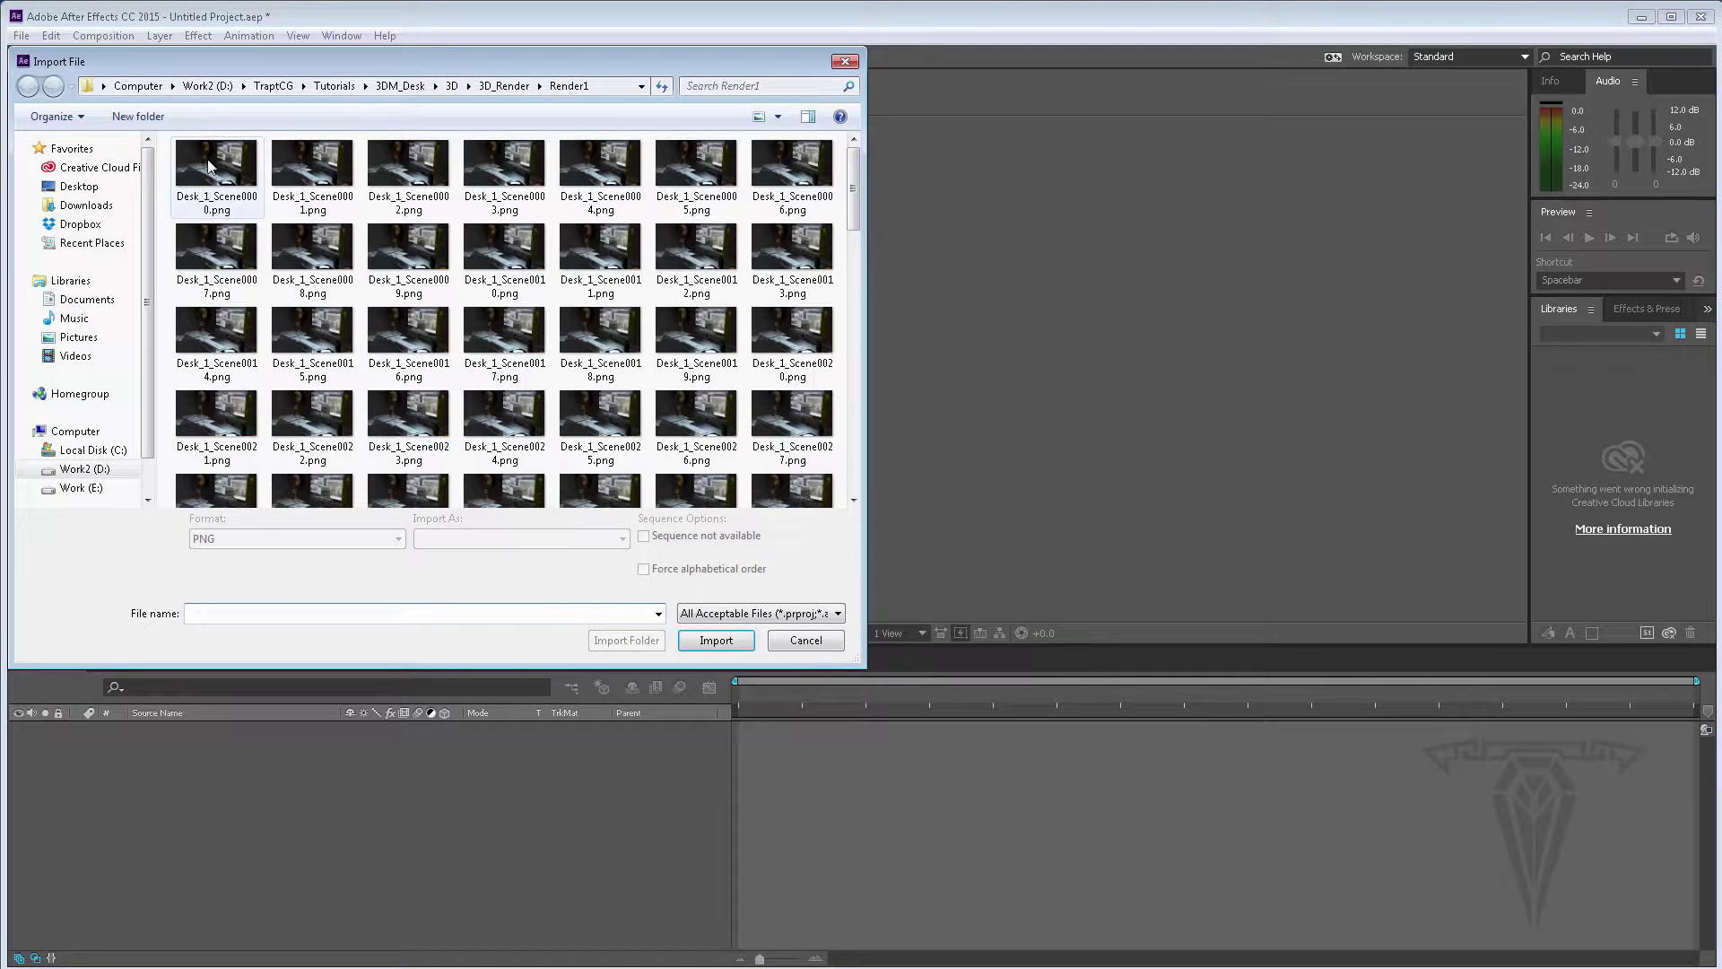
{"action": "left_click", "coordinate": [211, 164]}
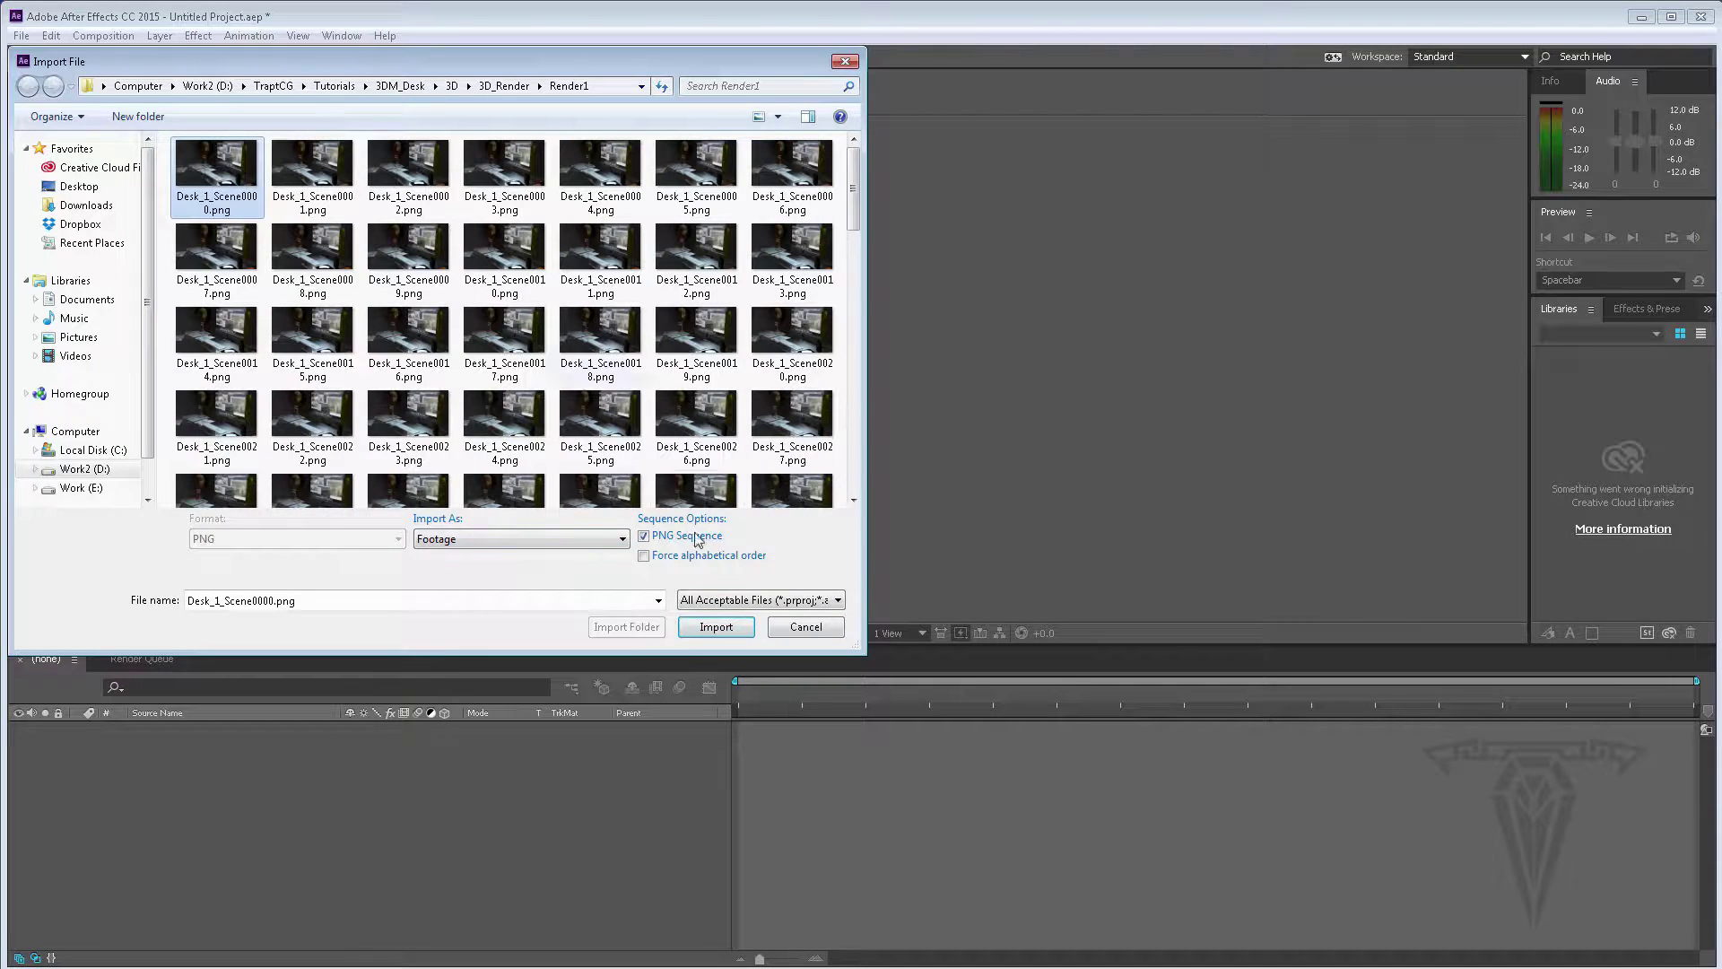
{"action": "left_click", "coordinate": [715, 627]}
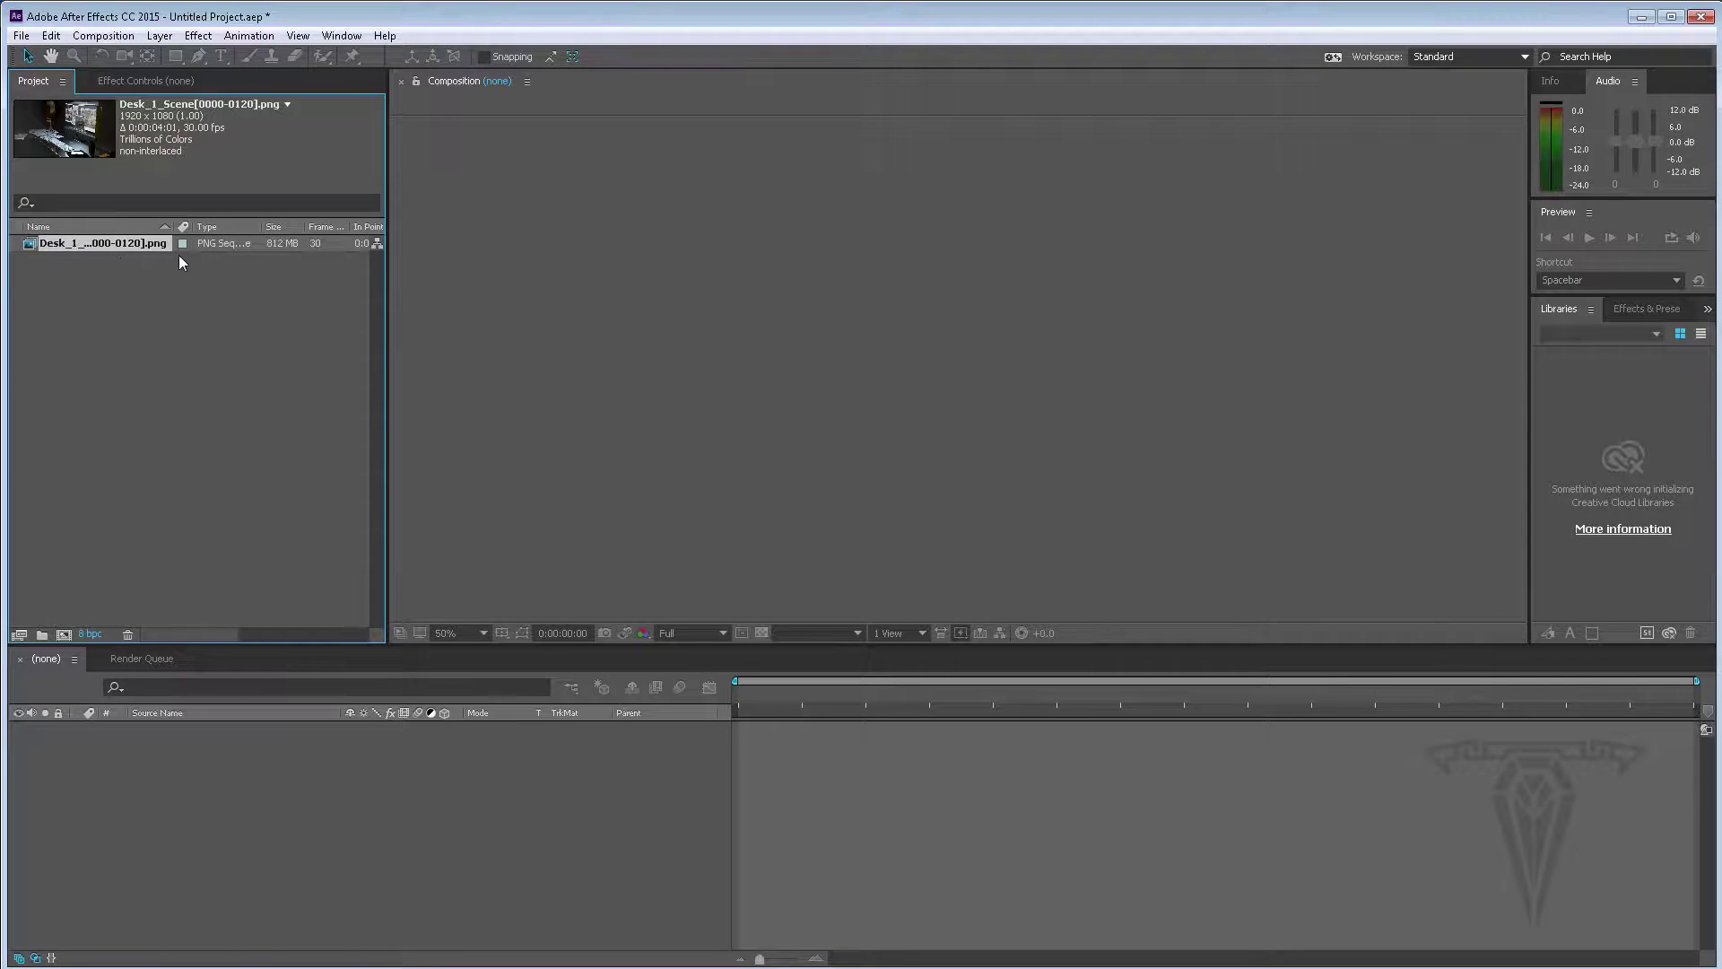
{"action": "left_click_drag", "start_coordinate": [156, 242], "coordinate": [542, 812]}
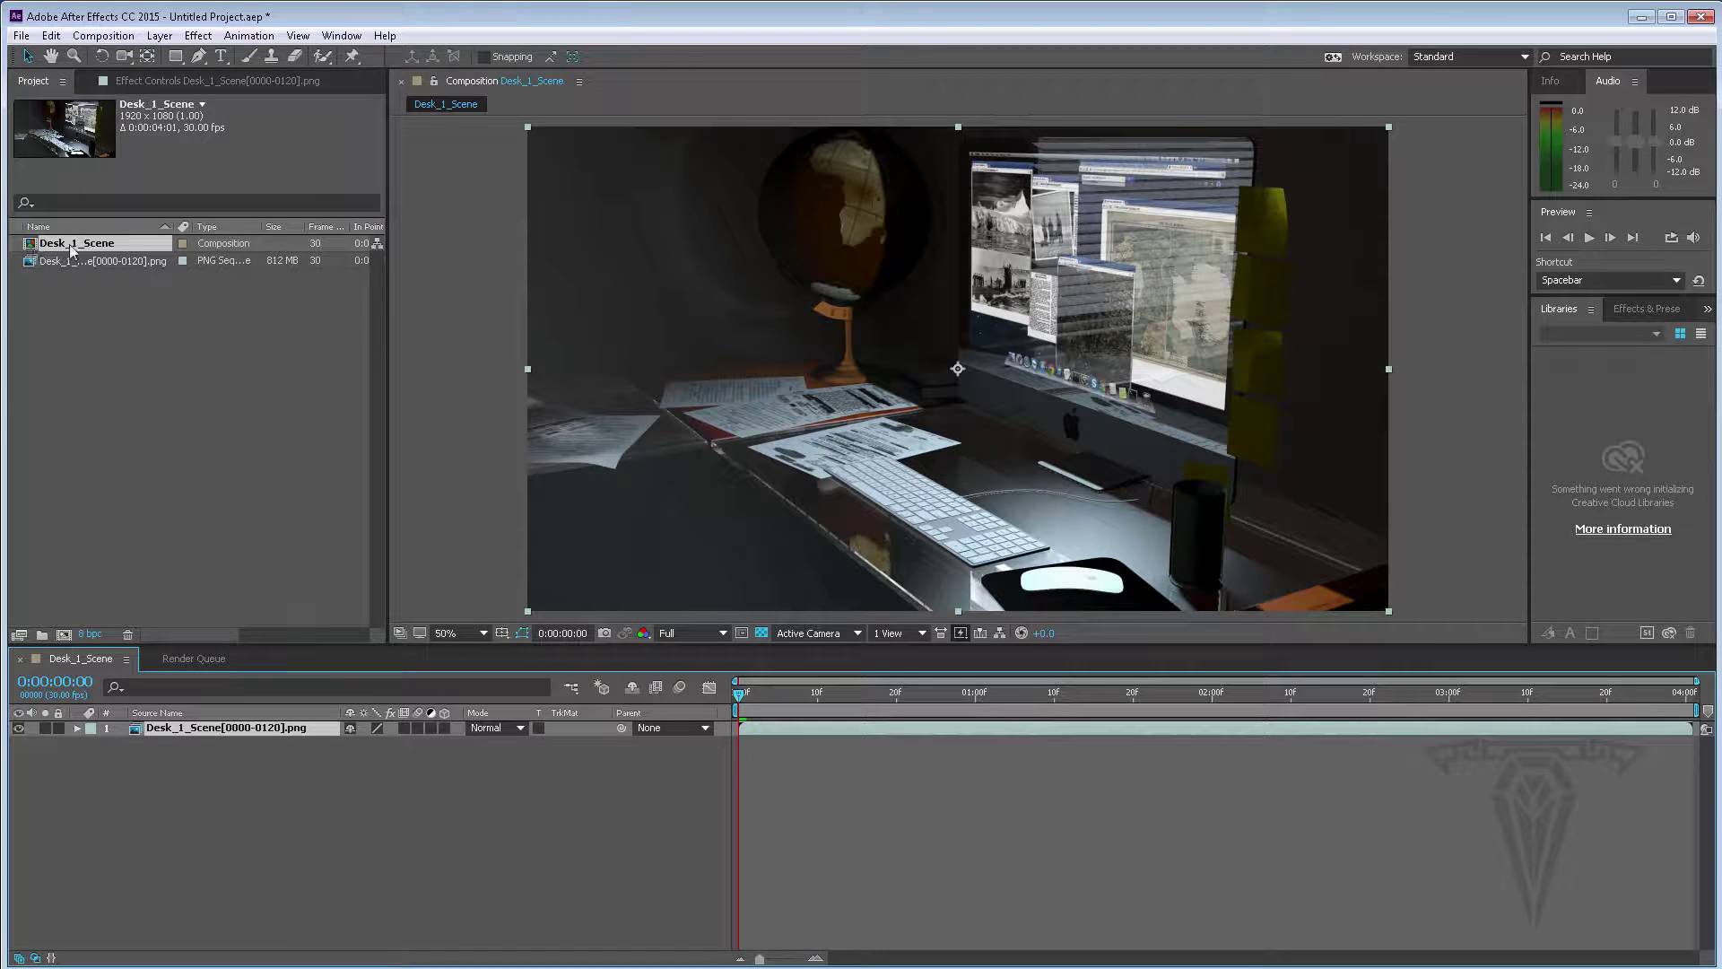
{"action": "left_click", "coordinate": [104, 36]}
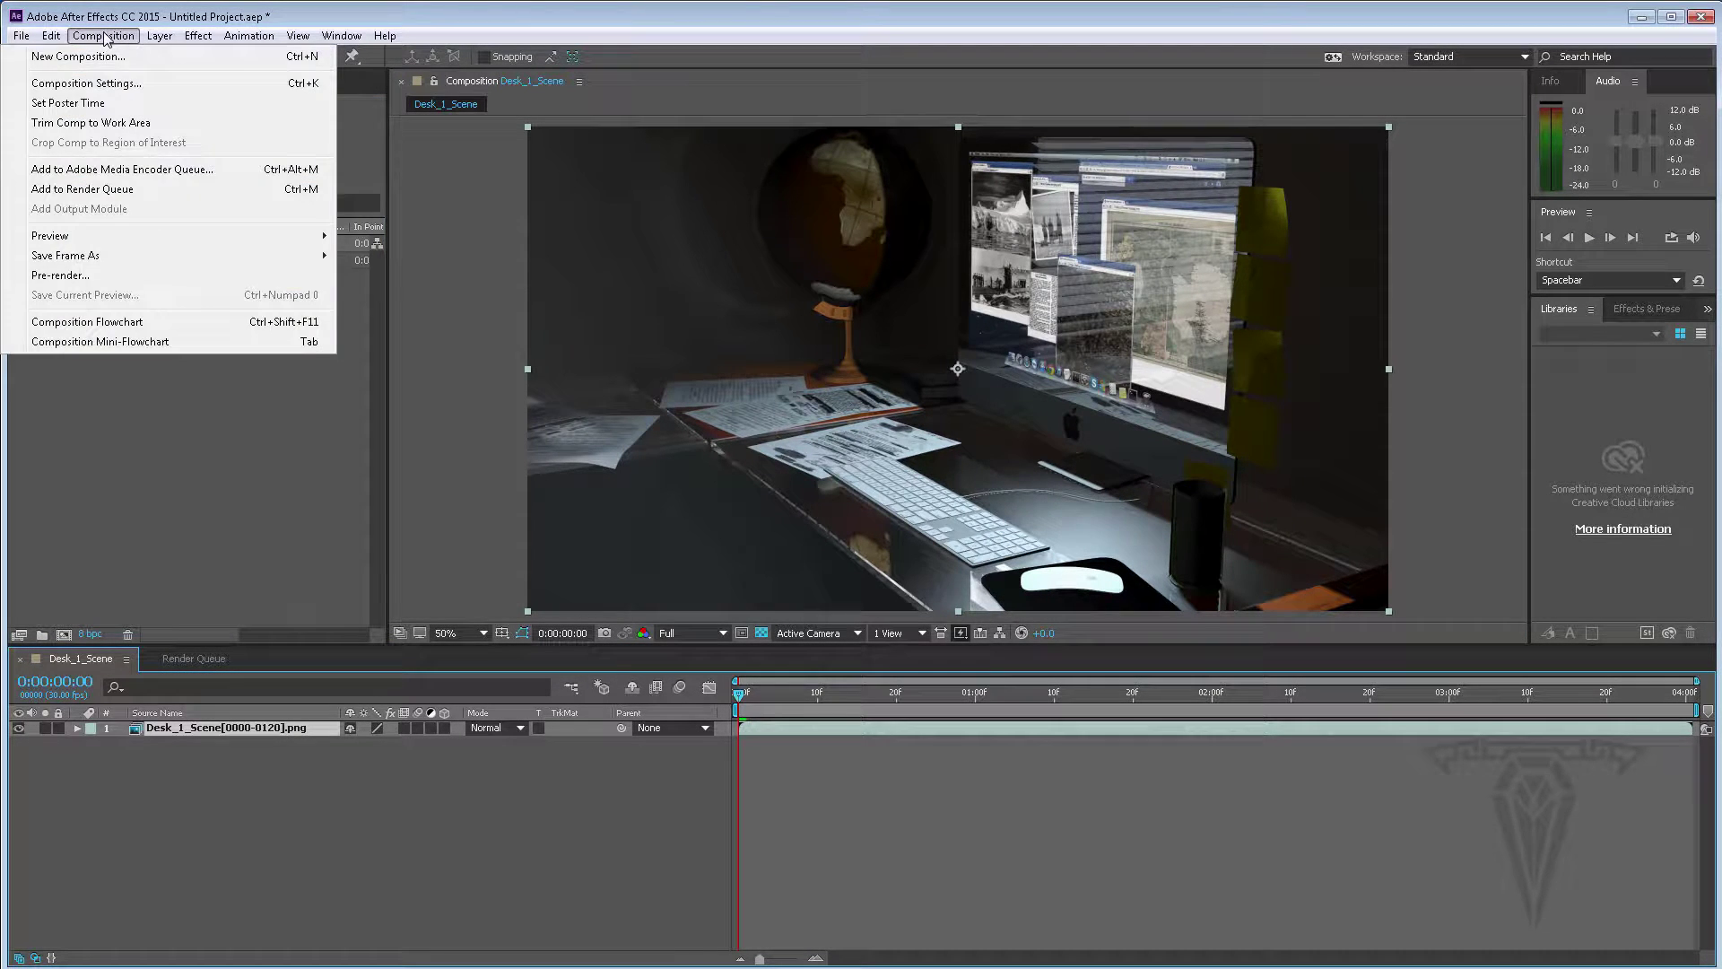
{"action": "left_click", "coordinate": [113, 56]}
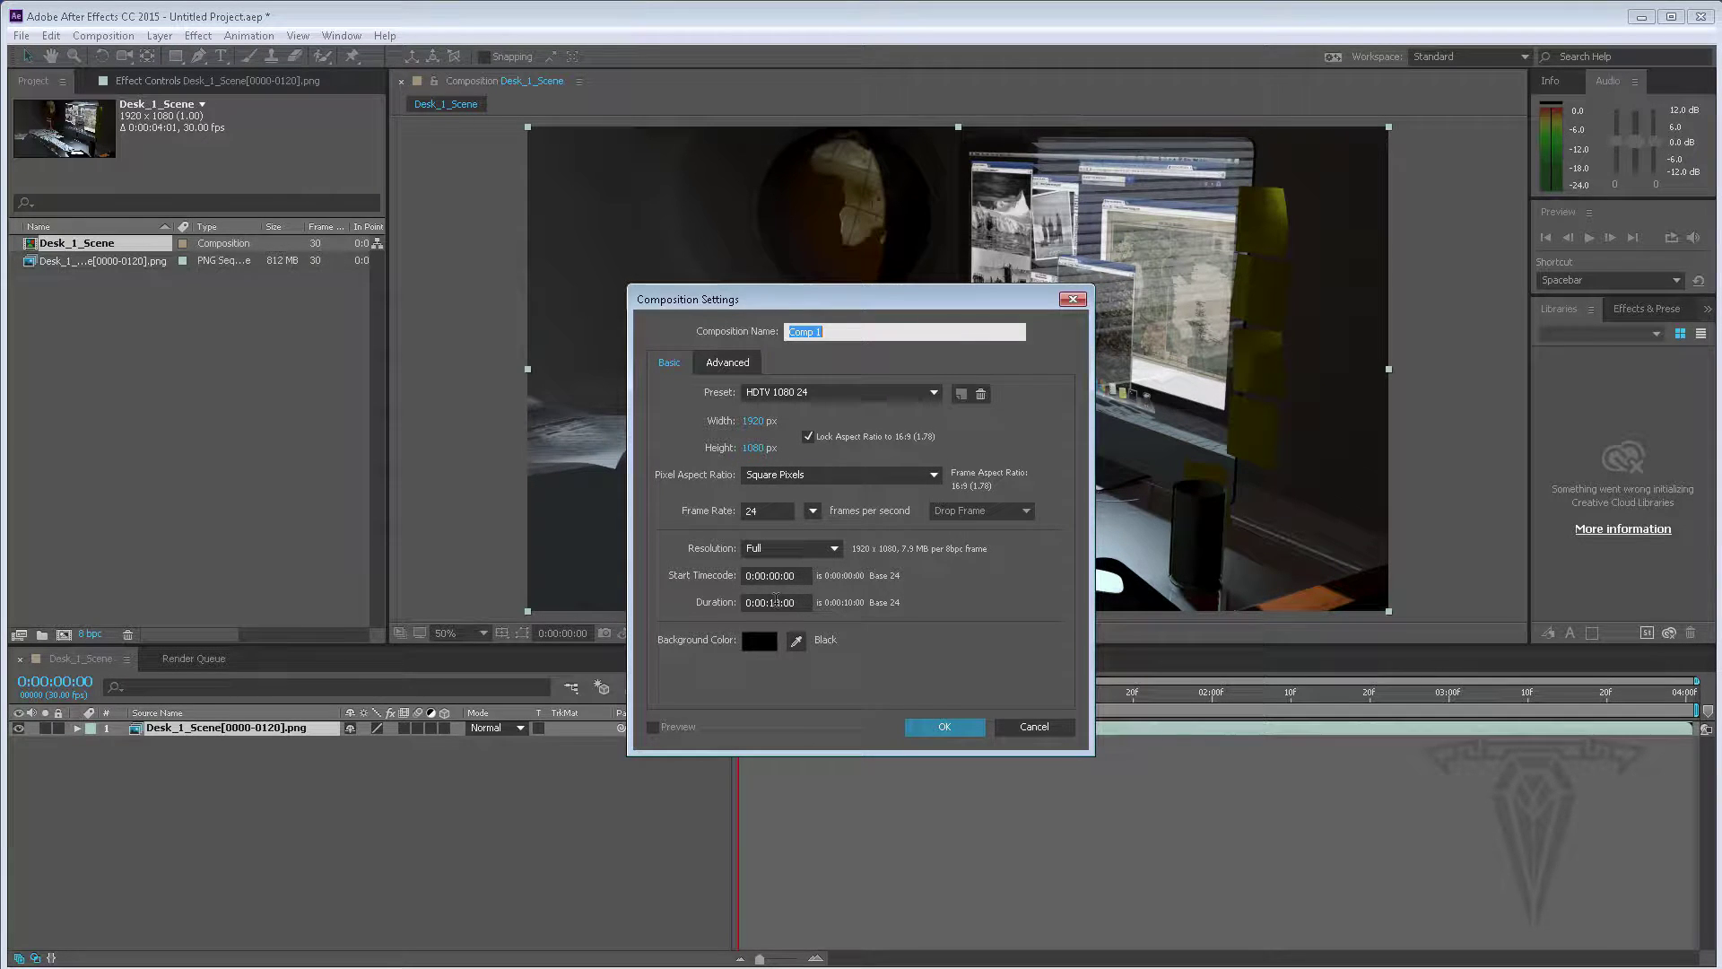
{"action": "left_click", "coordinate": [1034, 726]}
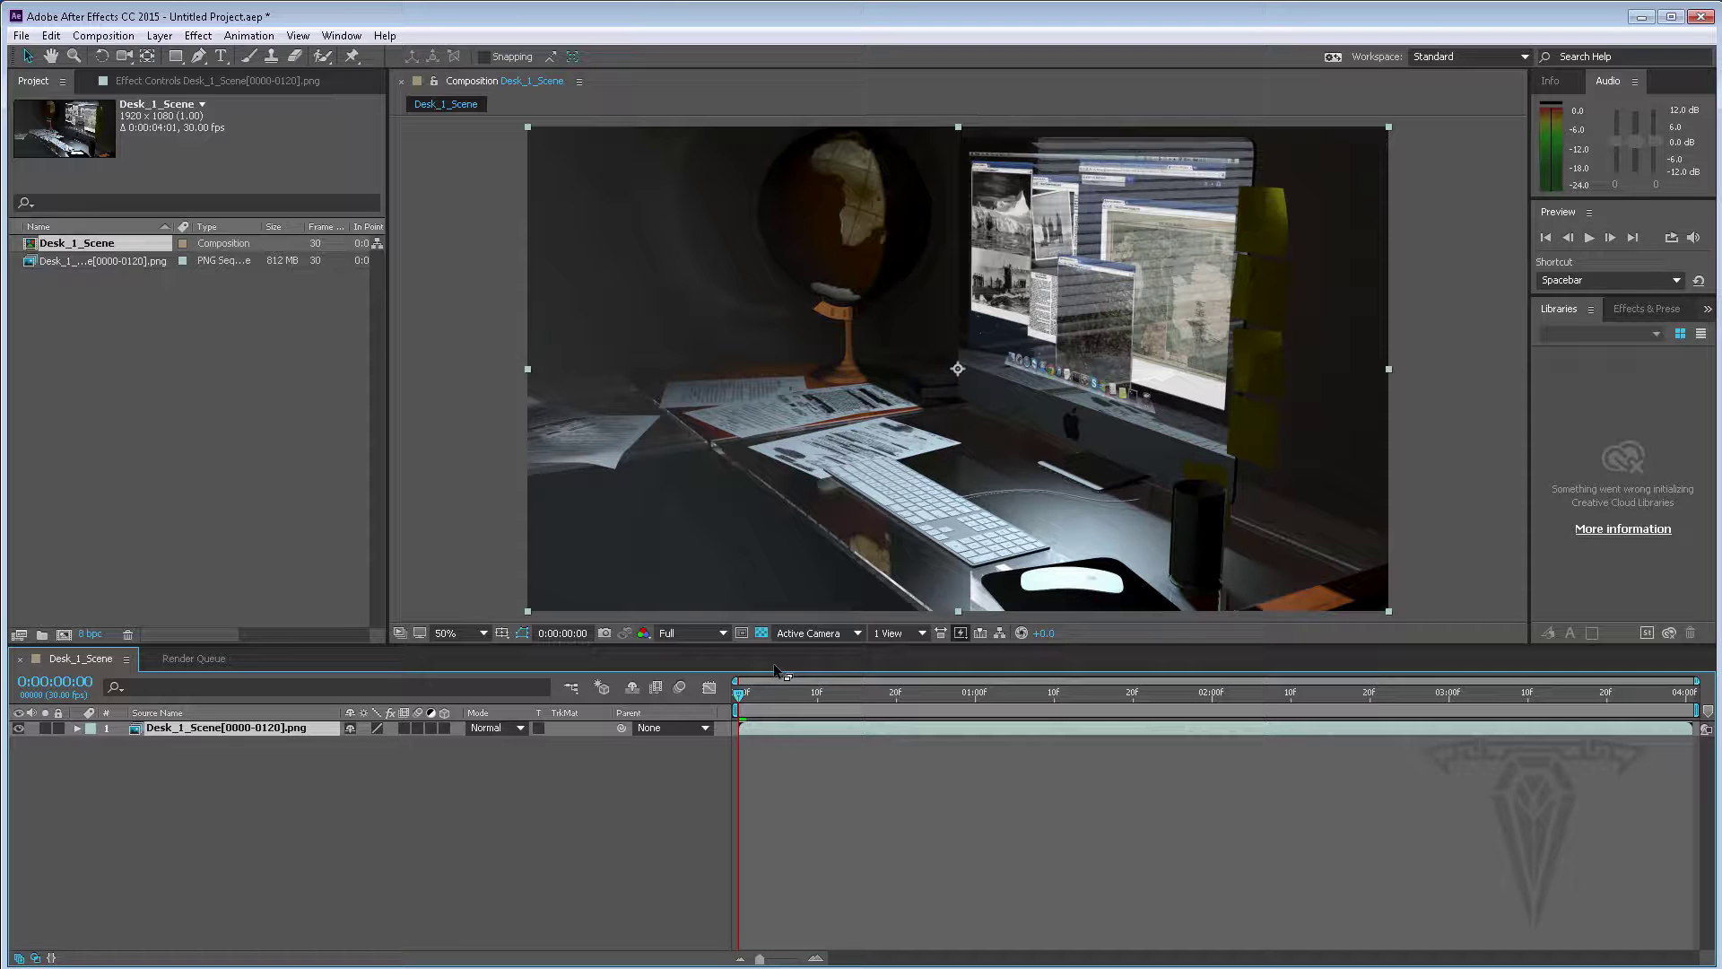
Step: Preview the start of the Desk_1_Scene composition and return the playhead to 0:00:00:01
{"action": "key", "text": "space"}
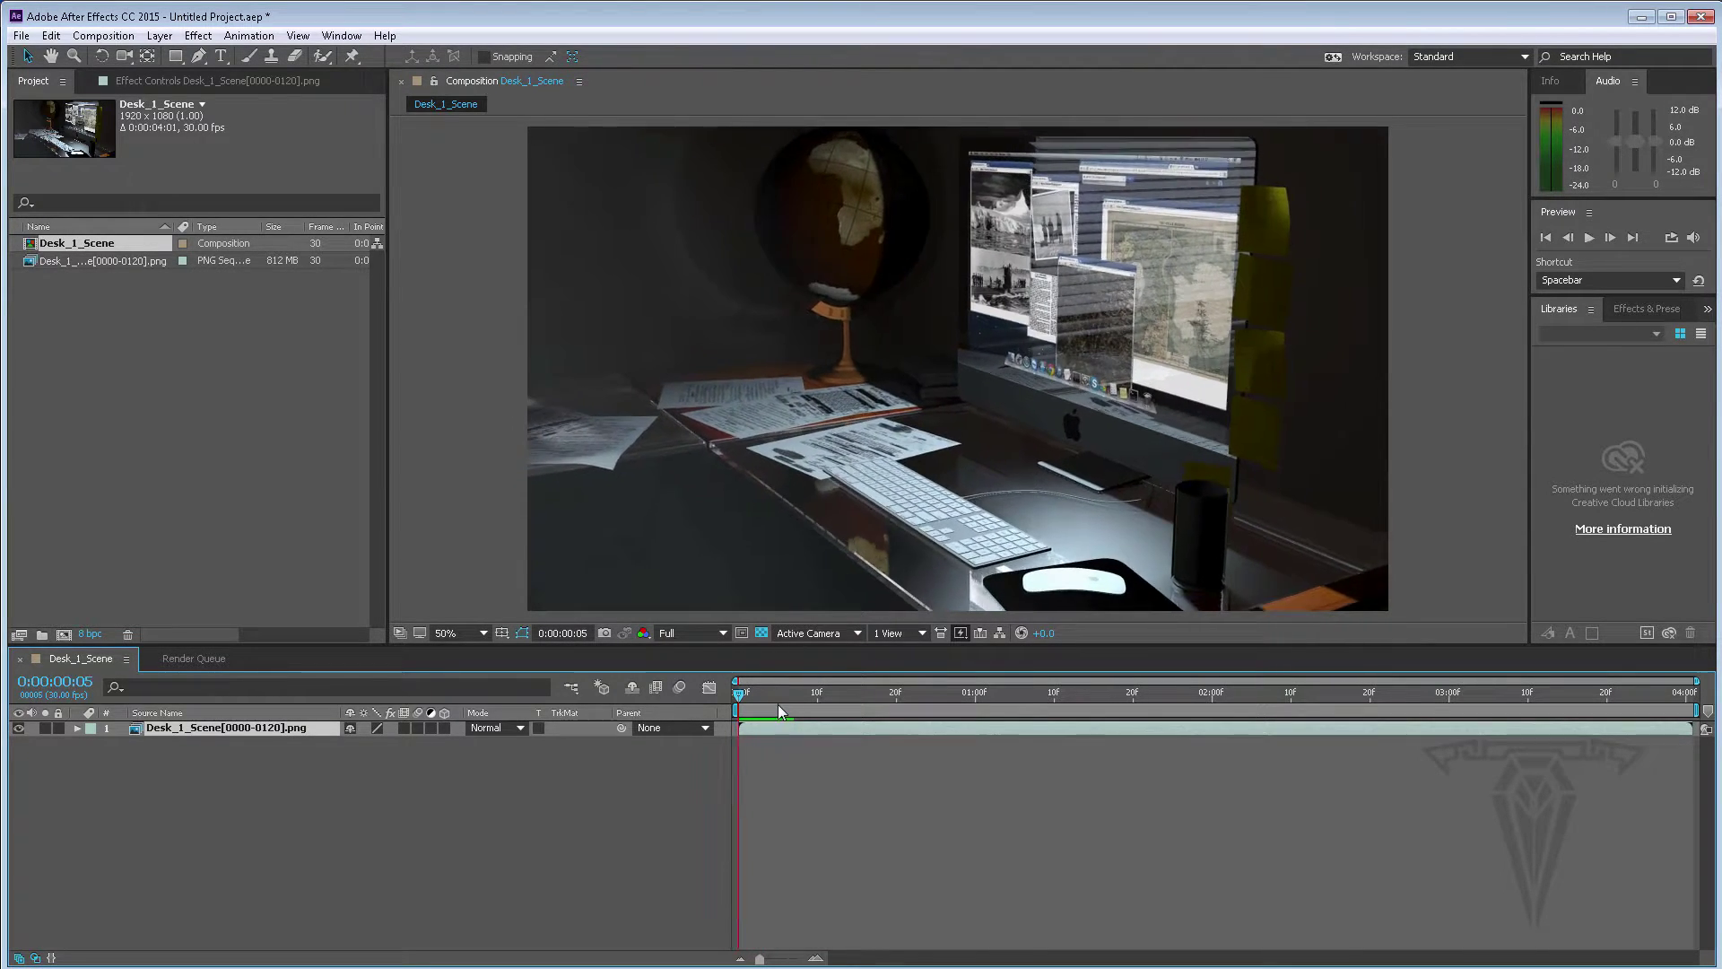
{"action": "left_click", "coordinate": [778, 696]}
{"action": "left_click_drag", "start_coordinate": [783, 695], "coordinate": [746, 695]}
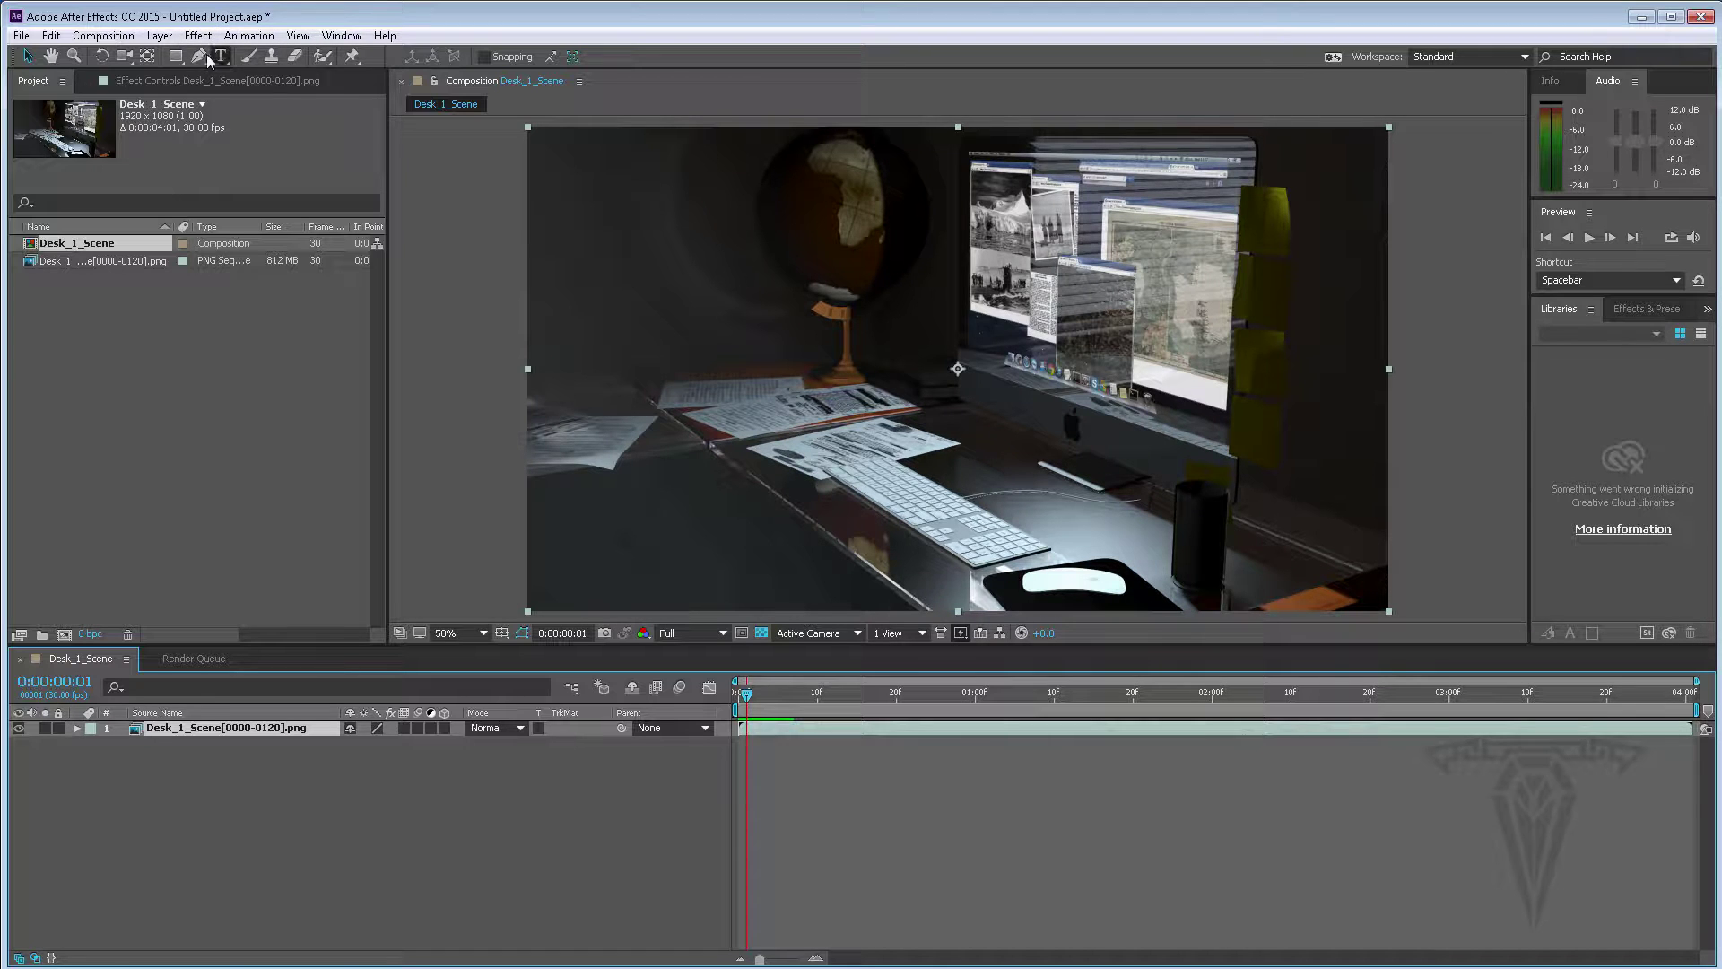
{"action": "left_click", "coordinate": [125, 37]}
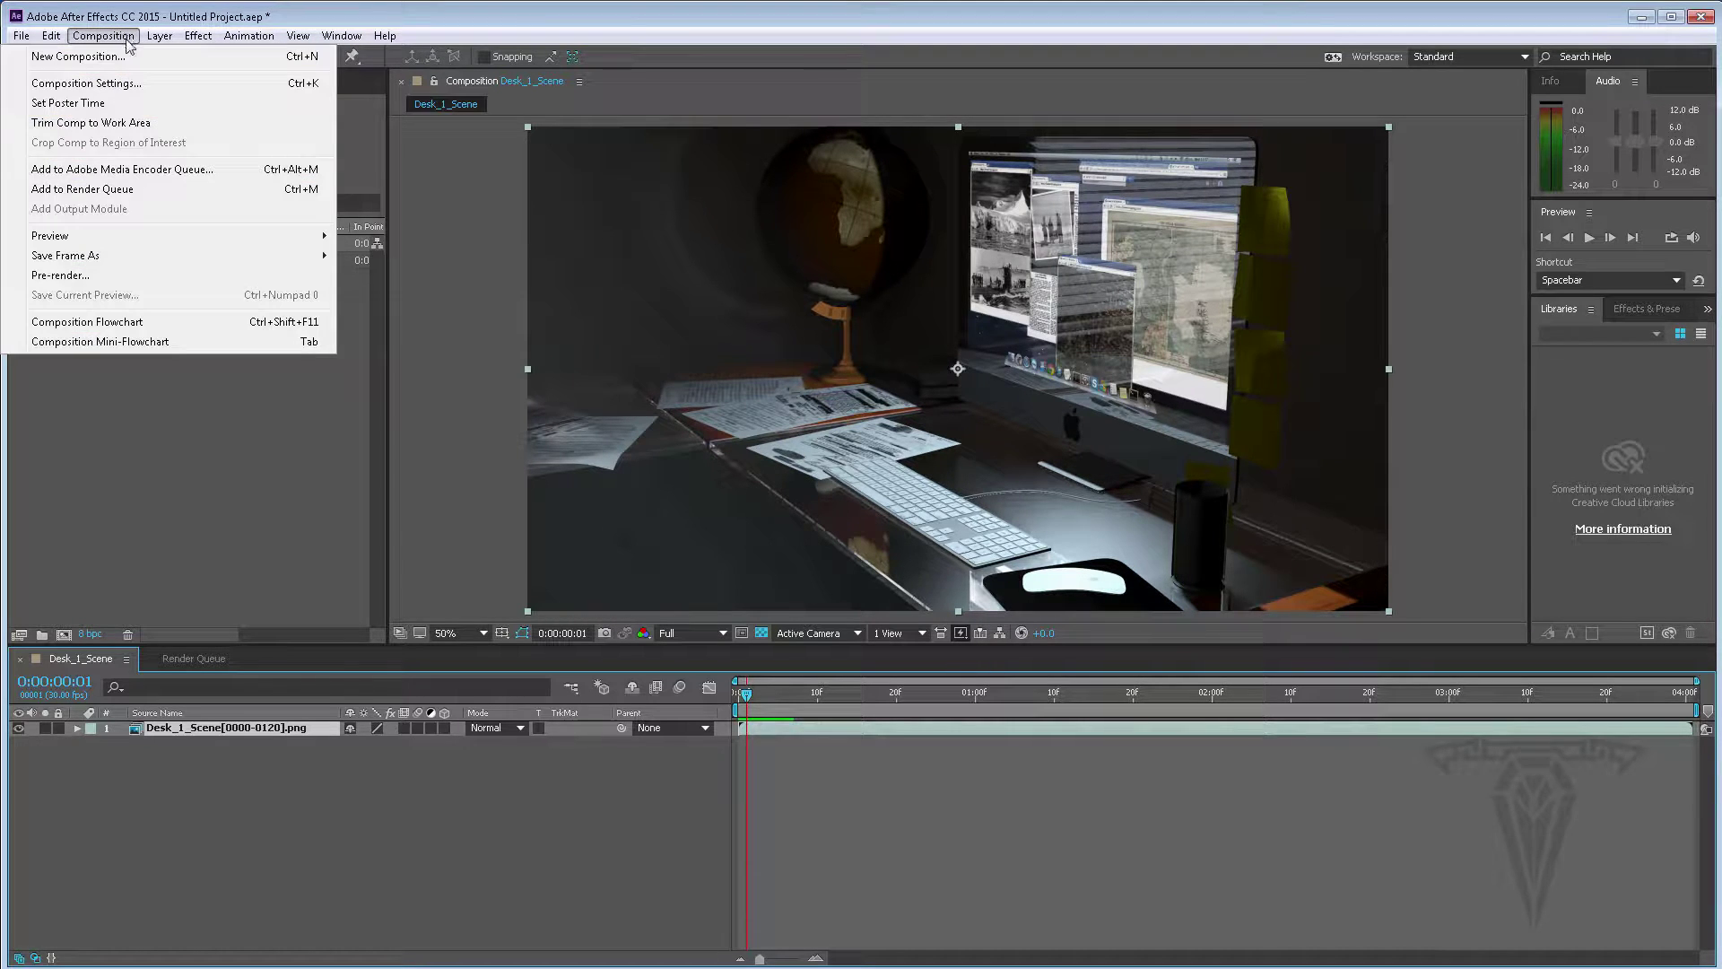
{"action": "mouse_move", "coordinate": [143, 235]}
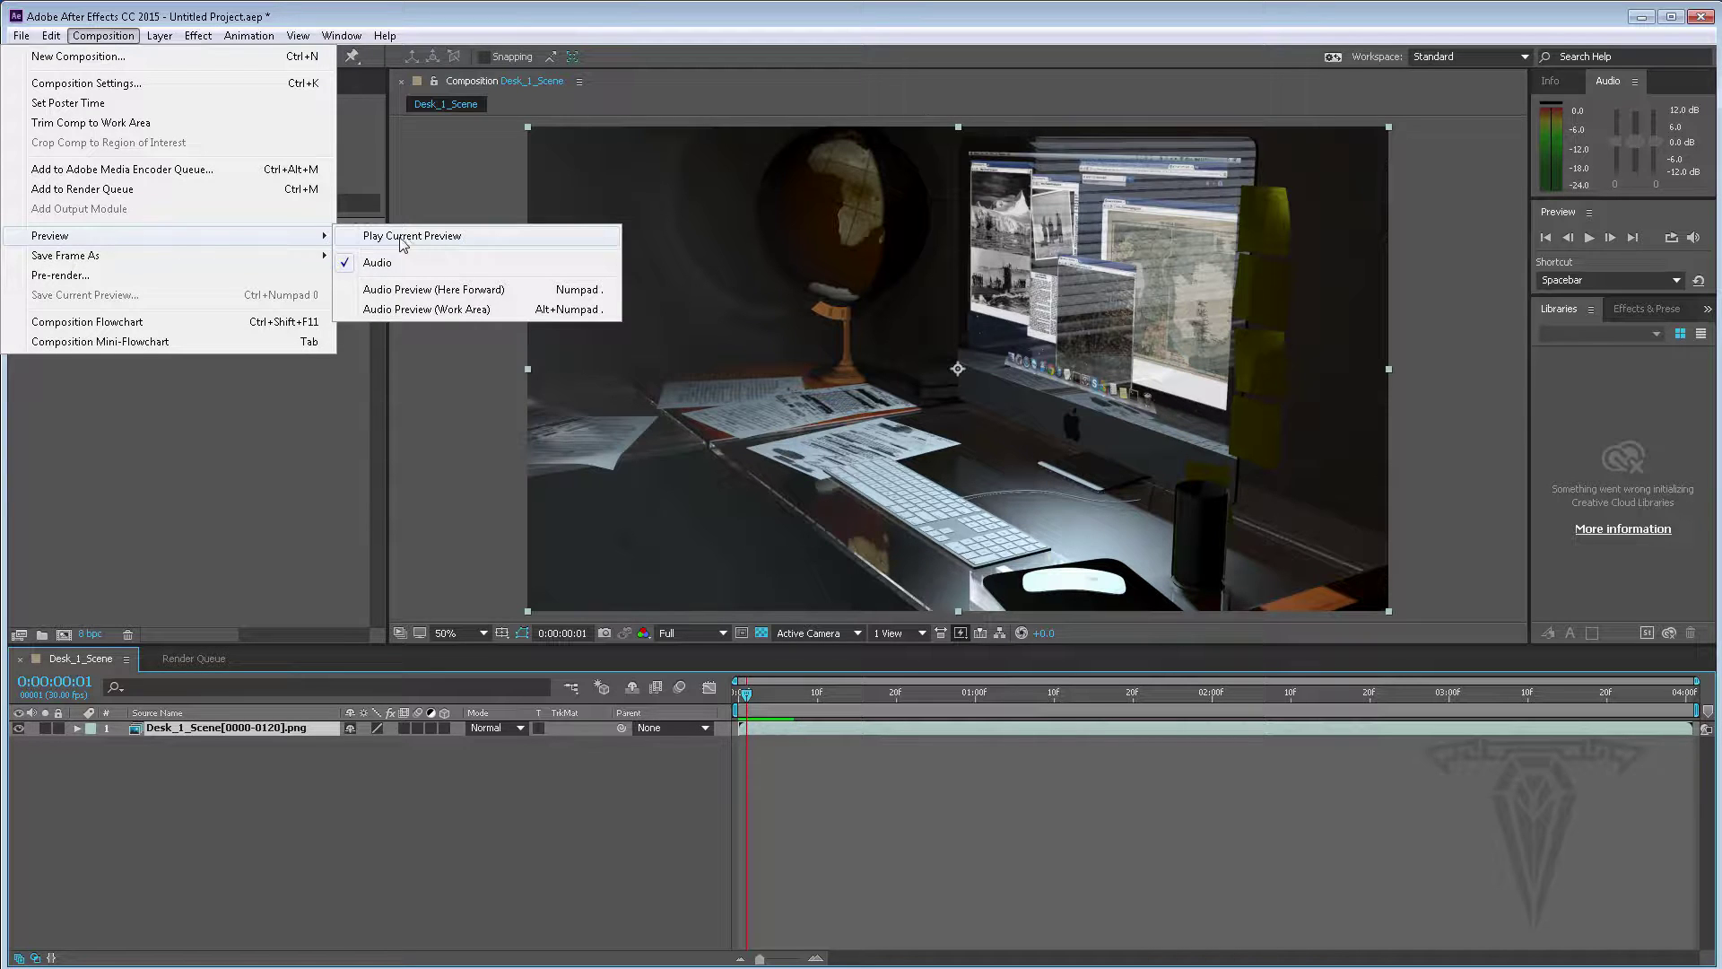
{"action": "left_click", "coordinate": [132, 276]}
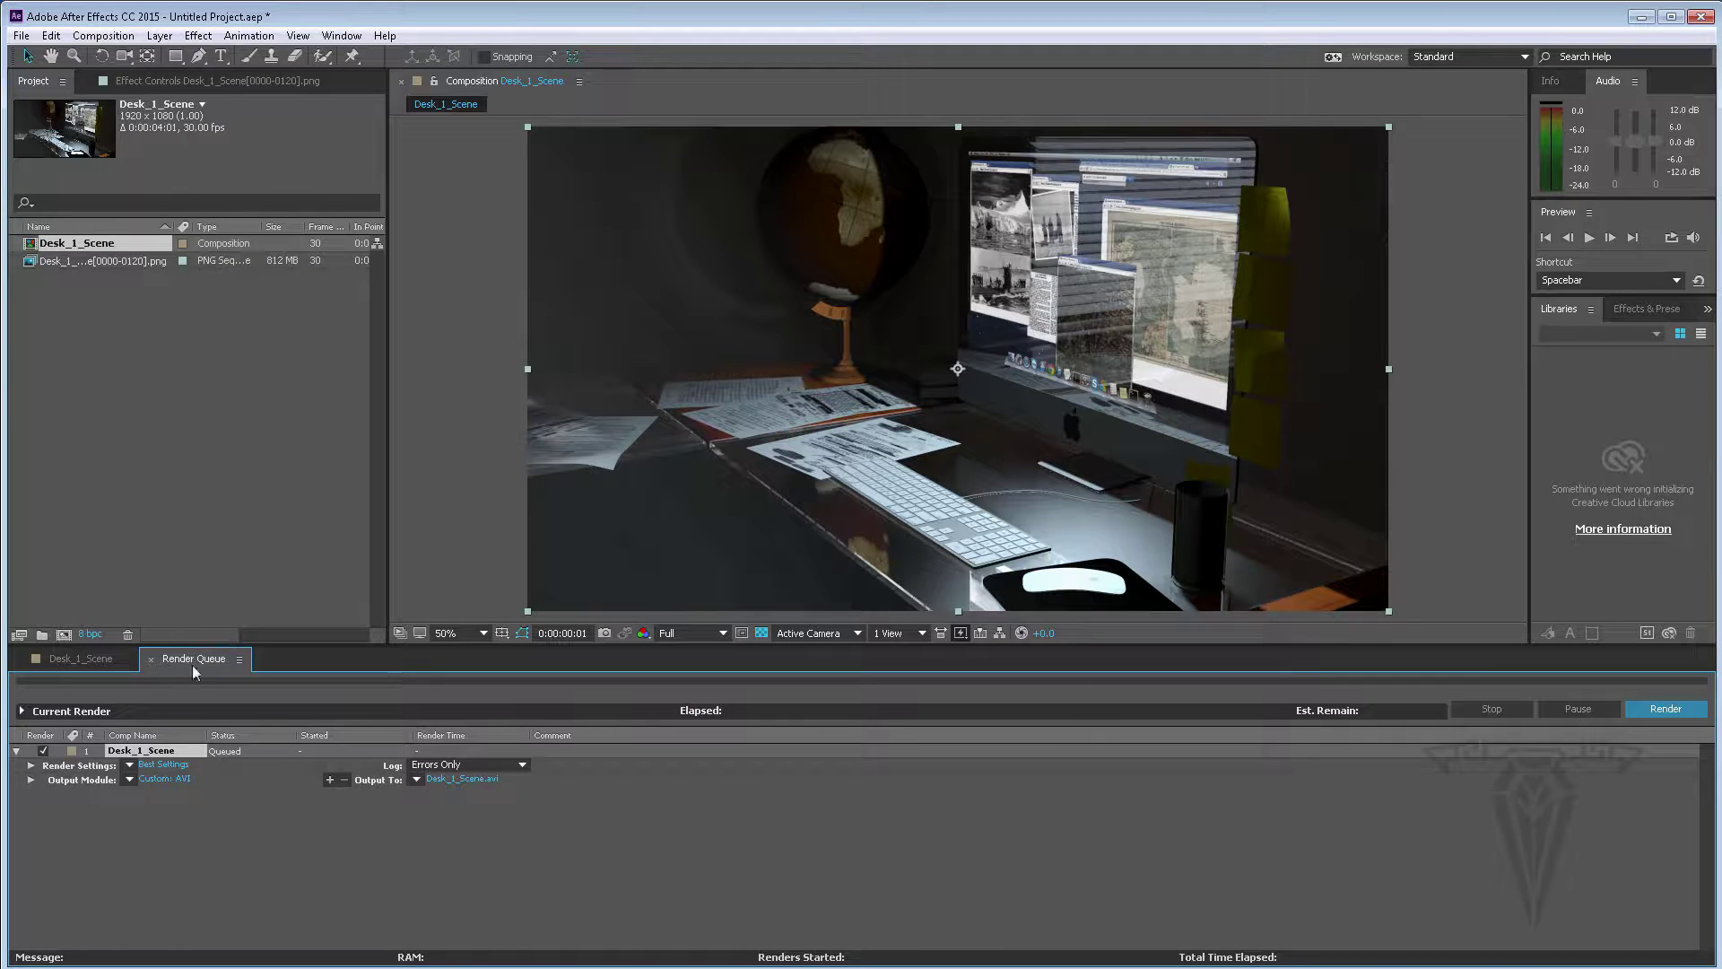
{"action": "left_click", "coordinate": [151, 660]}
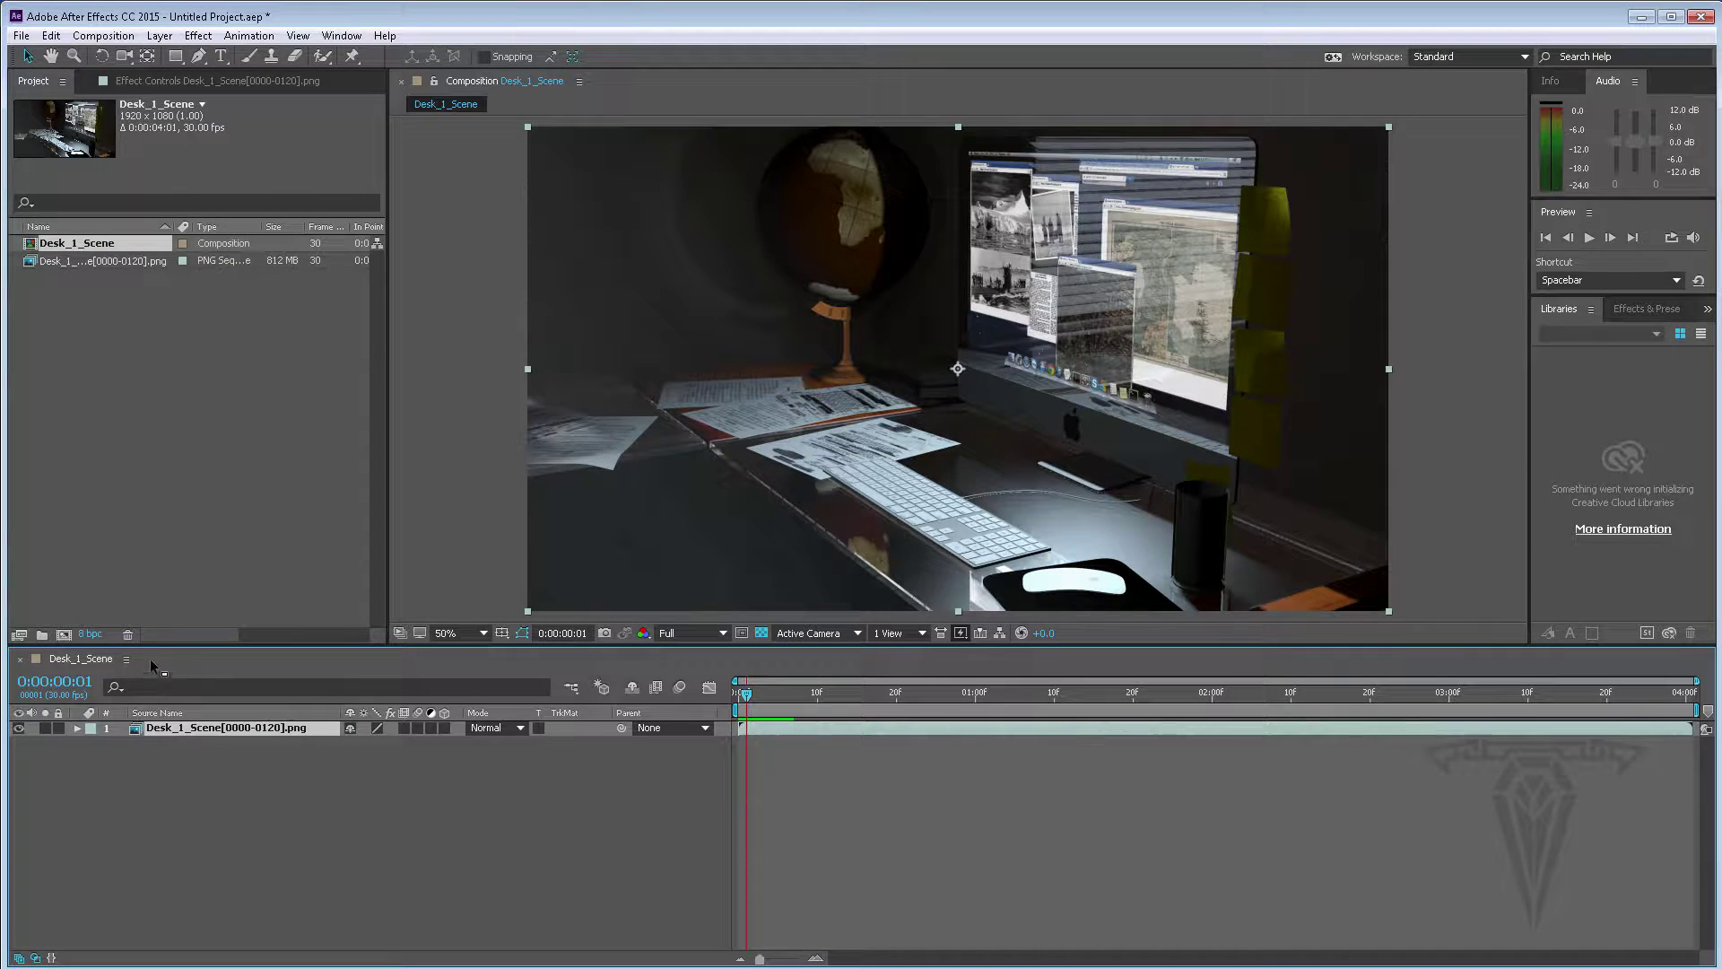
{"action": "left_click", "coordinate": [130, 38]}
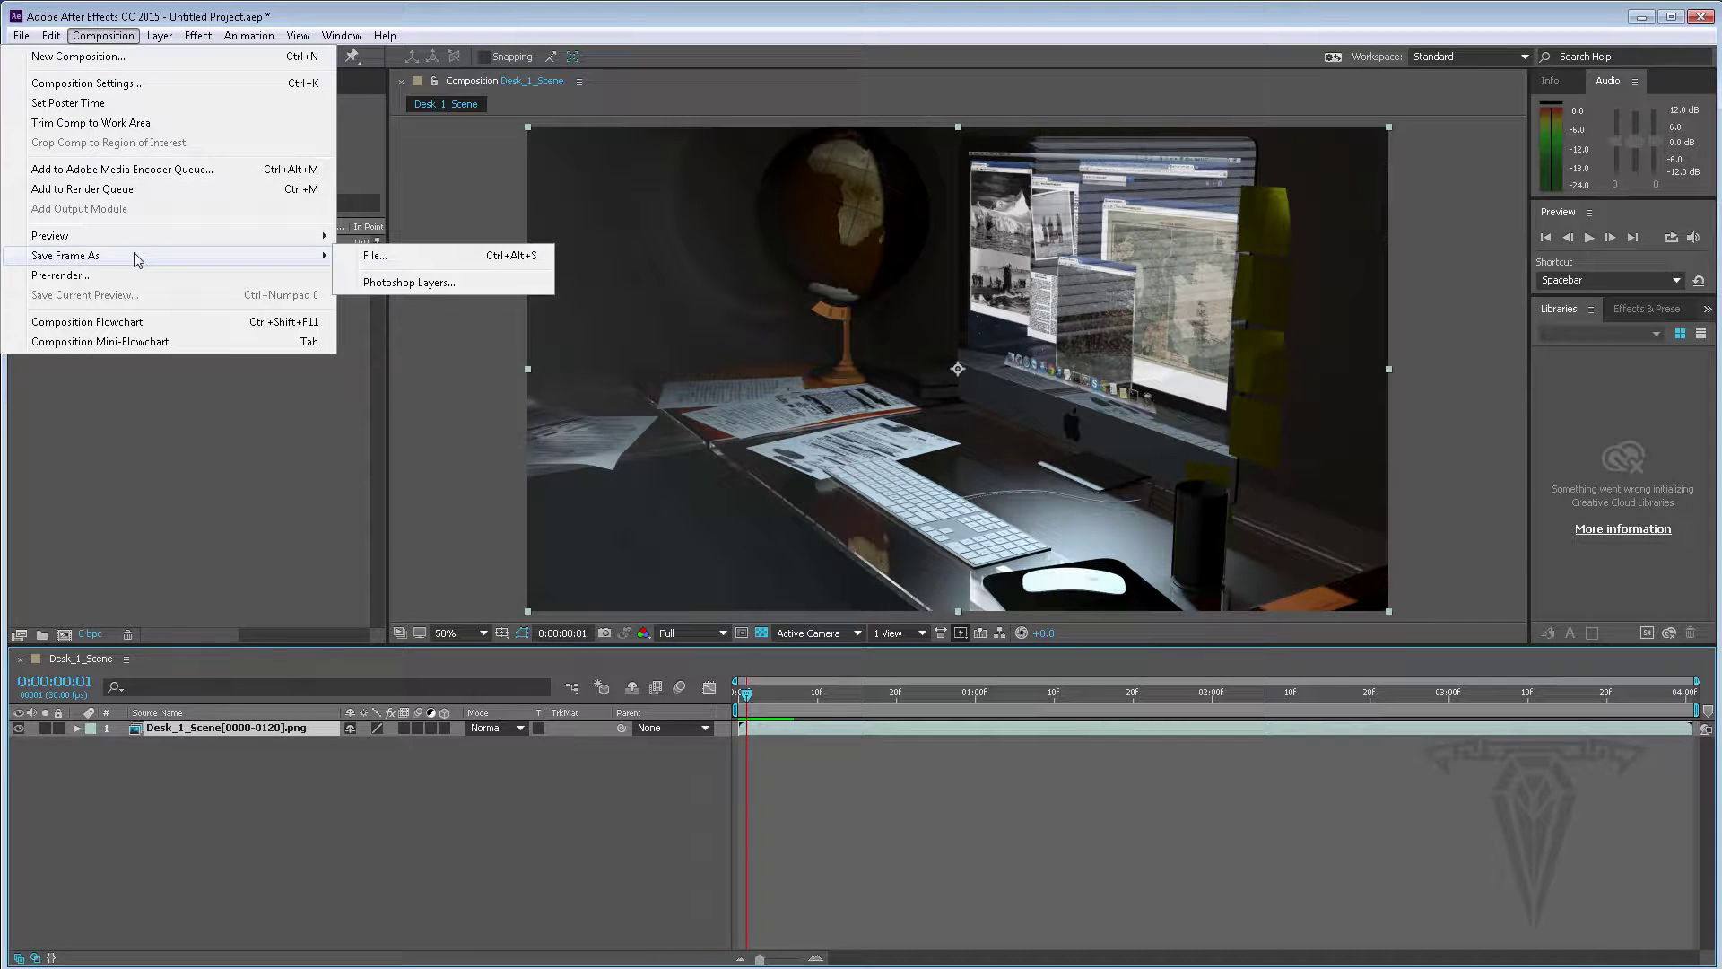
{"action": "left_click", "coordinate": [137, 275]}
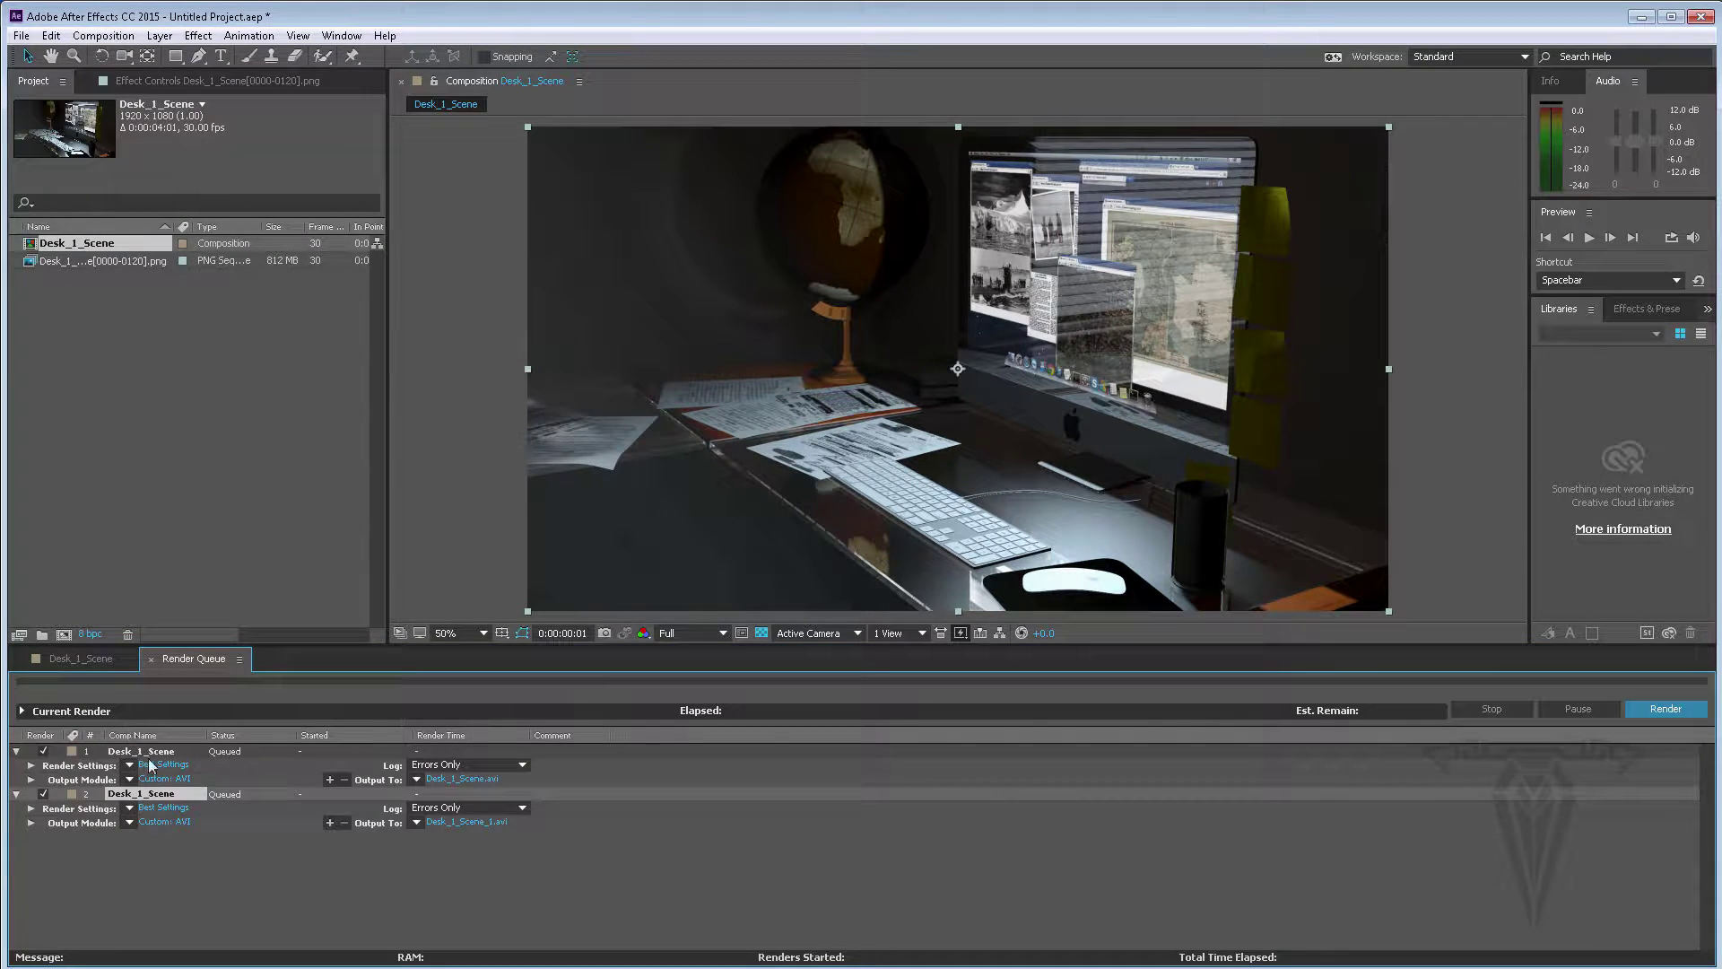
{"action": "left_click", "coordinate": [143, 752], "text": "shift"}
{"action": "key", "text": "Delete"}
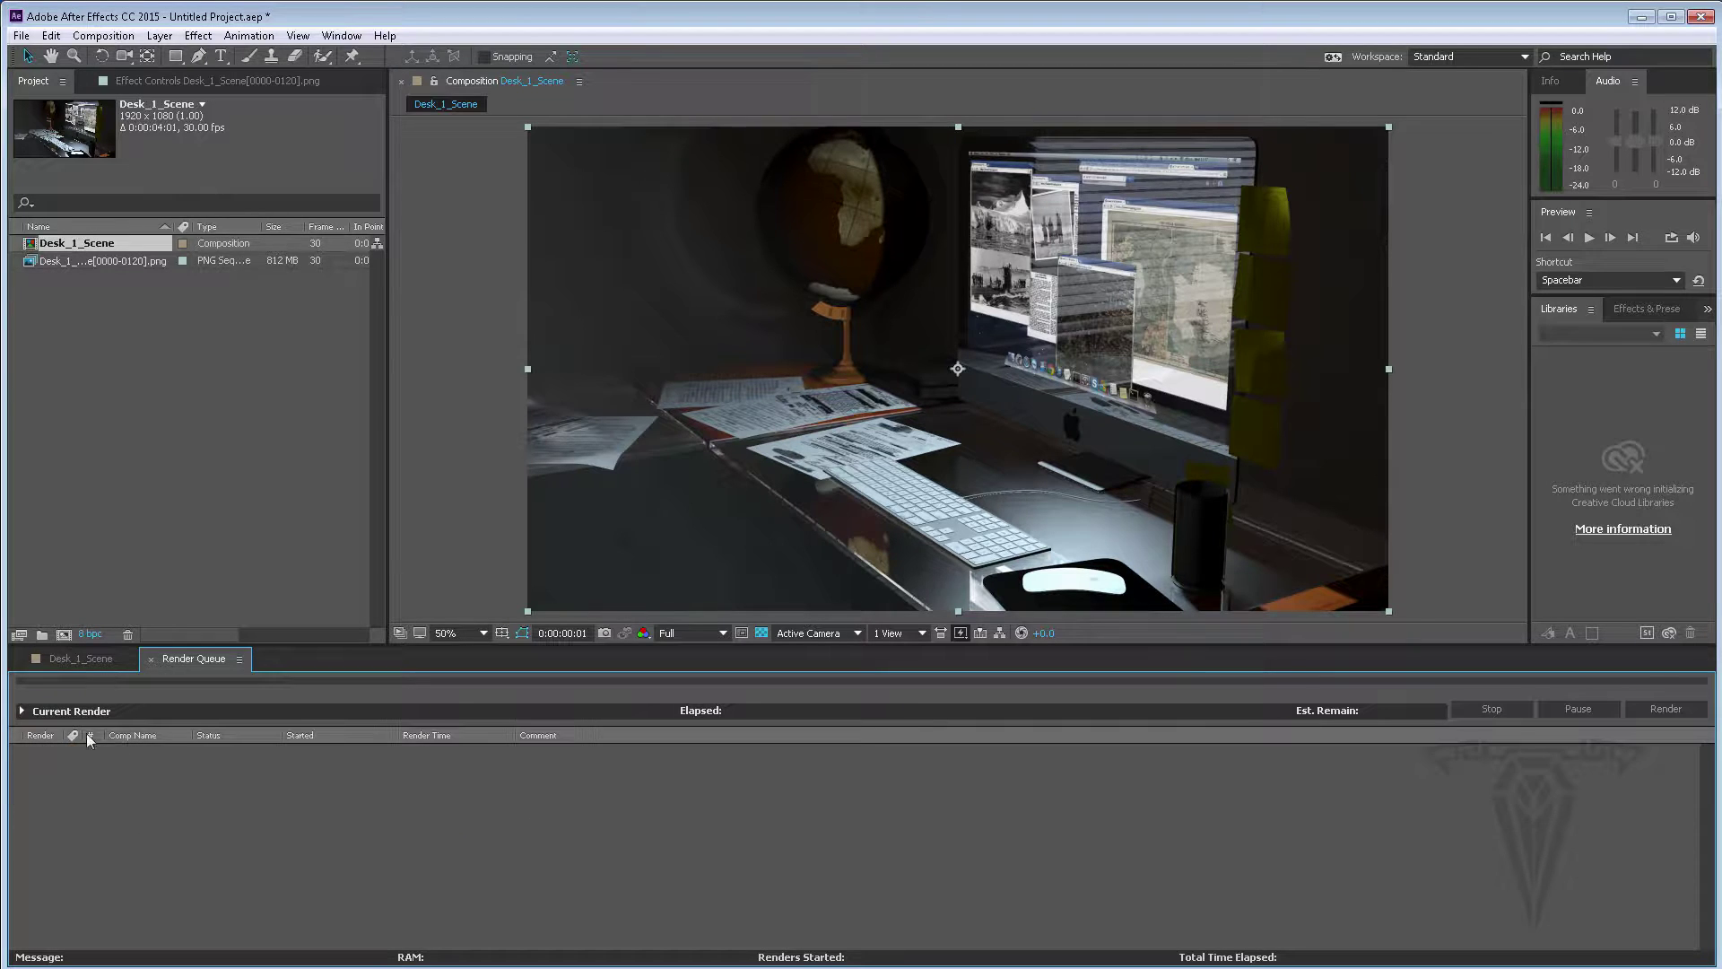
{"action": "left_click", "coordinate": [70, 660]}
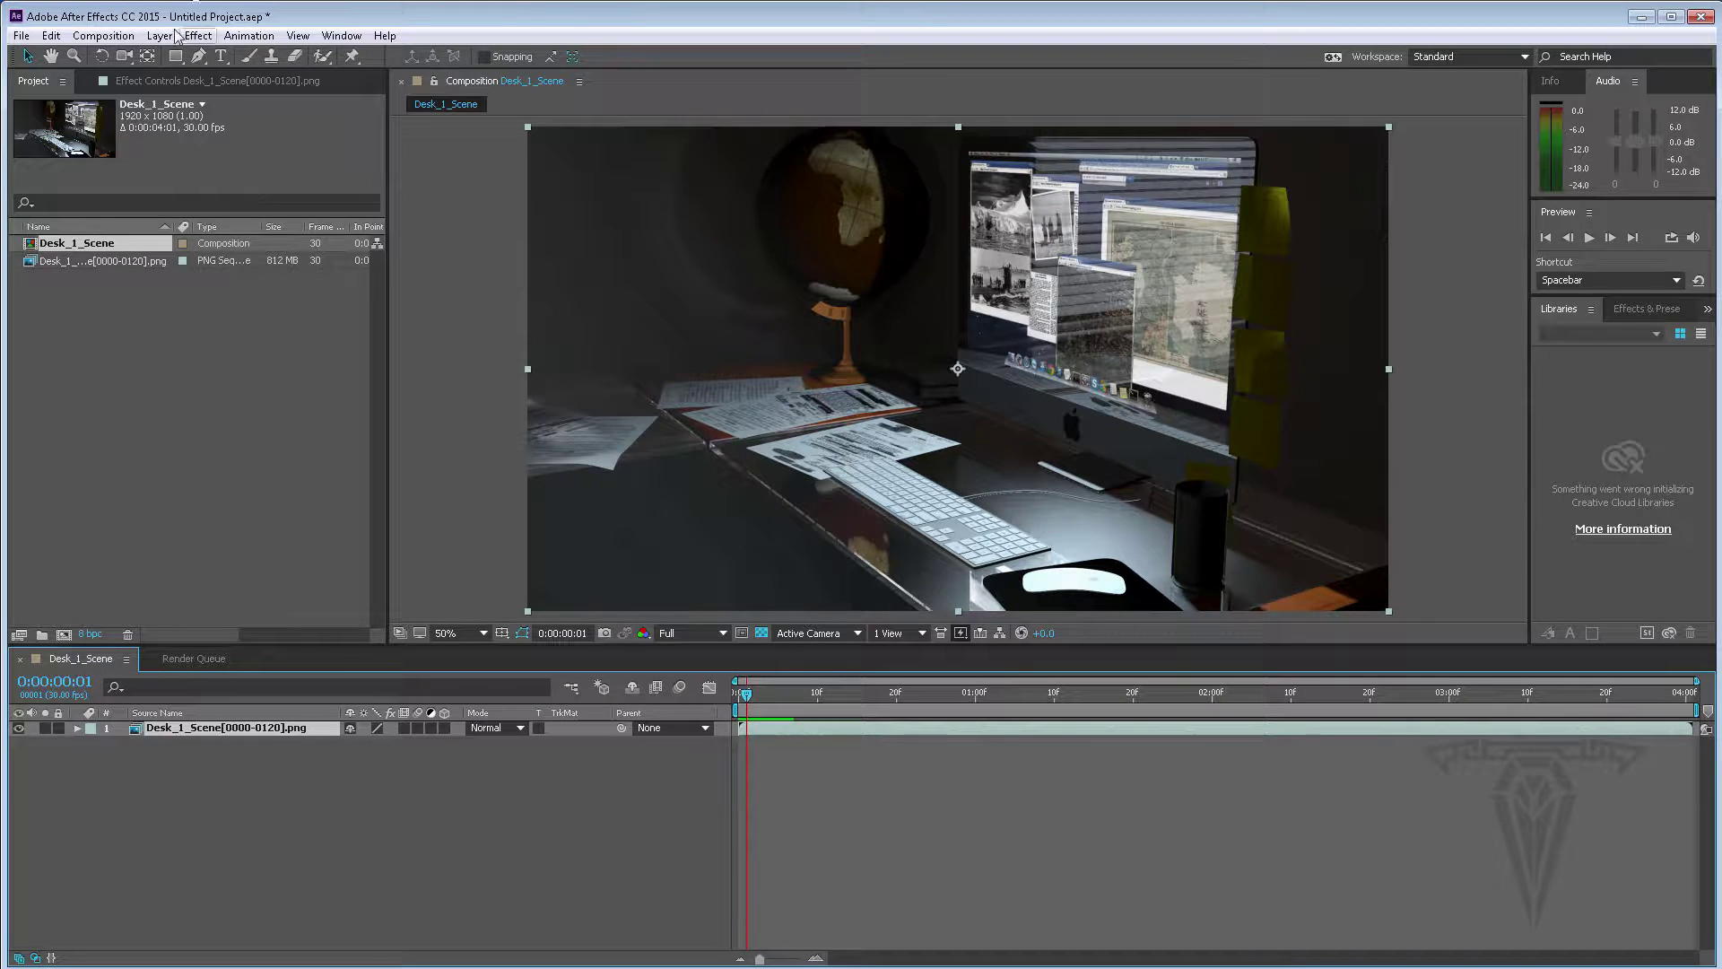
Step: Play the current preview of the Desk_1_Scene composition and stop the playback
{"action": "left_click", "coordinate": [113, 39]}
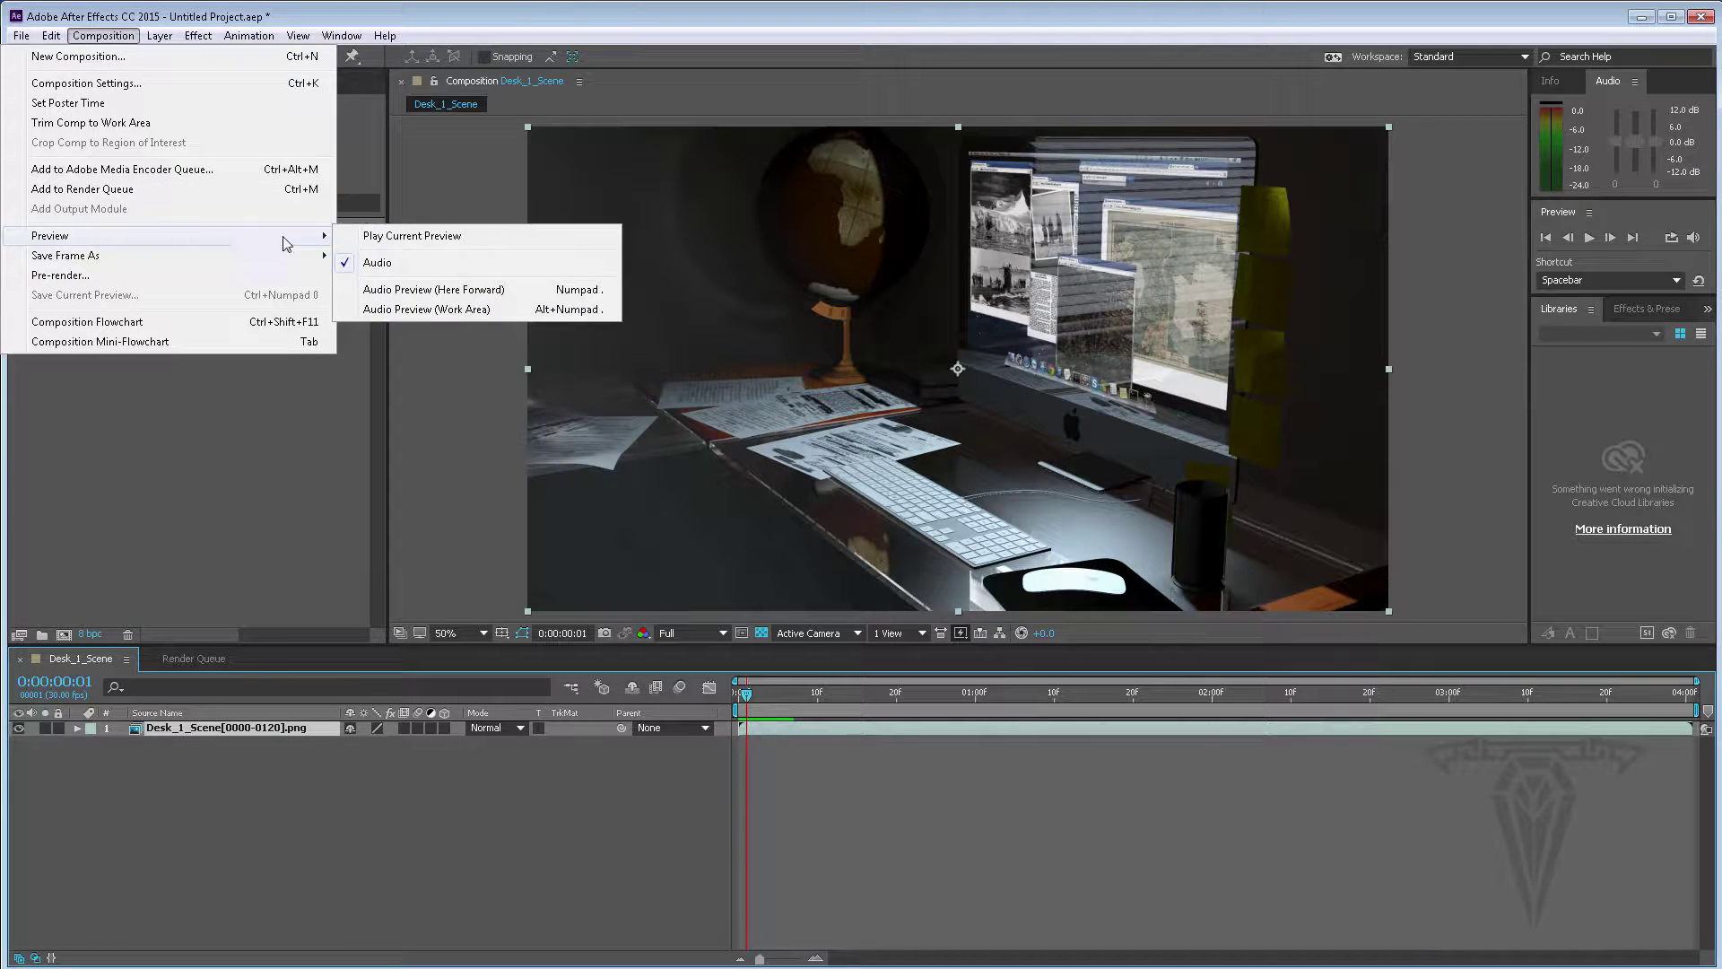
{"action": "left_click", "coordinate": [400, 235]}
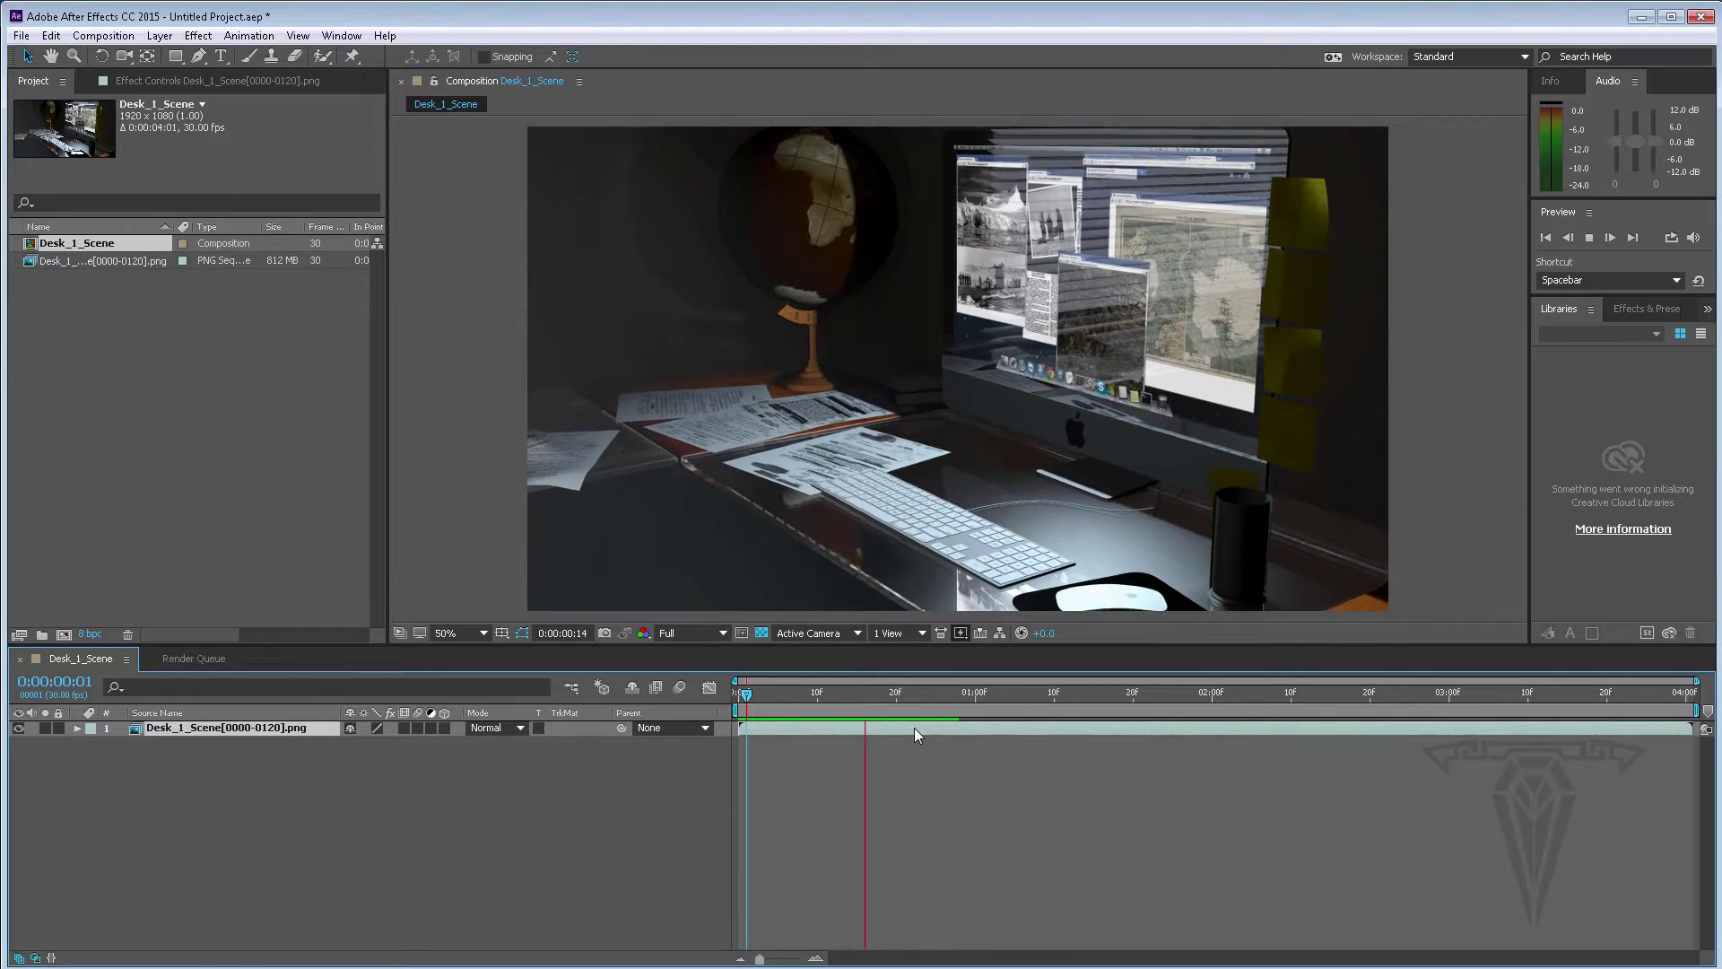
{"action": "key", "text": "space"}
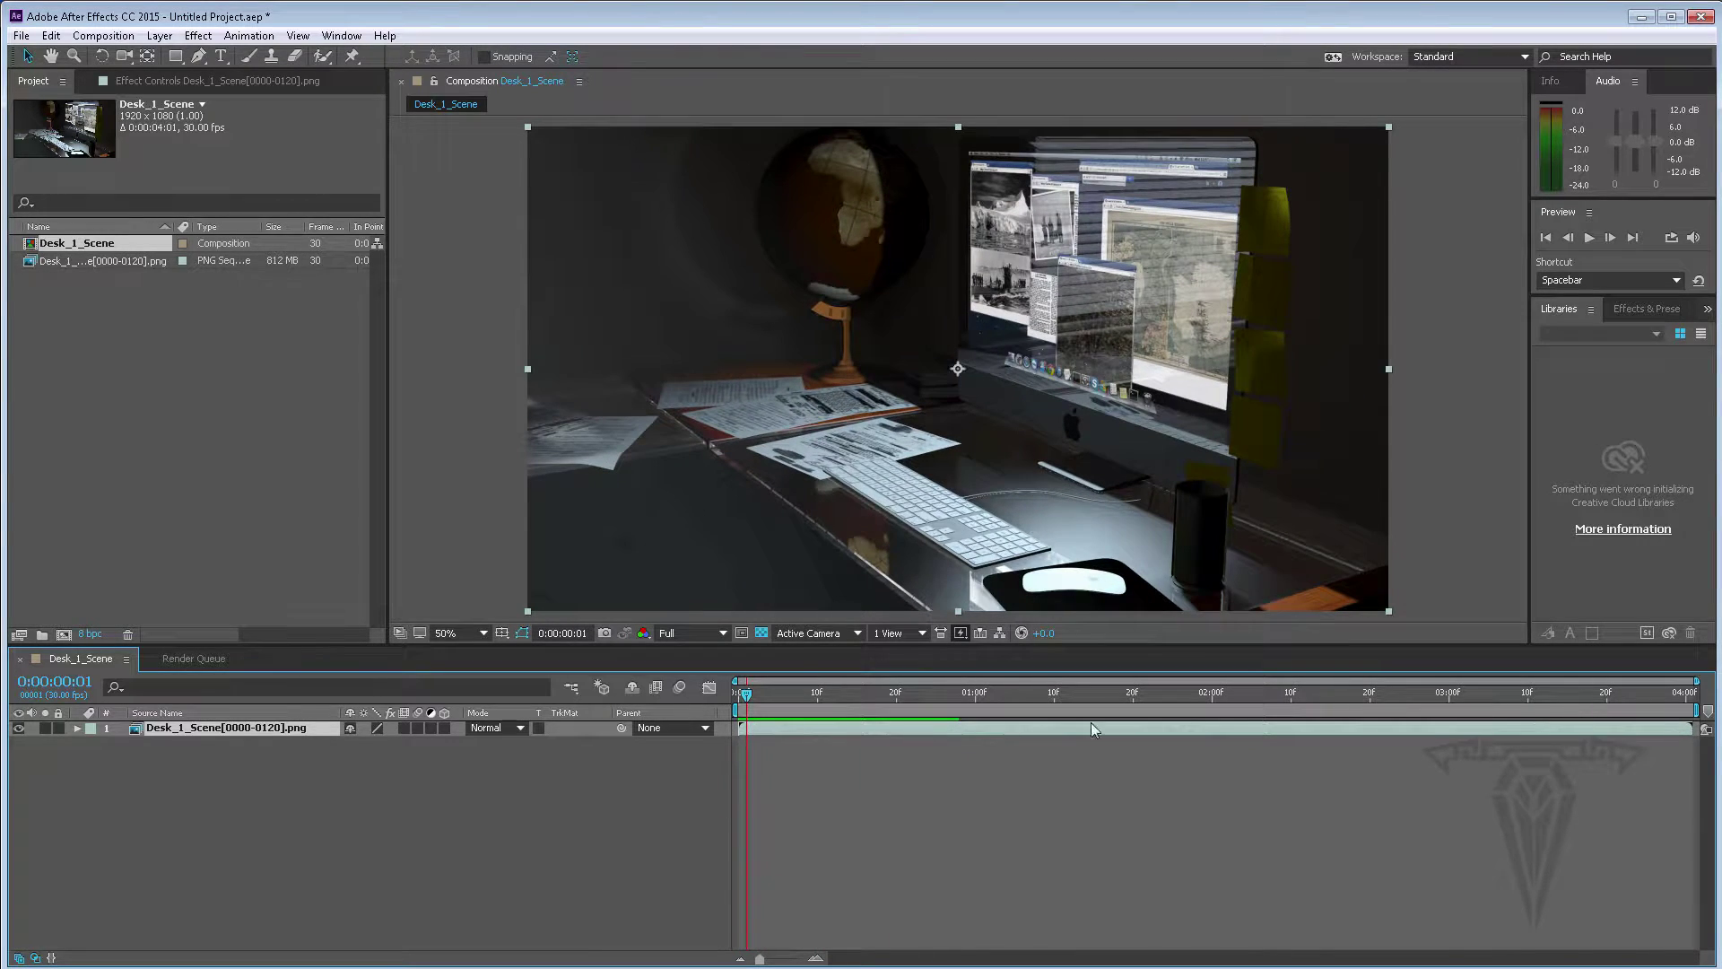
Step: Find the Levels effect and apply it to the Desk_1_Scene footage layer
{"action": "left_click", "coordinate": [1641, 311]}
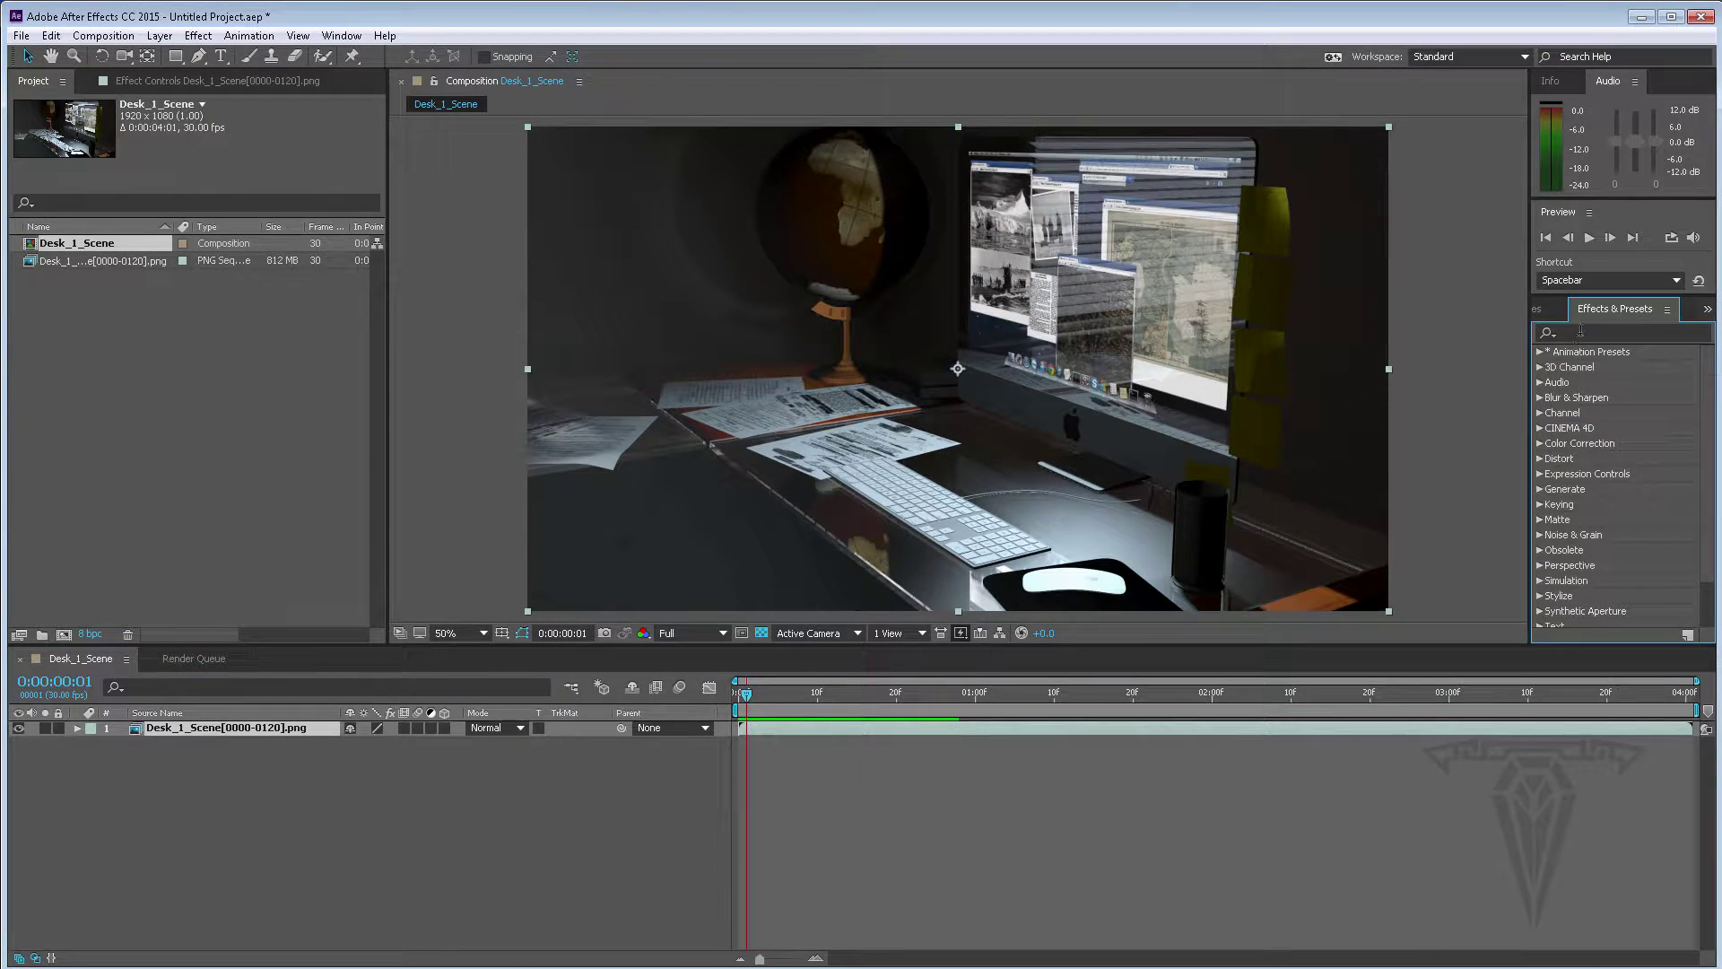
{"action": "left_click", "coordinate": [1580, 331]}
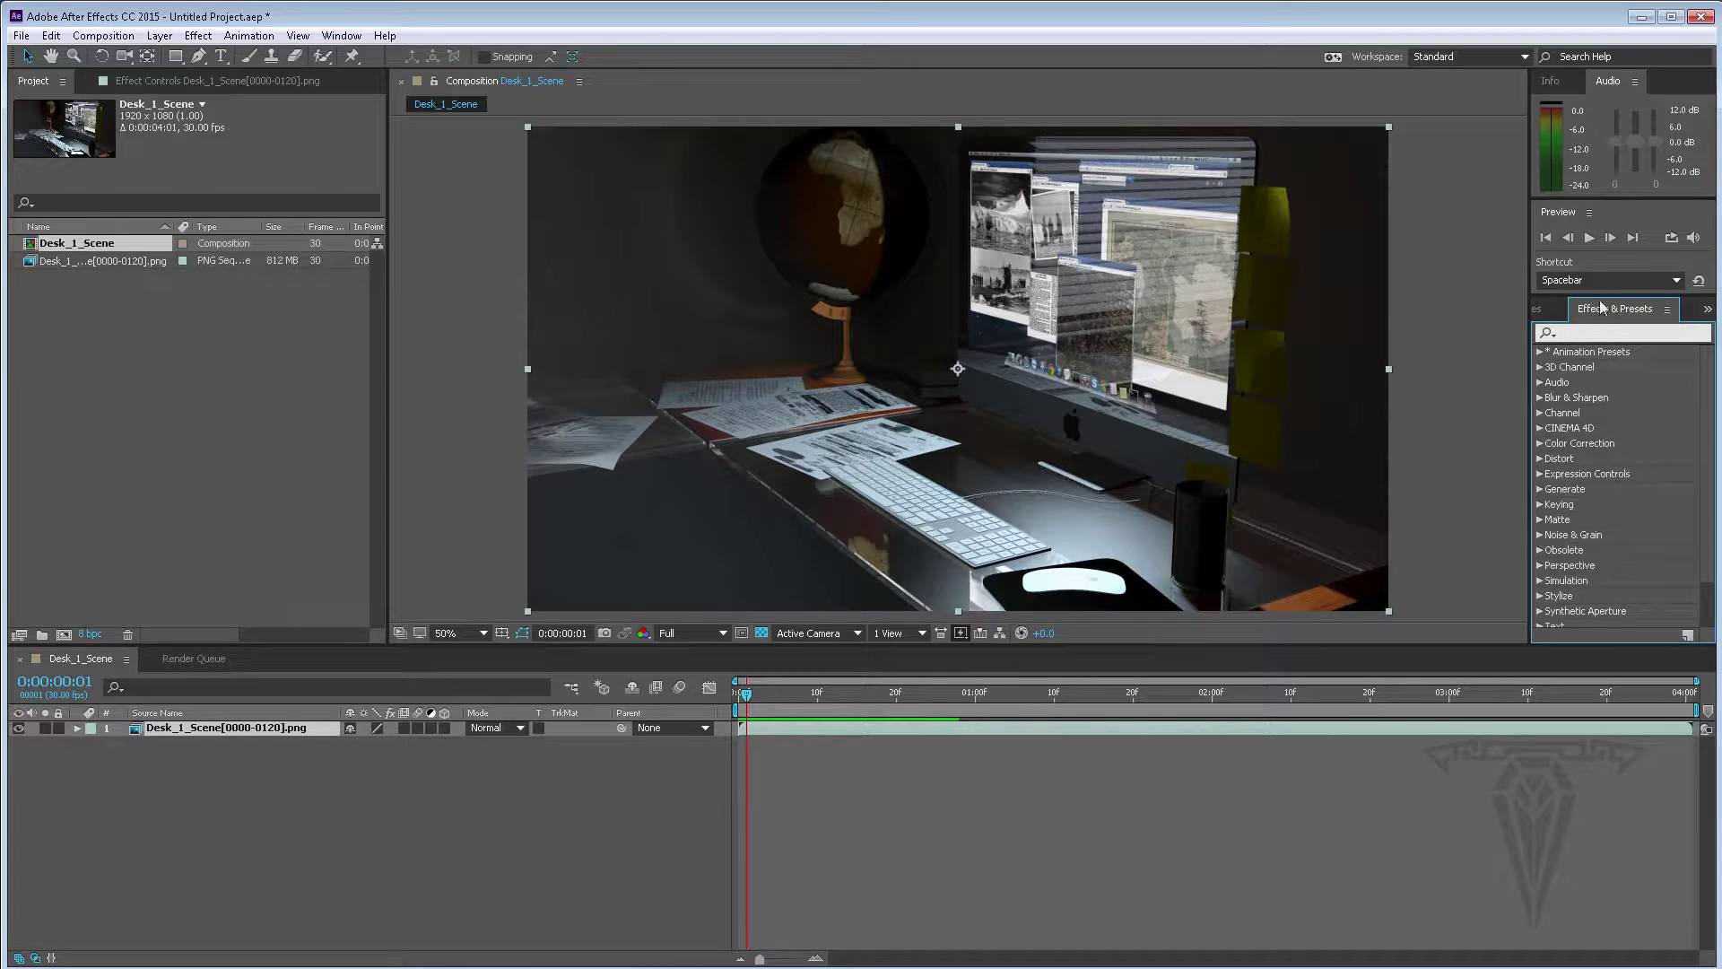
{"action": "type", "text": "lev"}
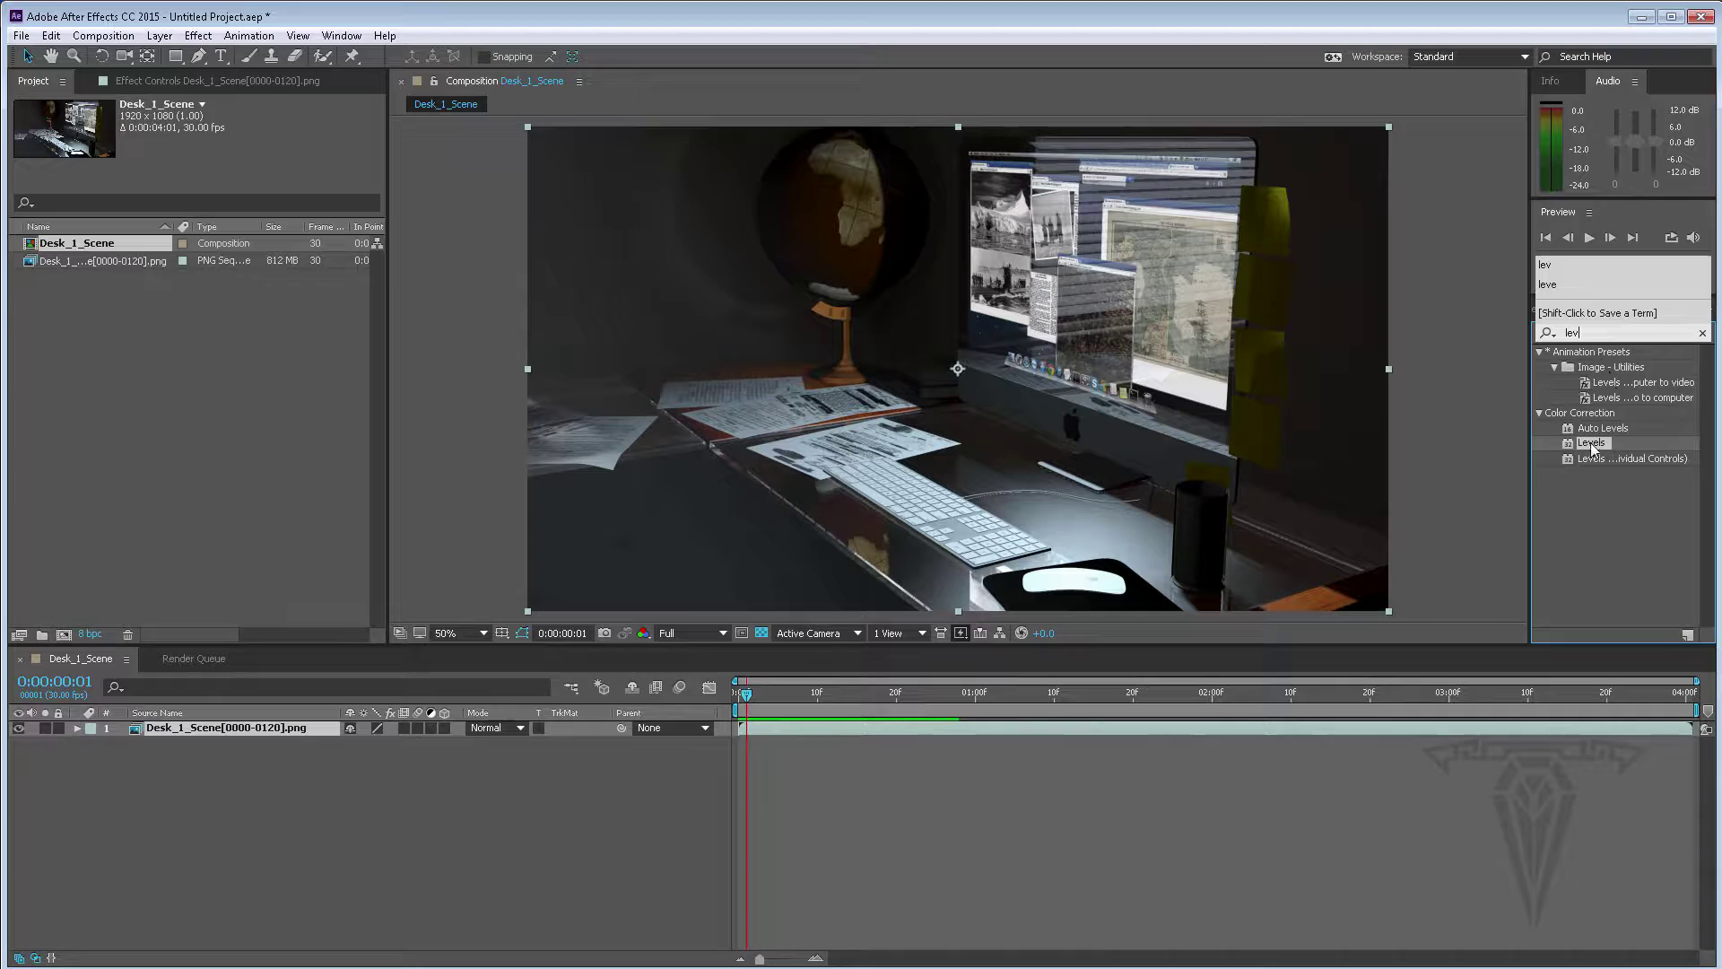
{"action": "double_click", "coordinate": [1591, 444]}
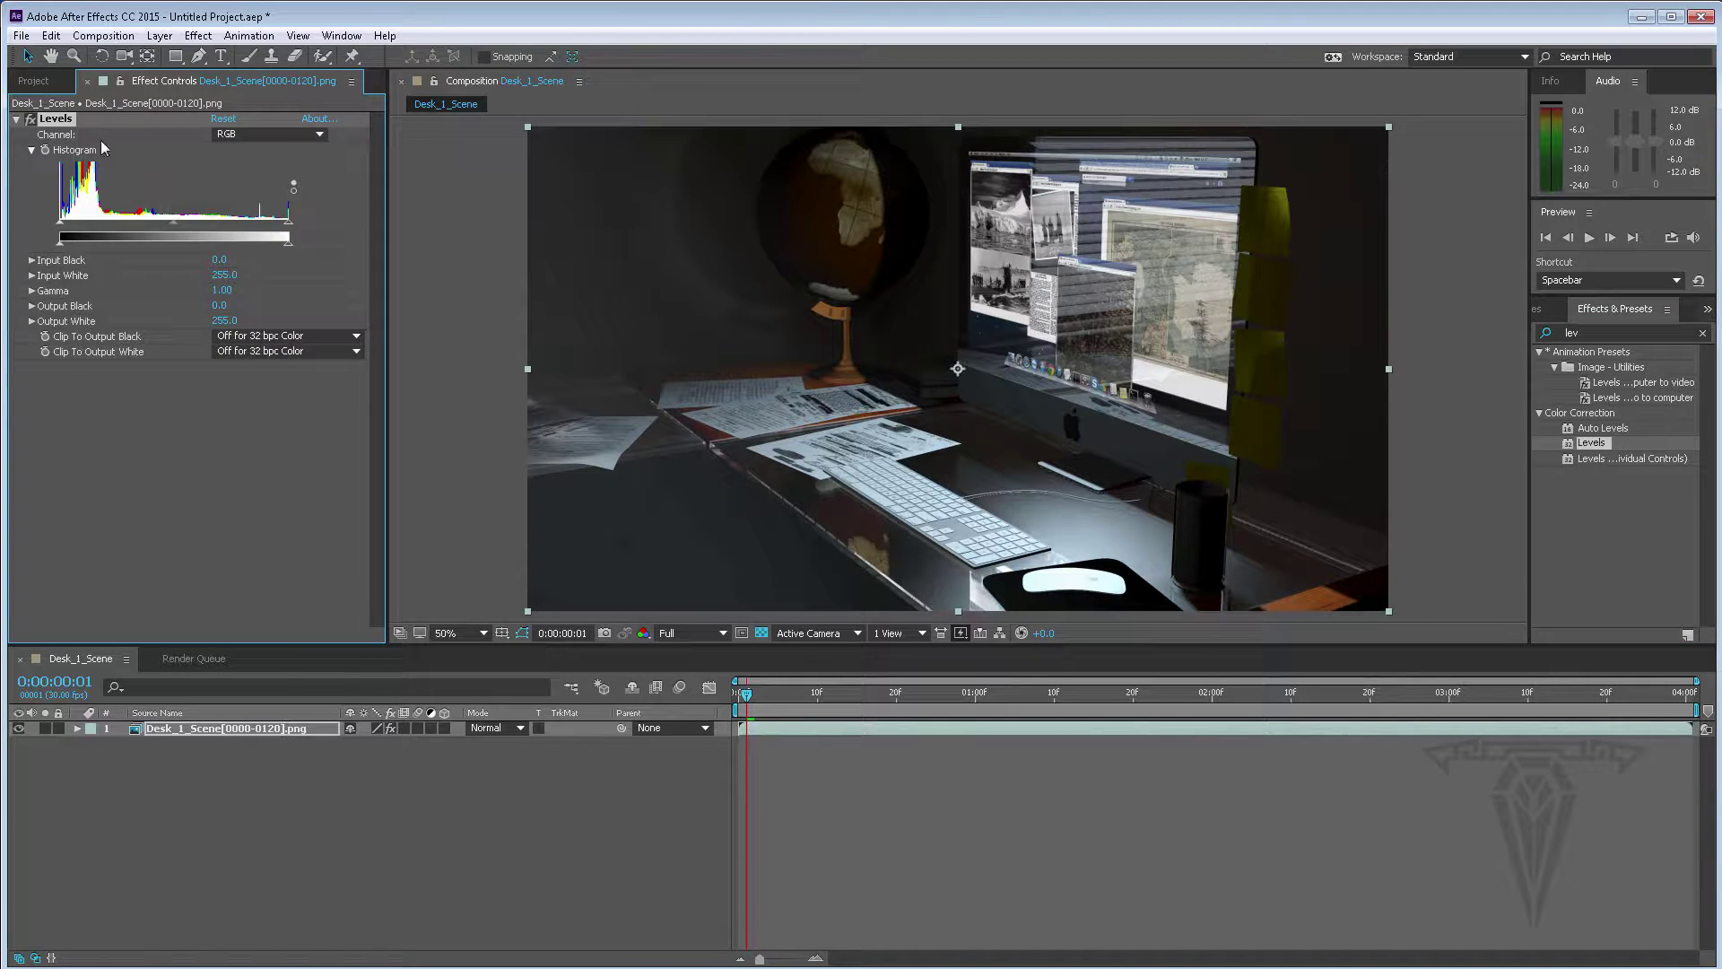
Step: Increase the footage's contrast in Levels by setting Input Black to 17 and Input White to 224
{"action": "left_click", "coordinate": [225, 729]}
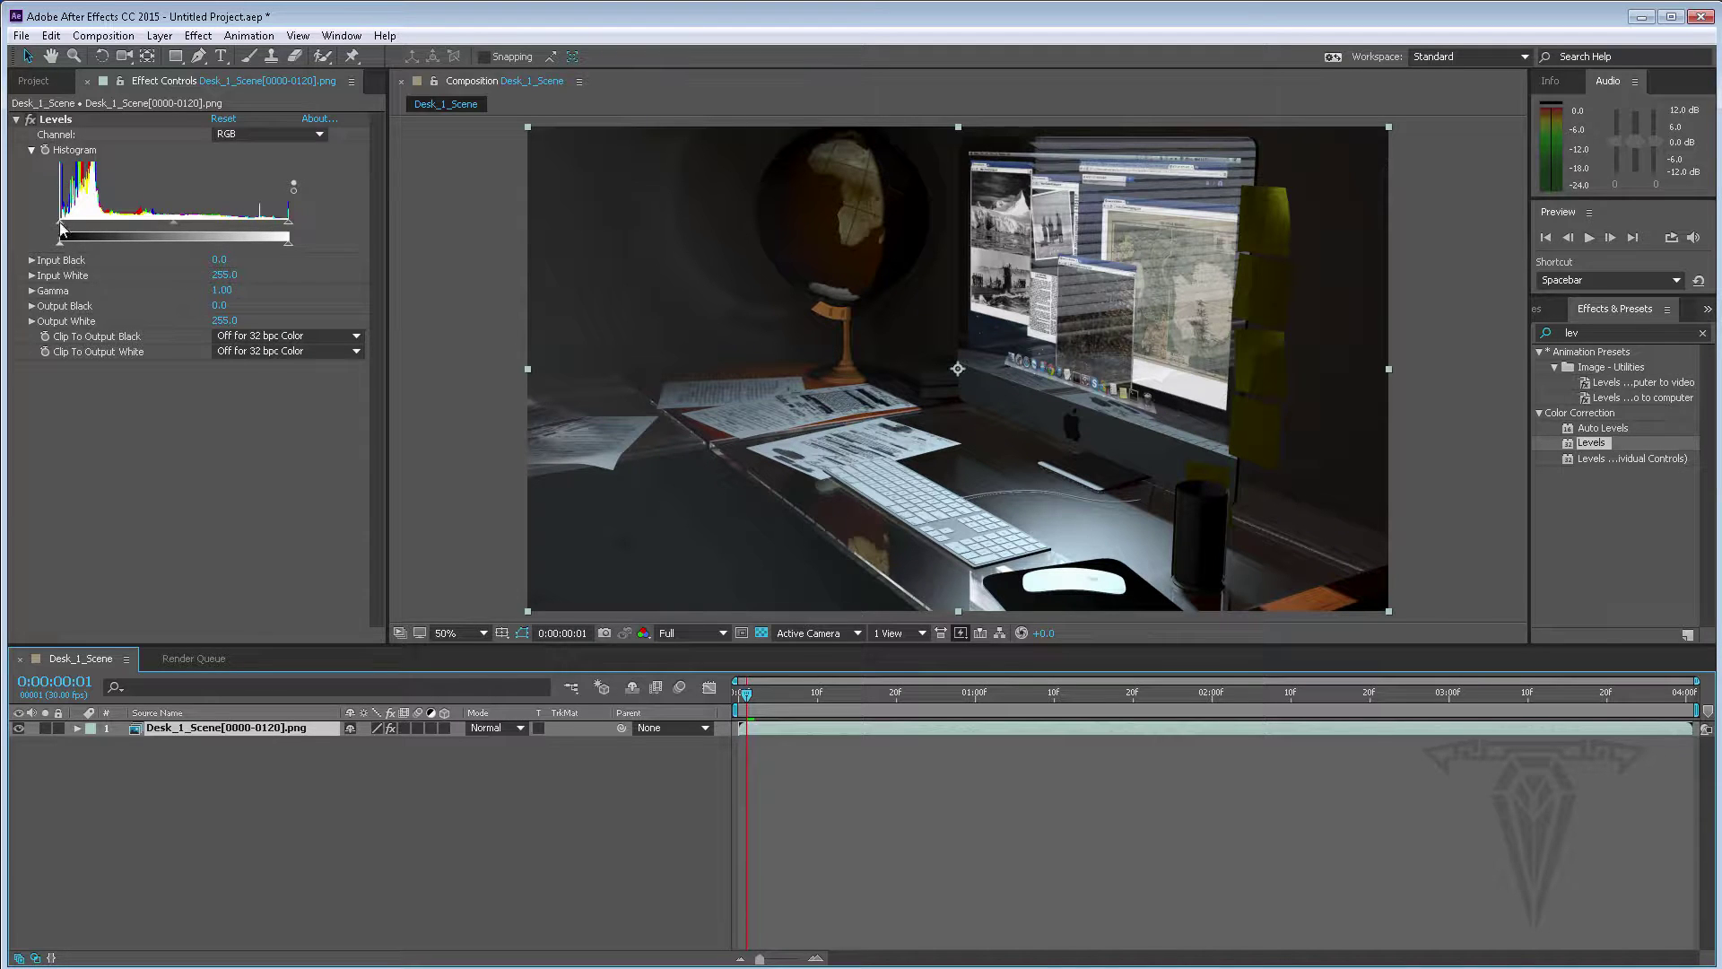
{"action": "left_click_drag", "start_coordinate": [61, 229], "coordinate": [75, 227]}
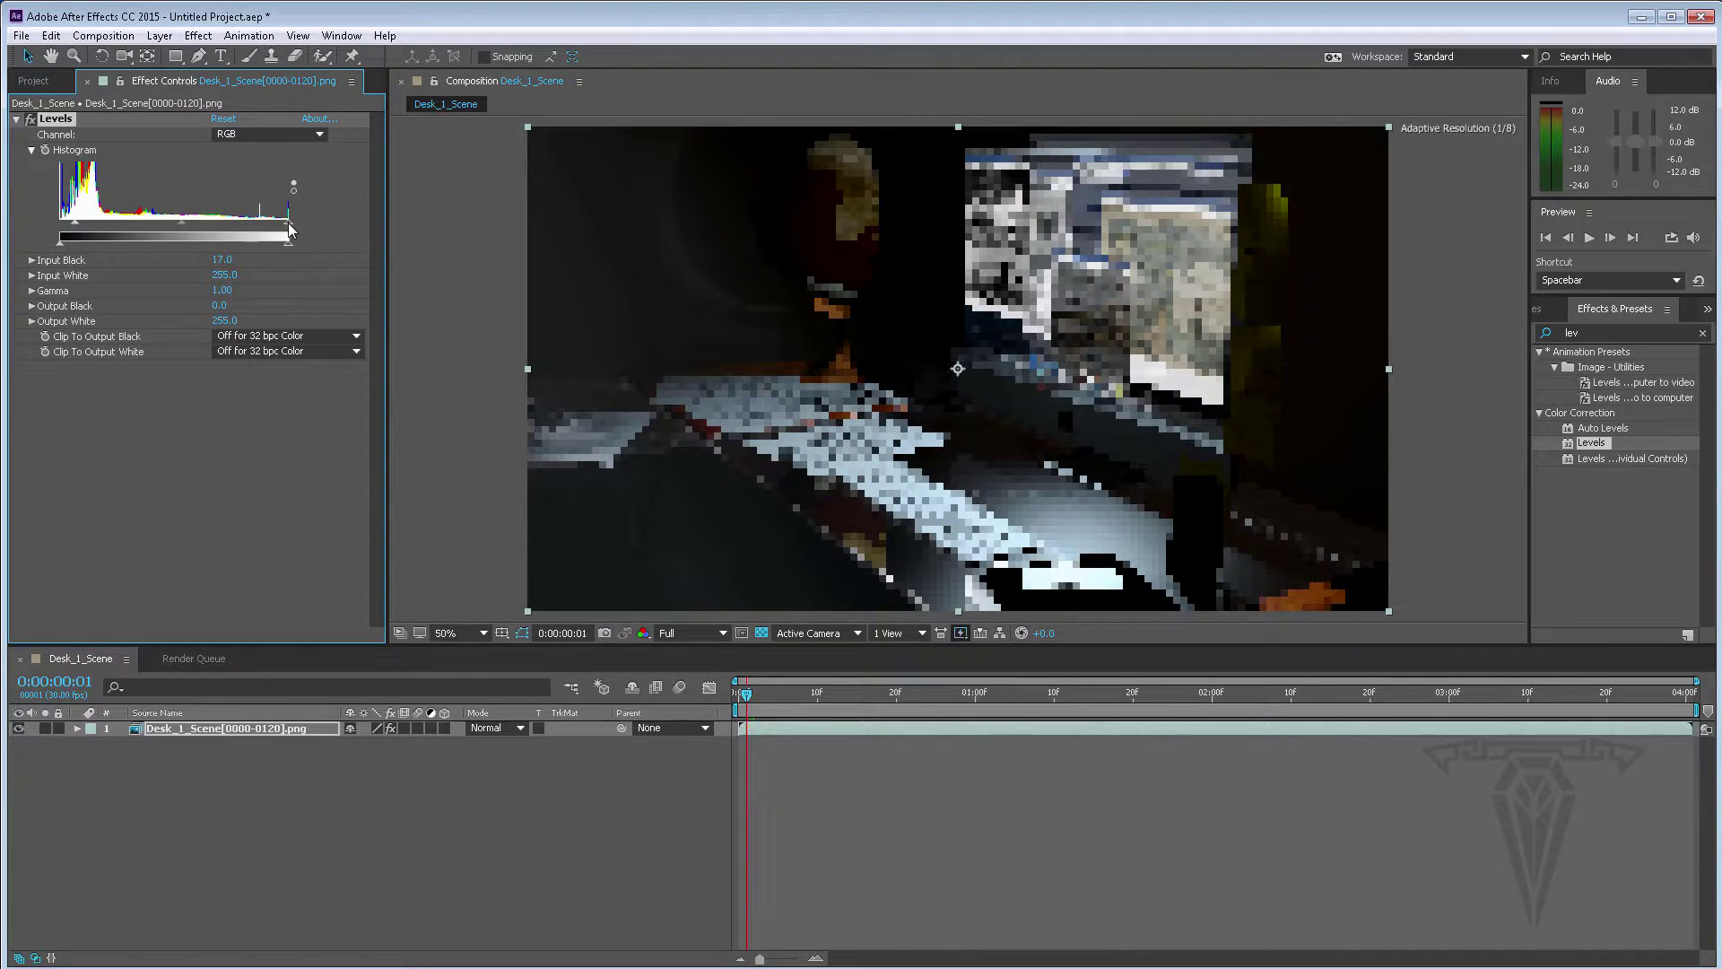
{"action": "left_click_drag", "start_coordinate": [289, 229], "coordinate": [260, 229]}
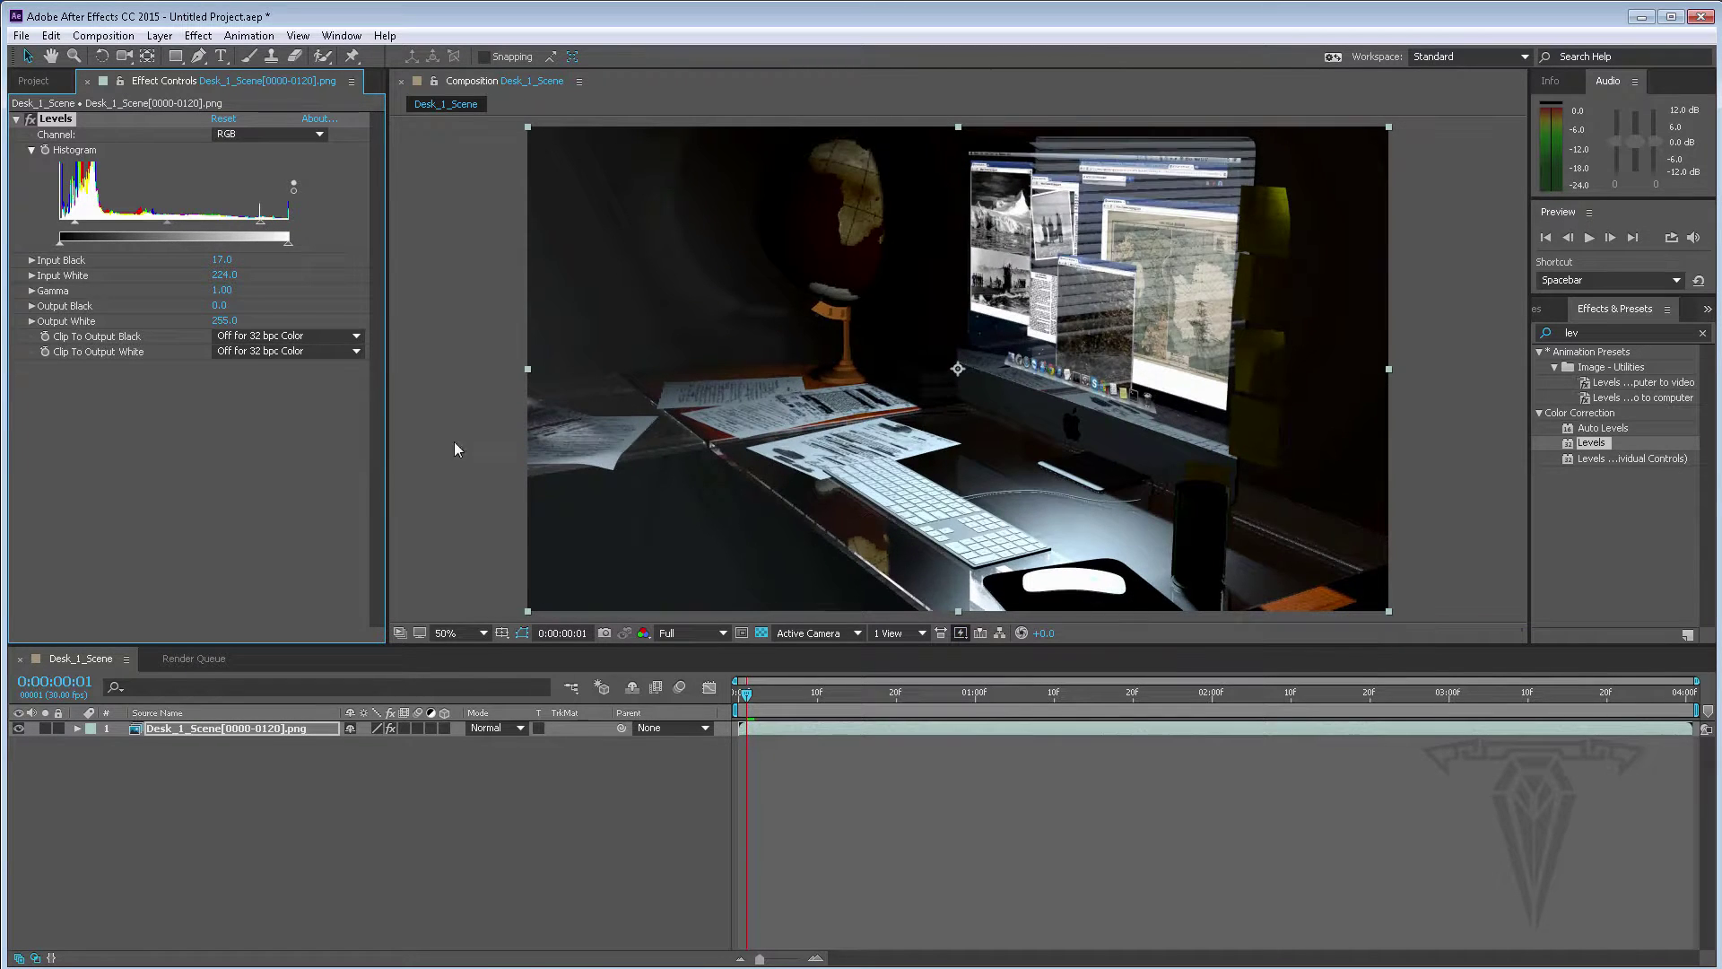
Step: Toggle the Levels effect off and on to compare the footage before and after, leave it on, and return to the project items
{"action": "left_click", "coordinate": [31, 119]}
{"action": "left_click", "coordinate": [31, 120]}
{"action": "left_click", "coordinate": [31, 119]}
{"action": "left_click", "coordinate": [31, 119]}
{"action": "left_click", "coordinate": [31, 120]}
{"action": "left_click", "coordinate": [31, 119]}
{"action": "left_click", "coordinate": [32, 119]}
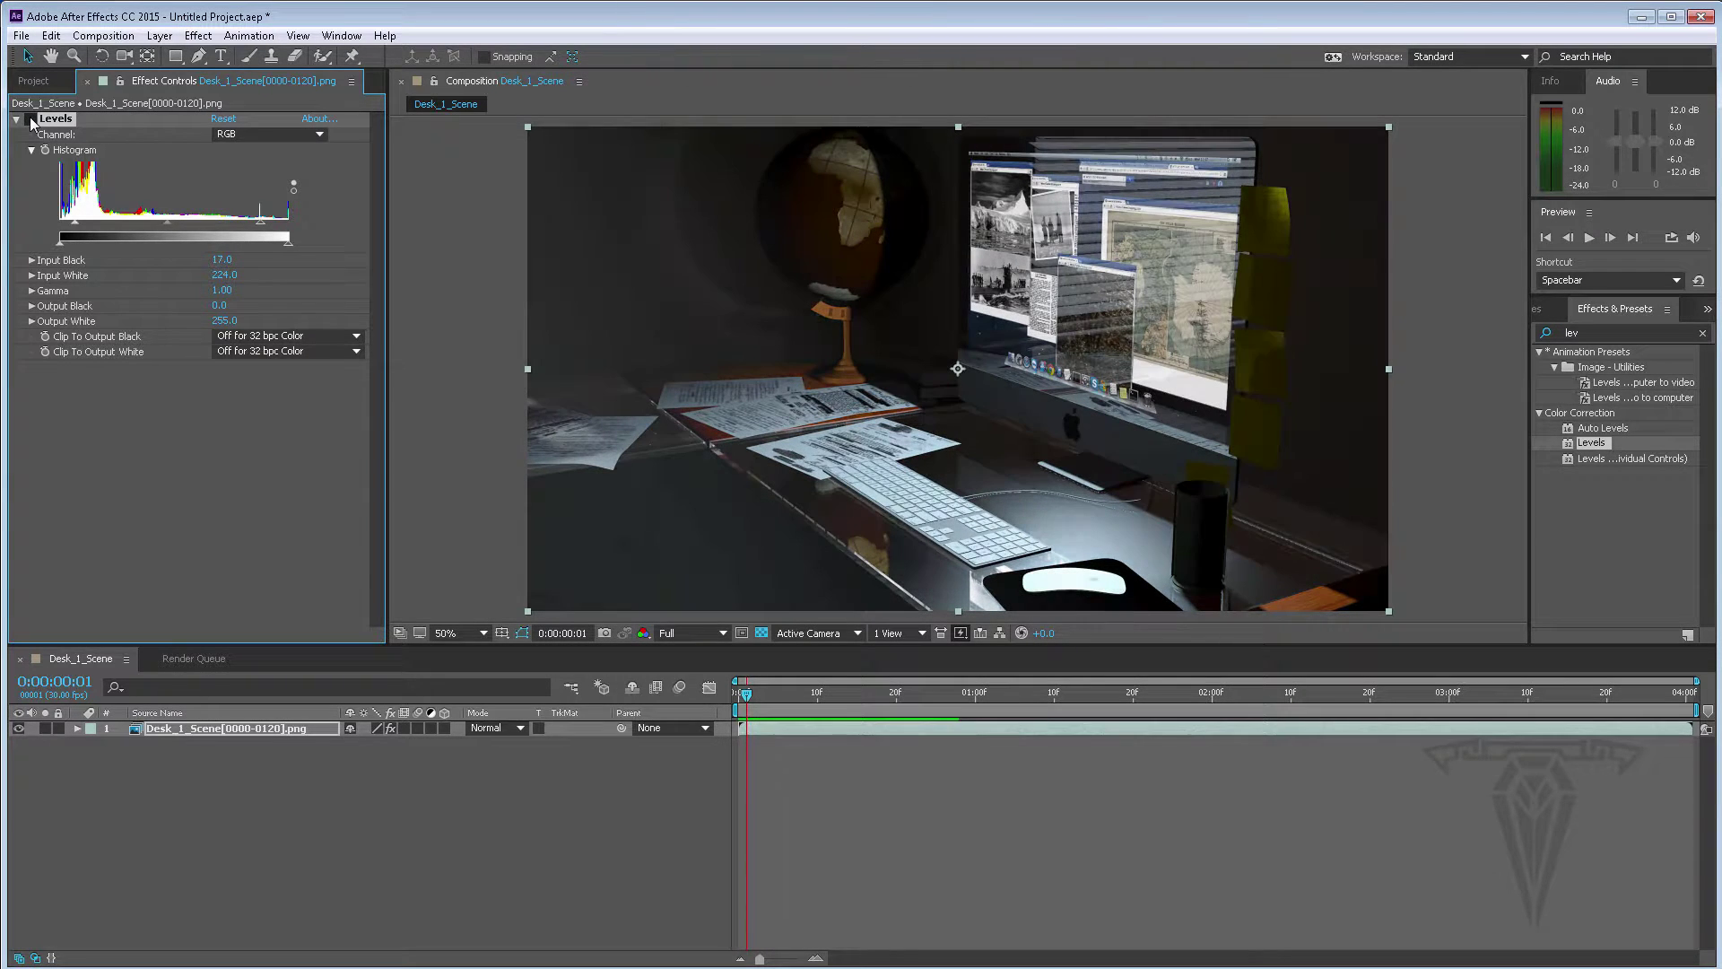
{"action": "left_click", "coordinate": [31, 119]}
{"action": "left_click", "coordinate": [32, 120]}
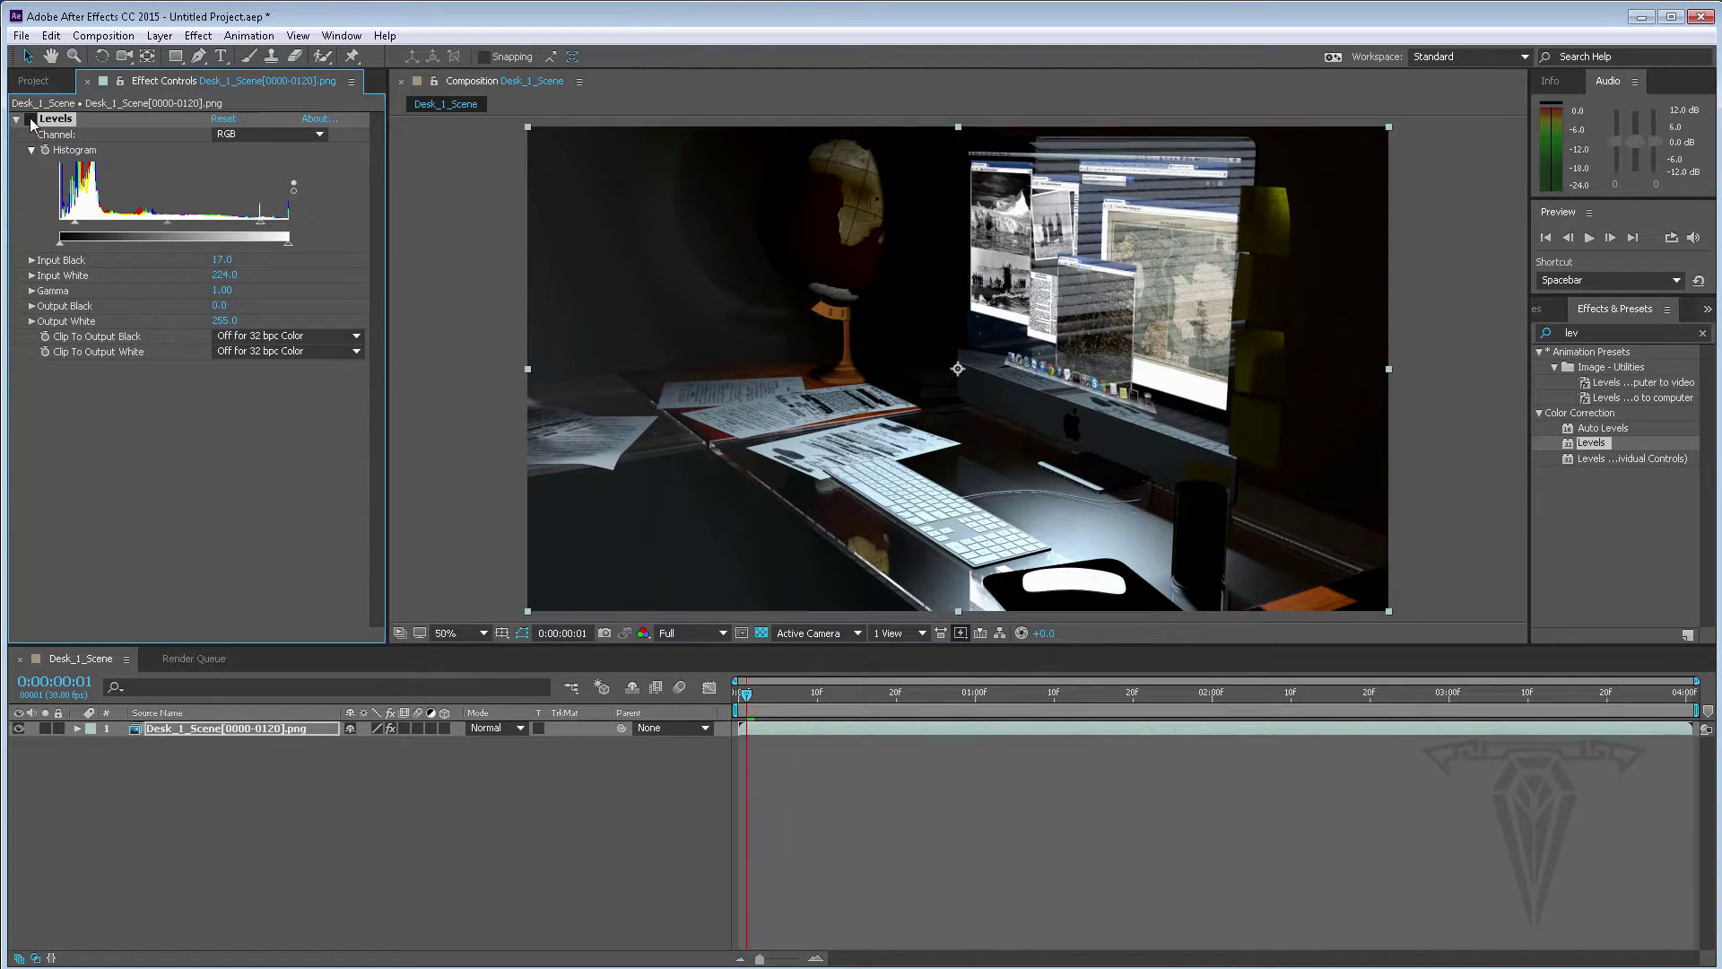
{"action": "left_click", "coordinate": [31, 121]}
{"action": "left_click", "coordinate": [31, 120]}
{"action": "left_click", "coordinate": [31, 120]}
{"action": "left_click", "coordinate": [33, 81]}
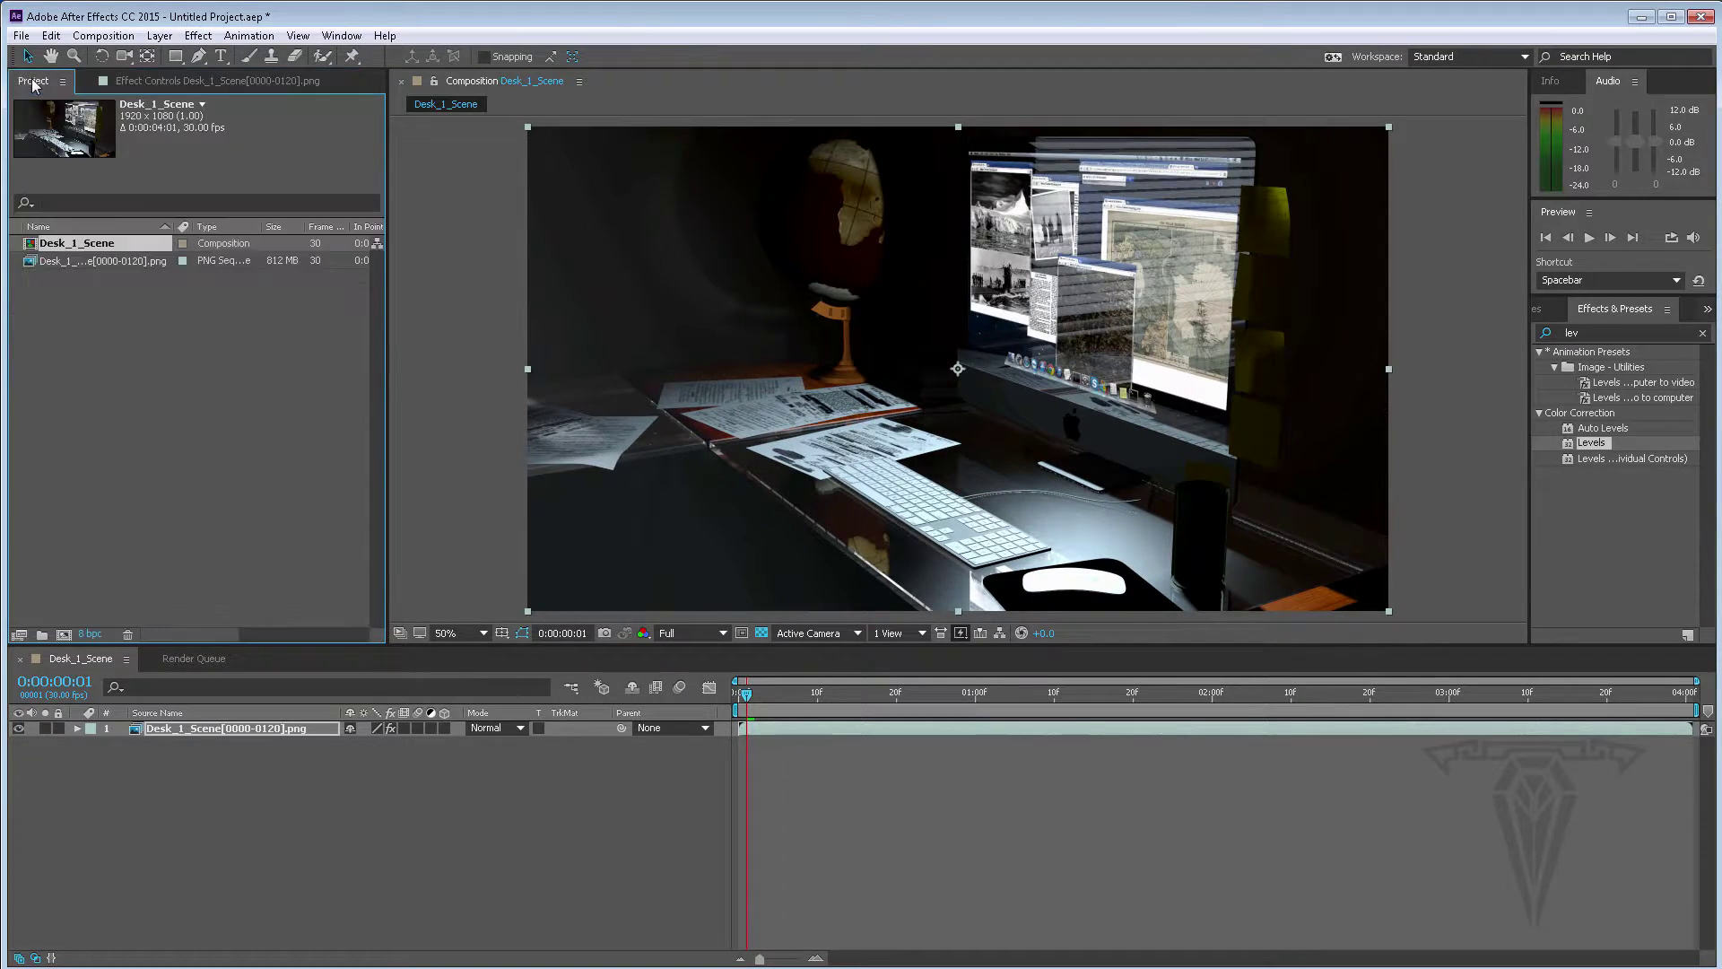
Step: Switch to the browser, look over the MotionPulse product page on the Video Copilot site, and minimize the browser
{"action": "key", "text": "alt+Tab"}
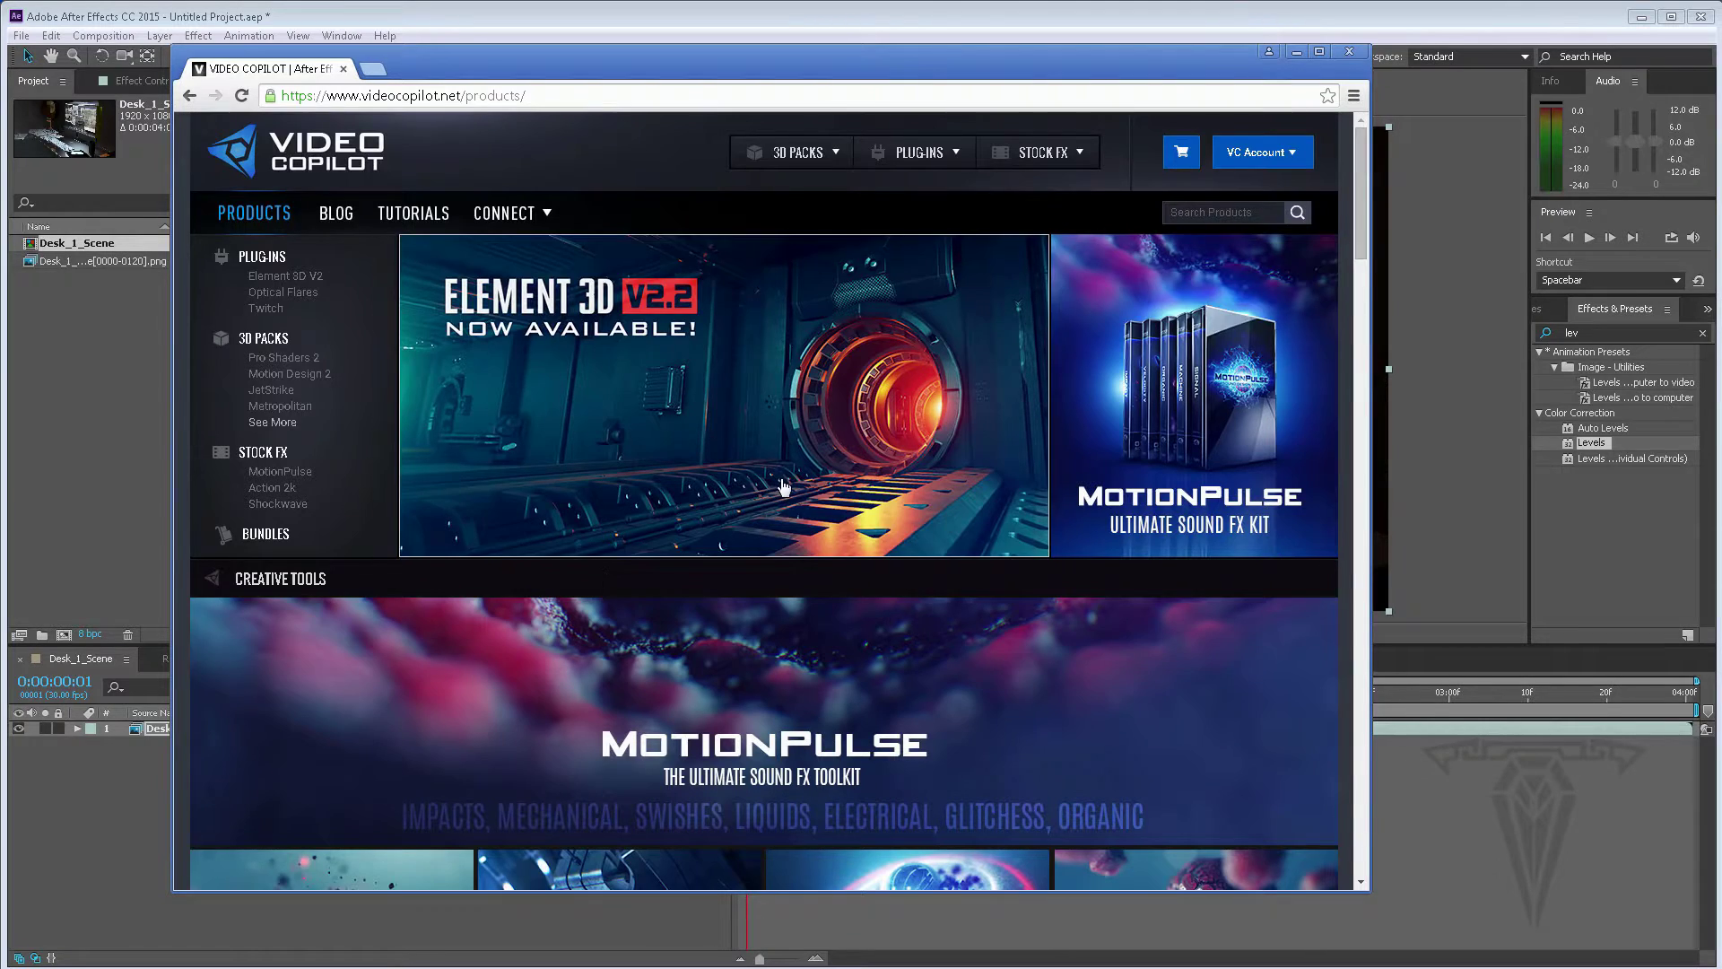
{"action": "scroll", "coordinate": [811, 493], "scroll_direction": "down", "scroll_amount": 2}
{"action": "scroll", "coordinate": [733, 541], "scroll_direction": "down", "scroll_amount": 2}
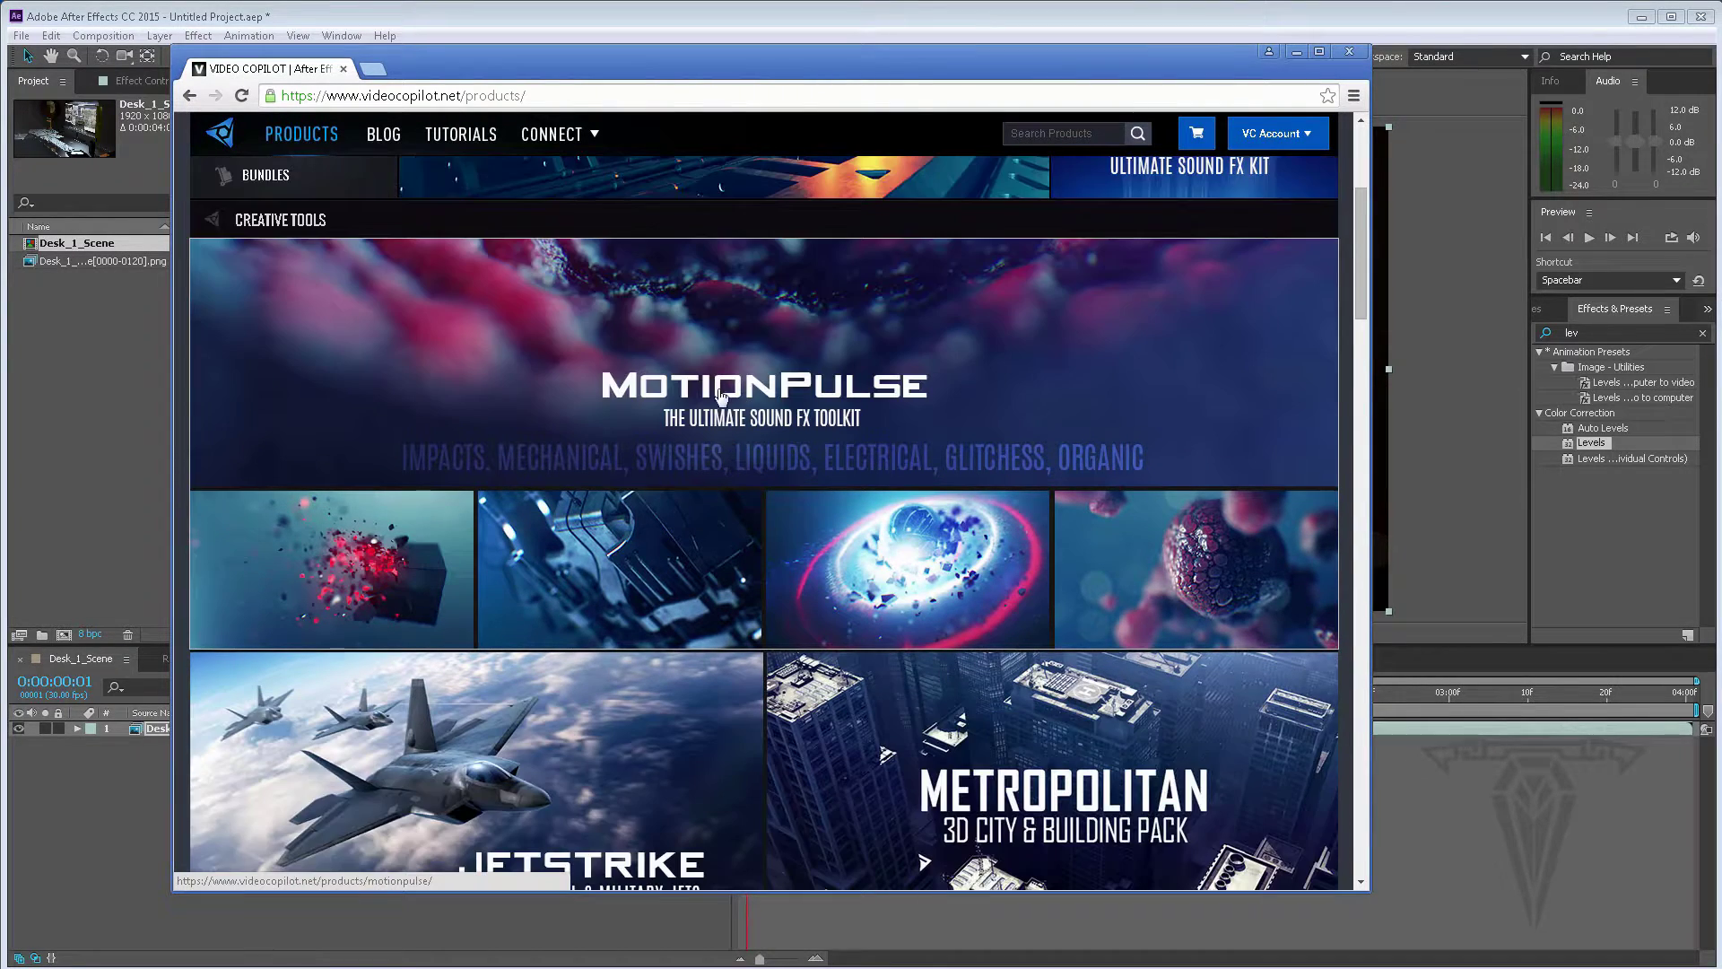
{"action": "left_click", "coordinate": [780, 370]}
{"action": "scroll", "coordinate": [696, 513], "scroll_direction": "down", "scroll_amount": 2}
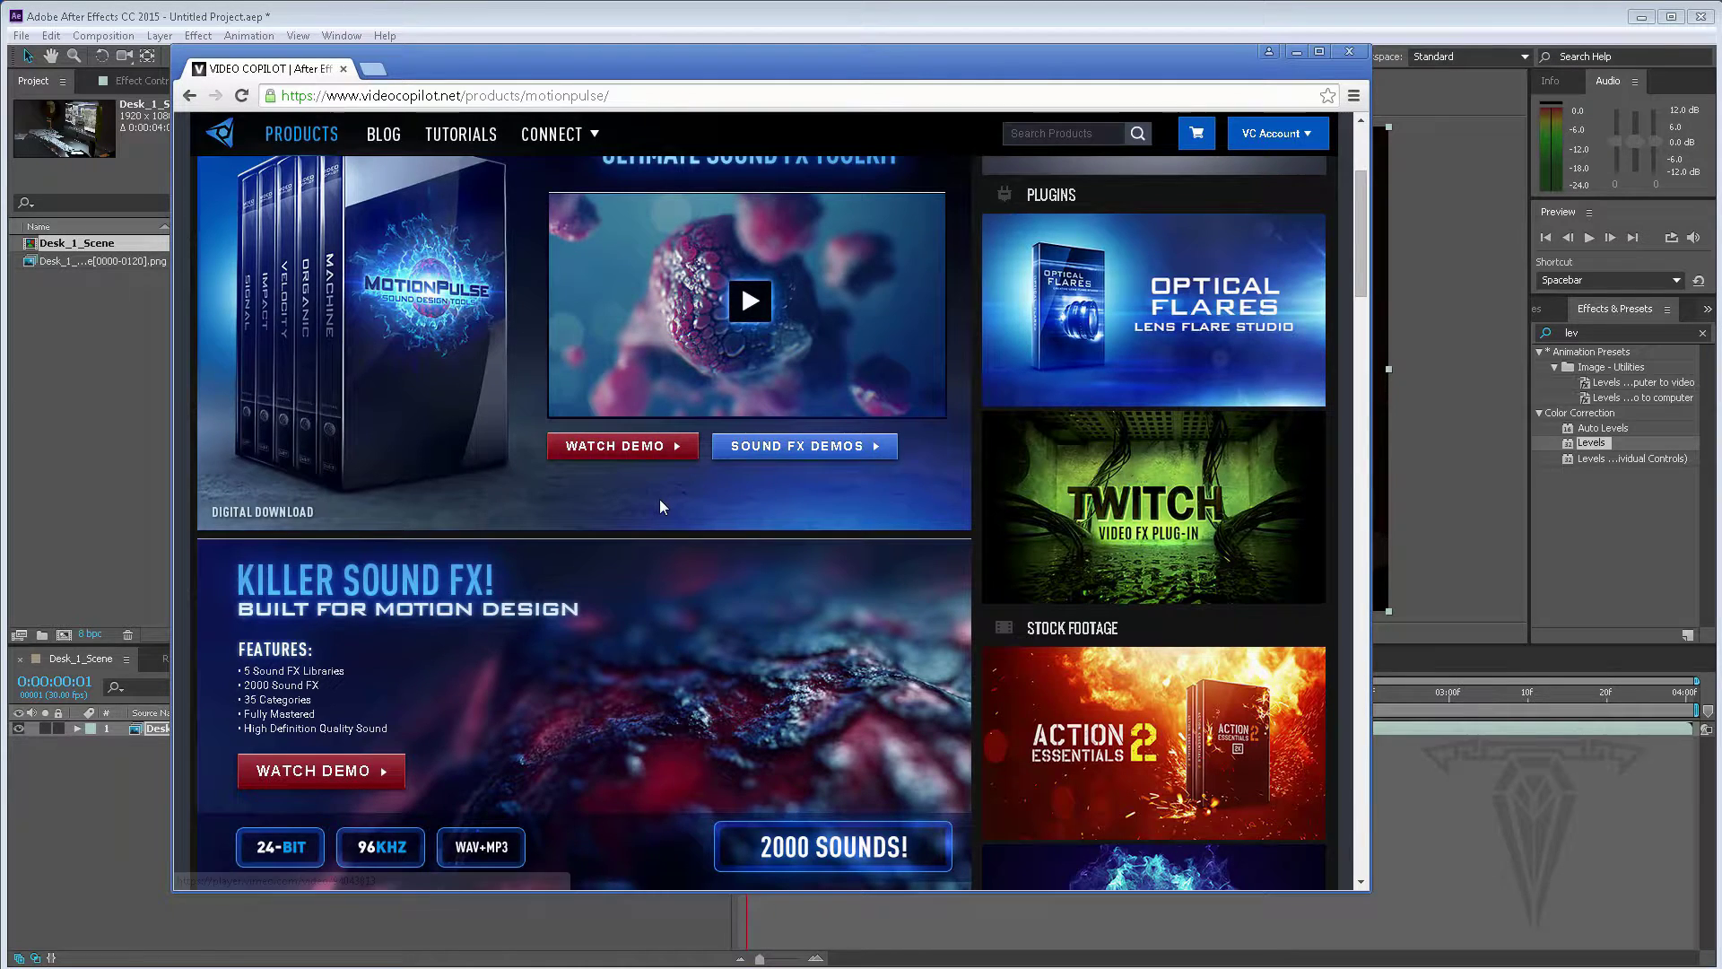
{"action": "scroll", "coordinate": [659, 499], "scroll_direction": "down", "scroll_amount": 4}
{"action": "scroll", "coordinate": [655, 503], "scroll_direction": "up", "scroll_amount": 7}
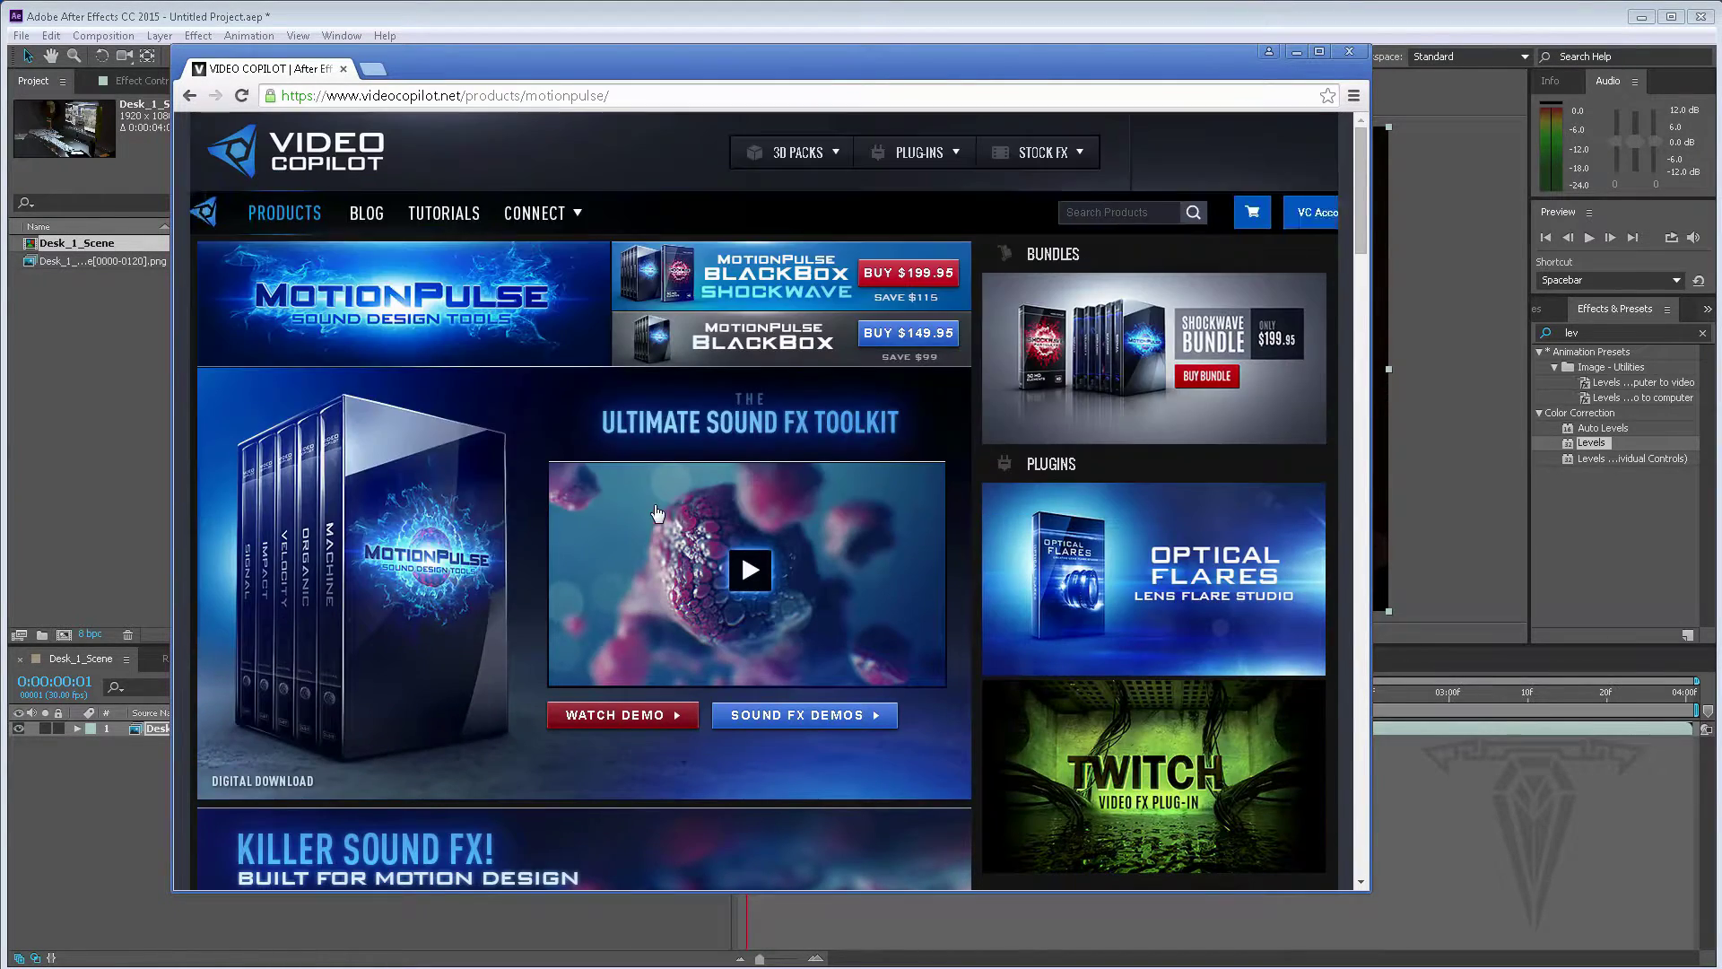
{"action": "left_click", "coordinate": [1294, 54]}
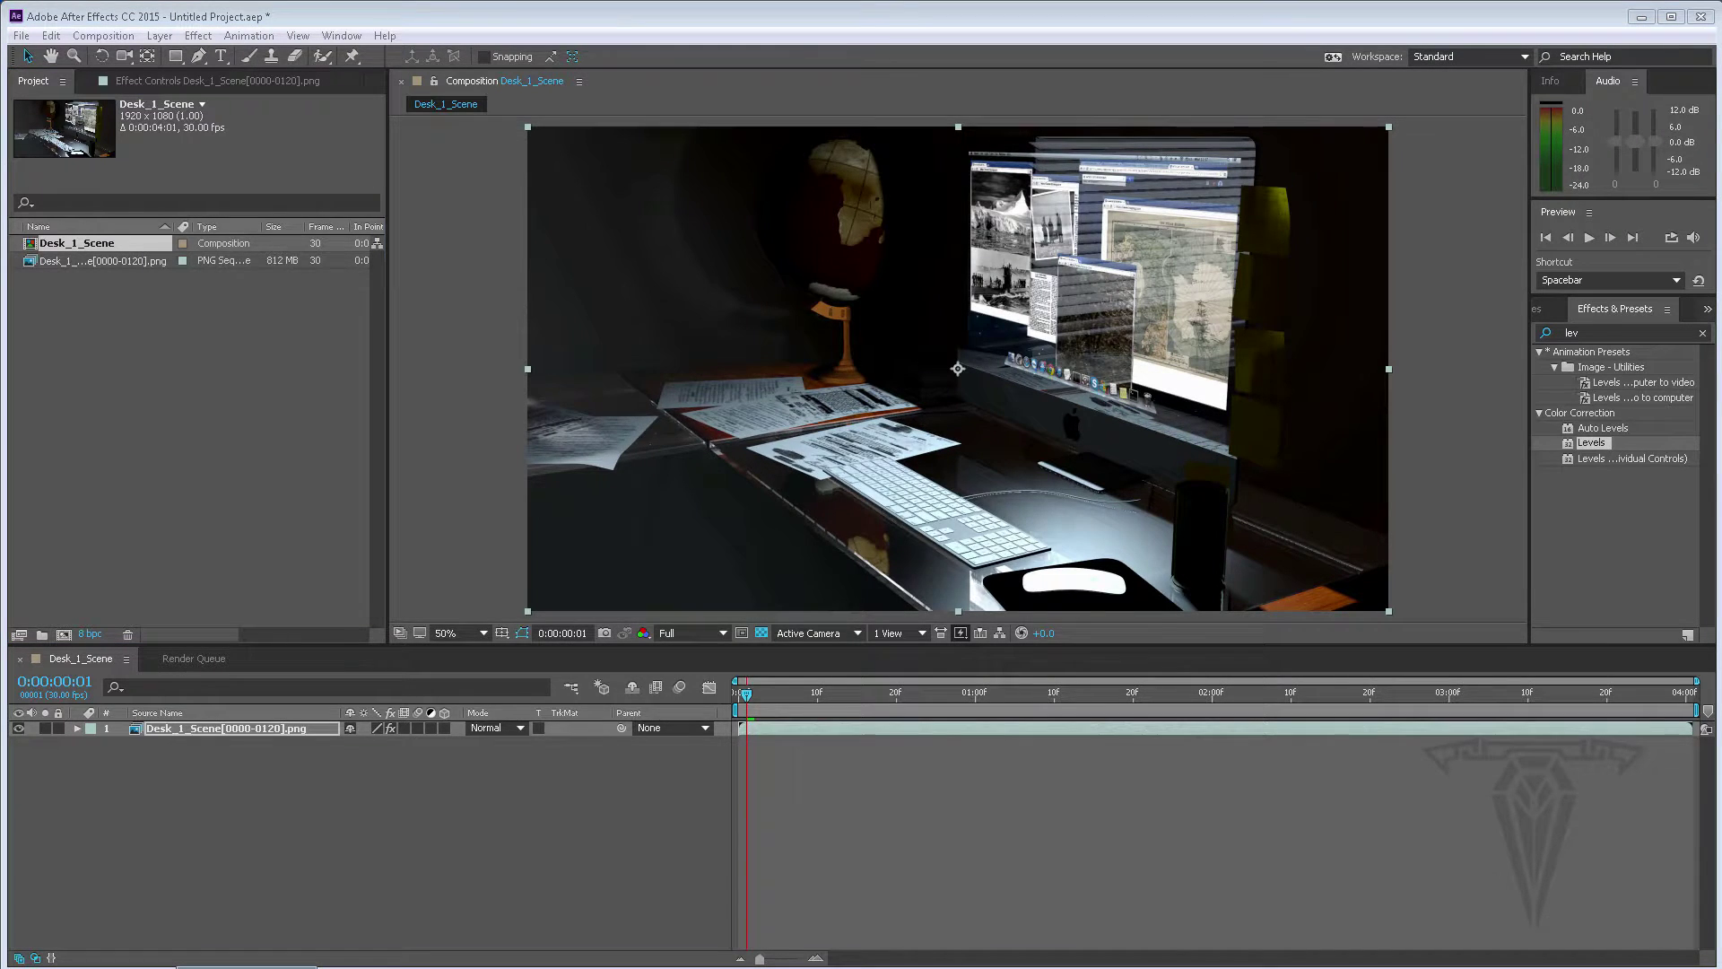
Step: Import Atmospheric_Low_01.wav from the MotionPulse VELOCITY Atmospheric folder and add it to the Desk_1_Scene composition below the footage layer
{"action": "left_click", "coordinate": [247, 968]}
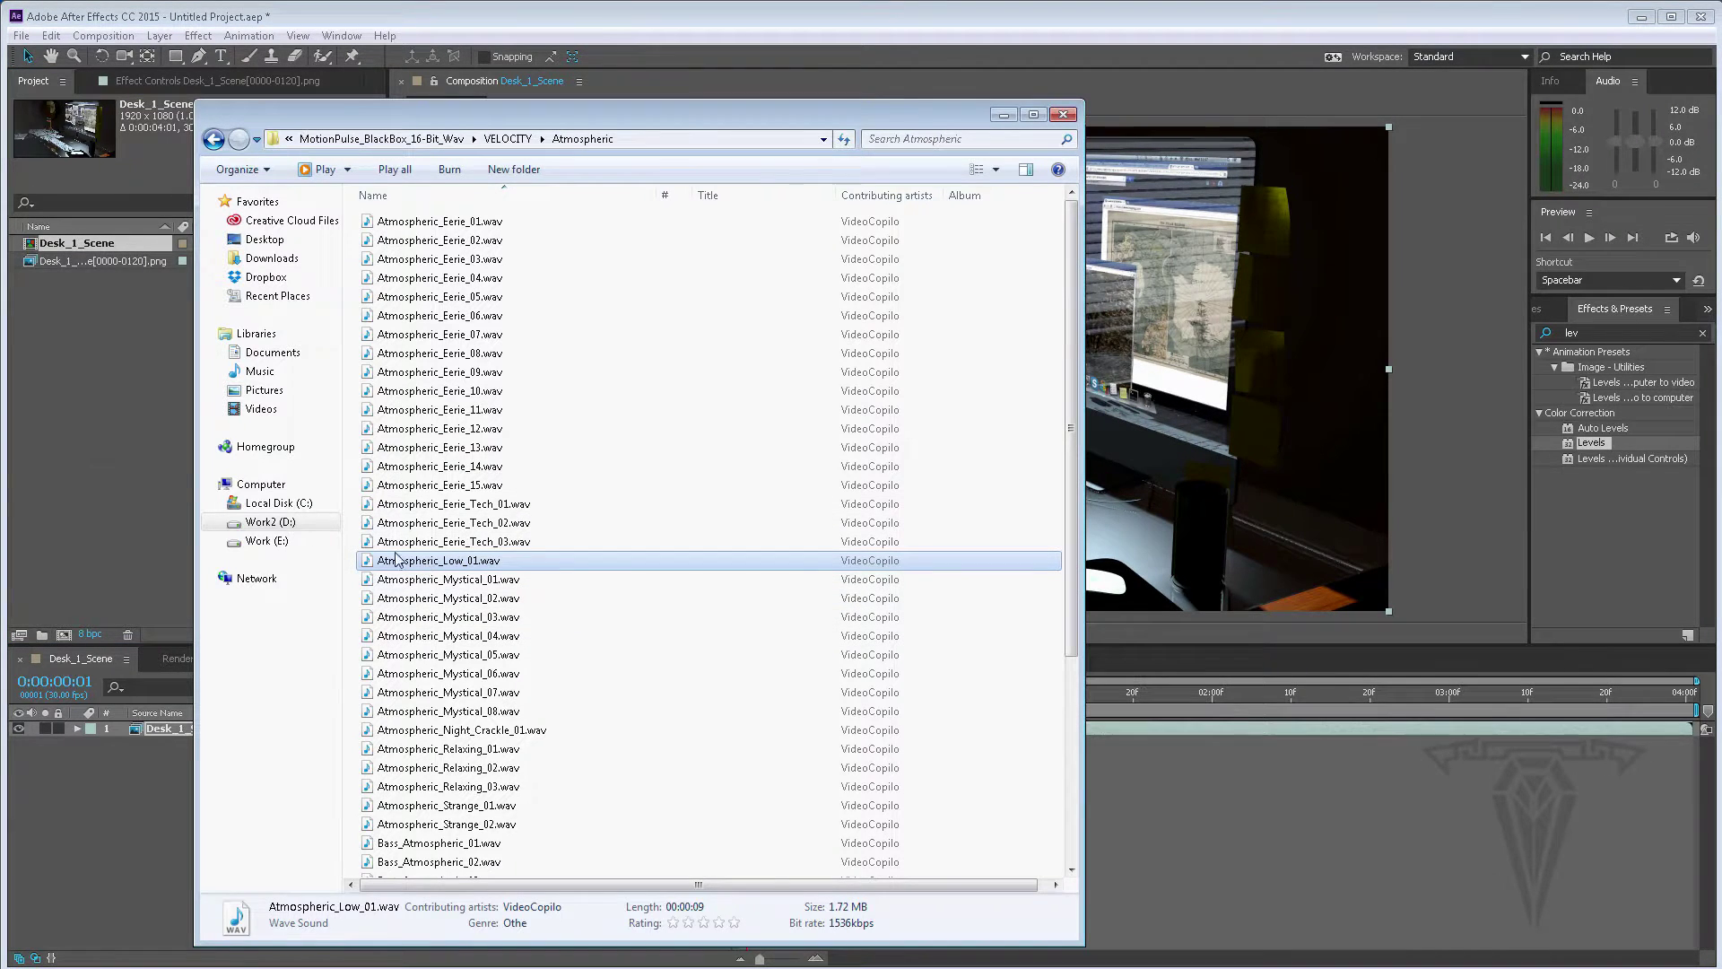
{"action": "left_click_drag", "start_coordinate": [397, 558], "coordinate": [108, 418]}
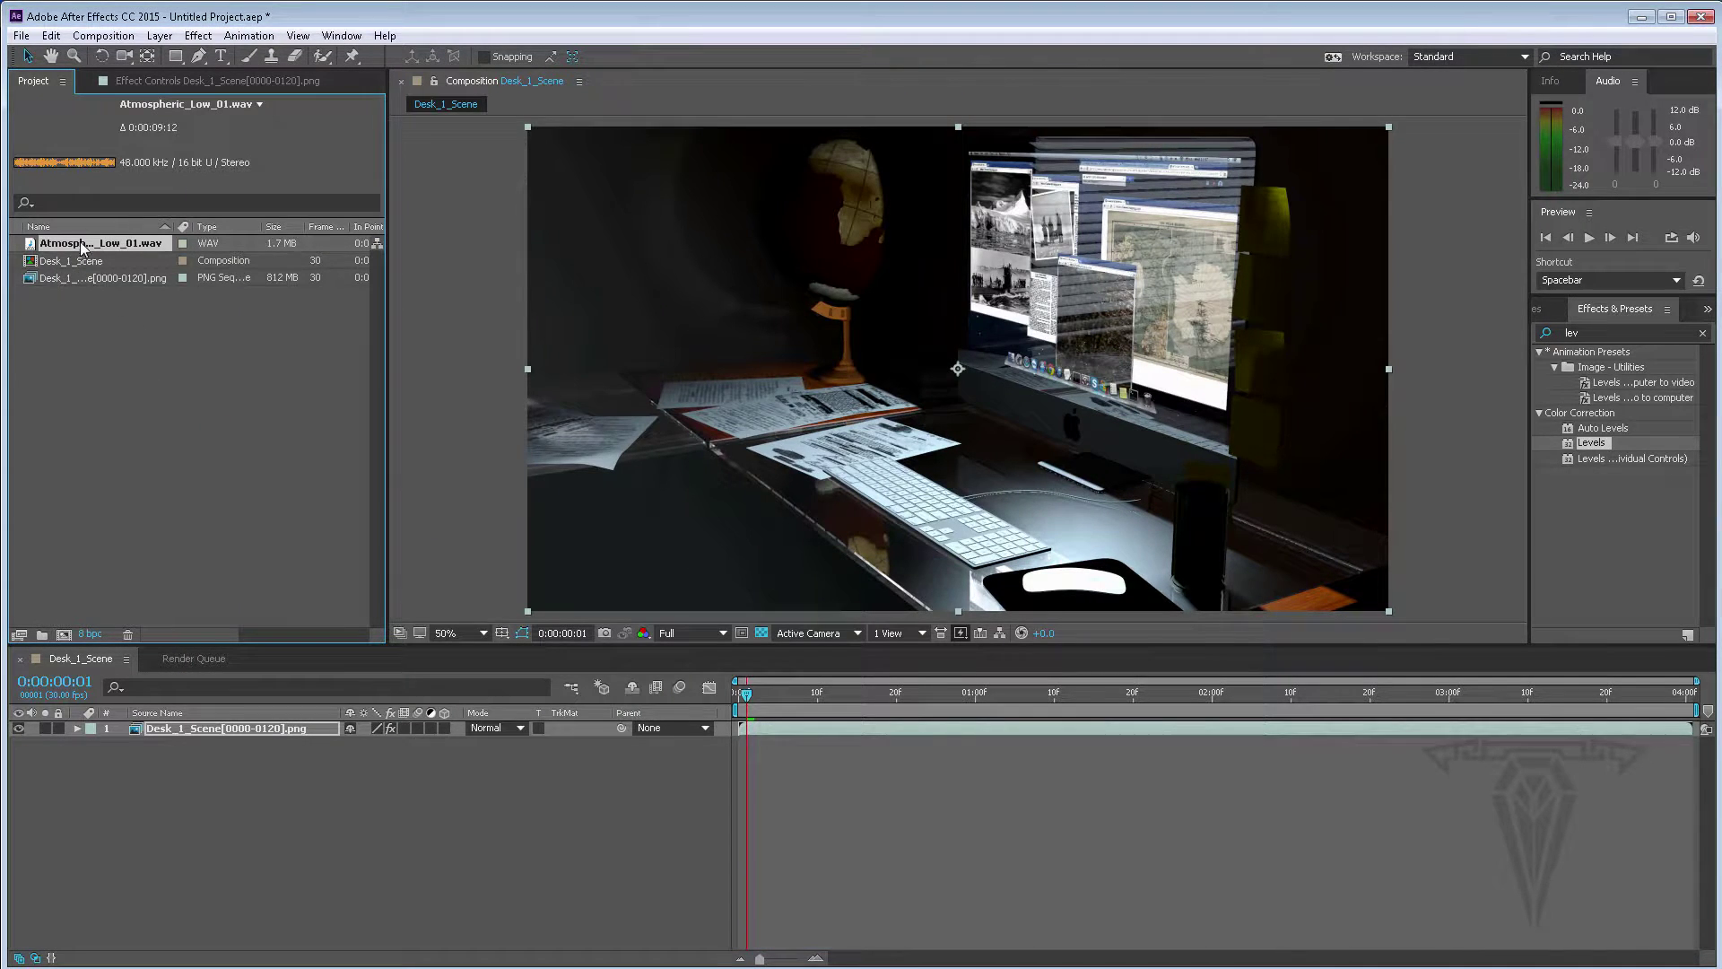
{"action": "left_click_drag", "start_coordinate": [85, 246], "coordinate": [351, 845]}
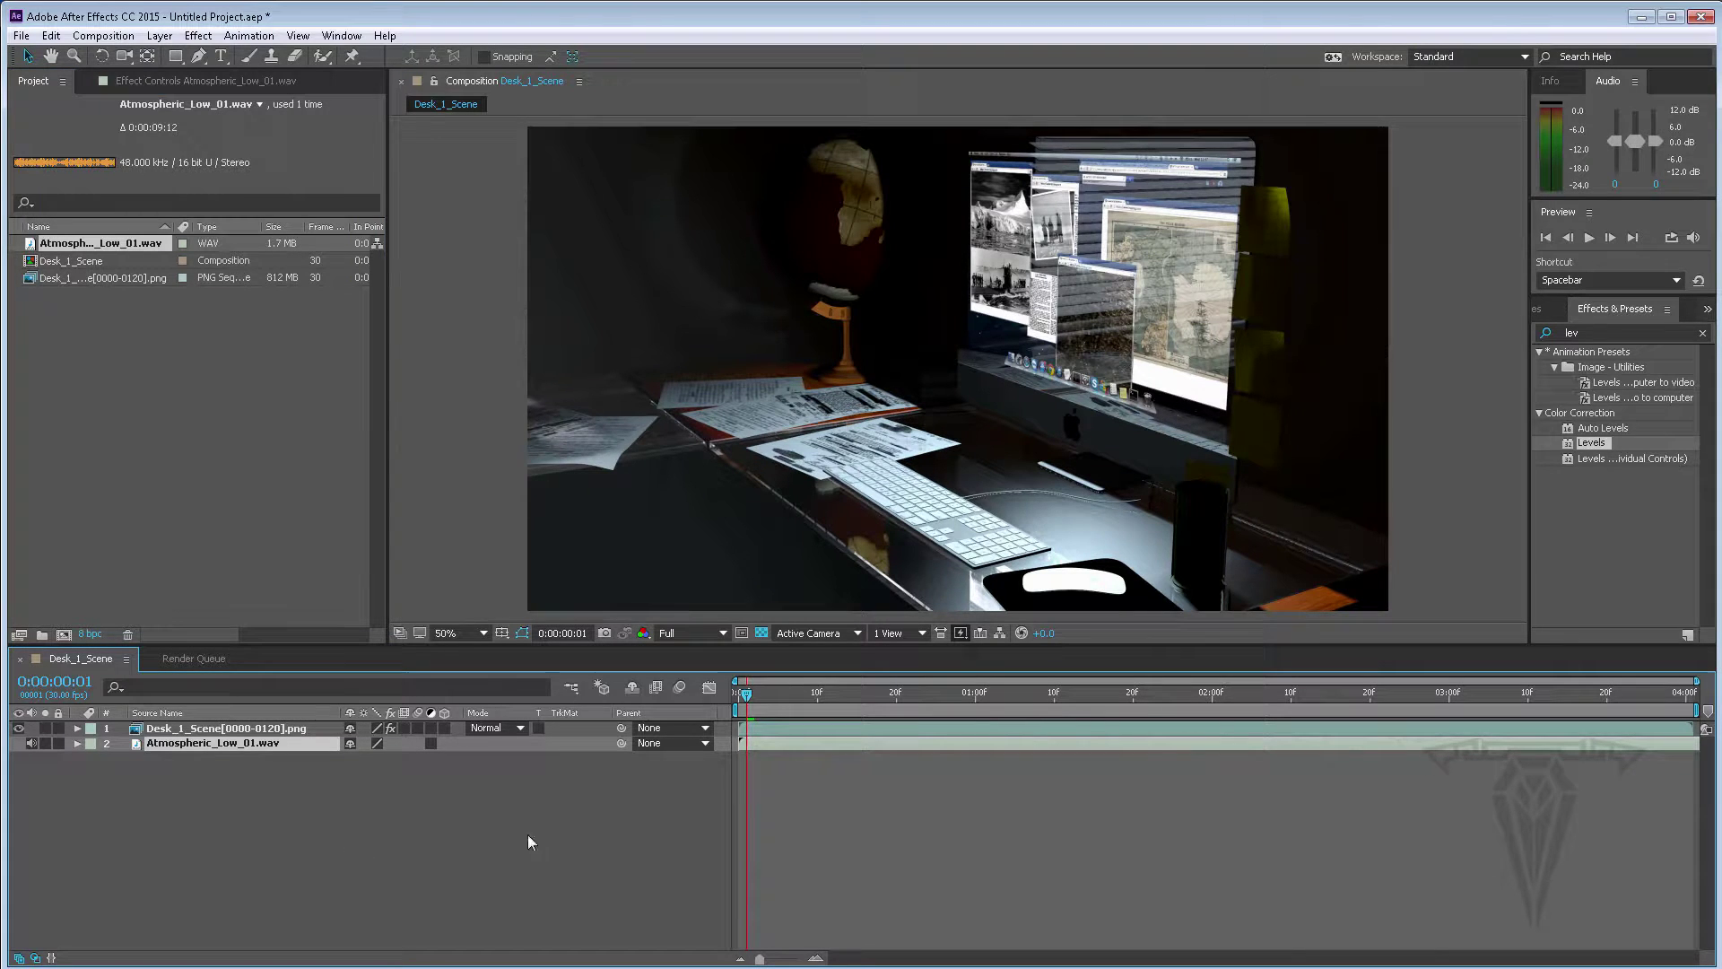
Step: Preview the Desk_1_Scene composition with its sound, stop playback, and enable motion blur for the composition
{"action": "key", "text": "space"}
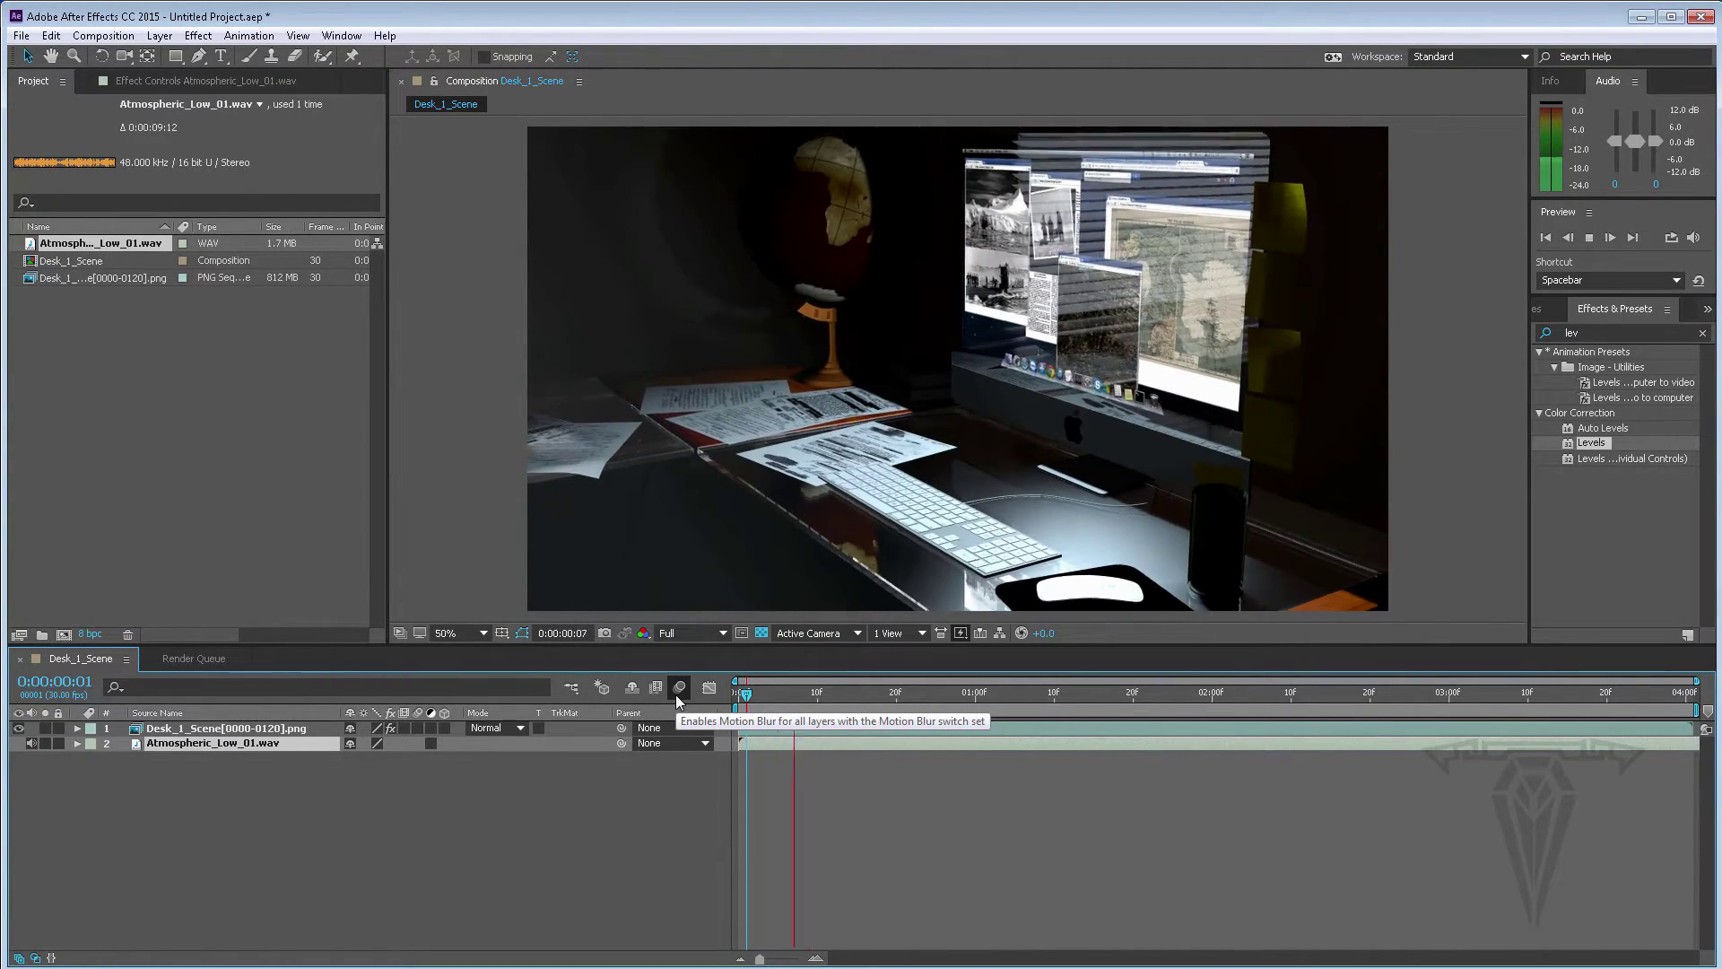
{"action": "key", "text": "space"}
{"action": "left_click", "coordinate": [677, 691]}
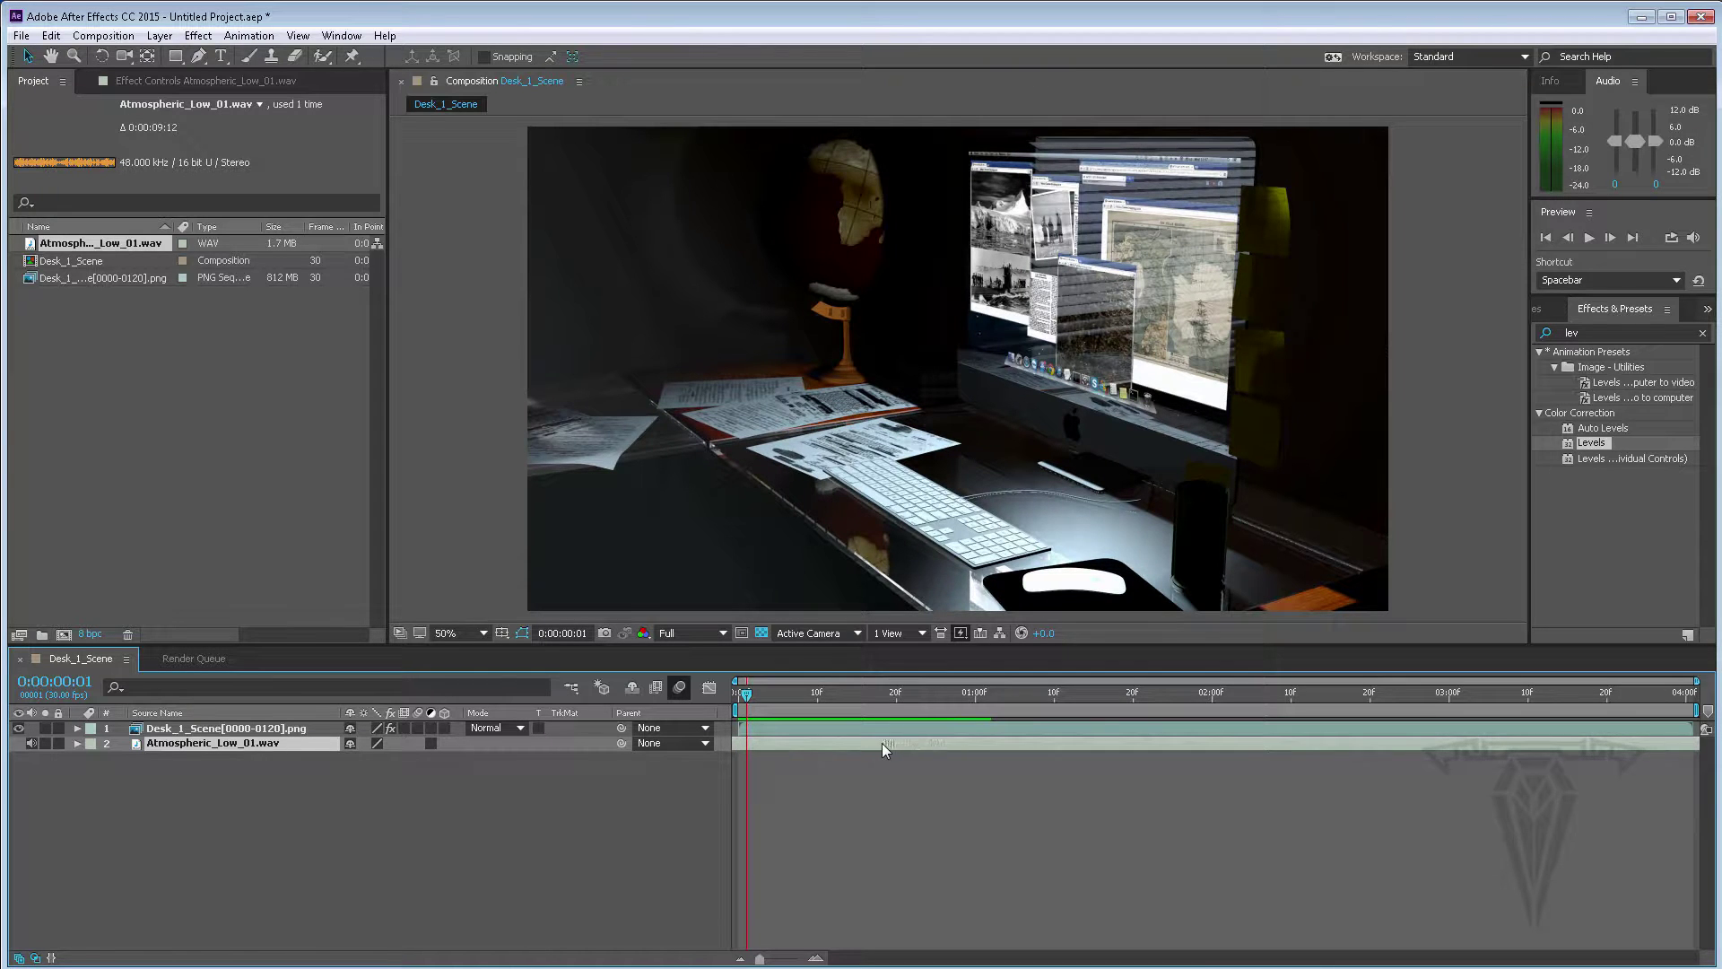
Step: Fade in the Atmospheric_Low_01.wav layer with Audio Levels keyframes of 0 dB at 0:00:00:09 and -48 dB at 0:00:00:00
{"action": "left_click", "coordinate": [740, 693]}
{"action": "left_click", "coordinate": [77, 744]}
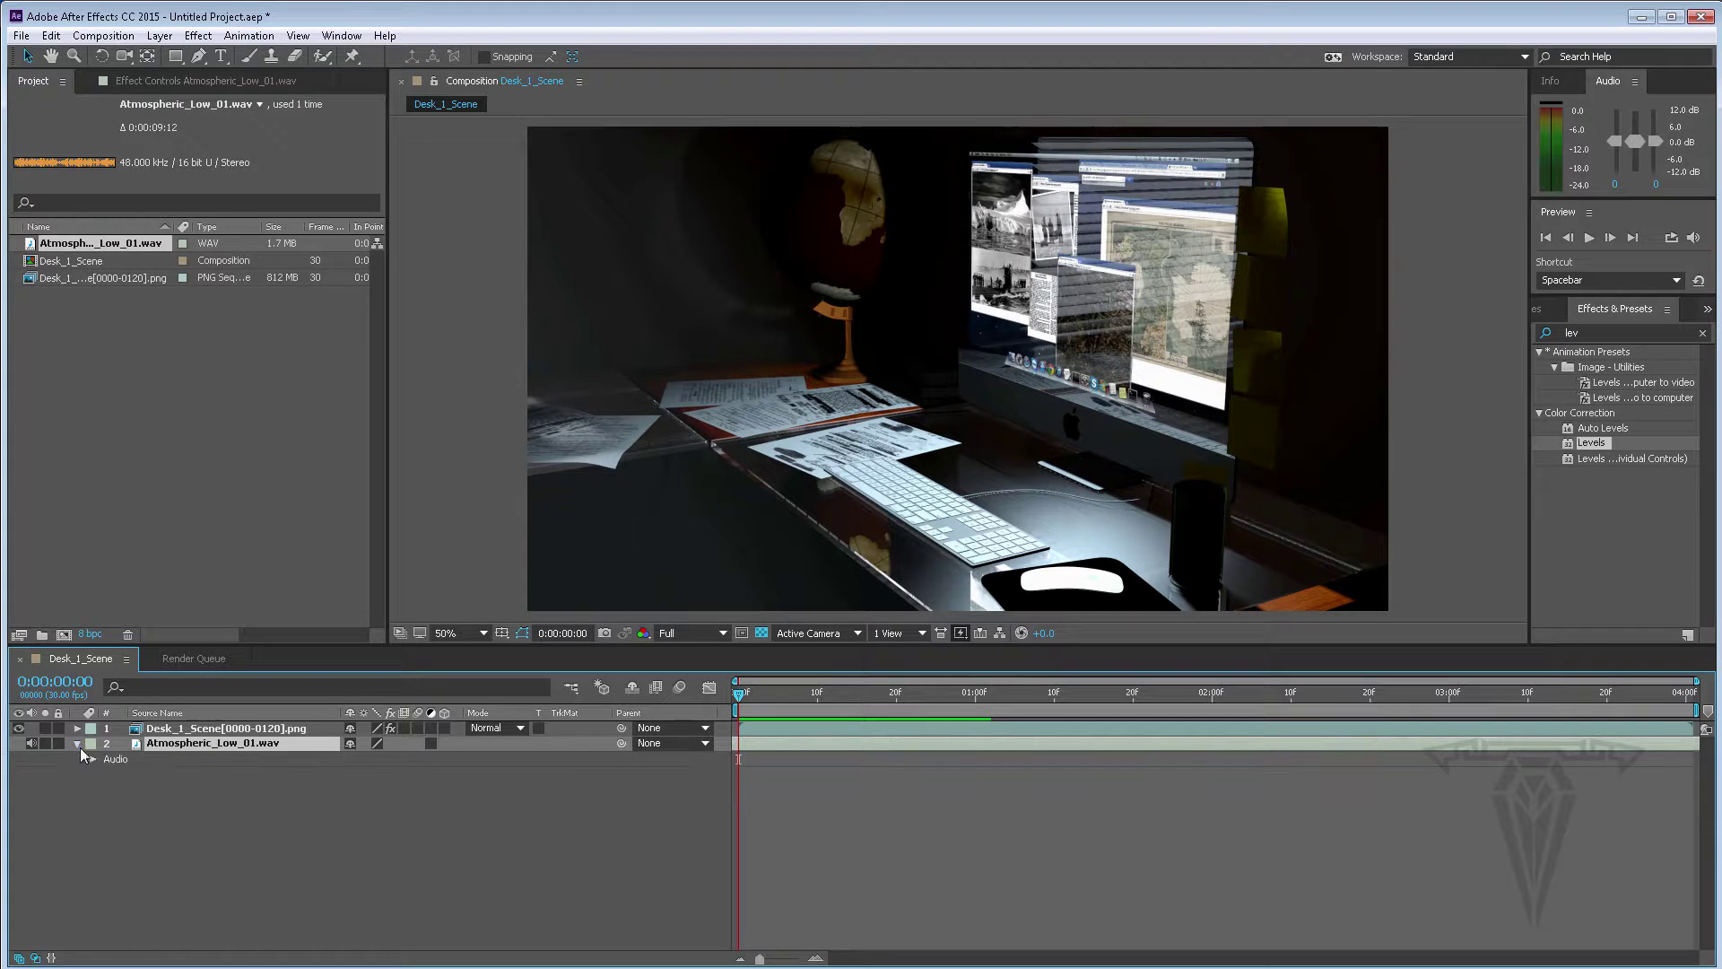
{"action": "left_click", "coordinate": [93, 759]}
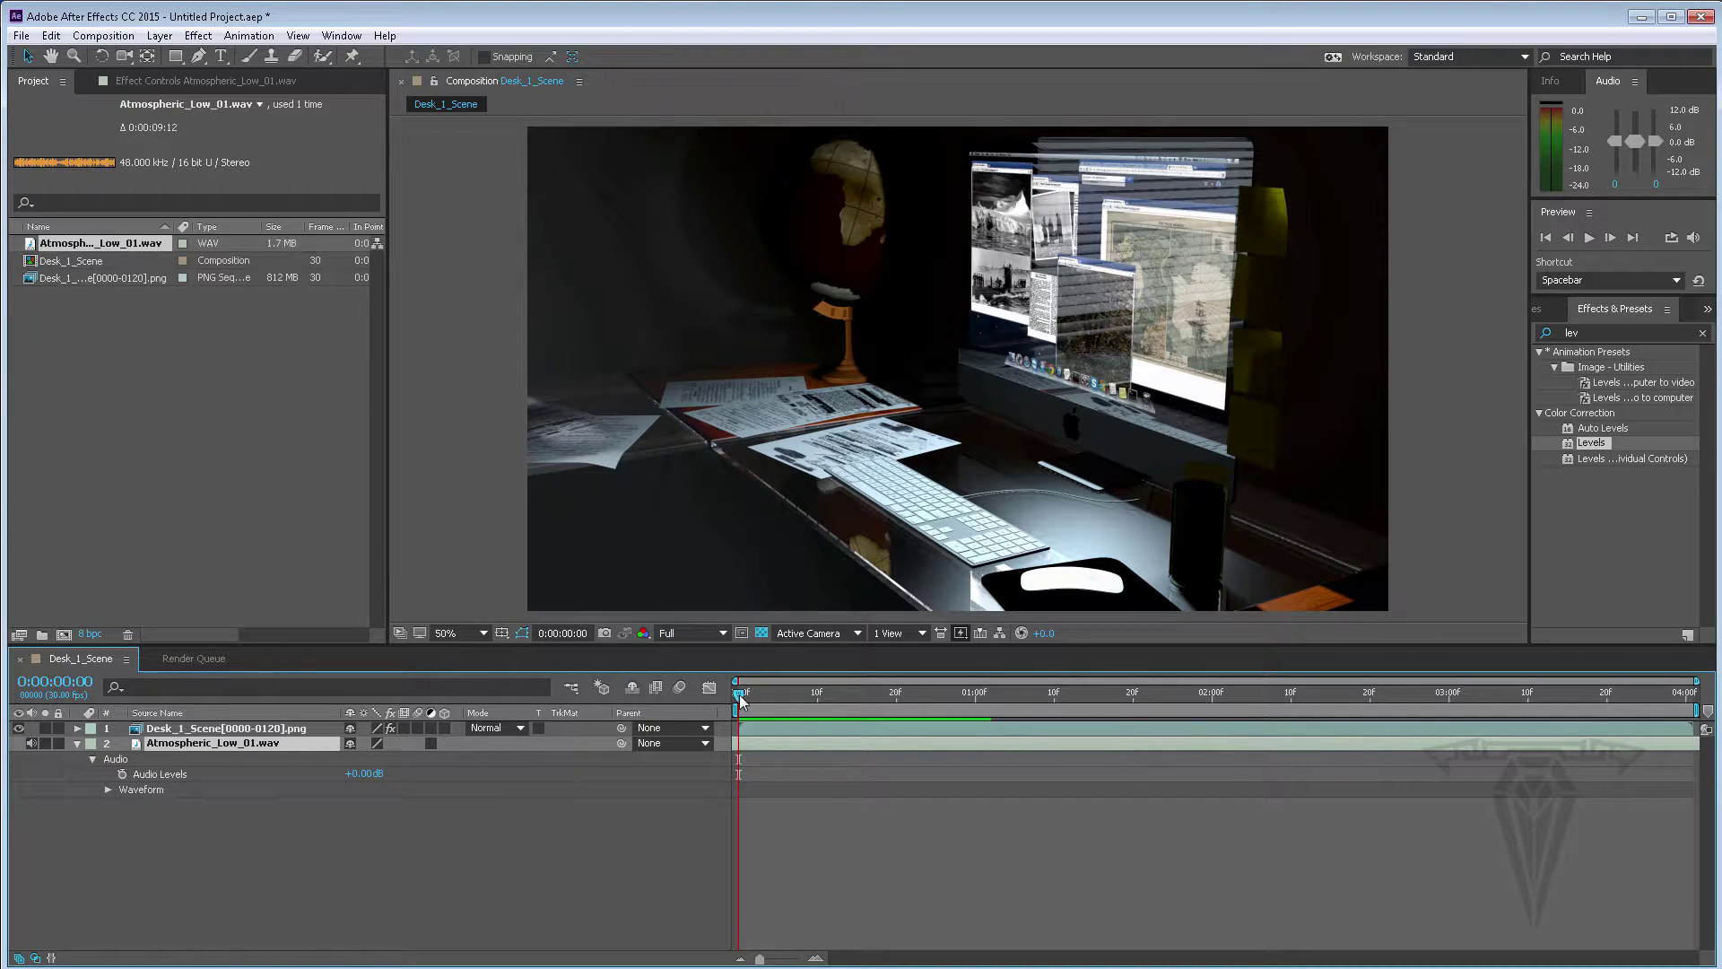
{"action": "left_click_drag", "start_coordinate": [739, 695], "coordinate": [812, 692]}
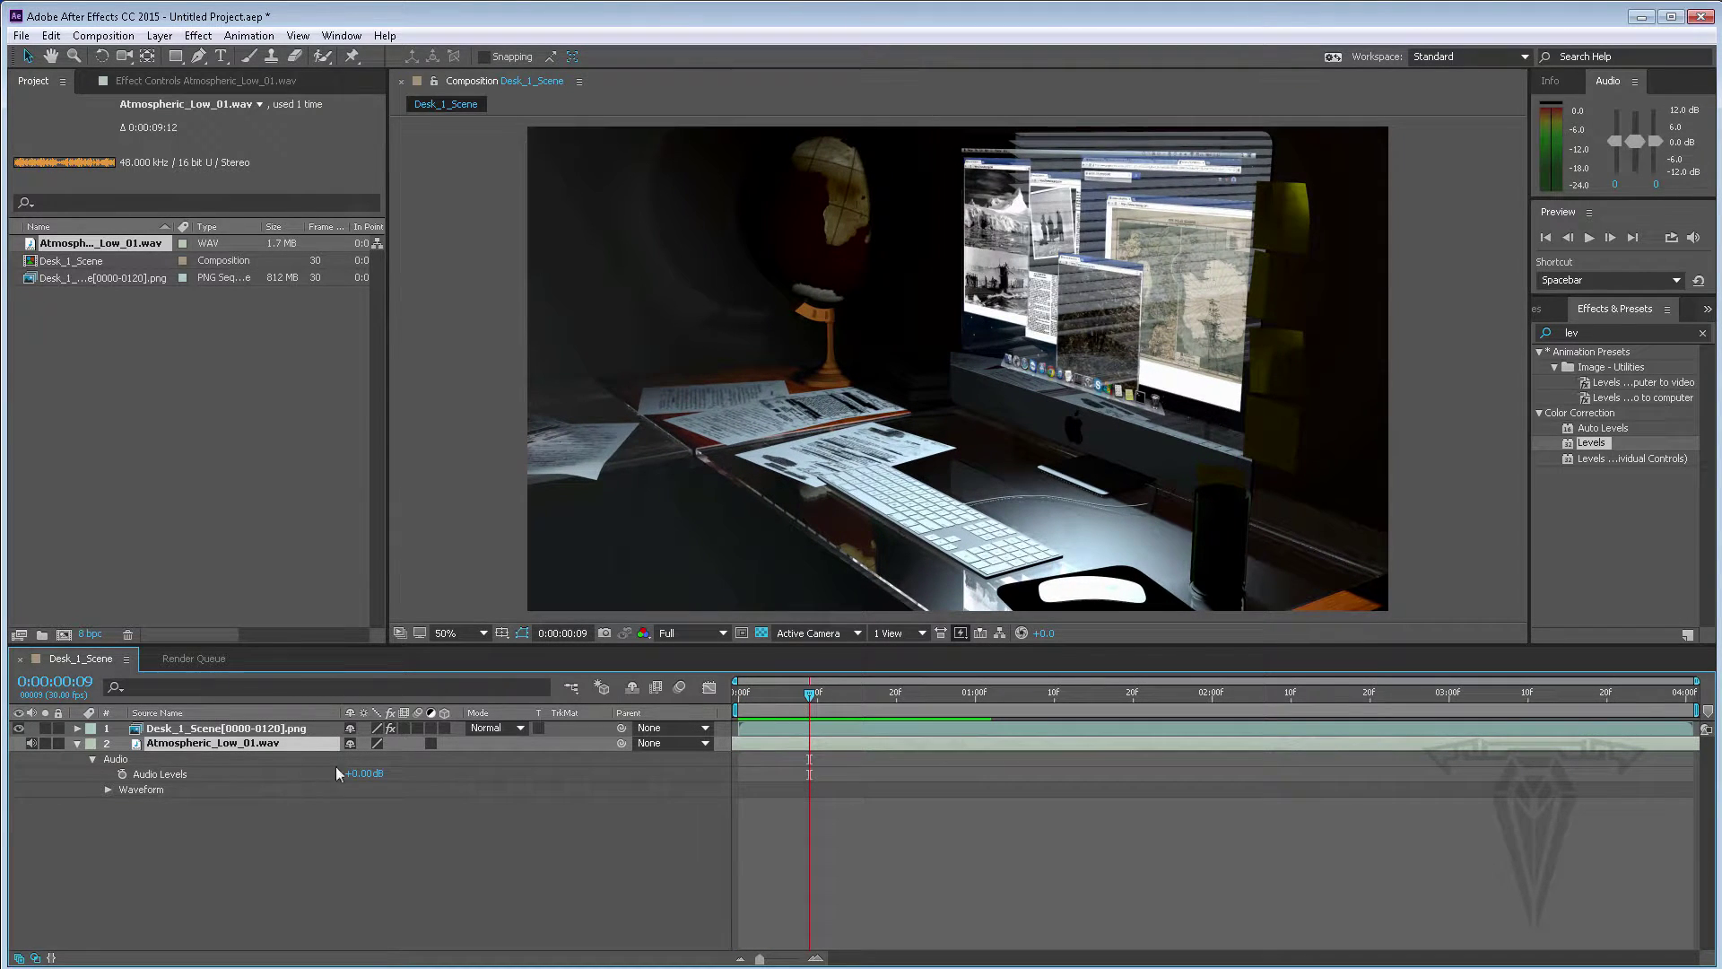
{"action": "left_click", "coordinate": [123, 775]}
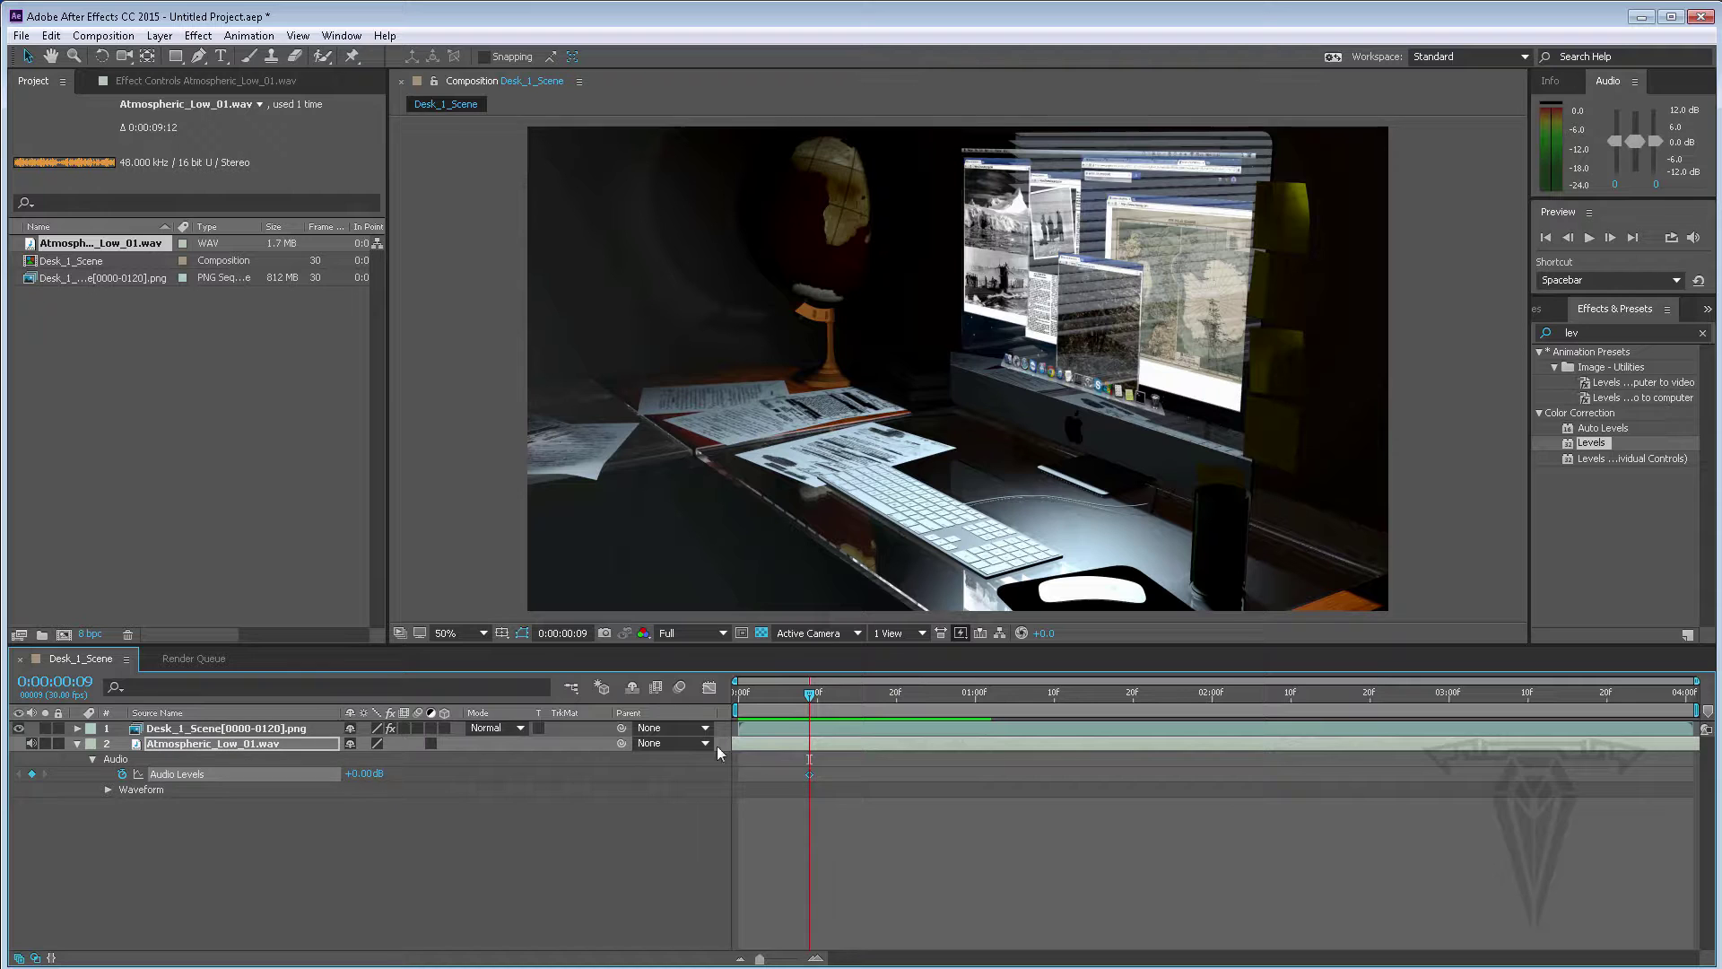
{"action": "left_click_drag", "start_coordinate": [810, 695], "coordinate": [736, 693]}
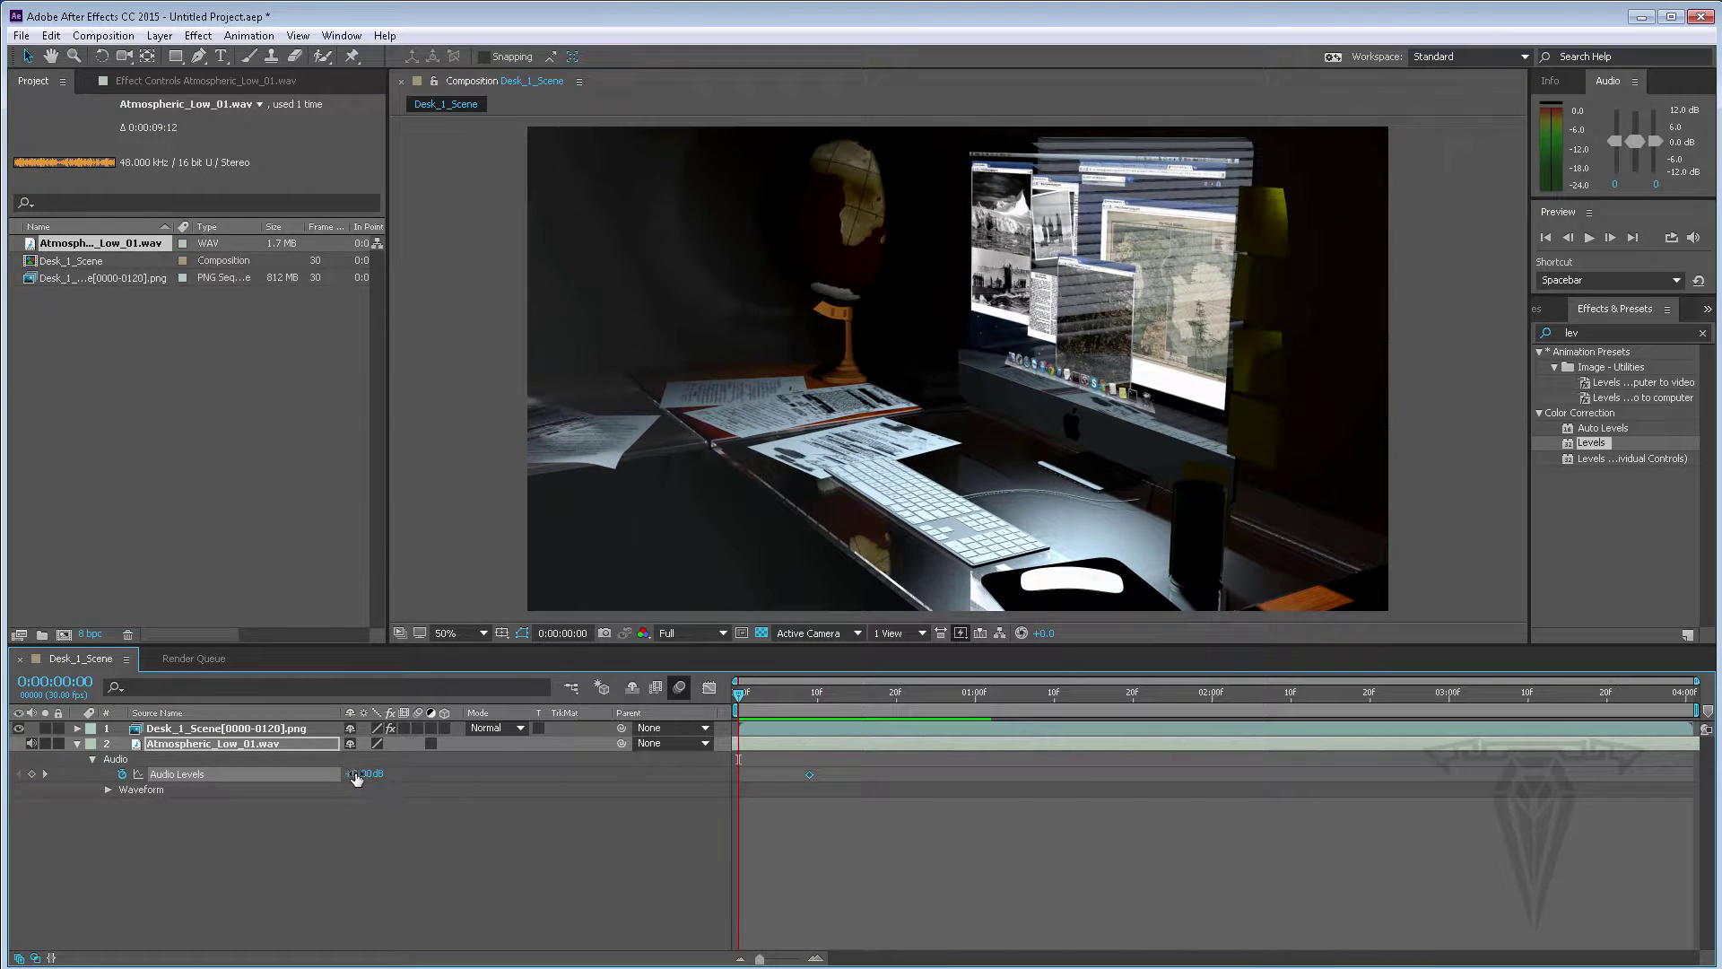
{"action": "left_click_drag", "start_coordinate": [358, 775], "coordinate": [183, 774]}
Step: Fade out the audio with an Audio Levels keyframe of 0 dB at 0:00:03:20 and a lowered one at 0:00:04:00, and return to the start
{"action": "left_click_drag", "start_coordinate": [736, 693], "coordinate": [1485, 686]}
{"action": "left_click", "coordinate": [1606, 690]}
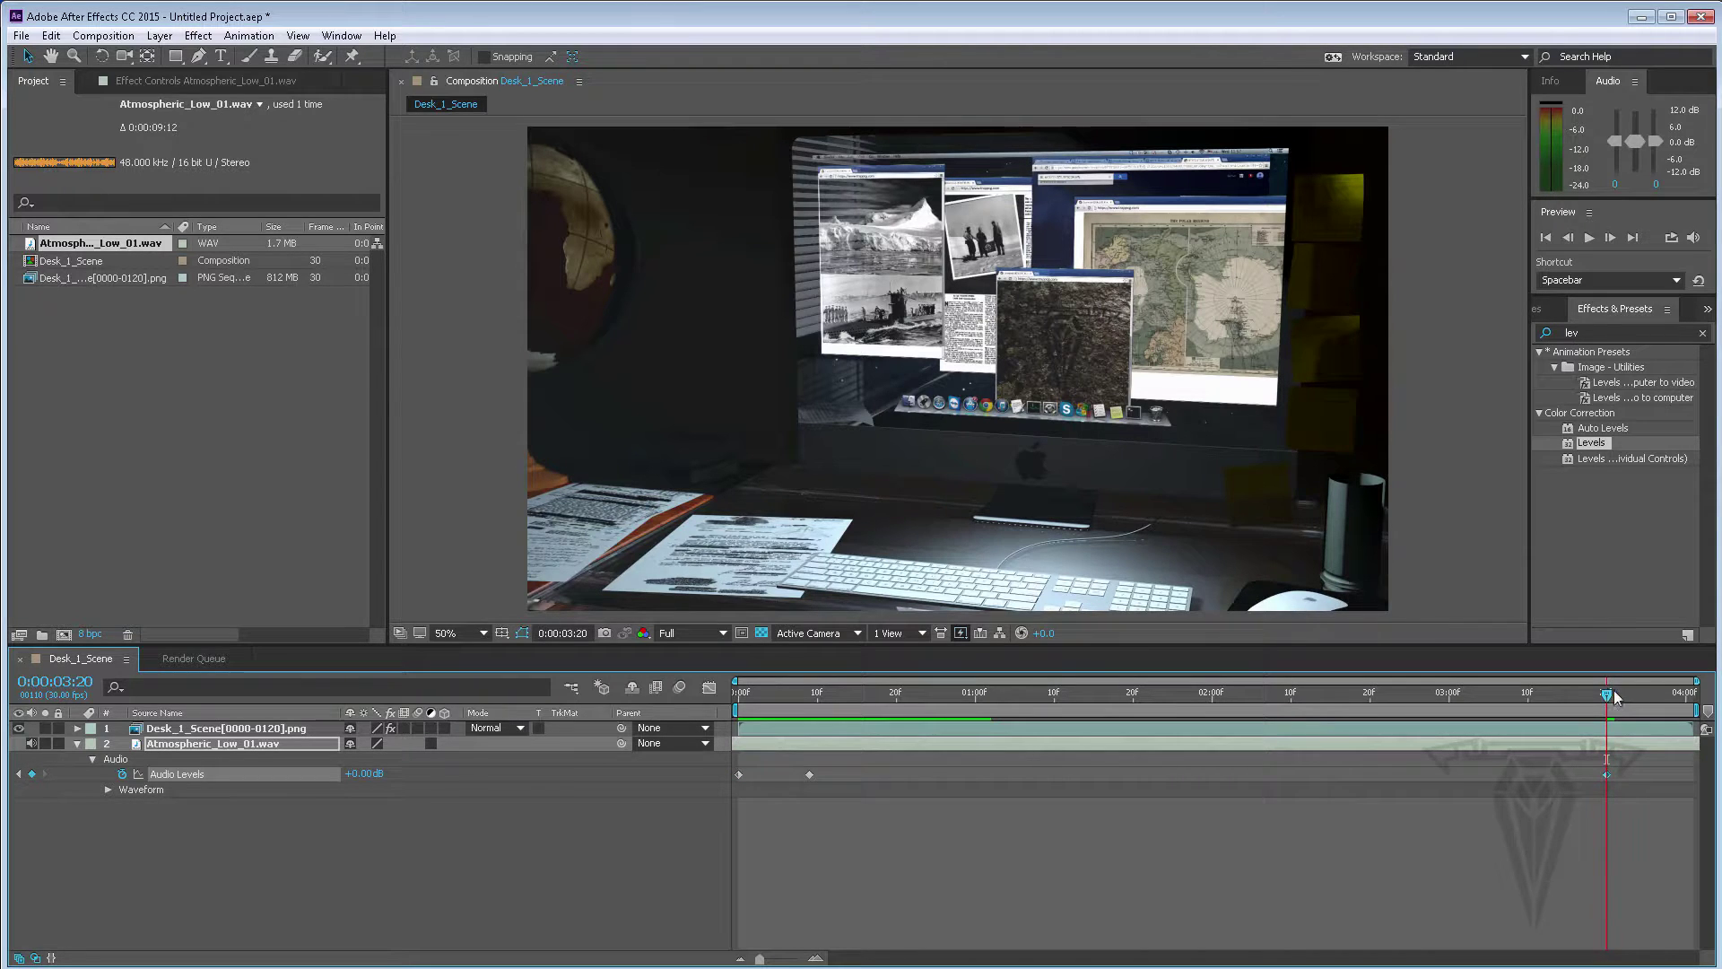
{"action": "left_click_drag", "start_coordinate": [1606, 694], "coordinate": [1687, 695]}
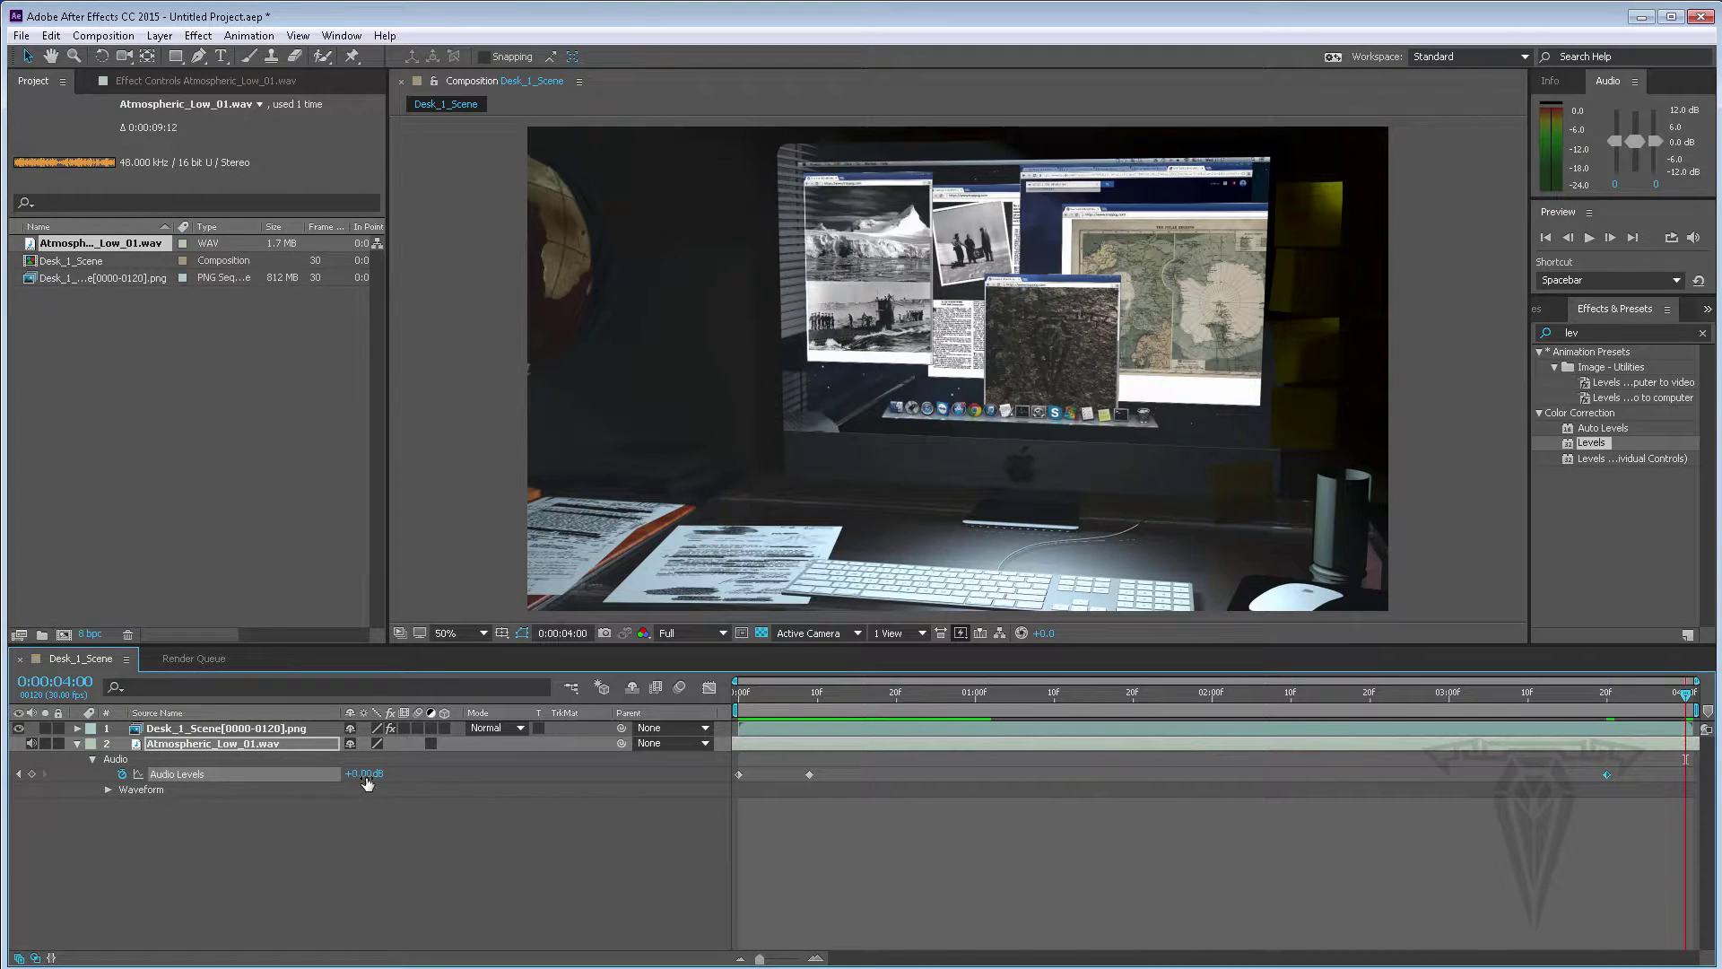
{"action": "left_click_drag", "start_coordinate": [366, 781], "coordinate": [269, 781]}
{"action": "left_click_drag", "start_coordinate": [1620, 698], "coordinate": [920, 707]}
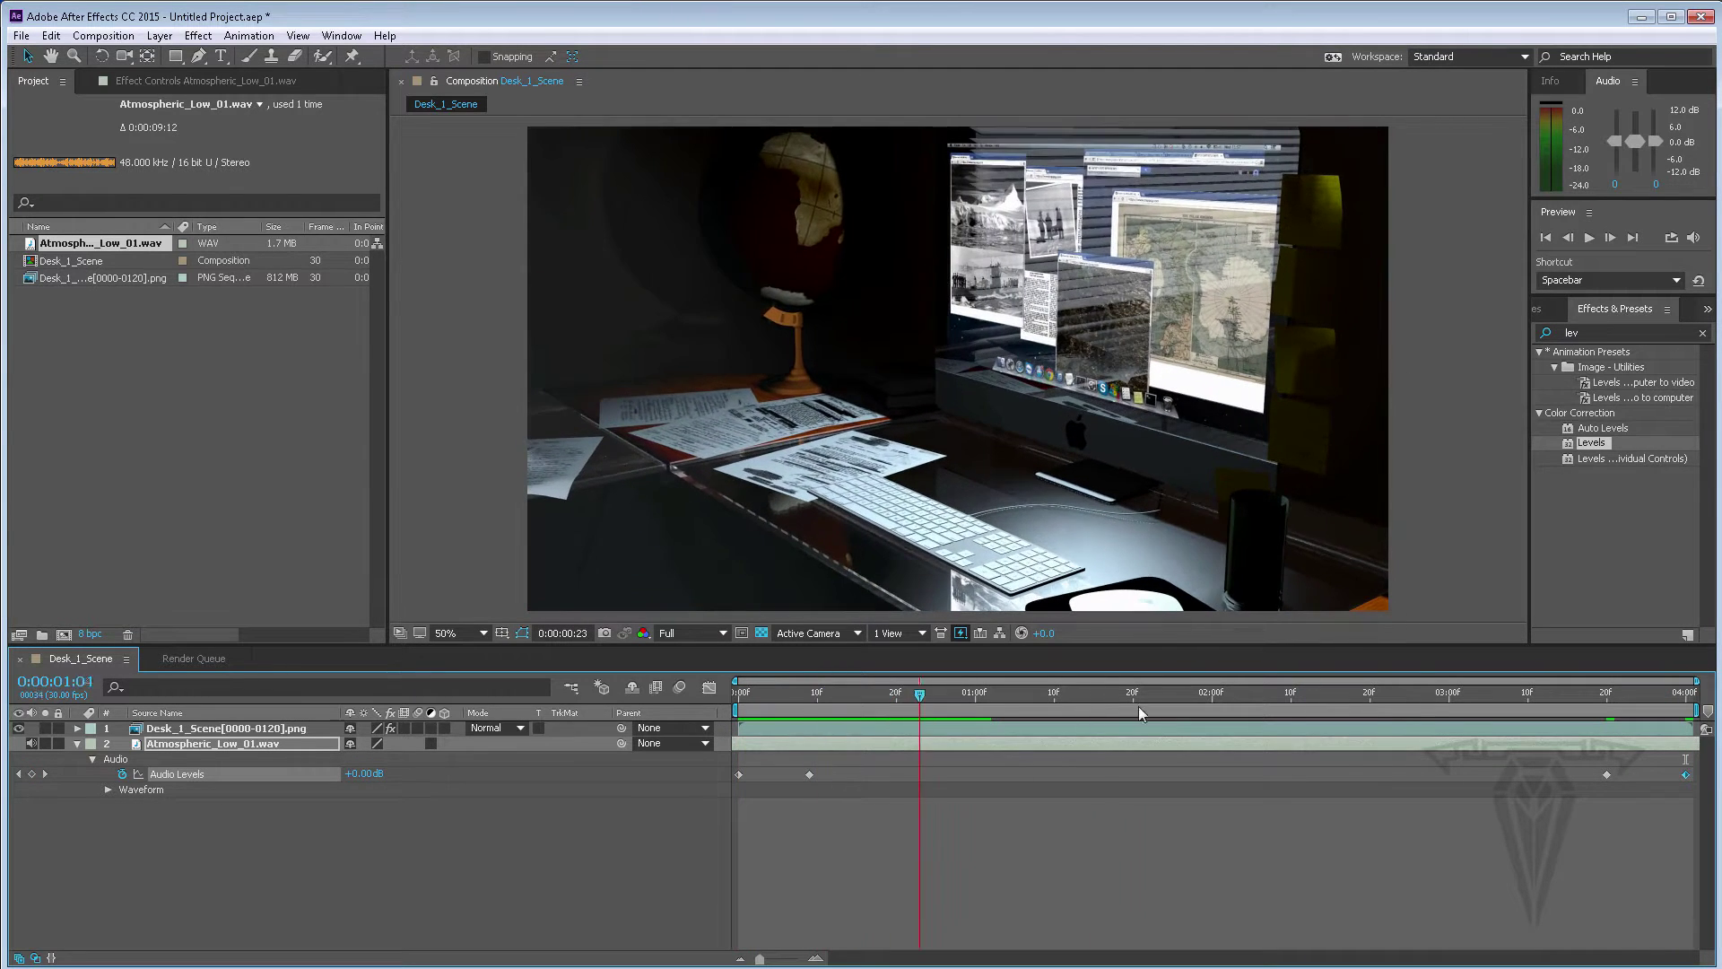
{"action": "left_click_drag", "start_coordinate": [1138, 708], "coordinate": [740, 725]}
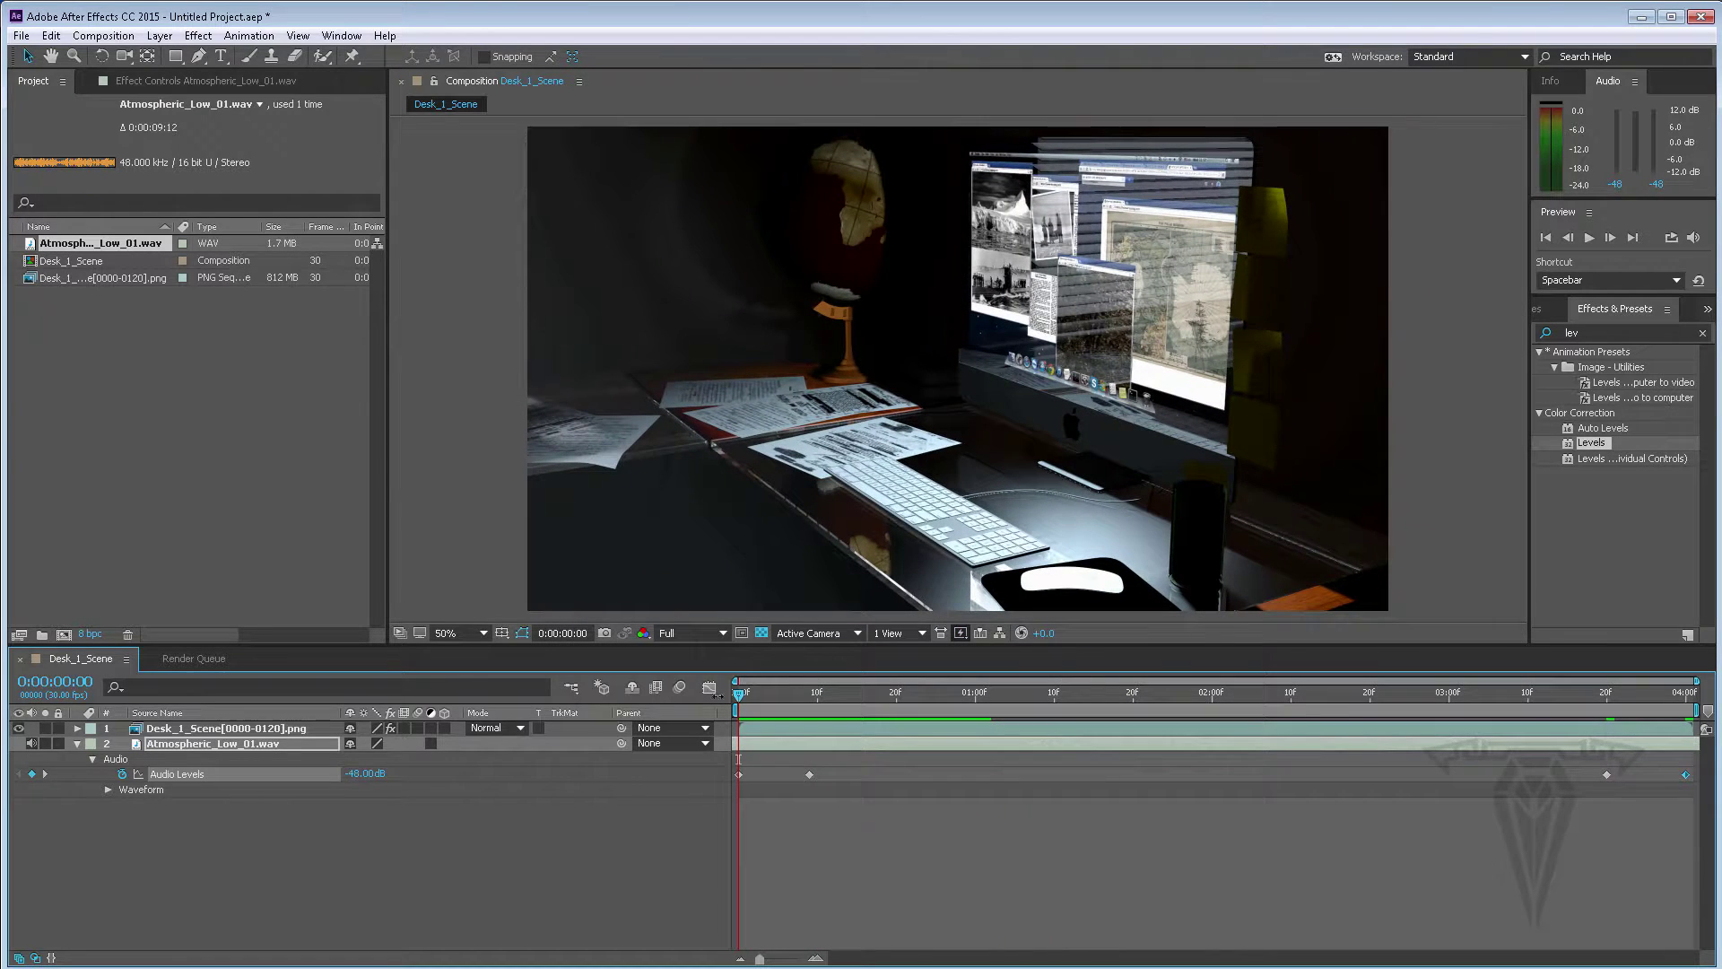
Step: Add the Desk_1_Scene composition to the render queue and set its output module format to QuickTime
{"action": "left_click", "coordinate": [104, 35]}
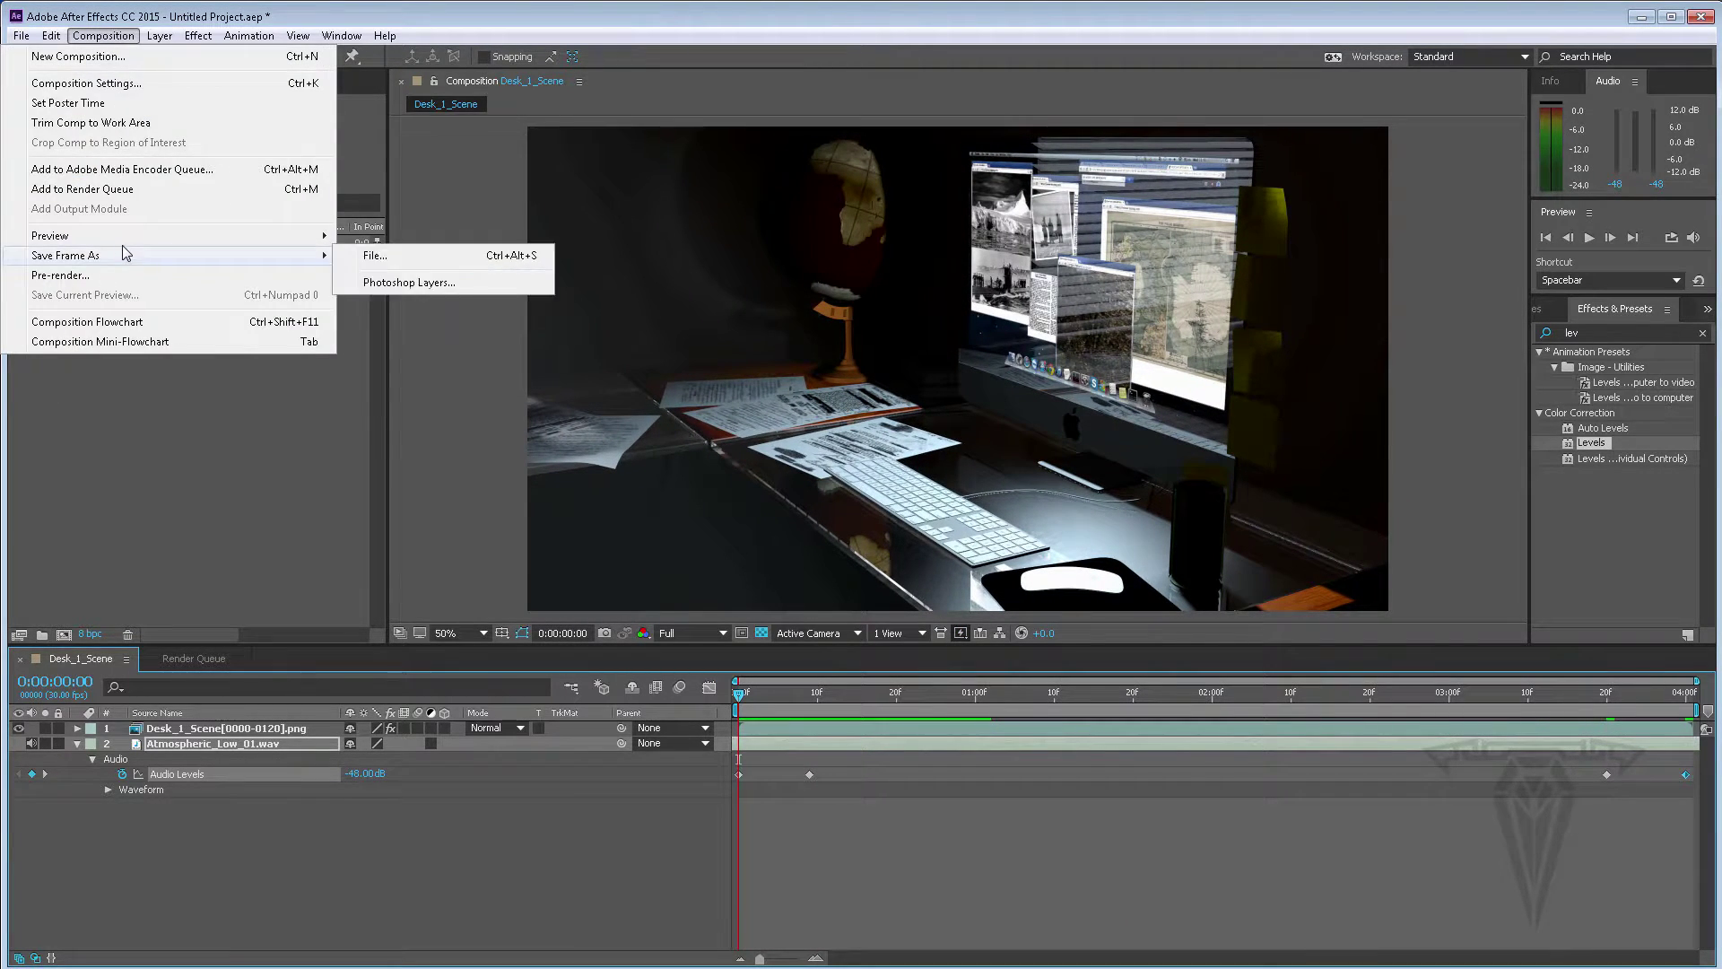
{"action": "left_click", "coordinate": [131, 190]}
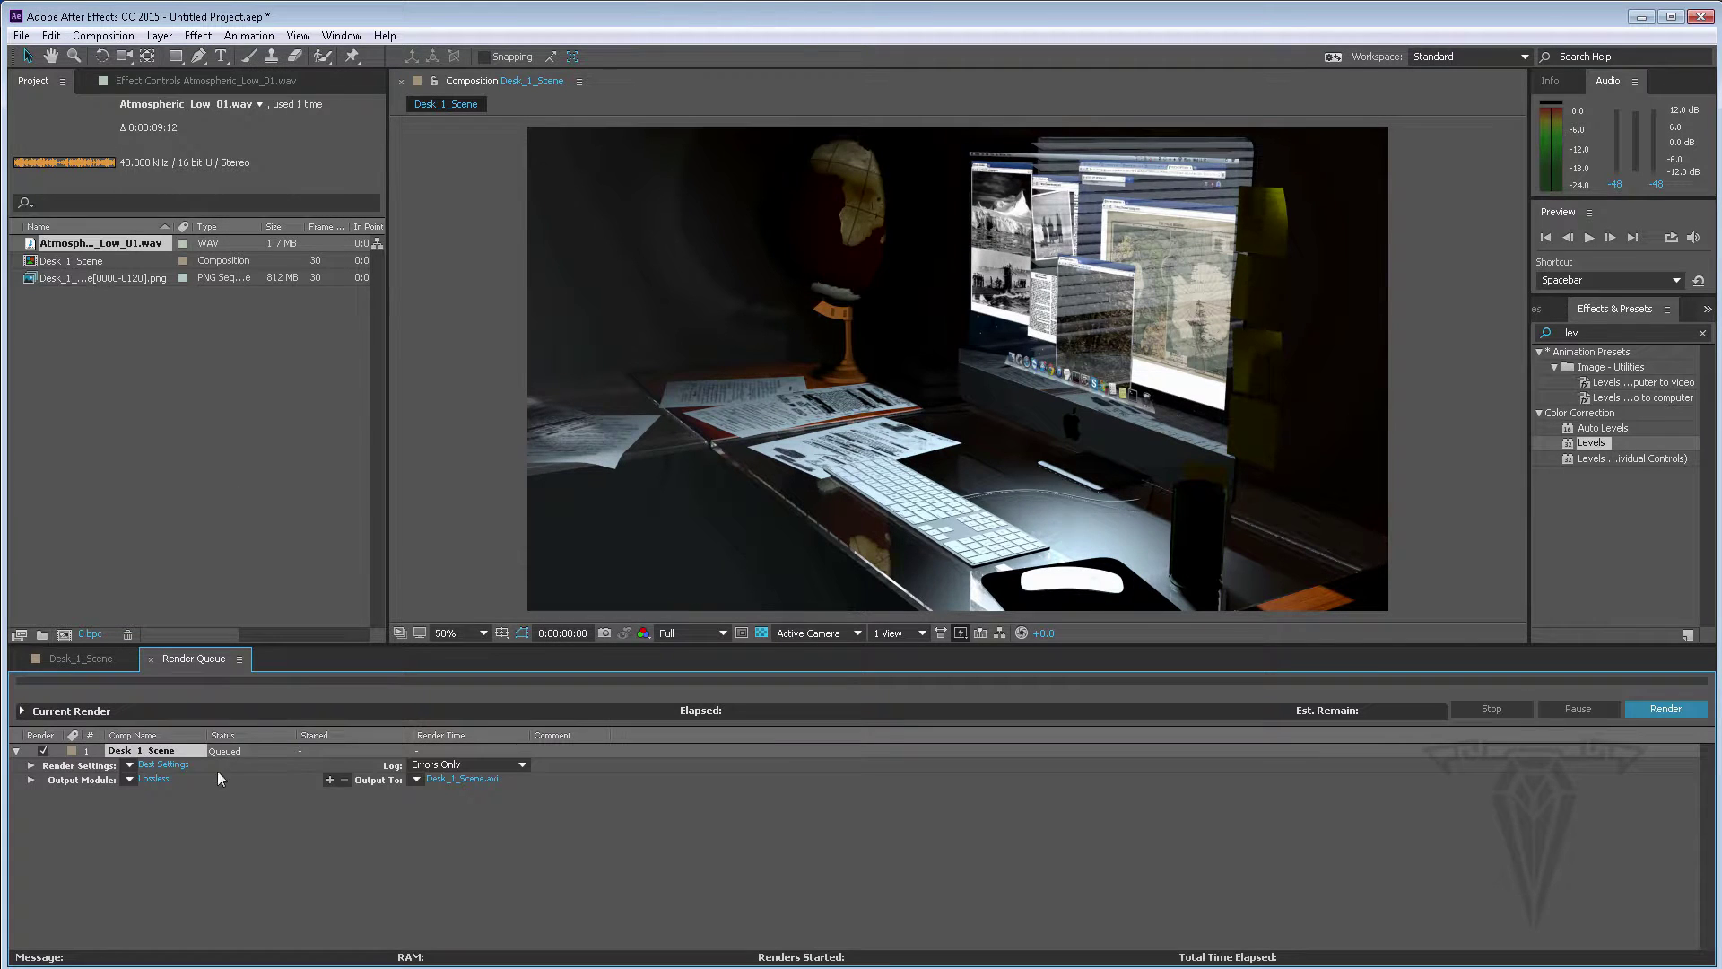
{"action": "left_click", "coordinate": [154, 779]}
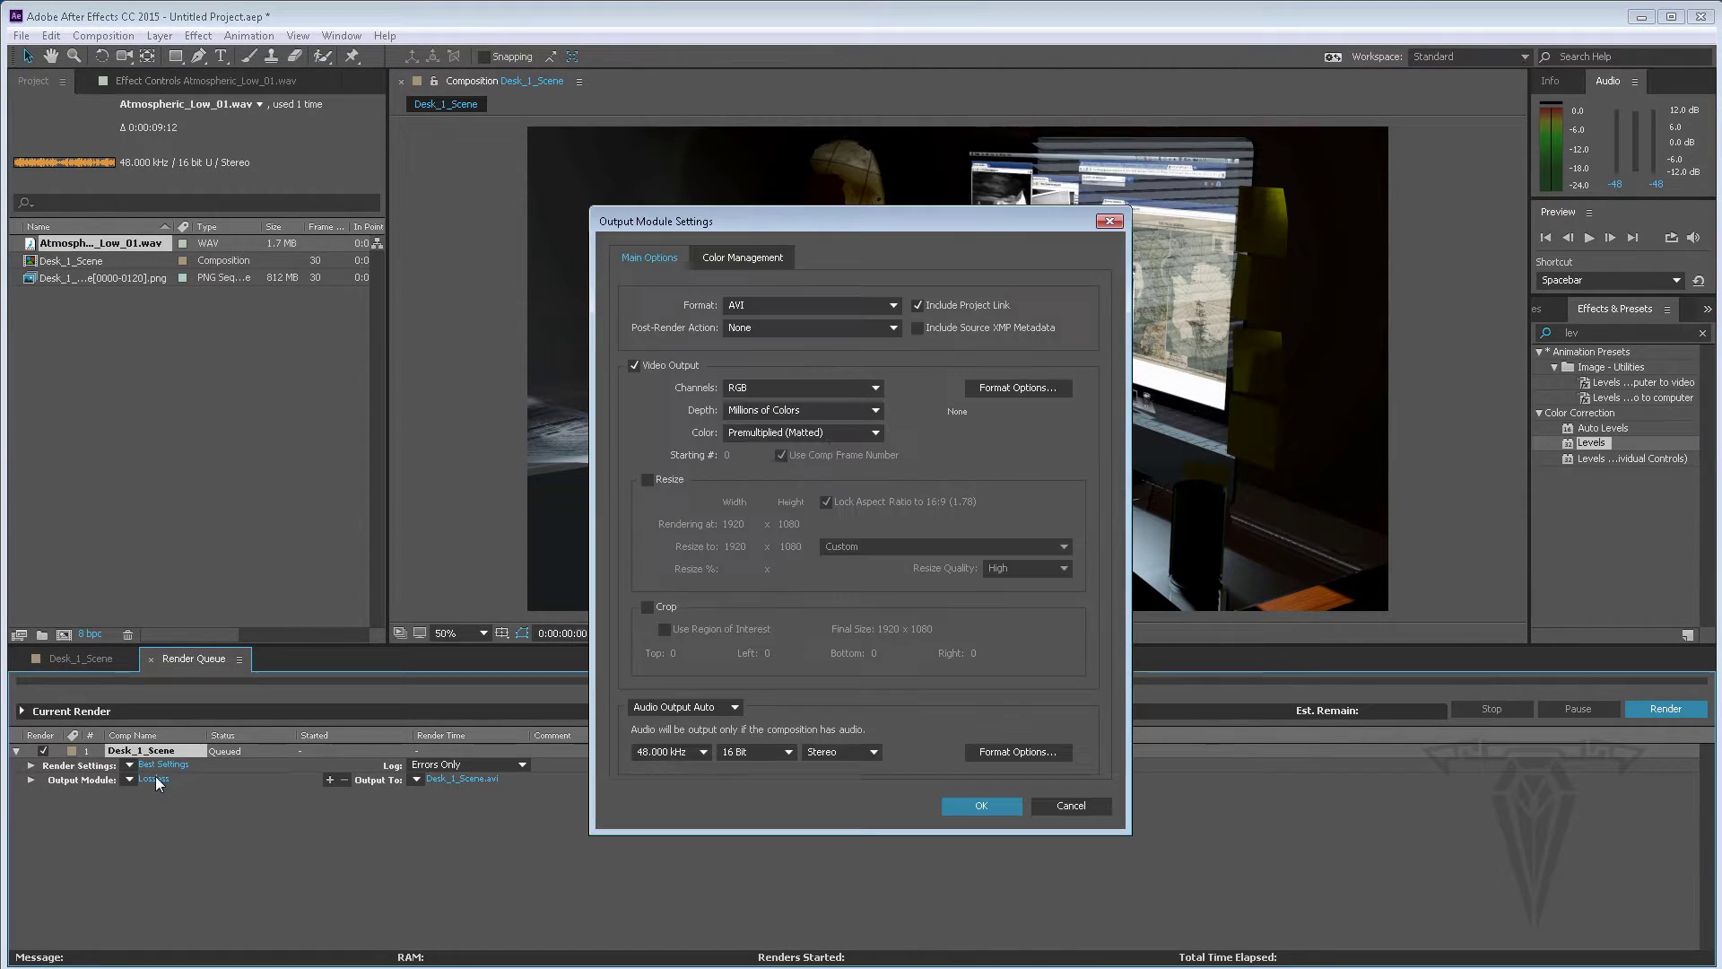
{"action": "left_click", "coordinate": [810, 306]}
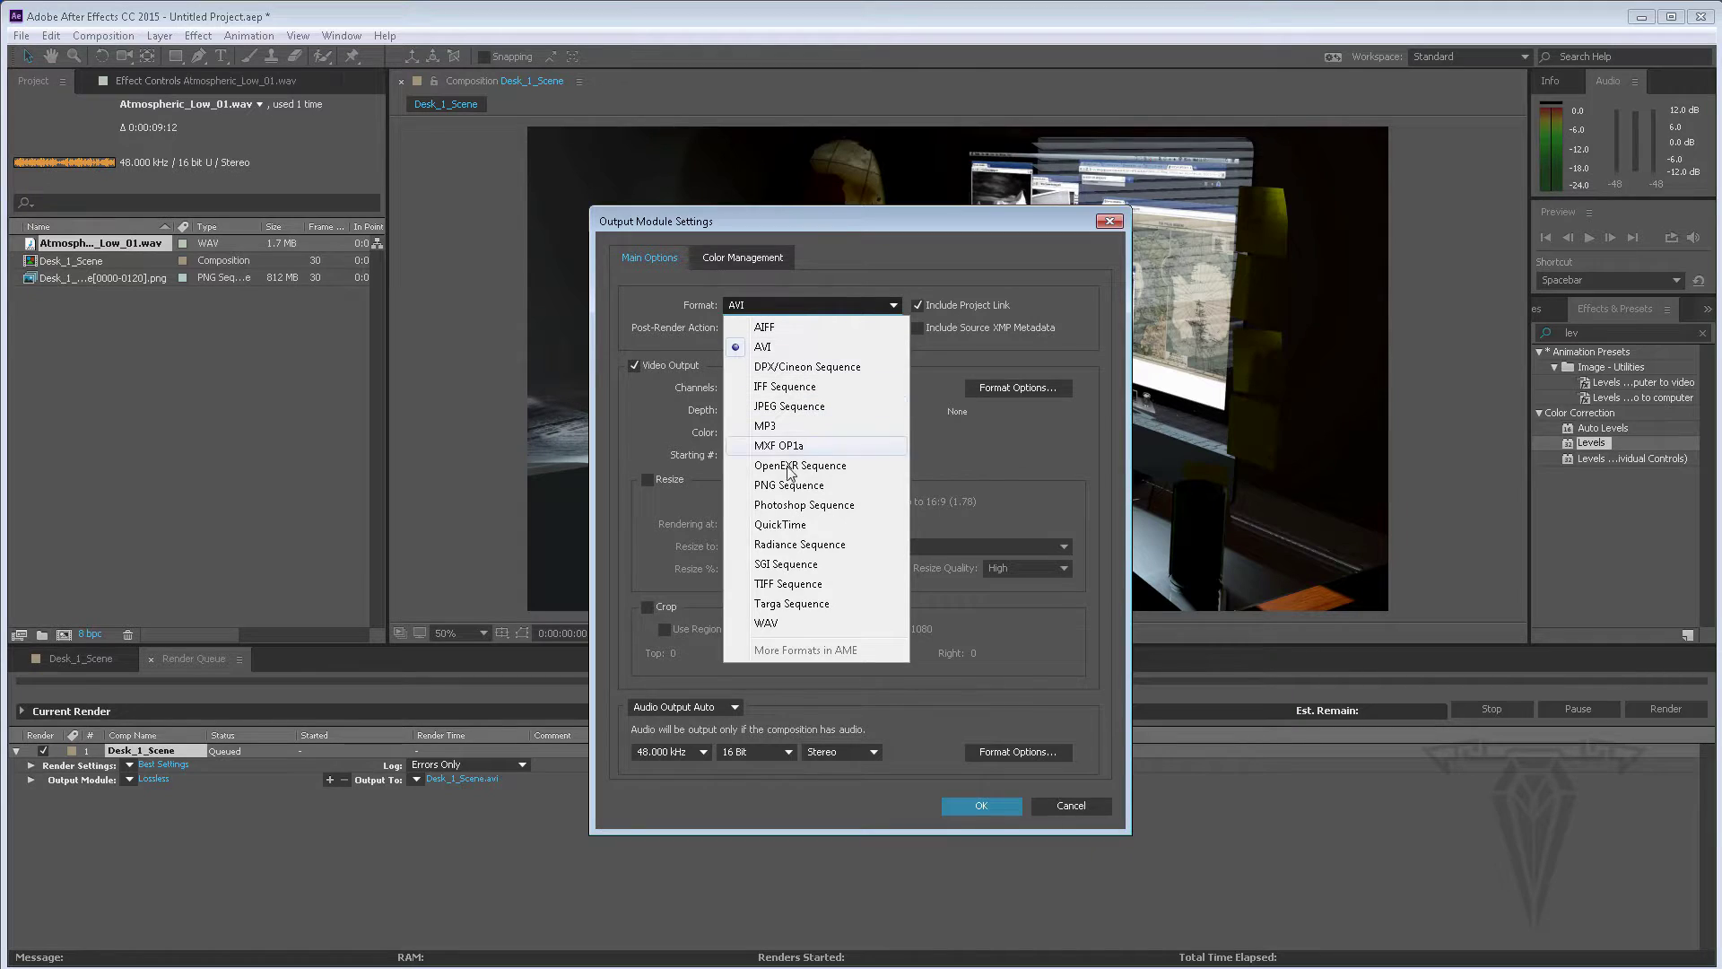
{"action": "left_click", "coordinate": [798, 525]}
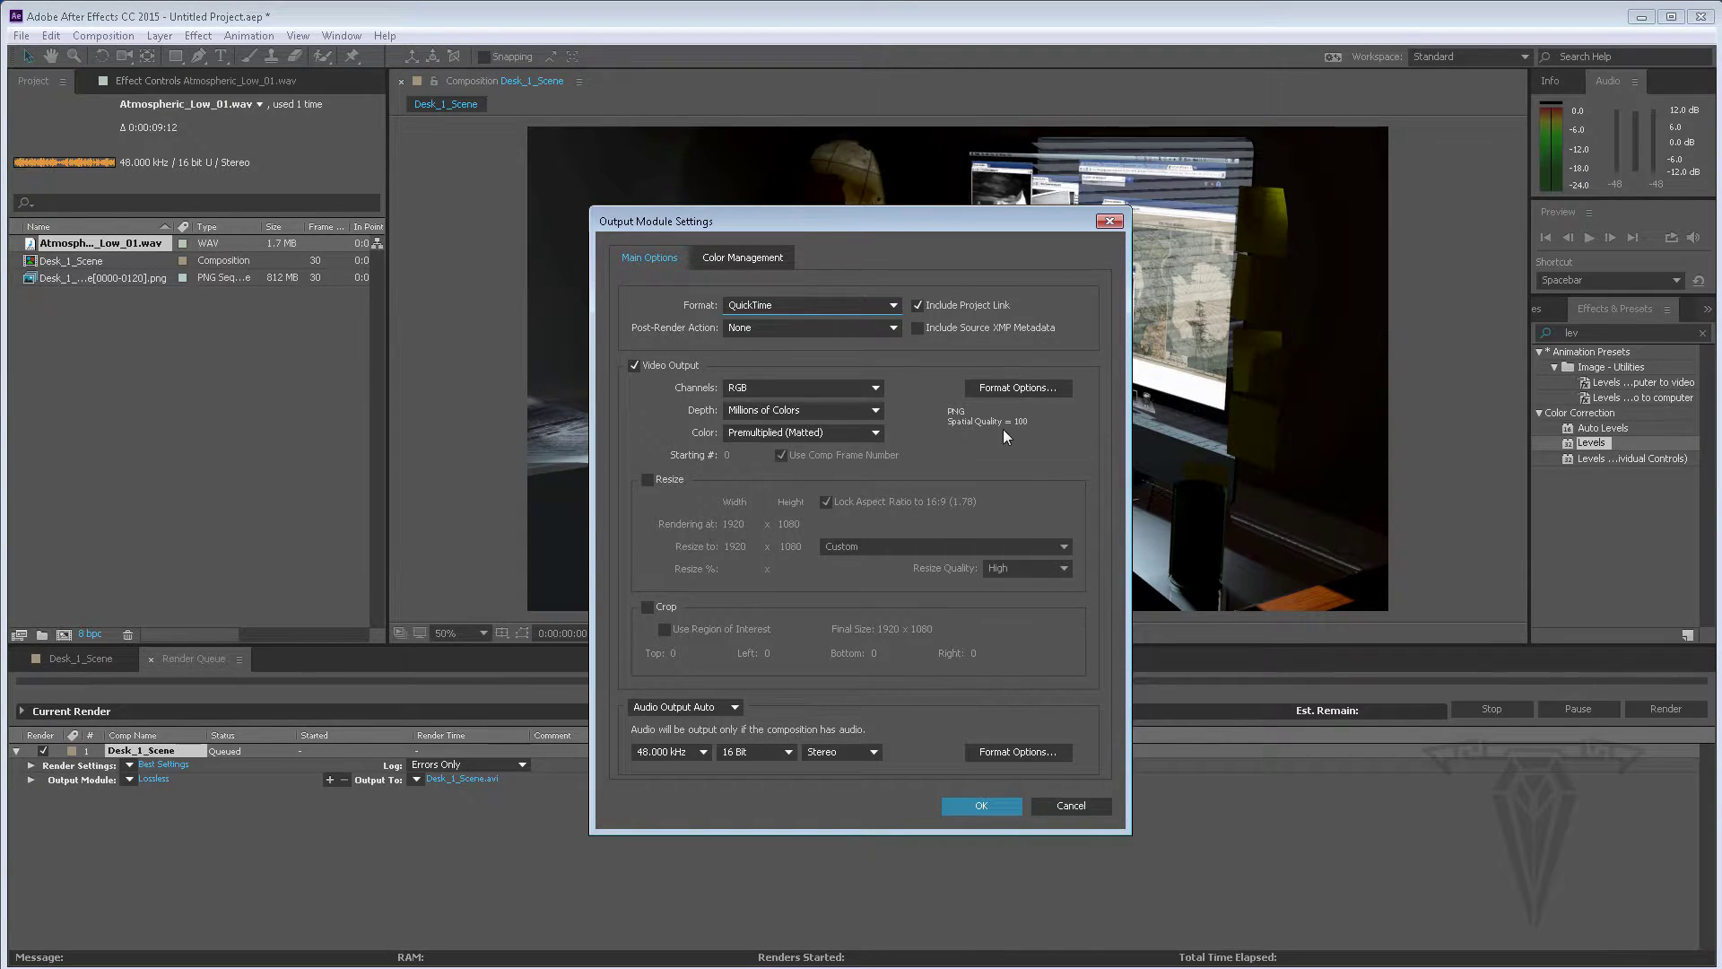
Step: Keep PNG as the QuickTime video codec, set the audio to Audio Output On, and accept the output module settings
{"action": "left_click", "coordinate": [1003, 386]}
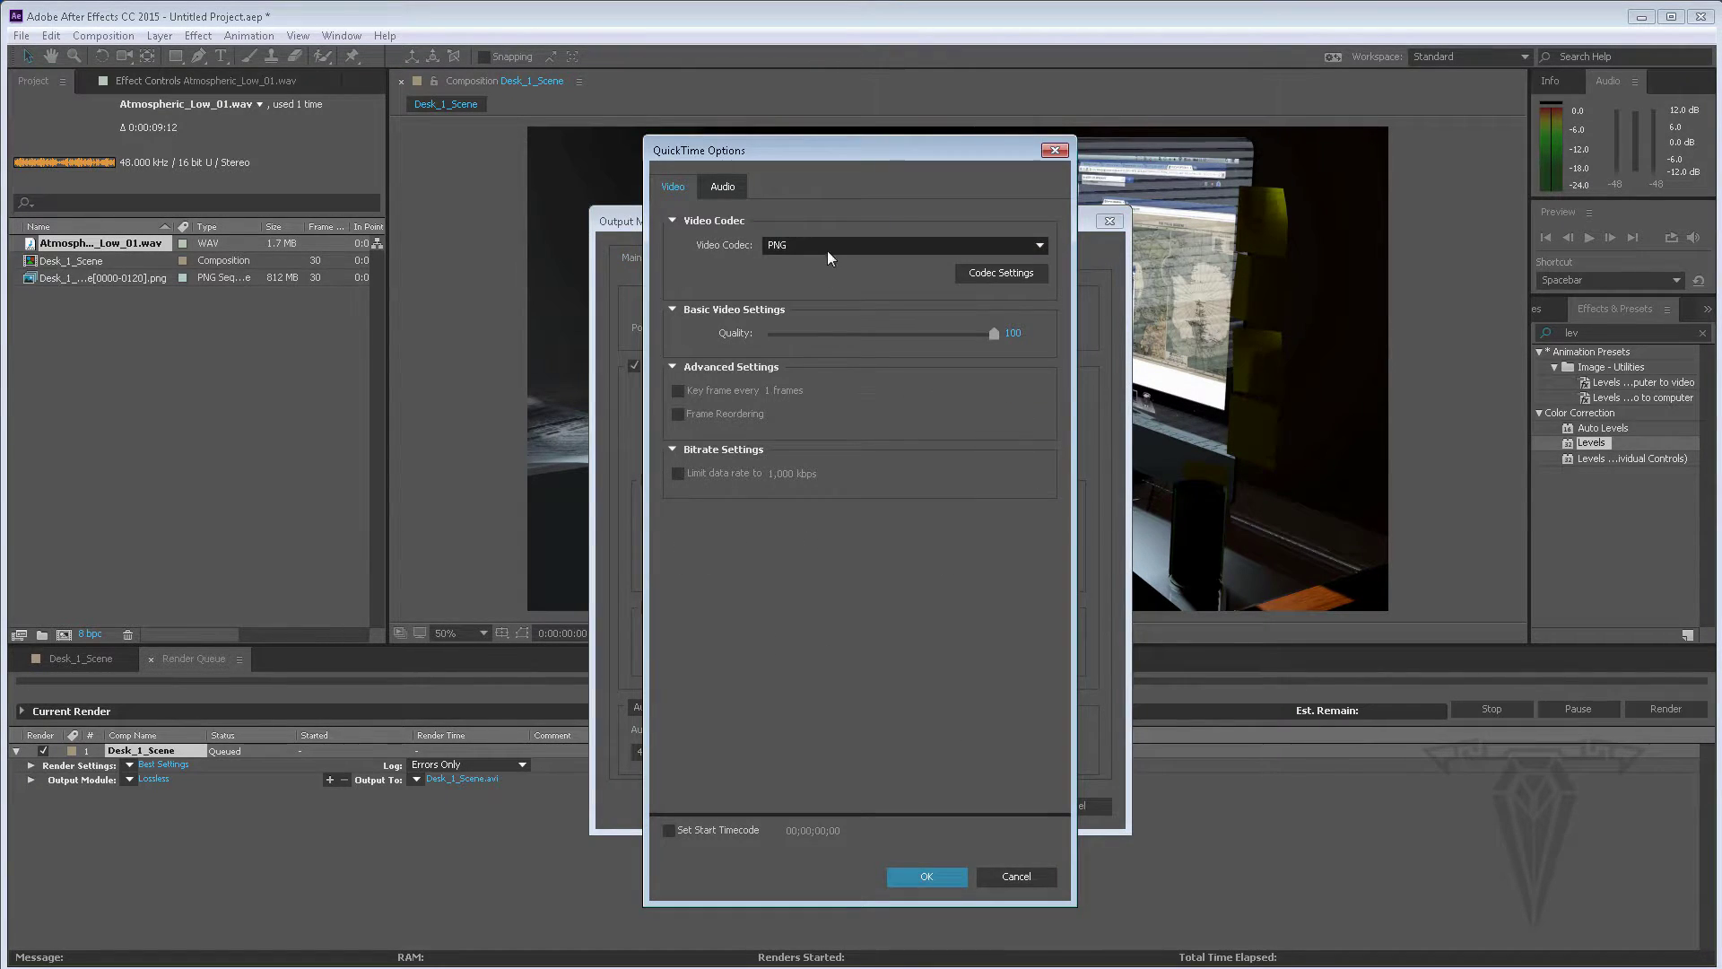
{"action": "left_click", "coordinate": [818, 246]}
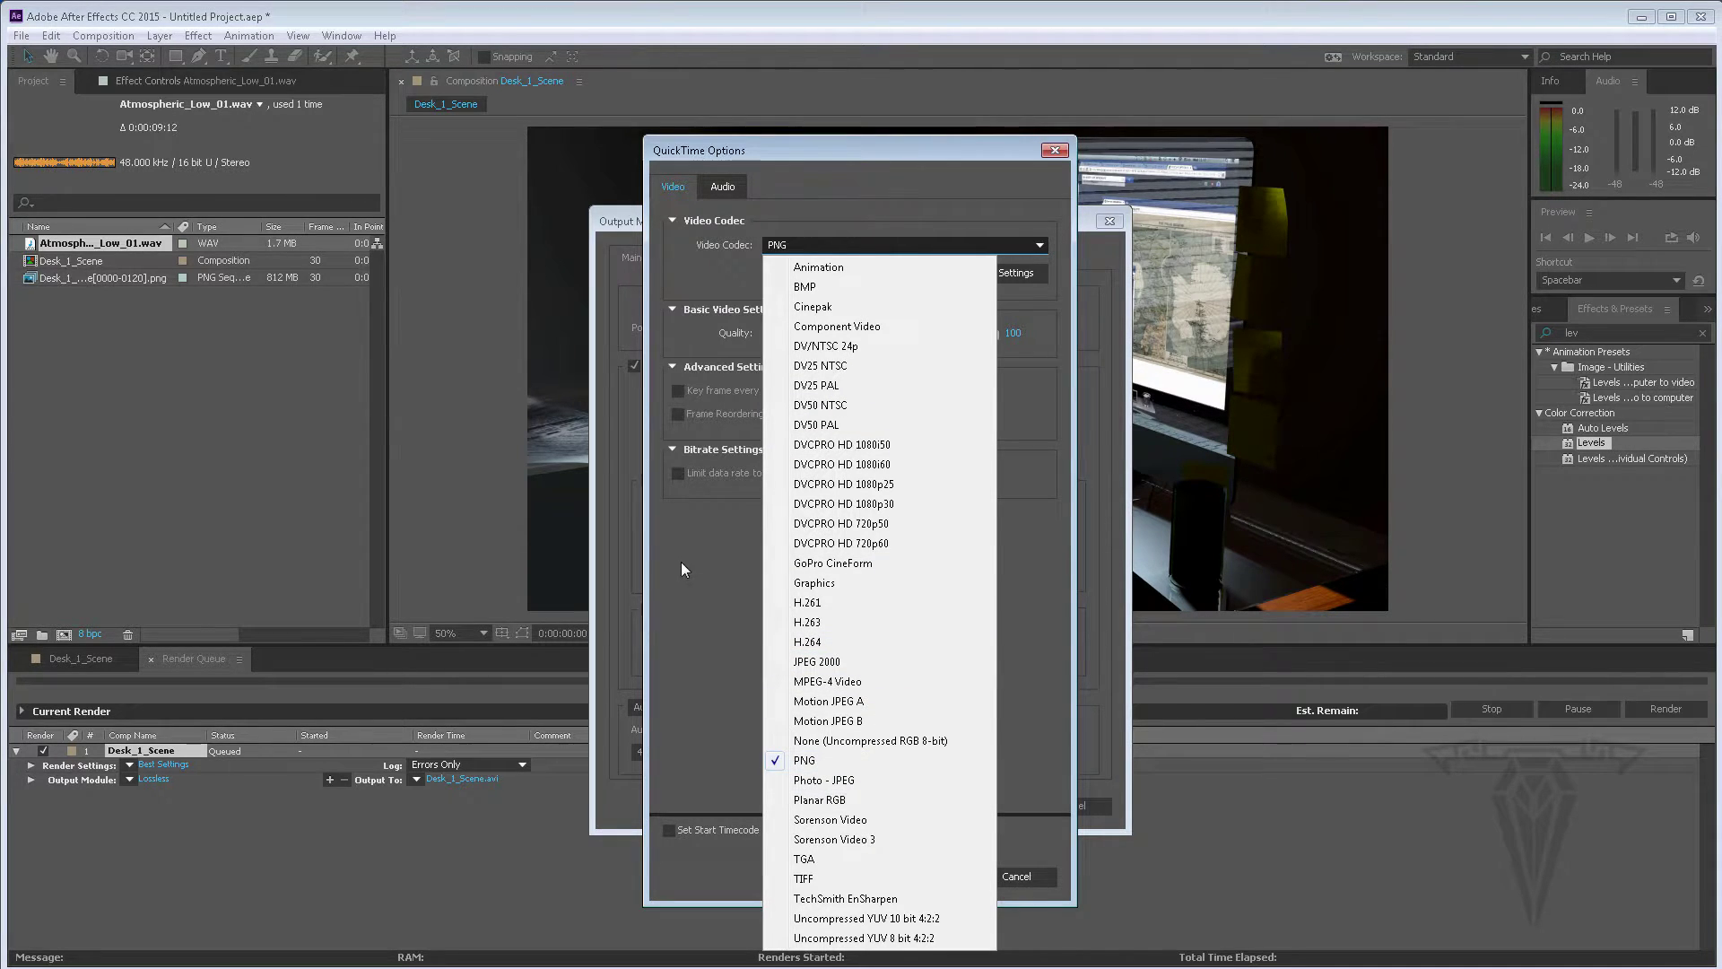
{"action": "left_click", "coordinate": [693, 581]}
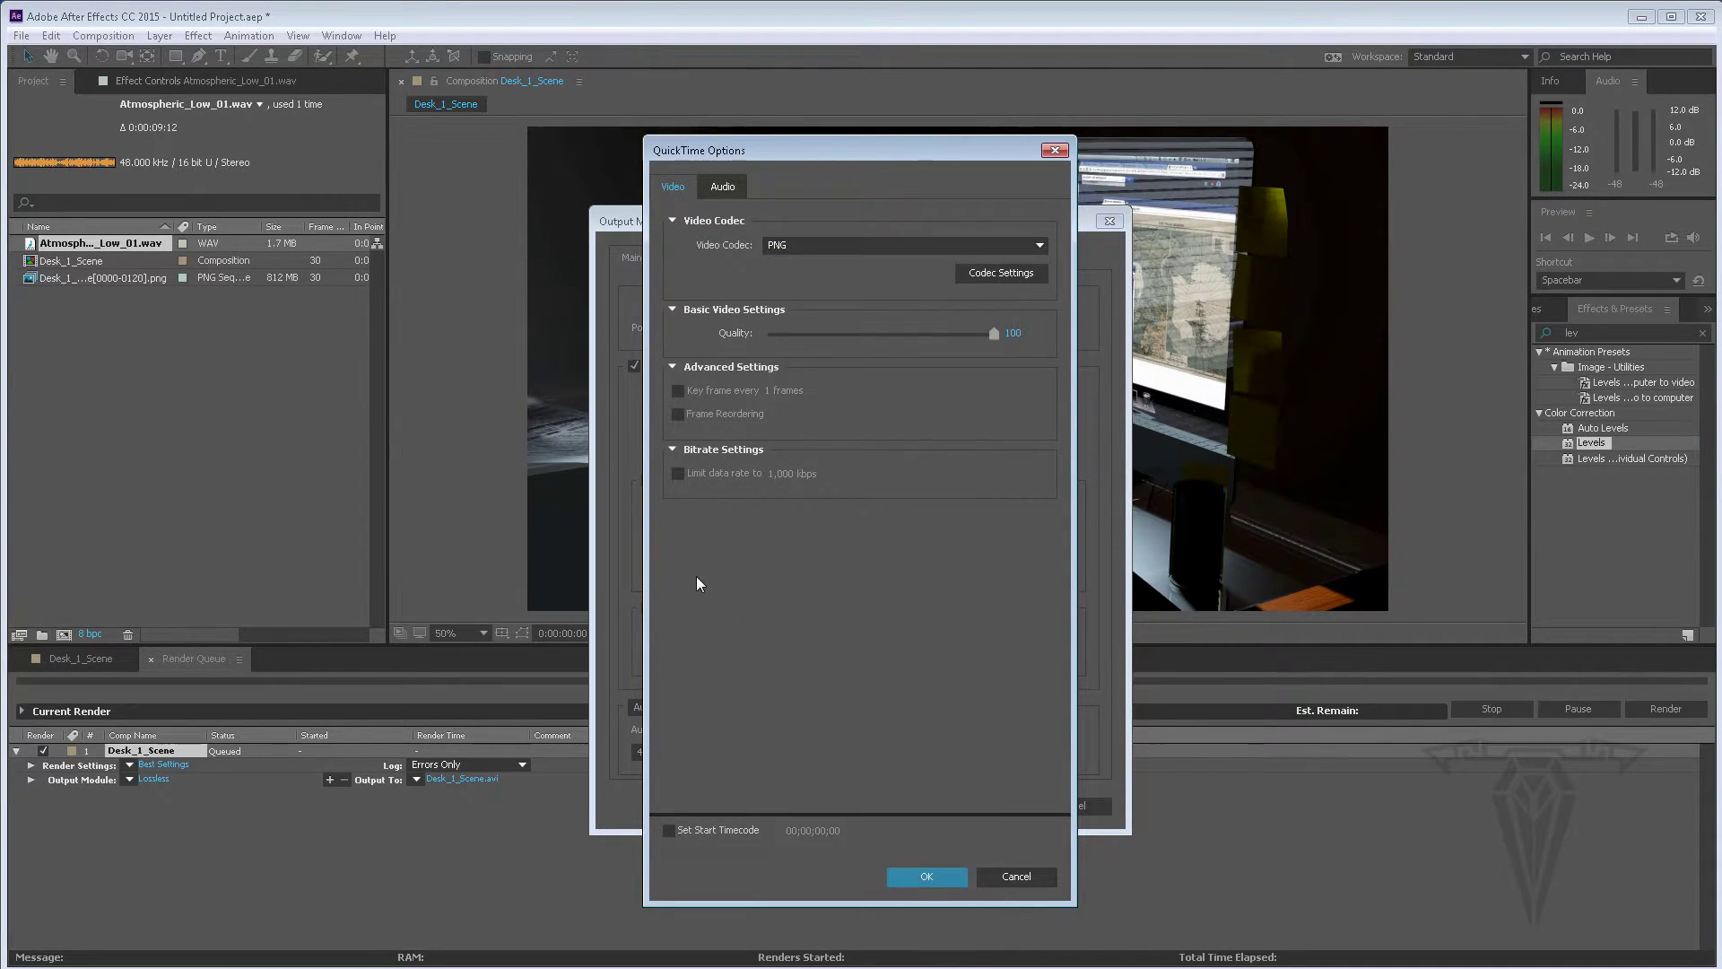
{"action": "left_click", "coordinate": [923, 877]}
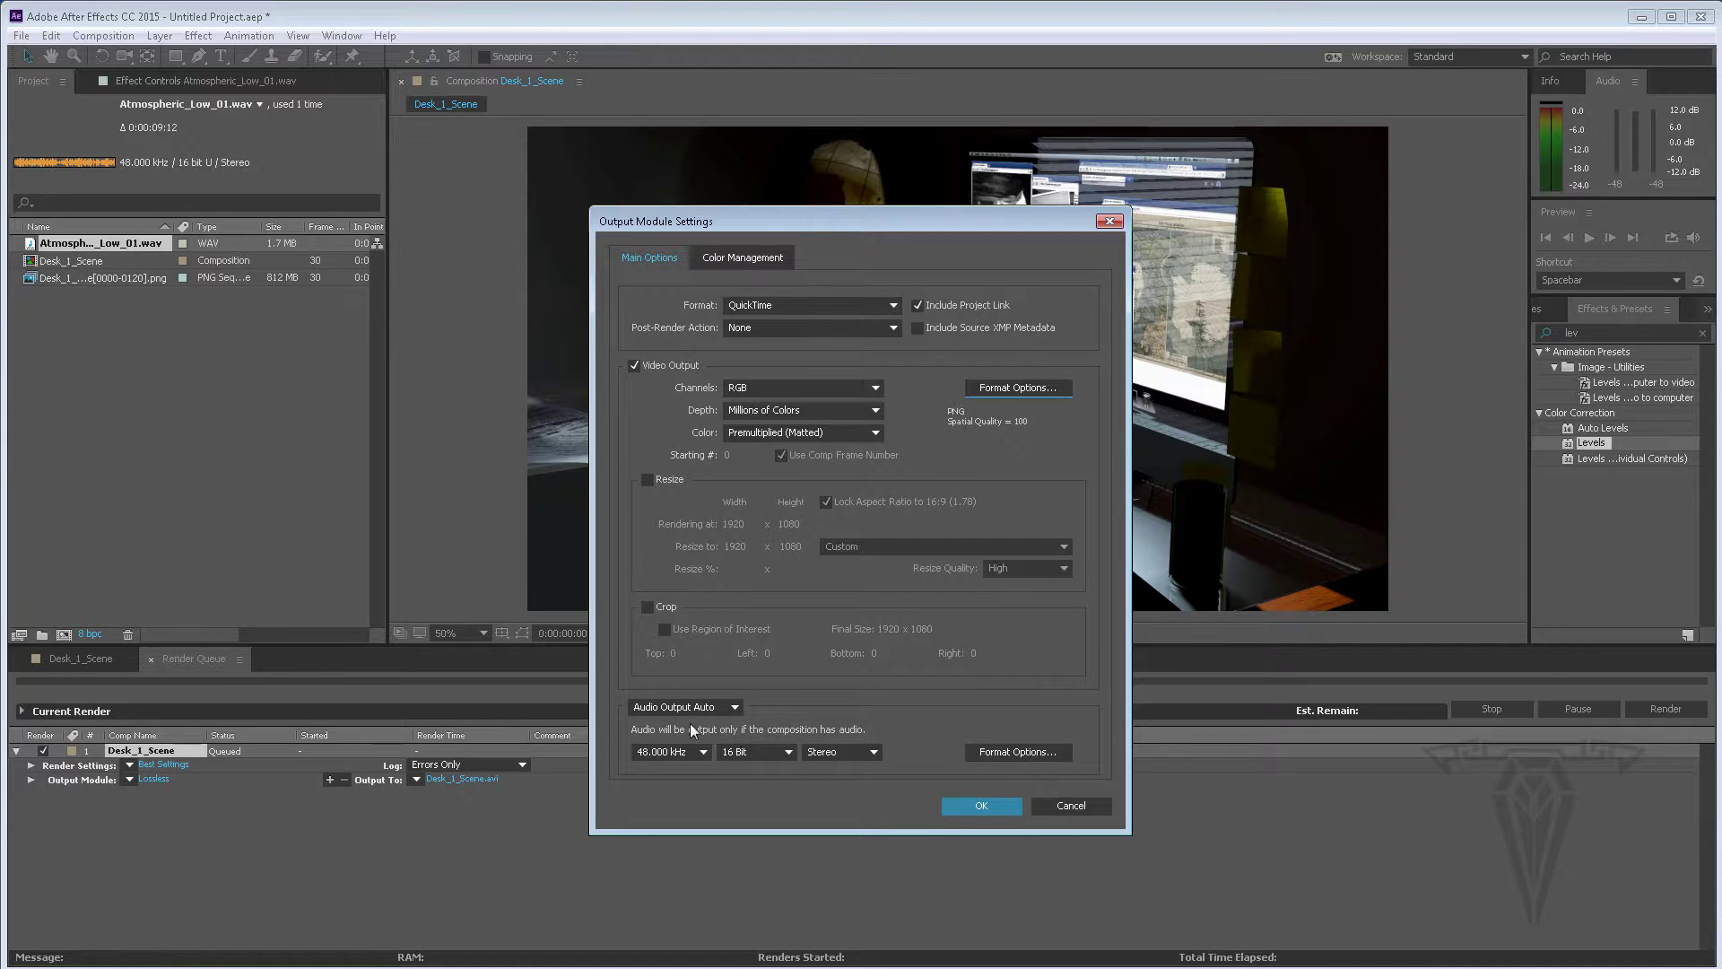
{"action": "left_click", "coordinate": [736, 708]}
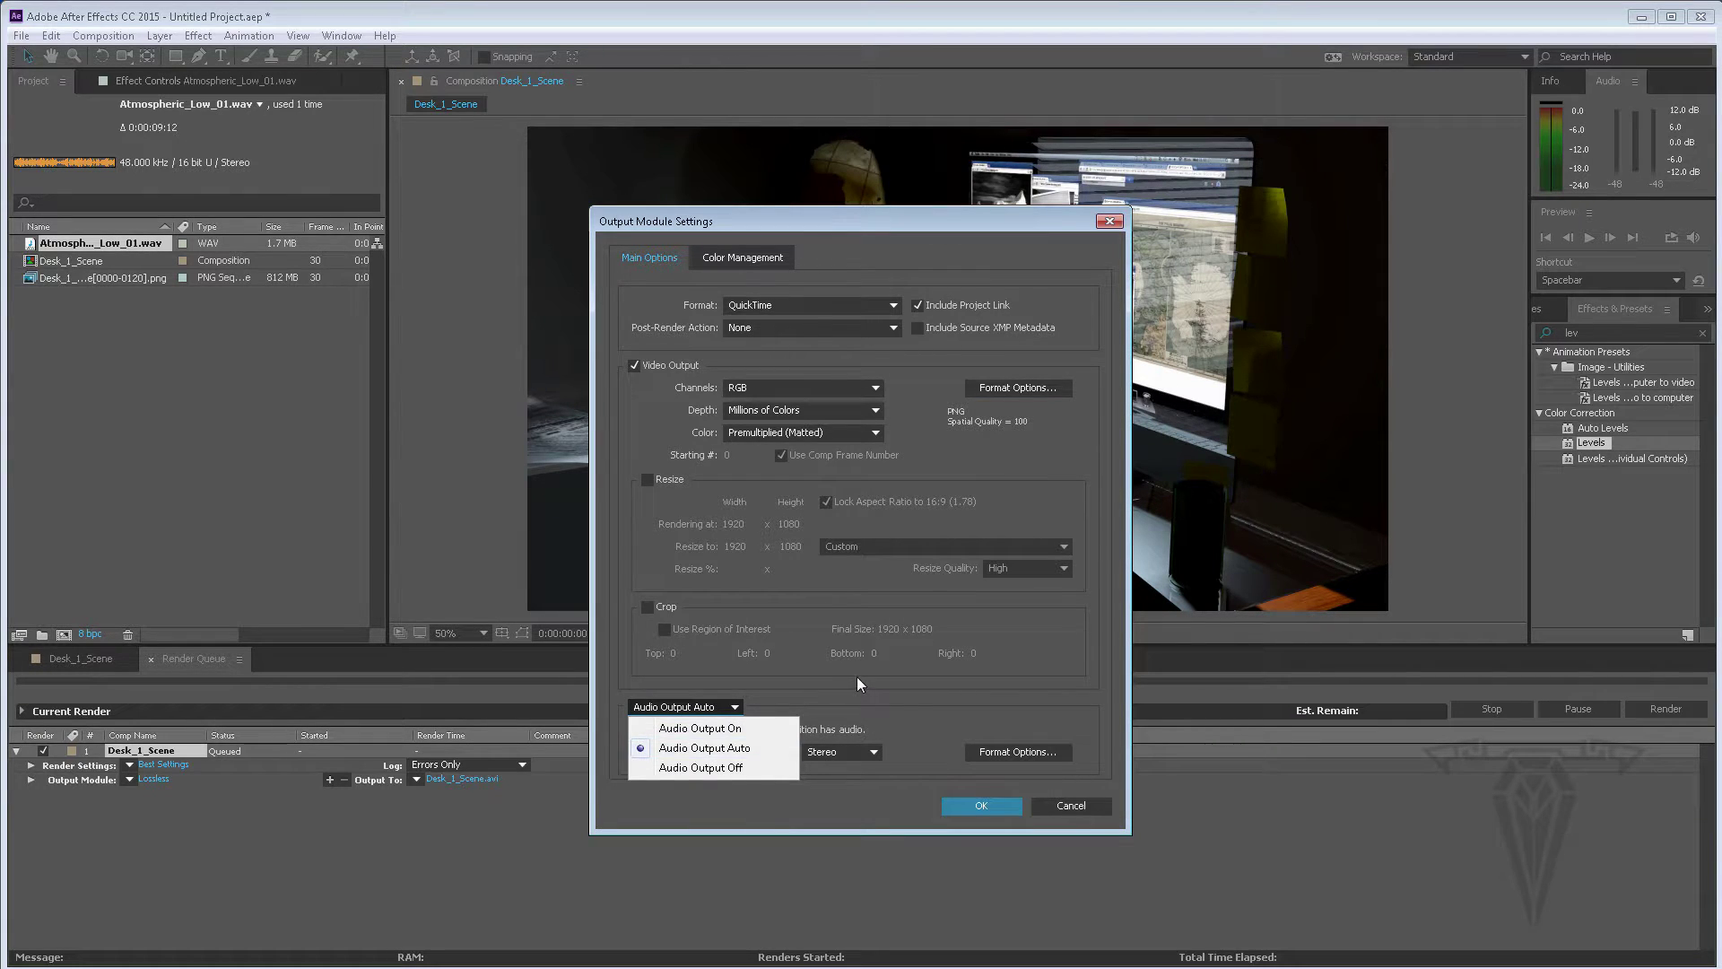
{"action": "left_click", "coordinate": [698, 728]}
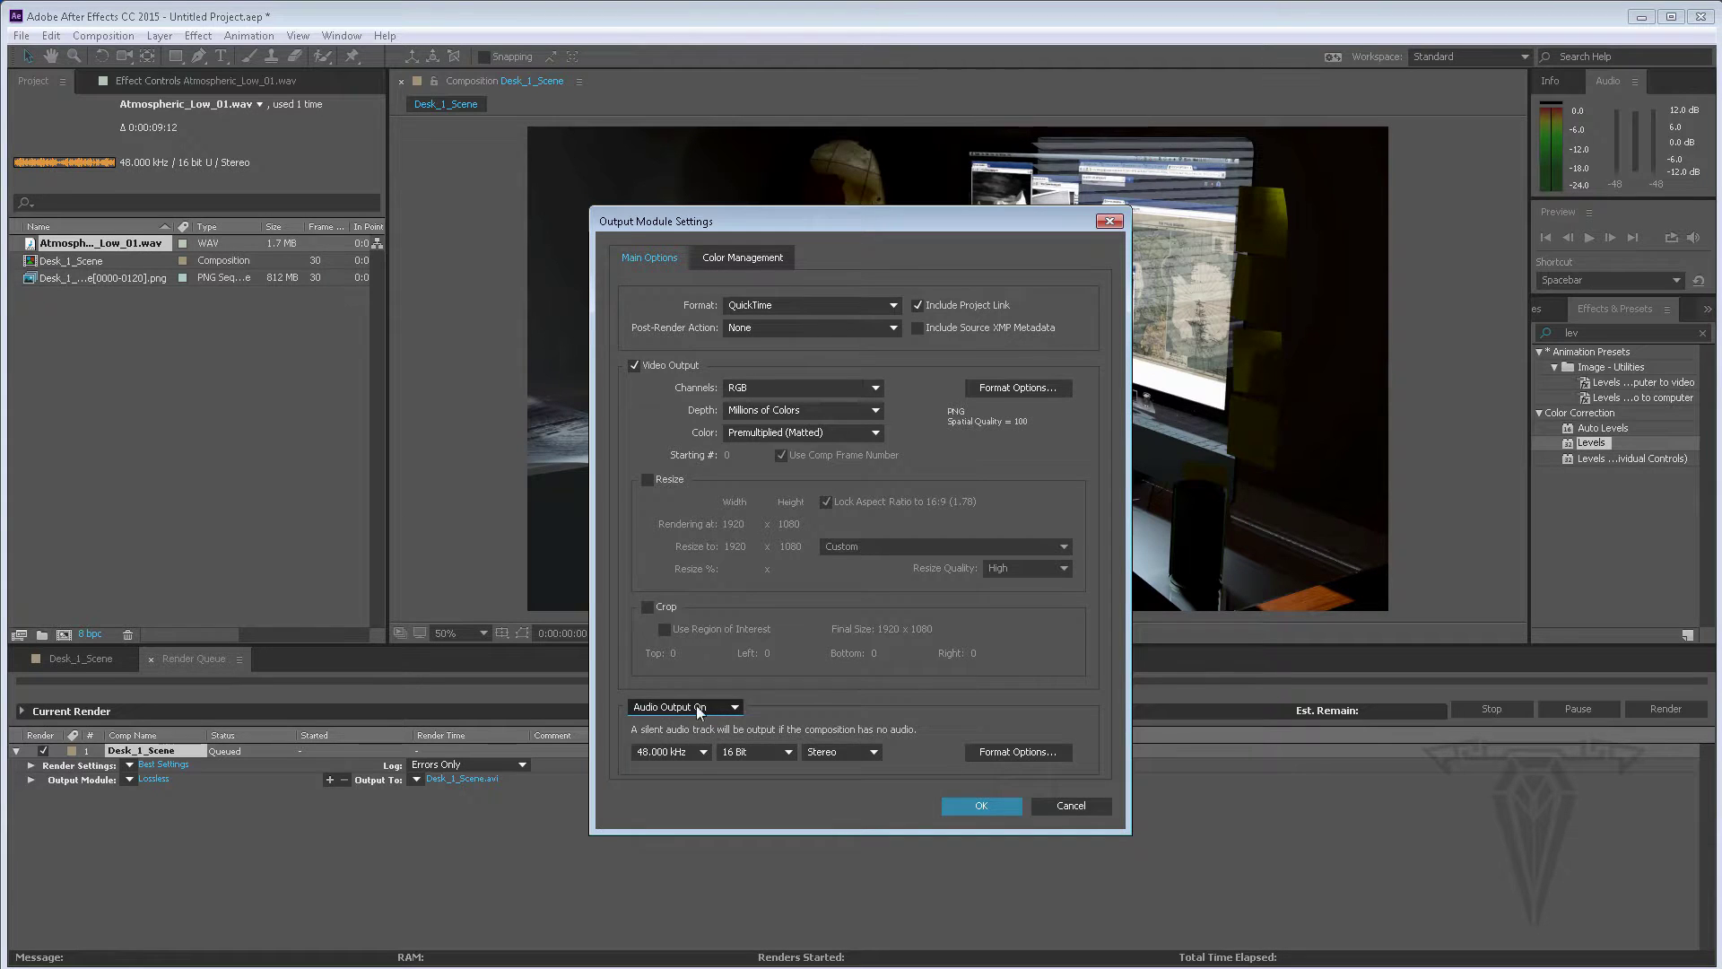
{"action": "left_click", "coordinate": [985, 802]}
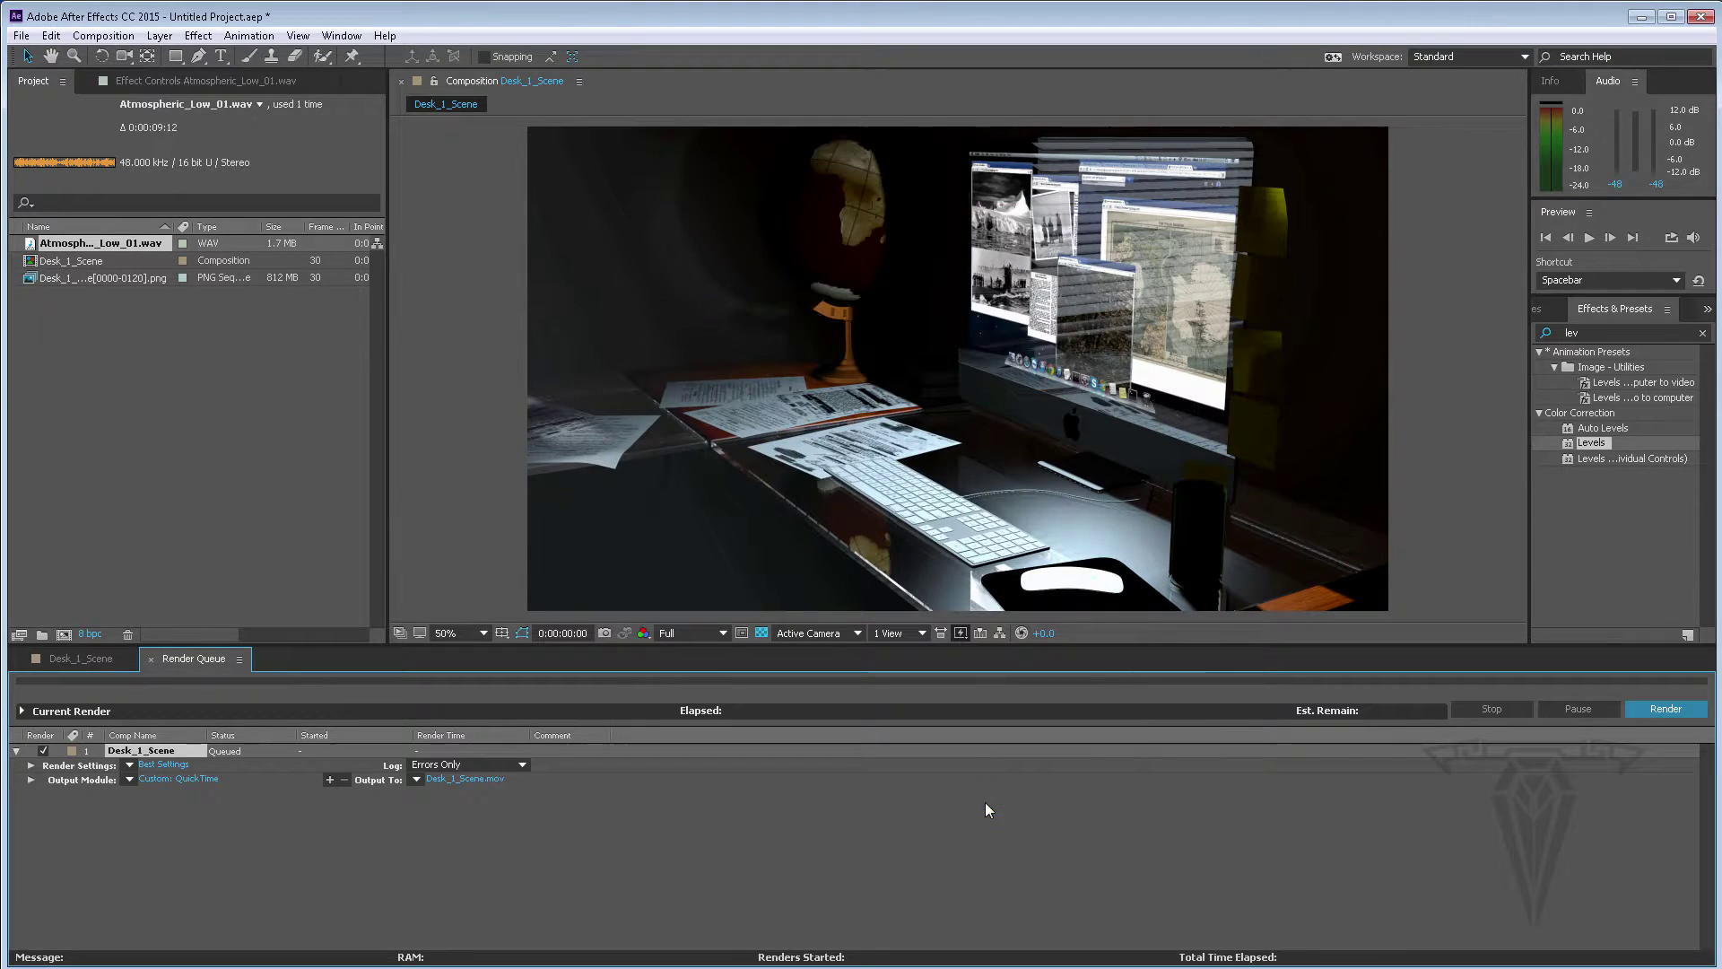
Step: Set the render output file to Desk_Scene as a QuickTime movie in the Edit folder of 3DM_Desk
{"action": "left_click", "coordinate": [460, 780]}
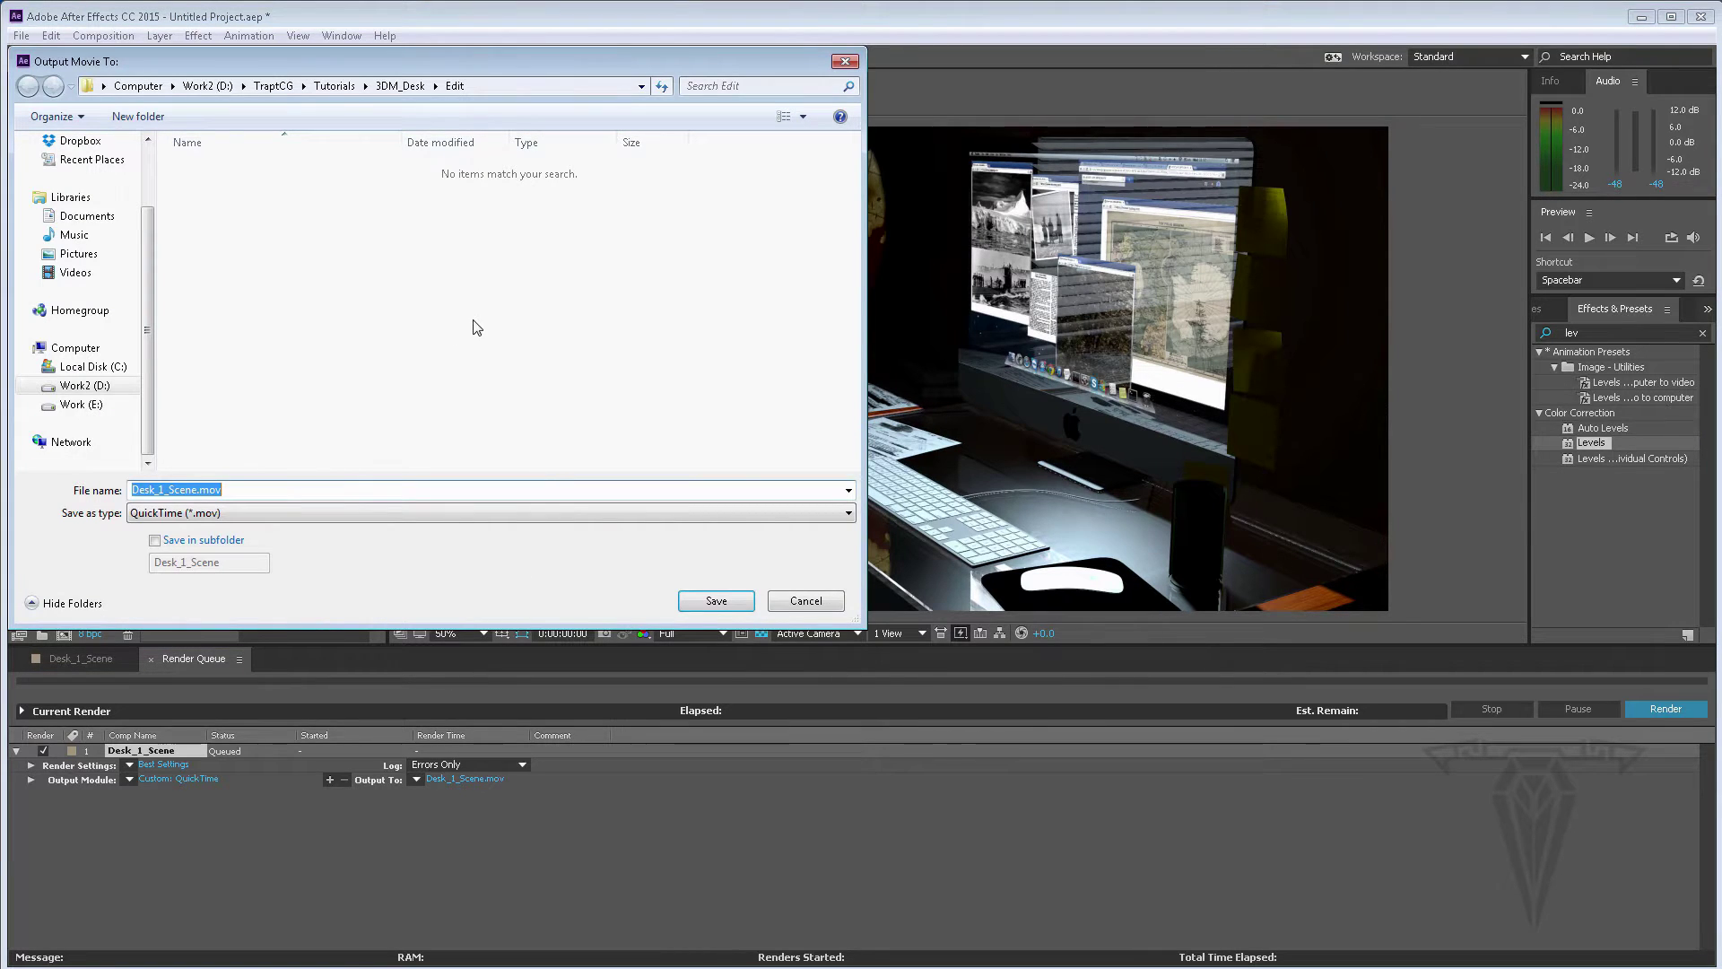
{"action": "type", "text": "Desk_S"}
{"action": "left_click", "coordinate": [334, 85]}
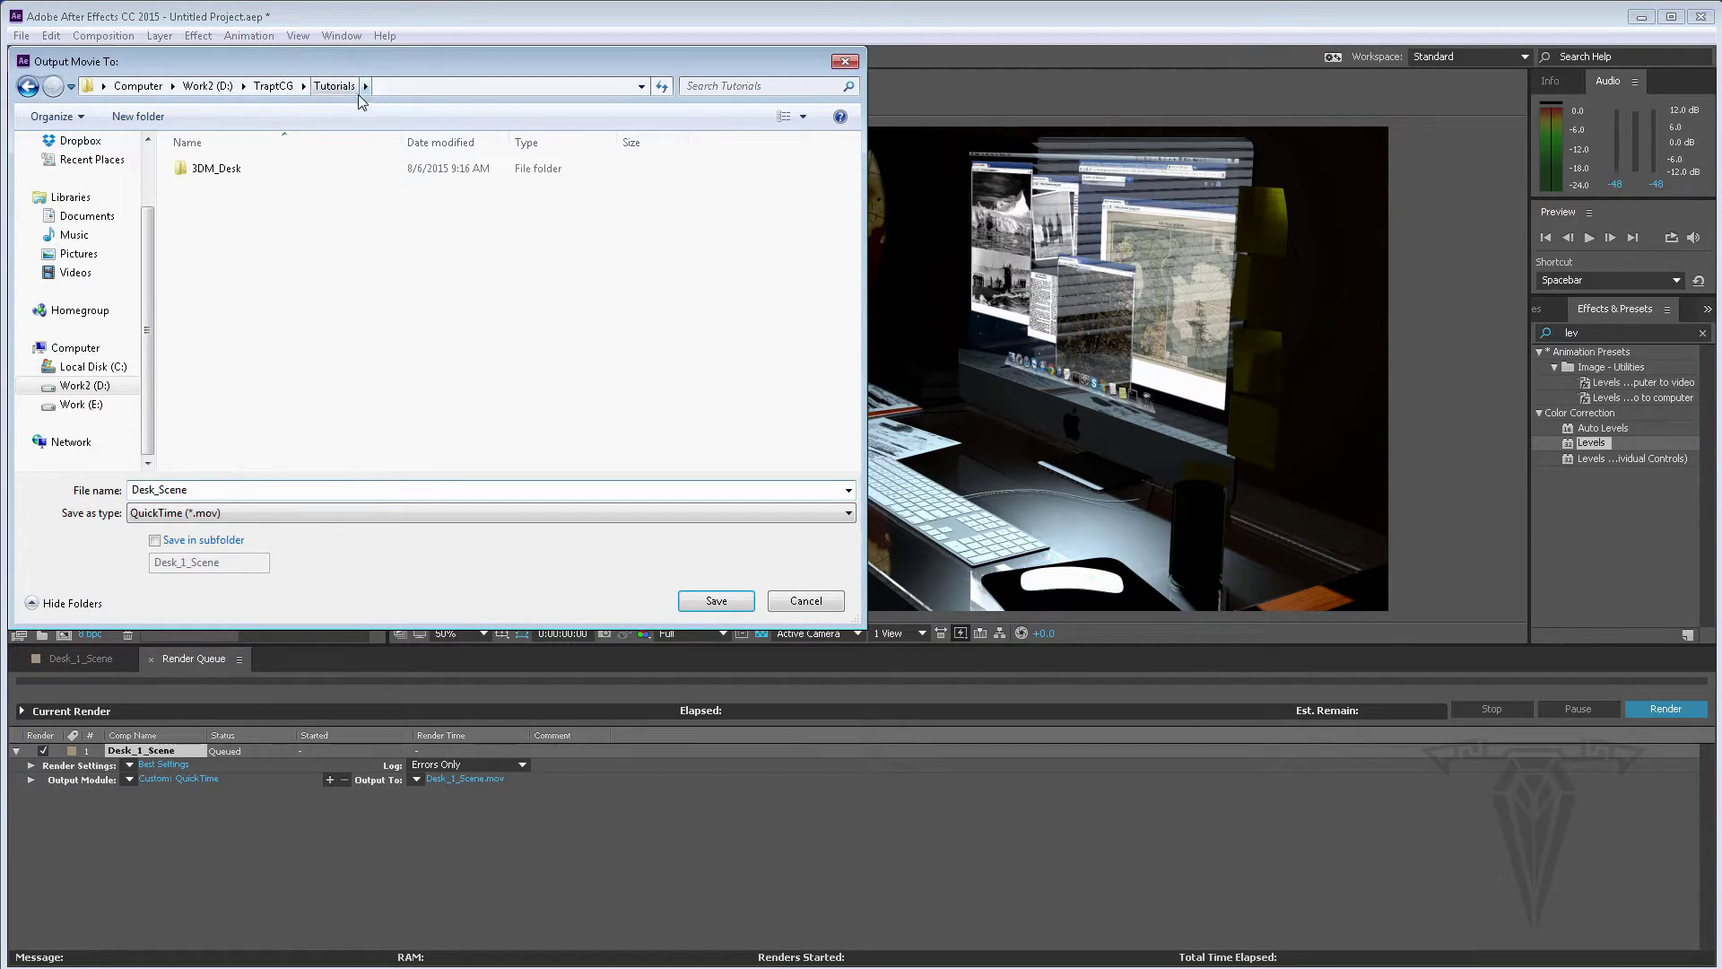
{"action": "double_click", "coordinate": [220, 169]}
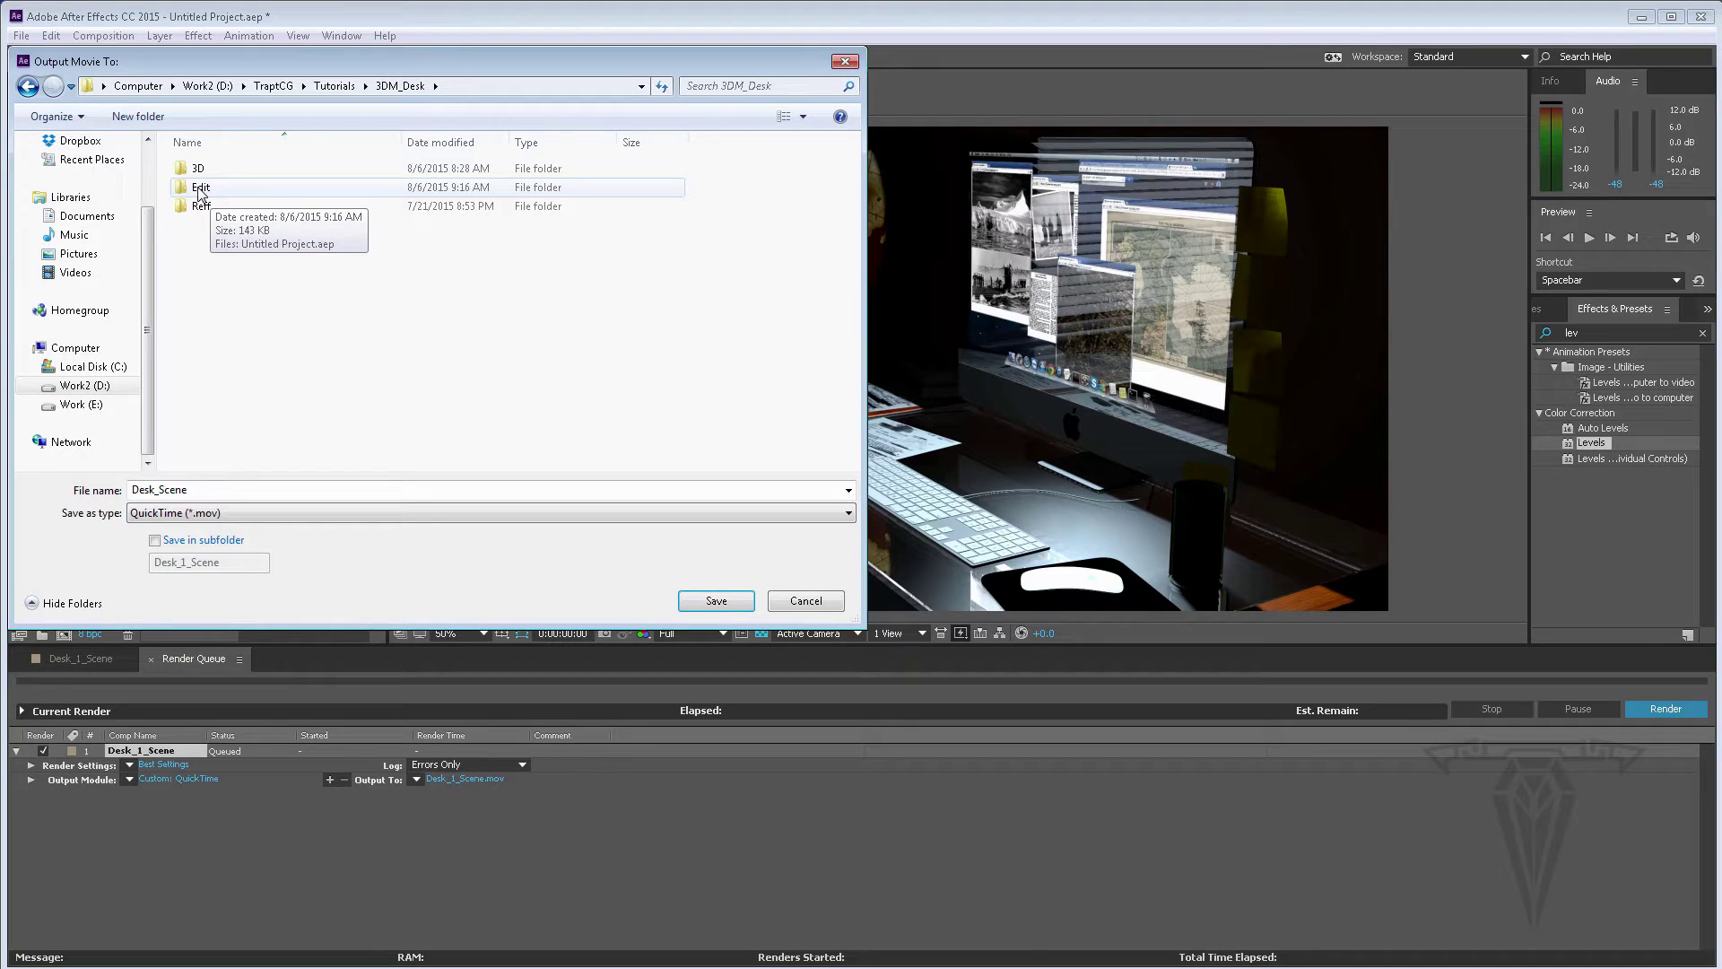
{"action": "double_click", "coordinate": [199, 188]}
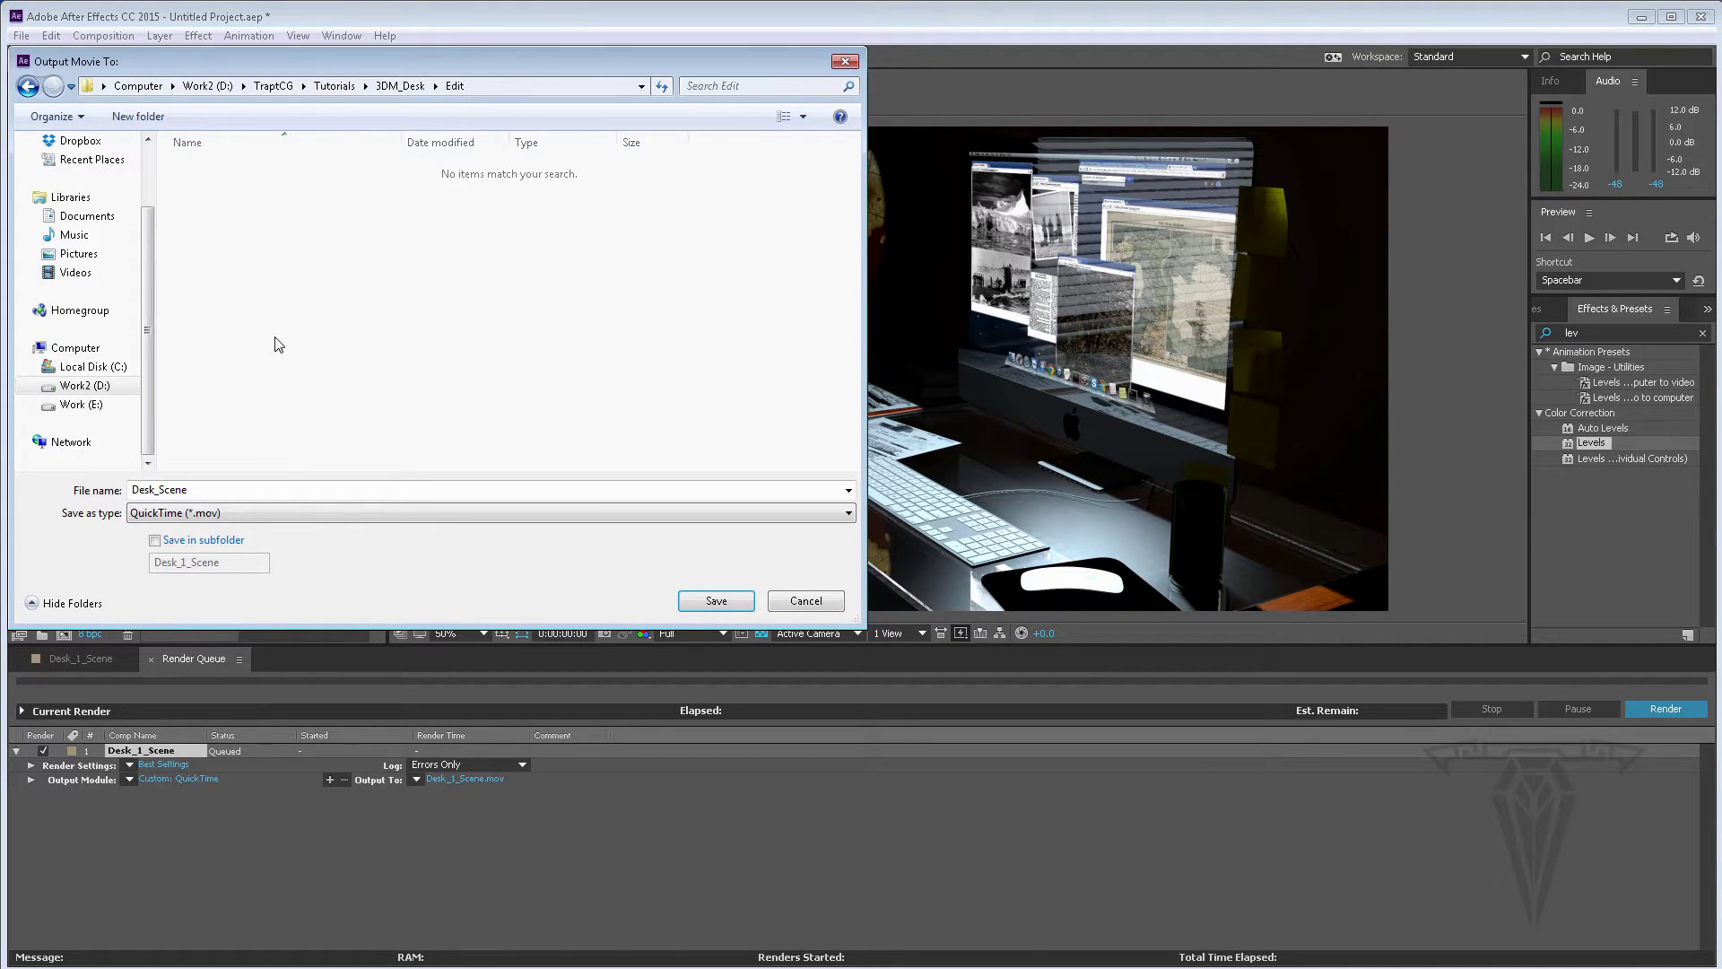
{"action": "double_click", "coordinate": [225, 490]}
{"action": "left_click", "coordinate": [227, 490]}
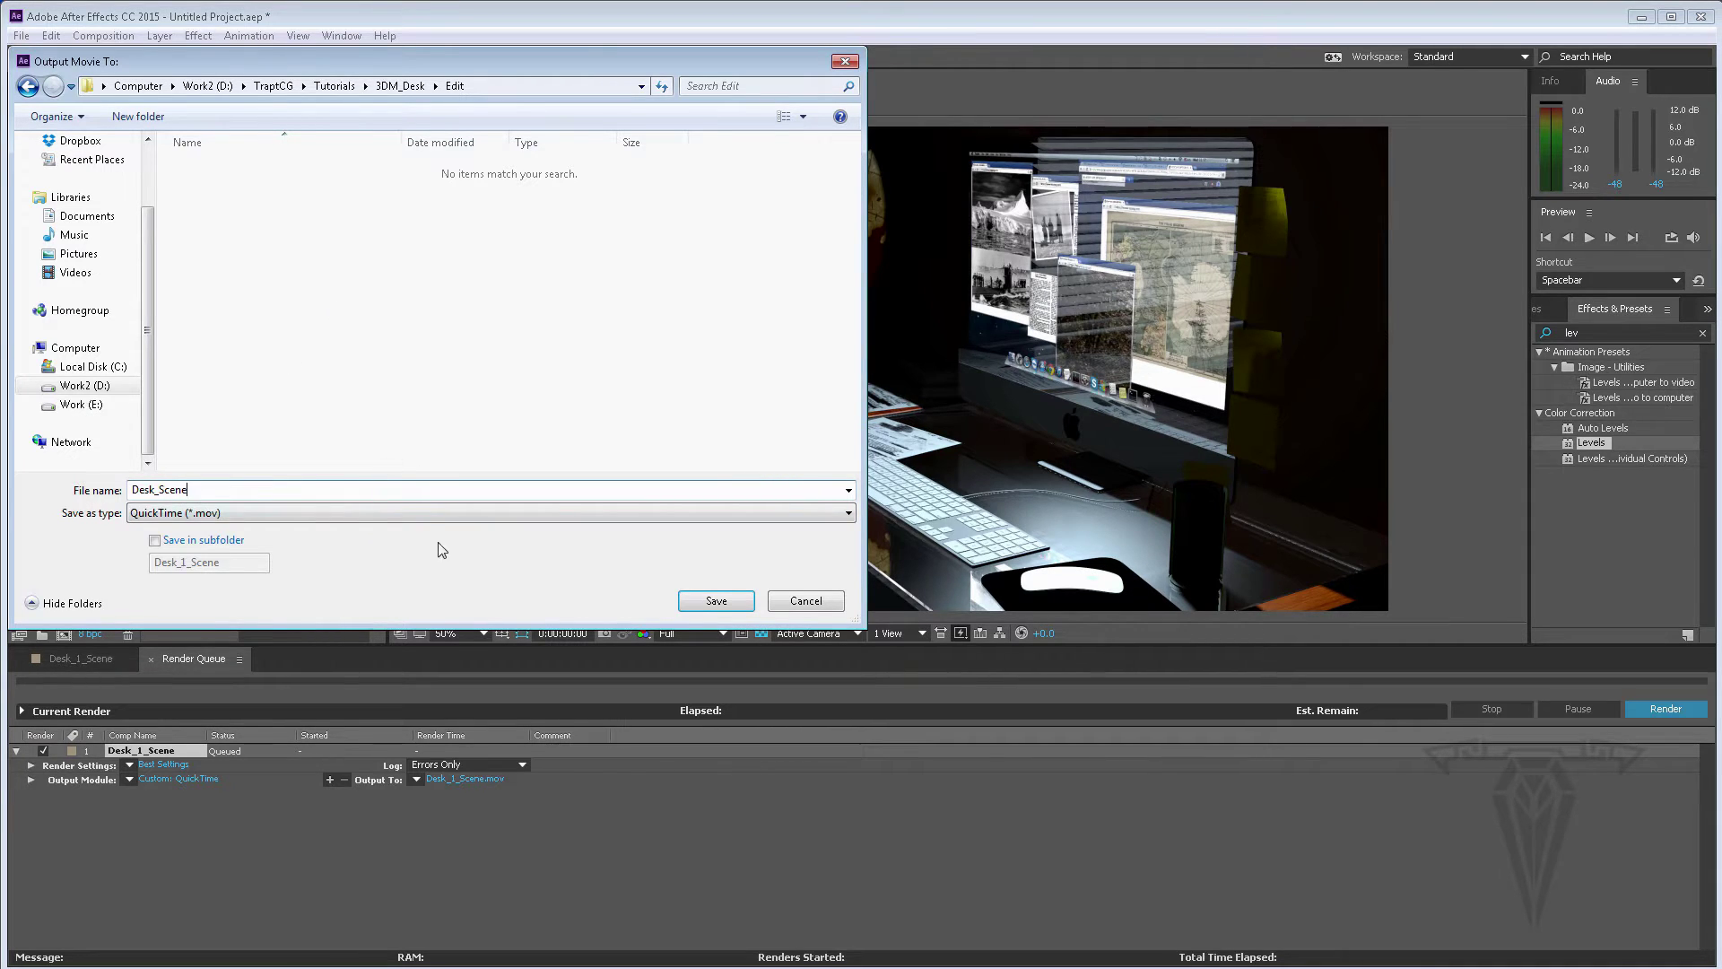
{"action": "left_click", "coordinate": [710, 599]}
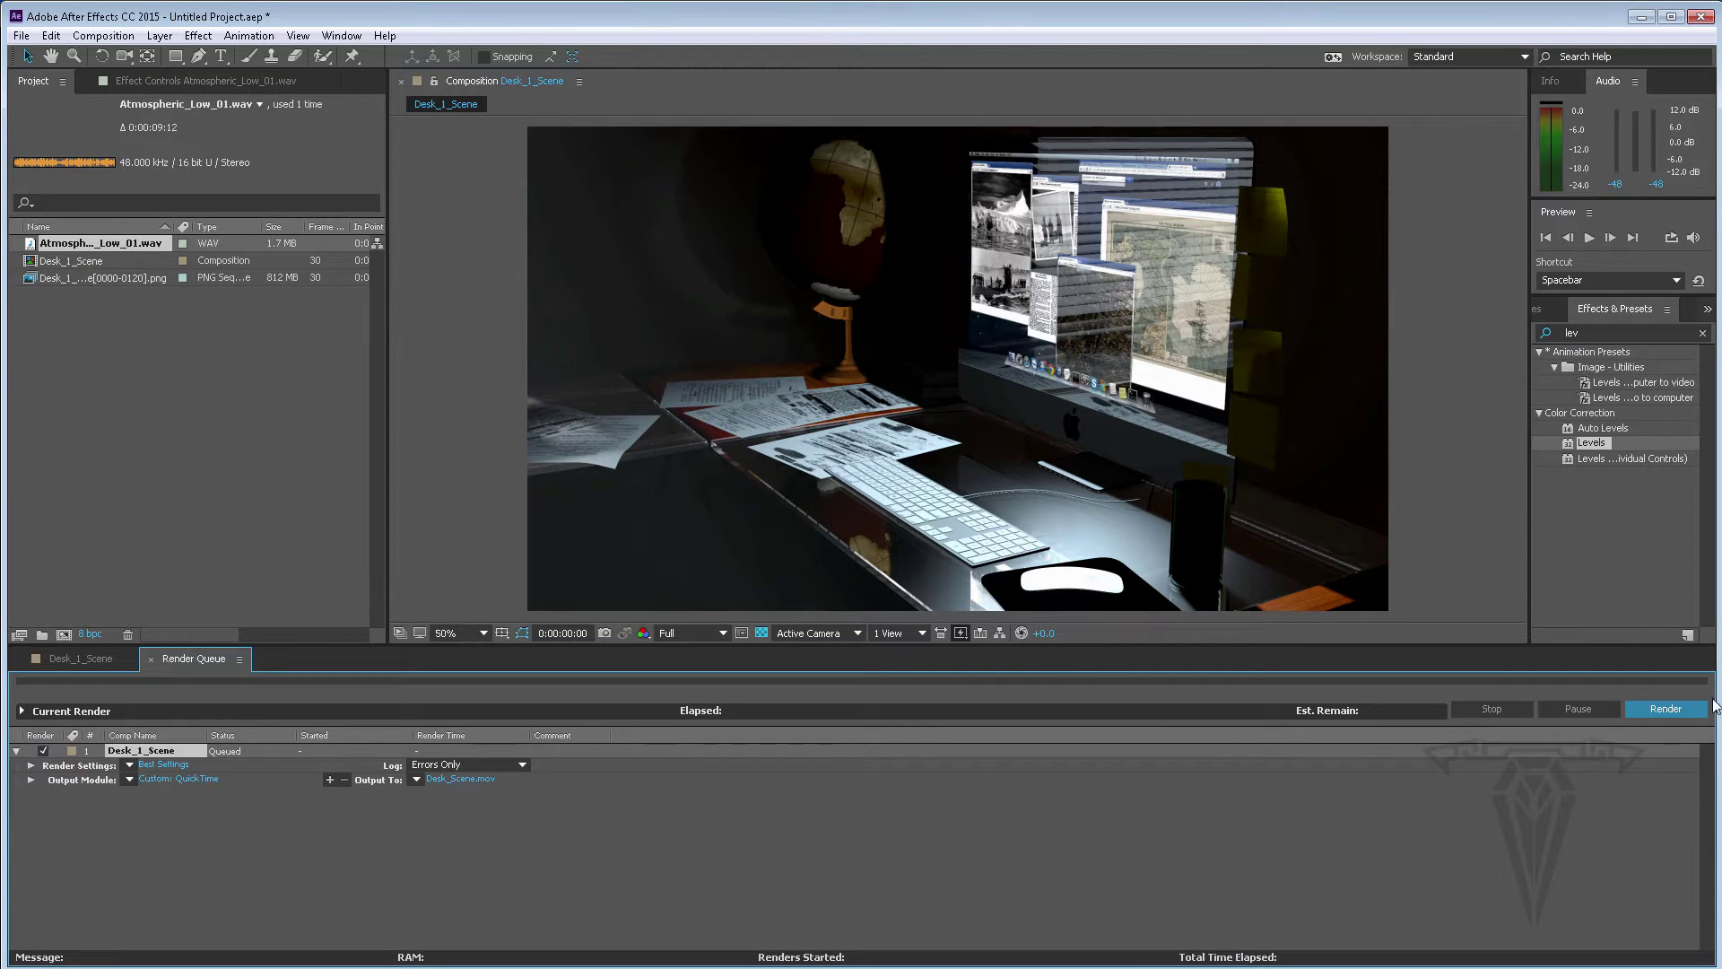
Step: Start saving the project under a new name and delete the old Untitled Project.aep from the Edit folder
{"action": "left_click", "coordinate": [20, 35]}
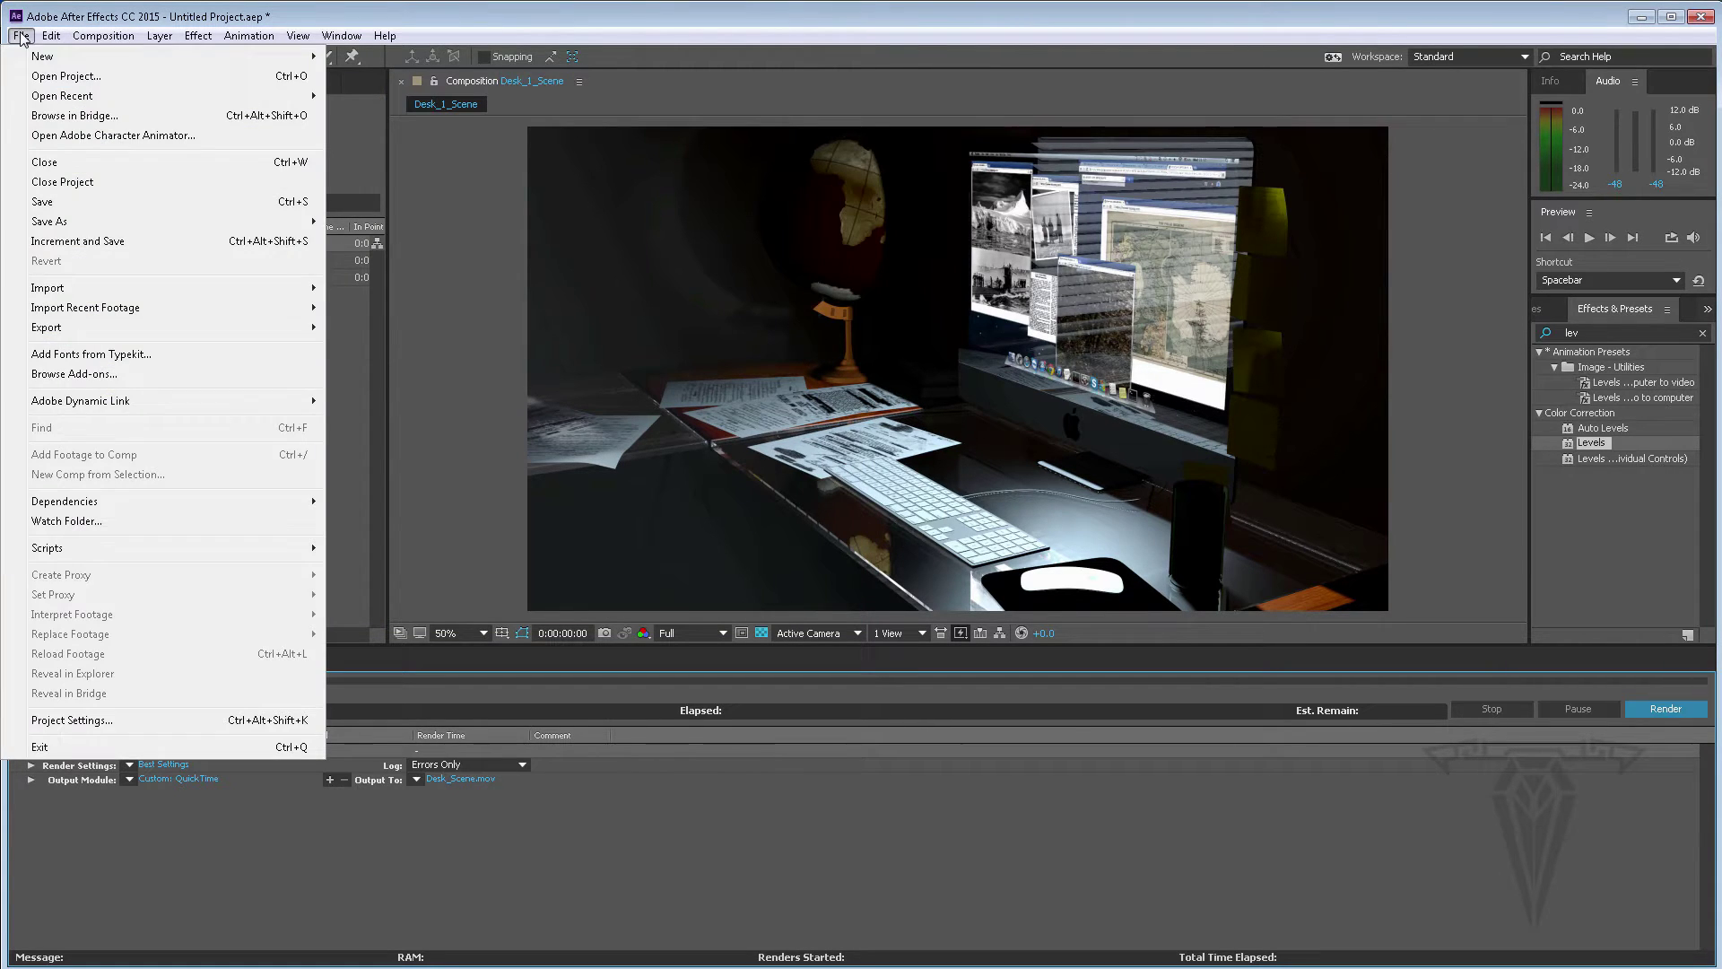
{"action": "mouse_move", "coordinate": [73, 225]}
{"action": "left_click", "coordinate": [377, 220]}
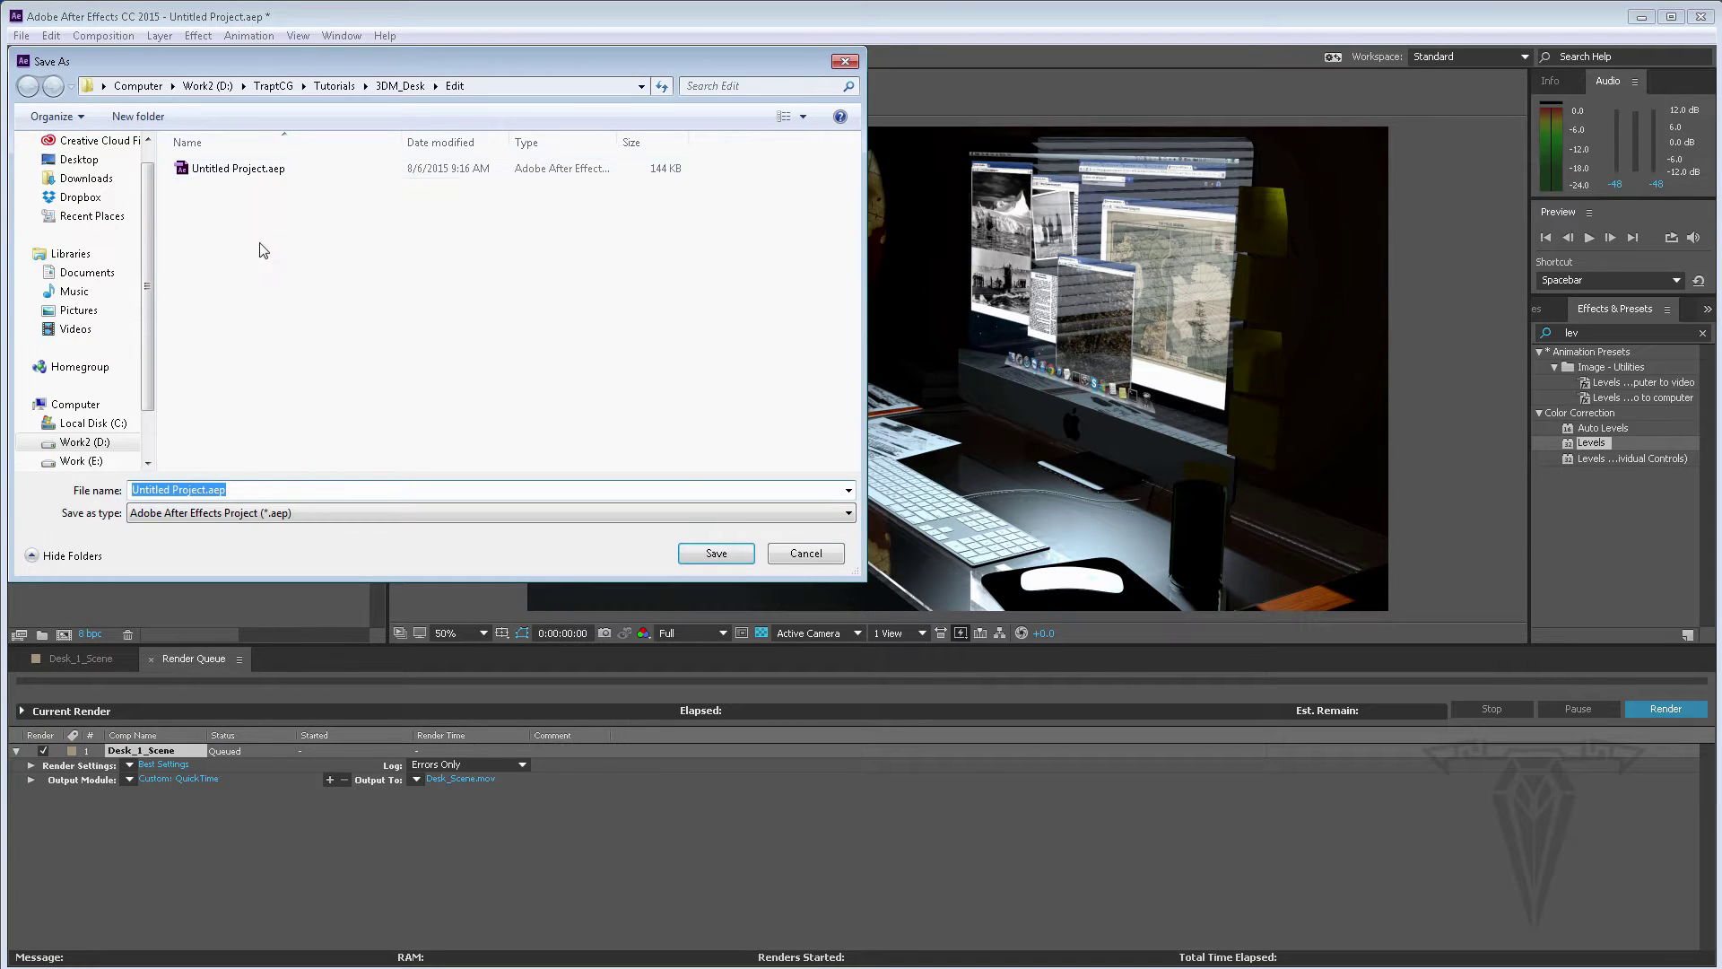
{"action": "left_click", "coordinate": [215, 172]}
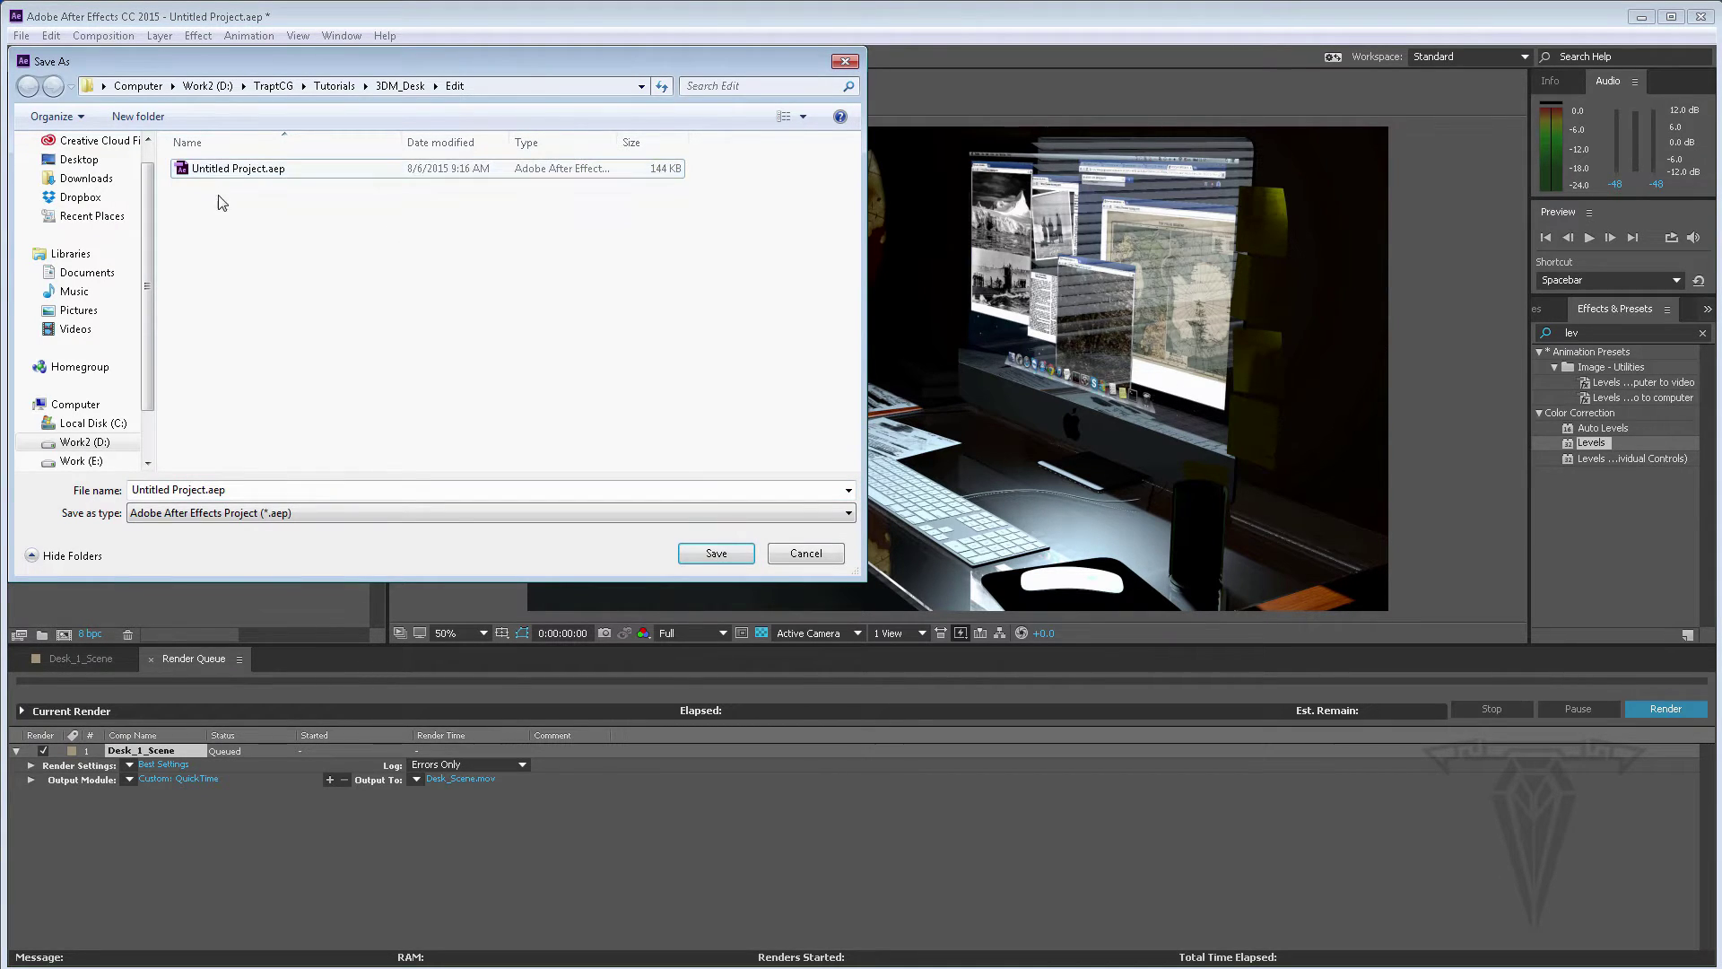
{"action": "key", "text": "Delete"}
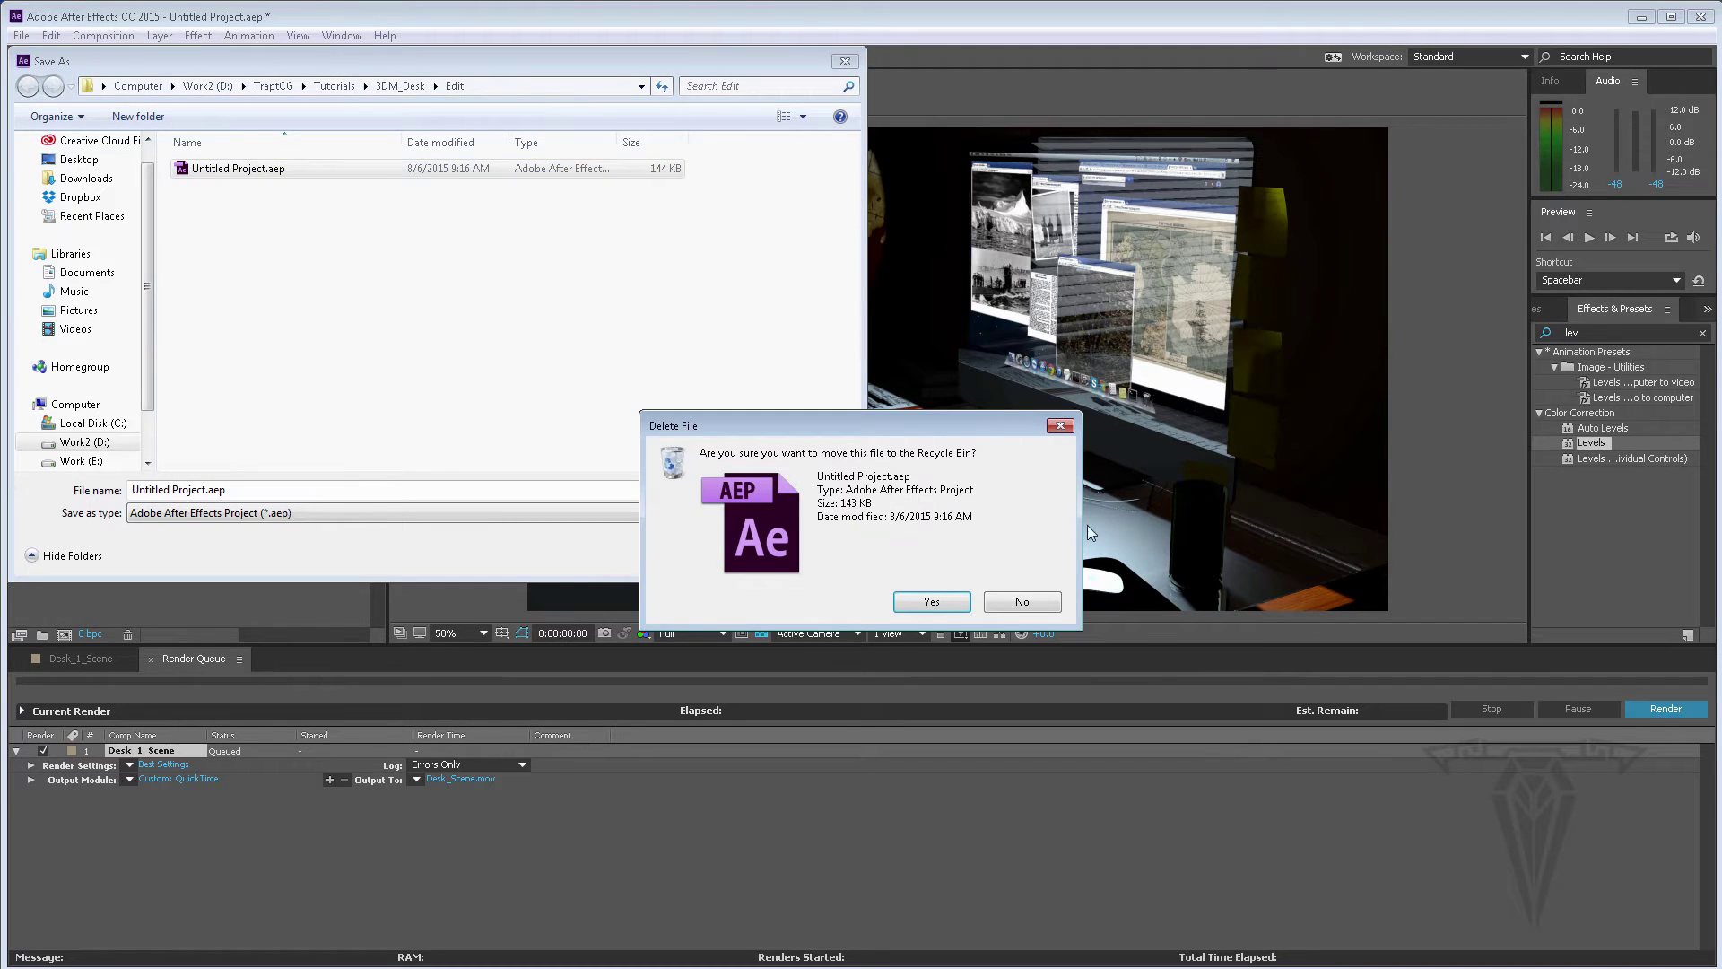
{"action": "left_click", "coordinate": [942, 601]}
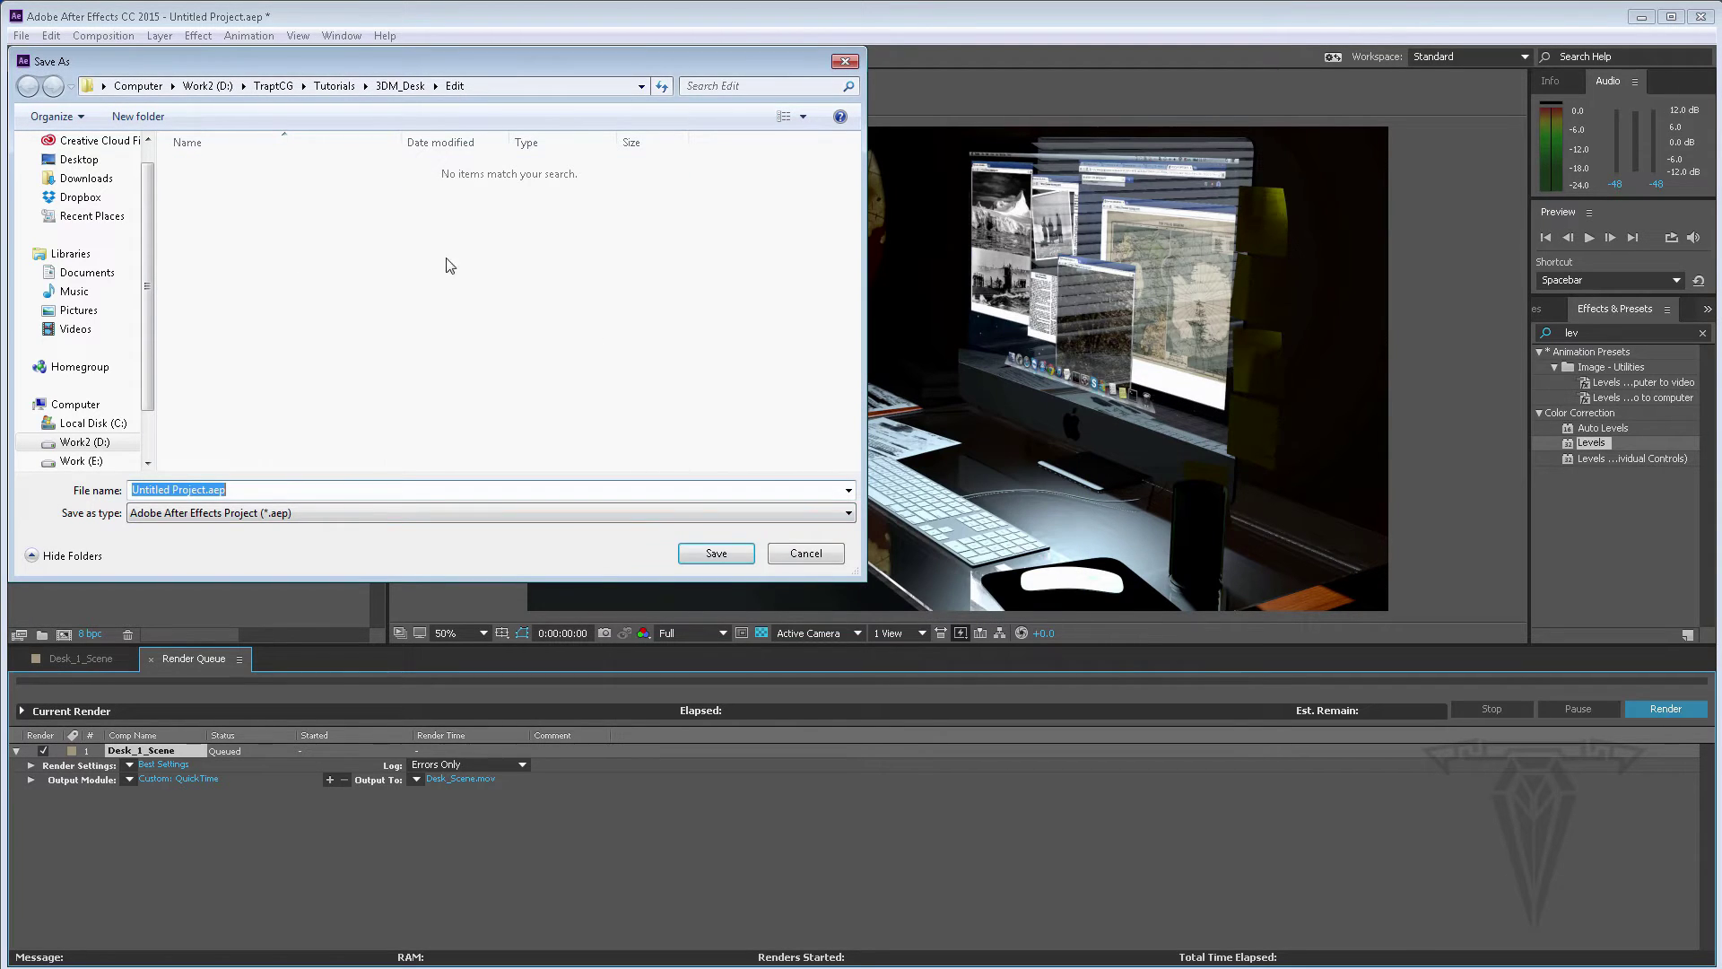
Step: Save the project as Desk_Edit.aep in the 3DM_Desk Edit folder and render the queued composition
{"action": "left_click", "coordinate": [204, 490]}
{"action": "left_click_drag", "start_coordinate": [207, 490], "coordinate": [126, 491]}
{"action": "type", "text": "Desk_Edit"}
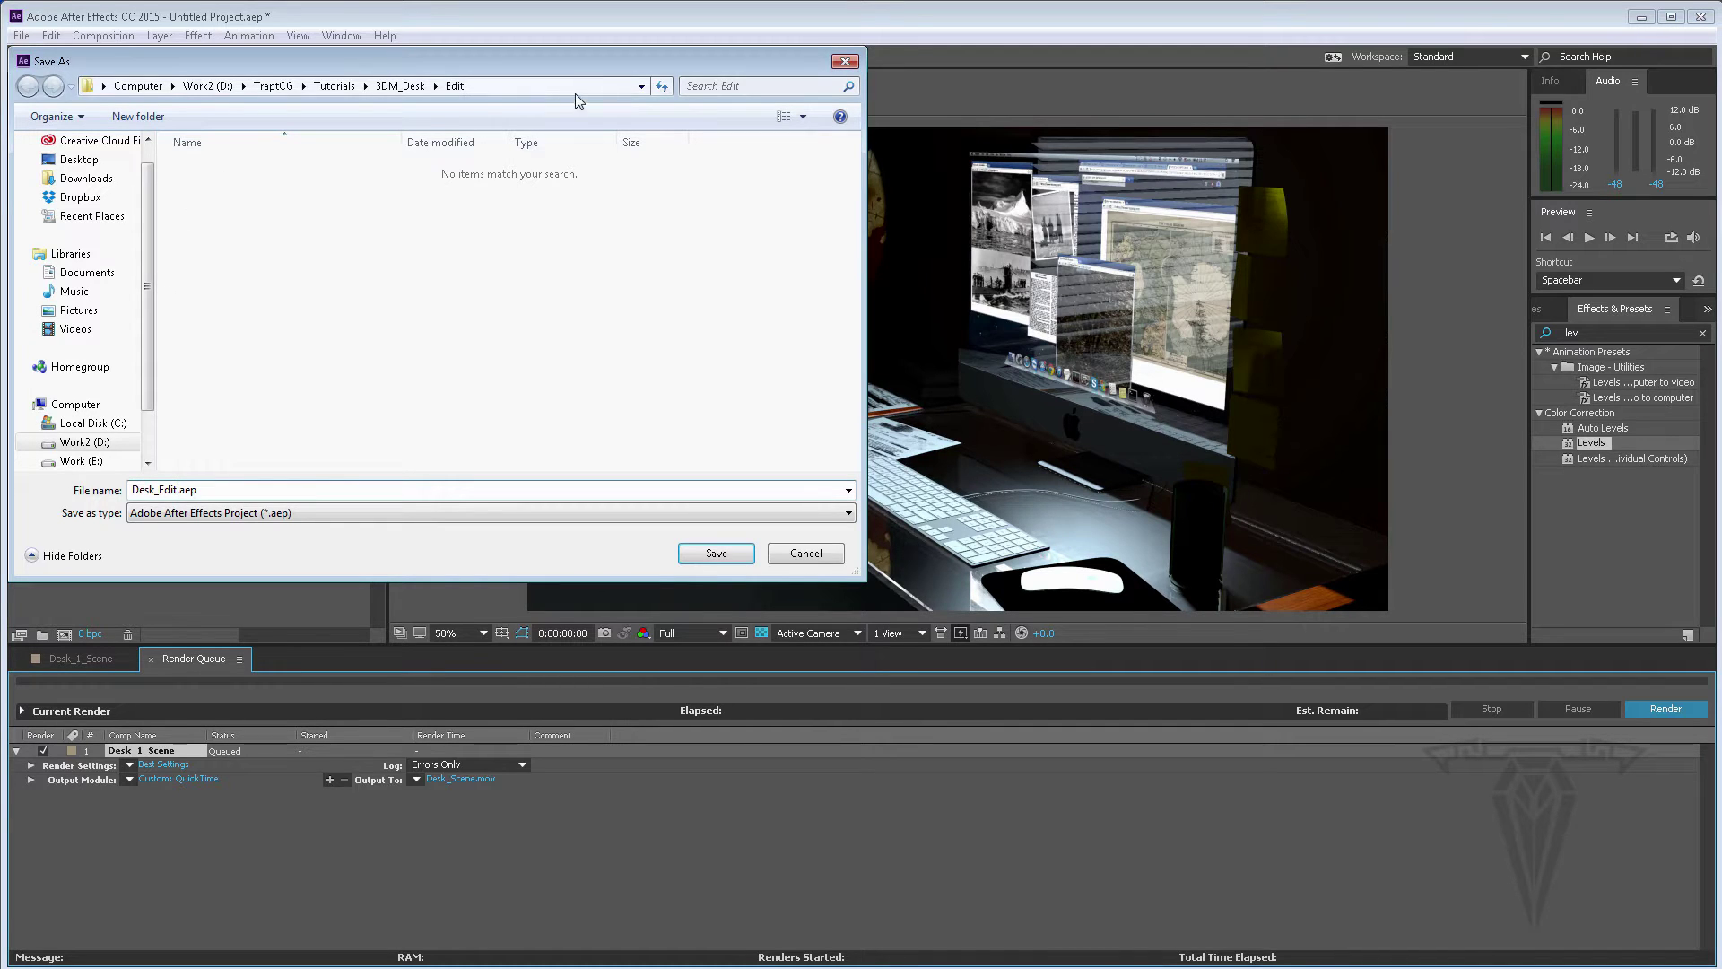
{"action": "left_click", "coordinate": [401, 87]}
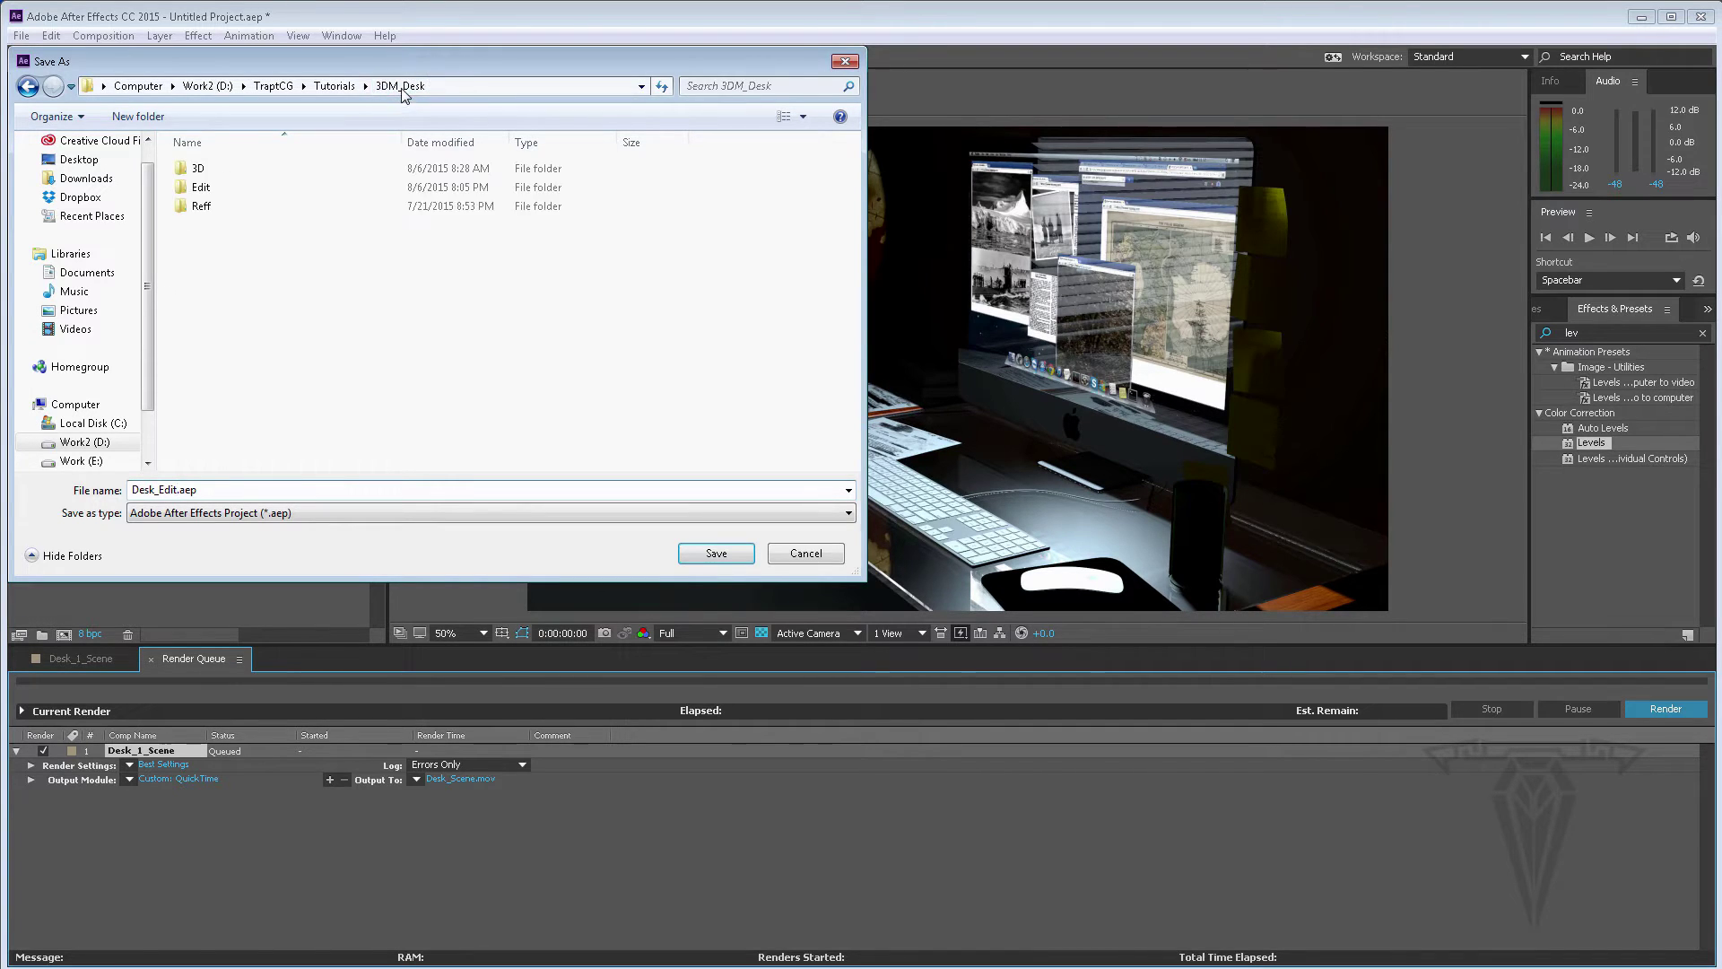
{"action": "double_click", "coordinate": [199, 190]}
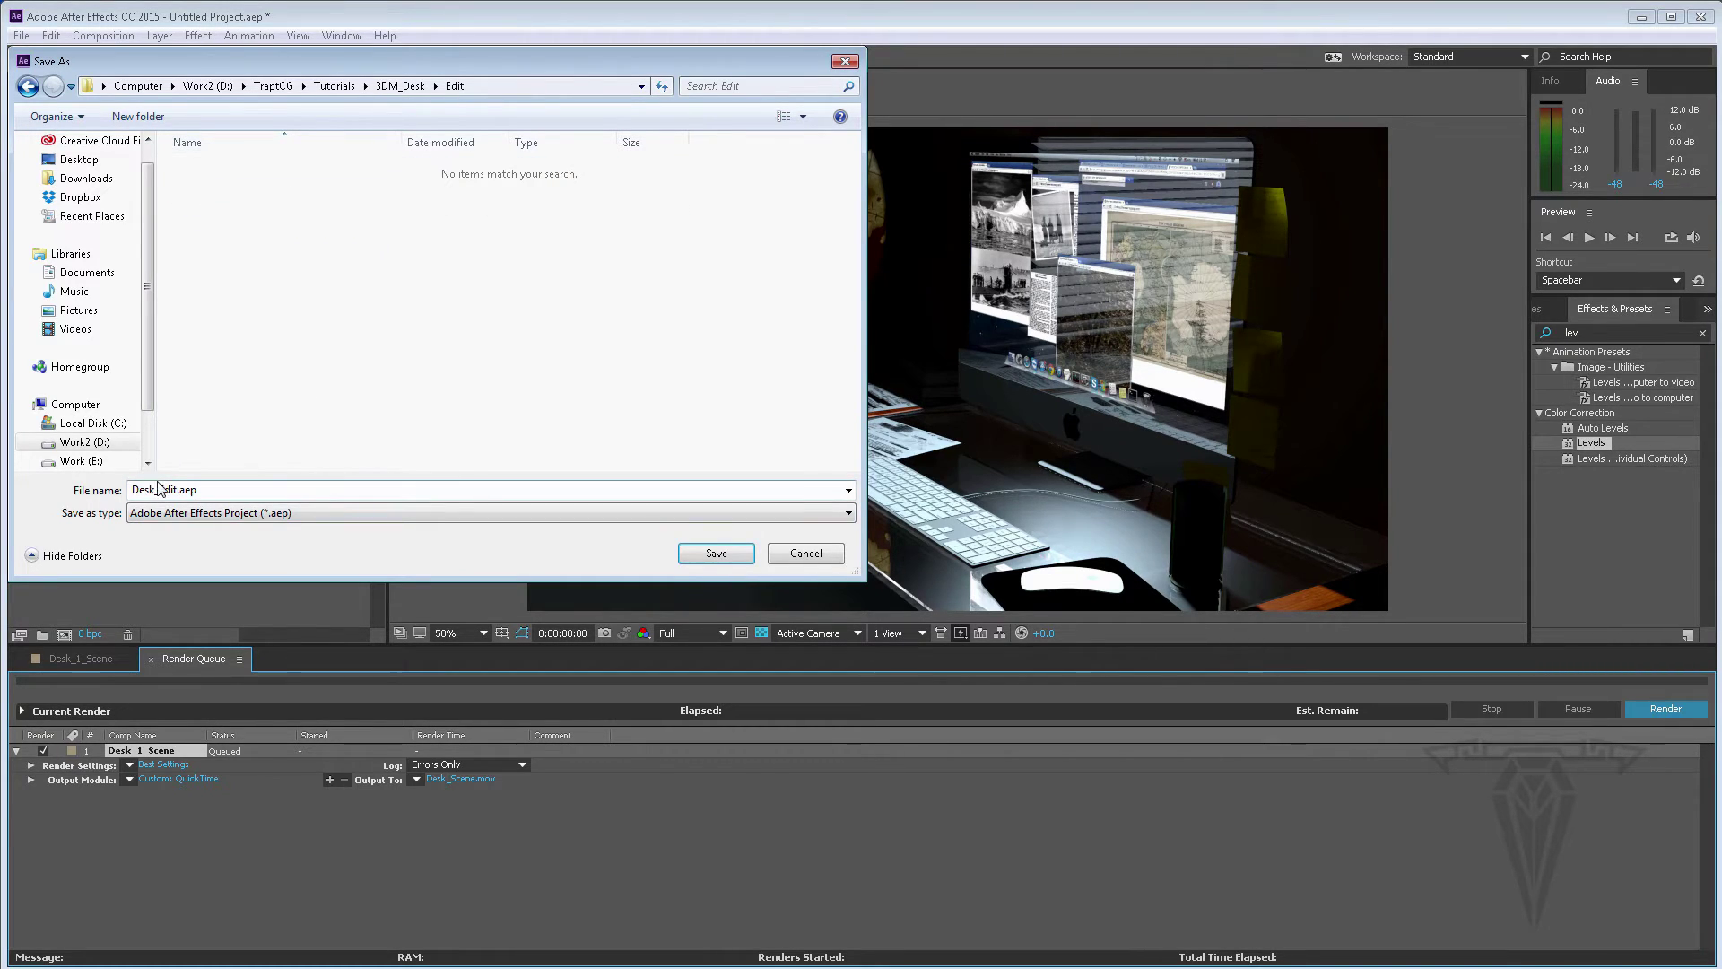
{"action": "left_click", "coordinate": [724, 552]}
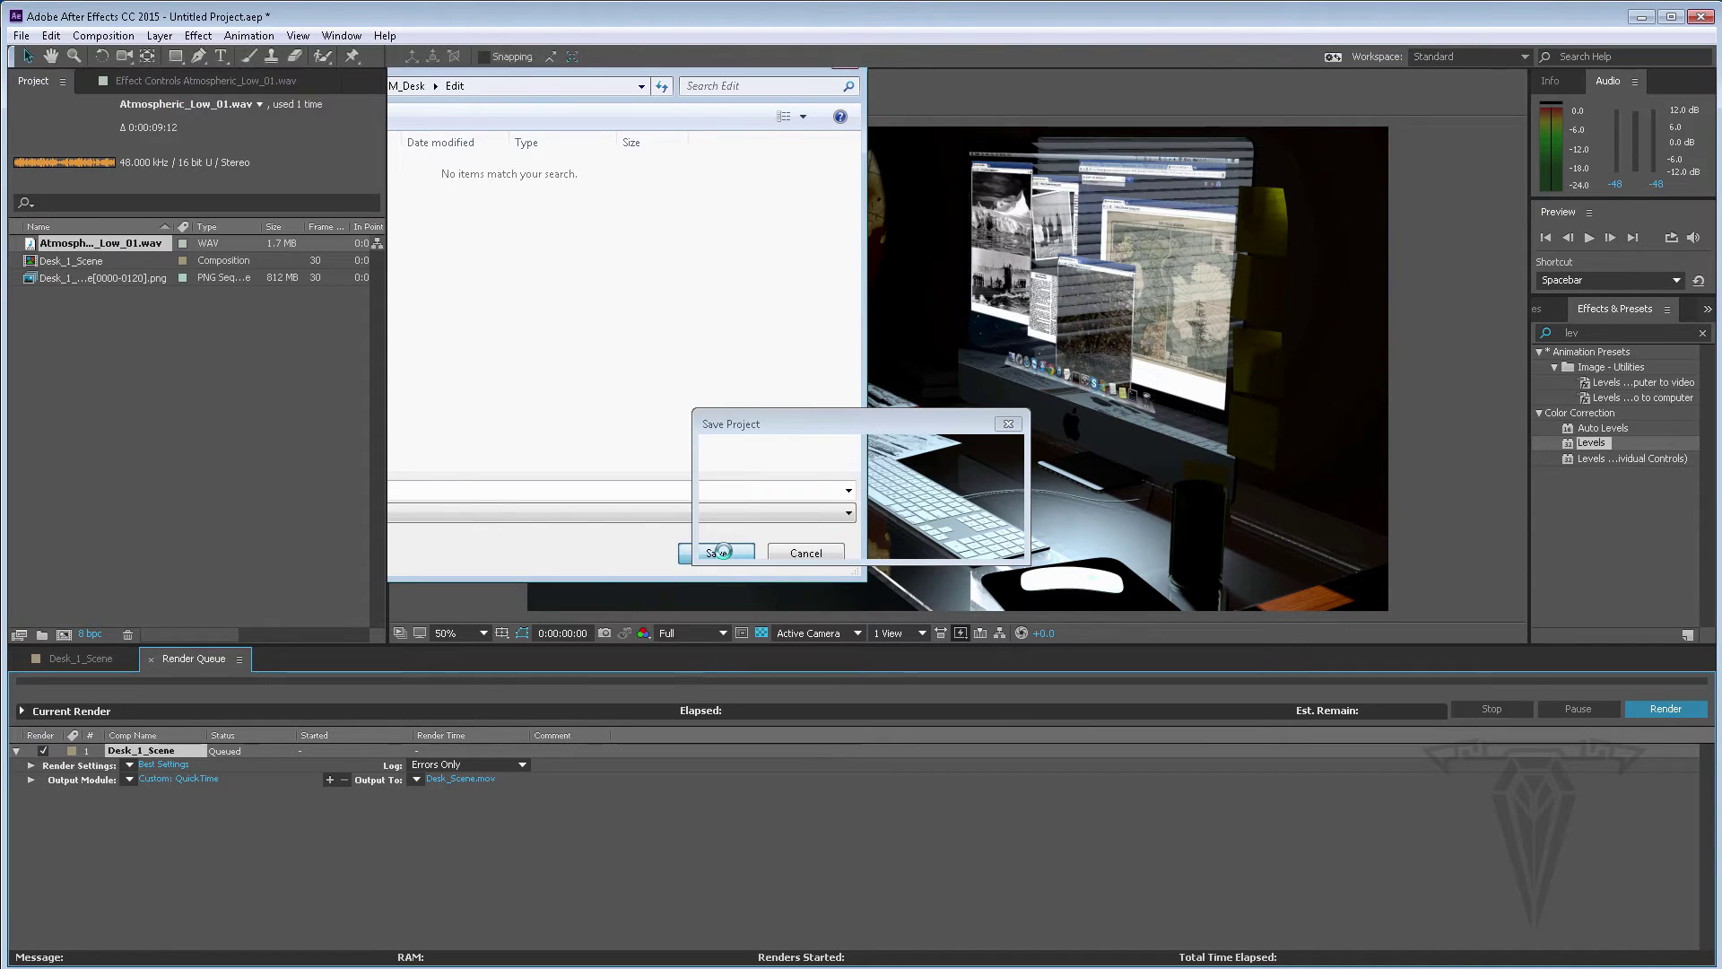
{"action": "left_click", "coordinate": [1663, 708]}
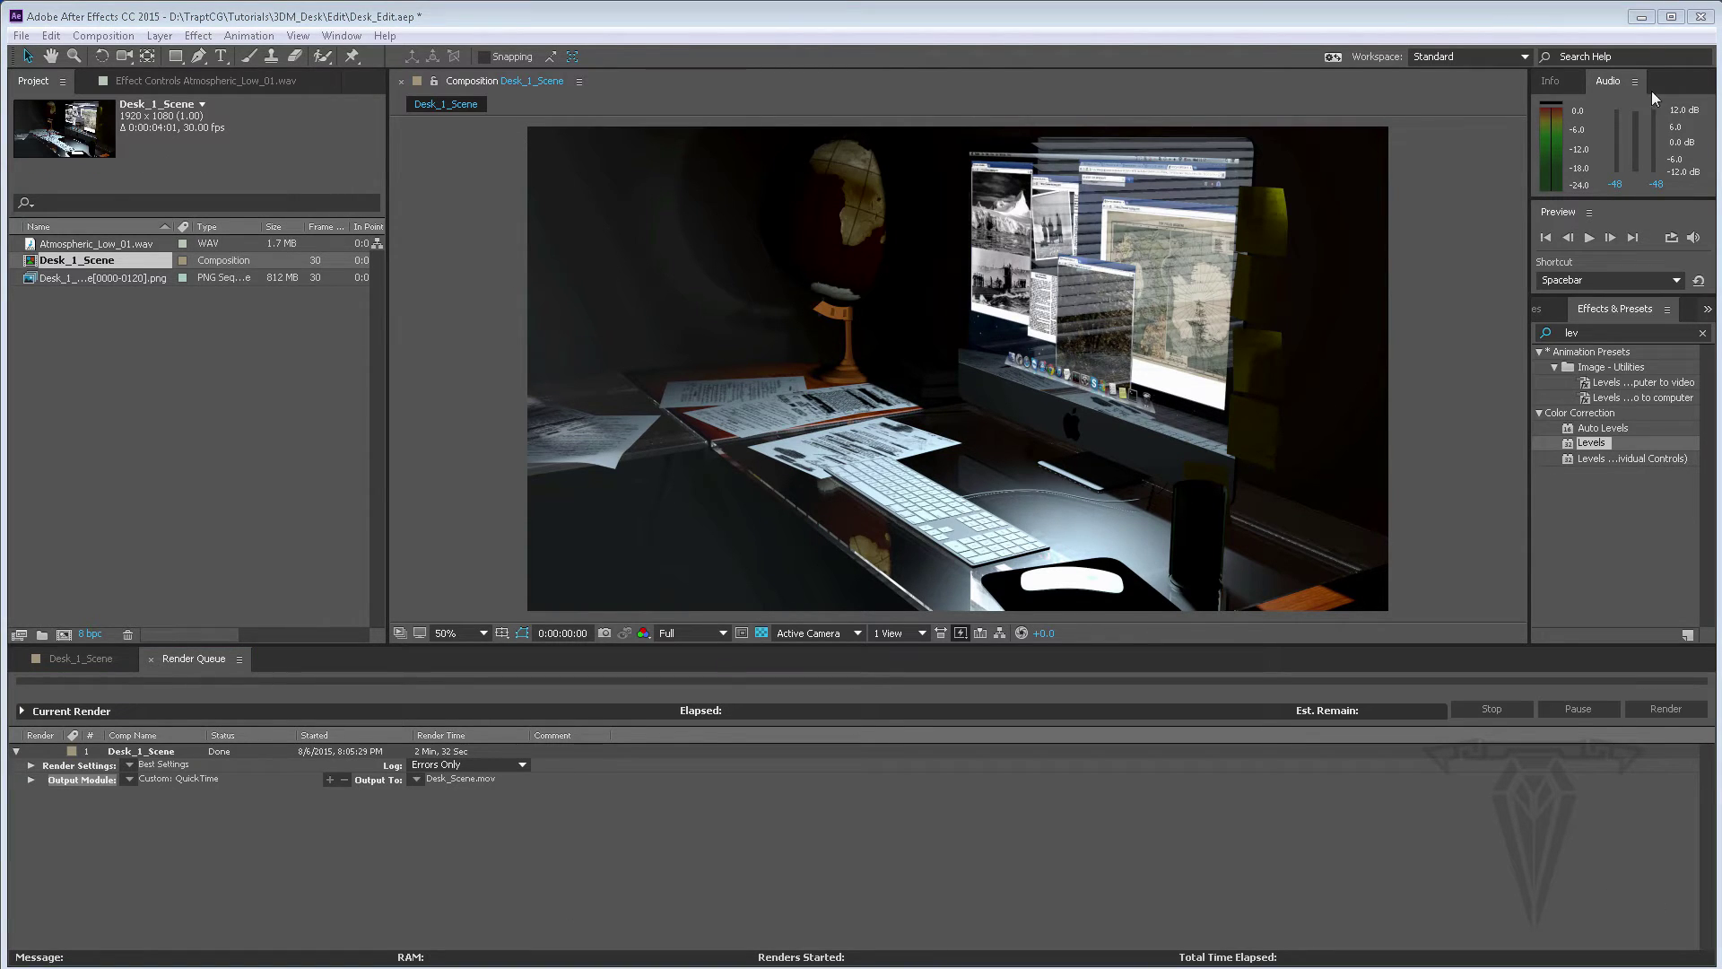
Step: Switch to Windows Explorer, go to the 3DM_Desk Edit folder, and open the rendered Desk_Scene.mov for playback
{"action": "left_click", "coordinate": [1641, 17]}
{"action": "left_click", "coordinate": [1063, 114]}
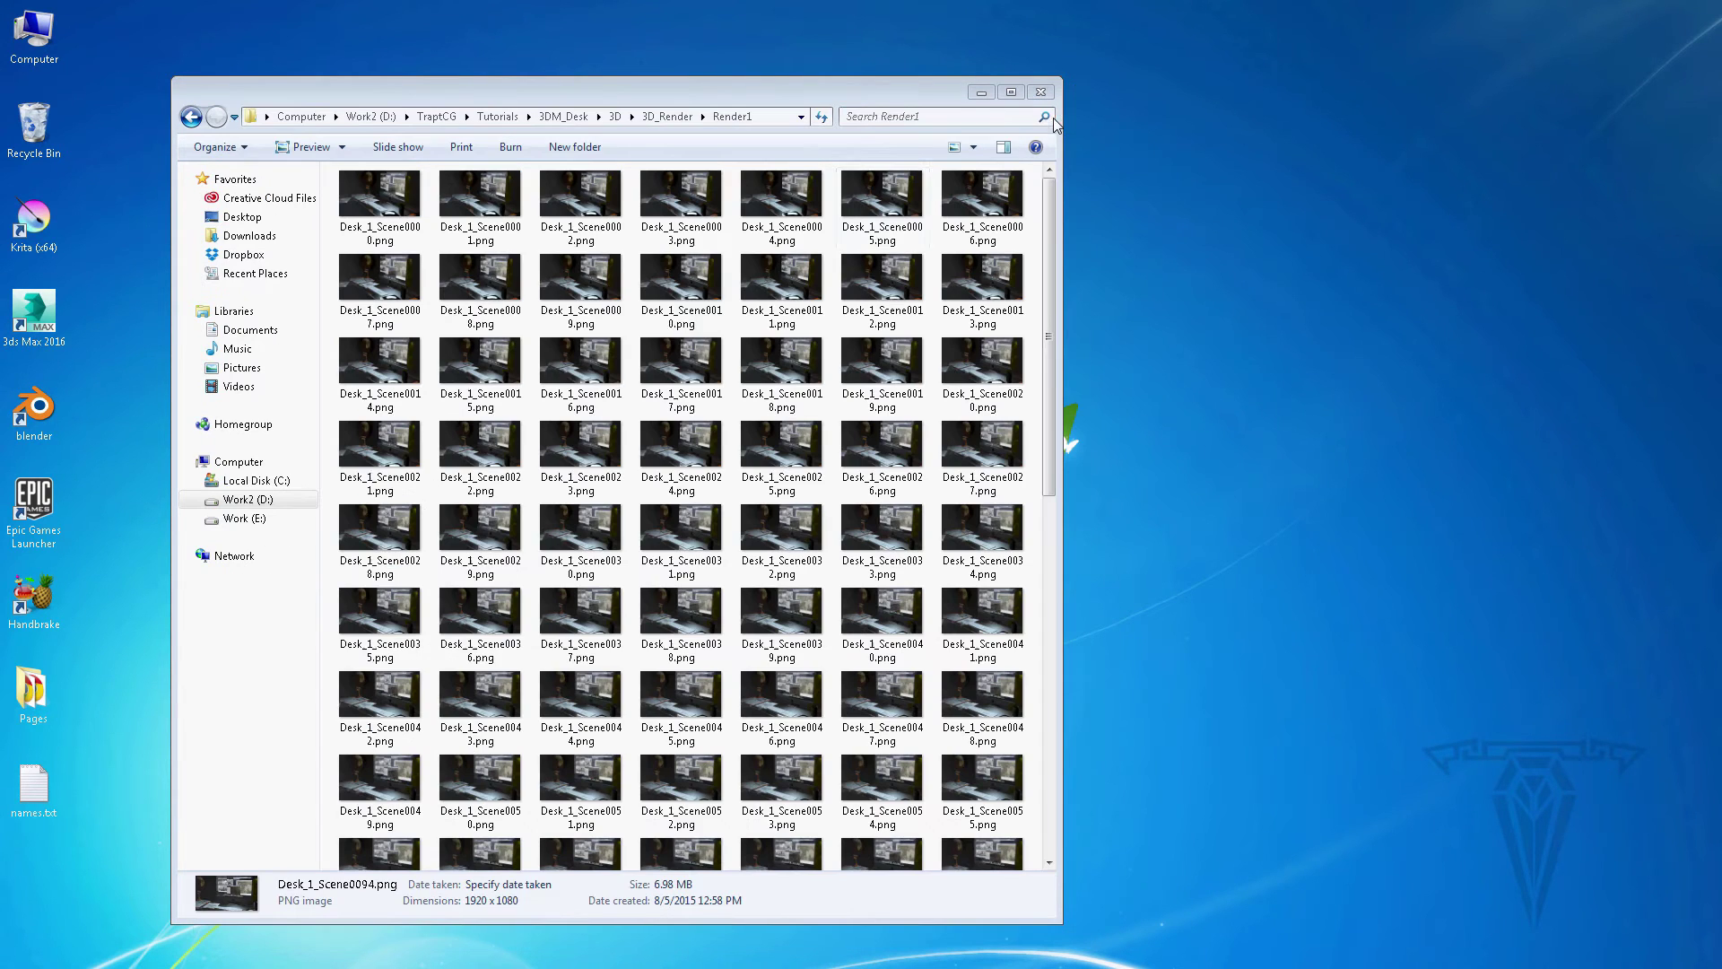
{"action": "left_click", "coordinate": [560, 118]}
{"action": "double_click", "coordinate": [367, 218]}
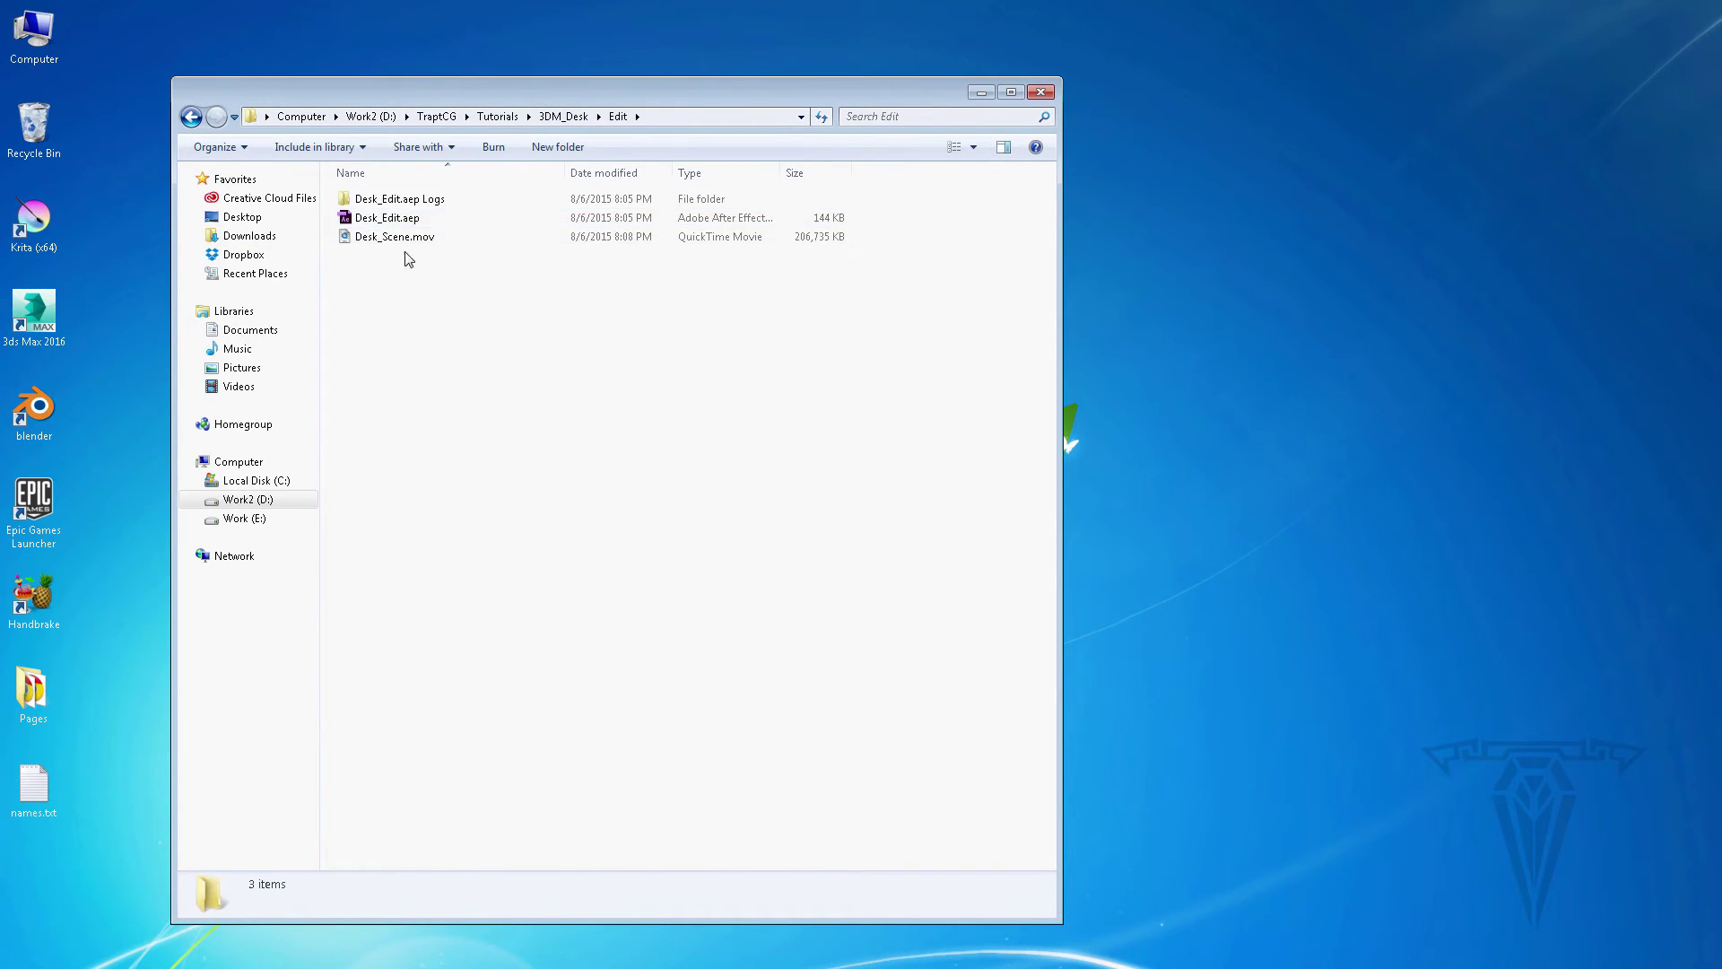
{"action": "left_click", "coordinate": [386, 240]}
{"action": "double_click", "coordinate": [372, 237]}
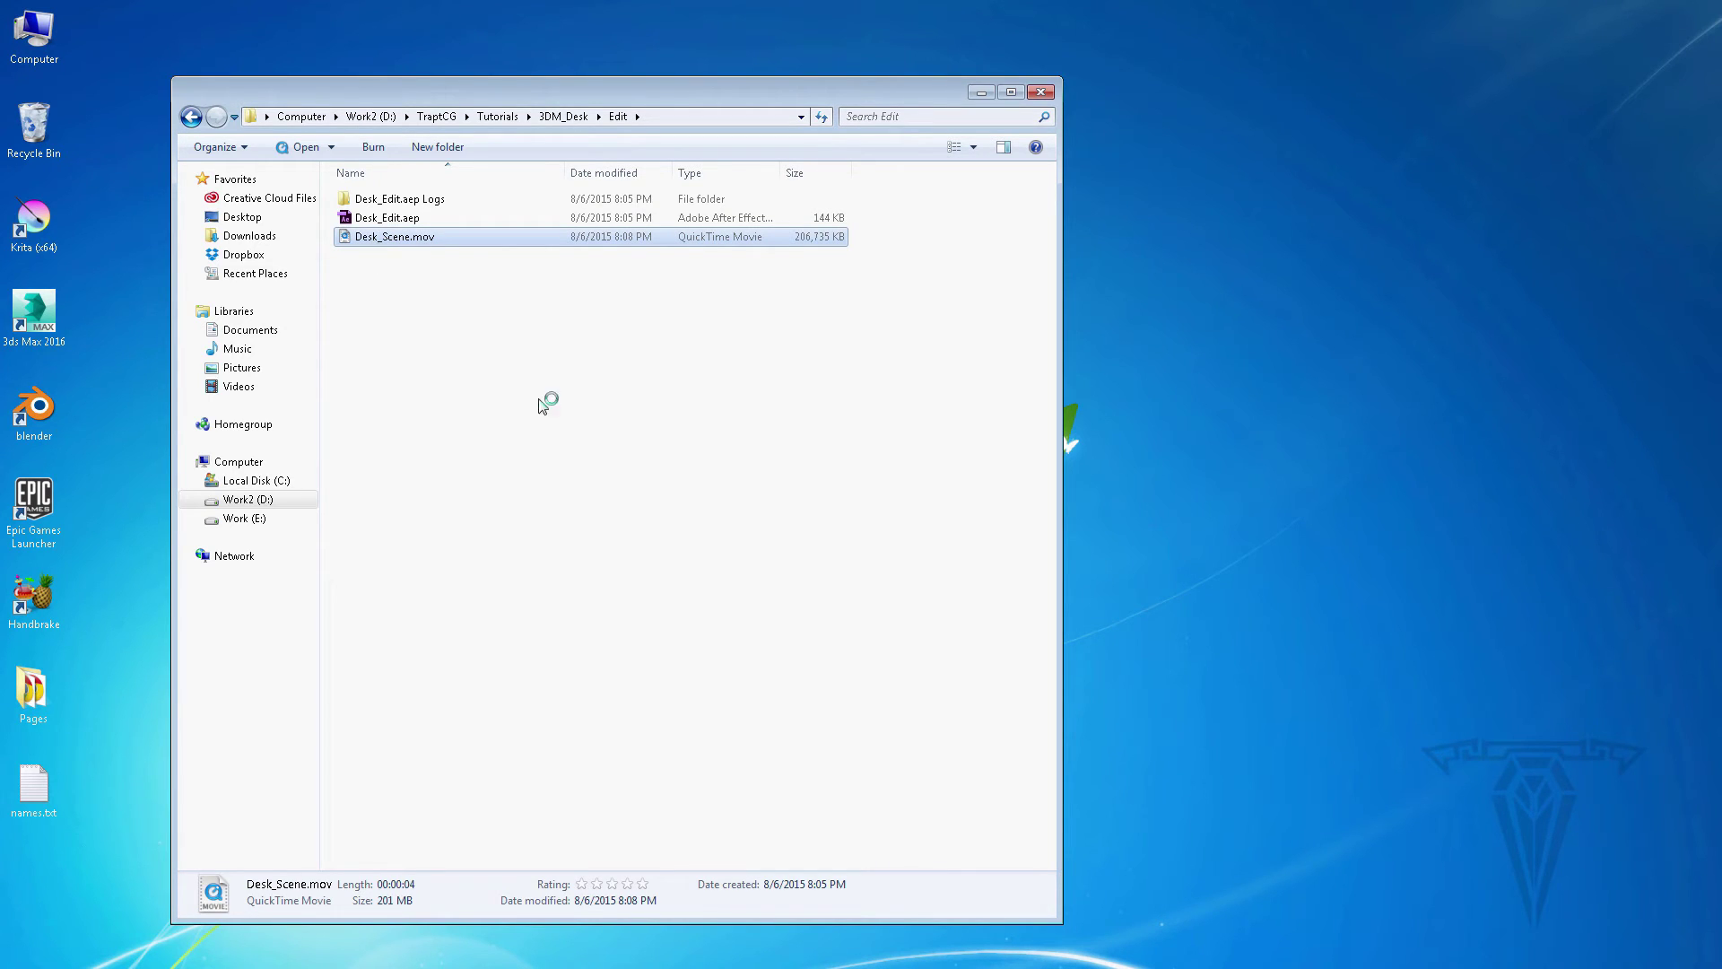